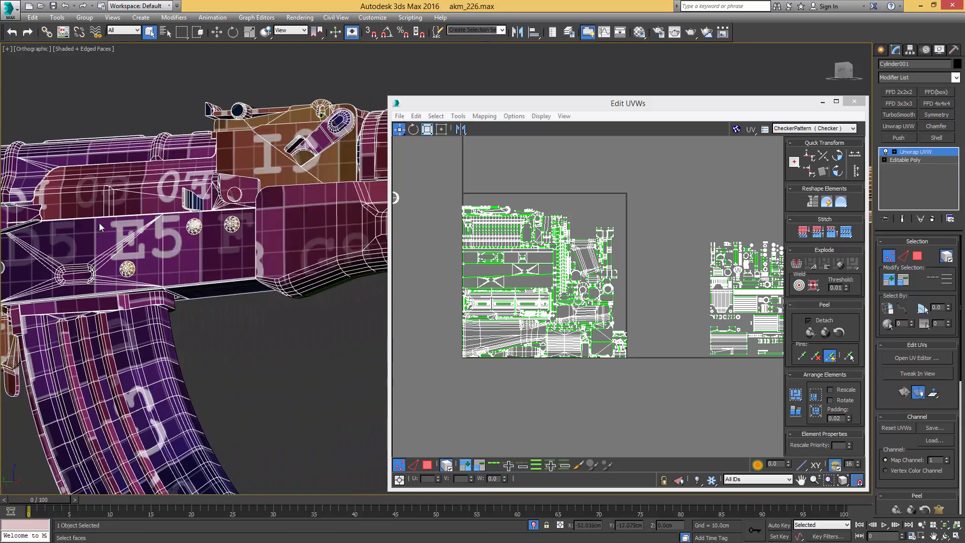
- Select the UV shells of the front and rear barrel sections as polygons in the unpacked shell group
scroll(189, 213, down, 4)
middle_drag(302, 211, 101, 212)
middle_drag(670, 250, 515, 255)
scroll(578, 290, up, 4)
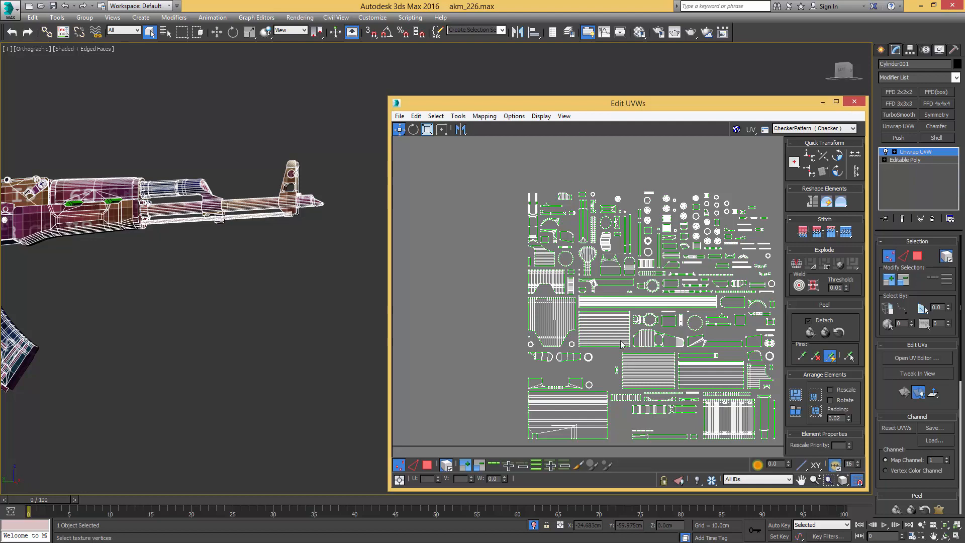
key(3)
click(610, 332)
drag(616, 350, 637, 365)
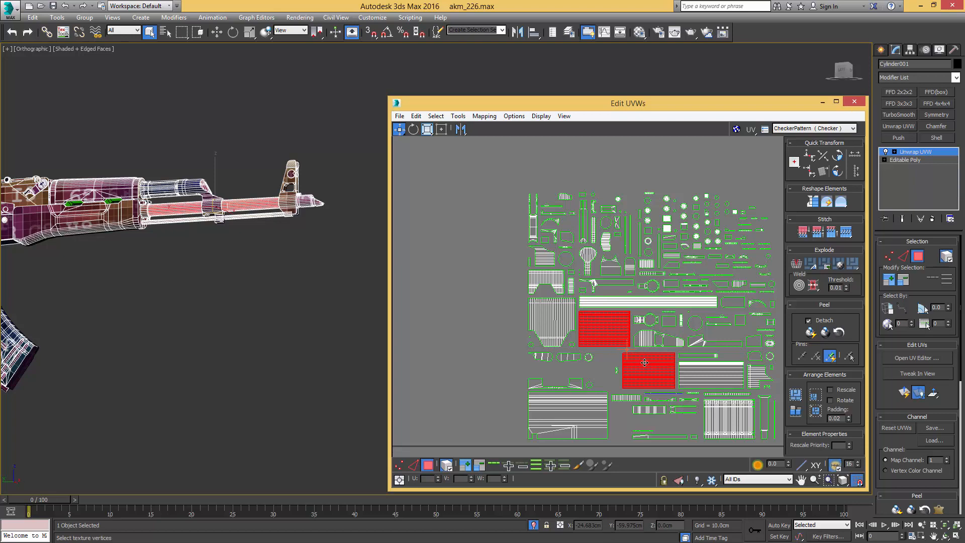
- Try stacking the front barrel section's UV shell on top of the rear section's shell, and undo that move
middle_drag(208, 232, 137, 234)
scroll(242, 234, up, 5)
middle_drag(158, 229, 230, 216)
scroll(223, 217, down, 2)
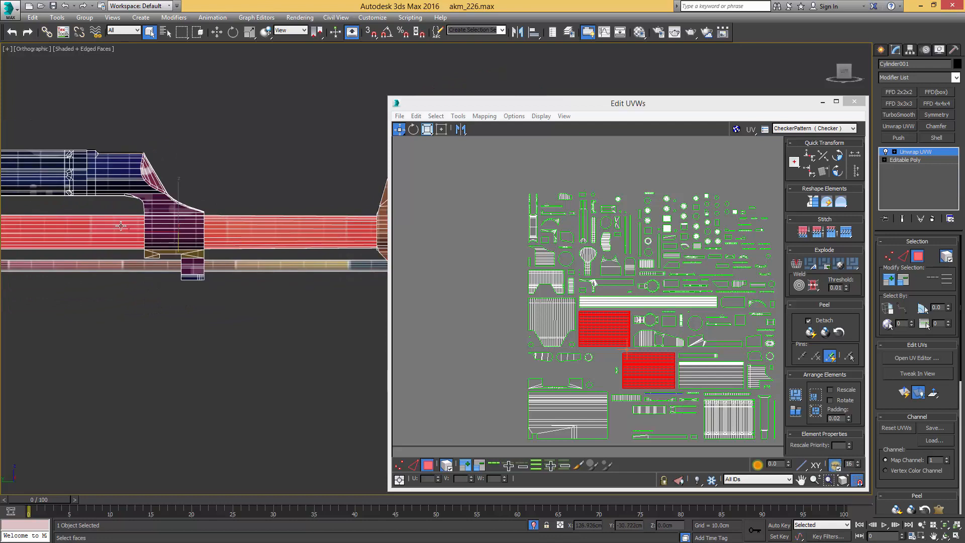
middle_drag(115, 226, 211, 236)
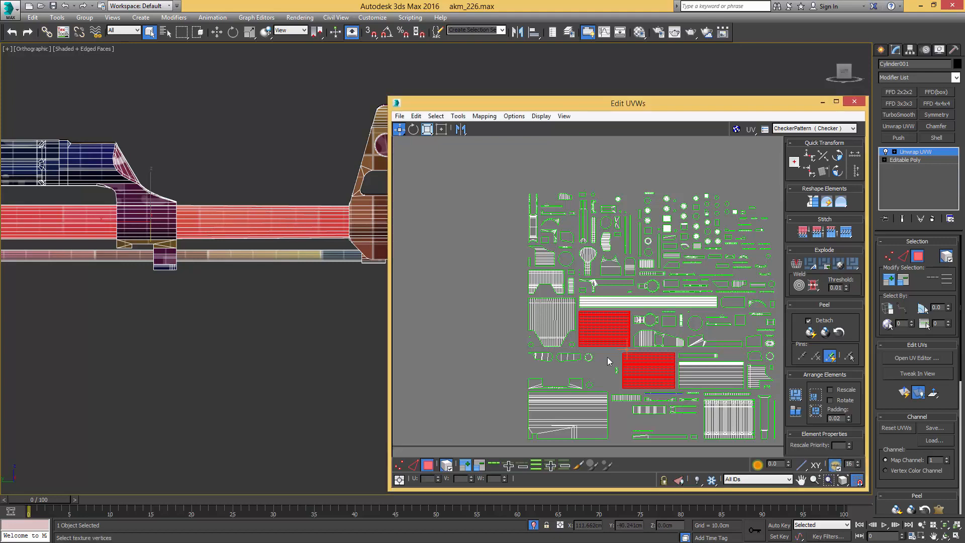
drag(646, 368, 601, 320)
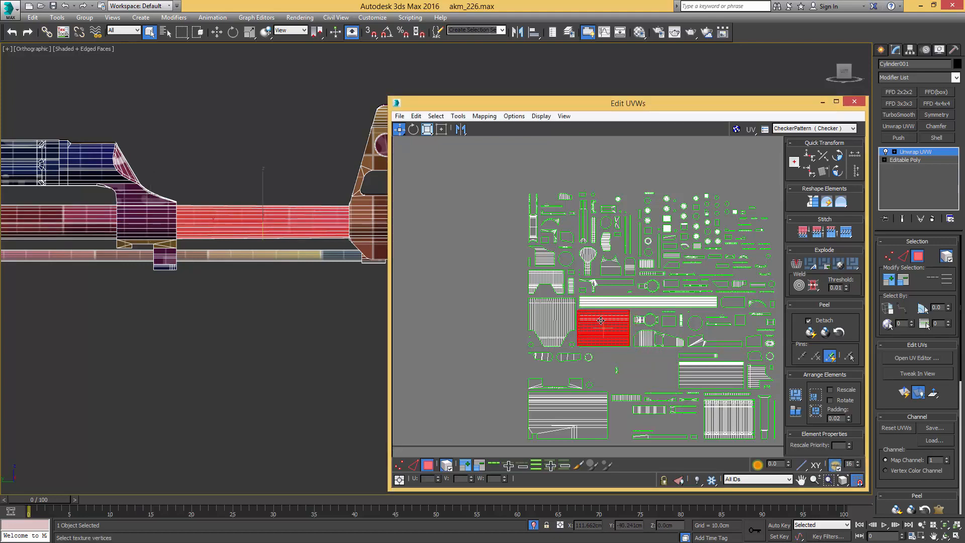
key(ctrl+z)
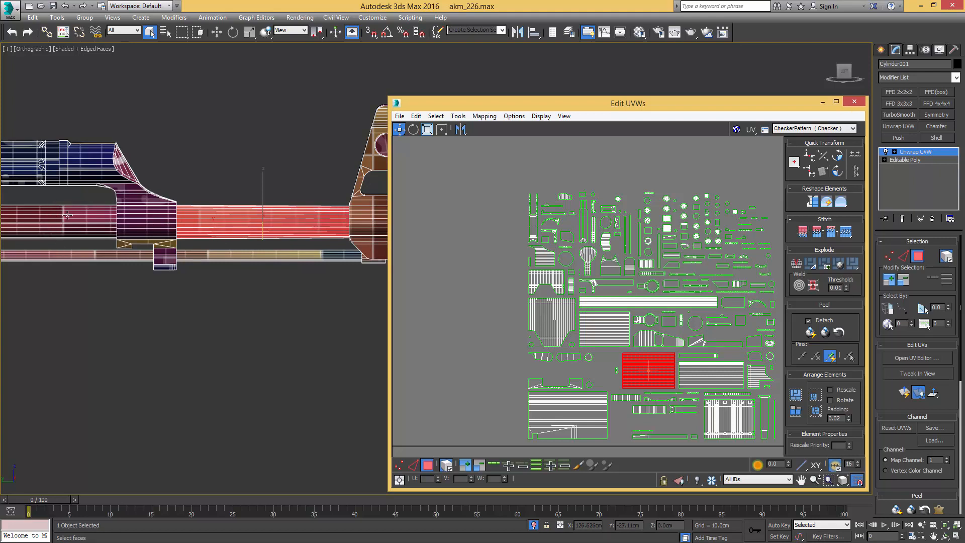
- Mirror the front barrel section's UV shell vertically and inspect the barrel on the model from several angles
right_click(640, 359)
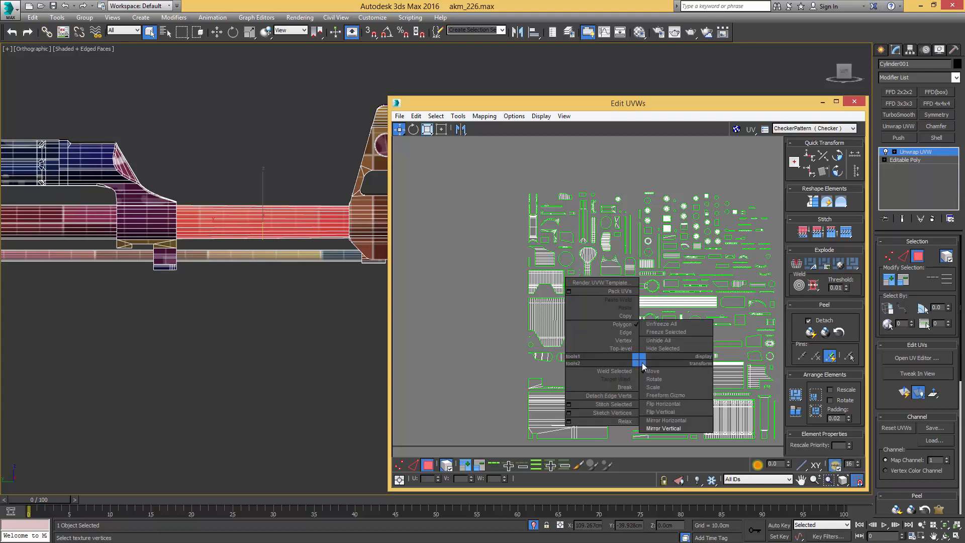
click(669, 427)
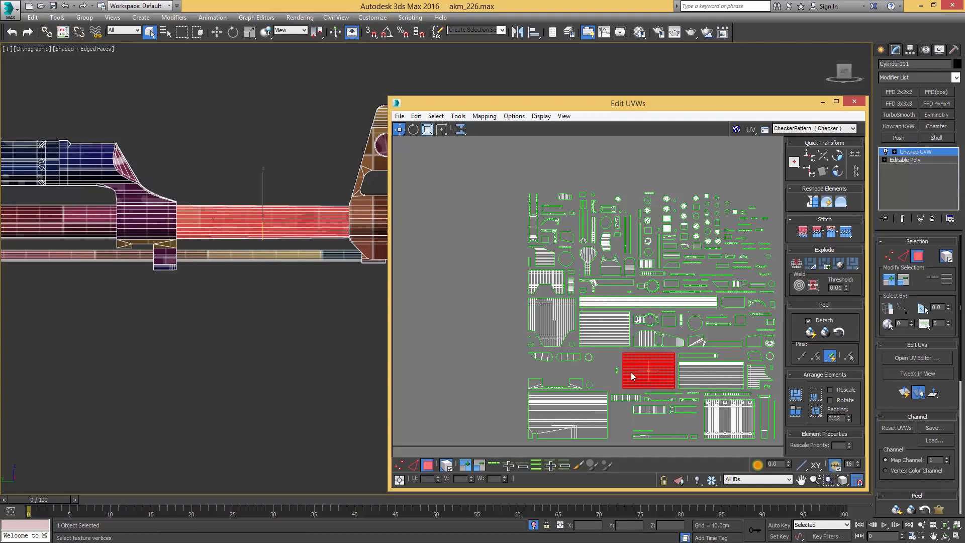
middle_drag(96, 218, 182, 224)
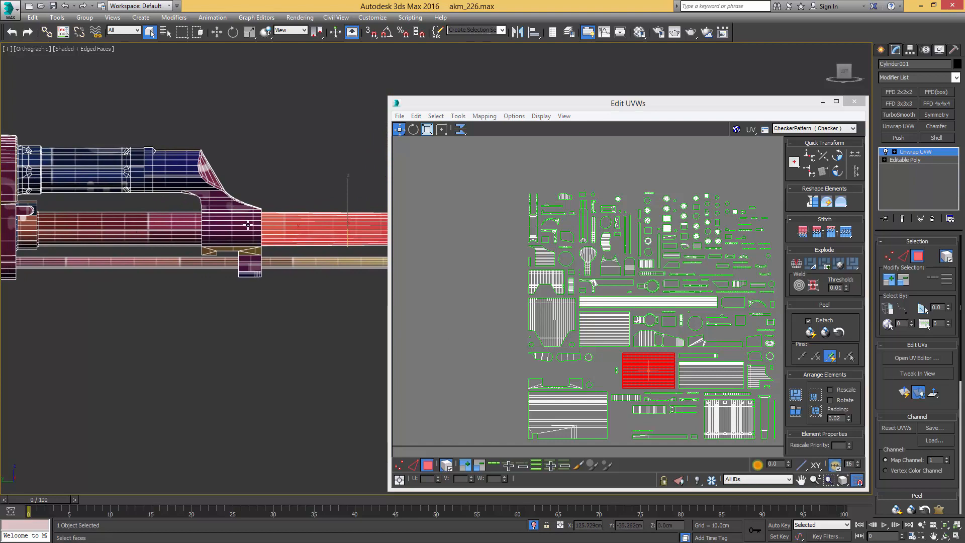
middle_drag(248, 224, 143, 214)
scroll(226, 210, down, 3)
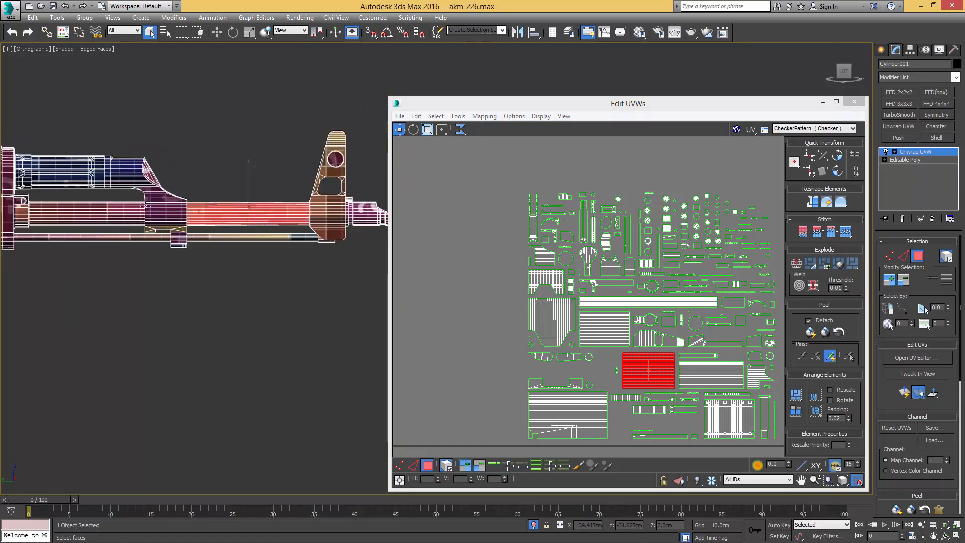
scroll(226, 208, down, 2)
alt+middle_drag(321, 187, 252, 200)
scroll(252, 201, up, 5)
scroll(84, 221, down, 3)
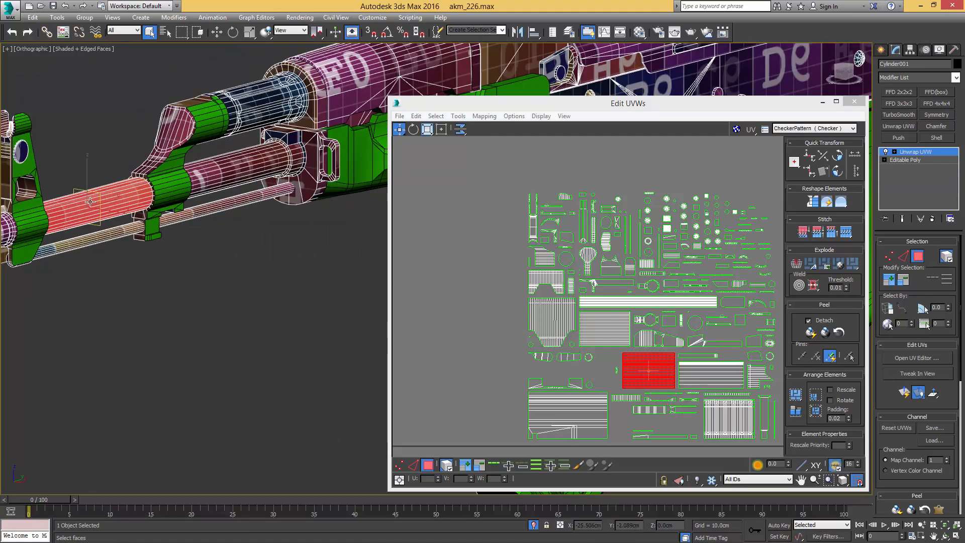
alt+middle_drag(108, 203, 274, 215)
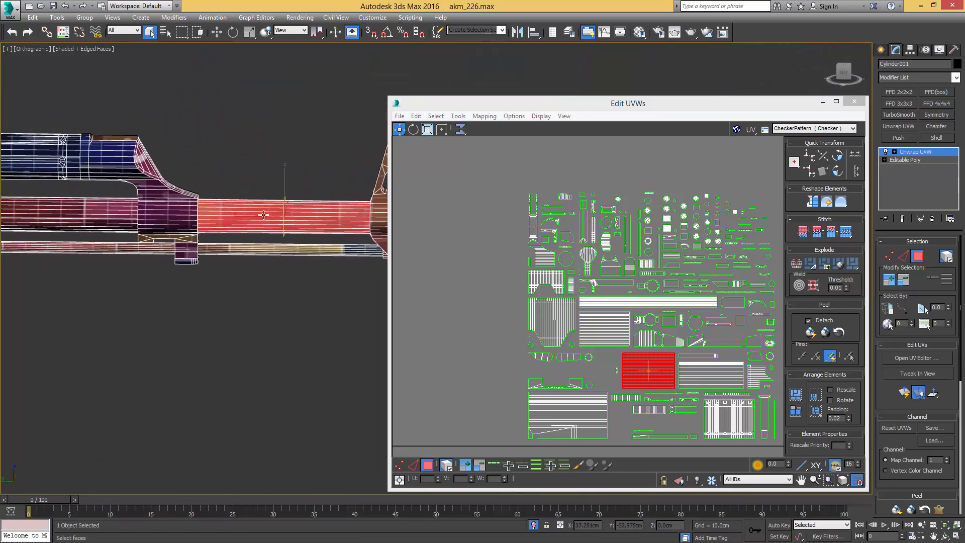
- Move the front barrel section's UV shell out of the unpacked group to the empty space left of the UV tile
scroll(601, 250, down, 4)
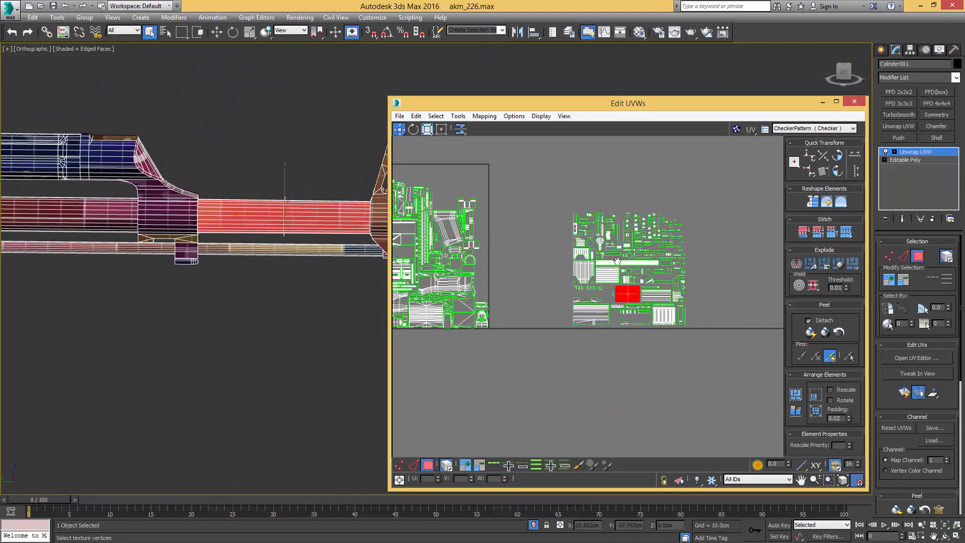
scroll(617, 260, down, 3)
middle_drag(616, 261, 703, 264)
drag(710, 285, 492, 227)
click(667, 213)
middle_drag(698, 267, 661, 241)
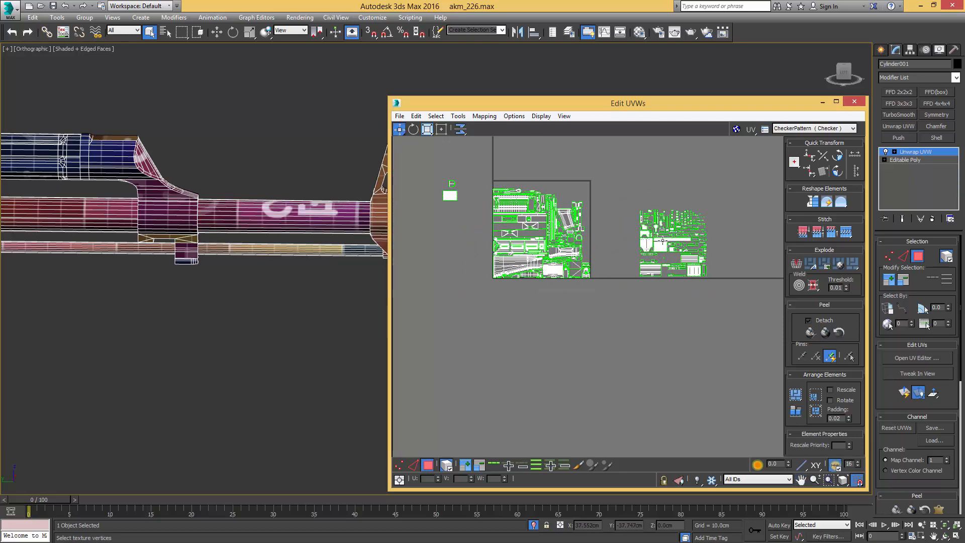
- Move the rear barrel section's UV shell from the unpacked group into the free space in the UV tile's upper right area
scroll(662, 240, up, 5)
click(665, 259)
scroll(665, 258, down, 3)
scroll(623, 243, down, 3)
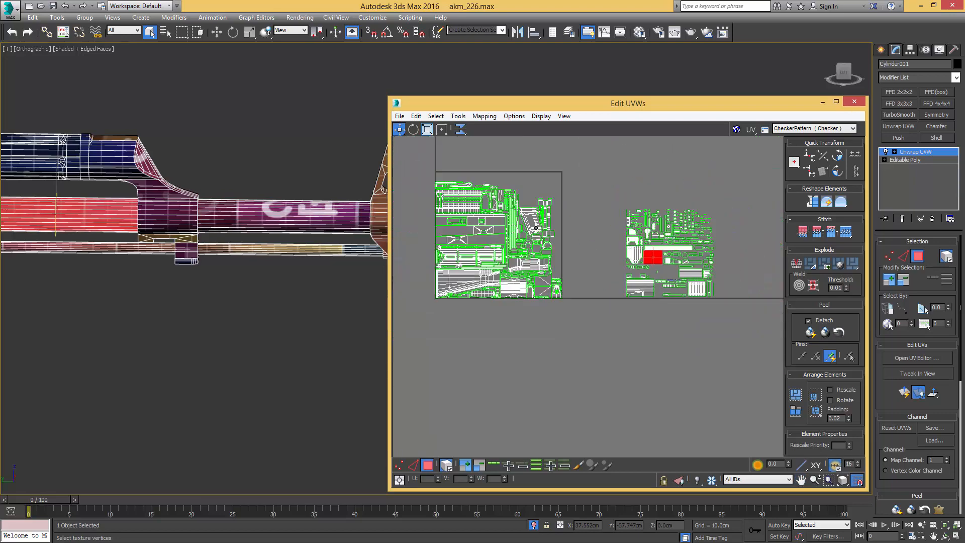
middle_drag(559, 230, 670, 271)
drag(758, 296, 629, 243)
scroll(628, 244, up, 5)
click(622, 185)
scroll(619, 184, down, 4)
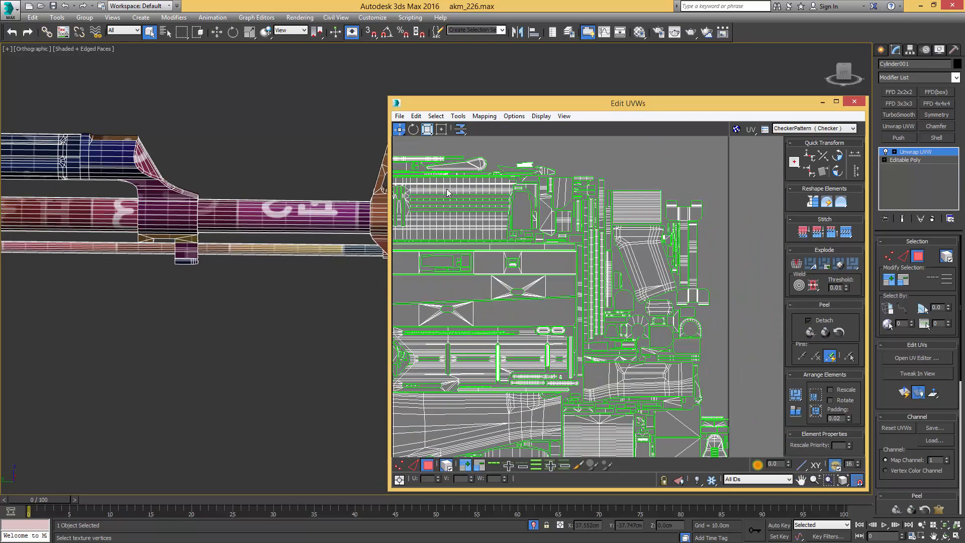
- Select the muzzle brake on the model together with all its UV shells
middle_drag(384, 174, 156, 155)
click(210, 195)
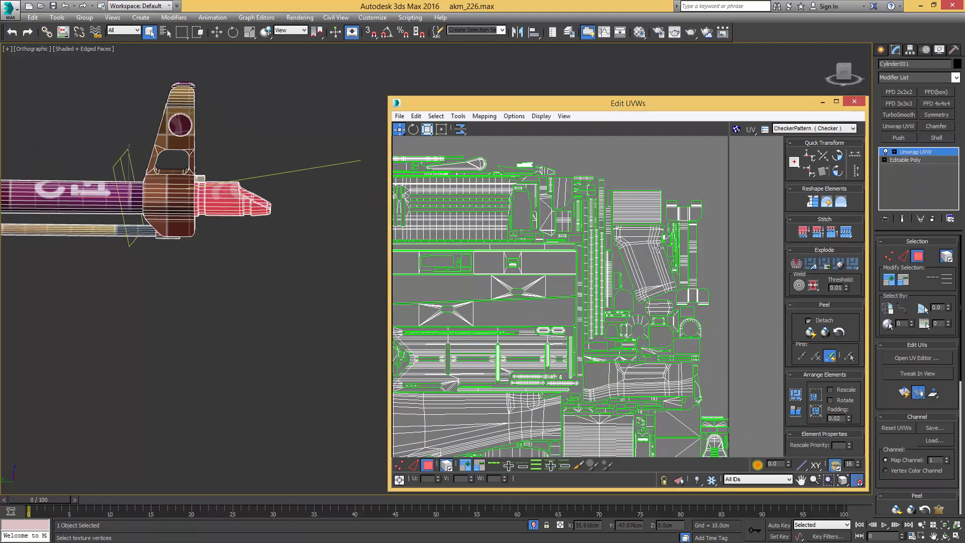
scroll(608, 229, down, 5)
middle_drag(745, 274, 638, 267)
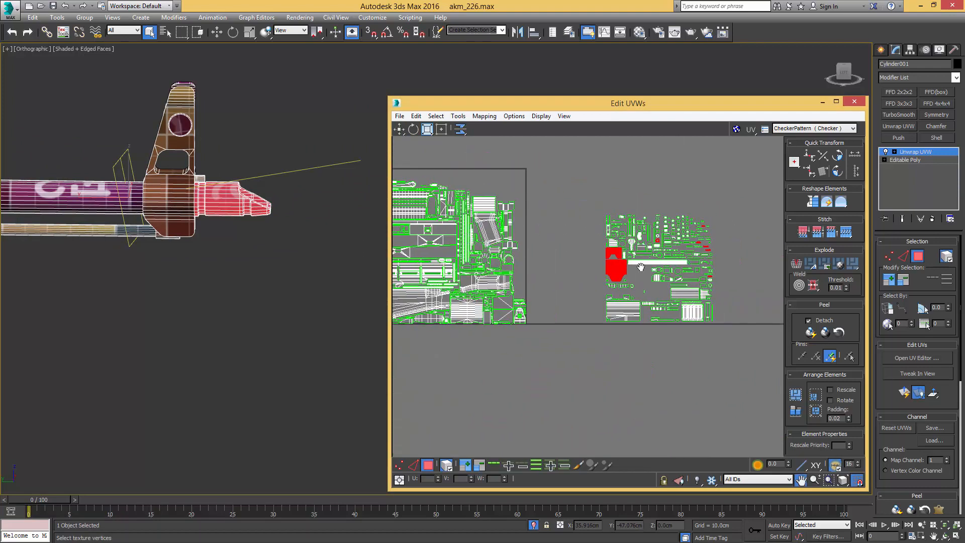
scroll(306, 196, down, 4)
middle_drag(216, 194, 267, 202)
scroll(267, 202, up, 2)
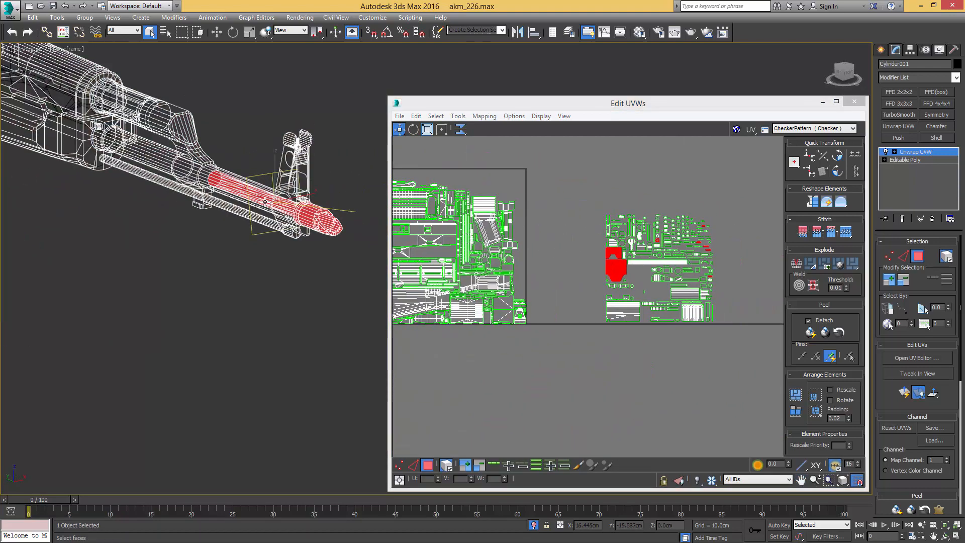
scroll(316, 218, up, 5)
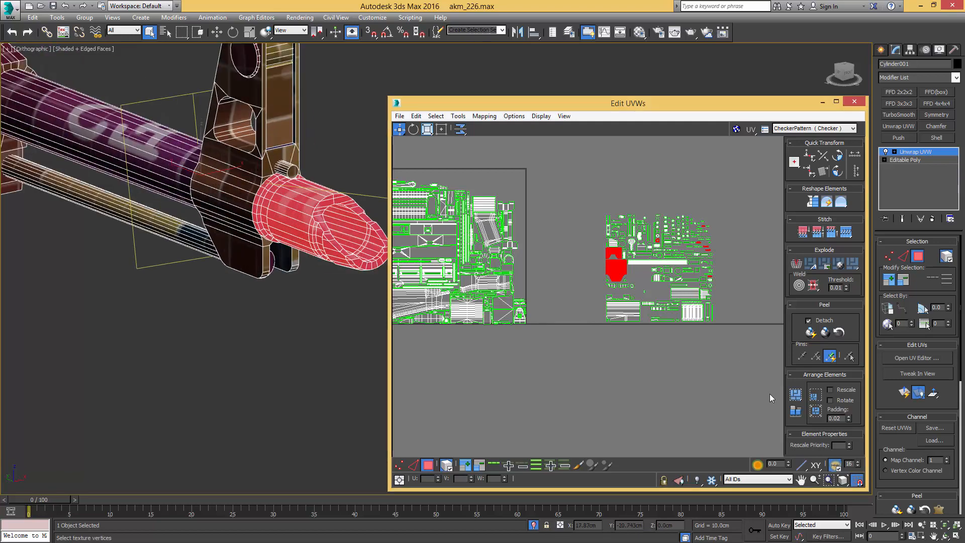
- Pack the muzzle brake's UV shells together and move the packed group to the empty space right of the UV tile
click(815, 397)
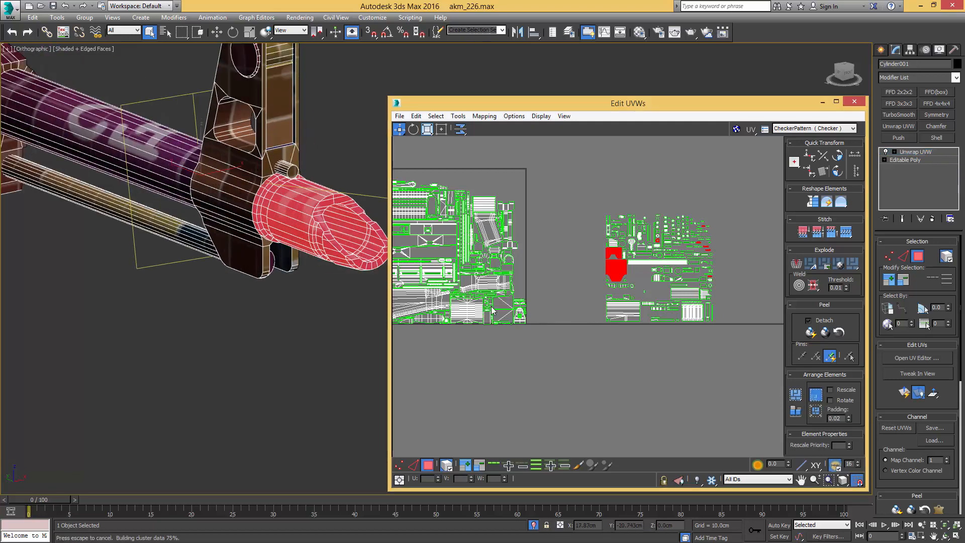
middle_drag(520, 311, 649, 338)
drag(515, 331, 671, 252)
scroll(683, 261, up, 6)
- Select only the large UV shell belonging to the muzzle brake's inner surface
alt+middle_drag(371, 240, 274, 265)
key(F3)
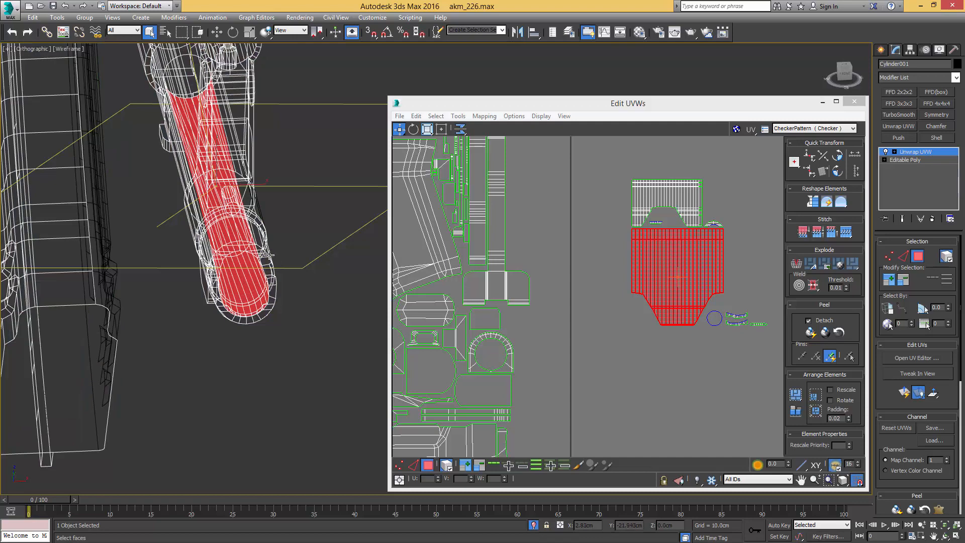
key(F3)
middle_drag(628, 256, 587, 267)
scroll(607, 266, up, 2)
scroll(607, 266, down, 2)
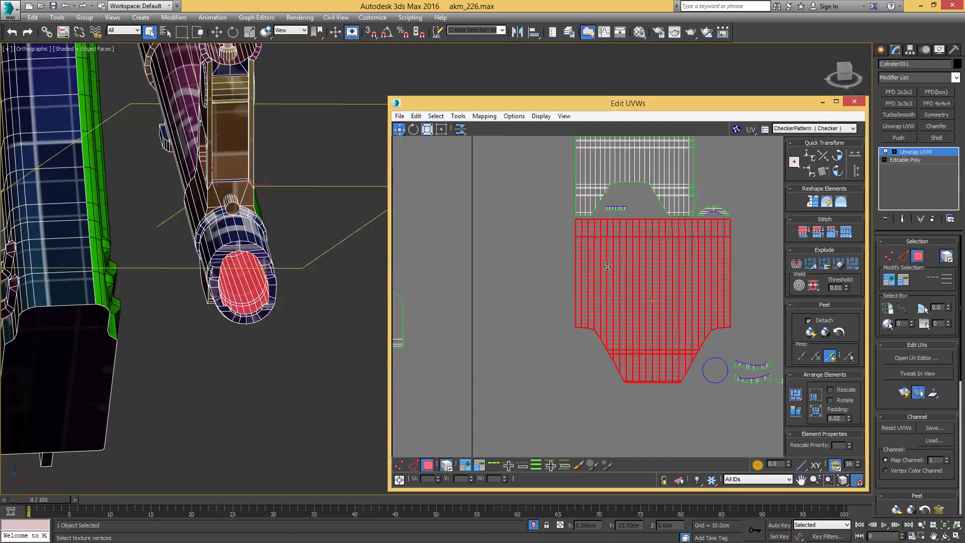
alt+middle_drag(281, 236, 277, 260)
click(627, 259)
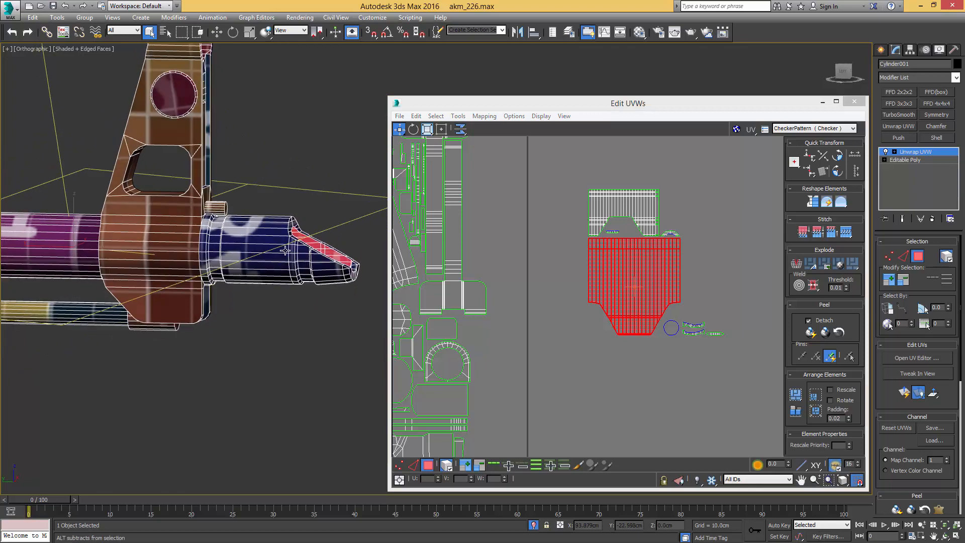
click(653, 260)
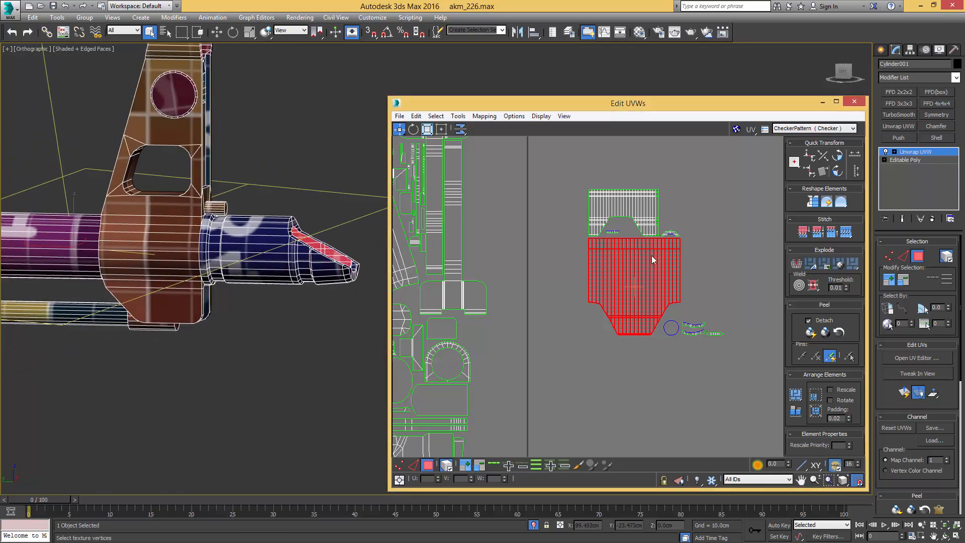
- Scale the muzzle brake's inner-surface shell down to about half its size in freeform mode
click(441, 129)
alt+middle_drag(251, 251, 271, 256)
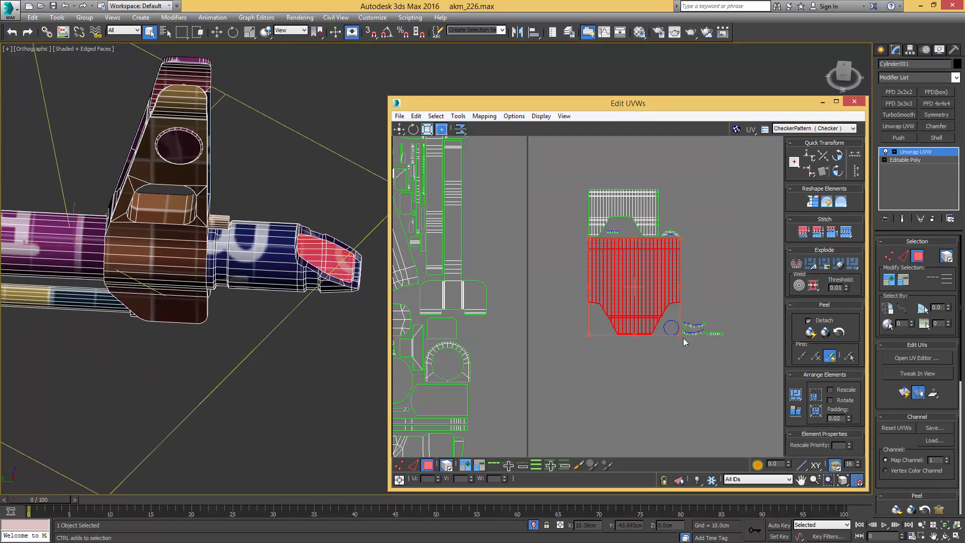
drag(683, 341, 639, 273)
middle_drag(607, 317, 637, 325)
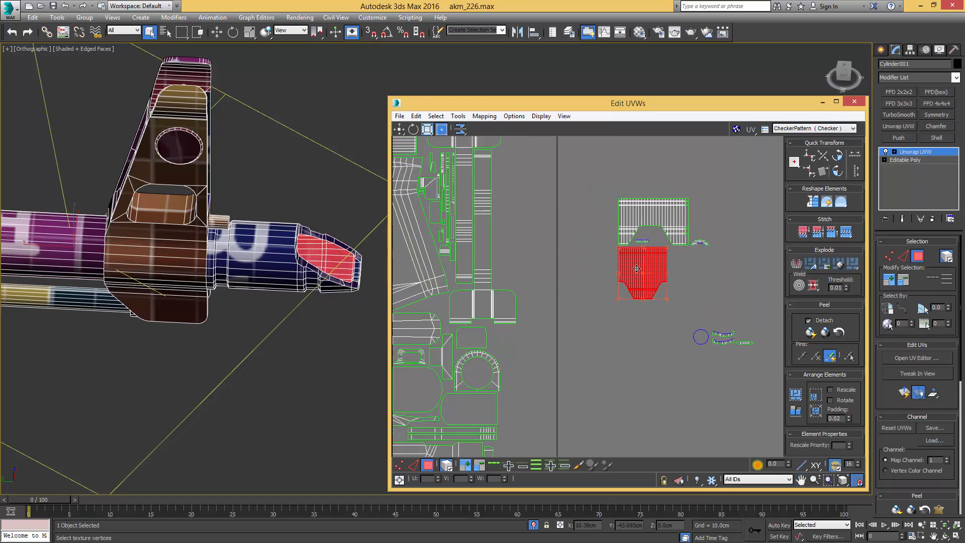
- Select the muzzle brake's outer-surface shell and rotate it 90 degrees counterclockwise
scroll(640, 222, down, 2)
drag(687, 189, 662, 215)
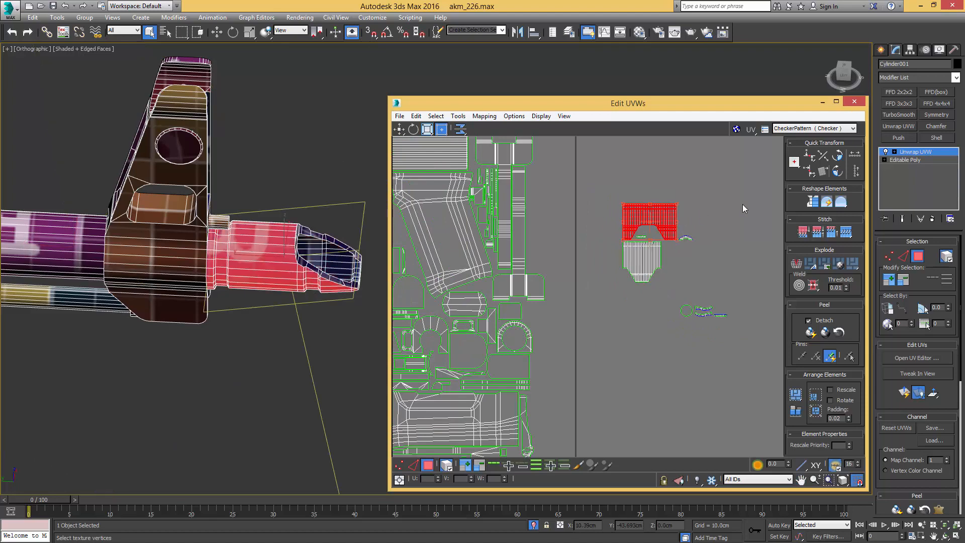
click(838, 173)
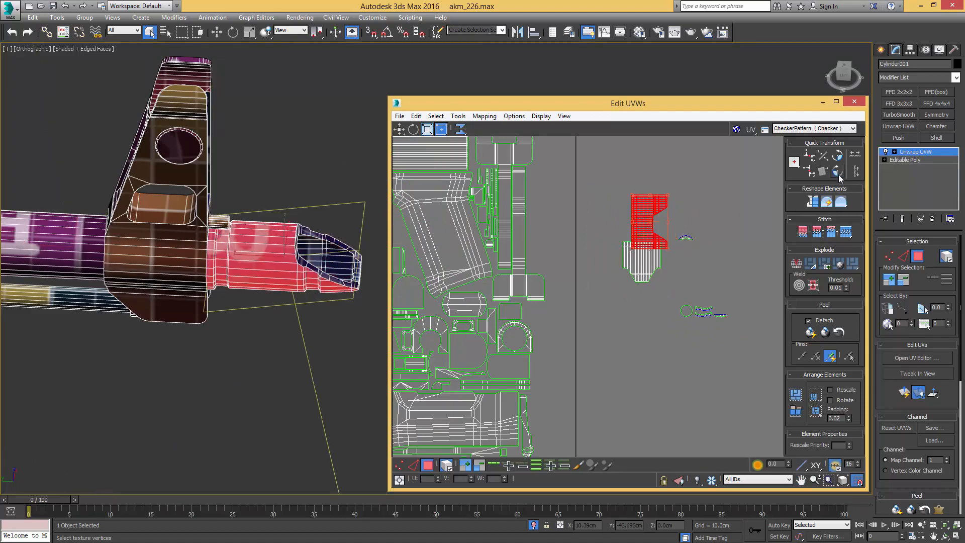
- Place the muzzle brake's outer shell in the gap at the UV tile's lower right edge and flip it horizontally
middle_drag(654, 234, 666, 193)
scroll(666, 192, down, 1)
drag(657, 196, 587, 362)
middle_drag(605, 323, 625, 254)
scroll(626, 254, up, 3)
drag(624, 293, 617, 318)
right_click(615, 313)
click(652, 360)
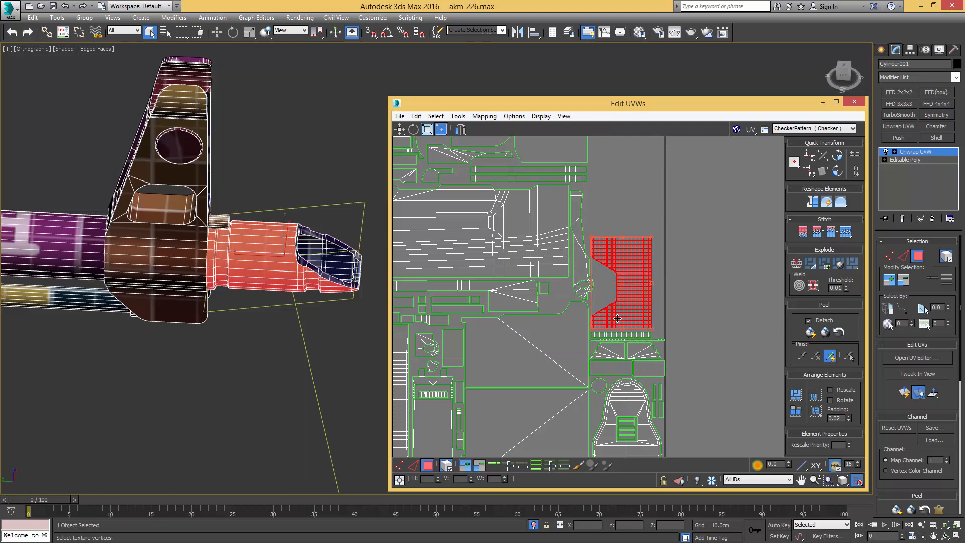
click(687, 285)
- Place the muzzle brake's inner-surface shell directly above its outer shell in the UV tile and mirror it vertically
scroll(599, 323, down, 4)
click(614, 215)
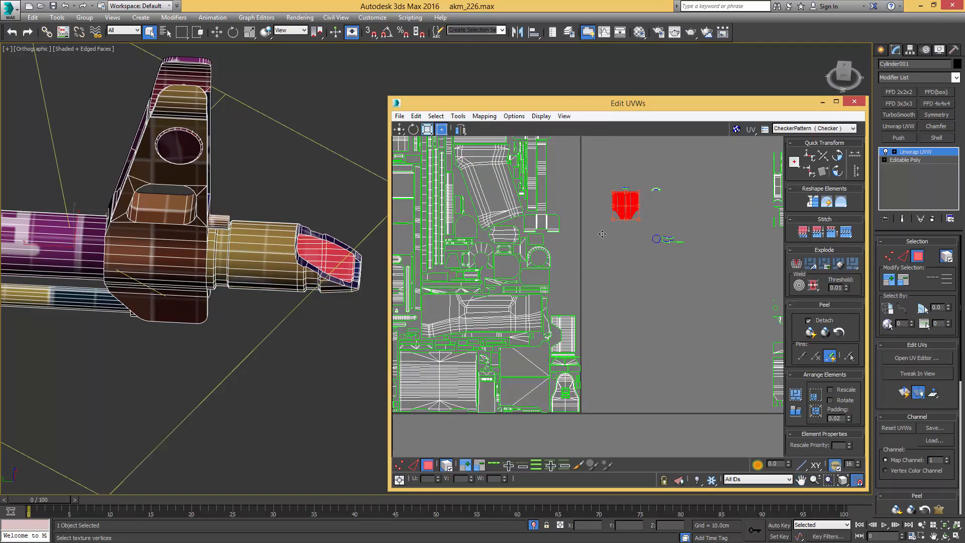
drag(614, 215, 567, 319)
scroll(563, 312, up, 3)
right_click(568, 302)
click(604, 370)
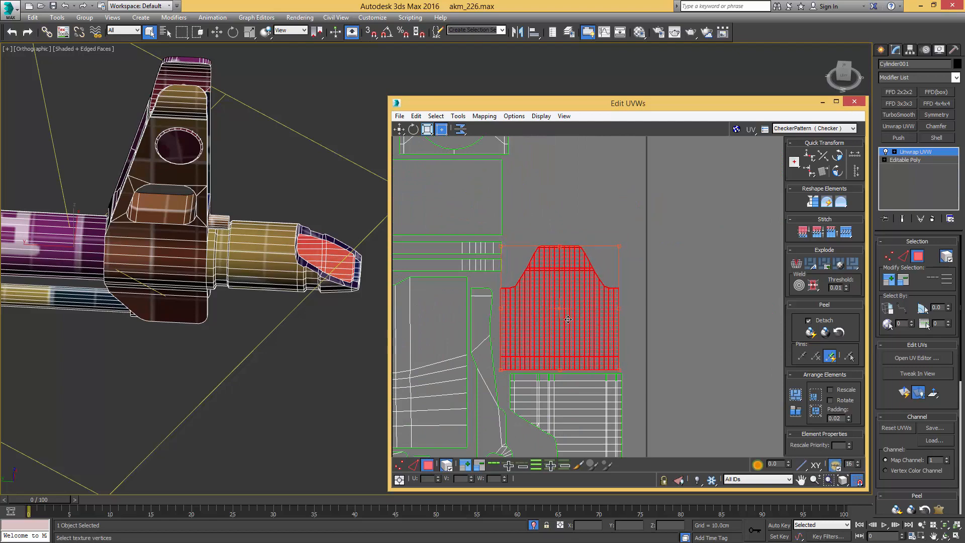
click(673, 294)
- Select the remaining small muzzle brake shells right of the UV tile and pack them together
scroll(557, 319, down, 5)
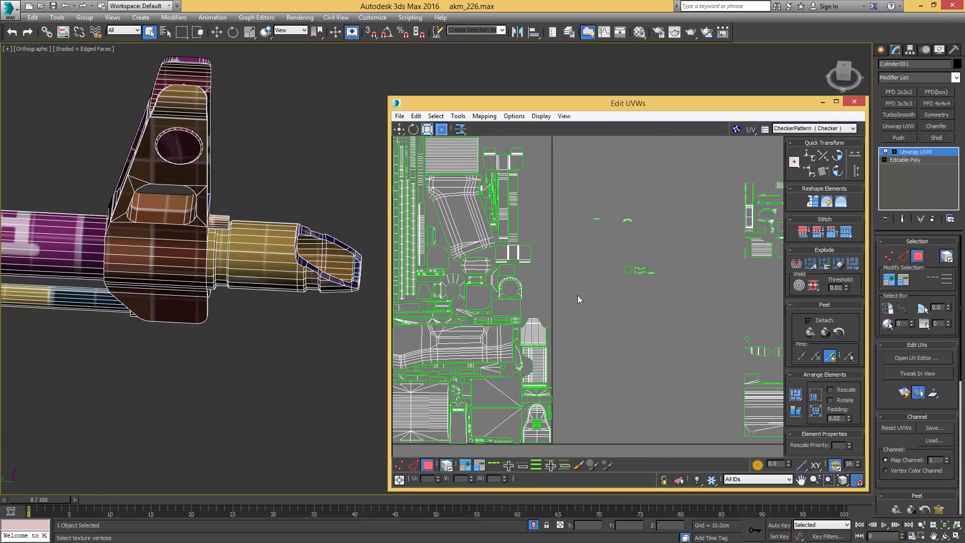
click(651, 269)
scroll(663, 286, down, 3)
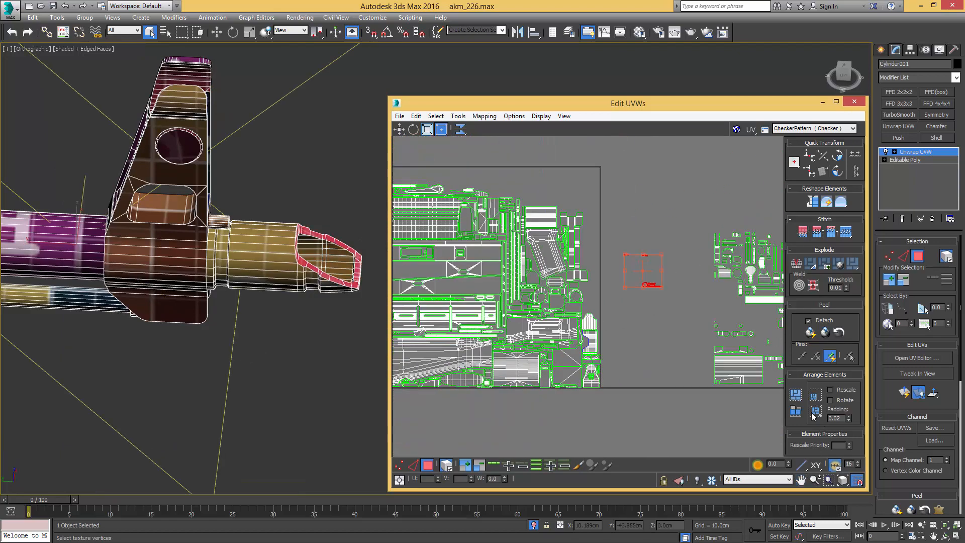
click(815, 396)
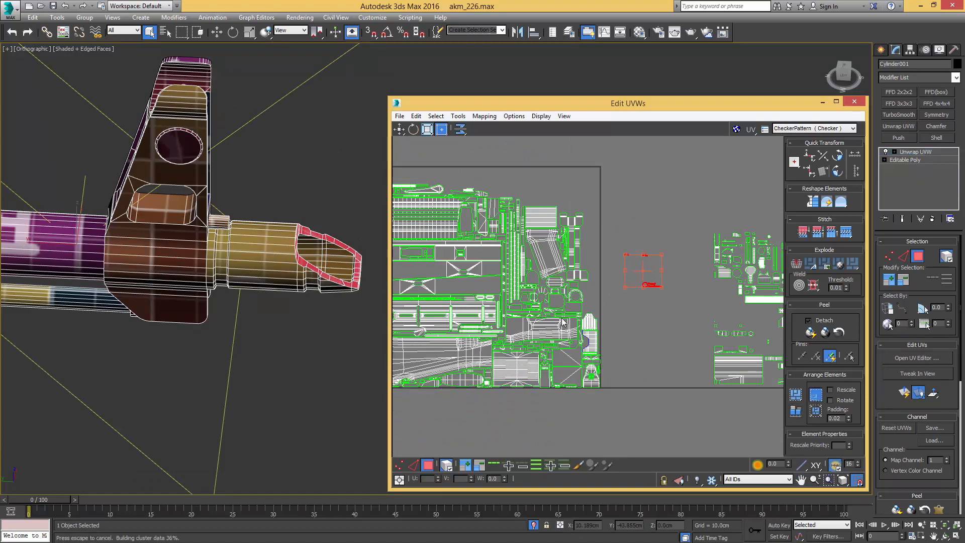
- Rotate the packed small muzzle brake shells 90 degrees, try them in the outer shell's notch, and place them just outside the tile's right edge
drag(503, 377, 709, 306)
scroll(712, 257, up, 4)
click(838, 158)
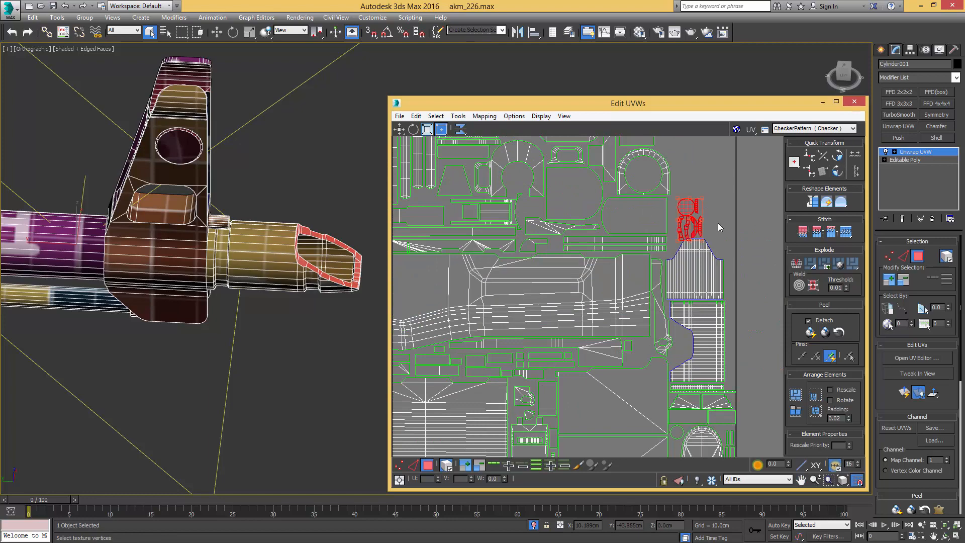
drag(687, 206, 668, 332)
scroll(687, 338, up, 5)
scroll(675, 333, down, 5)
middle_drag(658, 333, 626, 342)
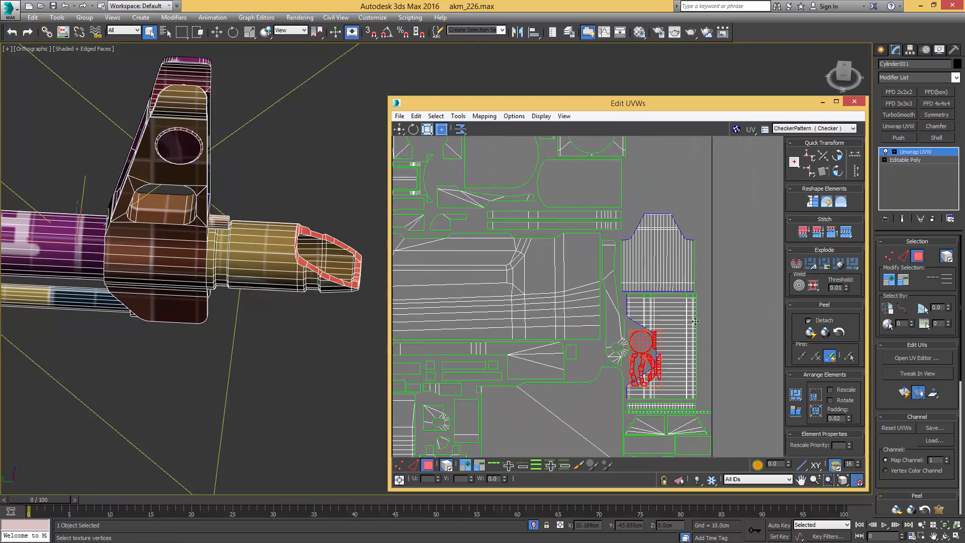
drag(648, 352, 742, 307)
- Scale down the small round muzzle brake shell and place it inside the round hole of the narrow shell beside the outer shell's notch
middle_drag(183, 278, 137, 286)
scroll(268, 321, down, 5)
key(F3)
key(F4)
mouse_move(369, 291)
alt+middle_down()
mouse_move(233, 287)
mouse_move(316, 297)
alt+middle_up()
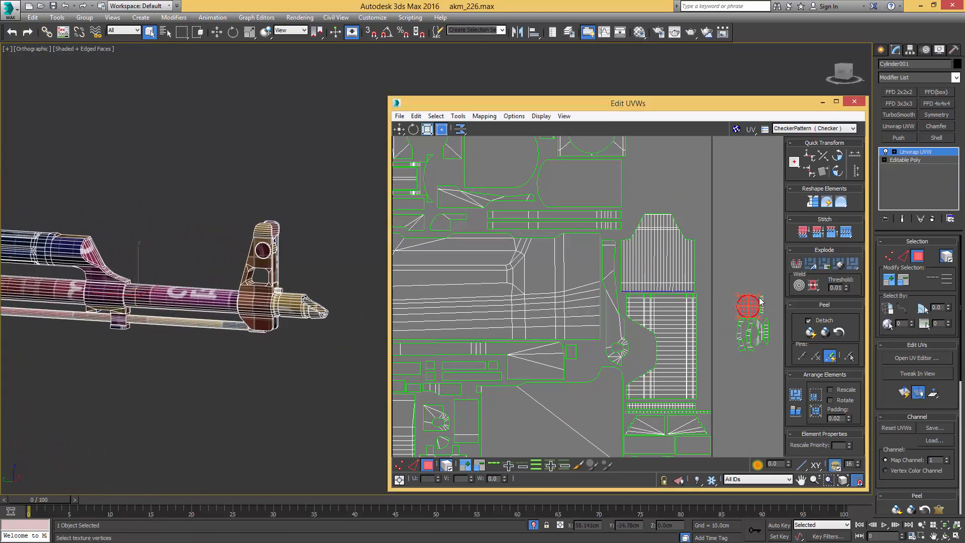
drag(757, 299, 748, 308)
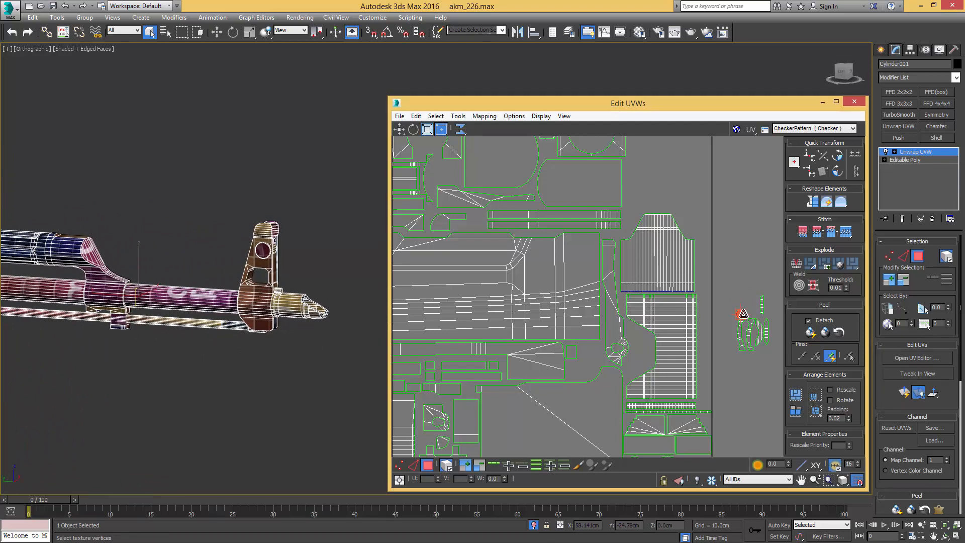
scroll(743, 314, up, 5)
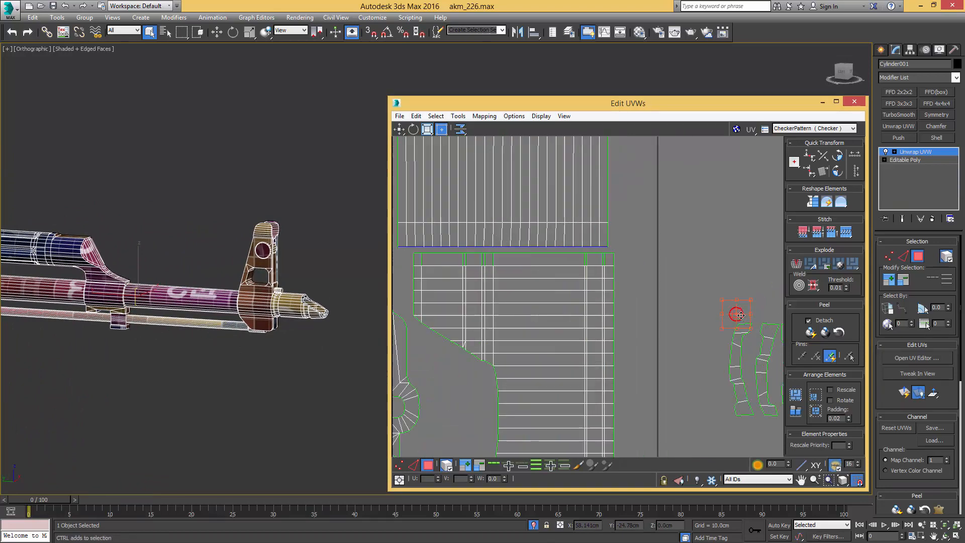
middle_drag(405, 394, 542, 333)
scroll(547, 322, up, 3)
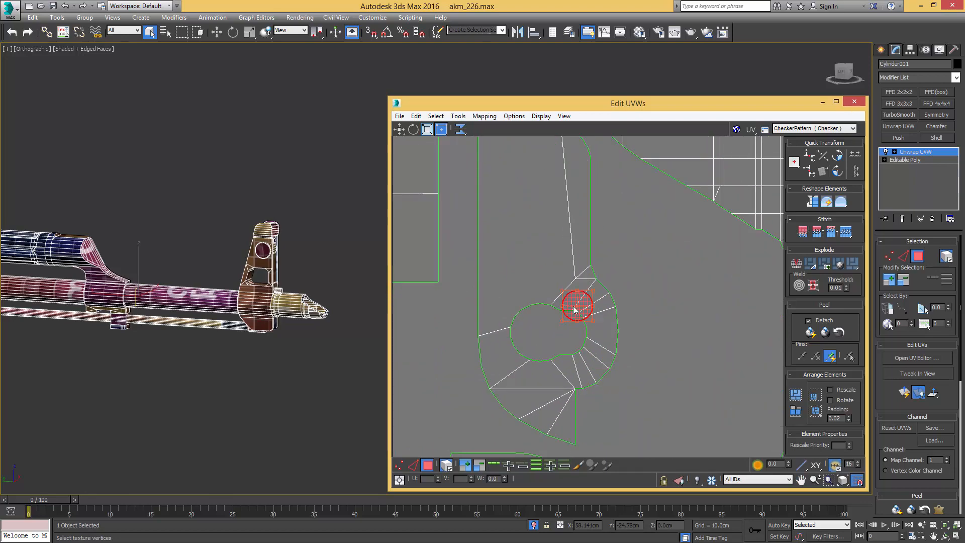
drag(575, 308, 540, 327)
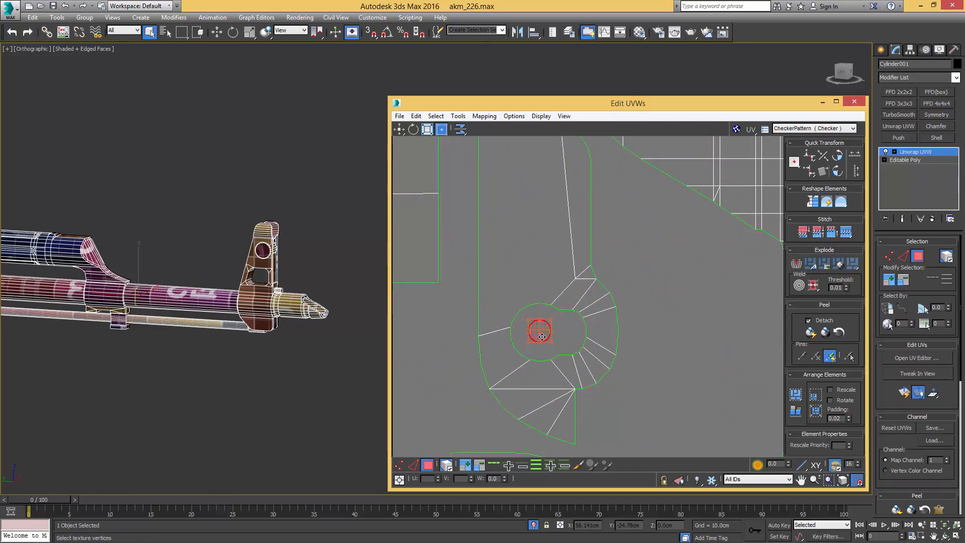
scroll(694, 317, down, 5)
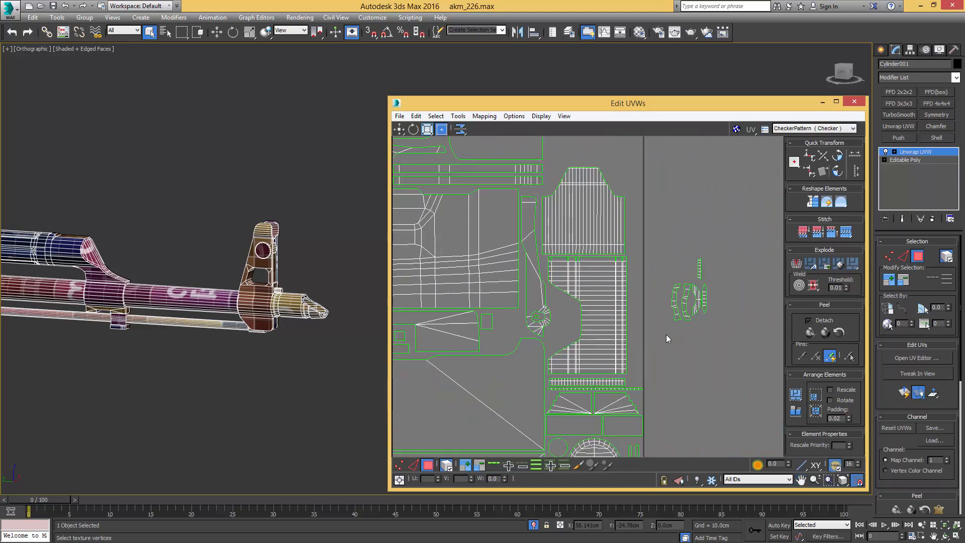
- Place the two curved strip shells in the notch of the muzzle brake's outer shell and mirror them horizontally
drag(688, 299, 566, 322)
scroll(563, 309, up, 5)
right_click(573, 304)
click(605, 346)
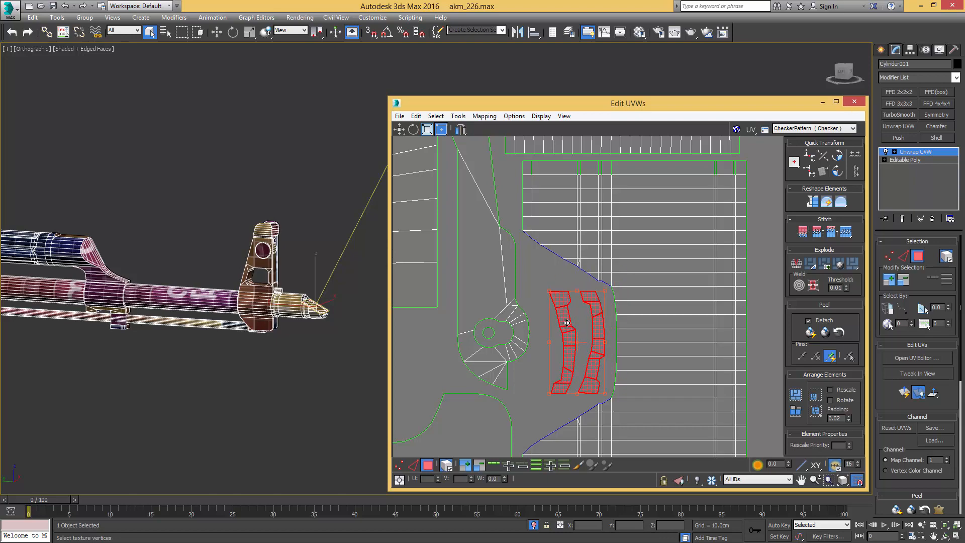
scroll(664, 314, down, 5)
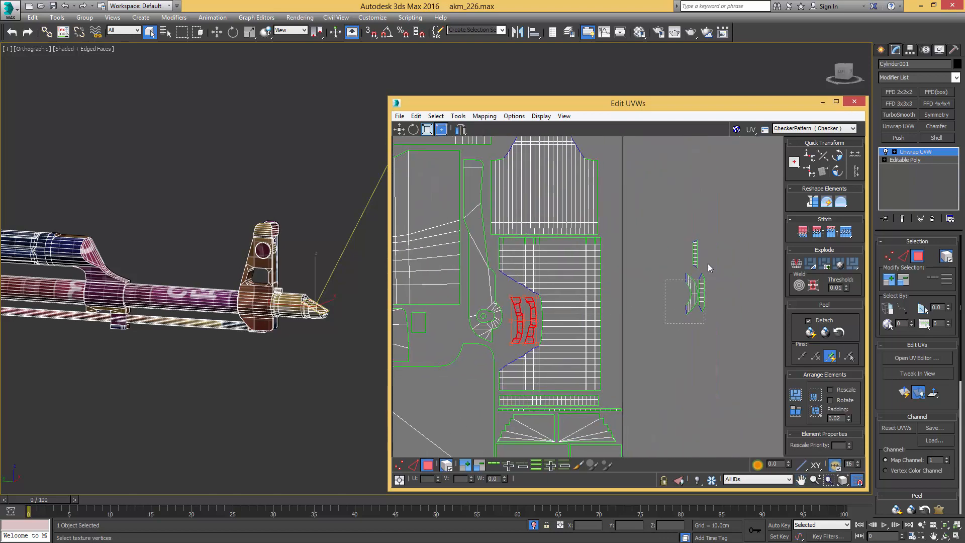
- Move the last three small muzzle brake shells inside the tile's right edge, beside the lower corner of the outer shell
drag(707, 264, 617, 345)
middle_drag(621, 374, 617, 291)
scroll(617, 291, up, 5)
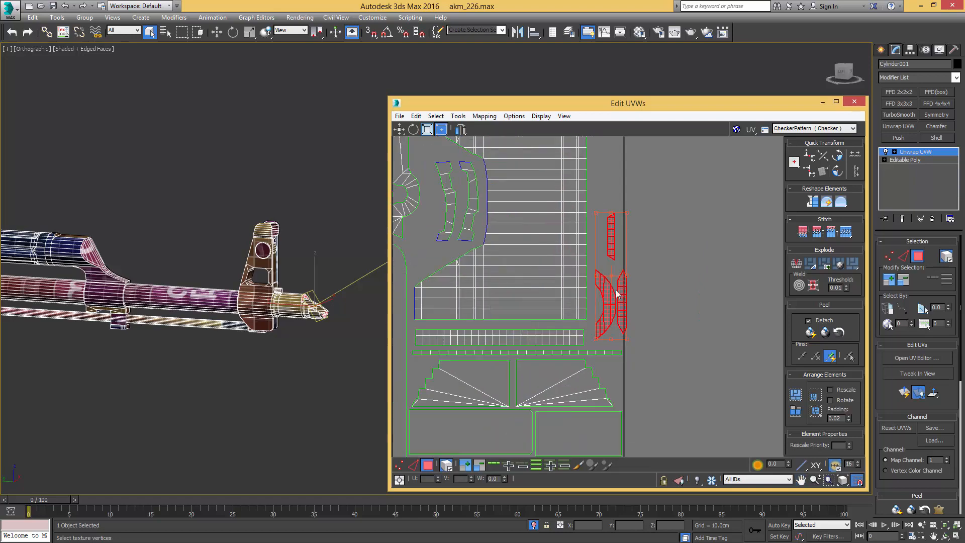
drag(604, 302, 599, 302)
click(647, 282)
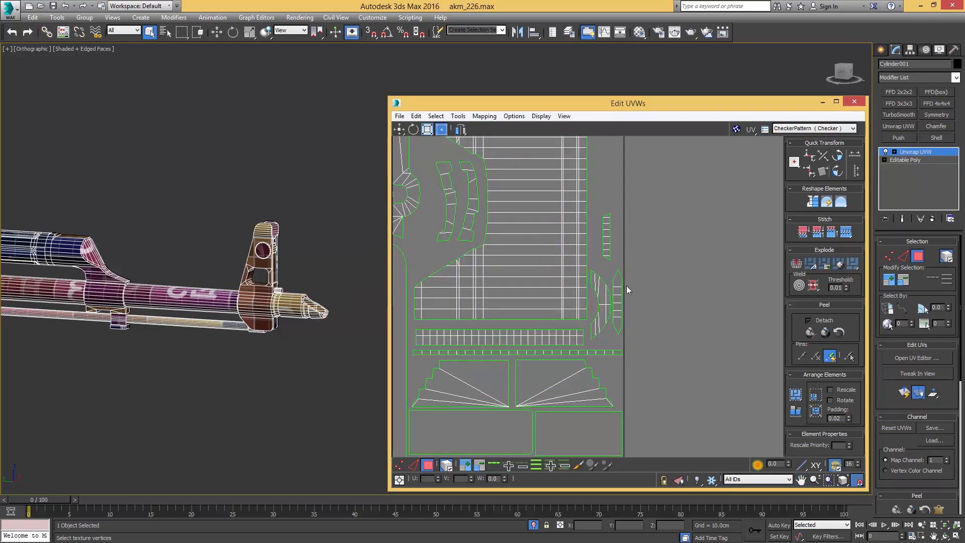
- Move the short strip and the pointed strip shells into the lower part of the outer shell's notch
click(618, 288)
drag(606, 240, 415, 250)
drag(618, 292, 433, 223)
middle_drag(427, 207, 504, 290)
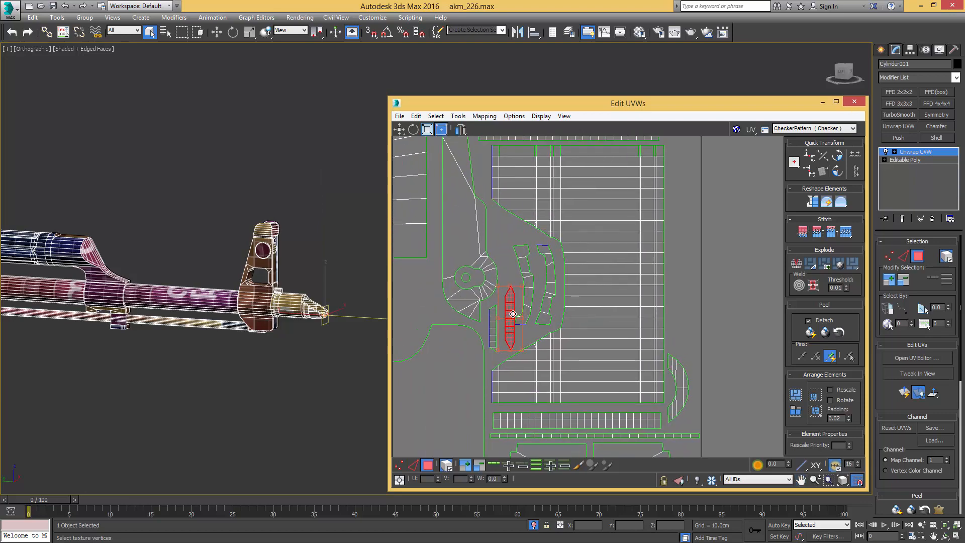
- Mirror the short strip shell horizontally and fine-tune the spacing between it and the pointed strip in the notch
scroll(501, 312, up, 3)
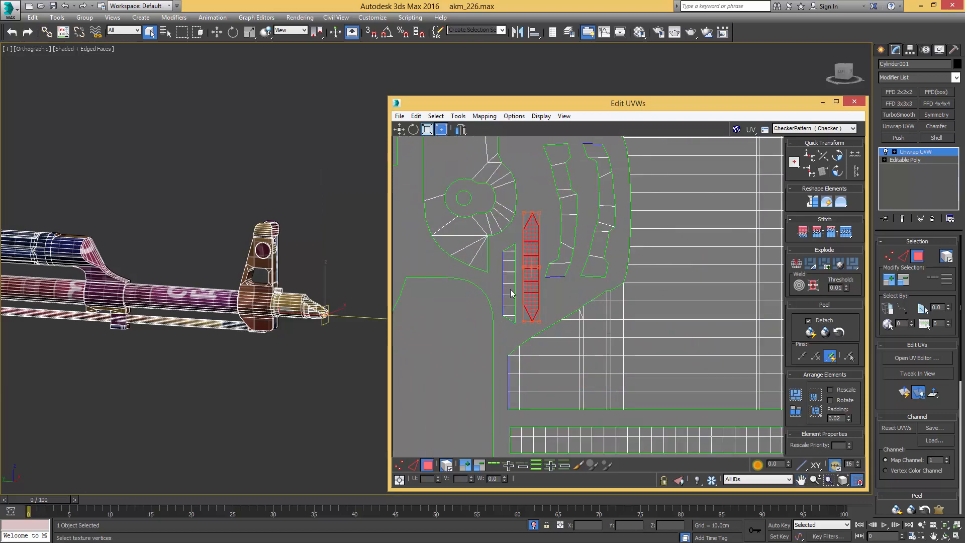
click(509, 292)
drag(507, 288, 507, 310)
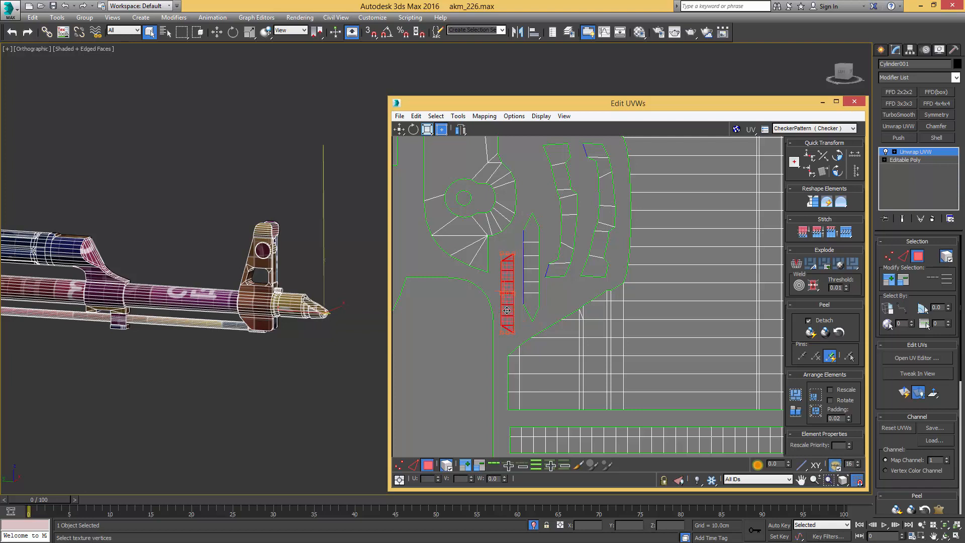
right_click(506, 312)
click(515, 321)
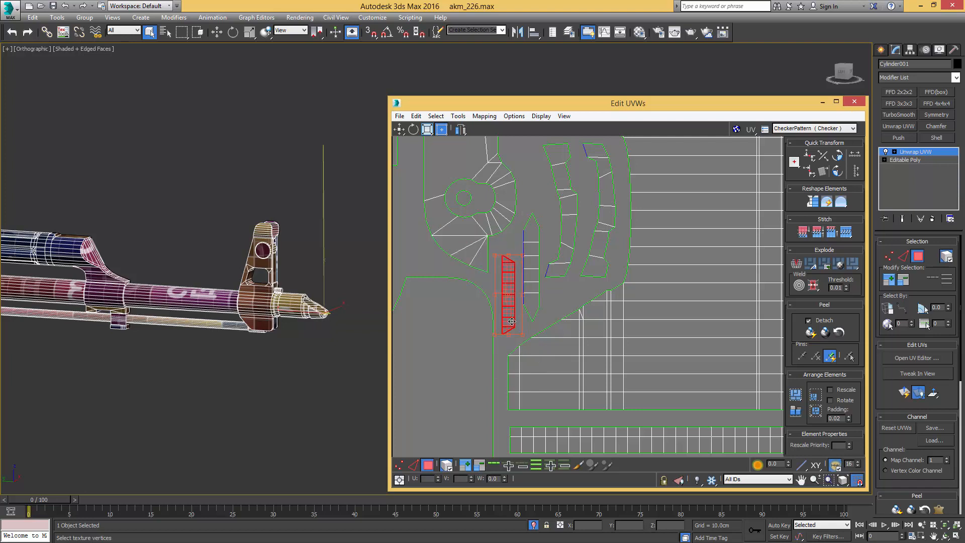
click(531, 291)
drag(531, 291, 532, 291)
middle_drag(540, 251, 516, 311)
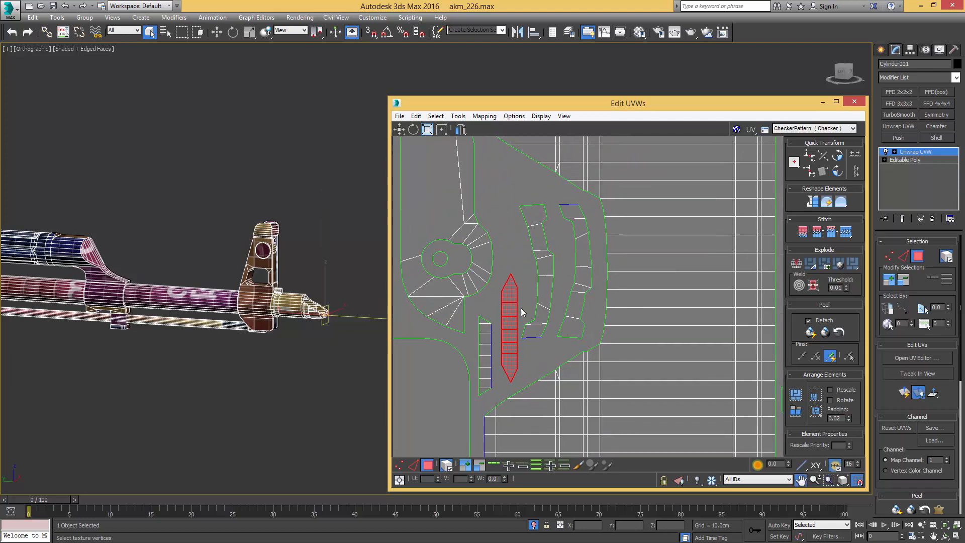
- Mirror the inner curved strip both vertically and horizontally, and reposition both curved strips within the notch
click(576, 261)
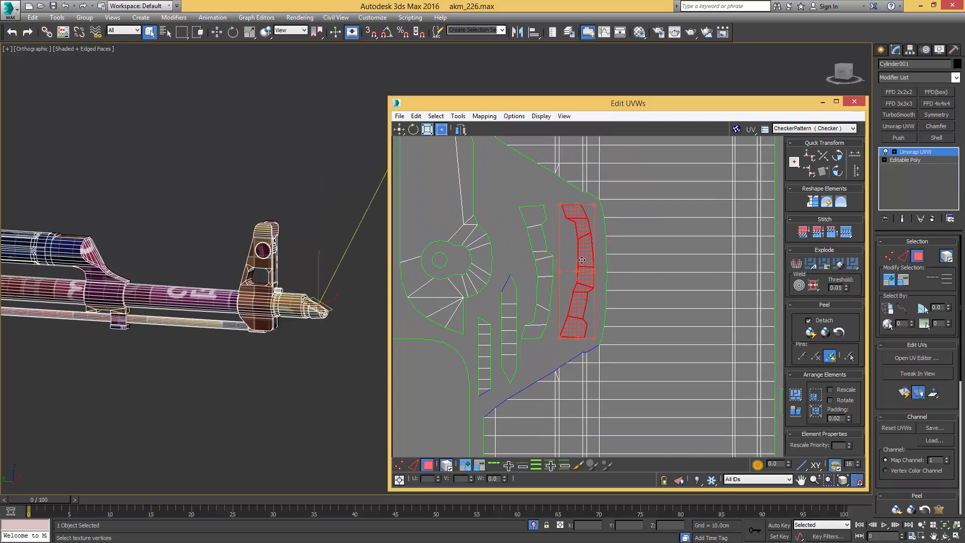
click(541, 252)
drag(541, 250, 546, 246)
right_click(545, 244)
click(566, 316)
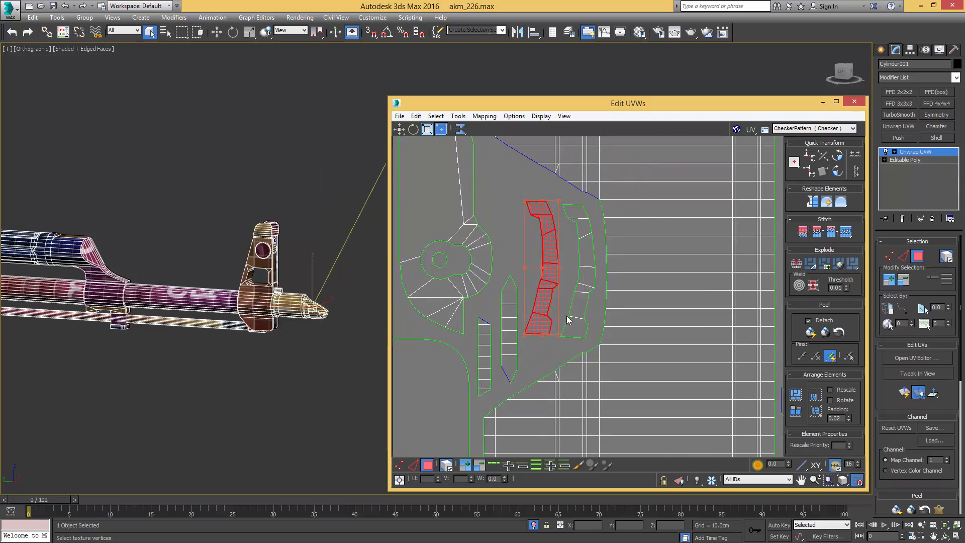
right_click(548, 272)
click(566, 297)
drag(542, 303, 580, 277)
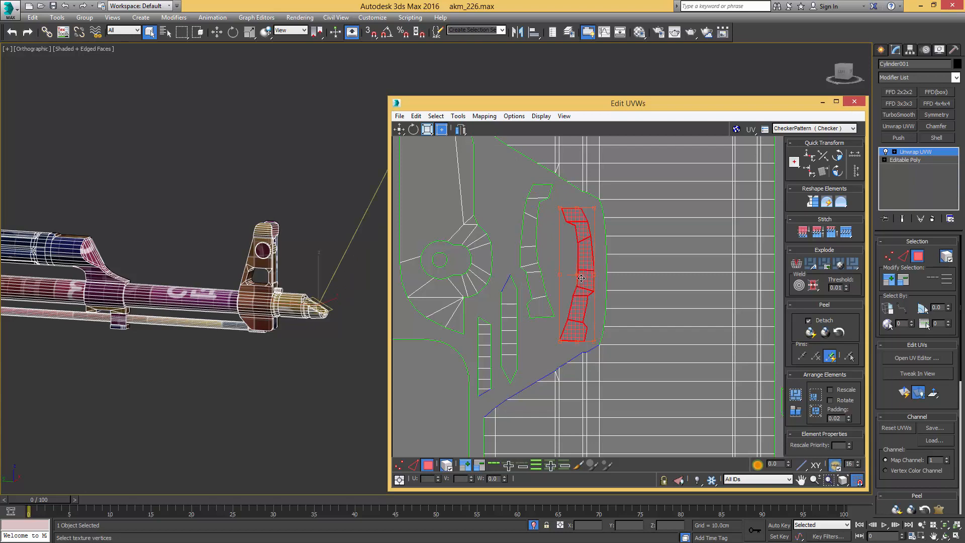
click(546, 240)
- Check the half-round shell beside the muzzle brake's outer shell, clear the selection, and save the scene as akm_227.max
scroll(583, 256, down, 5)
scroll(641, 279, down, 1)
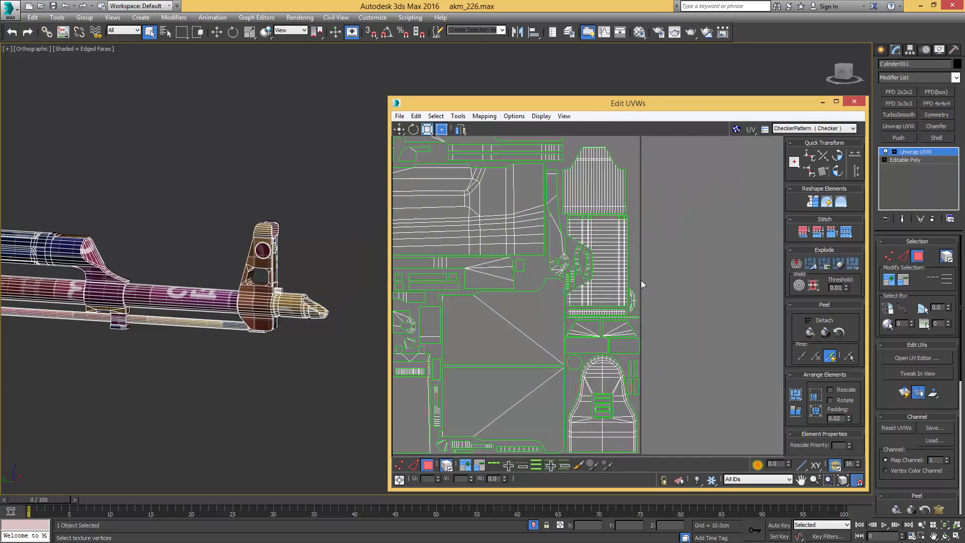
scroll(640, 281, up, 3)
click(624, 300)
click(661, 289)
scroll(661, 291, down, 4)
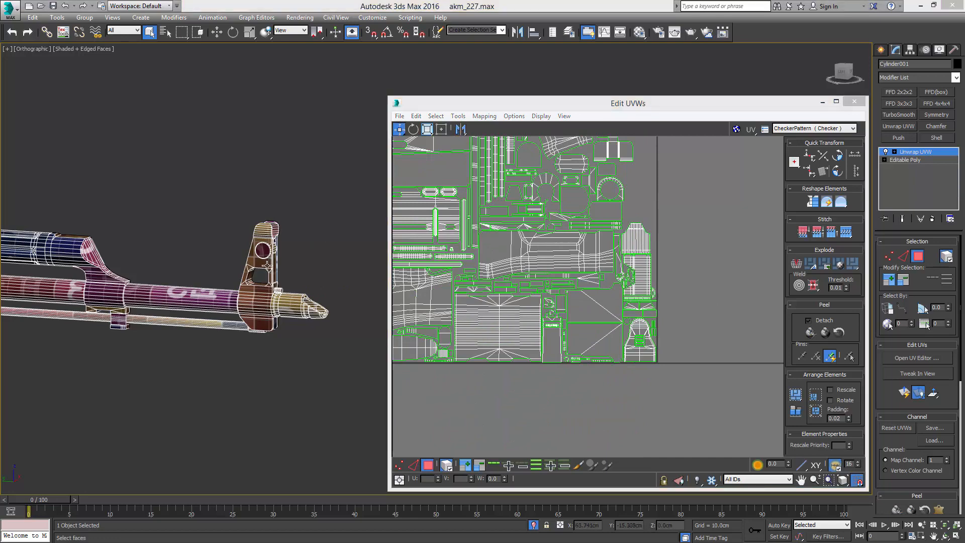
- Select the front sight block on the model, pack its UV shells together, and move them to the right of the UV tile
click(266, 263)
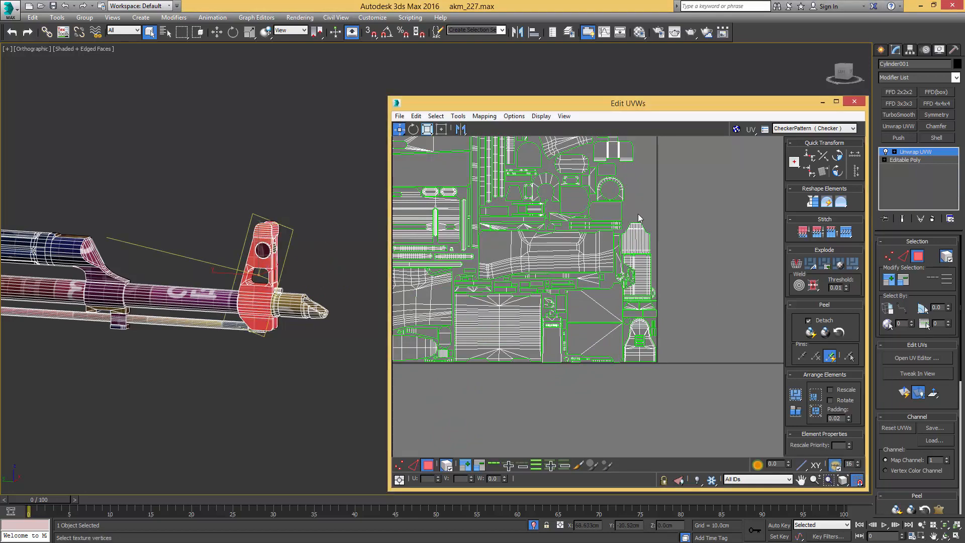
scroll(704, 243, down, 3)
click(815, 395)
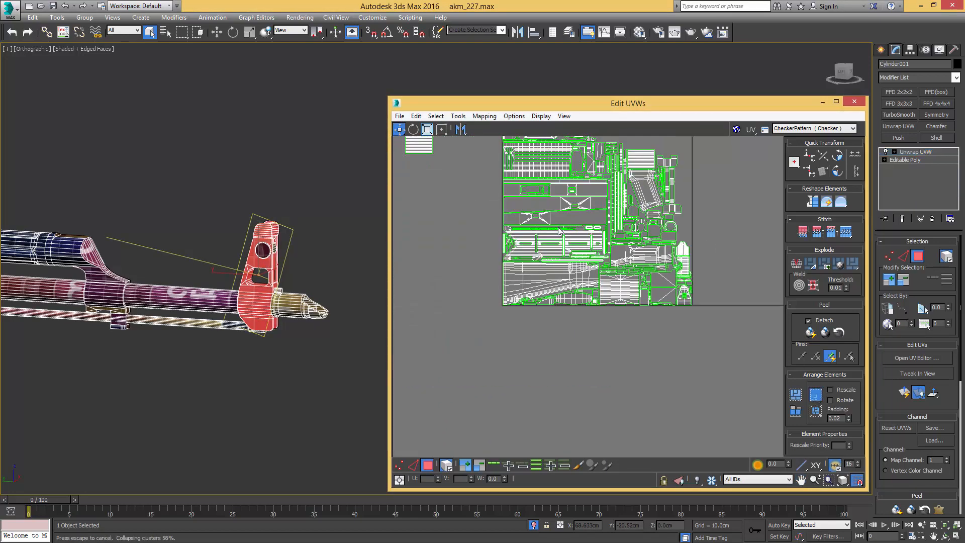
drag(469, 366, 632, 296)
scroll(665, 276, up, 3)
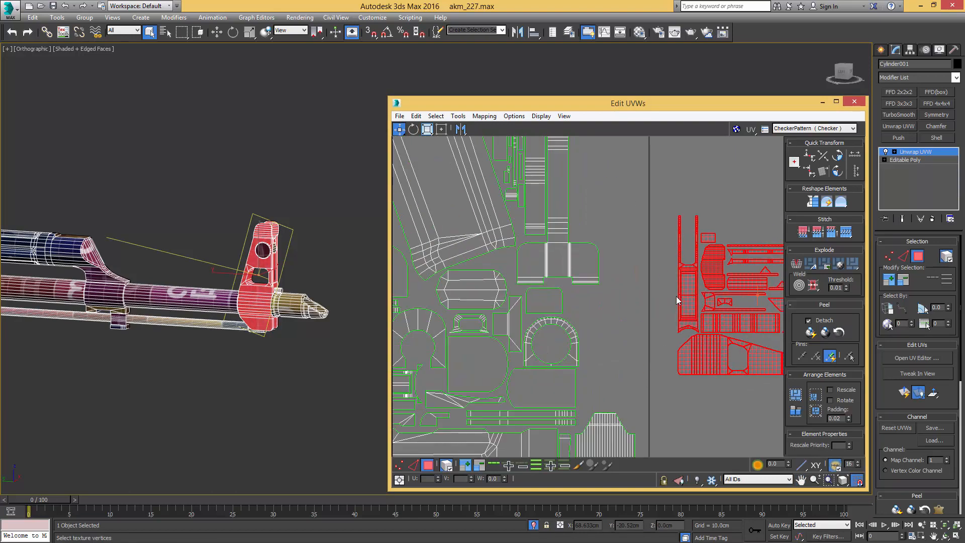
- Rotate the front sight's large side shell 90 degrees counterclockwise and place it directly above the muzzle brake's inner shell
scroll(676, 296, down, 5)
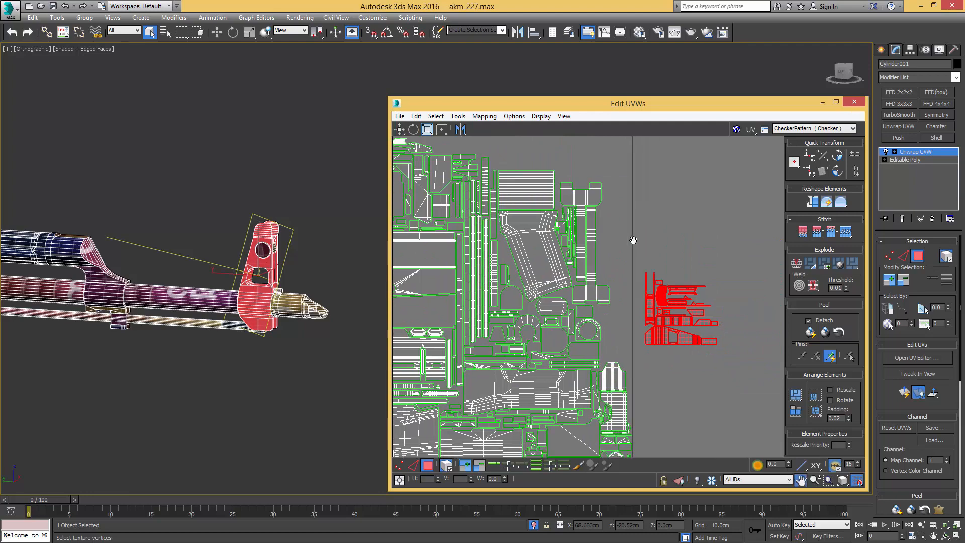
scroll(645, 304, up, 4)
click(682, 282)
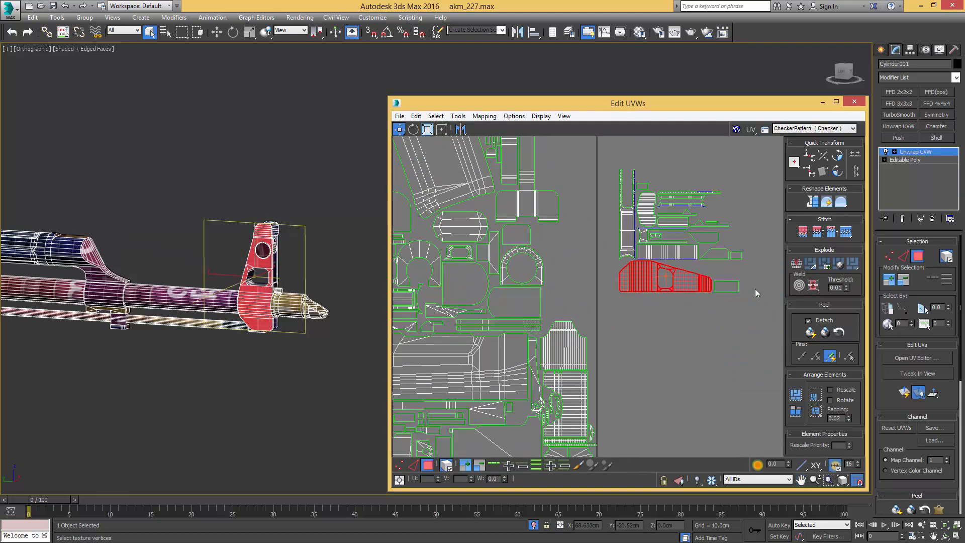
click(837, 171)
click(837, 171)
click(837, 172)
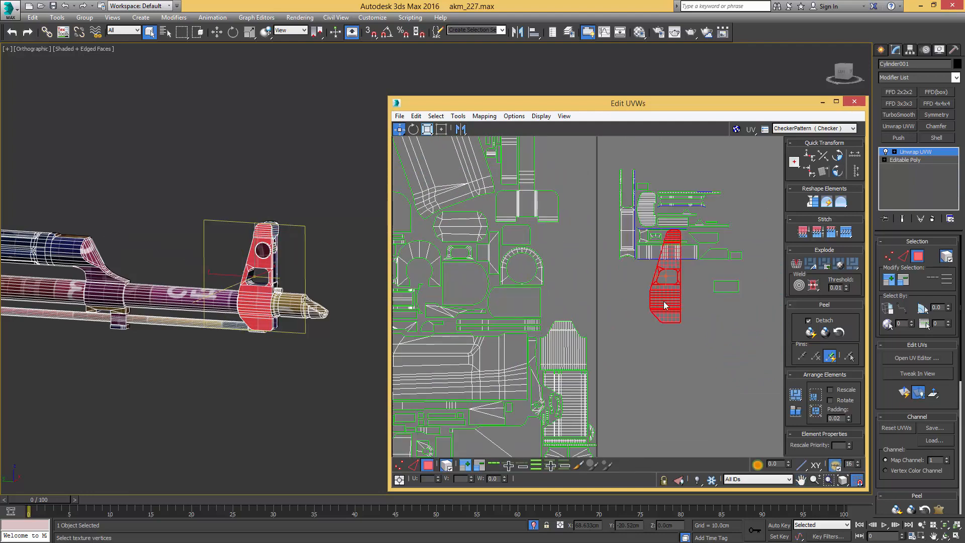
drag(664, 305, 558, 296)
scroll(558, 293, up, 2)
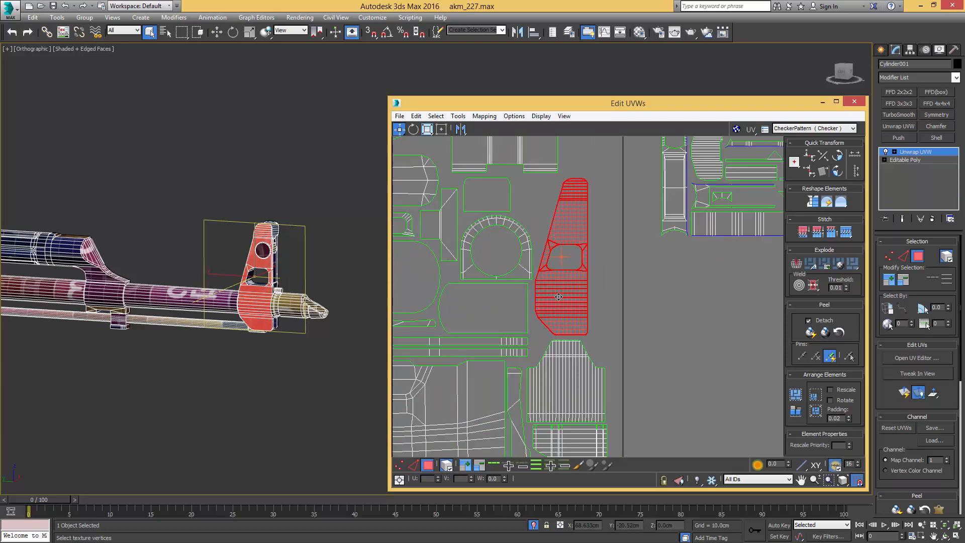
click(613, 299)
- Place the front sight's long forked shell upright between its side shell and the UV tile's right edge
scroll(598, 292, down, 3)
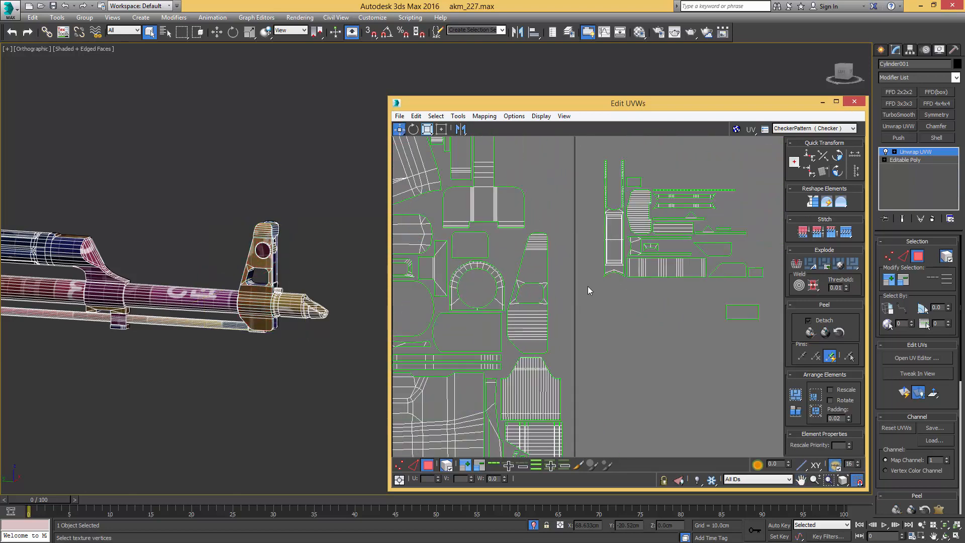
drag(618, 245, 618, 244)
drag(619, 260, 562, 369)
scroll(568, 339, up, 3)
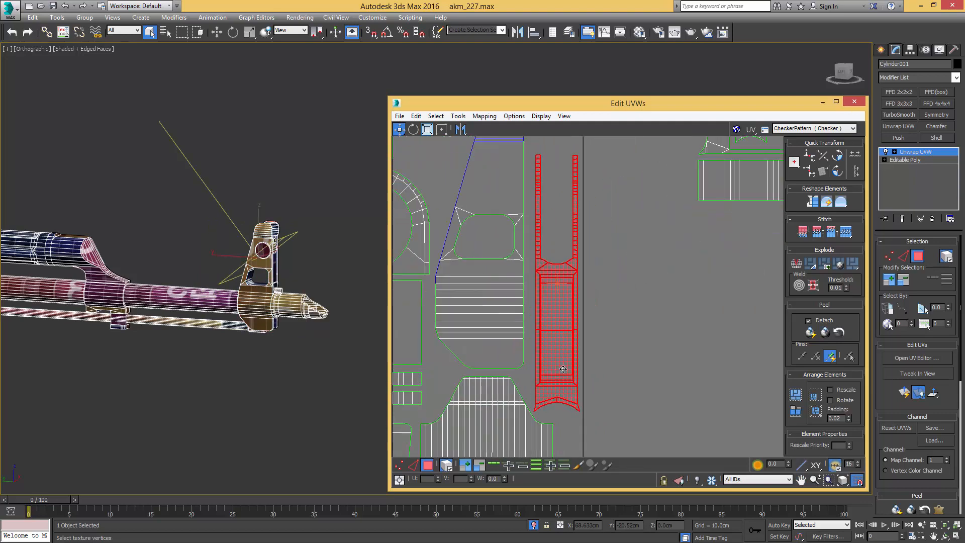
click(610, 353)
scroll(581, 218, down, 2)
middle_drag(581, 218, 571, 250)
scroll(563, 277, up, 2)
drag(598, 307, 563, 317)
drag(559, 316, 545, 296)
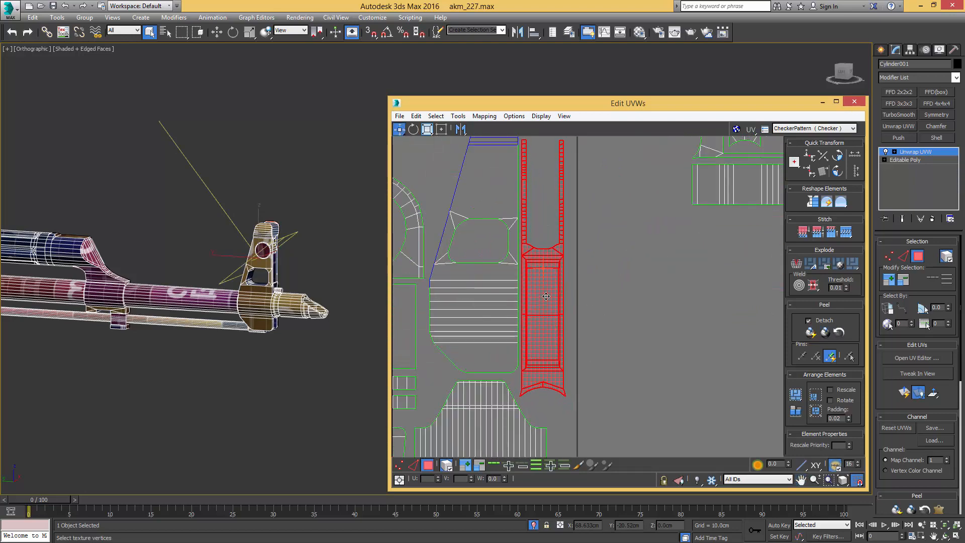
click(628, 303)
- Move the front sight's pair of thin strip shells over to the forked shell and rotate them 90 degrees upright
scroll(629, 303, down, 3)
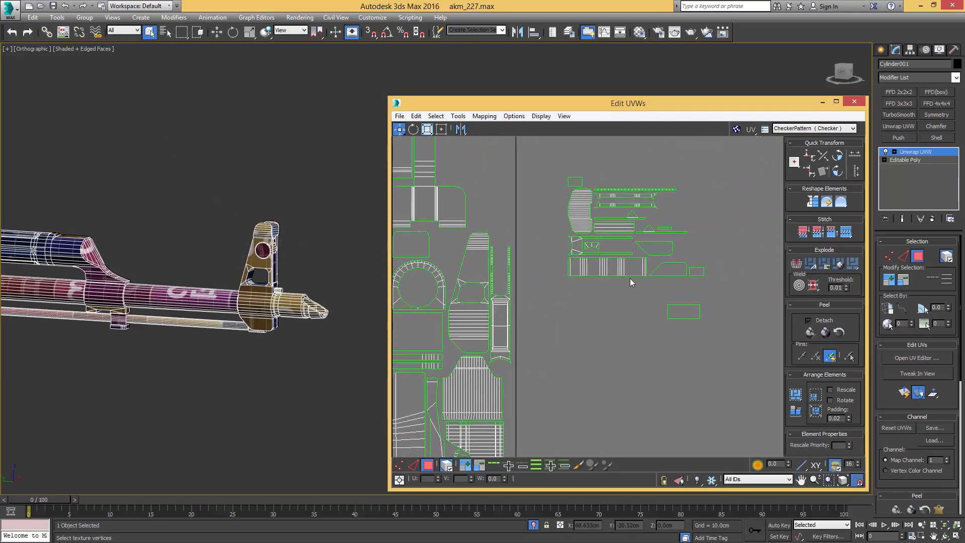
click(635, 196)
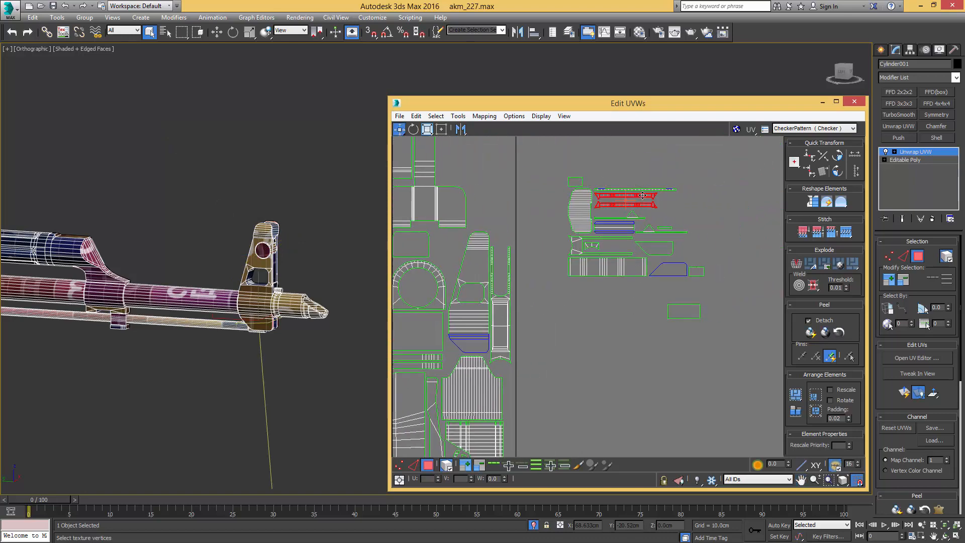
drag(636, 196, 534, 270)
scroll(535, 269, up, 3)
click(838, 173)
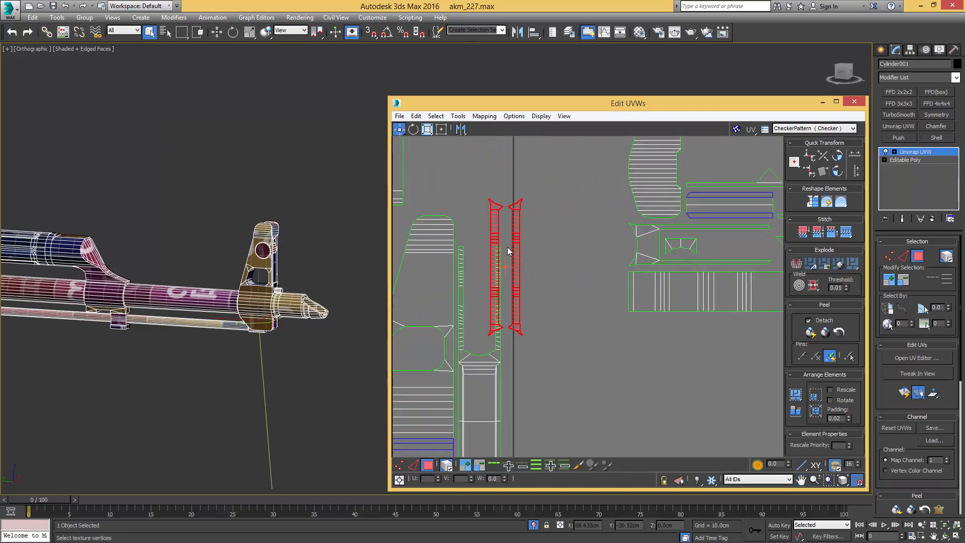
- Nest the two upright strip shells side by side between the forked shell's prongs and clear the selection
drag(495, 244, 493, 181)
scroll(472, 234, up, 2)
click(536, 189)
click(502, 202)
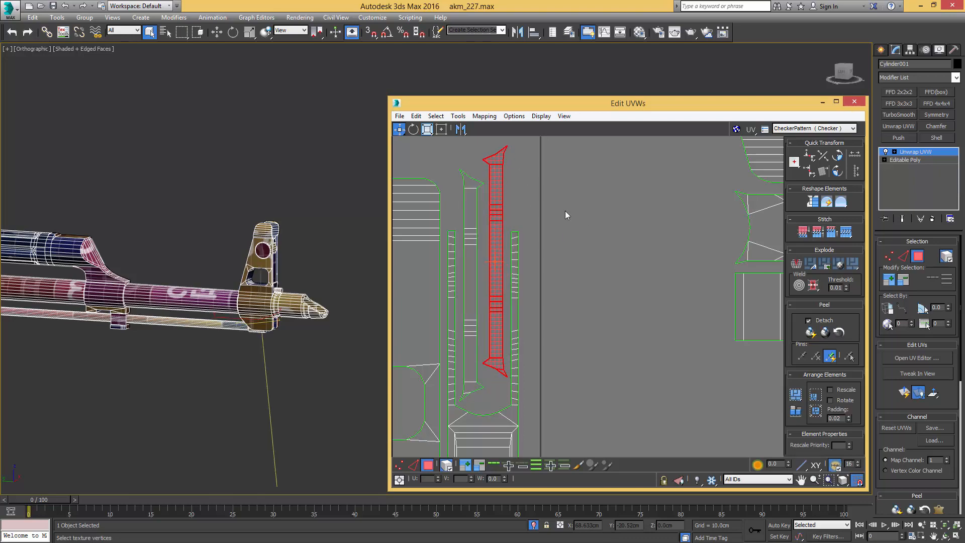
click(566, 231)
- Move the loose rounded trapezoid shell beside the long banded rectangle up next to its matching trapezoid shell
scroll(566, 230, down, 5)
middle_drag(566, 230, 510, 230)
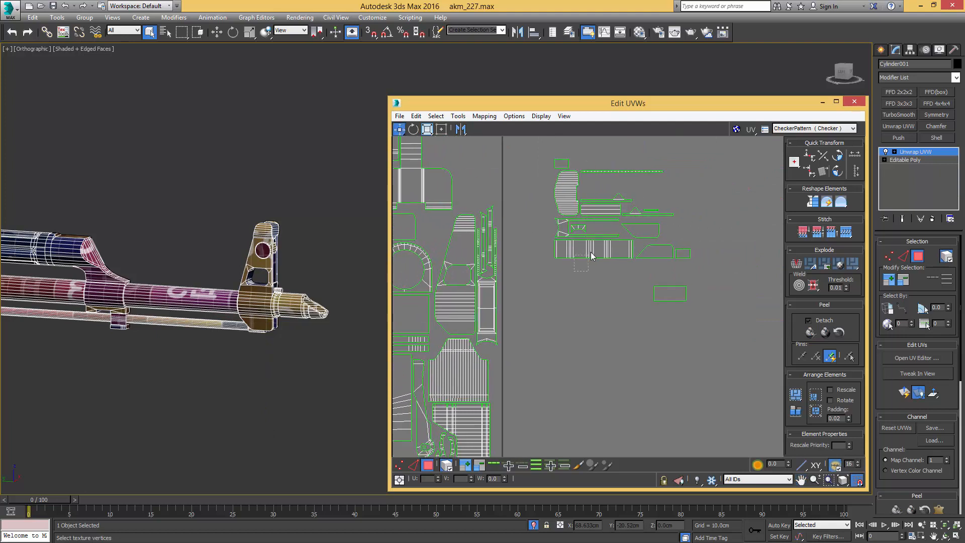
drag(592, 253, 592, 252)
middle_drag(569, 265, 619, 325)
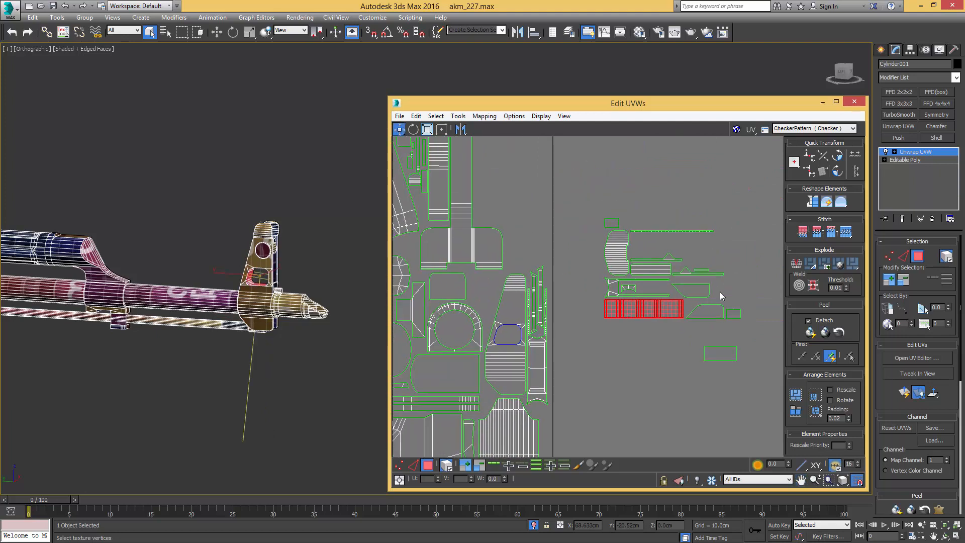
click(709, 315)
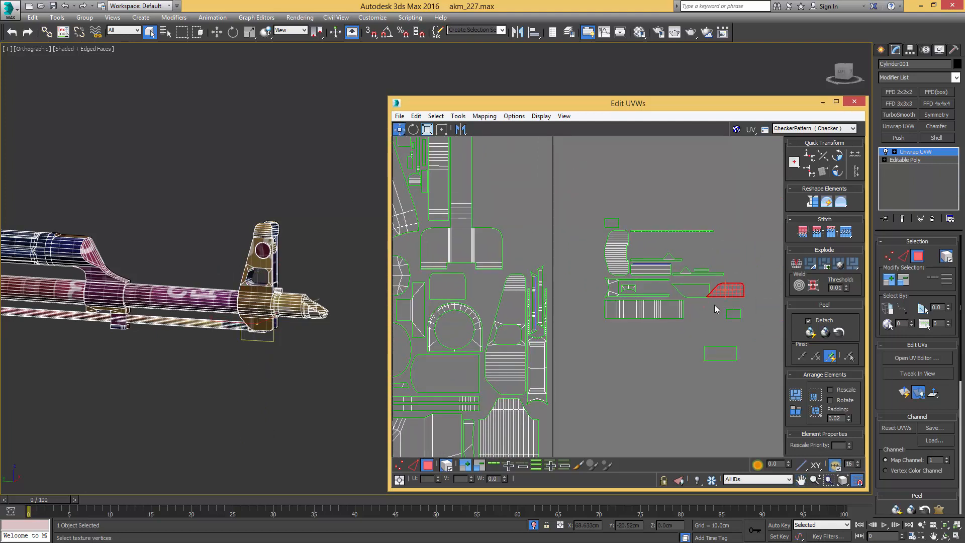
- Move the long banded rectangular shell into the UV tile and lay it horizontally above the front sight's side shell
click(664, 311)
click(837, 171)
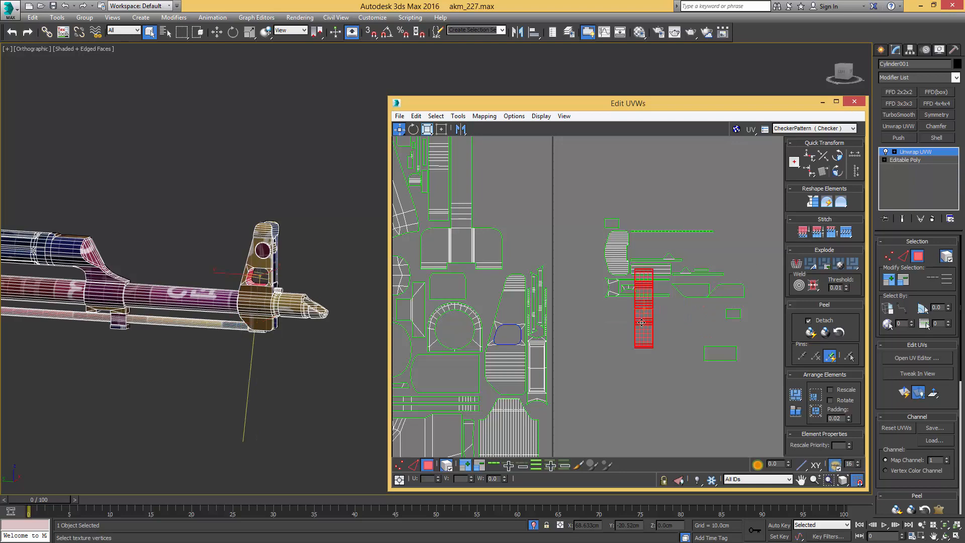
drag(647, 336, 517, 248)
scroll(557, 309, down, 5)
scroll(559, 313, up, 3)
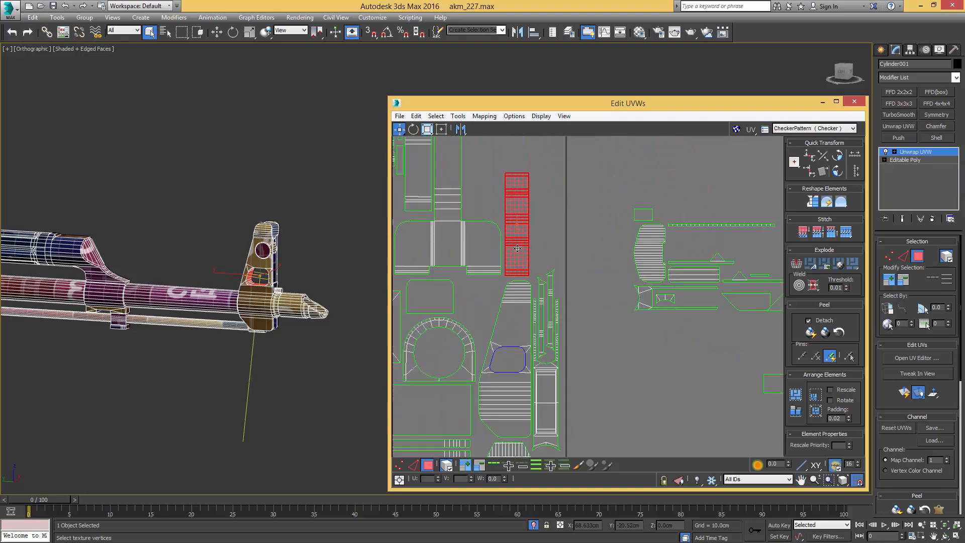
click(837, 171)
drag(520, 233, 518, 214)
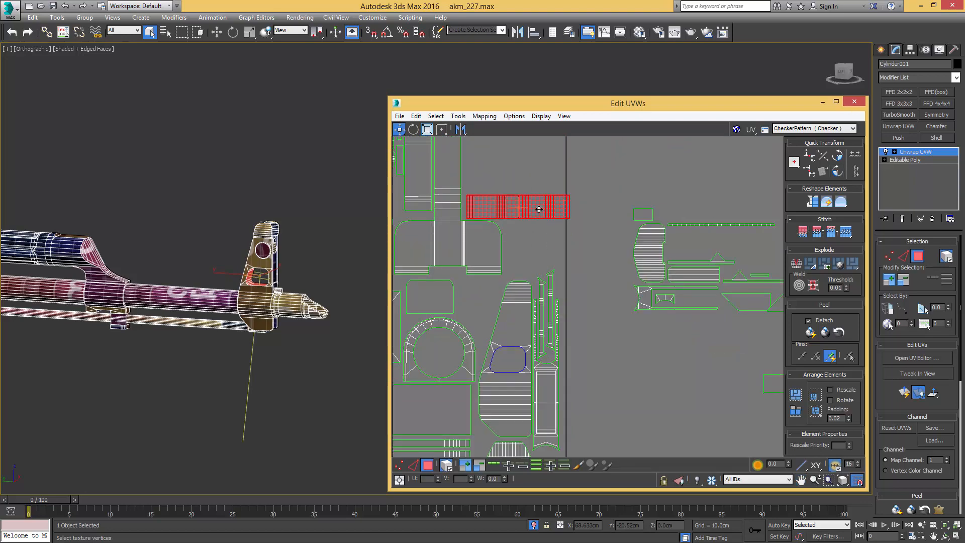
- Position the banded shell just above the large rounded shell, narrow it slightly to fit inside the tile's right edge, and deselect it
scroll(534, 205, up, 4)
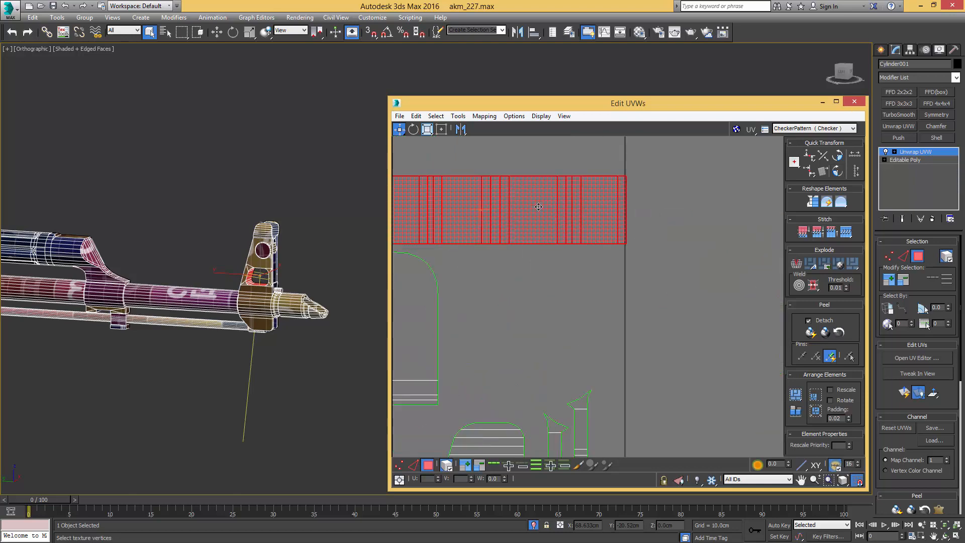
scroll(311, 253, up, 5)
scroll(311, 253, down, 4)
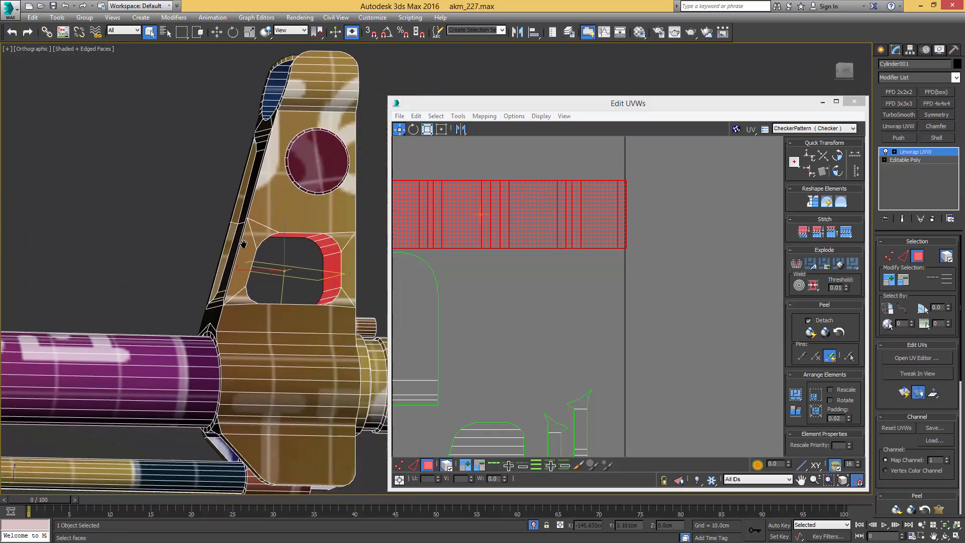
scroll(680, 270, down, 4)
click(441, 129)
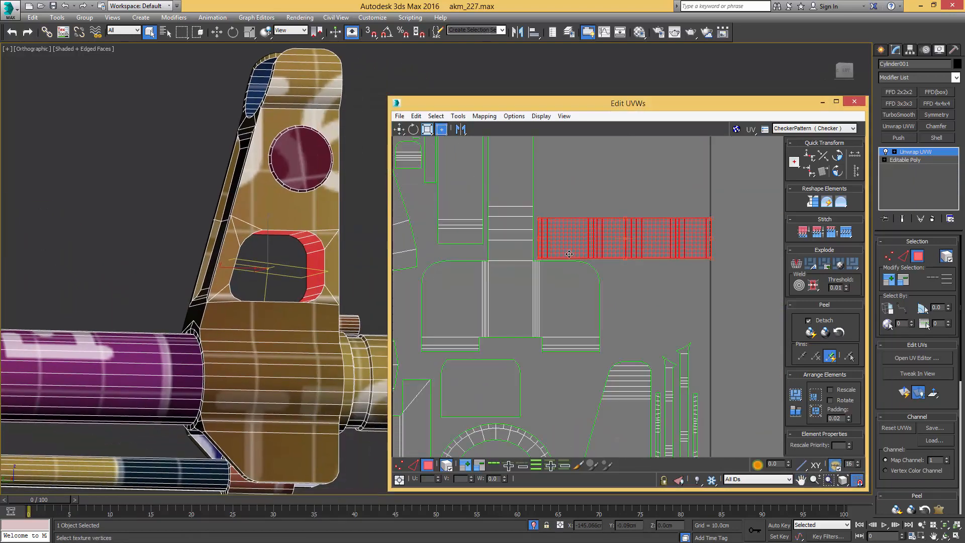
drag(575, 247, 575, 243)
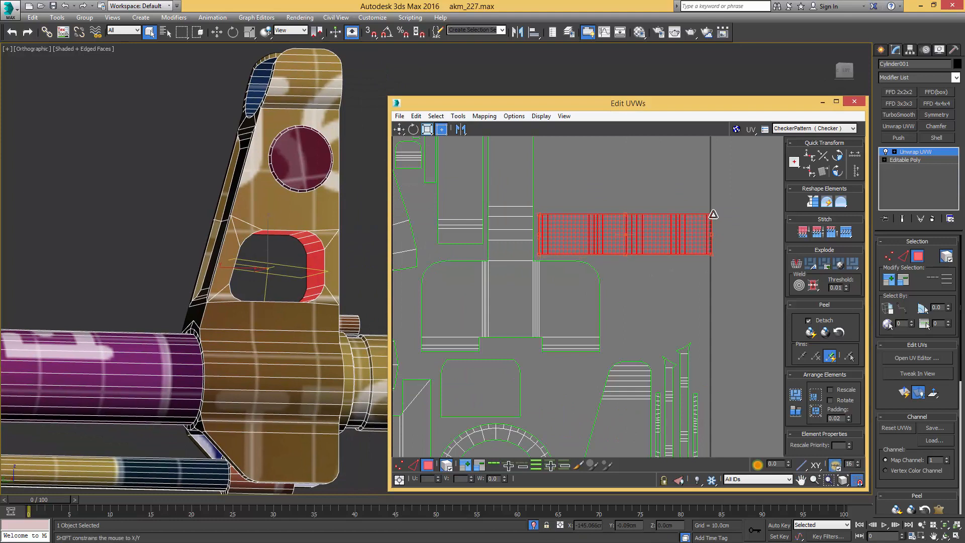
drag(713, 215, 707, 213)
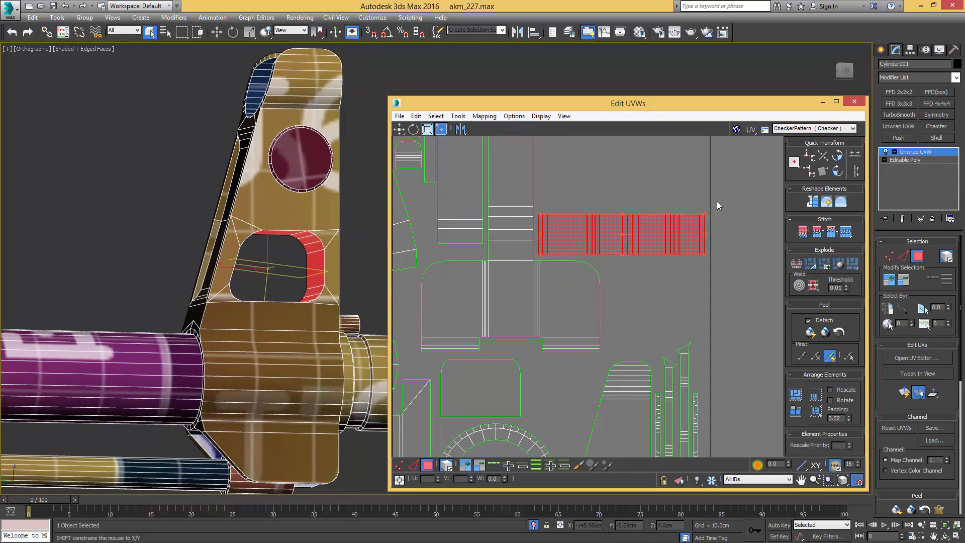
click(245, 290)
alt+middle_drag(322, 291, 266, 302)
scroll(607, 318, down, 6)
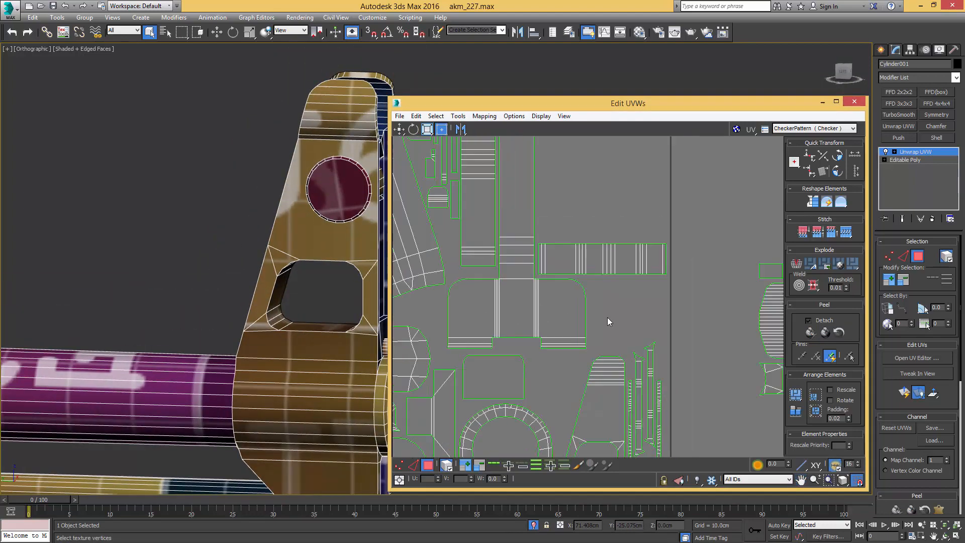
- Rotate the striped shell with the notched edge 90 degrees and place it directly below the banded shell at the tile's right edge
middle_drag(576, 304, 575, 299)
click(654, 259)
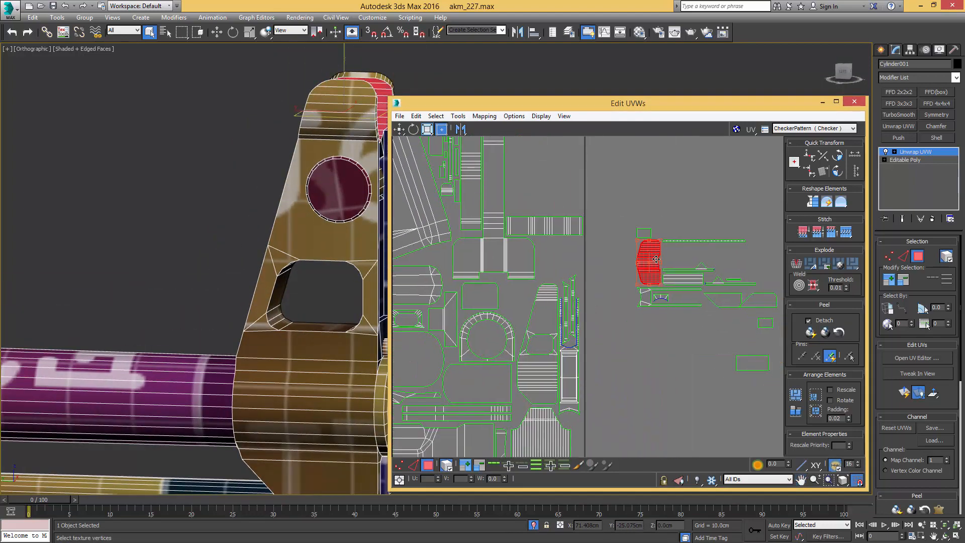
drag(653, 260, 573, 237)
scroll(552, 246, up, 4)
click(836, 172)
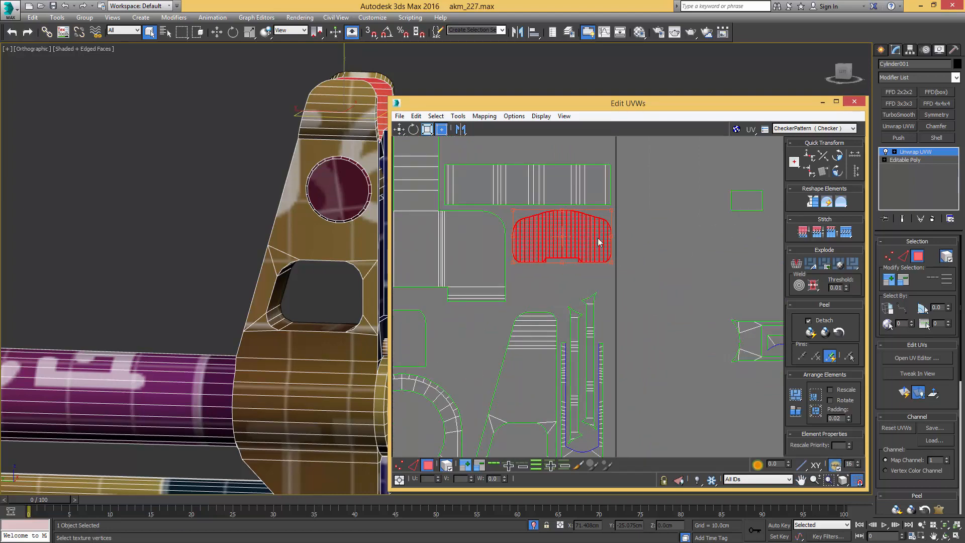
click(700, 289)
- Place the outer rounded trapezoid shell upright beside the small rounded rectangle, below the large rounded shell
scroll(546, 278, down, 3)
scroll(527, 294, down, 2)
middle_drag(527, 293, 579, 261)
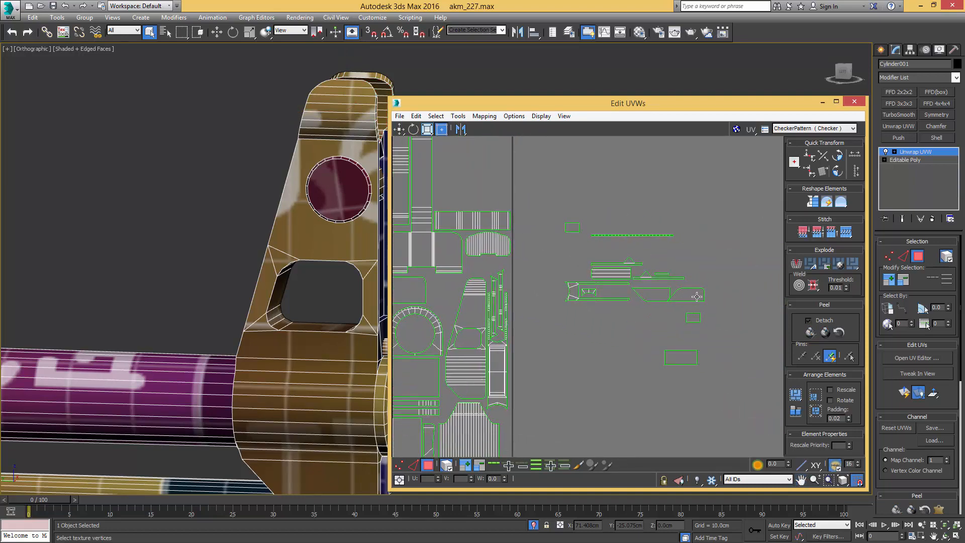
drag(696, 296, 650, 297)
drag(607, 329, 466, 290)
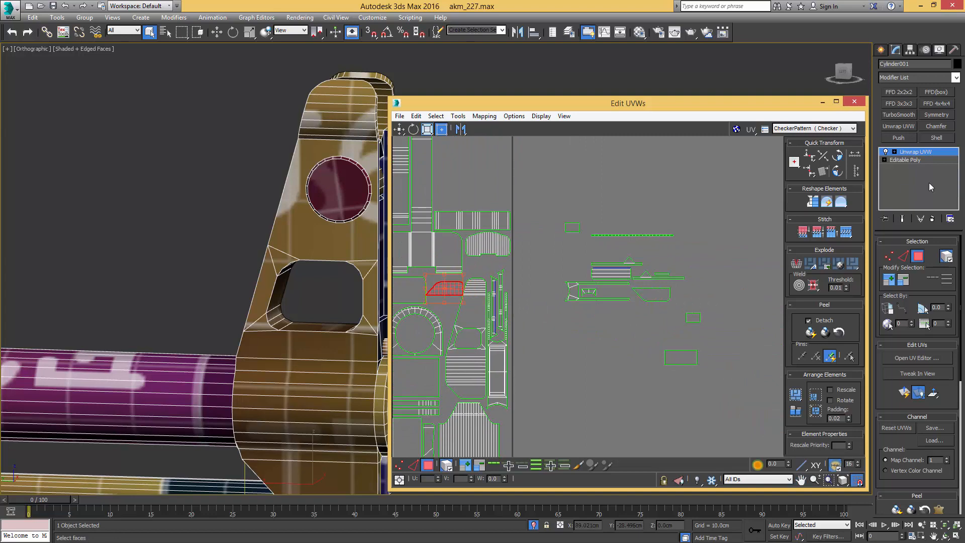
middle_drag(476, 258, 564, 249)
scroll(525, 269, up, 4)
drag(546, 298, 518, 295)
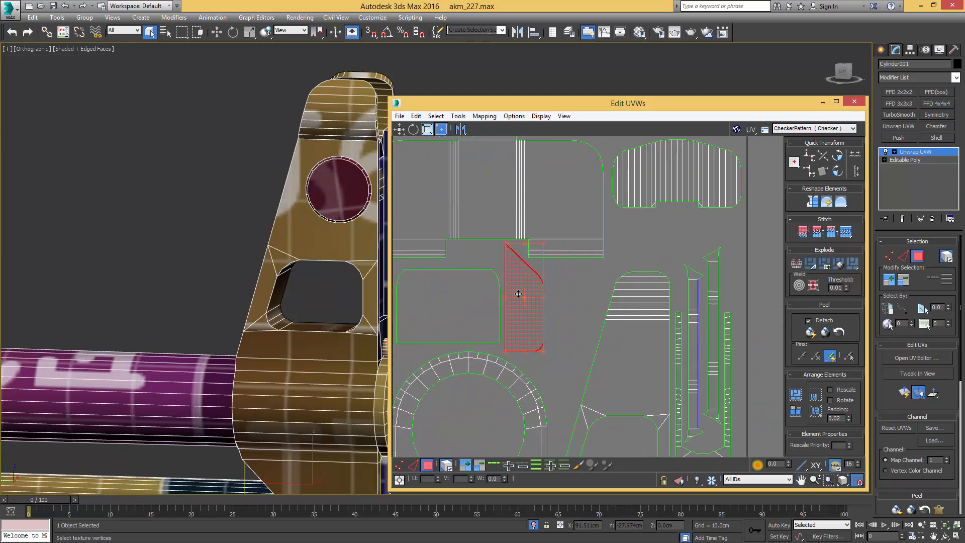
click(580, 293)
- Move the second rounded trapezoid shell into the tile beside the front sight's side shell and rotate it 90 degrees upright
scroll(581, 286, down, 5)
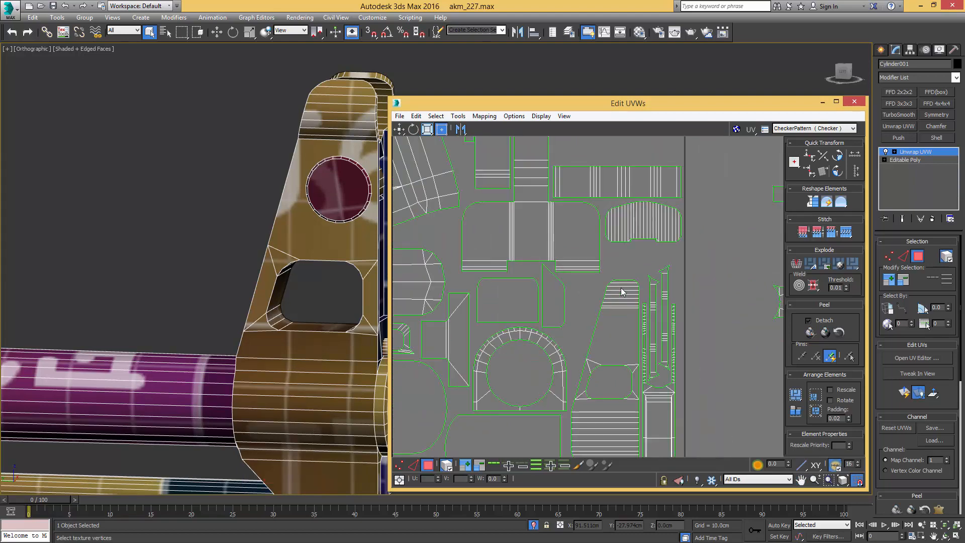
click(754, 292)
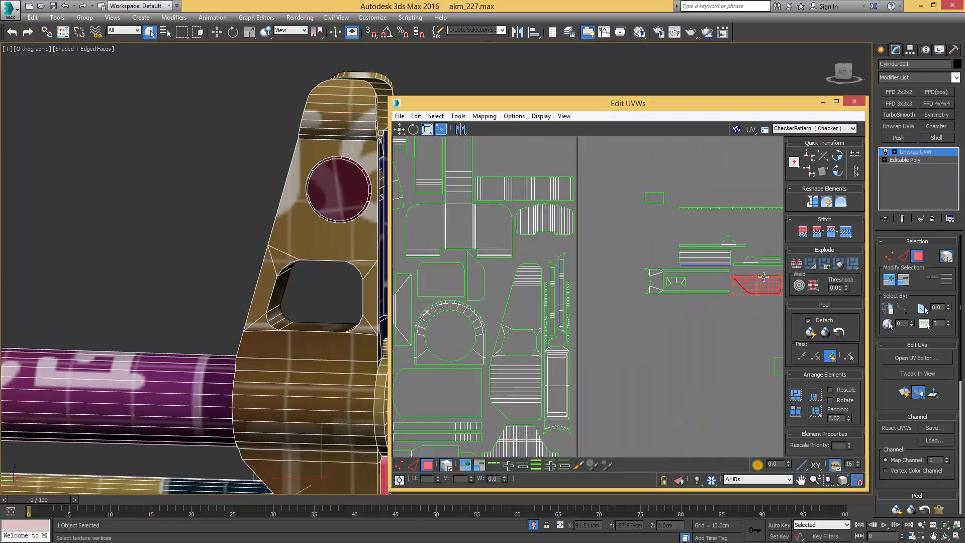
drag(591, 270, 453, 276)
click(837, 171)
scroll(562, 278, up, 4)
scroll(453, 276, up, 3)
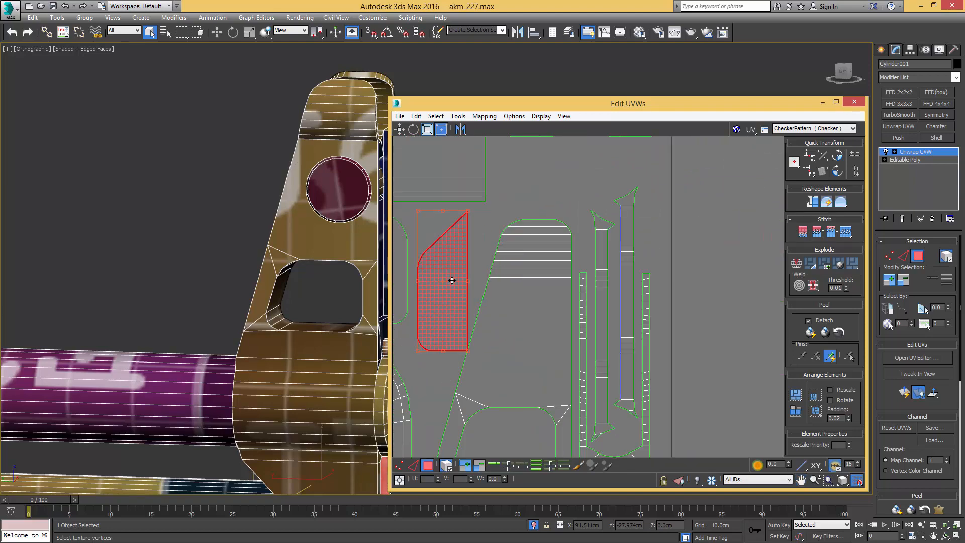
- Flip the second trapezoid shell vertically and horizontally, fitting it between the first trapezoid and the front sight's side shell
right_click(447, 275)
click(474, 348)
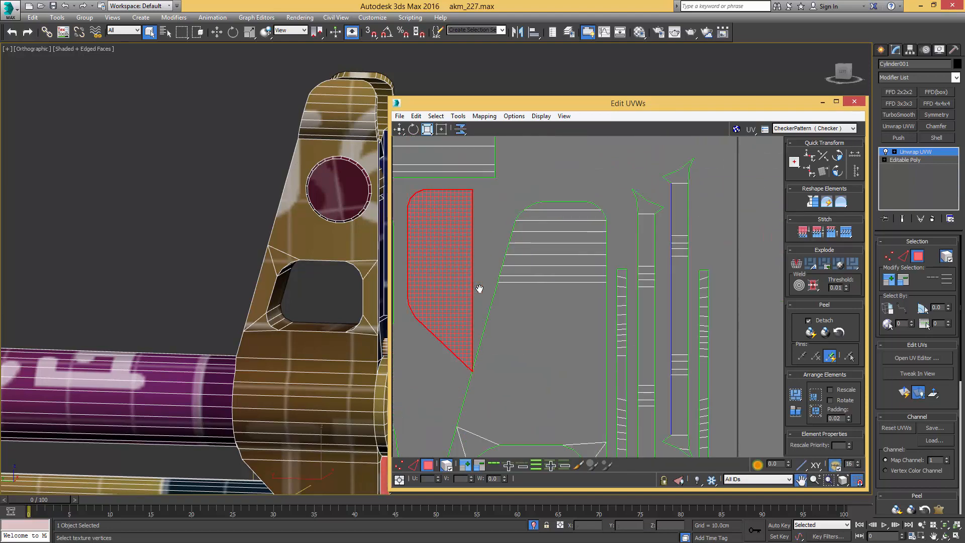
middle_drag(477, 289, 570, 310)
mouse_move(536, 287)
mouse_down()
mouse_move(524, 281)
mouse_move(532, 299)
mouse_up()
right_click(527, 283)
click(561, 339)
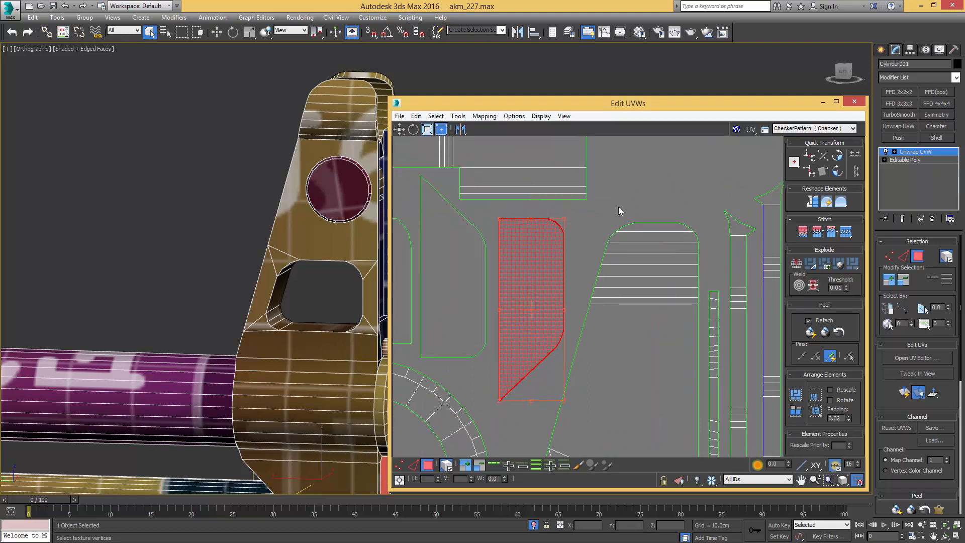
click(628, 194)
- Review the updated shell layout and save the scene as akm_228.max
scroll(626, 199, down, 6)
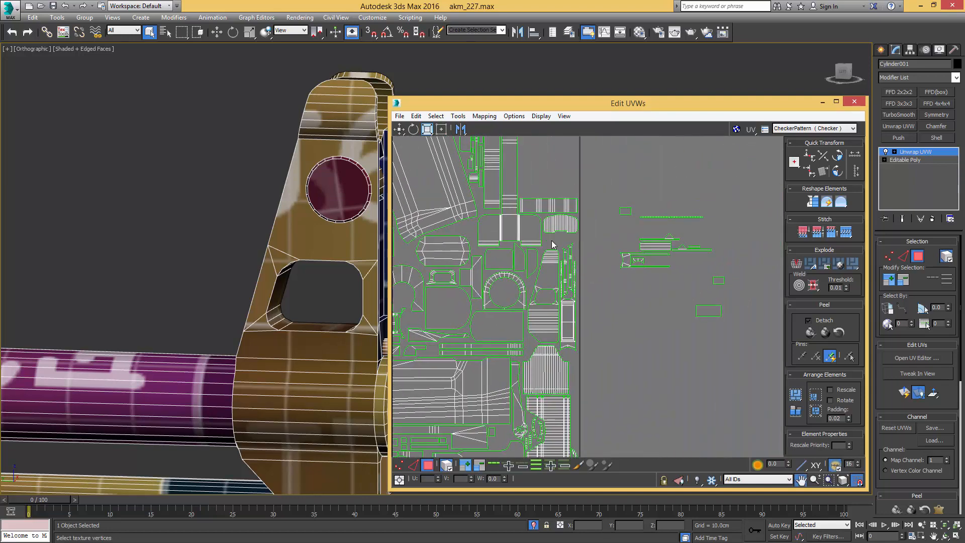
scroll(552, 241, up, 1)
middle_drag(686, 256, 600, 286)
scroll(654, 281, down, 2)
key(ctrl+s)
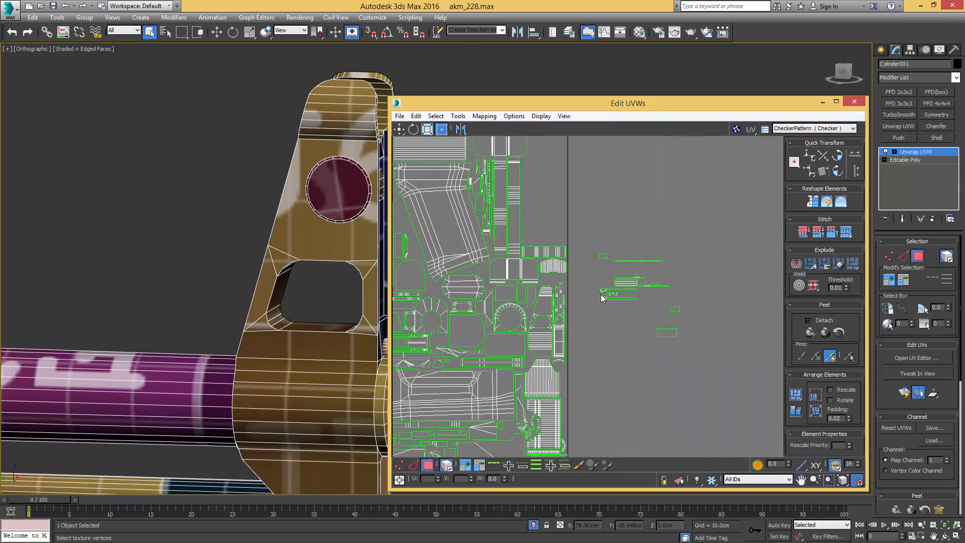
- Rotate the thin two-legged shell 90 degrees and place it with its legs pointing down above the banded shell
scroll(602, 301, up, 2)
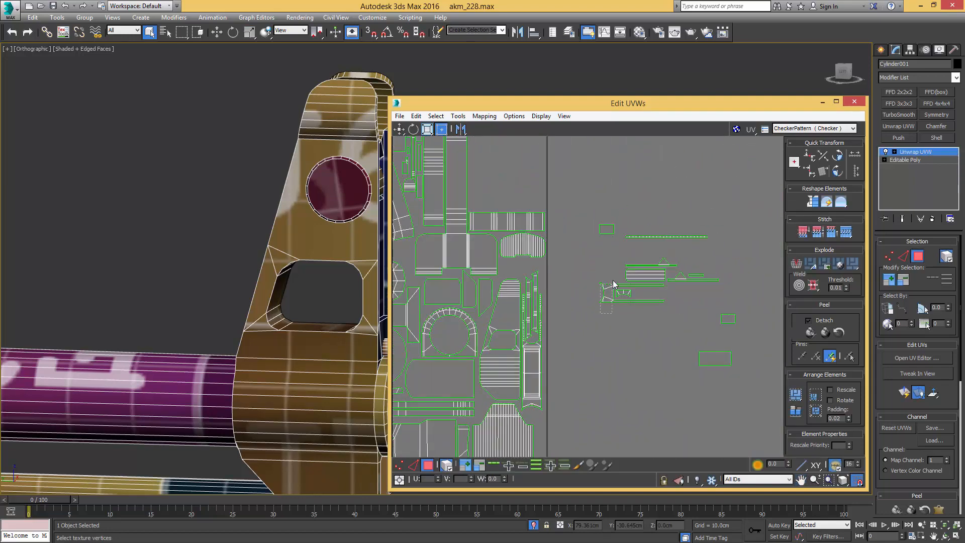
click(616, 293)
click(837, 172)
middle_drag(646, 267, 659, 320)
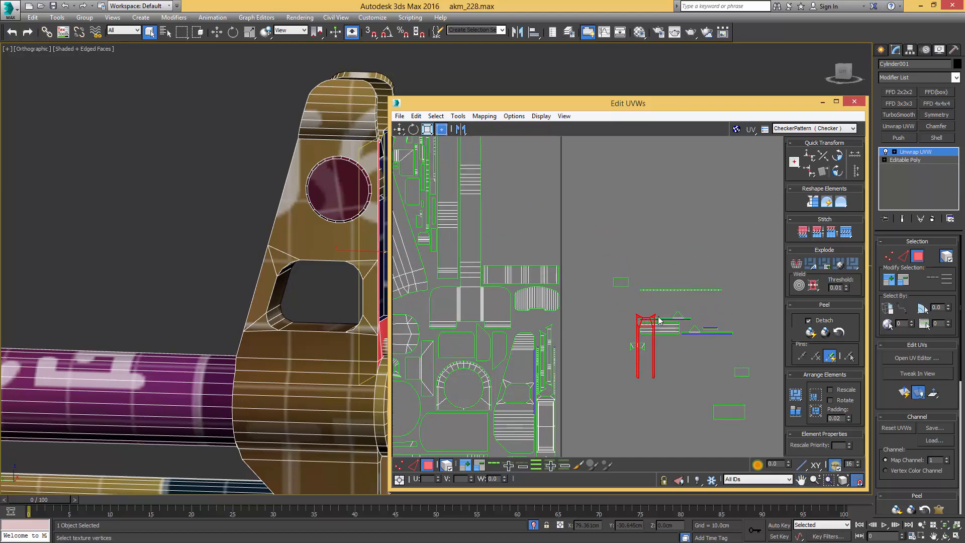
drag(648, 321, 497, 199)
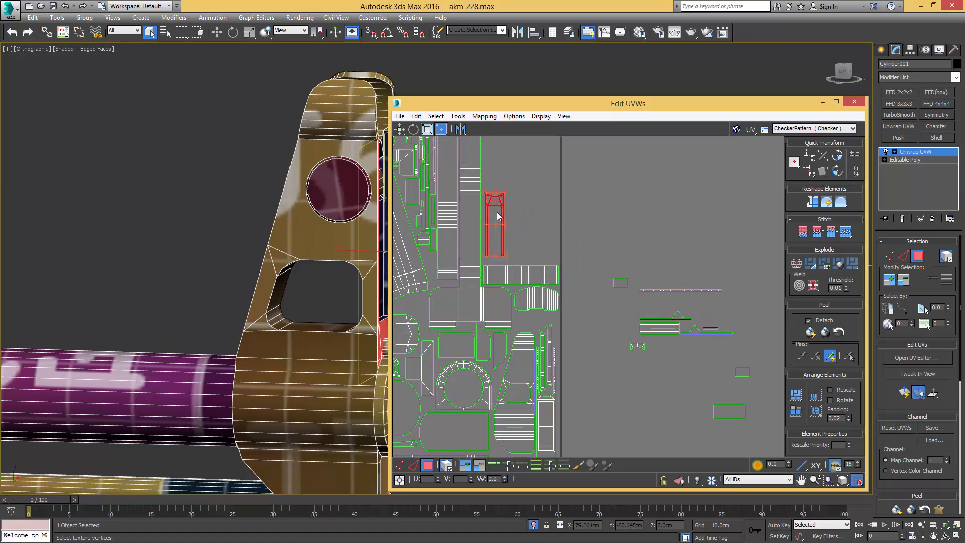
click(562, 217)
- Rotate the small striped rectangular shell 90 degrees upright and nest it between the legs of the two-legged shell
middle_drag(674, 318, 628, 294)
click(625, 309)
drag(625, 308, 461, 207)
scroll(565, 238, up, 5)
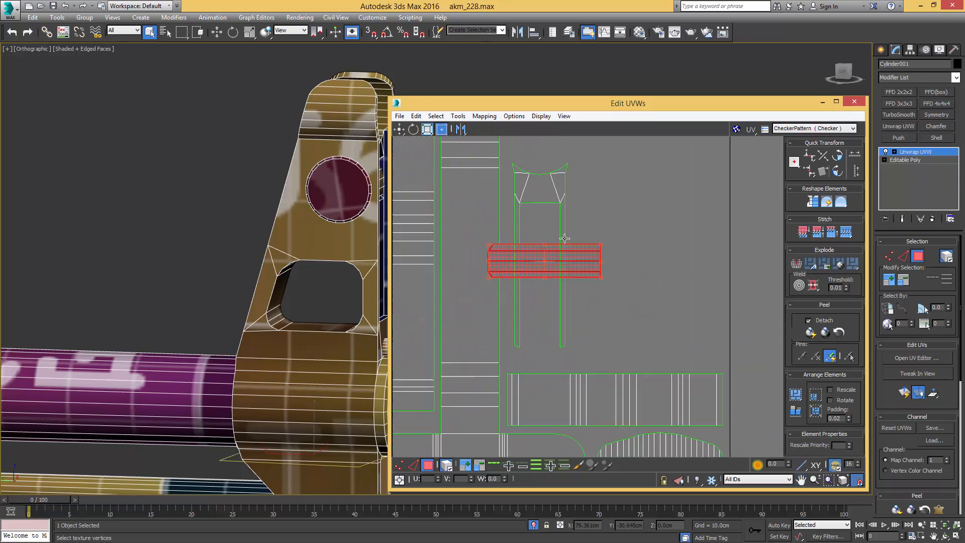
click(837, 171)
drag(547, 226, 539, 225)
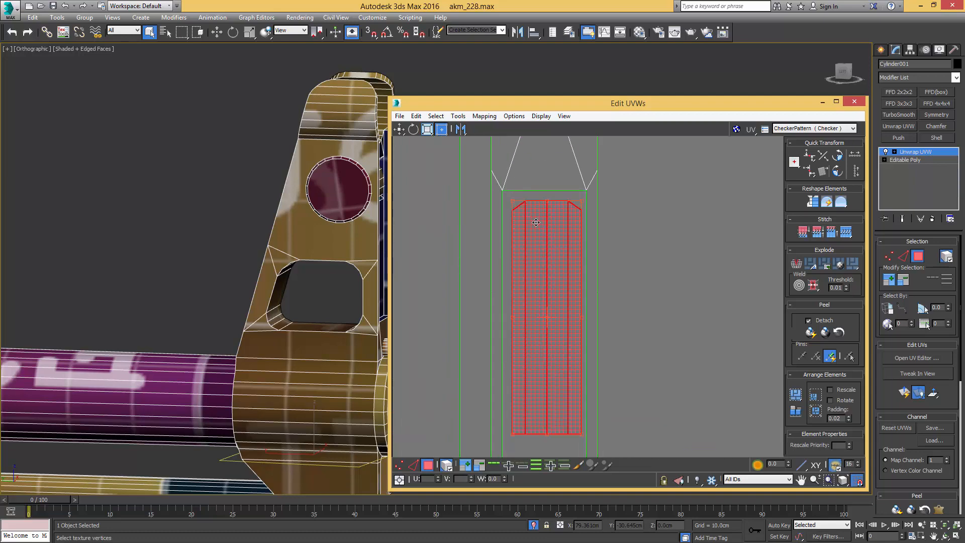
click(637, 221)
- Turn the small rectangular shell upright and place it just below the striped shell, near the ends of the two-legged shell
scroll(673, 249, down, 3)
scroll(674, 261, down, 2)
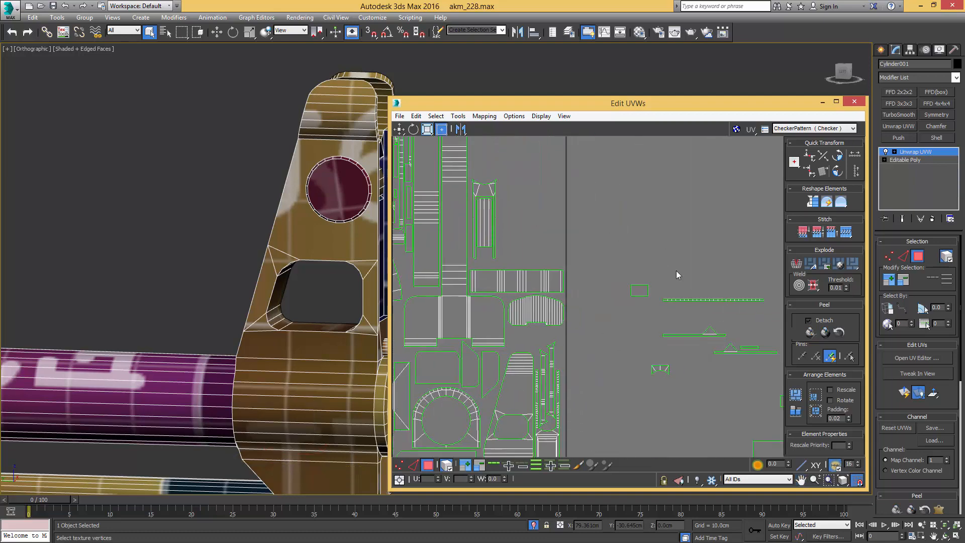
click(637, 290)
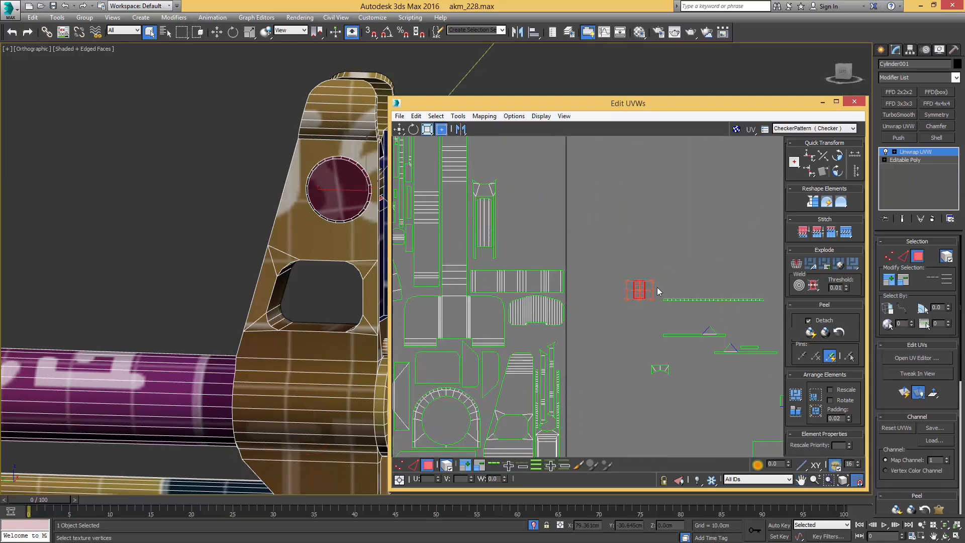
scroll(486, 261, up, 4)
drag(486, 264, 492, 220)
scroll(619, 231, down, 8)
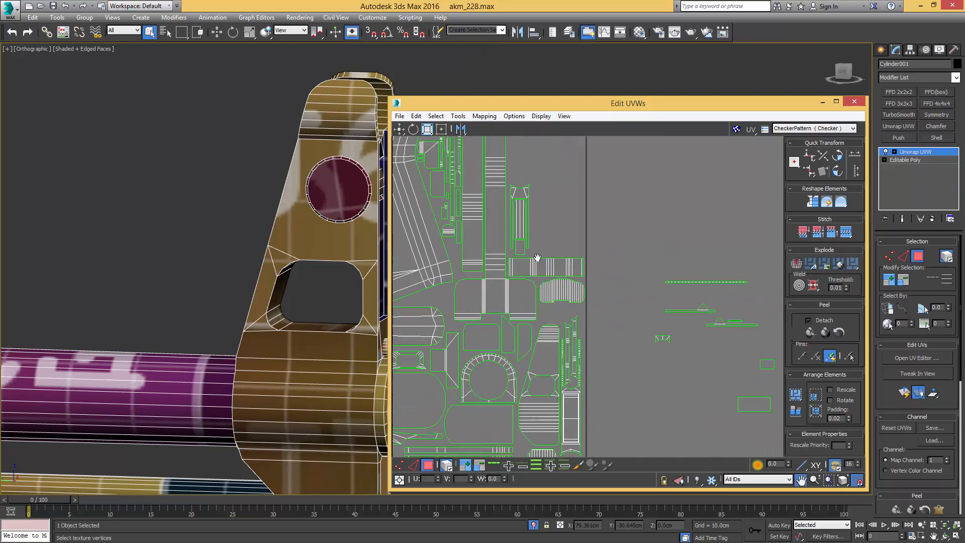
- Pack the remaining shells outside the tile together and move the cluster into the free space above the wide banded shell
drag(721, 436, 723, 438)
scroll(721, 251, down, 6)
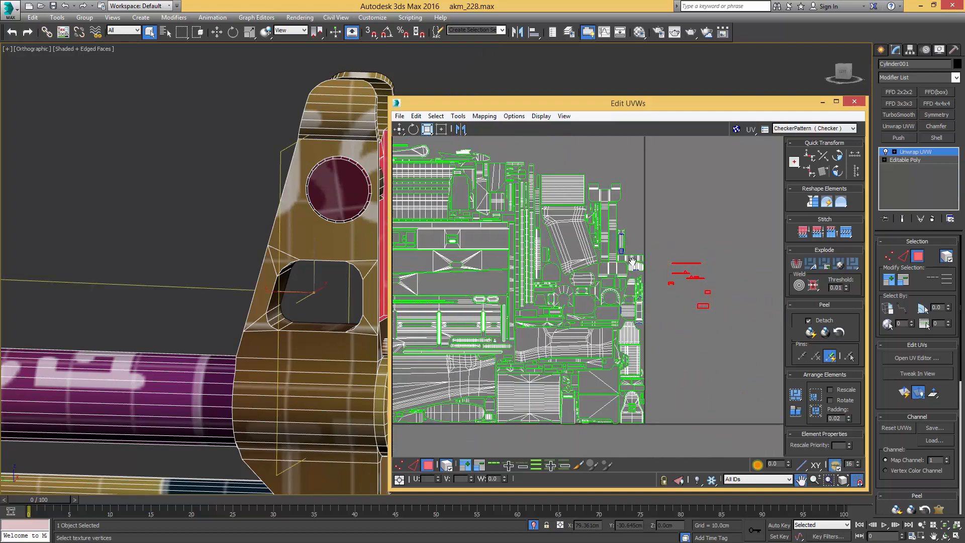
middle_drag(898, 404, 841, 384)
click(815, 394)
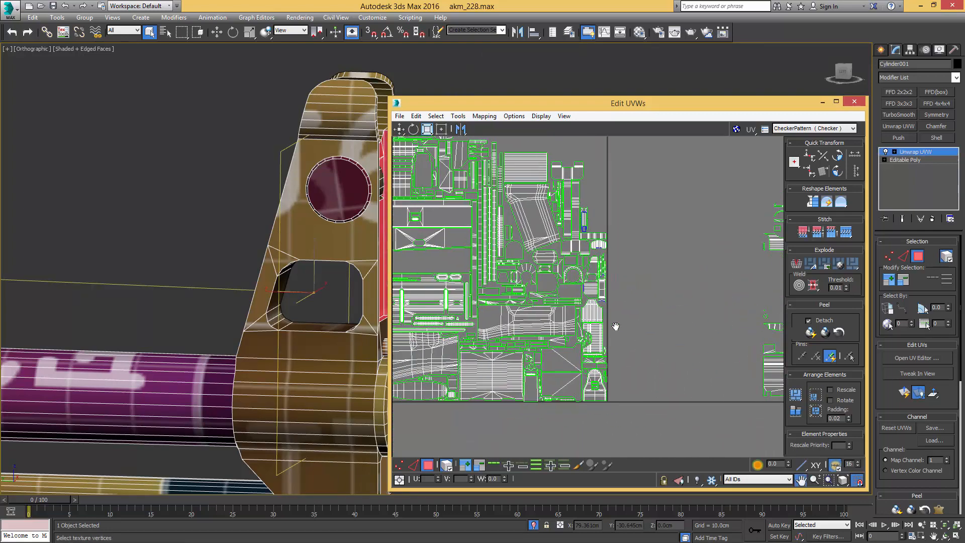
drag(435, 402, 736, 245)
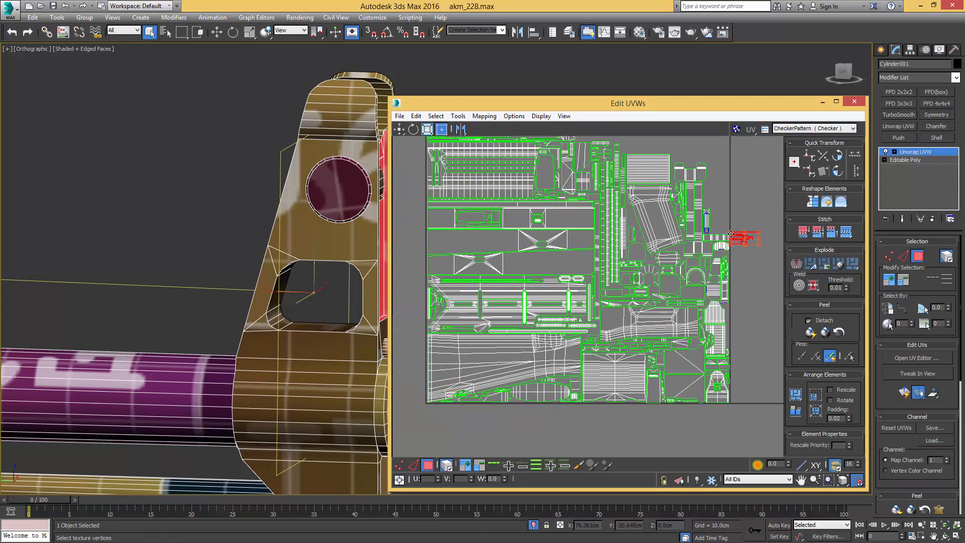
scroll(736, 244, up, 5)
scroll(705, 251, up, 3)
drag(704, 298, 625, 324)
click(683, 161)
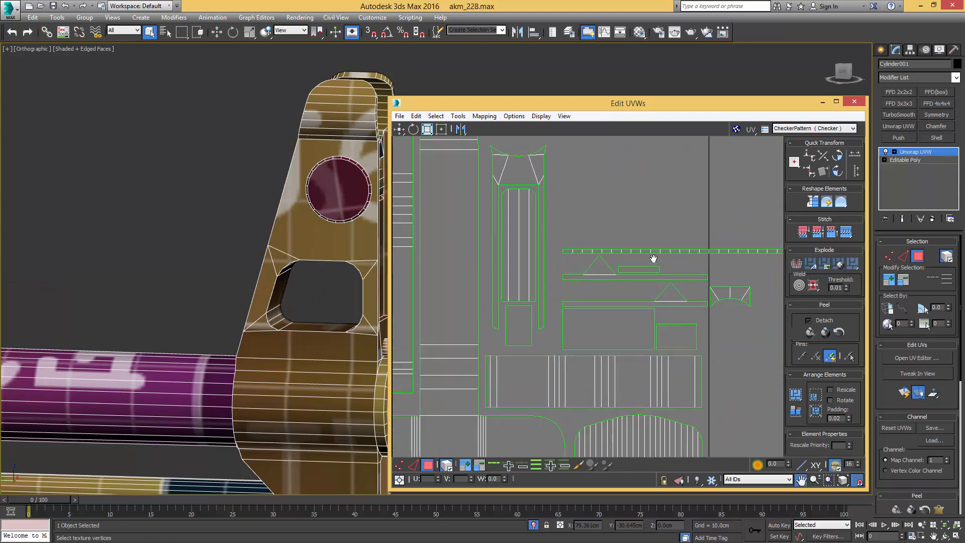
- Rotate the long ticked strip 90 degrees and place it between the tall banded shell and the two-legged shell
middle_drag(680, 237, 632, 243)
drag(646, 224, 659, 261)
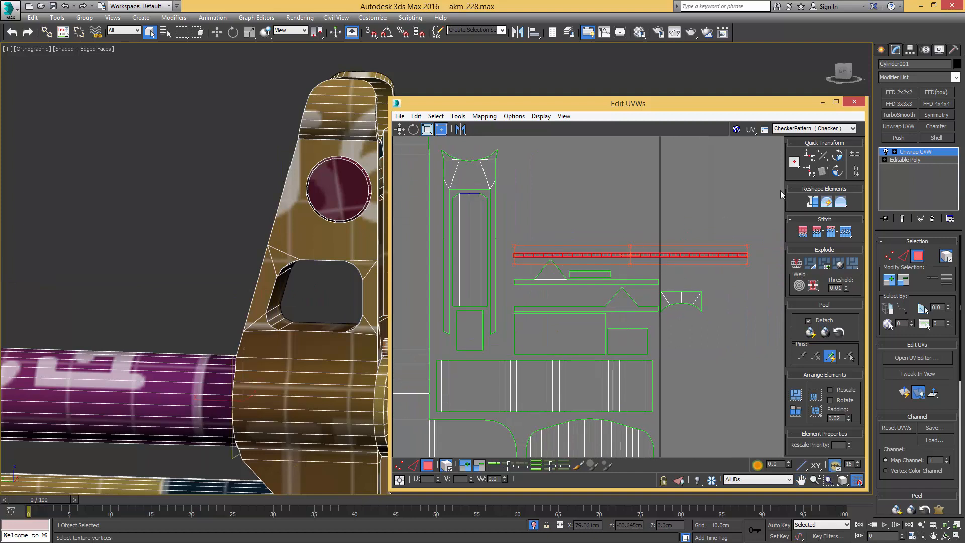
click(837, 173)
middle_drag(674, 241, 707, 289)
drag(661, 246, 473, 227)
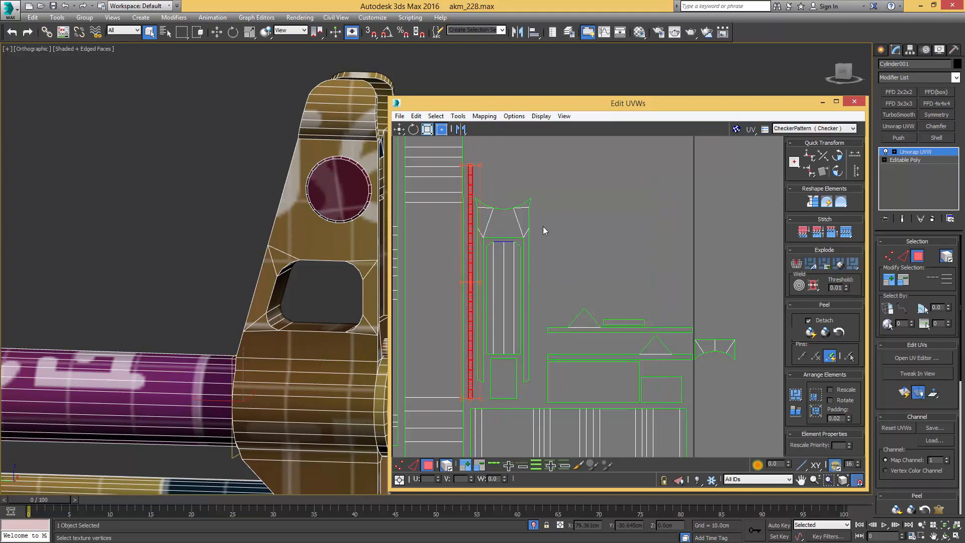
- Shift the two-legged shell group away from the upright ticked strip and nudge the strip to even out the gaps
drag(496, 266, 523, 300)
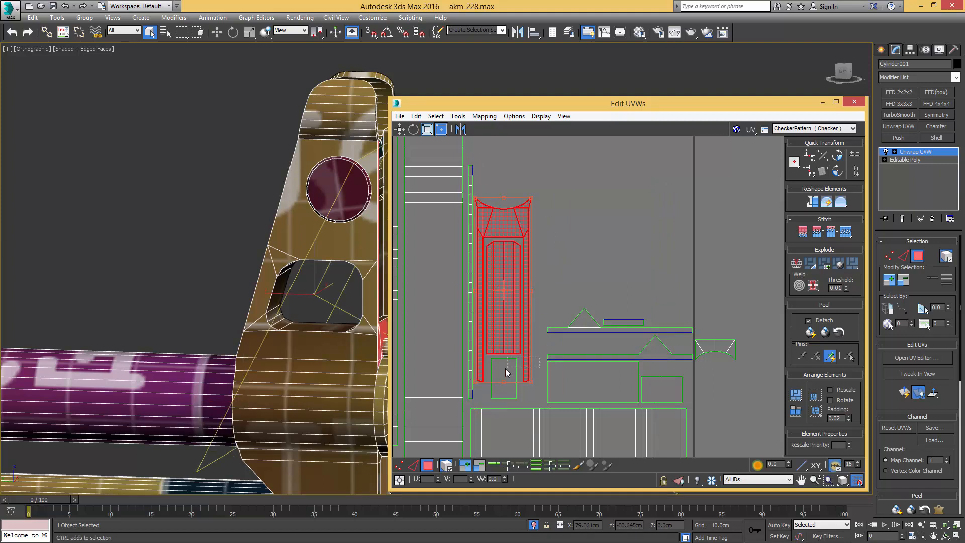
ctrl+drag(505, 367, 511, 370)
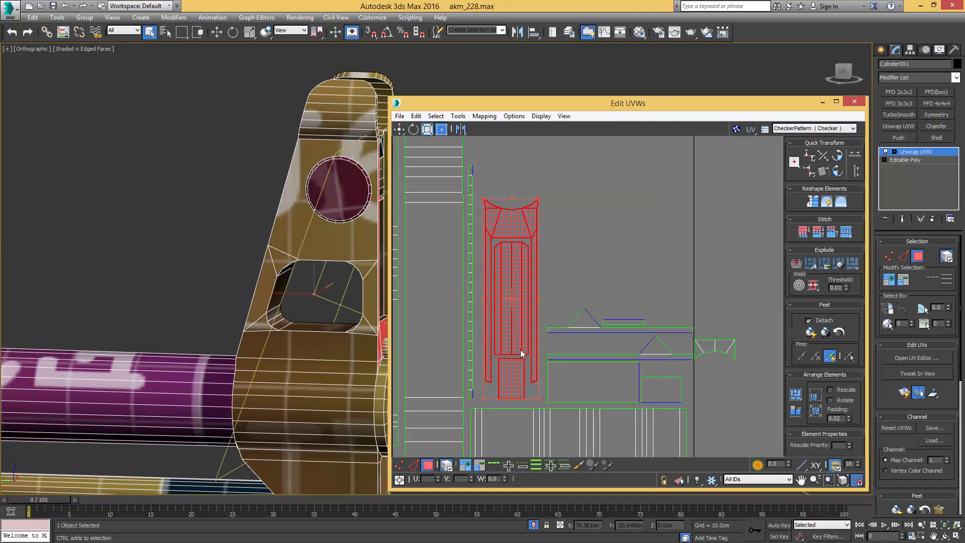
click(484, 234)
click(469, 227)
drag(470, 226, 474, 227)
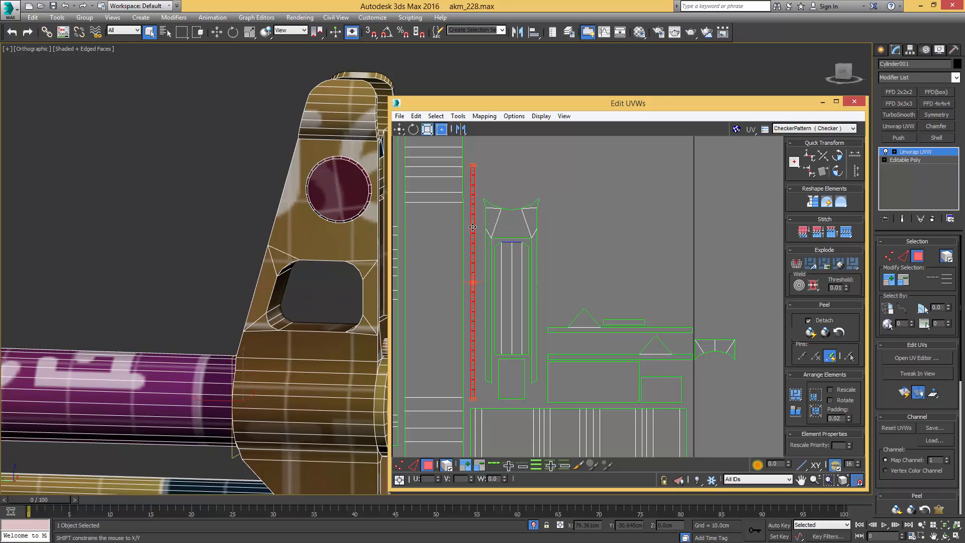
click(641, 212)
- Isolate the tall banded shell's long side edge beside the ticked strip and check its alignment along the full length
scroll(526, 237, down, 3)
middle_drag(525, 236, 585, 258)
scroll(552, 250, up, 2)
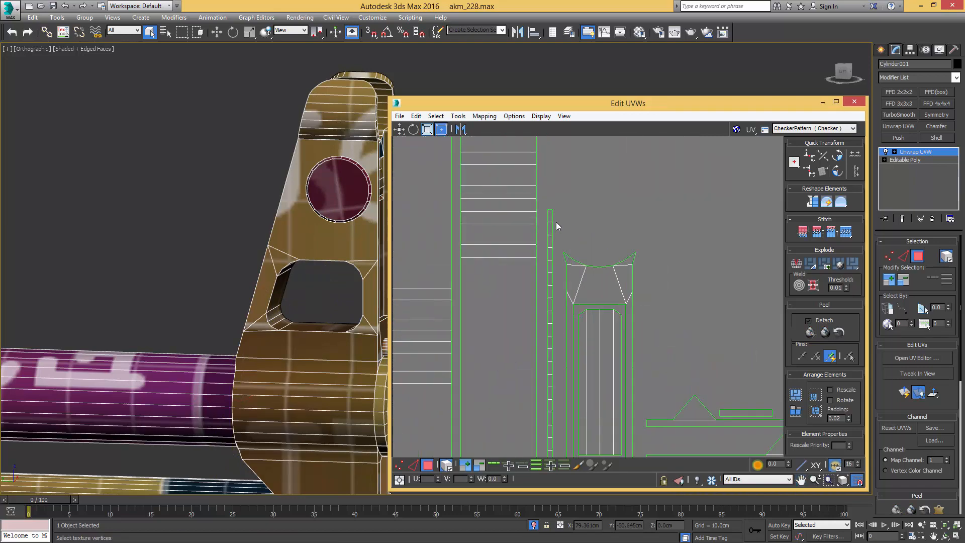
middle_drag(537, 355, 534, 264)
scroll(534, 265, up, 3)
key(2)
click(532, 265)
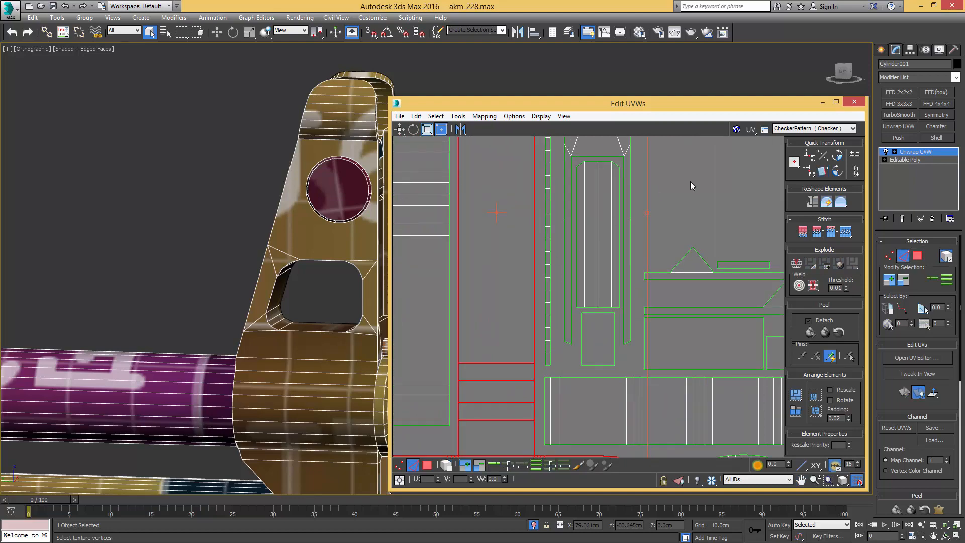
click(542, 226)
scroll(551, 231, down, 4)
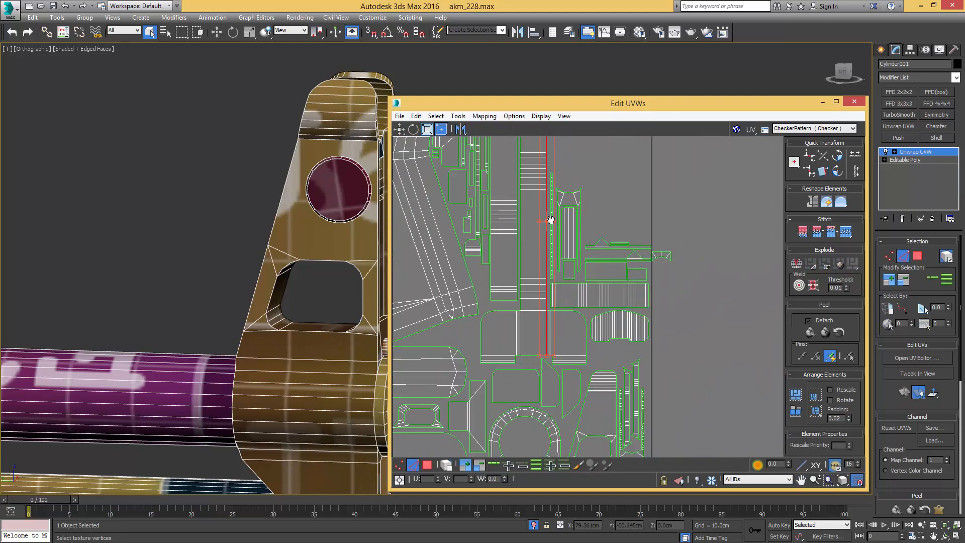
scroll(552, 340, up, 5)
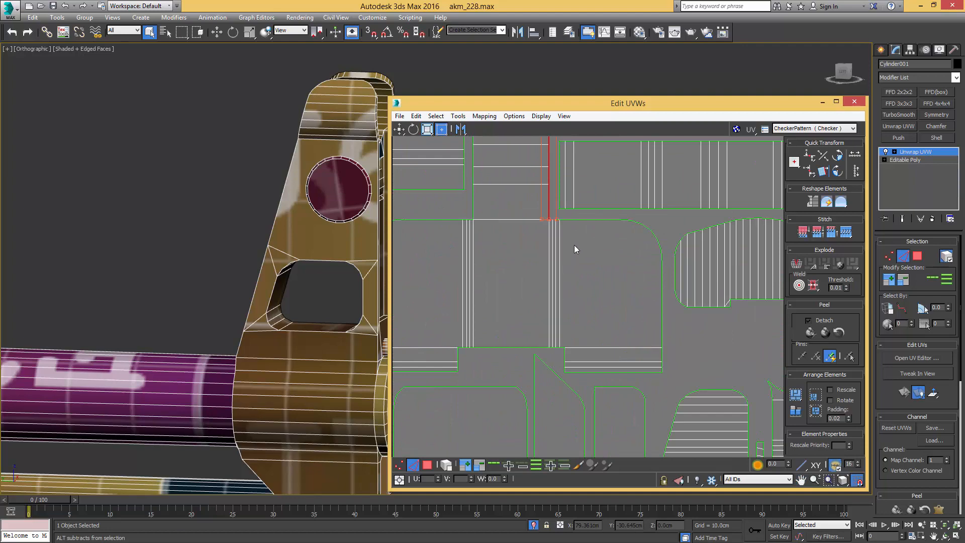
scroll(558, 337, down, 4)
scroll(577, 327, up, 4)
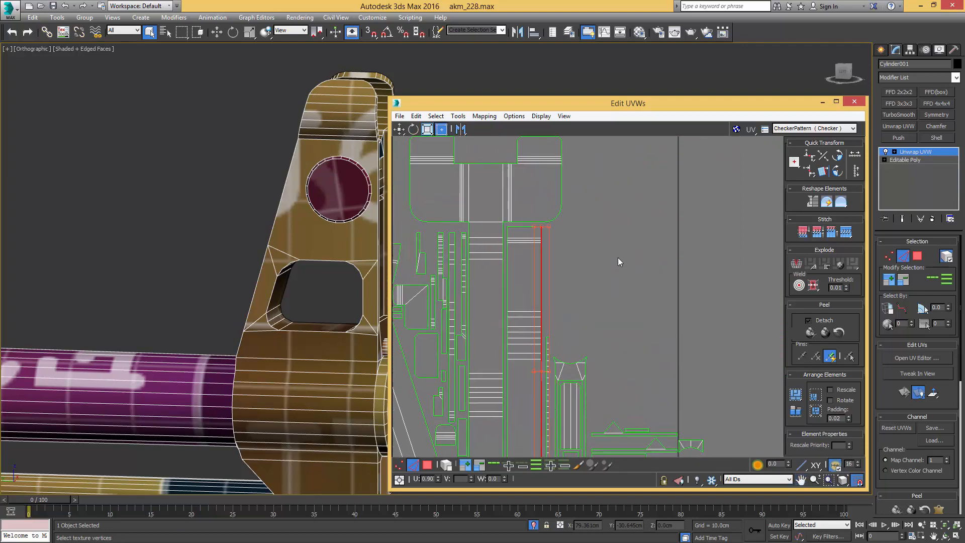
scroll(617, 251, down, 3)
scroll(581, 254, up, 4)
- Move the arched shell inside the tile and mirror the upper triangle strip vertically so its triangle points at the lower strip
key(3)
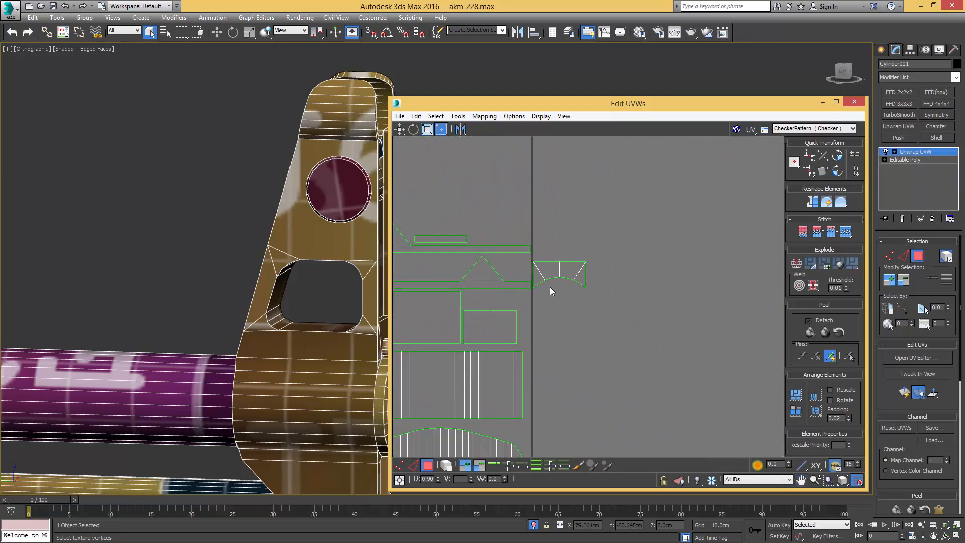
click(550, 286)
middle_drag(550, 286, 664, 308)
drag(680, 293, 535, 220)
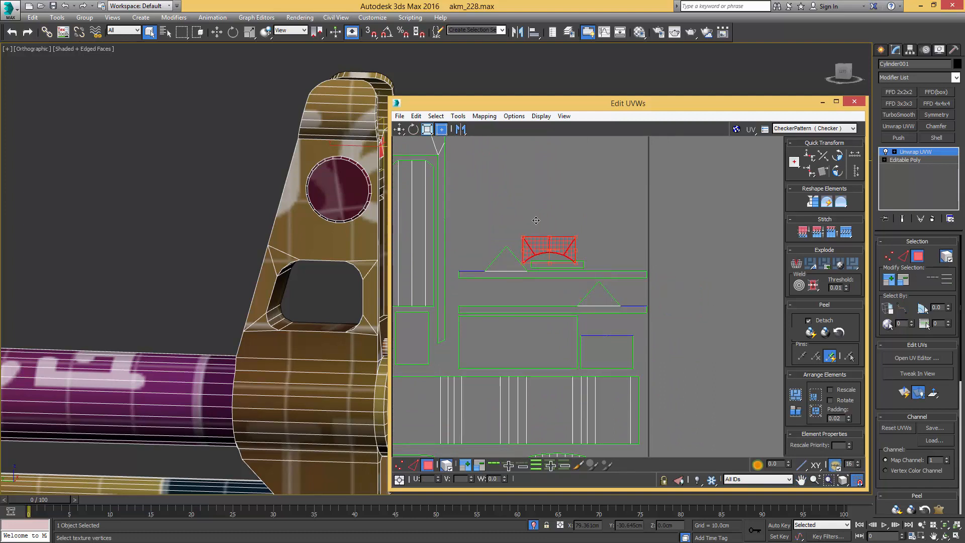
click(525, 274)
right_click(502, 261)
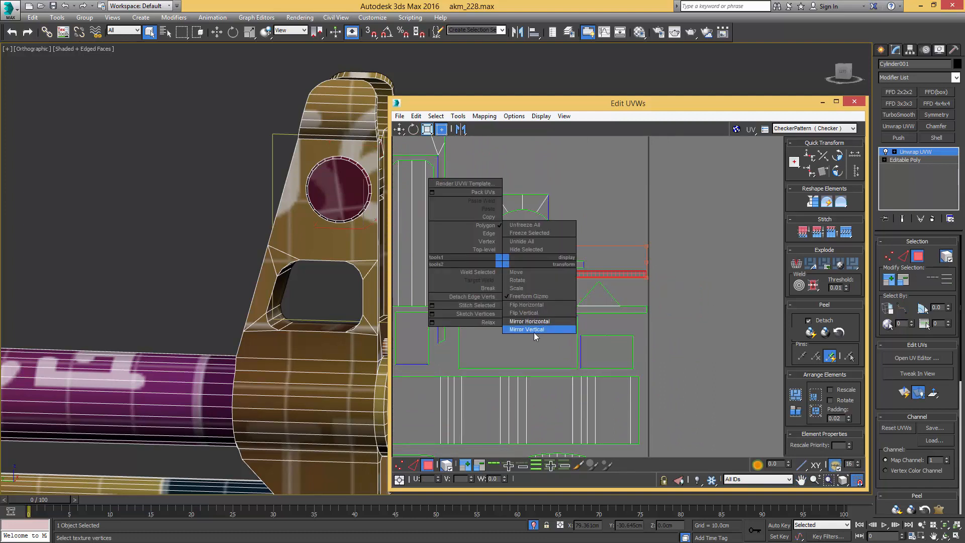
click(534, 333)
drag(502, 251, 505, 278)
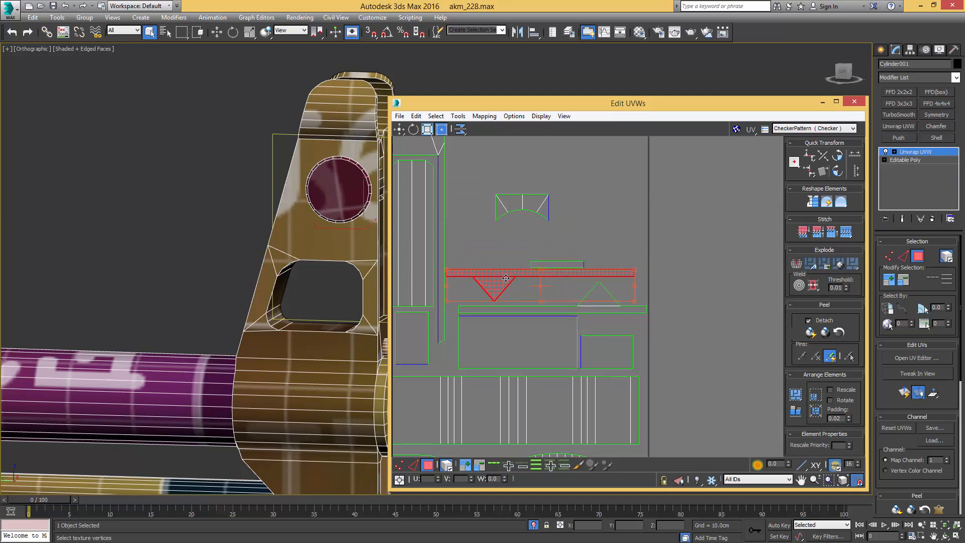
- Try the narrow rectangle above the upper strip and the arched shell between the two triangles
click(589, 220)
drag(563, 262, 508, 240)
click(528, 202)
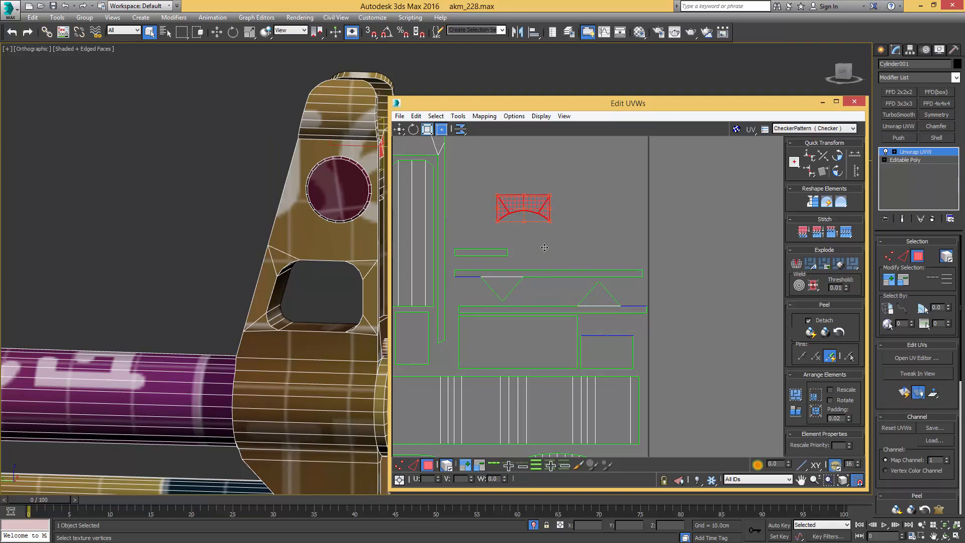
drag(528, 202, 556, 284)
scroll(556, 284, up, 5)
- Move the arched shell directly above the two-legged shell's group and mirror it vertically
scroll(555, 284, down, 7)
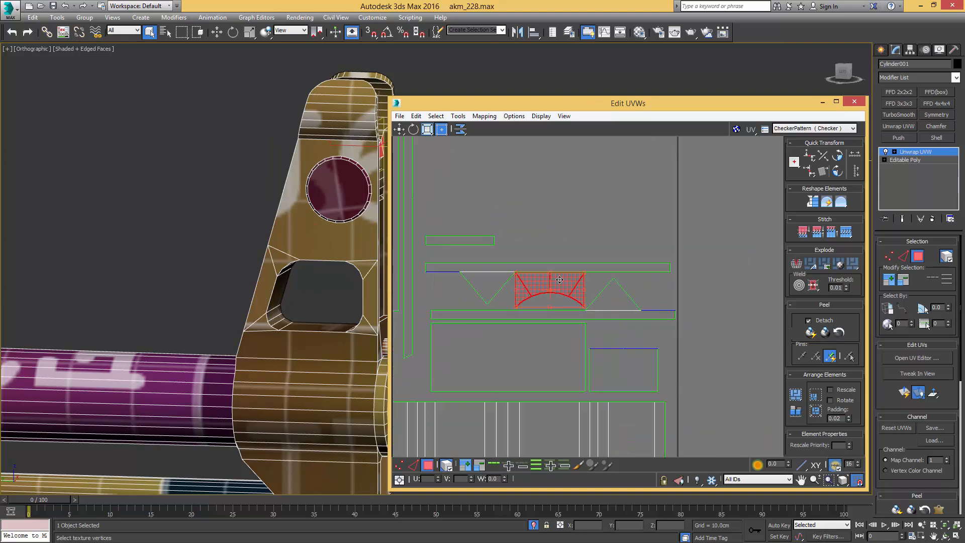
middle_drag(589, 274, 639, 379)
drag(635, 384, 536, 226)
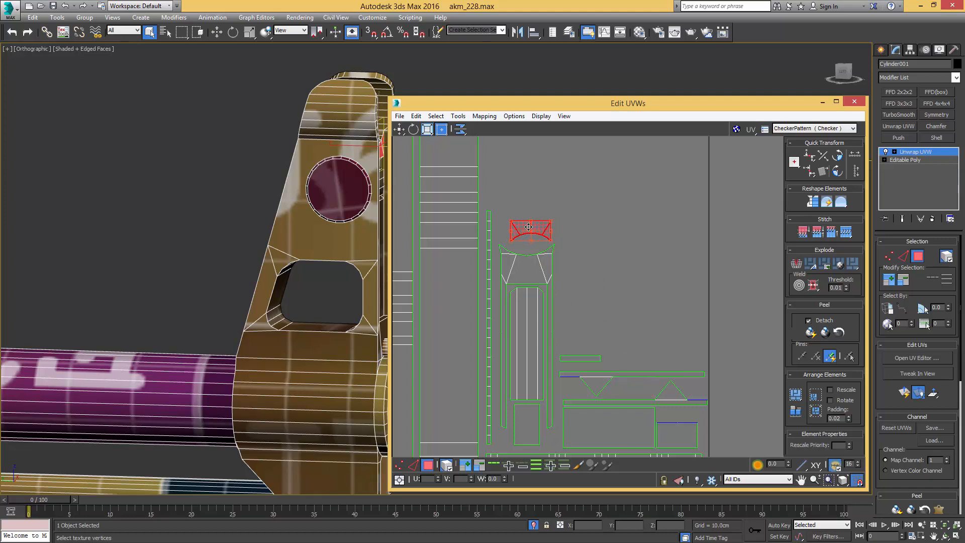
right_click(528, 227)
click(563, 292)
- Place the narrow rectangle above the smaller rectangular shell and nudge the two triangle strips up to give it clearance
click(584, 331)
drag(581, 358, 575, 385)
middle_drag(563, 358, 611, 222)
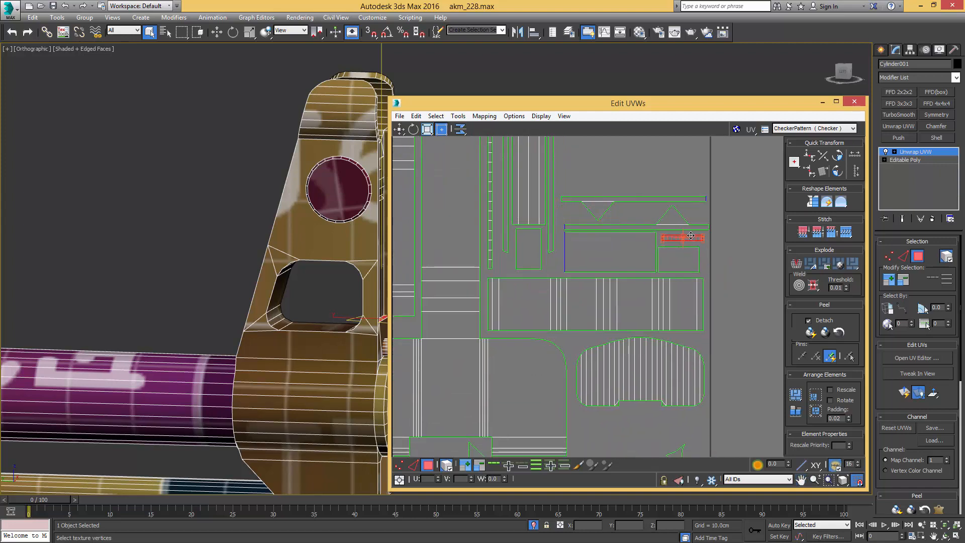
scroll(654, 186, up, 2)
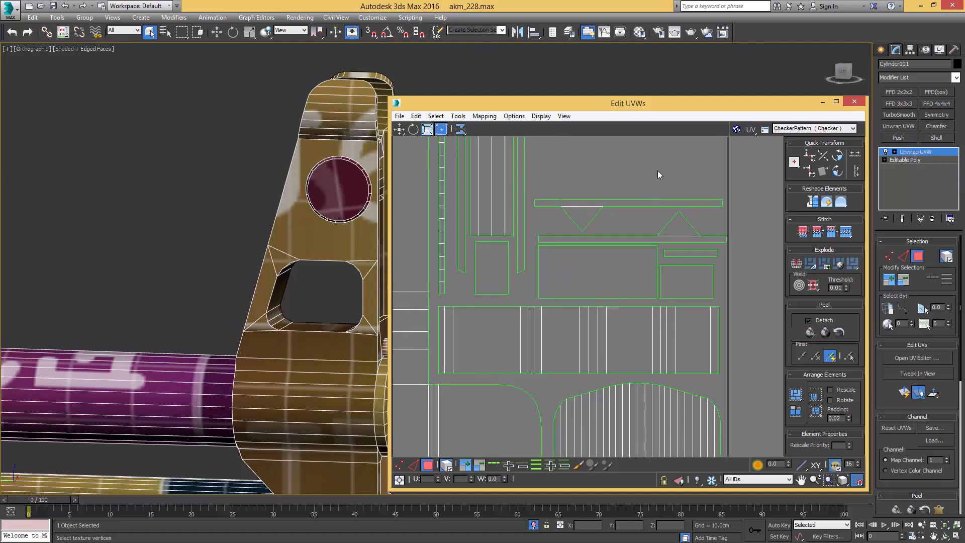
drag(673, 240, 673, 221)
click(722, 216)
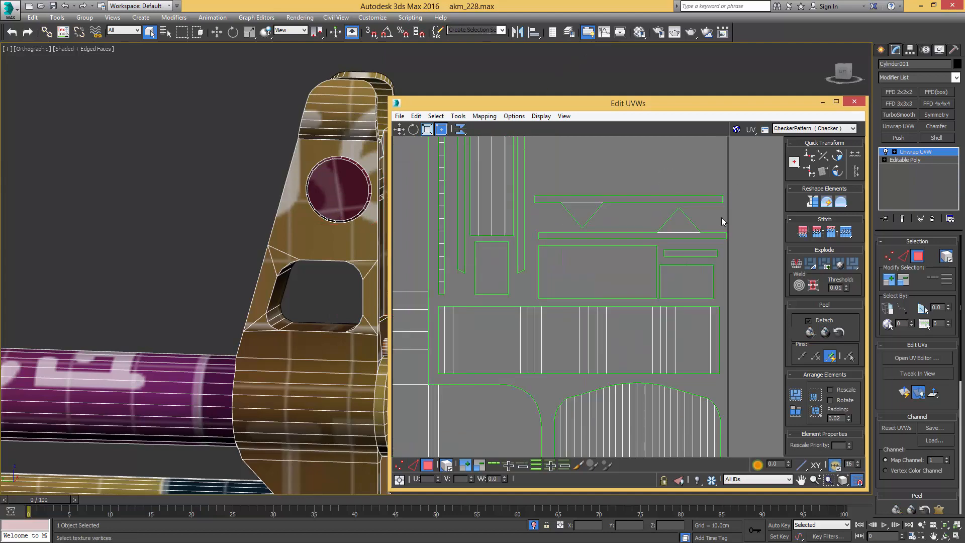
- Review the updated shell layout and save the scene as akm_229.max
scroll(703, 221, down, 4)
middle_drag(696, 224, 635, 244)
scroll(589, 247, down, 3)
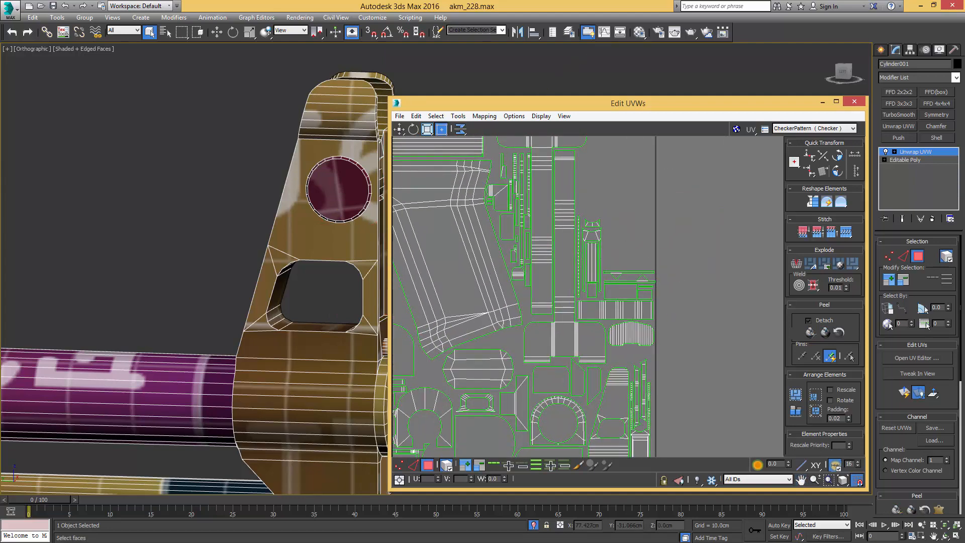
key(ctrl+s)
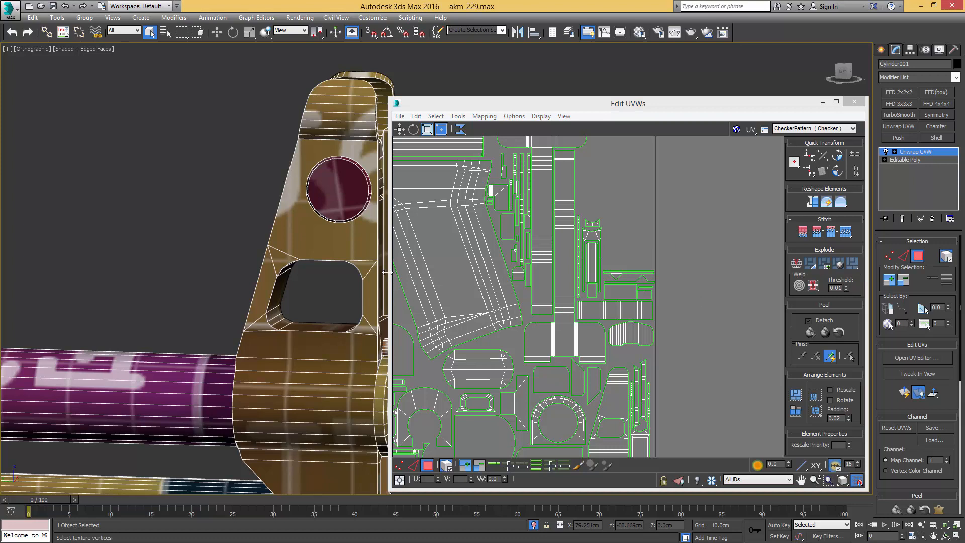
- Select the front sight's round disc and small cylindrical pin on the model and pack their UV shells together
middle_drag(328, 237, 211, 255)
click(208, 213)
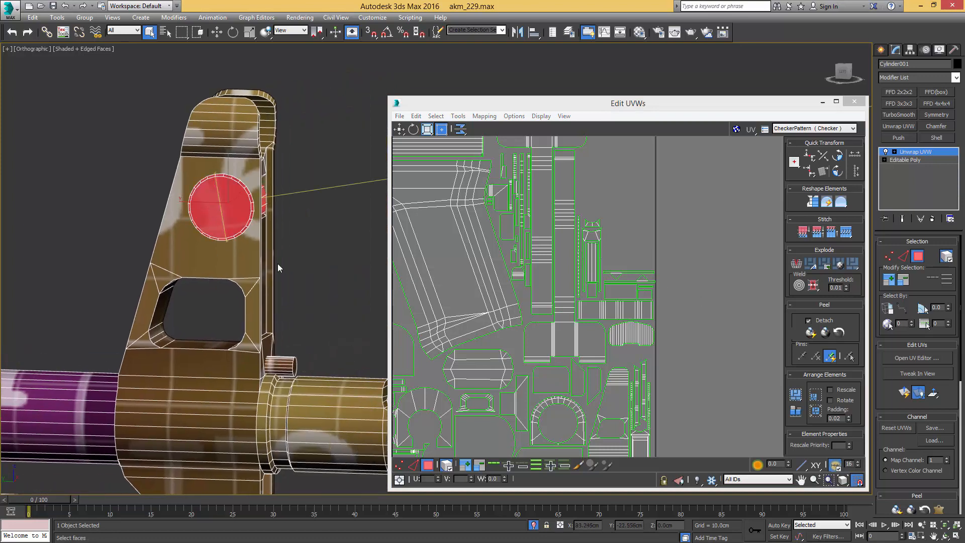
middle_drag(278, 328, 284, 270)
ctrl+click(287, 305)
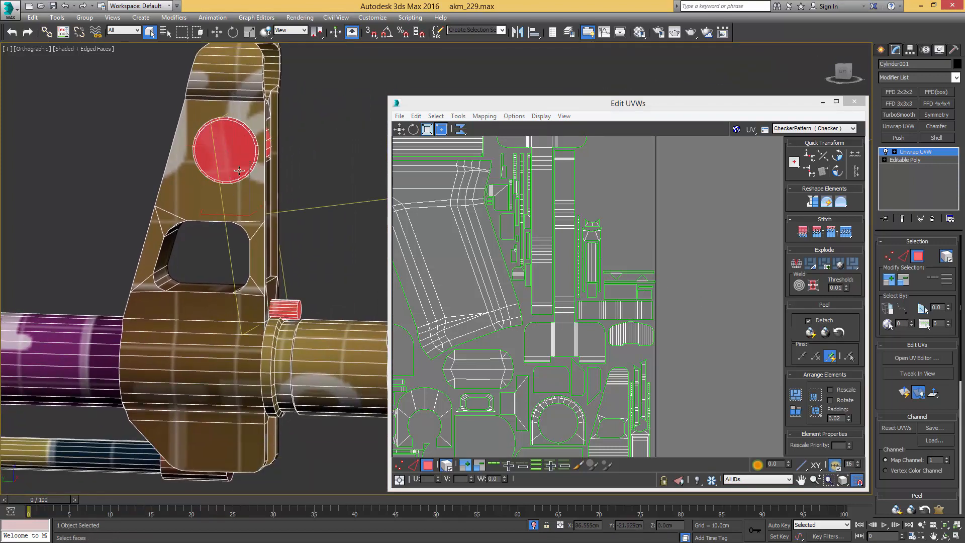
click(800, 336)
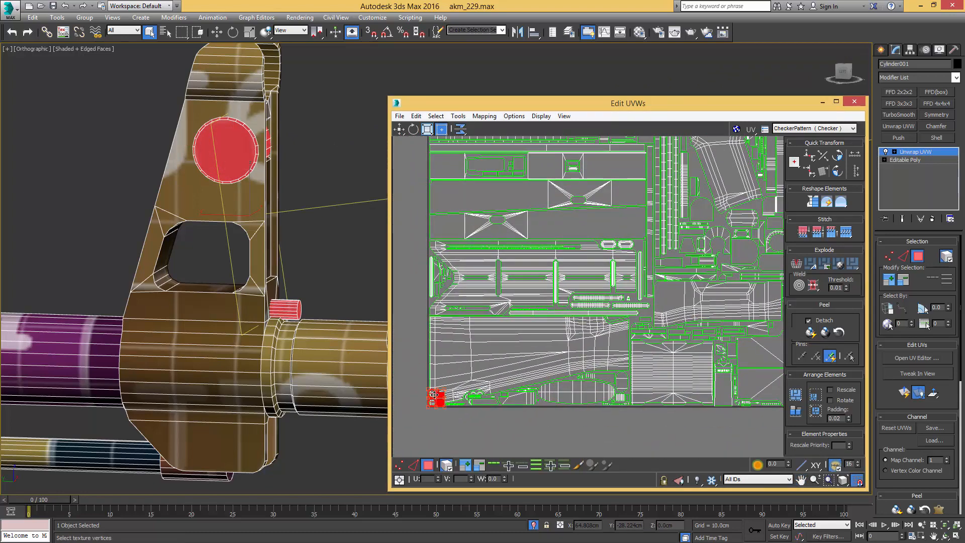
- Move the packed disc and pin shells just outside the UV tile, beside the striped arched shell
drag(445, 389, 640, 189)
scroll(538, 299, up, 3)
middle_drag(641, 189, 637, 317)
scroll(638, 318, up, 3)
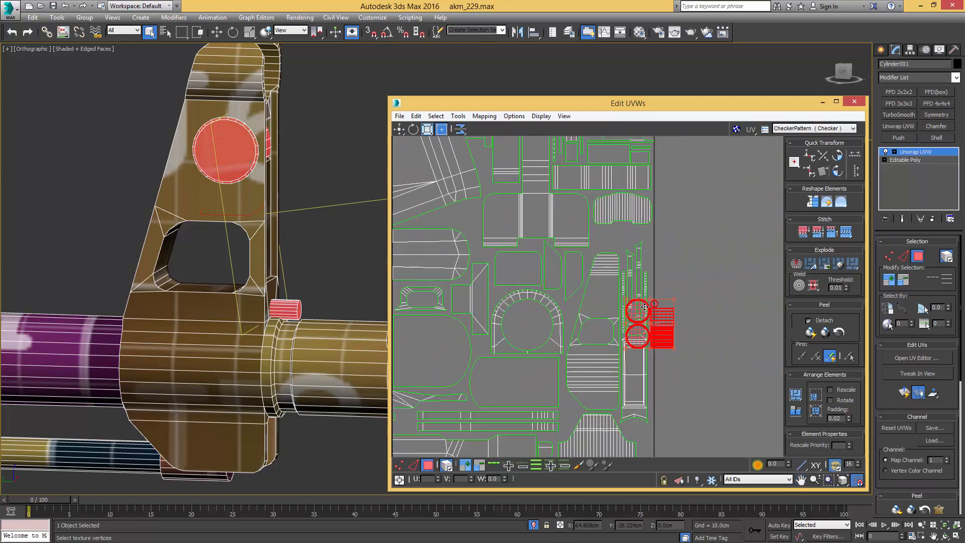
drag(644, 294, 713, 205)
scroll(708, 213, up, 3)
click(744, 344)
- Nudge the striped arched shell below the wide banded shell upward and mirror it vertically
middle_drag(716, 264, 719, 296)
click(605, 235)
scroll(593, 228, up, 2)
drag(598, 226, 600, 221)
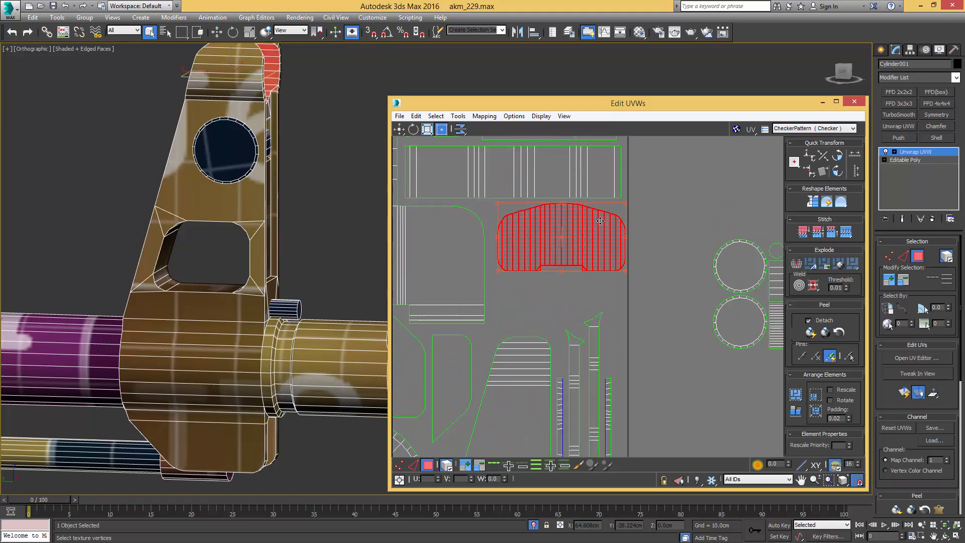
right_click(599, 222)
click(628, 287)
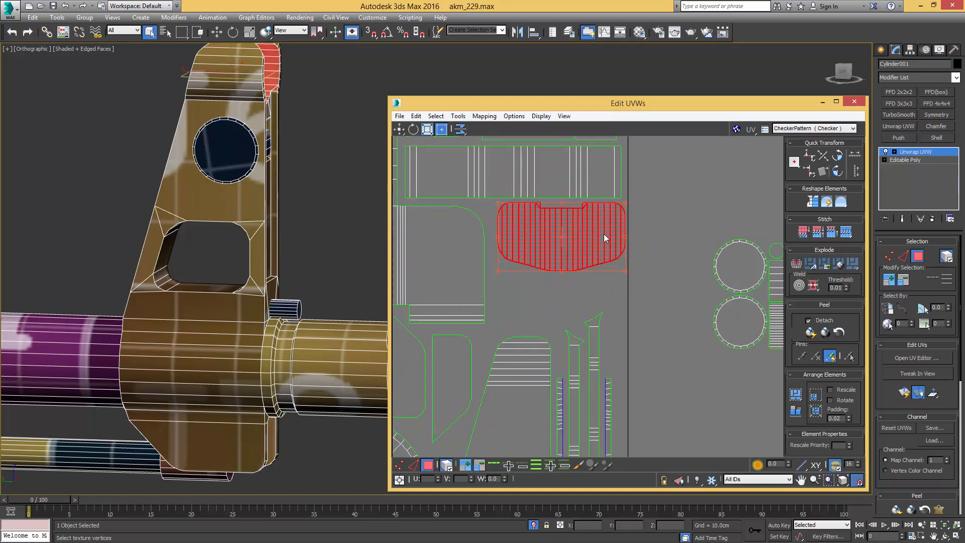
- Move one of the two round disc shells into the tile, below the striped arched shell, and deselect it
click(738, 260)
drag(738, 261, 514, 295)
click(665, 286)
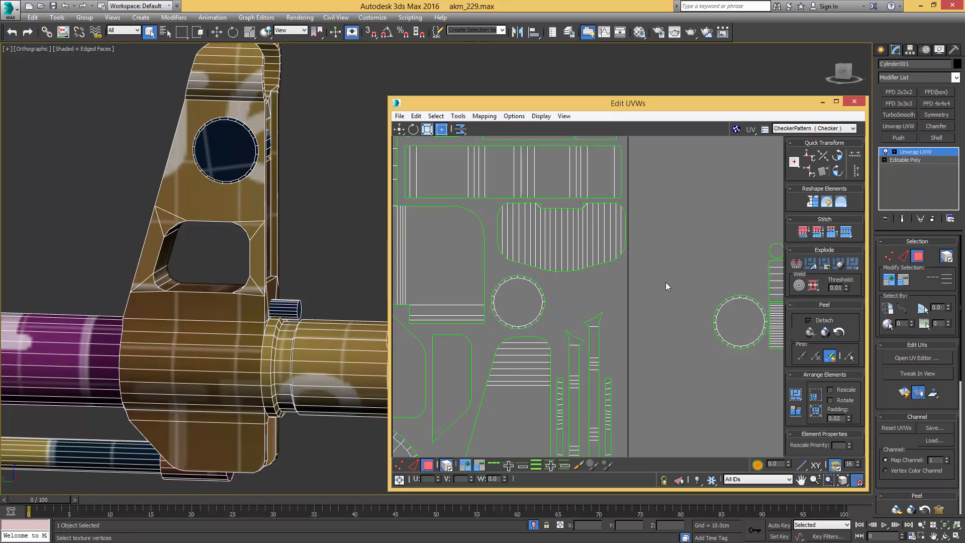
- Select the front sight block's narrow strip shells as a group and shift them closer to the tile's vertical edge
click(729, 324)
middle_drag(729, 323, 645, 195)
scroll(645, 194, down, 2)
middle_drag(635, 250, 637, 193)
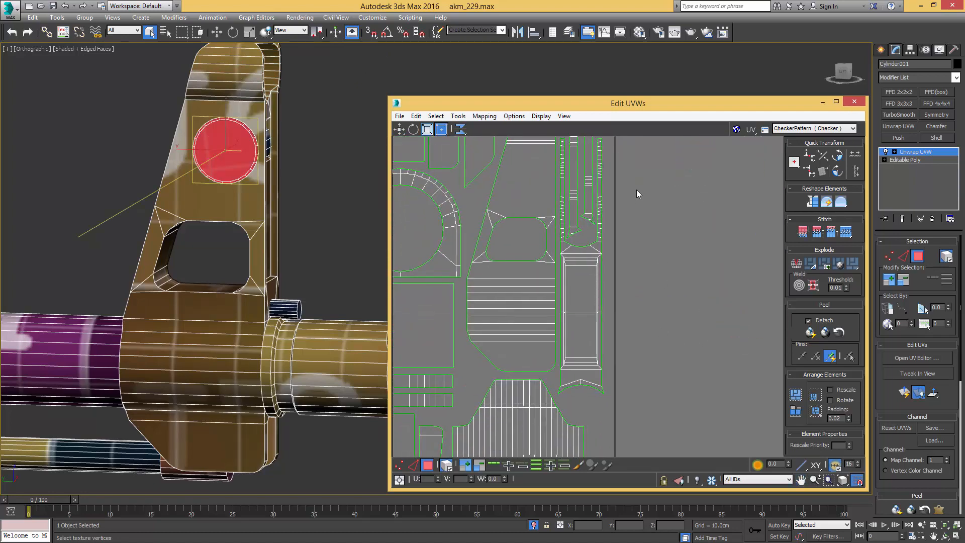
middle_drag(624, 232, 634, 253)
drag(638, 205, 600, 340)
middle_drag(603, 326, 596, 236)
drag(597, 297, 598, 297)
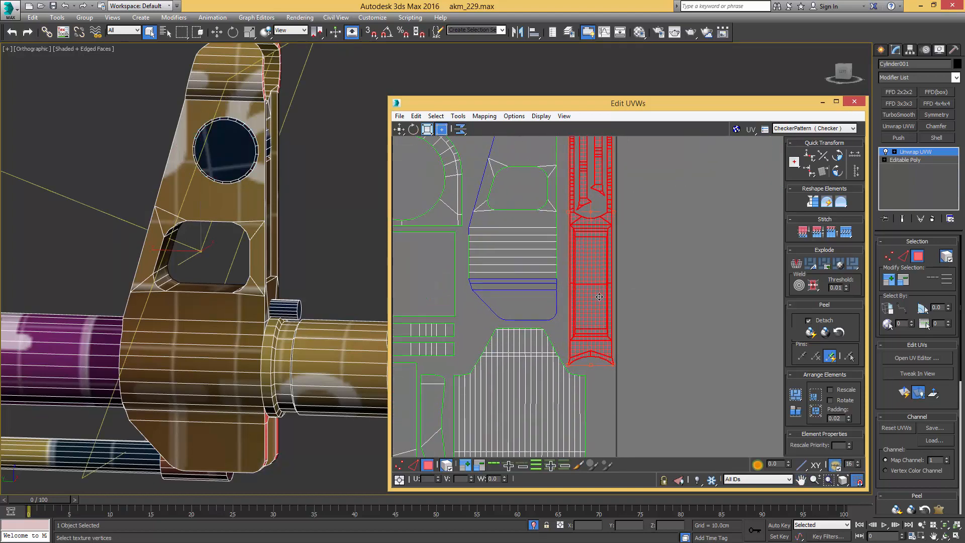
scroll(599, 296, down, 3)
scroll(637, 287, up, 3)
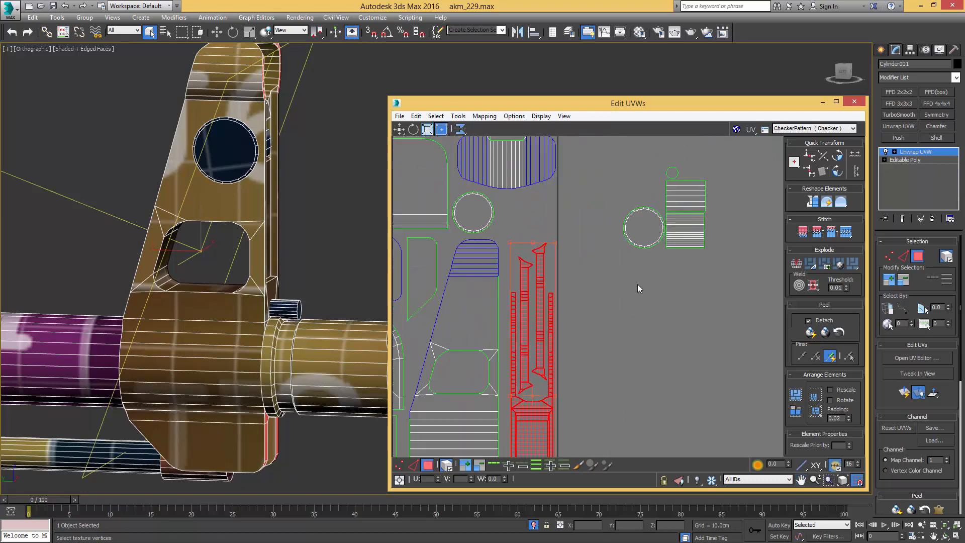
- Place the sparsely striped rectangular shell beside the placed disc and the pin's small circular cap just below the arched shell
drag(646, 221, 646, 221)
middle_drag(665, 214, 667, 261)
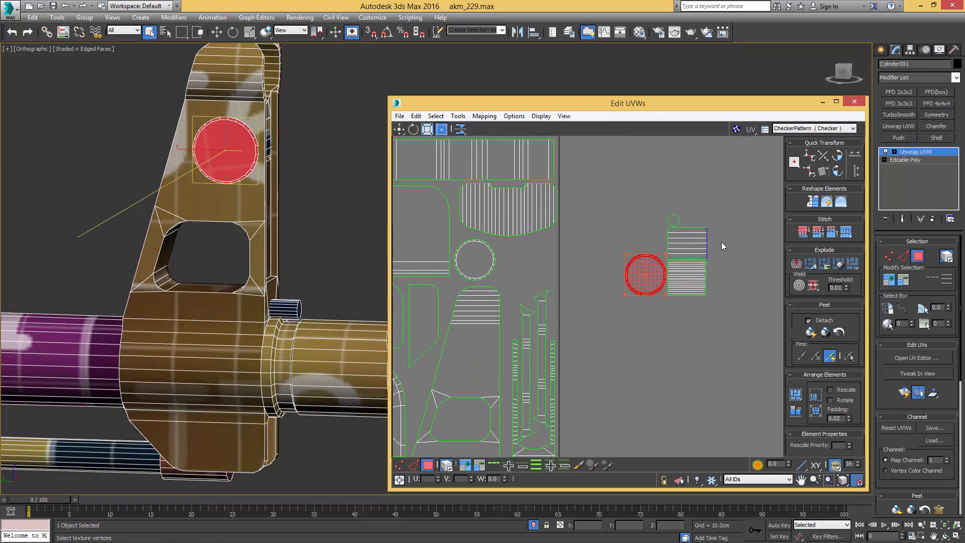
drag(695, 240, 527, 253)
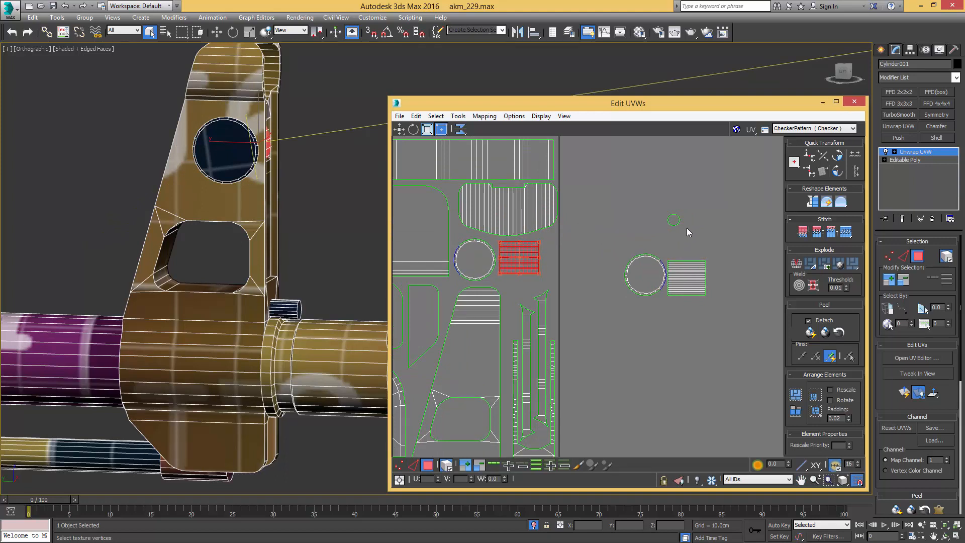
click(673, 221)
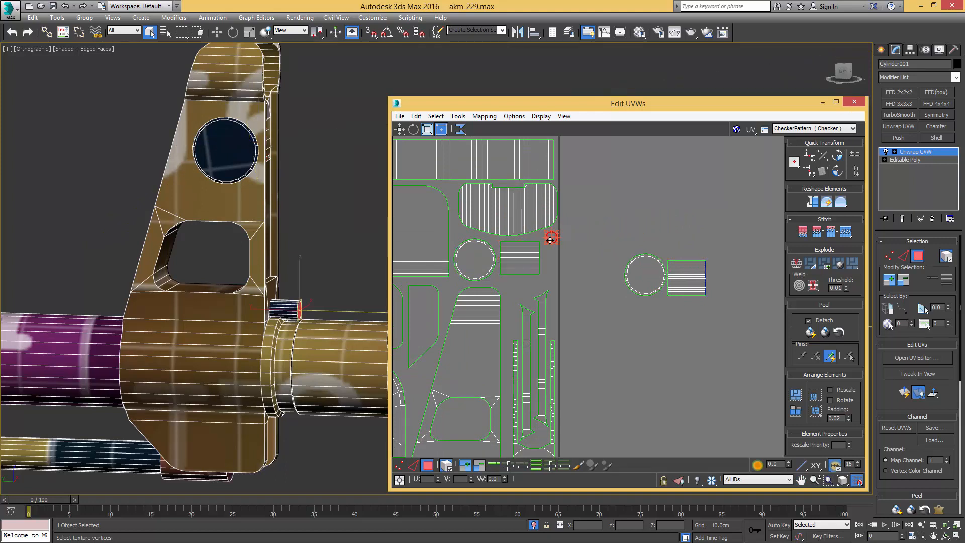
click(527, 262)
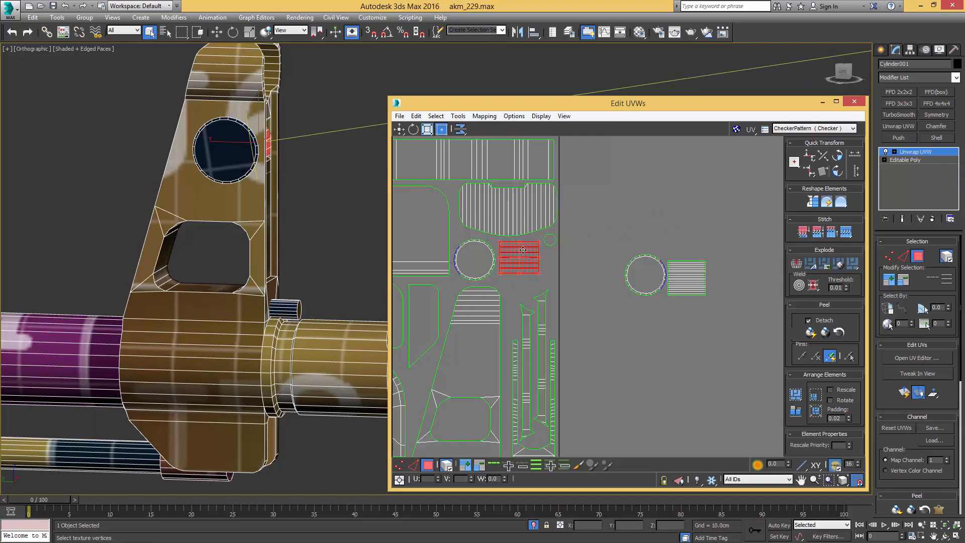
scroll(523, 249, up, 2)
drag(522, 255, 524, 257)
- Select the remaining disc shell and try fitting it inside the rounded cutout of the front sight's tapered side shell
click(713, 289)
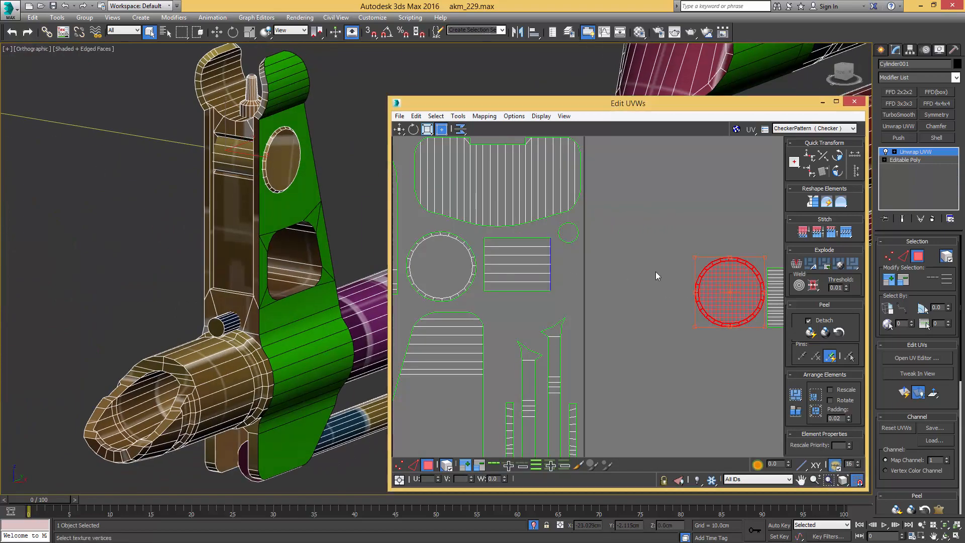
scroll(650, 276, down, 2)
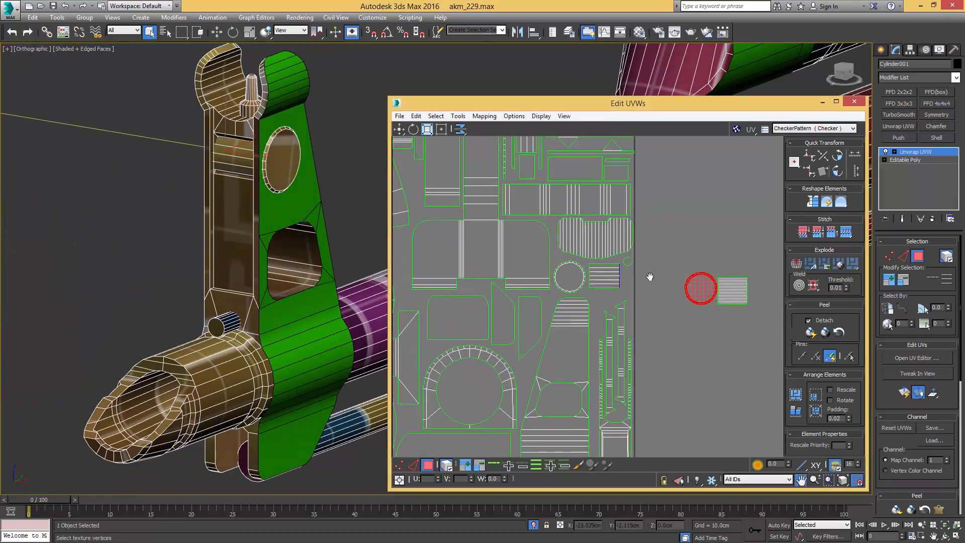
middle_drag(650, 276, 647, 239)
scroll(647, 239, down, 2)
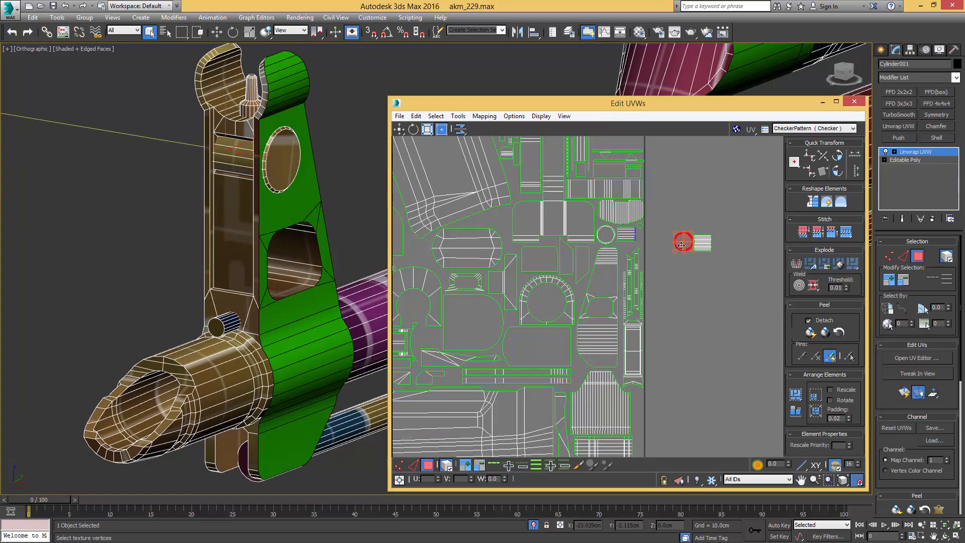
drag(681, 241, 609, 296)
scroll(601, 303, up, 6)
scroll(606, 307, up, 4)
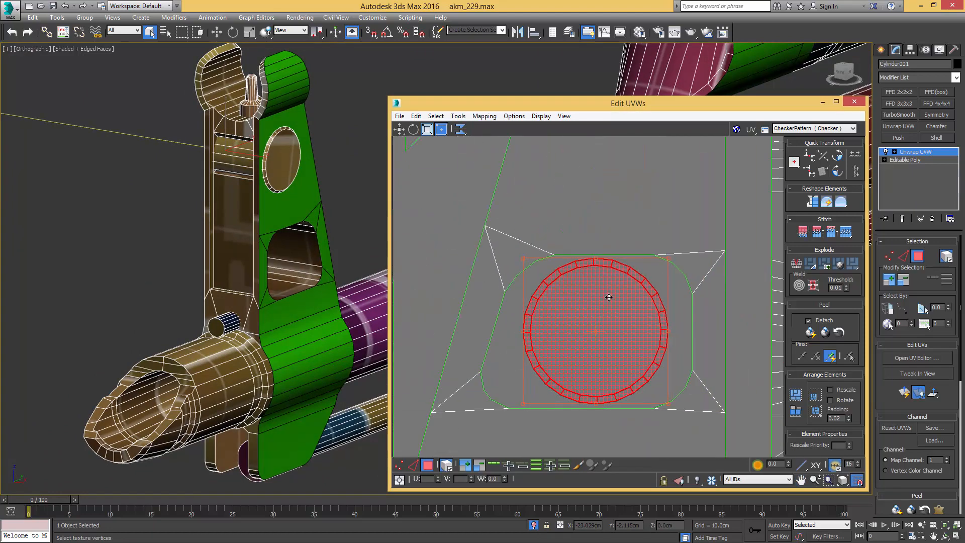
scroll(608, 297, down, 6)
scroll(604, 299, up, 6)
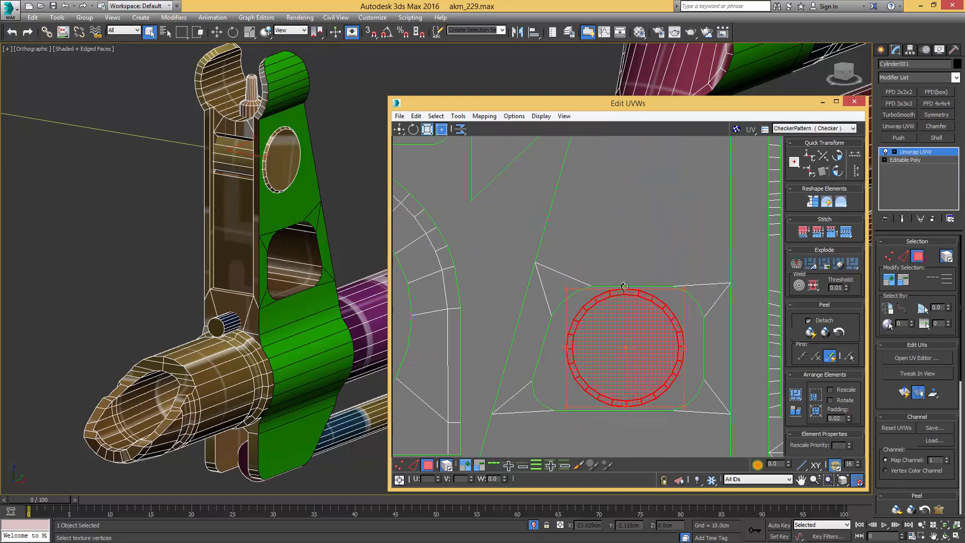
- Move the remaining disc shell into the open centre of the smaller horseshoe-shaped shell
scroll(625, 286, down, 7)
middle_drag(589, 293, 625, 285)
drag(661, 289, 594, 275)
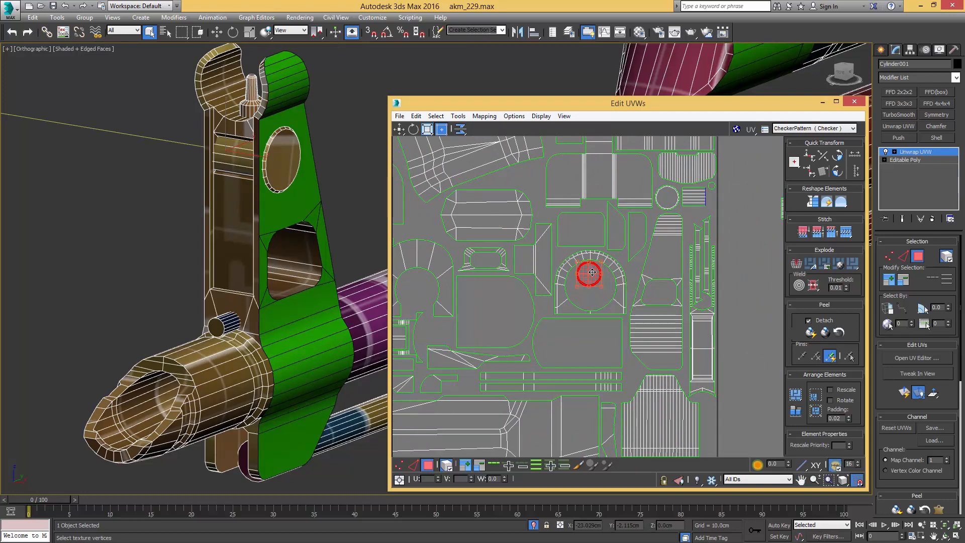
drag(592, 273, 418, 283)
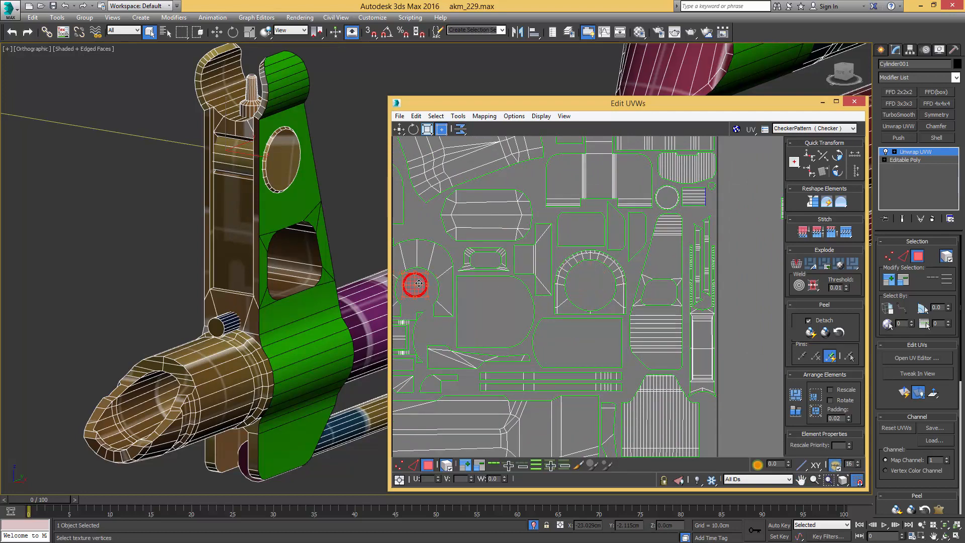
- Place the pin's densely striped shell inside the front sight side shell's cutout and rotate it 90 degrees
scroll(437, 275, down, 4)
middle_drag(653, 246, 683, 221)
click(512, 252)
scroll(516, 248, up, 4)
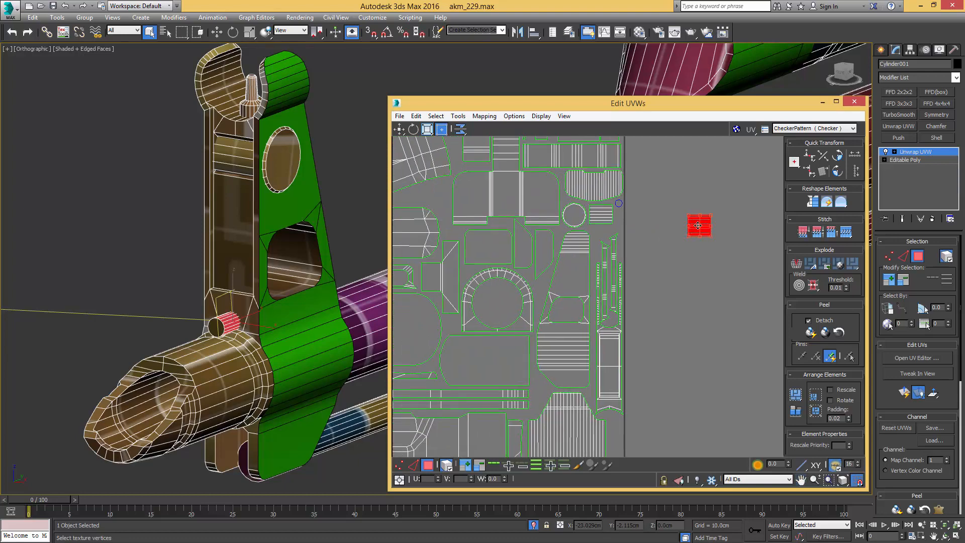
drag(691, 226, 563, 310)
scroll(564, 308, up, 6)
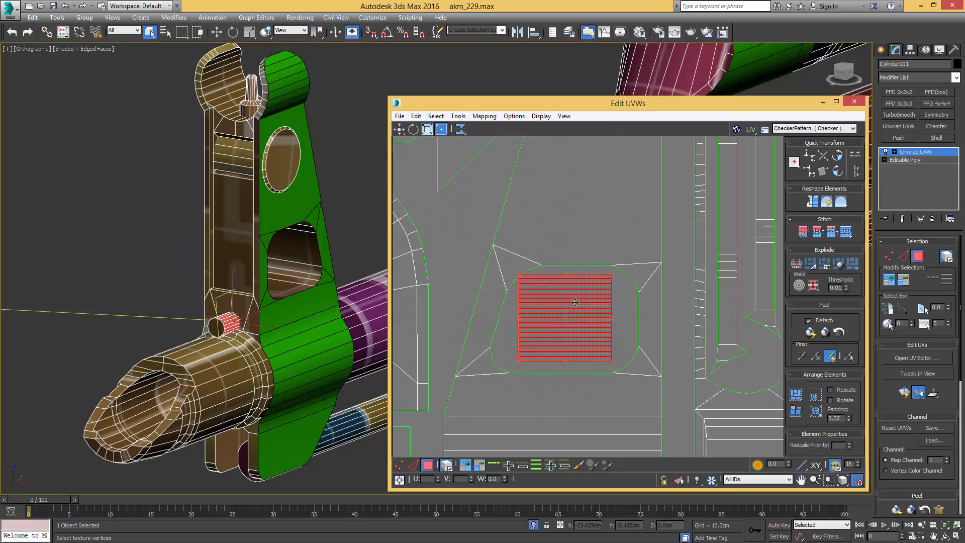
scroll(583, 306, up, 1)
drag(584, 306, 580, 309)
click(837, 172)
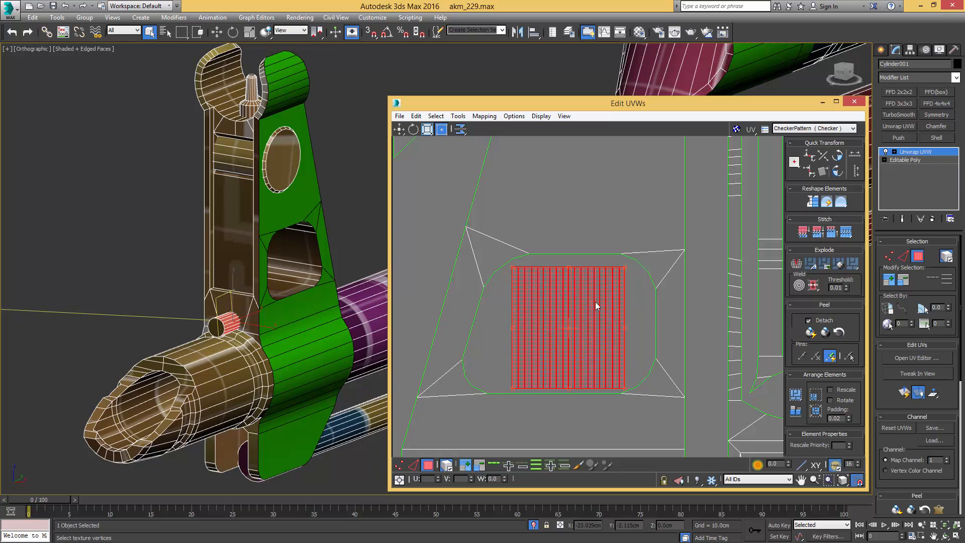
scroll(597, 304, down, 4)
middle_drag(596, 303, 703, 315)
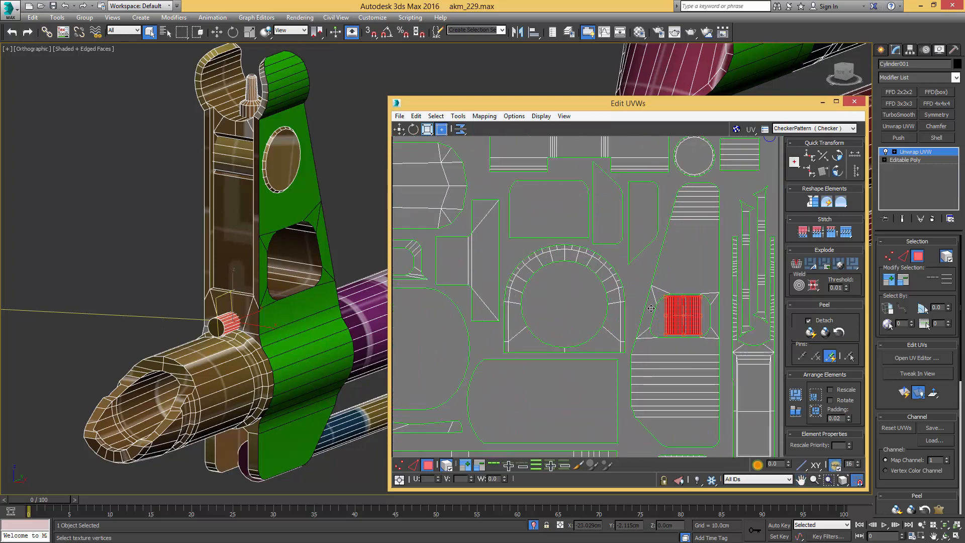
- Move the rotated pin shell into the free gap below the horseshoe shell holding the disc, and deselect it
drag(680, 315, 565, 297)
scroll(564, 297, down, 1)
middle_drag(568, 297, 673, 305)
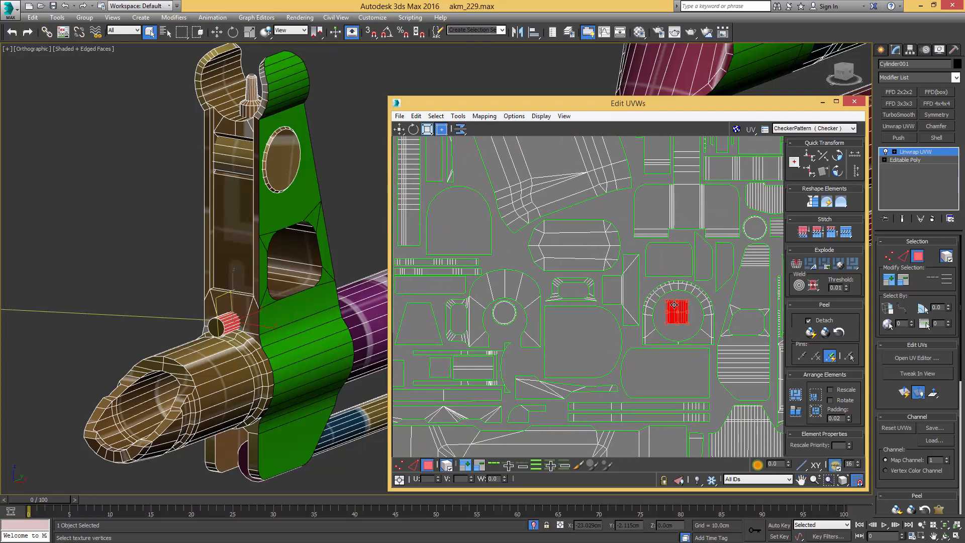
drag(666, 309, 522, 358)
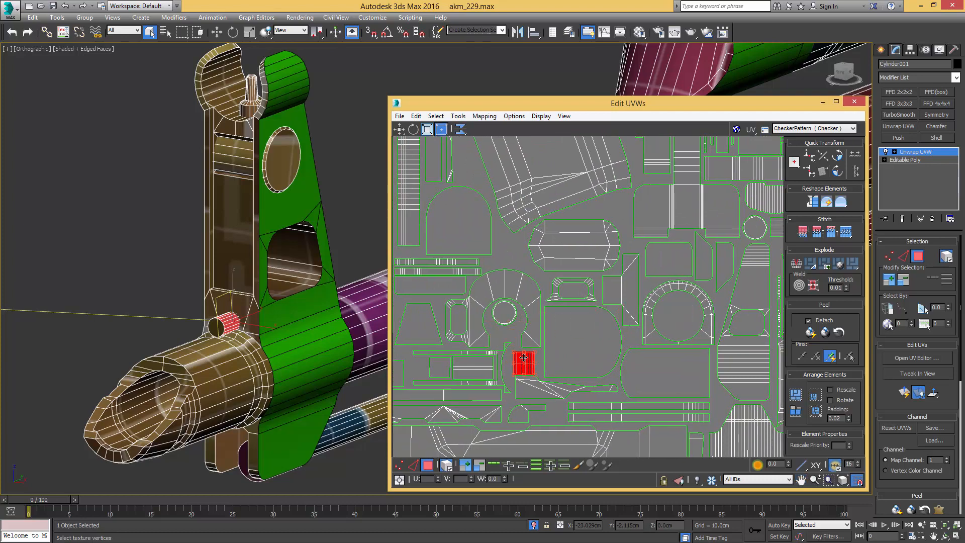
scroll(533, 359, up, 2)
click(506, 339)
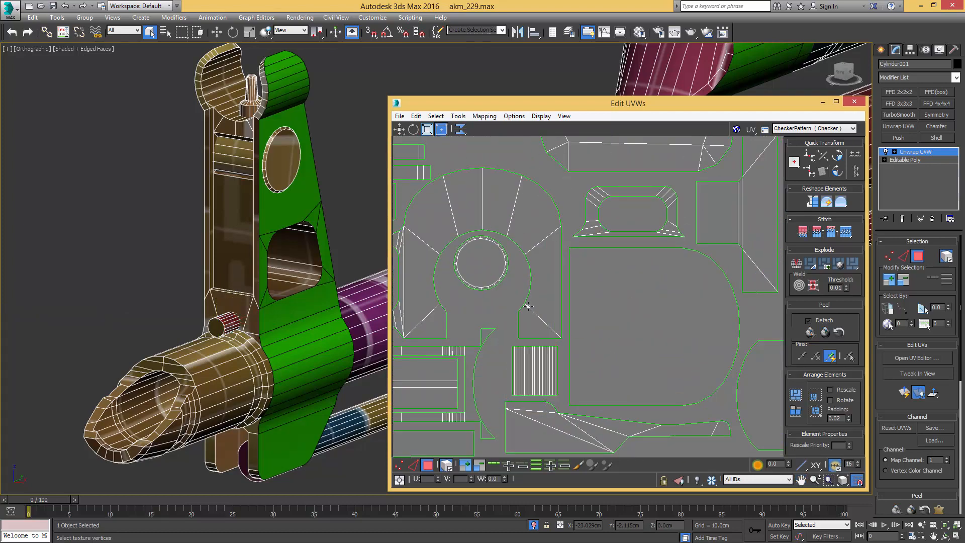
- Select the gas tube section ahead of the upper handguard on the model and pack its UV shells together
scroll(615, 251, down, 4)
middle_drag(615, 252, 520, 272)
scroll(577, 264, down, 3)
middle_drag(344, 232, 65, 286)
scroll(261, 254, down, 2)
scroll(143, 270, down, 3)
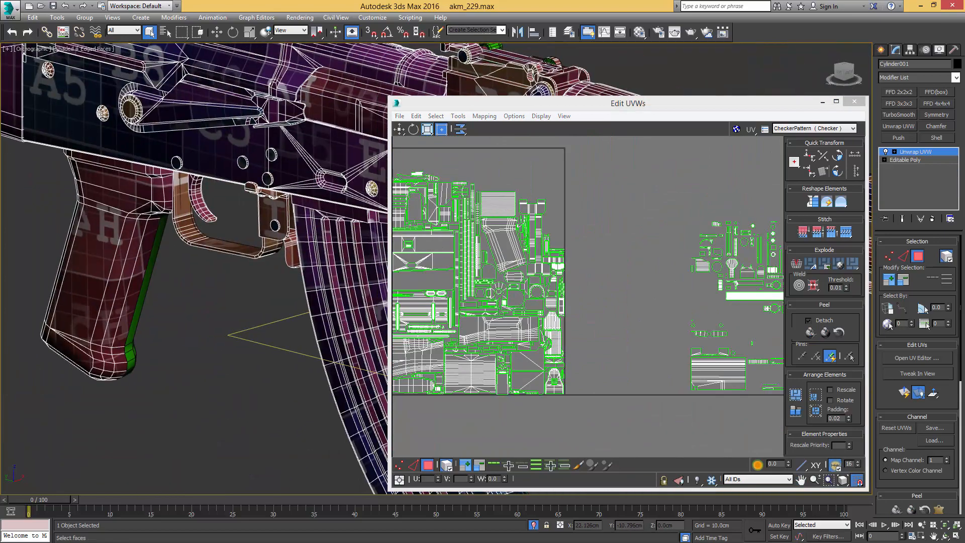
scroll(485, 73, up, 2)
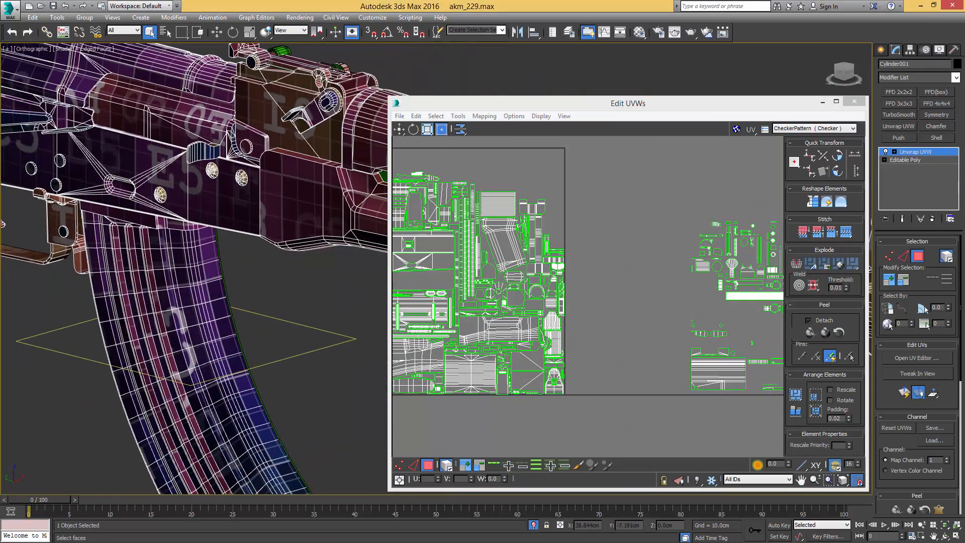
middle_drag(328, 143, 113, 141)
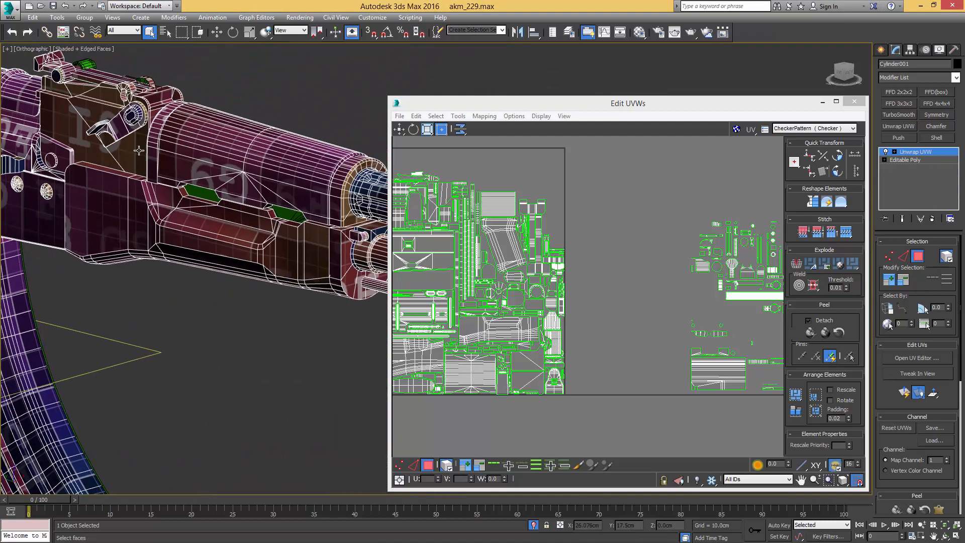
scroll(136, 171, down, 5)
alt+middle_drag(150, 175, 201, 173)
scroll(247, 170, up, 3)
click(242, 181)
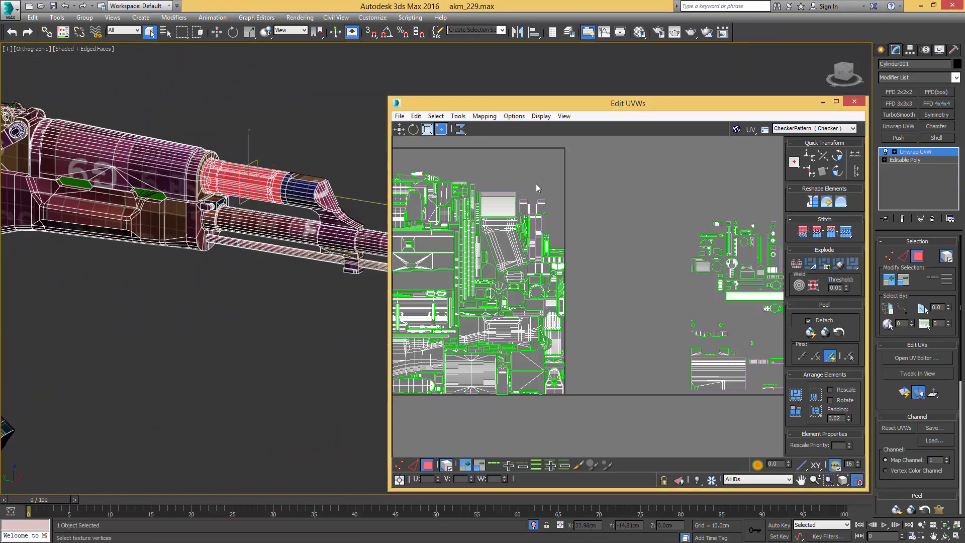
scroll(565, 203, down, 3)
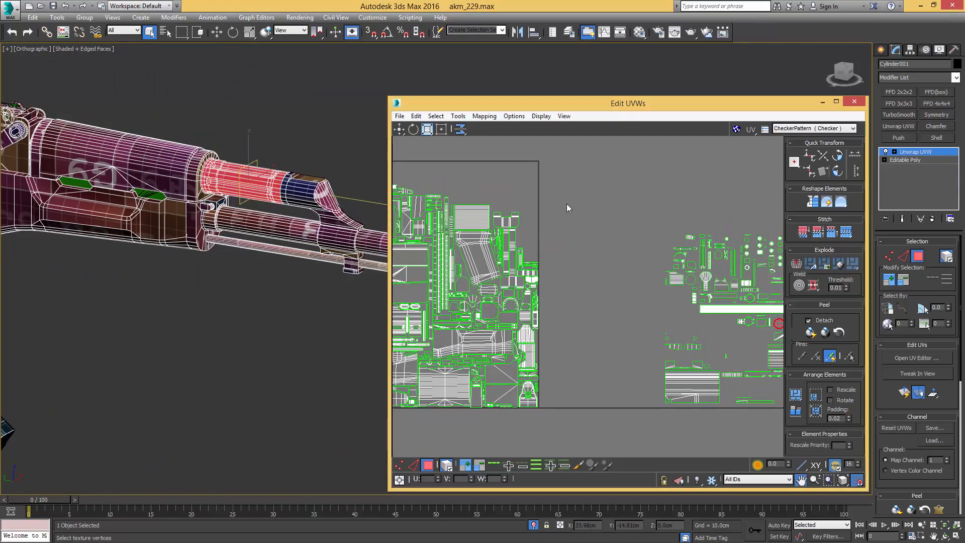
click(815, 397)
scroll(667, 216, up, 2)
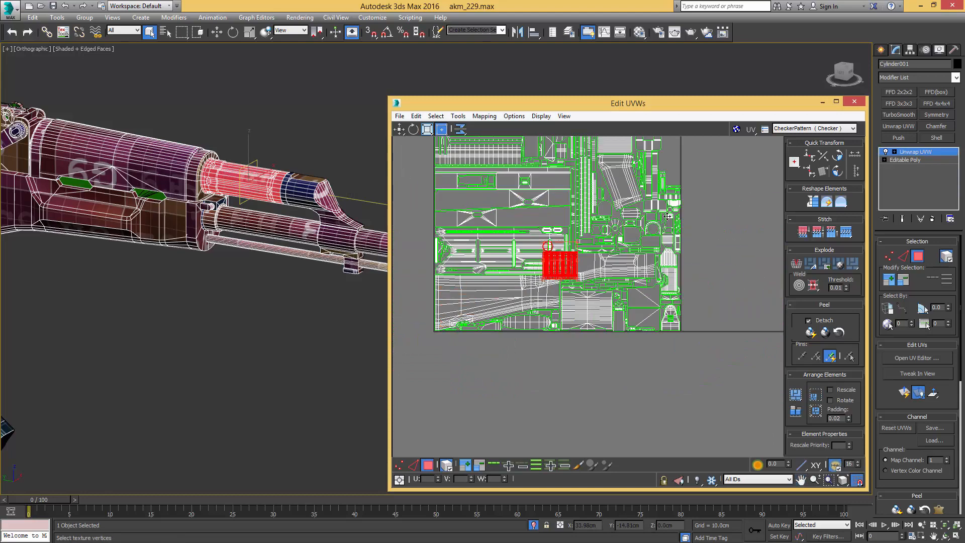
- Try the packed gas tube shells in the free space near the tile's upper right edge
drag(667, 216, 677, 182)
middle_drag(676, 182, 660, 255)
scroll(677, 202, up, 3)
drag(660, 254, 658, 219)
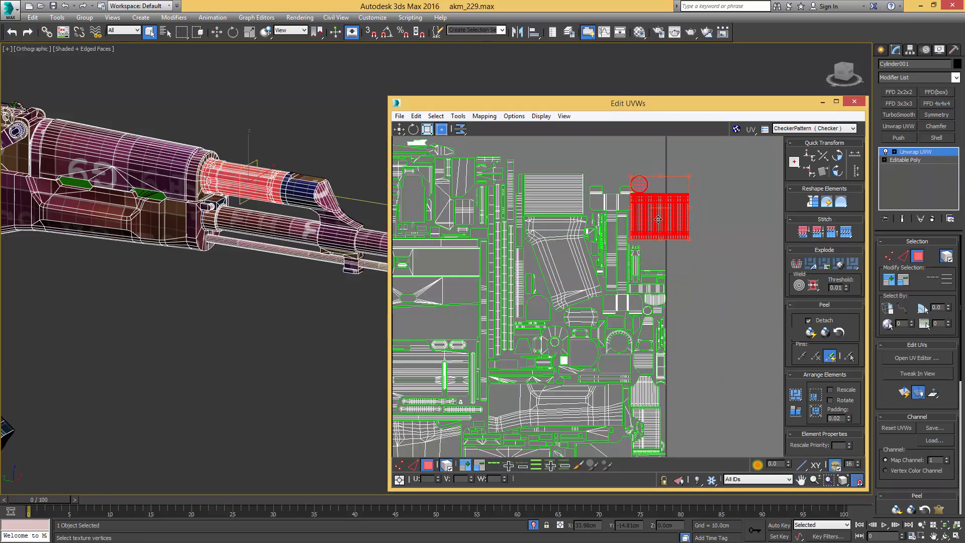
middle_drag(658, 219, 667, 289)
- Move the packed gas tube shells to the tile's top edge, above the long vertical strip shells
drag(667, 289, 463, 206)
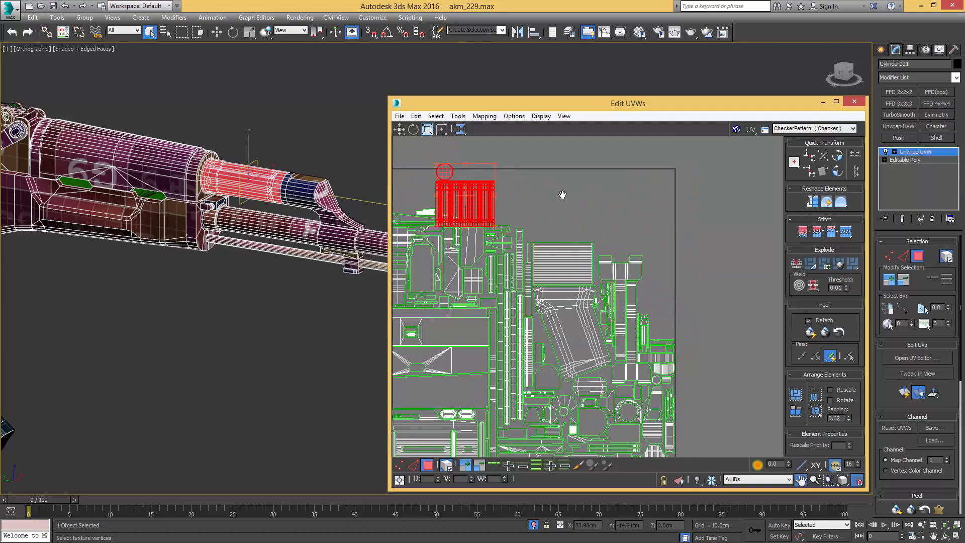
middle_drag(562, 194, 839, 221)
drag(758, 234, 682, 211)
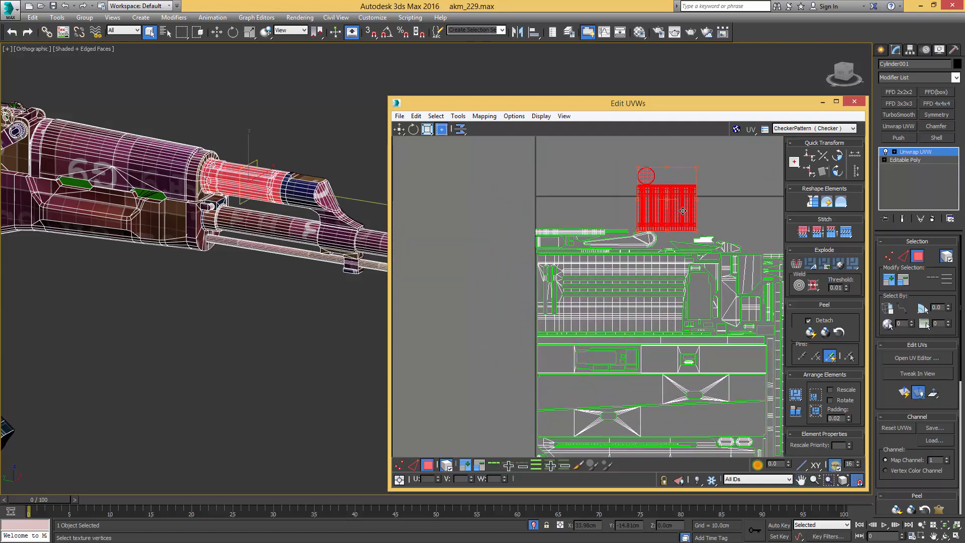
middle_drag(682, 211, 538, 197)
drag(538, 198, 650, 214)
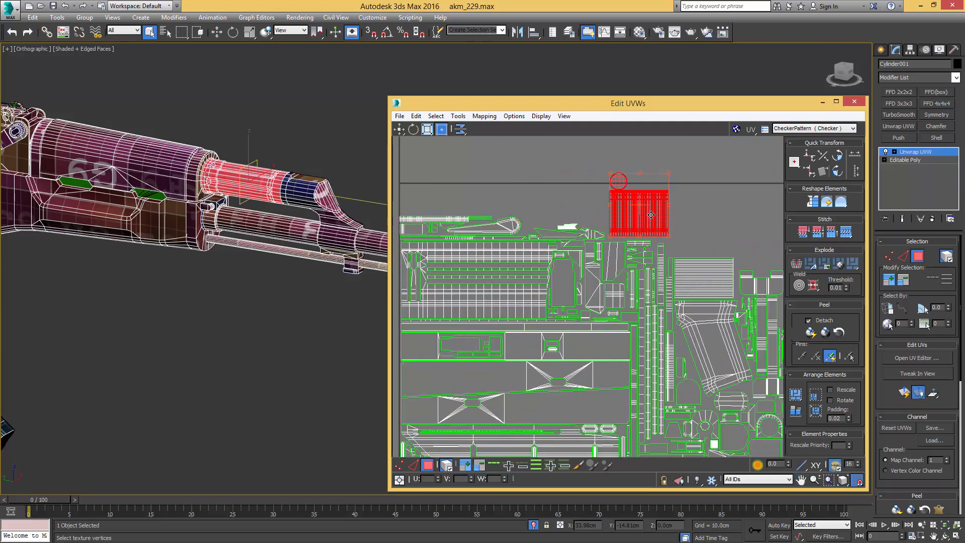
- Nudge the gas tube shells into position just above the strip shells, leaving a small gap to their neighbours
scroll(643, 221, up, 4)
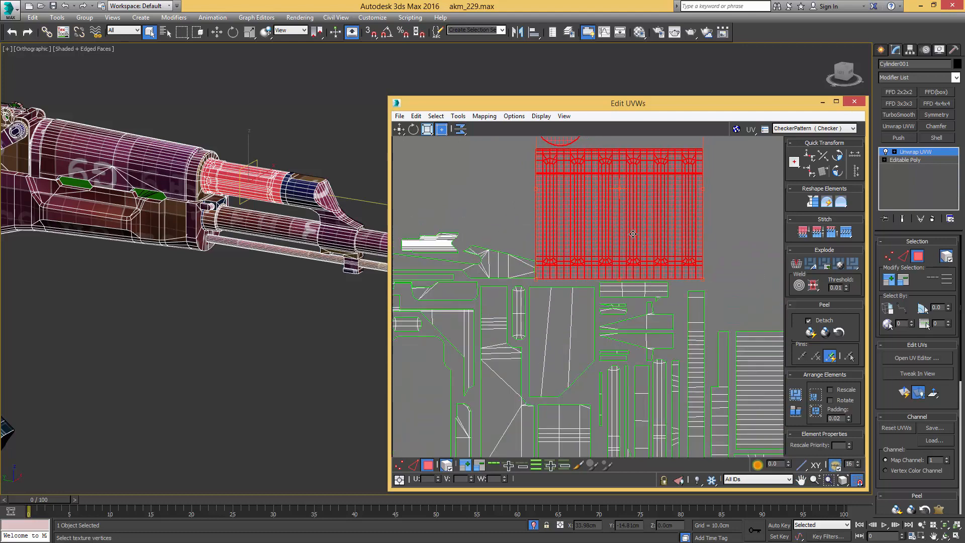
drag(633, 234, 639, 236)
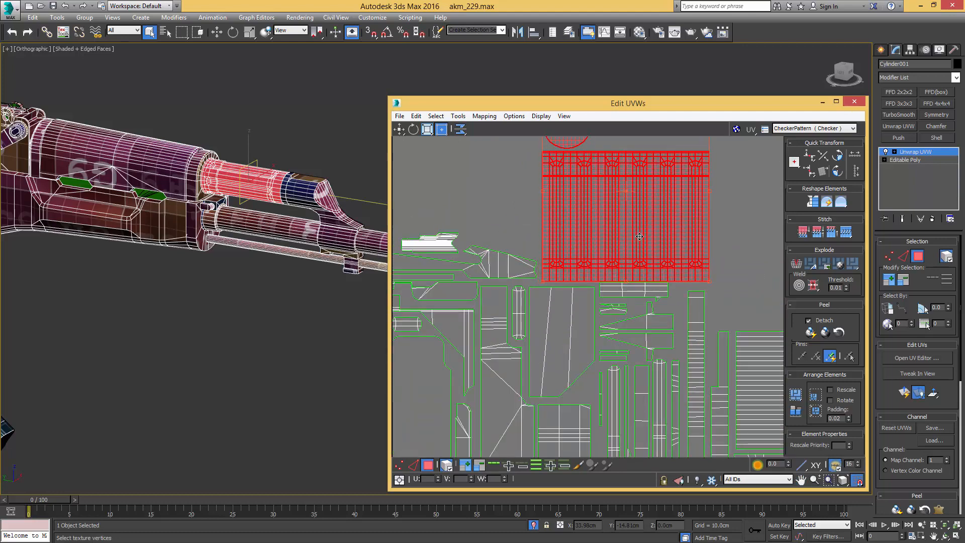
middle_drag(654, 276, 630, 246)
drag(630, 247, 630, 244)
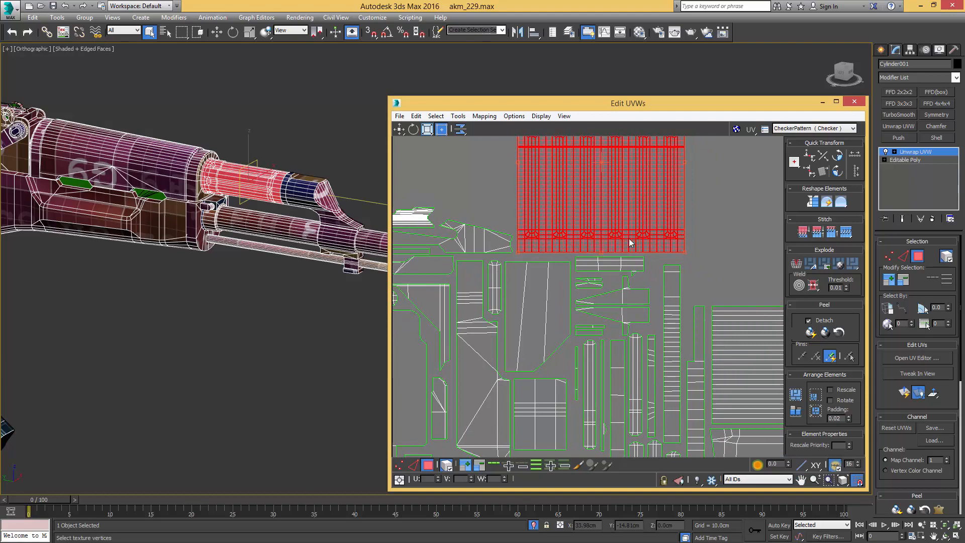
- Select the circular UV shell above the gas tube shell and locate its hidden face on the model in wireframe
middle_drag(562, 174, 631, 314)
click(588, 173)
middle_drag(275, 176, 252, 205)
scroll(251, 205, up, 6)
key(F3)
key(F3)
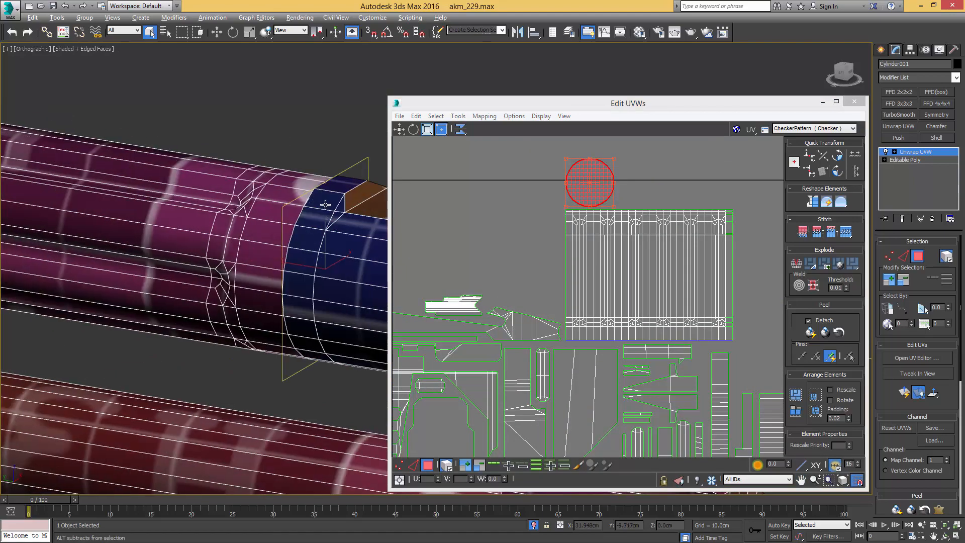
scroll(312, 197, up, 5)
key(F3)
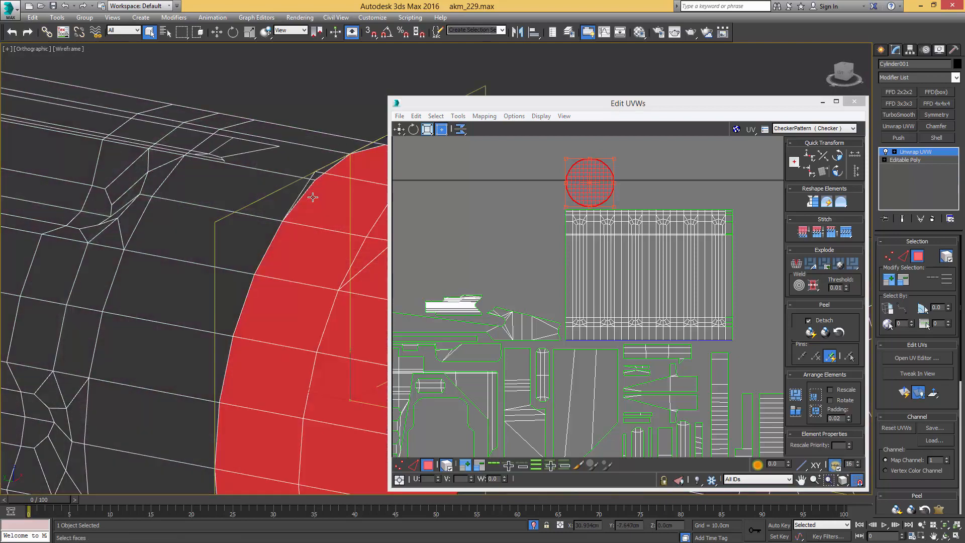
middle_drag(320, 194, 290, 190)
scroll(289, 190, down, 3)
- Return the model to an editable poly and select the hidden circular faces where the gas tube meets the gas block
key(ctrl+z)
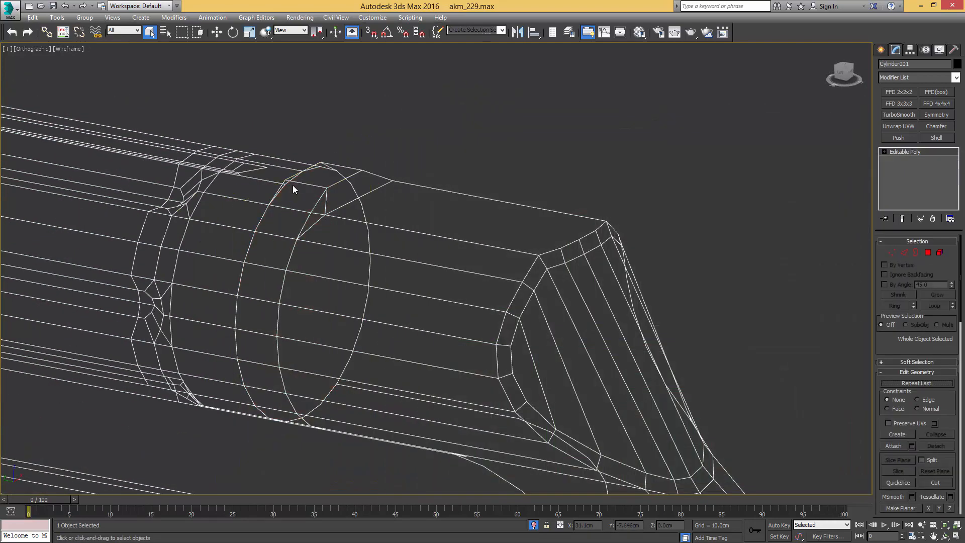
key(4)
key(F3)
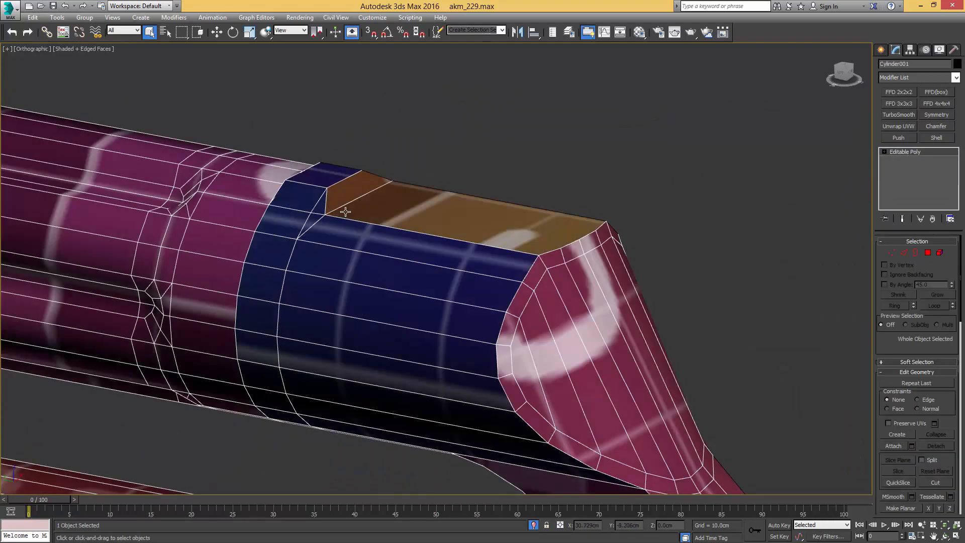
click(339, 212)
key(F3)
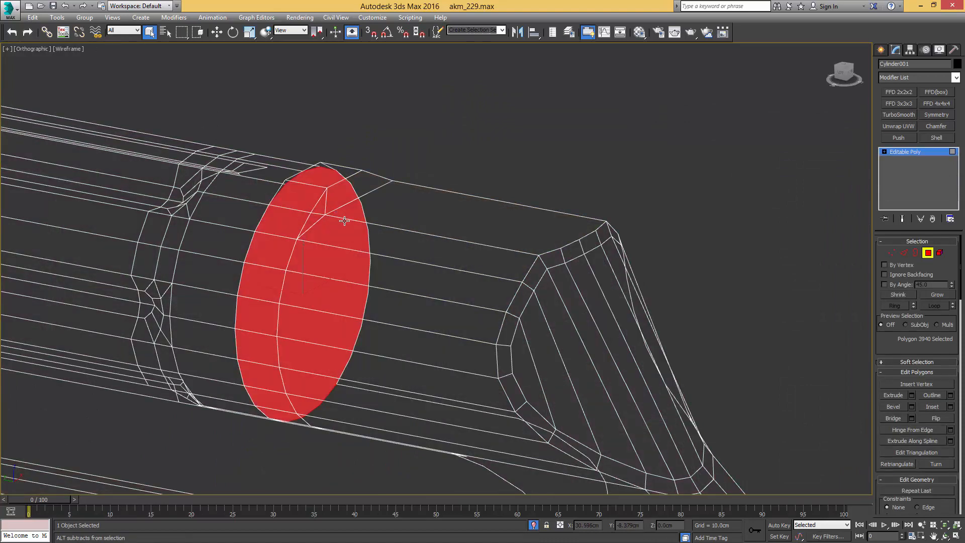
key(ctrl+d)
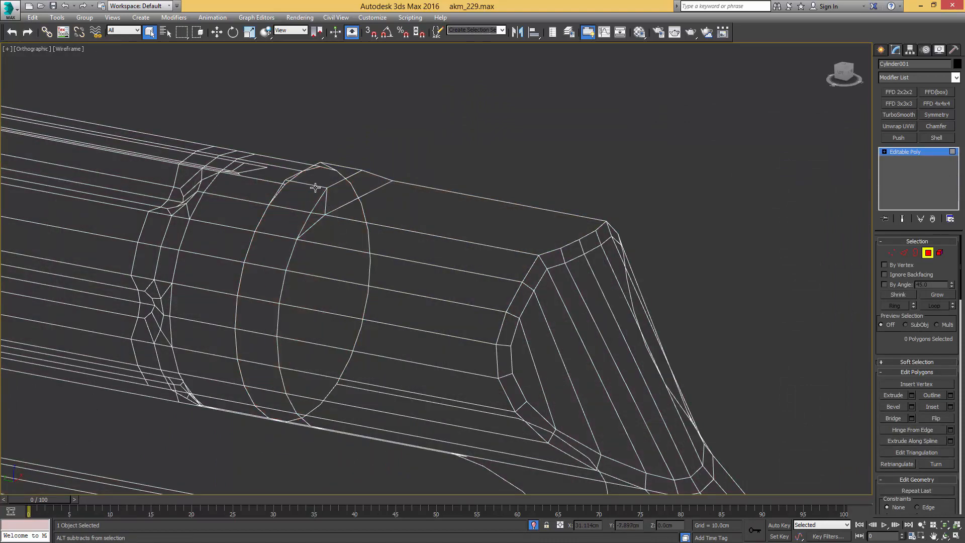
click(315, 187)
alt+middle_drag(315, 188, 365, 207)
click(271, 198)
scroll(385, 214, up, 3)
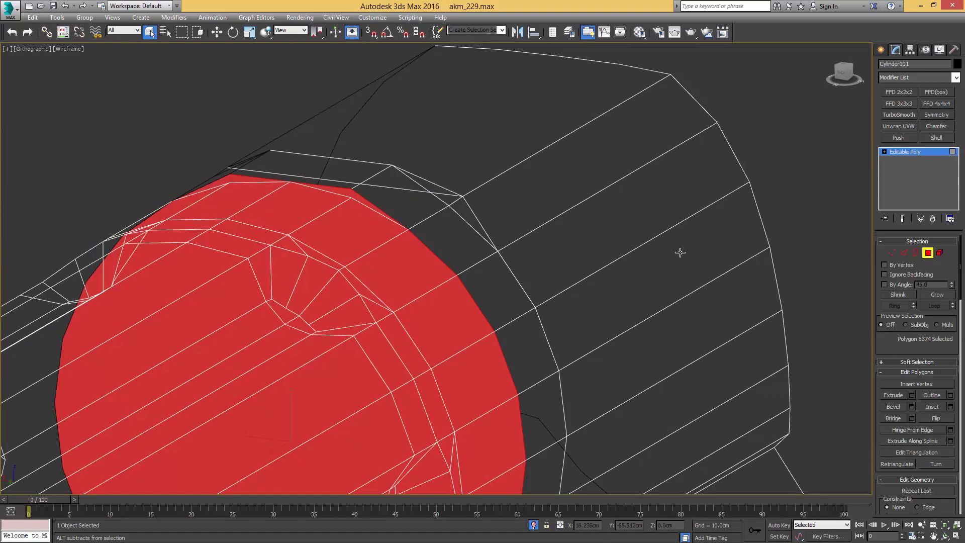
- Inspect the vertices and the thin crescent face at the top of the joint between gas tube and gas block
key(1)
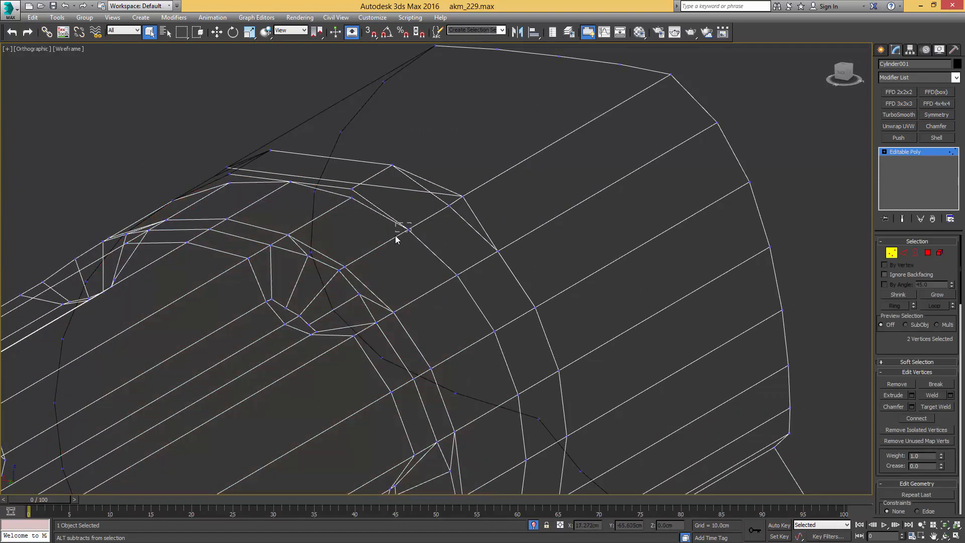
key(F3)
mouse_move(395, 227)
alt+middle_down()
mouse_move(374, 219)
mouse_move(228, 277)
mouse_move(363, 258)
alt+middle_up()
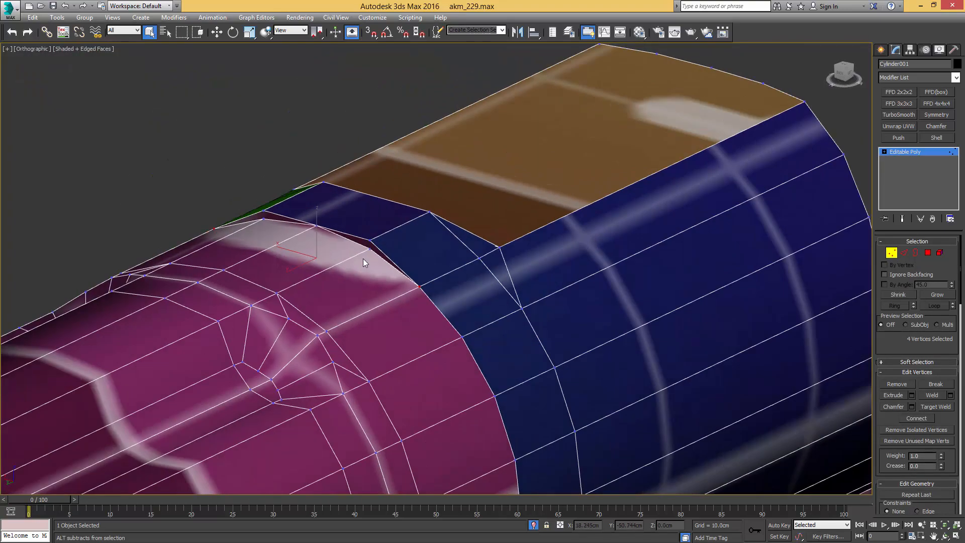
key(F3)
ctrl+click(411, 287)
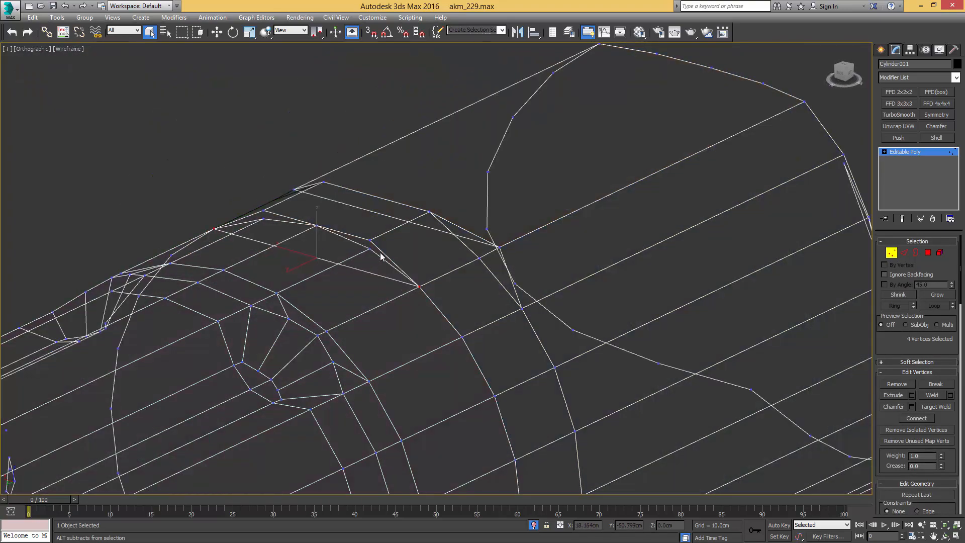
key(4)
click(372, 247)
middle_drag(396, 277, 410, 210)
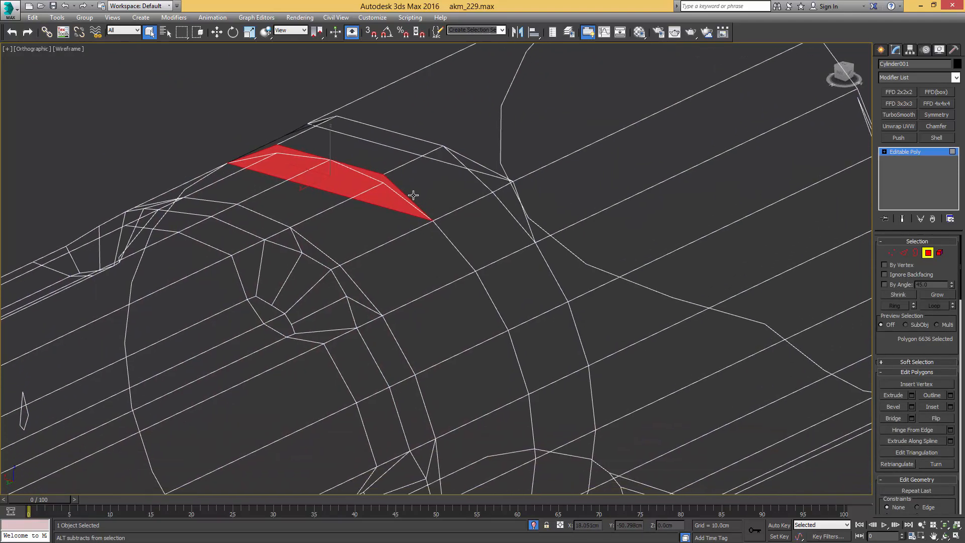
key(F3)
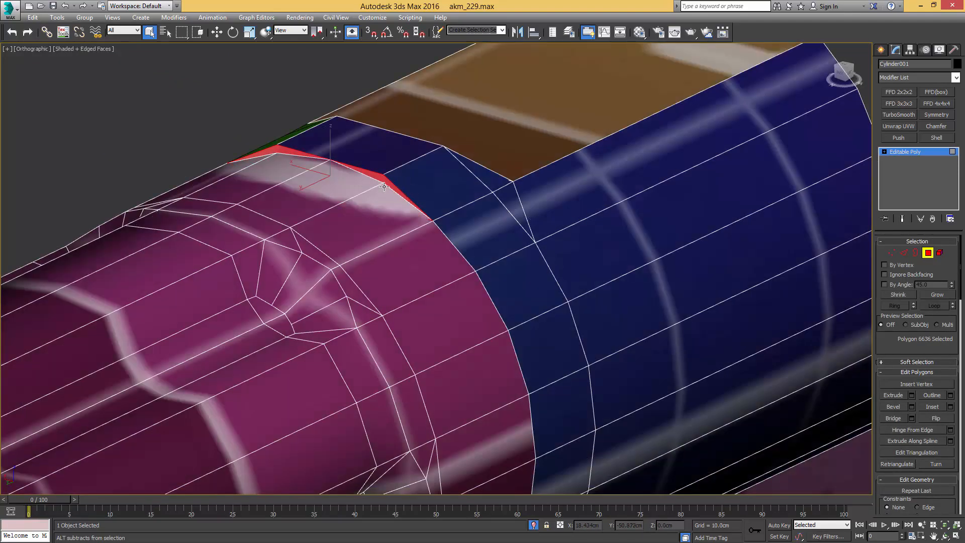
- Select the hidden circular end cap of the gas tube at the gas block joint and delete it
key(F3)
click(430, 266)
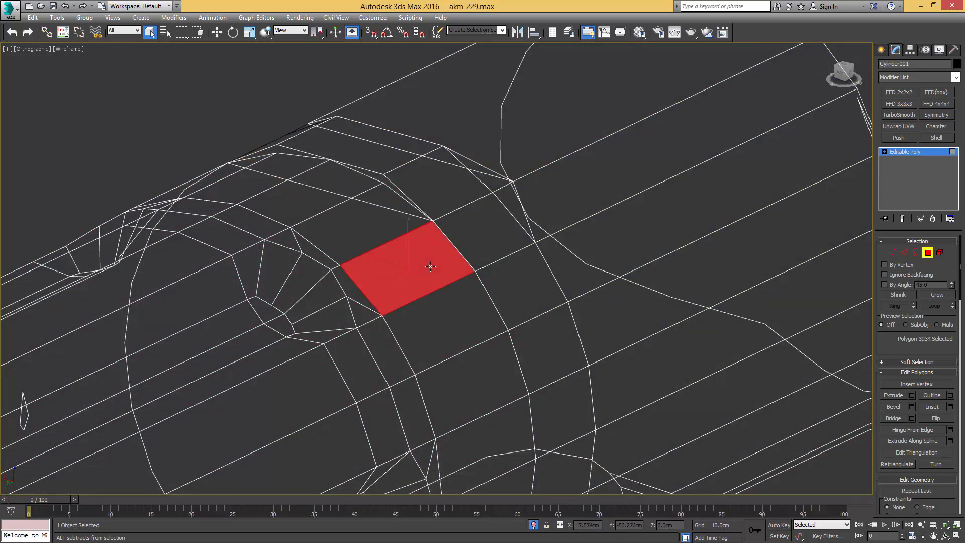
click(430, 267)
click(426, 276)
click(426, 276)
key(F3)
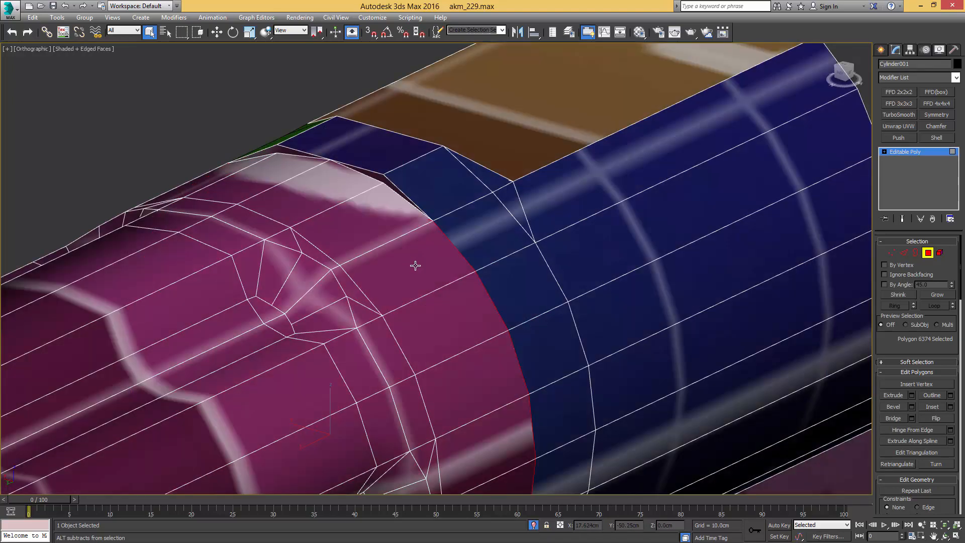
click(411, 265)
click(411, 265)
key(F3)
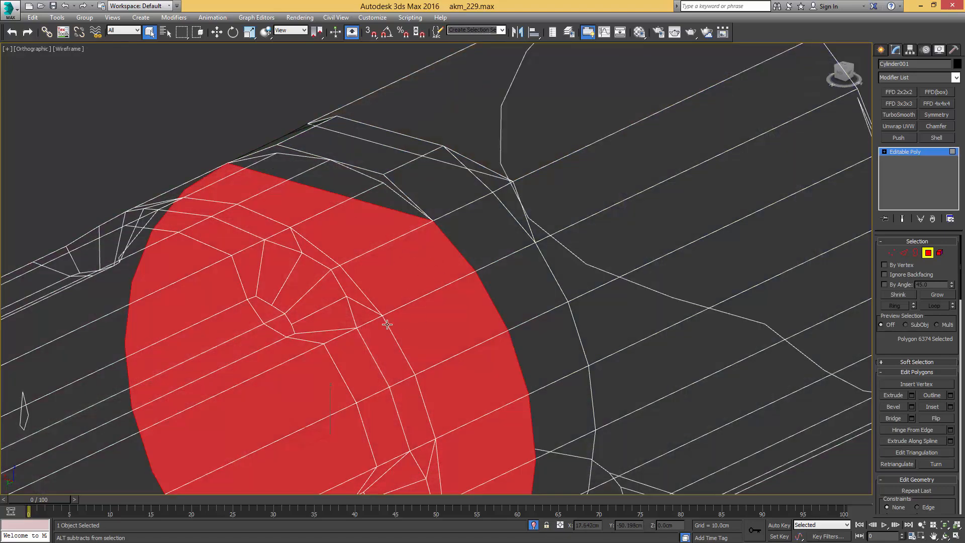
scroll(387, 324, down, 3)
key(F3)
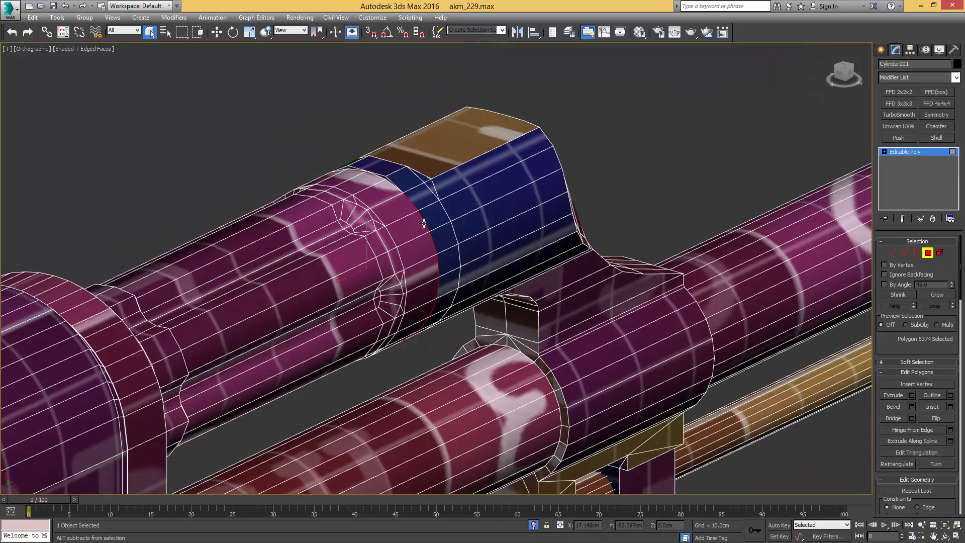
key(Delete)
- Reapply Unwrap UVW with its UV editor open and check the gas tube's shell using one of its faces
middle_drag(412, 201, 384, 214)
scroll(421, 216, up, 5)
key(4)
scroll(421, 215, down, 7)
scroll(384, 214, down, 3)
key(ctrl+e)
middle_drag(478, 312, 220, 201)
key(3)
click(297, 252)
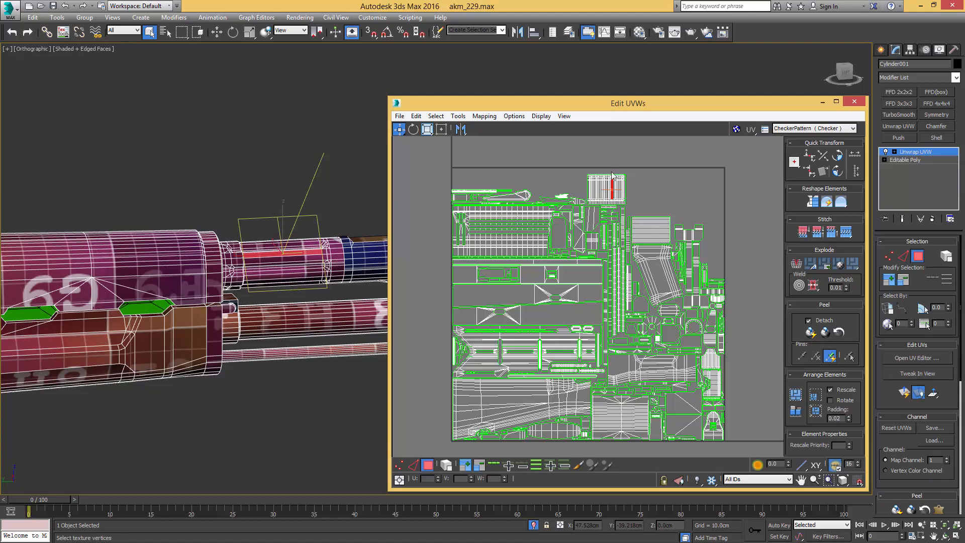
click(656, 185)
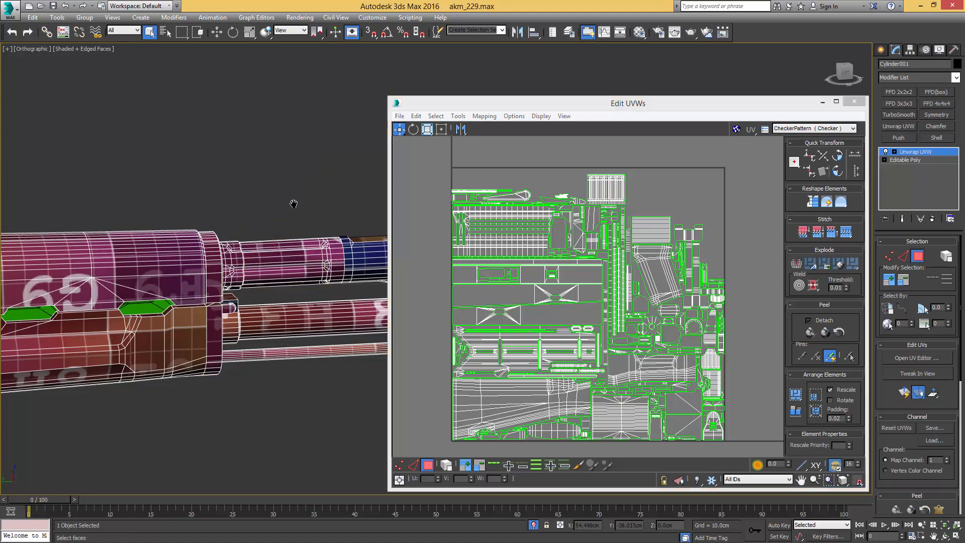
scroll(323, 217, up, 5)
scroll(323, 217, down, 5)
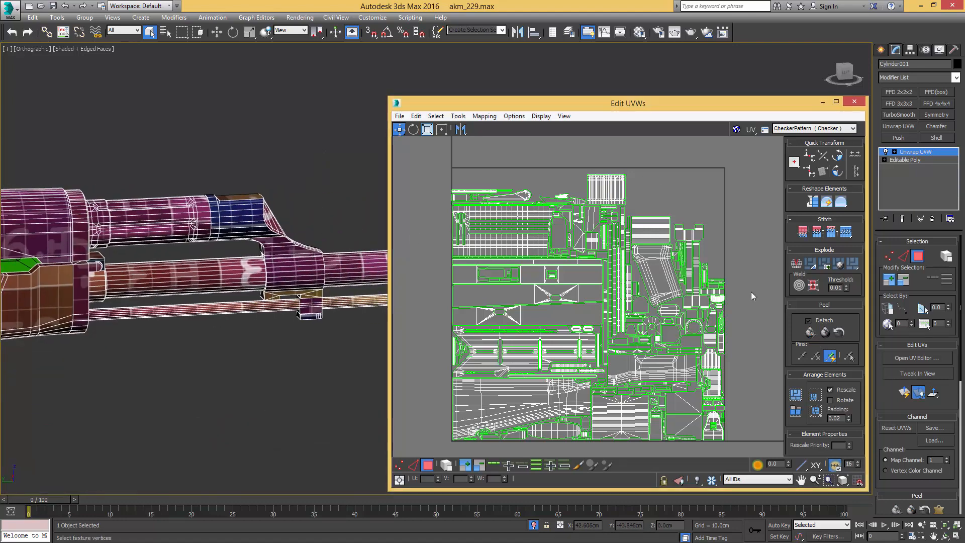
- Select the whole gas block as an element on the model and pack its UV shells together
click(946, 256)
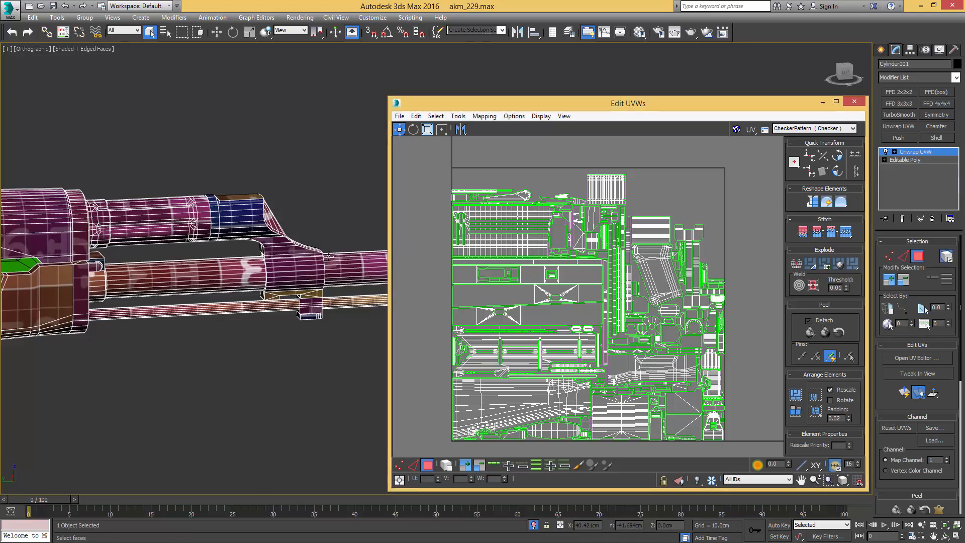
click(300, 268)
middle_drag(588, 290, 523, 276)
scroll(523, 276, down, 4)
middle_drag(668, 281, 622, 281)
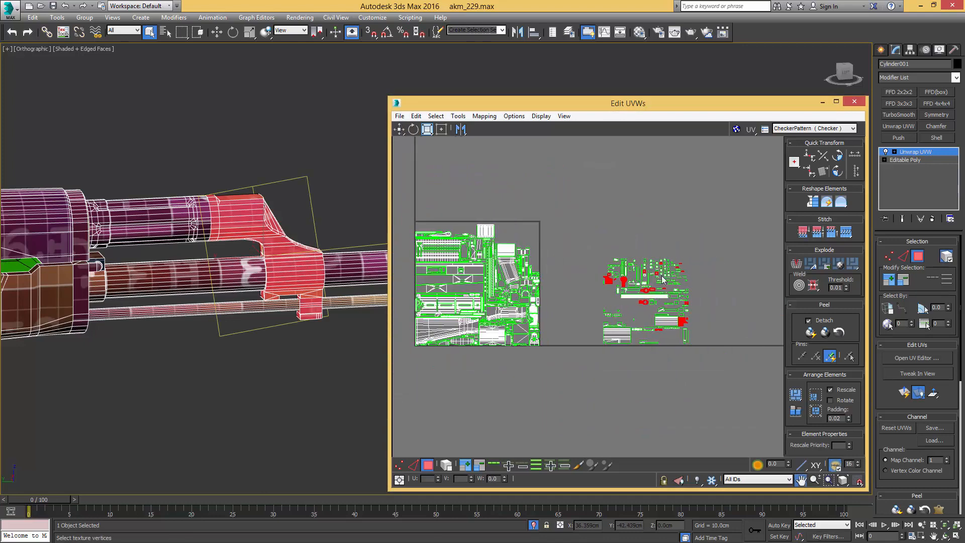
click(815, 396)
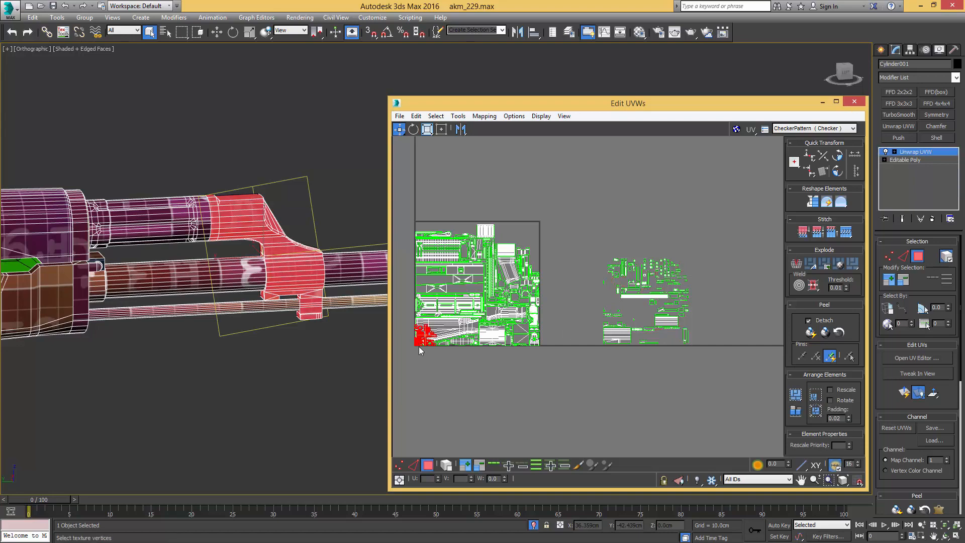
- Move the packed gas block shells out of the tile into the empty space beside its right edge
key(ctrl+d)
key(ctrl+z)
drag(418, 343, 545, 259)
scroll(525, 257, up, 5)
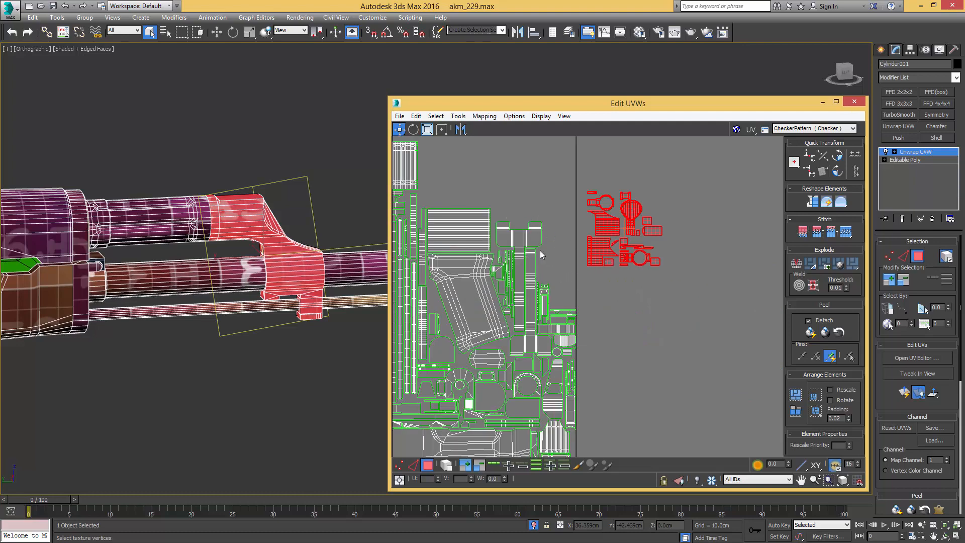
scroll(545, 262, up, 3)
- Move the gas block's striped upper side shell into the tile, beside the long vertical strip shells
click(631, 316)
click(624, 250)
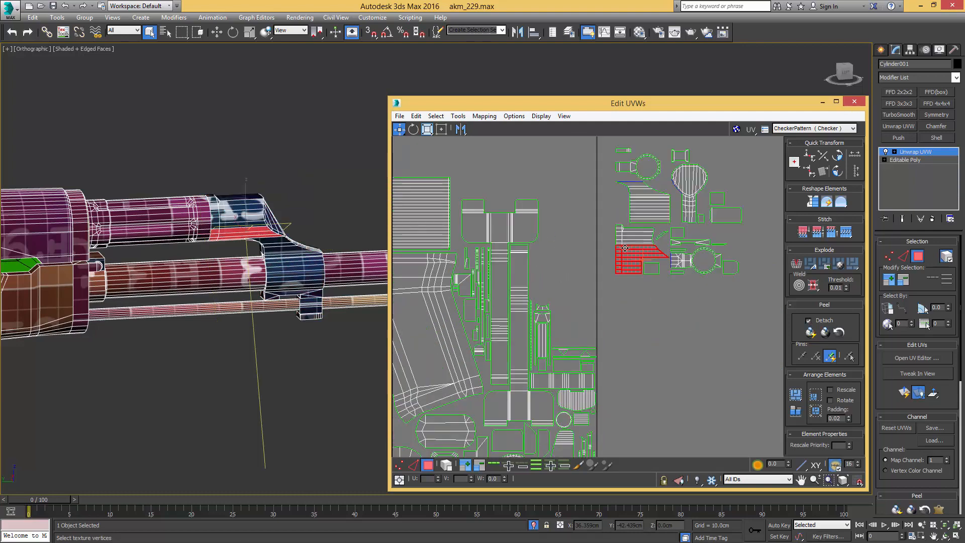
key(5)
click(625, 247)
drag(624, 247, 517, 221)
scroll(565, 318, up, 4)
scroll(555, 238, down, 3)
middle_drag(552, 254, 535, 297)
middle_drag(660, 273, 614, 358)
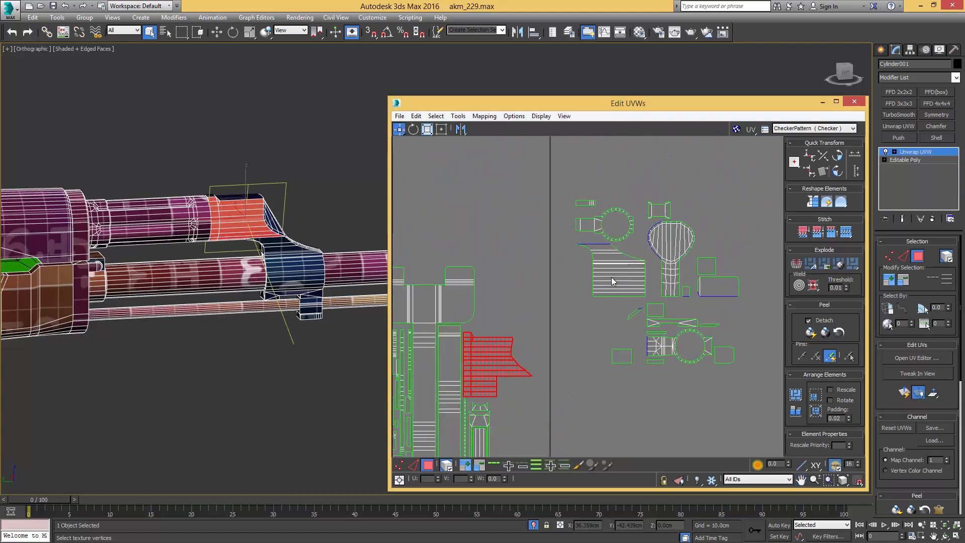
- Place the gas block's other large striped shell below the first one and rotate it 90 degrees to fit the tile's right edge
click(611, 279)
middle_drag(593, 295, 616, 234)
drag(634, 211, 528, 349)
scroll(552, 364, up, 3)
click(834, 177)
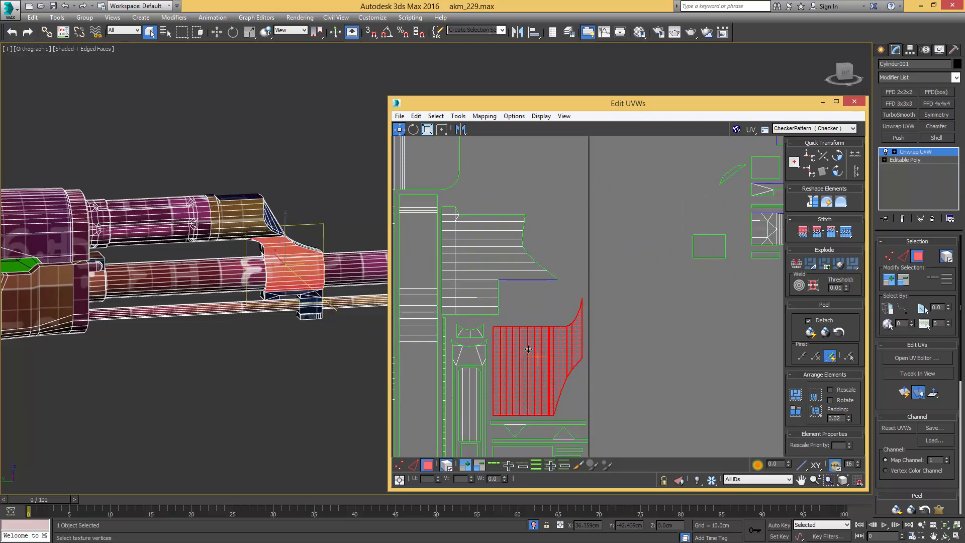
scroll(648, 330, down, 1)
middle_drag(649, 329, 625, 361)
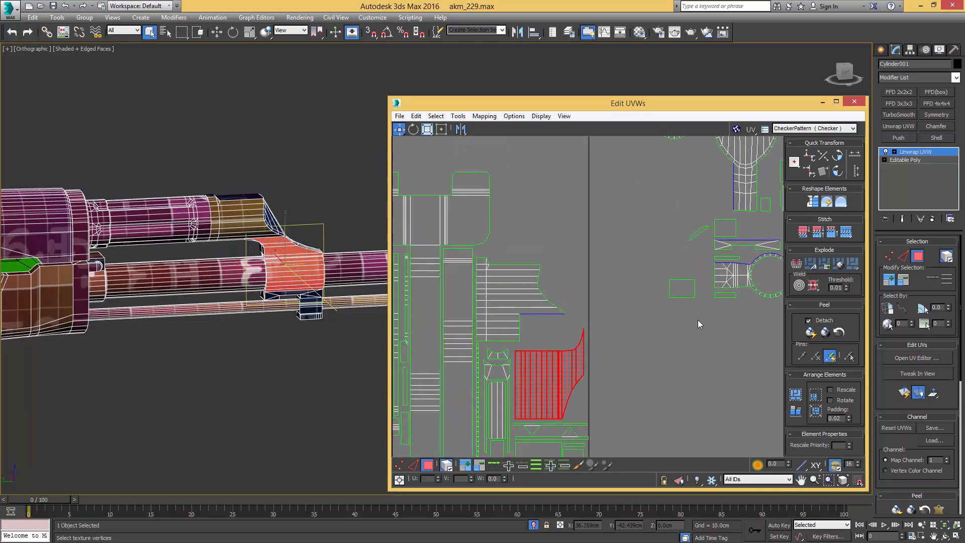
- Move the gas block's pear-shaped shell into the tile, above the striped side shell
middle_drag(682, 316, 572, 368)
scroll(633, 334, down, 1)
click(650, 233)
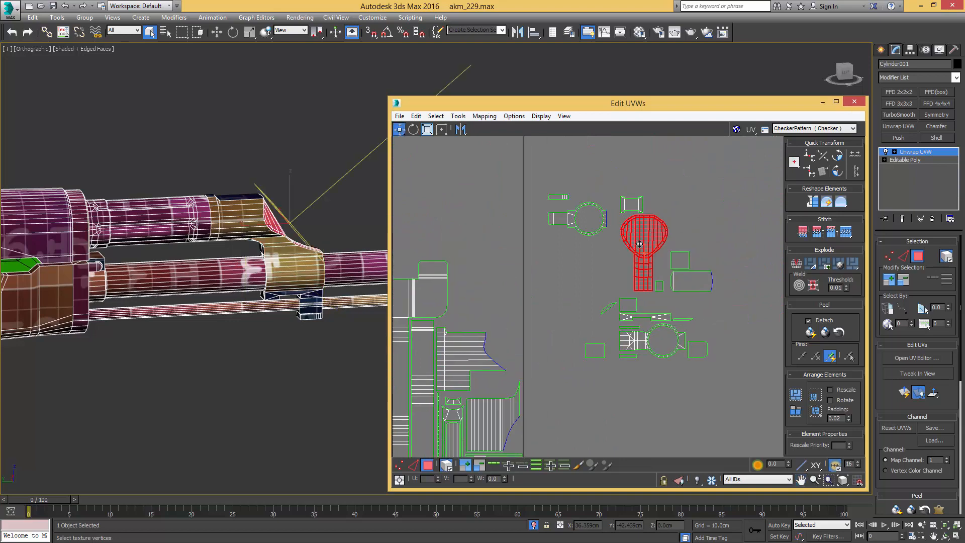
middle_drag(634, 248, 698, 256)
drag(565, 303, 561, 320)
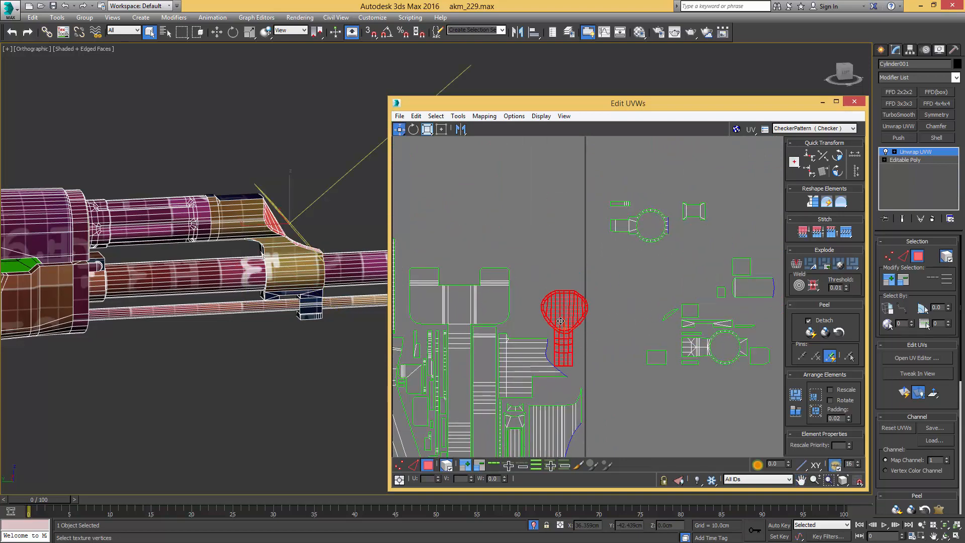
scroll(564, 314, up, 1)
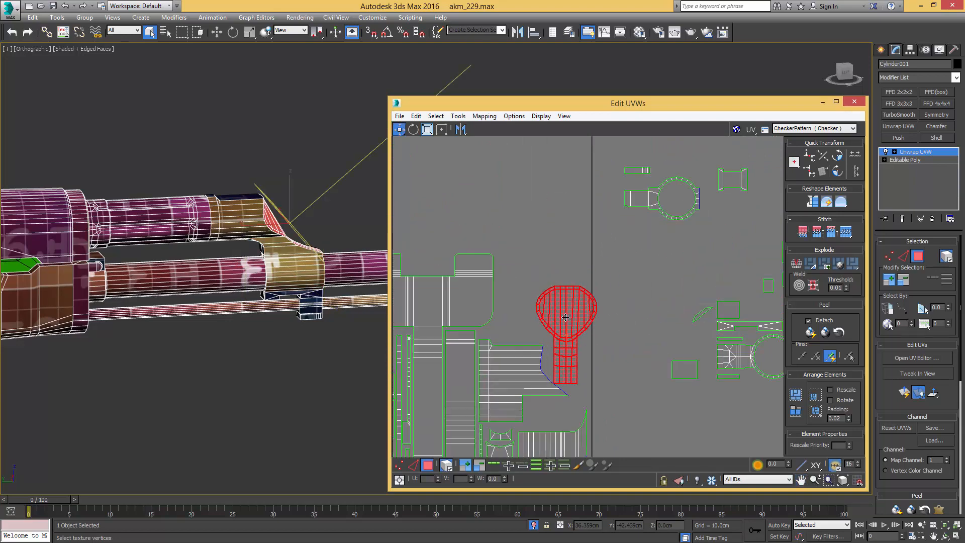
drag(563, 312, 535, 290)
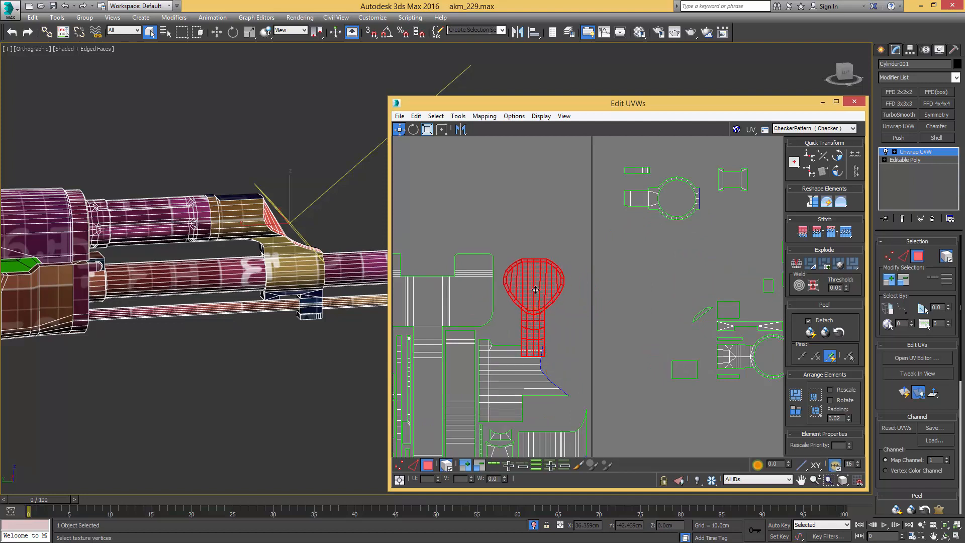
- Try the pear-shaped shell rotated sideways in the space above the striped side shell
click(837, 171)
click(837, 171)
click(837, 171)
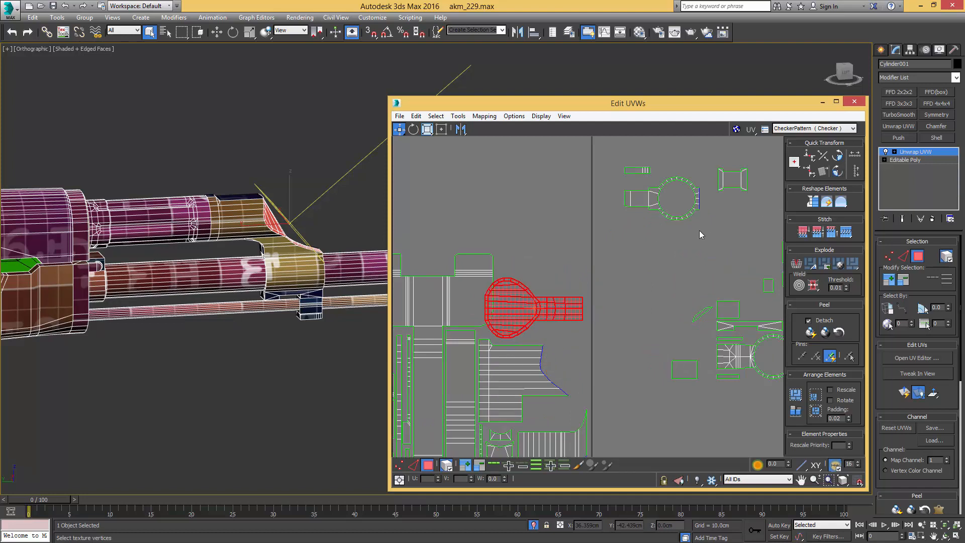
drag(533, 308, 542, 307)
scroll(548, 291, down, 2)
middle_drag(551, 285, 567, 299)
scroll(575, 256, up, 2)
- Turn the pear-shaped shell upright, mirror it vertically so its neck points up, and set it just above the striped side shell
click(837, 171)
drag(567, 298, 549, 282)
right_click(550, 282)
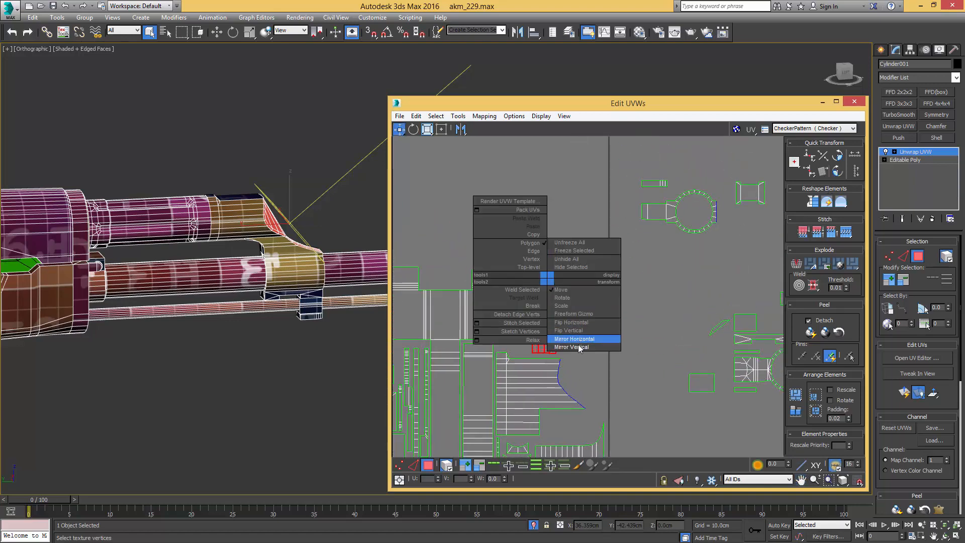
click(577, 340)
drag(540, 333, 538, 334)
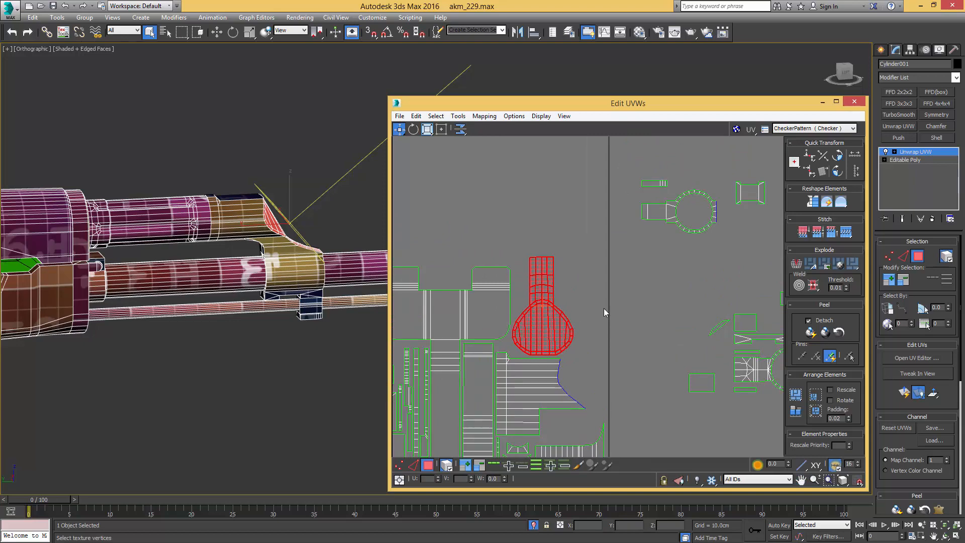
- Stack the gas block's two ring-shaped shells above each other and move both into the tile above the T-shaped shell
scroll(604, 309, down, 4)
click(660, 355)
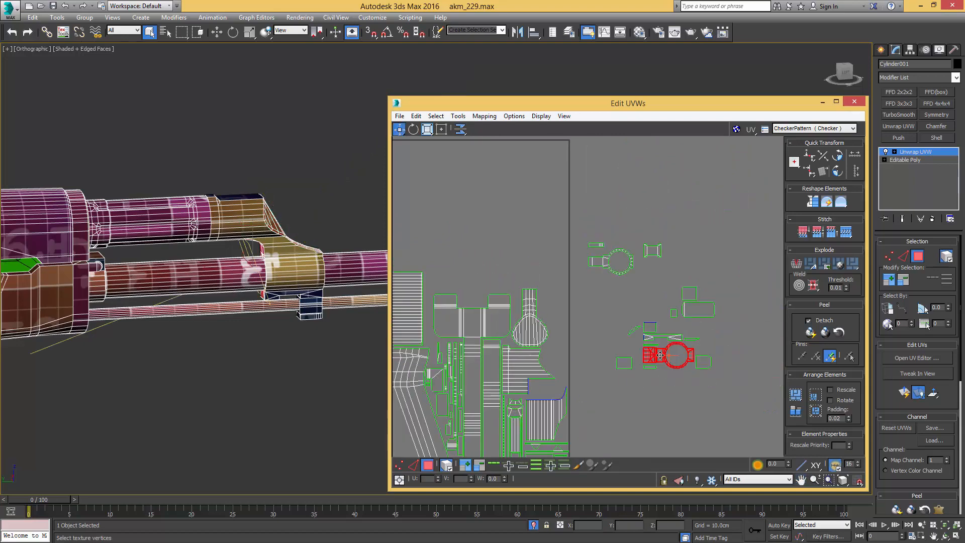
drag(660, 355, 601, 287)
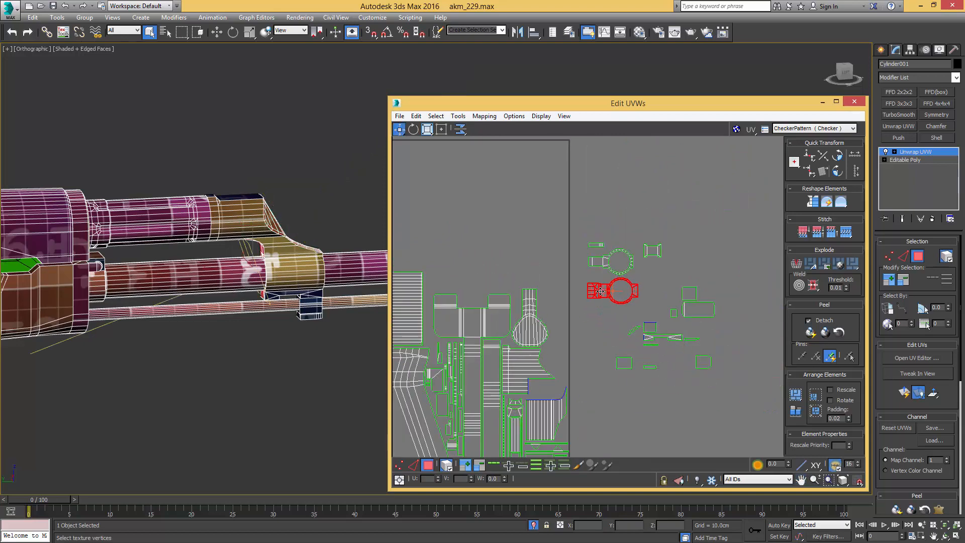
scroll(587, 294, up, 1)
ctrl+click(592, 249)
scroll(603, 301, down, 1)
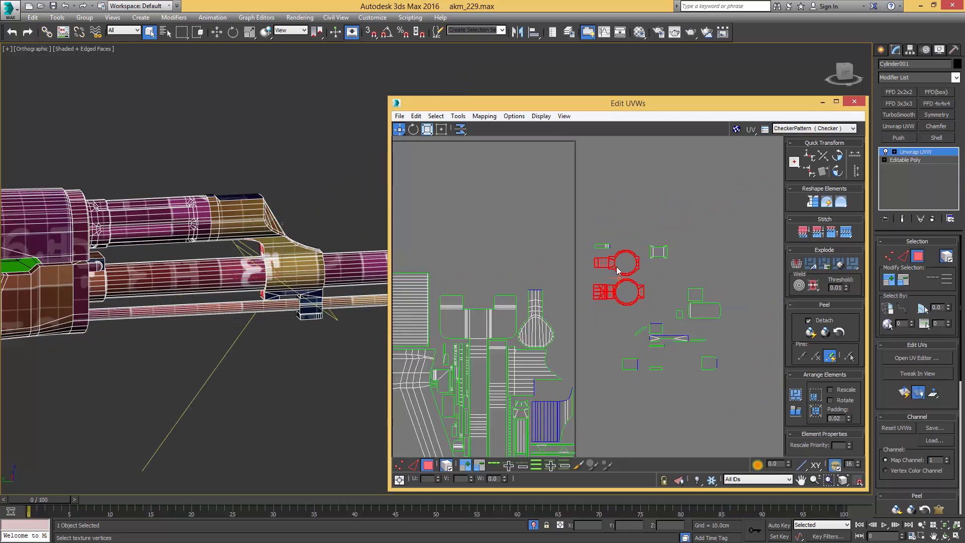
drag(594, 260, 464, 253)
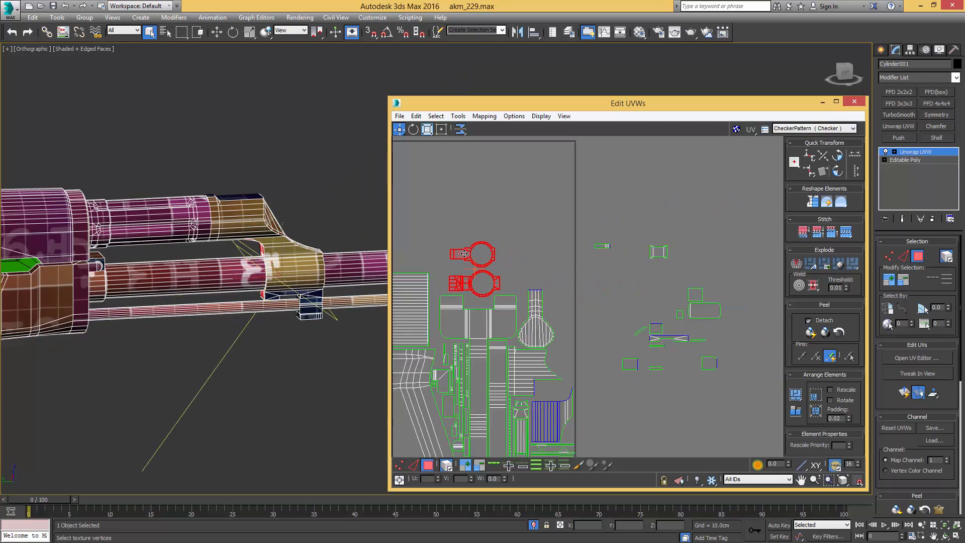
- Mirror the upper ring-shaped shell so its tail points right and set it beside the other ring-shaped shell
middle_drag(453, 267, 535, 277)
scroll(557, 355, down, 3)
middle_drag(554, 360, 533, 361)
scroll(532, 317, up, 6)
click(613, 228)
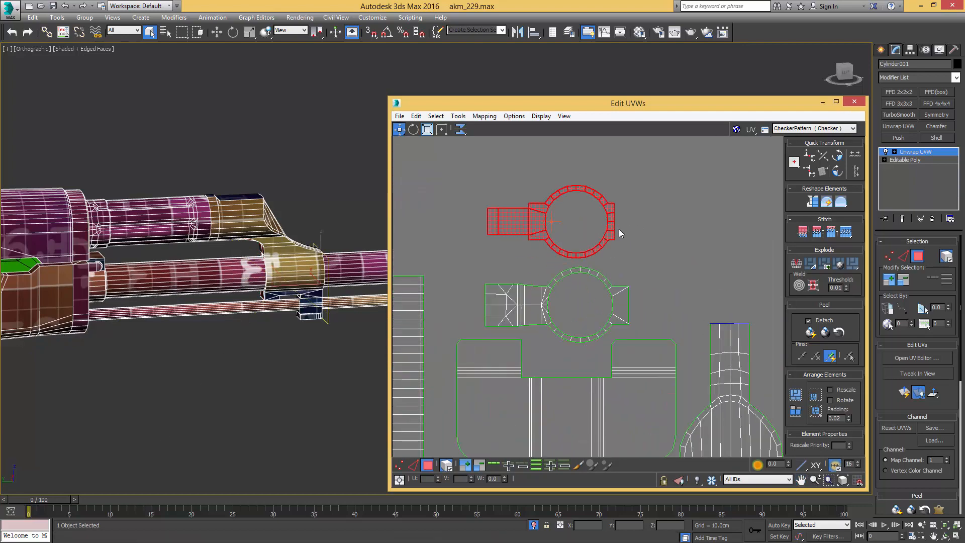
drag(611, 227, 695, 299)
right_click(695, 299)
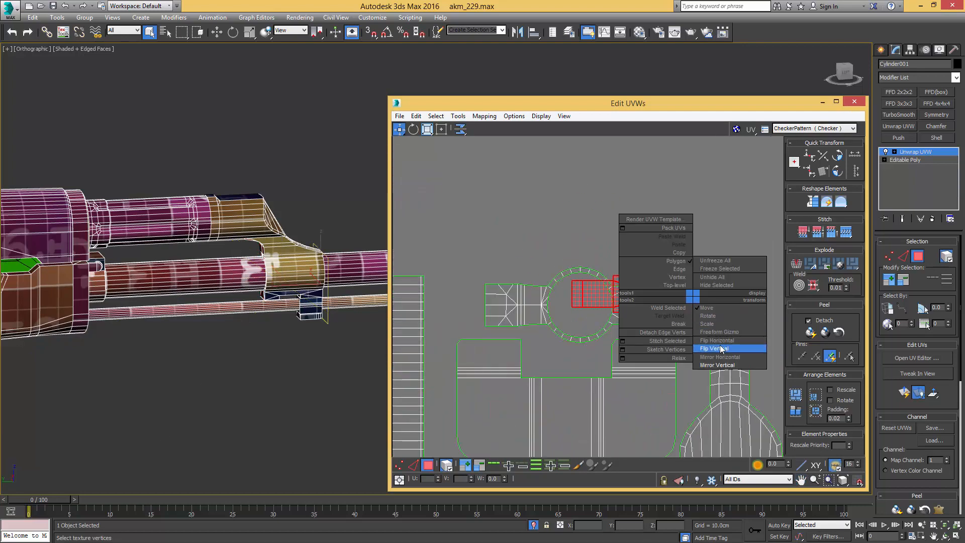
click(722, 347)
drag(575, 294, 604, 289)
click(646, 242)
- Pack all remaining small gas block shells together and move the packed cluster just outside the tile's right edge
scroll(538, 292, down, 8)
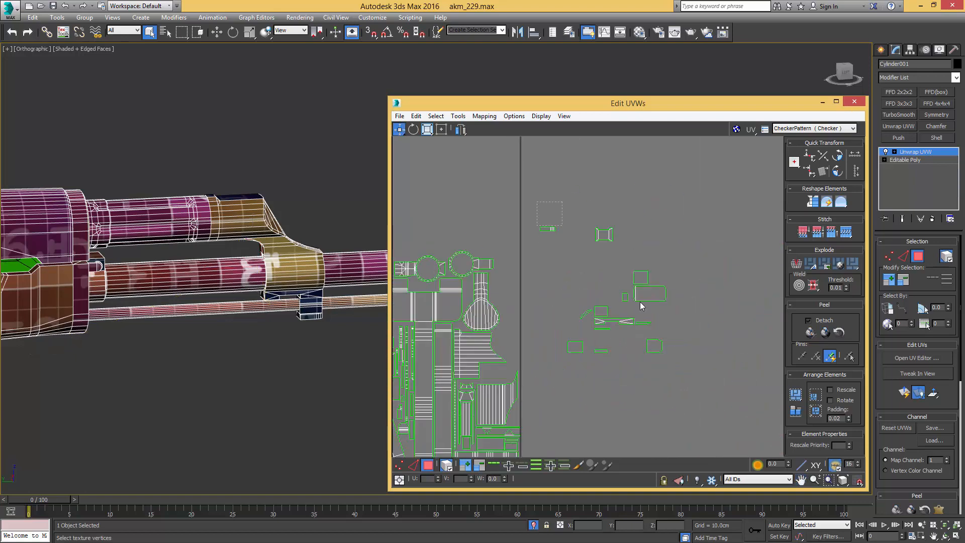
drag(640, 301, 662, 360)
scroll(659, 360, down, 4)
middle_drag(656, 359, 674, 248)
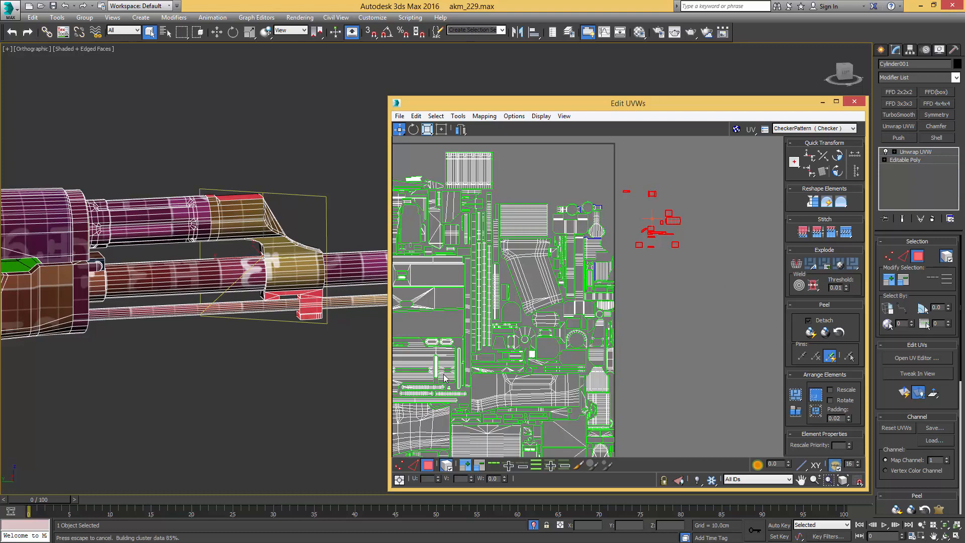
middle_drag(443, 378, 638, 256)
scroll(558, 306, up, 2)
drag(459, 368, 711, 214)
middle_drag(711, 213, 486, 339)
scroll(503, 264, up, 3)
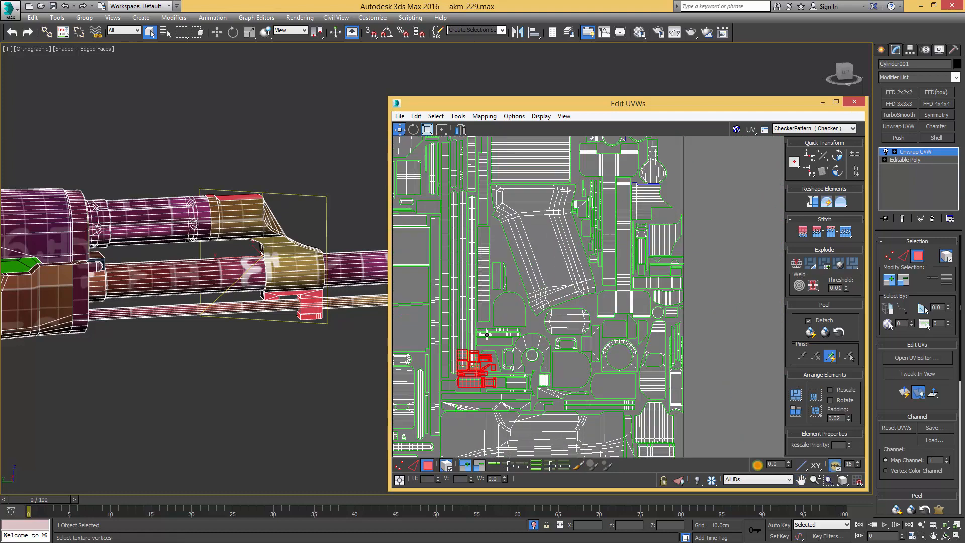
drag(466, 392, 654, 246)
middle_drag(655, 246, 557, 337)
- Fit the large rectangular shell with bevelled ends into the gap between the two striped side shells
drag(556, 339, 577, 281)
click(702, 256)
scroll(580, 283, up, 2)
scroll(580, 284, up, 1)
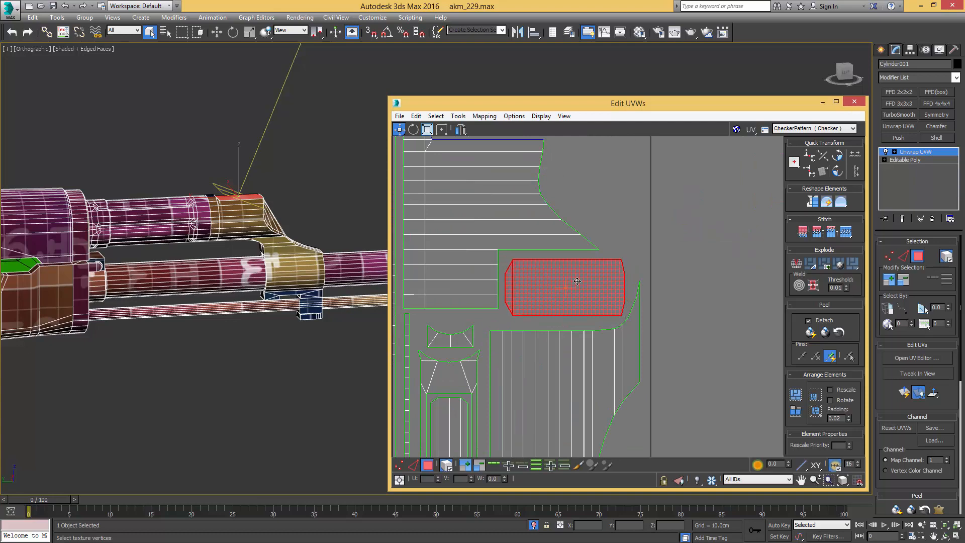
scroll(590, 282, down, 3)
- Rotate three small rectangular shells 90 degrees and place them beside the curved edge of the upper striped side shell
middle_drag(727, 265, 652, 289)
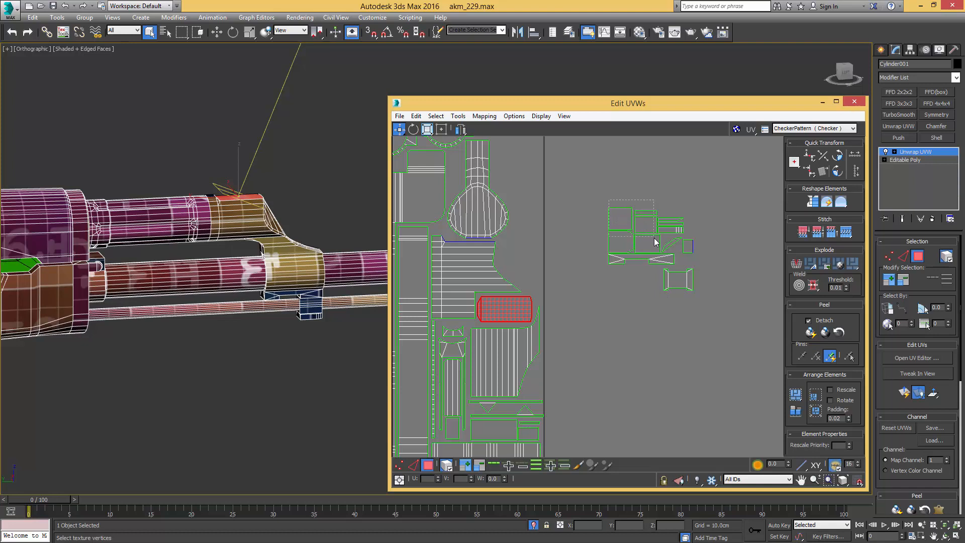
drag(655, 242, 549, 224)
scroll(527, 256, up, 2)
click(836, 172)
drag(537, 266, 537, 266)
drag(546, 260, 501, 250)
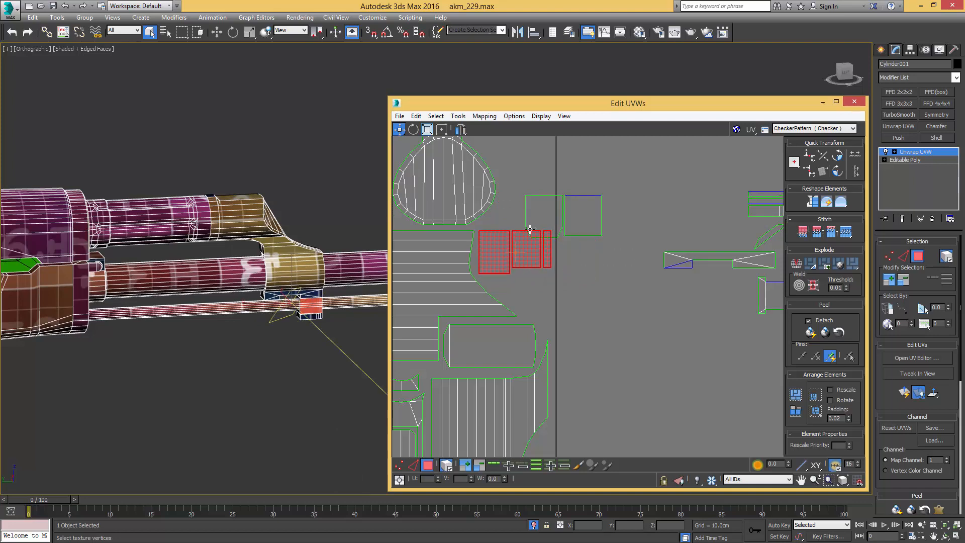
- Place the bevelled-corner shell below the three rectangles and the remaining square shell above them, beside the pear-shaped shell
drag(546, 206, 540, 295)
scroll(531, 283, up, 4)
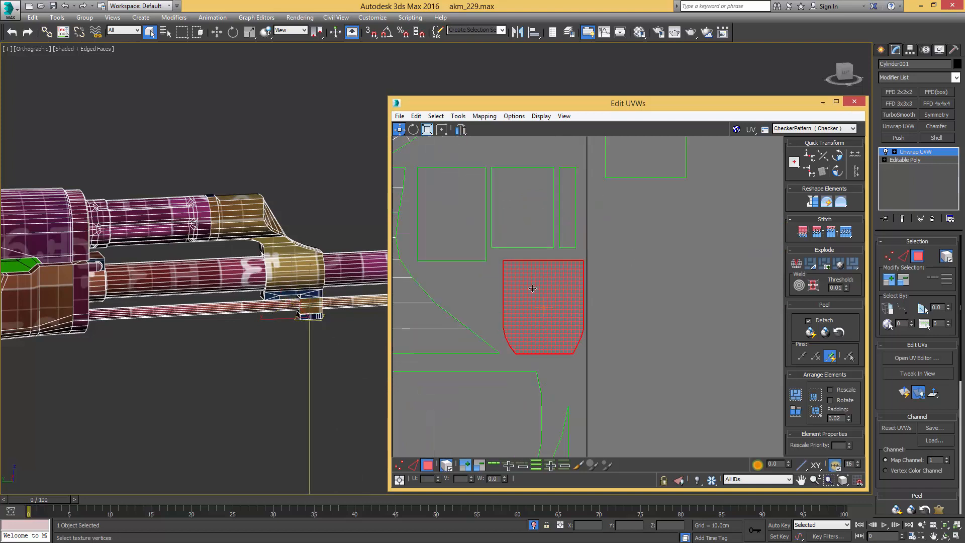
scroll(540, 274, down, 3)
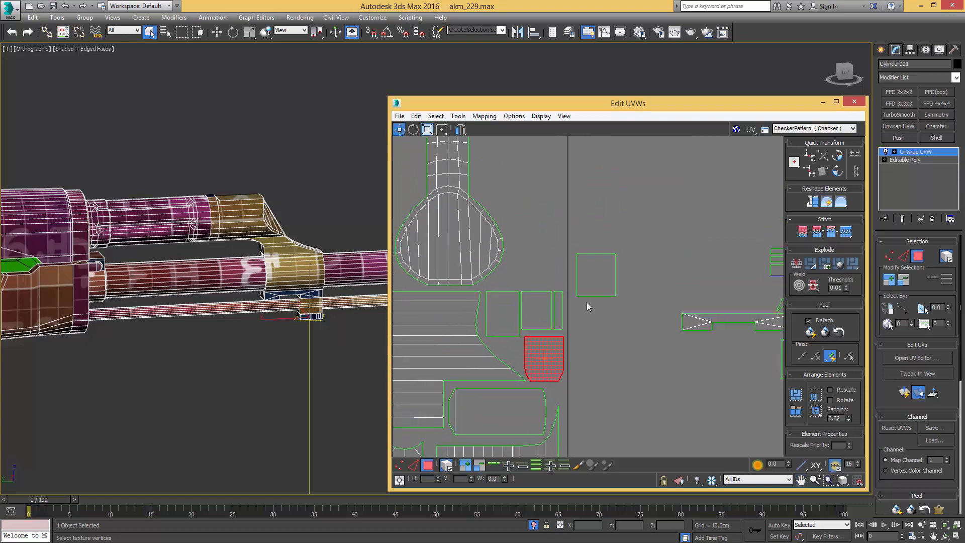
drag(552, 357, 543, 269)
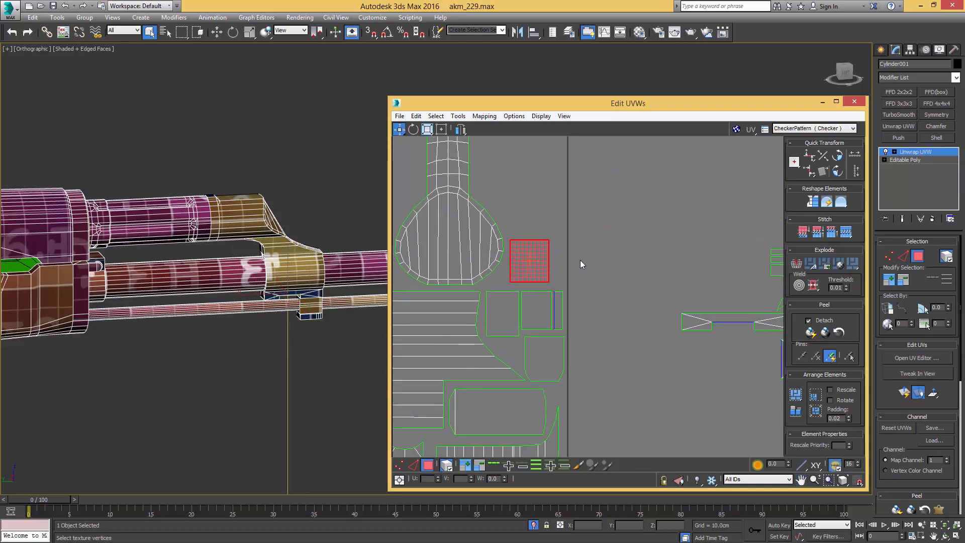
scroll(580, 260, down, 4)
- Straighten the slanted trapezoid shell to horizontal by aligning it to its long edge with the UV tools script
scroll(631, 283, up, 6)
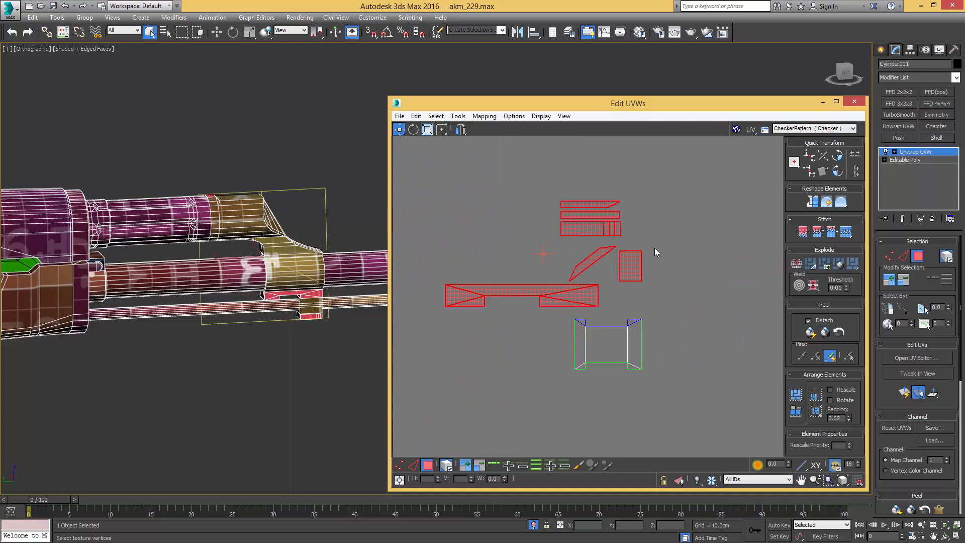
click(590, 257)
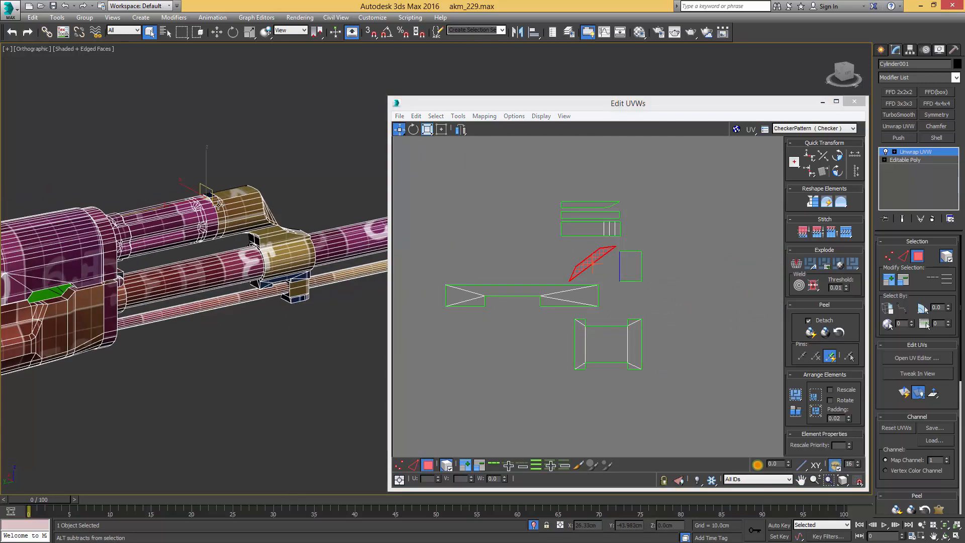
key(z)
key(F3)
middle_drag(552, 261, 508, 250)
click(508, 246)
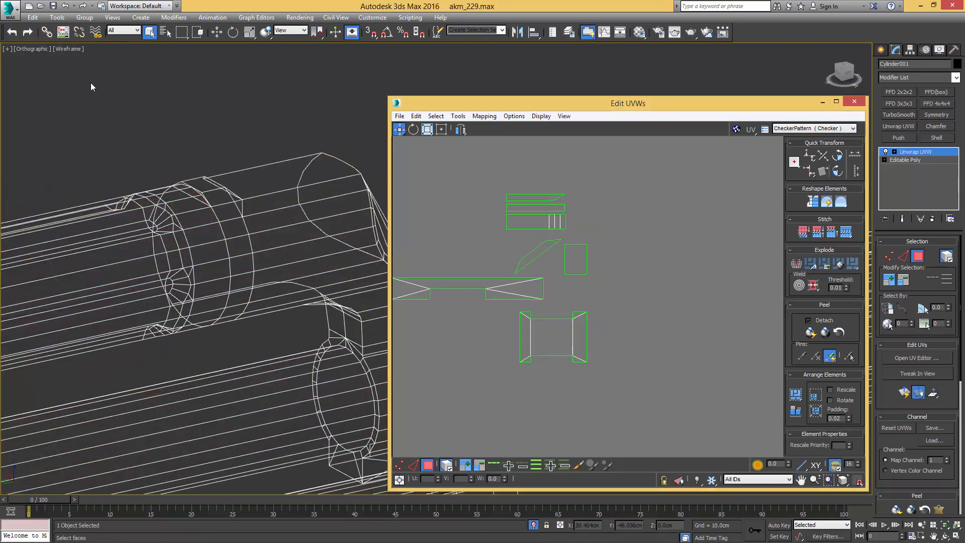
click(69, 33)
key(2)
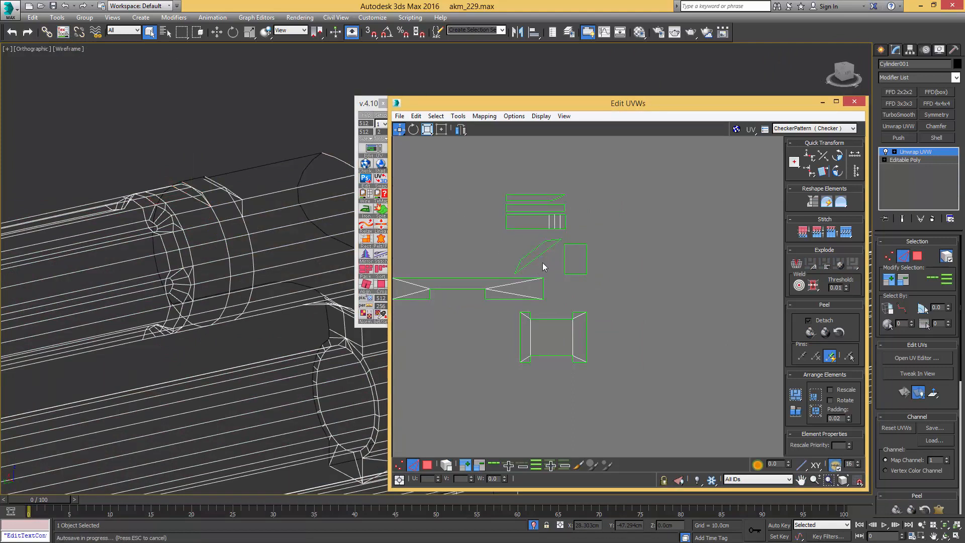
click(365, 284)
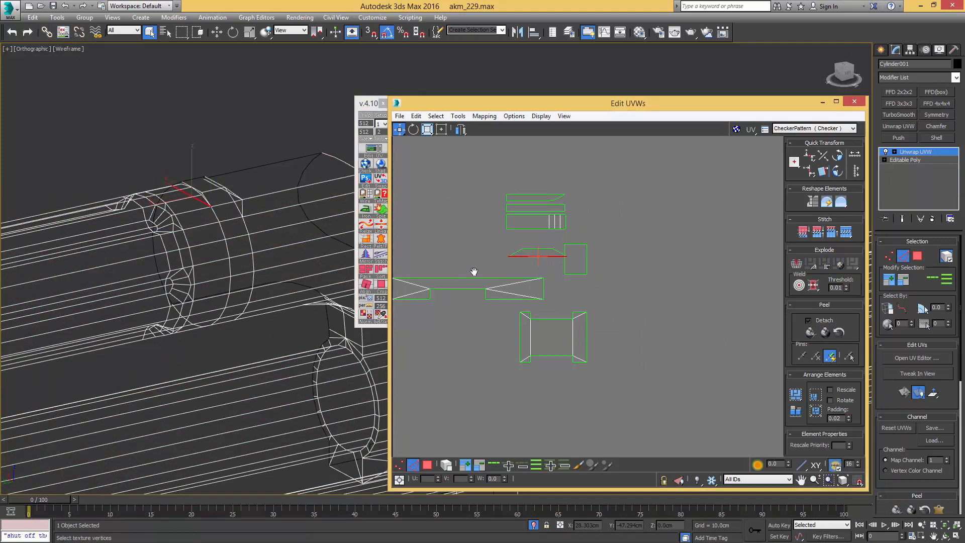
scroll(553, 282, down, 3)
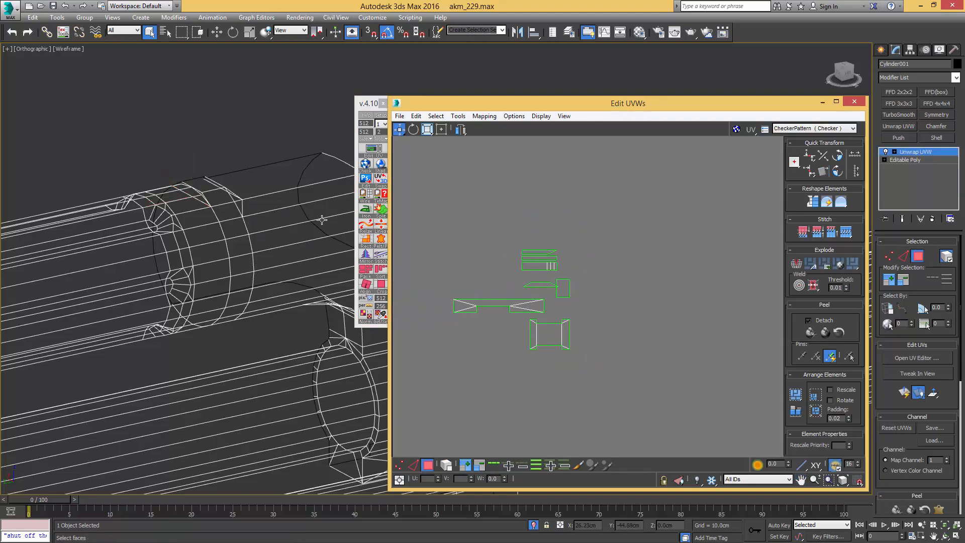
mouse_move(456, 249)
middle_down()
mouse_move(653, 261)
mouse_move(714, 233)
middle_up()
key(F3)
- Examine the packed tile for free gaps that could hold the last shells, including the arch-shaped shell's opening
scroll(533, 258, down, 2)
scroll(714, 234, down, 2)
middle_drag(639, 323, 644, 259)
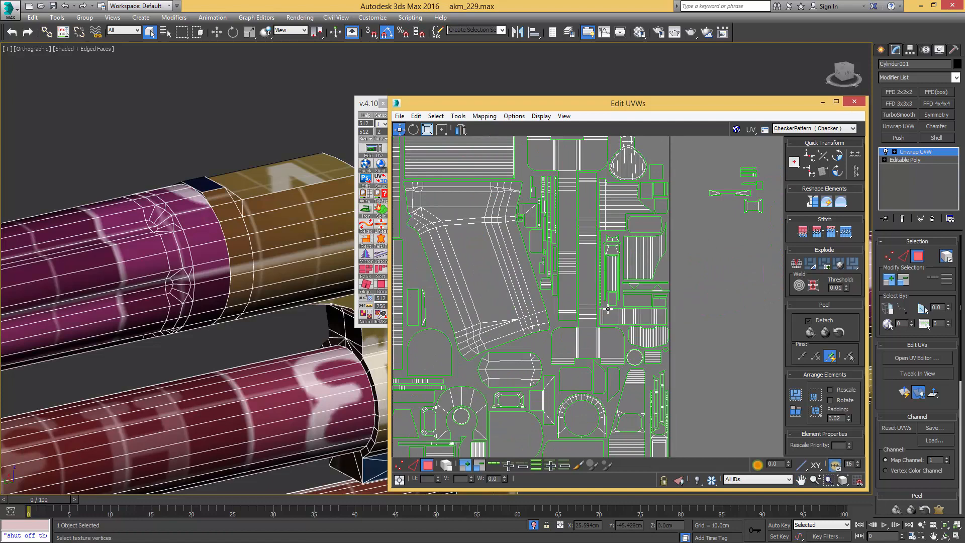
scroll(608, 308, down, 2)
mouse_move(608, 308)
middle_down()
mouse_move(603, 340)
mouse_move(614, 291)
middle_up()
key(3)
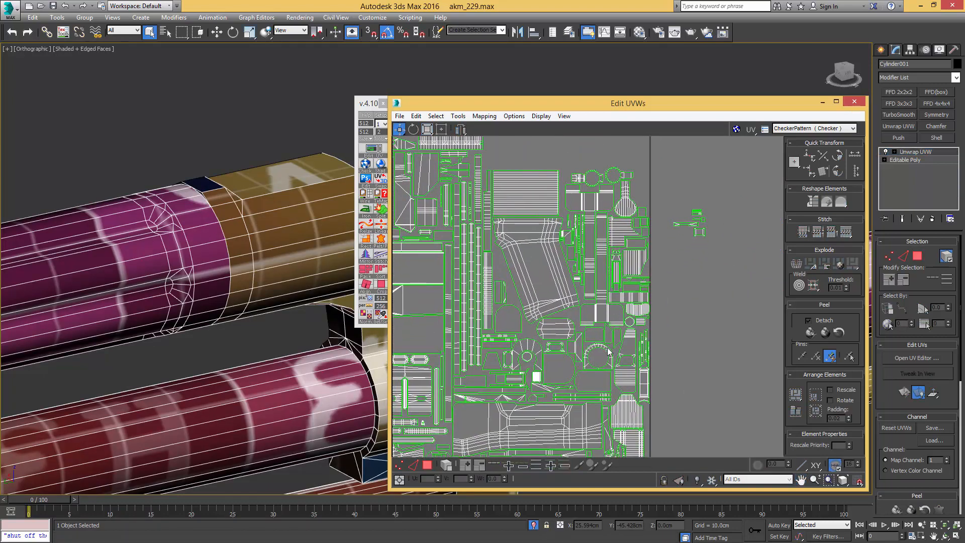
key(3)
click(610, 357)
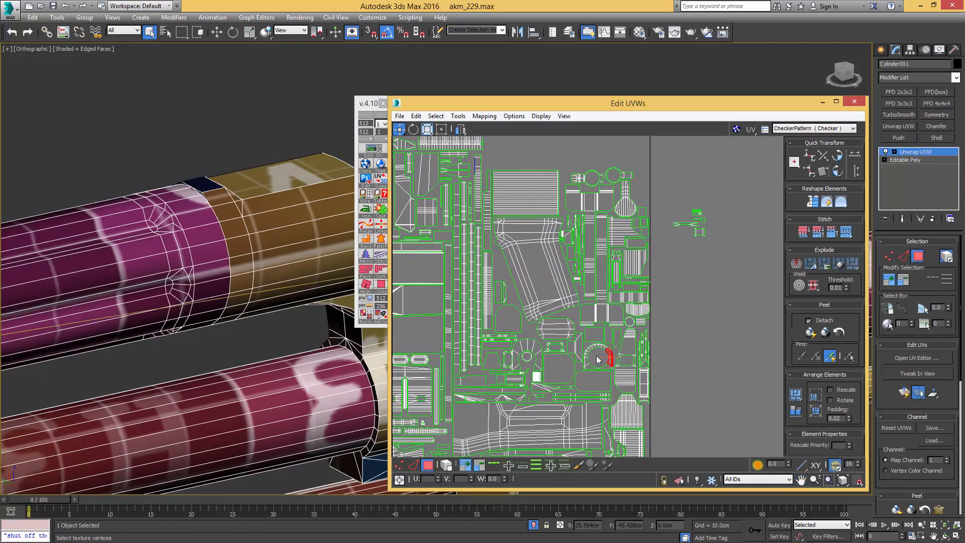
double_click(603, 362)
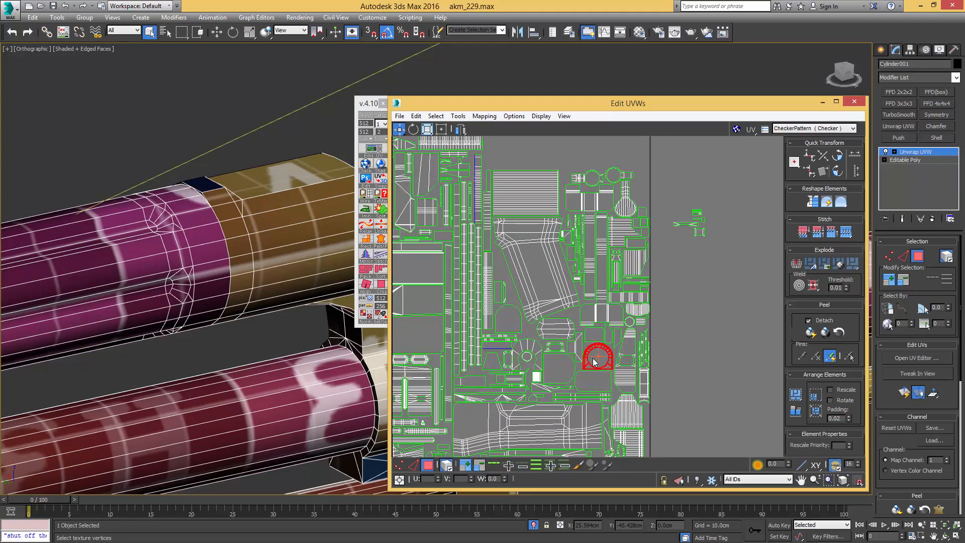
middle_drag(686, 234, 635, 258)
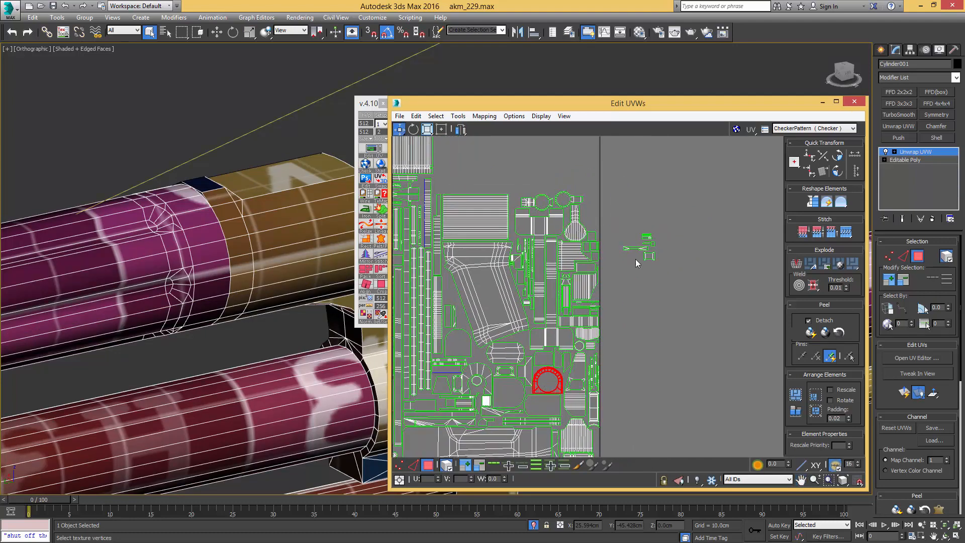
- Move all remaining small gas block shells into the tile, just above the two ring-shaped shells
drag(618, 267, 539, 178)
scroll(659, 351, up, 2)
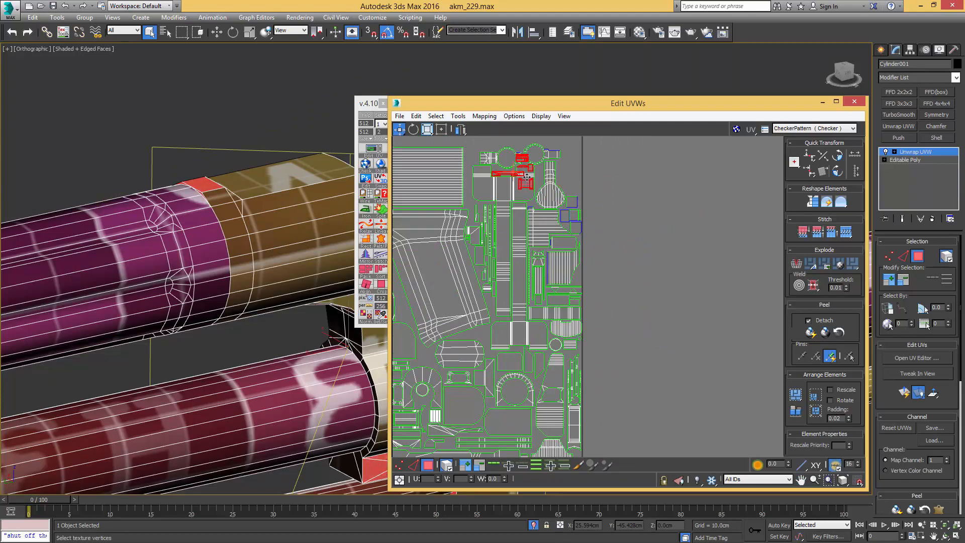
middle_drag(563, 252, 568, 265)
scroll(596, 317, up, 3)
- Try the bracket-shaped shell inside the left ring-shaped shell, and move it back above the rings
drag(635, 368, 588, 382)
scroll(607, 281, up, 3)
click(624, 302)
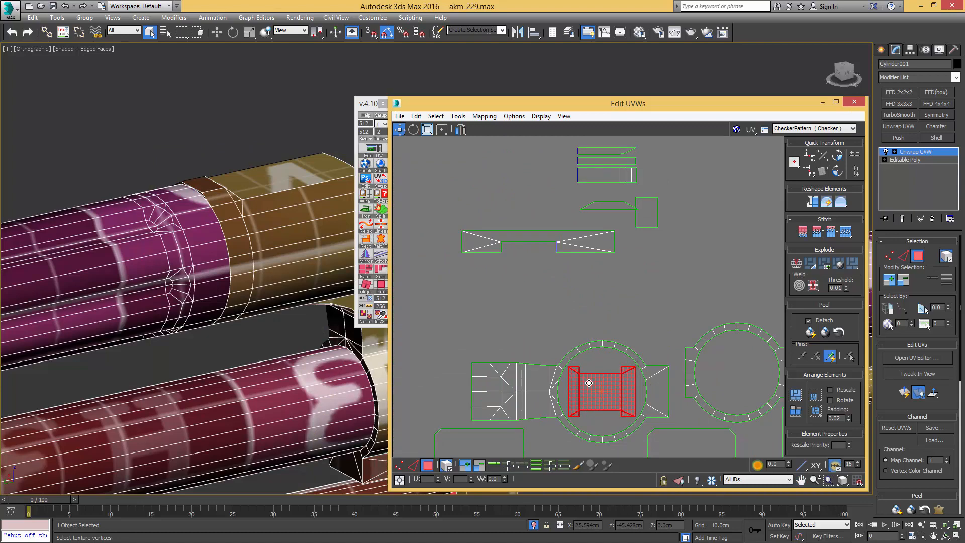
scroll(588, 382, up, 1)
middle_drag(628, 368, 499, 333)
drag(510, 357, 619, 234)
scroll(683, 331, up, 1)
scroll(682, 330, down, 2)
middle_drag(544, 174, 593, 236)
- Line up the trapezoid with the three thin strip shells and place all four inside the left ring-shaped shell
drag(581, 231, 578, 224)
click(637, 290)
drag(547, 159, 581, 232)
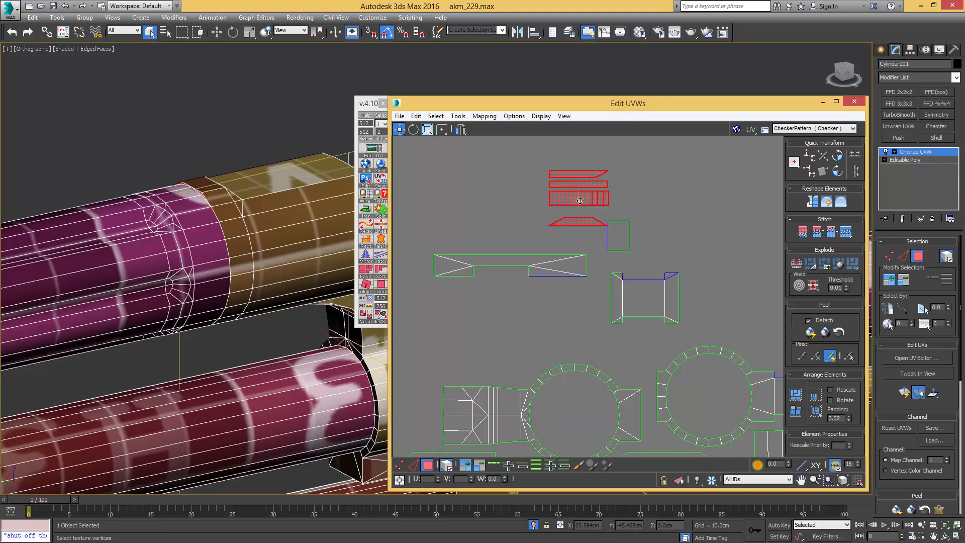
drag(572, 196, 580, 407)
middle_drag(580, 406, 617, 324)
scroll(617, 324, up, 2)
drag(616, 324, 606, 342)
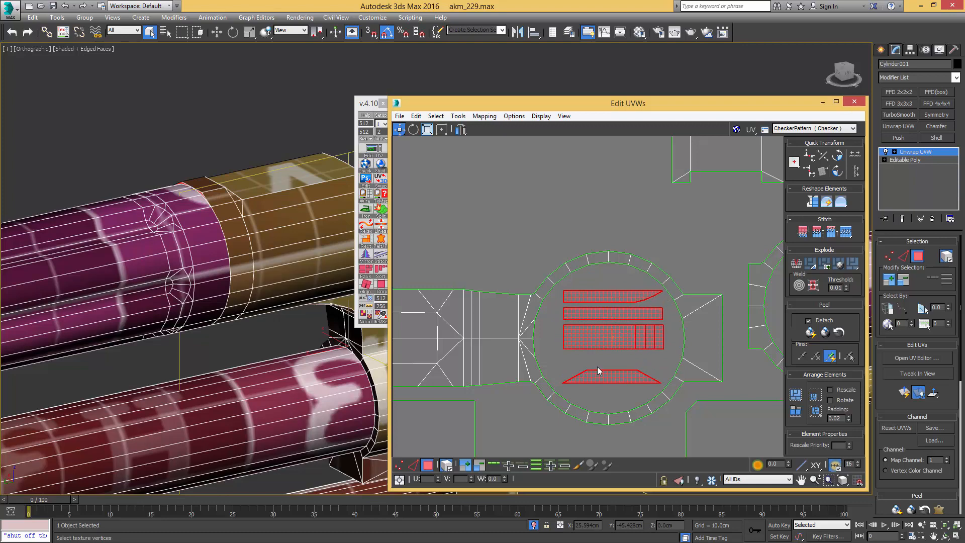
- Tighten the spacing of the strips inside the ring and mirror the trapezoid shell vertically to follow the ring's curve
click(602, 369)
drag(611, 300, 611, 320)
scroll(609, 320, down, 4)
scroll(592, 349, up, 3)
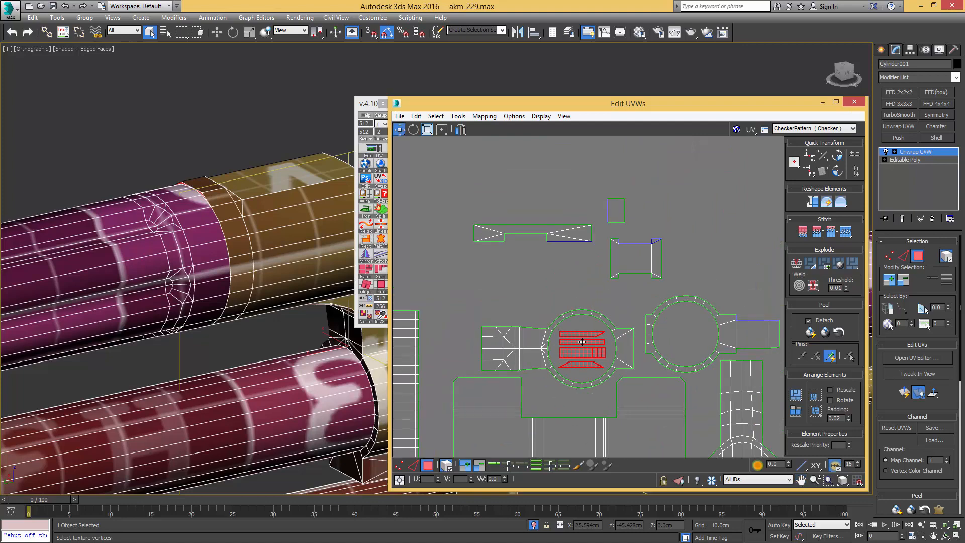
click(582, 377)
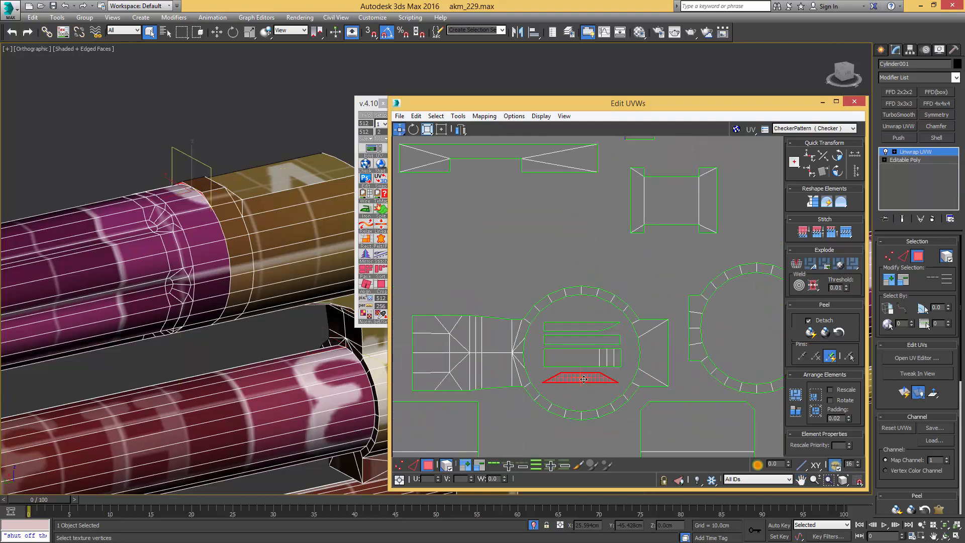
right_click(581, 377)
click(615, 441)
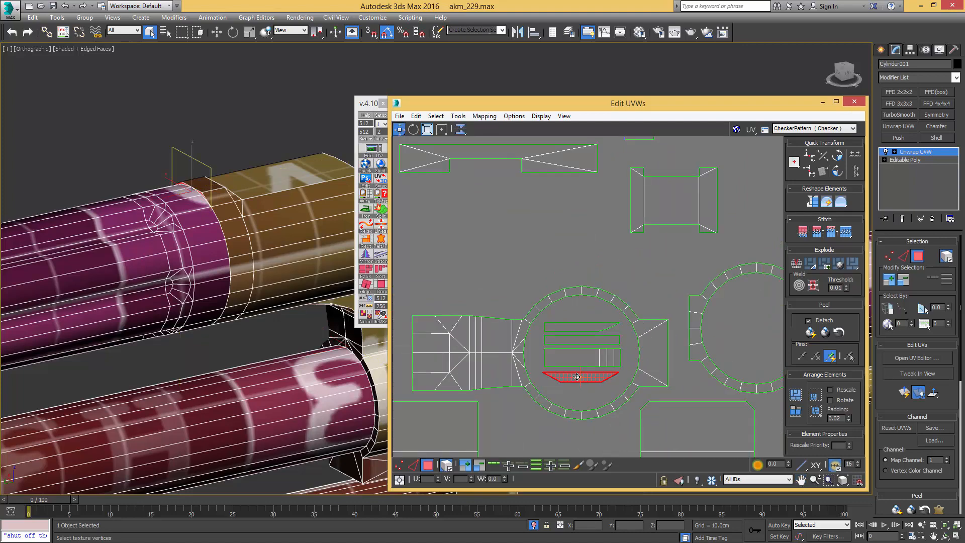
scroll(558, 204, down, 4)
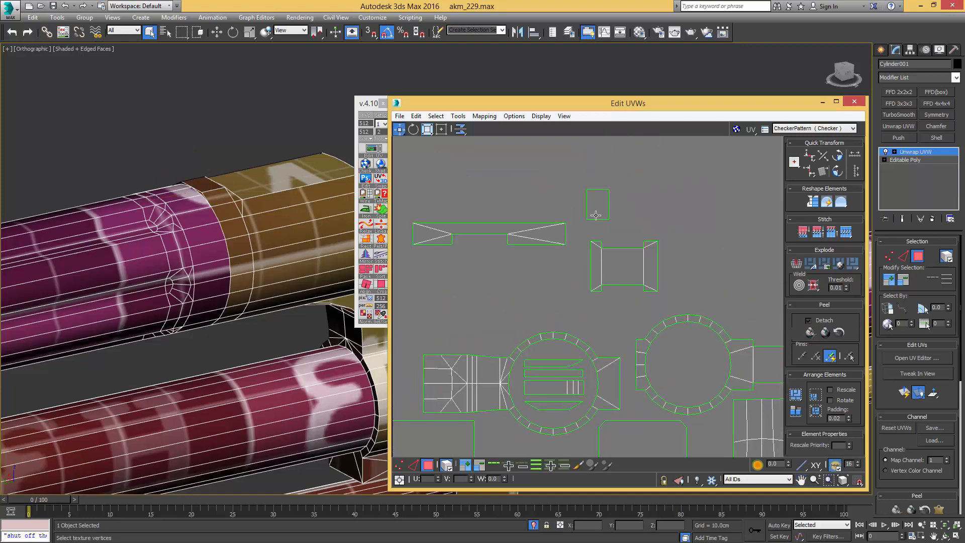
- Move the bracket-shaped shell into the gap between the bulb-shaped shell and the UV tile's right edge
click(598, 212)
scroll(631, 253, down, 3)
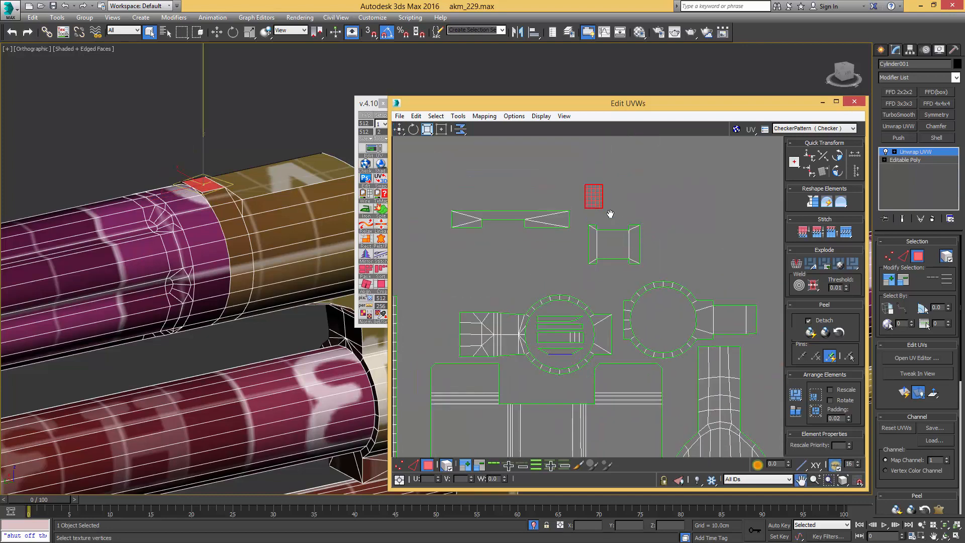
drag(598, 214, 534, 305)
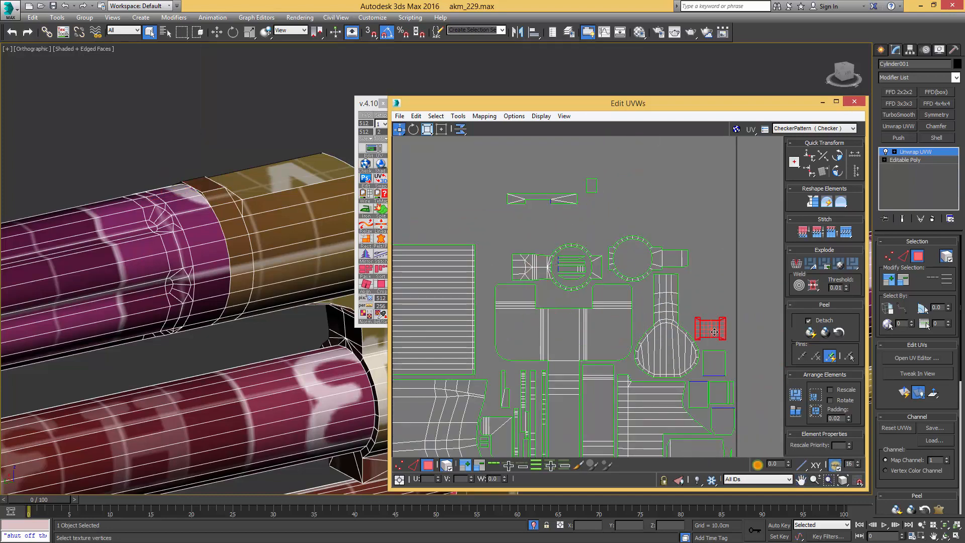
drag(714, 331, 718, 338)
scroll(712, 339, up, 4)
scroll(711, 323, down, 3)
middle_drag(681, 320, 677, 359)
- Move the bow-tie strip and the small rectangular shell down toward the bulb-shaped shell and rotate both 90 degrees
drag(475, 203, 548, 175)
drag(551, 228, 675, 319)
scroll(704, 256, down, 5)
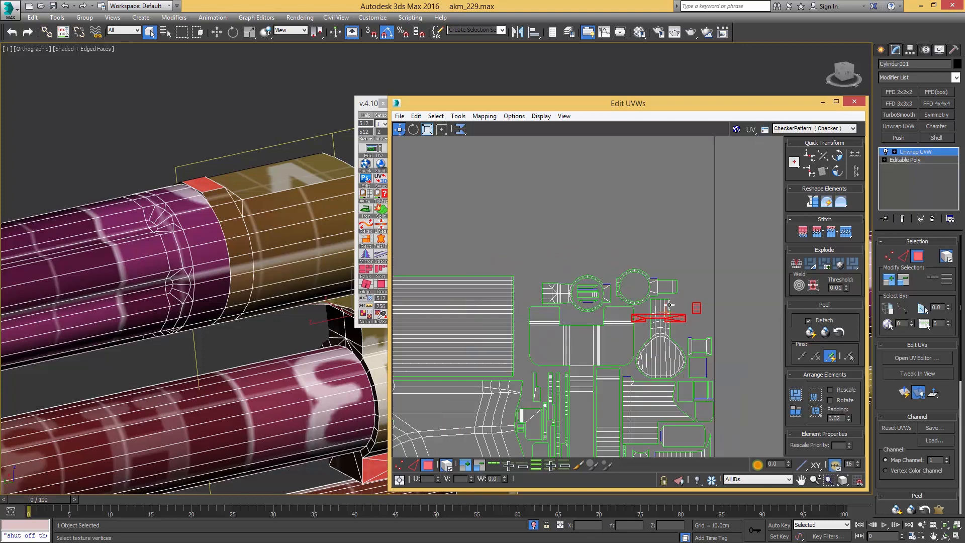
double_click(836, 171)
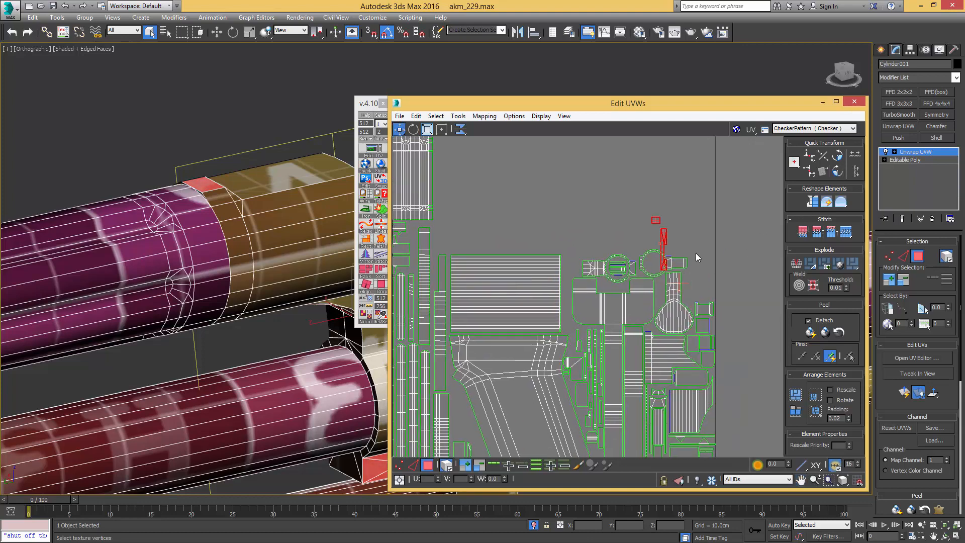
- Fit the rotated bow-tie strip and the small rectangular shell into the narrow gap beside the horizontally striped rectangular shell
drag(663, 237, 573, 296)
scroll(563, 300, up, 3)
click(567, 258)
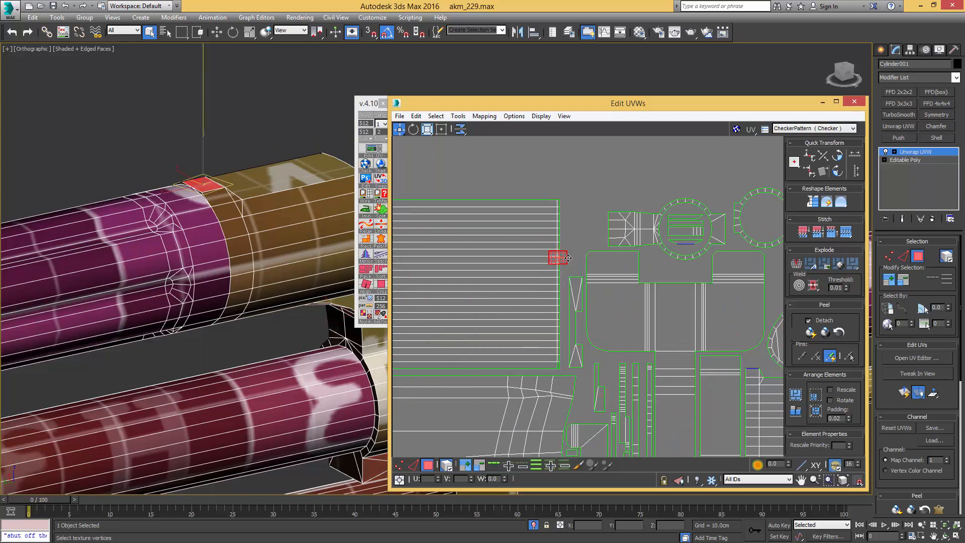
click(587, 232)
scroll(586, 231, down, 5)
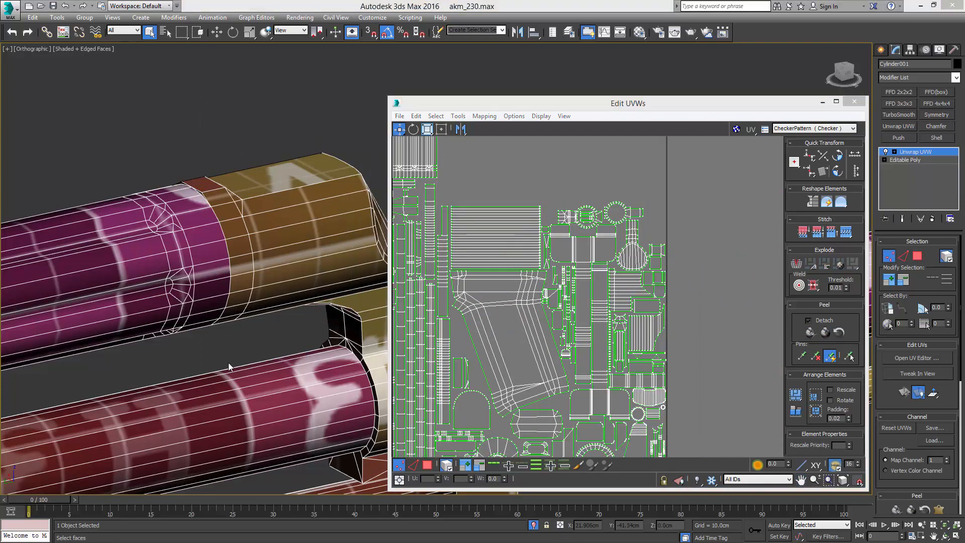
- Select the cleaning rod below the barrel on the model and pack its UV shells together
scroll(248, 293, down, 7)
middle_drag(228, 362, 203, 298)
key(3)
click(209, 332)
middle_drag(266, 330, 202, 331)
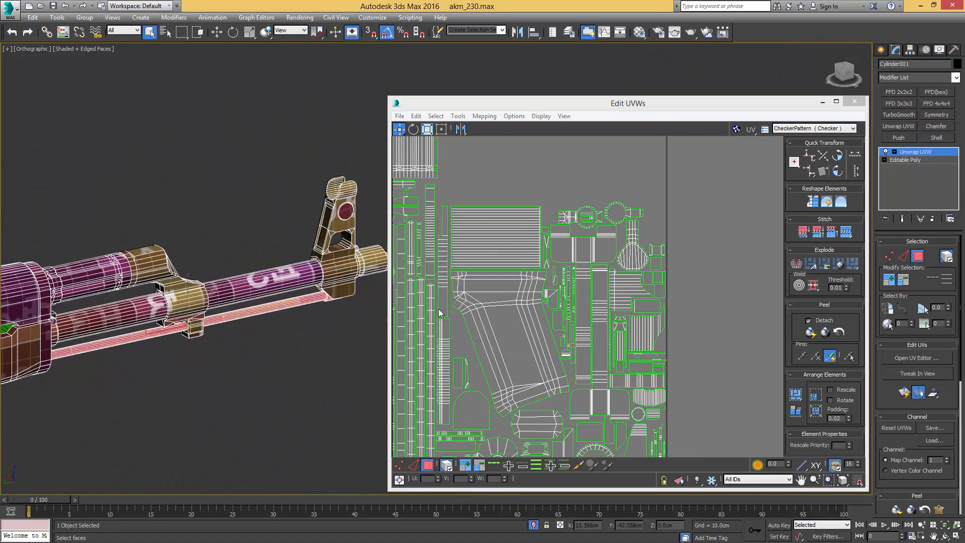
scroll(533, 304, down, 6)
middle_drag(523, 300, 601, 297)
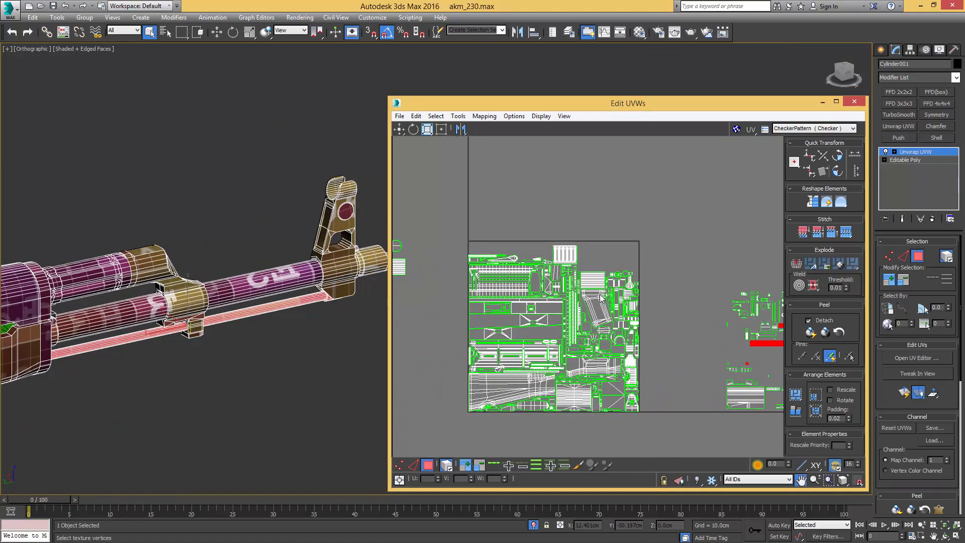
click(816, 395)
- Move the packed cleaning rod shells to the free space in the UV tile's upper-left corner
drag(477, 408, 459, 270)
scroll(475, 249, up, 6)
scroll(460, 265, up, 4)
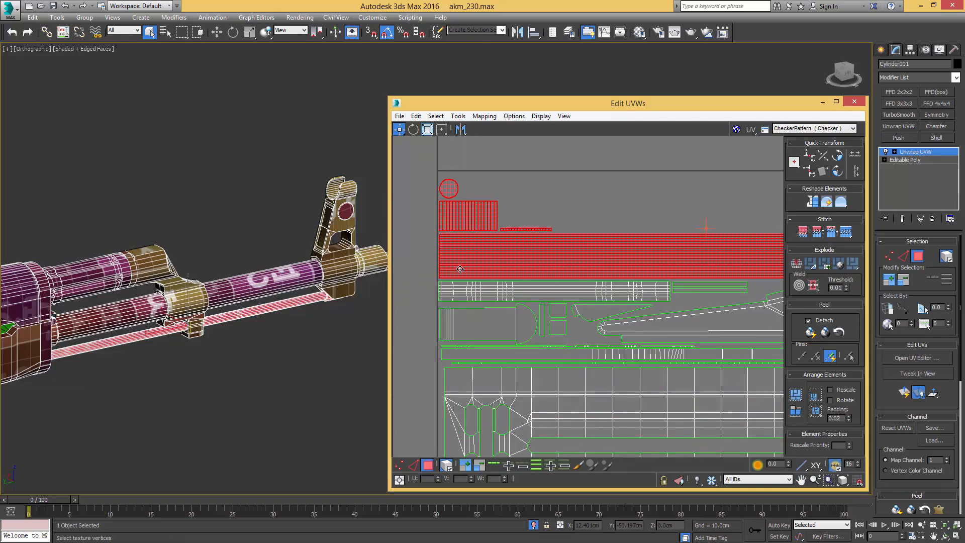
middle_drag(609, 277, 542, 275)
scroll(476, 274, down, 2)
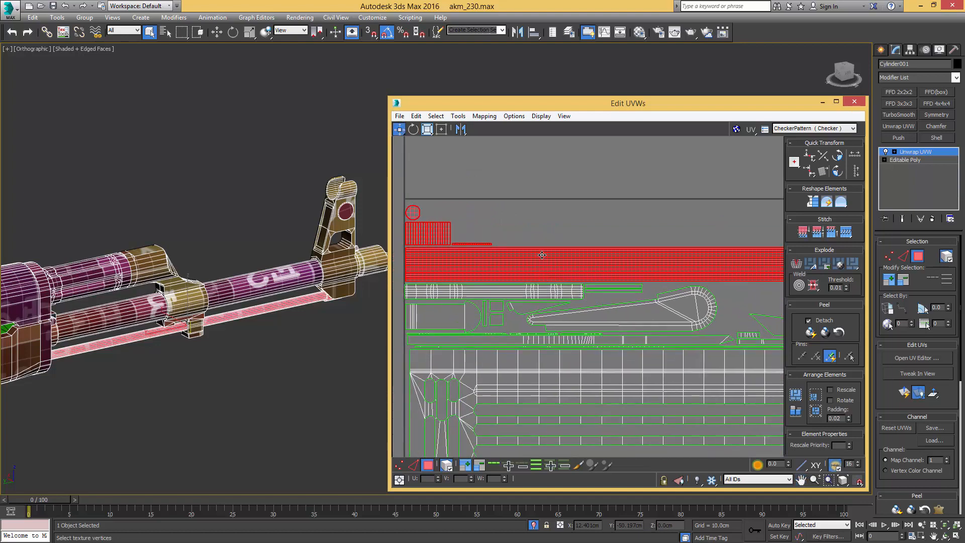
- Leave the long rod shell in place and move the rod end's circle, rectangle and thin strip into the gap beside the teardrop-shaped shell
alt+click(481, 248)
drag(431, 228, 474, 233)
key(F3)
middle_drag(344, 285, 281, 253)
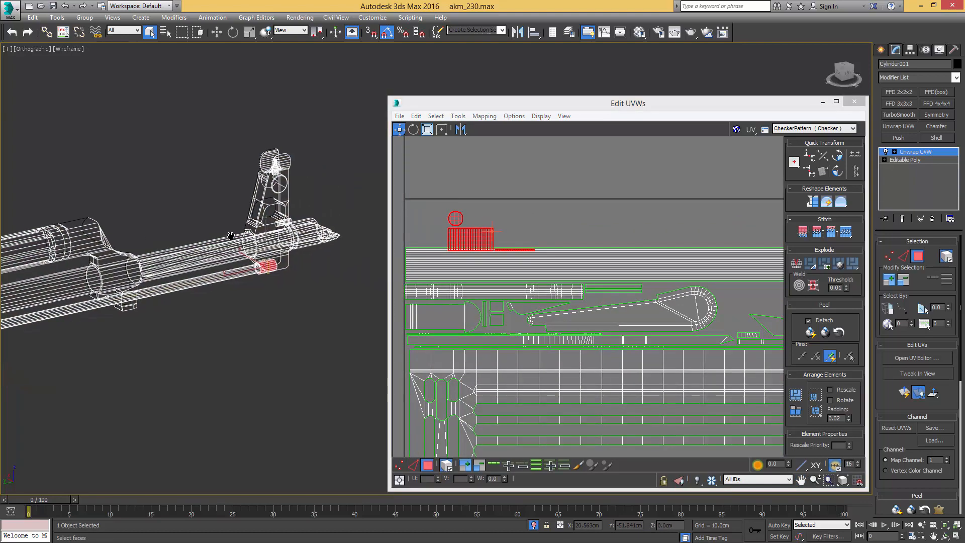
scroll(282, 253, up, 5)
middle_drag(509, 252, 458, 236)
scroll(458, 236, down, 2)
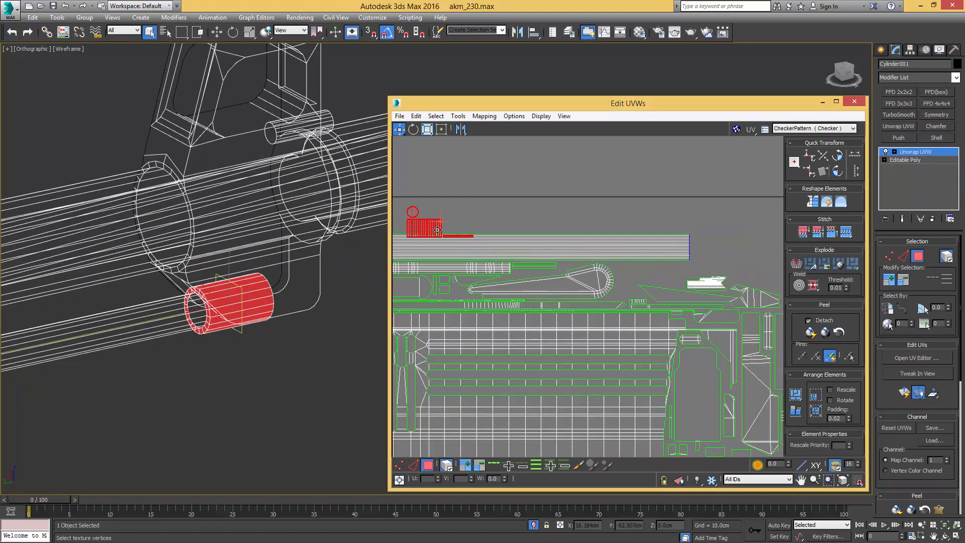
drag(425, 227, 606, 276)
scroll(642, 269, up, 5)
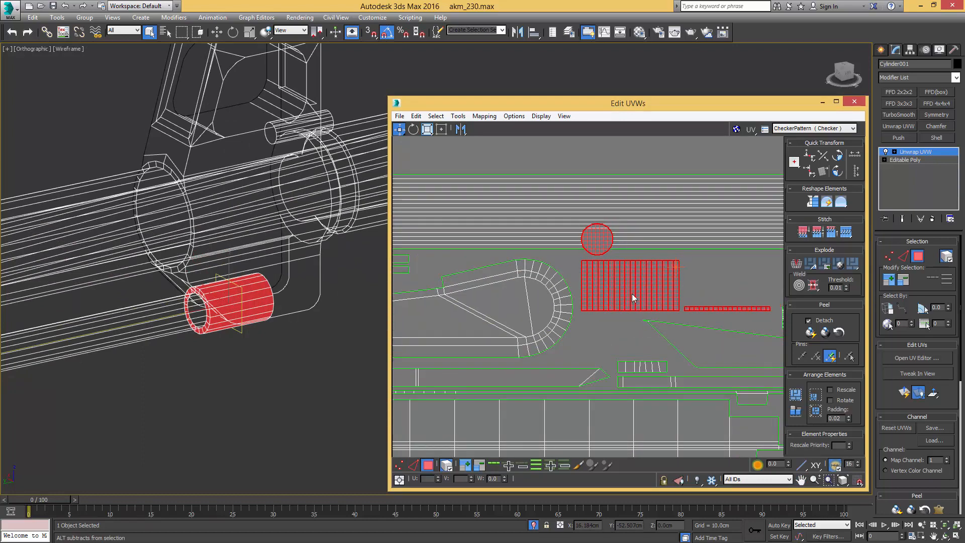
- Place the circle shell beside the small striped rectangle and the thin strip in the gap beneath it
click(598, 243)
drag(598, 243, 701, 276)
middle_drag(702, 277, 607, 260)
alt+click(607, 260)
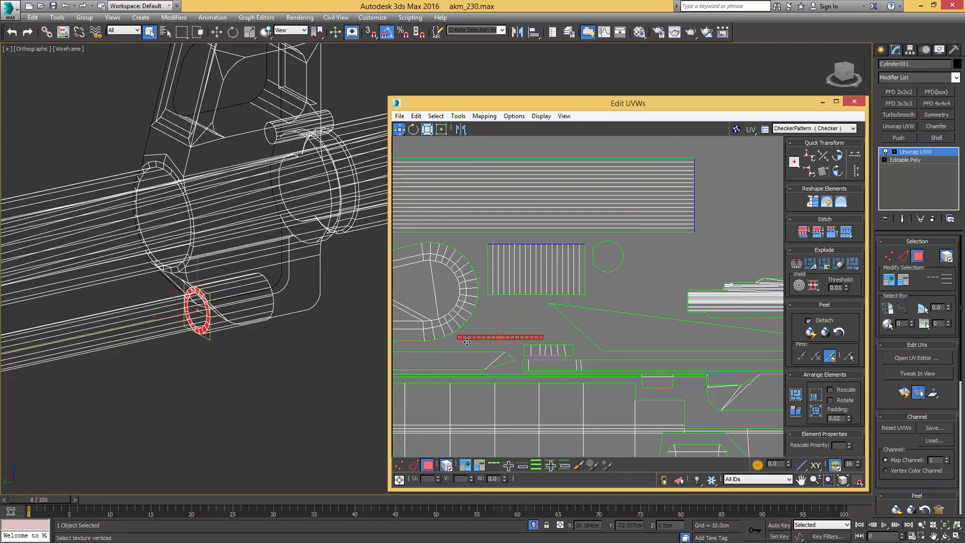
click(664, 272)
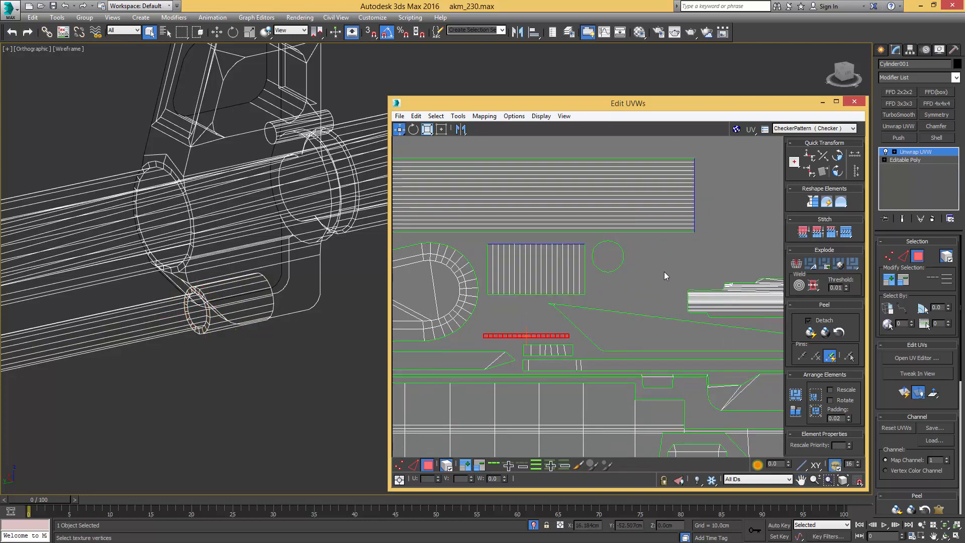
- Save the scene as akm_231.max
scroll(664, 271, down, 5)
middle_drag(664, 271, 503, 275)
scroll(568, 274, down, 1)
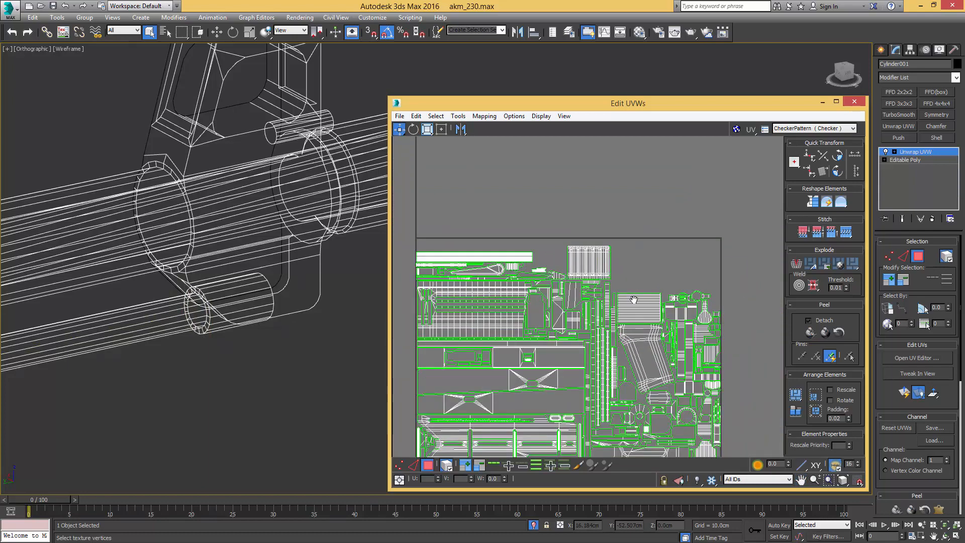
middle_drag(631, 297, 630, 219)
key(ctrl+s)
scroll(697, 160, down, 3)
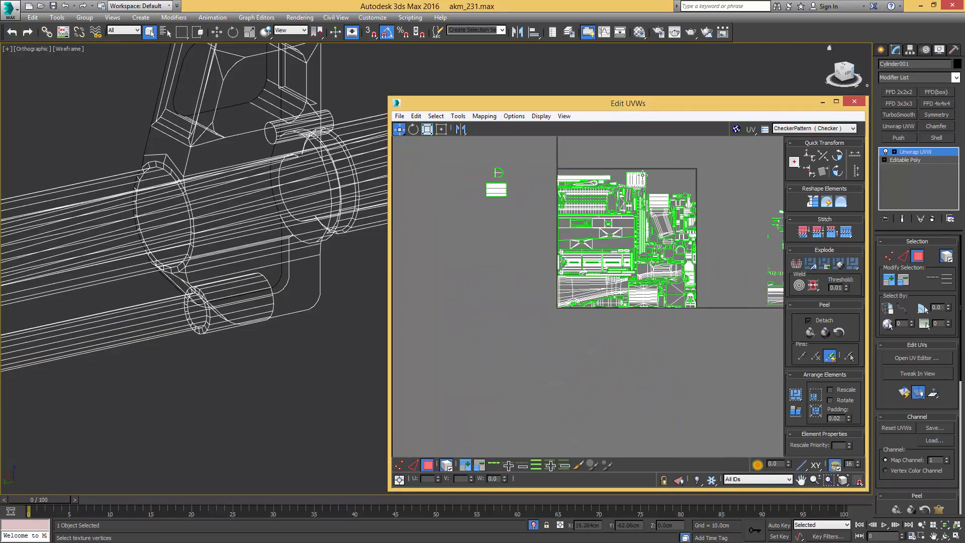
- Select the bolt carrier on the shaded model and pack its UV shells together
scroll(296, 186, down, 6)
mouse_move(42, 235)
middle_down()
mouse_move(234, 223)
mouse_move(256, 234)
middle_up()
key(3)
key(F3)
key(3)
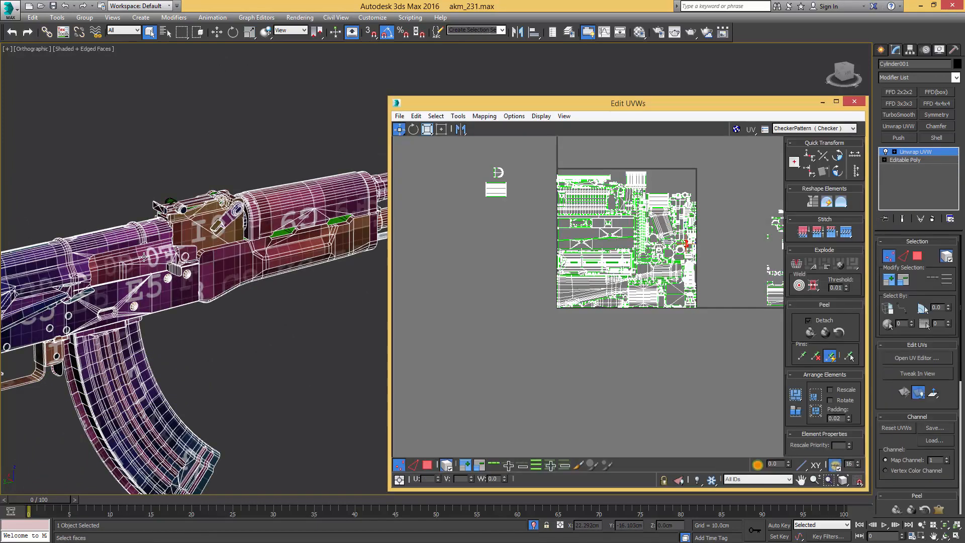
click(144, 257)
middle_drag(540, 303, 432, 321)
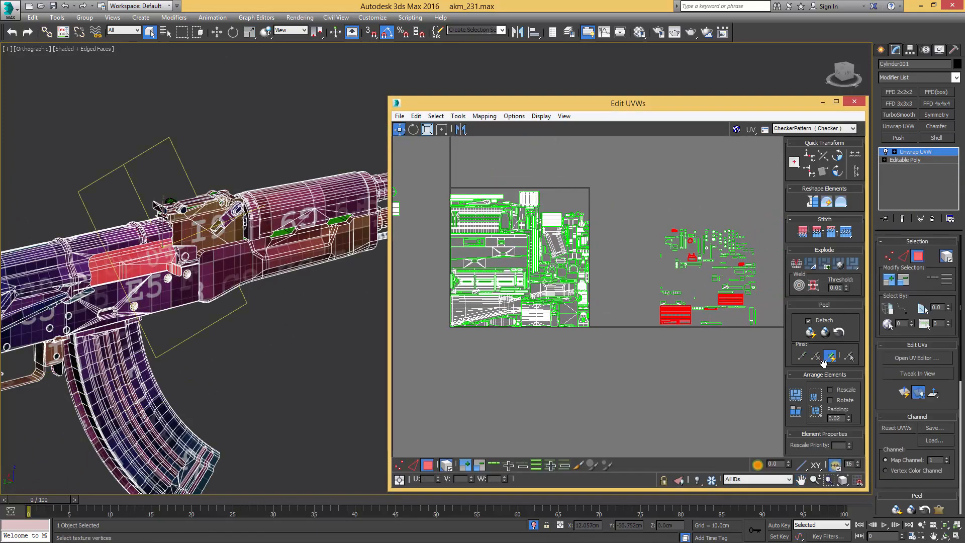
click(816, 397)
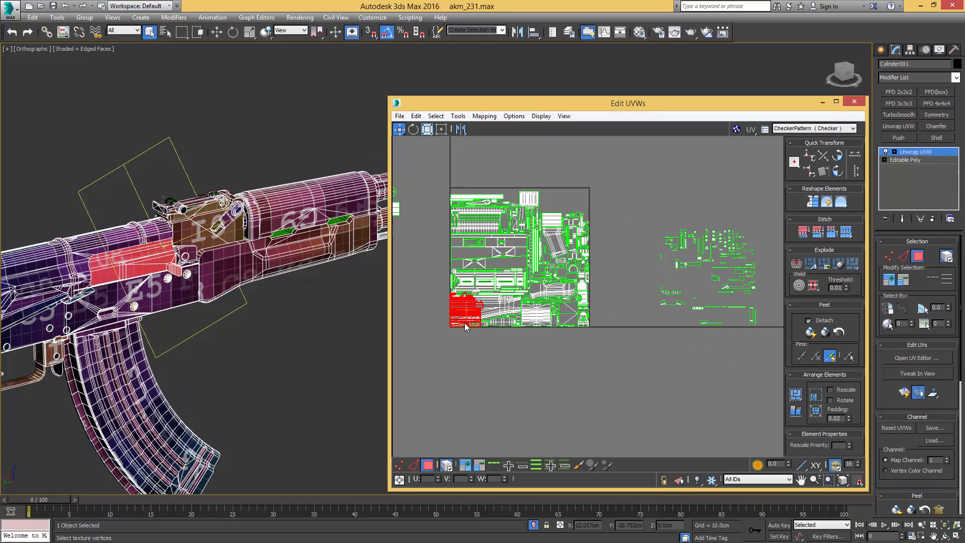
- Move the packed bolt carrier shells into the tile's free area above the horizontally striped rectangular shell
drag(465, 327, 610, 198)
scroll(609, 198, up, 3)
middle_drag(613, 219, 620, 267)
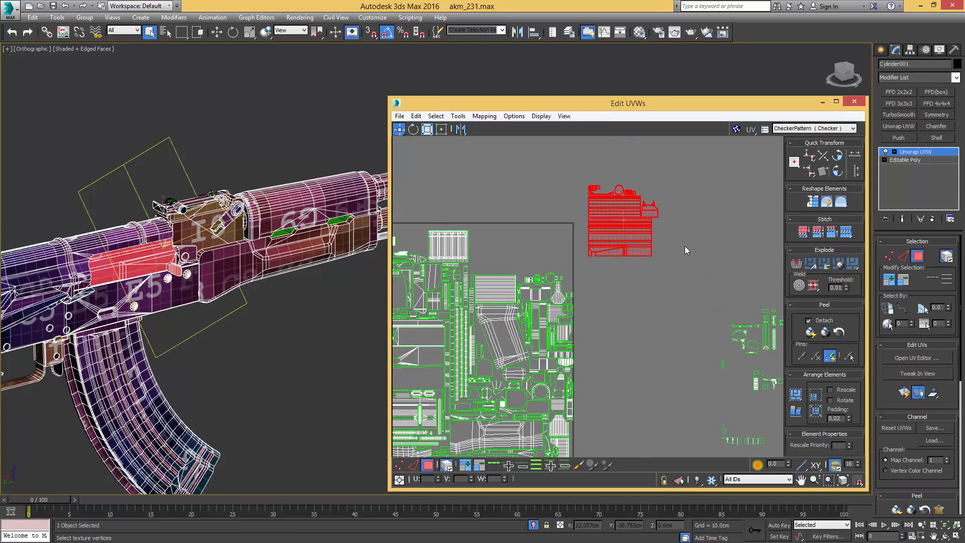
drag(655, 245, 543, 260)
scroll(498, 263, up, 4)
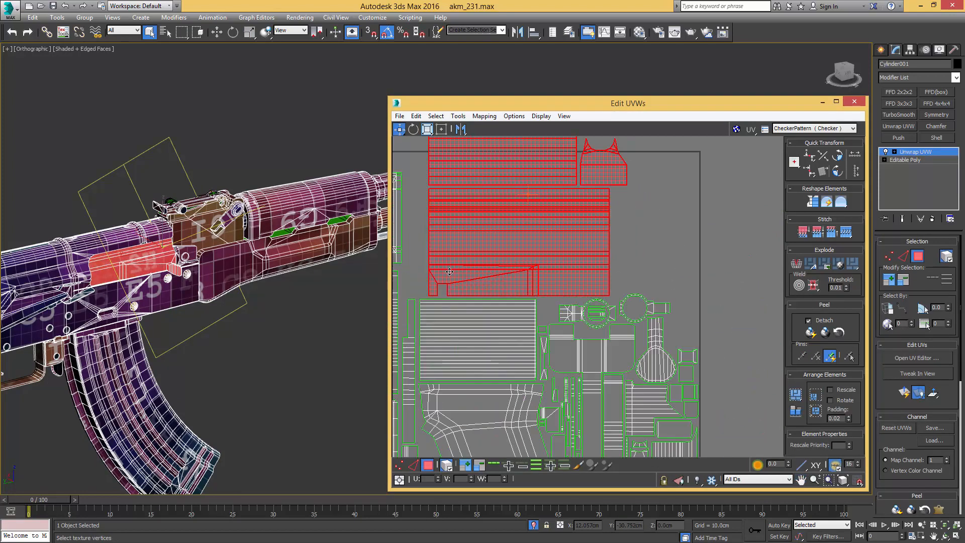
- Align the packed bolt carrier shells closely against the vertically striped shell and just above the horizontally striped one
middle_drag(436, 260, 525, 262)
drag(560, 262, 536, 263)
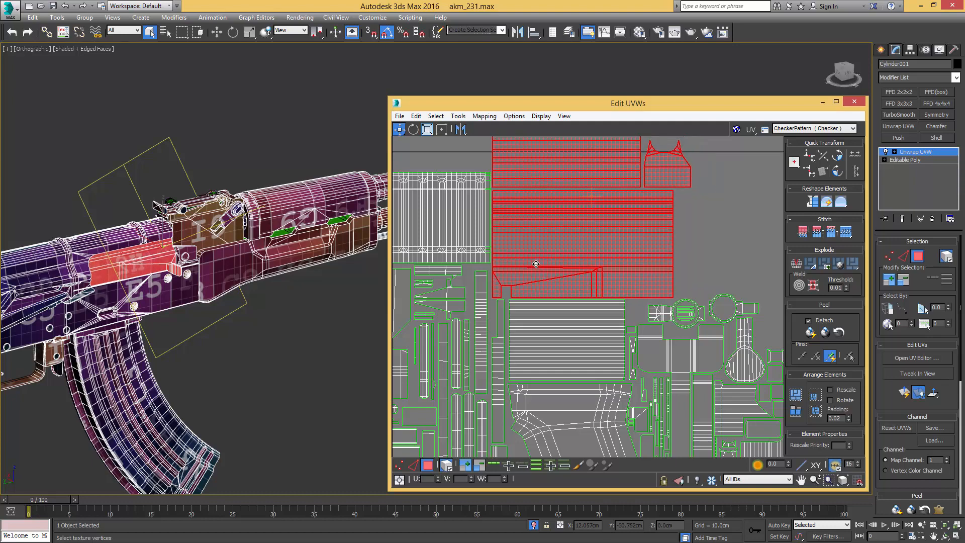
scroll(519, 273, up, 1)
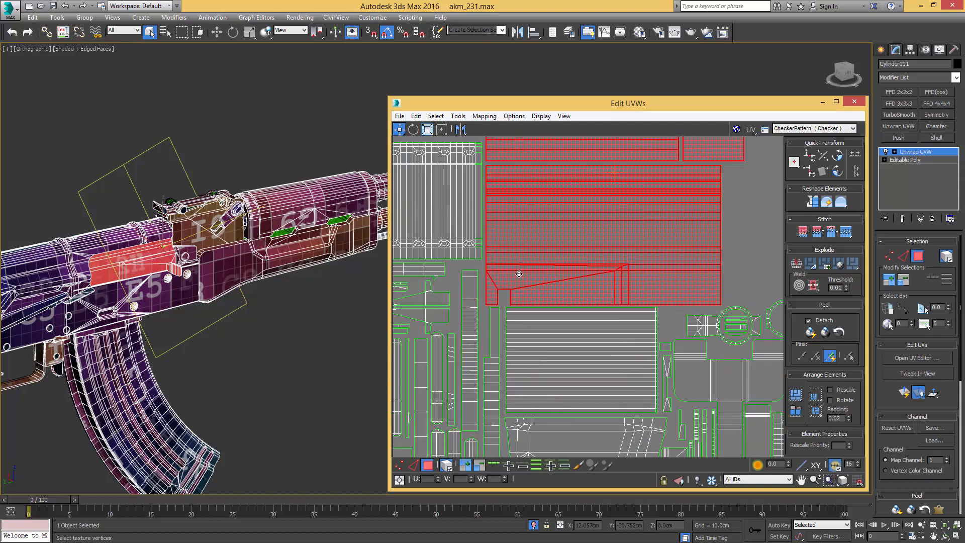
drag(520, 274, 518, 272)
scroll(574, 234, down, 1)
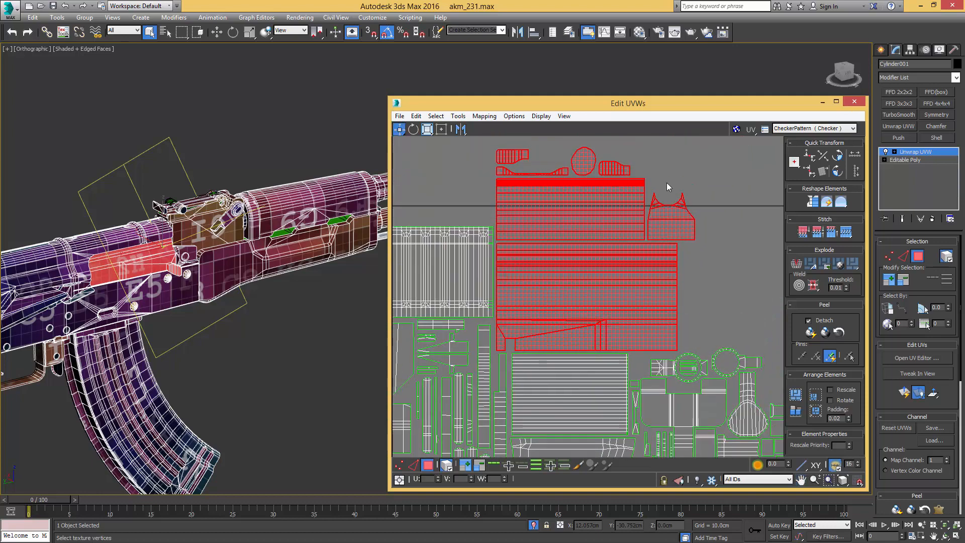
- Examine where the upper rectangular bolt carrier shell lies on the model, using wireframe and shaded views
click(625, 188)
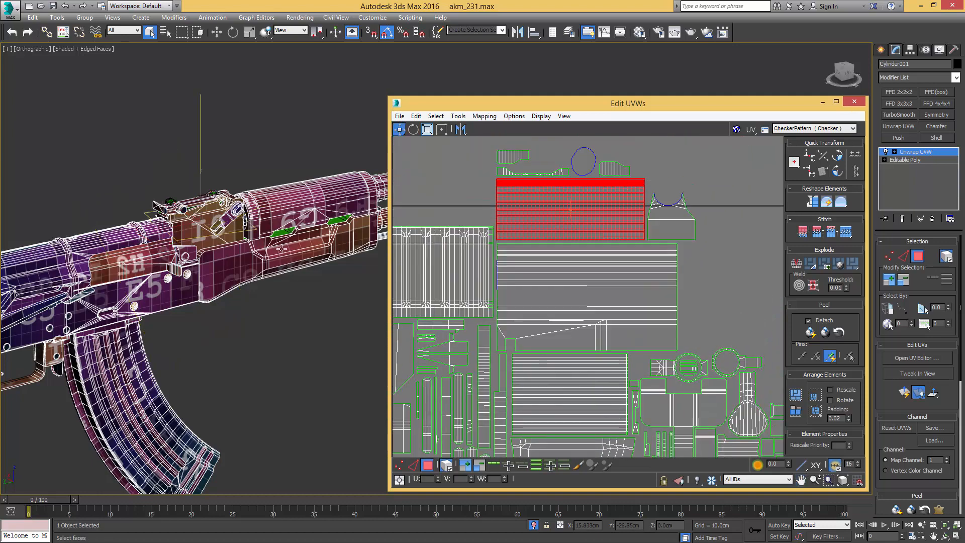
scroll(189, 232, up, 4)
key(F3)
alt+middle_drag(189, 246, 227, 206)
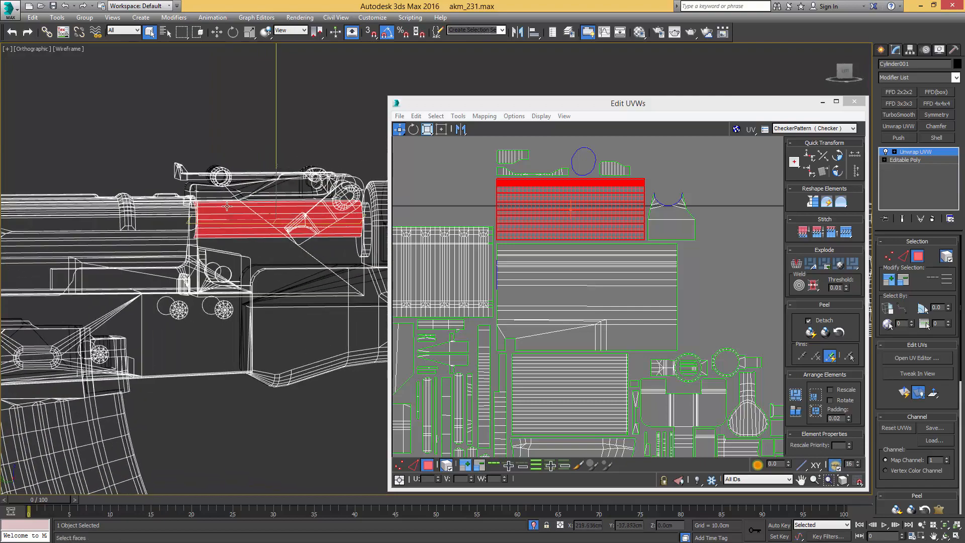
scroll(246, 215, up, 8)
key(F3)
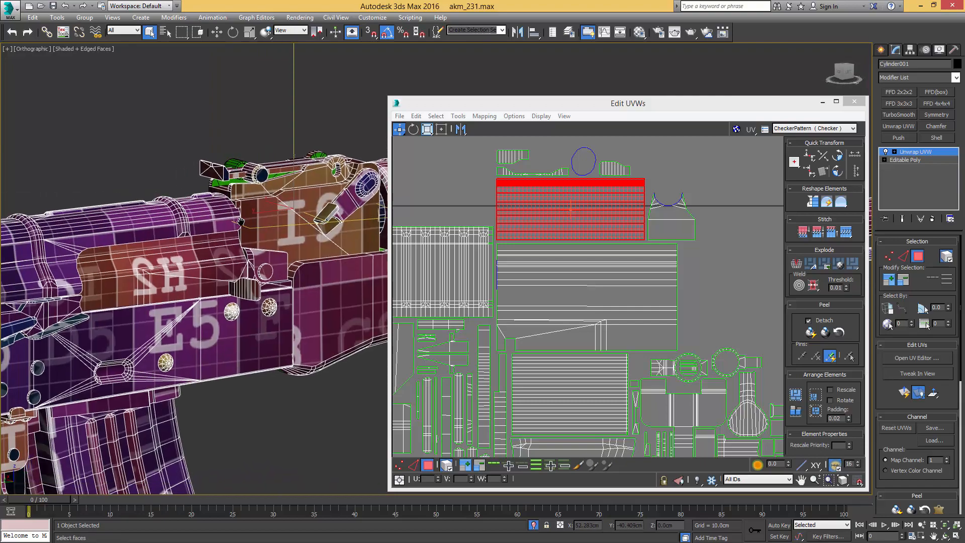
key(F3)
key(F3)
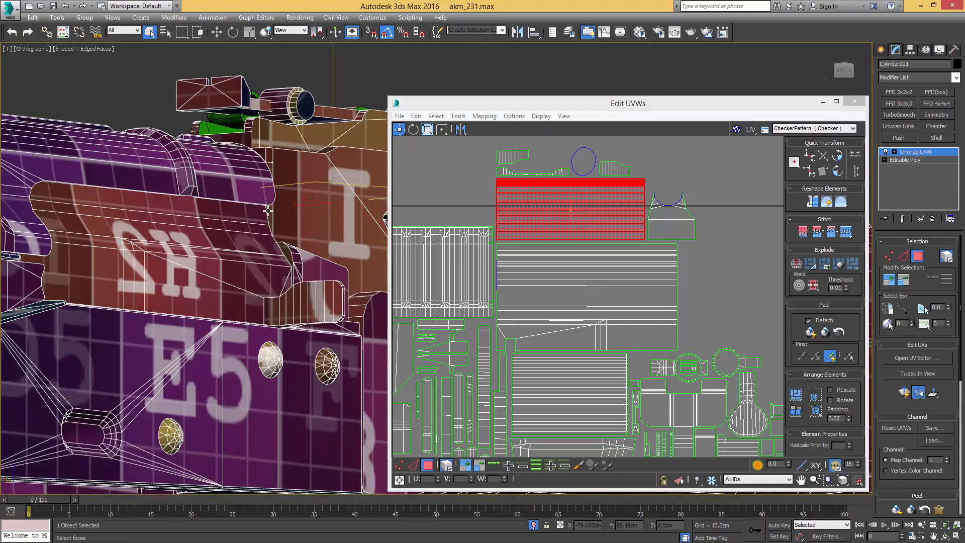
scroll(298, 211, down, 2)
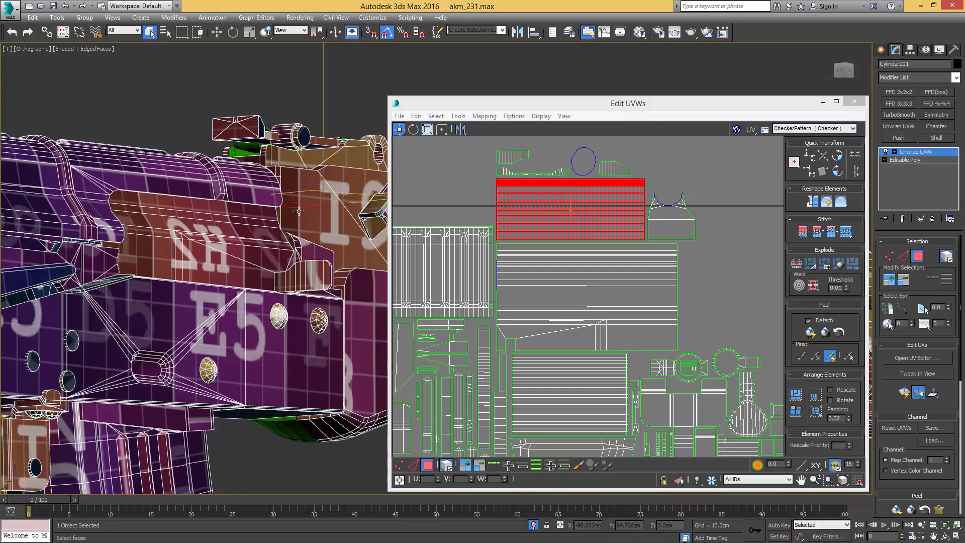
alt+middle_drag(284, 209, 238, 232)
scroll(556, 205, down, 2)
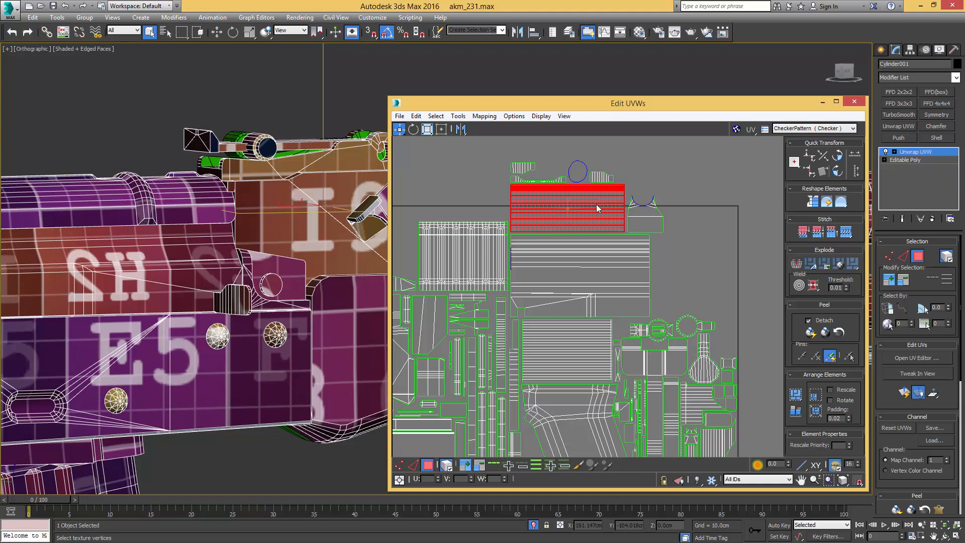
middle_drag(186, 229, 266, 224)
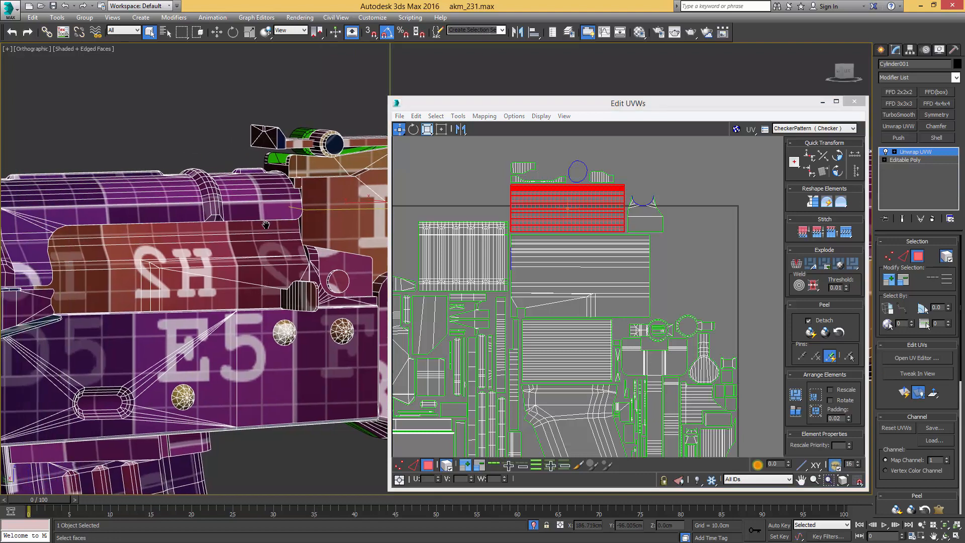
key(F3)
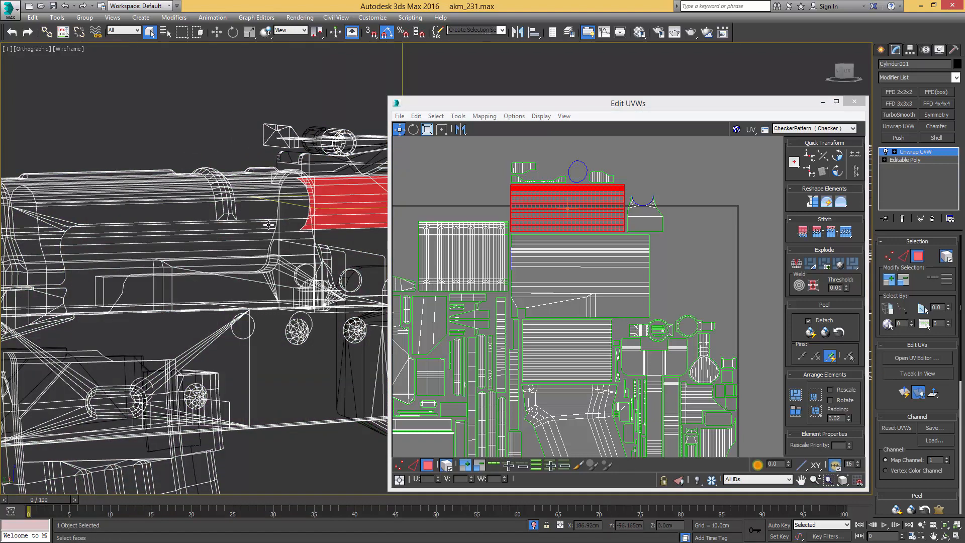
key(F3)
- Move the upper rectangular bolt carrier shell over the larger one below it, and select the larger shell for inspection
drag(538, 210, 542, 256)
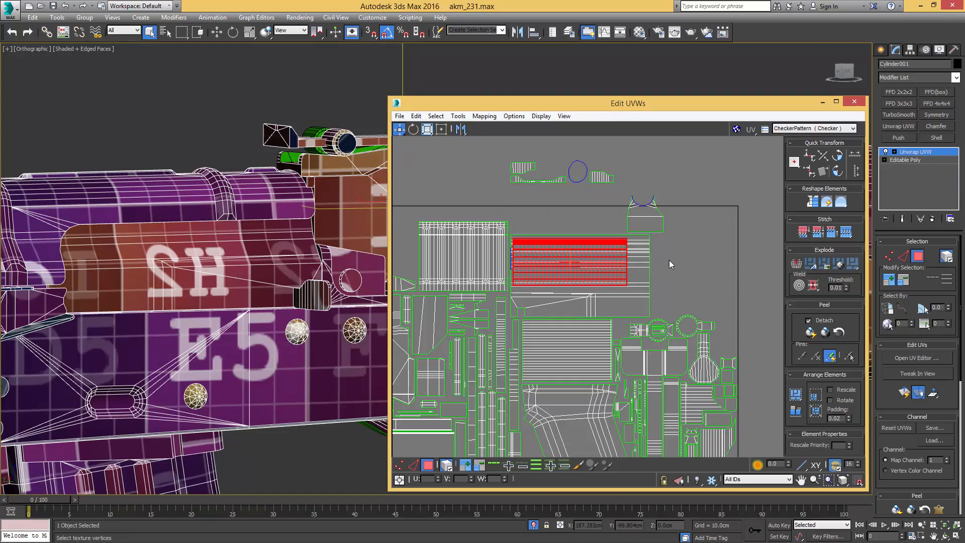
click(639, 263)
middle_drag(256, 256, 246, 277)
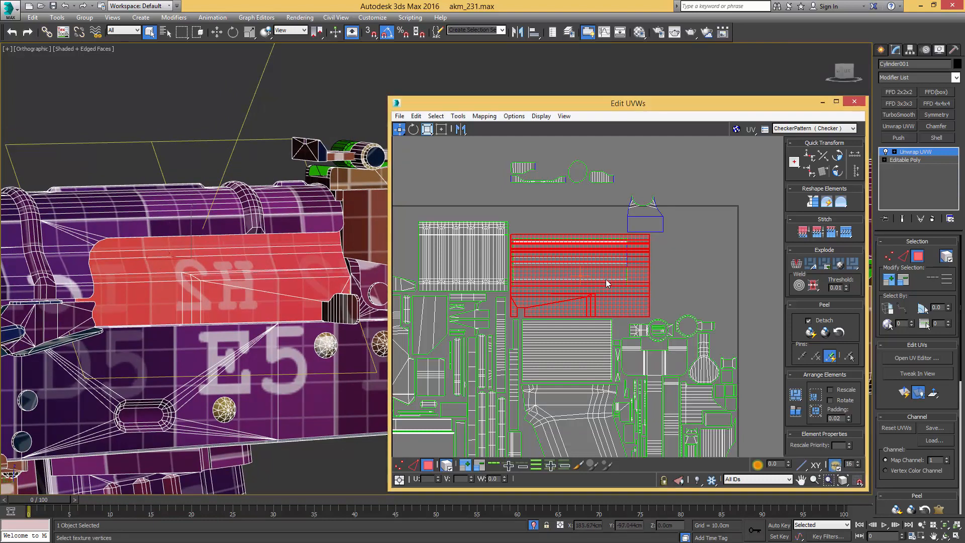
- Move the smaller rectangular shell off the larger one and park it outside the UV tile, beneath the other set-aside shells
click(591, 258)
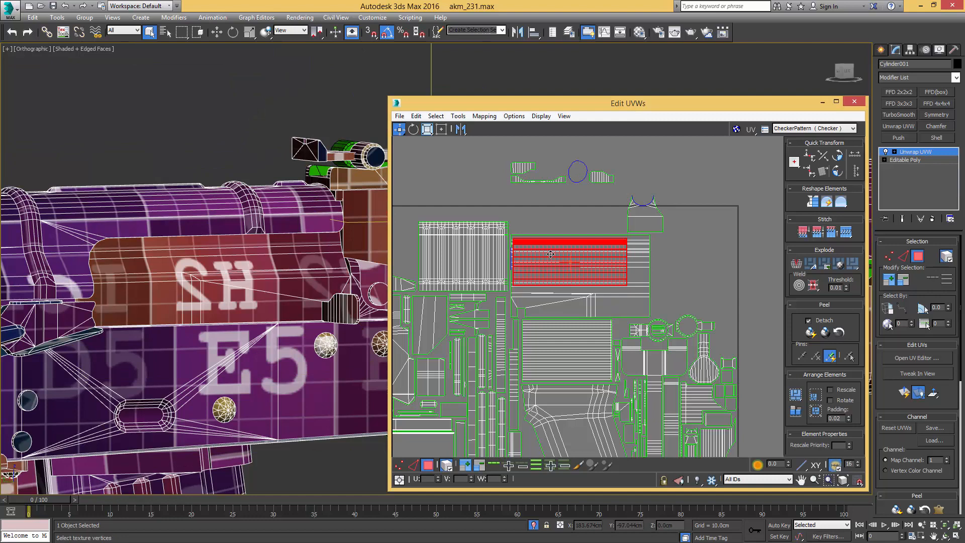
drag(551, 254, 554, 252)
scroll(556, 252, down, 5)
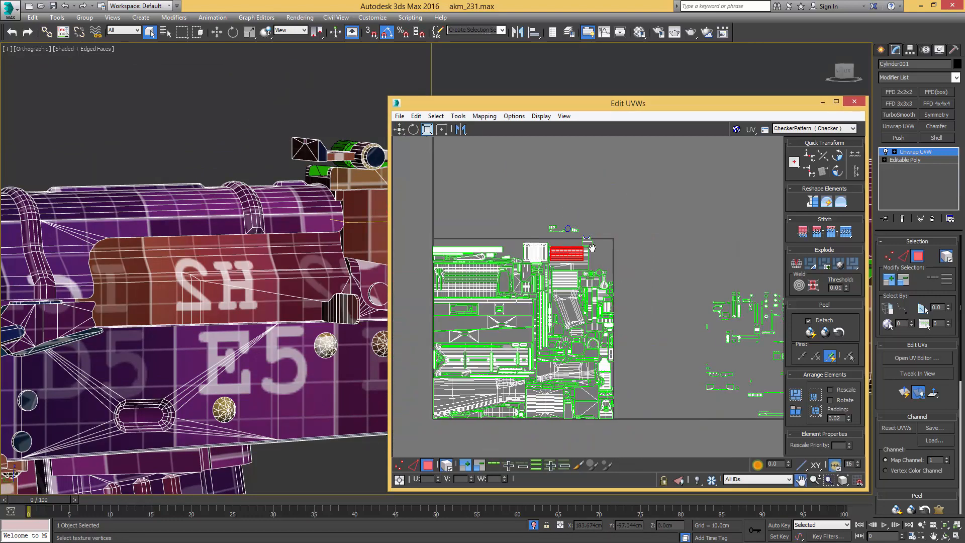
middle_drag(563, 252, 597, 247)
drag(599, 250, 416, 292)
middle_drag(416, 293, 485, 288)
drag(485, 287, 460, 277)
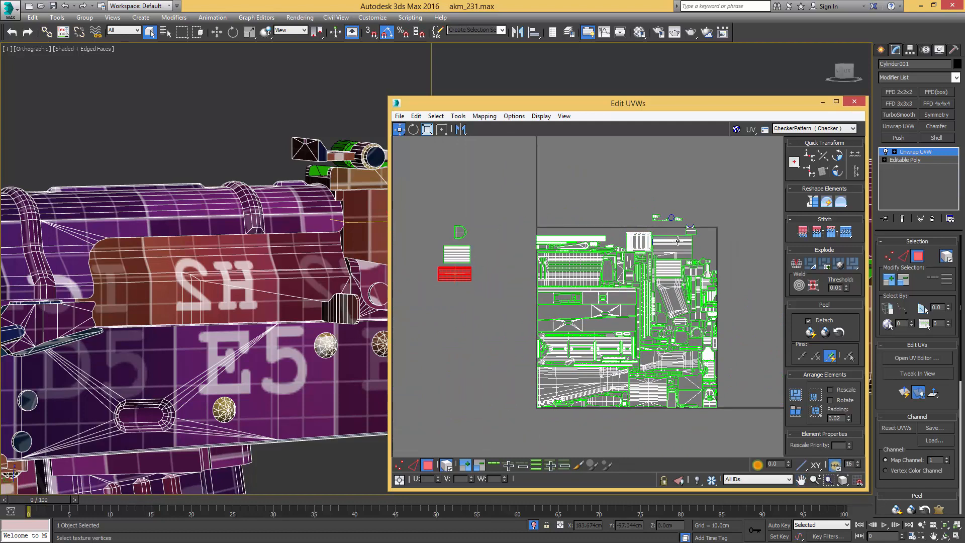
- Move the eared shell left of the vertically striped shell and rotate it in 90-degree turns until its ears point left
middle_drag(677, 241, 639, 244)
scroll(648, 236, up, 4)
click(651, 251)
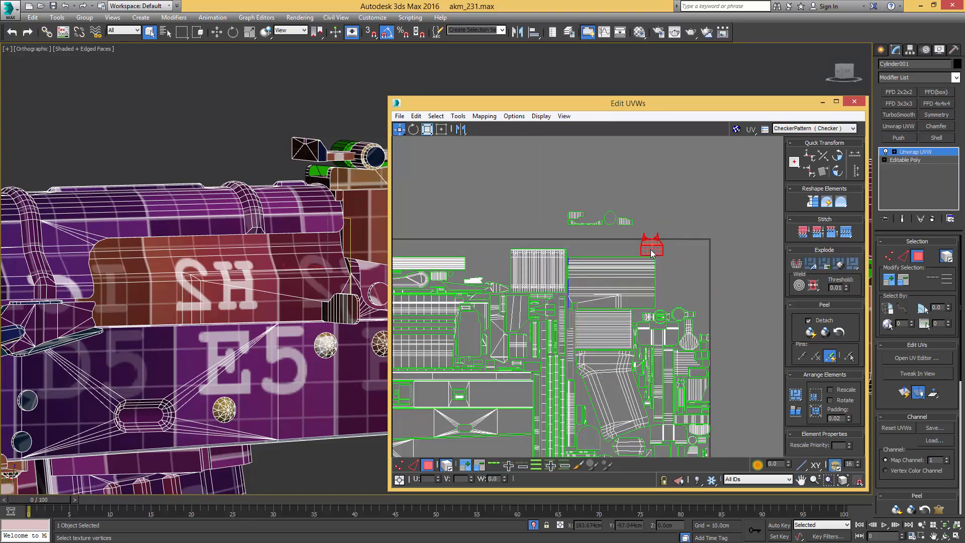
drag(651, 252, 497, 271)
scroll(497, 271, up, 4)
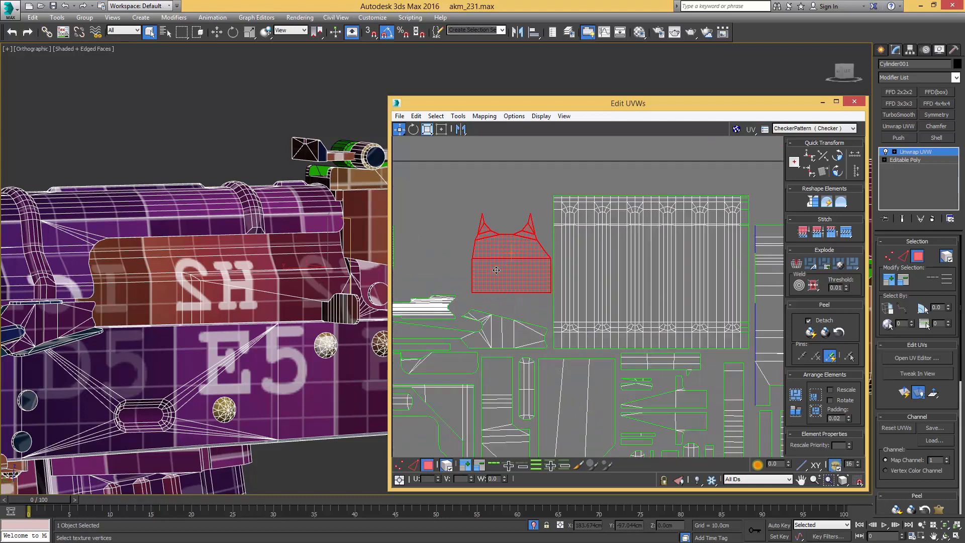
click(841, 173)
click(841, 173)
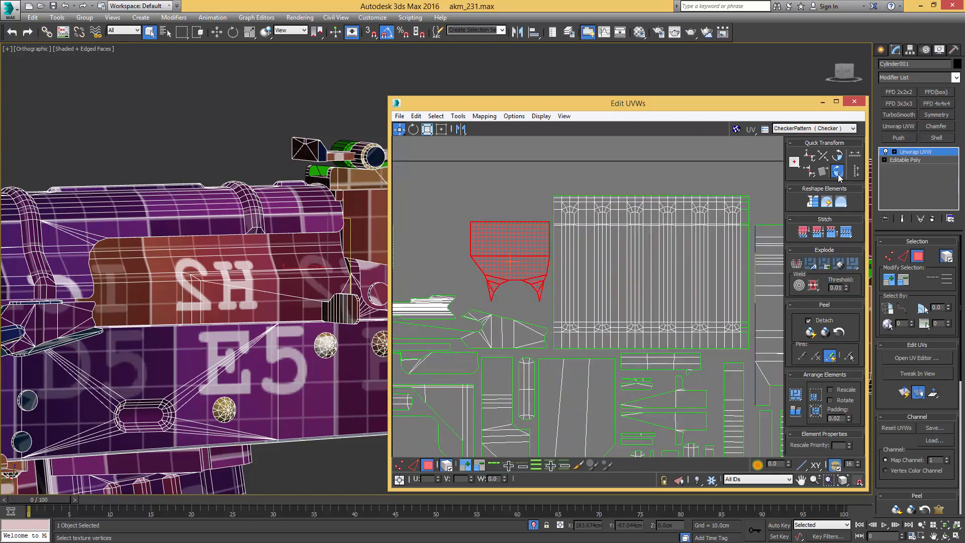
click(840, 174)
drag(524, 283, 525, 294)
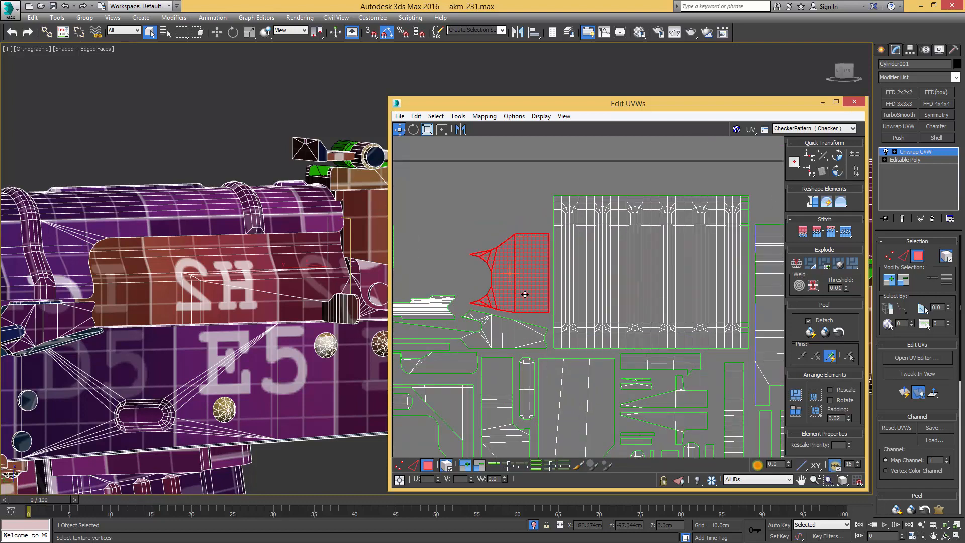
- Bring the remaining small shells to the tile's upper edge, mirror one curved striped shell horizontally and nest it beside its counterpart
scroll(526, 294, down, 5)
drag(541, 240, 461, 266)
middle_drag(461, 266, 505, 250)
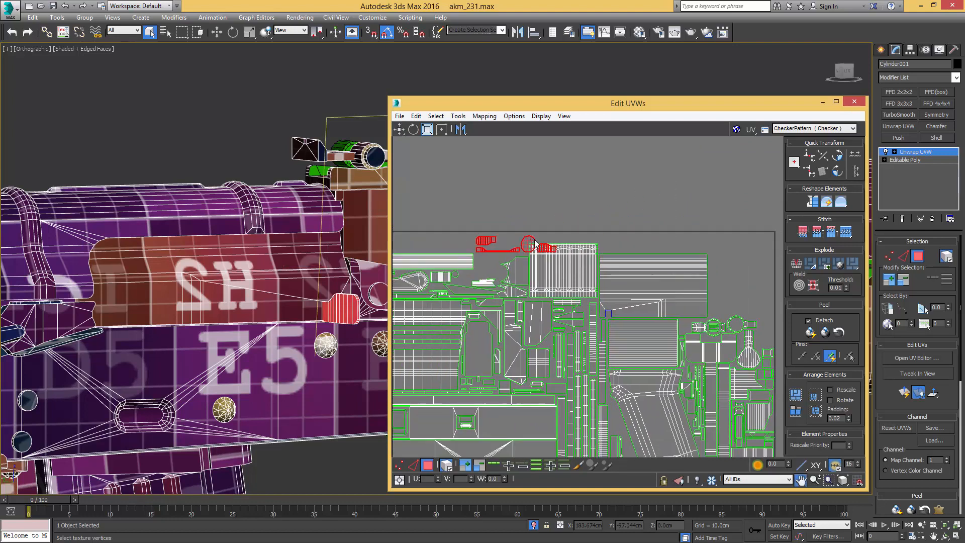
scroll(505, 250, up, 5)
drag(610, 246, 487, 213)
click(621, 221)
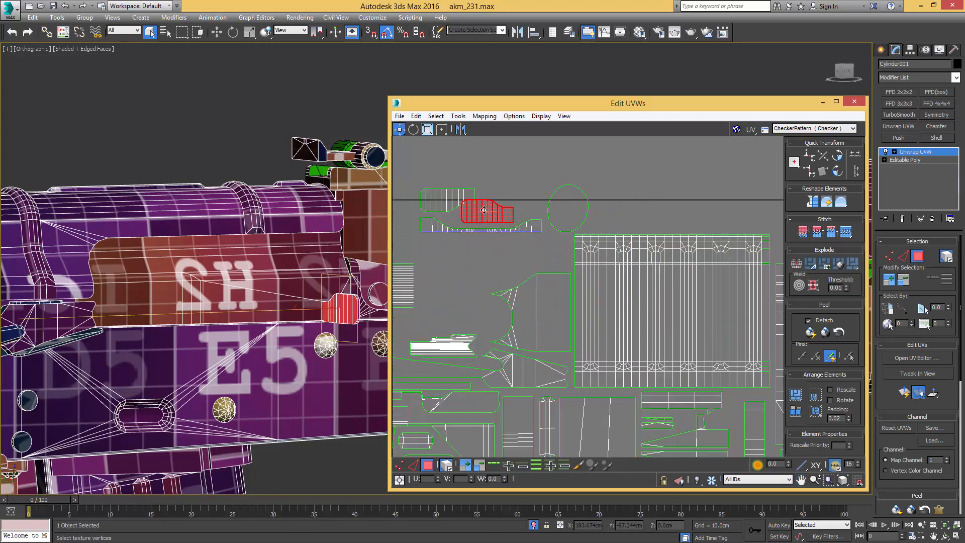
scroll(479, 209, up, 4)
right_click(478, 206)
click(512, 269)
middle_drag(466, 220, 533, 242)
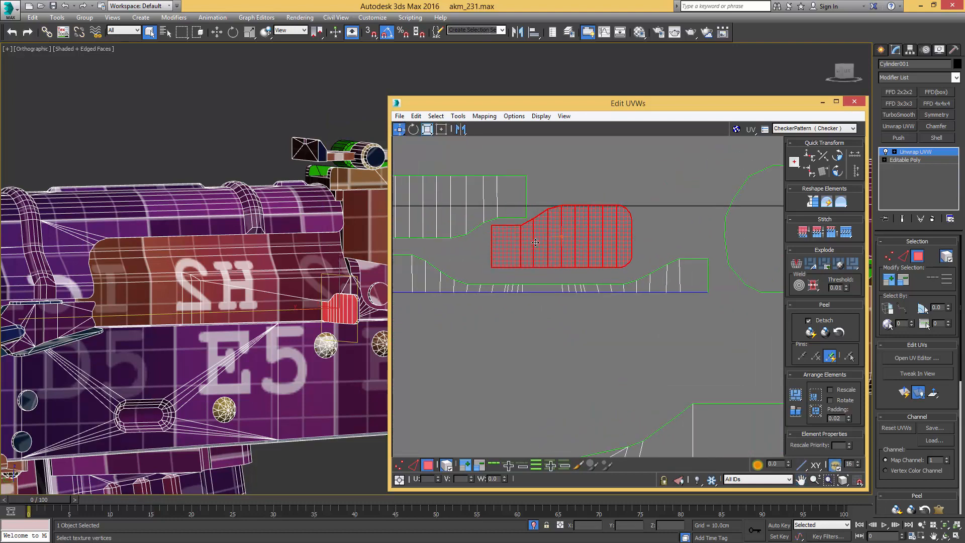
drag(534, 243, 586, 218)
- Move the three small striped shells into the gap left of the pistol-grip-shaped shell and rotate them 90 degrees to stand upright
scroll(522, 251, down, 5)
scroll(536, 219, down, 4)
middle_drag(515, 203, 436, 187)
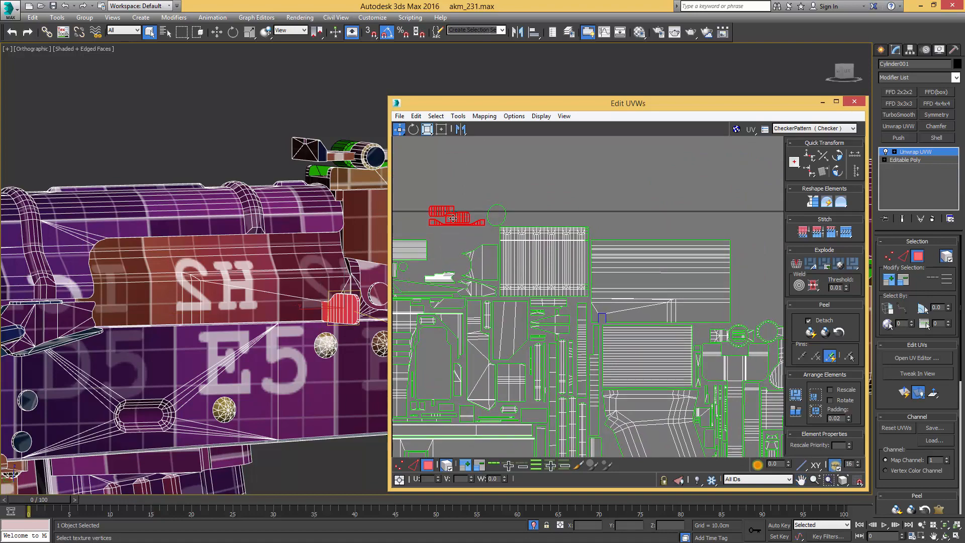
drag(457, 218, 730, 294)
middle_drag(695, 294, 659, 191)
drag(671, 195, 582, 358)
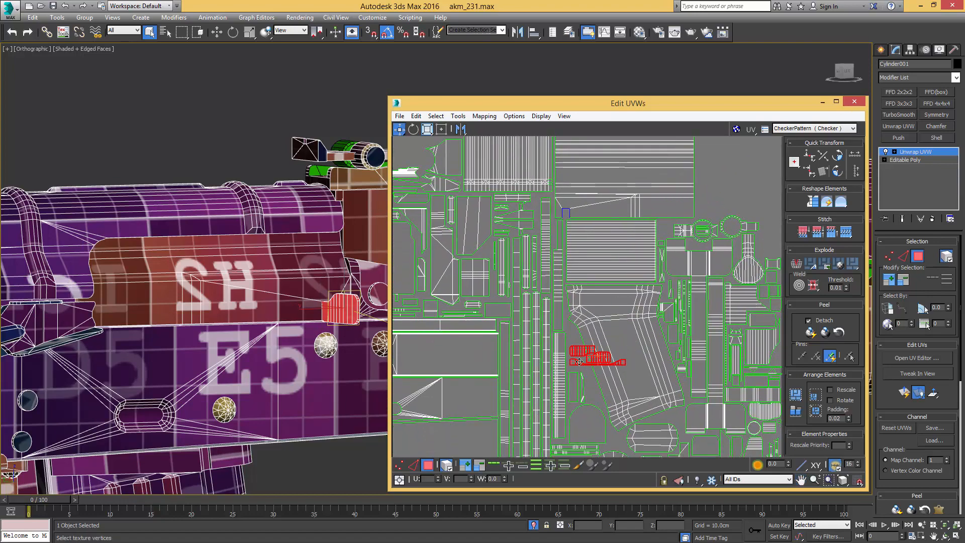
scroll(604, 303, up, 3)
click(837, 171)
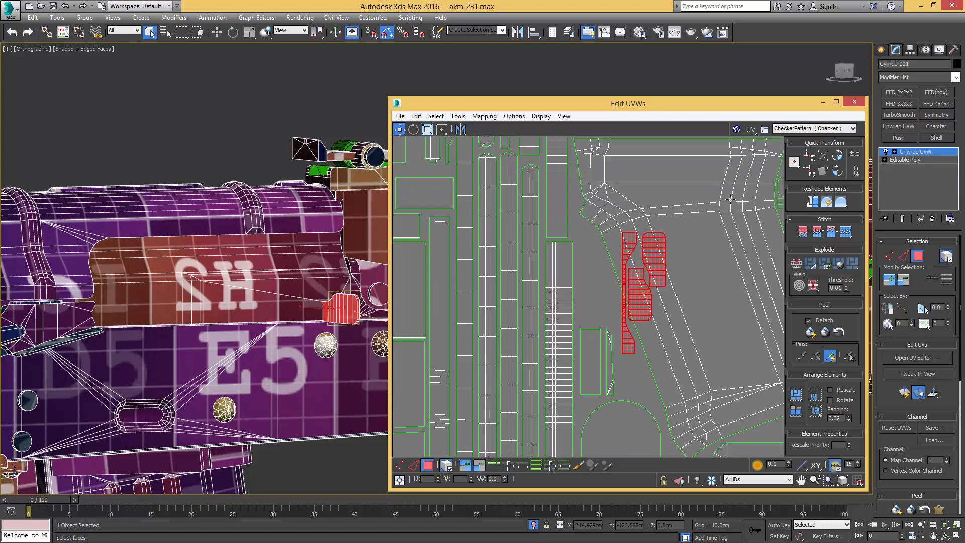
drag(631, 271, 581, 266)
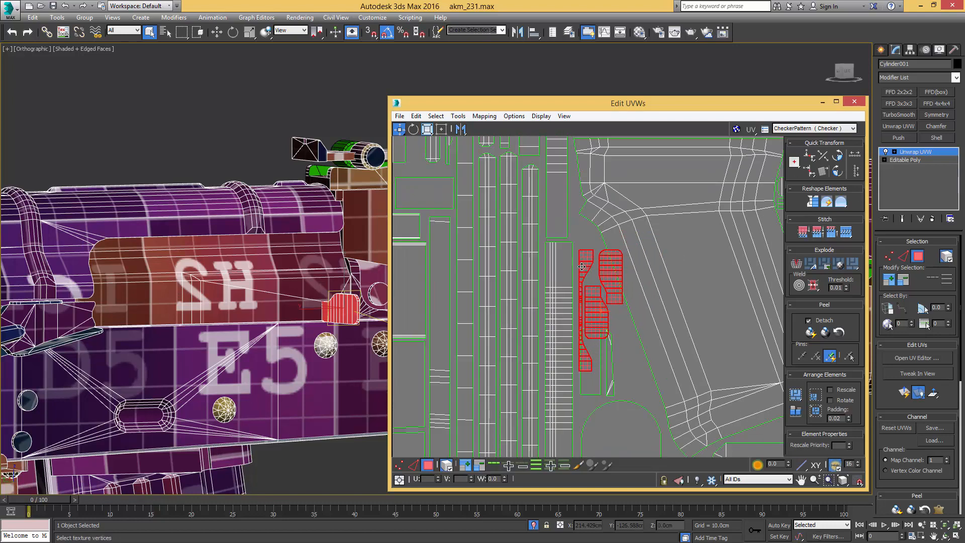
- Shift the plain rectangle and thin sliver shells out of the gap, and mirror the three striped shells vertically
drag(598, 386, 640, 382)
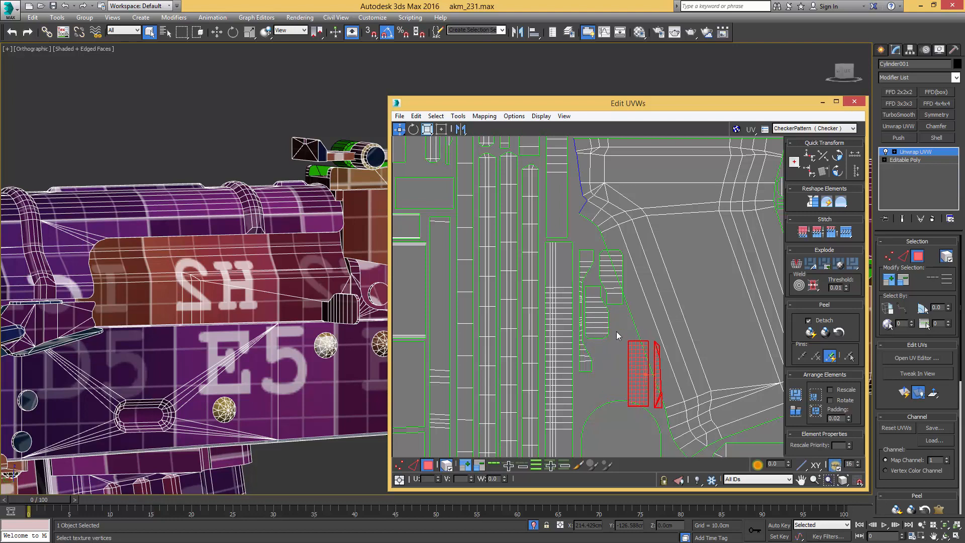
drag(609, 312, 587, 283)
ctrl+click(586, 364)
right_click(595, 356)
click(615, 419)
scroll(587, 284, up, 3)
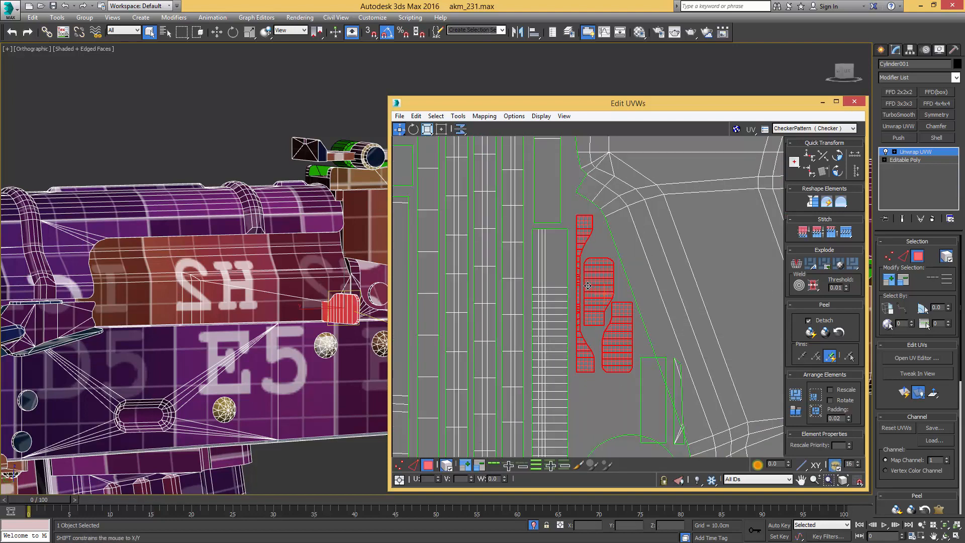
- Space the lower curved striped shell slightly away from the middle one within the narrowing gap
click(634, 322)
drag(634, 324, 633, 341)
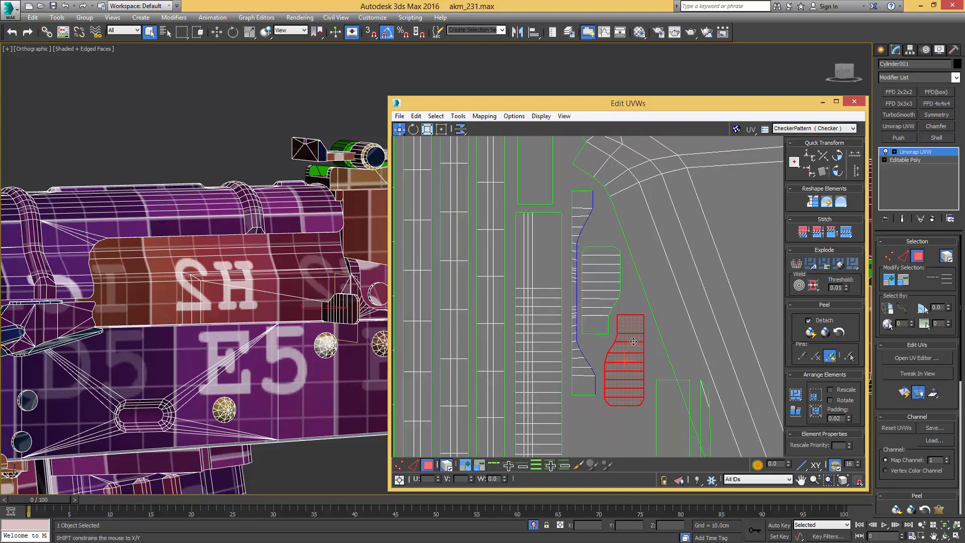
click(619, 290)
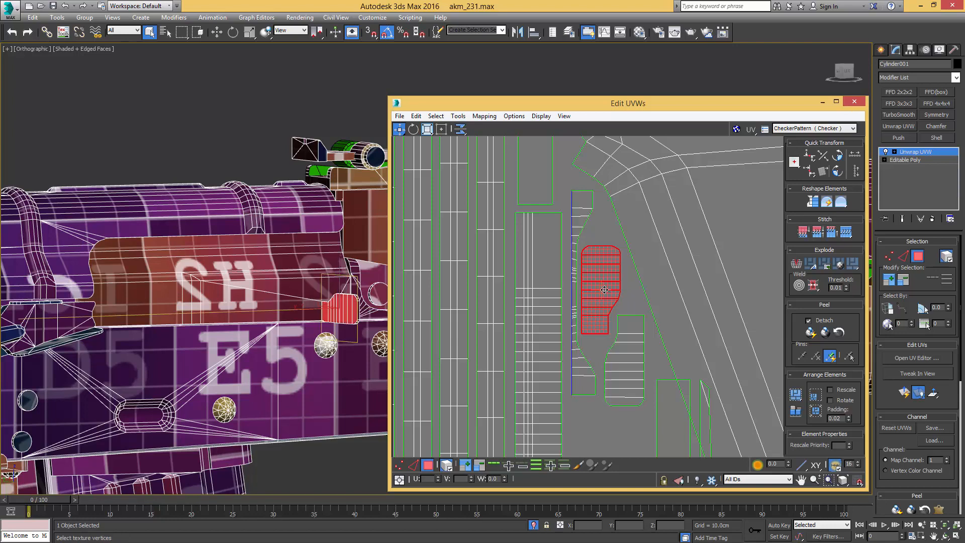
click(600, 228)
scroll(602, 230, down, 4)
scroll(612, 311, up, 3)
- Rotate the plain rectangle and thin sliver shells 90 degrees and place them between the striped shells and the arch-shaped shell
click(637, 313)
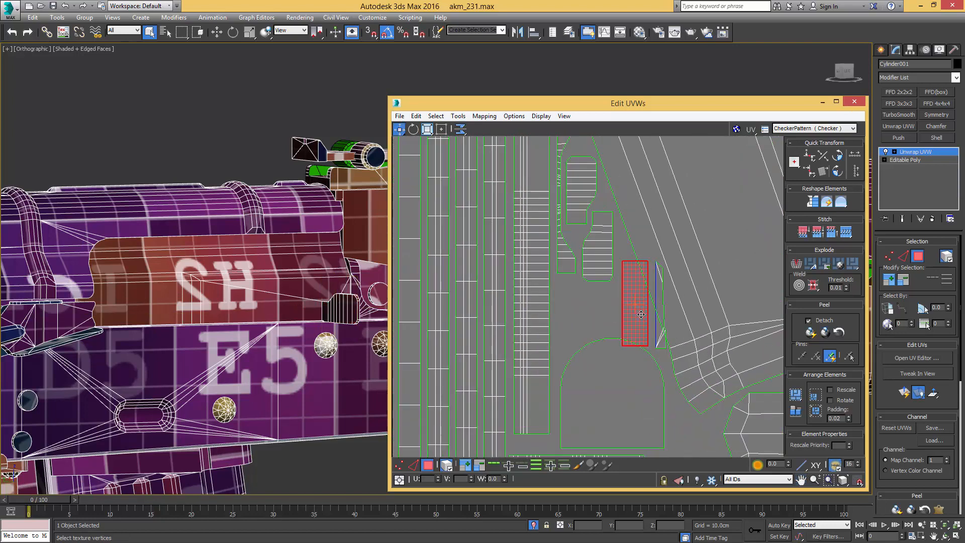
ctrl+click(658, 334)
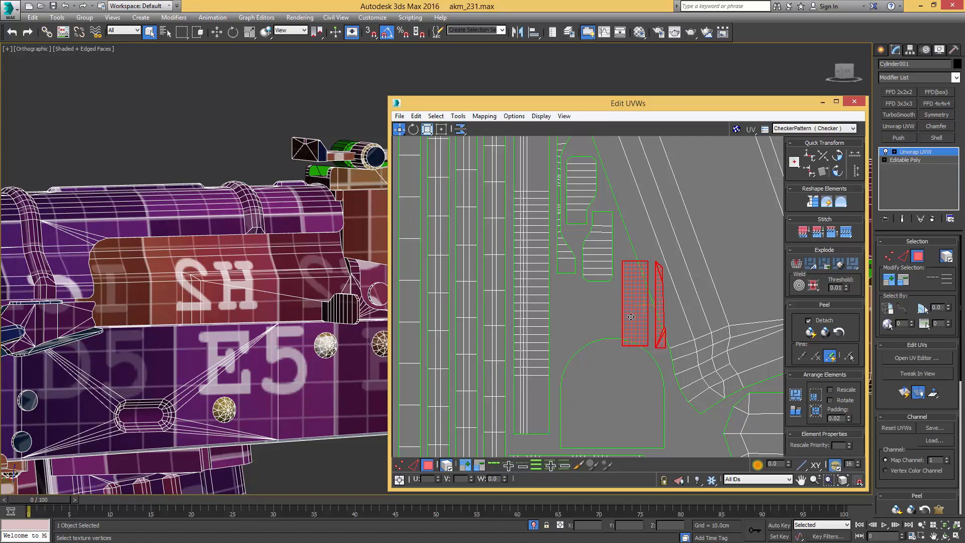
drag(630, 317, 565, 314)
scroll(571, 281, down, 3)
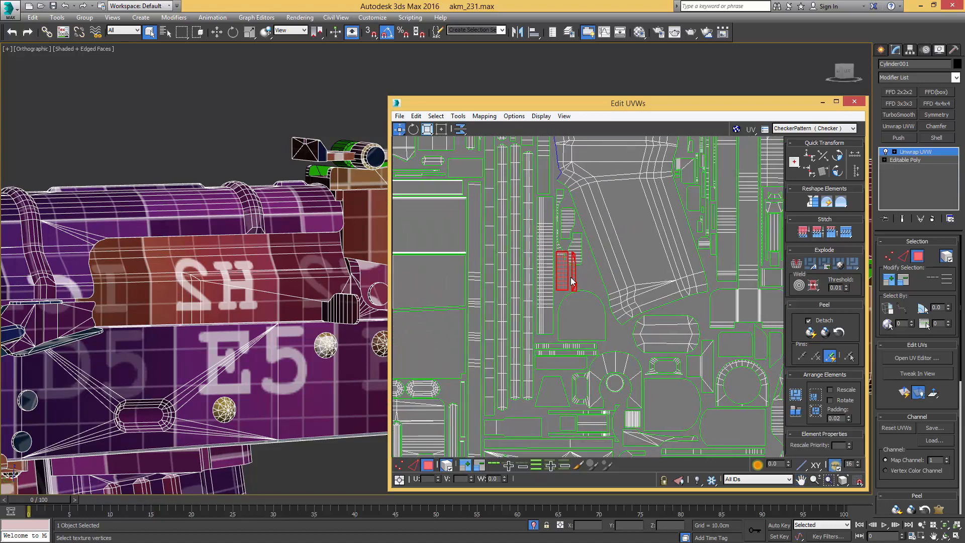
scroll(571, 282, up, 2)
scroll(573, 276, up, 3)
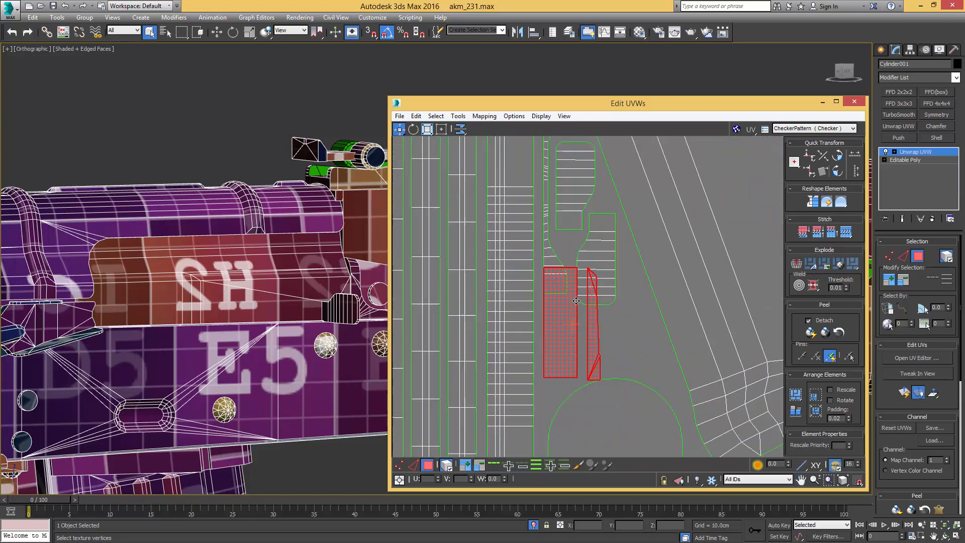
click(836, 172)
drag(595, 302, 624, 327)
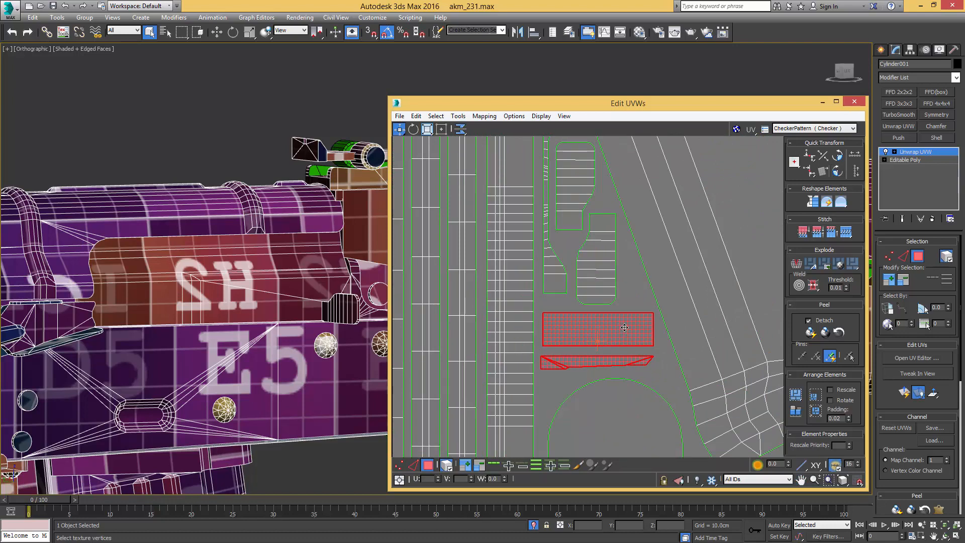
- Nudge the thin sliver and the rectangle closer together, centred between the striped shells and the arch-shaped shell
drag(630, 364, 637, 361)
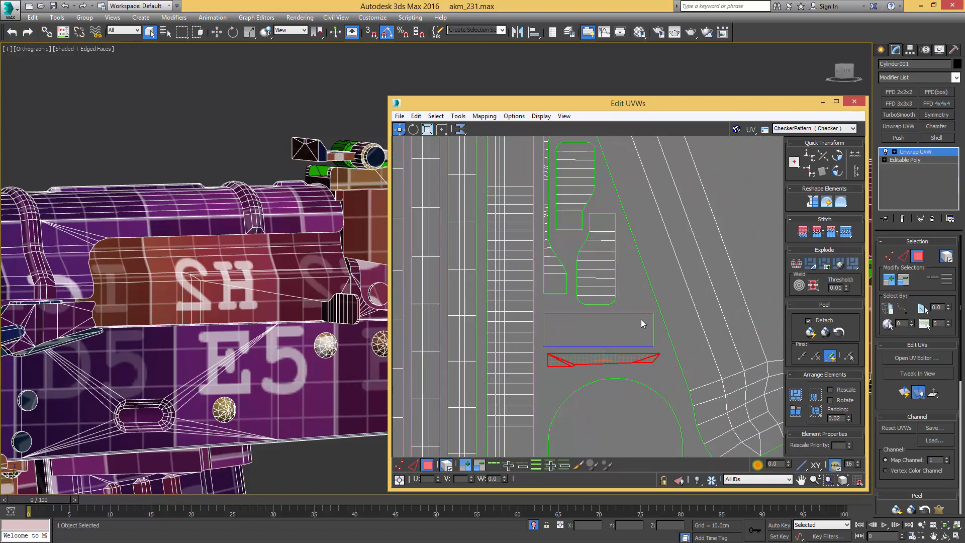
click(643, 301)
click(638, 358)
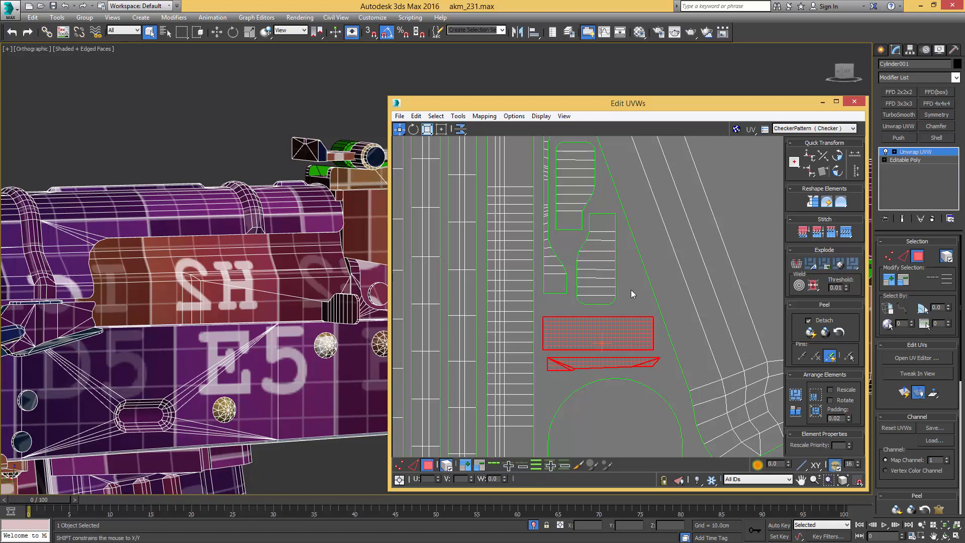
scroll(631, 289, down, 5)
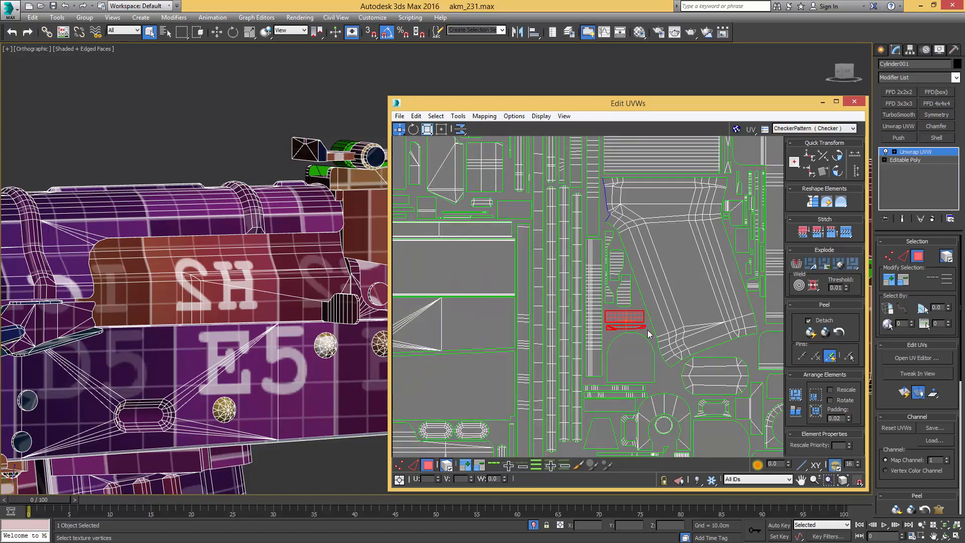
click(637, 302)
- Move the oval shell from the tile's upper edge into the free space beside the small circular shell
scroll(612, 274, down, 5)
middle_drag(555, 165, 560, 243)
scroll(559, 243, up, 4)
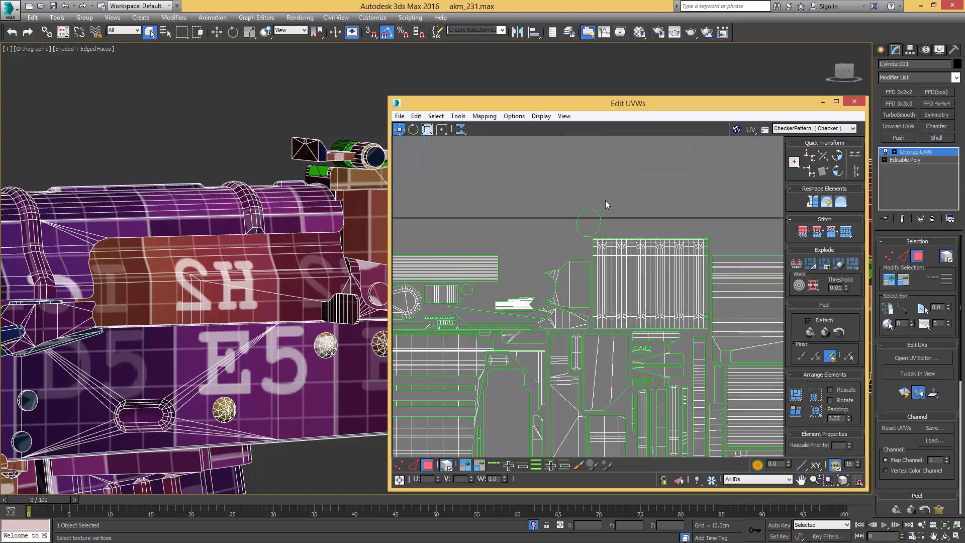
drag(585, 220, 483, 293)
scroll(481, 289, up, 4)
- Locate the oval shell's faces on the model in wireframe, and scale the oval down slightly in freeform mode
mouse_move(201, 272)
alt+middle_down()
mouse_move(100, 269)
mouse_move(214, 251)
alt+middle_up()
key(F3)
key(F3)
key(F3)
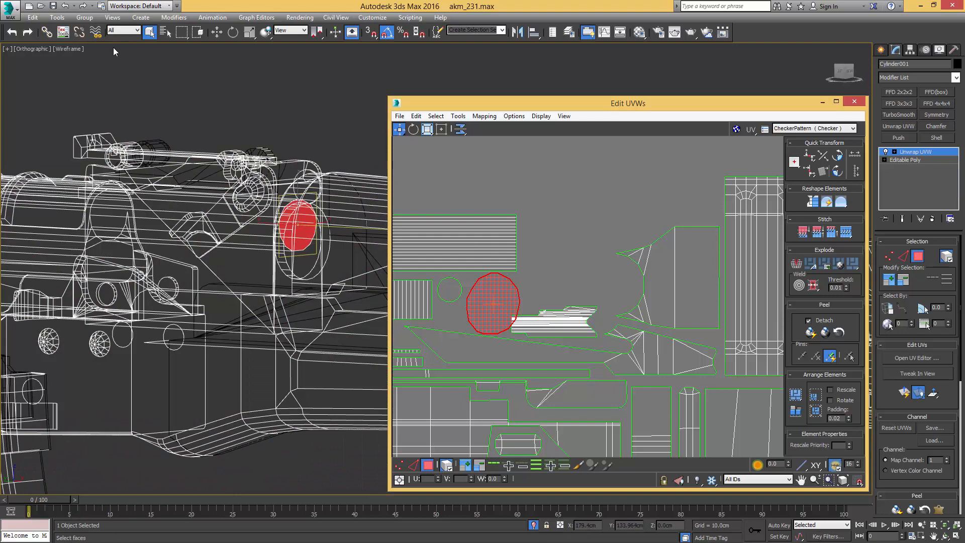
click(441, 129)
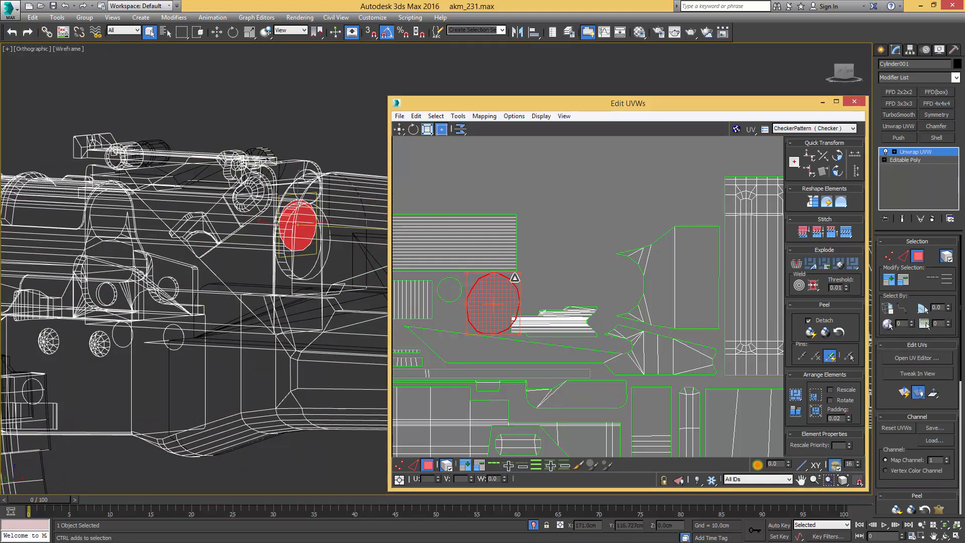
mouse_move(514, 277)
mouse_down()
mouse_move(500, 296)
mouse_move(508, 289)
mouse_up()
- Check the eared shell's place on the model and scale it down from its upper-left corner
click(640, 254)
scroll(218, 242, up, 5)
key(F3)
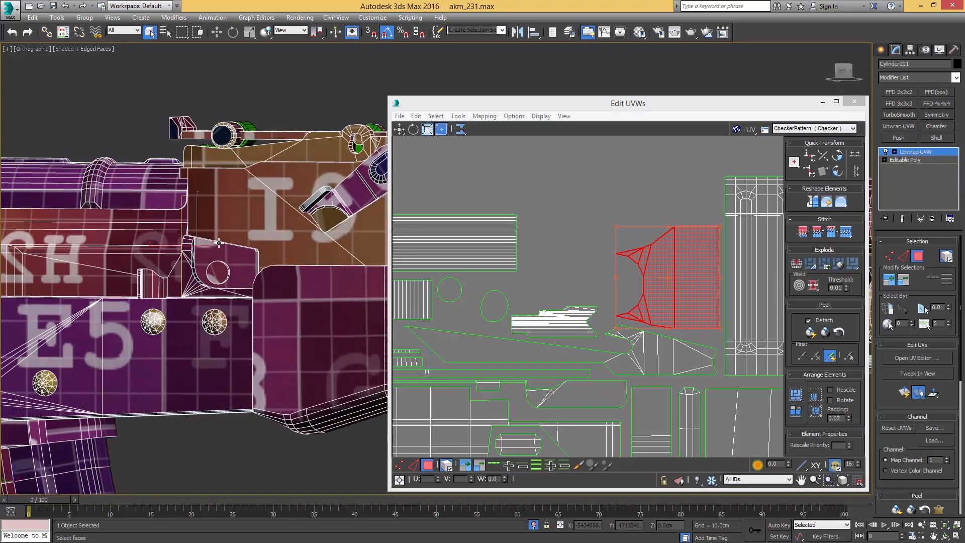
alt+middle_drag(218, 242, 199, 255)
click(688, 231)
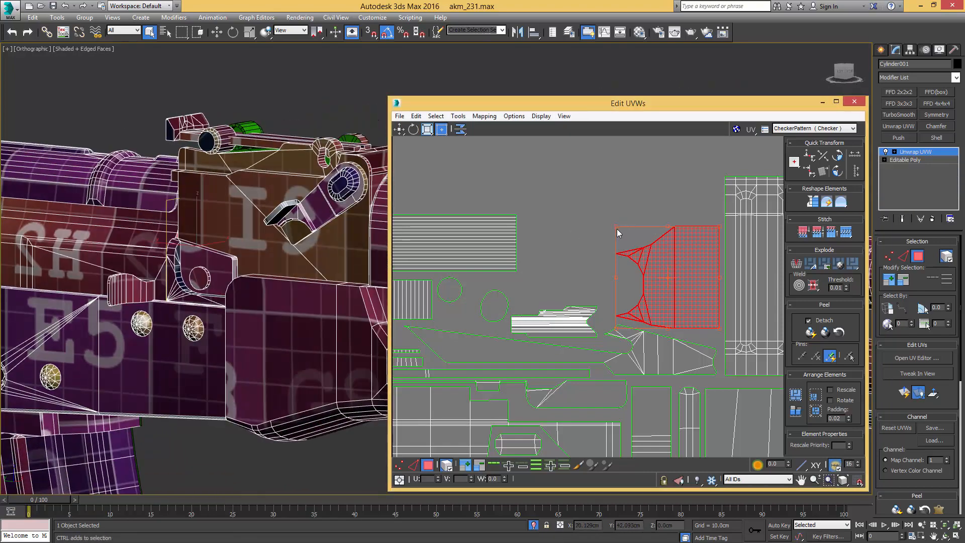
drag(616, 227, 636, 246)
- Inspect the eared faces in wireframe, scale that shell down a little more and nudge it into place
key(F3)
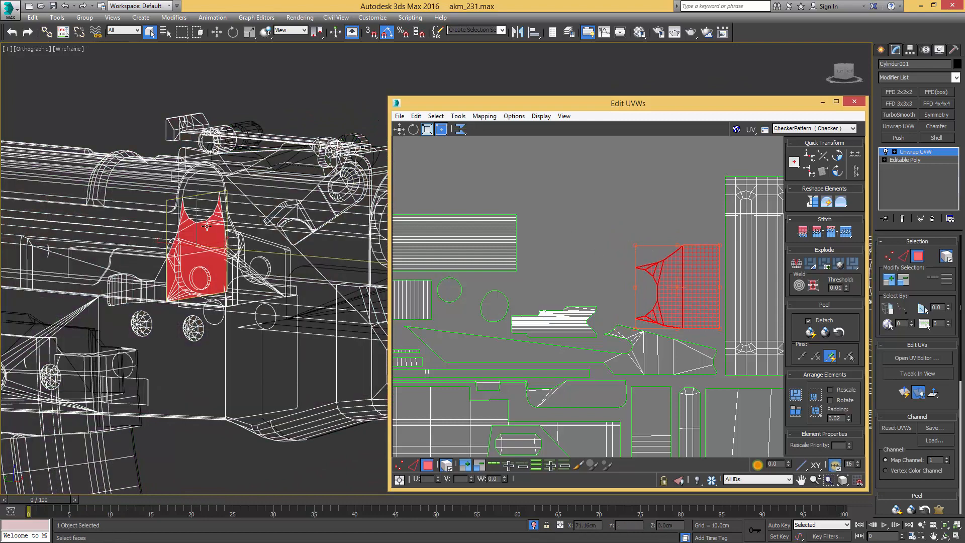
middle_drag(185, 212, 216, 197)
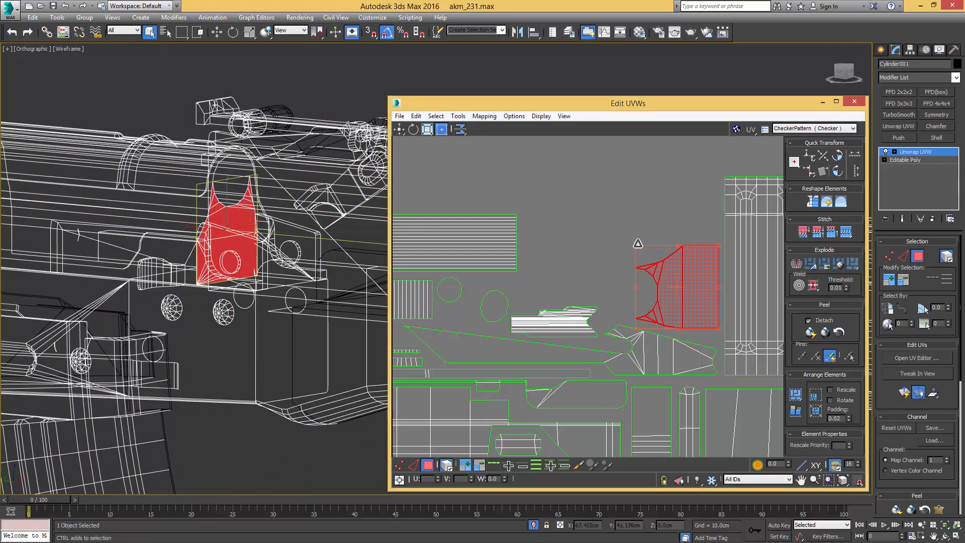
drag(636, 245, 642, 251)
drag(691, 283, 692, 287)
click(657, 225)
scroll(650, 216, down, 5)
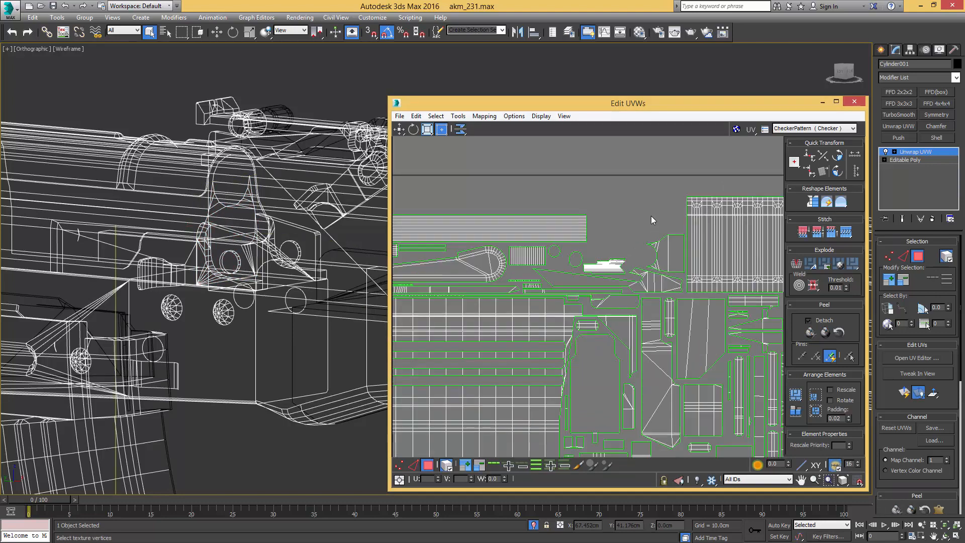
scroll(657, 223, down, 2)
middle_drag(713, 242, 581, 191)
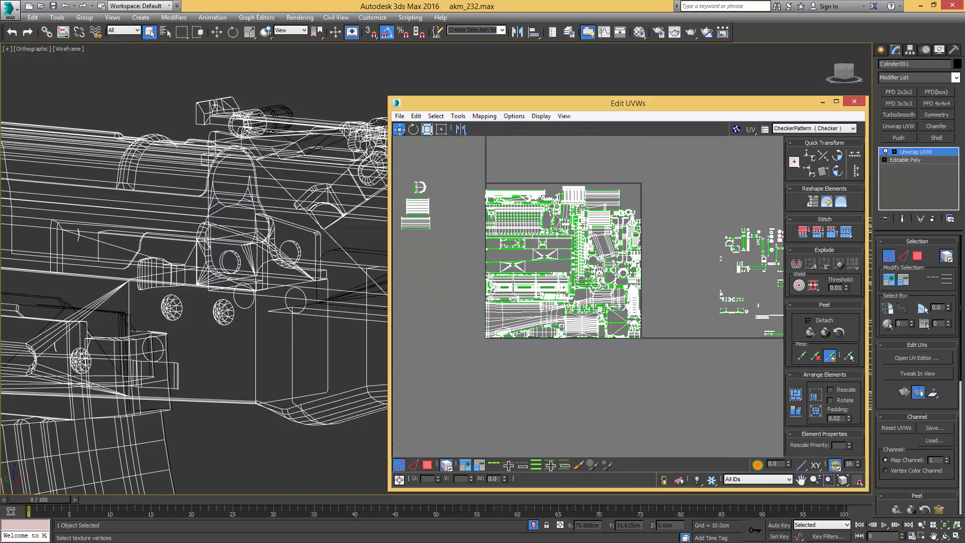
- Select the shells grouped outside the UV tile, pack them tightly together and move the packed group back outside the tile
scroll(692, 191, down, 4)
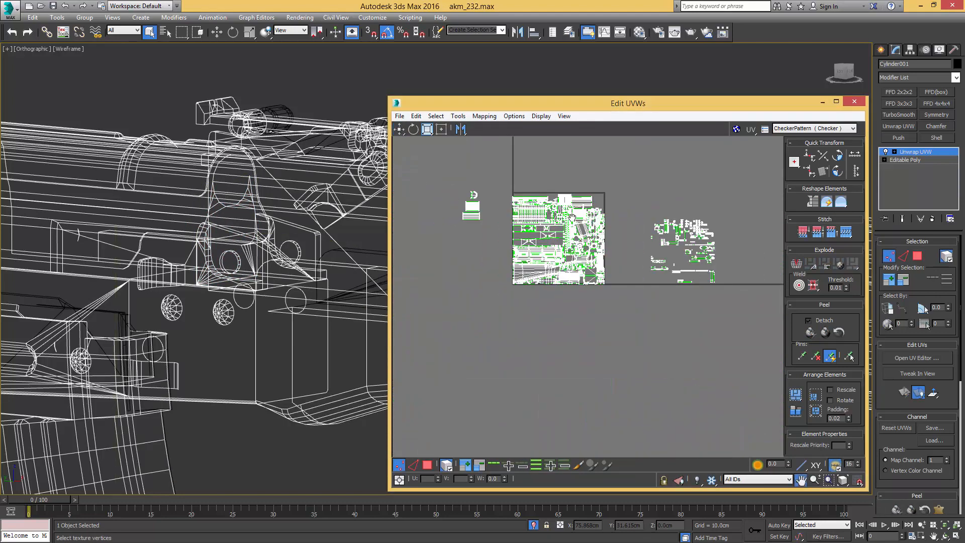
drag(691, 187, 584, 300)
mouse_move(279, 204)
middle_down()
mouse_move(176, 202)
mouse_move(265, 205)
mouse_move(306, 231)
middle_up()
scroll(211, 199, down, 3)
key(F3)
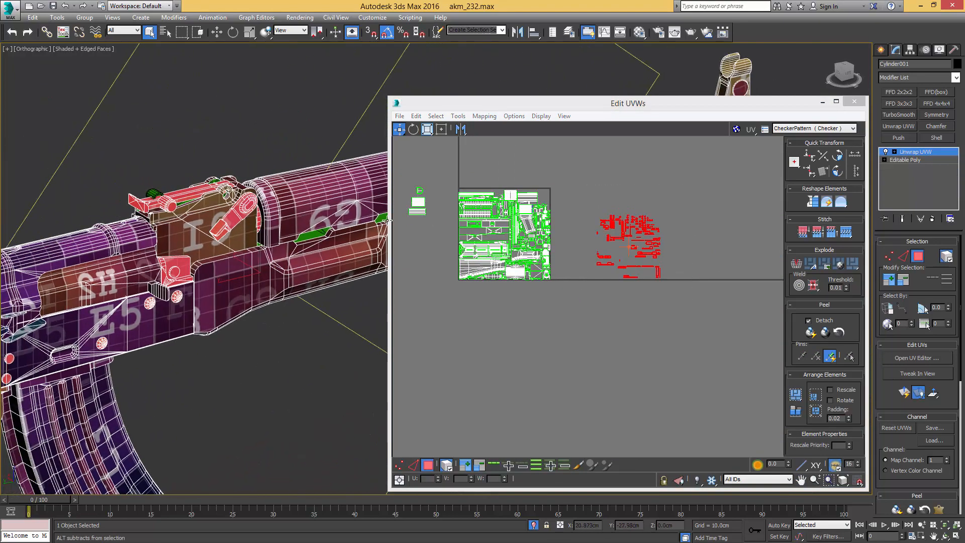
middle_click(532, 218)
scroll(550, 210, up, 2)
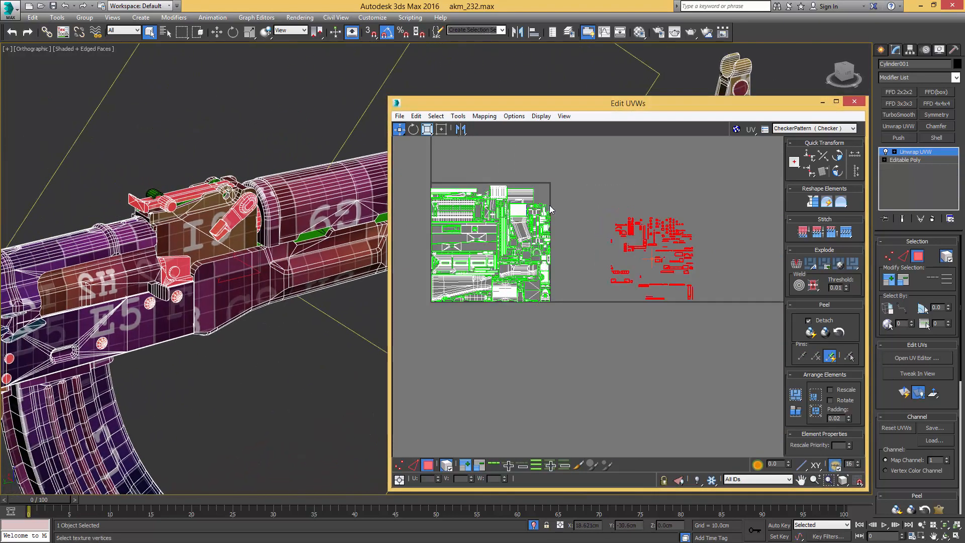
click(816, 396)
drag(440, 299, 585, 217)
click(569, 179)
- Try scaling all the shells inside the tile down slightly in freeform mode, and undo the scaling
scroll(565, 176, up, 3)
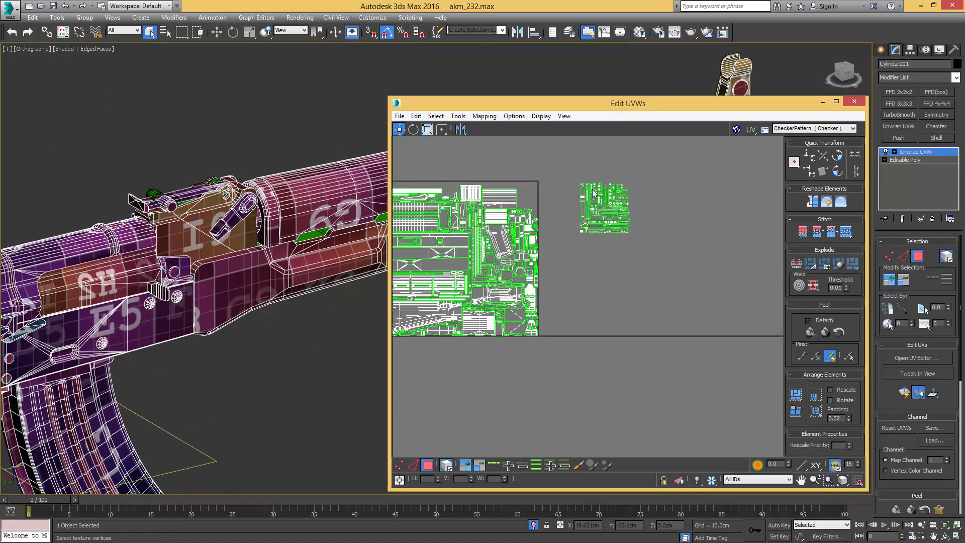
middle_drag(532, 220, 634, 221)
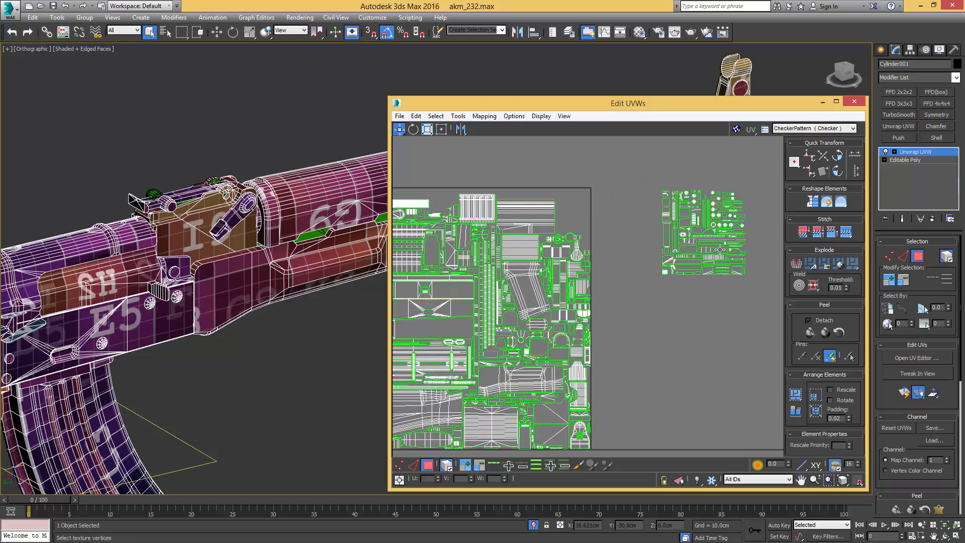
middle_drag(580, 235, 673, 238)
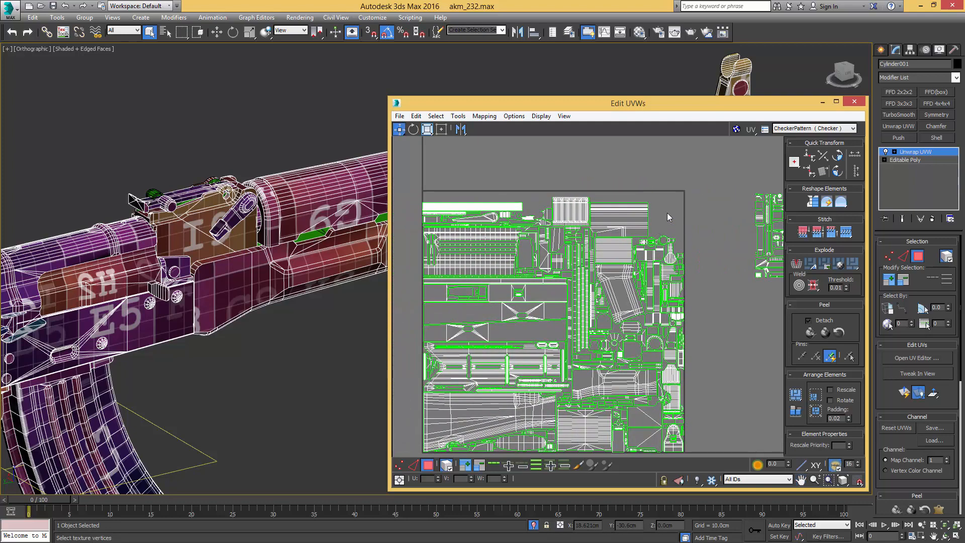
scroll(602, 201, down, 3)
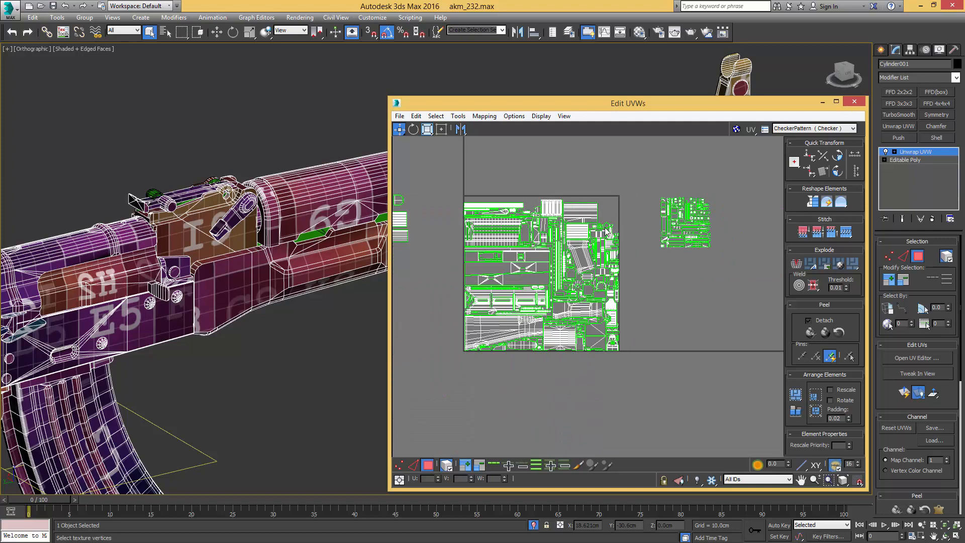
drag(481, 337, 454, 358)
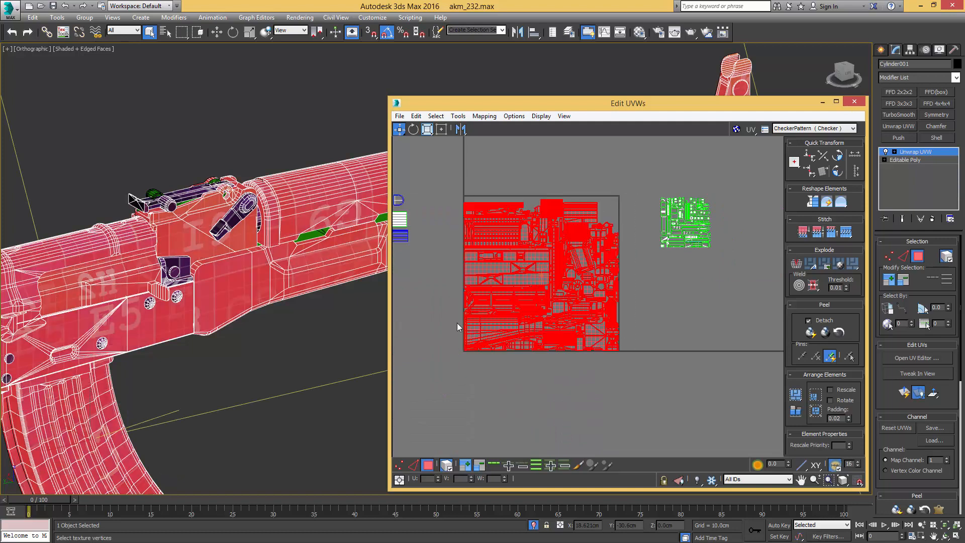
click(444, 130)
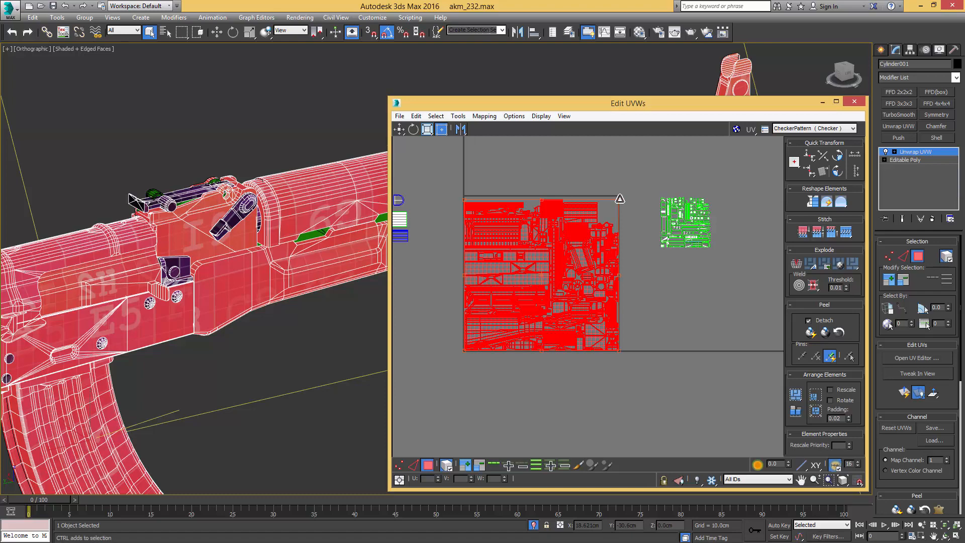
drag(620, 201, 610, 209)
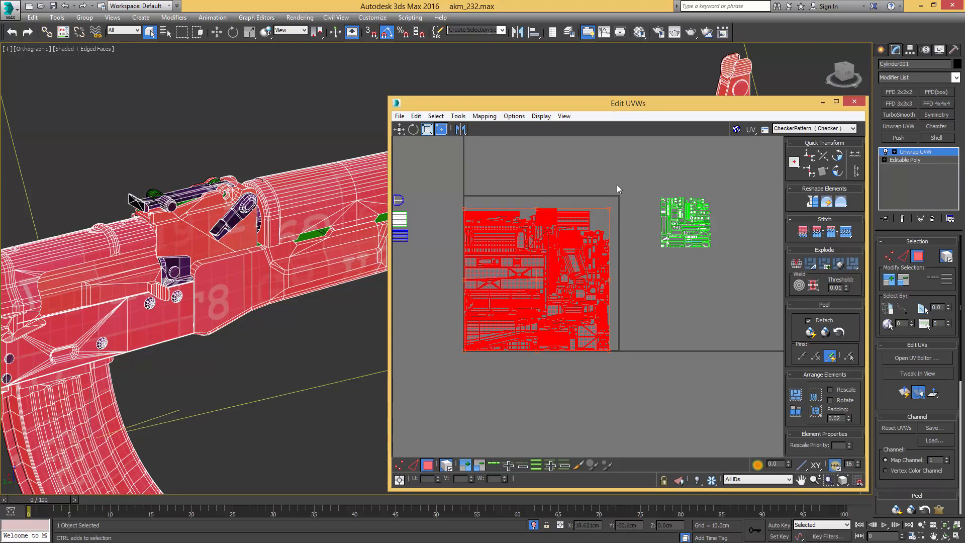
key(ctrl+z)
click(622, 153)
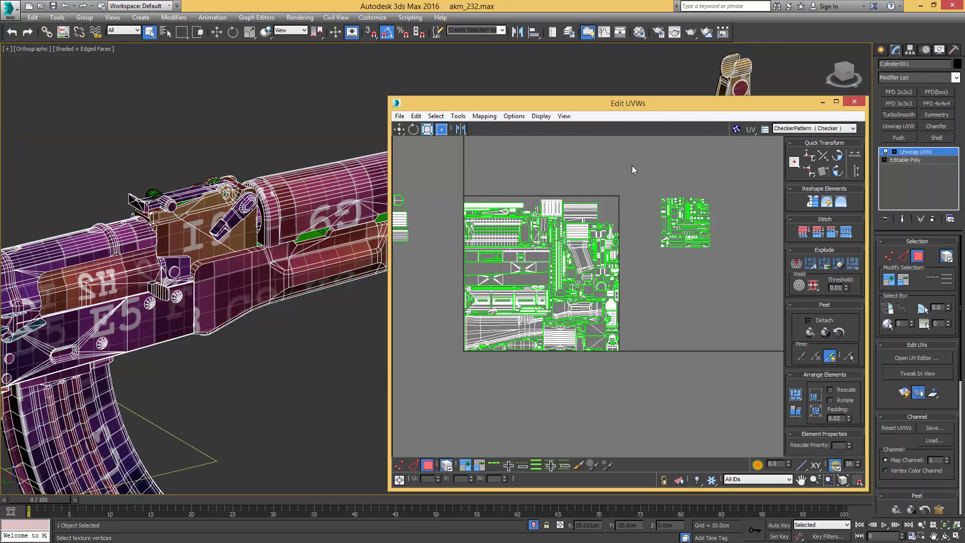
- Select the rear sight leaf on the model and pack its UV shells together
scroll(642, 171, up, 3)
scroll(117, 211, up, 6)
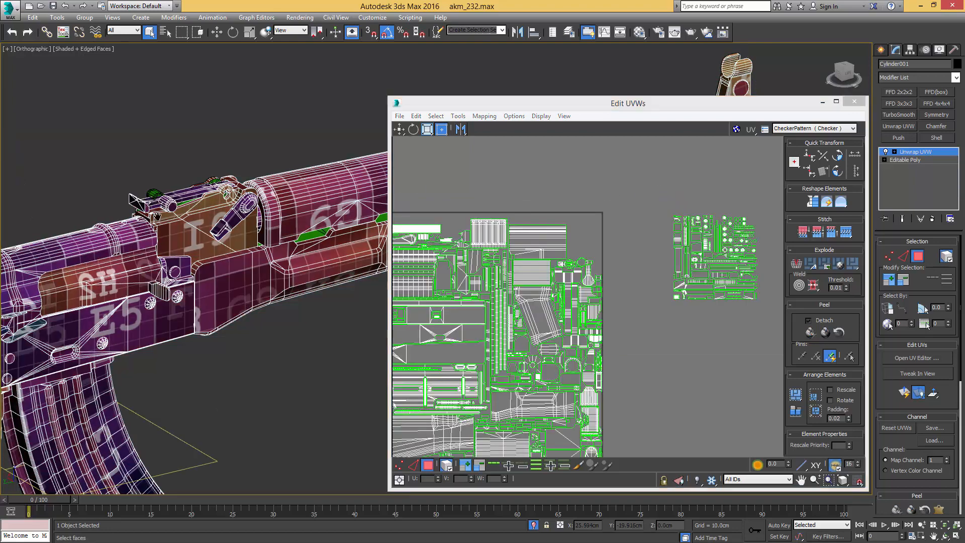
click(212, 193)
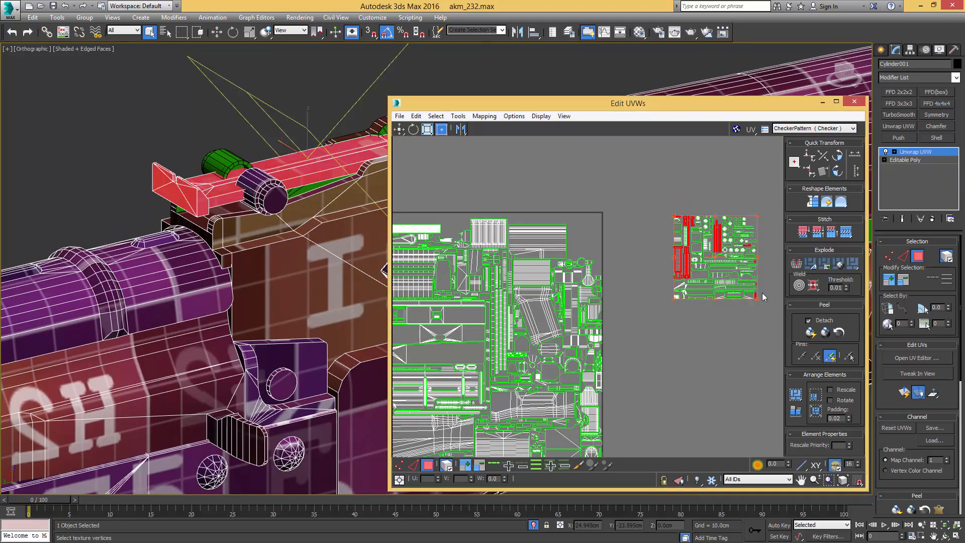
click(817, 395)
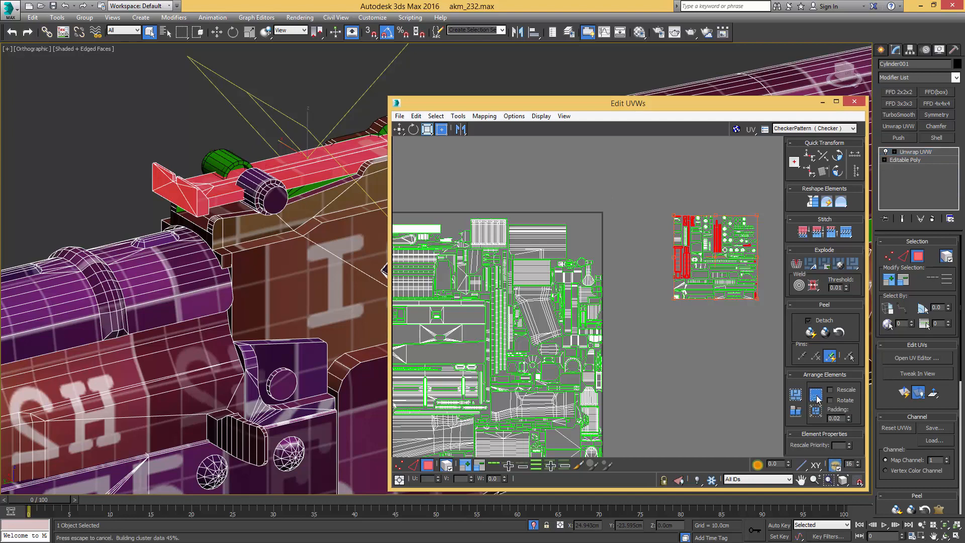
middle_drag(546, 358, 628, 301)
scroll(629, 300, down, 3)
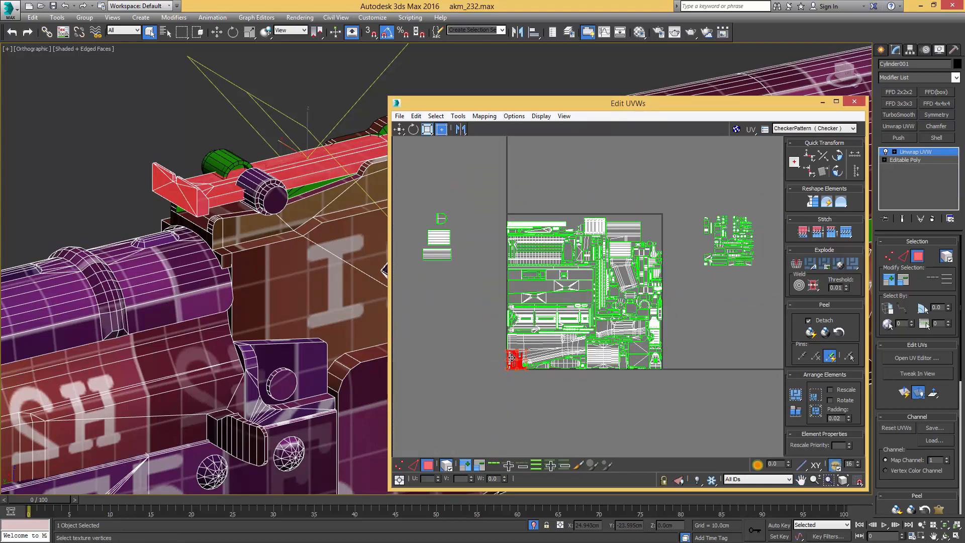
- Move the packed sight-leaf shells above the tile's upper edge and rotate them 90 degrees to lie horizontally
drag(512, 358, 525, 209)
scroll(525, 208, up, 4)
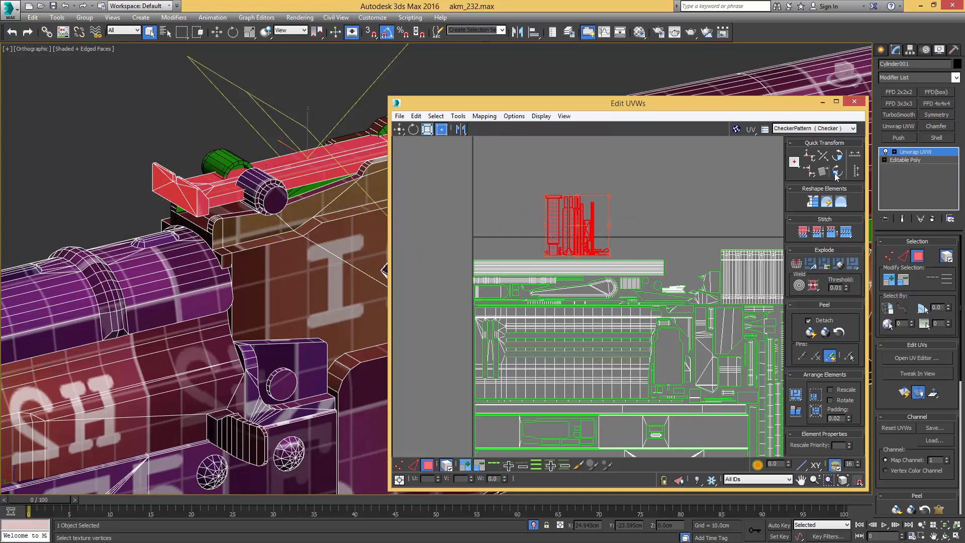
click(836, 172)
alt+middle_drag(300, 181, 80, 171)
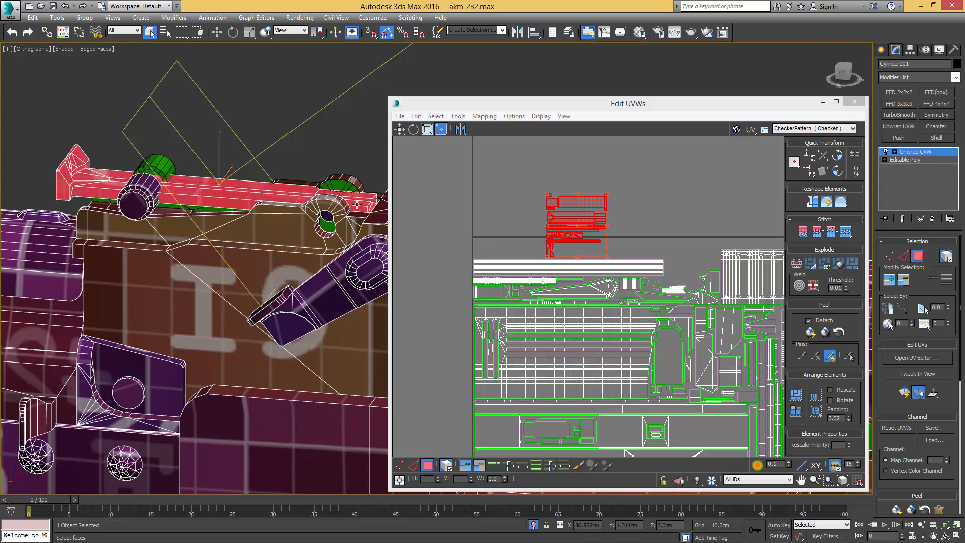
scroll(563, 210, up, 2)
drag(580, 204, 531, 166)
click(634, 185)
- Locate the slotted shell's faces on top of the sight leaf and scale the shell up from its upper-right corner
scroll(524, 171, up, 2)
alt+middle_drag(252, 172, 160, 213)
scroll(133, 188, up, 3)
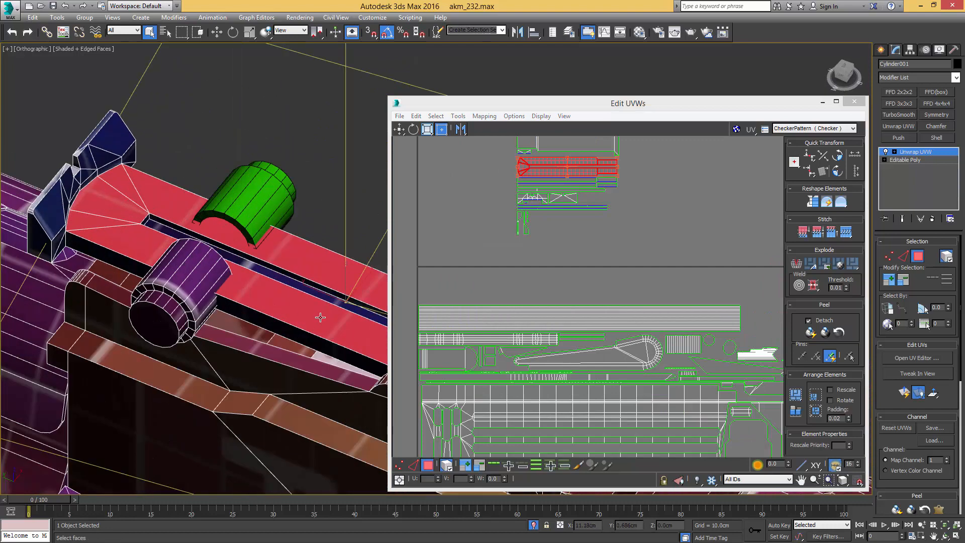
middle_drag(320, 317, 151, 256)
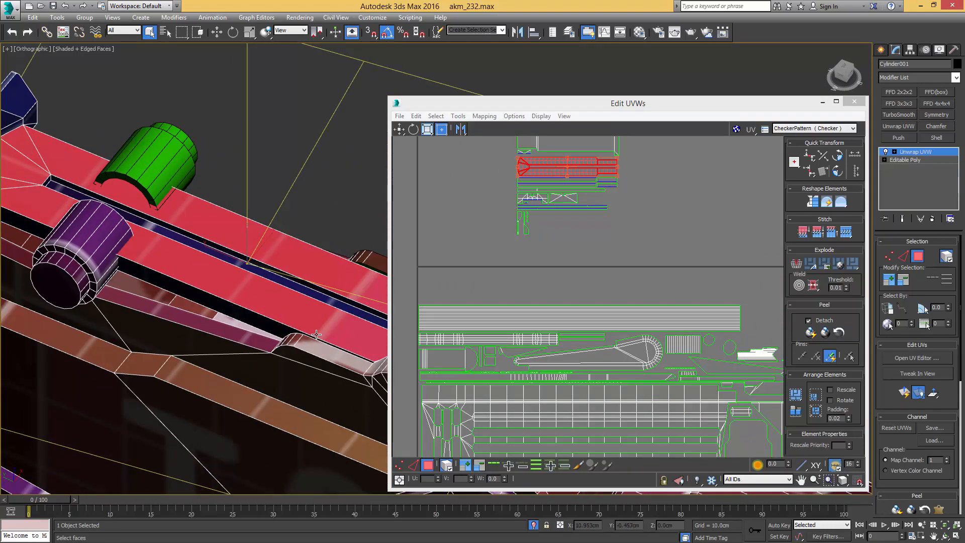
middle_drag(512, 213, 536, 233)
scroll(608, 200, up, 3)
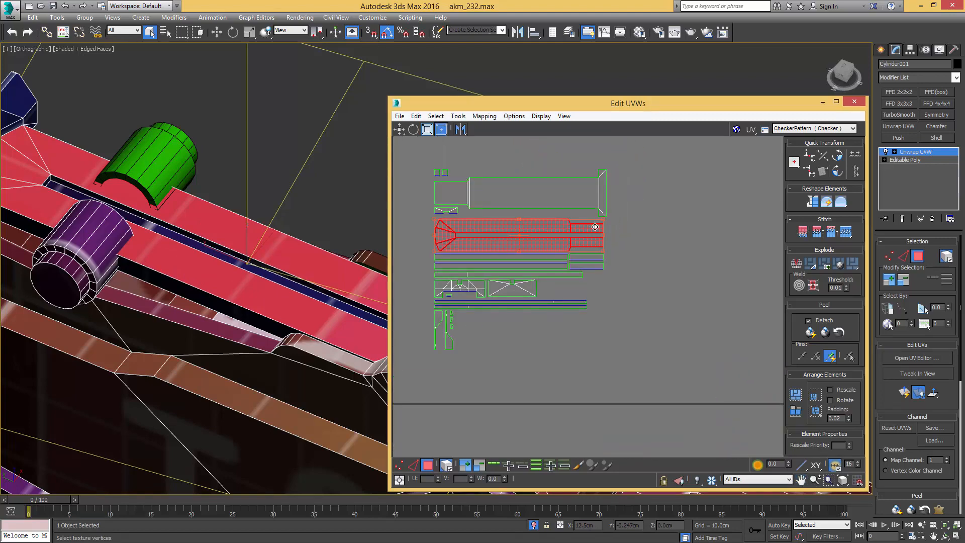
drag(605, 220, 633, 208)
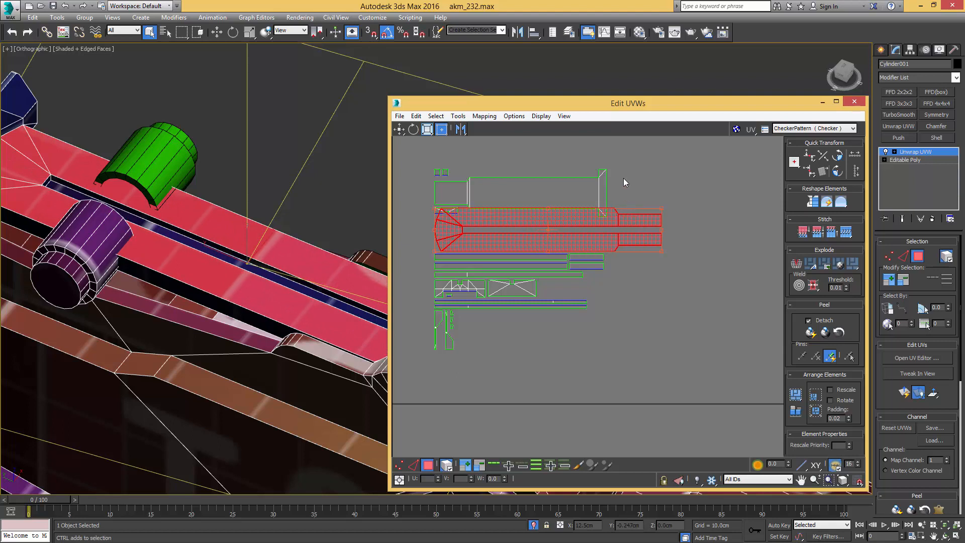
drag(663, 206, 667, 203)
- Move the enlarged slotted shell into the tile's upper-left corner, above the long striped shell
scroll(549, 233, down, 4)
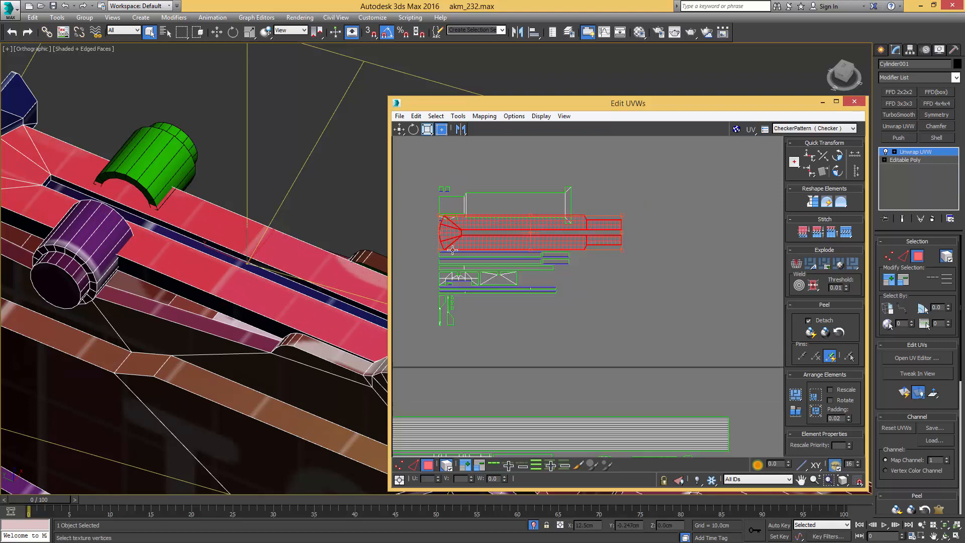
drag(562, 211, 474, 306)
scroll(494, 306, up, 5)
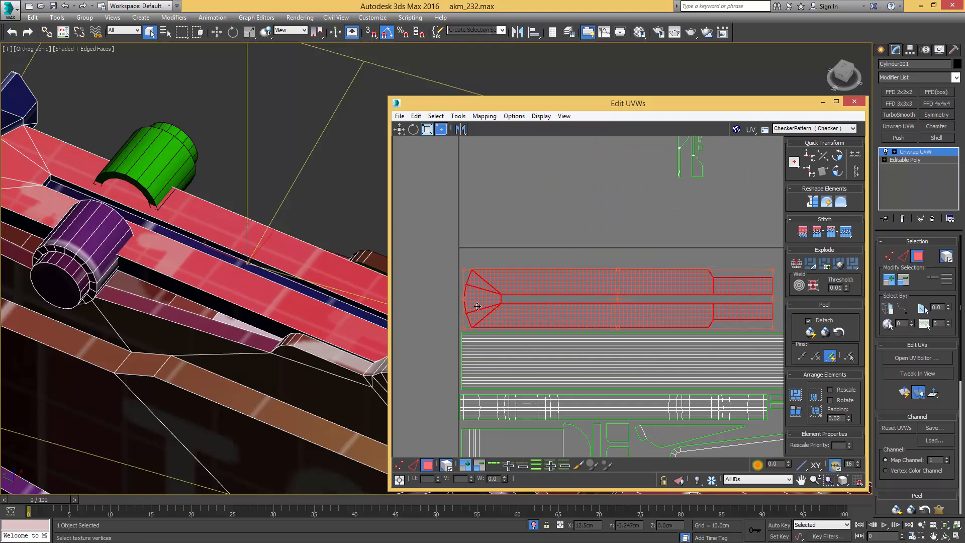
click(534, 215)
- Move the sight leaf's stepped underside shell into the free space beside the slotted shell
scroll(480, 254, down, 4)
middle_drag(480, 254, 441, 267)
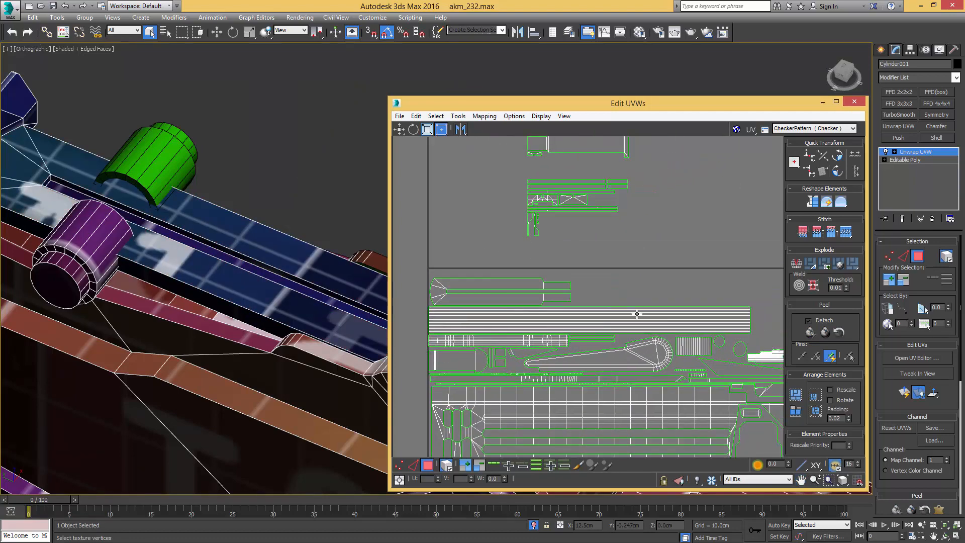
scroll(636, 314, down, 2)
middle_drag(613, 267, 603, 312)
scroll(623, 218, up, 2)
click(591, 219)
drag(590, 218, 650, 380)
- Check the underside faces on the sight leaf and scale the stepped shell down from its upper-right corner
alt+middle_drag(211, 266, 121, 200)
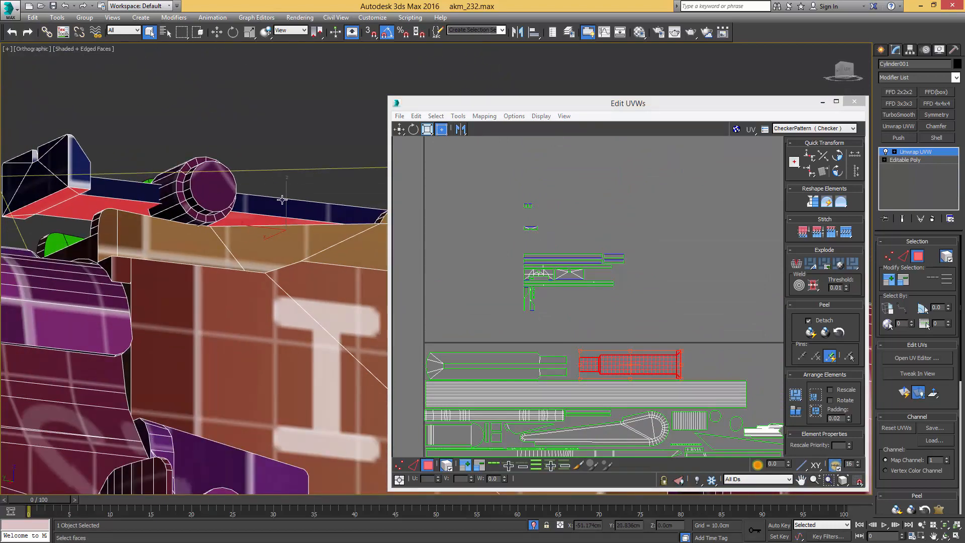
middle_drag(671, 319, 665, 256)
scroll(652, 289, up, 3)
drag(711, 283, 675, 293)
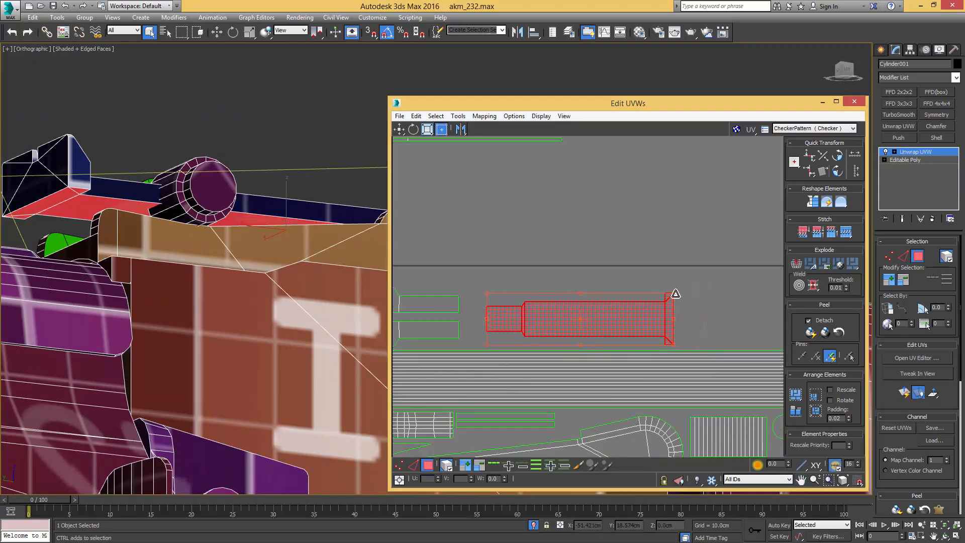
- Mirror the stepped underside shell horizontally and nudge it closer to the slotted shell
right_click(649, 313)
click(658, 360)
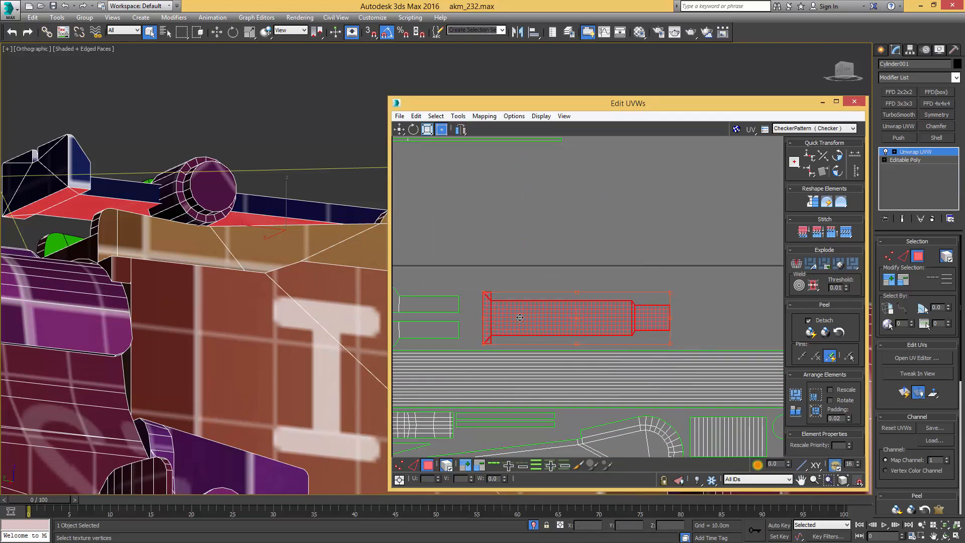
drag(519, 317, 503, 315)
click(496, 247)
- Select the sight leaf's narrow strip shells above the tile and pack them together
scroll(496, 247, down, 3)
middle_drag(509, 257, 598, 318)
drag(594, 246, 596, 265)
scroll(596, 266, down, 3)
middle_drag(613, 242, 658, 236)
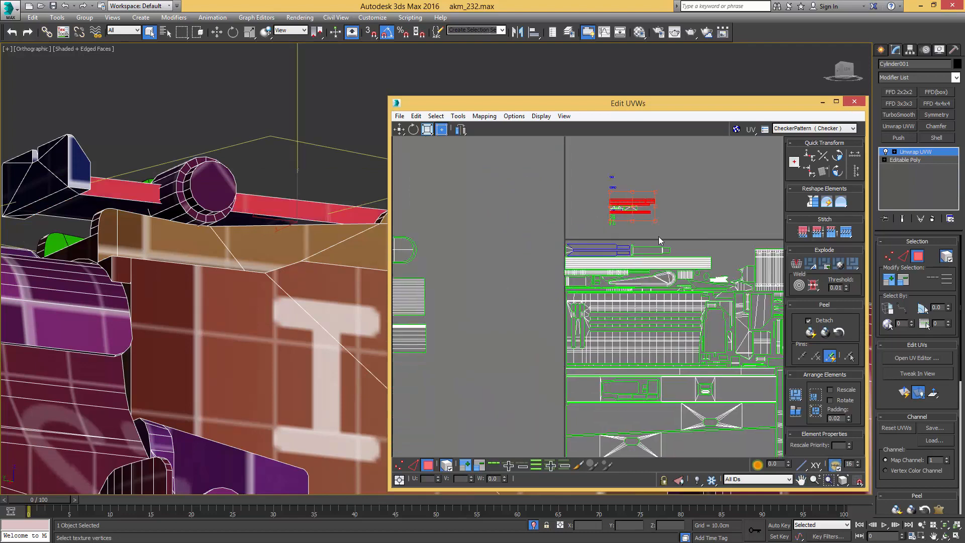
scroll(626, 213, up, 3)
scroll(609, 217, down, 3)
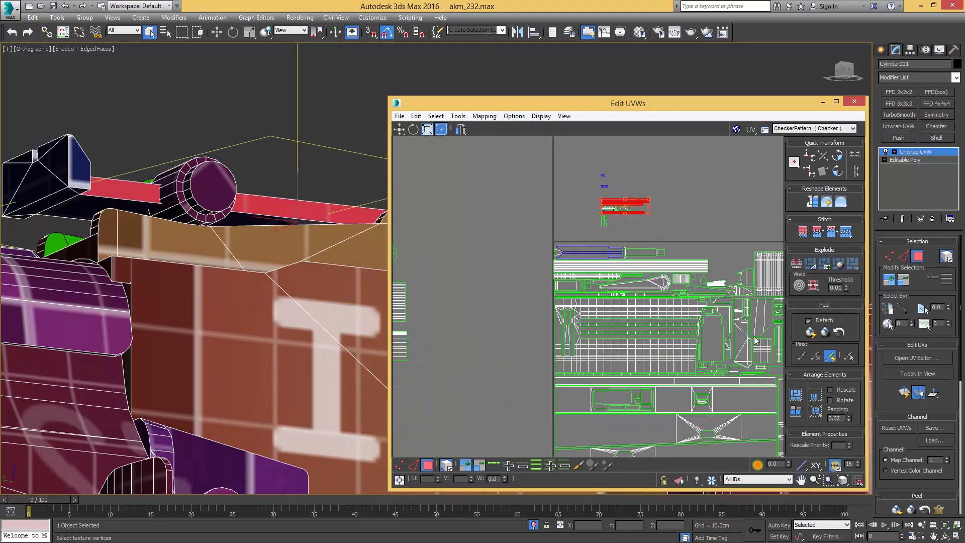
click(815, 397)
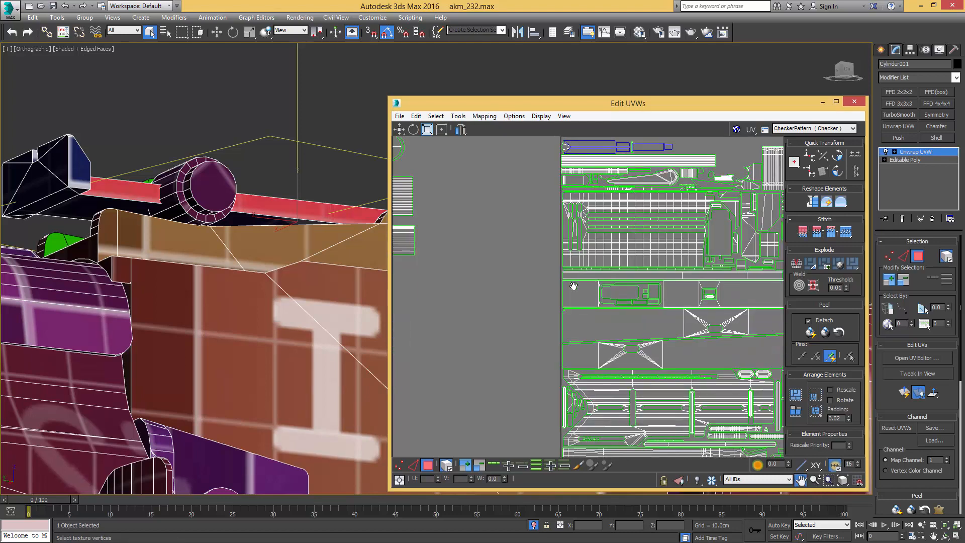
- Move the packed strips up to the tile's upper edge and check the lower strips' faces on the sight leaf
middle_drag(571, 335, 552, 304)
drag(555, 424, 602, 186)
scroll(603, 184, up, 10)
click(557, 252)
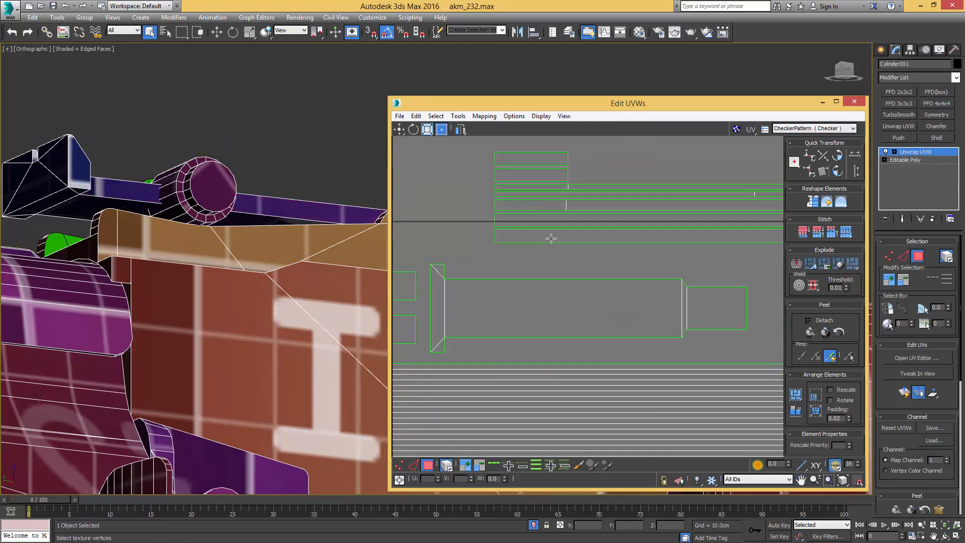
click(550, 221)
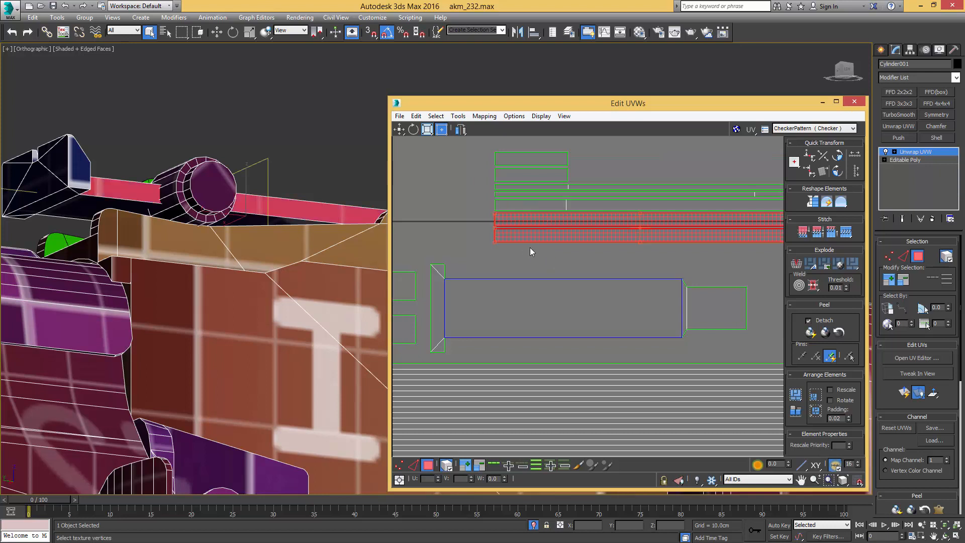
click(530, 252)
click(546, 236)
double_click(547, 235)
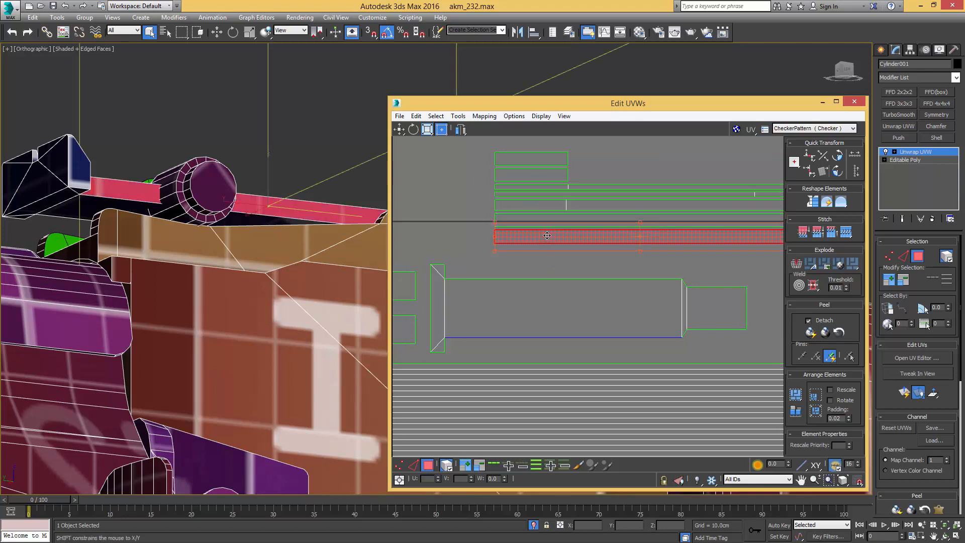
- Reselect all the narrow strip shells and pack them again with an adjusted padding
scroll(545, 235, down, 5)
drag(523, 200, 667, 249)
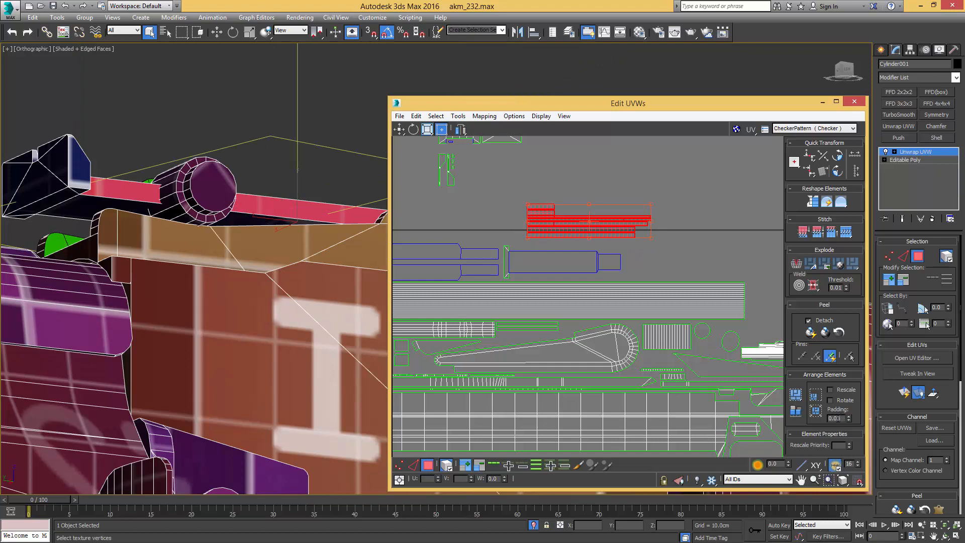
click(818, 393)
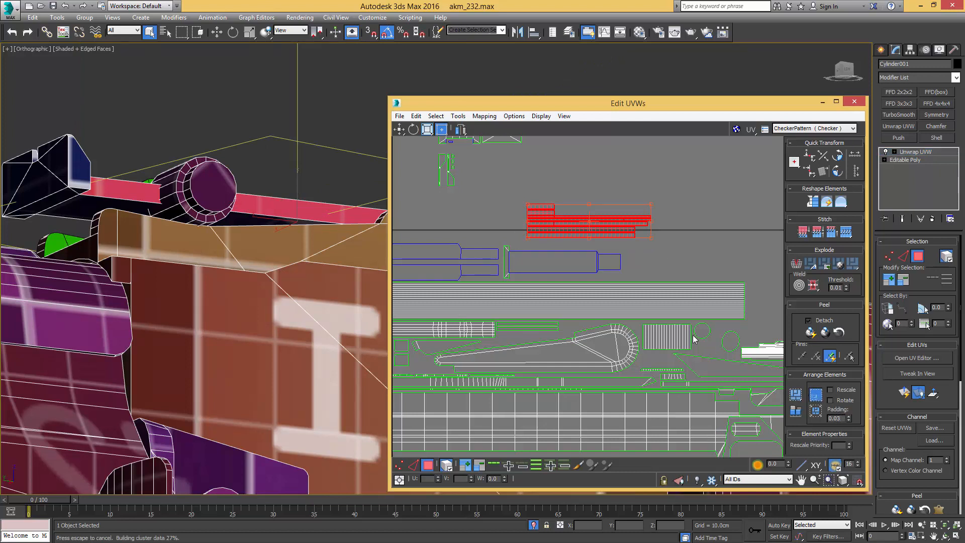
- Move the packed strip UV shells beside the sight shells in the top row of the UV tile
middle_drag(554, 347, 546, 282)
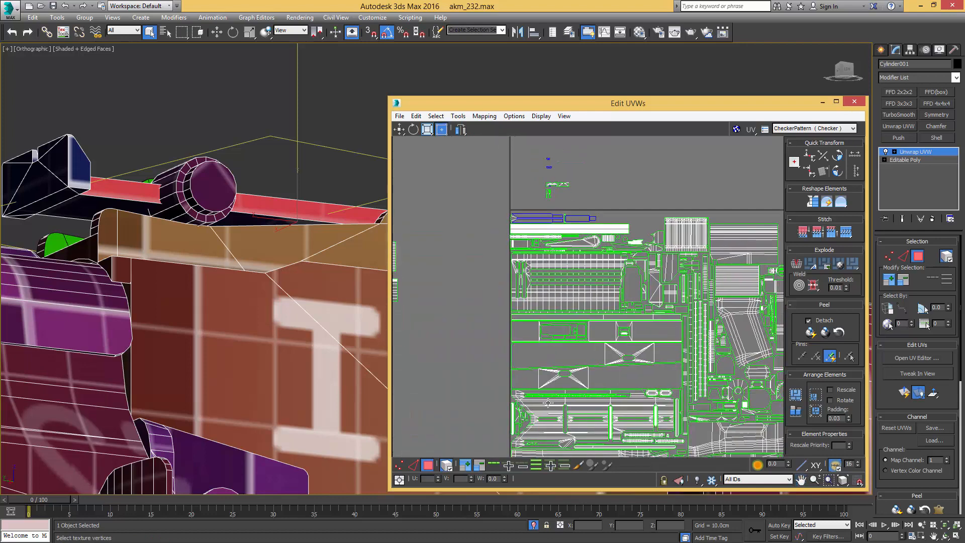
scroll(543, 399, down, 2)
middle_drag(543, 399, 546, 355)
drag(564, 360, 596, 214)
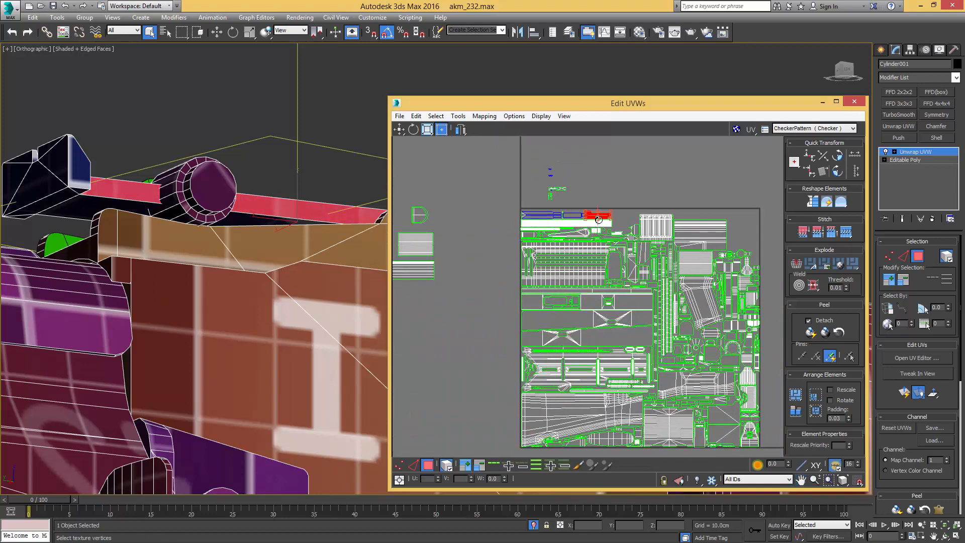
scroll(597, 213, up, 8)
drag(548, 247, 606, 234)
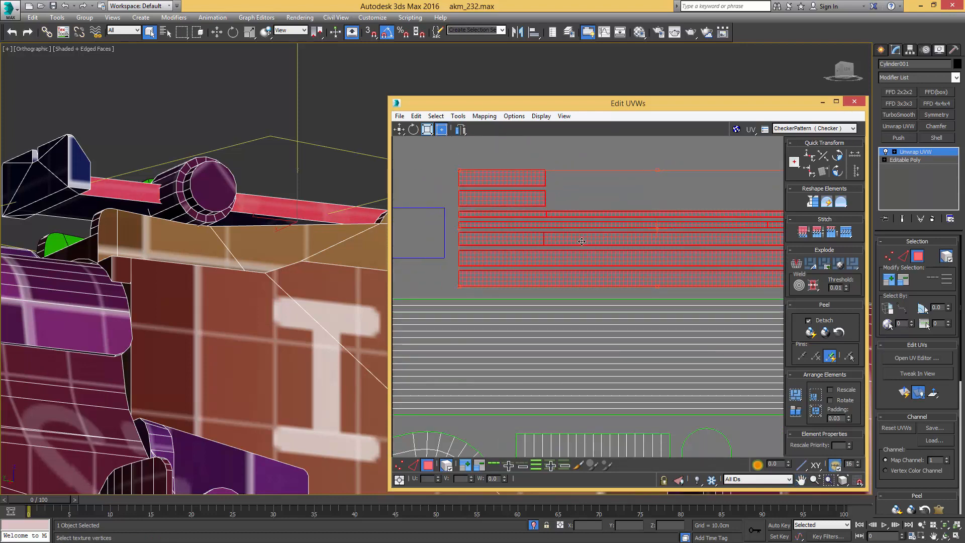
- Place the two wide long strip shells directly below and above the long rectangular sight shell
scroll(607, 184, down, 4)
click(538, 231)
scroll(648, 235, up, 4)
scroll(648, 235, up, 3)
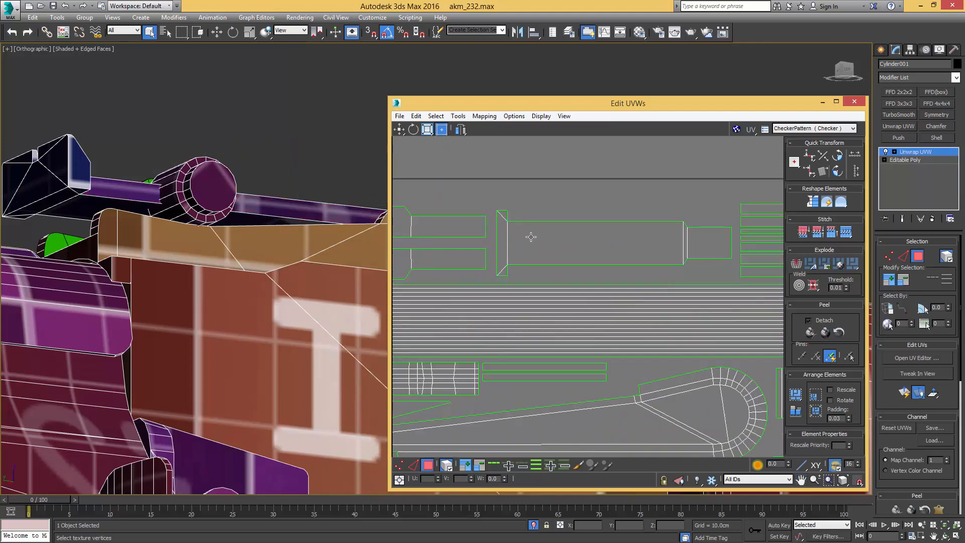
click(613, 257)
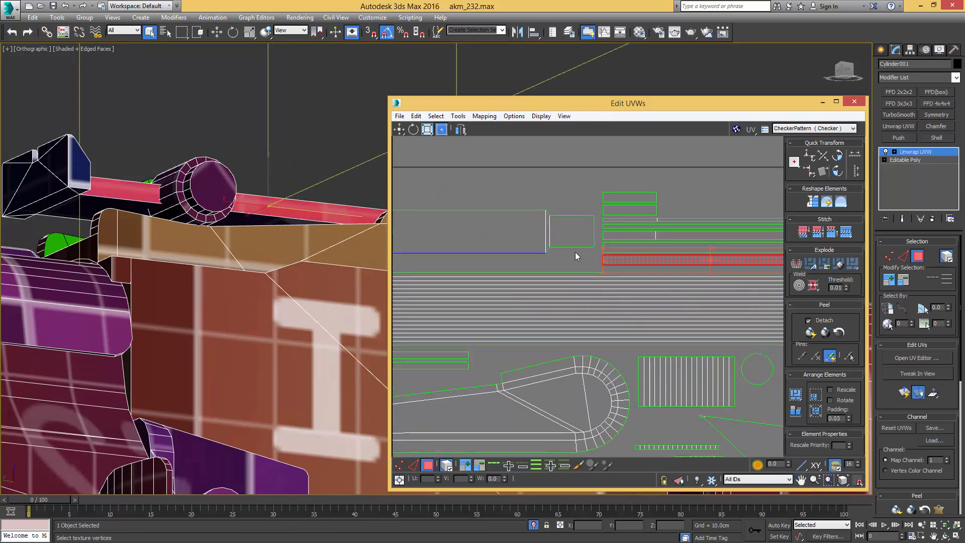
scroll(575, 252, down, 3)
drag(659, 259, 529, 260)
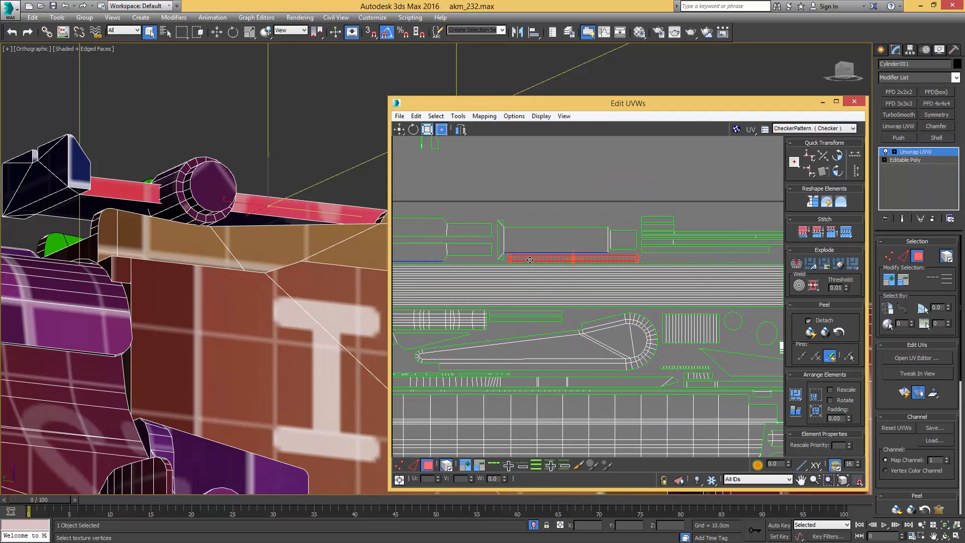
click(669, 249)
drag(670, 249, 536, 220)
- Move the remaining strip shells above the stepped sight shell, leaving the two short strips there
click(661, 254)
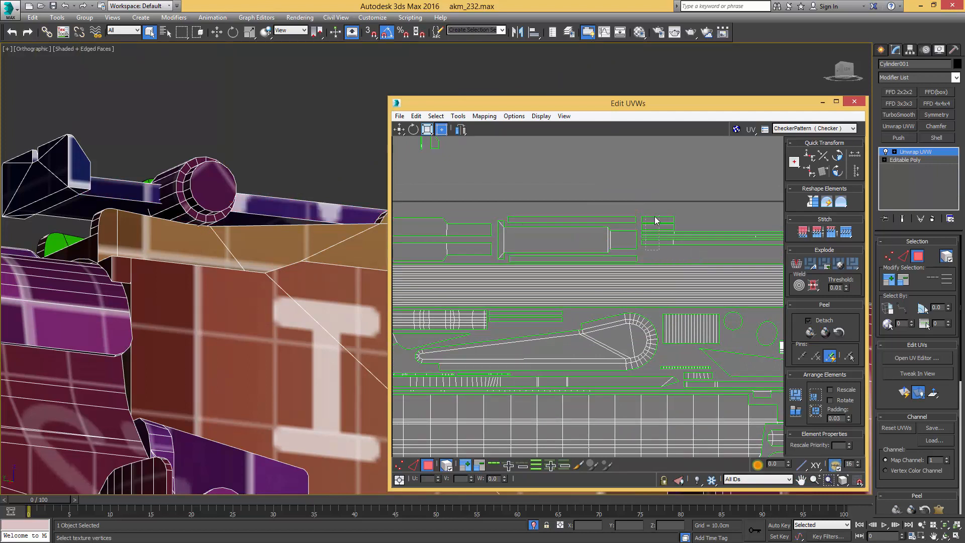
click(655, 220)
middle_drag(654, 220, 730, 231)
drag(743, 249, 561, 257)
scroll(534, 218, up, 3)
alt+drag(585, 198, 558, 241)
- Stack the three remaining long strip shells in the upper-left corner of the UV tile
scroll(573, 251, down, 3)
middle_drag(579, 256, 632, 257)
drag(634, 258, 466, 243)
scroll(424, 239, up, 6)
middle_drag(467, 248, 596, 259)
drag(591, 266, 520, 266)
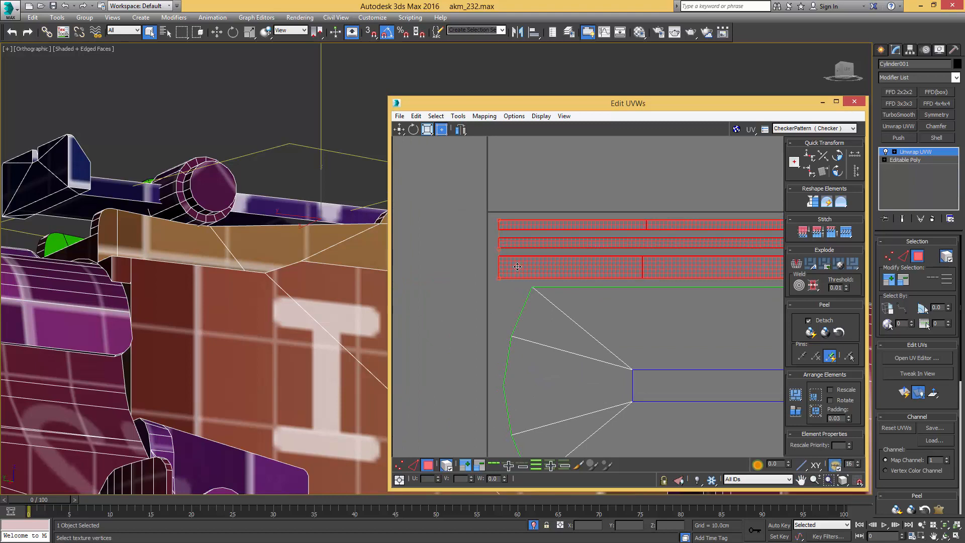
click(565, 187)
scroll(578, 222, down, 8)
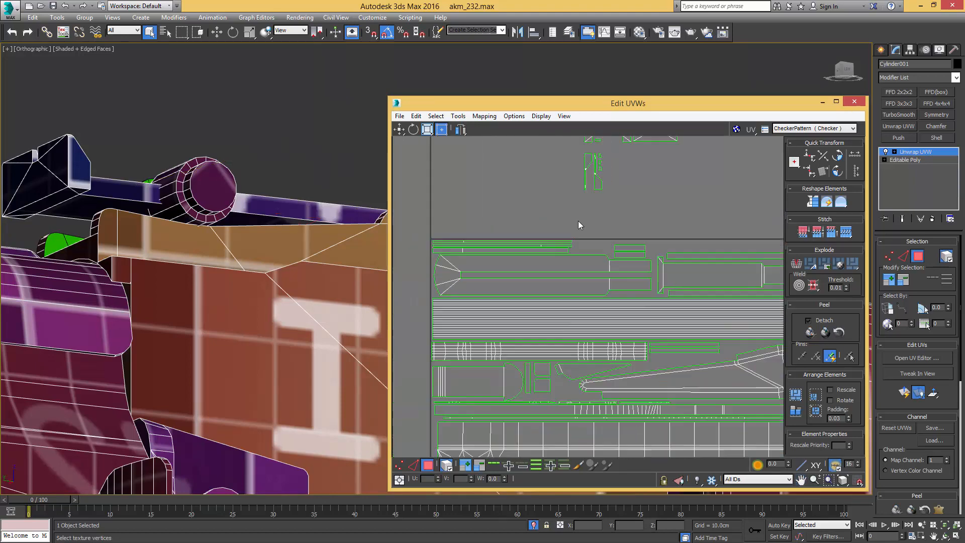
- Move the sight's plate and side shells from above the tile to just right of the rectangular sight shell
drag(521, 257, 667, 156)
alt+middle_drag(242, 226, 195, 305)
middle_drag(550, 216, 502, 196)
drag(578, 164, 744, 284)
middle_drag(736, 282, 629, 249)
drag(638, 249, 691, 216)
- Nudge the upper strip closer to the rectangular sight shell and shift that shell with its strips slightly
scroll(516, 245, up, 3)
click(526, 254)
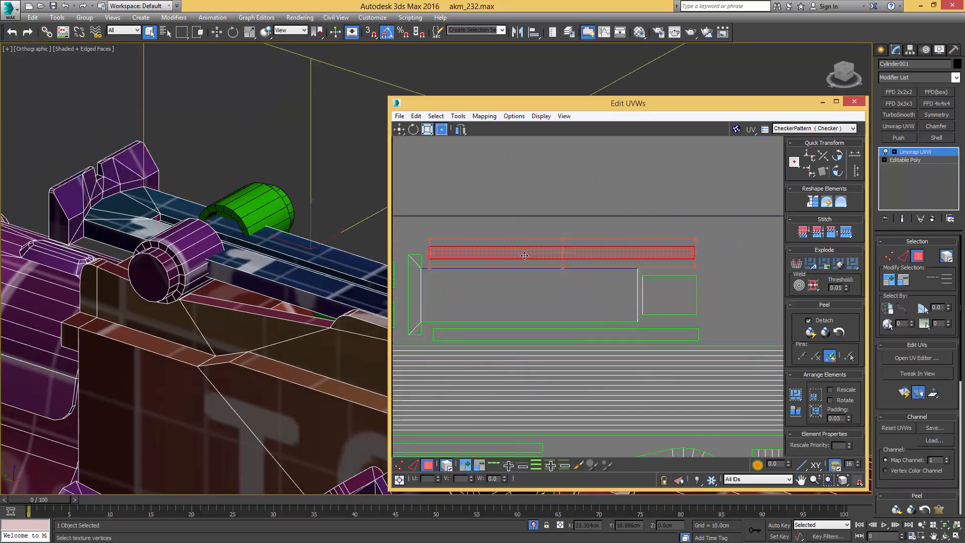
drag(526, 255, 526, 259)
click(680, 334)
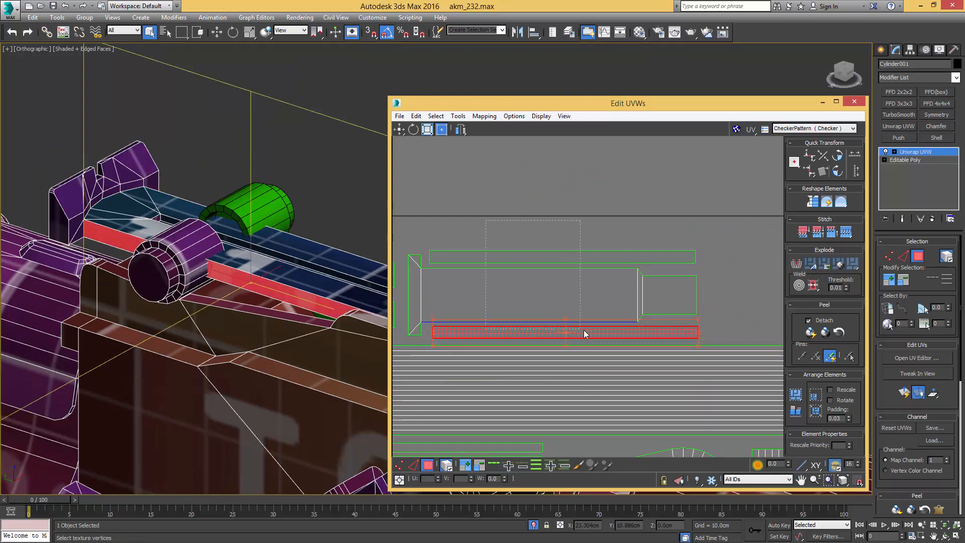
key(ctrl+a)
drag(563, 298, 561, 302)
middle_drag(510, 294, 627, 302)
drag(612, 303, 603, 303)
click(648, 232)
- Move the notched sight plate's shell down into the tile beside the narrow side shells
scroll(650, 231, down, 3)
scroll(555, 262, down, 2)
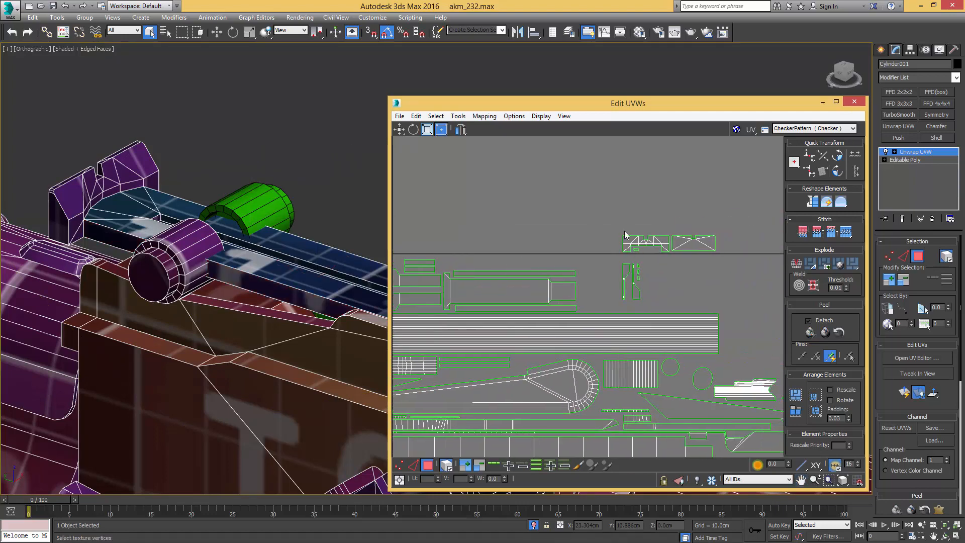
click(463, 257)
drag(463, 256, 462, 257)
scroll(466, 263, up, 5)
drag(529, 257, 766, 265)
scroll(492, 260, down, 4)
middle_drag(751, 260, 666, 269)
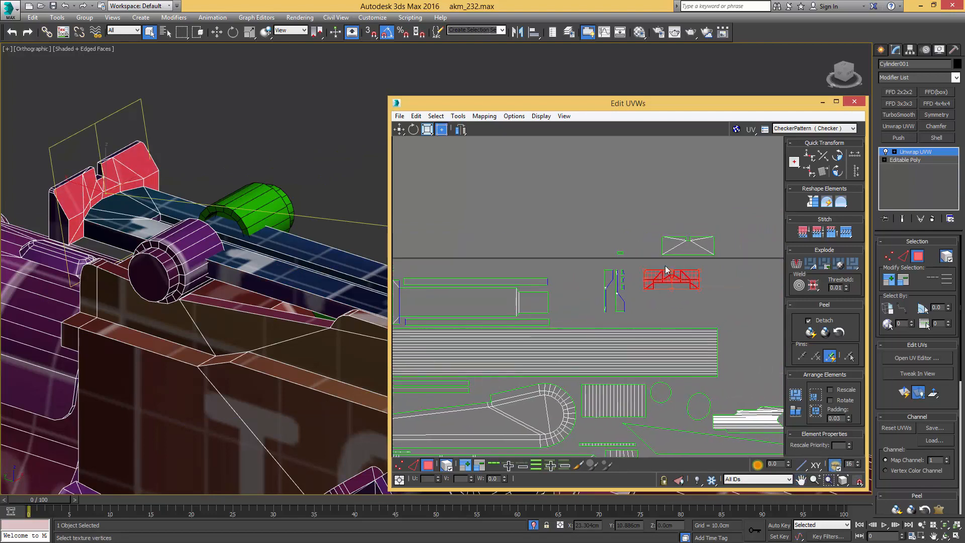
- Rotate the sight's narrow side shells and small edge pieces 90 degrees clockwise
scroll(614, 285, up, 2)
click(615, 272)
ctrl+click(623, 234)
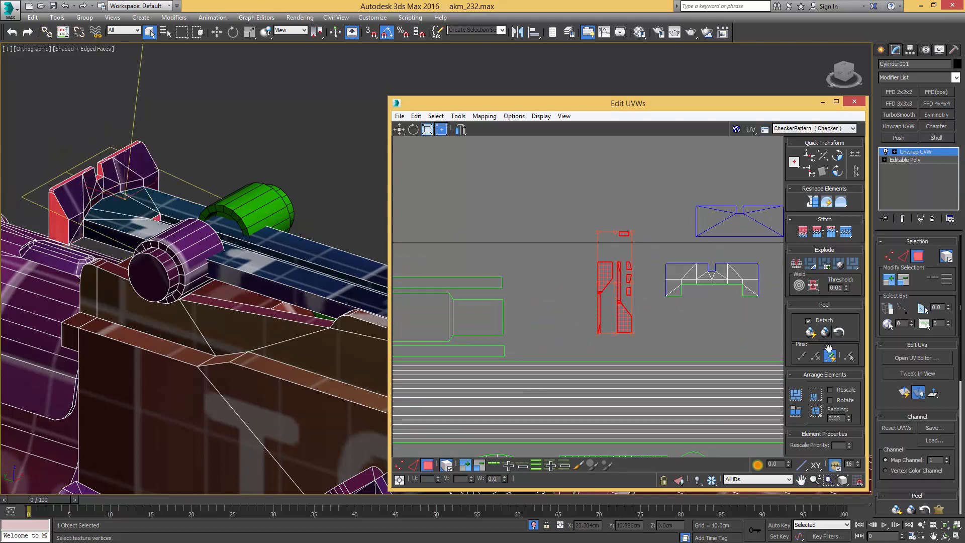
click(839, 173)
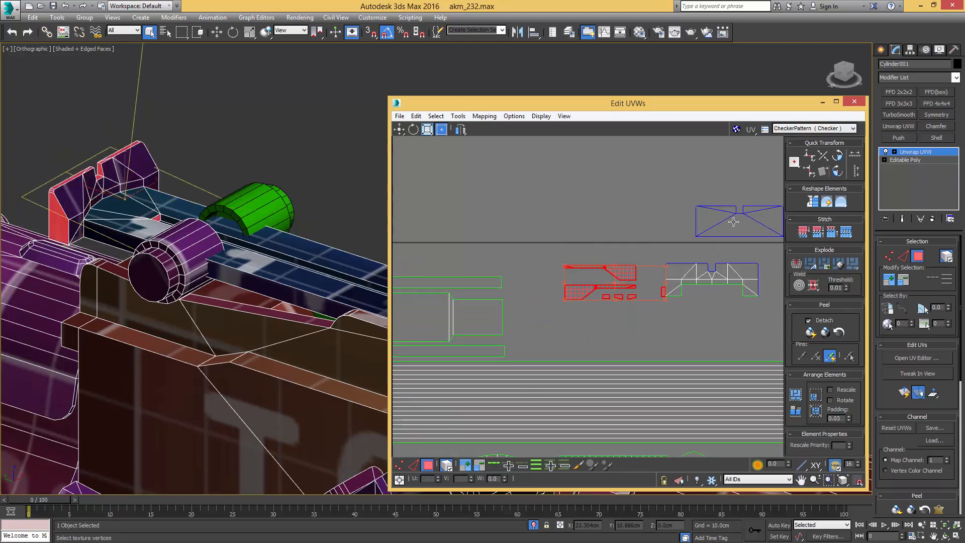
- Move the rotated side shells and small pieces above the left end of the rectangular sight shell
middle_drag(553, 296, 673, 306)
drag(675, 306, 407, 274)
middle_drag(407, 274, 631, 302)
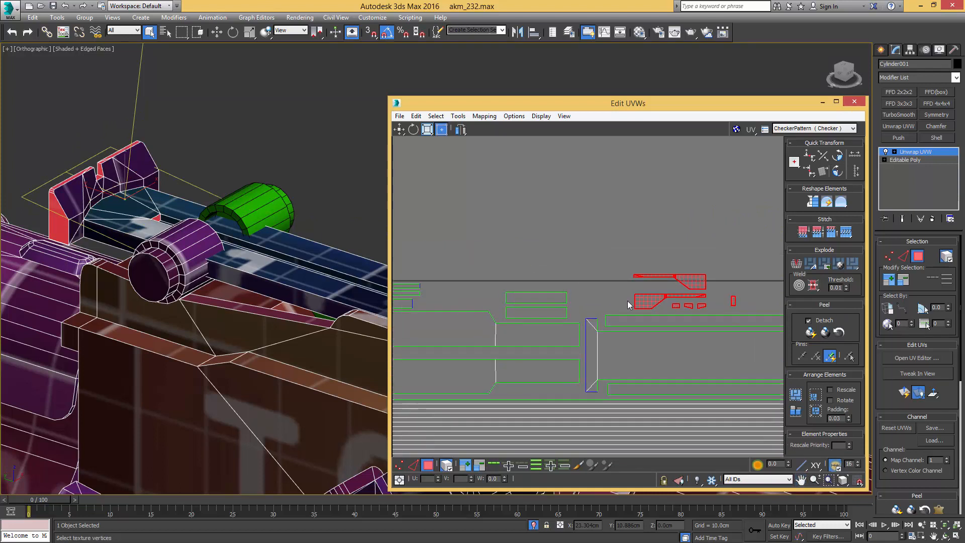
scroll(631, 302, up, 2)
drag(670, 304, 537, 296)
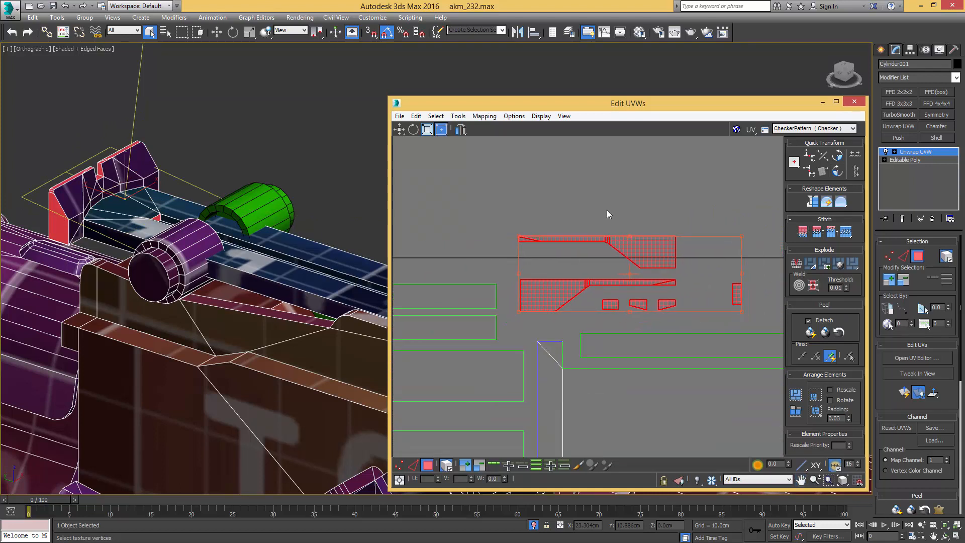
- Flip the upper side shell vertically and horizontally, and nest it against the other side shell
click(653, 228)
click(628, 245)
right_click(629, 245)
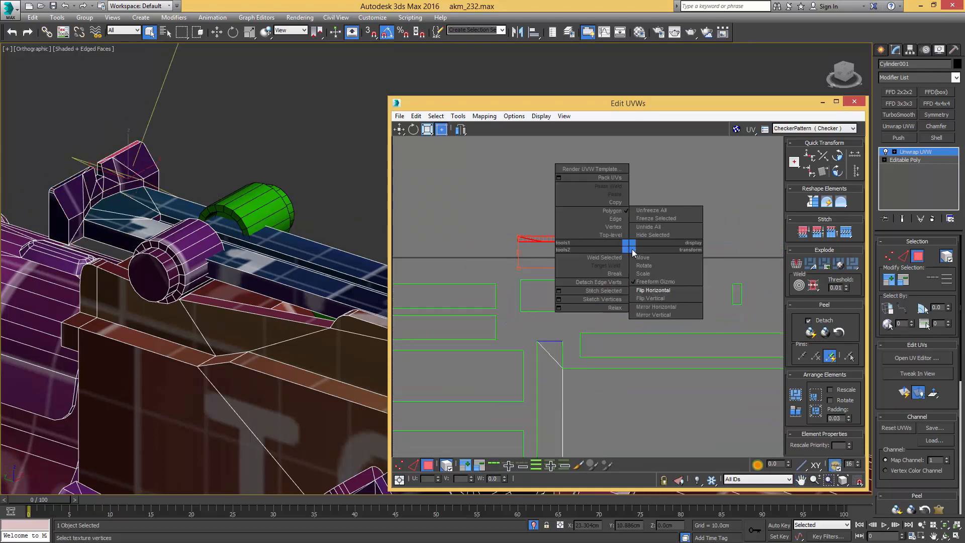
click(653, 298)
drag(561, 244, 626, 312)
right_click(611, 300)
click(653, 346)
middle_drag(648, 269, 577, 250)
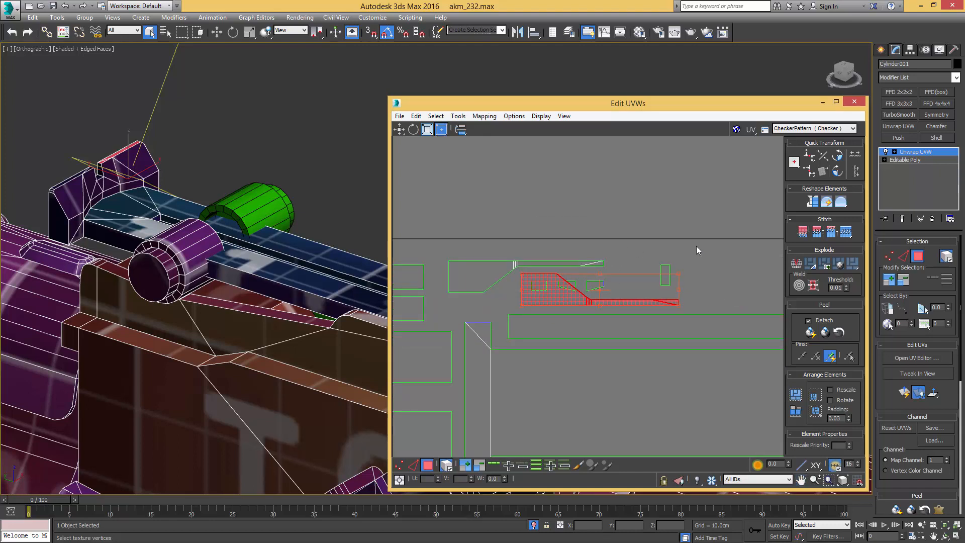
drag(520, 291, 521, 290)
- Move the small edge pieces into the gap between the long corner strips and the two short strips
alt+drag(501, 232, 607, 281)
scroll(608, 282, down, 5)
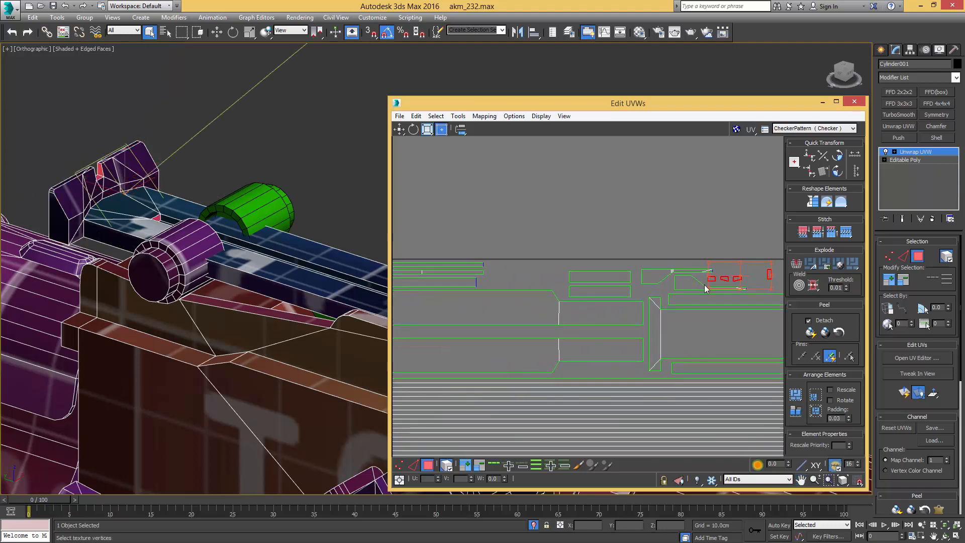
drag(725, 279, 550, 267)
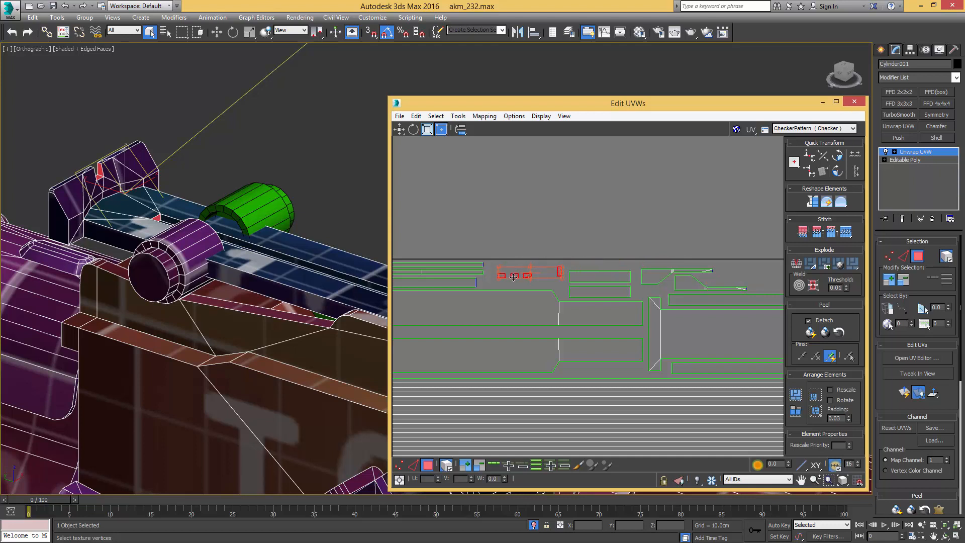
scroll(526, 279, up, 3)
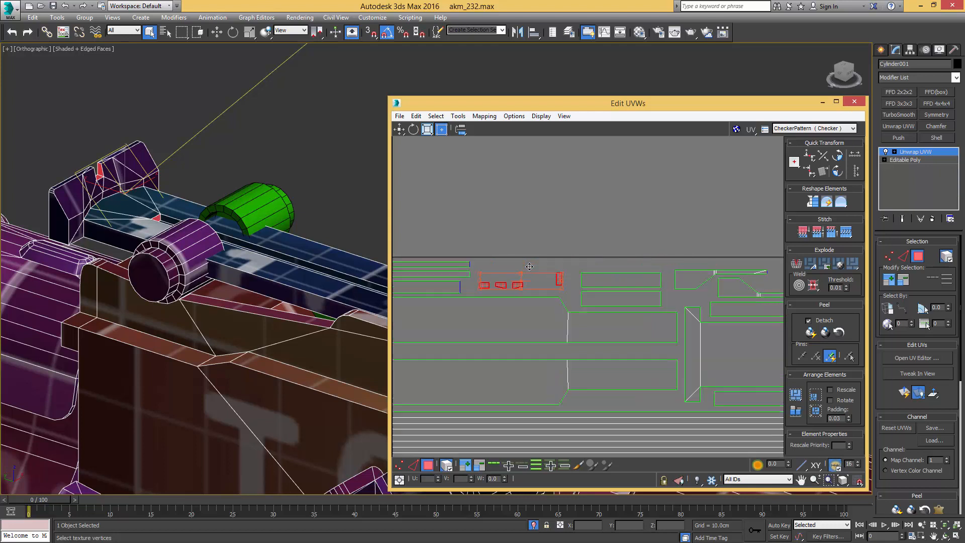
click(566, 283)
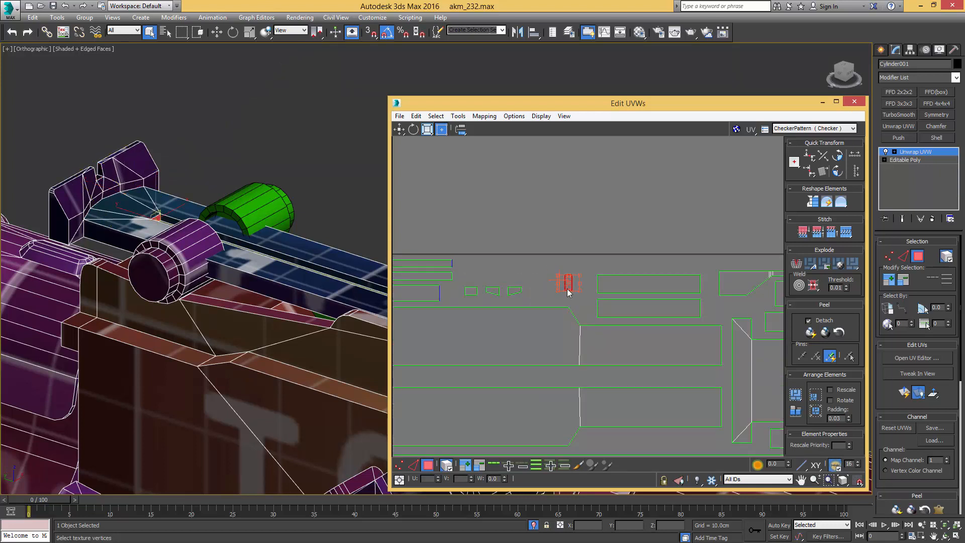
click(570, 234)
scroll(566, 272, down, 8)
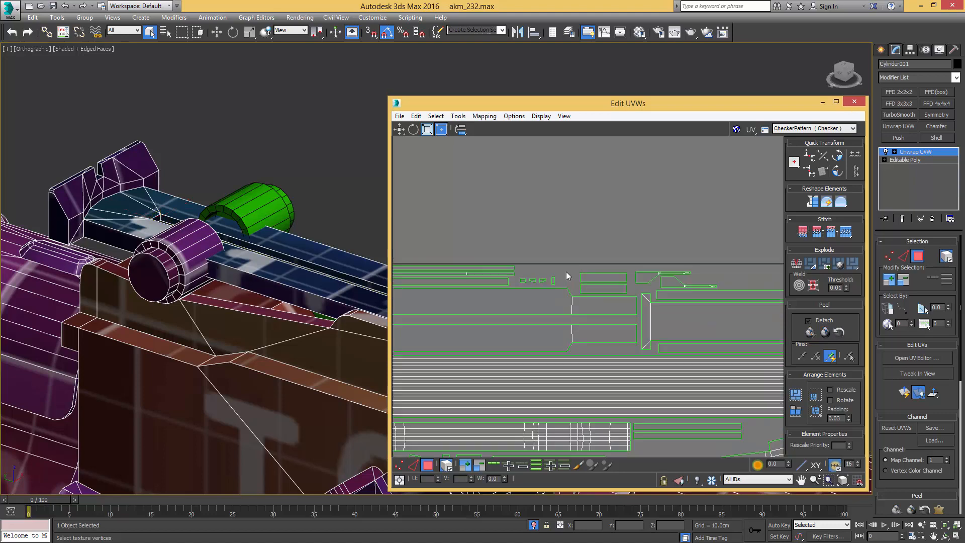
- Move both plate shells beside the rectangular sight shell, placing the rectangular plate directly above the notched one
drag(679, 248, 534, 313)
scroll(653, 261, up, 3)
scroll(532, 313, up, 3)
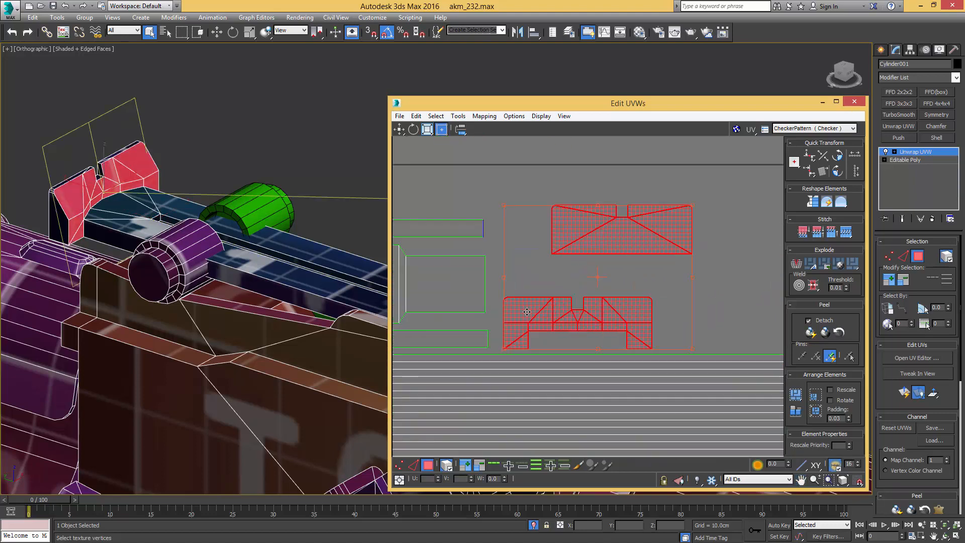
click(641, 236)
drag(641, 237, 594, 268)
ctrl+click(605, 303)
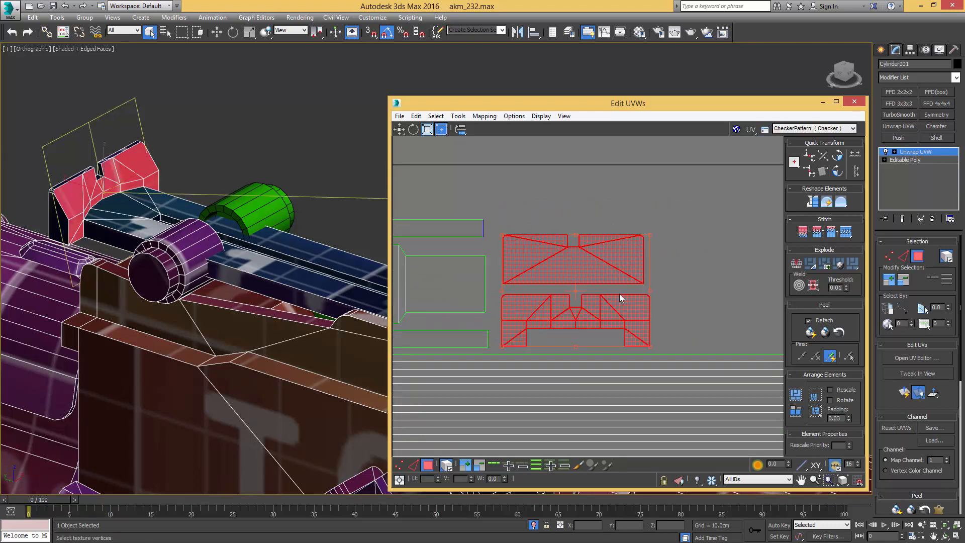
scroll(611, 273, down, 2)
scroll(612, 273, down, 3)
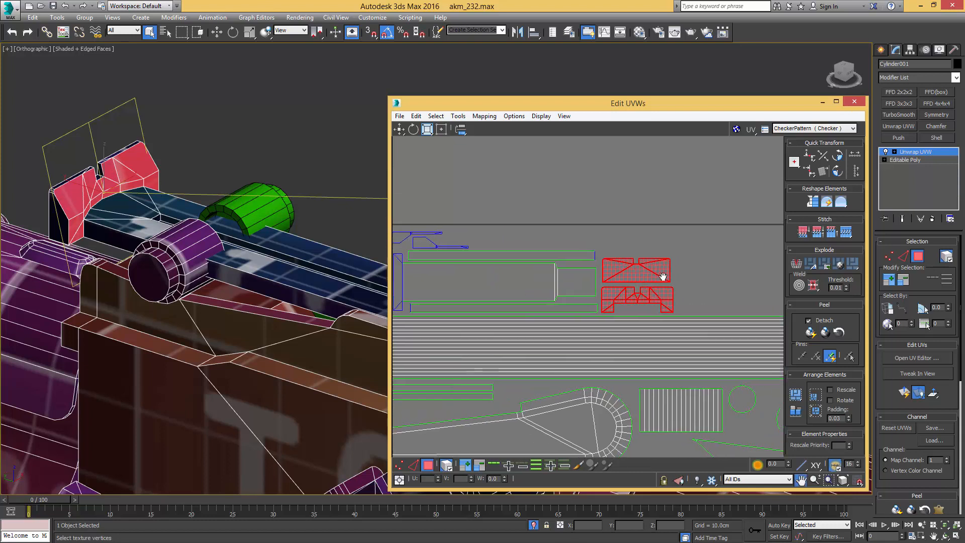
click(672, 268)
click(665, 295)
drag(666, 295, 585, 237)
key(ctrl+z)
click(659, 216)
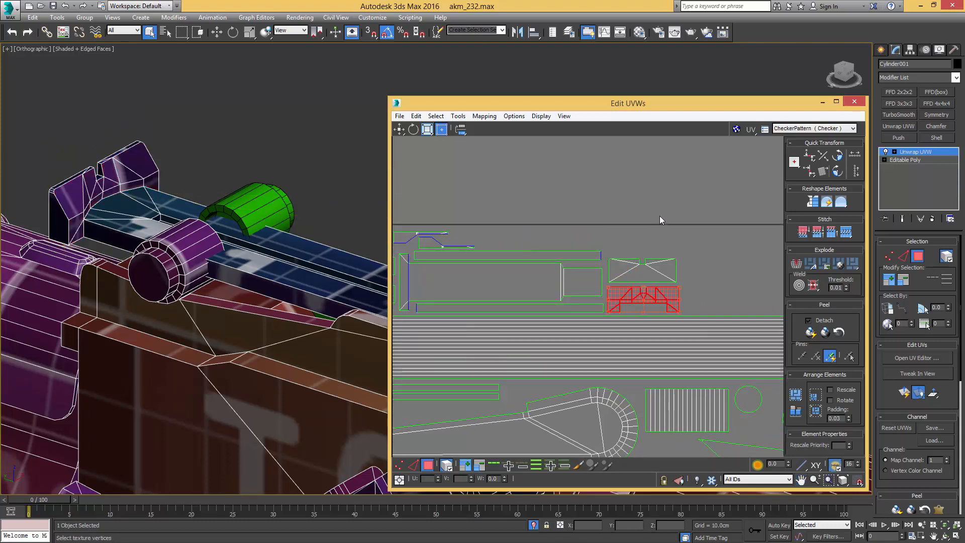
- Select the faces of the purple cylindrical knob on the rear sight and locate its UV shells outside the tile
scroll(726, 260, down, 2)
middle_drag(726, 260, 665, 230)
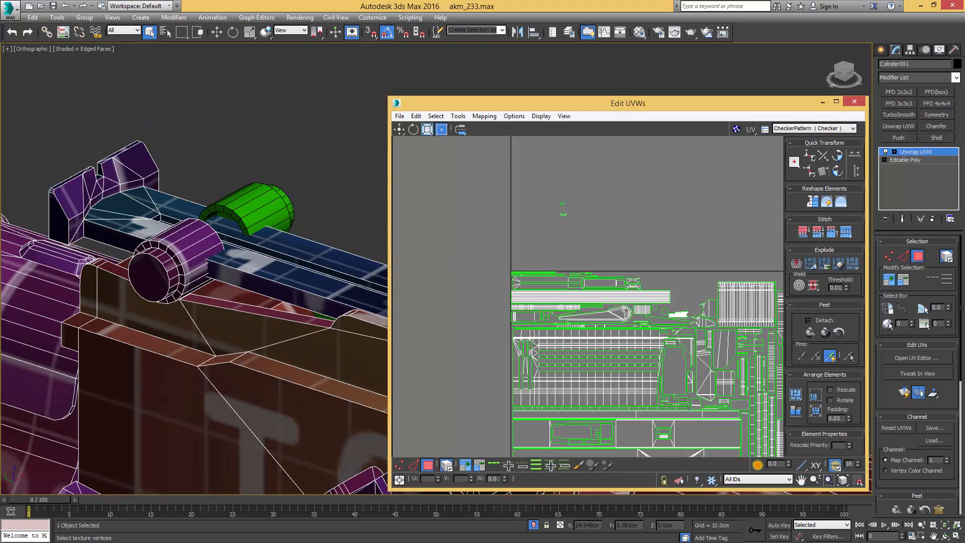
middle_drag(241, 271, 257, 268)
key(3)
key(3)
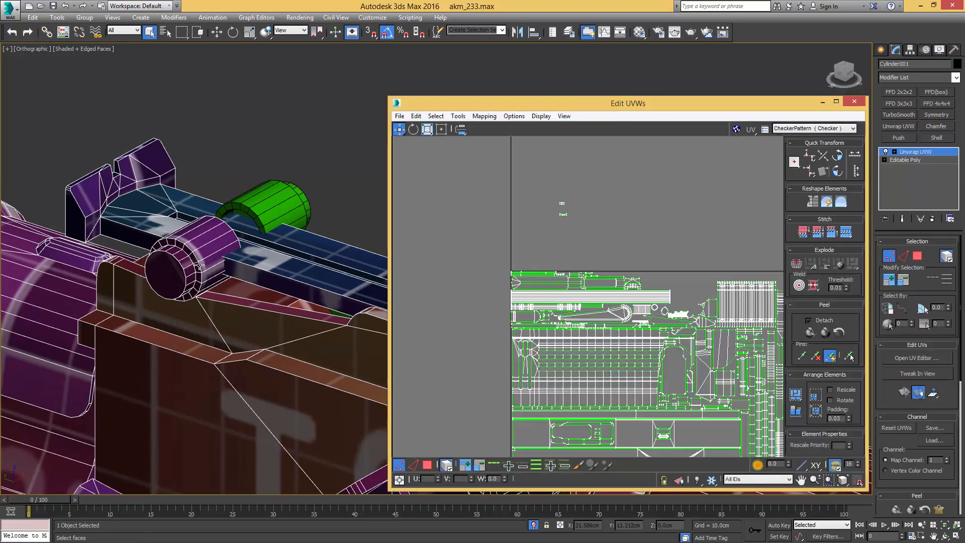
click(199, 264)
scroll(199, 265, down, 6)
alt+middle_drag(199, 264, 321, 248)
key(z)
middle_drag(697, 286, 592, 284)
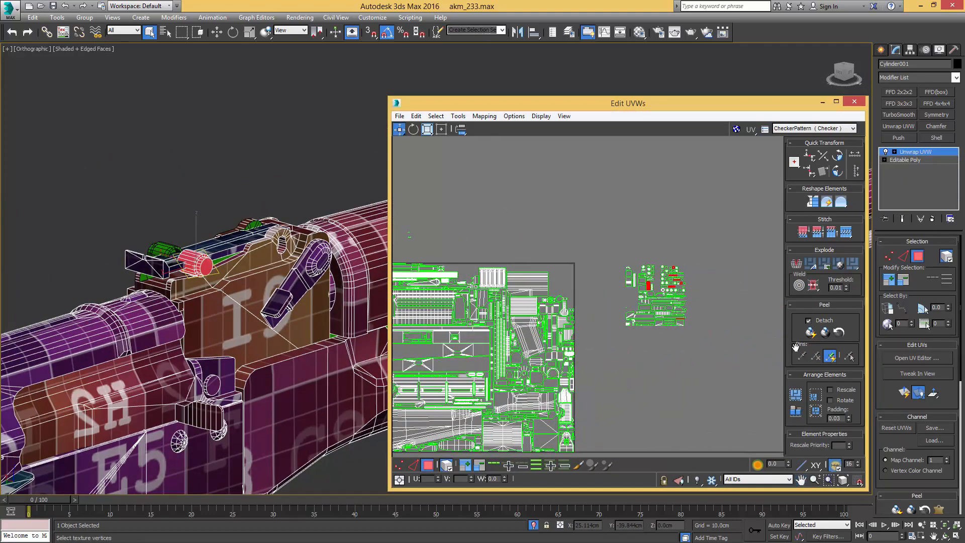
- Pack the knob's UV shells and move them into the empty space between the long striped shell and the gridded shell
click(813, 398)
middle_drag(437, 427, 518, 347)
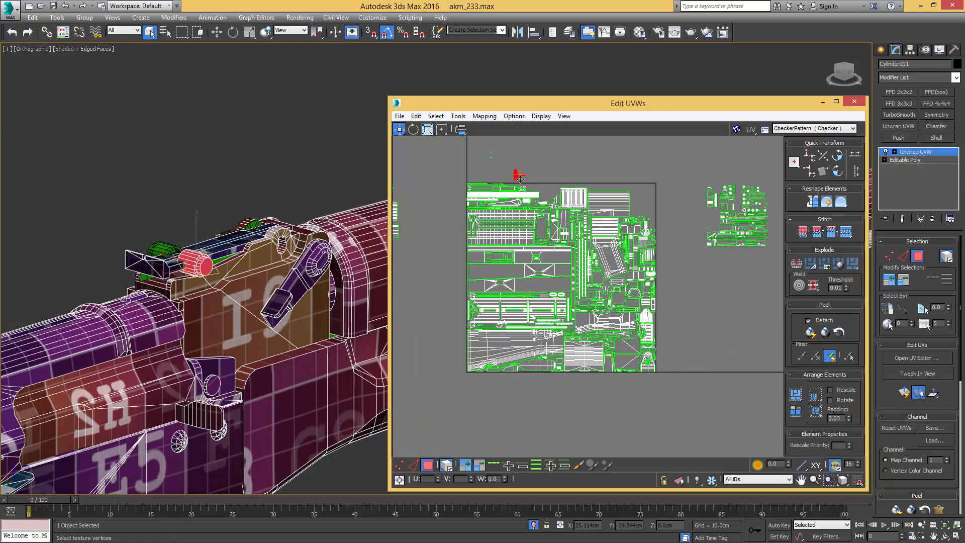
scroll(520, 178, up, 5)
click(442, 129)
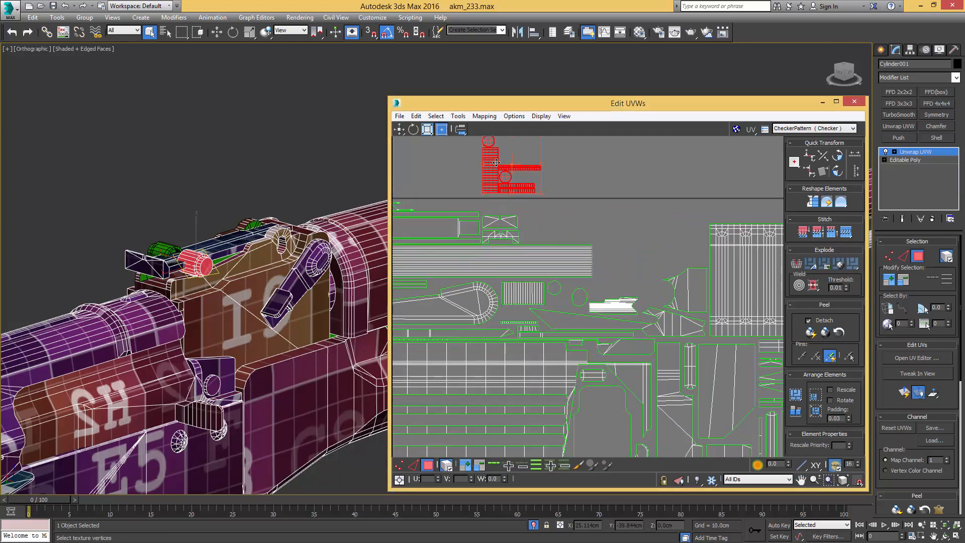
drag(496, 163, 624, 247)
- Shift the knob's UV shells slightly down and closer to the end of the long striped shell
middle_drag(236, 205, 263, 177)
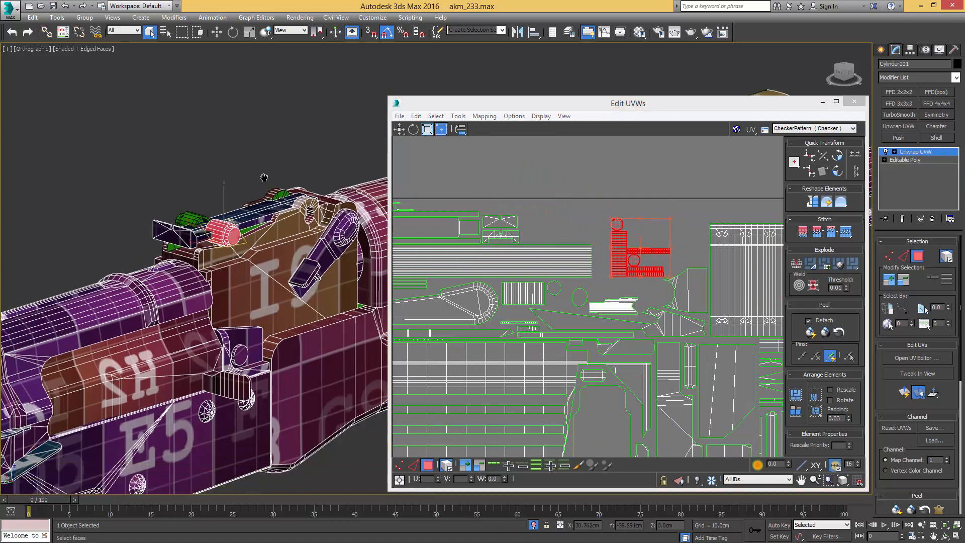
scroll(219, 234, up, 8)
drag(613, 243, 600, 258)
scroll(627, 250, up, 3)
click(711, 229)
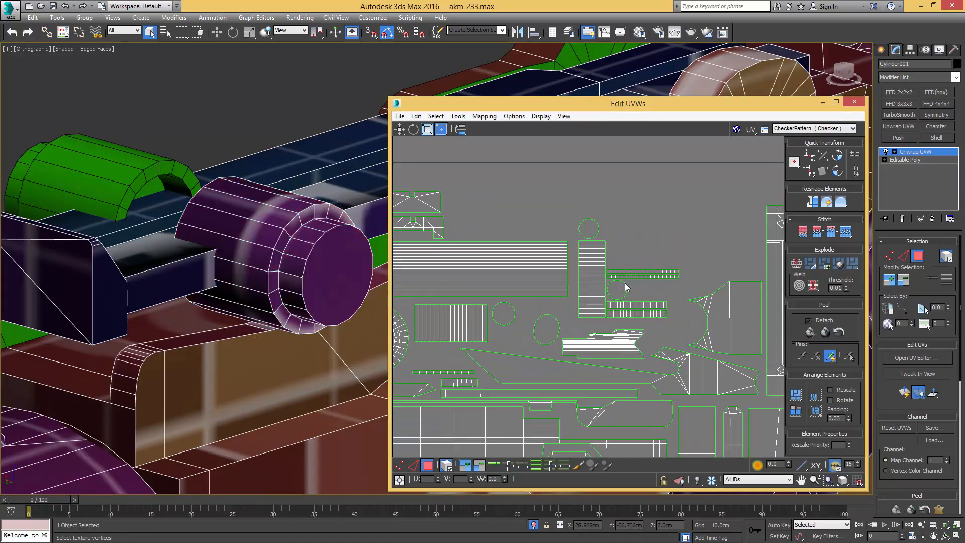
- Move the knob's second UV circle beside the first one, and bring the two thinnest strips down directly above the thicker pair
drag(617, 289, 620, 227)
click(632, 273)
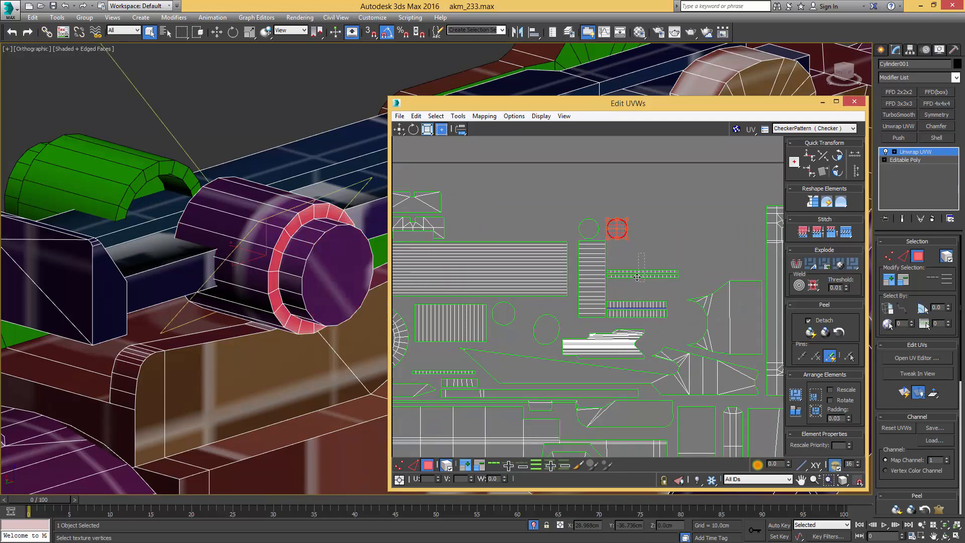
scroll(632, 275, up, 3)
drag(625, 280, 625, 325)
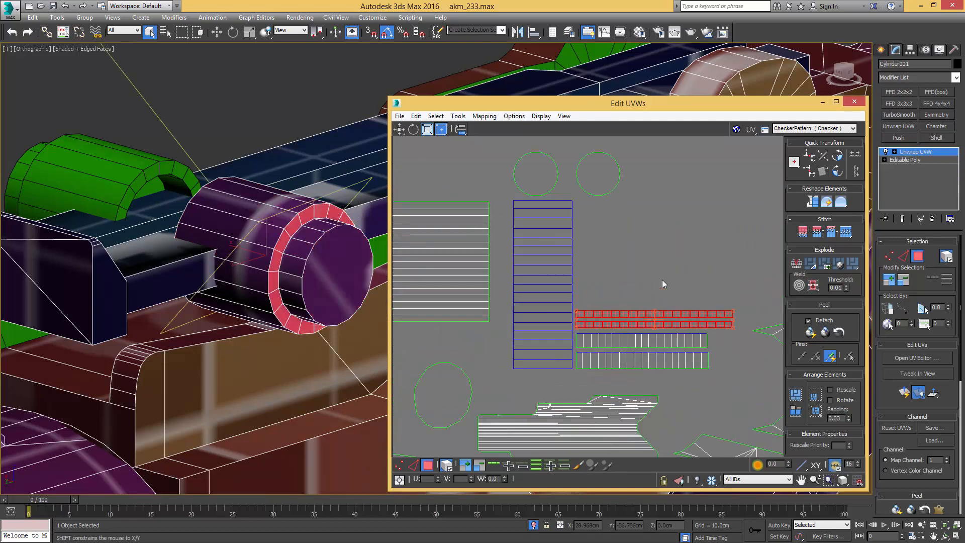
- Rotate the knob's four strips upright, and turn them together with the wide striped shell until all lie horizontal with the wide shell lowest
drag(636, 371, 626, 301)
click(837, 172)
ctrl+click(525, 310)
scroll(555, 275, down, 2)
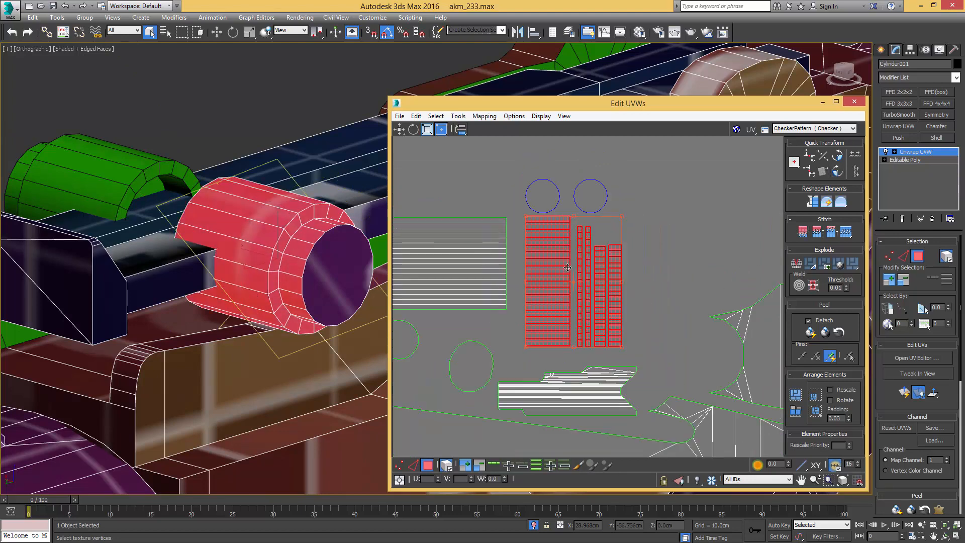
middle_drag(567, 286, 573, 326)
click(837, 172)
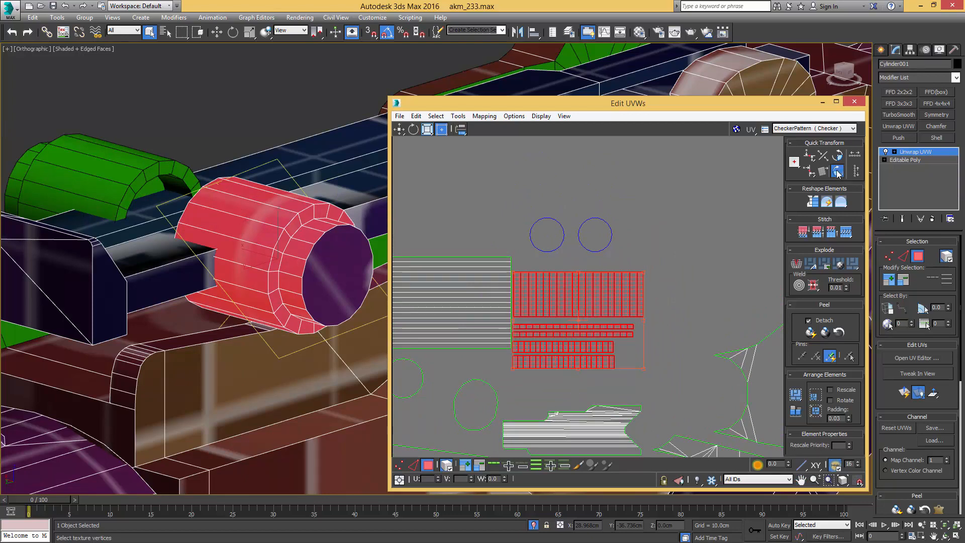
click(837, 172)
- Place the rotated strip group just above the jagged striped shell, and lower the two circles close above the strips
drag(587, 361, 591, 387)
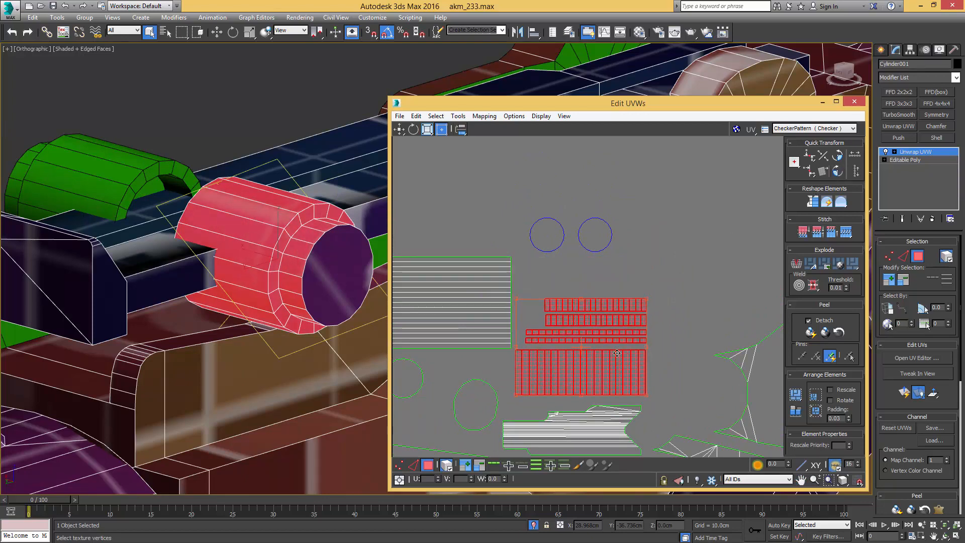
drag(628, 228, 522, 256)
drag(562, 229, 559, 265)
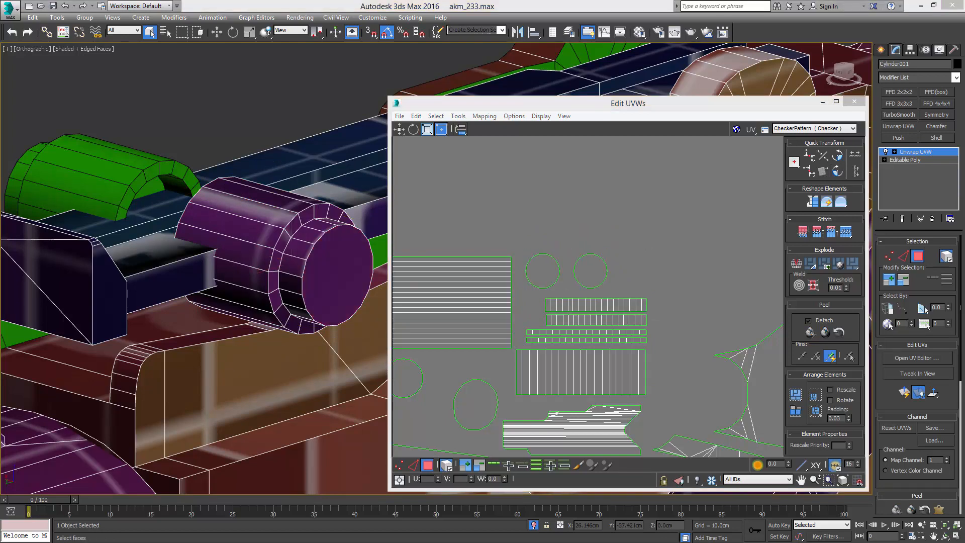
- Check the knob's end face in the reference photo, enlarge its UV circle and place it beside the wide striped shell
drag(964, 137, 679, 140)
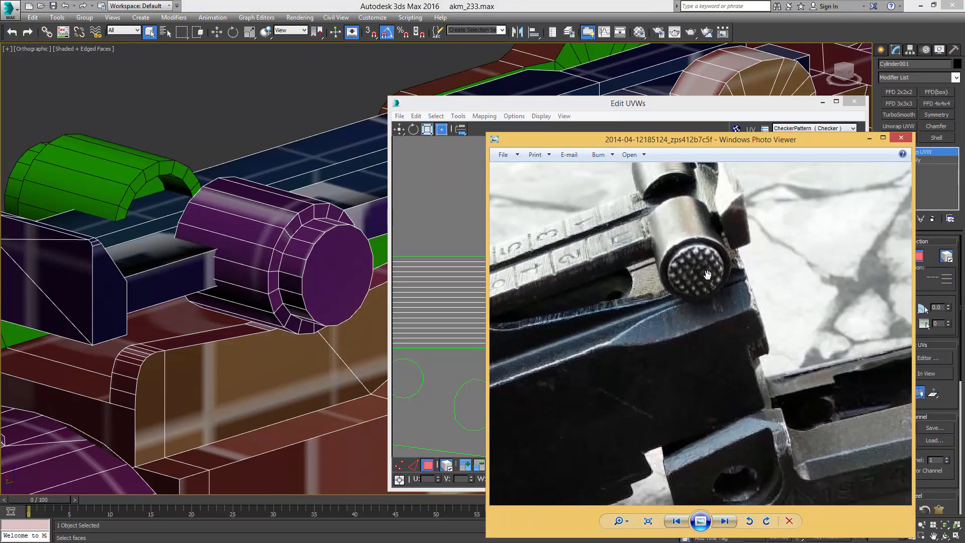
drag(696, 142, 964, 93)
click(905, 194)
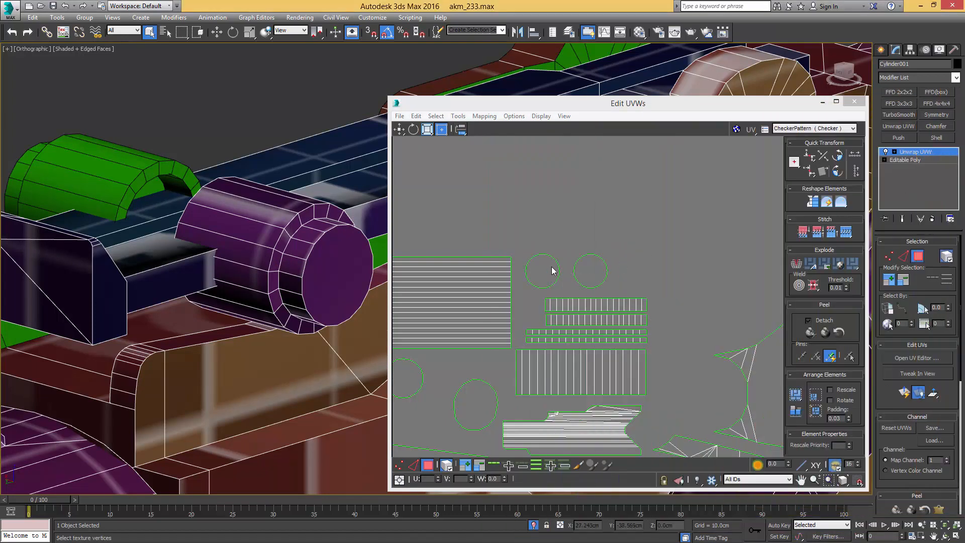
click(326, 264)
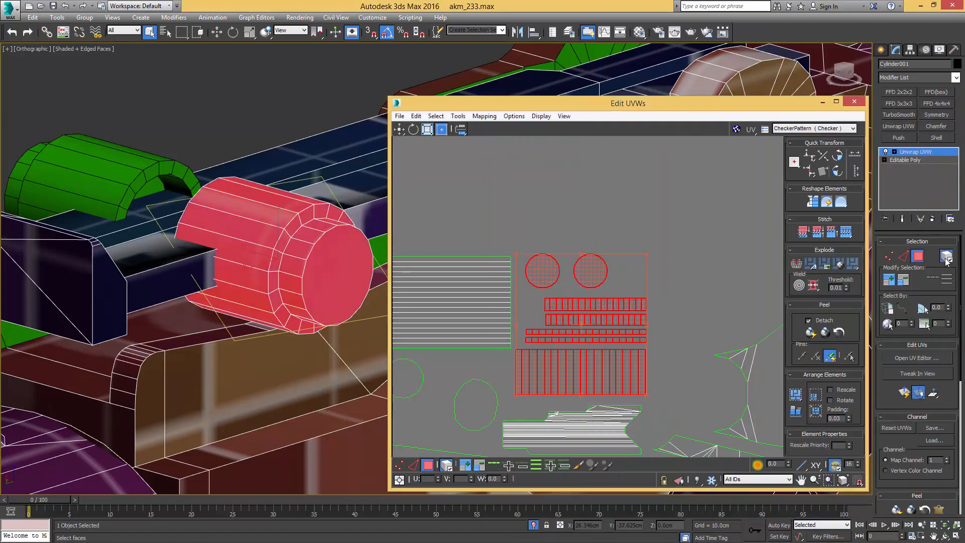
click(601, 242)
click(590, 270)
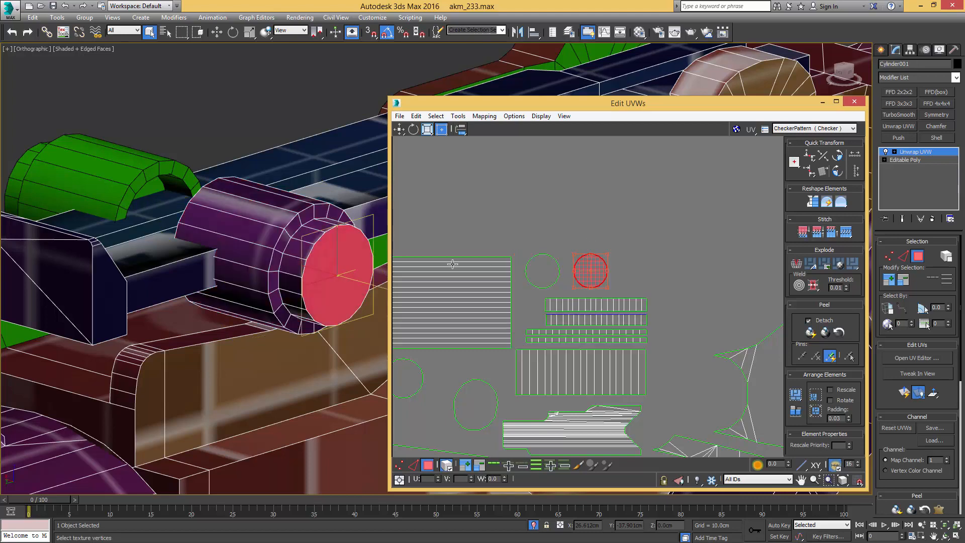
drag(609, 253, 698, 386)
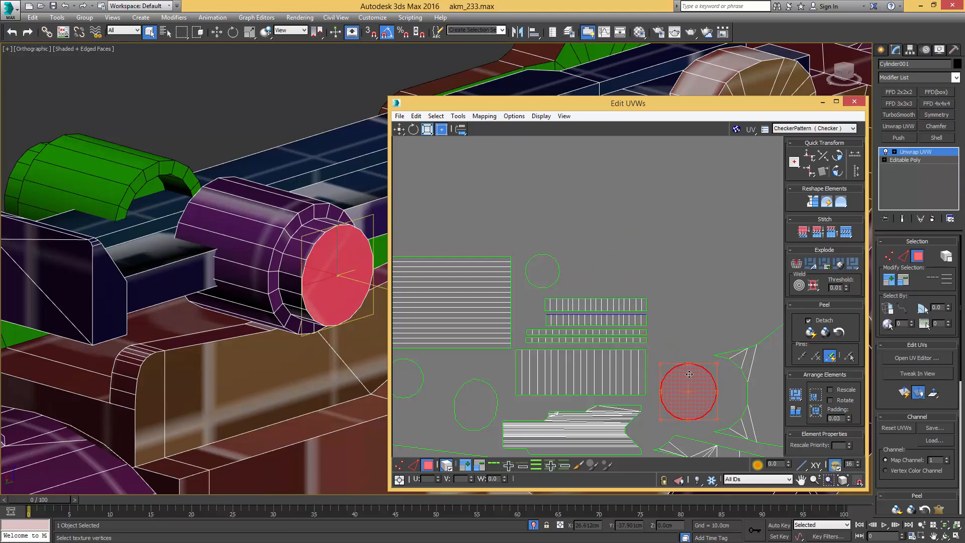
- Move the knob's remaining small circle into the gap between the gridded shell and the large oval, below the other circle
click(543, 272)
middle_drag(501, 310, 607, 260)
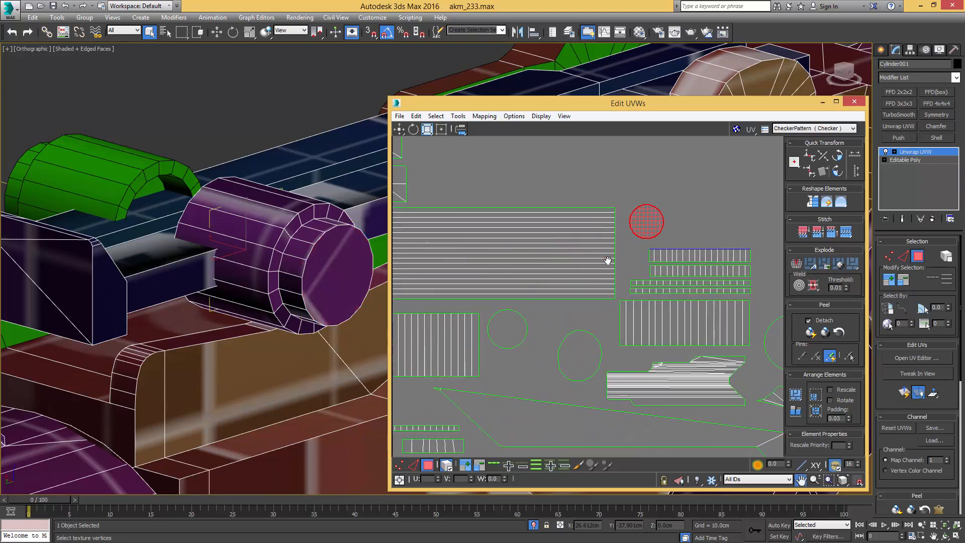
drag(643, 225, 559, 327)
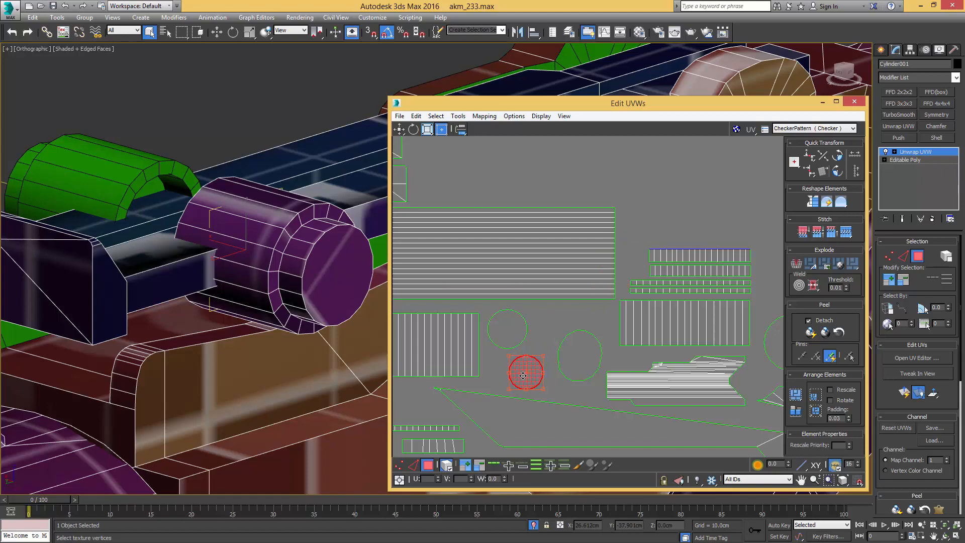
- Select the knob's thin strips above the wide striped shell and flip them horizontally
alt+middle_drag(277, 271, 251, 228)
scroll(251, 228, down, 2)
middle_drag(740, 271, 648, 289)
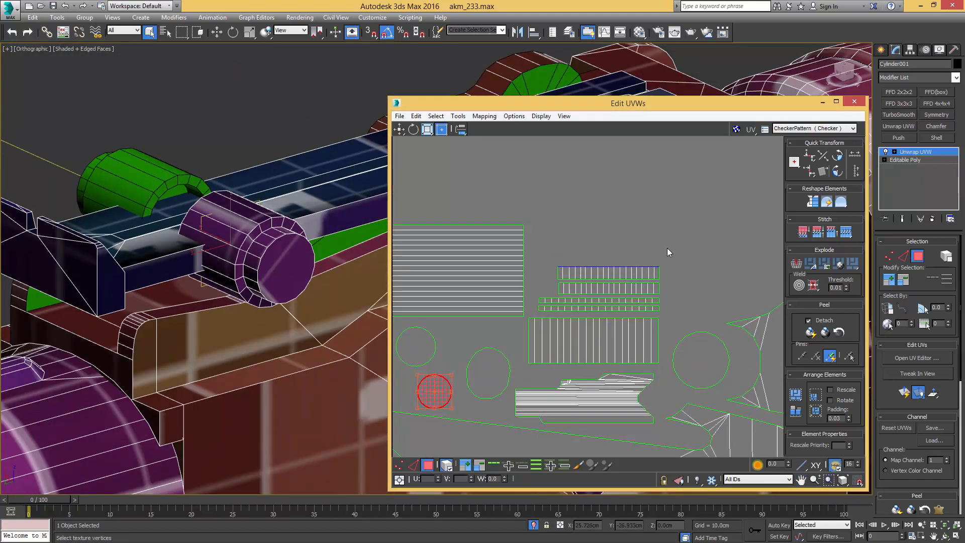
drag(625, 303, 573, 275)
right_click(616, 274)
click(673, 316)
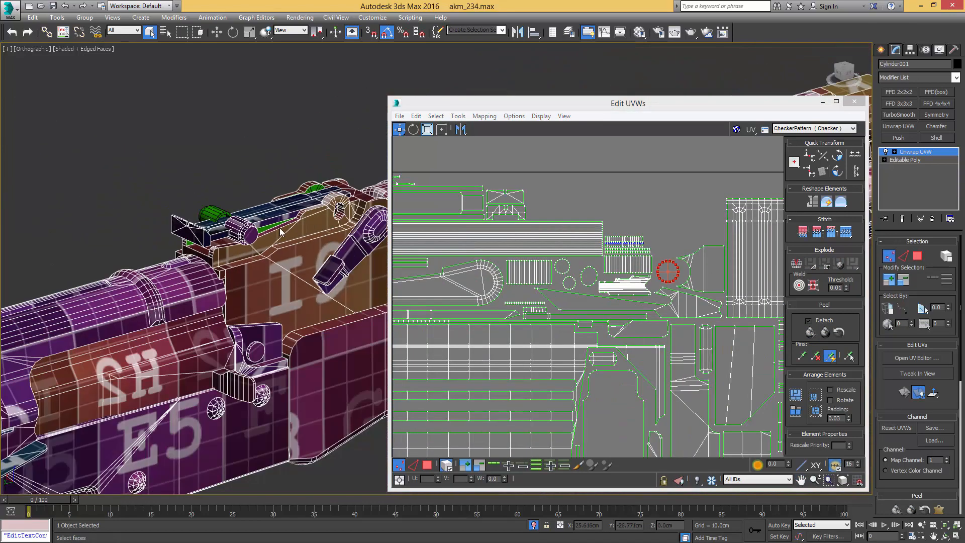
- Select all faces of the purple lever on the side of the rear sight block as an element
key(3)
click(289, 231)
scroll(289, 231, up, 6)
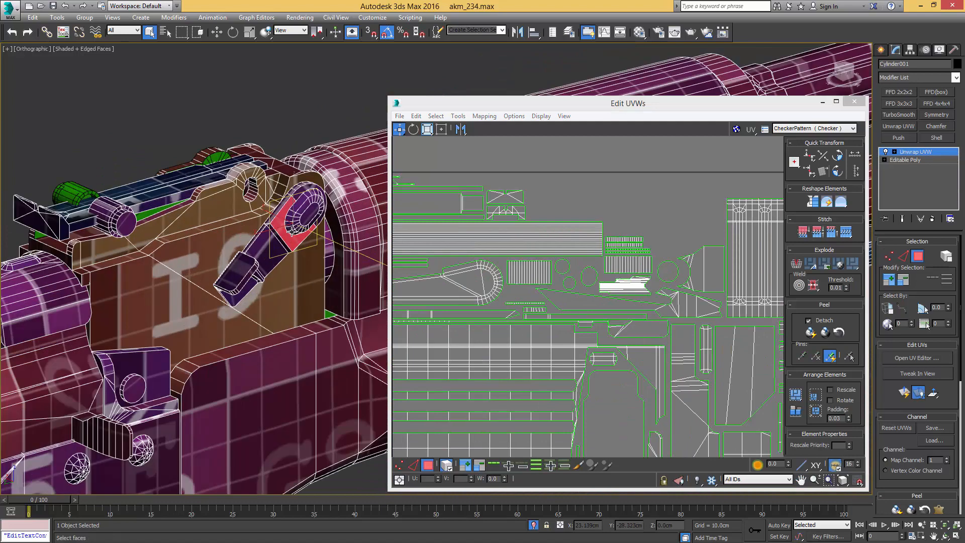
click(948, 256)
click(282, 223)
- Pack the lever's UV shells together and move them to the empty area above the UV tile
scroll(641, 321, down, 5)
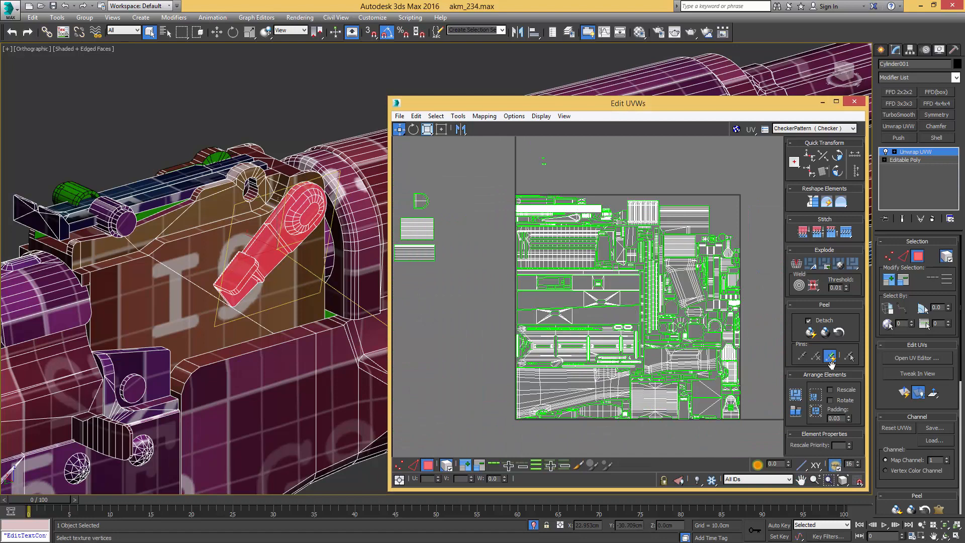
click(527, 411)
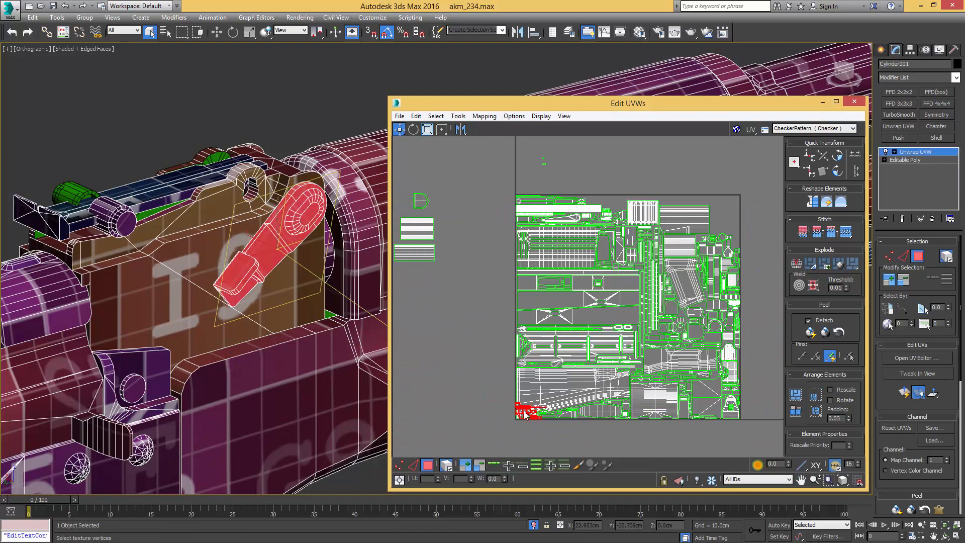
drag(525, 414, 547, 196)
scroll(542, 201, up, 5)
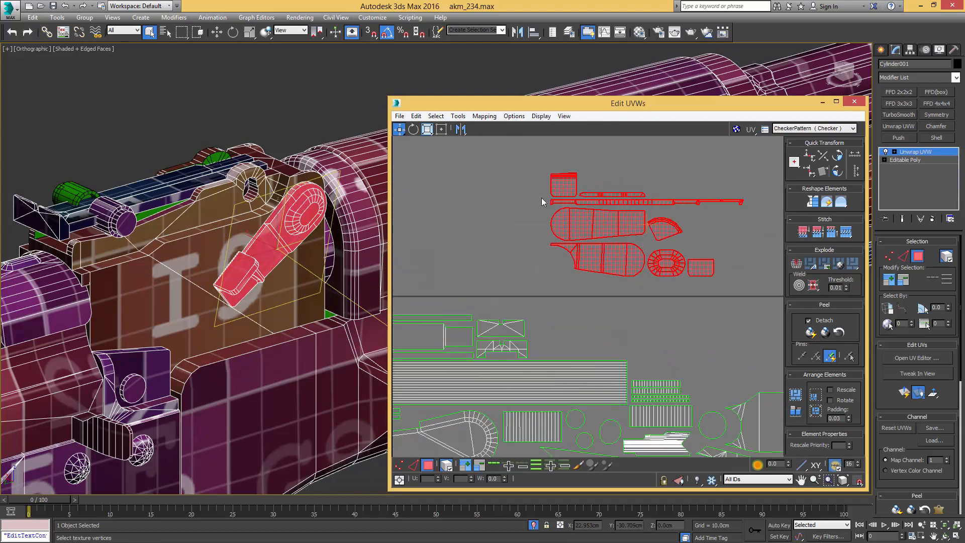
- Straighten the lever's fan-shaped shell by aligning it to its straight lower edge with the UV toolset
click(715, 209)
scroll(673, 223, up, 5)
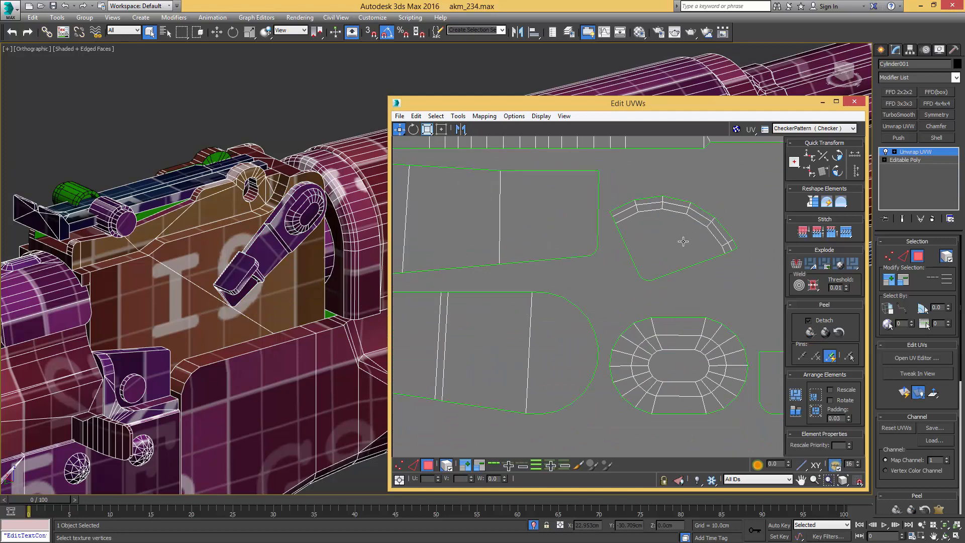
click(63, 32)
key(2)
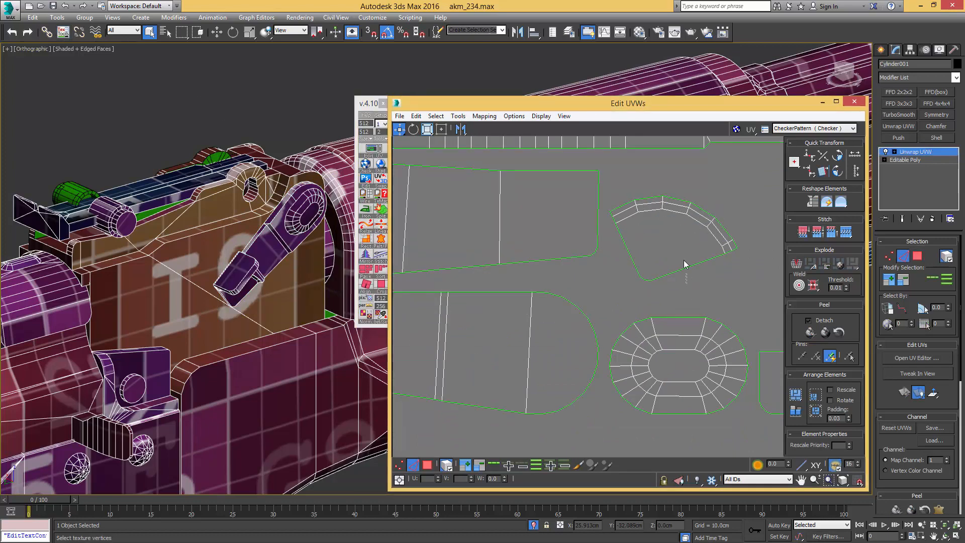
click(684, 266)
click(667, 274)
click(366, 283)
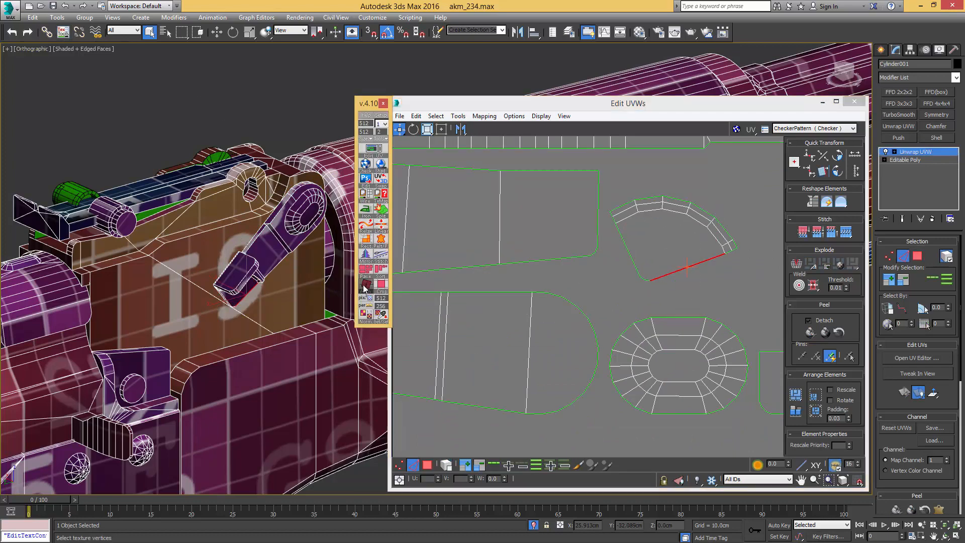
- Select the lever's full rounded, tapered shell, check its faces on the model, and scale the shell down to roughly a third
middle_drag(672, 241, 635, 285)
scroll(635, 285, down, 5)
key(3)
drag(483, 274, 518, 280)
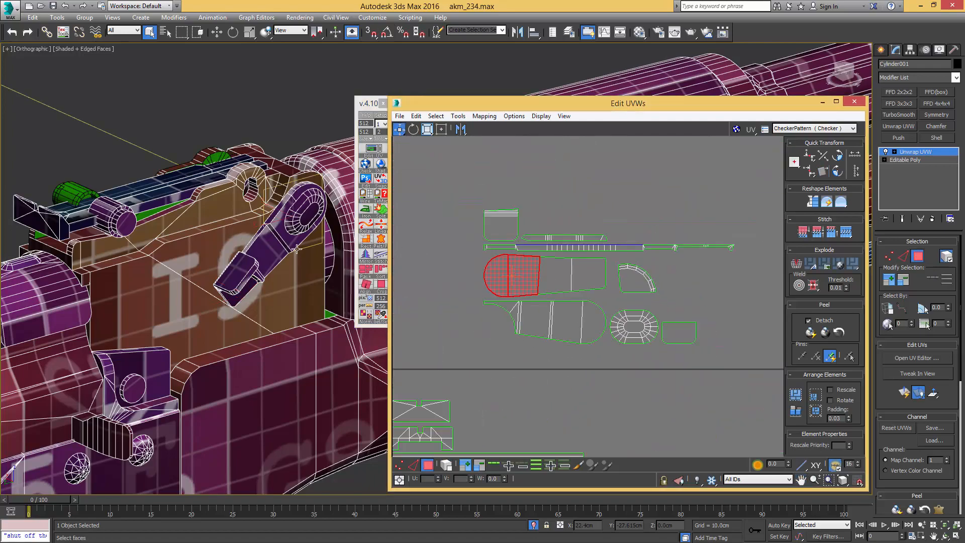
key(plus)
key(plus)
alt+middle_drag(266, 251, 347, 243)
key(F3)
mouse_move(260, 229)
alt+middle_down()
mouse_move(331, 215)
mouse_move(221, 231)
alt+middle_up()
key(F3)
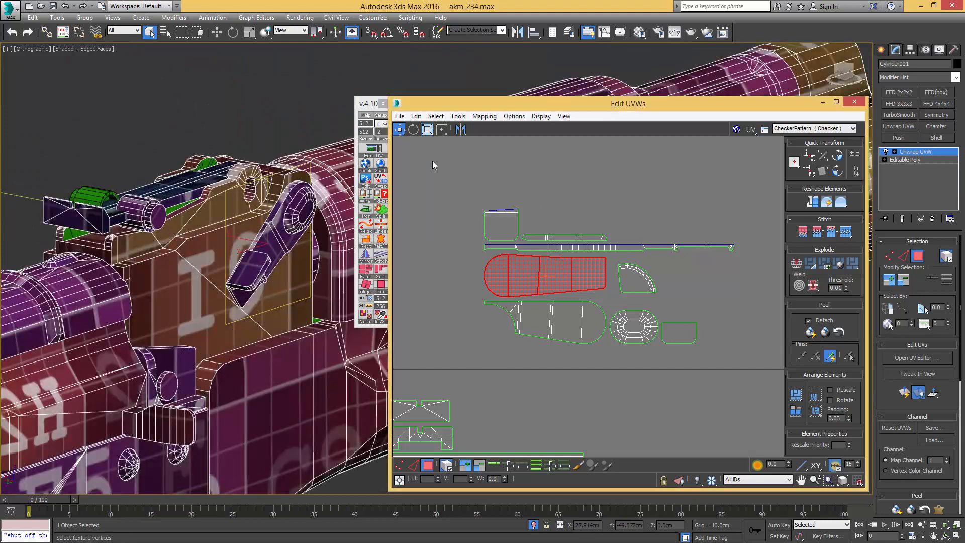
click(441, 130)
drag(607, 255, 507, 285)
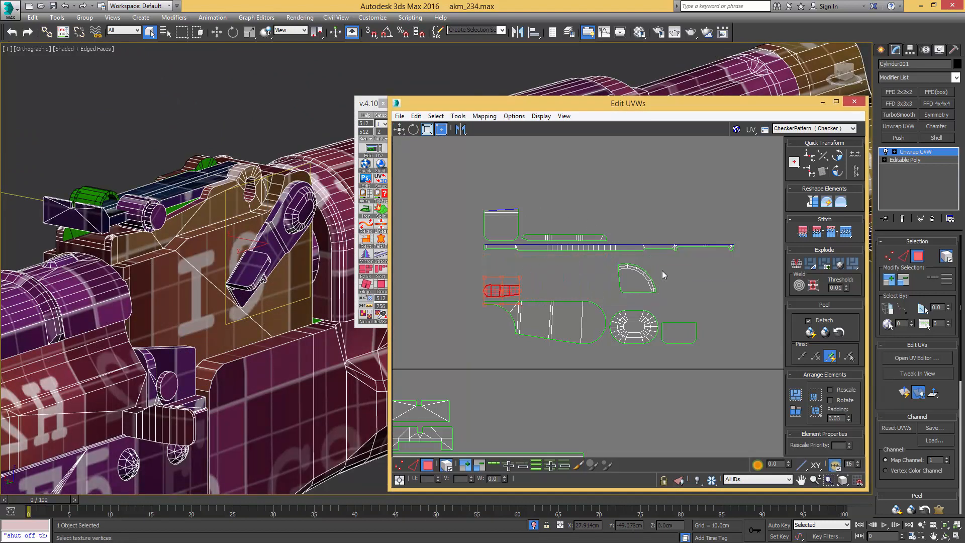
- Move the lever's outer plate shell into the tile above the long striped shell and flip it vertically to sit flush
scroll(679, 265, down, 4)
click(631, 278)
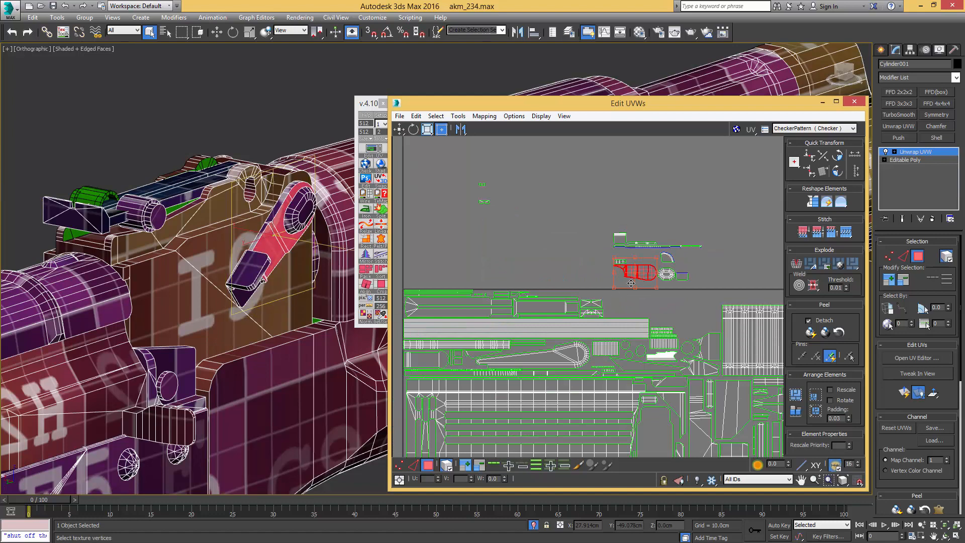
middle_drag(631, 283, 625, 226)
scroll(625, 225, up, 4)
drag(638, 189, 618, 293)
right_click(618, 293)
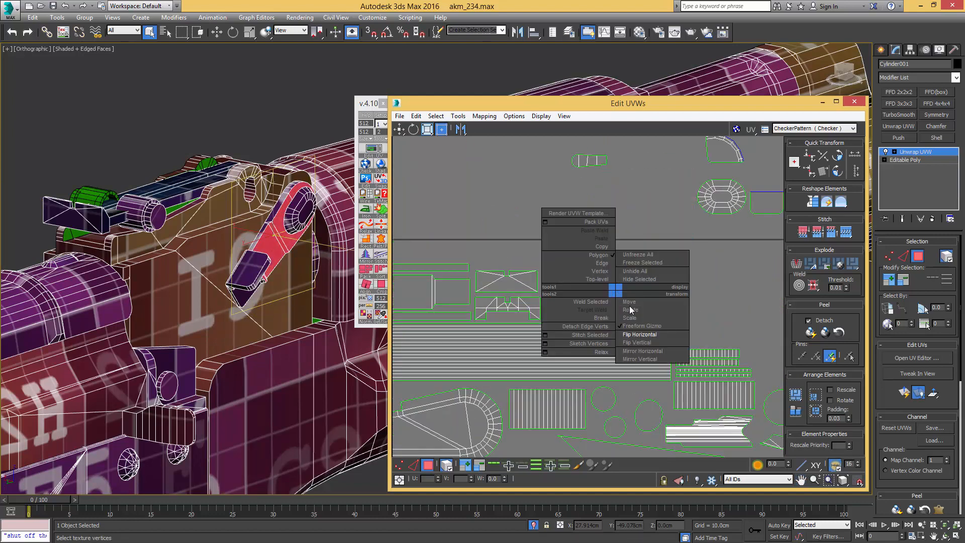
click(644, 341)
scroll(617, 300, up, 4)
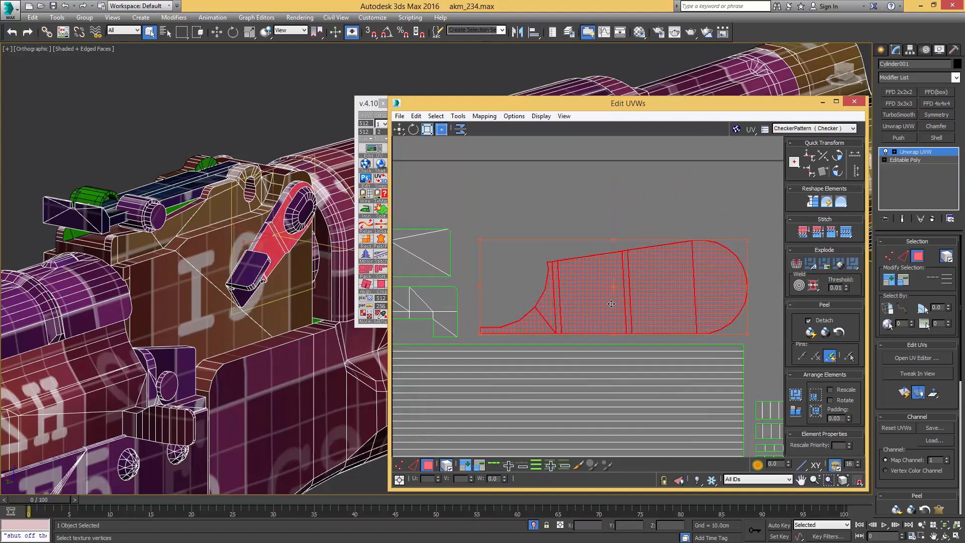
scroll(631, 208, down, 3)
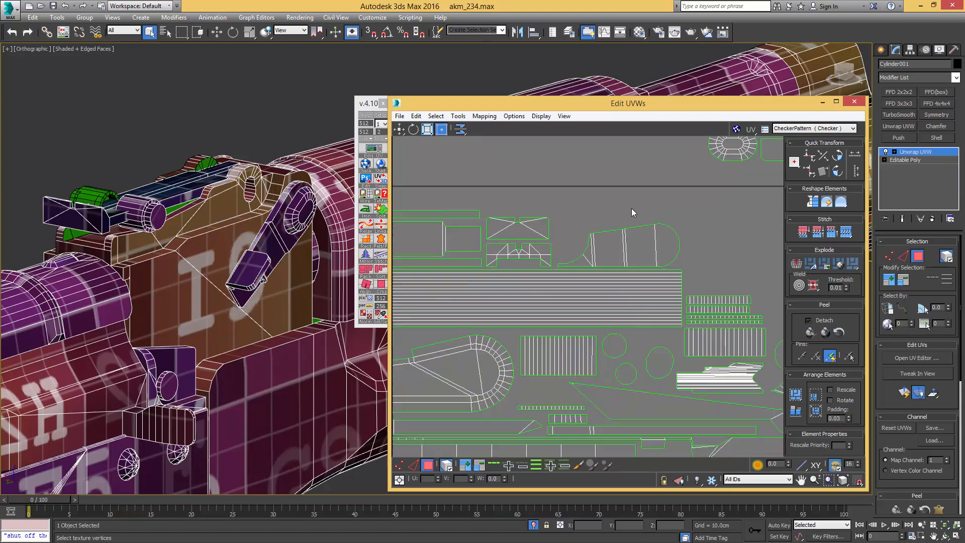
- Move the lever's oval ring shell into the tile, rotate it 90 degrees and nest it against the plate shell's curved tail
middle_drag(631, 208, 634, 267)
click(668, 227)
drag(668, 227, 496, 318)
scroll(530, 301, up, 7)
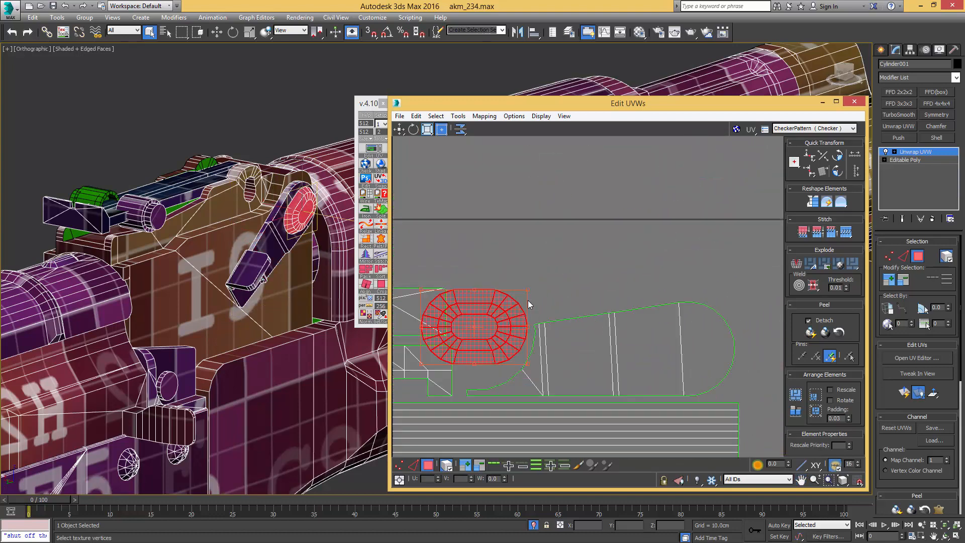
click(836, 171)
middle_drag(484, 337, 543, 298)
drag(543, 299, 561, 275)
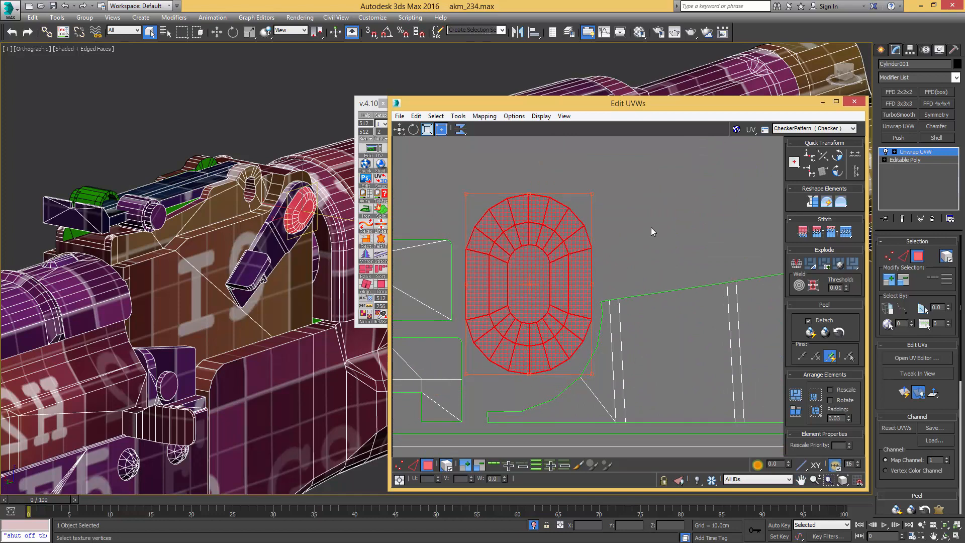
click(651, 230)
- Move the shrunken rounded lever shell into the narrow free space along the tile's upper edge, over the tiny rectangular shells
scroll(651, 258, down, 8)
middle_drag(651, 258, 538, 324)
click(533, 233)
middle_drag(522, 249, 640, 244)
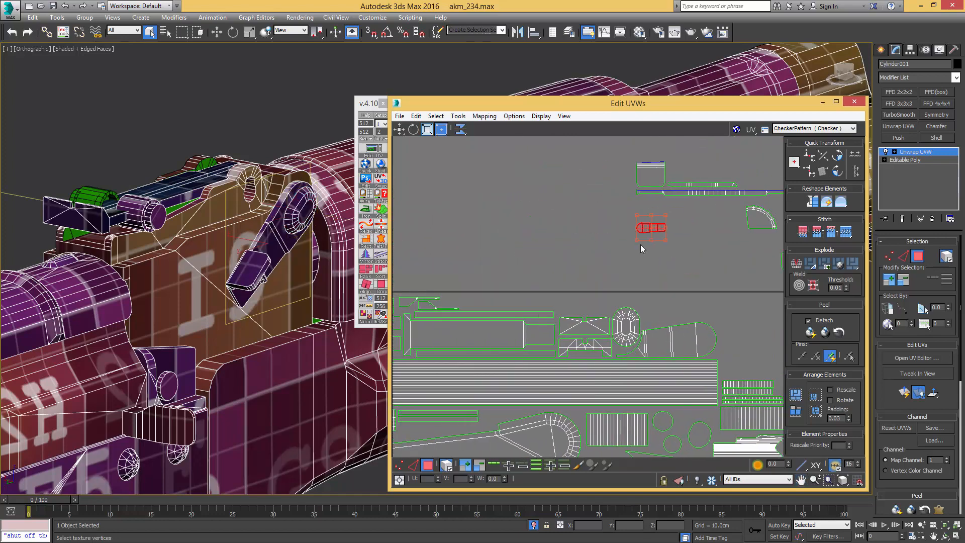
drag(579, 247, 453, 297)
middle_drag(452, 297, 667, 268)
scroll(668, 268, up, 3)
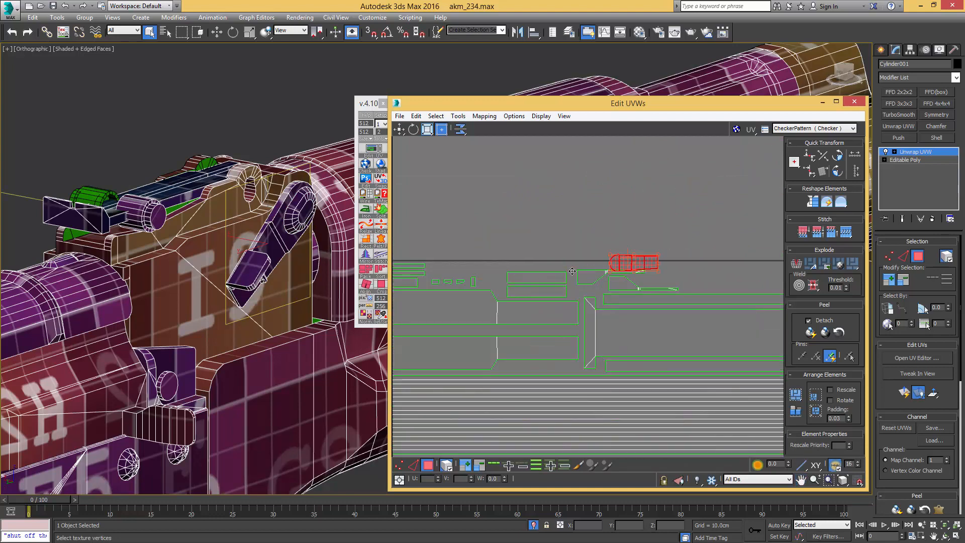
drag(628, 263, 444, 275)
scroll(449, 275, up, 4)
middle_drag(544, 291, 625, 278)
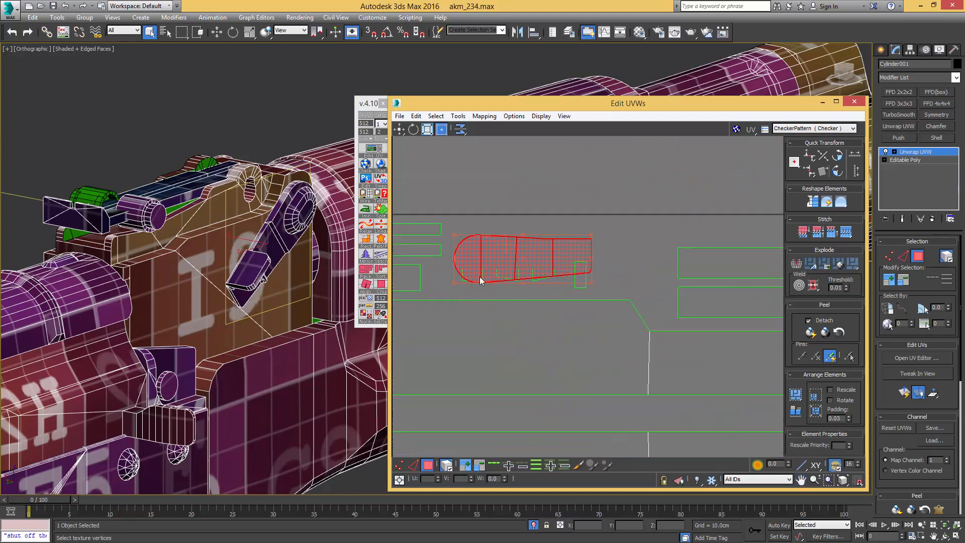
- Move the tiny rectangular and wedge-shaped shells into the free space beside the rounded lever shell, just inside the tile's upper edge
ctrl+drag(480, 277, 578, 275)
alt+drag(485, 222, 620, 226)
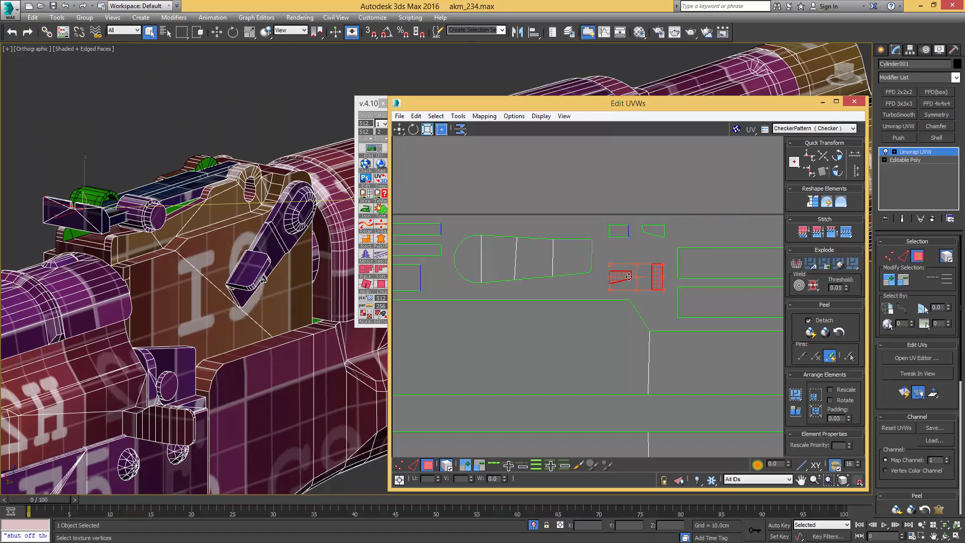
scroll(642, 263, up, 3)
click(676, 201)
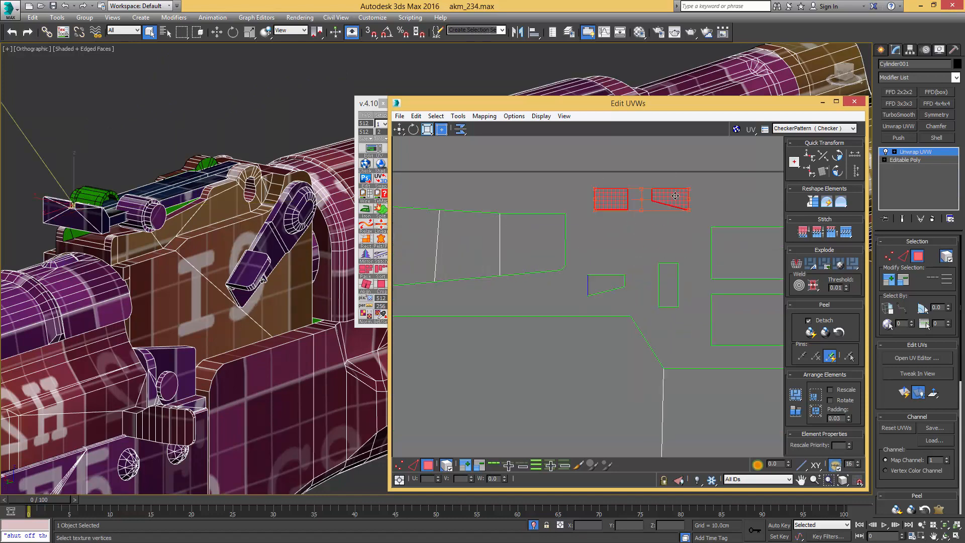
drag(675, 201, 671, 226)
click(694, 171)
- Select the lever's long and short side strips with the rectangular end shell and move them down to the tile's upper edge
scroll(692, 189, down, 10)
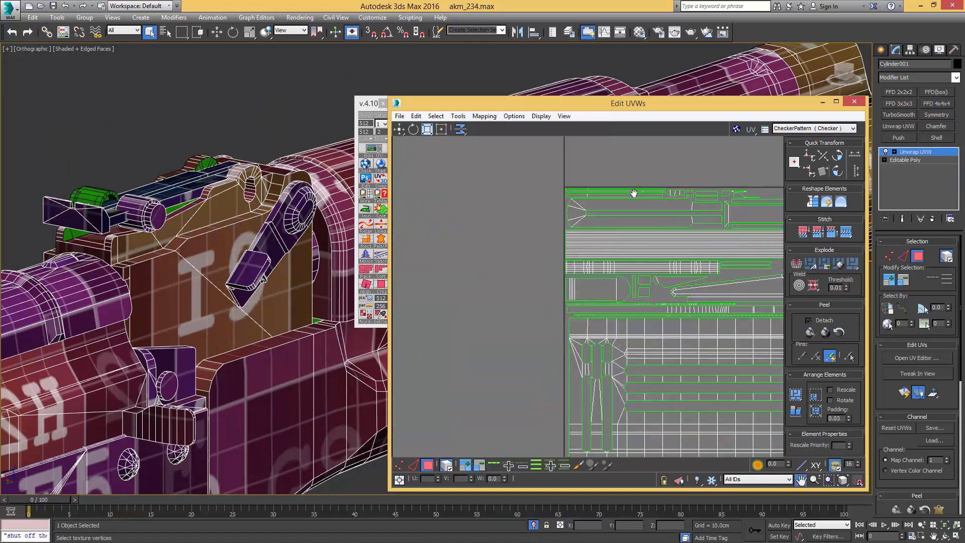
middle_drag(633, 194, 475, 206)
middle_drag(591, 208, 478, 198)
middle_drag(648, 201, 603, 262)
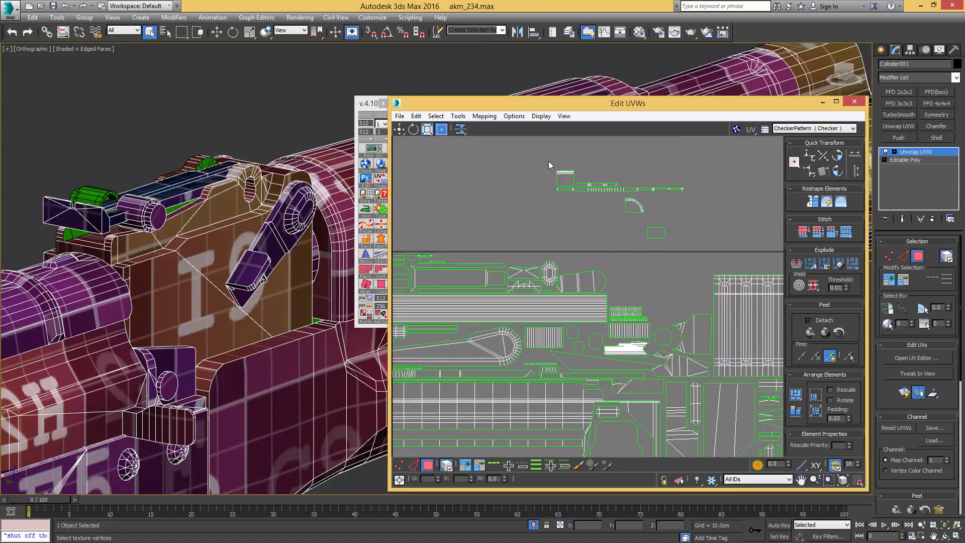
drag(683, 236, 683, 237)
drag(644, 212, 712, 201)
drag(656, 156, 487, 259)
scroll(486, 259, up, 3)
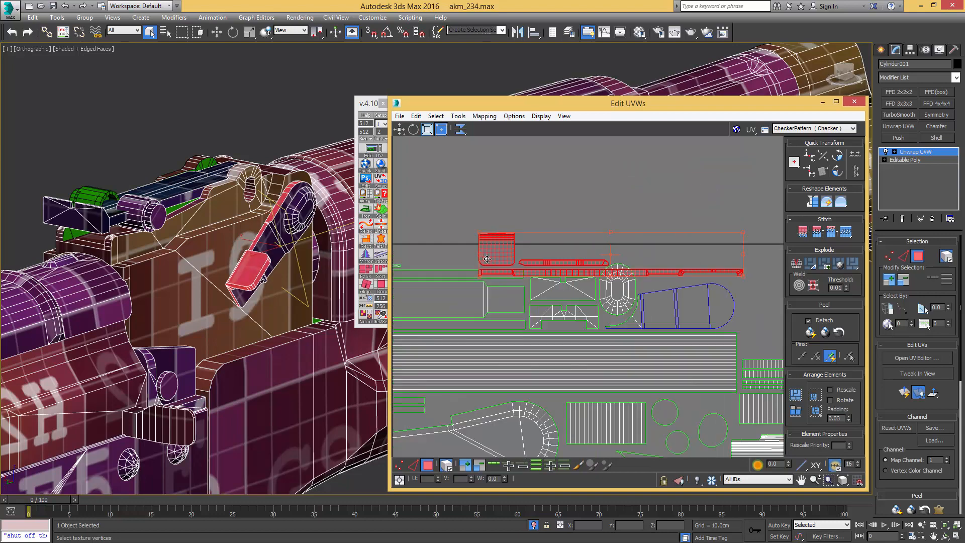
- Fit the lever's two side strips into the narrow gap along the tile's upper edge, above the long frame shell
middle_drag(510, 251, 607, 257)
key(q)
drag(658, 229, 592, 168)
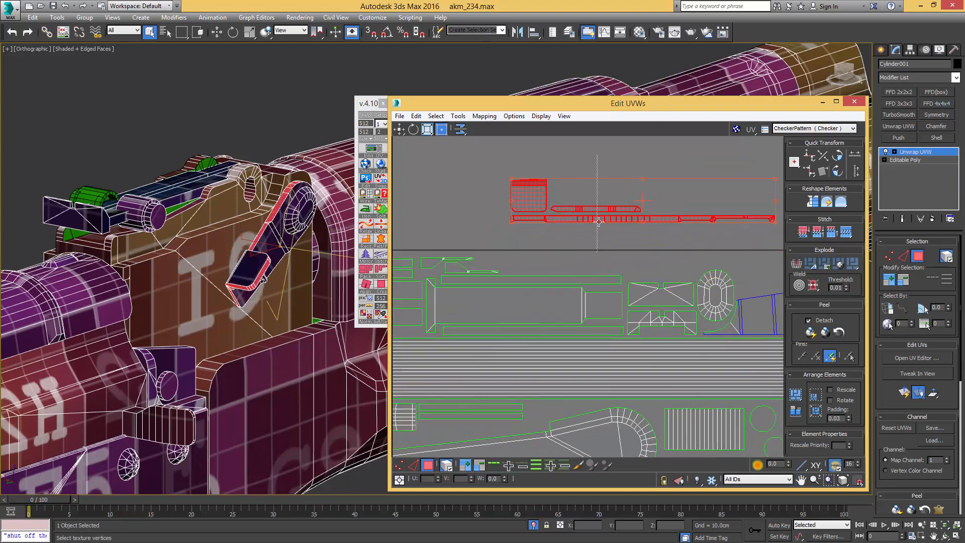
drag(599, 209, 546, 277)
click(611, 223)
scroll(594, 261, up, 2)
click(596, 266)
click(608, 249)
scroll(604, 225, down, 5)
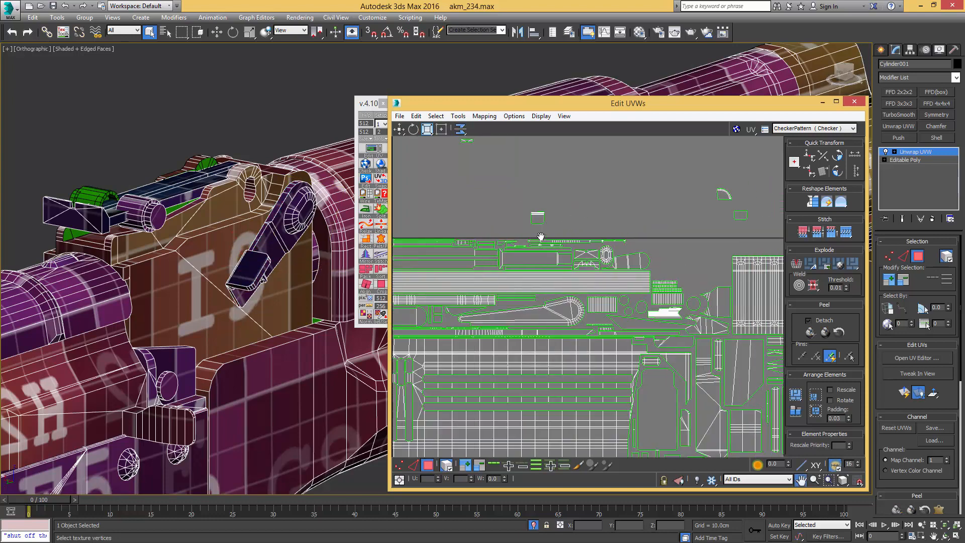
- Place the lever's rectangular end shell above the short striped shells and stack the plain rectangular shell directly over it
scroll(641, 277, up, 2)
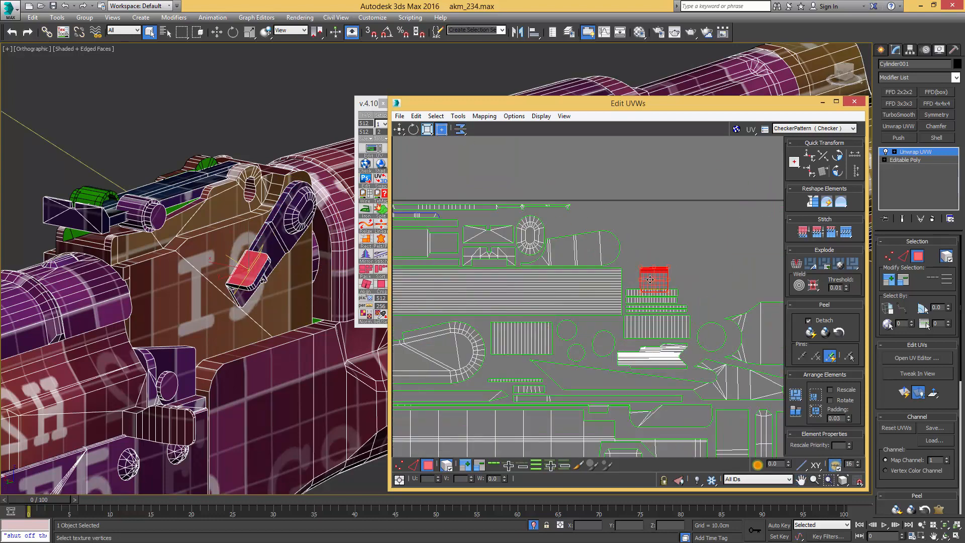
scroll(653, 247, down, 5)
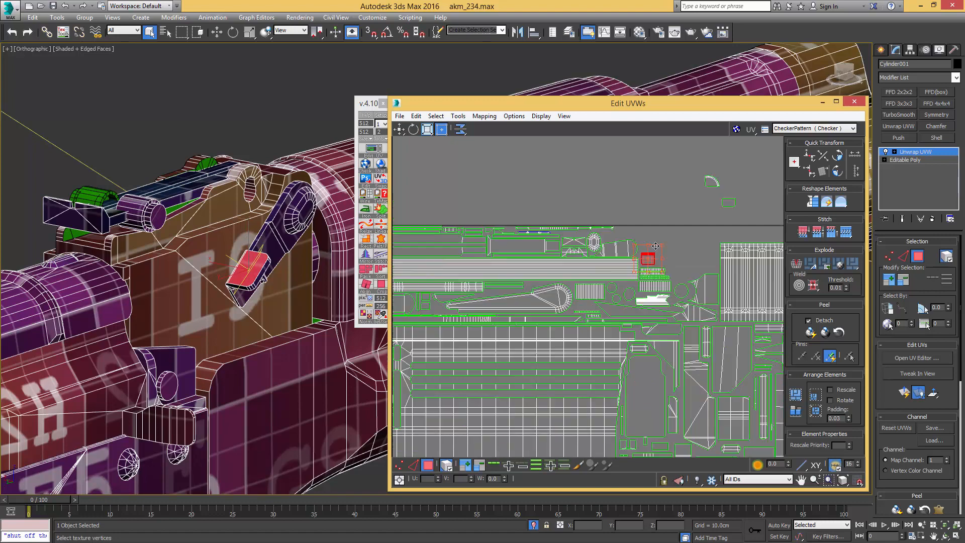
middle_drag(671, 235, 601, 239)
drag(602, 240, 646, 214)
scroll(609, 236, up, 5)
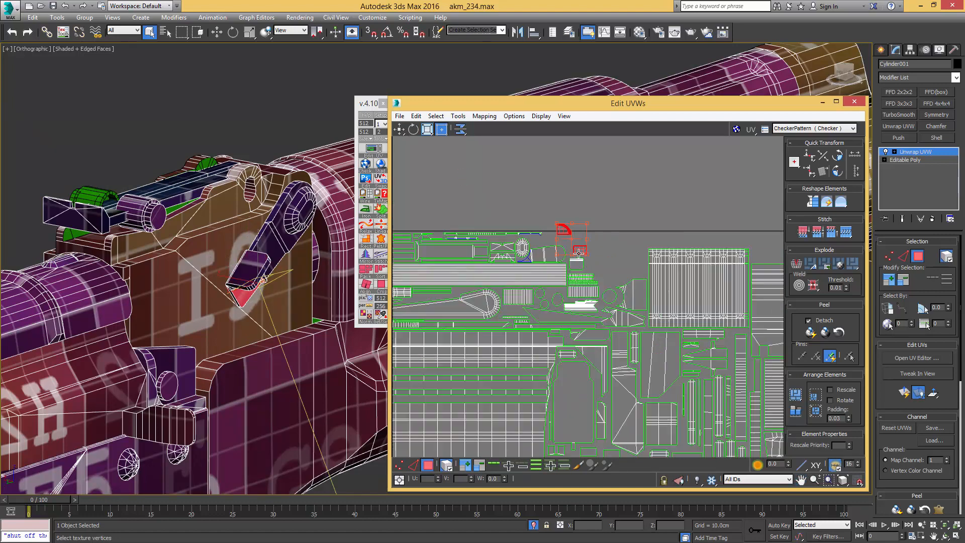
alt+drag(631, 231, 534, 267)
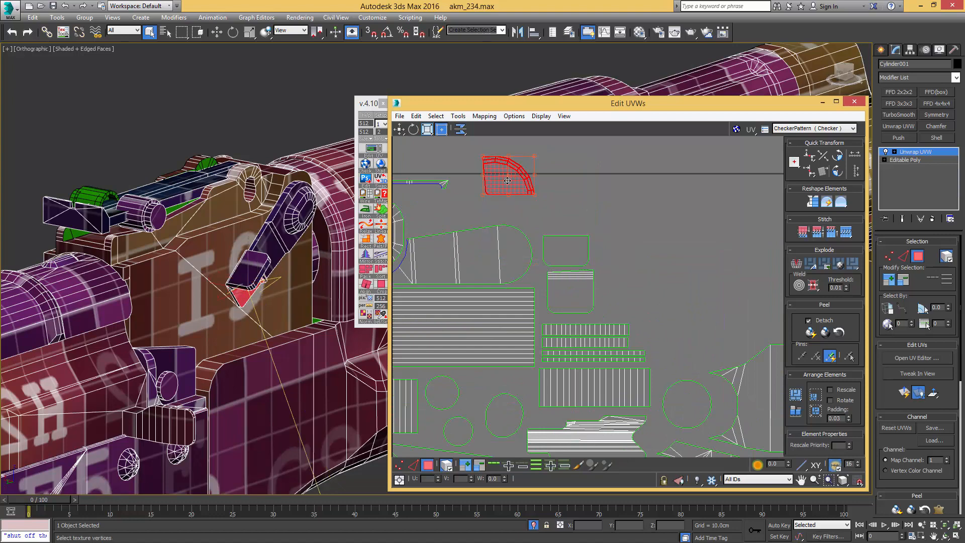
- Move the quarter-round shell between the oval ring and the rounded plate shell and flip it vertically
drag(508, 181, 435, 217)
middle_drag(549, 243, 578, 242)
scroll(579, 241, up, 3)
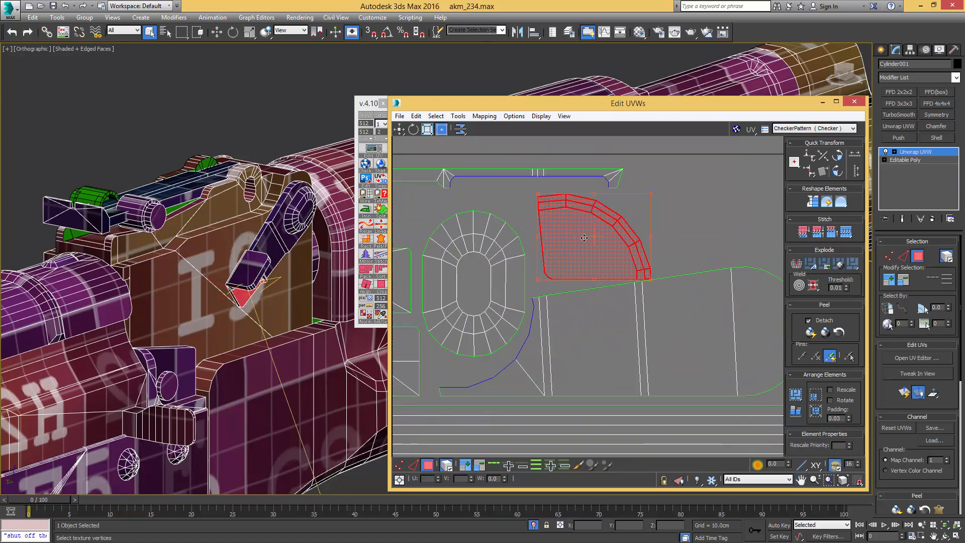
right_click(579, 241)
click(603, 286)
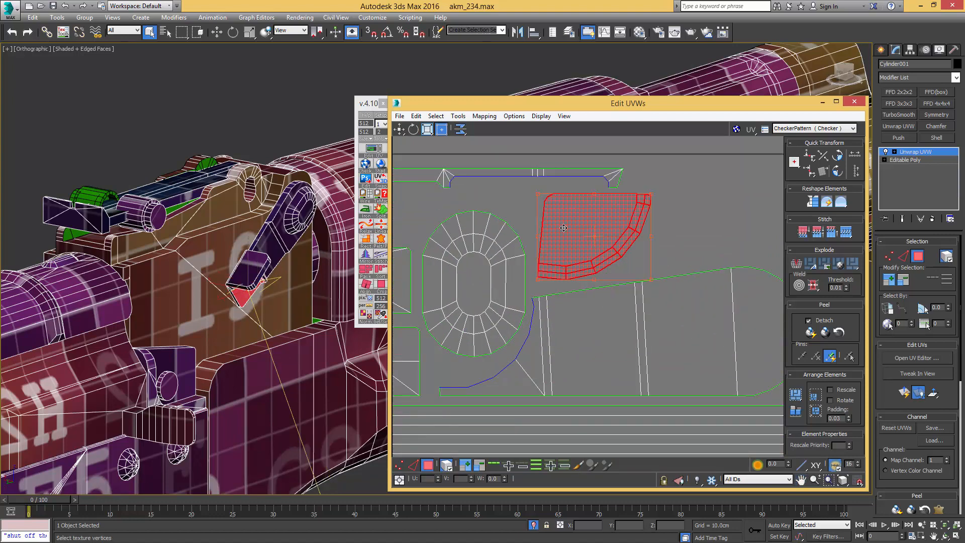
middle_drag(563, 228, 579, 246)
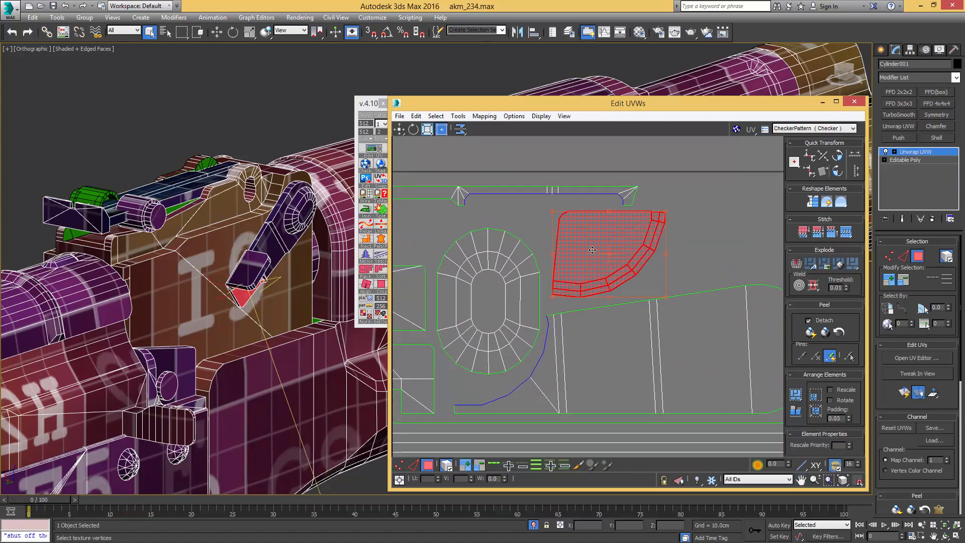
- Shift the long strip above the quarter-round shell slightly closer to the tile's upper edge
click(511, 193)
drag(465, 192, 465, 188)
click(529, 160)
scroll(549, 201, down, 2)
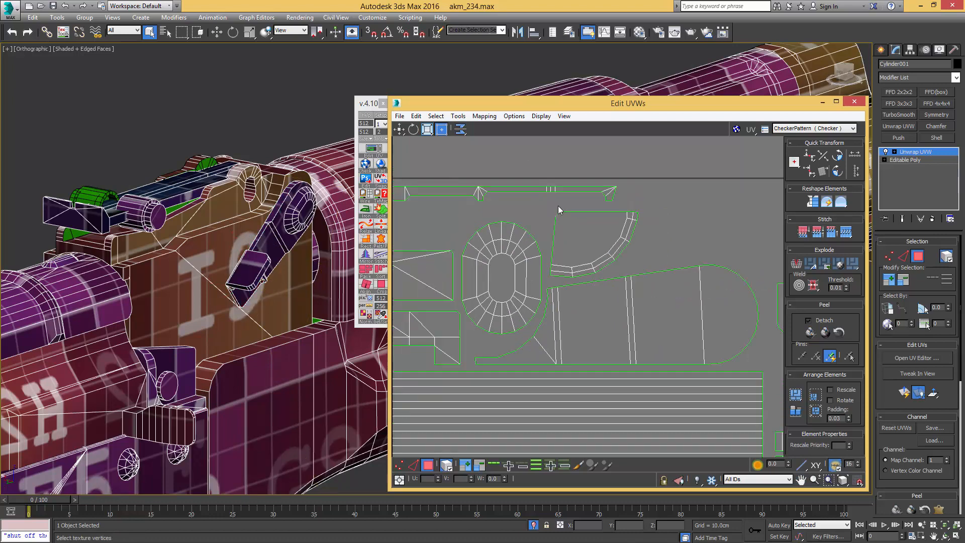
- Move the two small square shells and the narrow bow-shaped shell from above the tile into the long frame shell's area
scroll(559, 206, down, 6)
middle_drag(537, 155, 523, 216)
scroll(469, 232, up, 3)
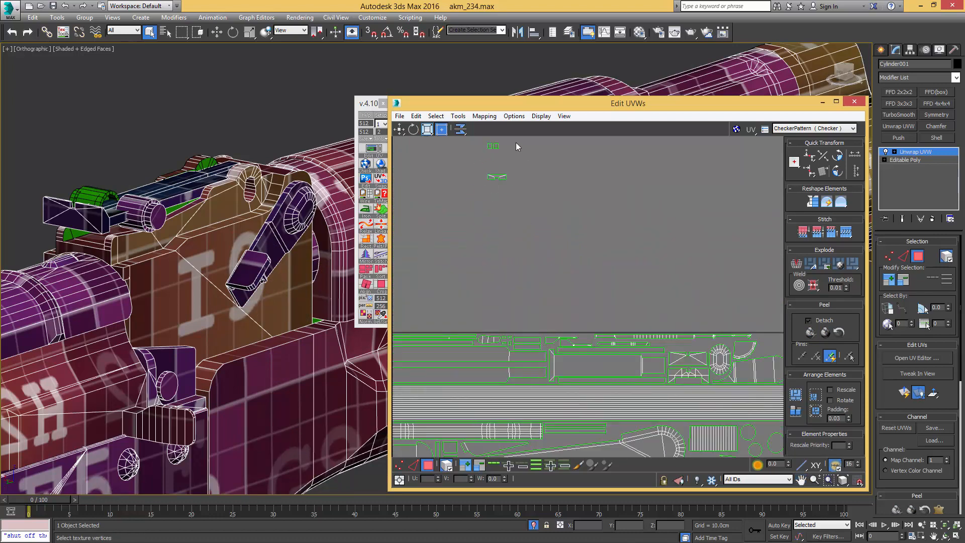
drag(493, 196, 493, 197)
scroll(572, 366, up, 4)
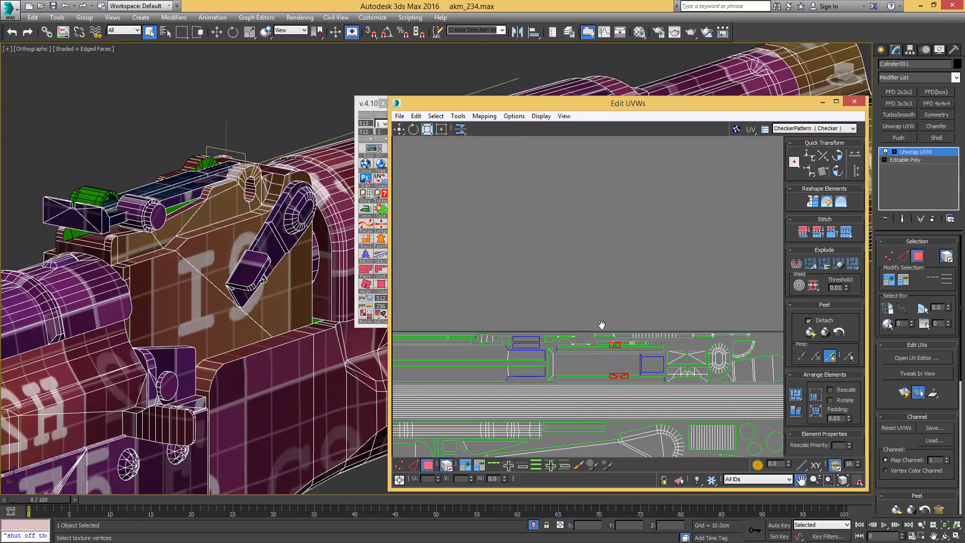
drag(540, 277, 617, 237)
middle_drag(633, 180, 595, 242)
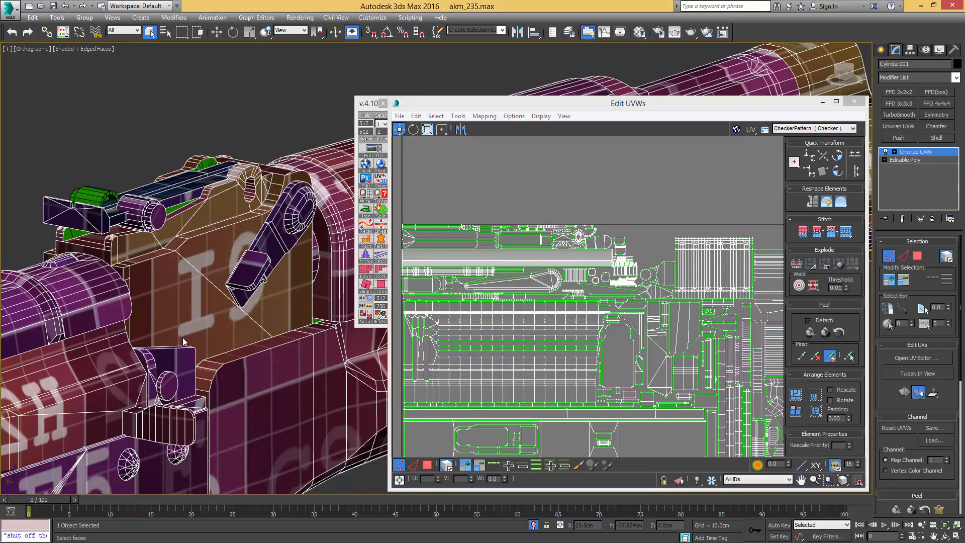
- Select the faces of the side bracket with the round hole and its long rail on the model
key(3)
alt+middle_drag(184, 342, 265, 321)
click(191, 313)
click(151, 362)
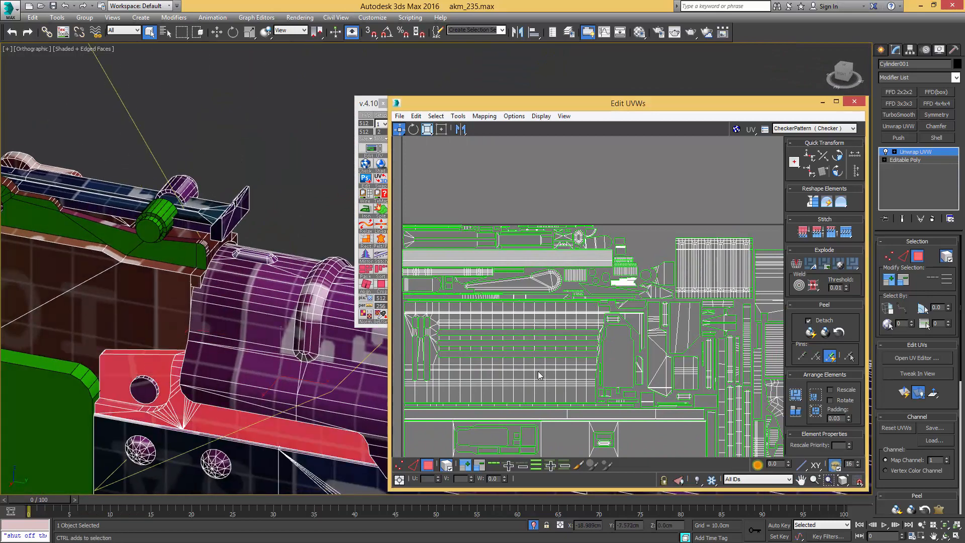
- Pack the selected bracket shells together and move the packed cluster into the empty area above the tile
middle_drag(538, 375, 591, 317)
scroll(620, 302, down, 5)
middle_drag(650, 387, 599, 278)
click(815, 394)
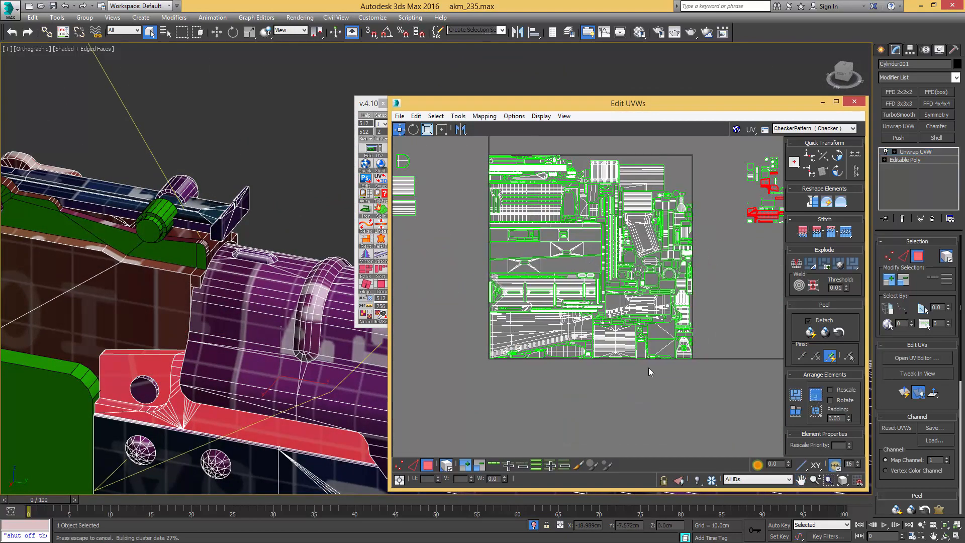
drag(494, 328, 694, 132)
middle_drag(694, 132, 697, 295)
drag(683, 288, 532, 241)
- Select the bracket's long stepped shell and the tapered four-sided shell, checking their faces on the model in wireframe
scroll(511, 251, up, 5)
click(495, 284)
click(571, 317)
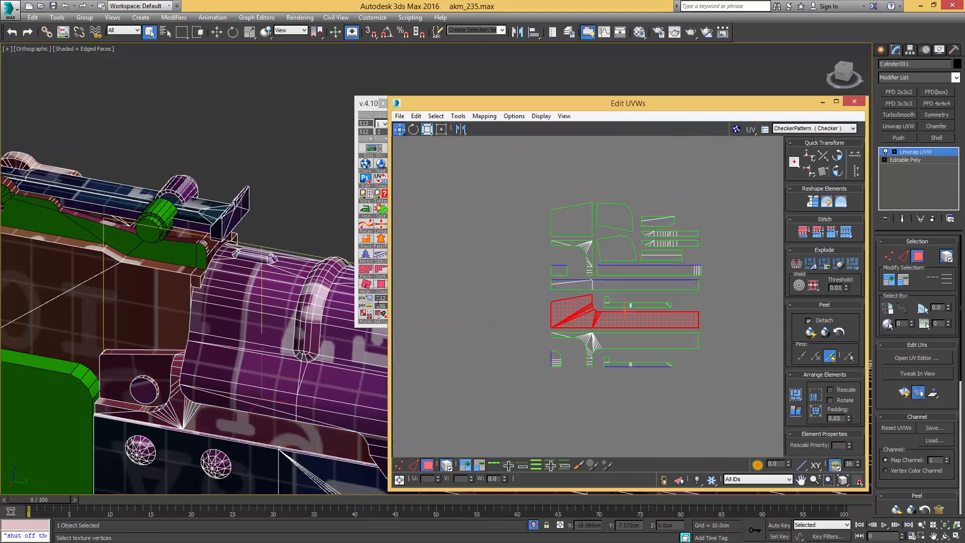
key(F3)
middle_drag(236, 327, 364, 257)
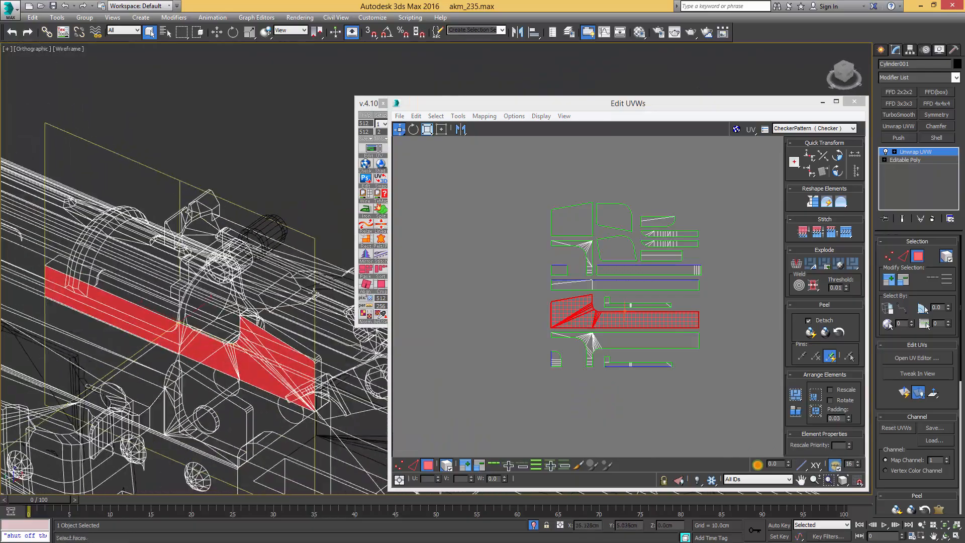
alt+middle_drag(186, 296, 60, 302)
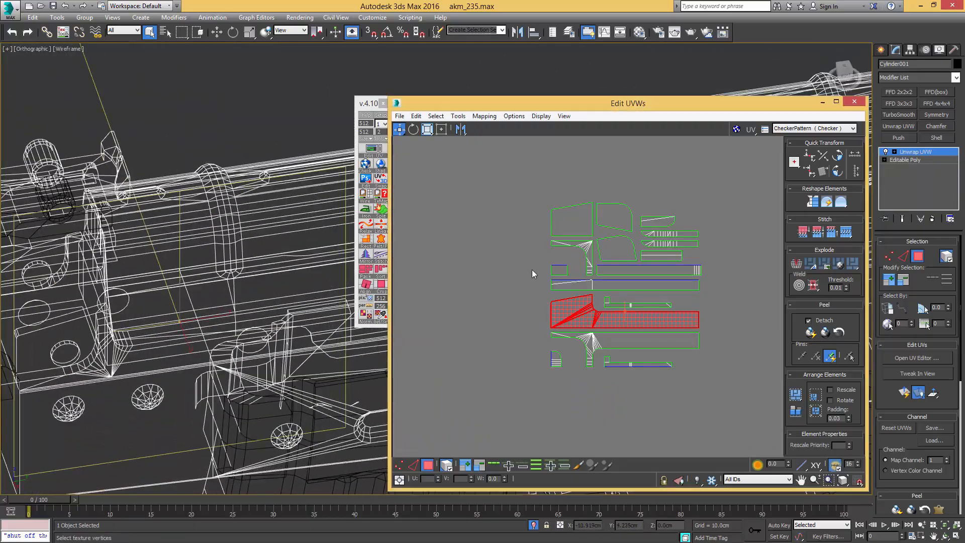
ctrl+click(573, 220)
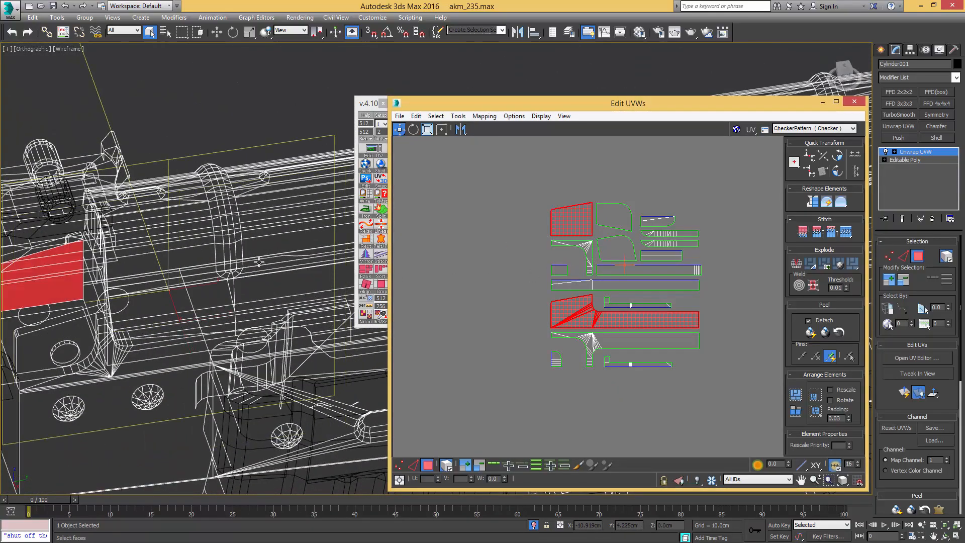
mouse_move(151, 282)
alt+middle_down()
mouse_move(58, 269)
mouse_move(151, 250)
mouse_move(104, 275)
mouse_move(140, 272)
mouse_move(97, 269)
mouse_move(141, 272)
alt+middle_up()
key(F3)
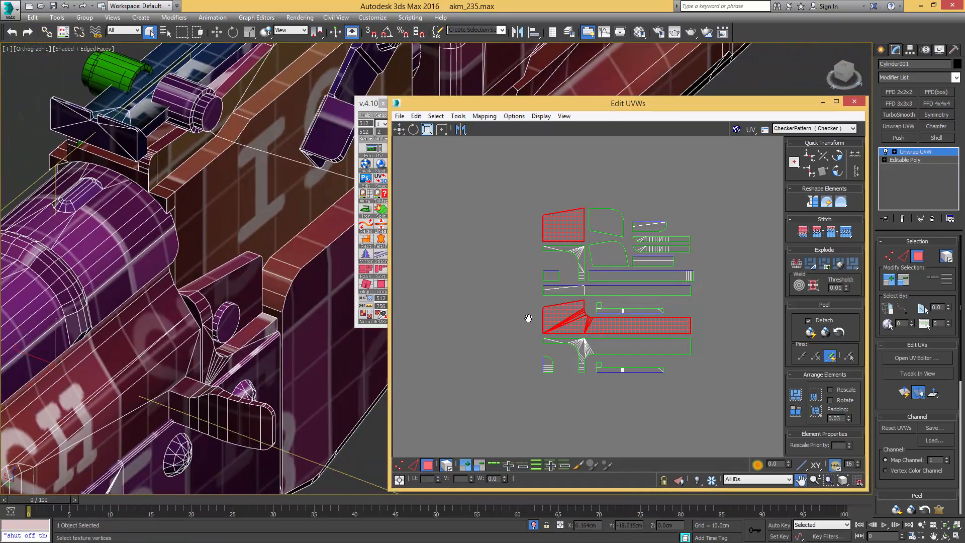
- Scale the two selected bracket shells down to a tiny size and move them aside, away from the packed cluster
scroll(528, 319, down, 3)
middle_drag(511, 357, 562, 318)
alt+middle_drag(282, 301, 252, 259)
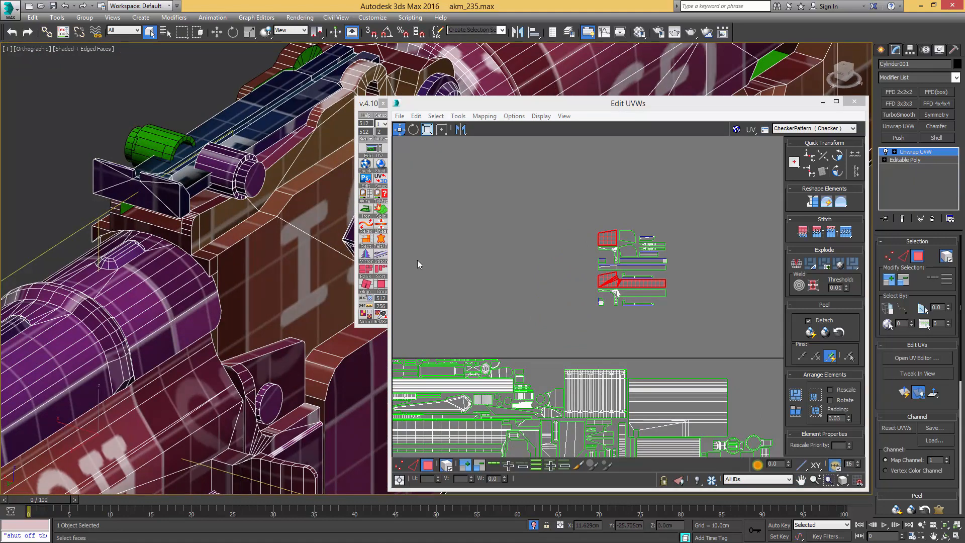
middle_drag(582, 285, 612, 248)
click(607, 249)
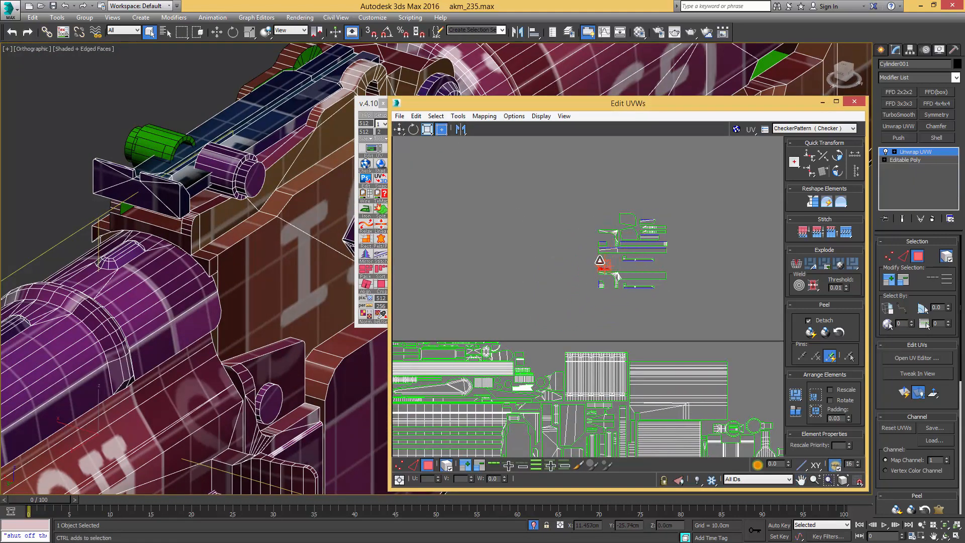
scroll(602, 258, up, 5)
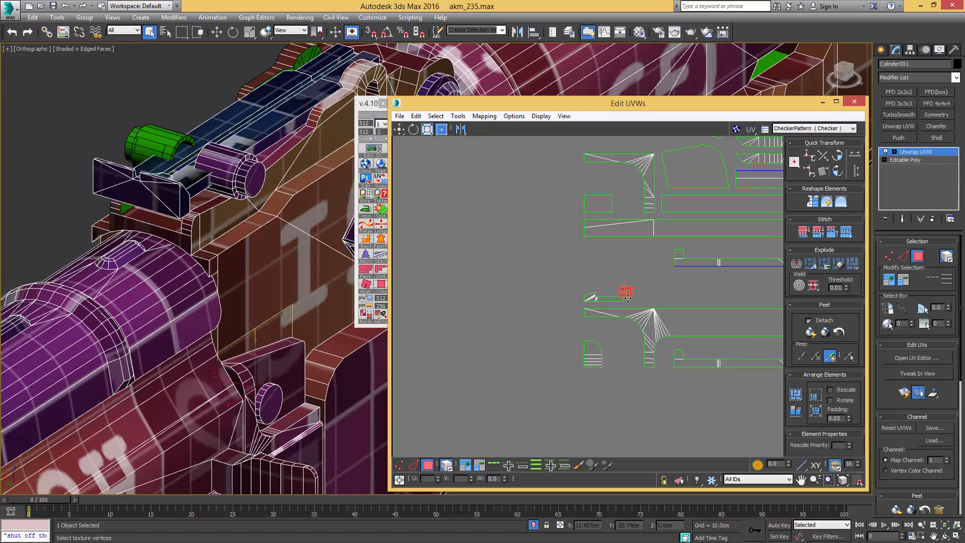
scroll(561, 296, down, 5)
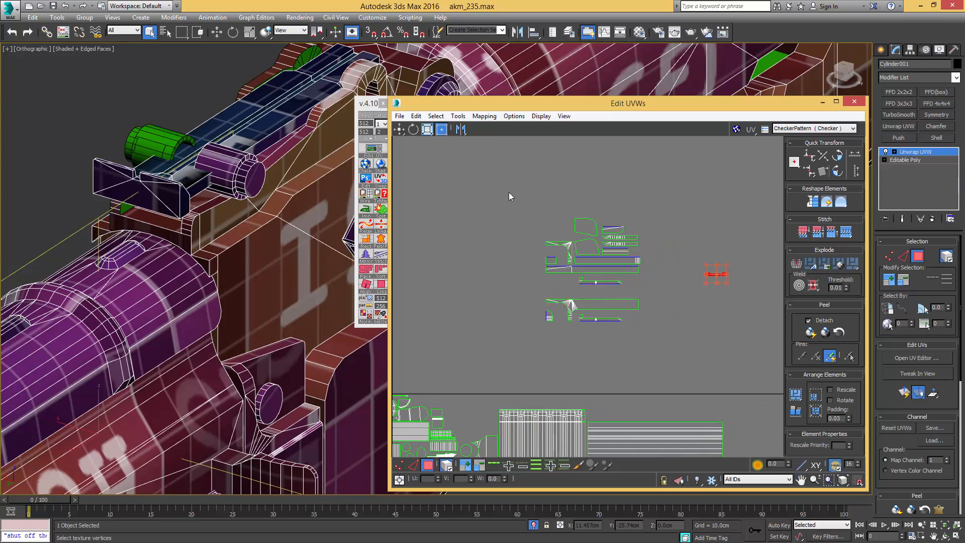
- Select the remaining bracket shells, pack them together again and move the cluster to the tile's upper edge
drag(509, 192, 624, 320)
scroll(181, 220, down, 5)
scroll(535, 351, down, 2)
middle_drag(535, 351, 597, 299)
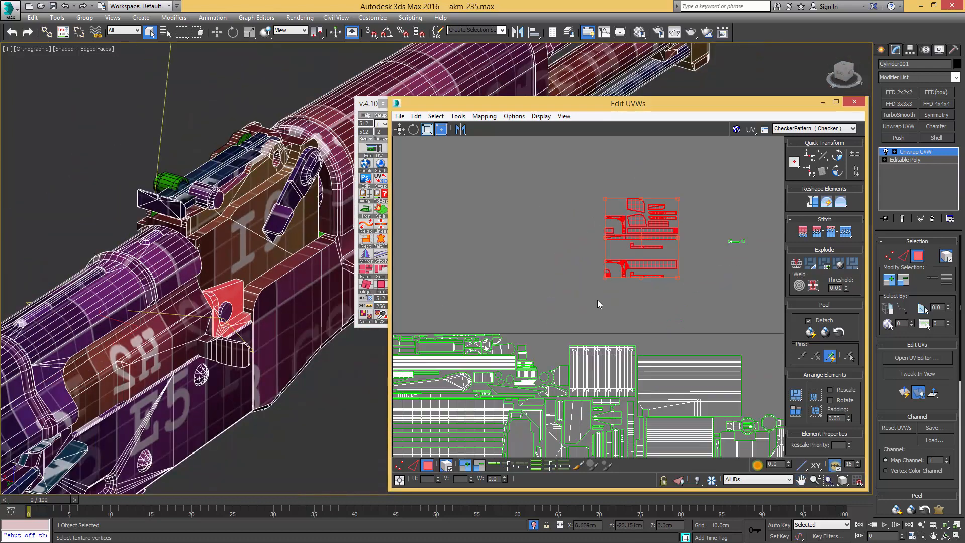
middle_drag(660, 371, 642, 289)
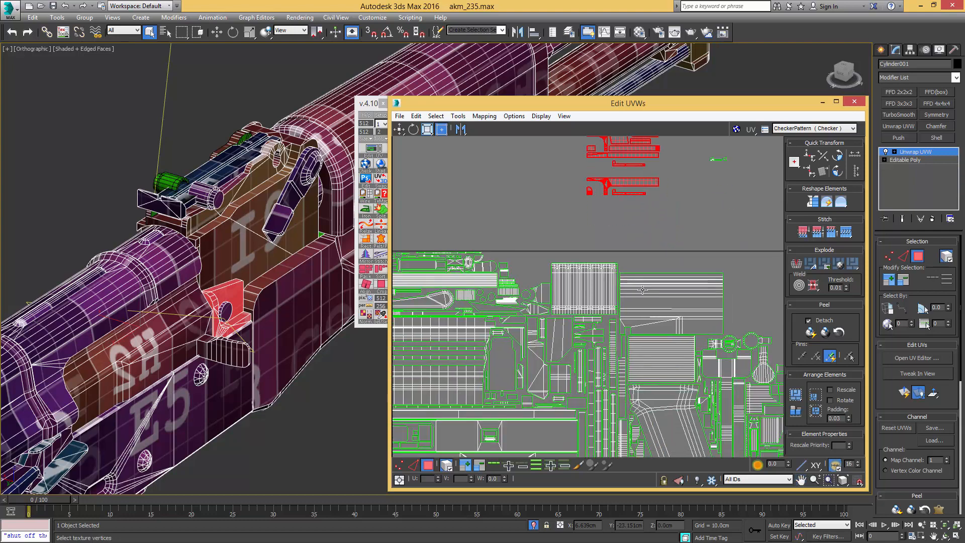
scroll(642, 290, down, 3)
click(816, 395)
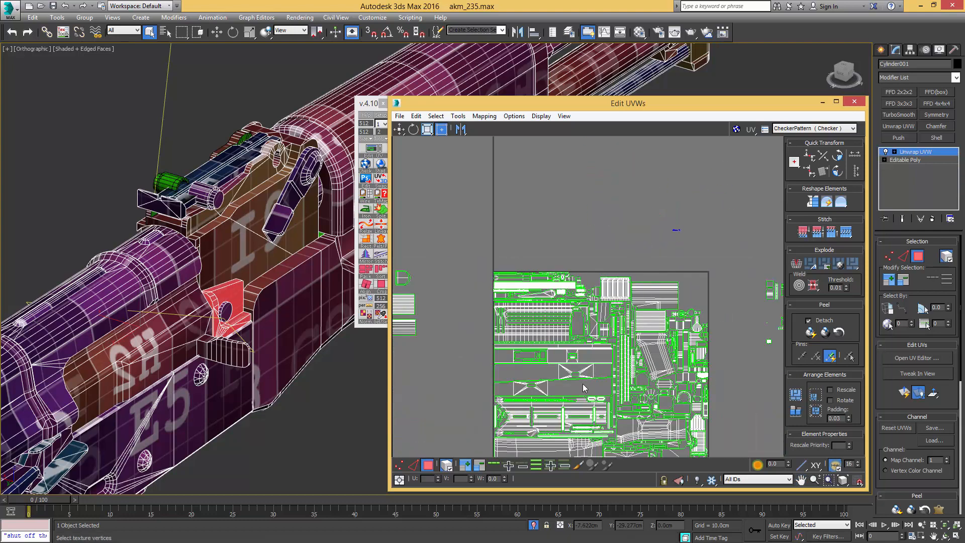
middle_drag(562, 442, 564, 315)
drag(518, 352, 606, 154)
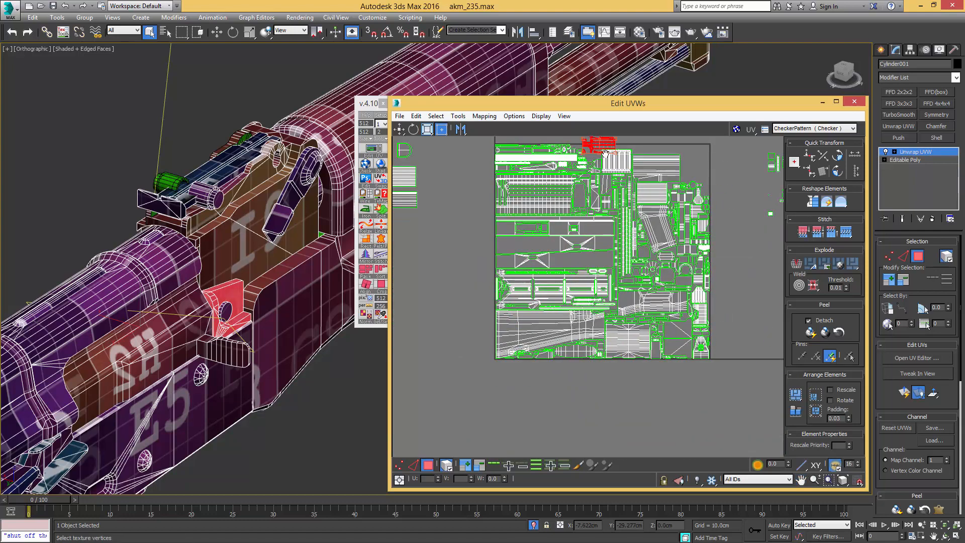
- Fit the bracket's large L-shaped fan shell and its matching long strip at the tile's upper edge, above the ribbed block
scroll(556, 346, up, 5)
mouse_move(556, 346)
mouse_down()
mouse_move(552, 272)
mouse_move(582, 289)
mouse_move(566, 328)
mouse_move(573, 349)
mouse_move(603, 362)
mouse_move(560, 342)
mouse_up()
click(628, 275)
scroll(584, 378, up, 4)
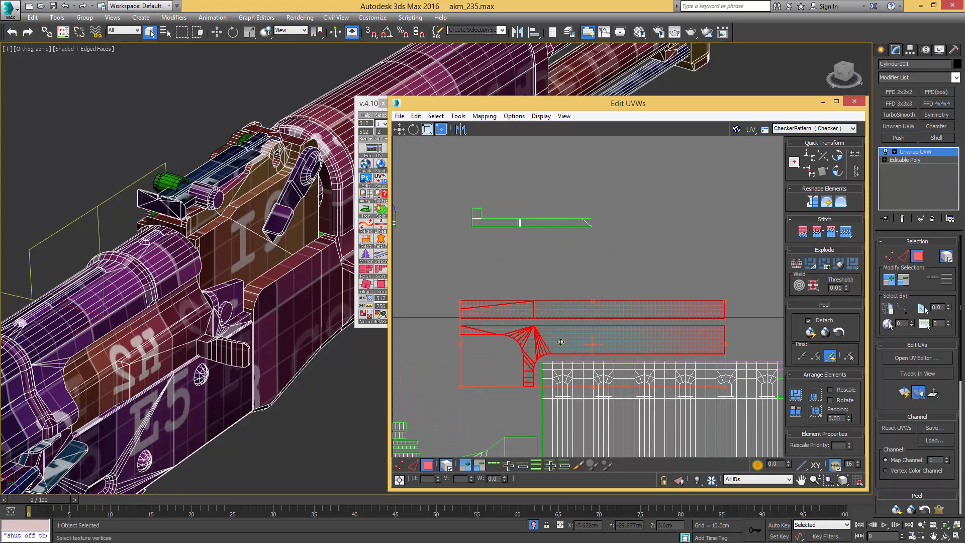
- Move only the wedge-ended long strip shell across the tile and lay it just above the wide lined block
click(567, 310)
scroll(521, 312, down, 5)
middle_drag(485, 317, 613, 320)
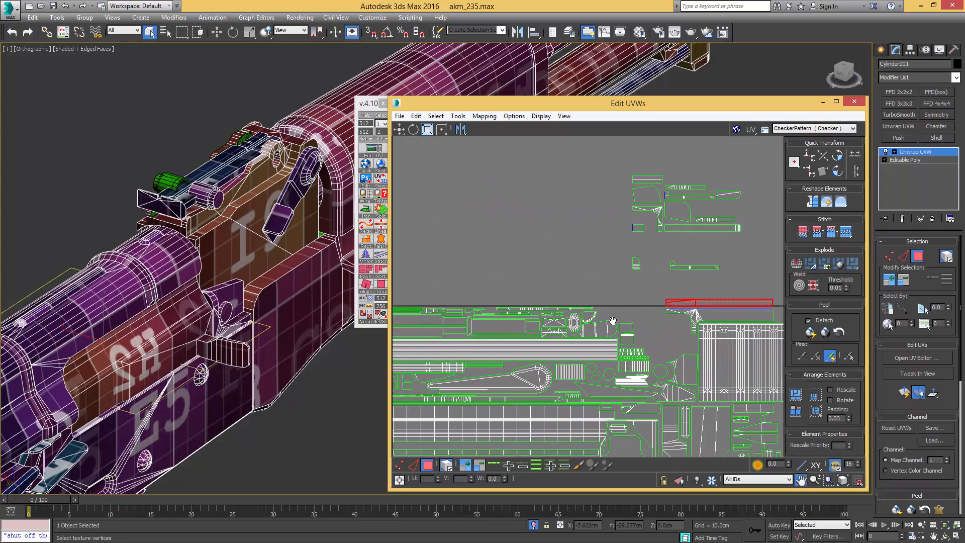
drag(648, 309, 624, 309)
scroll(576, 323, up, 3)
scroll(584, 318, down, 4)
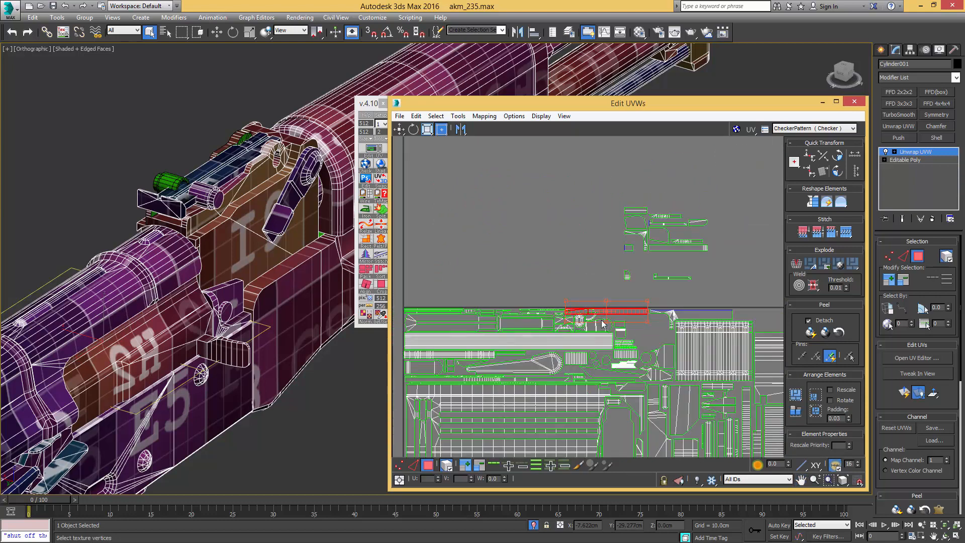
middle_drag(628, 315, 514, 294)
drag(515, 289, 713, 302)
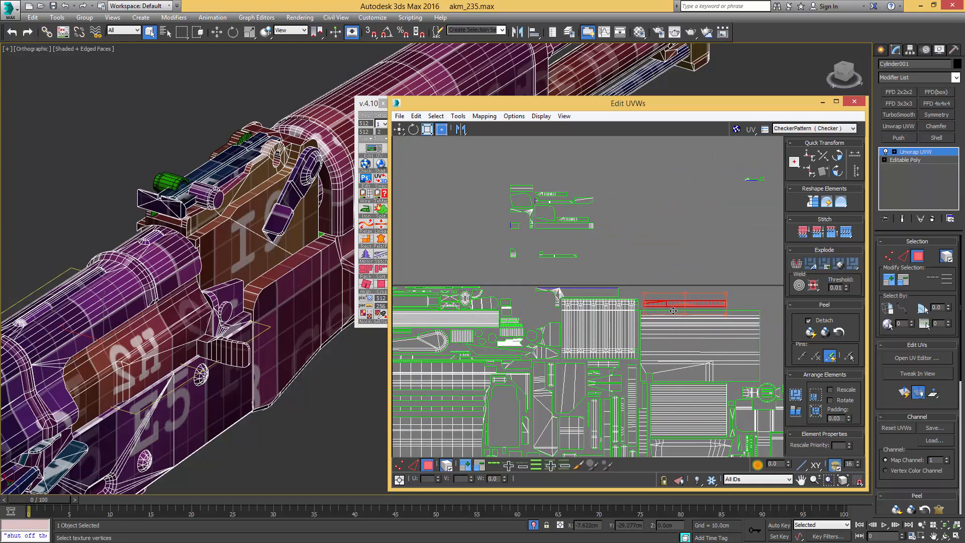
scroll(673, 310, up, 4)
drag(631, 291, 622, 298)
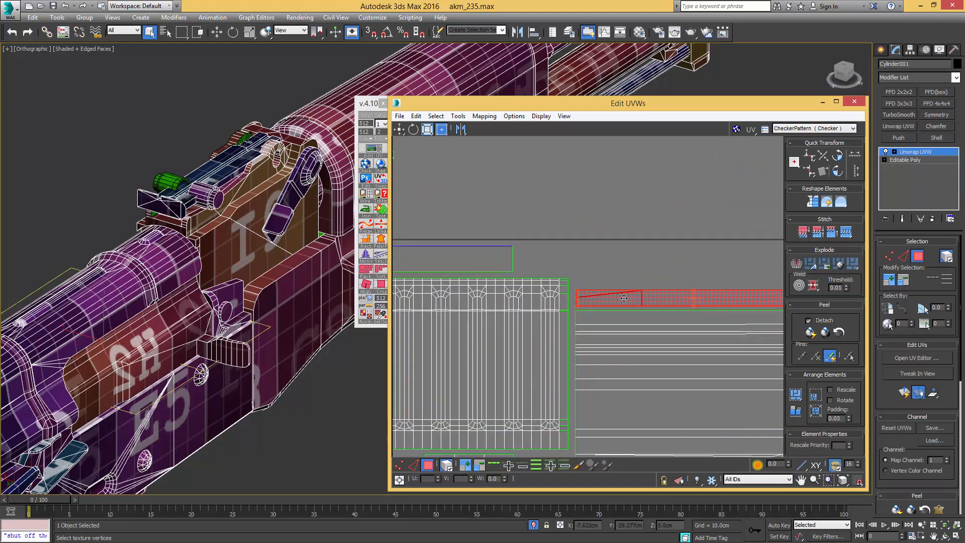
- Move the plain long strip from the bracket cluster into the tile, stacking it just above the wedge-ended strip
scroll(594, 248, down, 4)
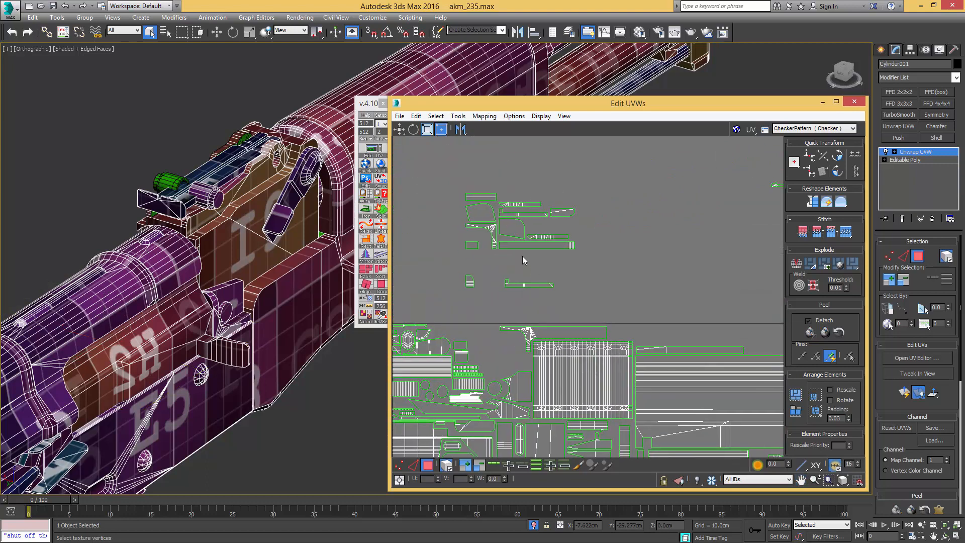
click(542, 245)
drag(542, 246, 646, 351)
scroll(645, 333, up, 4)
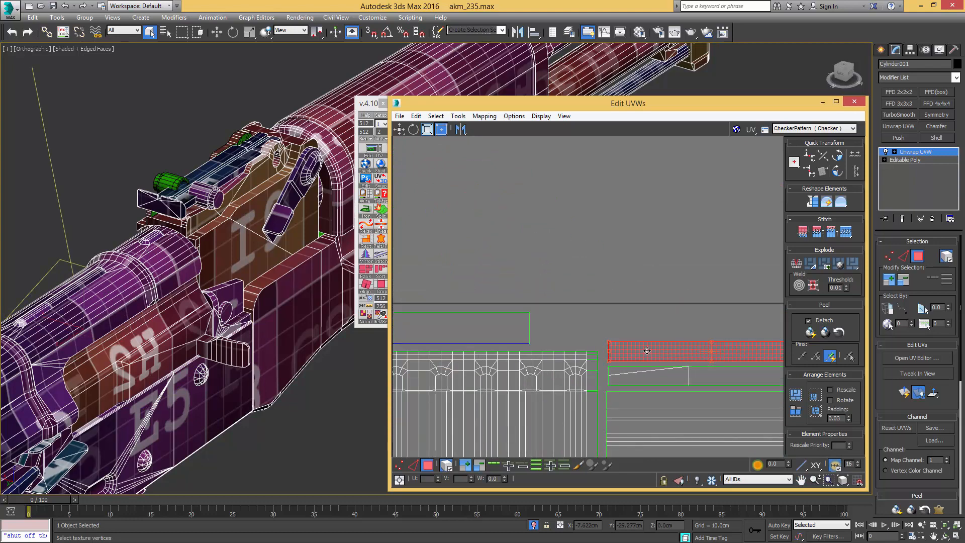
click(640, 299)
- Move the small L-shaped fan shell from the bracket cluster into the tile and nest it beside the large fan shell
scroll(640, 299, down, 5)
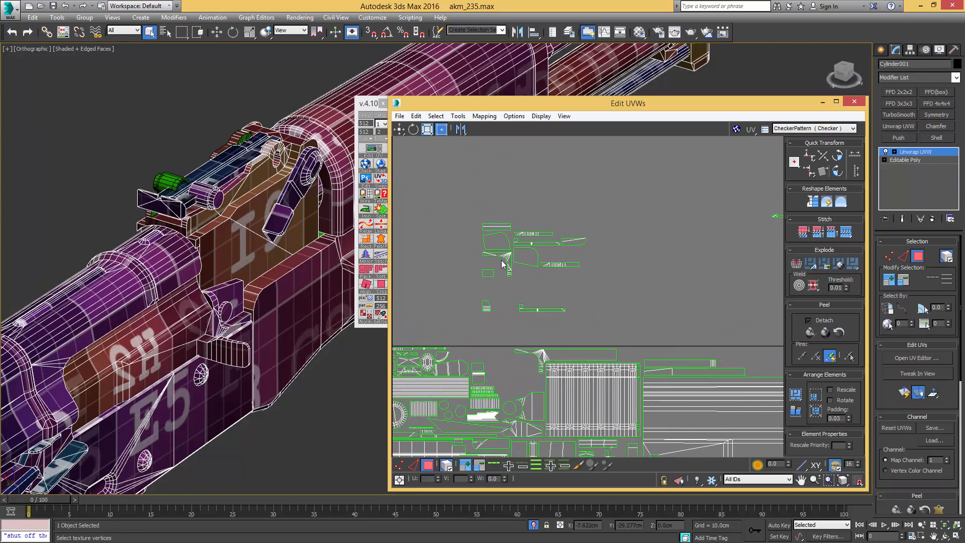
drag(505, 256, 525, 348)
scroll(531, 366, up, 3)
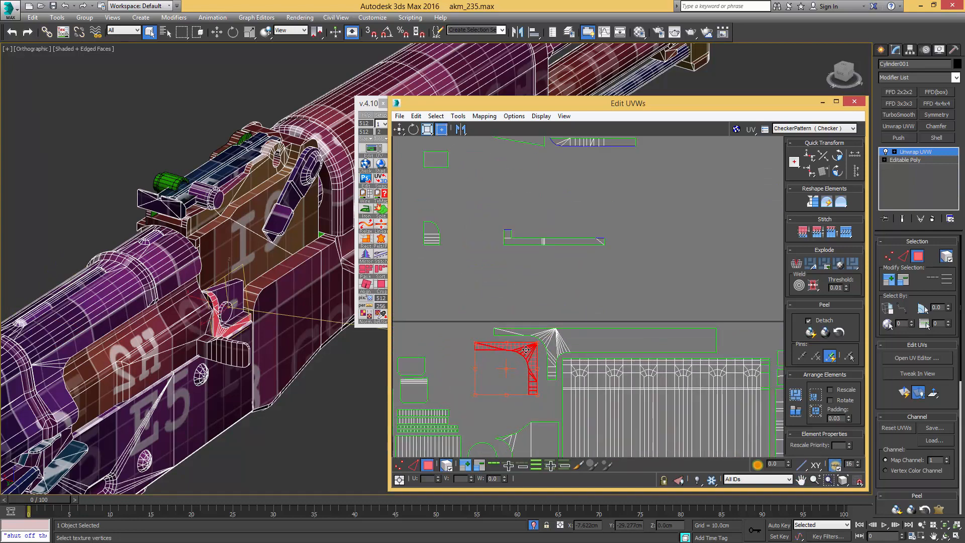
click(594, 293)
- Nest one rounded four-sided shell under the small fan shell, and place the small striped rounded shell beside the ribbed block
scroll(592, 293, down, 5)
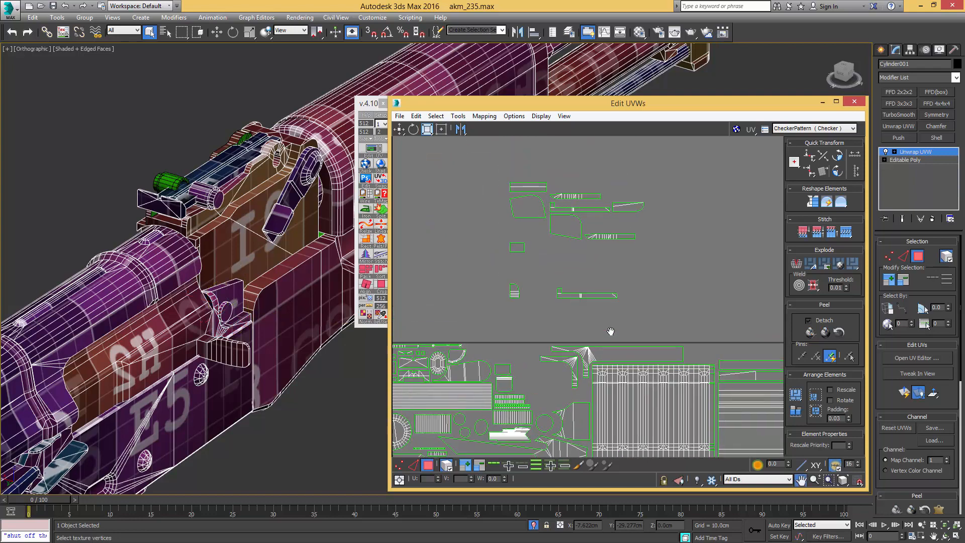
drag(574, 316, 568, 363)
scroll(562, 381, up, 3)
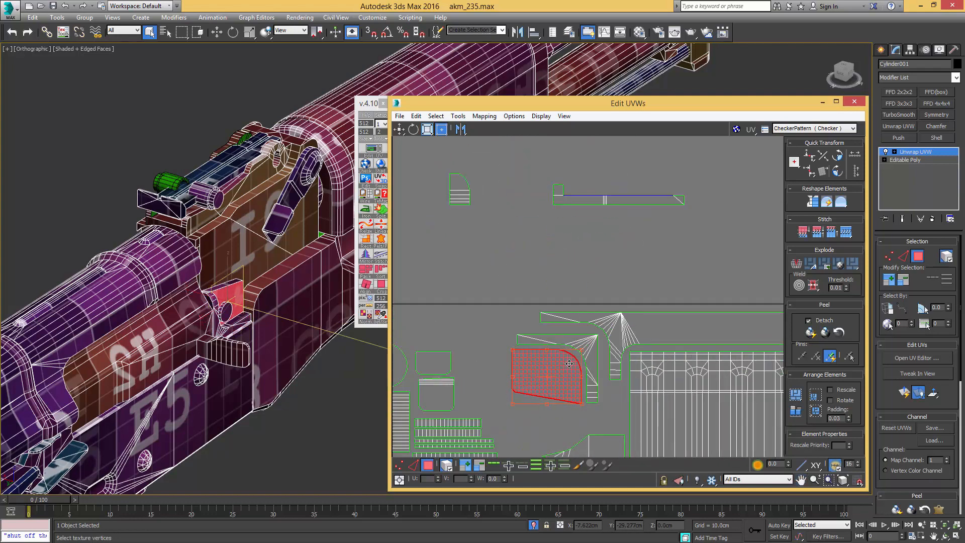
click(493, 251)
scroll(492, 251, down, 2)
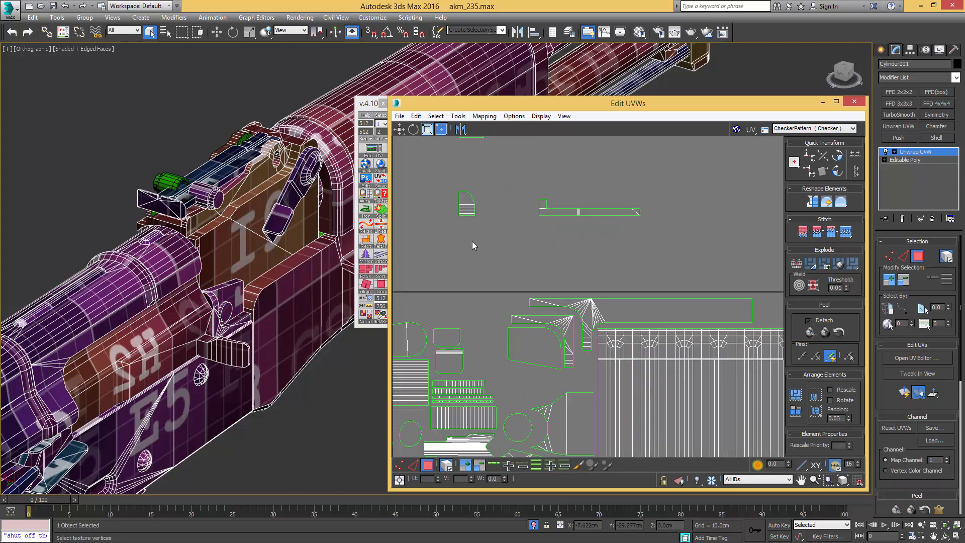
click(463, 205)
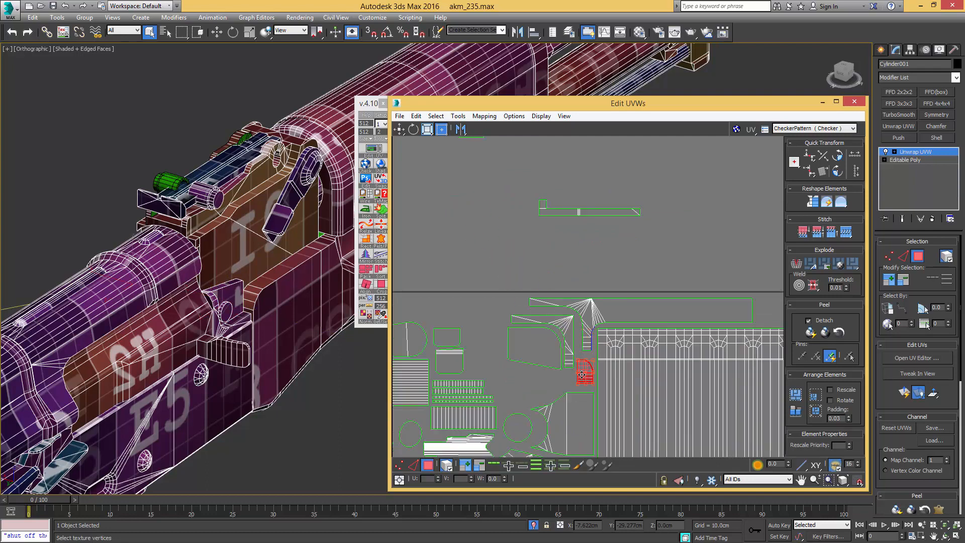
- Move the bracket's separate long stepped shell from above the tile to the gap at its upper edge
middle_drag(562, 245, 557, 283)
click(588, 249)
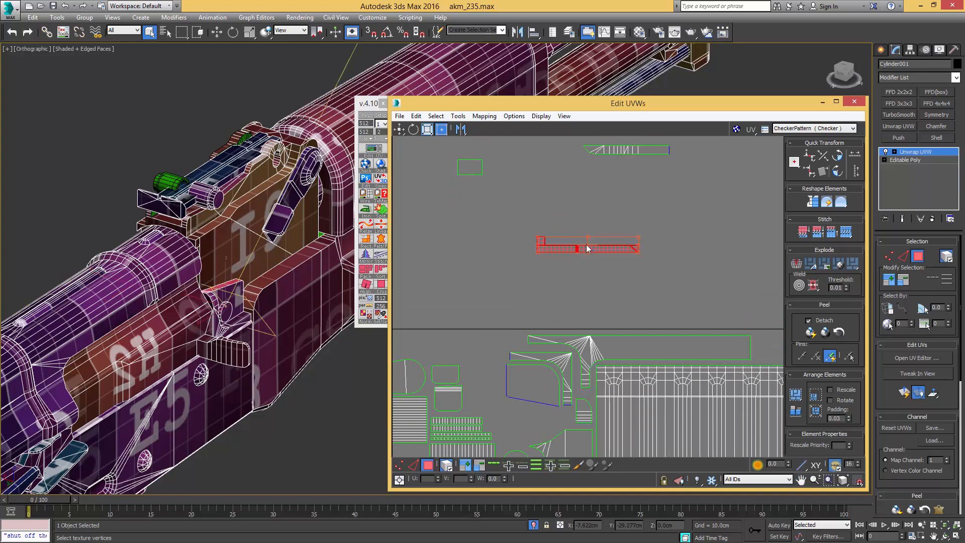
middle_drag(583, 250, 650, 251)
drag(628, 255, 475, 350)
- Mirror the long stepped shell vertically, keeping its horizontal orientation, and align it along the tile's upper edge beside the large fan shell
right_click(488, 347)
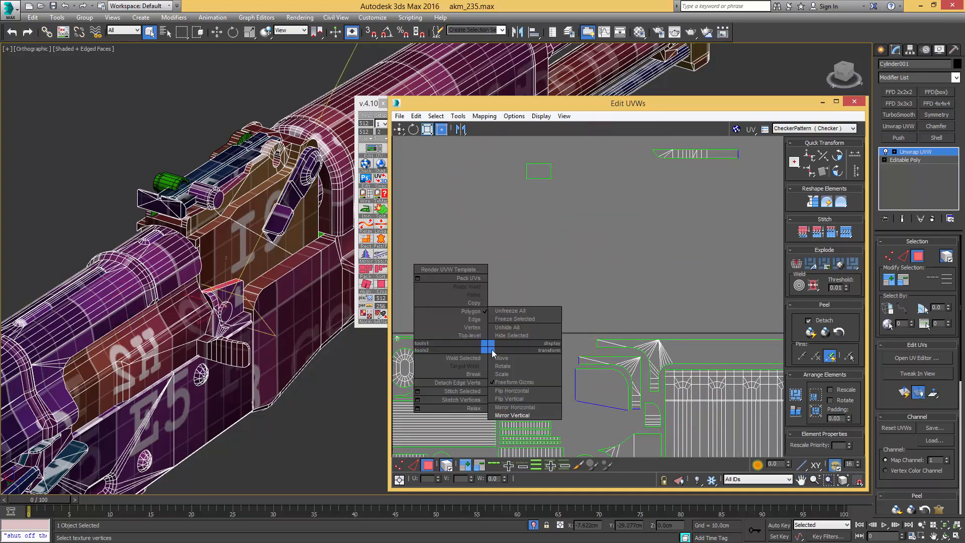
click(526, 408)
right_click(539, 347)
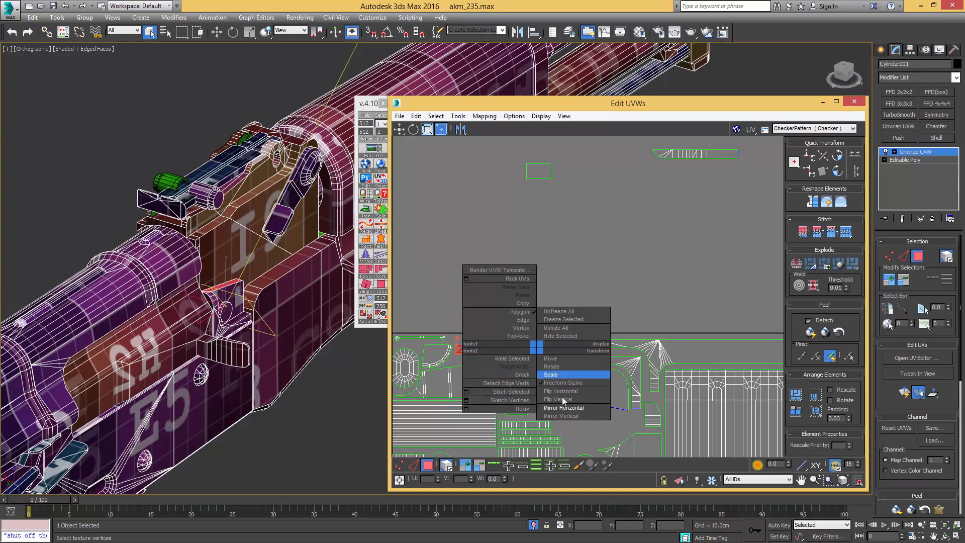
click(569, 420)
mouse_move(544, 341)
mouse_down()
mouse_move(570, 341)
mouse_move(556, 340)
mouse_up()
right_click(551, 338)
click(589, 400)
middle_drag(491, 347, 530, 340)
scroll(510, 335, up, 2)
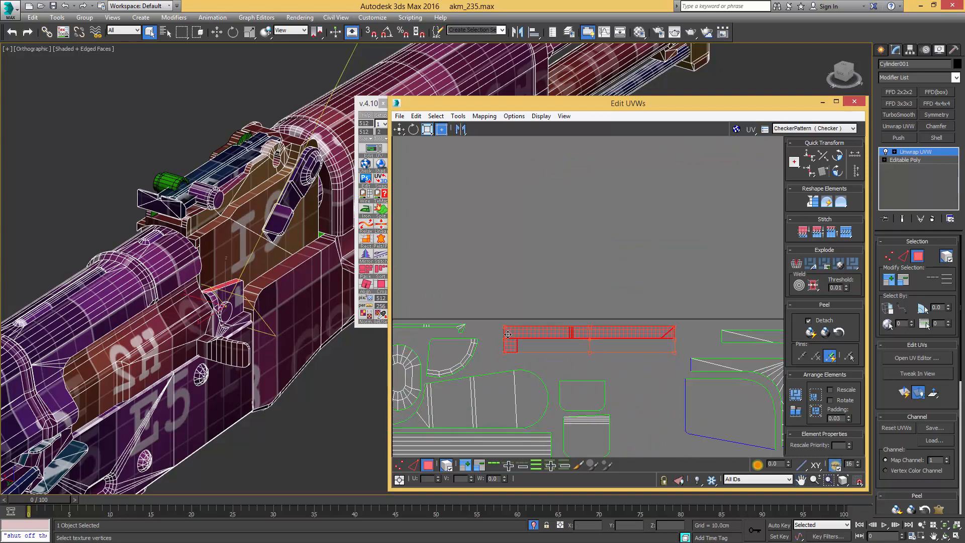
drag(508, 334, 550, 334)
click(577, 281)
- Move the second rounded four-sided shell from the bracket cluster into the tile, beneath the matching rounded shell
scroll(557, 327, down, 5)
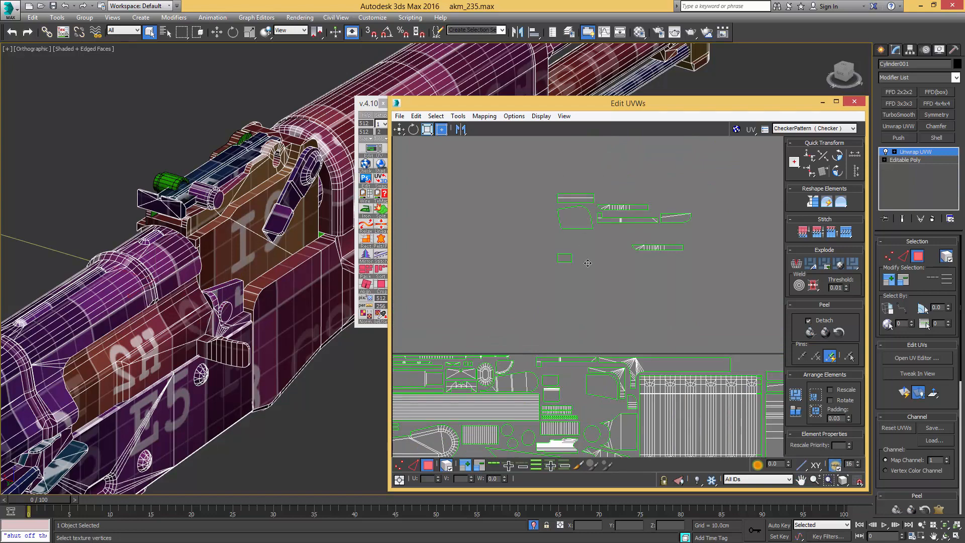
drag(576, 214, 590, 408)
scroll(590, 407, up, 4)
middle_drag(590, 418, 592, 337)
drag(585, 341, 596, 332)
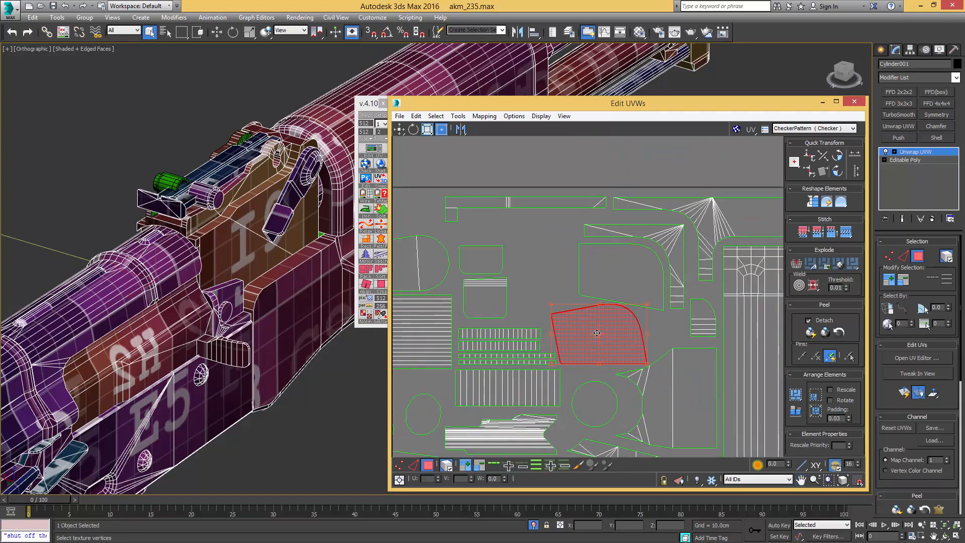
- Mirror the second rounded shell vertically and horizontally, then nudge it closer under the matching rounded shell
right_click(596, 332)
click(620, 377)
right_click(618, 324)
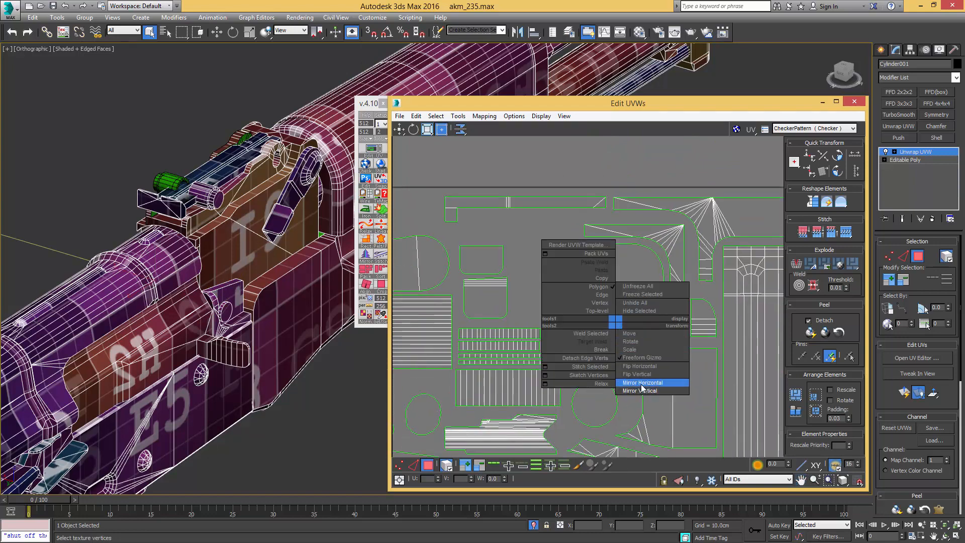
click(642, 386)
drag(617, 322, 609, 325)
- Nudge the large square-backed shell with two fan tips slightly down, away from the second rounded shell
scroll(609, 325, up, 3)
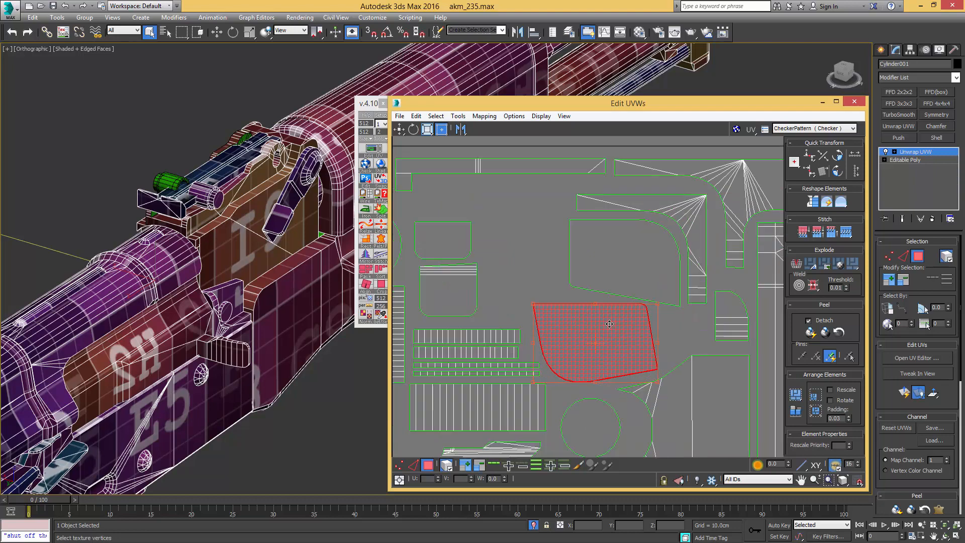
scroll(620, 318, down, 3)
scroll(607, 336, up, 4)
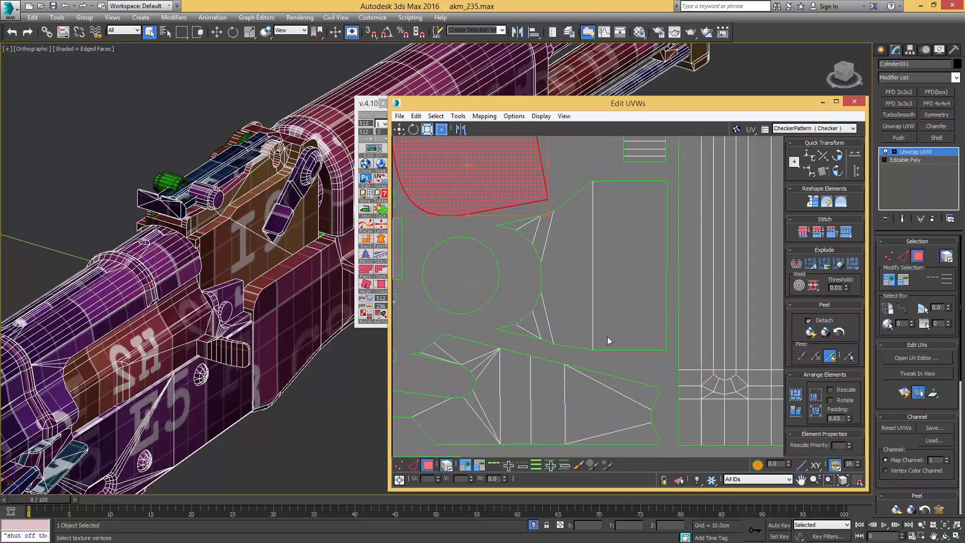
click(623, 338)
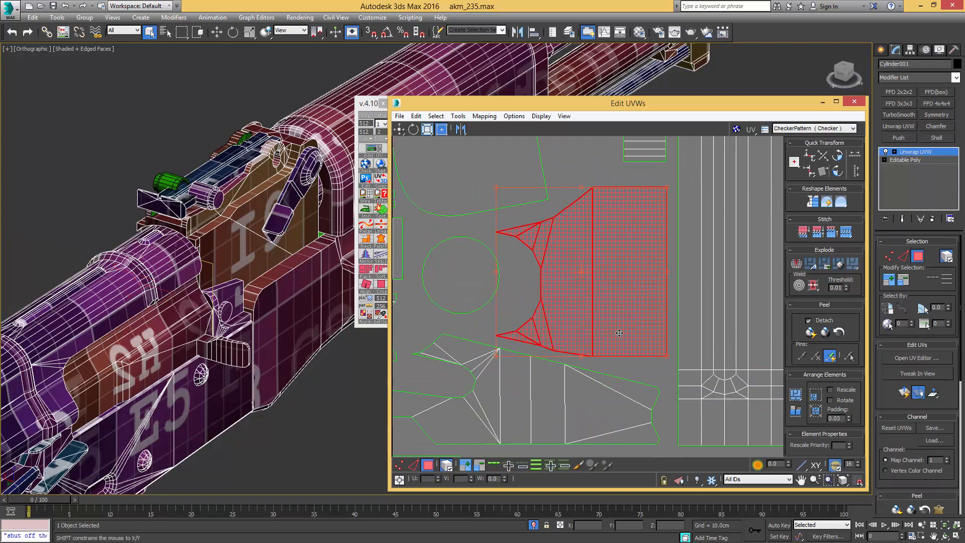
middle_drag(549, 324, 628, 410)
middle_drag(530, 310, 537, 360)
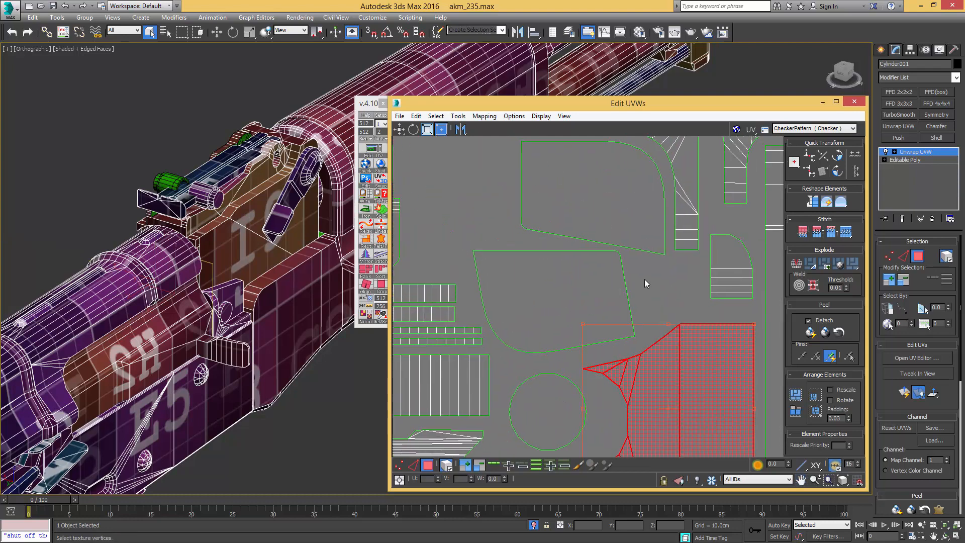
- Select the thin ribbed strip shells beside the second rounded shell and shift them slightly away from it
click(582, 295)
middle_drag(444, 336, 631, 321)
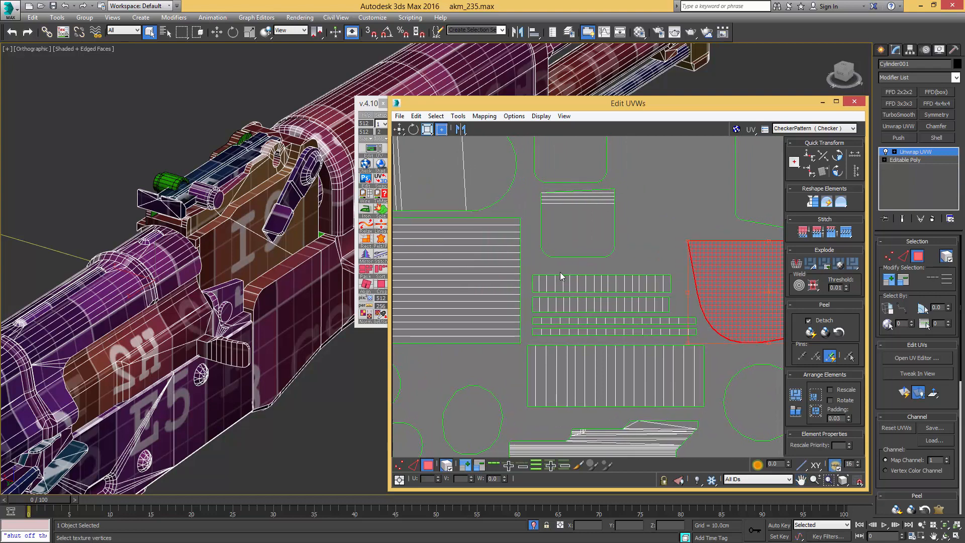
drag(560, 273, 578, 305)
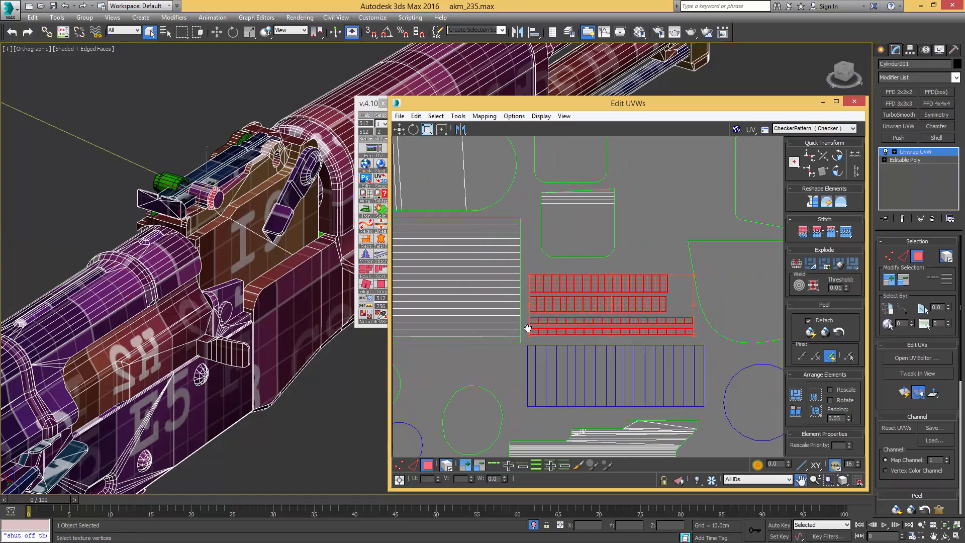
middle_drag(528, 328, 756, 315)
scroll(525, 345, down, 3)
middle_drag(525, 344, 413, 349)
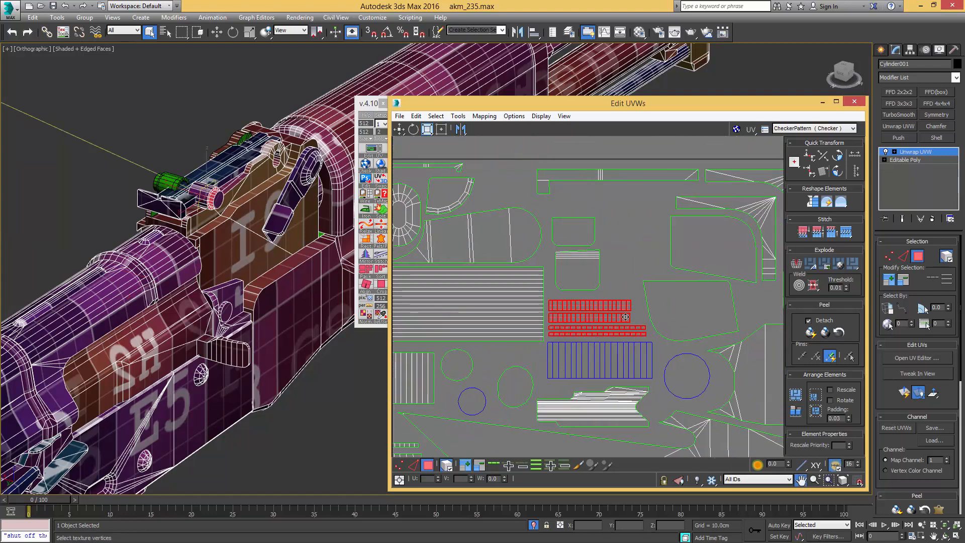
- Reposition the second rounded shell slightly so it sits evenly spaced between the thin ribbed strips and the neighbouring shells
scroll(644, 314, up, 3)
middle_drag(645, 314, 560, 320)
click(628, 334)
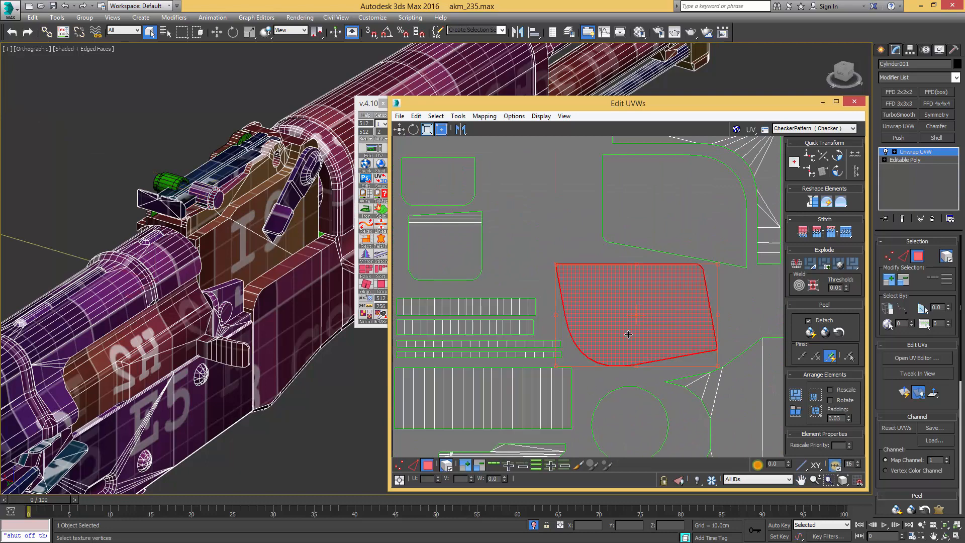
drag(646, 317, 650, 318)
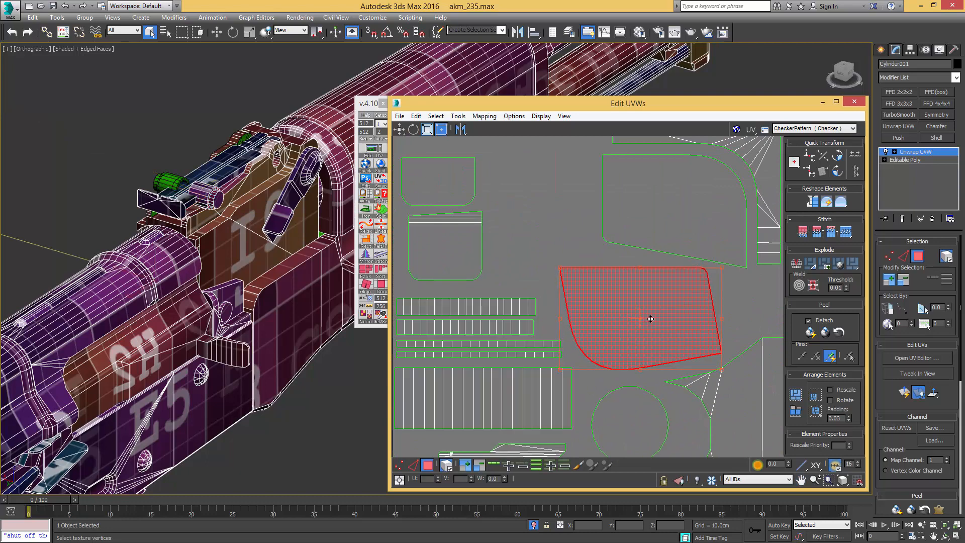
click(554, 239)
- Select all the remaining bracket shells above the tile and move them together to just above the wide lined block
scroll(575, 282, down, 4)
middle_drag(575, 284, 574, 386)
scroll(574, 385, down, 1)
scroll(574, 266, down, 2)
middle_drag(575, 267, 558, 273)
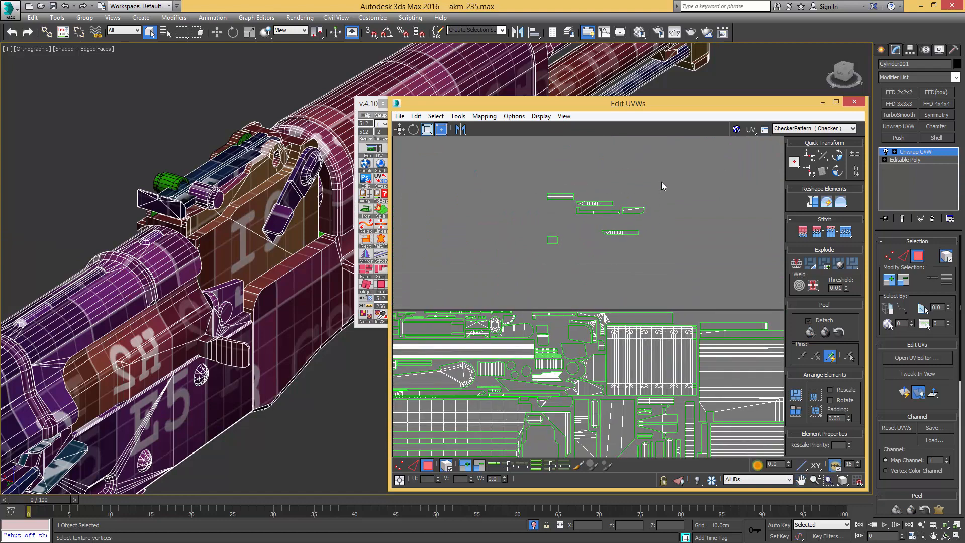
drag(661, 182, 539, 252)
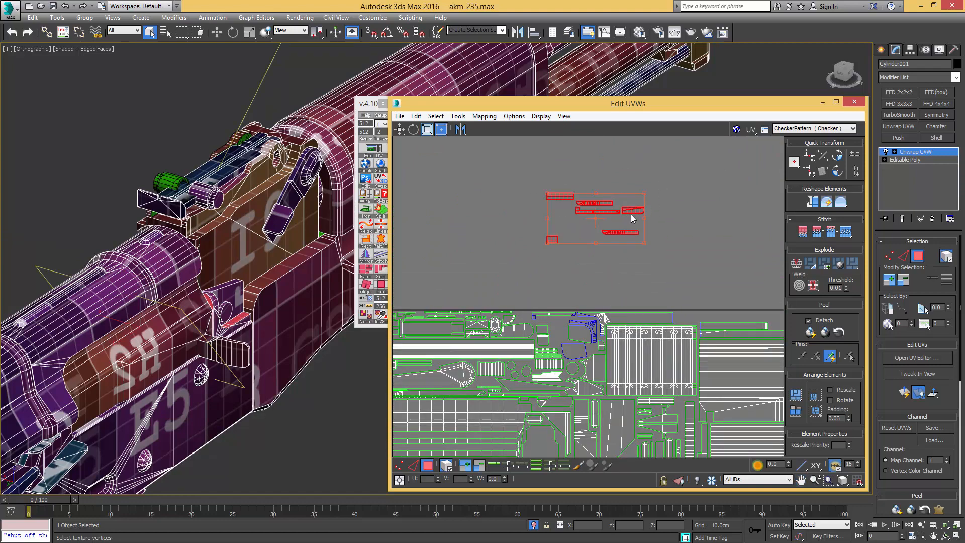
drag(628, 217, 759, 290)
middle_drag(746, 294, 644, 246)
scroll(644, 246, up, 4)
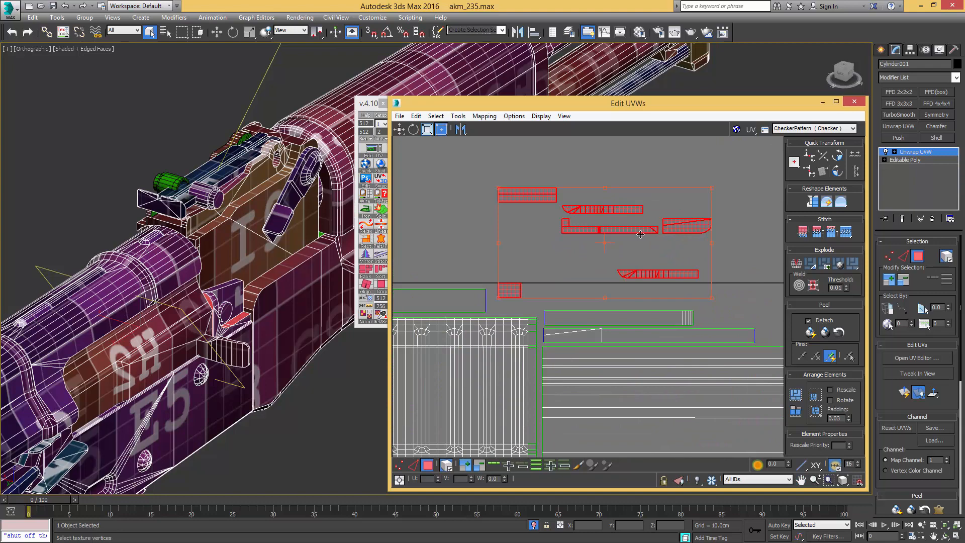
drag(640, 235, 631, 209)
click(732, 250)
- Move the lowest curved-tip ribbed strip from above the tile into the gap below the L-shaped strip near the upper edge
click(635, 250)
drag(635, 250, 524, 299)
middle_drag(481, 315, 705, 262)
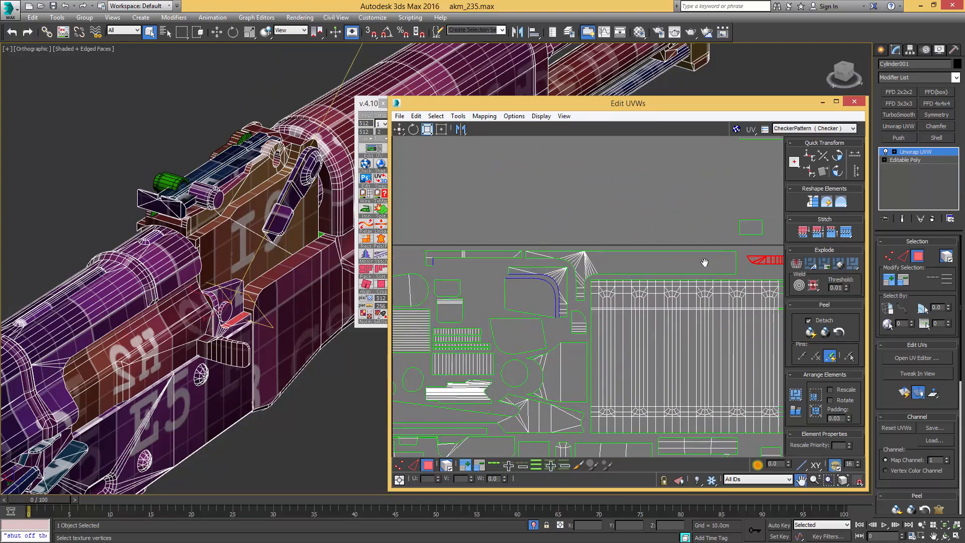
drag(742, 266, 434, 272)
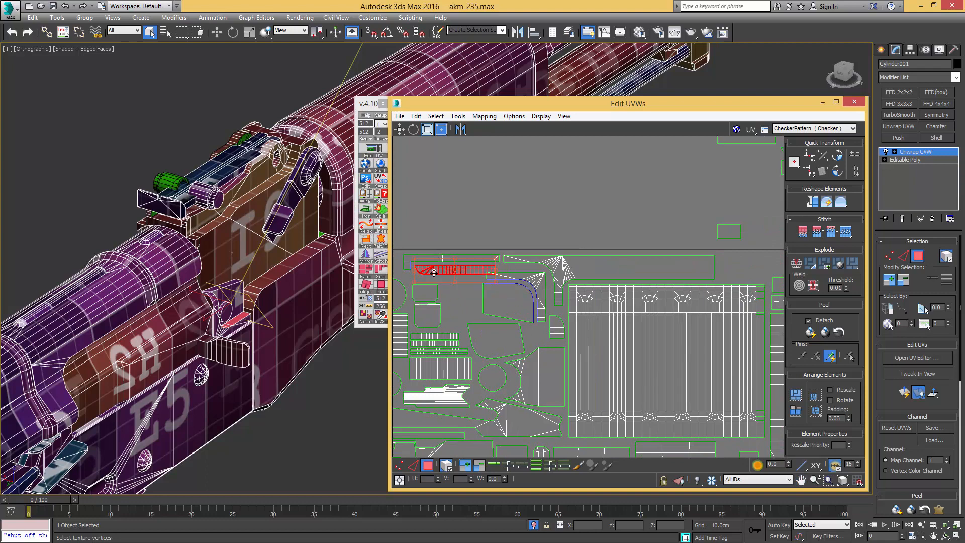
- Mirror the curved-tip ribbed strip vertically and seat it between the L-shaped strip and the small rounded shells
scroll(434, 272, up, 3)
right_click(530, 276)
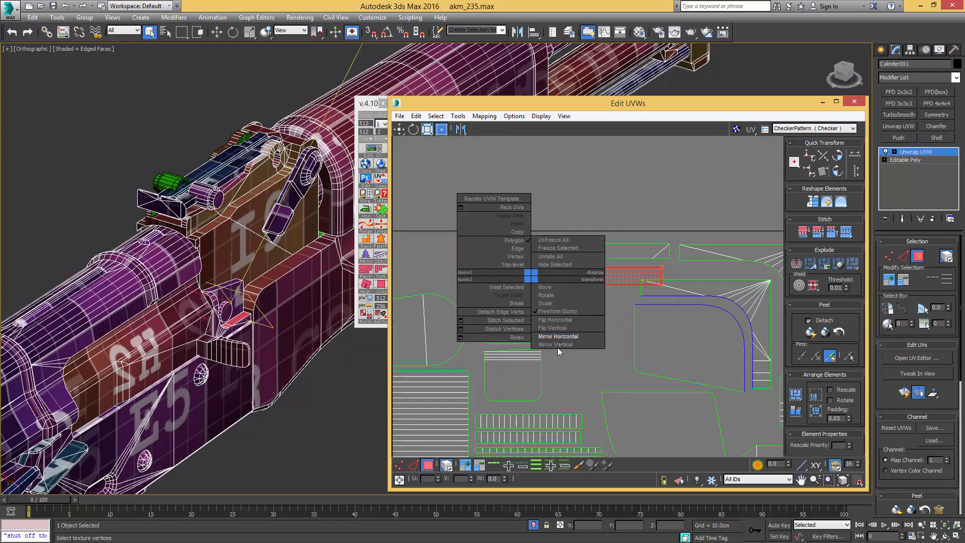
click(557, 346)
drag(592, 281, 563, 294)
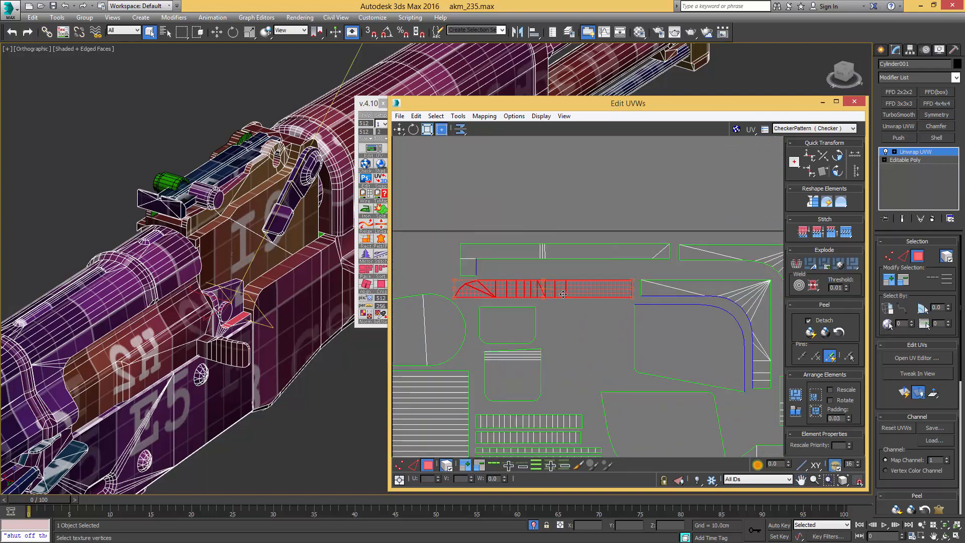
- Mirror the seated ribbed strip vertically once more so its flat edge faces the L-shaped strip
scroll(488, 281, up, 3)
right_click(537, 294)
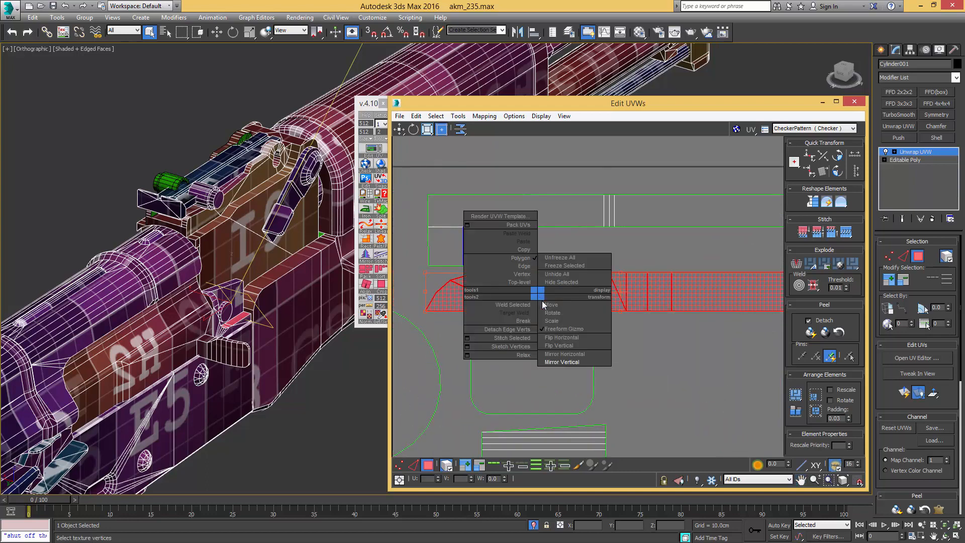
click(567, 361)
scroll(533, 281, down, 2)
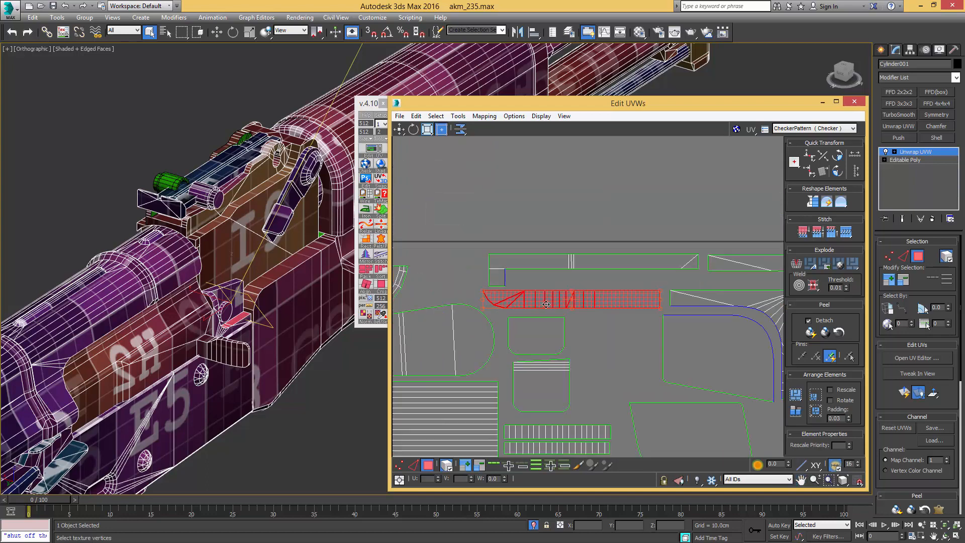
- Move the rectangular shell with a centre line from above the tile into the small-shell cluster, rotating it 90 degrees
middle_drag(522, 238, 492, 301)
scroll(542, 291, down, 5)
middle_drag(646, 248, 587, 289)
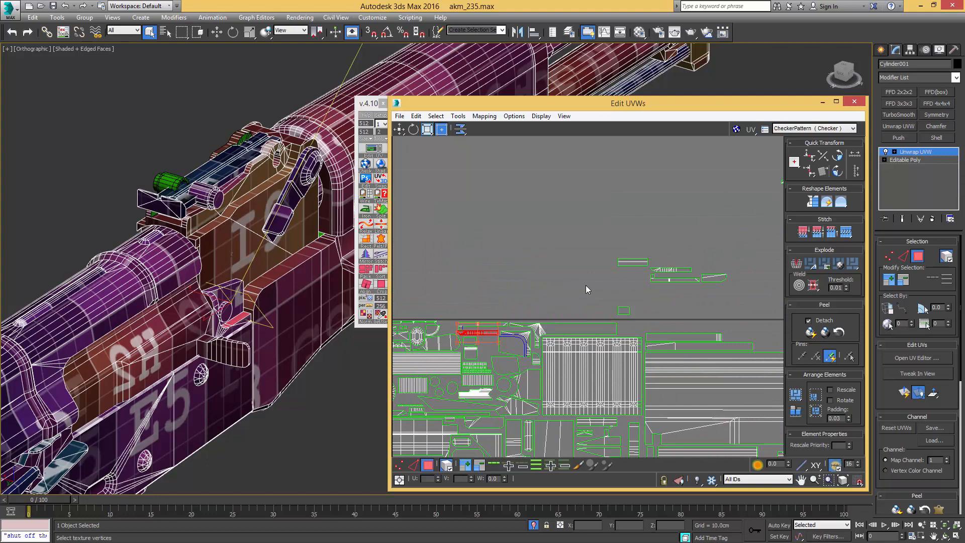
click(633, 262)
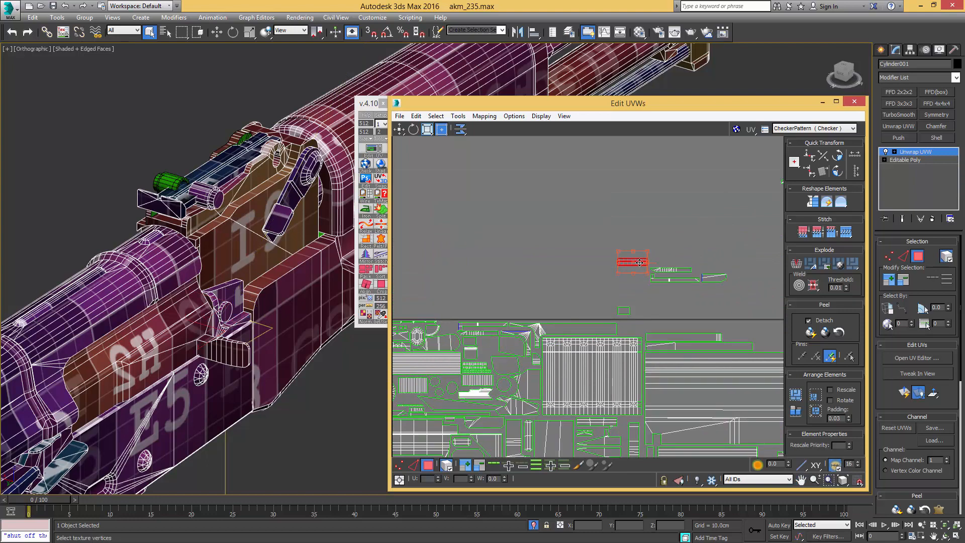
scroll(486, 344, up, 5)
middle_drag(496, 340, 542, 263)
click(837, 171)
drag(595, 255, 611, 302)
- Move the rounded shell with lines along its upper edge up beside the plain rounded rectangle, under the ribbed strip
scroll(523, 323, down, 3)
scroll(510, 318, up, 3)
scroll(509, 318, up, 2)
click(502, 312)
drag(496, 318, 568, 263)
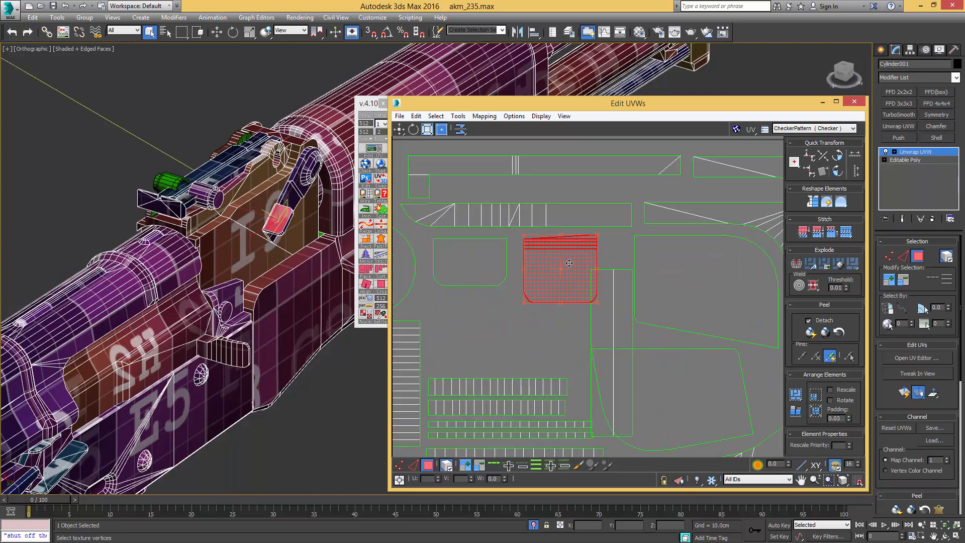
- Rotate the centre-lined rectangular shell 90 degrees to horizontal and place it between the two rounded shells and the ribbed strips
click(602, 318)
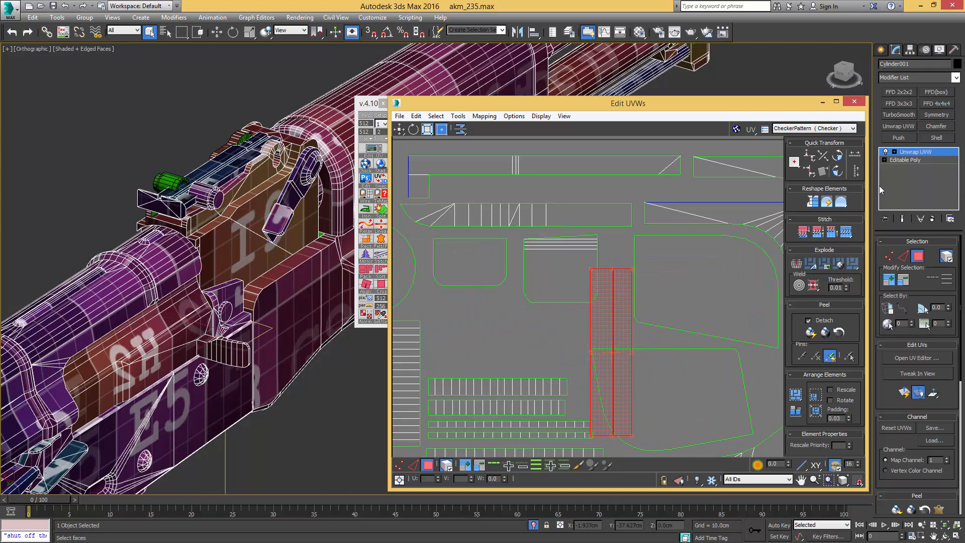
click(838, 170)
drag(596, 349, 504, 343)
middle_drag(646, 365, 586, 306)
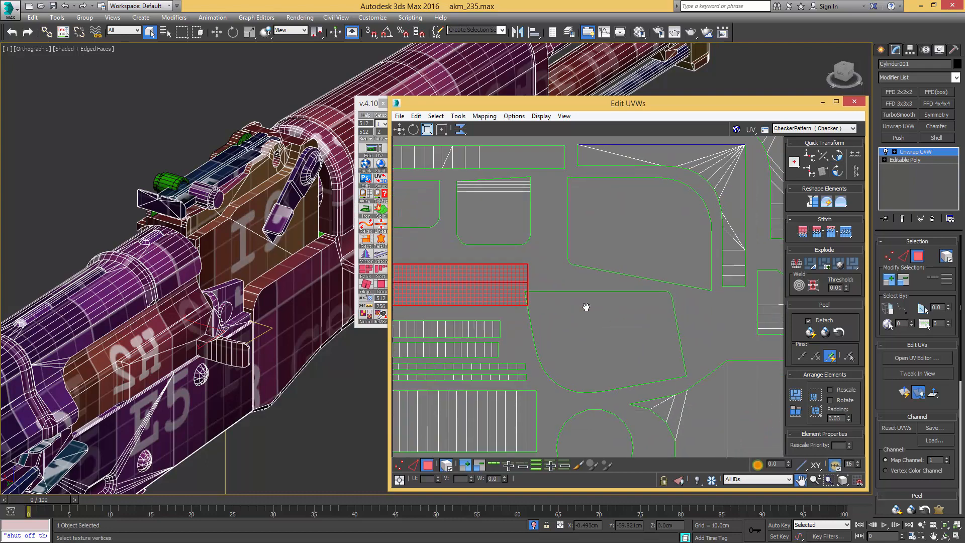
- Shift the tapered four-sided shell slightly away from the rectangle's end, and nudge the large curved-corner shell above it
click(648, 338)
drag(655, 337, 657, 336)
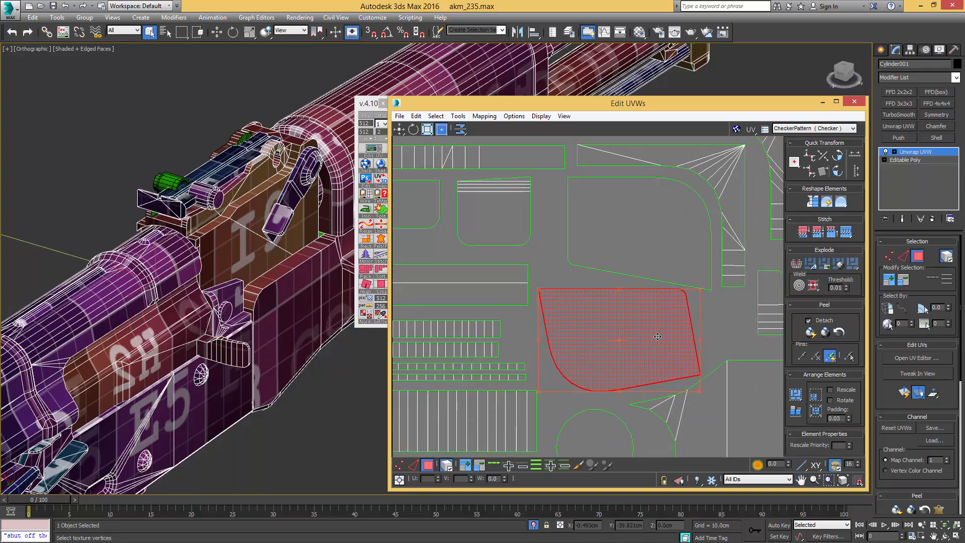
middle_drag(560, 223, 565, 272)
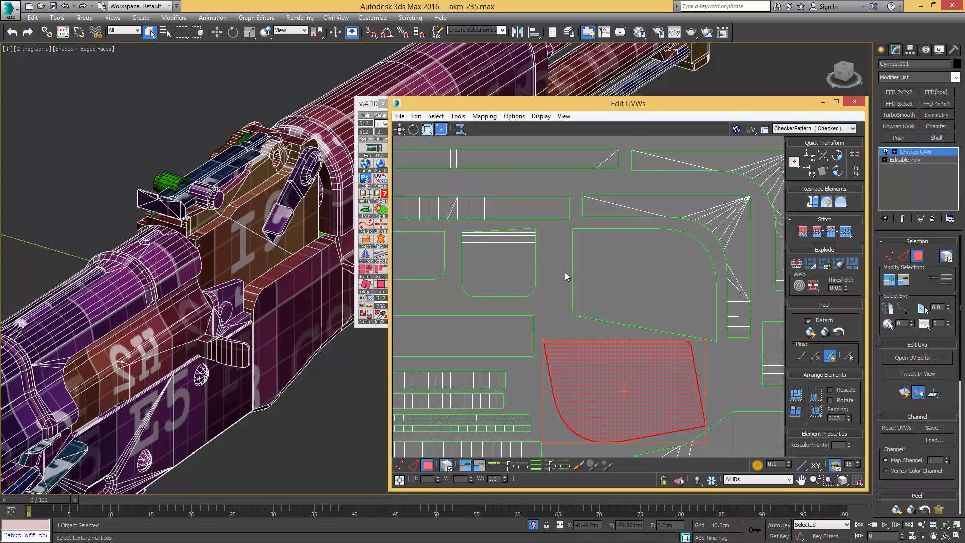
click(615, 260)
drag(614, 260, 611, 257)
middle_drag(564, 249, 578, 257)
middle_drag(459, 194, 584, 233)
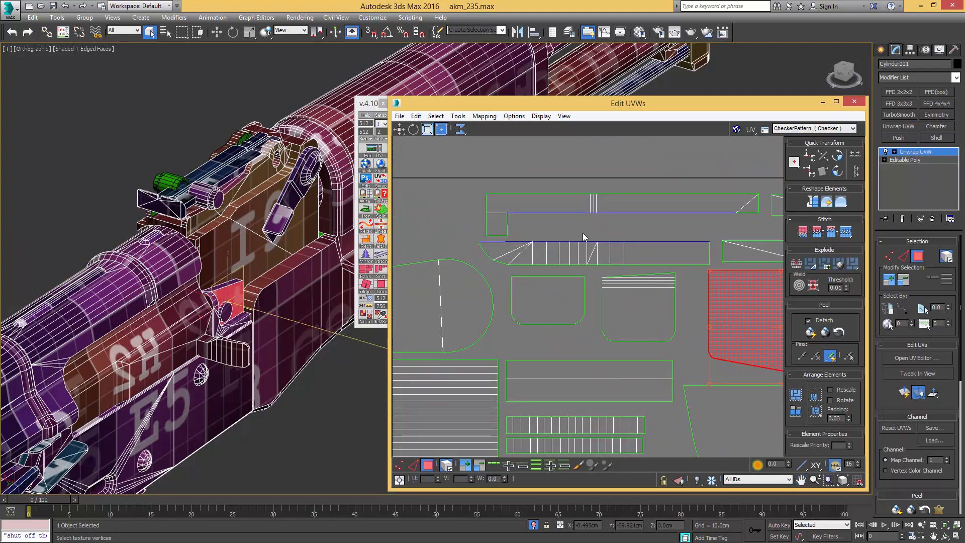
- Raise the ribbed strip and L-shaped strip together slightly, and nudge the line-edged rounded shell into even spacing below them
click(580, 250)
ctrl+click(634, 211)
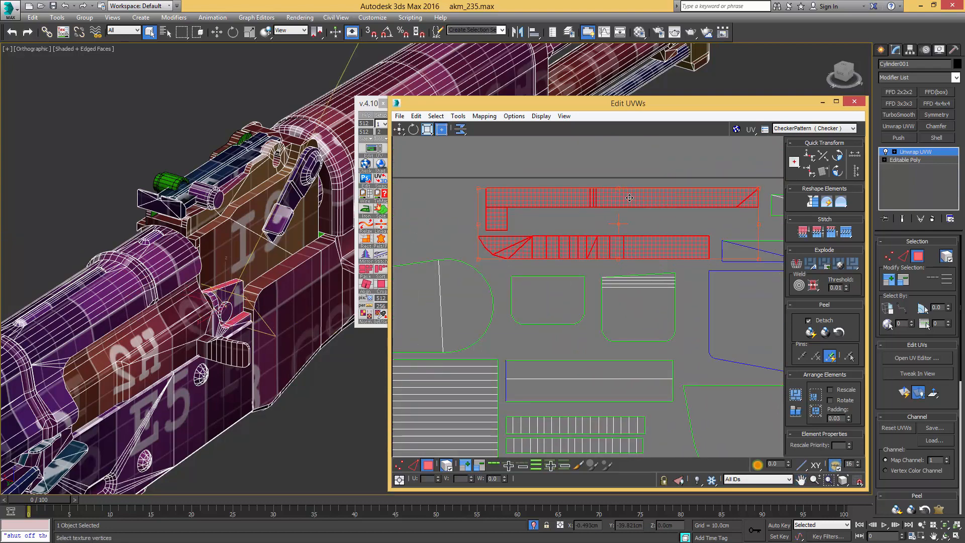
middle_drag(676, 332, 548, 291)
drag(527, 290, 529, 288)
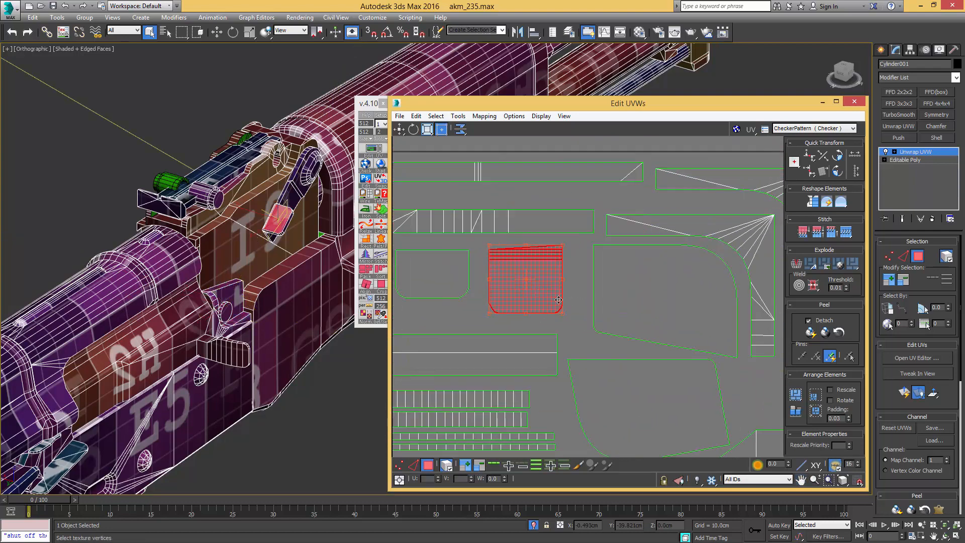
middle_drag(641, 364, 592, 319)
middle_drag(659, 308, 625, 348)
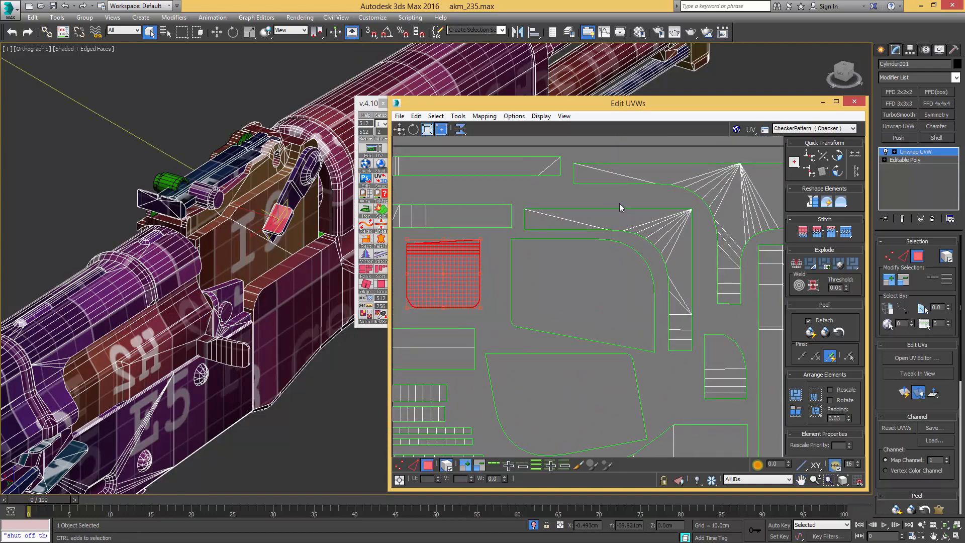
- Raise the large curved-corner shell together with its fan strip slightly, and reposition the tapered shell evenly beneath them
drag(621, 204, 593, 253)
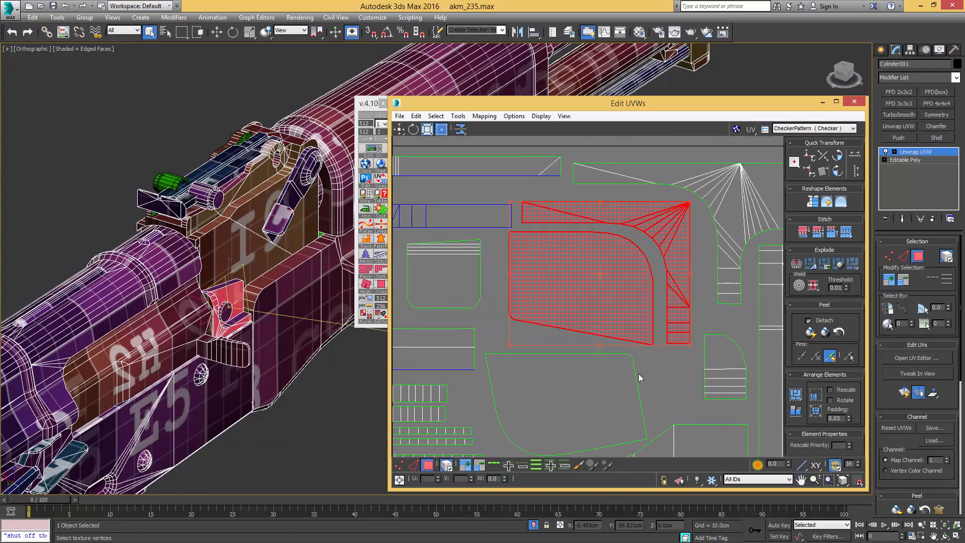
click(601, 380)
middle_drag(601, 380, 624, 325)
drag(609, 344, 650, 345)
click(695, 333)
- Select the centre-lined rectangle and the ribbed strips beneath the two small rounded shells
scroll(625, 336, down, 3)
middle_drag(499, 323, 530, 327)
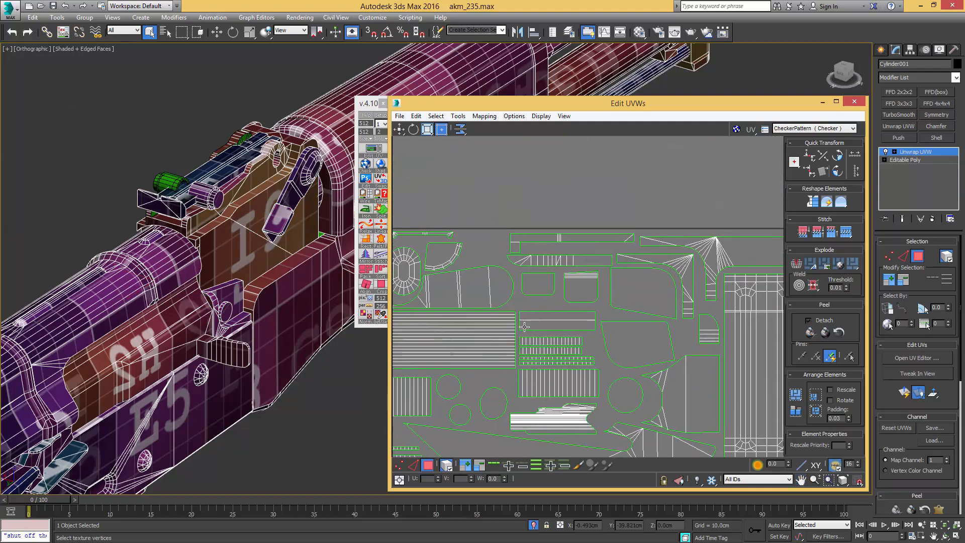
scroll(533, 328, up, 2)
click(544, 307)
scroll(551, 316, down, 4)
- Select all the remaining shells above the tile, including the separate distant one, and pack them together
middle_drag(642, 356, 561, 286)
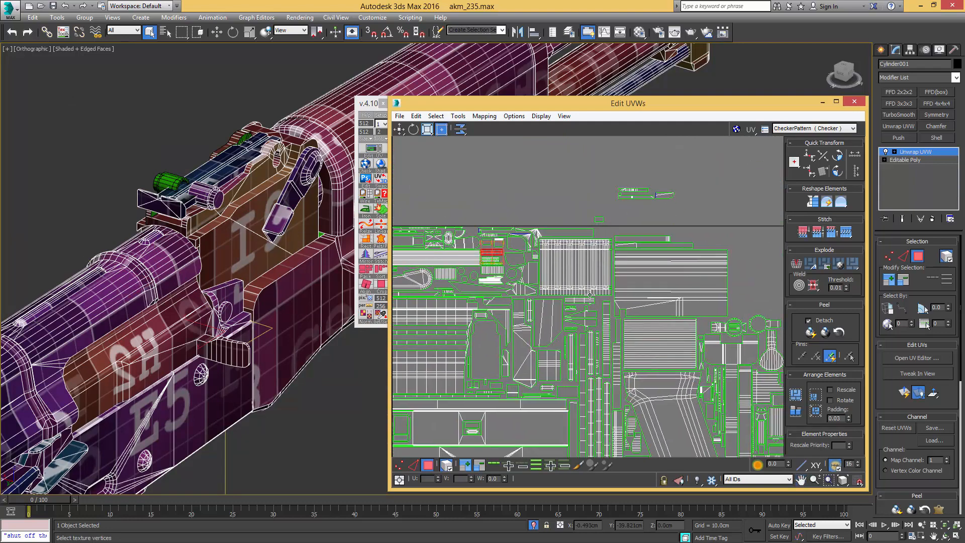
scroll(589, 297, down, 2)
scroll(605, 249, up, 4)
drag(576, 229, 682, 260)
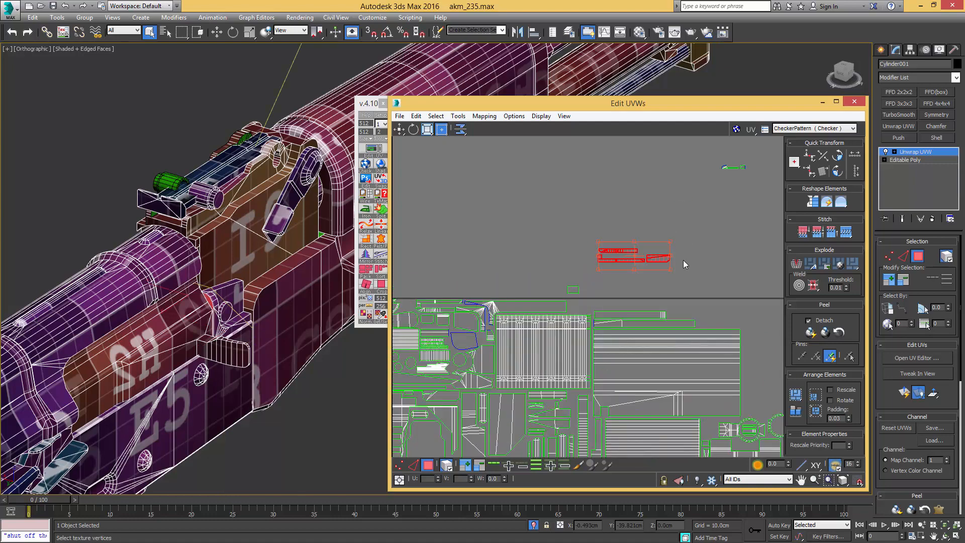
ctrl+drag(701, 150, 751, 176)
scroll(583, 286, down, 5)
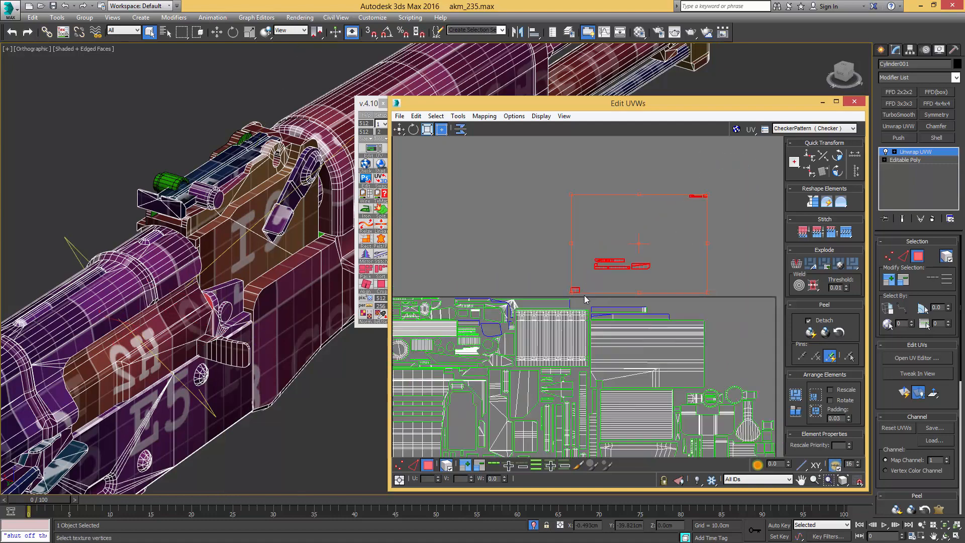
click(816, 397)
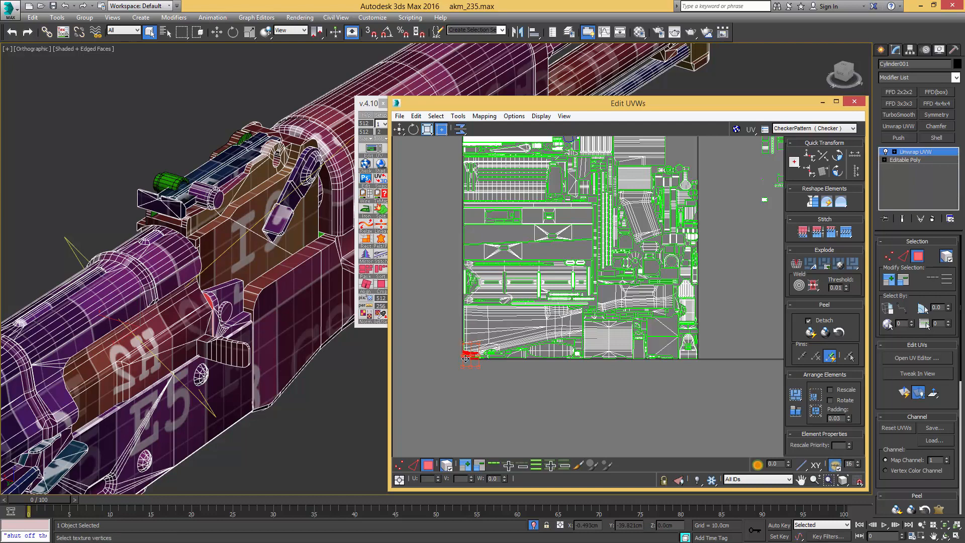
- Move the packed shell group from the tile's lower corner to the space above the end of the wide lined block
middle_drag(639, 183, 634, 329)
scroll(636, 326, up, 5)
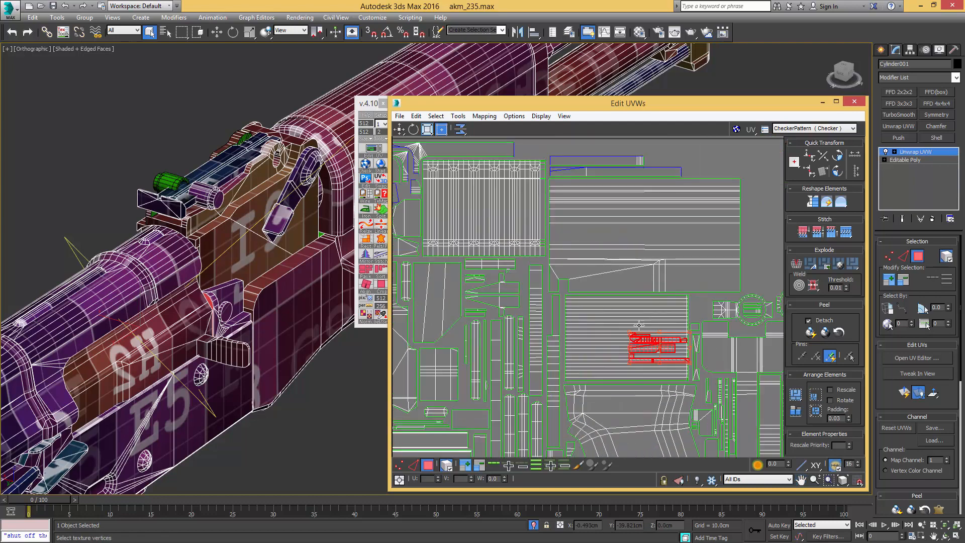
drag(641, 344, 684, 160)
middle_drag(685, 159, 582, 283)
- Place the wedge-shaped shell with a rounded end beside the lined end of the long strip above the wide block
scroll(583, 283, up, 4)
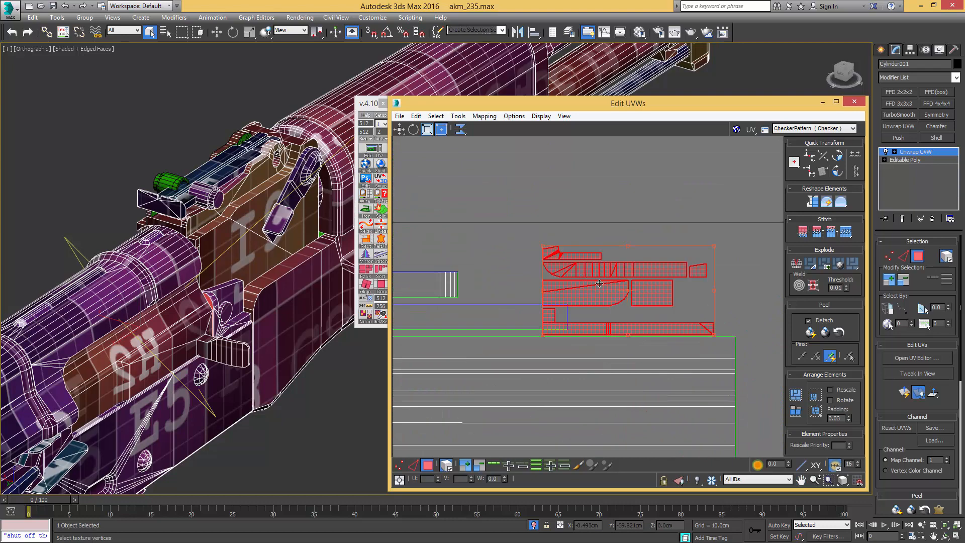
drag(578, 294, 492, 284)
click(616, 224)
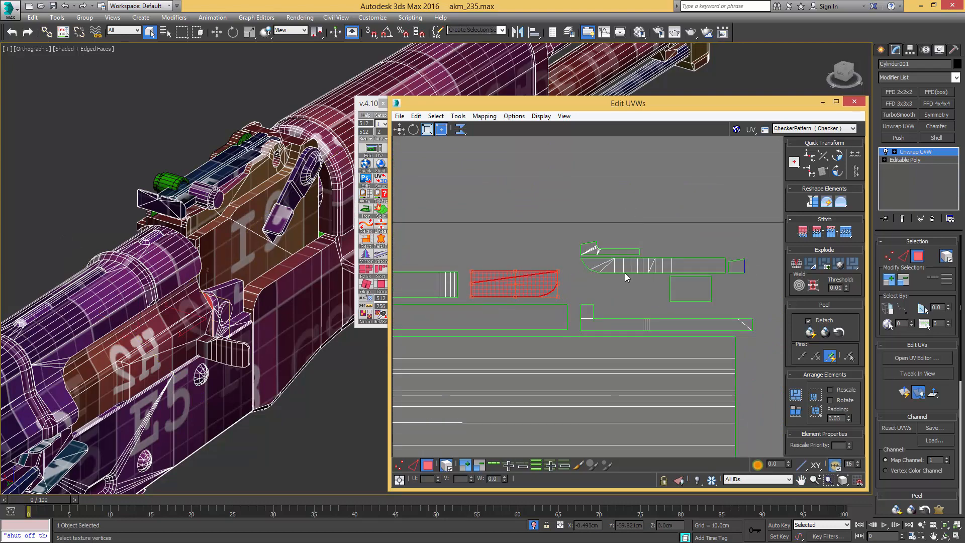
- Try fitting the curved-tip ribbed strip into the gap above the large vertically lined block, beside the plain long strip
click(639, 261)
scroll(580, 279, down, 2)
middle_drag(605, 275, 704, 277)
drag(705, 276, 464, 273)
middle_drag(498, 273, 646, 281)
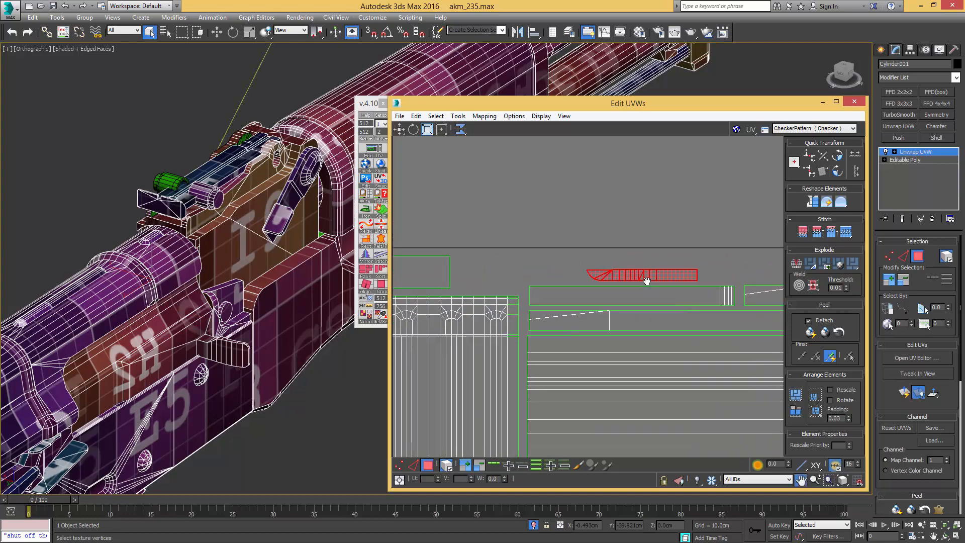
scroll(647, 280, down, 2)
drag(673, 278, 607, 278)
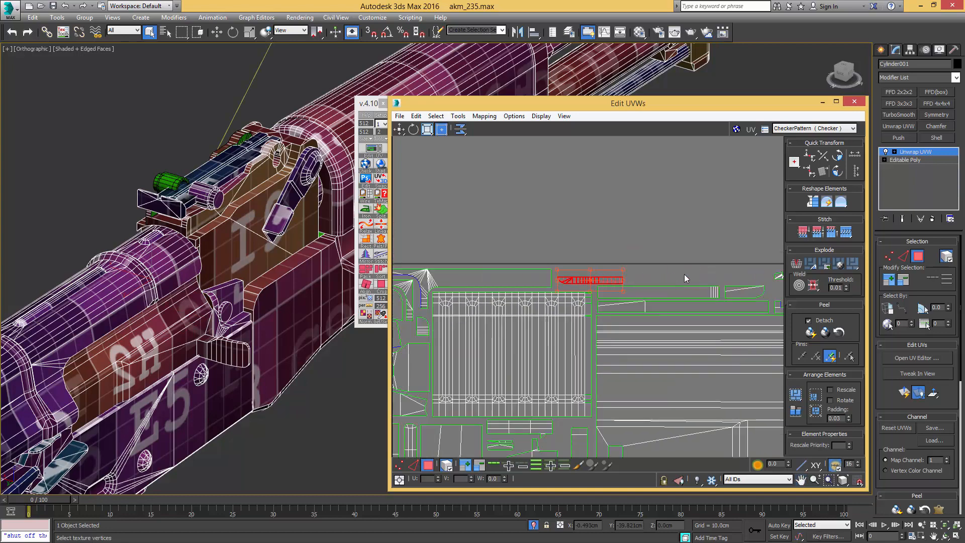
scroll(582, 272, up, 2)
scroll(583, 274, down, 2)
middle_drag(583, 275, 431, 261)
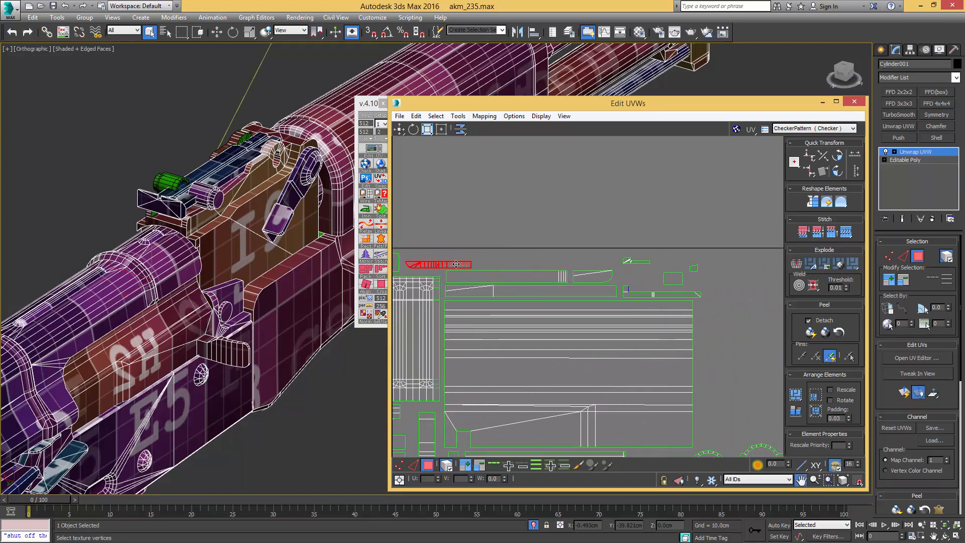
- Move the ribbed strip back to the packed group, mirror it vertically and seat it just above the L-shaped strip
drag(458, 268, 665, 284)
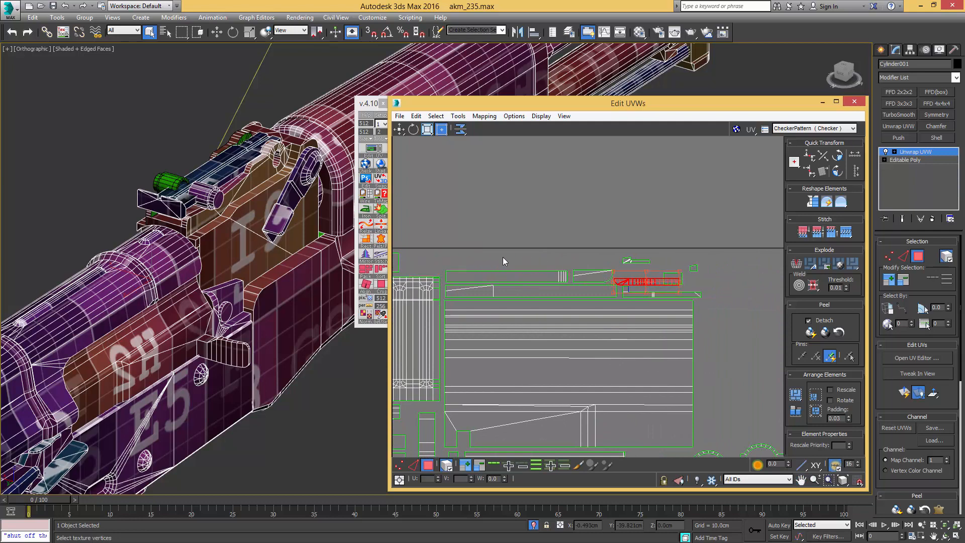
scroll(639, 275, up, 3)
right_click(644, 288)
click(679, 357)
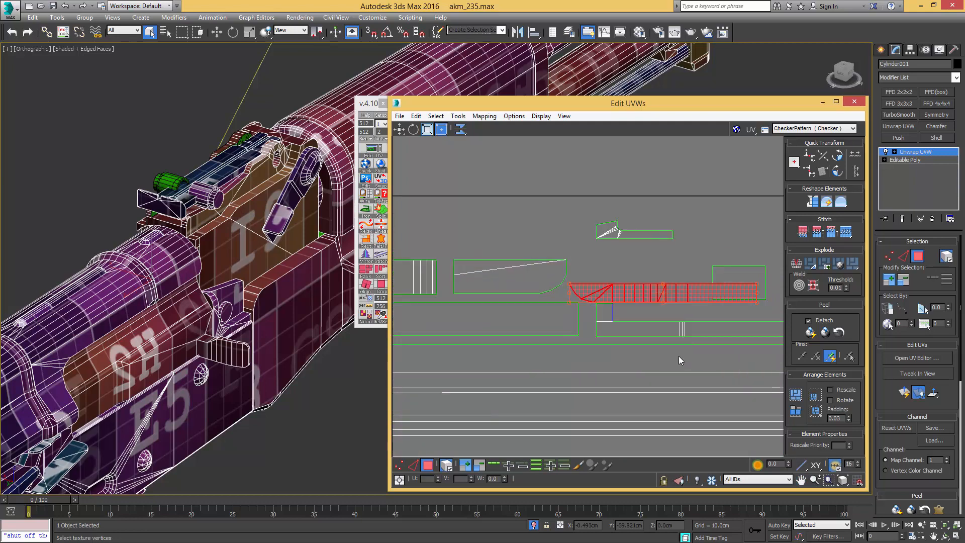
middle_drag(656, 290, 562, 289)
- Place the plain rectangle beside the wedge shell, and move the small fan-tipped strip down between it and the ribbed strip
drag(562, 289, 505, 271)
click(636, 281)
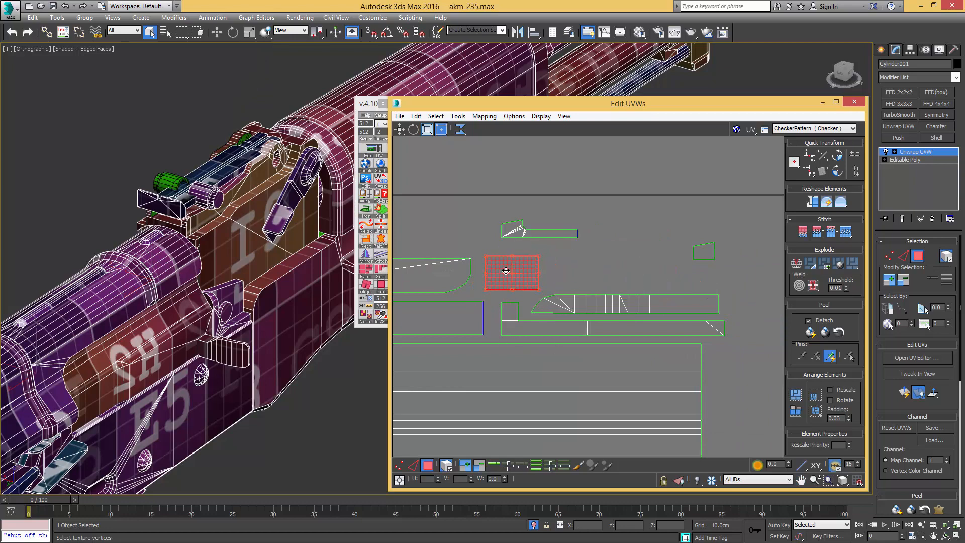
click(525, 233)
drag(525, 233, 569, 281)
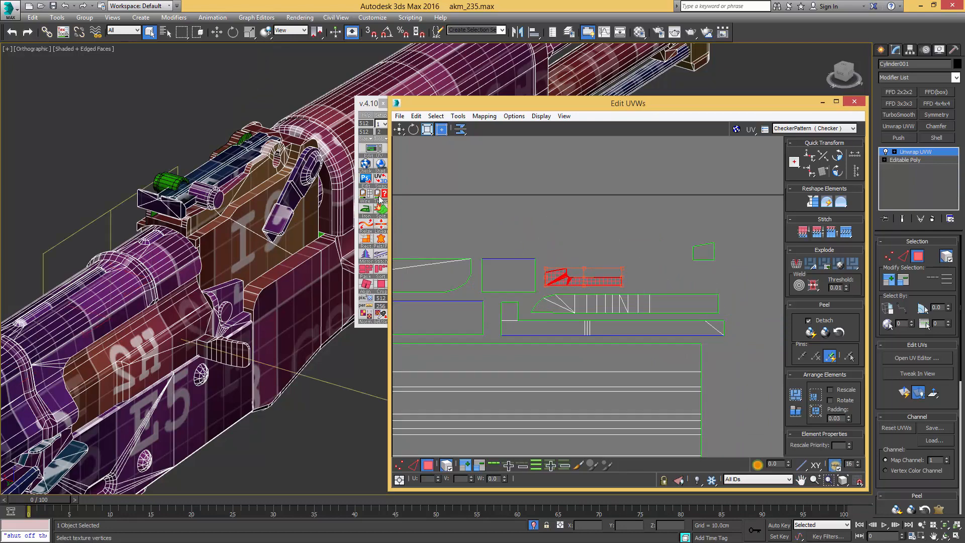
- Move the small four-sided shell to the free end of the fan-tipped strip and clear the selection
click(703, 252)
drag(703, 252, 657, 267)
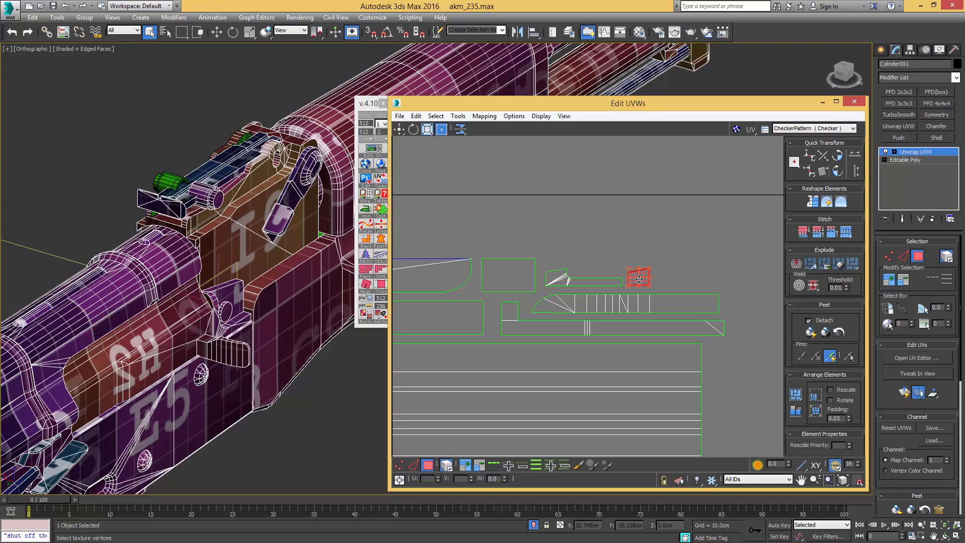
click(650, 242)
scroll(650, 244, down, 10)
middle_drag(639, 259, 670, 190)
scroll(669, 190, up, 3)
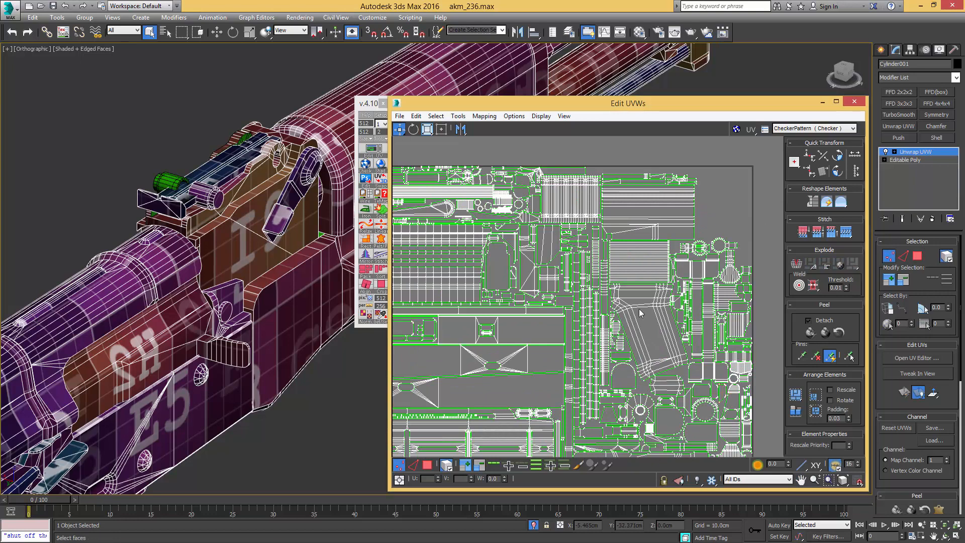
- Pick the magazine catch behind the trigger guard in polygon mode and examine it up close on the model
click(427, 465)
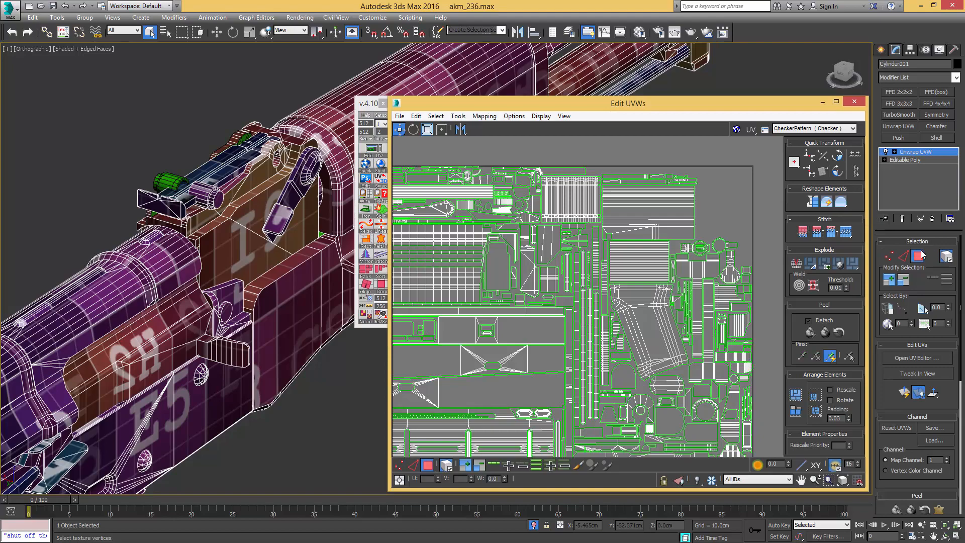
scroll(321, 366, down, 4)
middle_drag(321, 366, 188, 250)
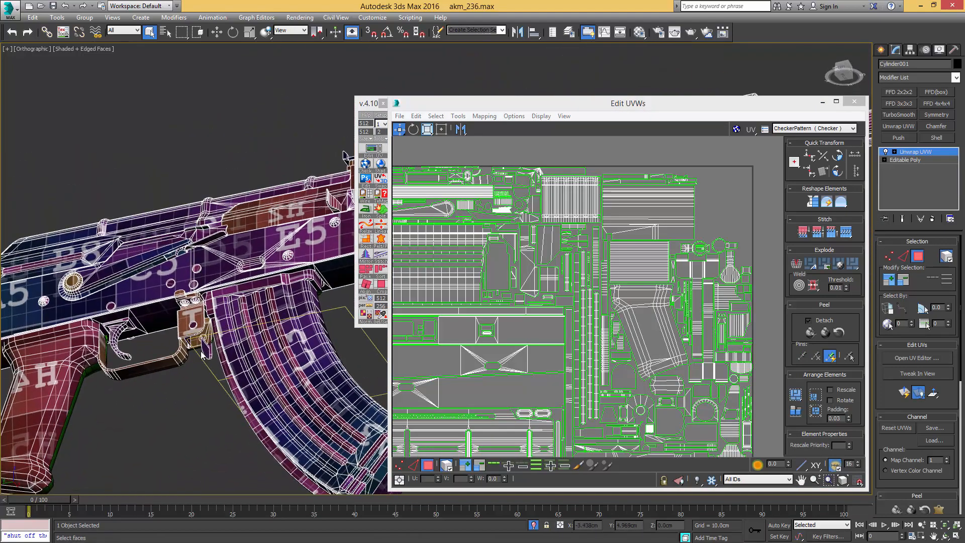
click(549, 299)
scroll(549, 298, down, 4)
click(215, 345)
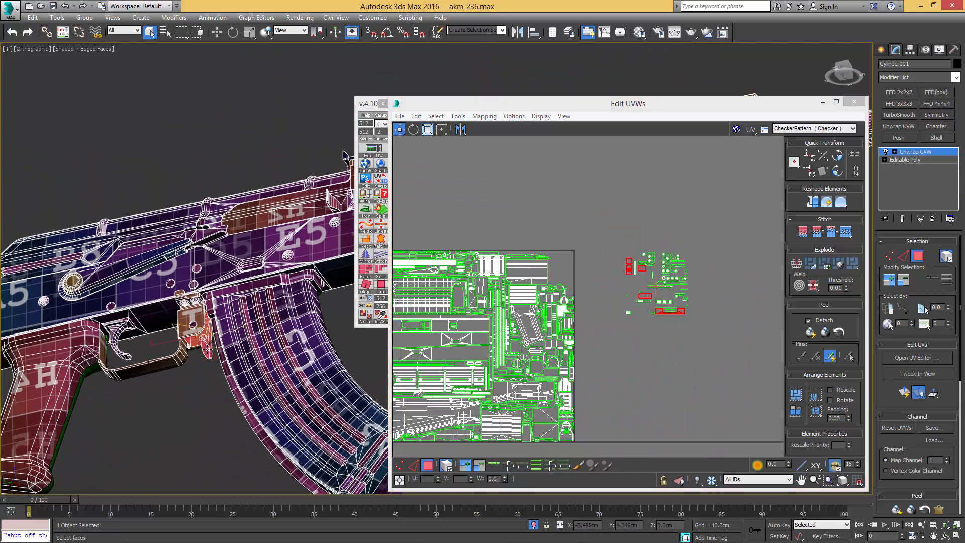
scroll(275, 281, up, 5)
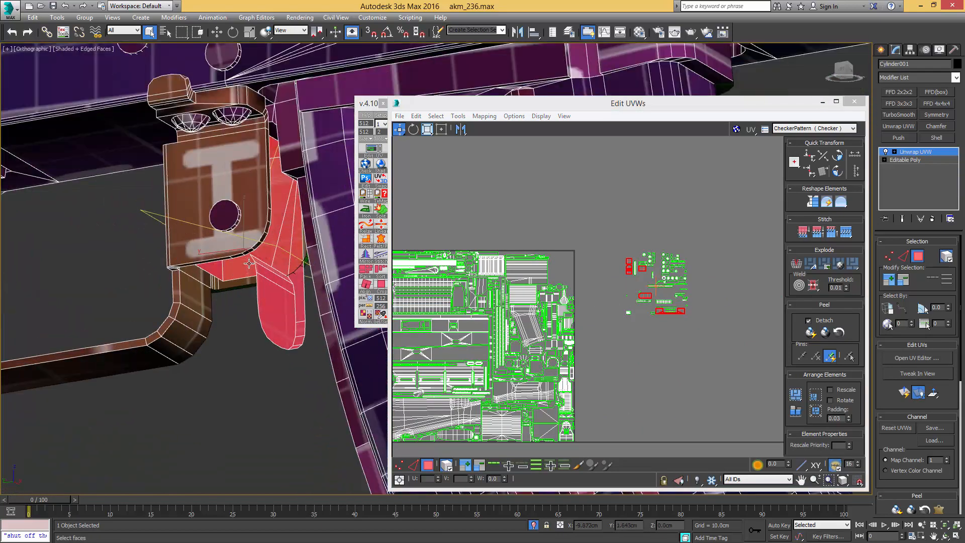
- Return to the Editable Poly, select the magazine catch as an element and flip its normals
mouse_move(275, 280)
alt+middle_down()
mouse_move(251, 257)
mouse_move(287, 270)
mouse_move(282, 294)
alt+middle_up()
key(ctrl+z)
key(5)
click(292, 364)
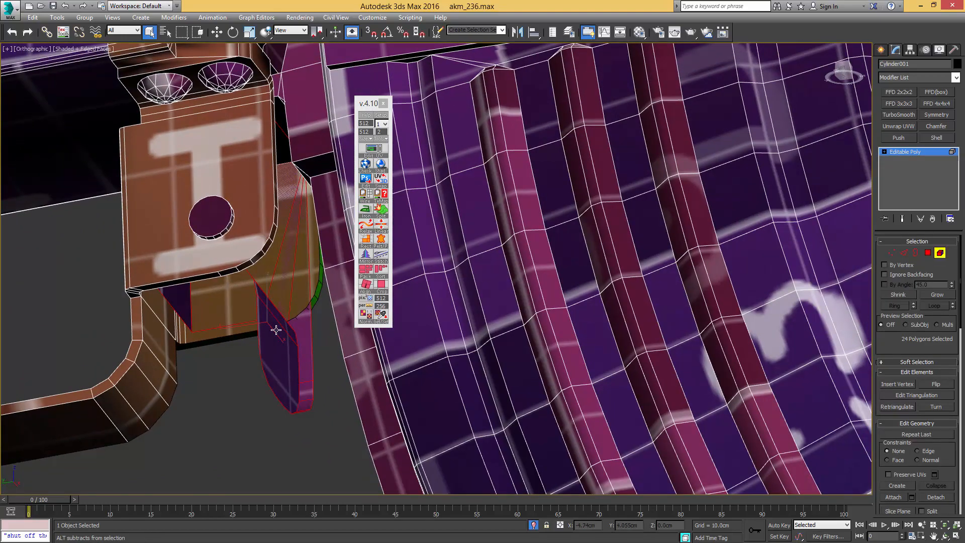
alt+middle_drag(276, 330, 281, 346)
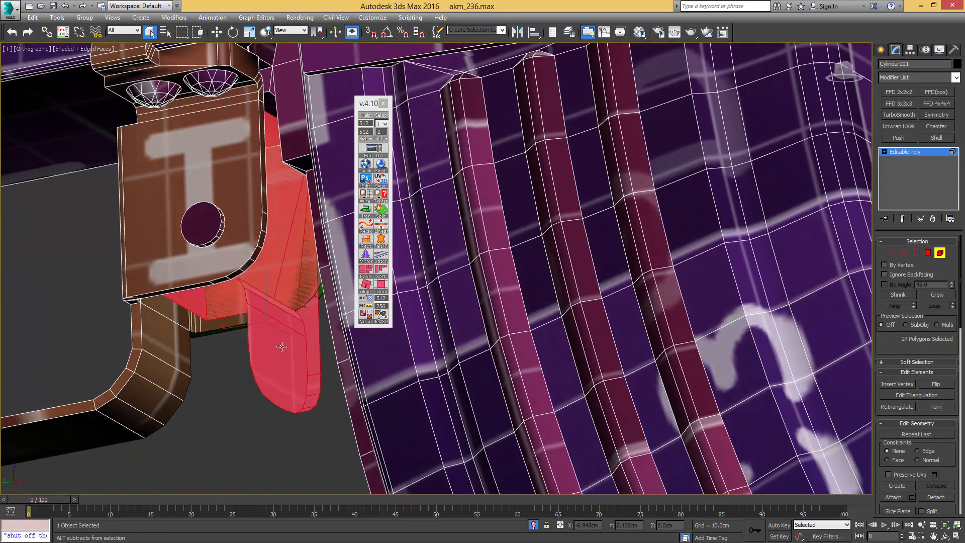
click(934, 384)
scroll(480, 320, down, 4)
key(5)
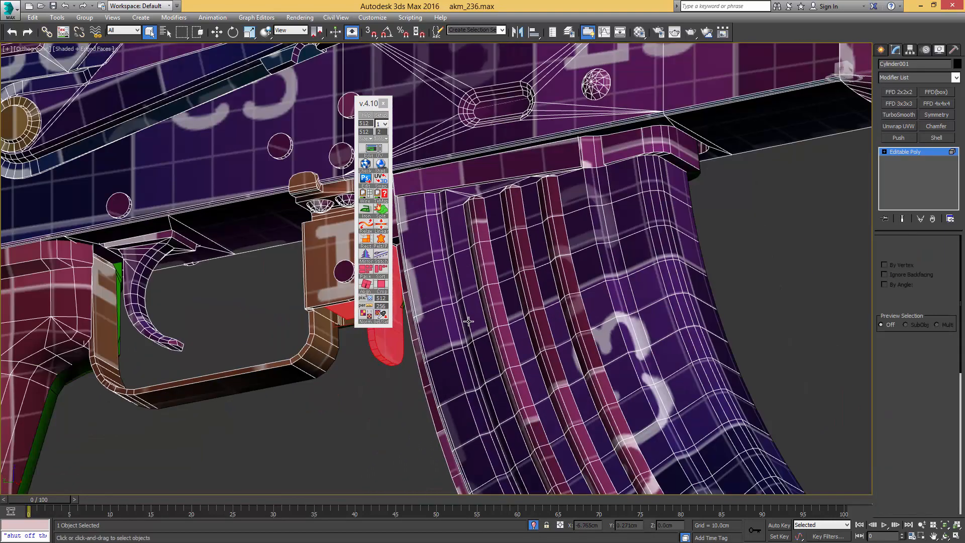
- Close the v.4.10 UV tool palette and apply an Unwrap UVW modifier to the model again
alt+middle_drag(529, 305, 461, 239)
click(384, 103)
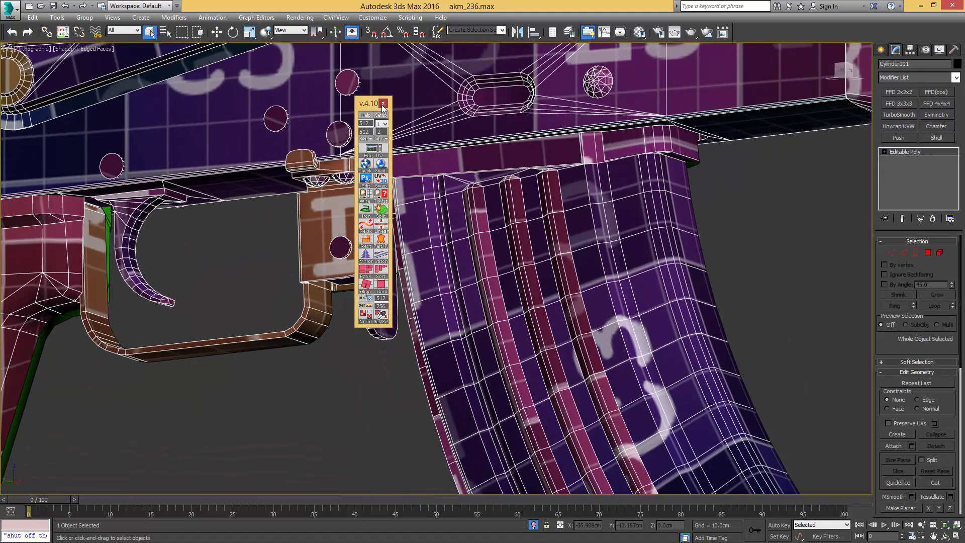
scroll(451, 203, down, 4)
key(ctrl+u)
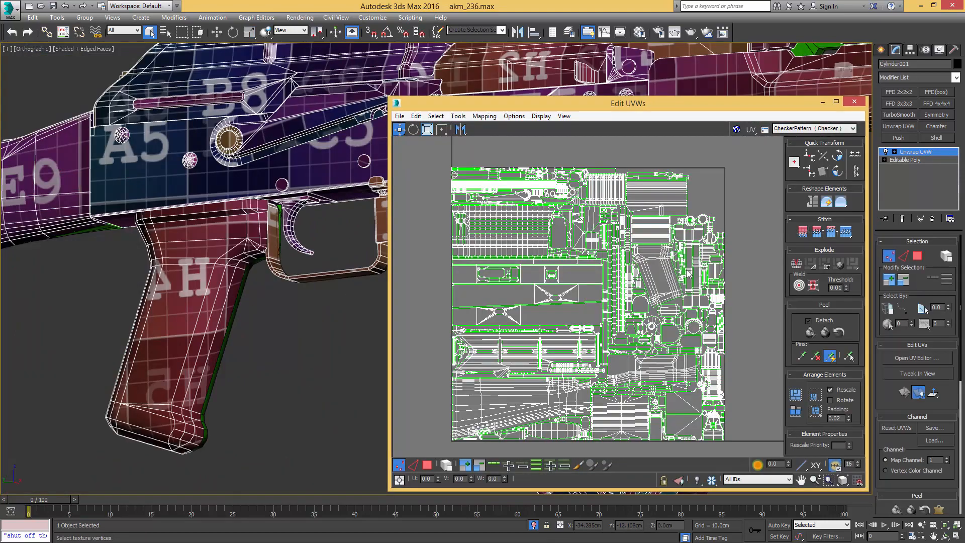
- Pack the magazine catch's selected shells together and move them just above the UV tile's upper edge using the freeform gizmo
scroll(652, 249, down, 4)
key(3)
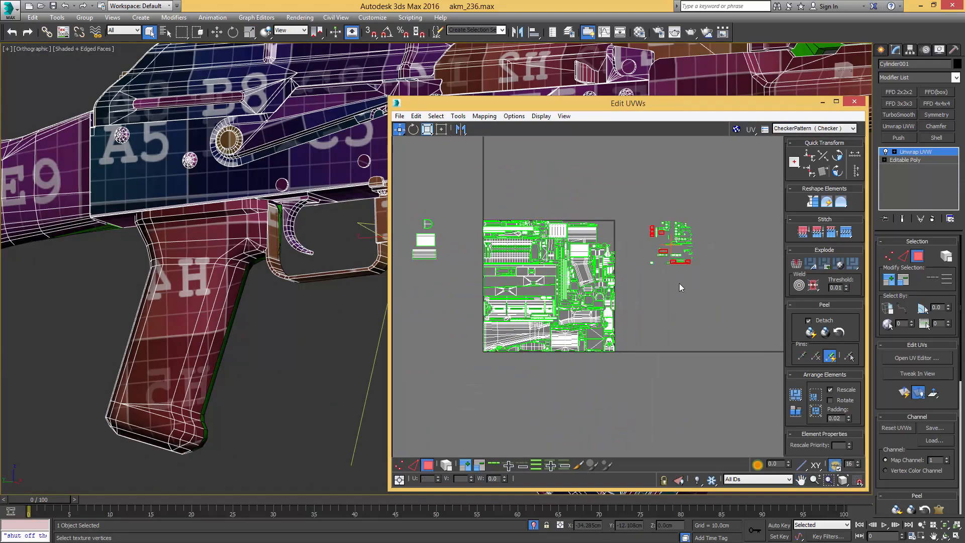
click(815, 395)
click(441, 129)
drag(520, 301, 602, 210)
scroll(601, 210, up, 7)
click(658, 265)
middle_drag(585, 260, 543, 342)
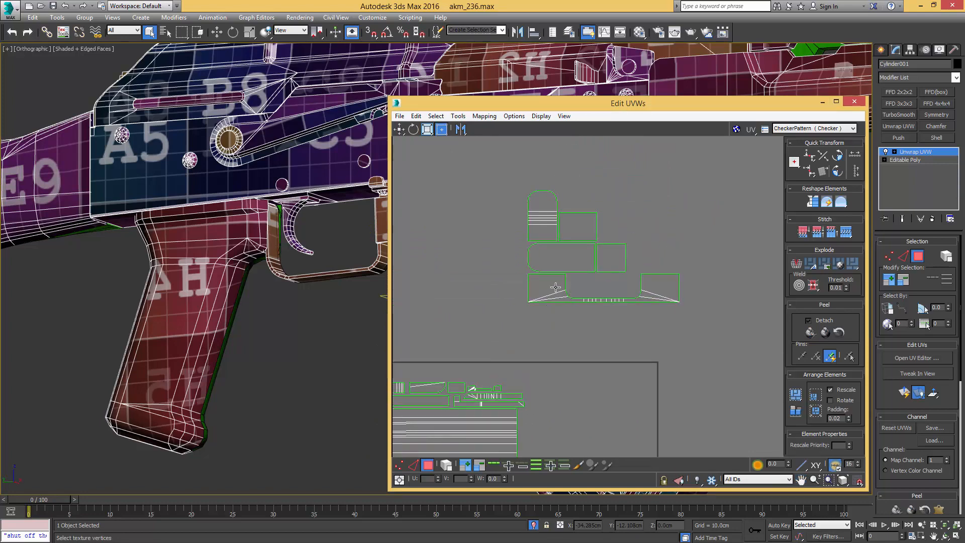
- Nest the horizontal round-ended shell inside the notch of the long U-shaped shell
drag(547, 289, 496, 300)
key(ctrl+z)
click(536, 318)
key(4)
click(556, 257)
drag(555, 257, 541, 300)
scroll(543, 294, up, 5)
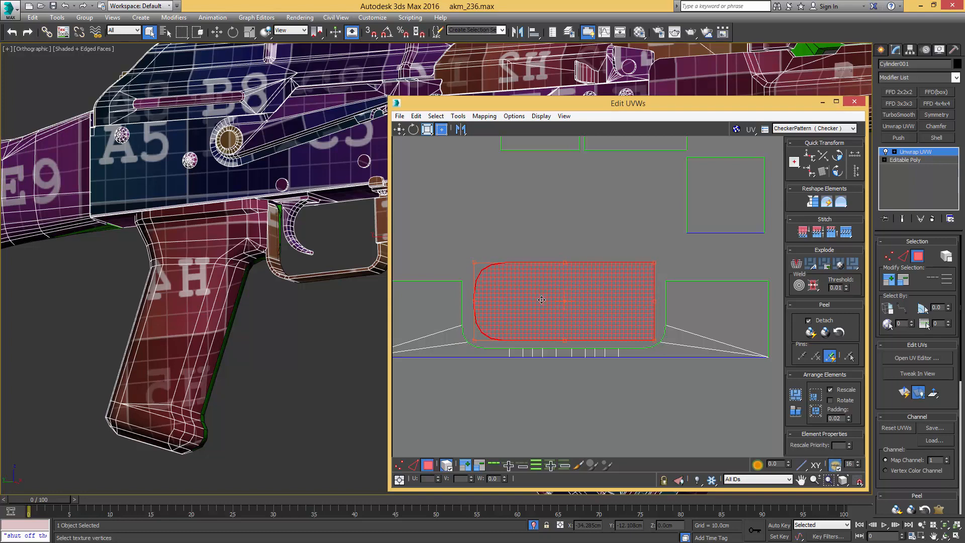
scroll(541, 306, down, 5)
- Select the U-shaped shell with its nested piece, rotate them 90 degrees and seat them against the end of the large horizontally lined block
drag(597, 287, 495, 321)
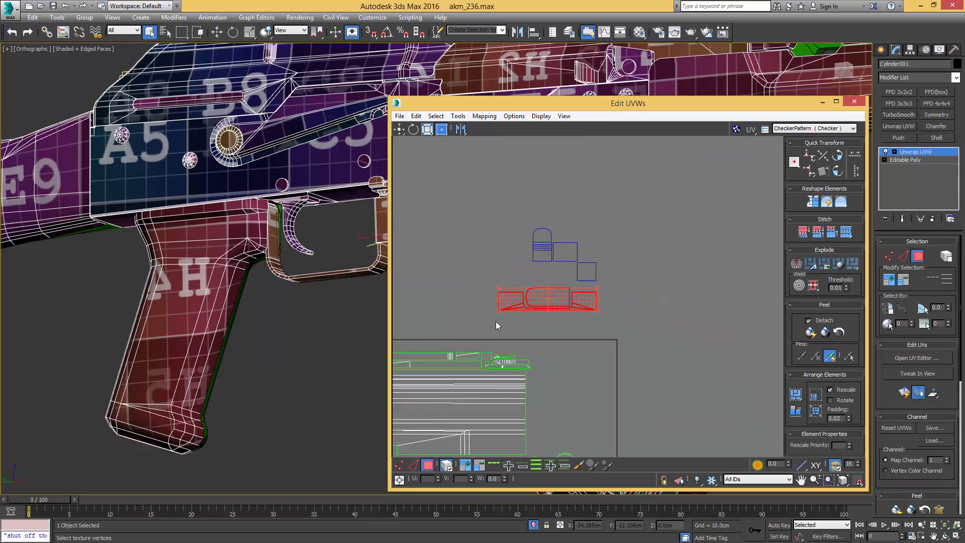
middle_drag(494, 323, 557, 249)
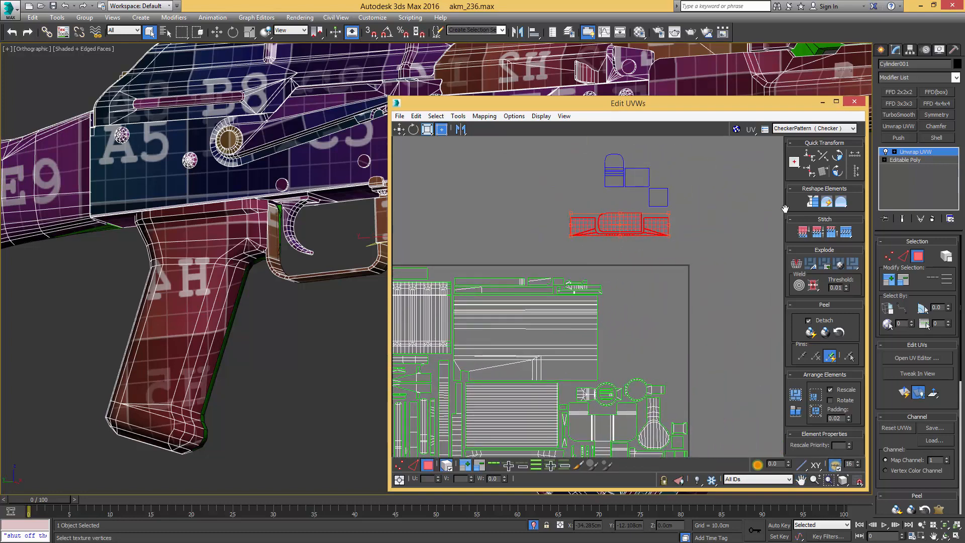
click(837, 171)
drag(616, 264, 610, 368)
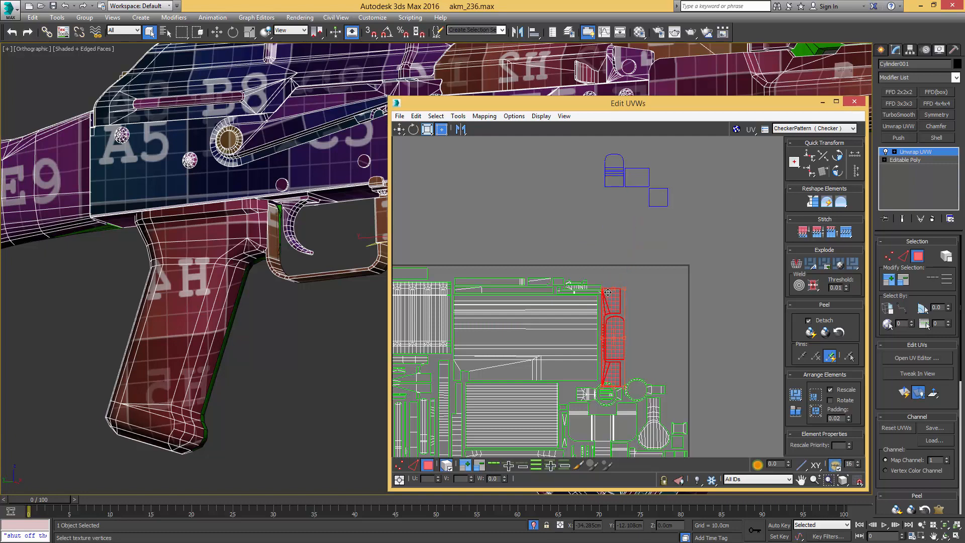
scroll(607, 295, up, 4)
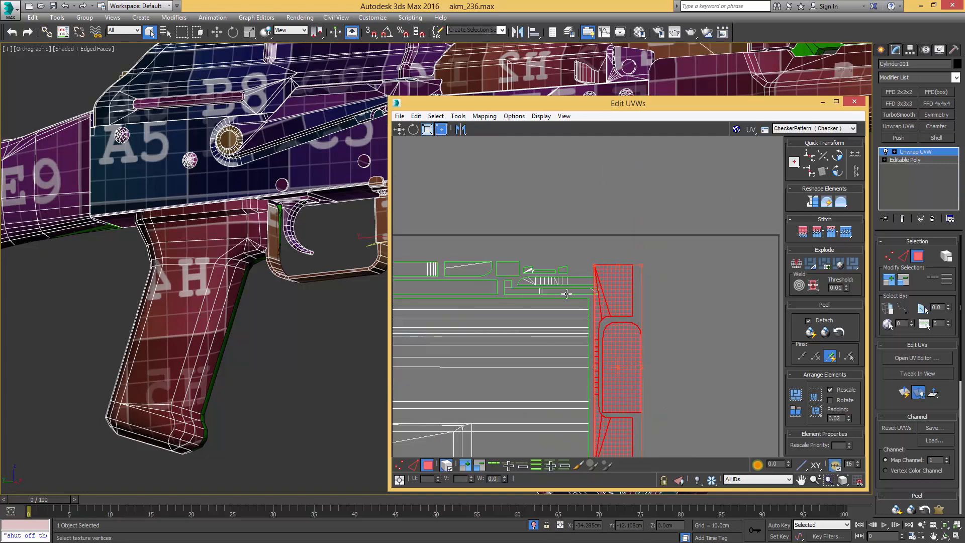
middle_drag(502, 301, 704, 294)
scroll(659, 292, up, 1)
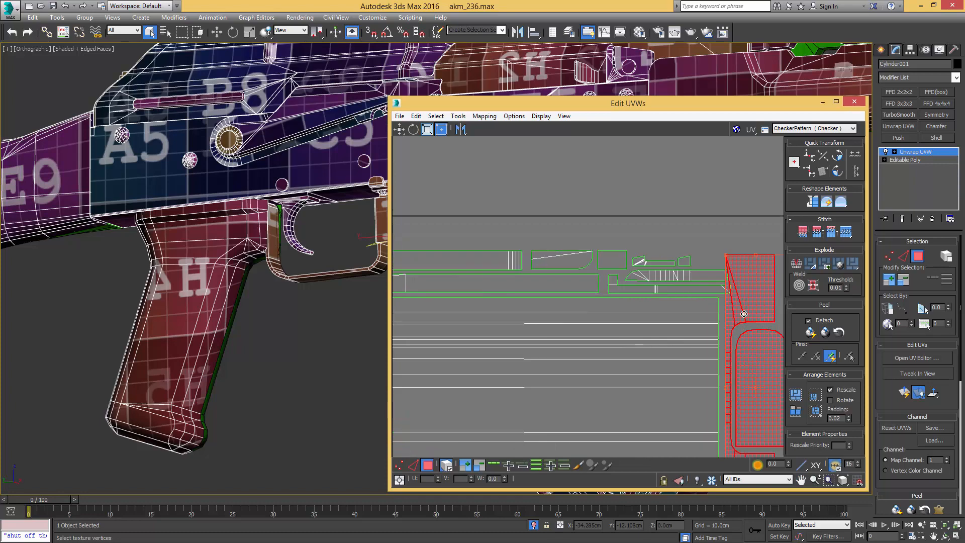
- Move the small rectangle, fan-tipped, ribbed and L-shaped strips along the tile's upper edge into the gap above the vertically lined block
drag(606, 242, 721, 285)
middle_drag(638, 279, 692, 296)
drag(698, 301, 472, 262)
middle_drag(467, 262, 697, 261)
drag(691, 264, 721, 255)
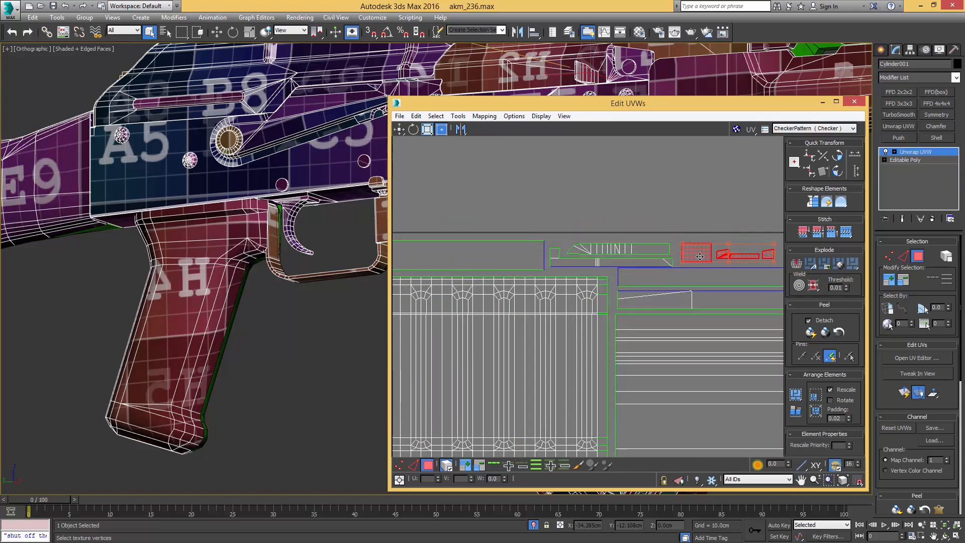
click(603, 263)
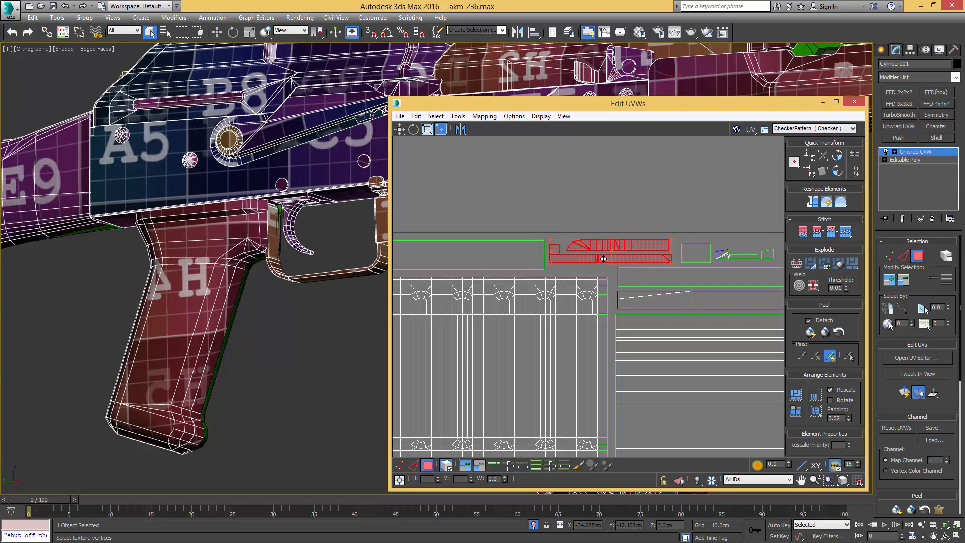
drag(602, 263, 603, 258)
click(622, 216)
- Rotate the domed shell 90 degrees, flip it horizontally and seat it above the end of the large horizontally lined block
scroll(646, 273, down, 5)
scroll(622, 305, down, 1)
middle_drag(723, 321, 601, 341)
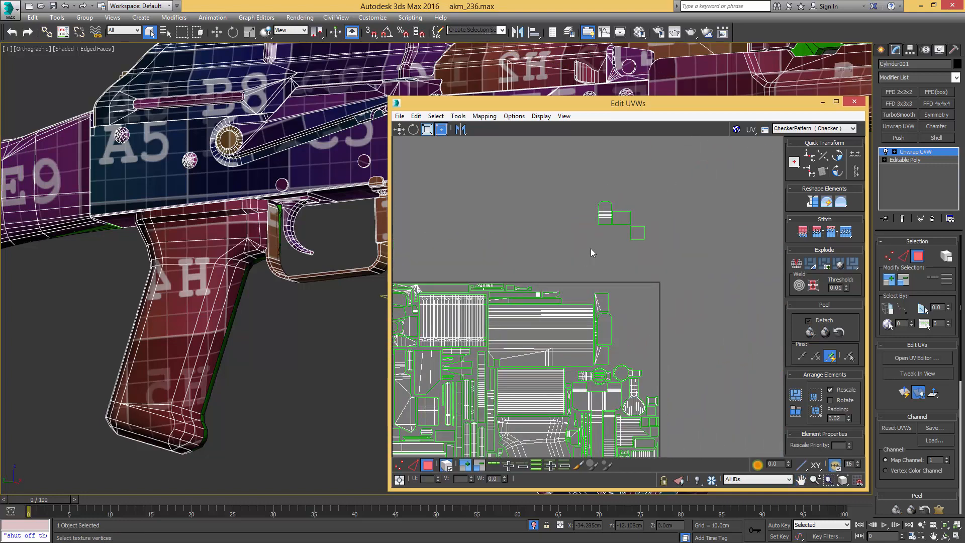
click(608, 220)
scroll(606, 238, up, 4)
drag(606, 217, 537, 360)
click(837, 172)
right_click(537, 360)
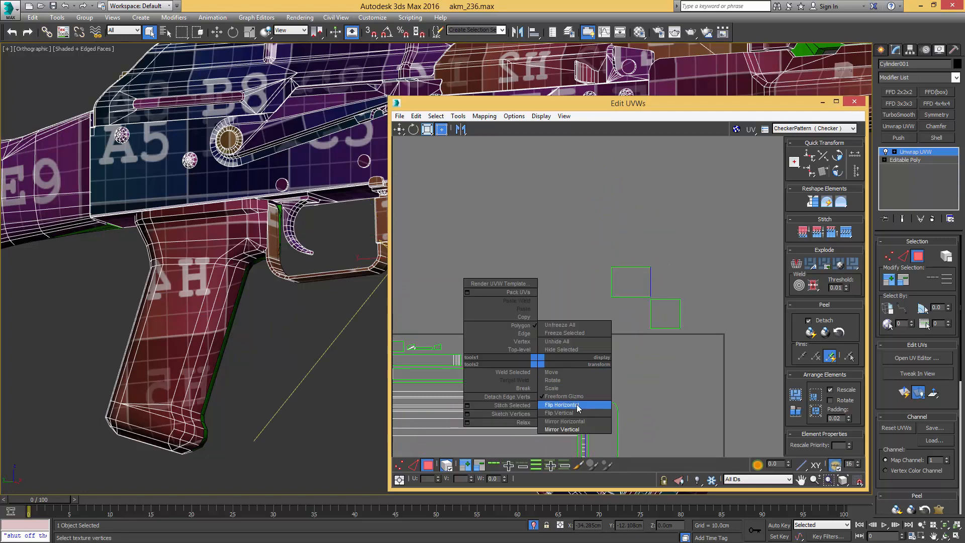
click(562, 404)
drag(565, 365, 566, 364)
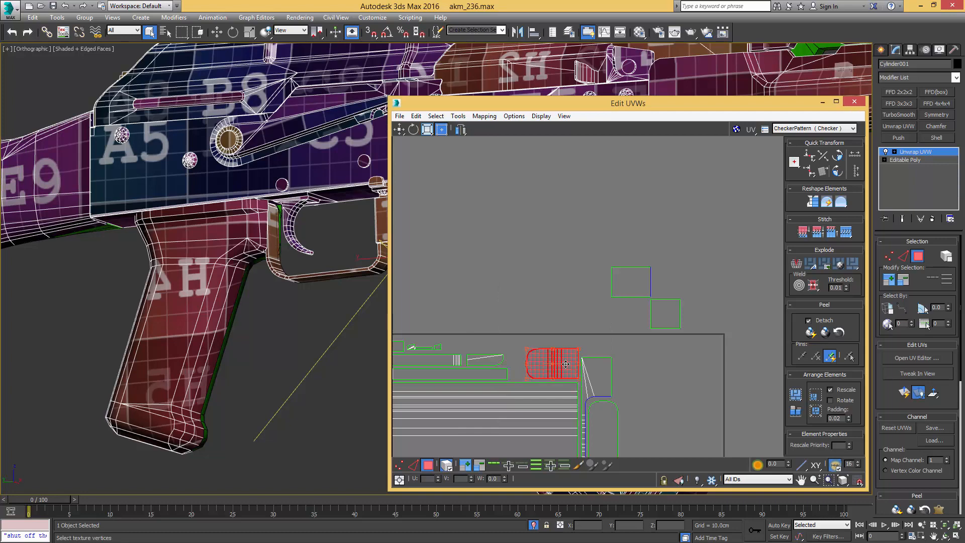
- Move the small square shell into the tile beside the lower flap of the U-shaped shell
click(652, 326)
scroll(658, 308, down, 3)
middle_drag(657, 307, 631, 244)
scroll(632, 246, up, 2)
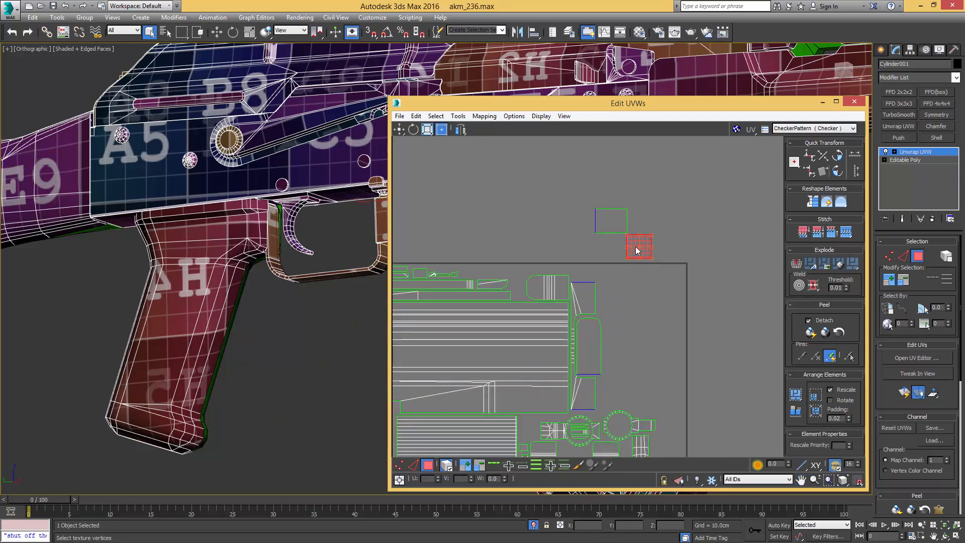
drag(632, 245, 631, 351)
scroll(609, 394, down, 2)
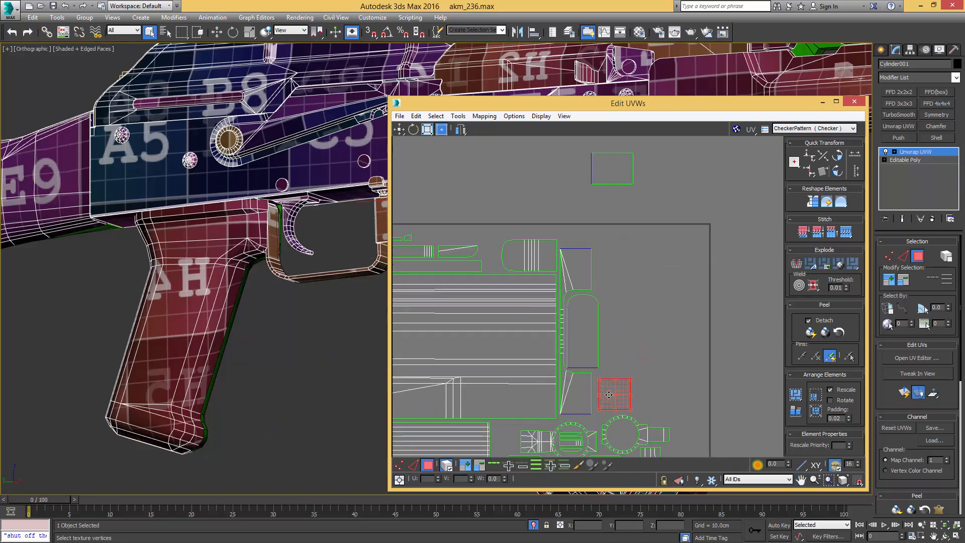
scroll(610, 394, up, 2)
scroll(609, 394, down, 2)
middle_drag(609, 394, 611, 317)
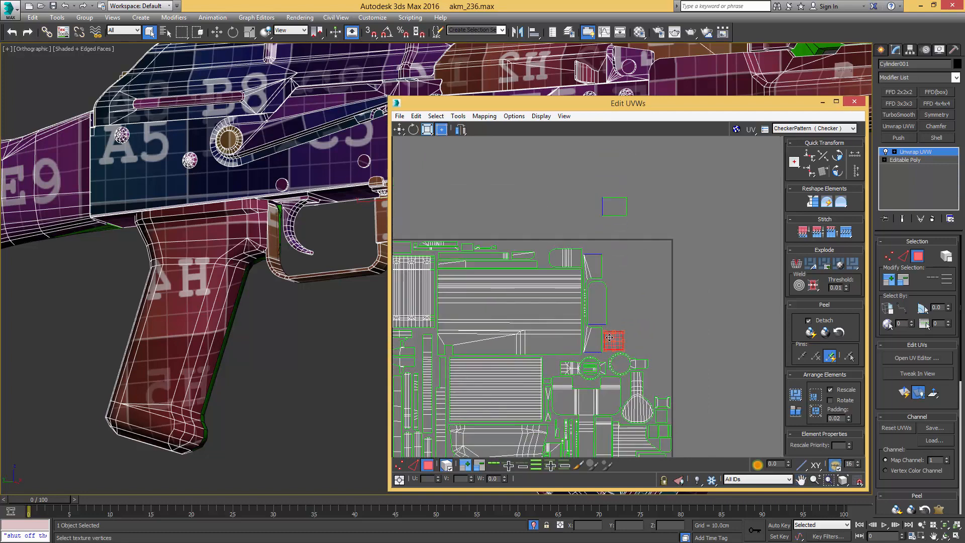
- Try the small square shell in the gap beside the smaller lined block, and move it back beside the U-shaped shell's lower flap
scroll(610, 334, up, 5)
drag(615, 335, 456, 391)
middle_drag(489, 371, 617, 271)
drag(590, 299, 525, 338)
middle_drag(600, 346, 527, 345)
scroll(527, 345, down, 3)
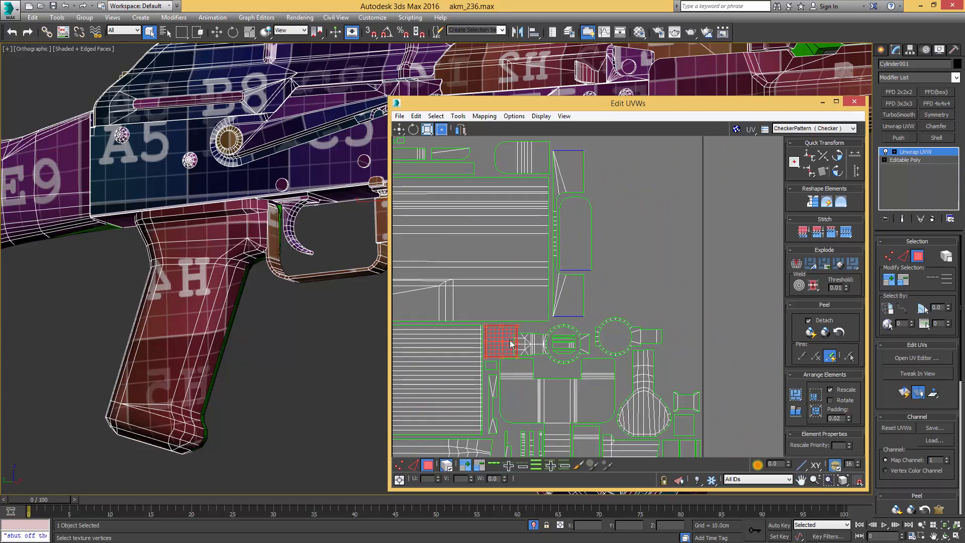
drag(510, 343, 611, 298)
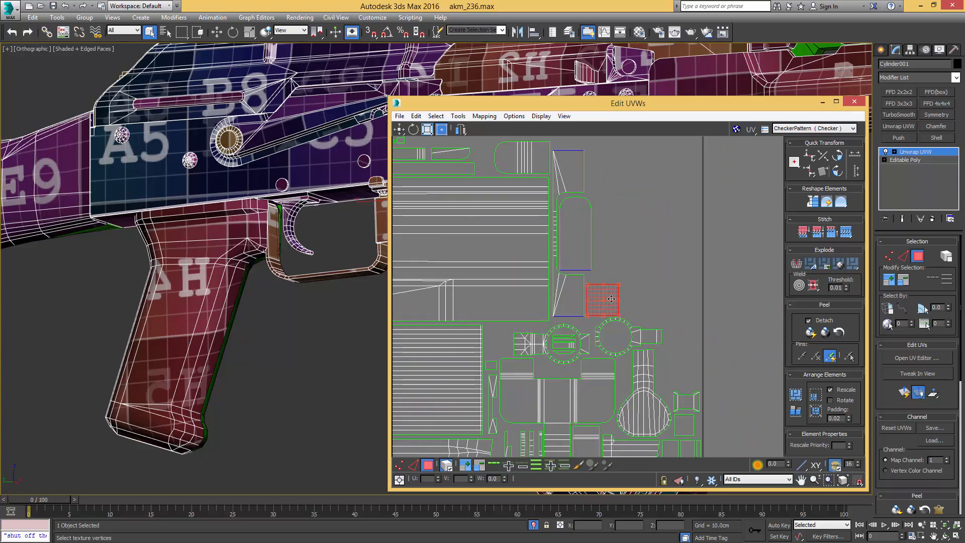
click(622, 255)
- Move the remaining rectangular shell into the tile, rotate it 90 degrees and place it just above the small square shell
middle_drag(611, 166, 607, 252)
click(615, 156)
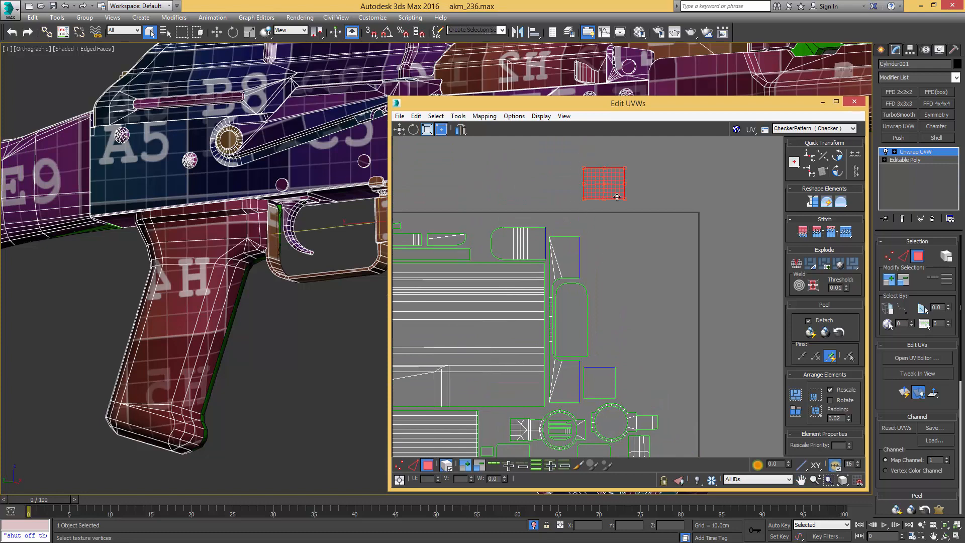
drag(617, 198, 627, 355)
click(838, 173)
scroll(610, 433, up, 3)
drag(629, 301, 615, 305)
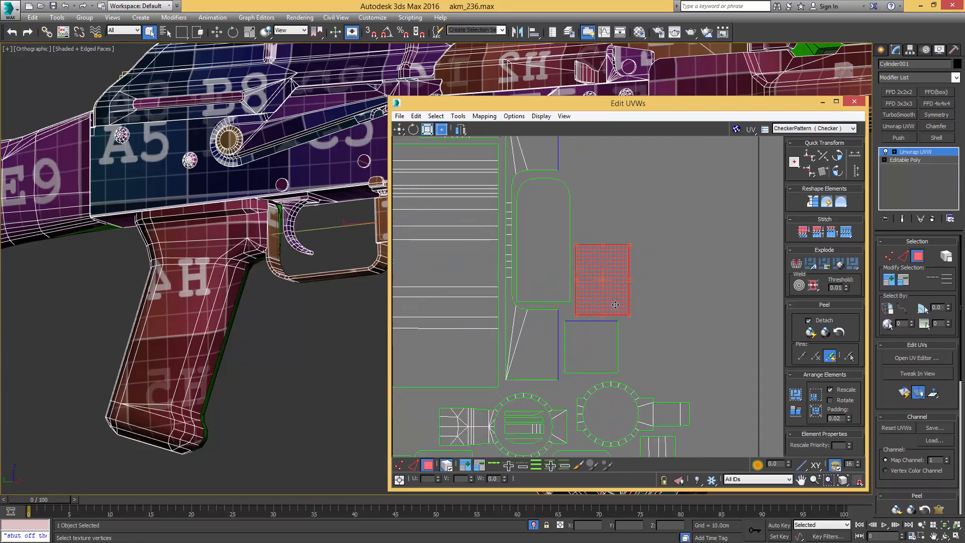
click(662, 294)
scroll(662, 294, down, 5)
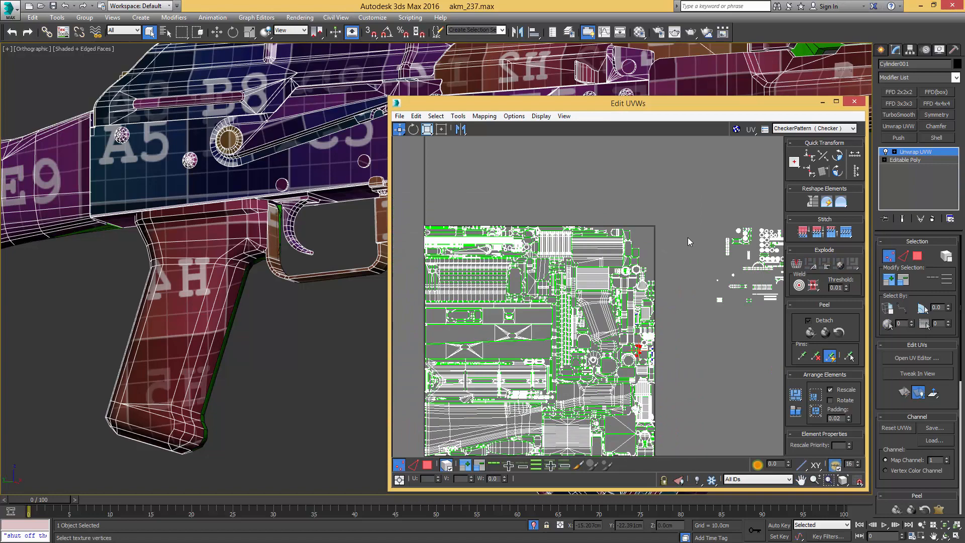
- Select all unplaced shells beside the tile in polygon mode and show the model in wireframe to locate their parts
scroll(688, 241, down, 3)
key(3)
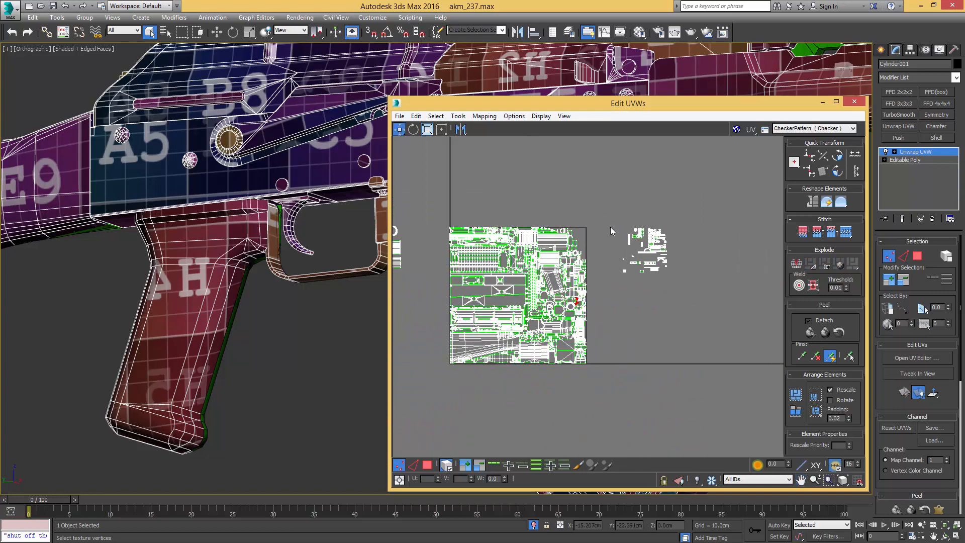
drag(625, 216, 683, 285)
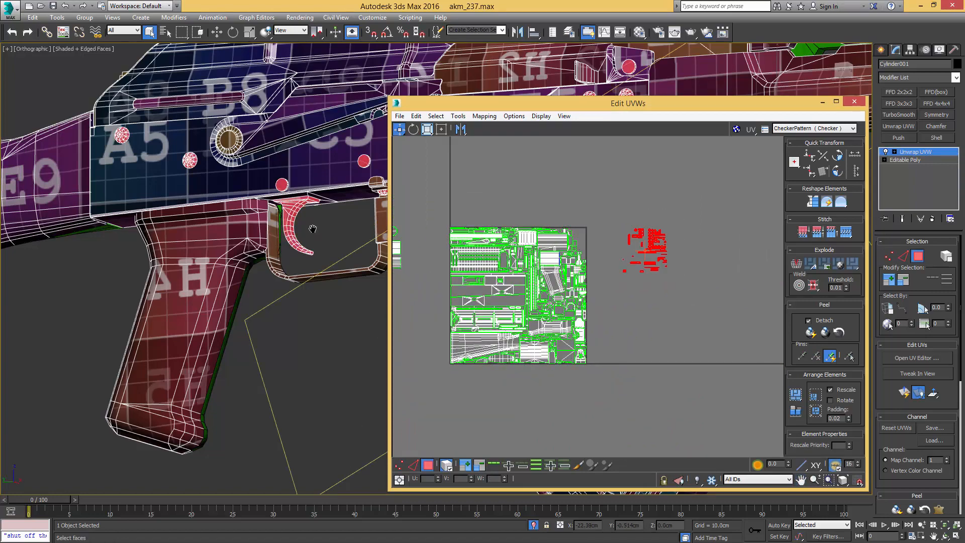
scroll(314, 227, down, 4)
middle_drag(314, 227, 164, 241)
key(F3)
mouse_move(224, 218)
middle_down()
mouse_move(939, 205)
mouse_move(50, 207)
mouse_move(302, 214)
mouse_move(234, 200)
mouse_move(400, 196)
middle_up()
- Select the whole trigger element on the model so that its UV shells are selected
scroll(195, 206, up, 6)
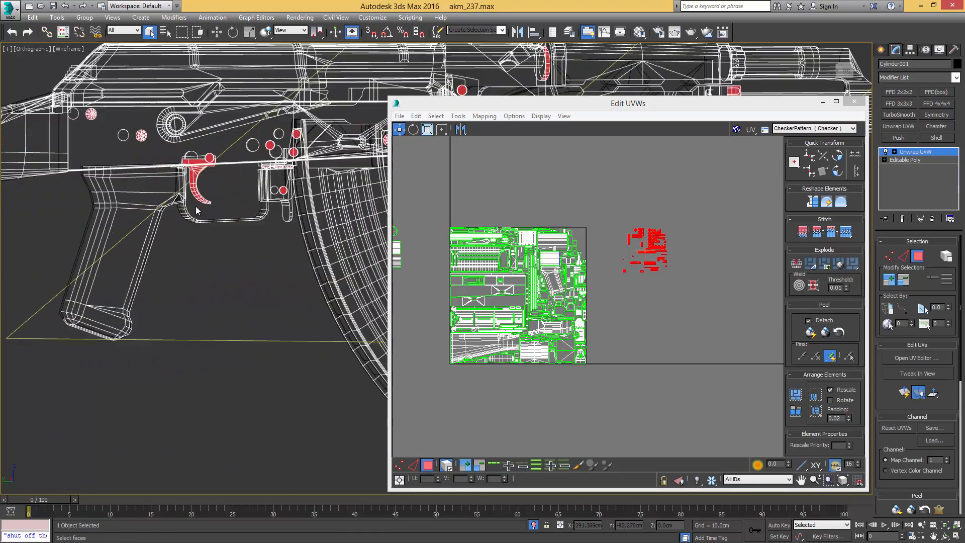
click(187, 132)
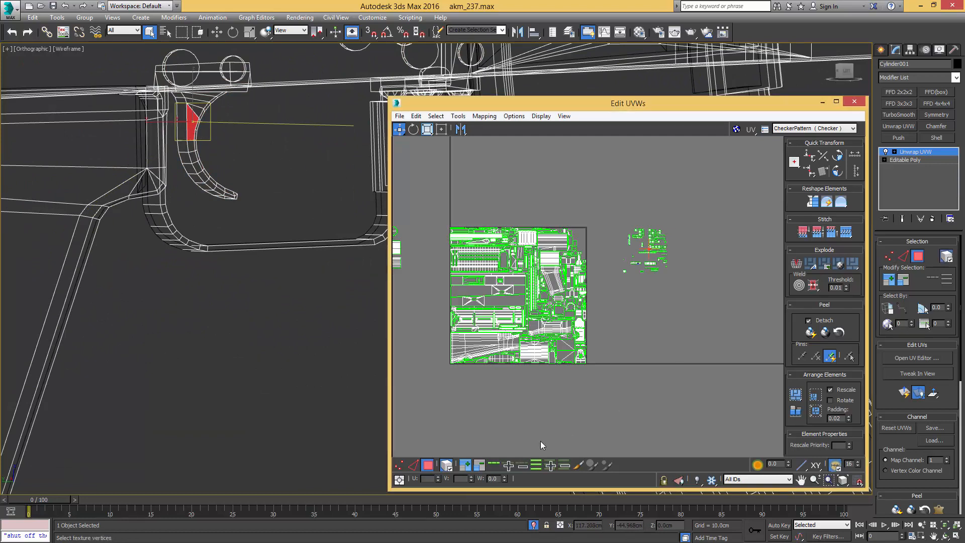
double_click(186, 155)
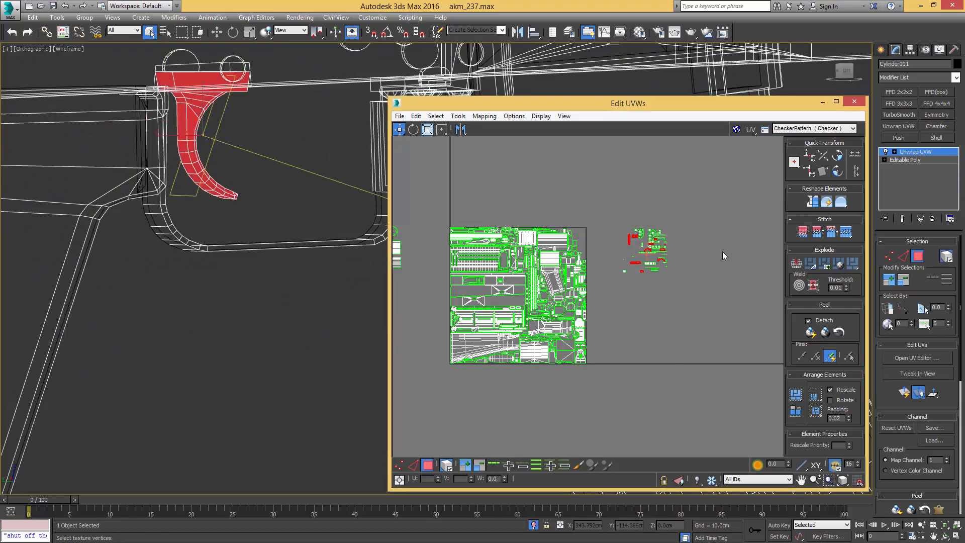
- Pack the selected trigger shells together and move the cluster to the empty area above the UV tile
click(814, 397)
click(440, 130)
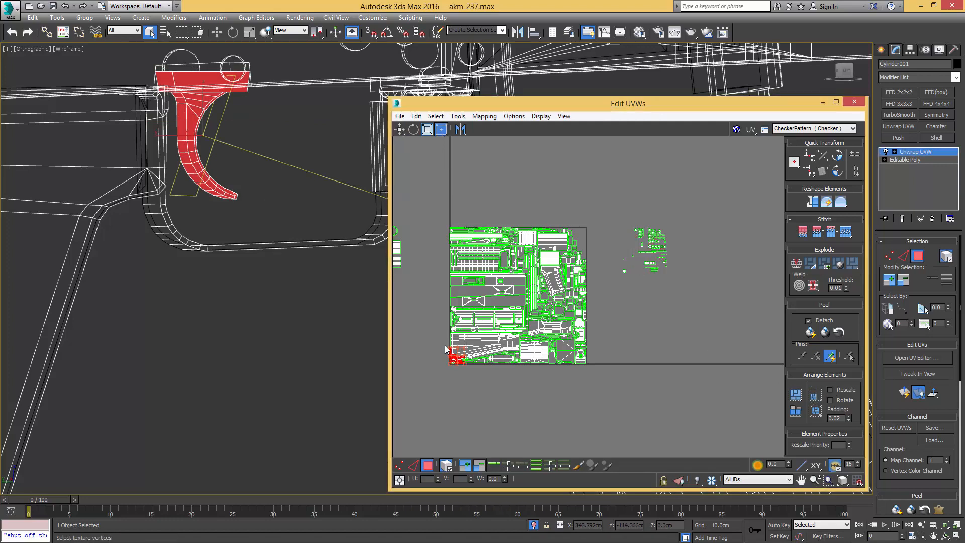
drag(485, 308, 608, 164)
scroll(576, 206, up, 6)
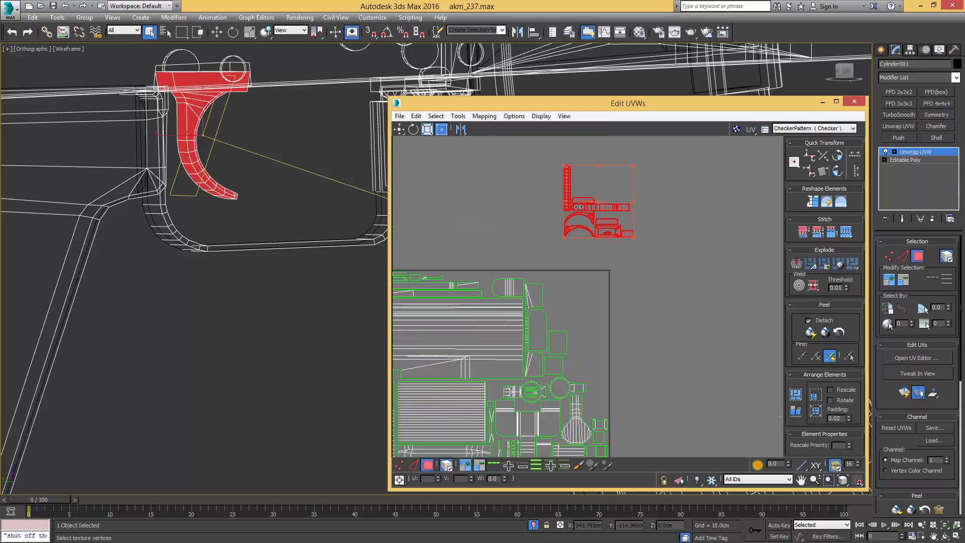
- Rotate the long gridded strip 90 degrees, move the trapezoid beside it out of the way, and lay the strip directly above the lined strip
click(475, 231)
middle_drag(542, 150, 532, 209)
click(542, 210)
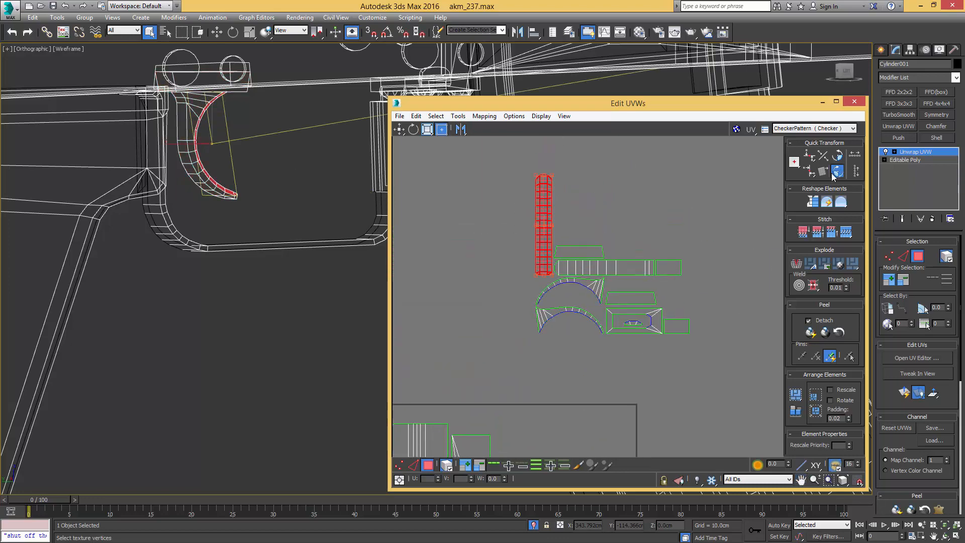
click(832, 176)
drag(549, 229, 626, 241)
drag(564, 255, 713, 257)
drag(625, 239, 606, 251)
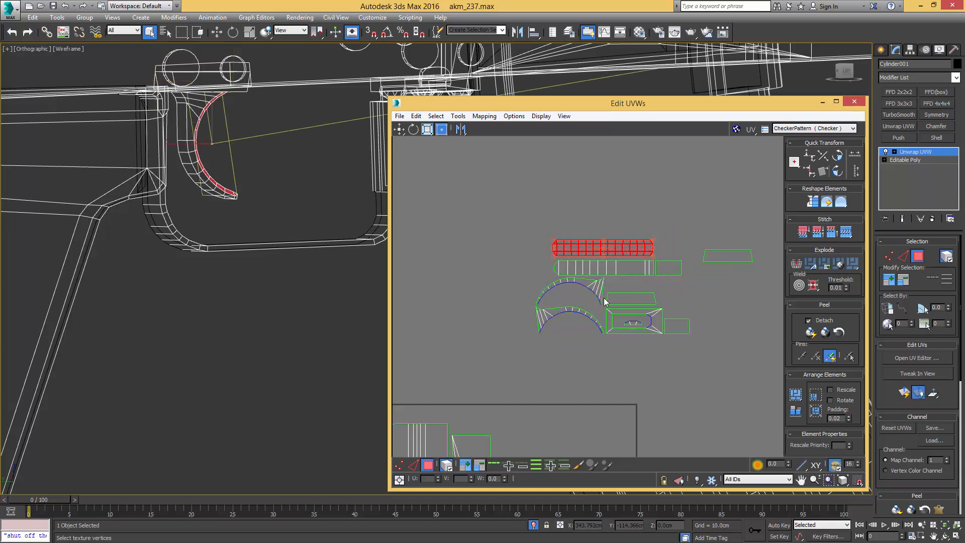
- Place the two arched trigger-side shells next to each other below the other shells, with their wide fanned ends meeting
middle_drag(604, 301, 641, 198)
drag(663, 200, 721, 326)
scroll(643, 257, up, 5)
middle_drag(700, 296, 550, 307)
click(550, 307)
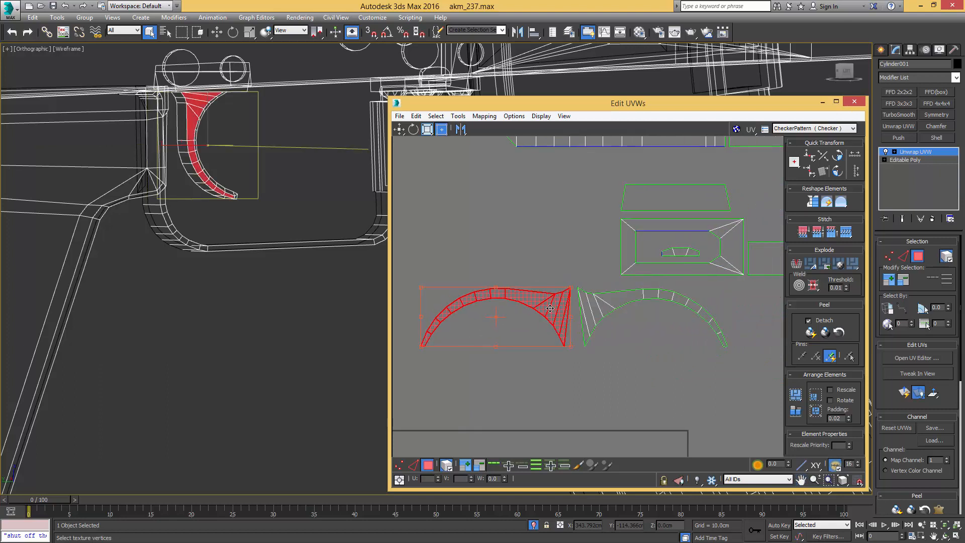
drag(550, 308, 552, 306)
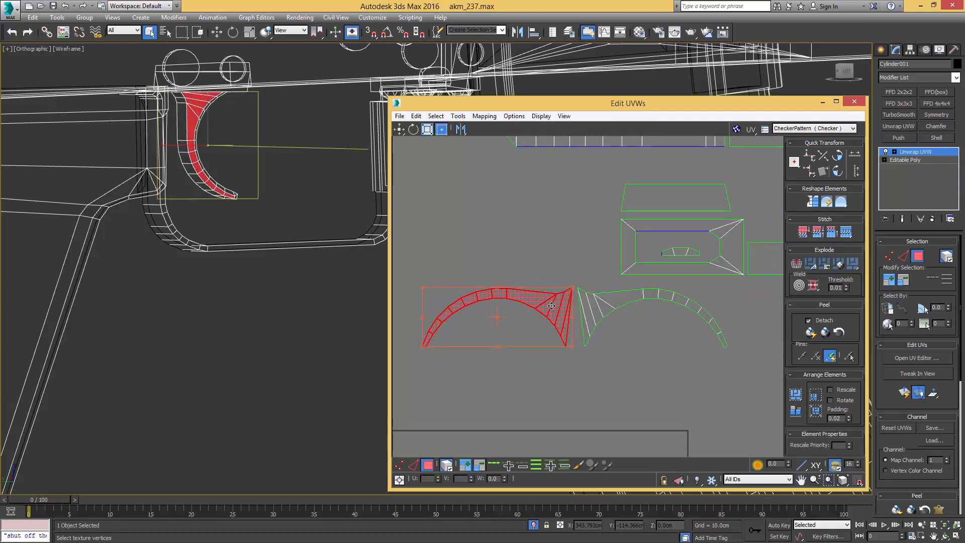
scroll(592, 246, down, 2)
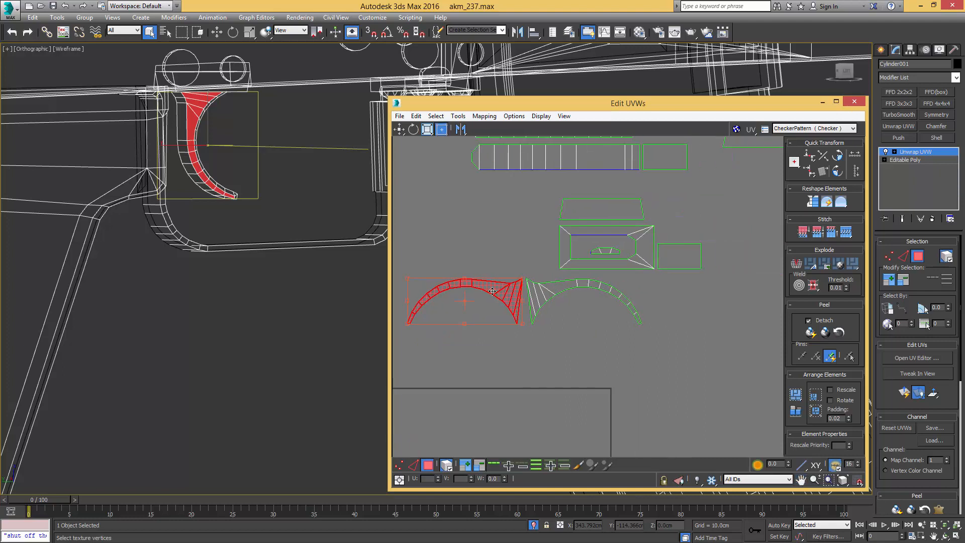
- Place the small rectangle under one arched shell, and a trapezoid and the tiny curved shell under the other
drag(684, 248, 590, 310)
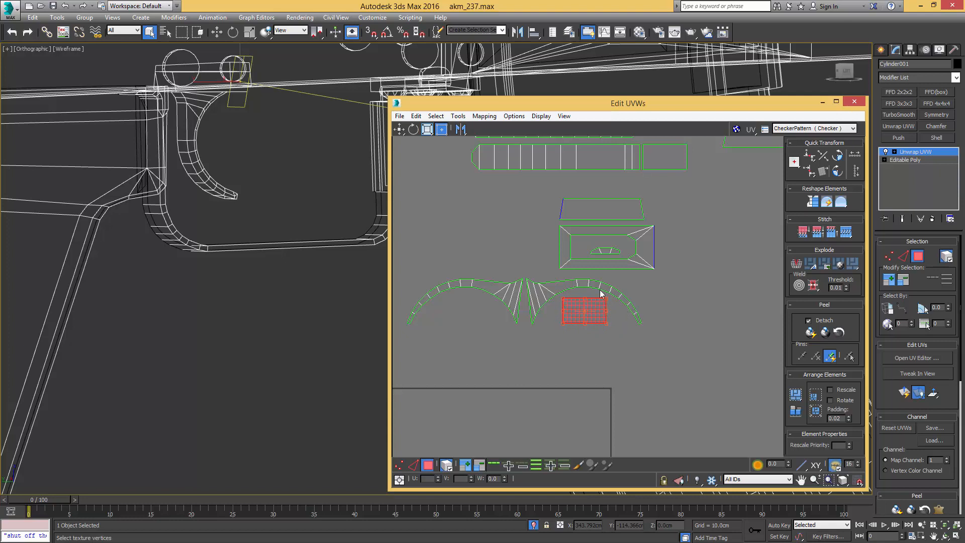
drag(617, 213, 480, 320)
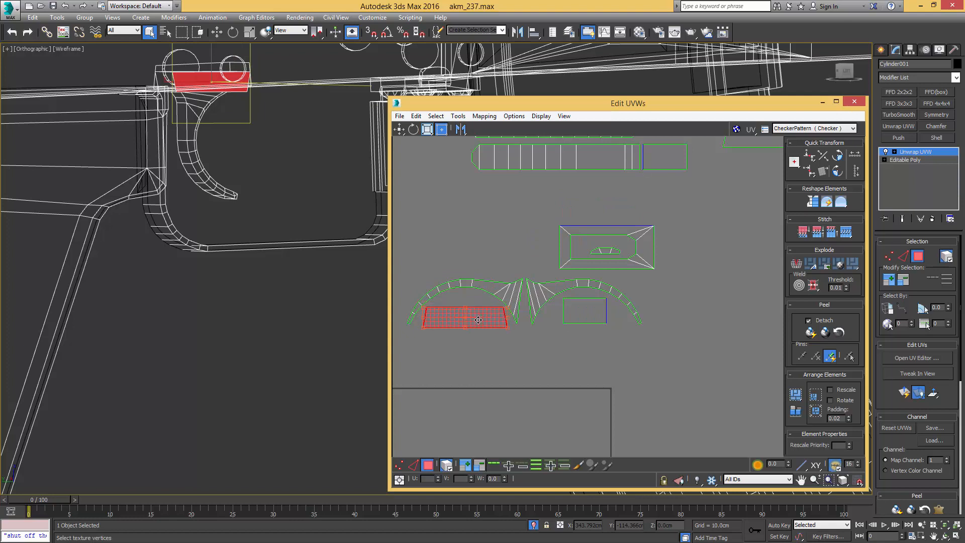
click(507, 230)
middle_drag(561, 231, 557, 235)
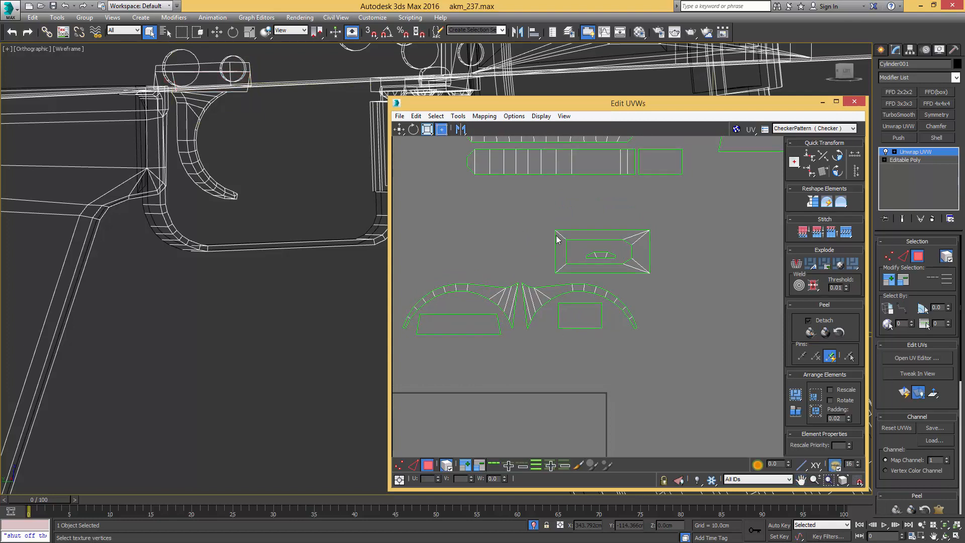
drag(596, 255, 477, 302)
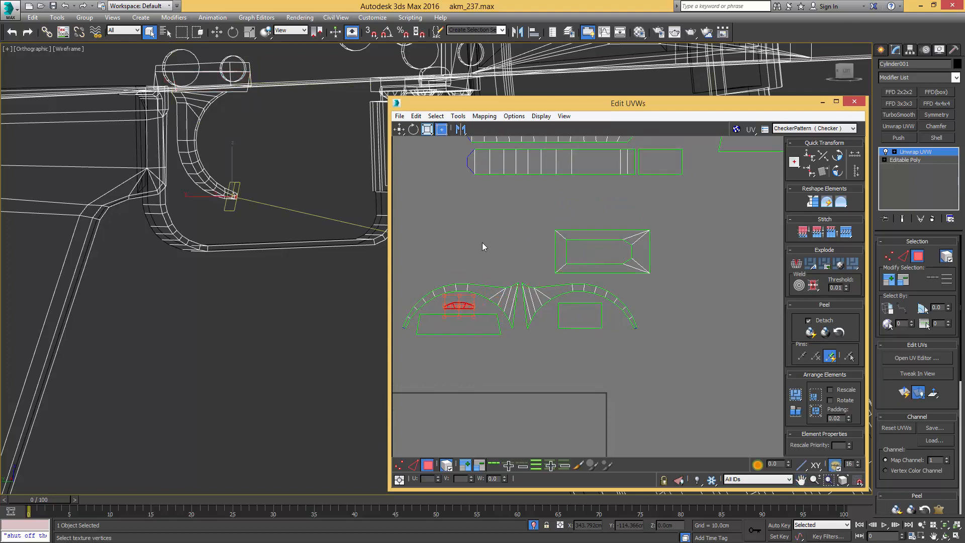
click(481, 246)
- Fit the second trapezoid under the arched shell in place of the small rectangle
scroll(483, 246, down, 4)
drag(607, 209, 676, 337)
scroll(506, 310, up, 4)
drag(519, 355, 508, 323)
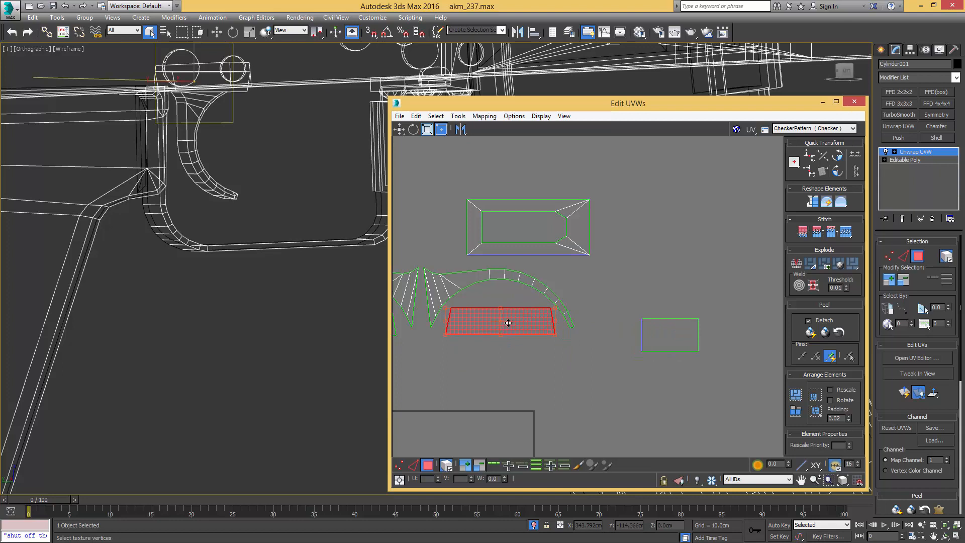
click(641, 274)
- Line up the small rectangle and the framed rectangular shell at the ends of the two long trigger strips
scroll(642, 275, down, 3)
middle_drag(637, 348, 650, 262)
drag(647, 237, 736, 174)
drag(691, 295, 686, 175)
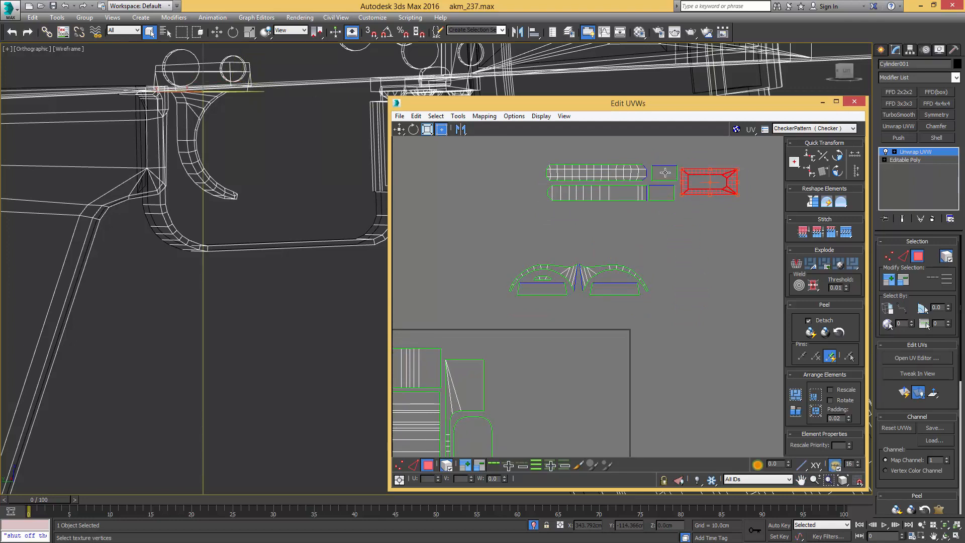
click(665, 172)
- Select the arched shells with their inner pieces, rotate the group 90 degrees and move it into the tile near its outer edge
drag(691, 251, 522, 292)
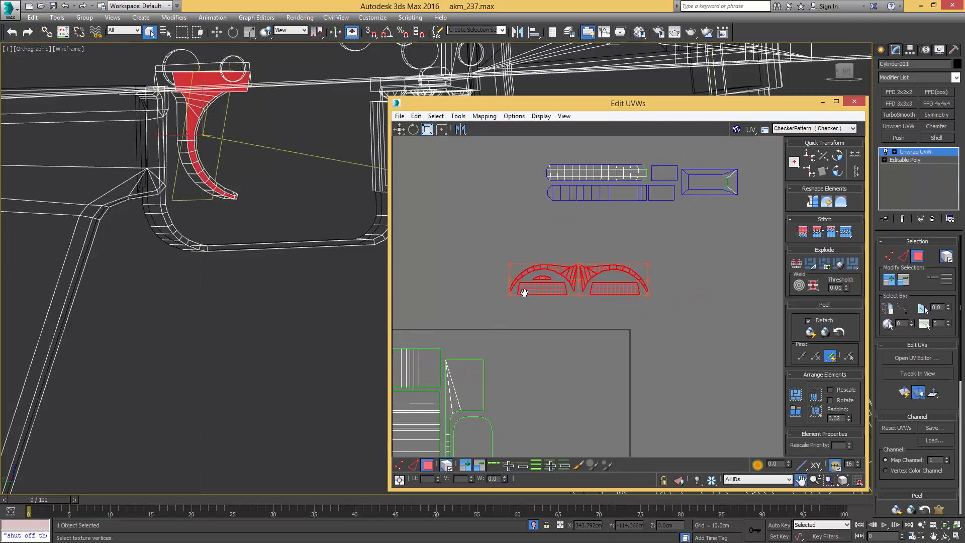
scroll(512, 312, down, 2)
middle_drag(512, 314, 593, 242)
click(838, 172)
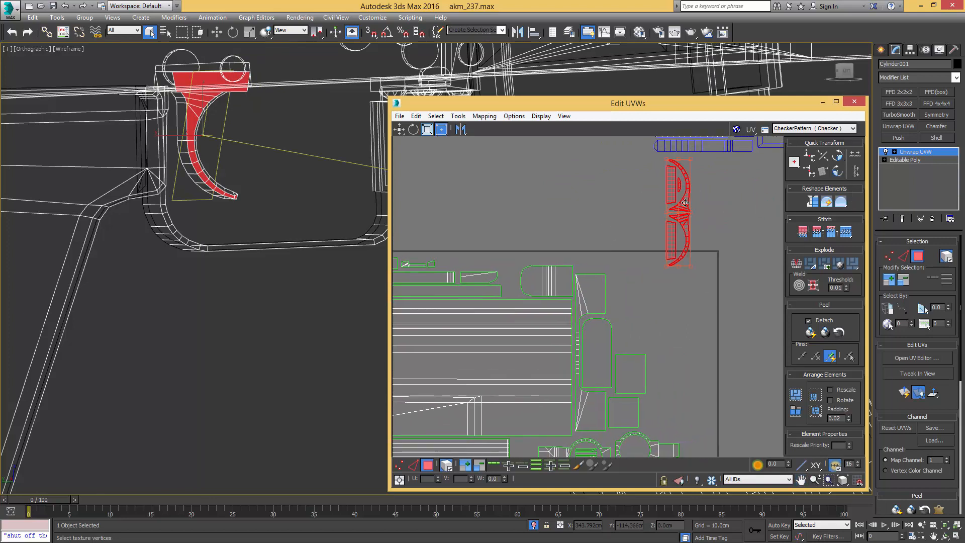
drag(680, 237, 670, 378)
middle_drag(672, 356, 616, 186)
drag(625, 196, 659, 287)
- Mirror the arched shell group horizontally and fit it just inside the tile border
scroll(651, 270, up, 5)
right_click(652, 259)
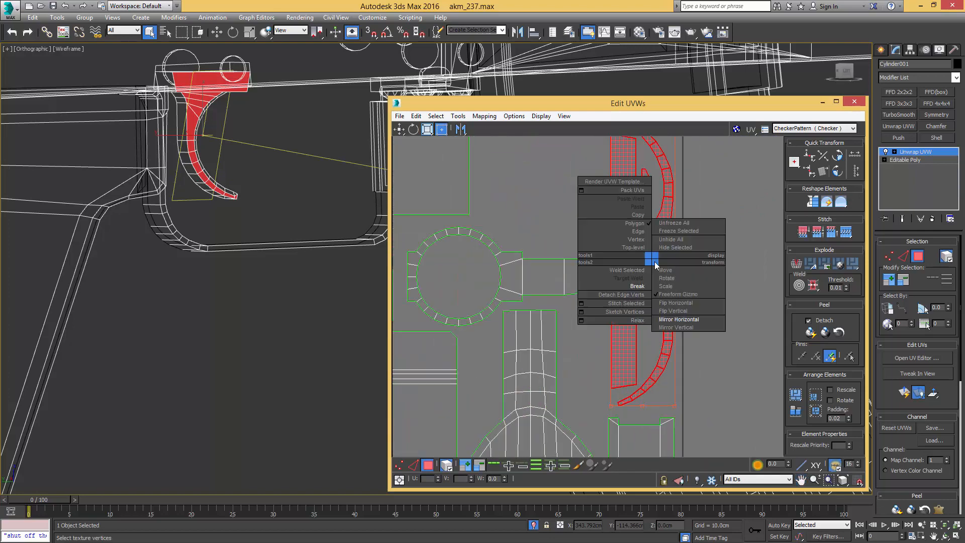
click(678, 319)
drag(667, 223, 662, 221)
click(739, 251)
- Select the trigger's strips and rectangles, rotate the group 90 degrees and move it into the tile beside the arched shells
scroll(740, 251, down, 6)
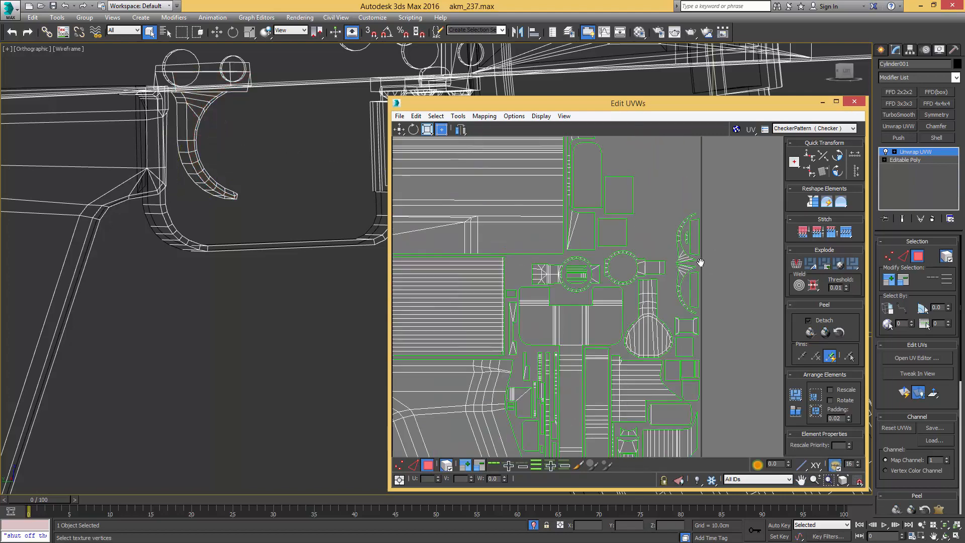
drag(710, 171, 652, 288)
scroll(653, 285, up, 4)
click(837, 172)
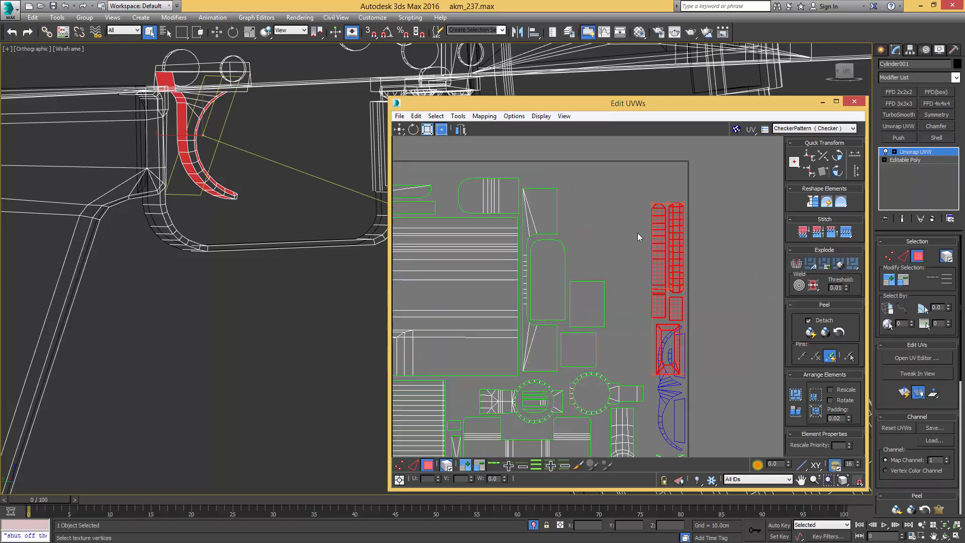
drag(668, 244, 629, 246)
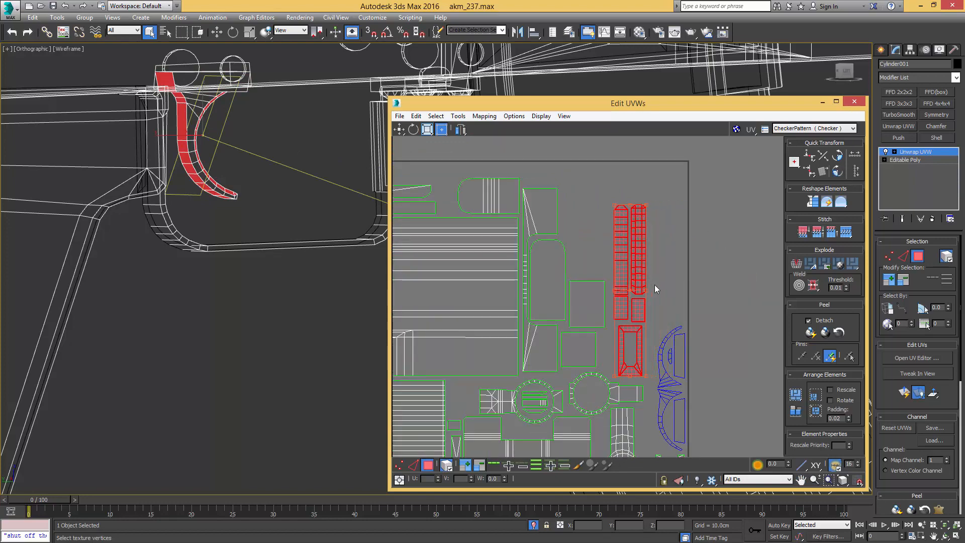
- Move the framed rectangular shell up to the tile's corner area and lower the strip group to just above the round shell
click(651, 335)
click(624, 329)
drag(624, 330, 673, 194)
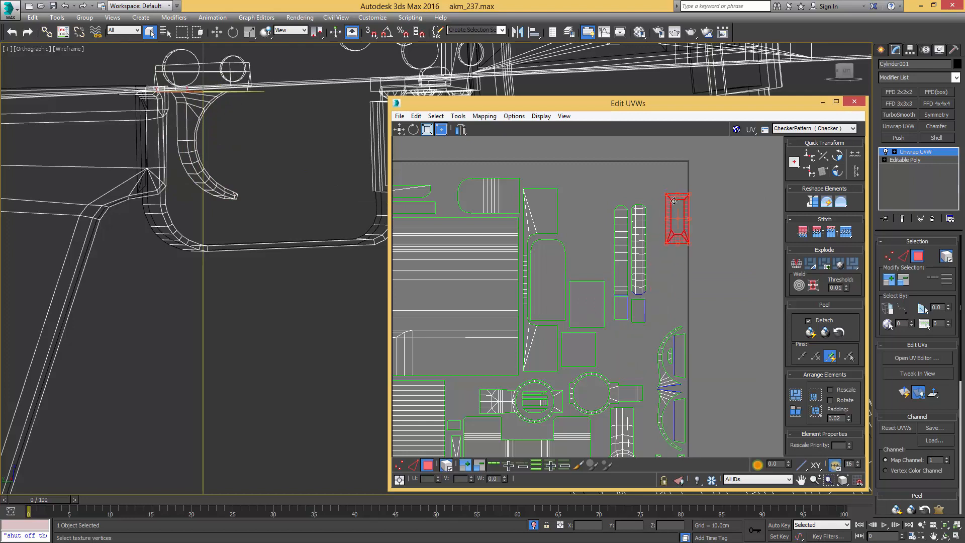
click(623, 261)
drag(624, 261, 617, 315)
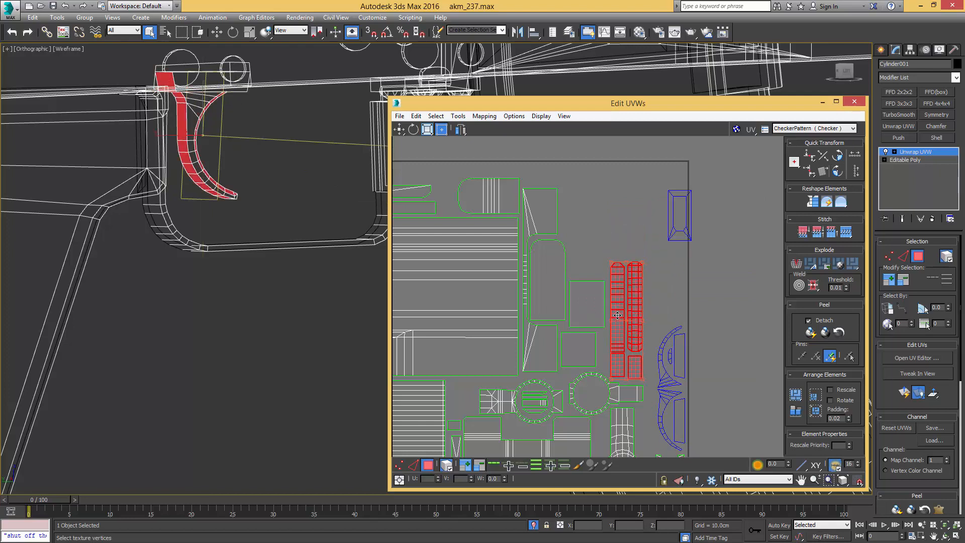
- Try the framed shell lying flat above the arched shells, and place it upright there beside the long strips
click(686, 225)
middle_drag(662, 223, 653, 179)
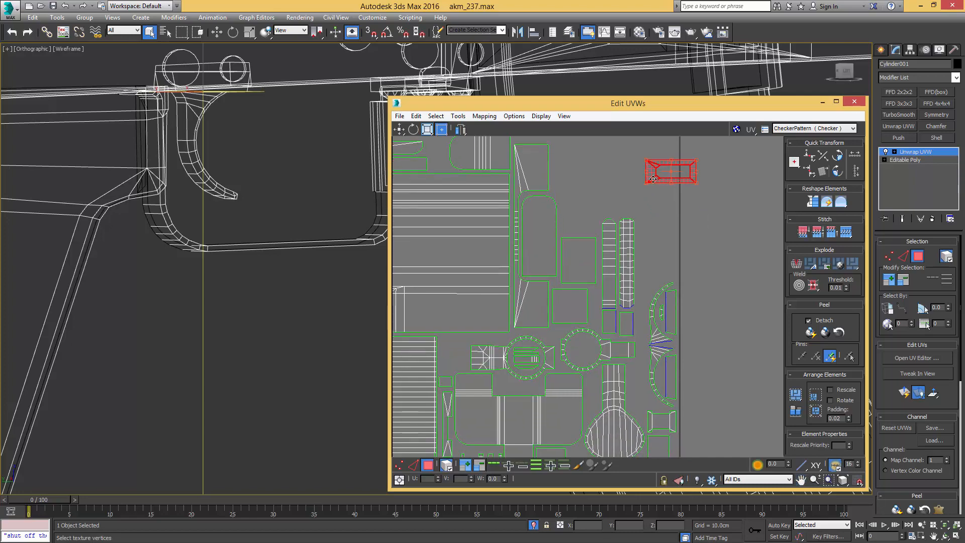
drag(655, 164, 647, 258)
scroll(647, 258, up, 3)
scroll(646, 258, down, 2)
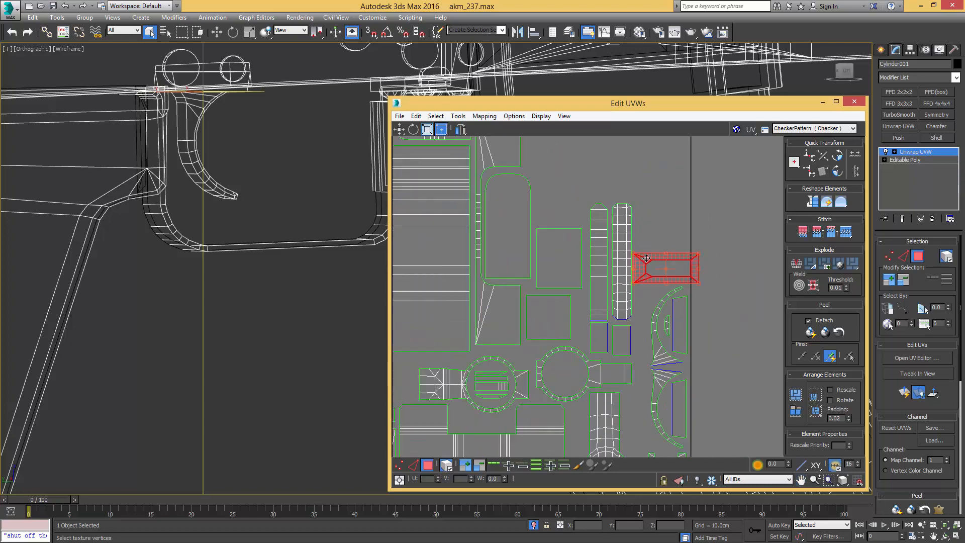
click(837, 175)
drag(656, 247, 648, 234)
click(682, 198)
- Select all shells still outside the tile and show the model in wireframe to find their parts around the receiver
scroll(683, 236, down, 5)
middle_drag(683, 236, 634, 237)
scroll(663, 258, down, 1)
scroll(662, 259, down, 5)
middle_drag(252, 257, 173, 260)
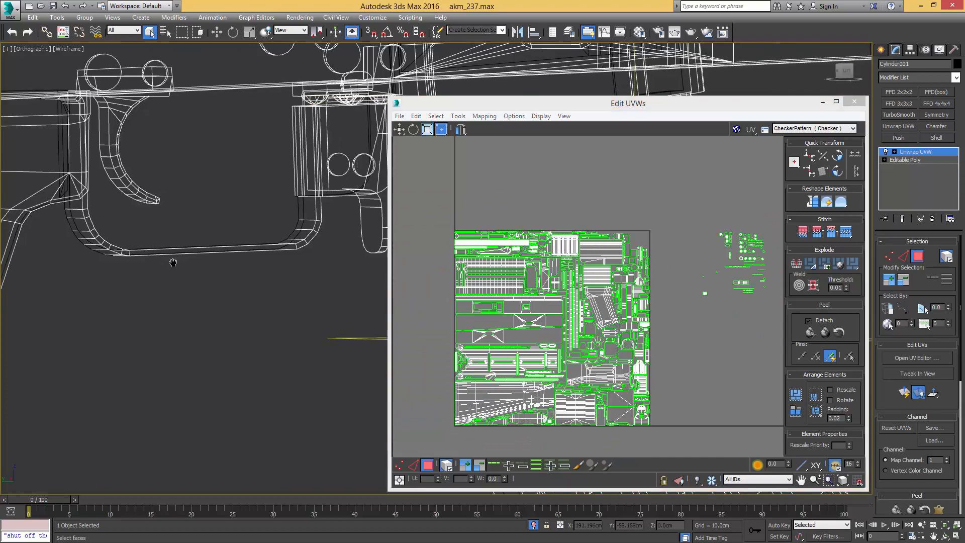
scroll(174, 257, down, 4)
key(F3)
middle_drag(230, 214, 45, 290)
alt+middle_drag(181, 242, 170, 249)
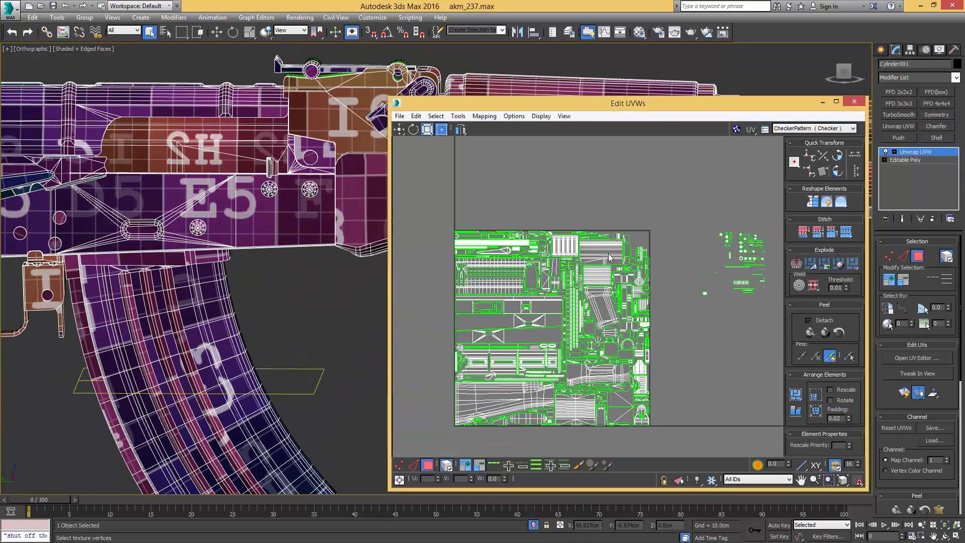
drag(778, 315, 692, 219)
scroll(465, 87, up, 2)
scroll(207, 229, down, 2)
key(F3)
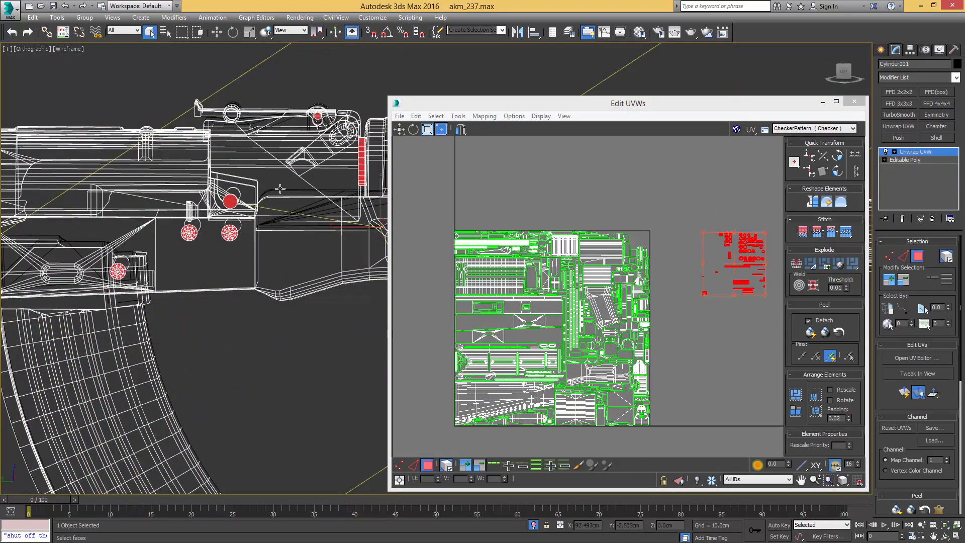
- Select the thin ring band behind the handguard on the model and place its strip along the tile's upper edge above the rounded shell
click(361, 153)
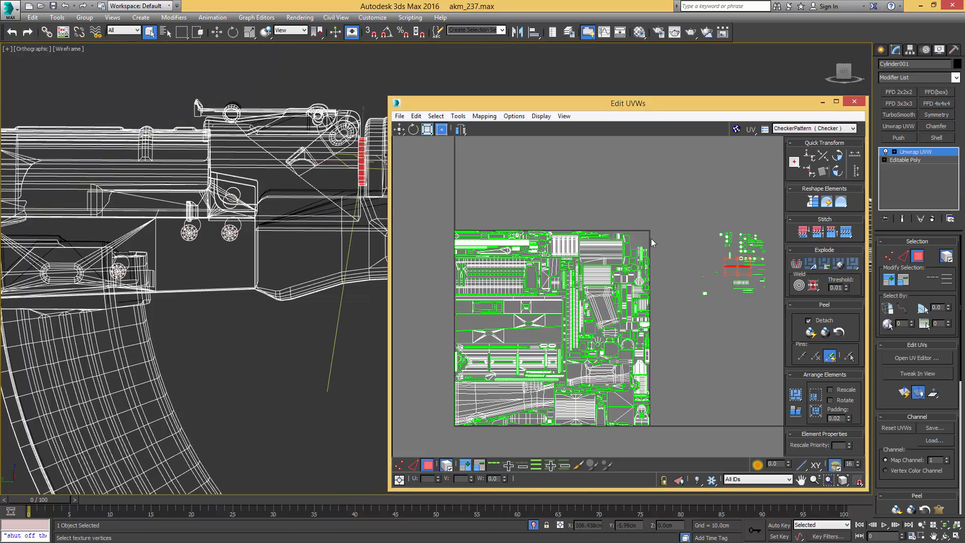
scroll(680, 254, up, 3)
drag(767, 255, 534, 194)
scroll(565, 191, up, 4)
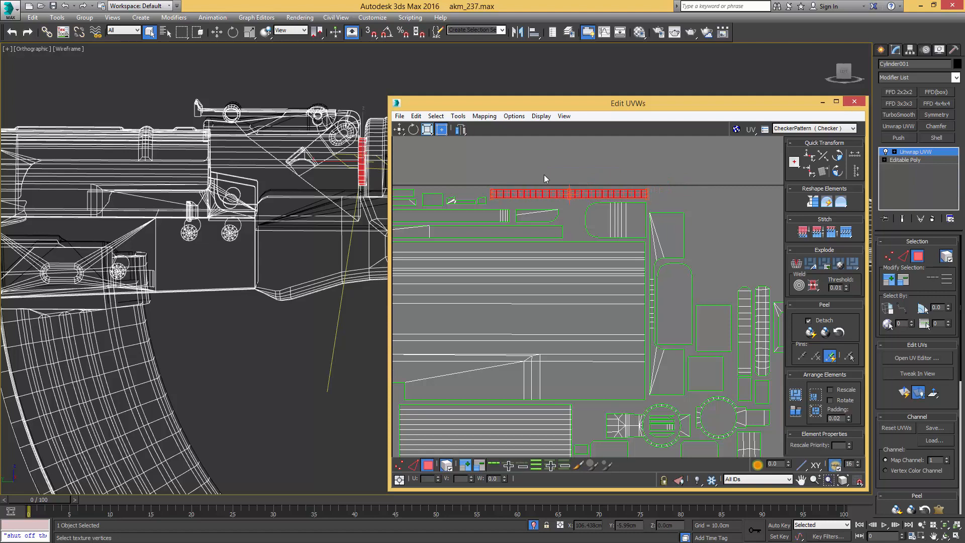
click(561, 170)
scroll(574, 171, down, 4)
middle_drag(373, 189, 218, 191)
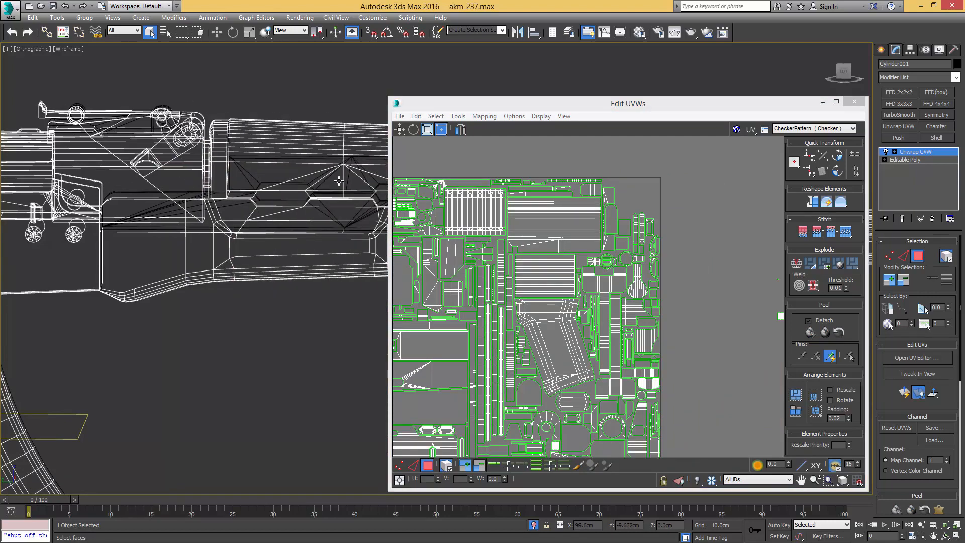
middle_drag(338, 181, 259, 199)
drag(293, 225, 303, 234)
middle_drag(724, 327, 540, 281)
scroll(536, 280, down, 4)
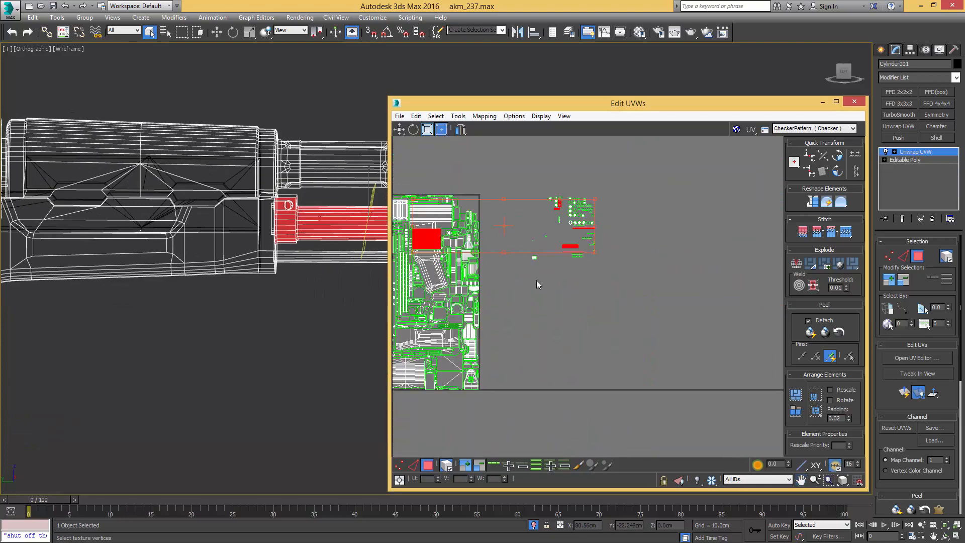
click(542, 261)
- Highlight all unplaced shells, show the model shaded, and select the small latch element on the clamp at the handguard's front end
drag(525, 270, 604, 189)
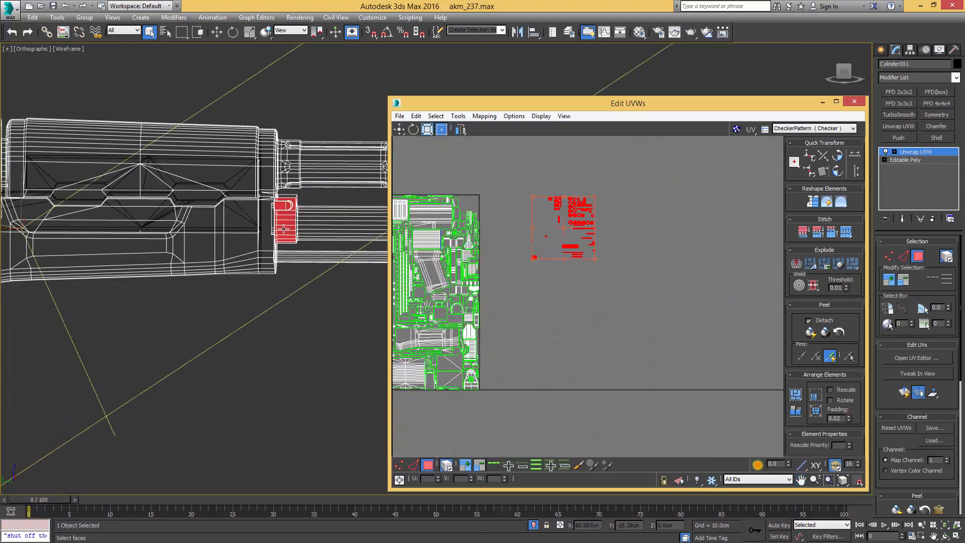
scroll(283, 229, up, 4)
mouse_move(284, 228)
middle_down()
mouse_move(275, 254)
mouse_move(251, 266)
mouse_move(272, 251)
middle_up()
scroll(275, 254, up, 6)
scroll(256, 257, down, 2)
key(F3)
scroll(266, 249, up, 5)
scroll(256, 249, down, 7)
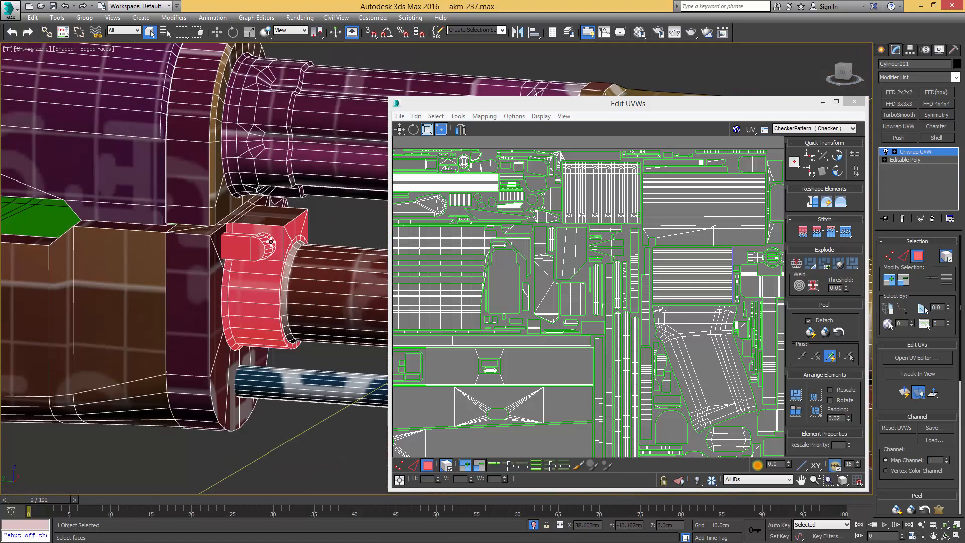
click(259, 244)
- Pack the latch's shells into a compact group and set it just above the UV tile's upper edge
scroll(598, 261, down, 4)
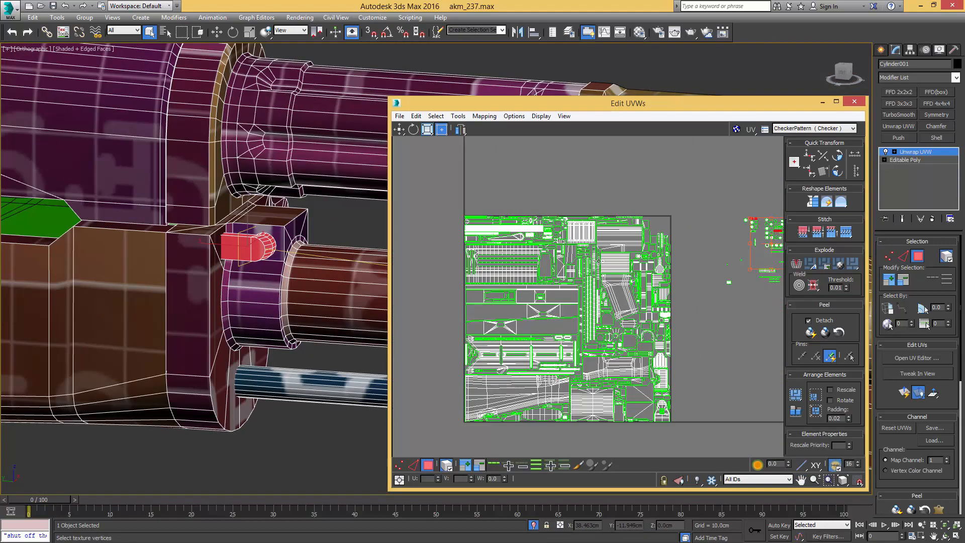
click(813, 393)
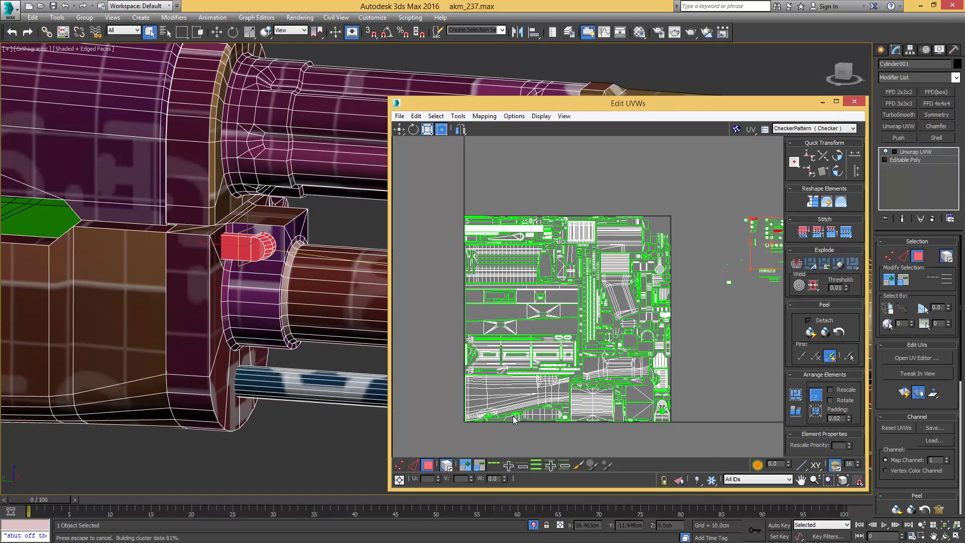
drag(492, 403, 635, 222)
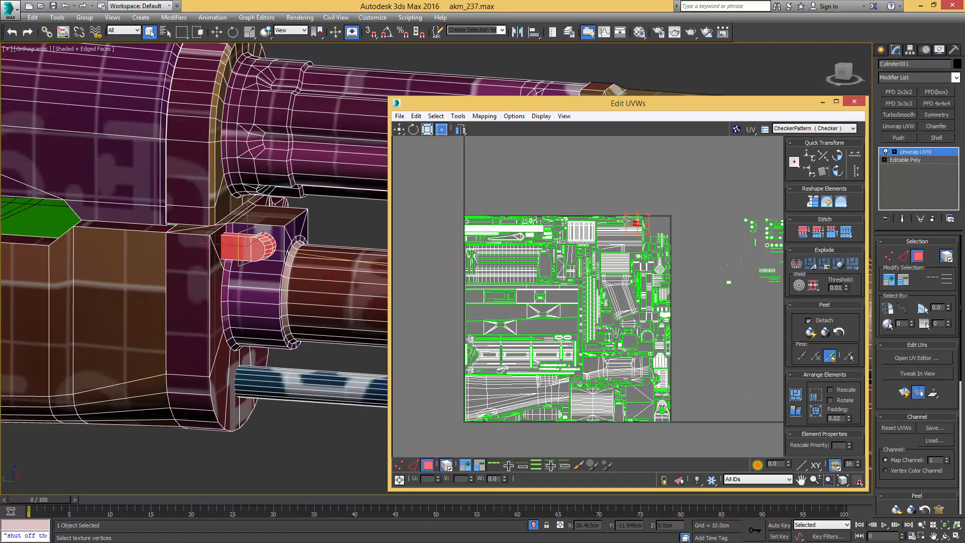
scroll(619, 222, up, 4)
middle_drag(607, 227, 532, 227)
scroll(533, 227, up, 4)
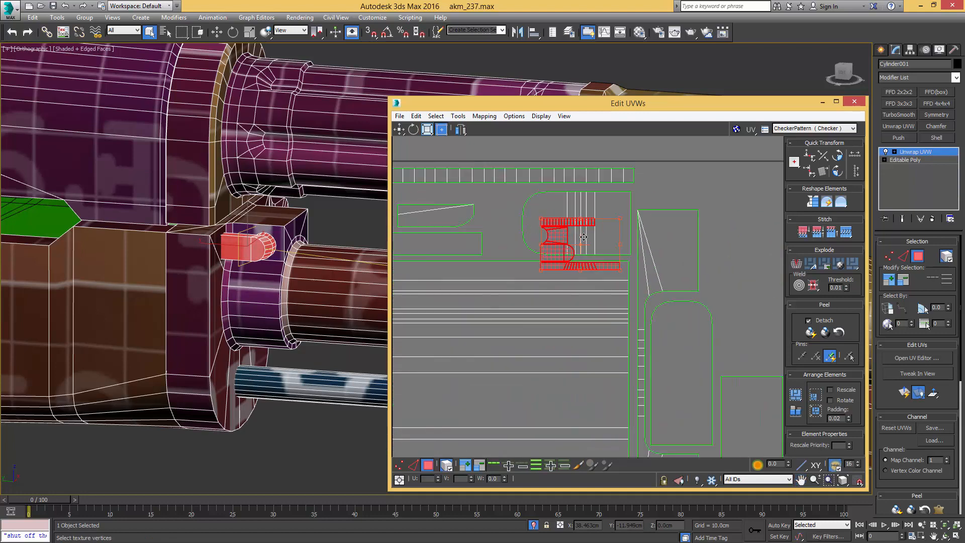
drag(596, 210, 710, 131)
middle_drag(657, 172, 661, 222)
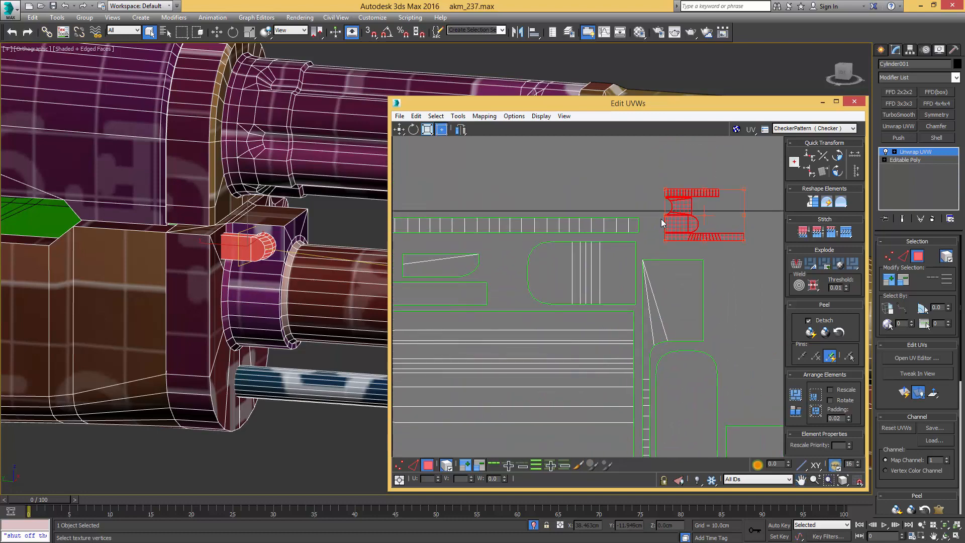
- Shift the wedge-shaped shell against its striped neighbour and place the latch's small rounded shell just above the gap beside it
click(756, 188)
click(683, 224)
drag(682, 224, 513, 265)
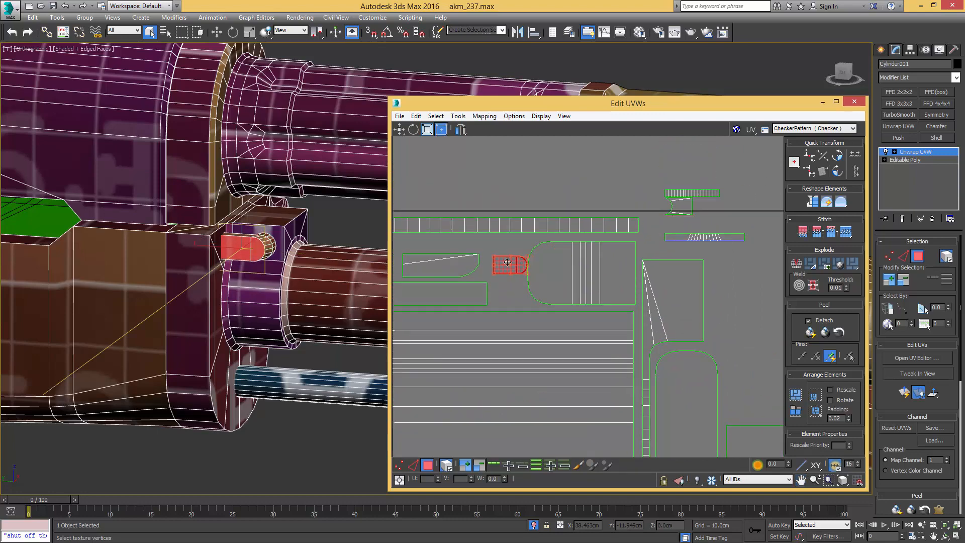
scroll(553, 255, up, 3)
middle_drag(553, 256, 746, 240)
click(543, 255)
drag(543, 255, 527, 256)
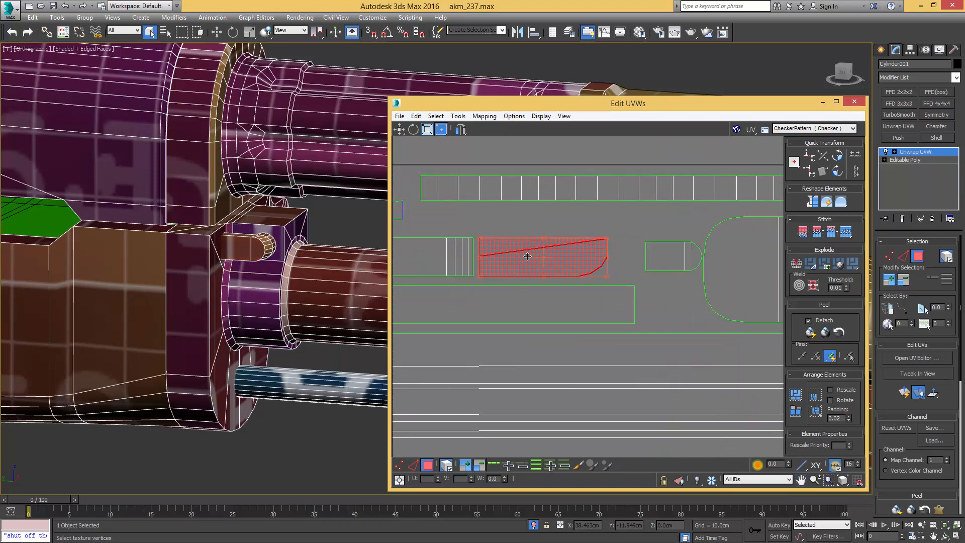
click(678, 255)
drag(679, 255, 662, 224)
scroll(662, 224, down, 4)
middle_drag(662, 224, 546, 237)
- Rotate the latch's short striped strip upright and place it beside the large rounded shell, then adjust the small rounded shell
click(648, 207)
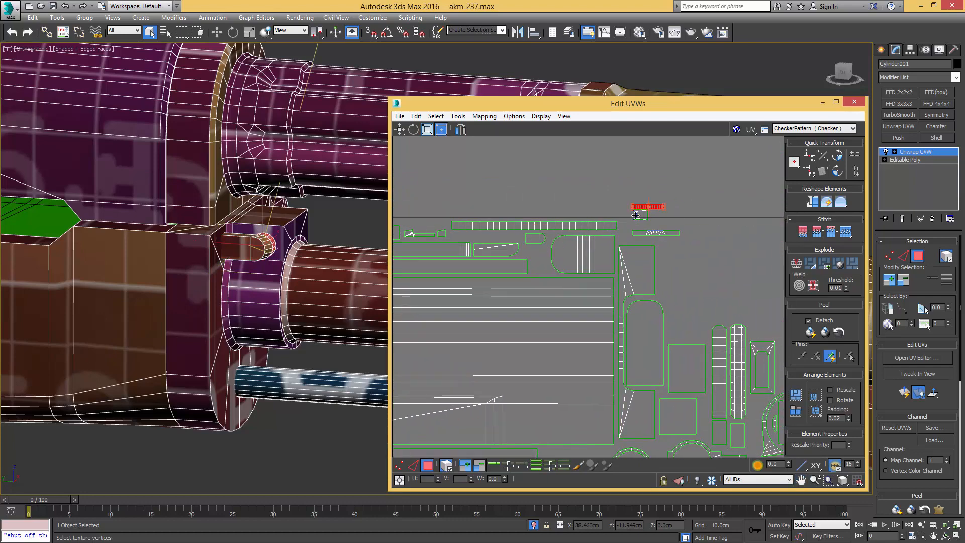
mouse_move(648, 207)
mouse_down()
mouse_move(531, 249)
mouse_move(534, 257)
mouse_move(549, 243)
mouse_move(512, 217)
mouse_up()
scroll(542, 257, up, 4)
click(833, 172)
click(513, 218)
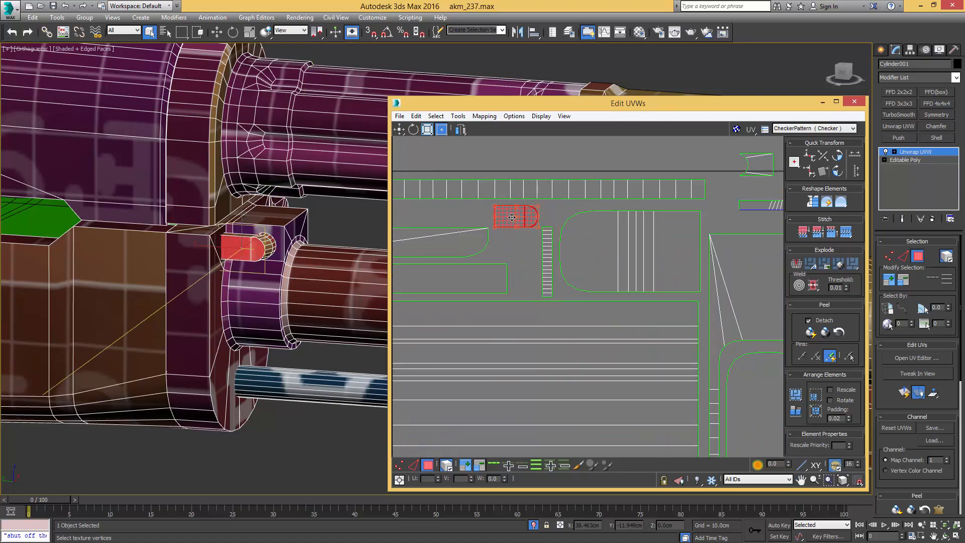
scroll(511, 217, down, 5)
- Try the latch's longer strip upright beside the short one, and place it lying flat above the wedge-shaped shell
click(568, 221)
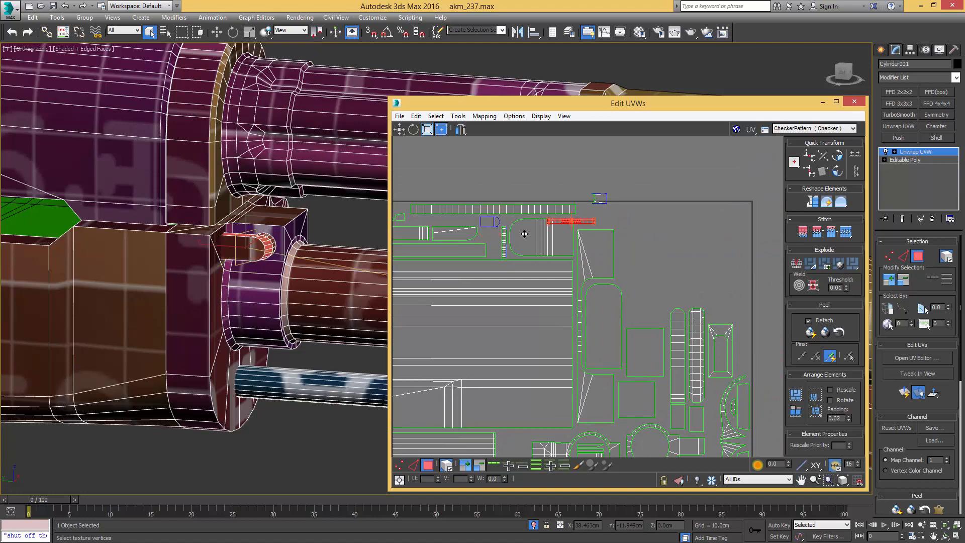
drag(568, 221, 498, 235)
scroll(512, 229, up, 5)
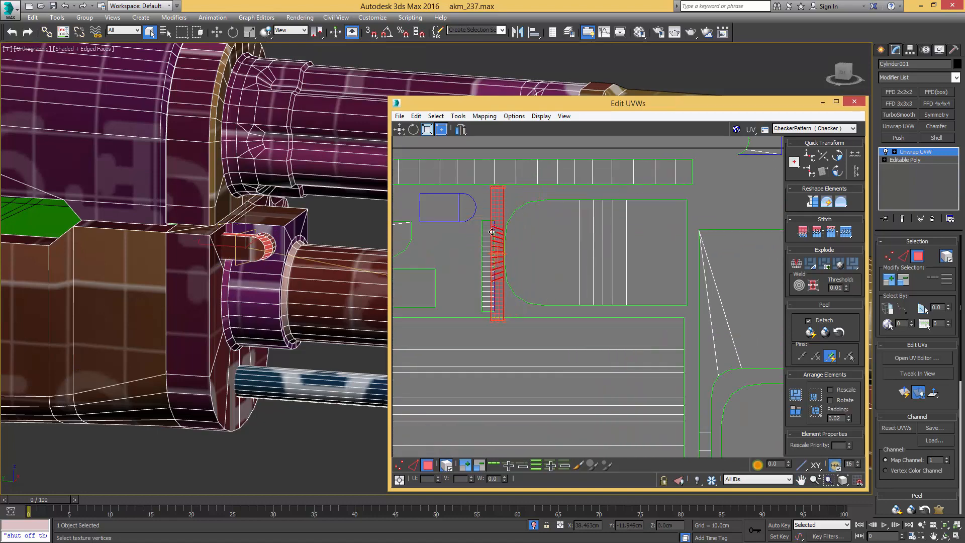
middle_drag(524, 233, 688, 219)
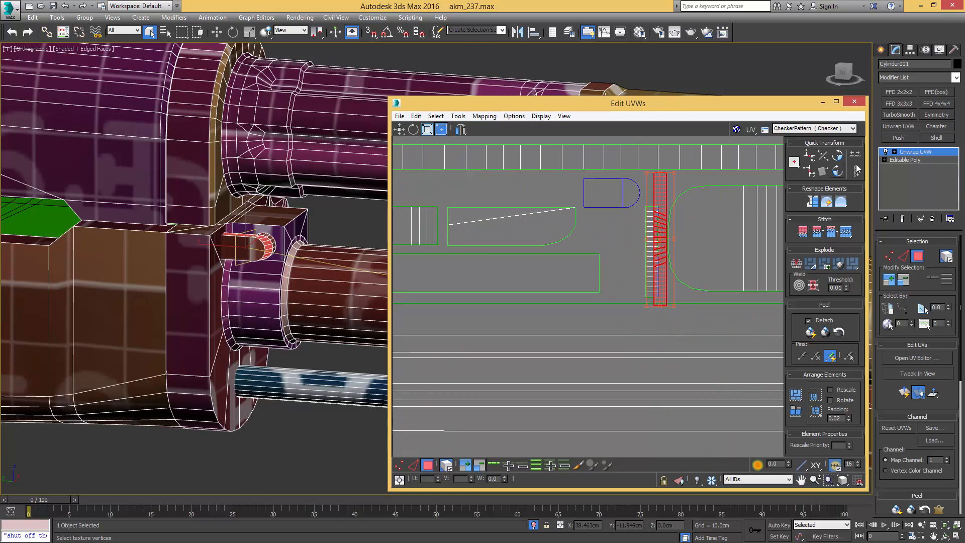
click(837, 172)
drag(684, 235, 529, 187)
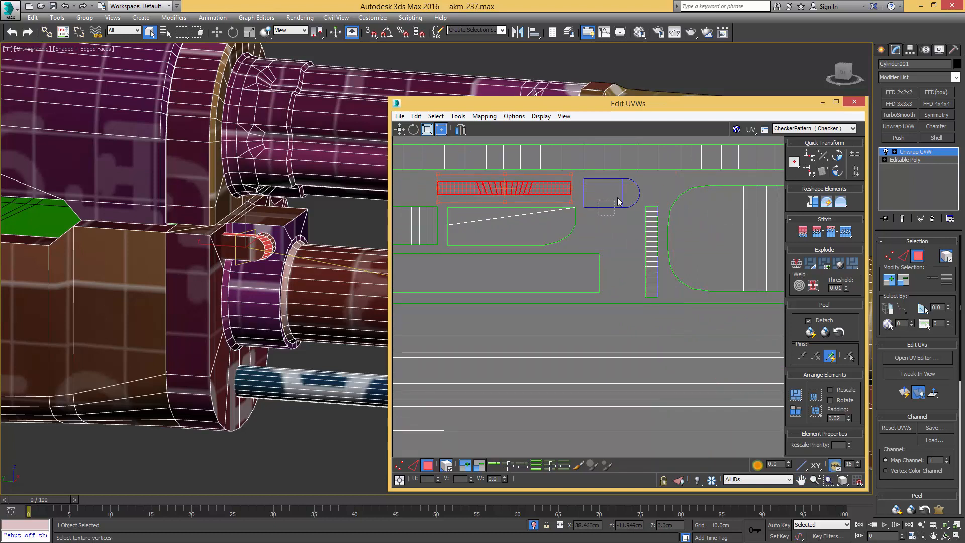
- Place the latch's notched shell directly beneath its small rounded shell and clear the selection
click(618, 201)
scroll(543, 226, down, 5)
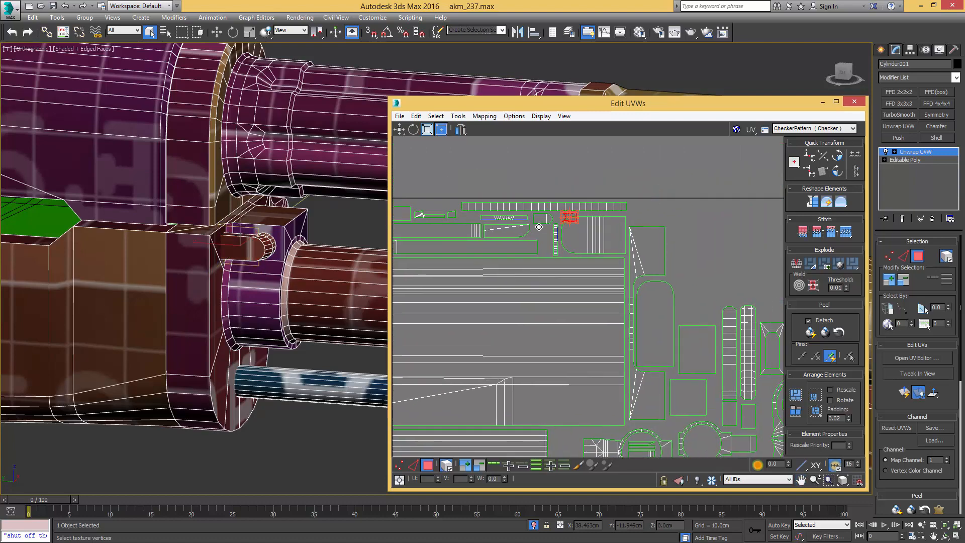
scroll(547, 235, up, 5)
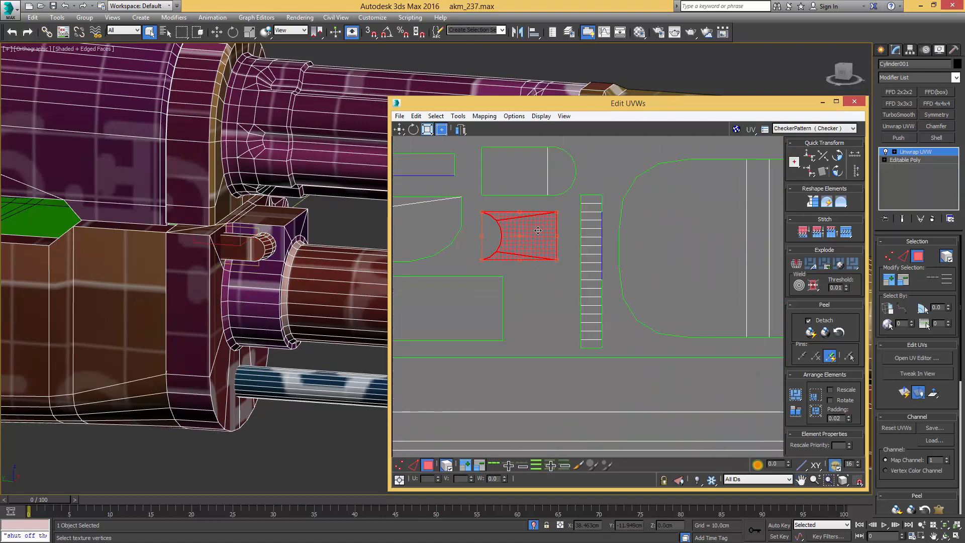
click(614, 192)
- Highlight the shells still outside the tile and locate the clamp at the handguard's front end on the model
scroll(620, 195, down, 5)
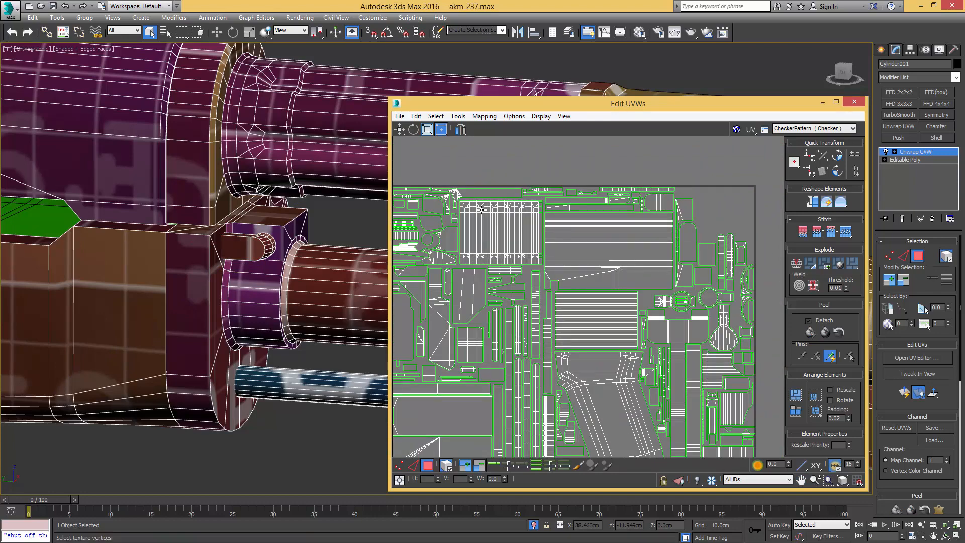
middle_drag(727, 281, 590, 246)
scroll(588, 244, down, 3)
middle_drag(275, 245, 204, 219)
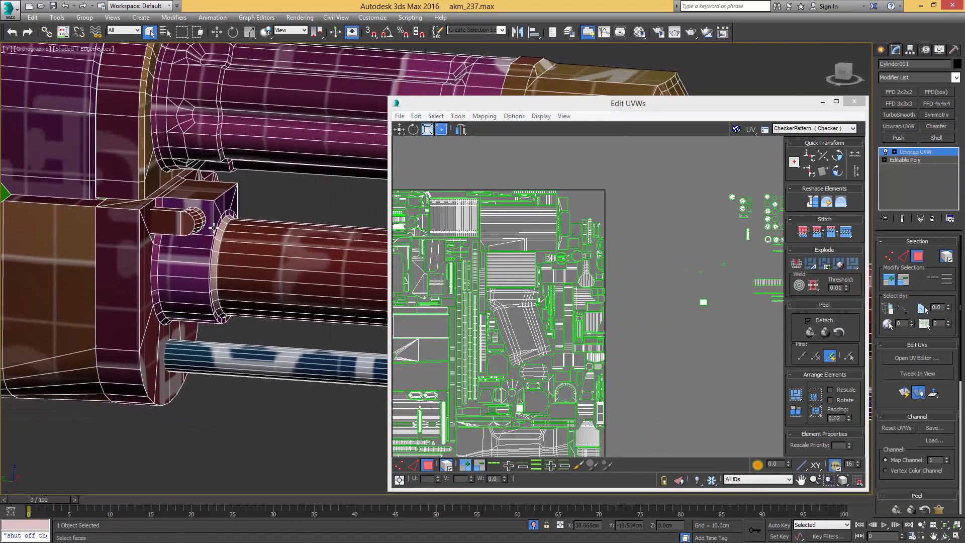
scroll(527, 271, down, 2)
click(642, 230)
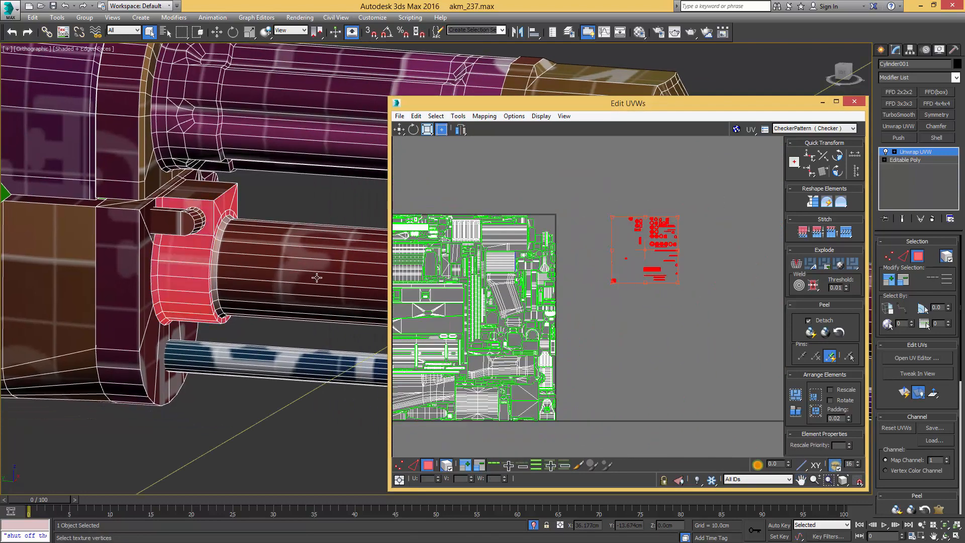
- Show the model in wireframe, select the clamp with the adjoining tube, and remove the shells already inside the tile from the selection
scroll(601, 288, down, 2)
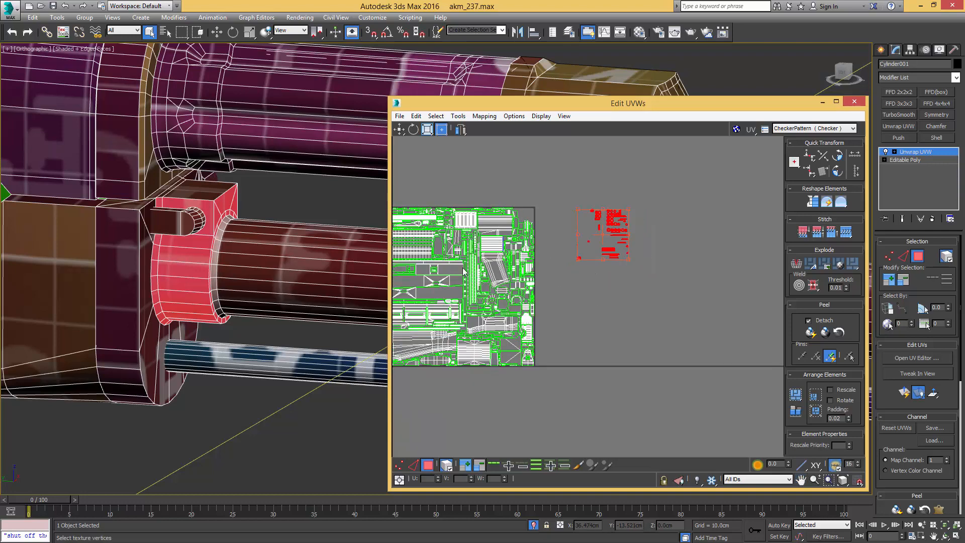
key(F3)
scroll(275, 256, down, 4)
scroll(279, 256, down, 4)
scroll(269, 234, up, 5)
alt+middle_drag(267, 251, 189, 245)
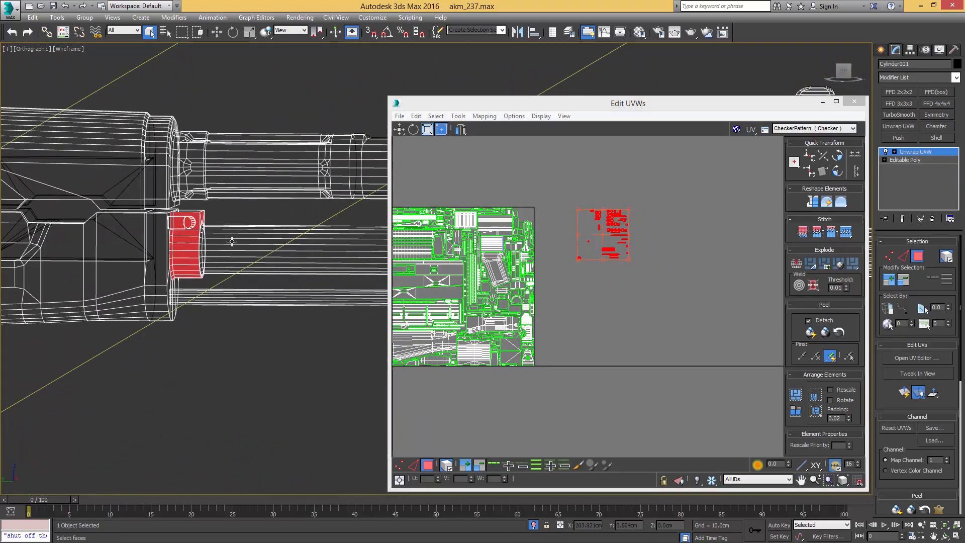
ctrl+click(200, 245)
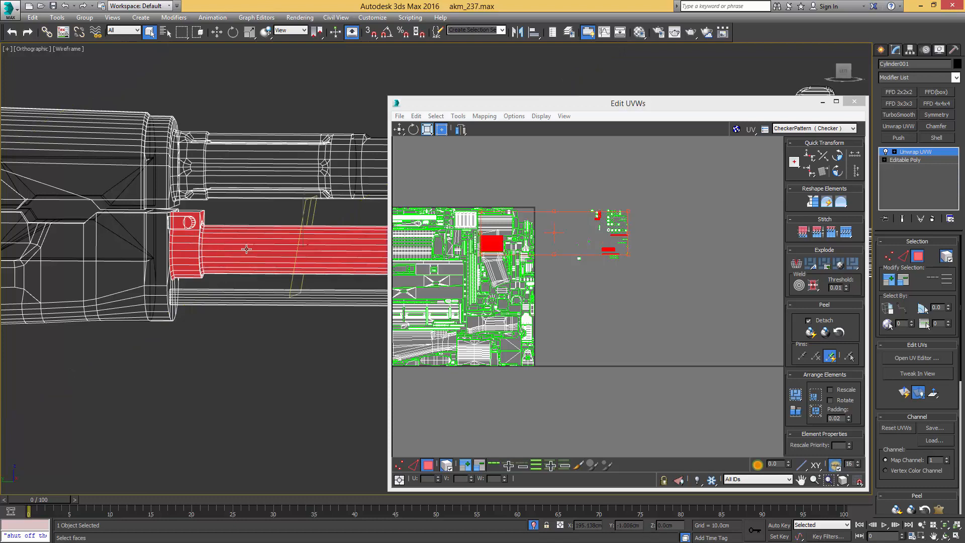
middle_drag(246, 249, 201, 240)
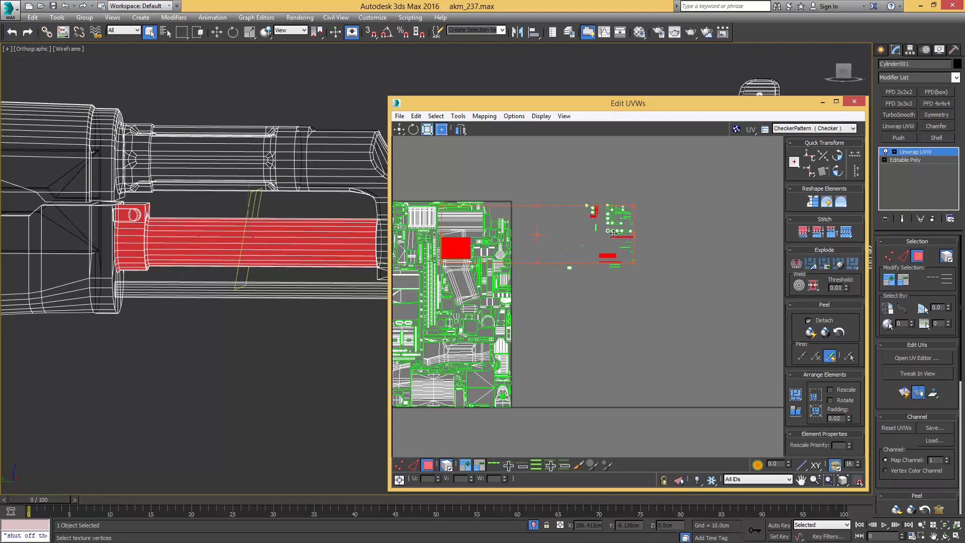
scroll(515, 248, up, 5)
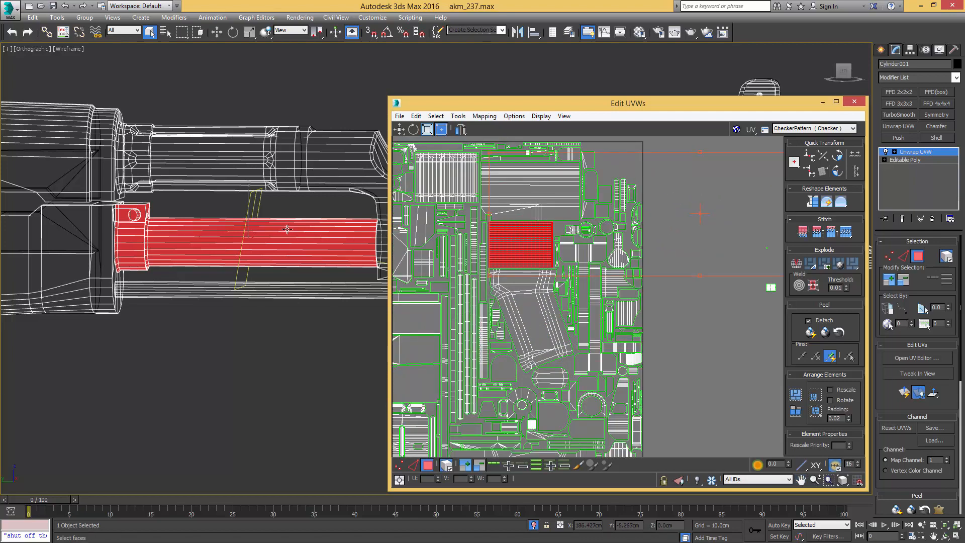
middle_drag(495, 208, 519, 235)
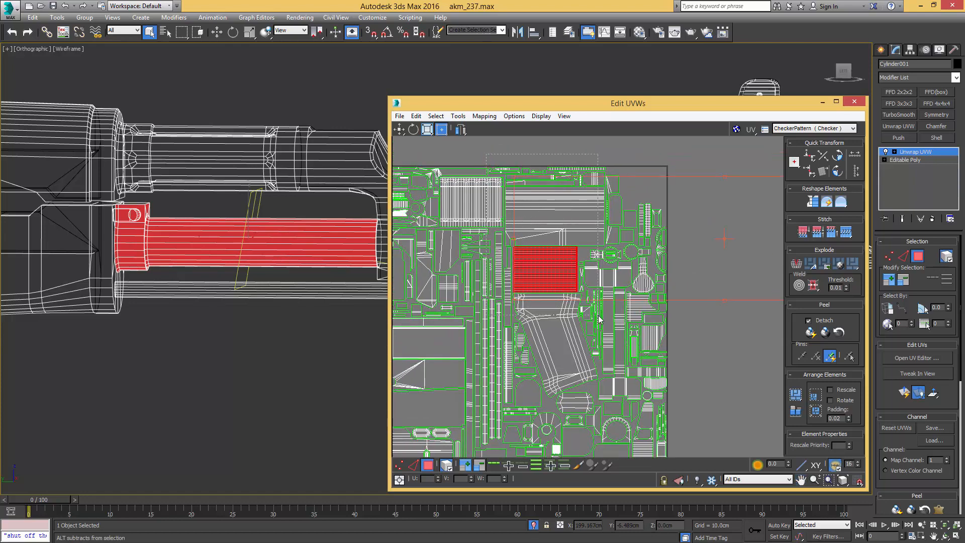
alt+drag(598, 317, 599, 318)
middle_drag(688, 240, 592, 247)
scroll(592, 248, down, 2)
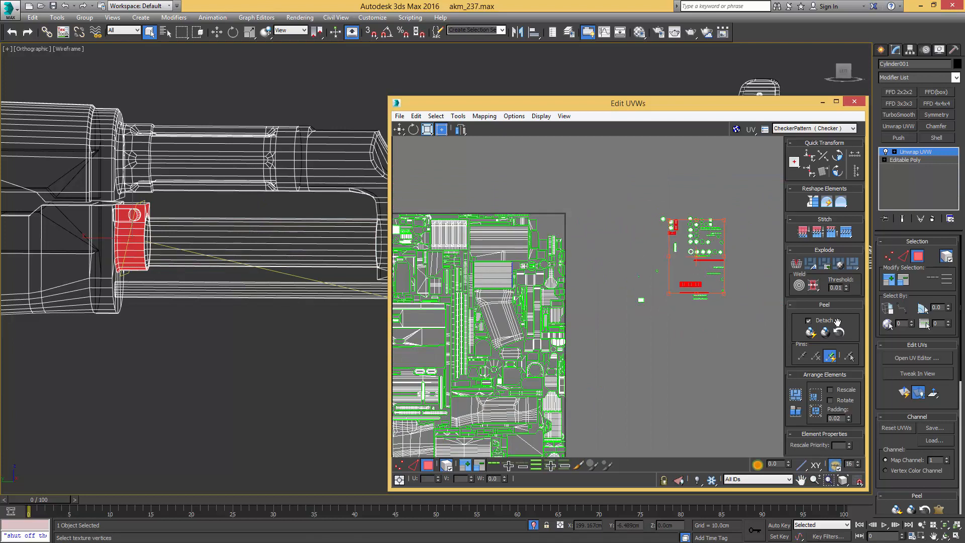
- Pack the clamp's shells into a group and place it with the wide striped shell along the tile's upper edge
click(816, 395)
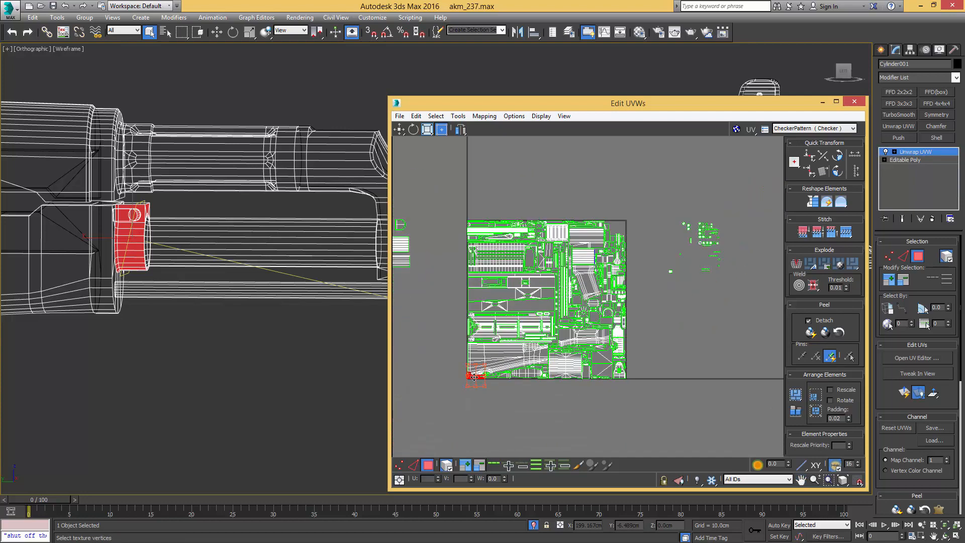
drag(474, 376, 584, 210)
scroll(623, 223, up, 3)
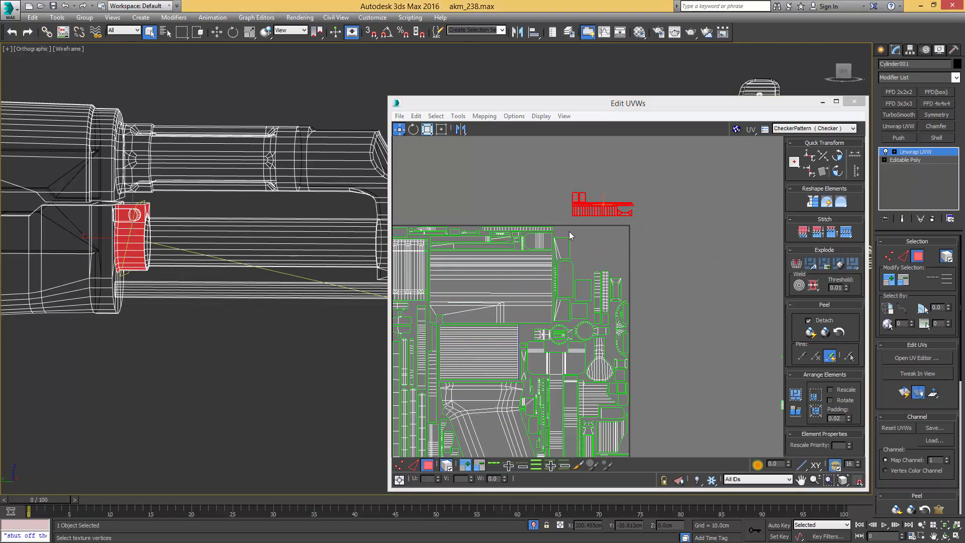
scroll(565, 218, up, 5)
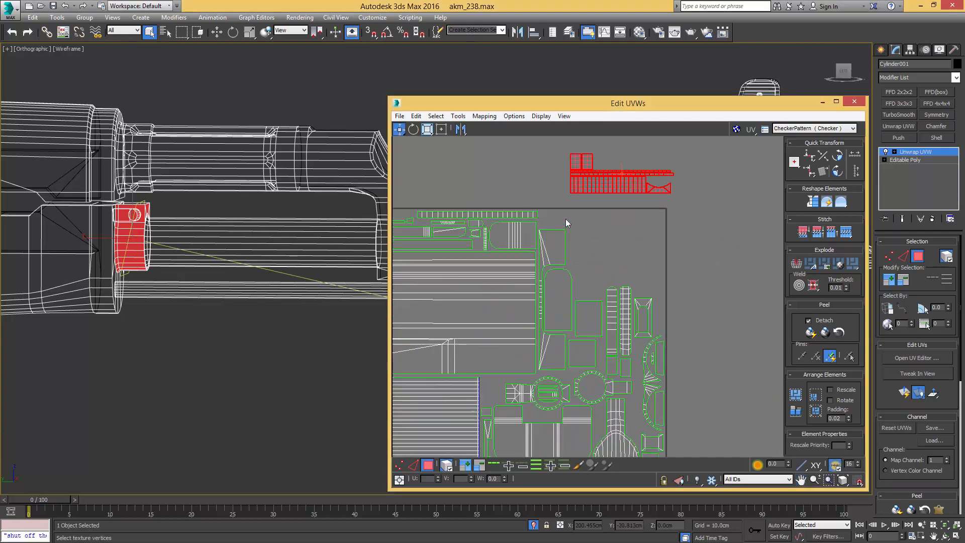
drag(604, 162, 565, 214)
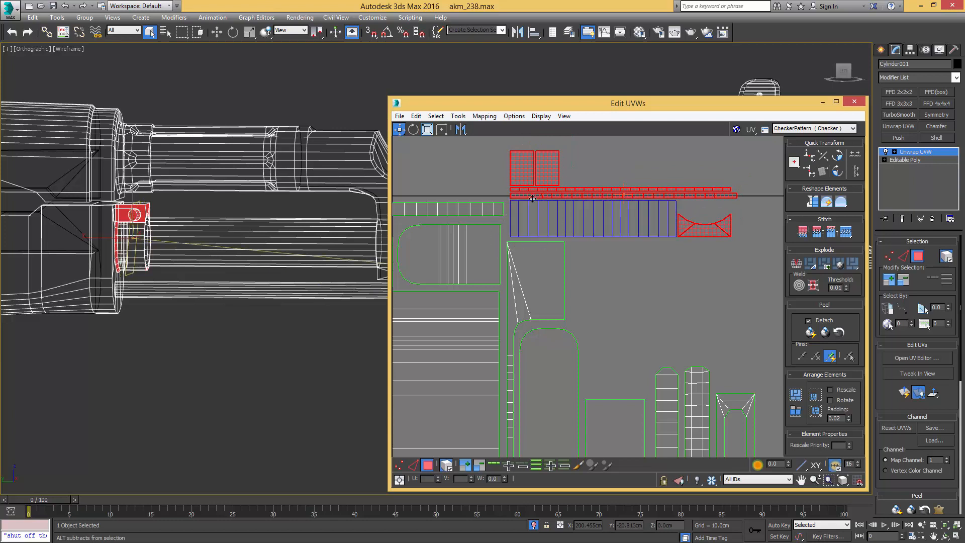
- Keep the wide striped shell in place and move the clamp's other shells outside the tile's right edge
drag(542, 168, 652, 256)
middle_drag(652, 255, 547, 206)
scroll(547, 205, down, 1)
drag(565, 224, 719, 223)
middle_drag(681, 208, 610, 198)
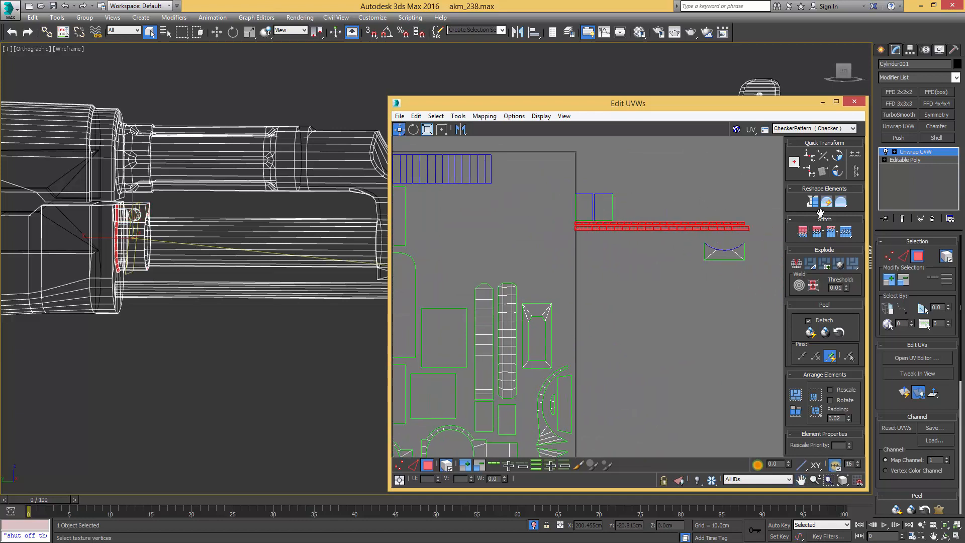
- Rotate the clamp's two long thin strips upright and place one along the tile's right edge
click(838, 172)
click(441, 130)
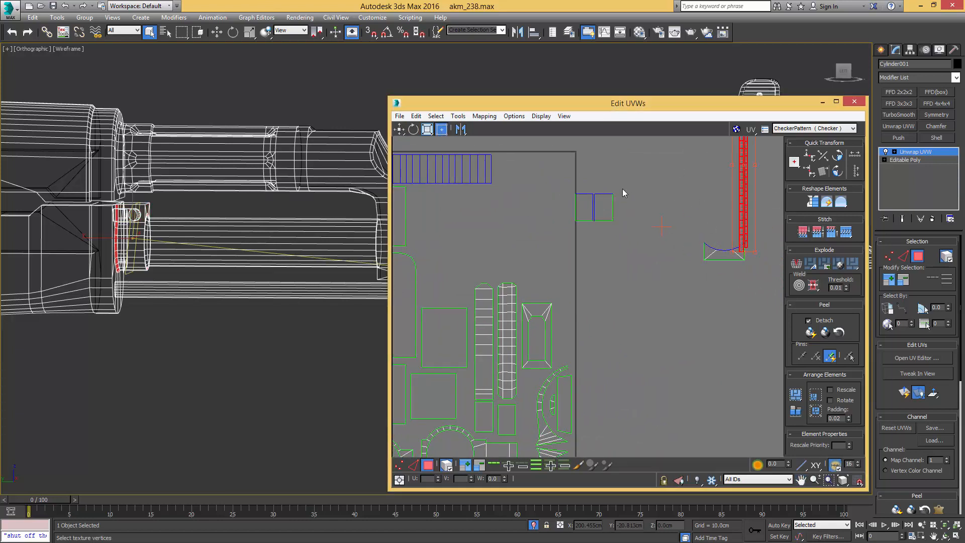
drag(742, 198, 577, 353)
scroll(566, 306, up, 2)
scroll(566, 306, up, 1)
click(611, 312)
scroll(579, 273, down, 1)
middle_drag(579, 273, 580, 324)
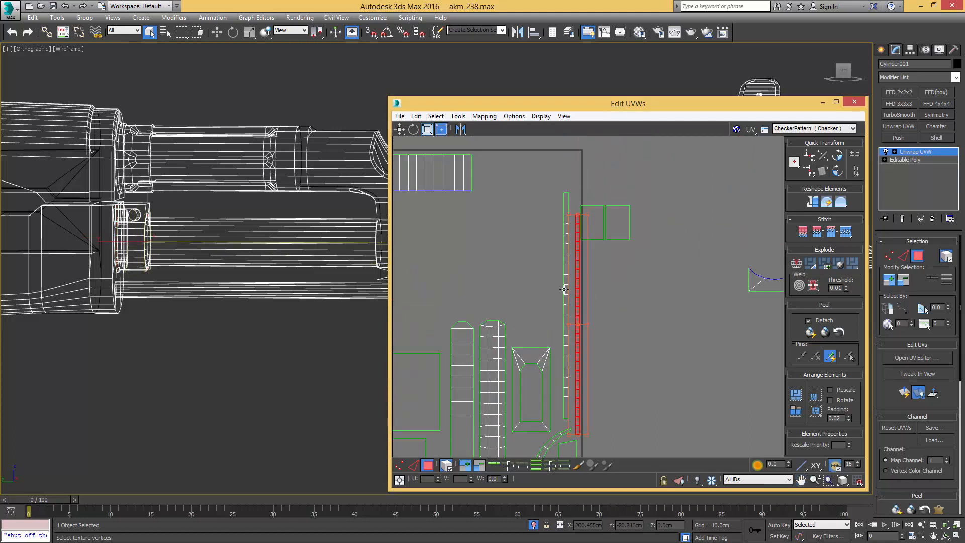
- Move the other long thin strip close against the one along the tile's right edge and clear the selection
scroll(568, 296, up, 1)
click(567, 284)
middle_drag(562, 426, 558, 323)
drag(557, 323, 562, 323)
click(626, 296)
scroll(596, 338, down, 3)
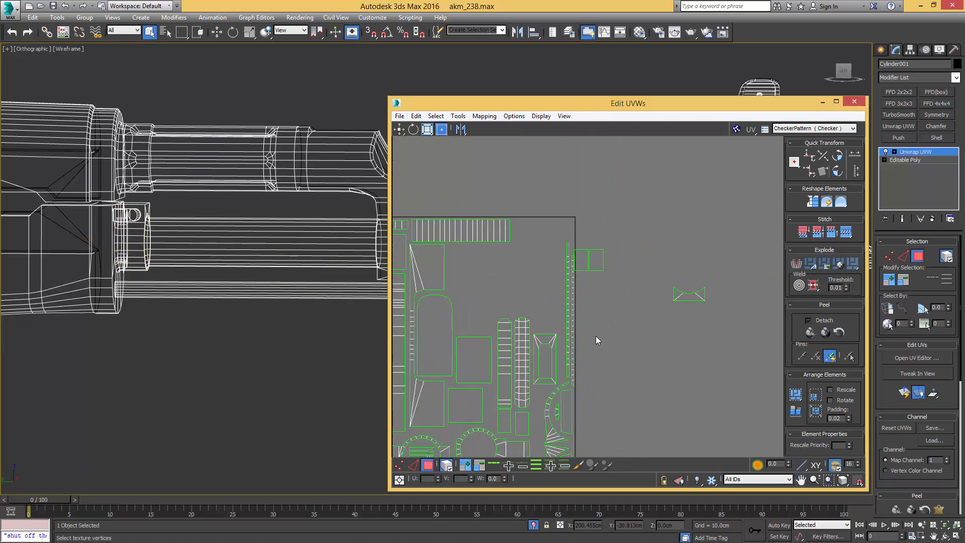
- Place the clamp's two small square shells beside the wide striped shell at the upper edge, and select its notched shell
drag(589, 269, 589, 269)
middle_drag(589, 268, 661, 263)
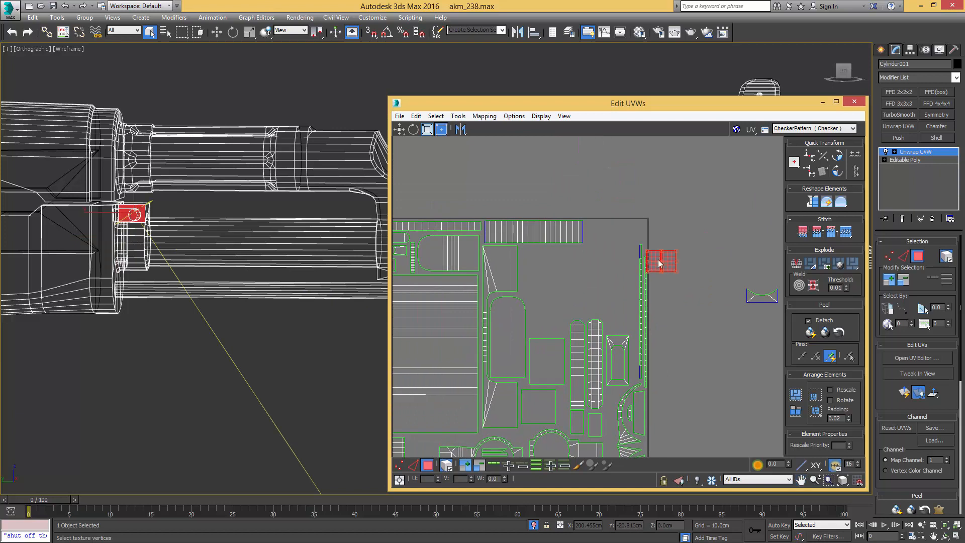
drag(661, 263, 598, 231)
click(763, 296)
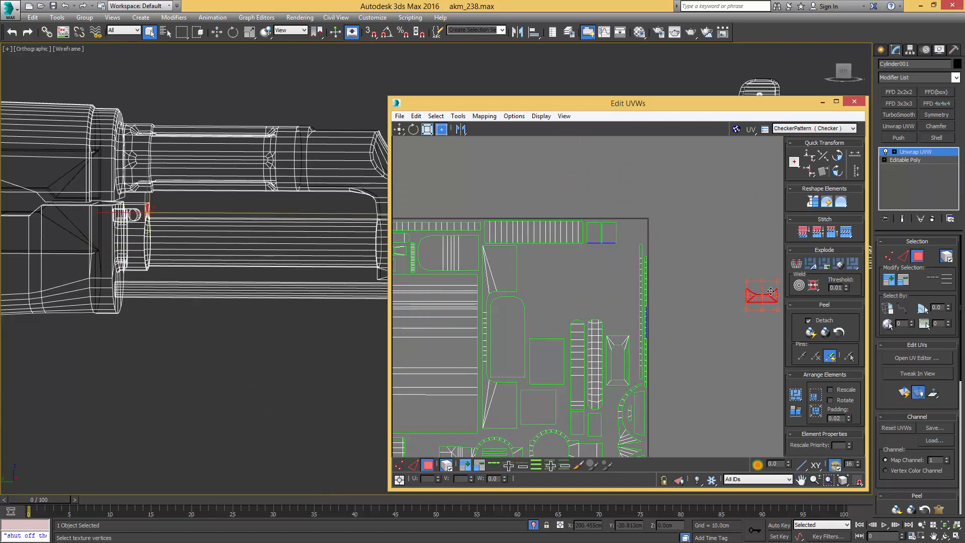
- Mirror the clamp's notched shell vertically and try it in the tile's upper corner beside the two square shells
right_click(764, 289)
click(785, 349)
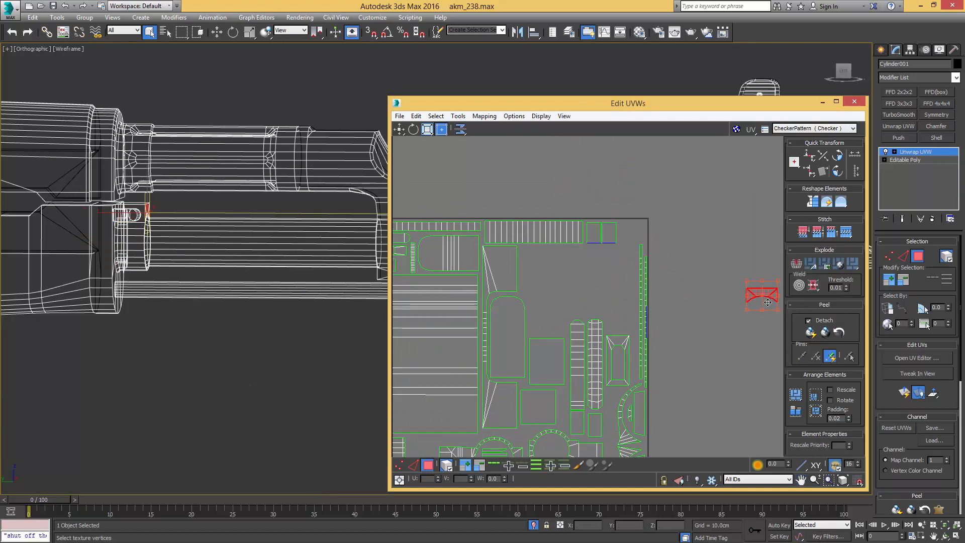
drag(767, 301, 638, 231)
scroll(637, 230, up, 3)
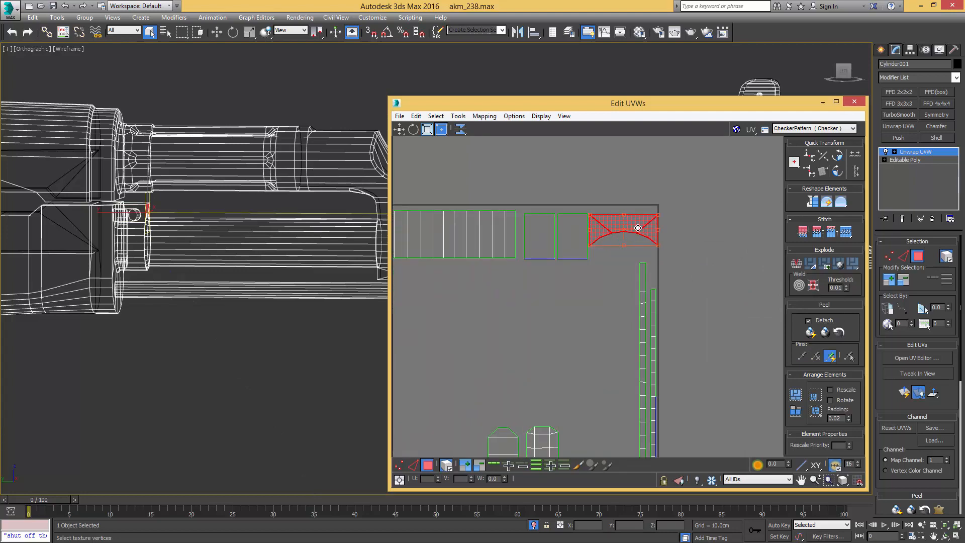
scroll(637, 228, down, 5)
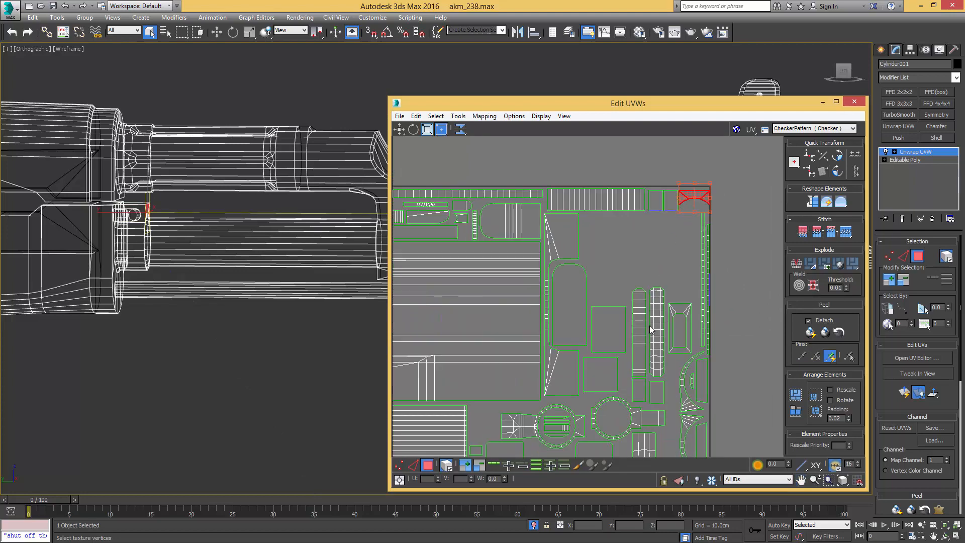
middle_drag(649, 329, 631, 284)
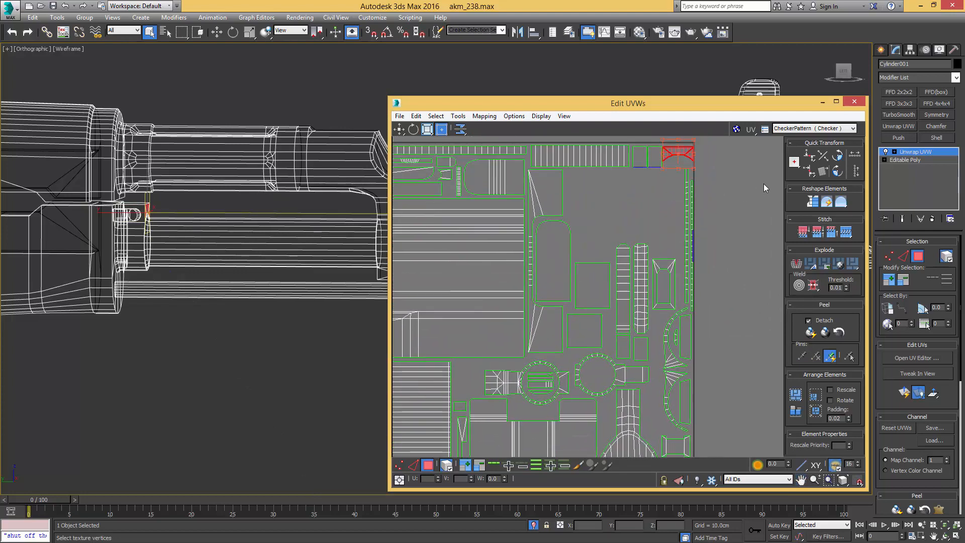
- Rotate the notched shell 90 degrees, move it into the gap beside the round shells lower in the tile, and mirror it horizontally
click(837, 171)
drag(679, 157, 650, 392)
scroll(652, 400, up, 3)
right_click(648, 399)
click(673, 455)
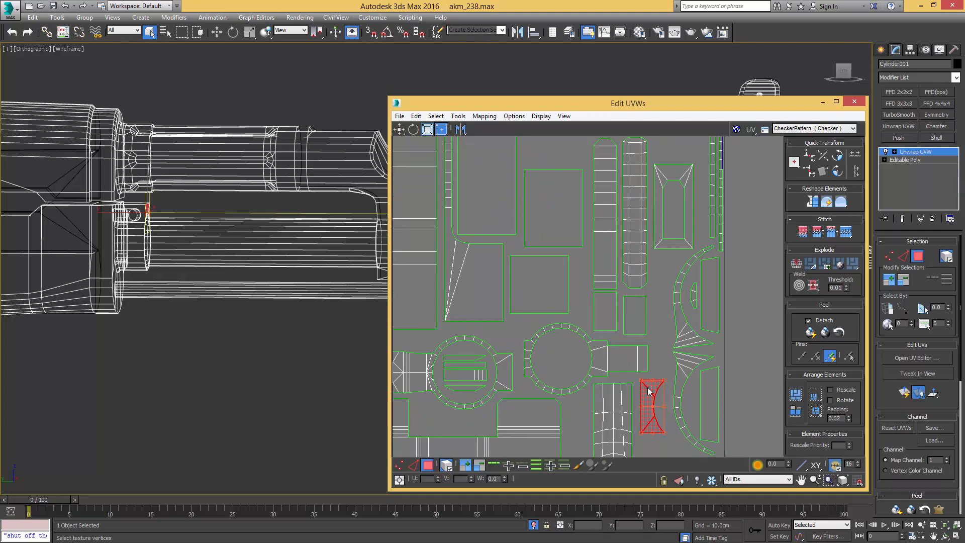
- Clear the shell selection and save the scene incrementally as akm_239.max
click(734, 353)
scroll(734, 352, down, 3)
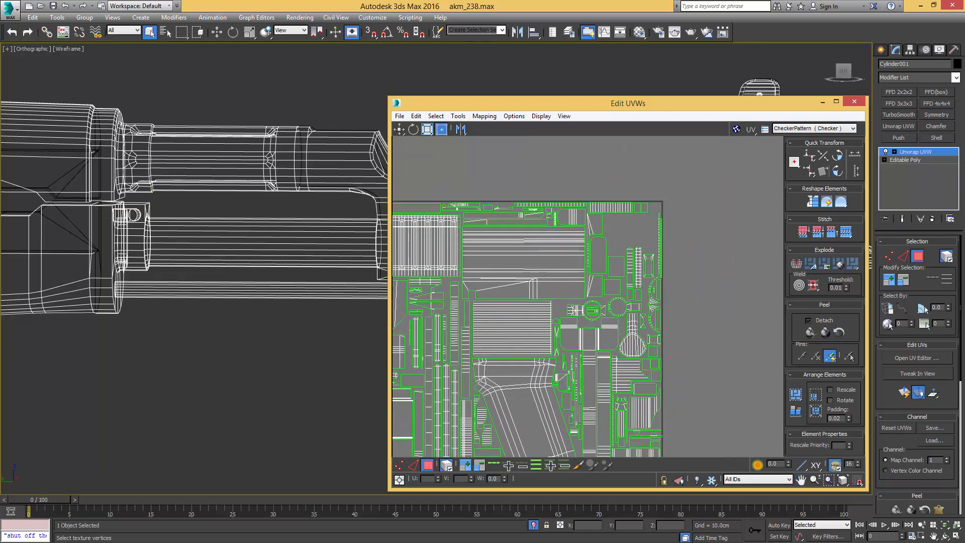
key(ctrl+s)
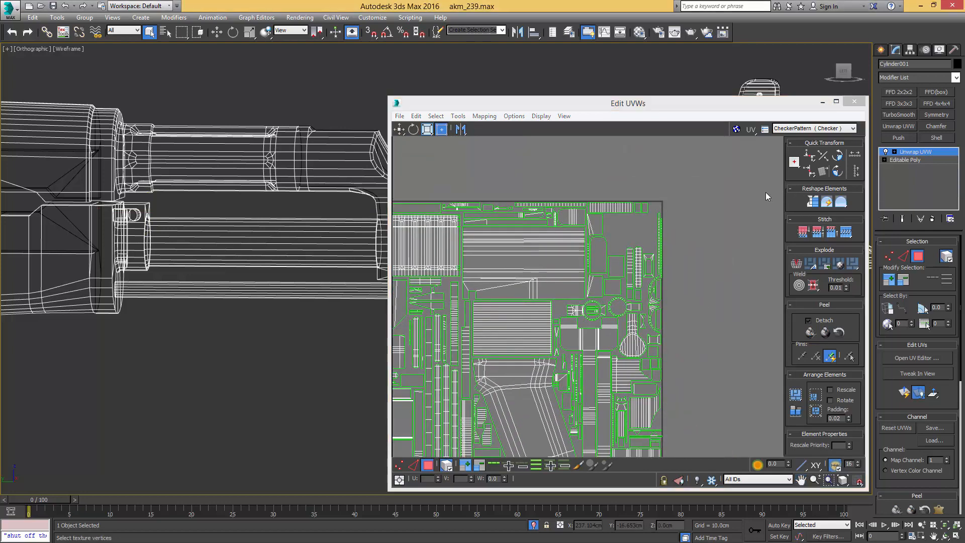
- Select all the small shells outside the tile and examine where their faces sit on the rifle
middle_drag(697, 201, 639, 216)
scroll(647, 203, down, 3)
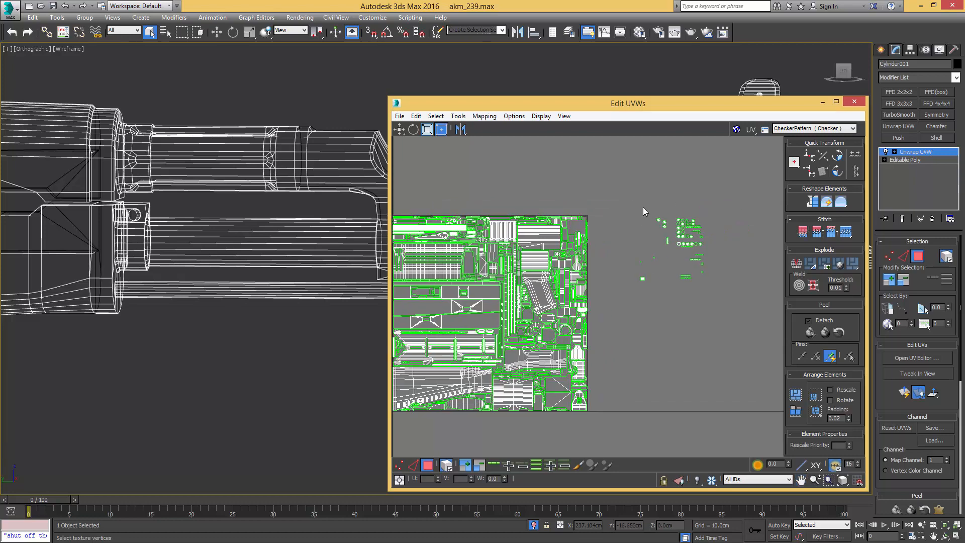
key(3)
key(3)
drag(604, 196, 722, 321)
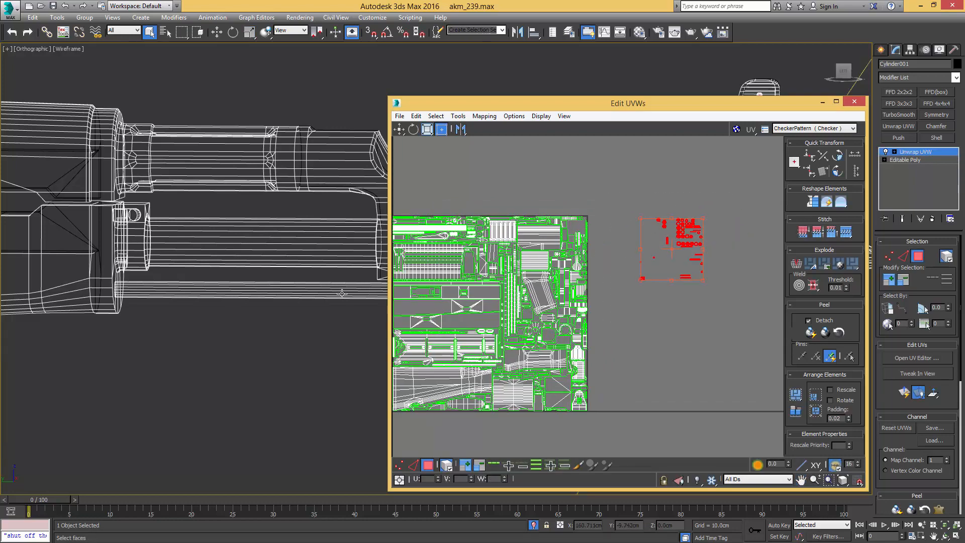
scroll(336, 282, down, 10)
scroll(151, 269, up, 5)
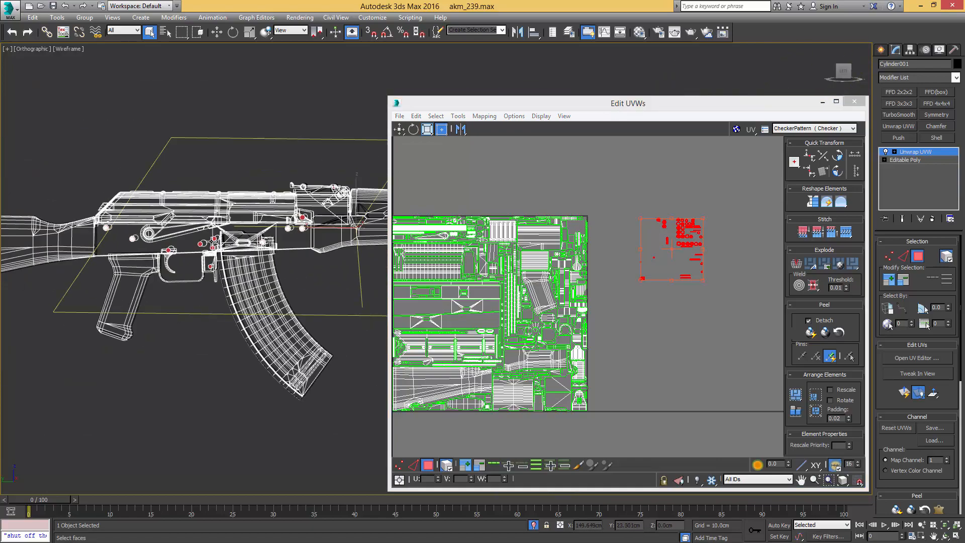
alt+middle_drag(234, 246, 6, 233)
alt+middle_drag(251, 257, 313, 263)
alt+middle_drag(163, 229, 380, 240)
middle_drag(76, 236, 347, 244)
alt+middle_drag(143, 244, 200, 257)
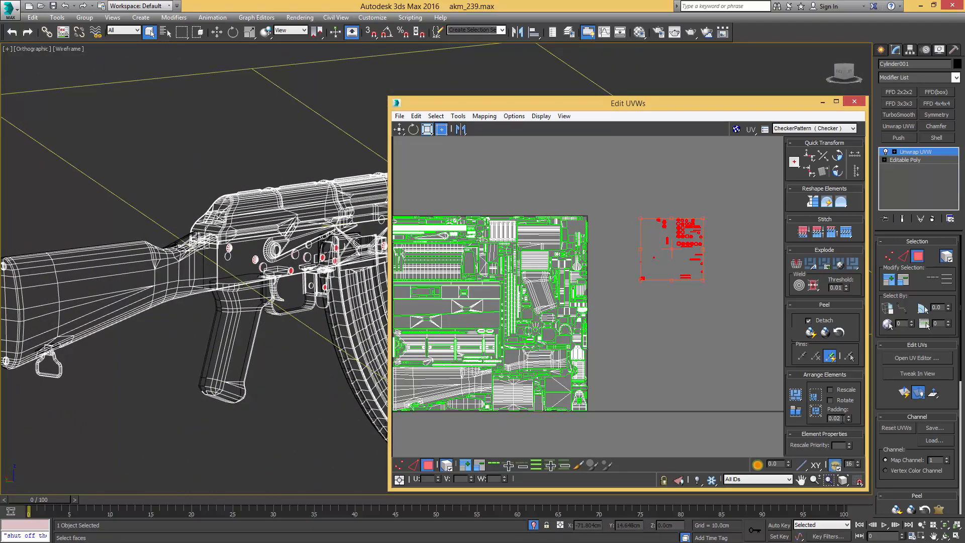
- Pack the selected small shells into a compact group, move it beyond the tile's upper-right corner, and clear the selection
click(817, 396)
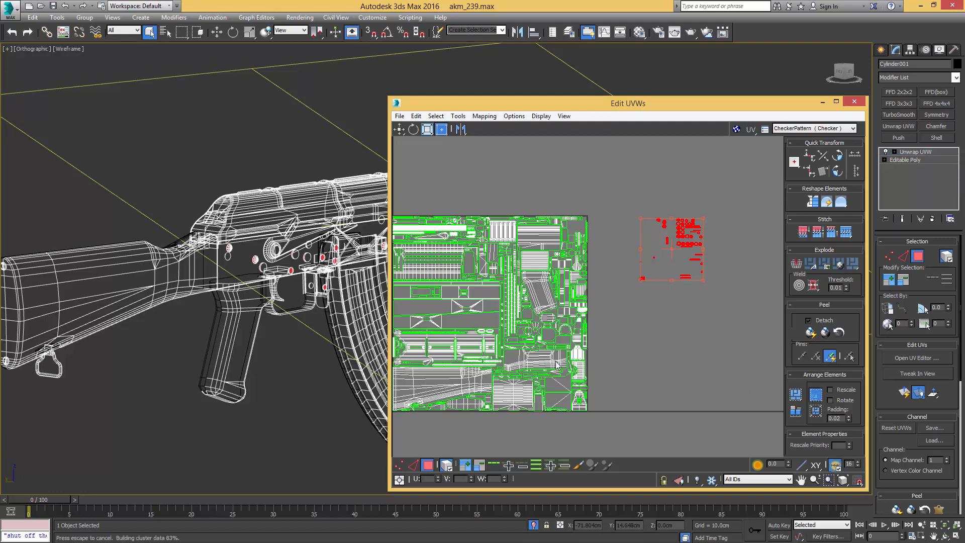
middle_drag(401, 402, 512, 369)
drag(513, 374, 731, 196)
scroll(731, 195, up, 5)
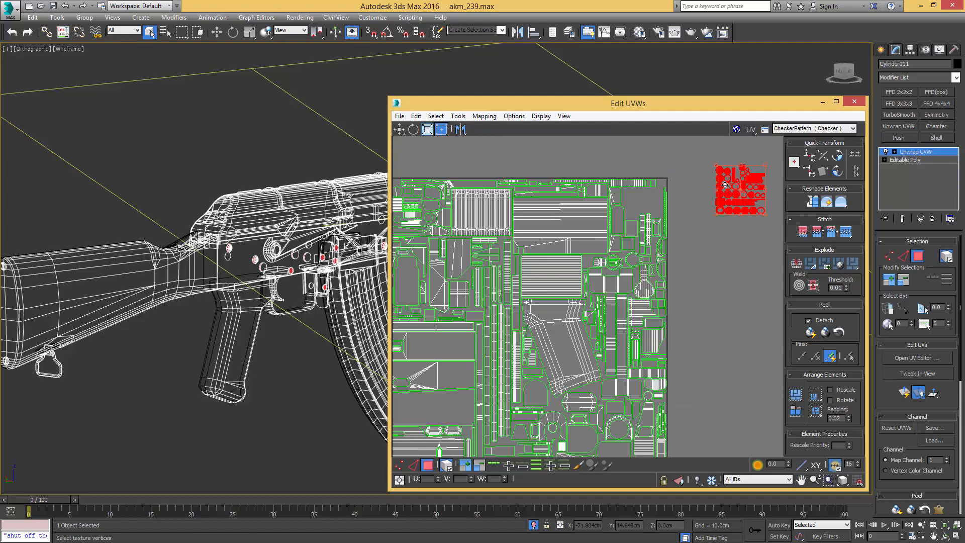
middle_drag(769, 205, 661, 215)
click(627, 181)
- Move the whole packed group closer to the tile's right edge and clear the selection
scroll(628, 182, up, 4)
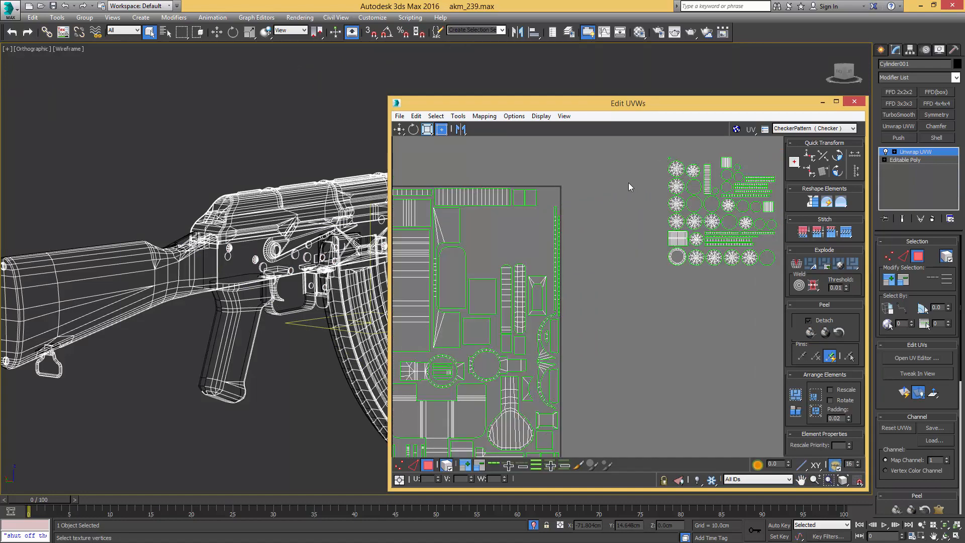
scroll(618, 168, down, 3)
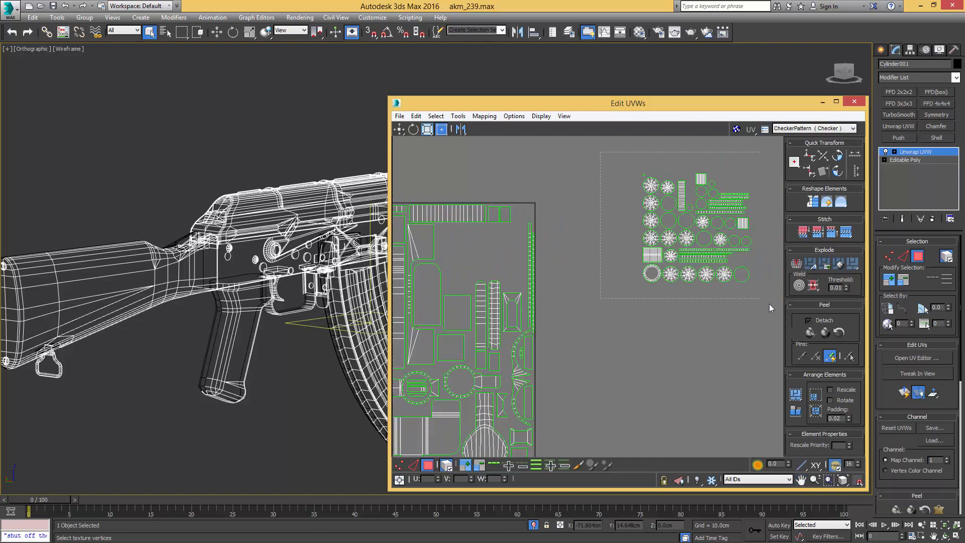
click(683, 232)
drag(665, 222, 575, 249)
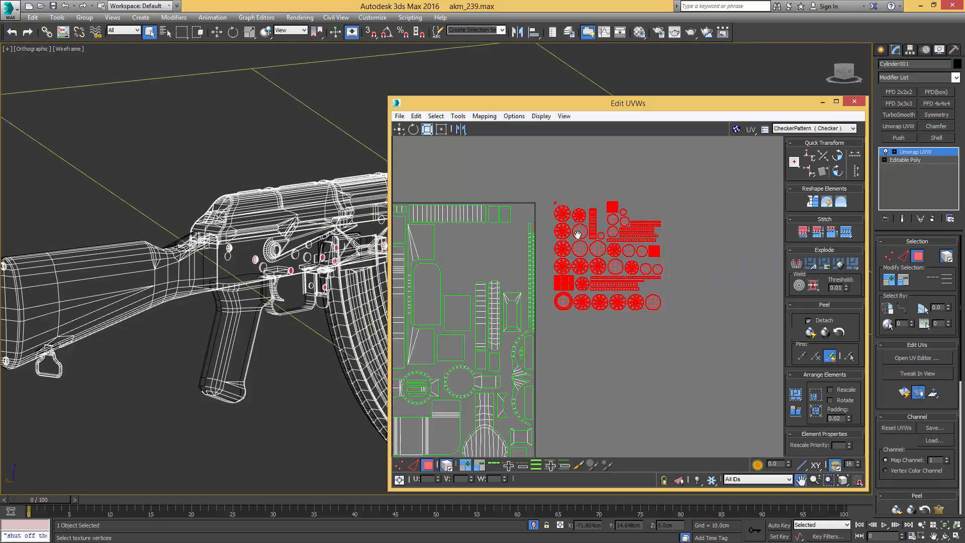
scroll(593, 233, up, 2)
click(593, 182)
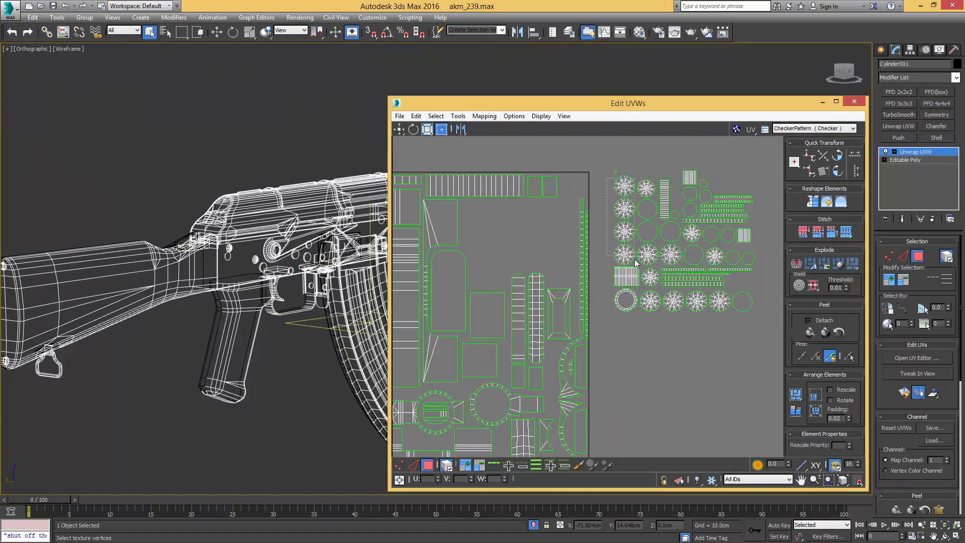
- Move the group's leftmost column of four spoked discs into the tile's empty area, shifting the upper two below the wide striped shell
drag(636, 262, 475, 256)
scroll(477, 259, up, 2)
scroll(477, 259, up, 2)
click(515, 179)
drag(515, 179, 464, 204)
scroll(490, 232, up, 2)
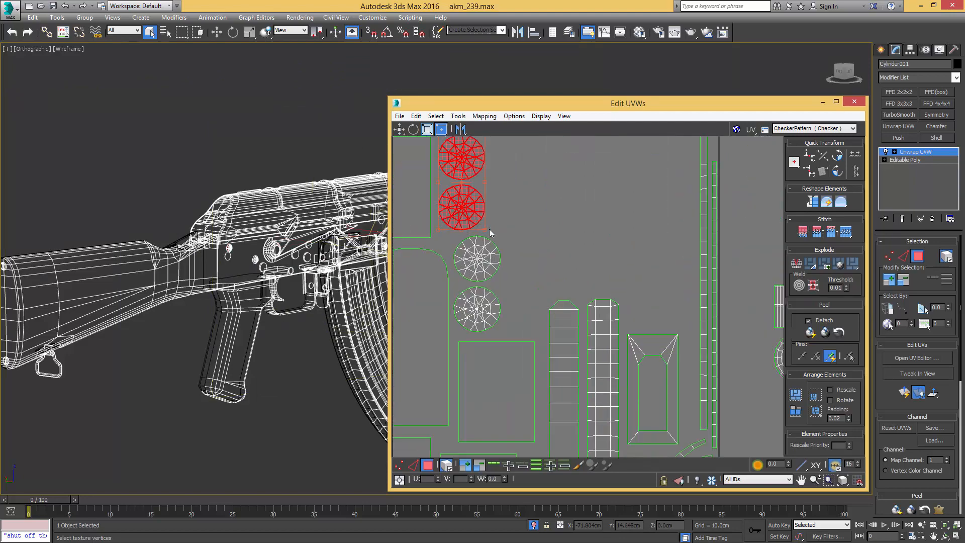
- Fine-tune the positions of the four spoked discs in the tile so they sit close together, and clear the selection
middle_drag(480, 188, 481, 227)
click(467, 247)
drag(468, 247, 466, 251)
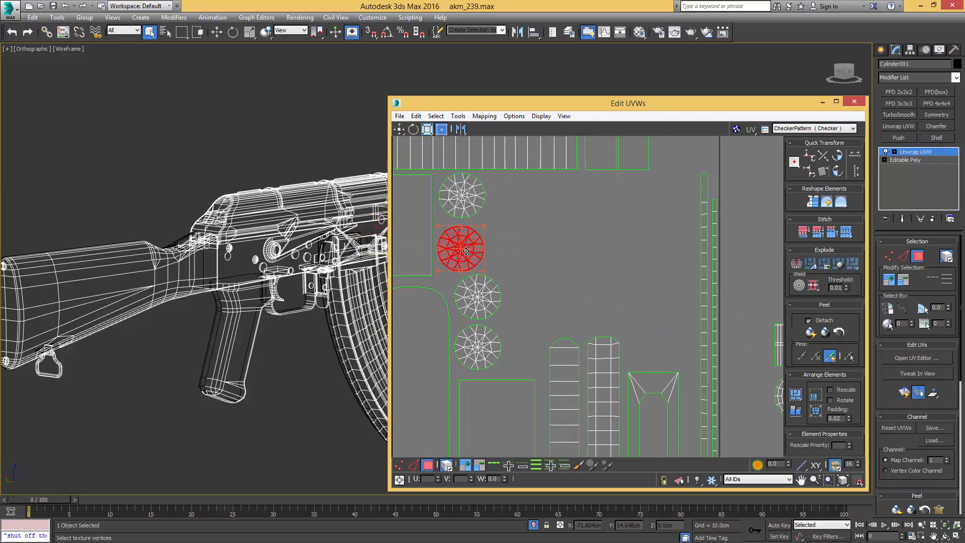
drag(510, 201, 452, 203)
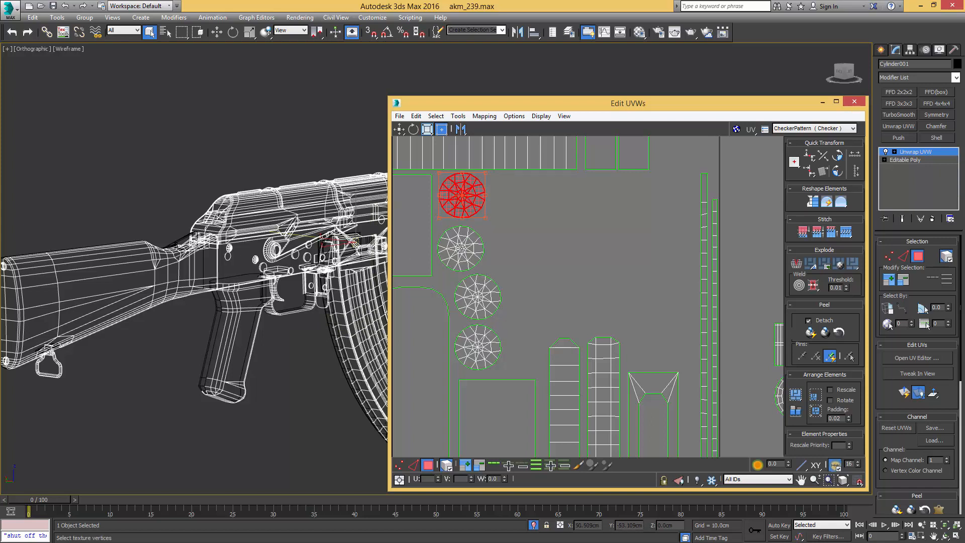
scroll(492, 294, up, 3)
click(491, 292)
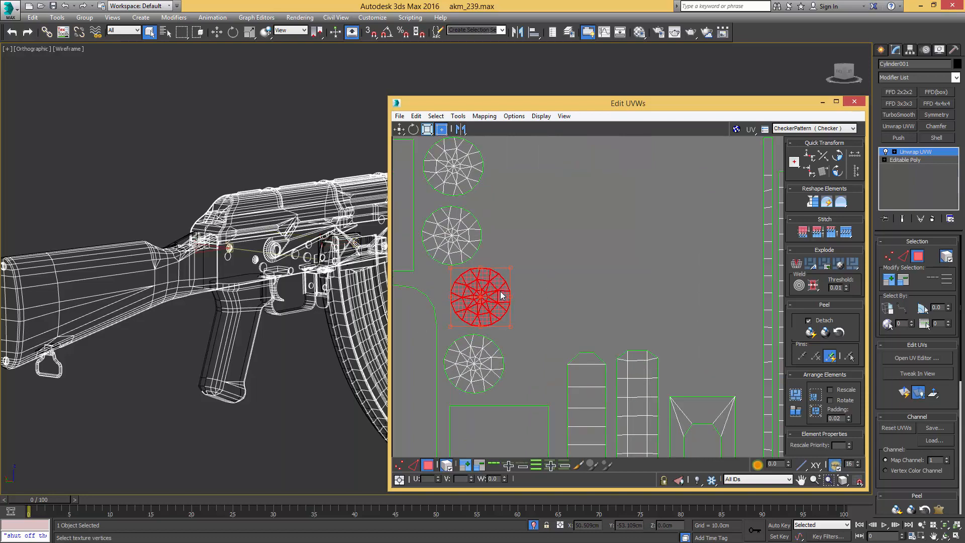
click(545, 251)
scroll(567, 270, down, 6)
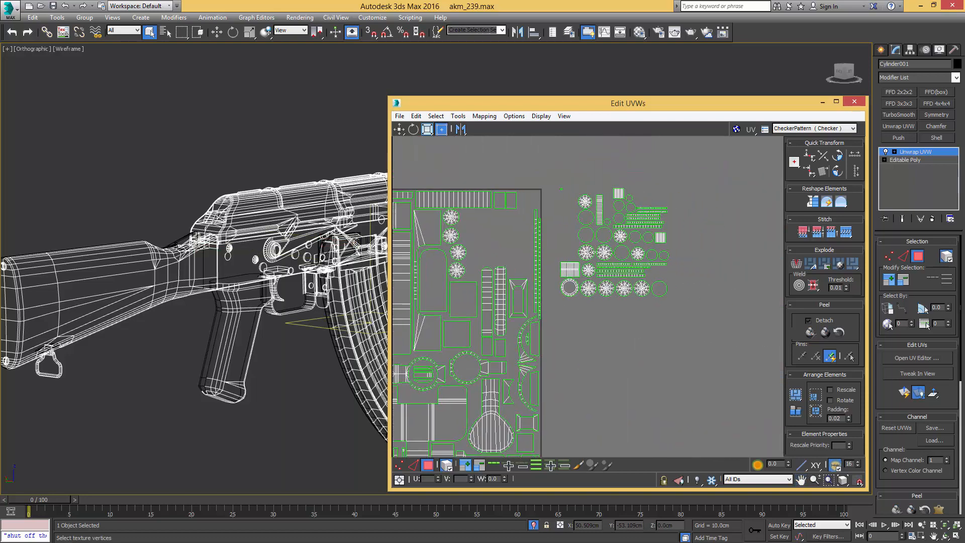
- Place the group's row of four discs beside the uppermost spoked disc in the tile, and nudge its plain and smallest discs
click(586, 252)
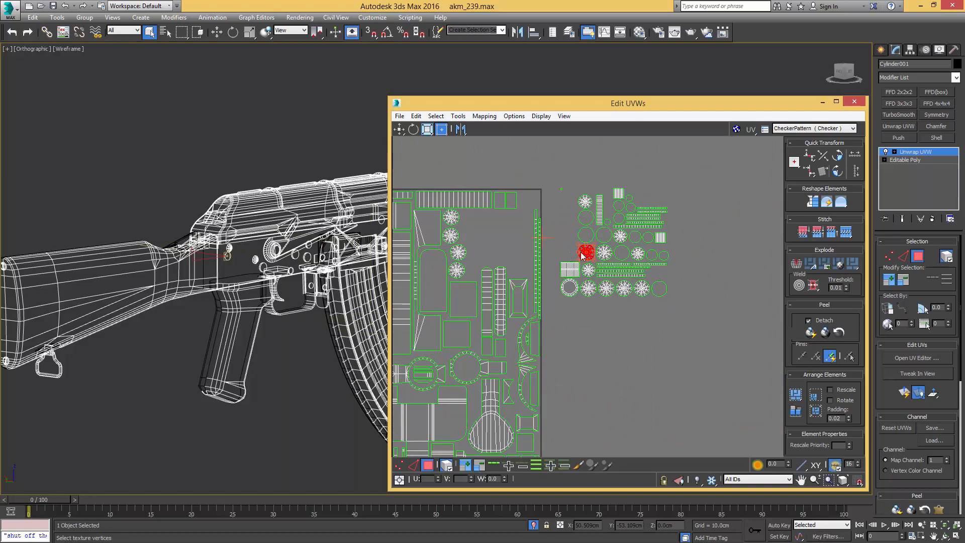
drag(646, 252, 481, 219)
scroll(470, 219, up, 3)
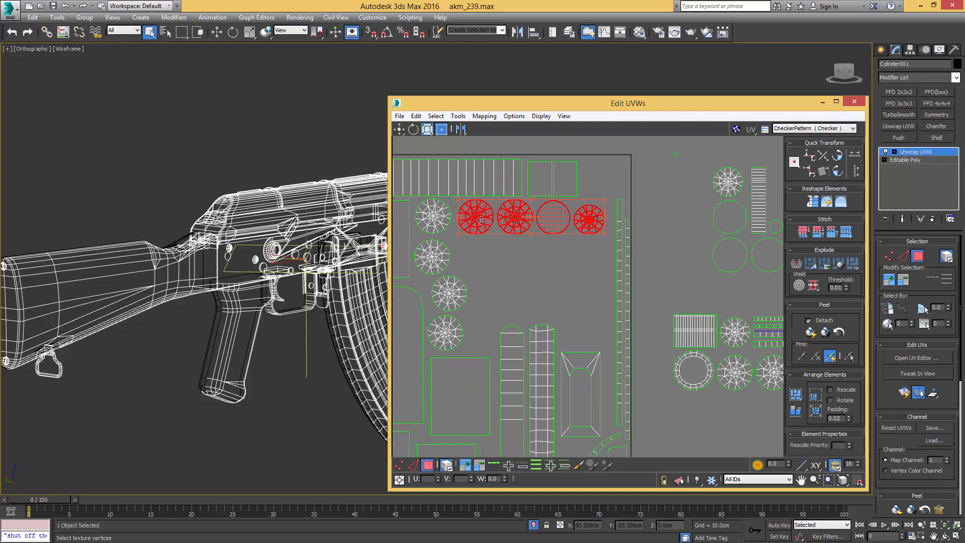
click(562, 254)
click(563, 222)
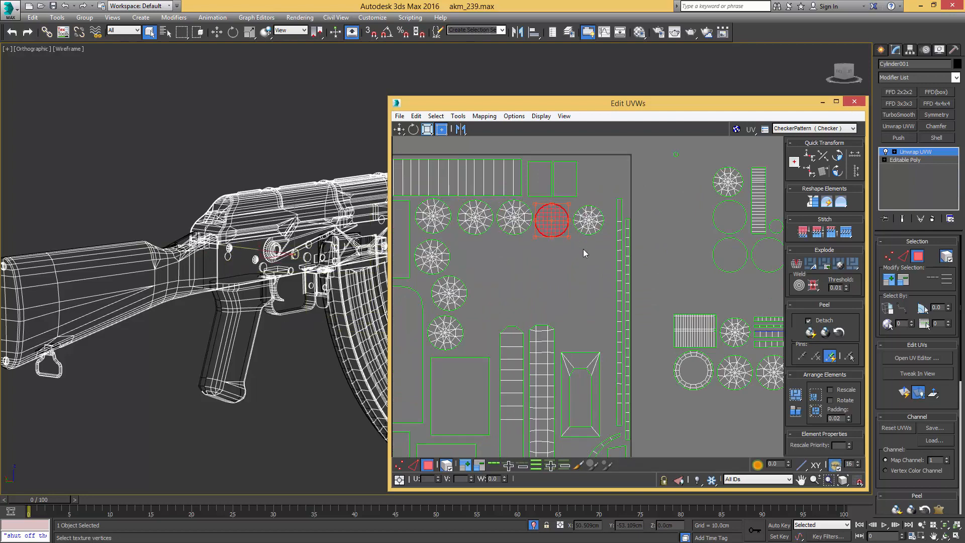
click(590, 221)
drag(591, 221, 592, 218)
- Select the two large plain discs outside the tile and examine their faces on the rifle in shaded view
middle_drag(634, 242, 538, 222)
scroll(577, 228, down, 2)
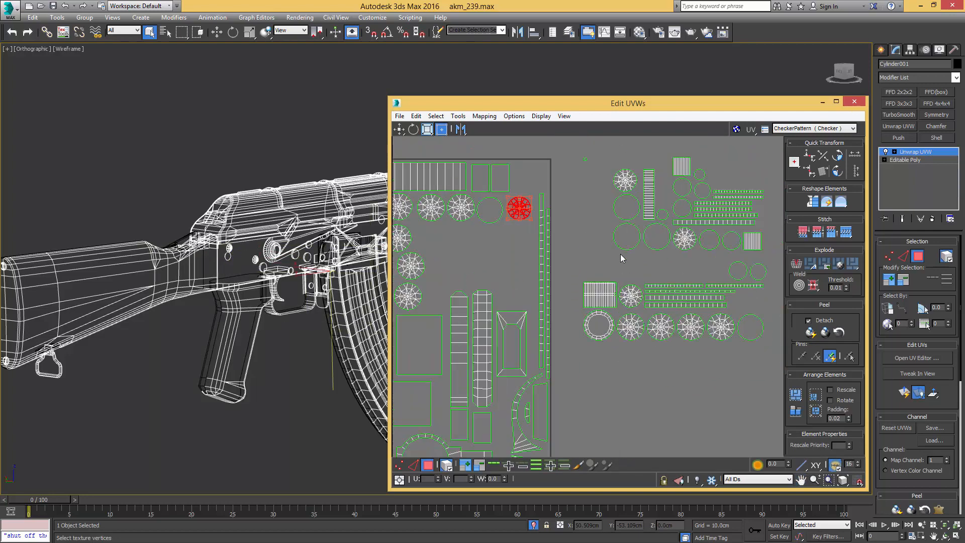
drag(660, 237, 658, 234)
scroll(278, 213, up, 8)
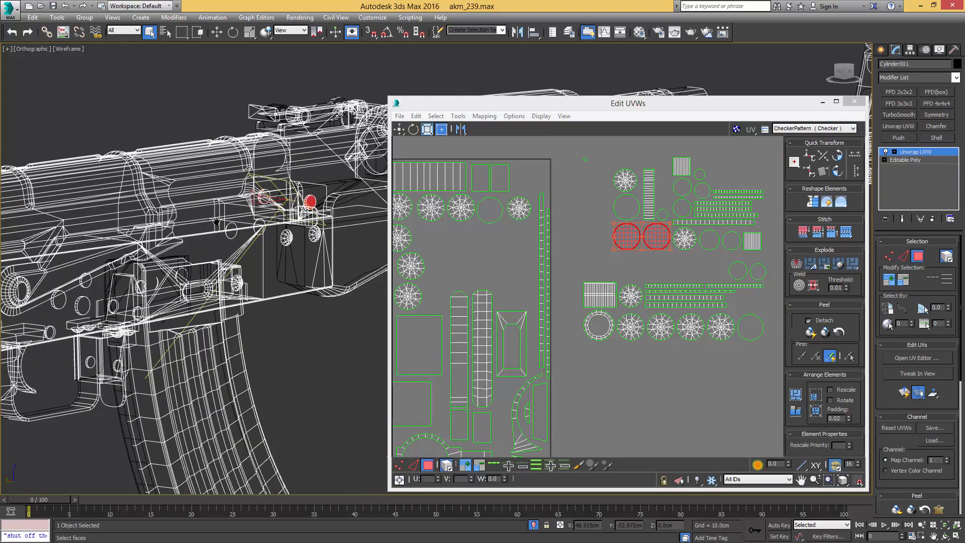
key(F3)
scroll(653, 248, down, 2)
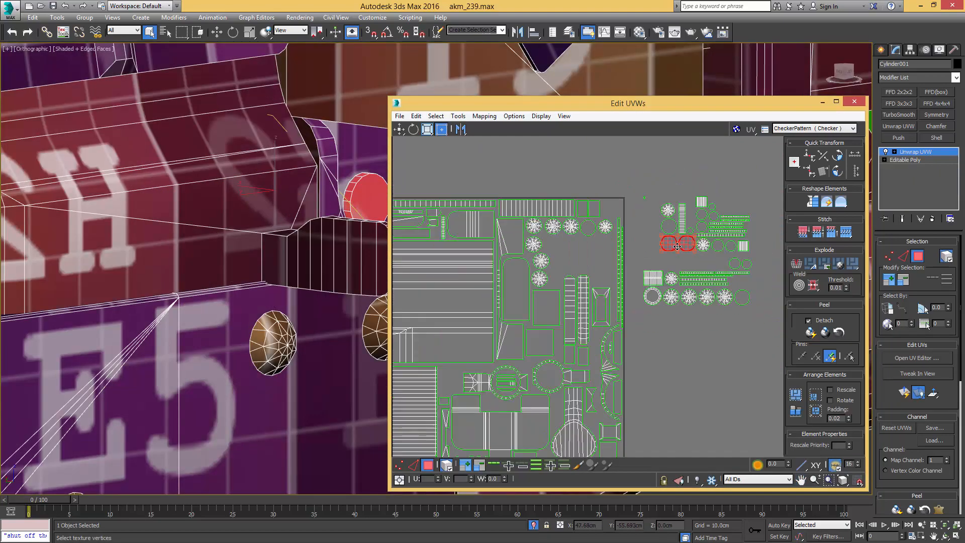
- Place the lowest row's four spoked discs as a second row in the tile, and adjust the upper row's plain and smallest discs
drag(726, 297, 563, 243)
scroll(555, 243, up, 3)
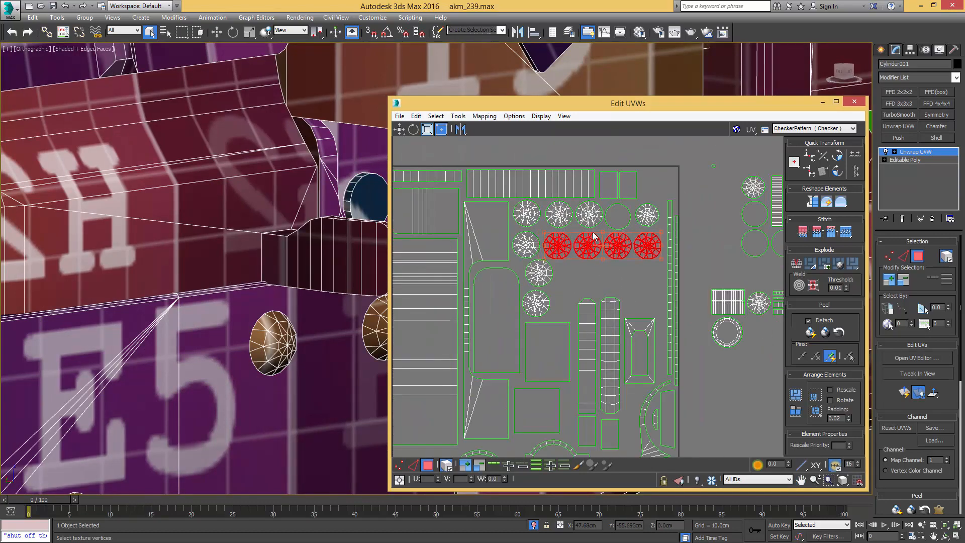
scroll(594, 236, up, 3)
click(640, 204)
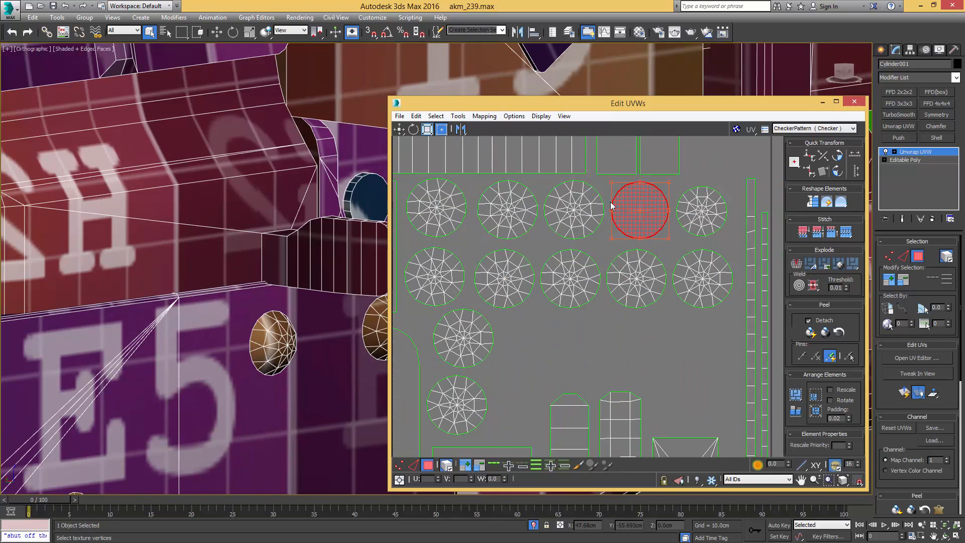
drag(697, 205, 651, 207)
scroll(650, 207, down, 4)
- Rotate the column of one spoked and two plain discs 90 degrees and place it as a third row in the tile
middle_drag(603, 216, 492, 207)
drag(659, 165, 678, 241)
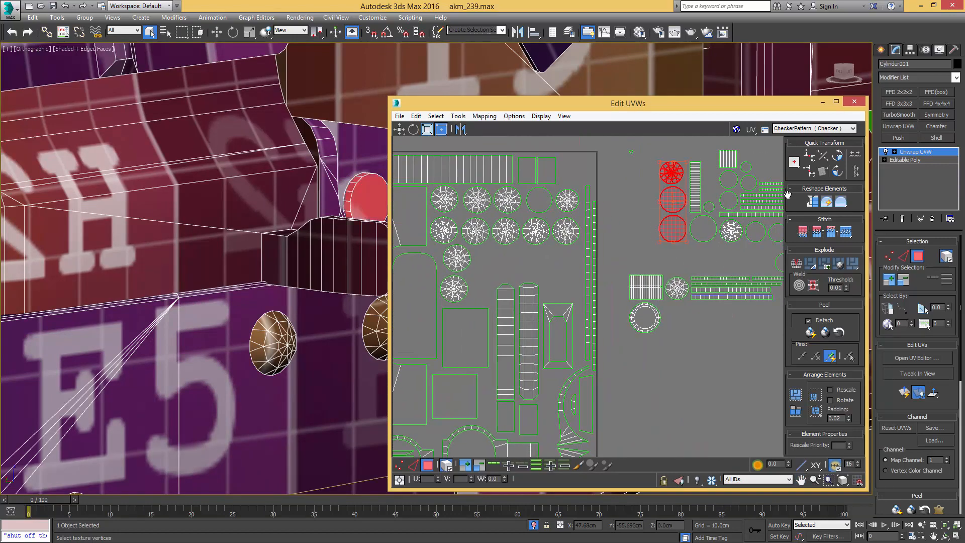
click(837, 172)
drag(644, 201, 487, 265)
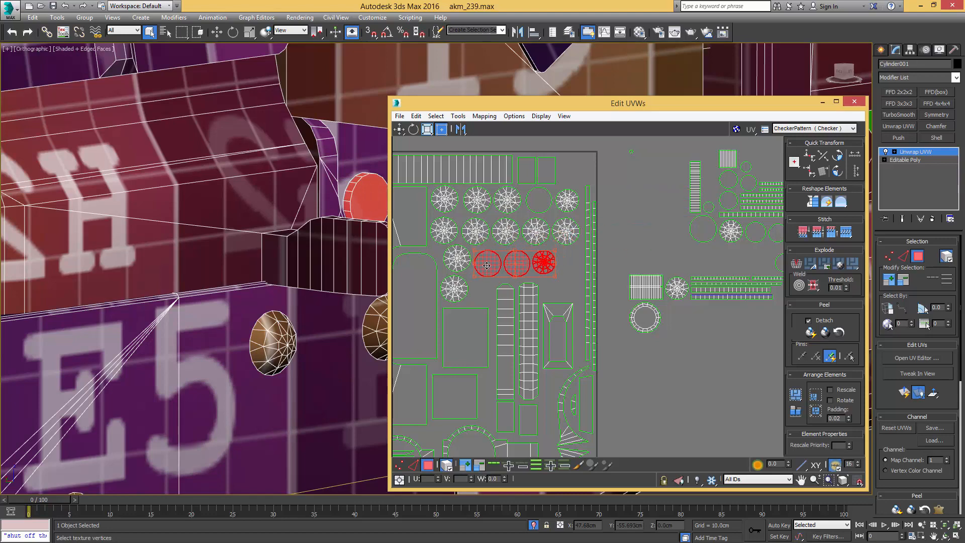
- Move the large plain disc and its neighbouring spoked disc into the tile, with the spoked one at the third row's end
middle_drag(702, 261, 624, 251)
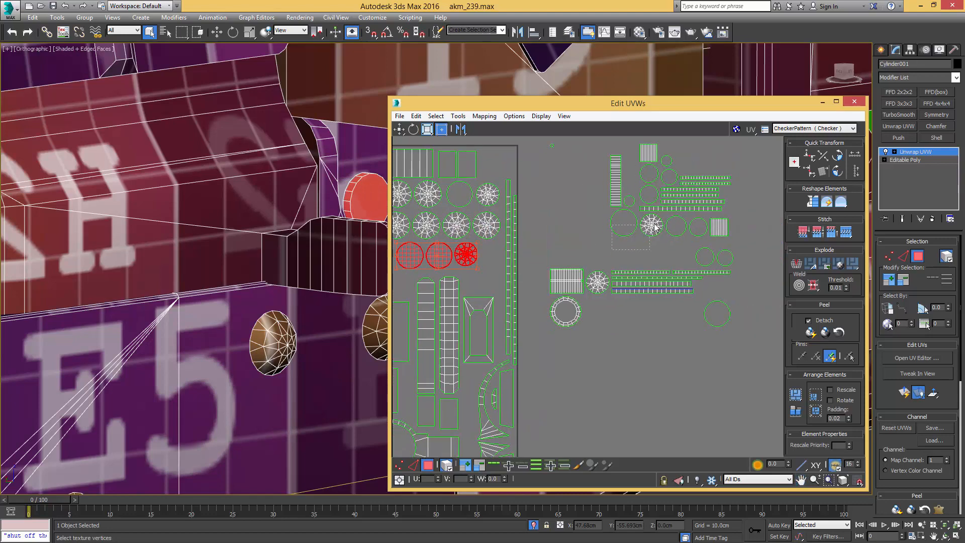
drag(654, 223, 655, 222)
drag(633, 216, 498, 244)
click(525, 272)
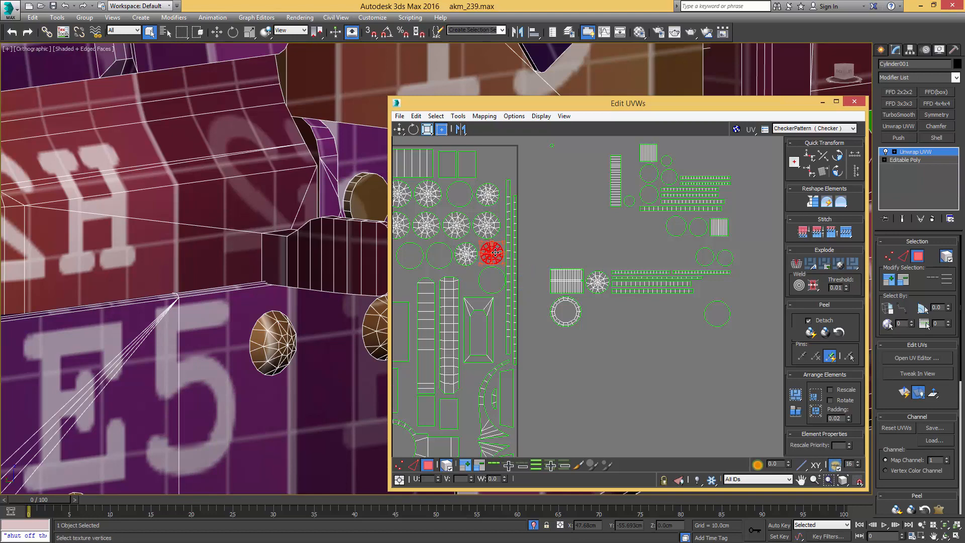
scroll(495, 252, up, 5)
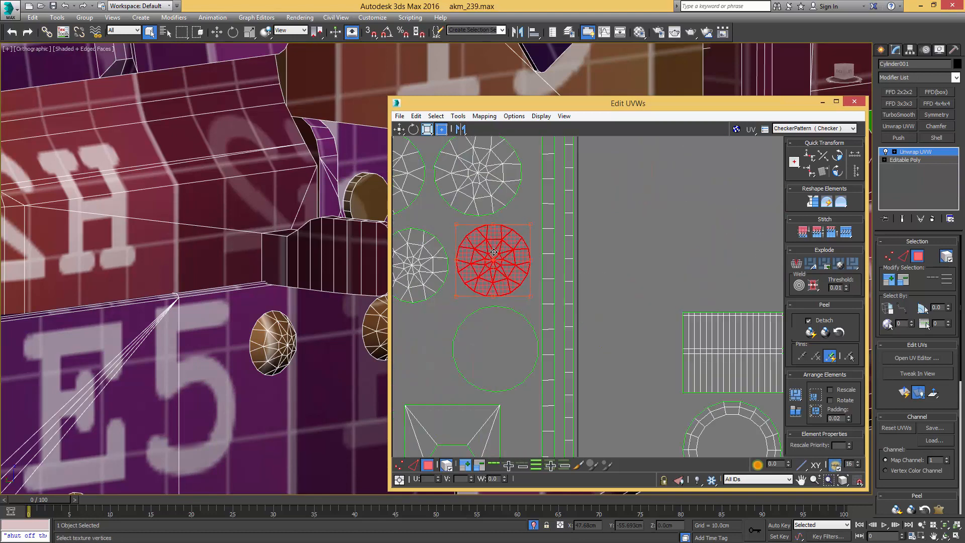
- Fine-adjust the spoked disc at the third row's end and place the segmented ring shell in the tile's upper right corner
drag(494, 252, 495, 253)
middle_drag(592, 241, 585, 239)
scroll(586, 239, down, 1)
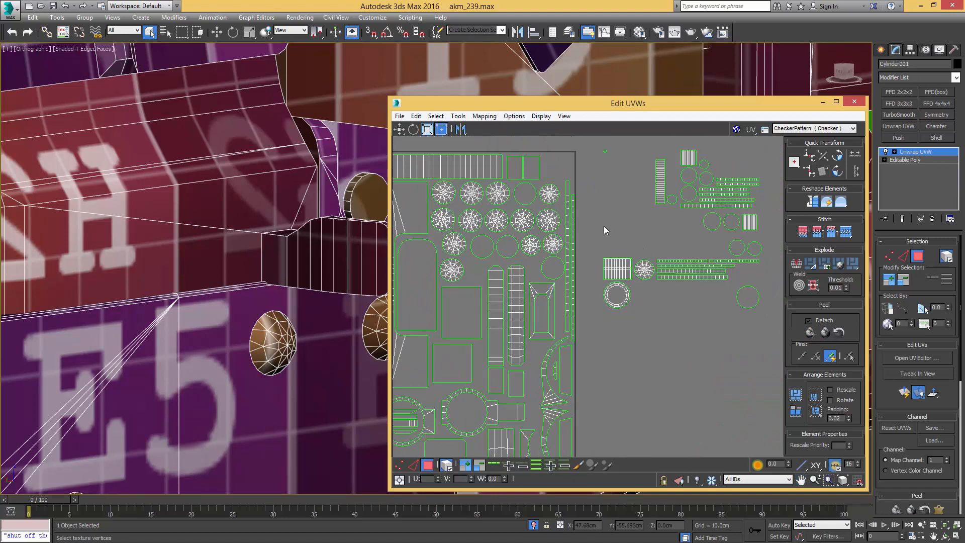
middle_drag(621, 187, 618, 238)
click(621, 338)
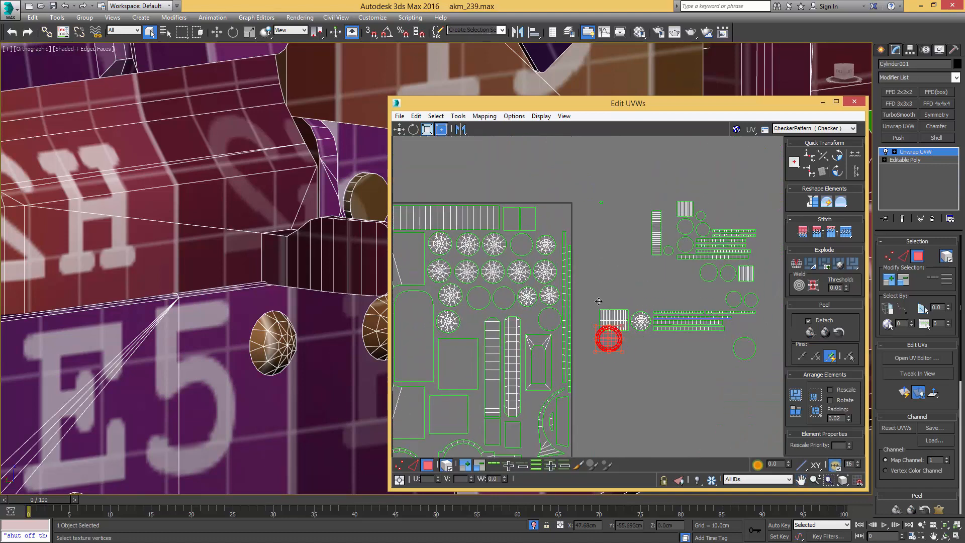
drag(621, 337, 548, 226)
scroll(559, 219, up, 3)
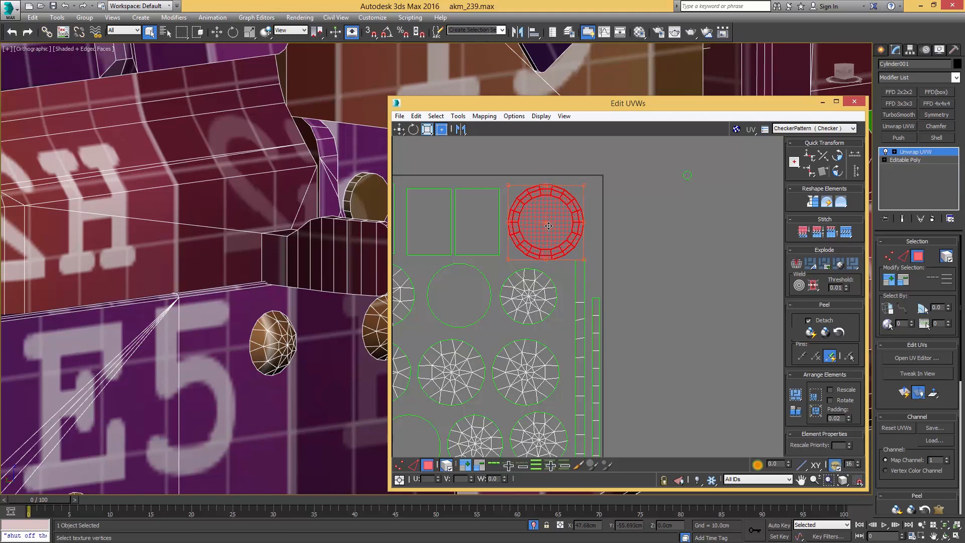
click(656, 236)
- Pack all shells remaining outside the tile into one cluster and move it beside the tile's upper right edge
scroll(655, 237, down, 4)
middle_drag(655, 237, 515, 210)
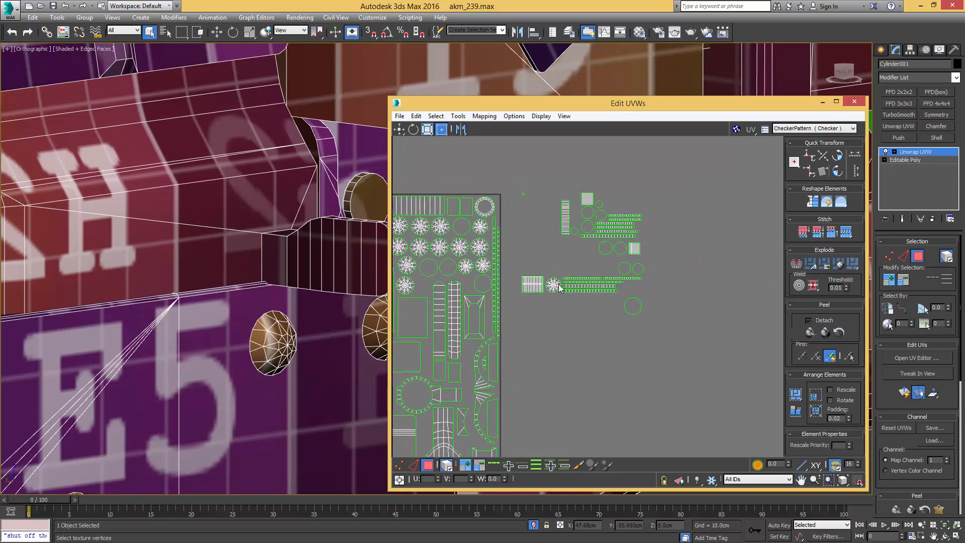
middle_drag(559, 287, 623, 269)
click(681, 240)
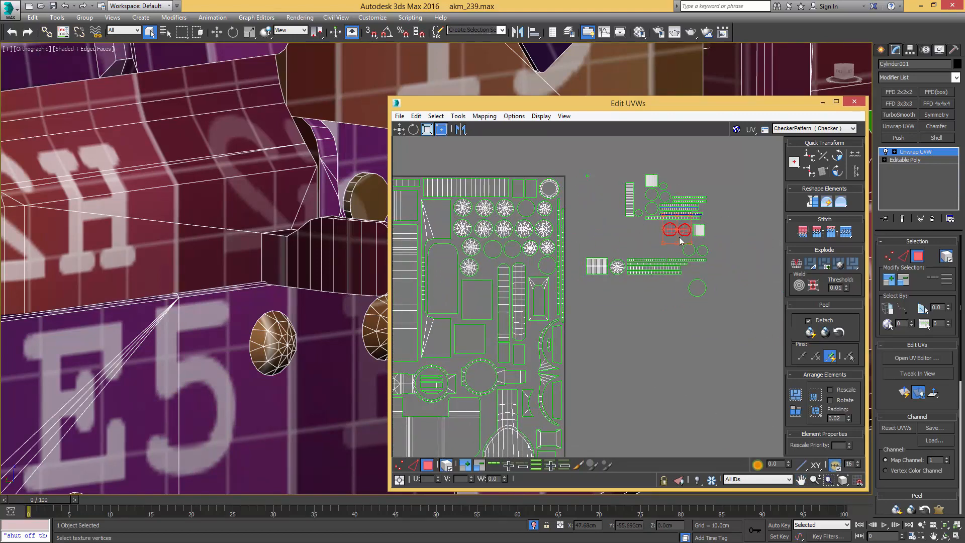
scroll(704, 184, down, 1)
drag(604, 285, 603, 286)
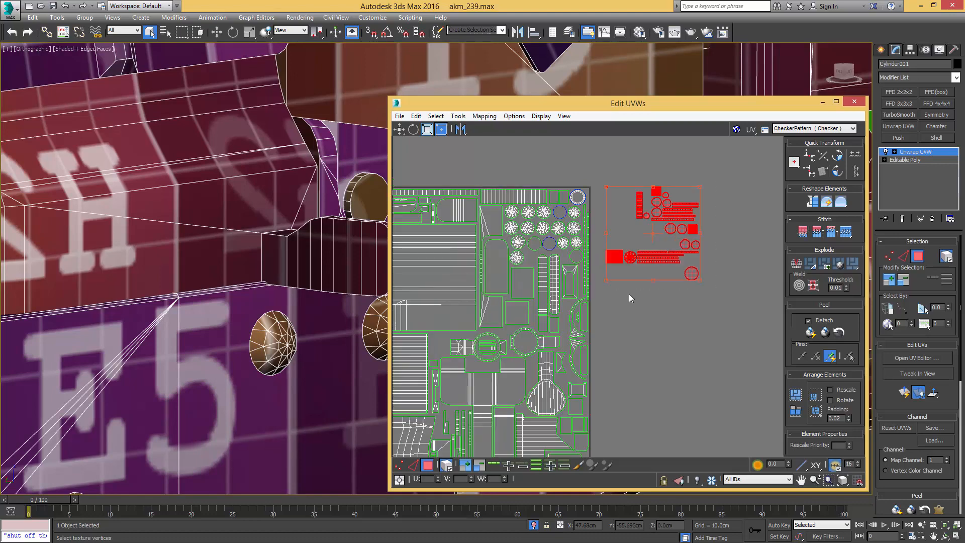
scroll(629, 293, down, 5)
middle_drag(628, 294, 689, 192)
click(812, 395)
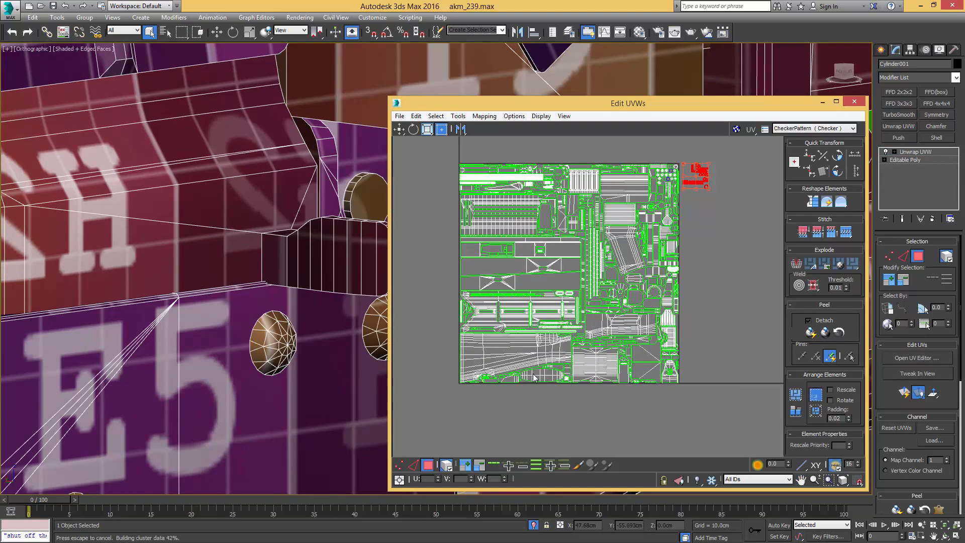
drag(459, 380, 702, 185)
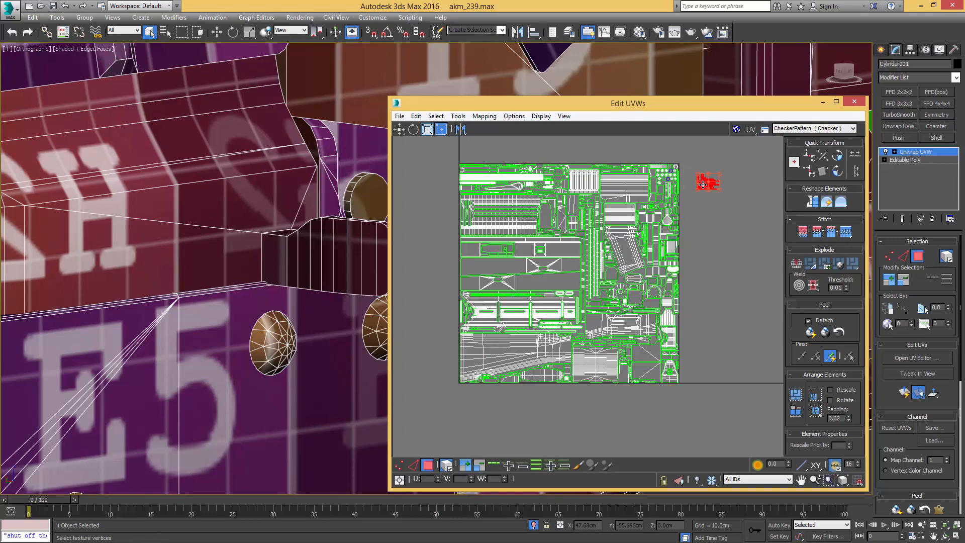
scroll(709, 182, up, 8)
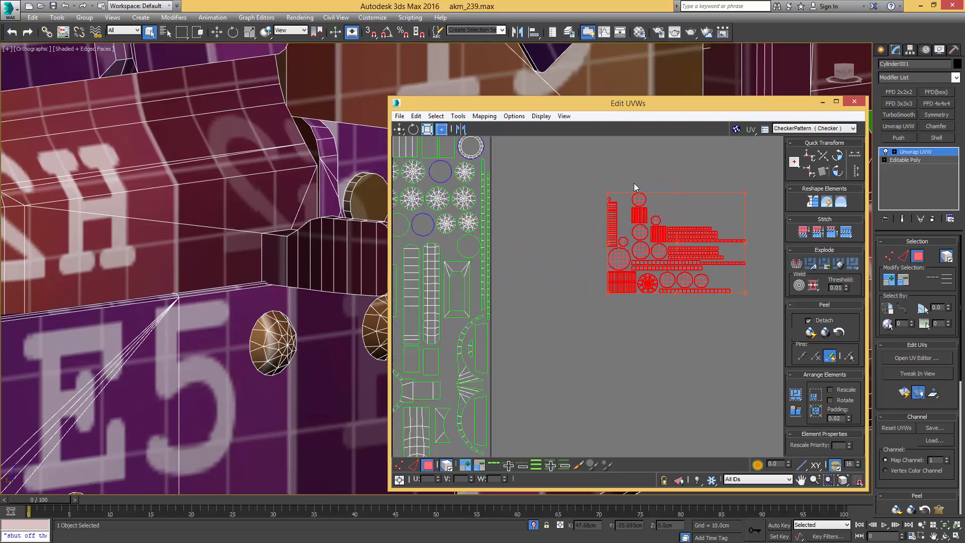
click(625, 150)
- Move the spoked disc and its three neighbouring plain discs into the tile, with the spoked one inside the toothed ring shell
middle_drag(622, 231, 638, 266)
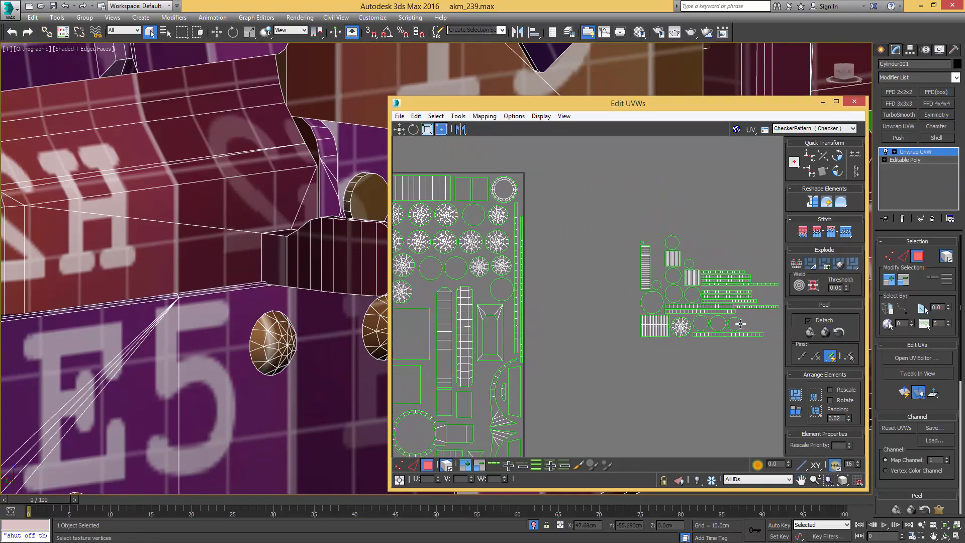
click(695, 322)
middle_drag(627, 342, 698, 240)
scroll(654, 307, down, 3)
middle_drag(572, 305, 571, 297)
scroll(578, 289, up, 4)
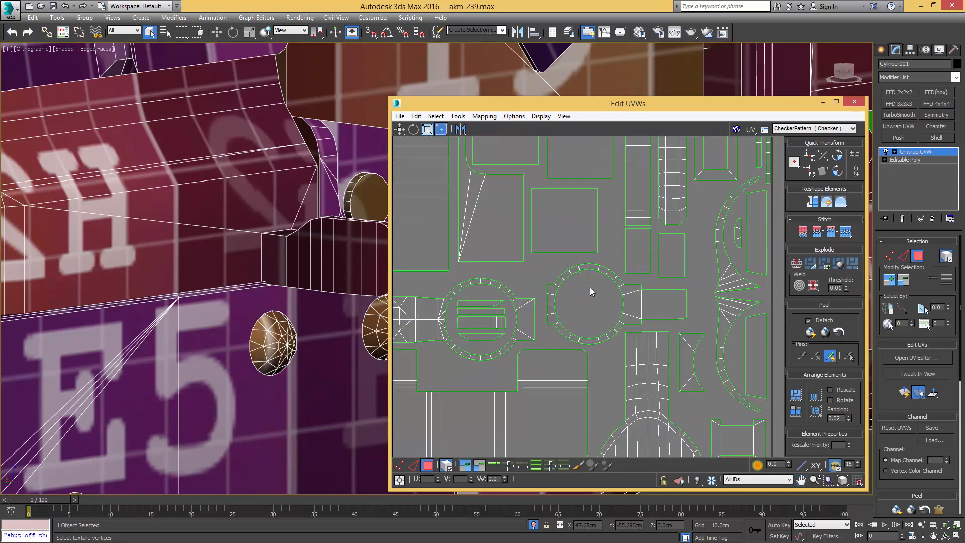
scroll(569, 314, down, 5)
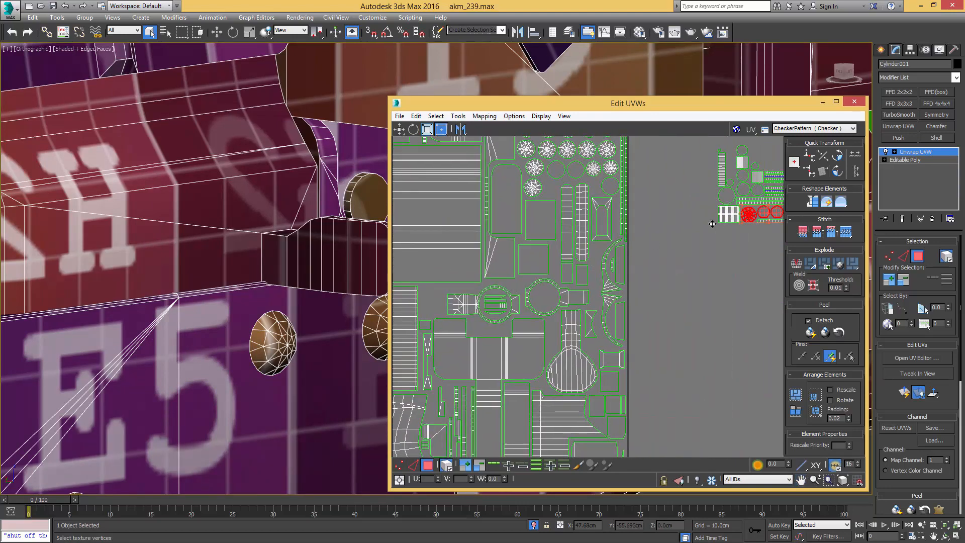
drag(712, 223, 577, 287)
scroll(534, 290, up, 5)
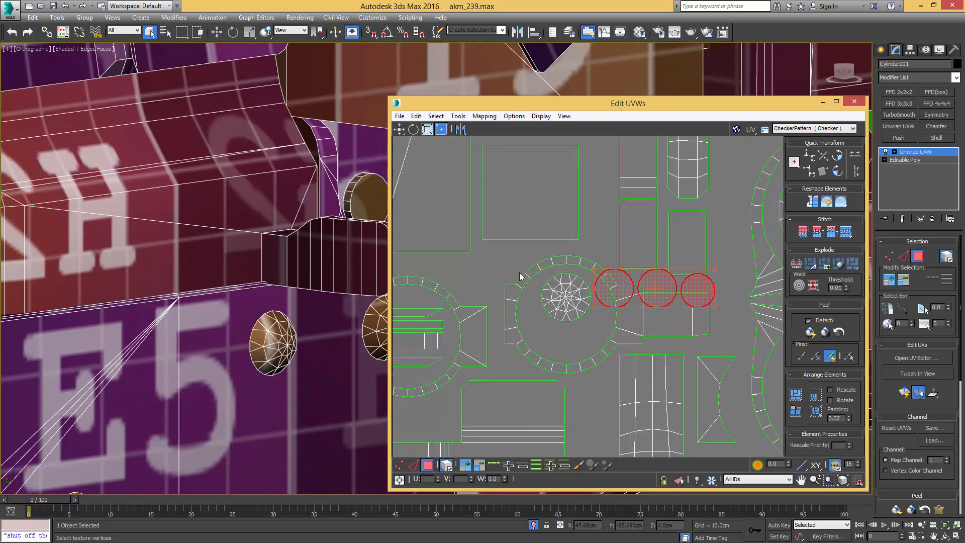
- Place the first of the three plain discs in the gap beneath the framed rectangular shell beside the long strips
drag(519, 273, 535, 314)
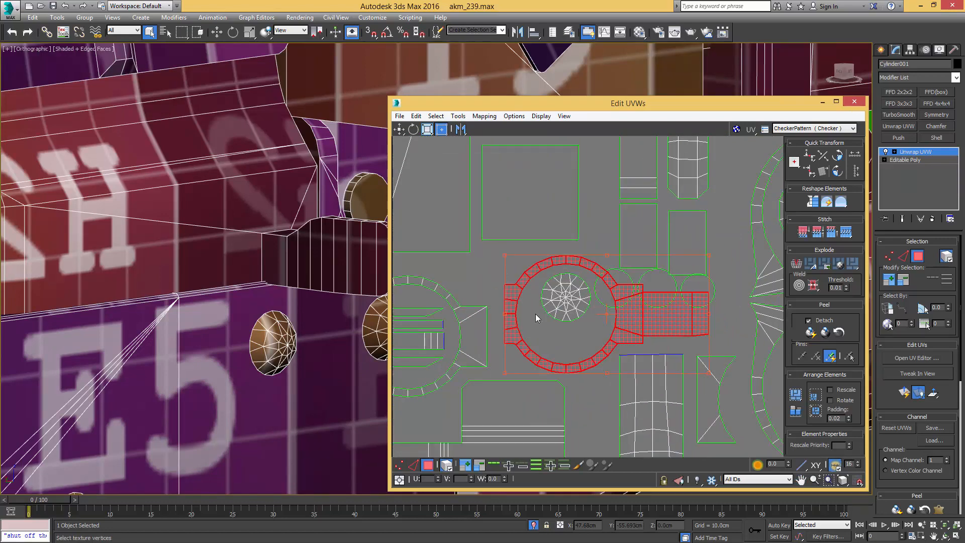
click(474, 255)
click(628, 279)
drag(627, 279, 603, 224)
scroll(603, 224, down, 2)
middle_drag(613, 229, 534, 292)
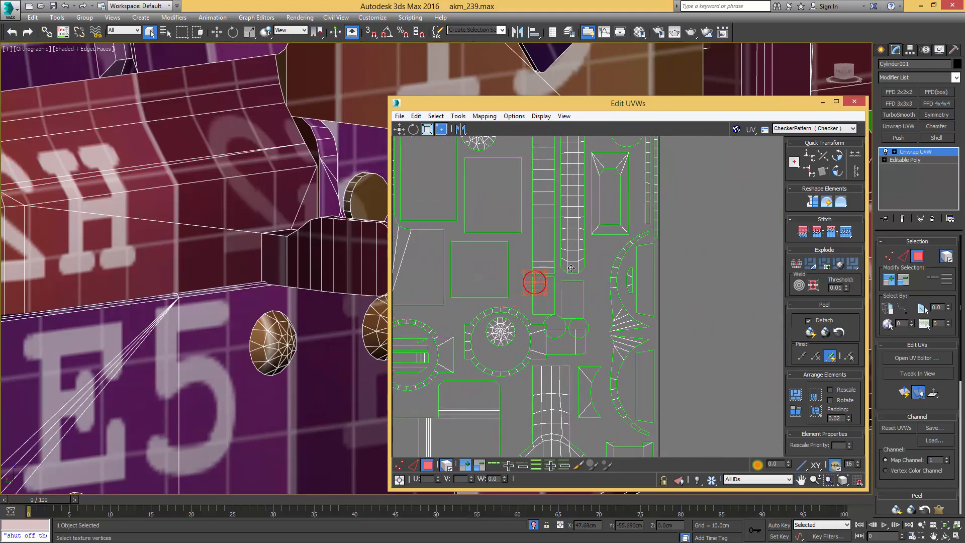
scroll(565, 325, up, 3)
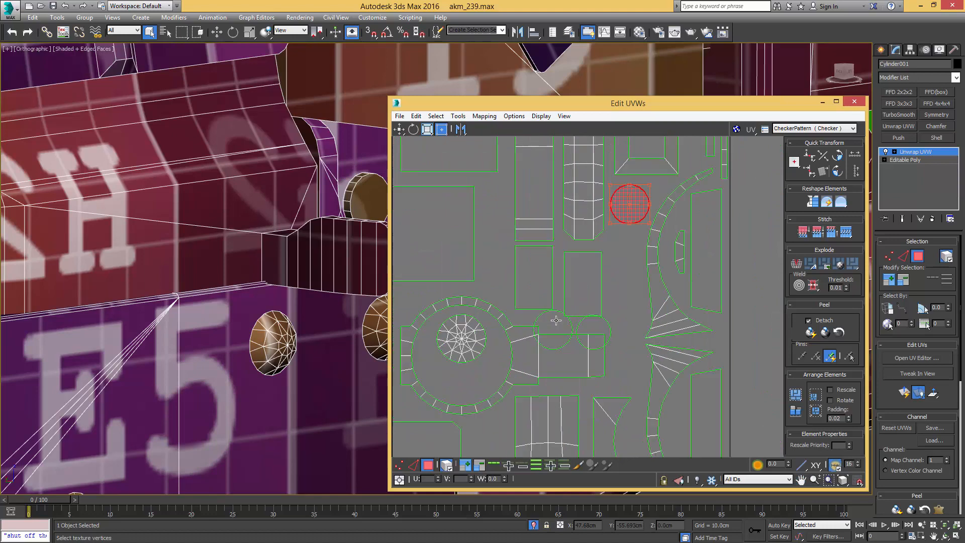
drag(650, 156, 511, 333)
- Place the second plain disc beside the bulb-shaped shell, beneath the notched shell, and the third in the gap below the toothed ring
drag(574, 307, 647, 255)
scroll(647, 255, down, 3)
middle_drag(647, 255, 666, 267)
scroll(617, 221, down, 3)
scroll(591, 272, up, 3)
scroll(592, 272, down, 3)
middle_drag(591, 274, 601, 391)
scroll(672, 354, down, 2)
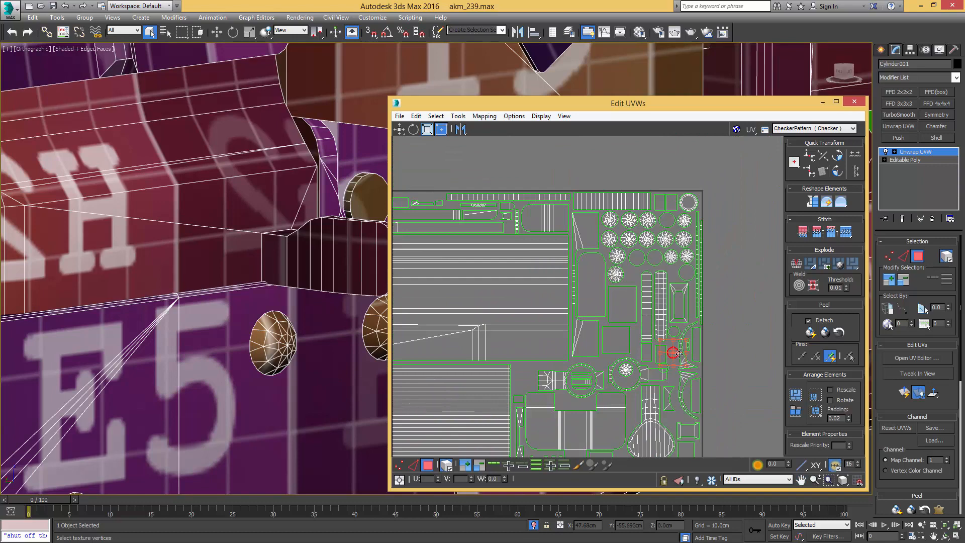
scroll(696, 379, up, 5)
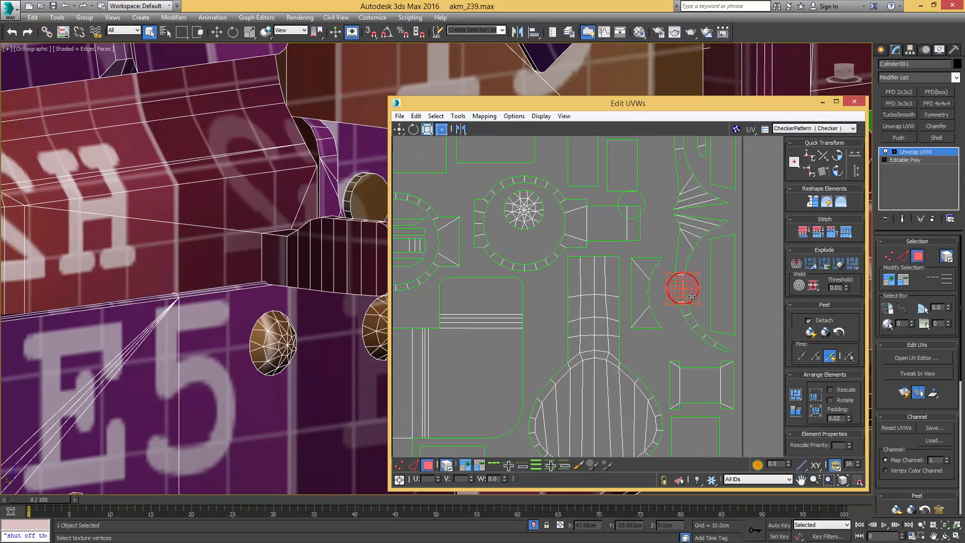
drag(688, 297, 655, 357)
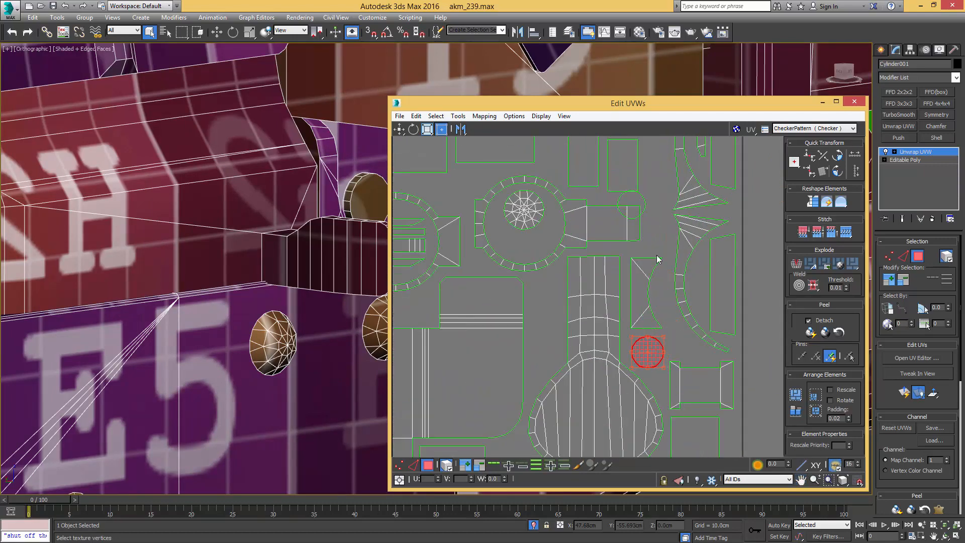
drag(639, 203, 545, 292)
- Repack the shells still outside the tile and move the new cluster back beside the tile's right edge
scroll(548, 291, down, 5)
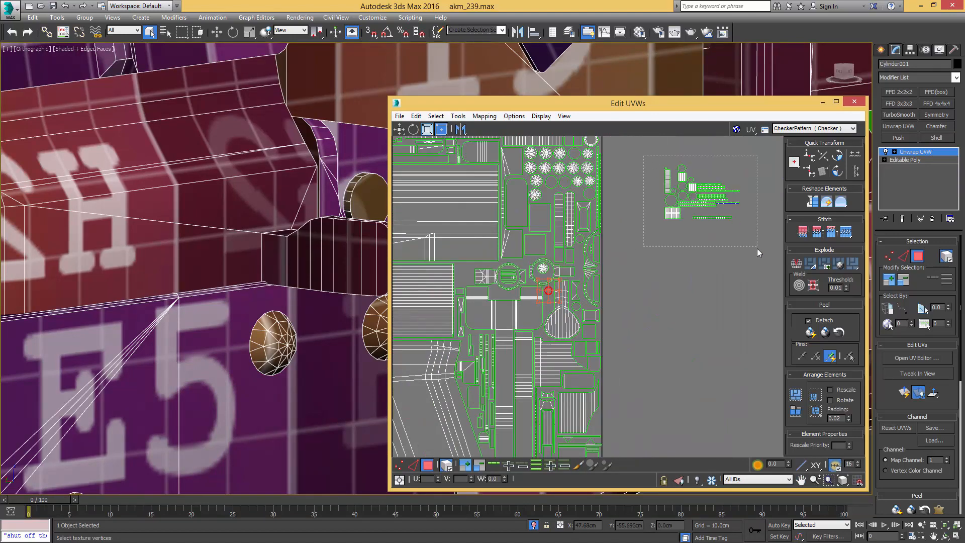
drag(757, 248, 757, 246)
click(812, 392)
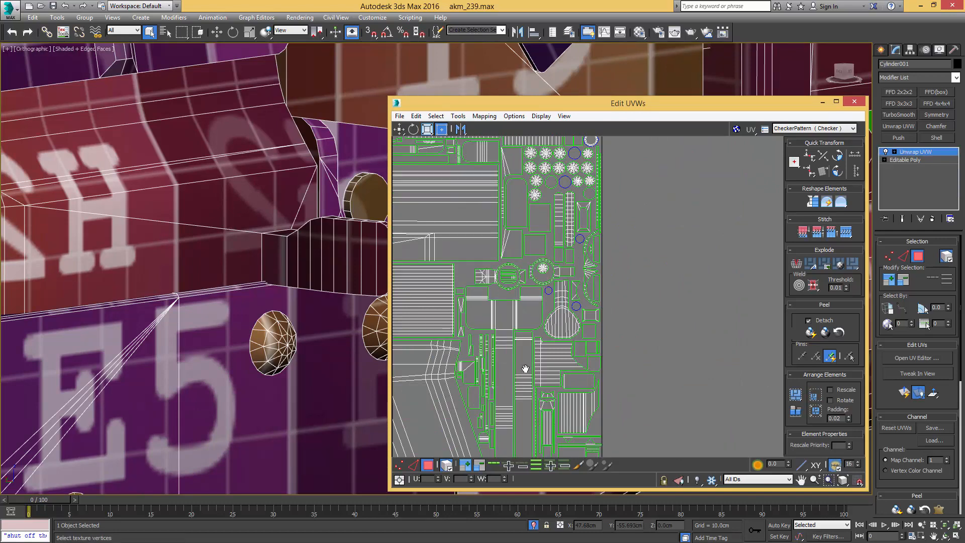
middle_drag(523, 369, 612, 282)
scroll(611, 281, down, 5)
middle_drag(498, 351, 601, 267)
drag(490, 359, 763, 176)
scroll(755, 165, up, 4)
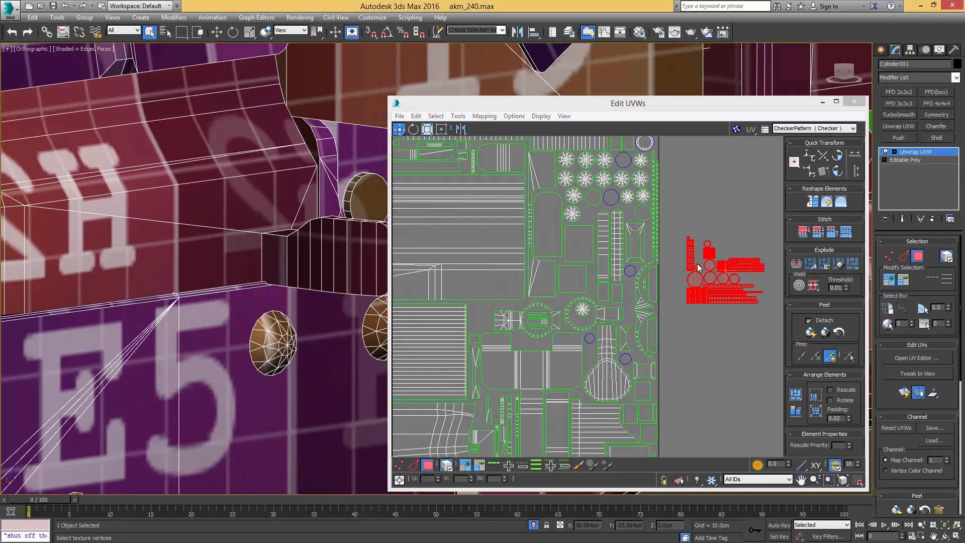
scroll(698, 268, up, 3)
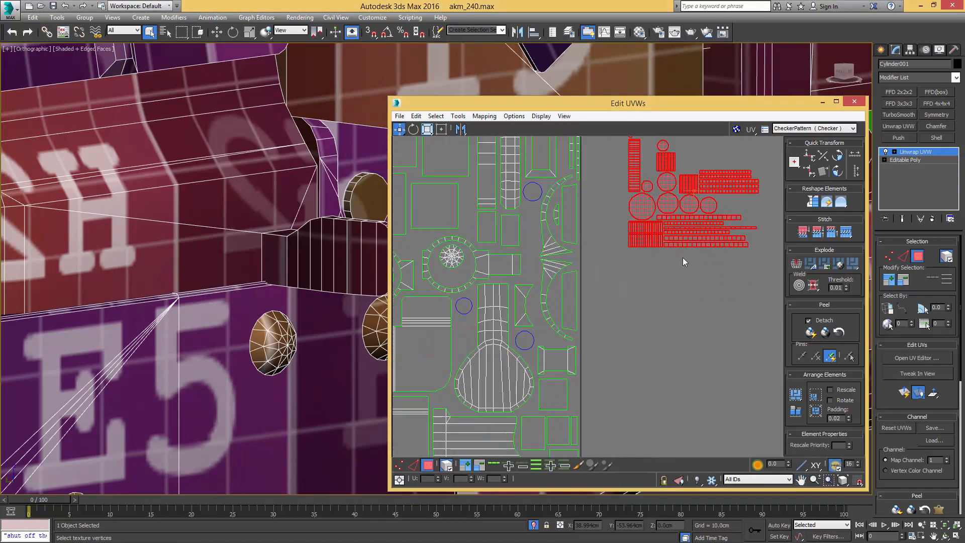
- Select all the thin horizontal strips in the outside cluster and move them below its other shells
drag(689, 261, 707, 215)
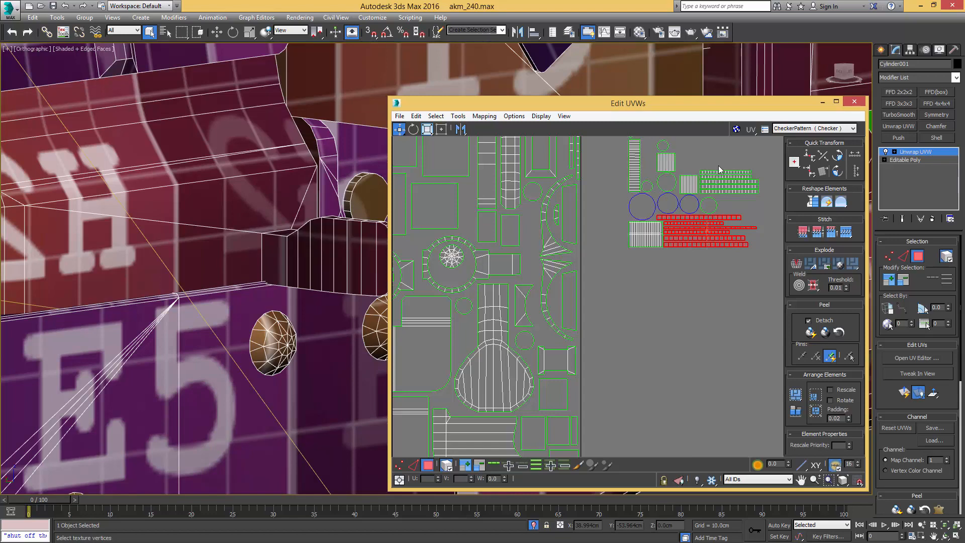
ctrl+click(732, 175)
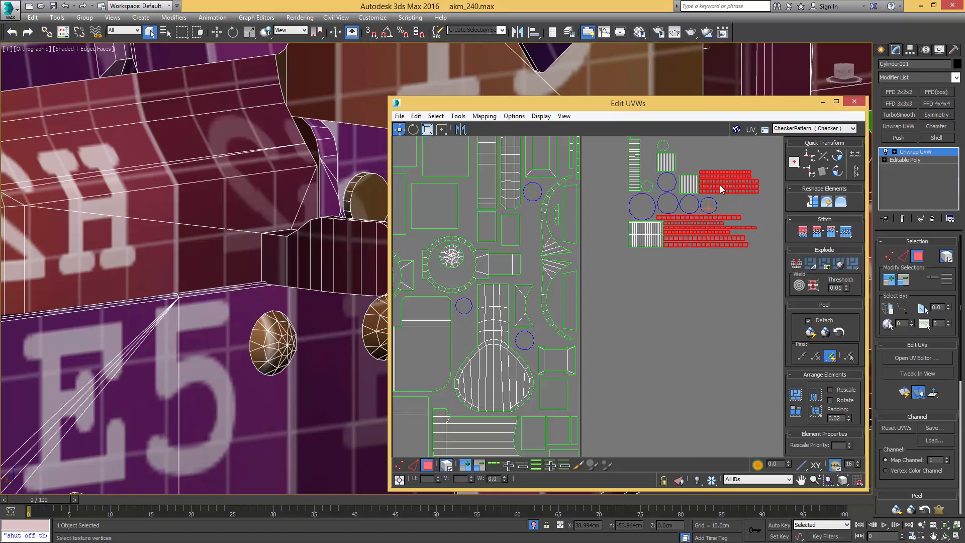
drag(721, 189, 677, 298)
scroll(677, 297, down, 5)
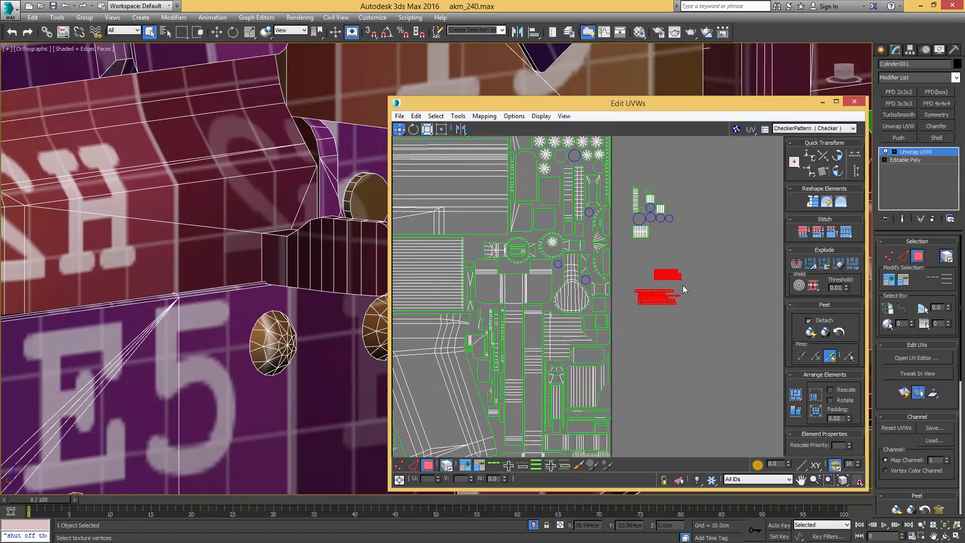
- Rotate the separated thin strips 90 degrees so they stand vertically
middle_drag(660, 284, 662, 251)
scroll(661, 250, up, 3)
drag(634, 203, 635, 259)
drag(612, 228, 709, 310)
click(837, 172)
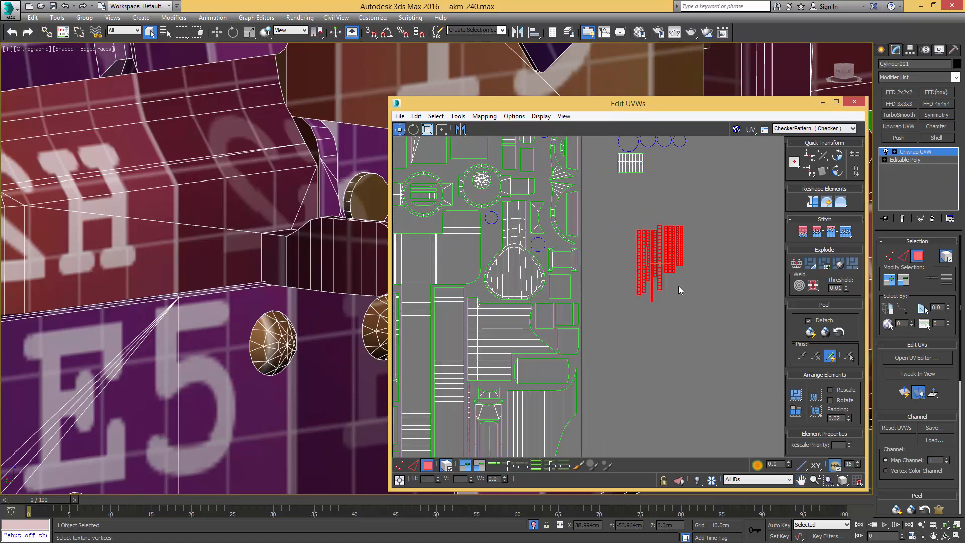
middle_drag(678, 289, 678, 242)
scroll(677, 242, down, 2)
- Move the vertical strips down along the outside of the tile's right edge, level with its lowest shells
click(440, 131)
middle_drag(561, 250, 560, 172)
scroll(559, 173, down, 2)
drag(625, 166, 605, 397)
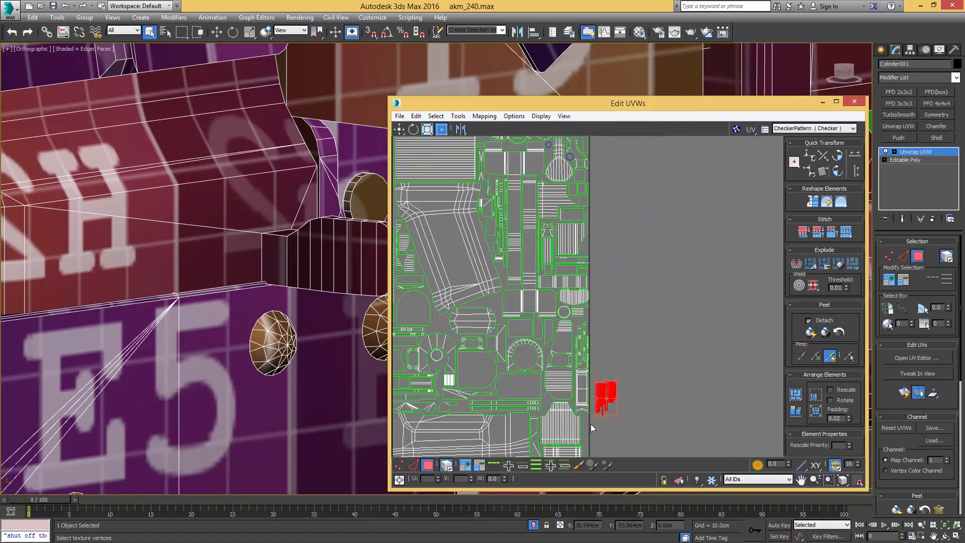
middle_drag(578, 455, 580, 301)
scroll(591, 299, up, 3)
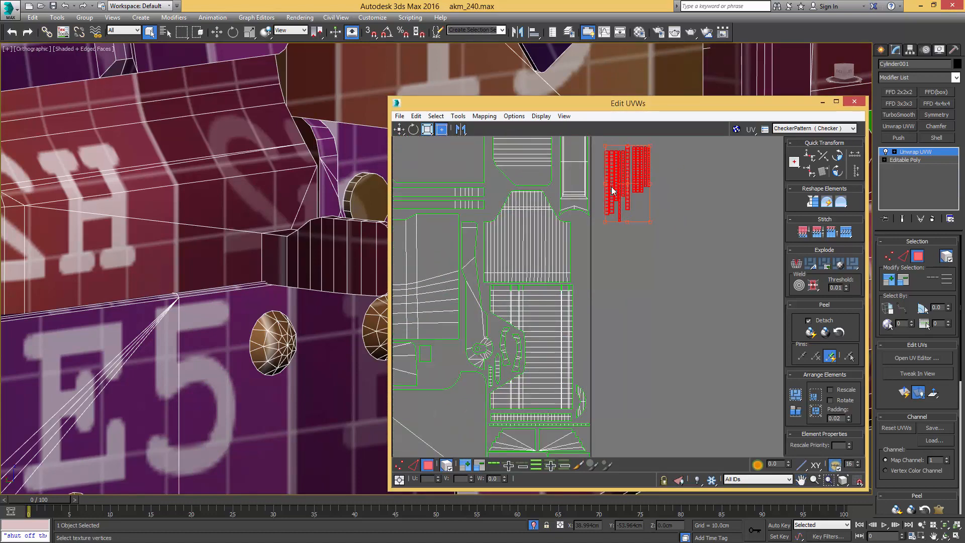
drag(612, 190, 607, 295)
- Move the three widest strips into the narrow gap between the large gridded shell and the tile's right edge
scroll(607, 295, up, 3)
drag(611, 244, 634, 247)
middle_drag(635, 247, 626, 164)
drag(618, 275, 571, 398)
click(549, 378)
scroll(545, 389, up, 2)
scroll(547, 393, down, 2)
scroll(572, 390, up, 2)
- Shift the first two of the three wide strips sideways toward the gridded shell to even out their spacing
click(524, 334)
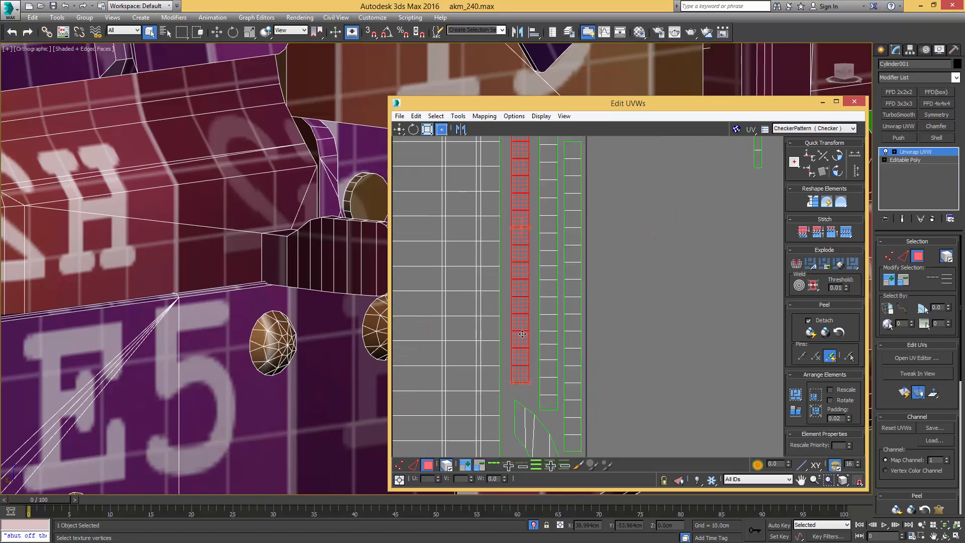
drag(524, 333, 520, 333)
click(546, 336)
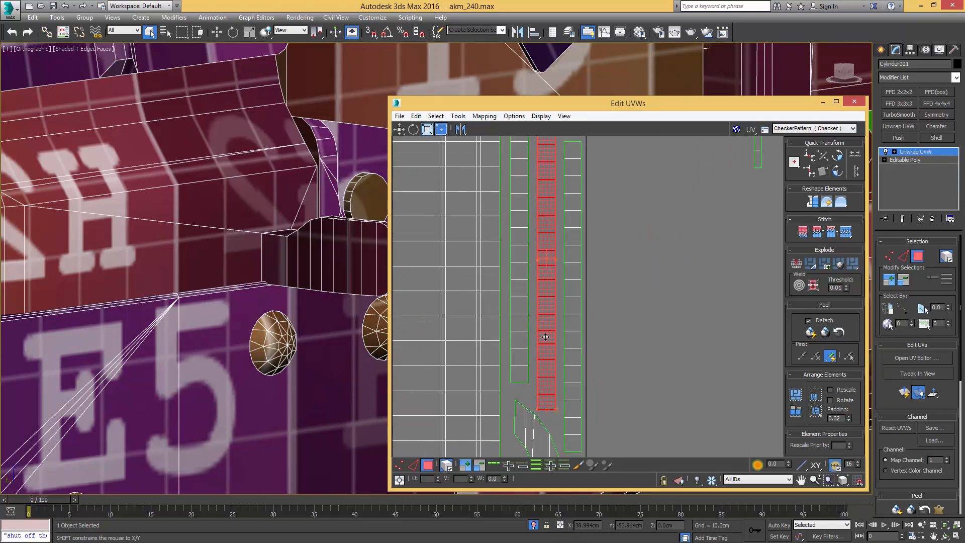
click(604, 333)
- Move the group of five vertical strips into the tile, above the three wide strips near the right edge
scroll(601, 381, down, 5)
middle_drag(626, 329, 627, 401)
scroll(667, 314, up, 1)
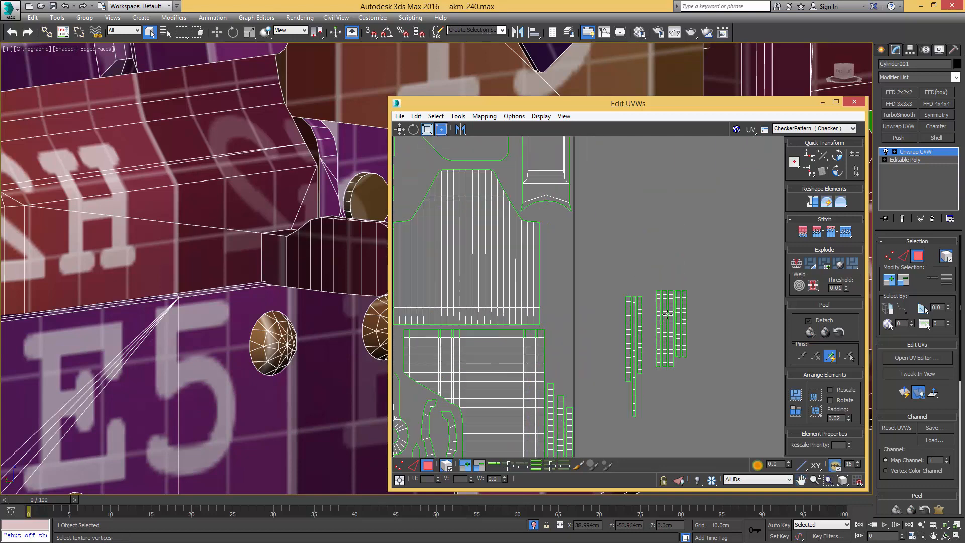
drag(655, 334, 558, 345)
scroll(558, 345, up, 5)
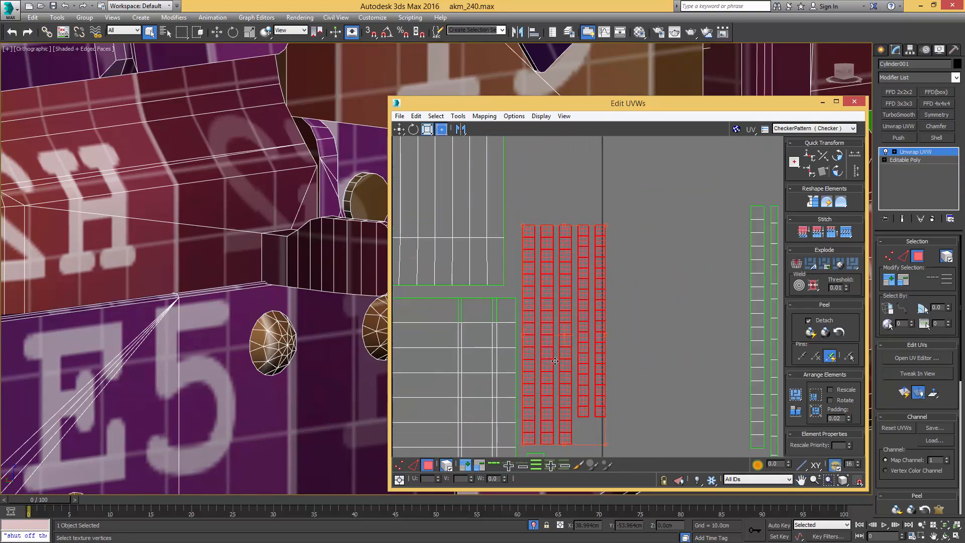
middle_drag(598, 298, 610, 263)
drag(580, 289, 573, 289)
- Lower the third of the five strips, and the last two further, to follow the stepped tops of the wide strips
drag(568, 190, 568, 224)
alt+drag(578, 293, 581, 322)
middle_drag(590, 371, 593, 293)
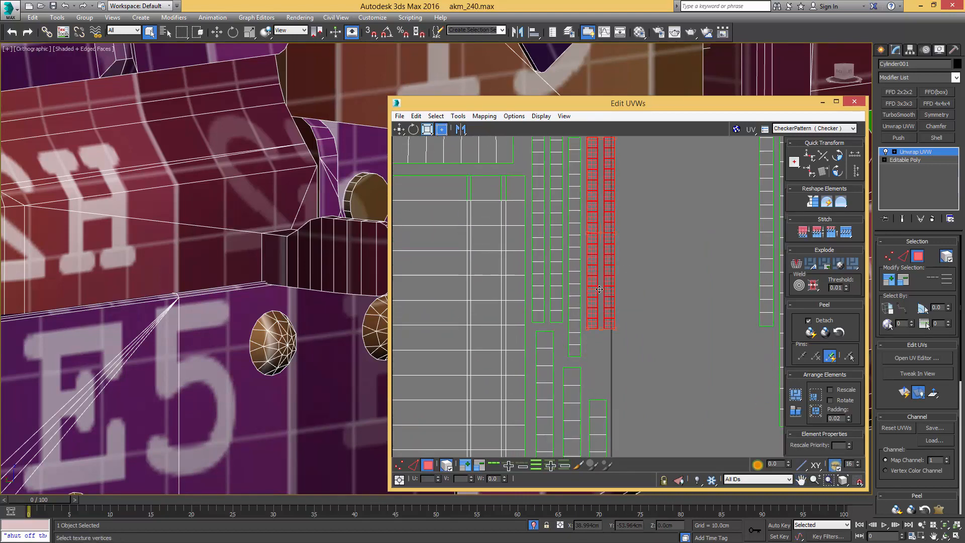
scroll(592, 292, up, 2)
drag(592, 297, 593, 381)
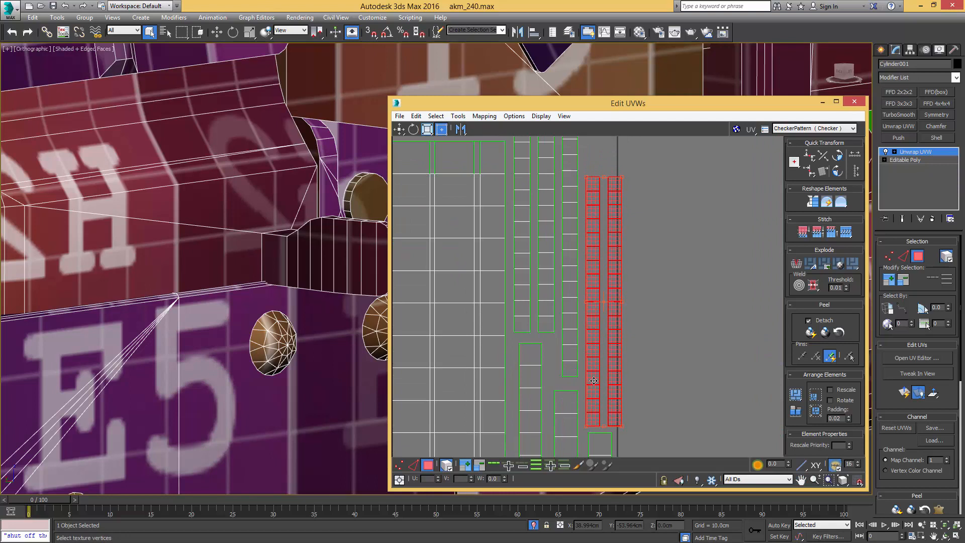
- Replace the outermost strip at the tile's right edge with a narrower one from outside, and adjust the third strip's spacing
scroll(599, 363, down, 2)
click(622, 307)
drag(612, 302, 675, 297)
drag(737, 325, 603, 300)
scroll(611, 346, up, 2)
middle_drag(614, 363, 624, 344)
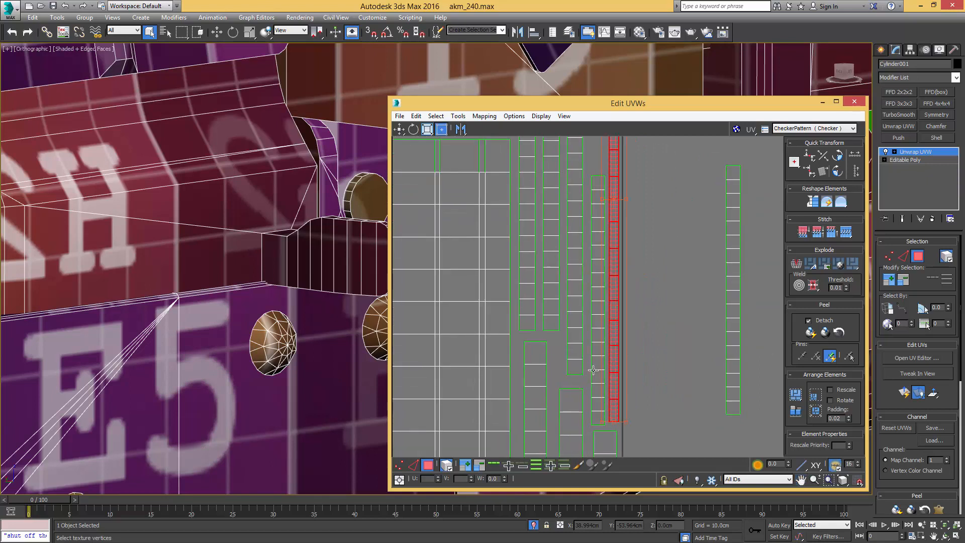
click(577, 352)
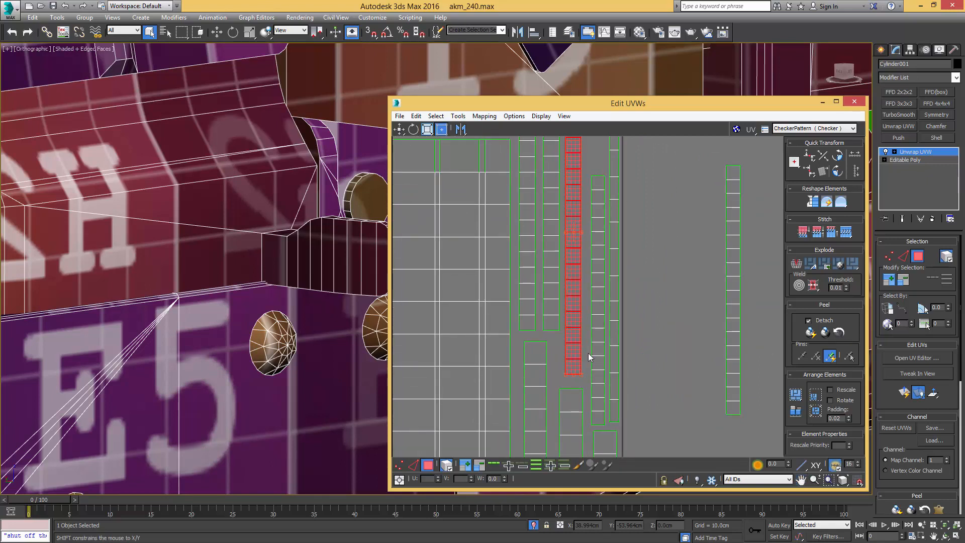
- Nudge the narrow segmented UV strip at the tile's right edge slightly closer to the tile border
click(594, 355)
click(614, 365)
scroll(615, 382, up, 3)
middle_drag(615, 383, 619, 303)
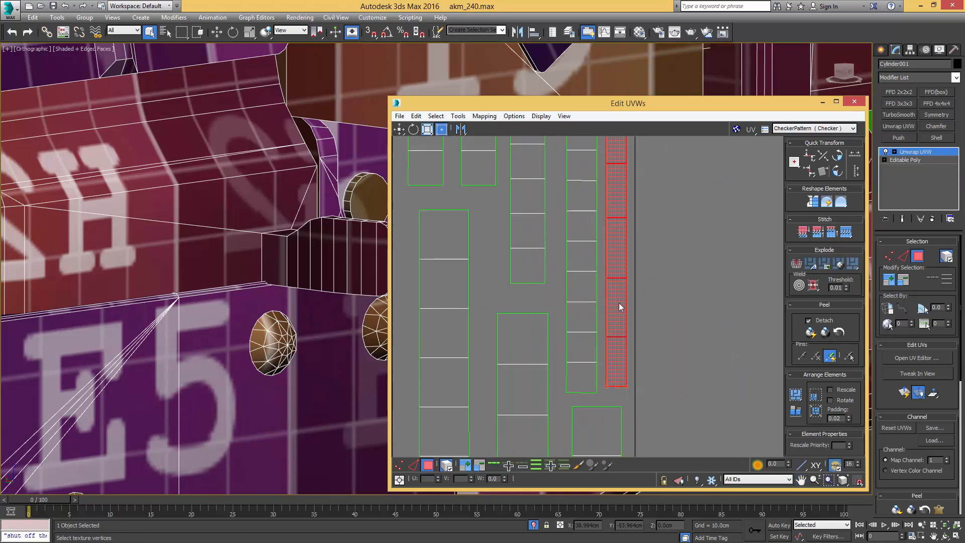
drag(619, 303, 622, 303)
click(673, 309)
- Move the two longer loose strips from outside the tile into the free column beside the large panel shells
scroll(674, 309, down, 6)
middle_drag(656, 317, 615, 372)
drag(709, 261, 682, 353)
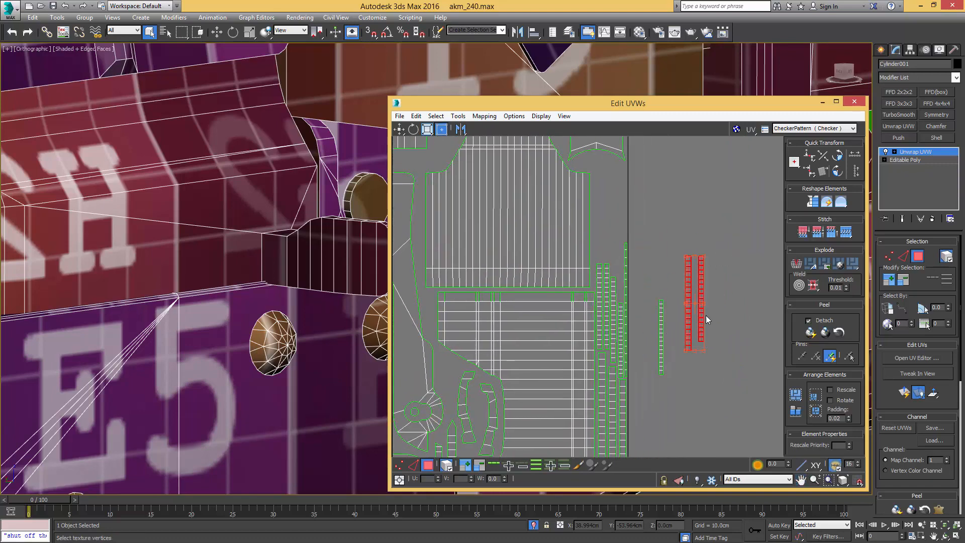
drag(703, 322, 606, 252)
scroll(607, 223, up, 3)
click(618, 229)
click(631, 245)
- Place the remaining loose segmented strip next to the two strips just moved into the tile
scroll(631, 246, down, 2)
click(684, 366)
drag(686, 365, 626, 233)
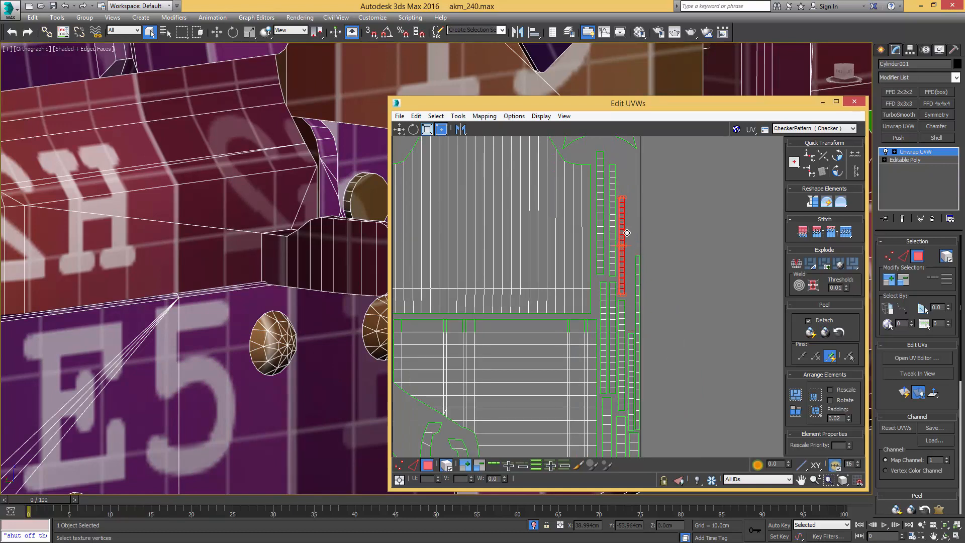
click(667, 270)
scroll(667, 271, down, 1)
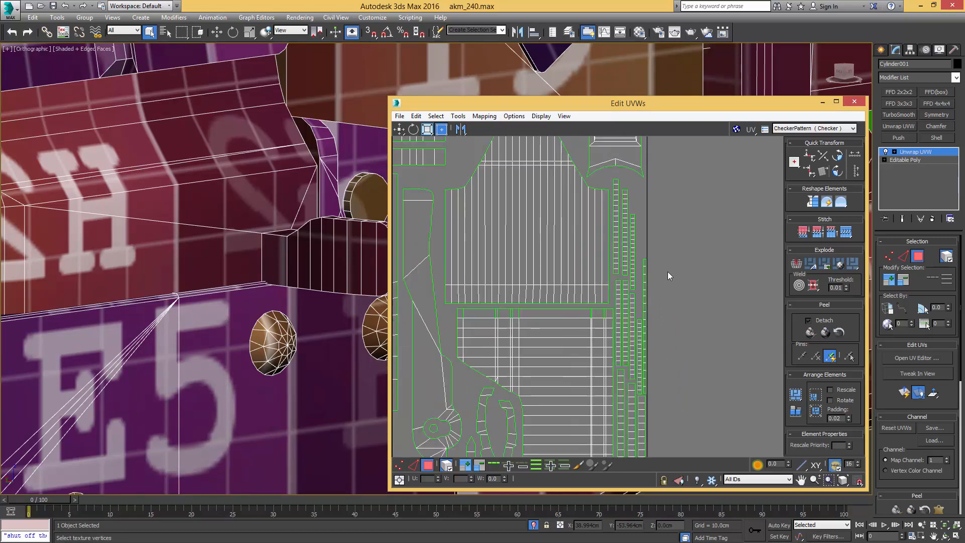
click(646, 295)
drag(647, 296, 641, 220)
key(ctrl+z)
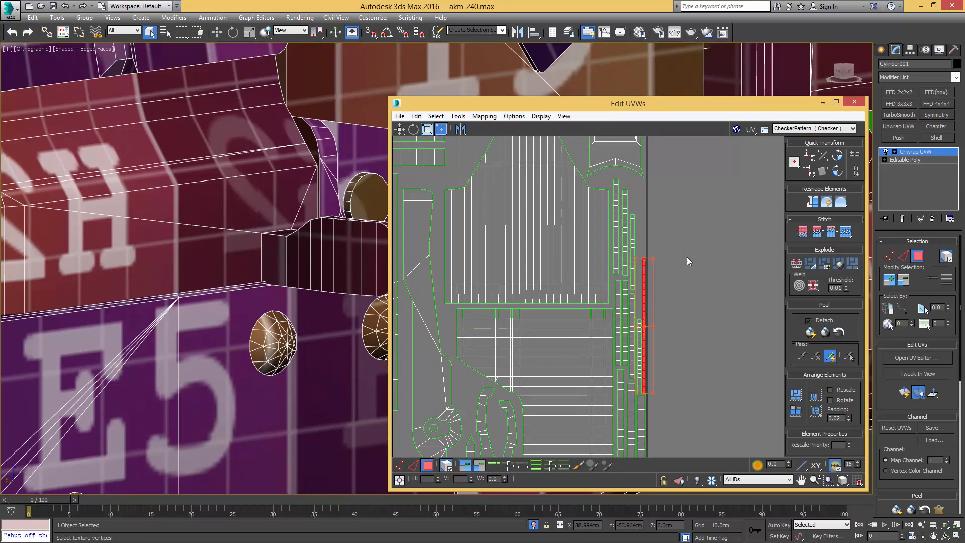
click(687, 259)
- Move the large striped rectangular shell from the loose group outside the tile into a free gap within the layout
scroll(688, 262, down, 5)
middle_drag(653, 281, 606, 345)
scroll(596, 285, down, 4)
scroll(576, 226, up, 6)
drag(568, 234, 569, 249)
middle_drag(569, 248, 725, 249)
scroll(731, 253, up, 6)
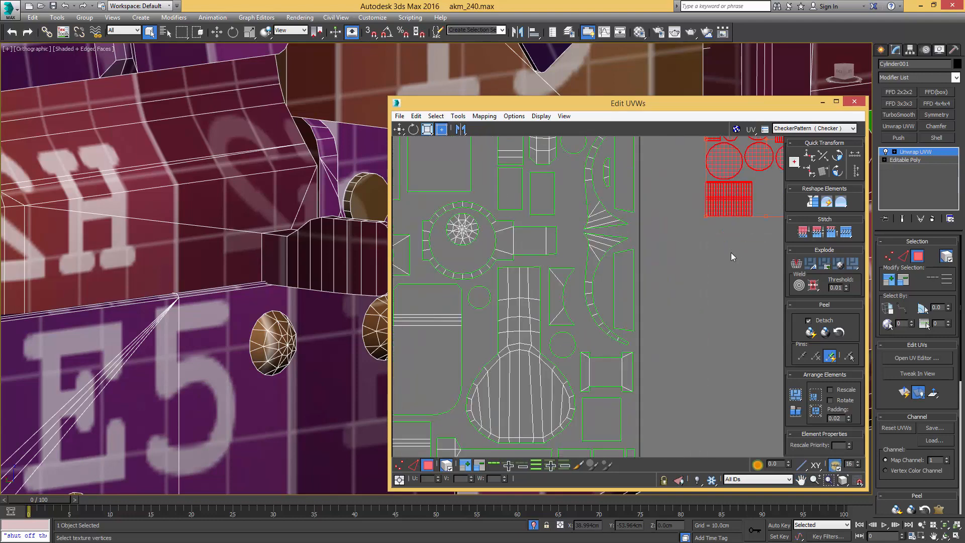
click(732, 253)
drag(722, 210, 442, 212)
middle_drag(448, 216, 621, 230)
scroll(622, 231, down, 3)
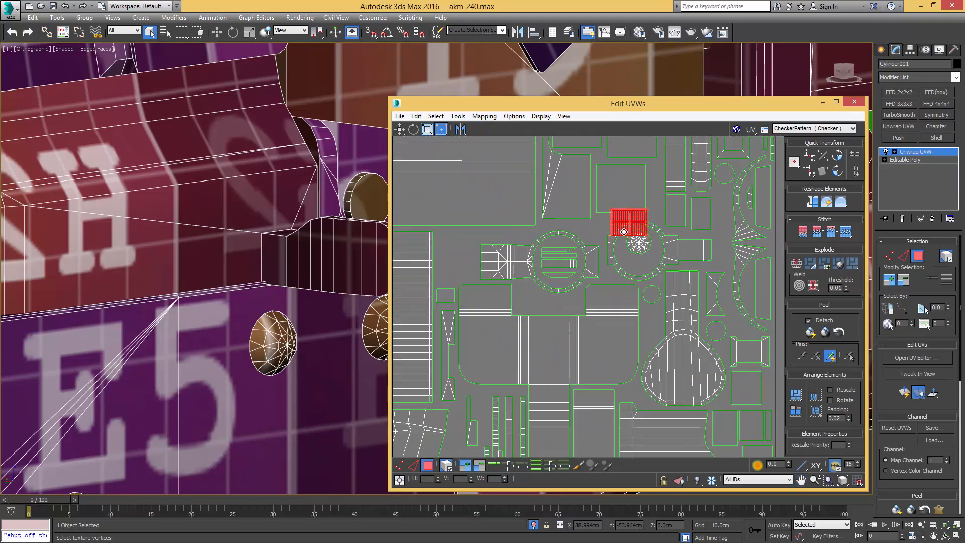
drag(620, 222, 490, 258)
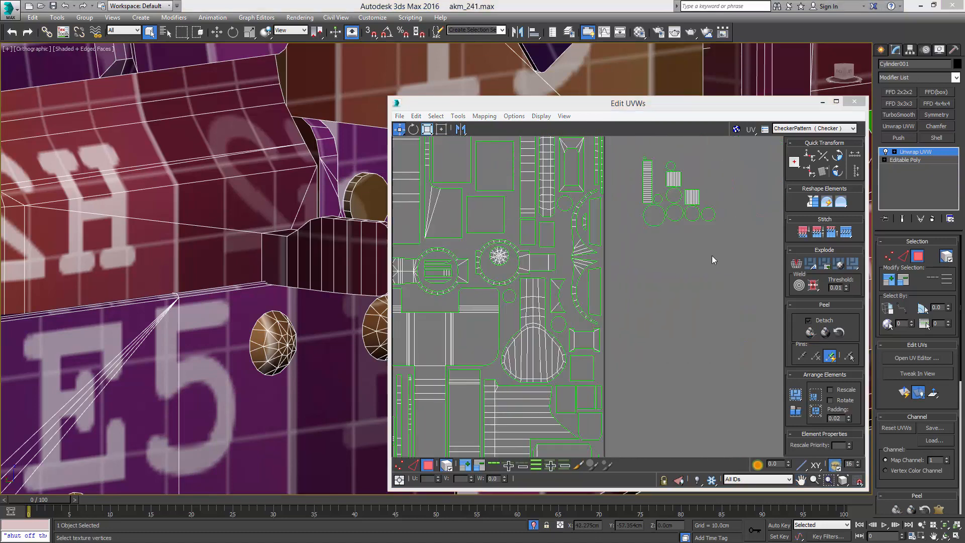
- Move four loose circular shells into the round opening of the arched shell, arranging them in two rows of two
drag(717, 216, 716, 215)
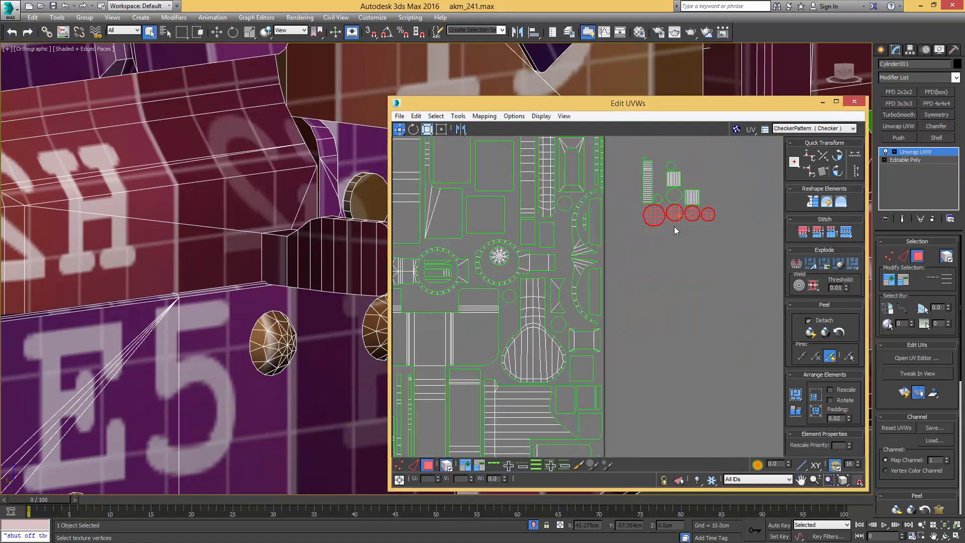
scroll(701, 216, down, 4)
scroll(701, 215, up, 2)
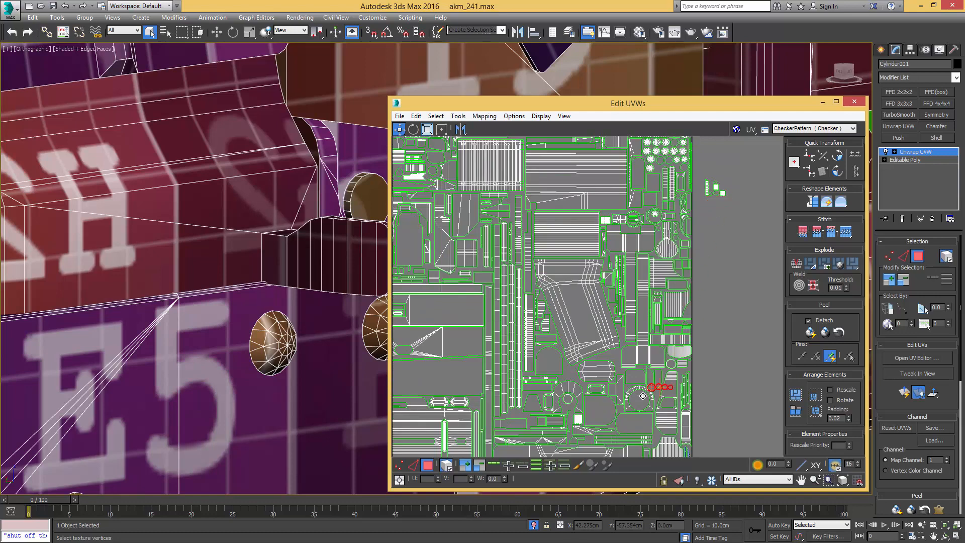
scroll(641, 398, up, 6)
drag(574, 412, 625, 397)
scroll(625, 397, down, 3)
middle_drag(623, 394, 600, 330)
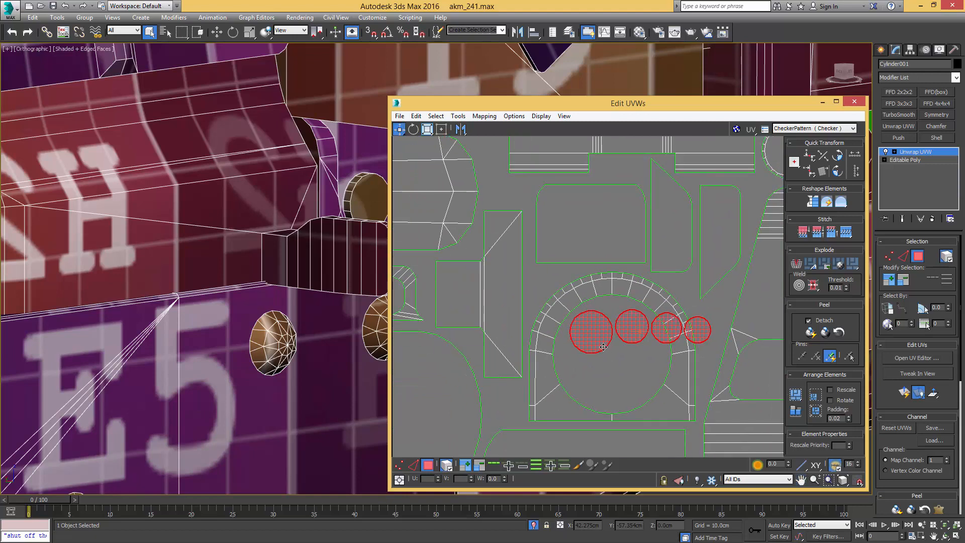
scroll(603, 346, up, 3)
alt+drag(602, 342, 577, 402)
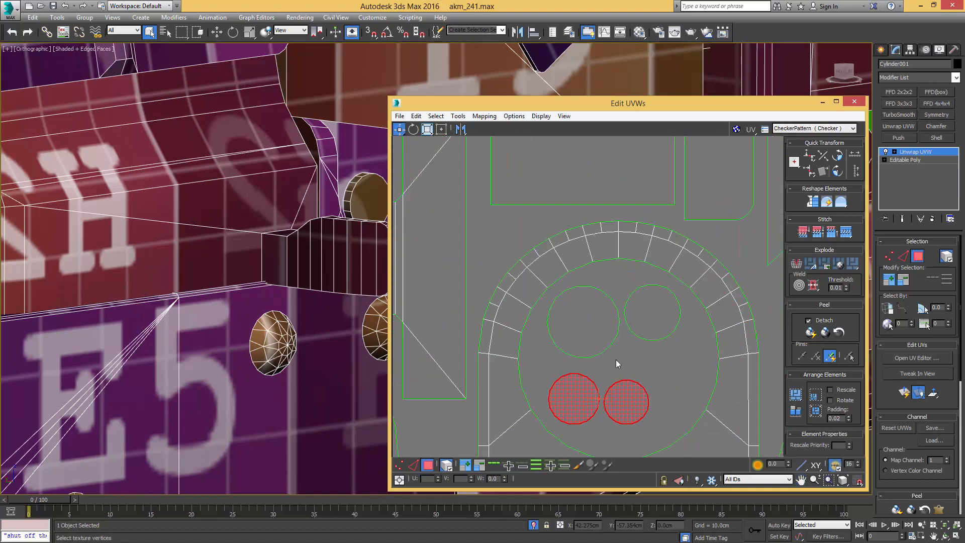
- Move the remaining loose shells down beside the arched shell's area and place a fifth circle inside its round opening
scroll(618, 366, down, 6)
scroll(599, 275, down, 1)
middle_drag(623, 190, 600, 257)
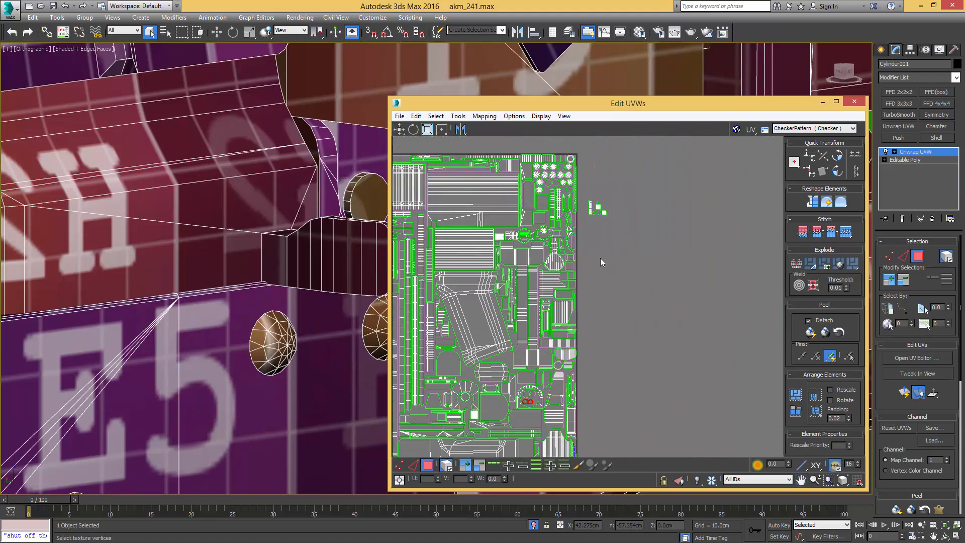
drag(598, 213, 599, 385)
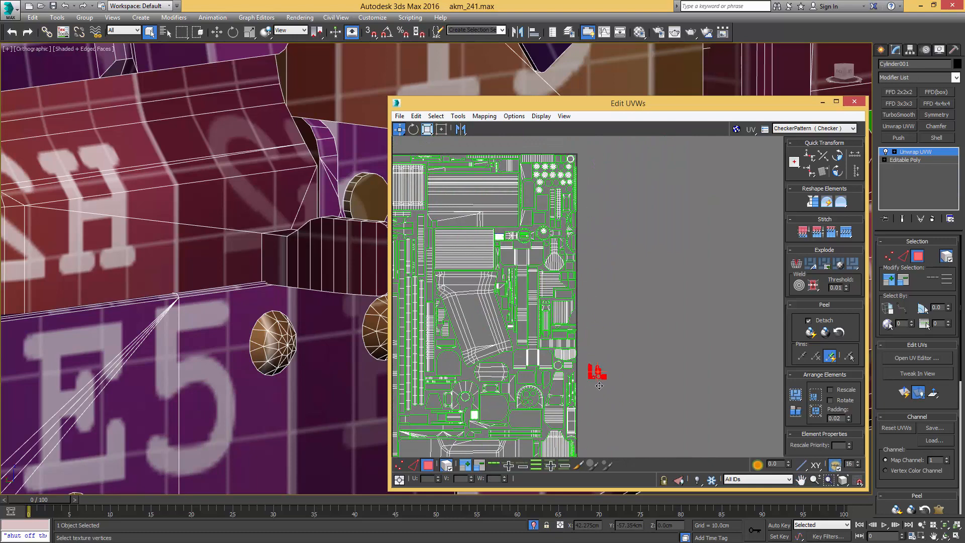
middle_drag(591, 356, 647, 251)
scroll(581, 297, up, 2)
scroll(494, 258, down, 1)
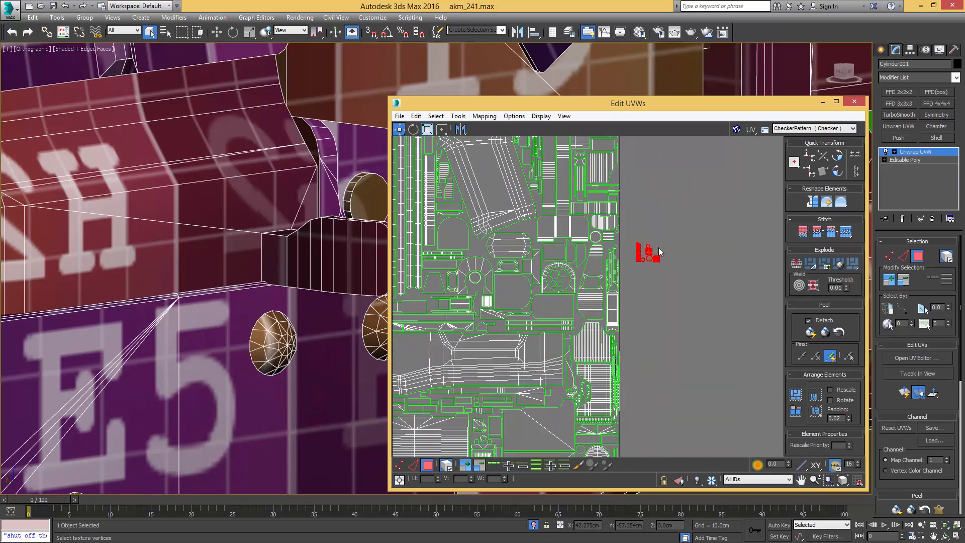
scroll(638, 257, up, 3)
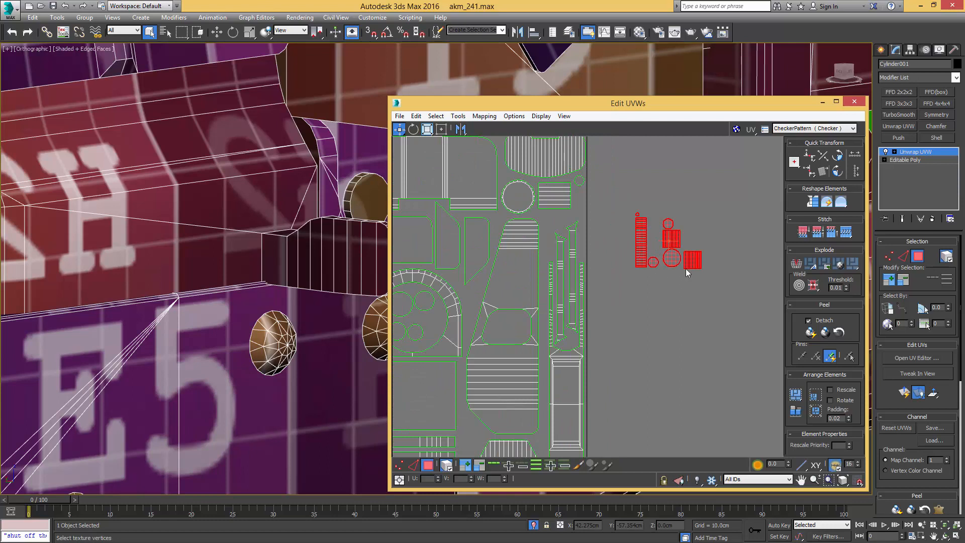
drag(671, 258, 601, 283)
drag(433, 323, 434, 326)
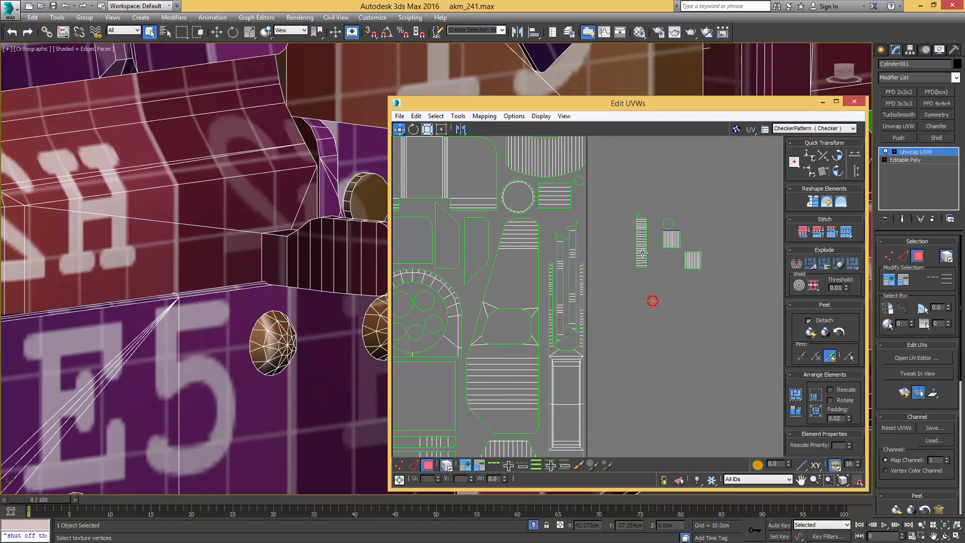
- Place one striped square shell and two small circular shells inside the rounded opening of the shell with flared corners
drag(668, 241, 497, 328)
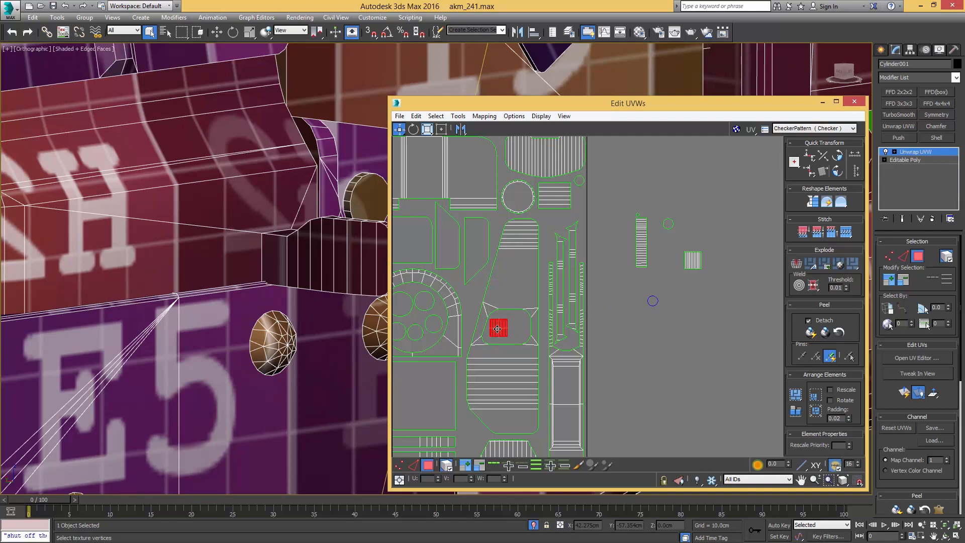
mouse_move(689, 260)
mouse_down()
mouse_move(520, 327)
mouse_move(690, 277)
mouse_up()
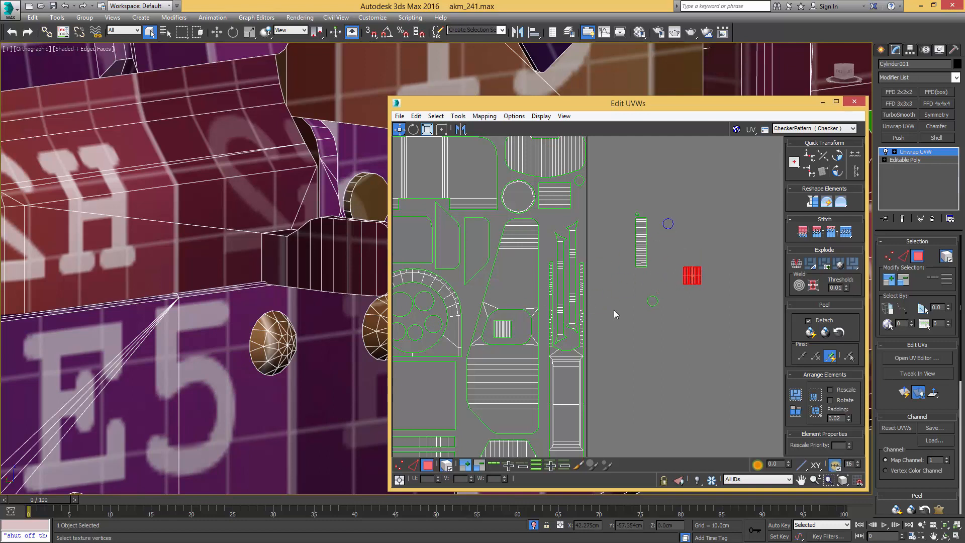
click(652, 303)
drag(667, 224, 531, 294)
scroll(516, 320, up, 5)
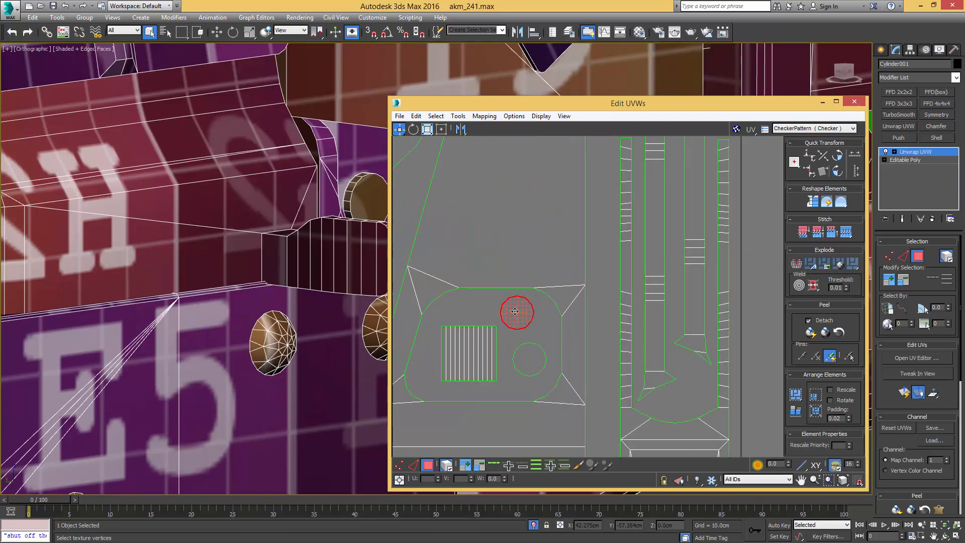
- Adjust the spacing of the striped square and the upper small circle inside the rounded opening
click(477, 324)
drag(477, 325, 468, 328)
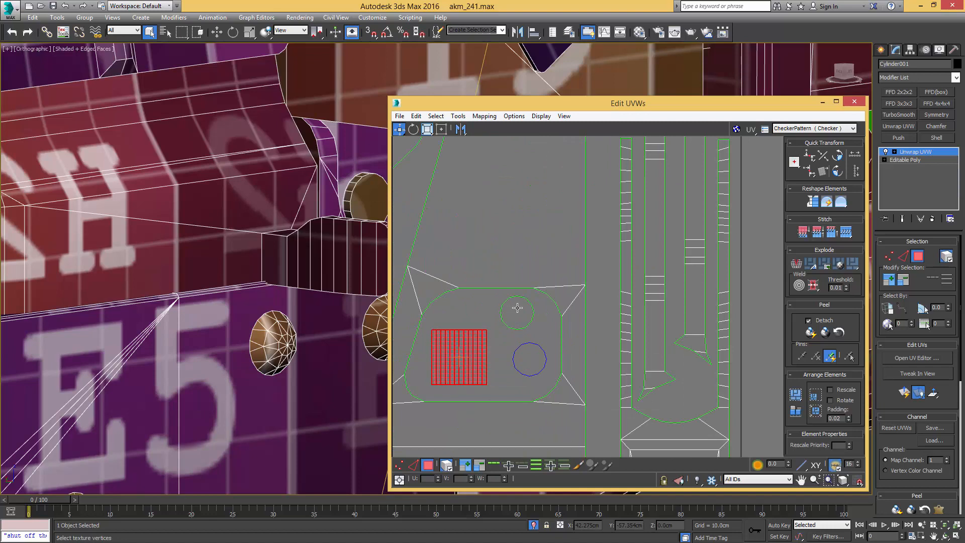
drag(520, 307, 515, 313)
click(544, 314)
scroll(546, 311, down, 5)
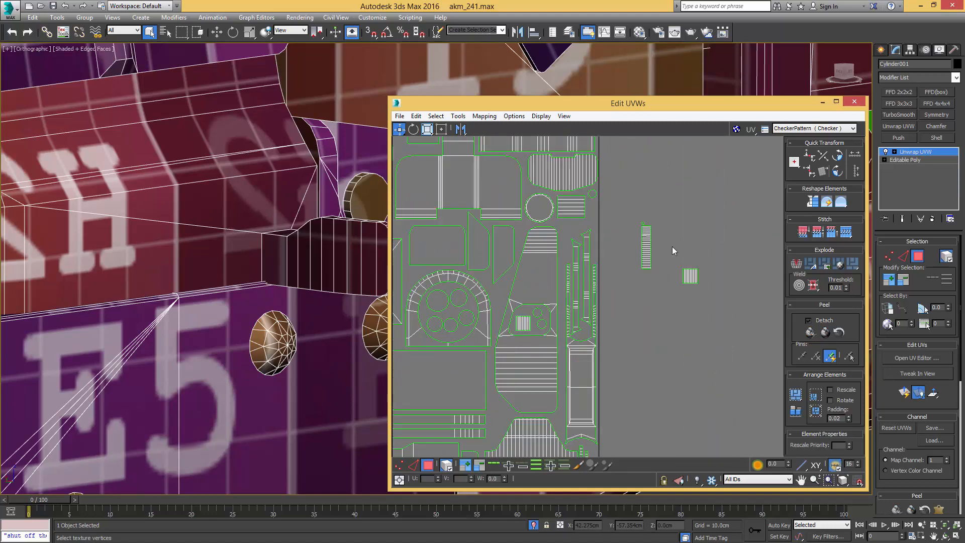
- Move the tiny circular shell above the loose strip to the centre of the five circles in the arched shell
drag(644, 311, 706, 216)
drag(718, 266, 667, 288)
middle_drag(649, 290, 729, 291)
drag(720, 226, 718, 225)
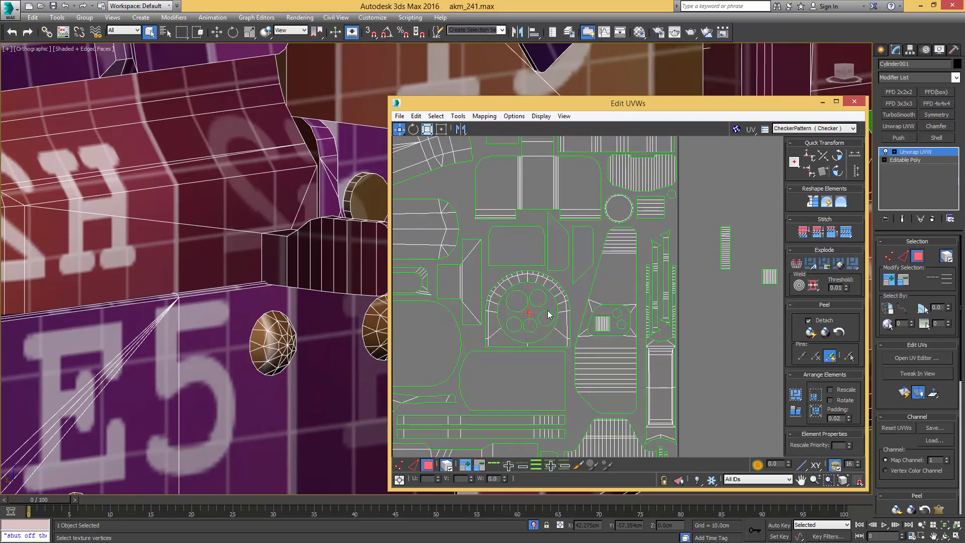
click(736, 225)
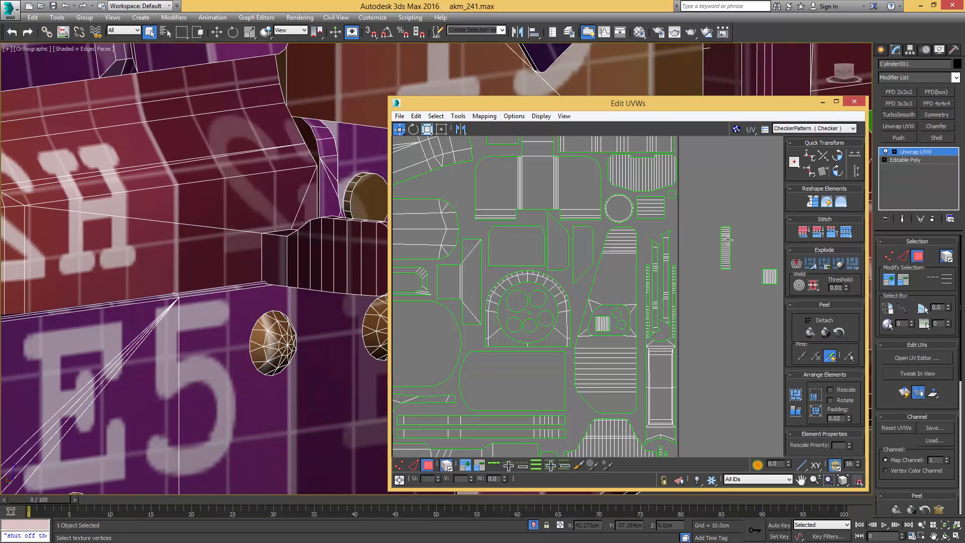
- Move the loose segmented strip into the gap between the capsule-shaped shell and the wide rounded panel shell
scroll(727, 240, down, 3)
scroll(662, 256, up, 2)
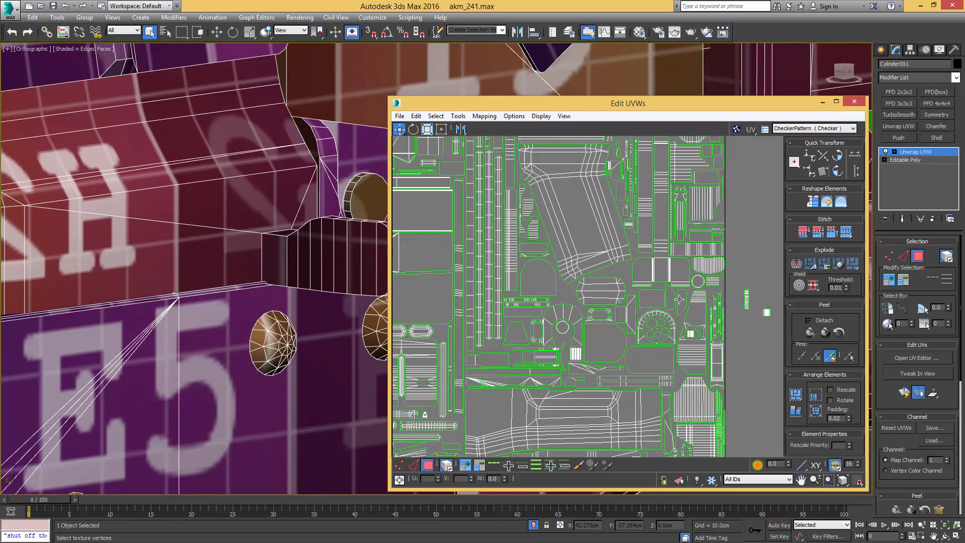
middle_drag(681, 334, 647, 308)
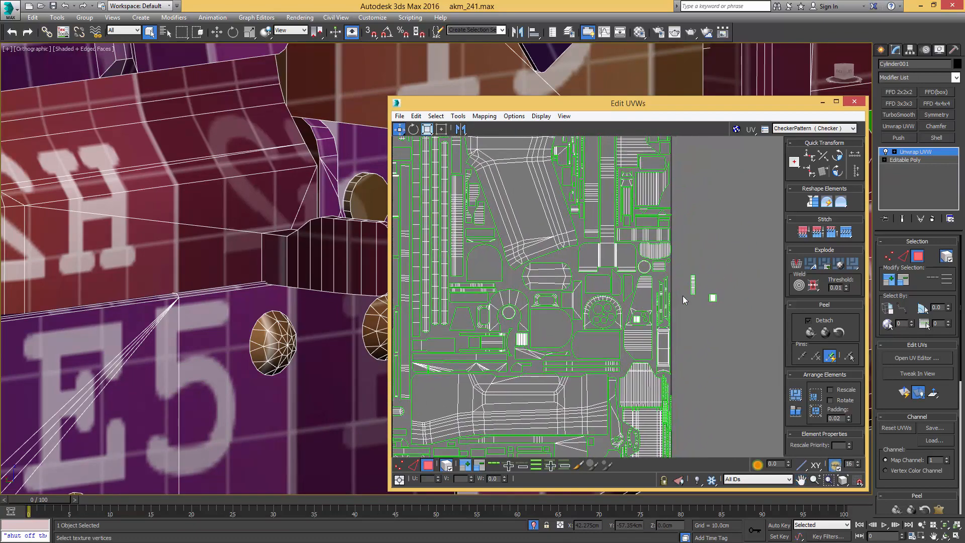
drag(692, 285, 575, 245)
scroll(571, 271, up, 5)
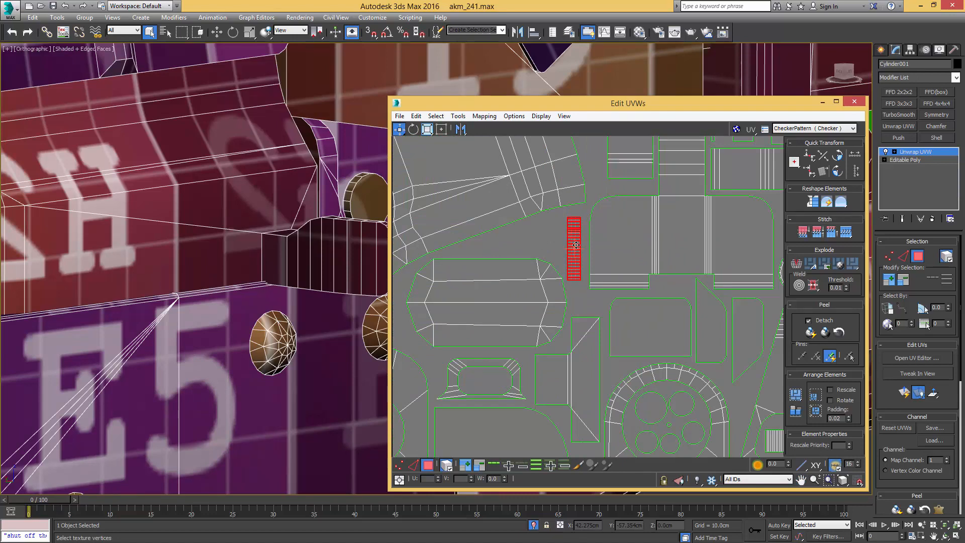
scroll(585, 252, down, 5)
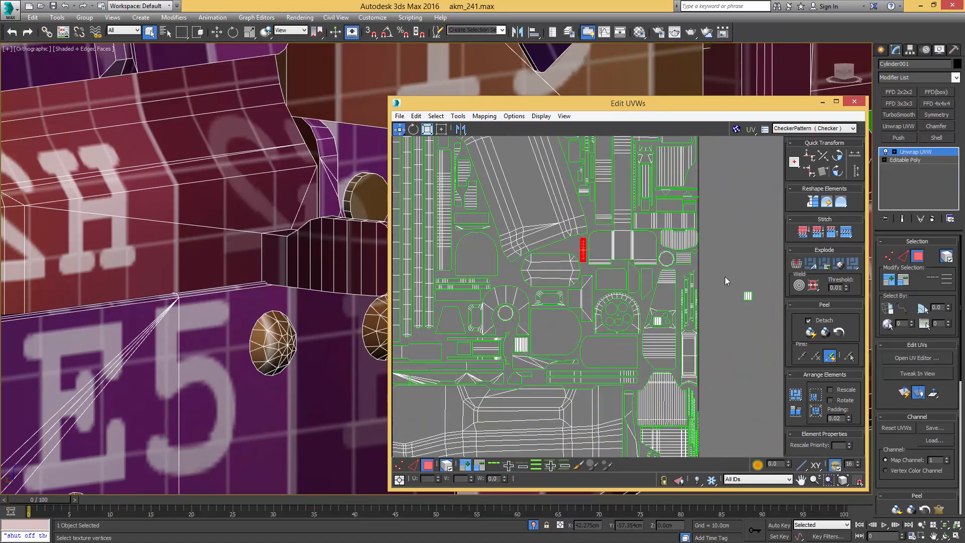
- Move the last striped square shell outside the tile's right edge into the free space left of the capsule-shaped shell
click(750, 287)
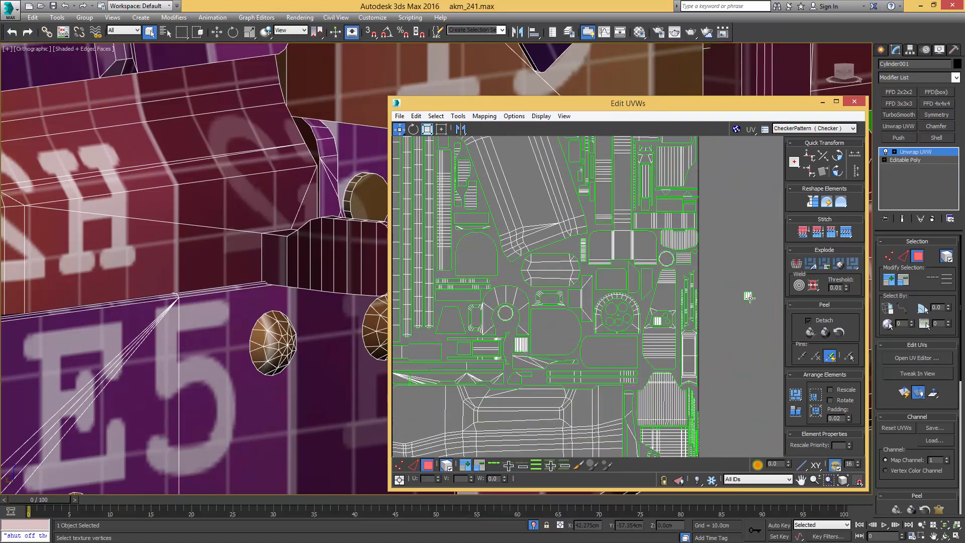
drag(747, 296, 511, 274)
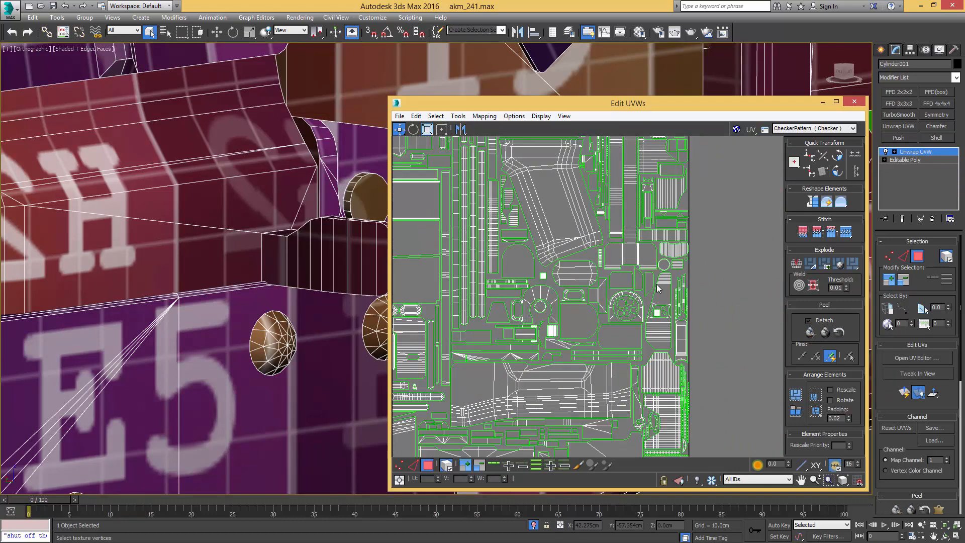
scroll(546, 302, down, 4)
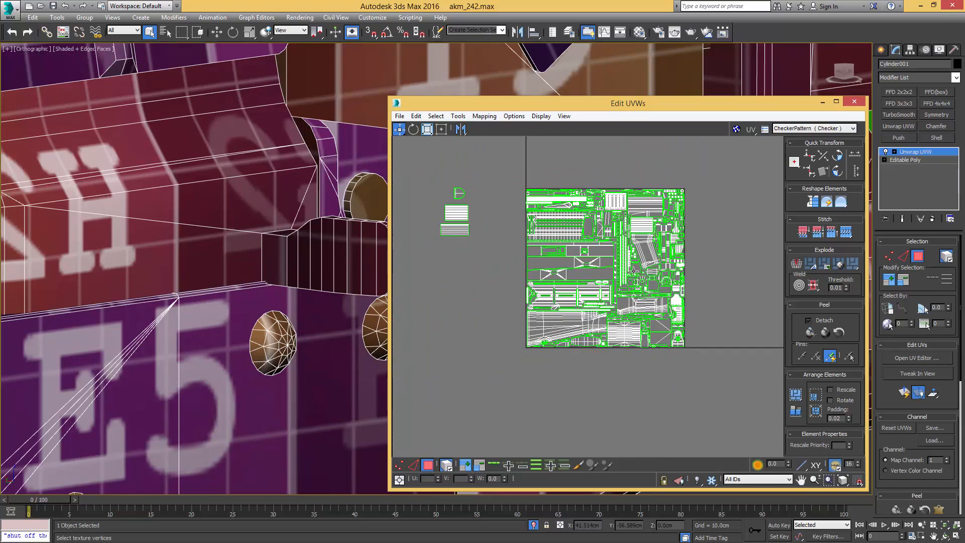
- Nudge the upper-left of the two tapered shells near the tile's top edge slightly upward, away from its lower twin
scroll(538, 226, up, 10)
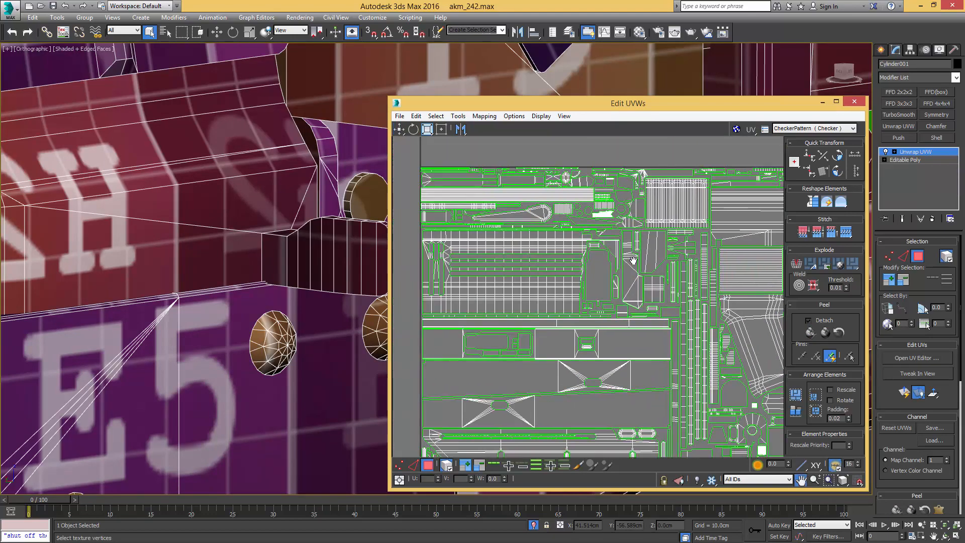
scroll(610, 248, up, 8)
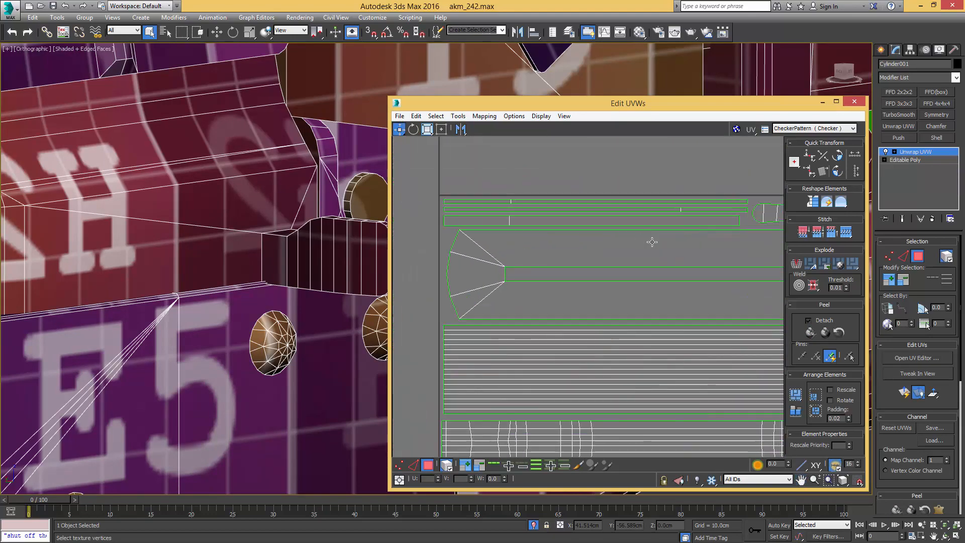
middle_drag(598, 352, 436, 306)
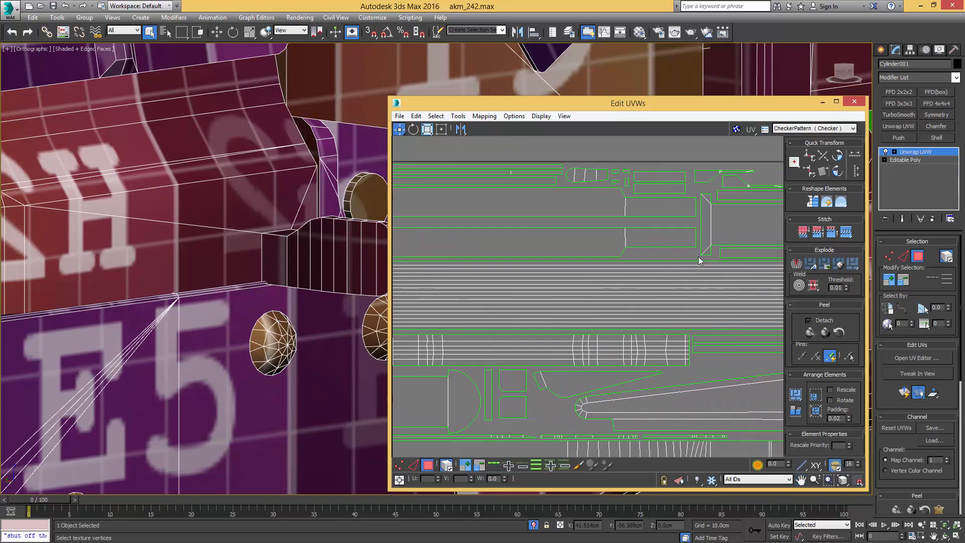
middle_drag(736, 266, 535, 301)
scroll(513, 211, up, 2)
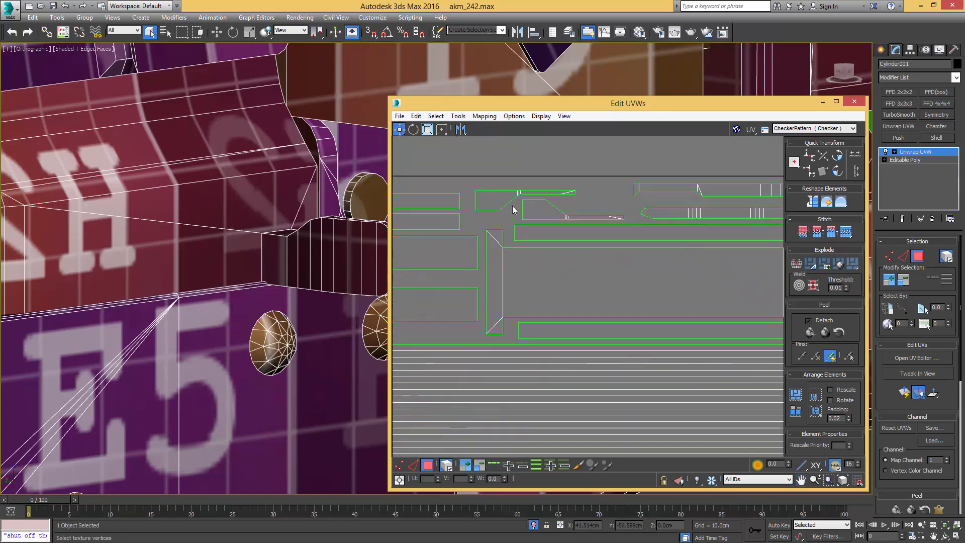
middle_drag(511, 207, 539, 237)
scroll(539, 237, up, 1)
scroll(539, 237, up, 2)
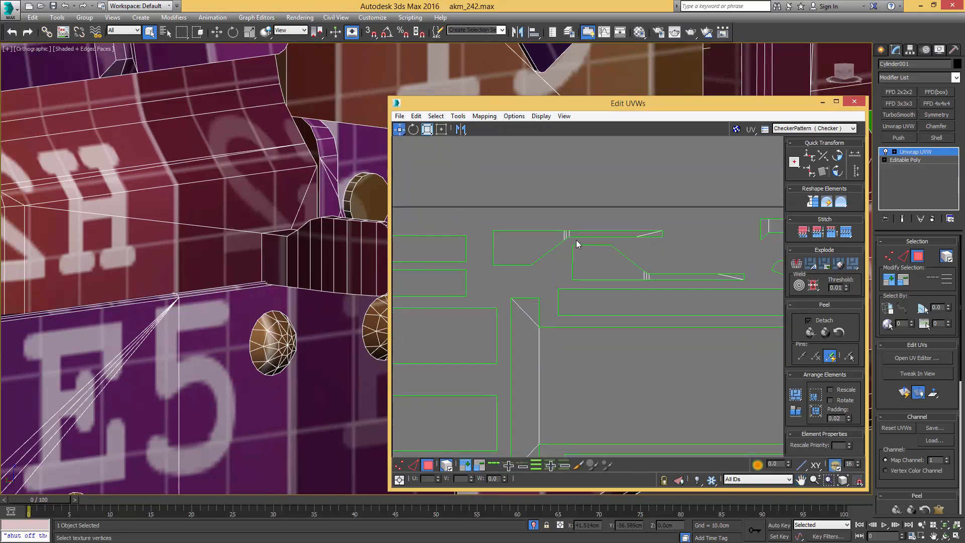
drag(541, 242, 541, 236)
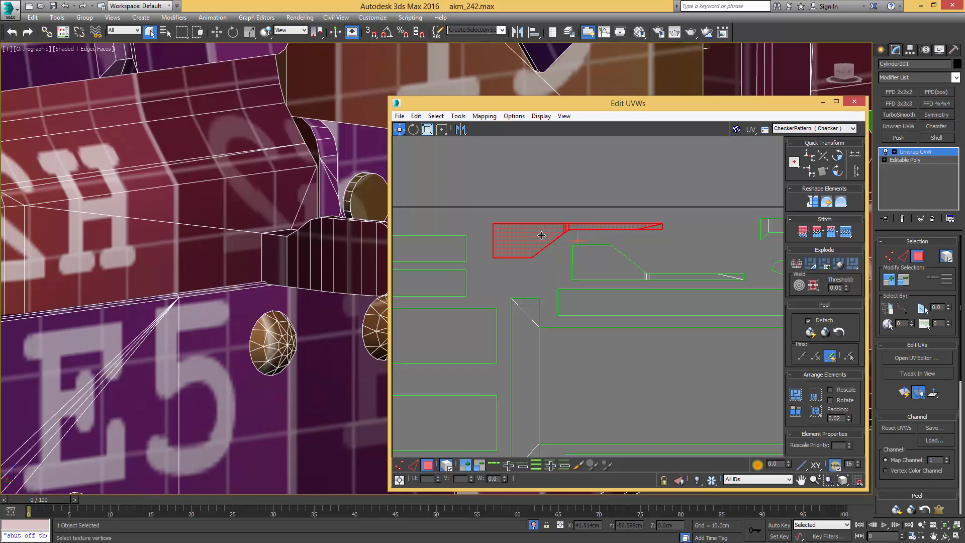
click(635, 196)
- Shift the L-shaped strip along the tile's top edge to the left and nudge the tapered segmented strip below it up and left
scroll(656, 260, down, 5)
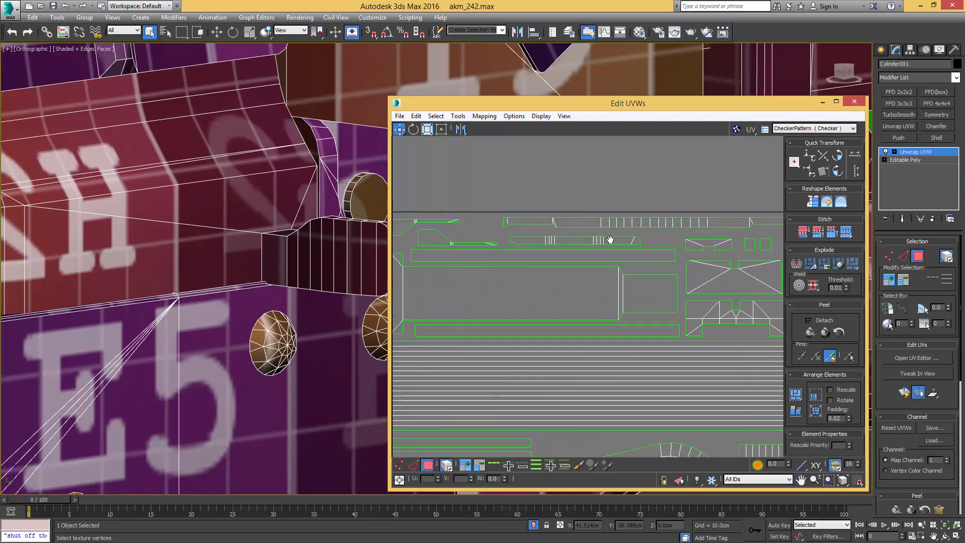
scroll(590, 242, down, 3)
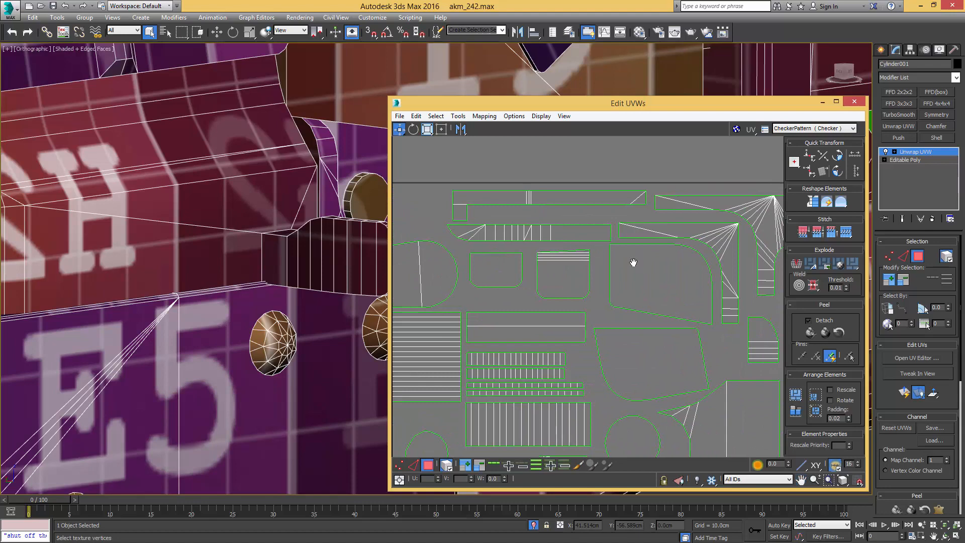
scroll(519, 240, up, 5)
drag(518, 245, 476, 248)
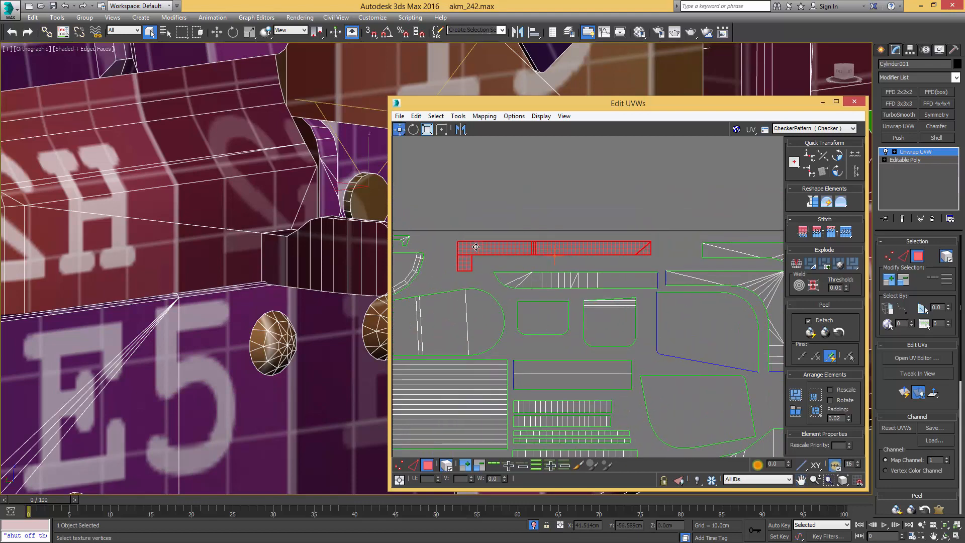
click(525, 211)
click(635, 280)
drag(635, 279, 634, 278)
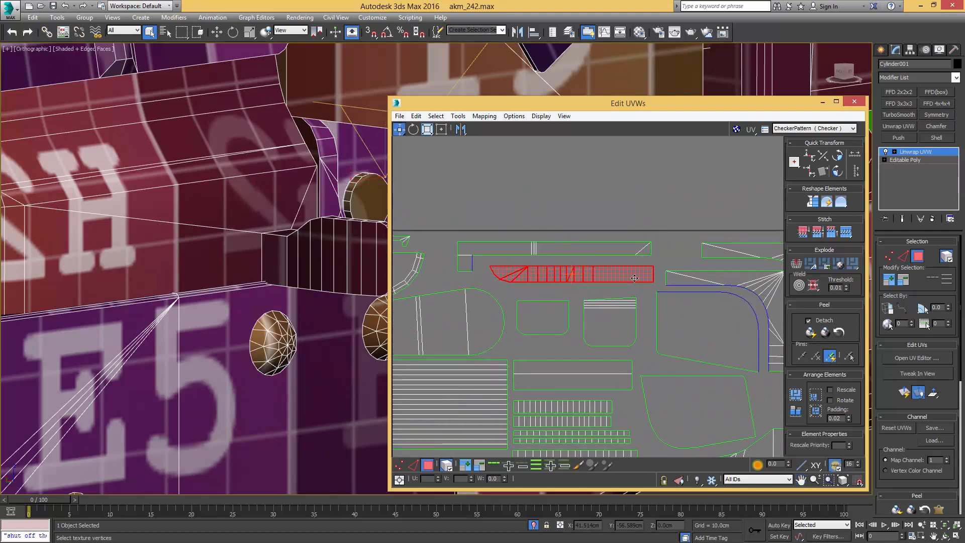
click(664, 223)
- Examine the spacing of the shells along the tile's top edge, from the curved fan shells to the large striped panel
middle_drag(671, 250, 482, 265)
middle_drag(522, 311, 571, 278)
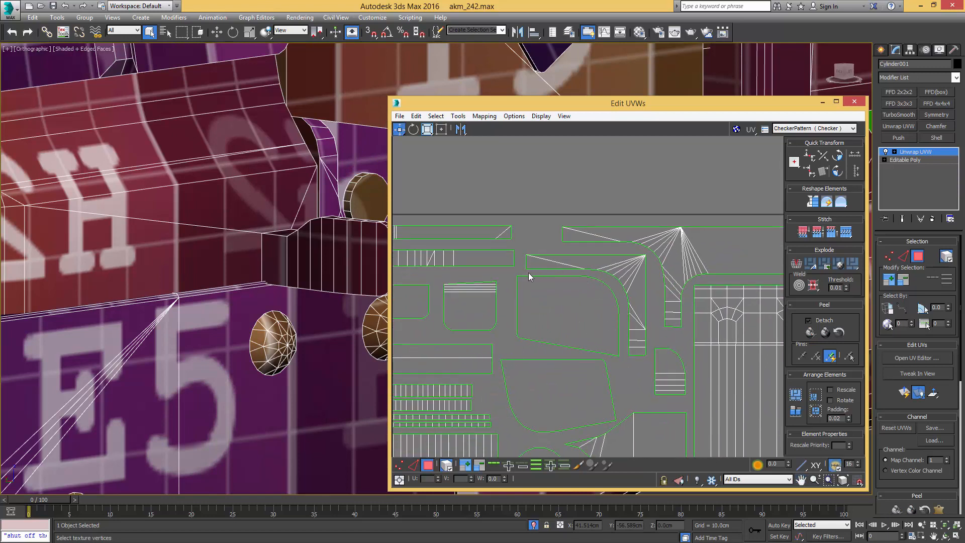
click(520, 301)
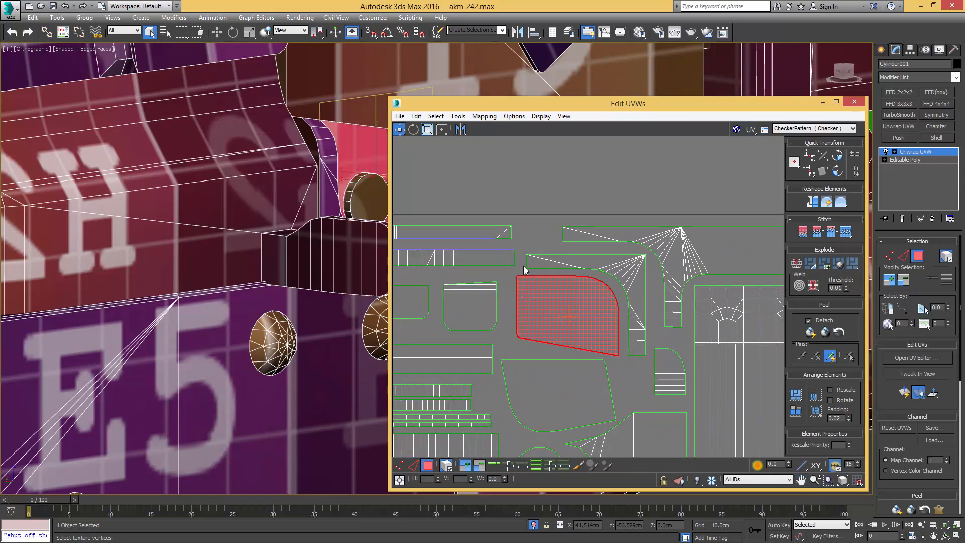
click(527, 218)
middle_drag(586, 363, 599, 303)
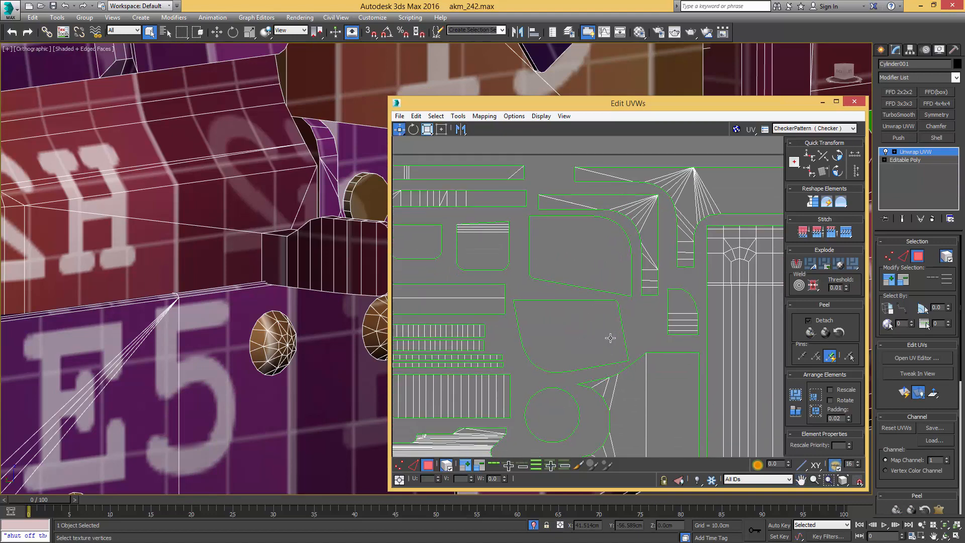
scroll(610, 337, down, 3)
middle_drag(766, 335, 572, 314)
middle_drag(674, 360, 530, 372)
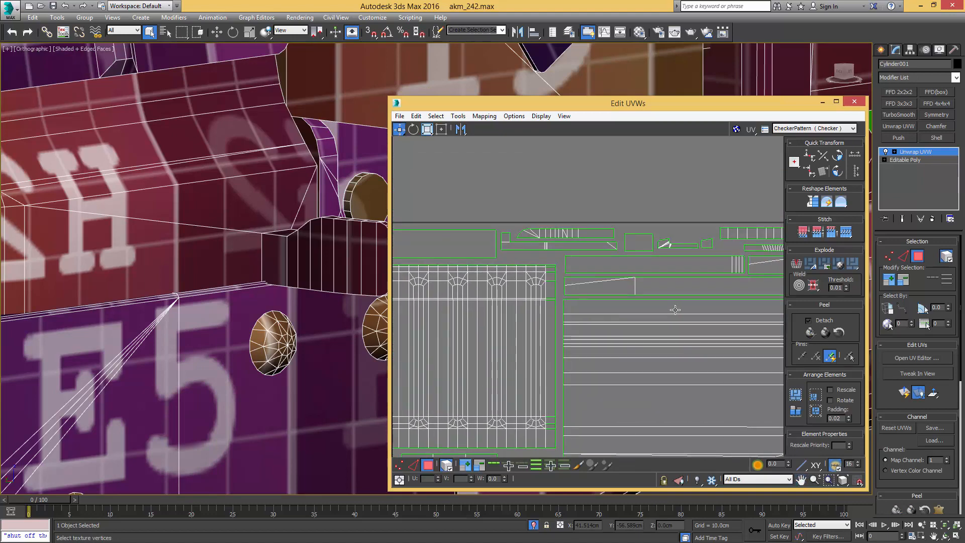
middle_drag(674, 309, 526, 309)
middle_drag(668, 330, 622, 341)
- Rotate the small notched shell 90° clockwise and place it beside the vertical ladder strip, then shift the round-ended shell above it slightly left and down
scroll(581, 323, up, 5)
click(580, 316)
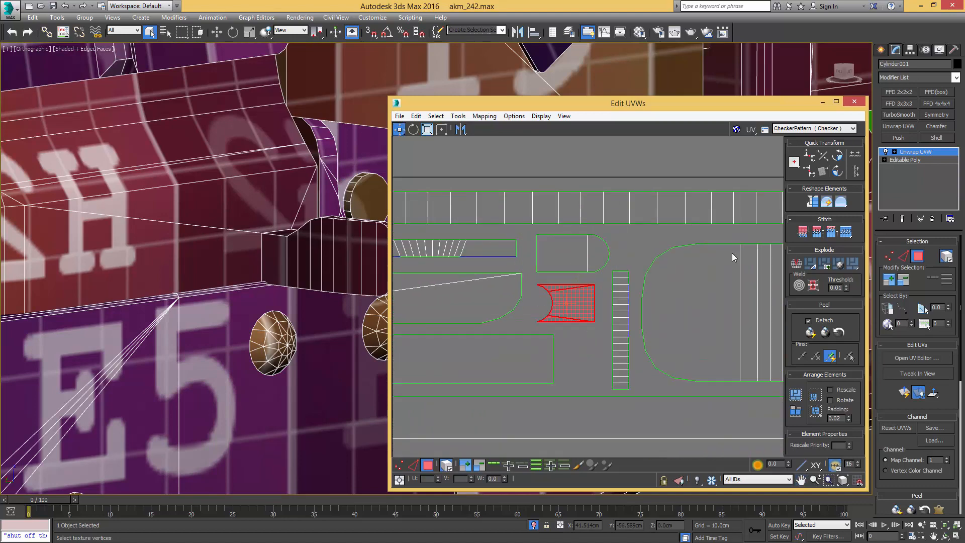
click(838, 171)
mouse_move(573, 303)
mouse_down()
mouse_move(585, 329)
mouse_move(582, 319)
mouse_up()
drag(579, 256, 576, 260)
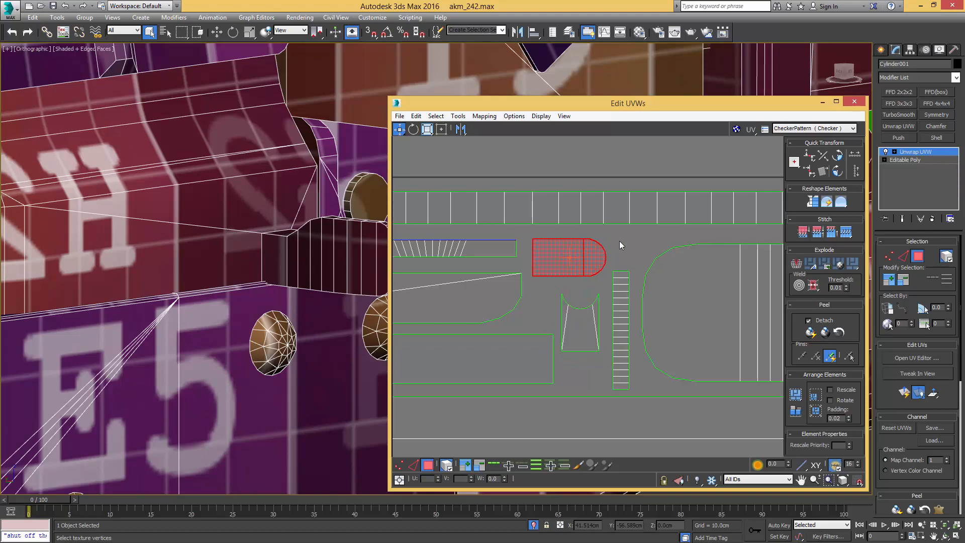
click(621, 242)
- Move the plain circle near the tile's right edge left, centring it between the small radial circles and the framed rectangle
scroll(632, 268, down, 3)
middle_drag(771, 307, 643, 291)
scroll(635, 301, down, 5)
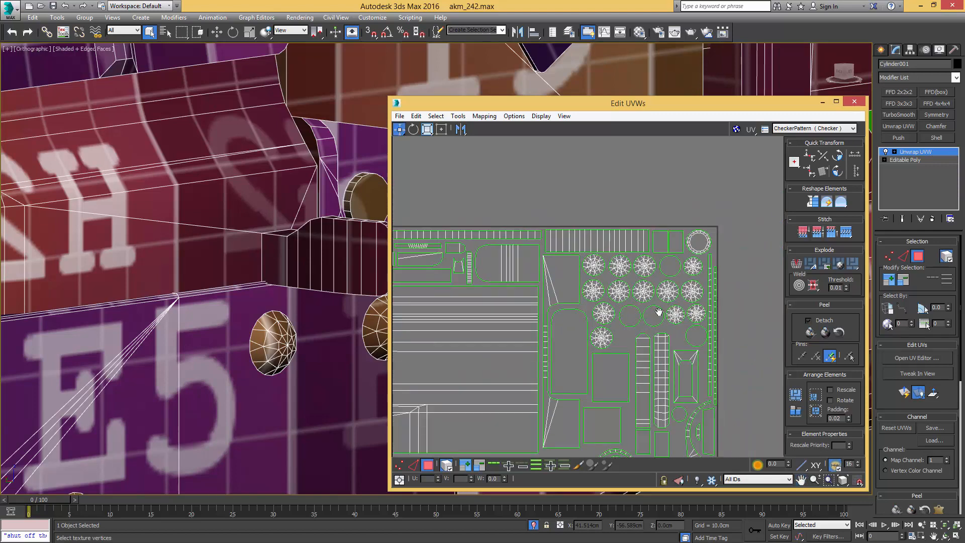
middle_drag(687, 374, 695, 297)
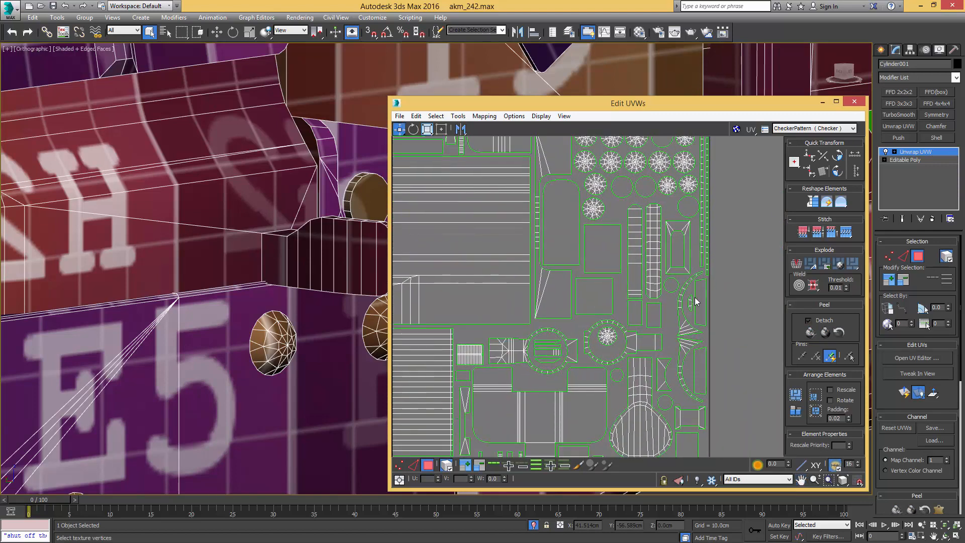
scroll(696, 252, up, 5)
click(670, 293)
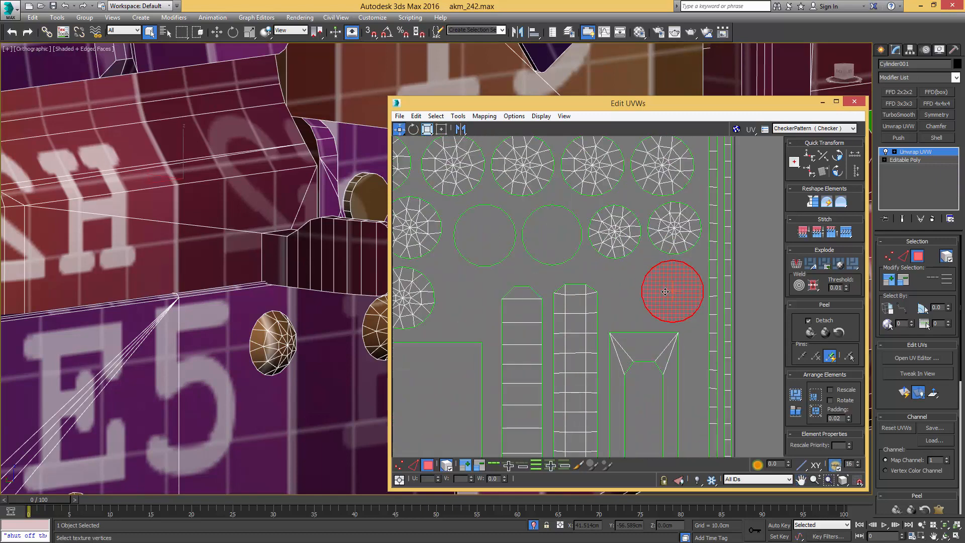
drag(671, 293, 643, 294)
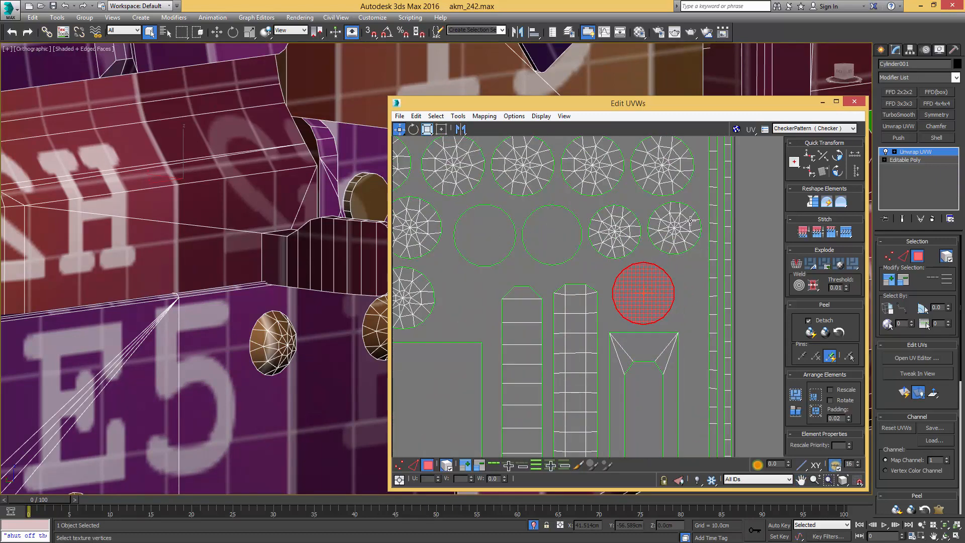
- Examine the shell spacing along the tile's right edge and through the middle of the layout for overlaps and uneven gaps
scroll(690, 221, down, 5)
scroll(692, 283, up, 1)
scroll(679, 318, up, 2)
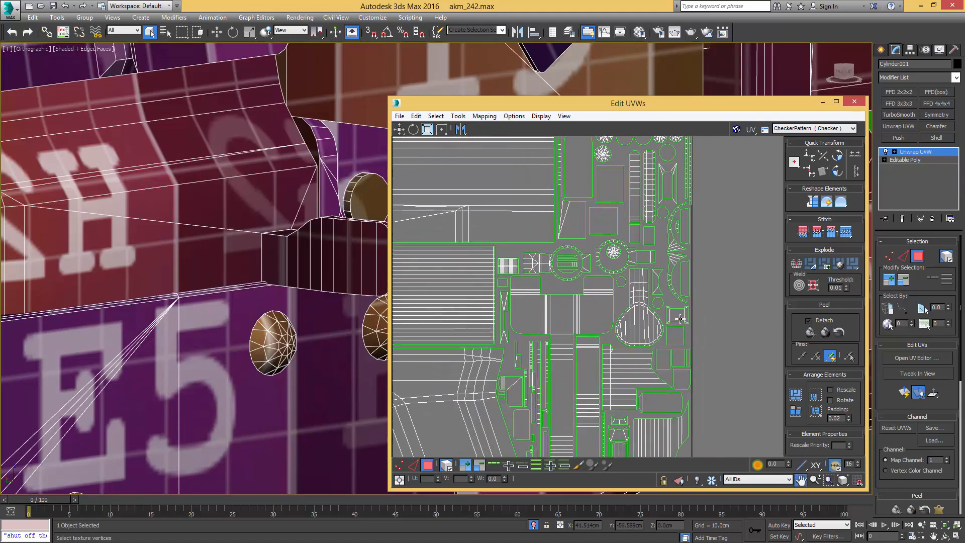
scroll(679, 318, up, 3)
click(676, 219)
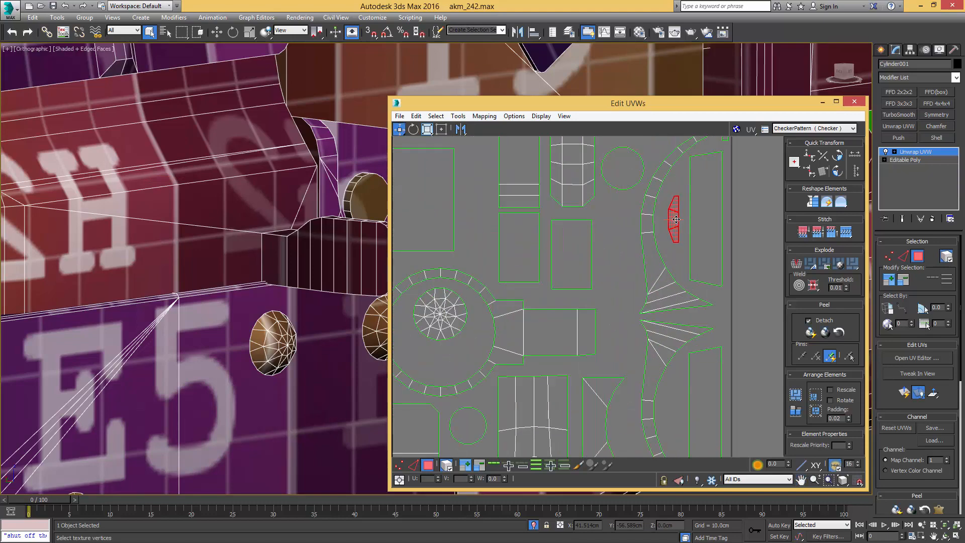
click(744, 234)
scroll(687, 338, down, 4)
mouse_move(615, 358)
middle_down()
mouse_move(613, 345)
mouse_move(686, 289)
middle_up()
middle_drag(542, 338, 686, 317)
middle_drag(542, 337, 567, 330)
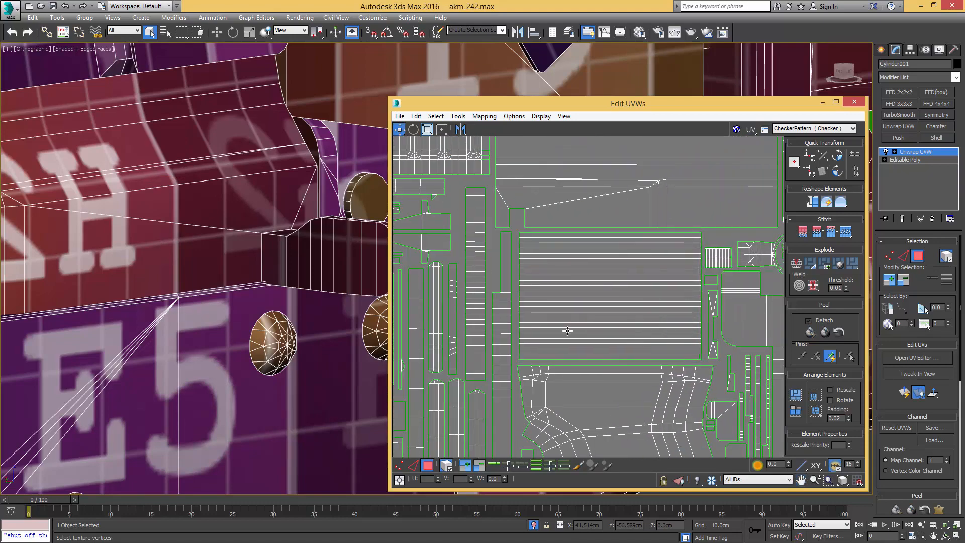
scroll(569, 343, down, 5)
middle_drag(515, 383, 618, 231)
scroll(578, 326, up, 2)
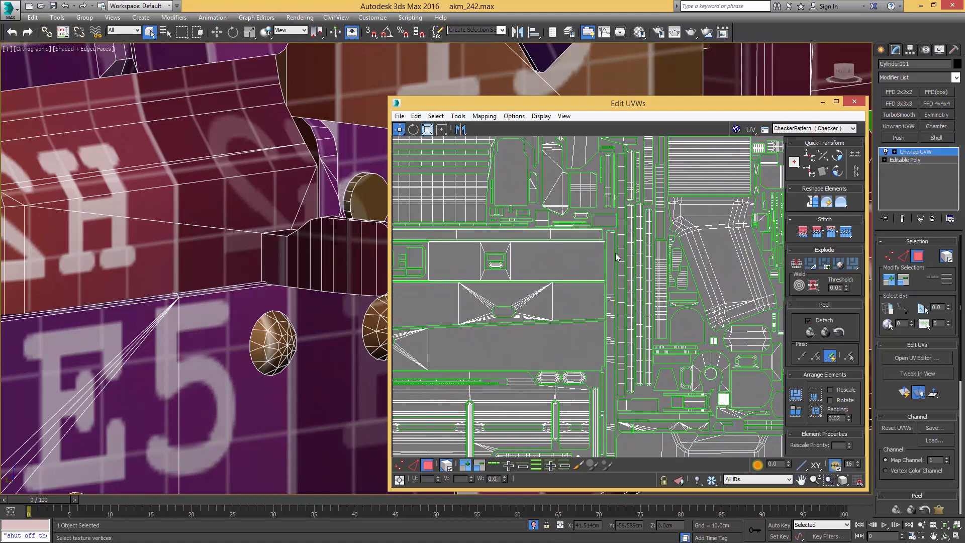
middle_drag(645, 426, 627, 330)
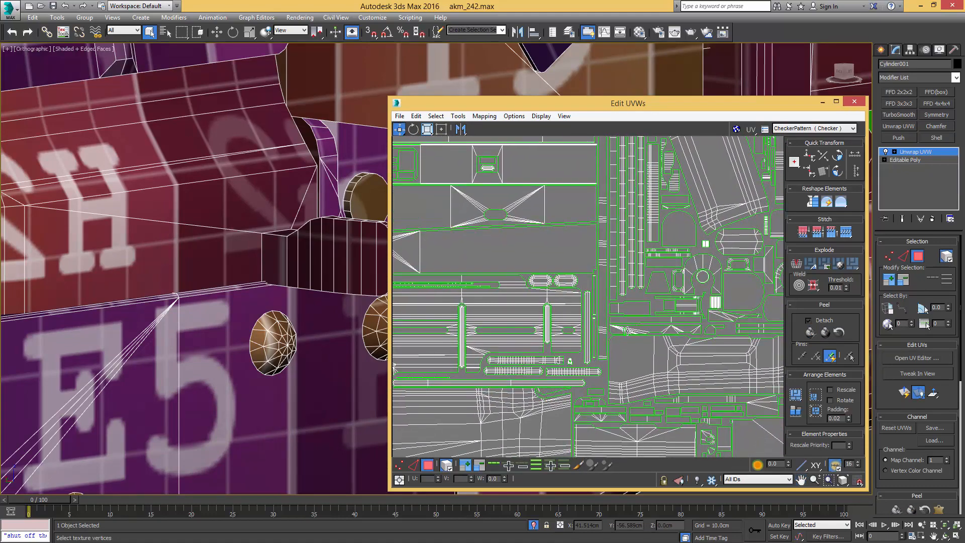
- Turn the narrow rectangle overlapping the fan-lined shell horizontal and move it into the gap between the round-ended strips and the small plain rectangle
scroll(625, 329, up, 6)
scroll(667, 337, up, 3)
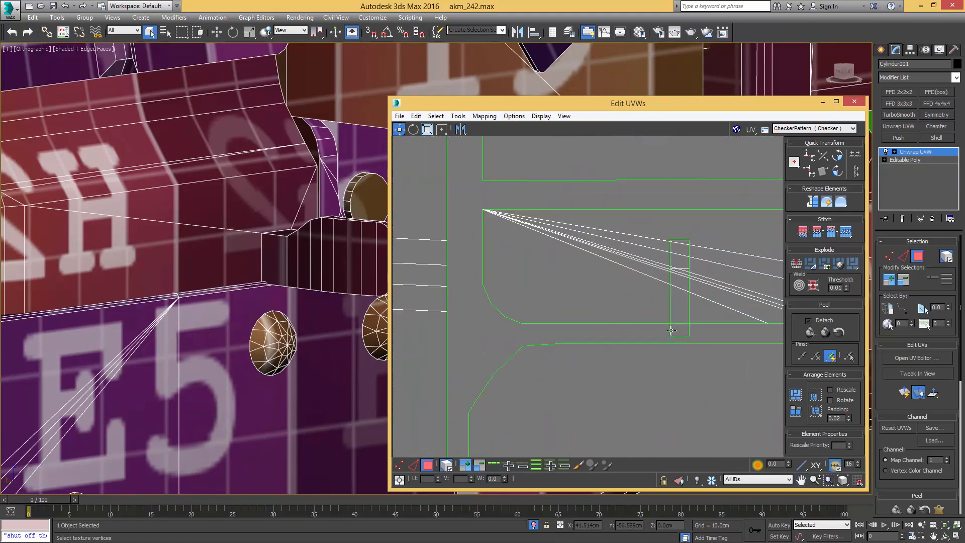
drag(683, 335, 686, 299)
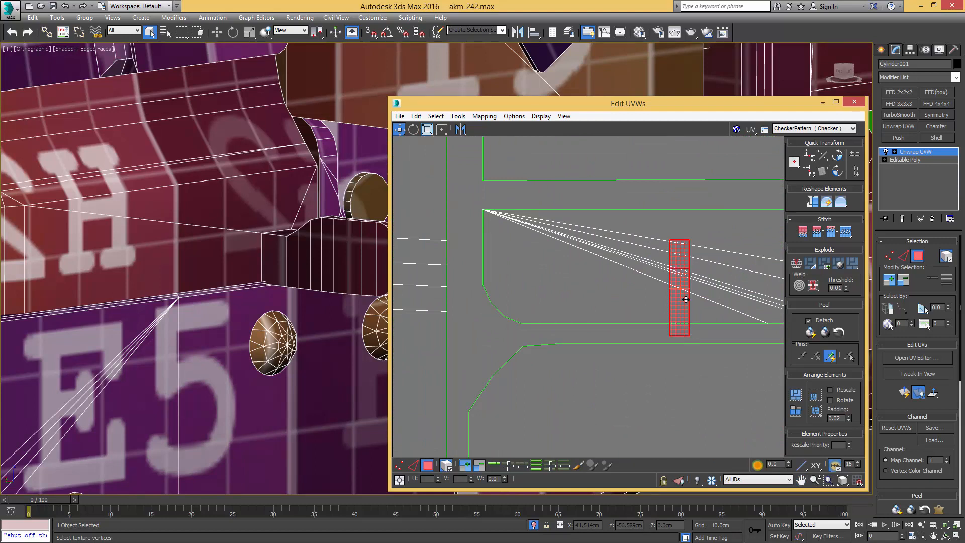
scroll(682, 288, down, 4)
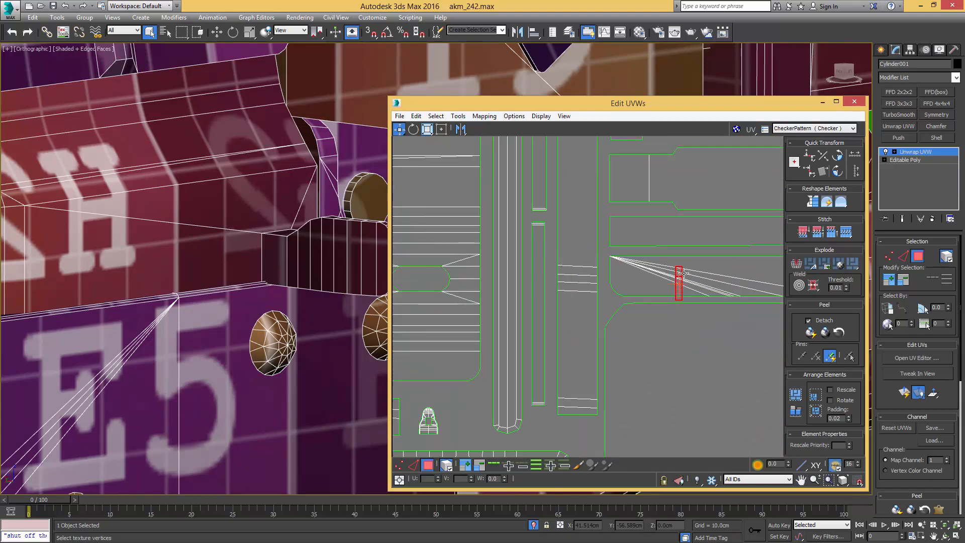
middle_drag(680, 272, 622, 274)
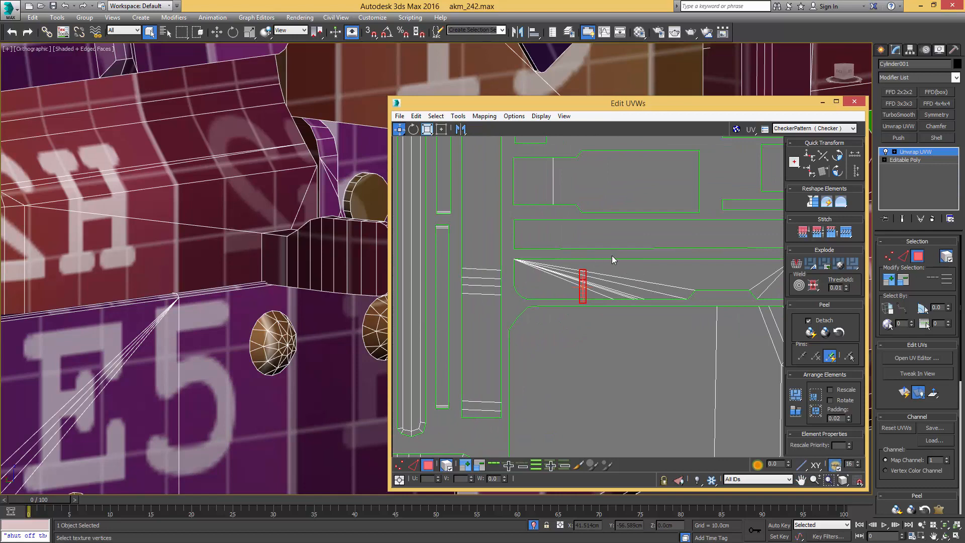
click(608, 286)
click(585, 300)
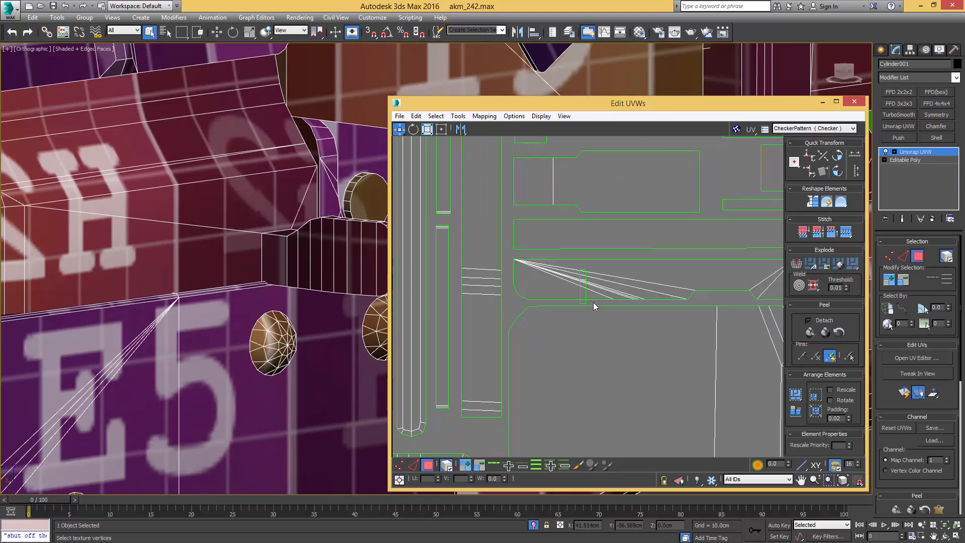
scroll(583, 300, down, 4)
scroll(583, 300, up, 2)
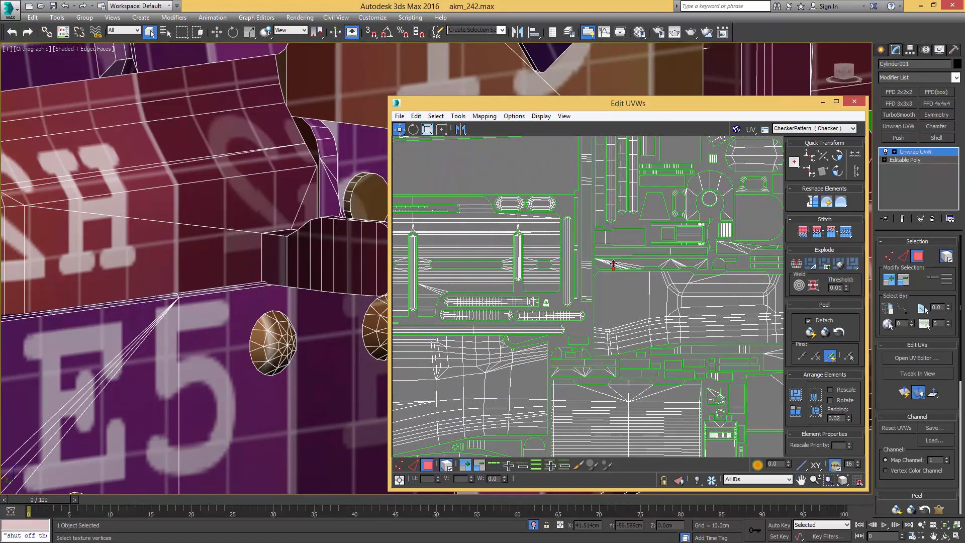
drag(567, 339, 504, 454)
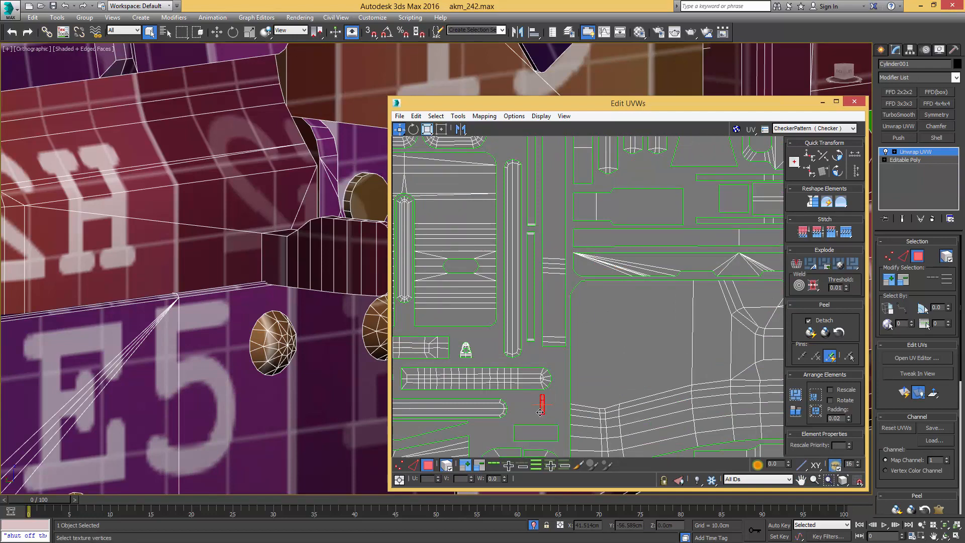
scroll(596, 313, up, 3)
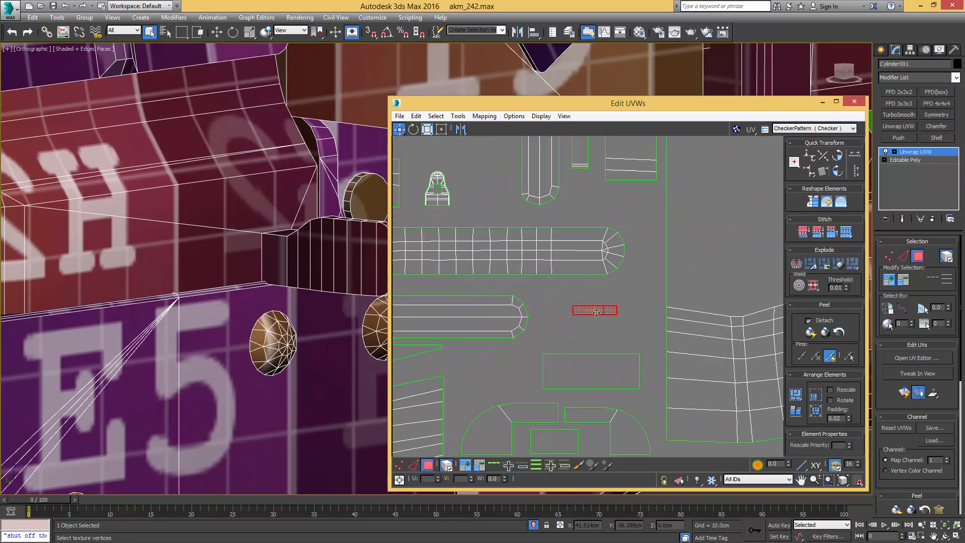
drag(579, 311, 548, 310)
click(613, 297)
- Nudge the long round-ended strip and the thin strip above it slightly upward, centring them in the gap between the large panels
scroll(577, 324, down, 5)
middle_drag(514, 350, 695, 336)
middle_drag(467, 325, 531, 324)
scroll(598, 280, up, 3)
click(583, 315)
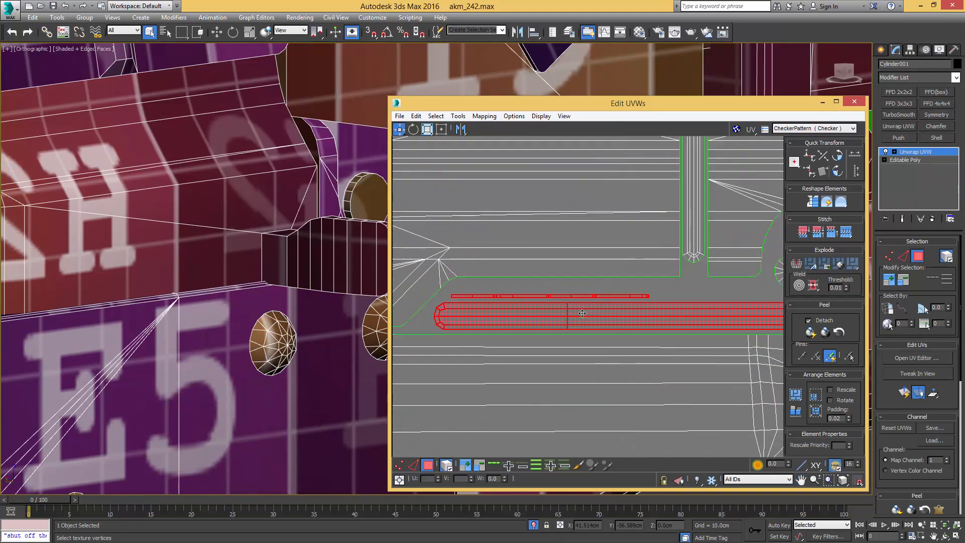
drag(583, 314, 584, 311)
middle_drag(653, 306, 416, 305)
mouse_move(654, 305)
middle_down()
mouse_move(418, 306)
mouse_move(676, 307)
middle_up()
middle_drag(422, 303, 564, 297)
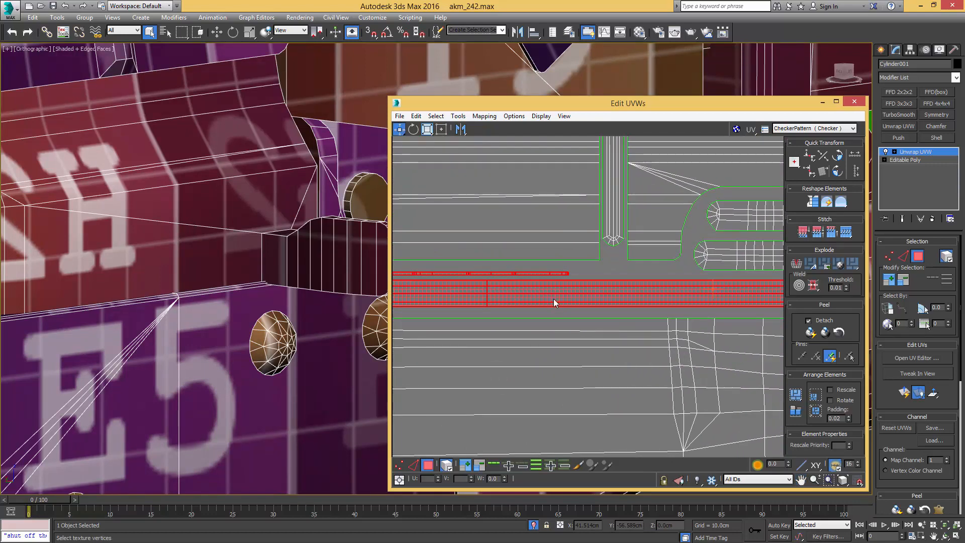
- Adjust the selected long strip and thin strip in the gap between the large panels, and clear the selection
drag(554, 302, 581, 272)
click(581, 274)
click(612, 271)
- Examine the shell spacing along the tile's left edge and down to its lower left area for overlaps and uneven gaps
scroll(531, 338, down, 5)
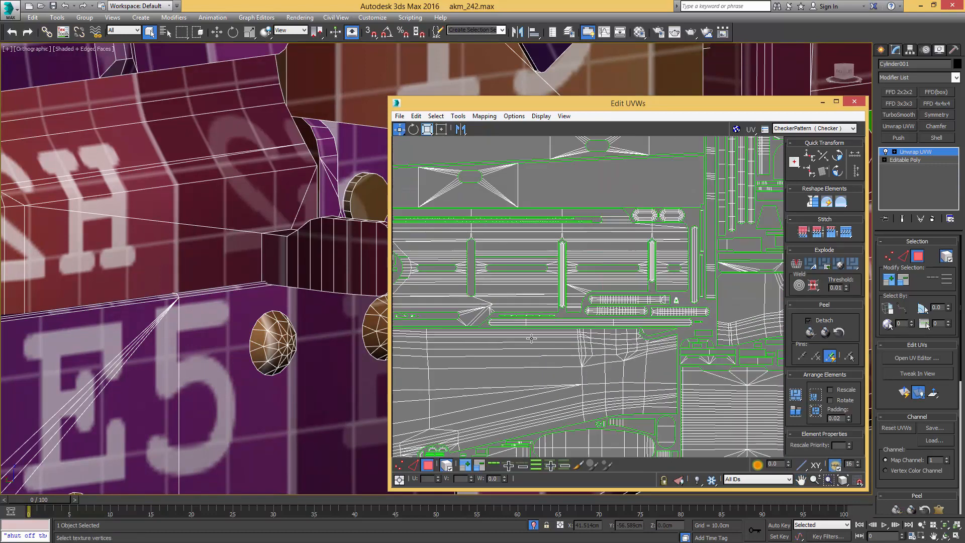
middle_drag(524, 370, 721, 333)
scroll(570, 205, up, 4)
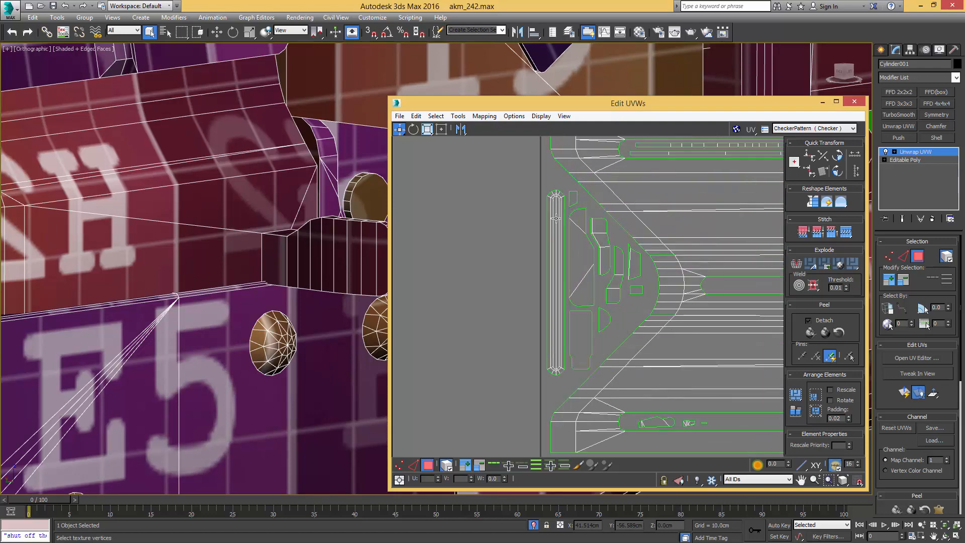
scroll(628, 312, down, 1)
middle_drag(610, 266, 563, 134)
middle_drag(602, 271, 561, 128)
scroll(590, 250, down, 2)
middle_drag(625, 308, 523, 250)
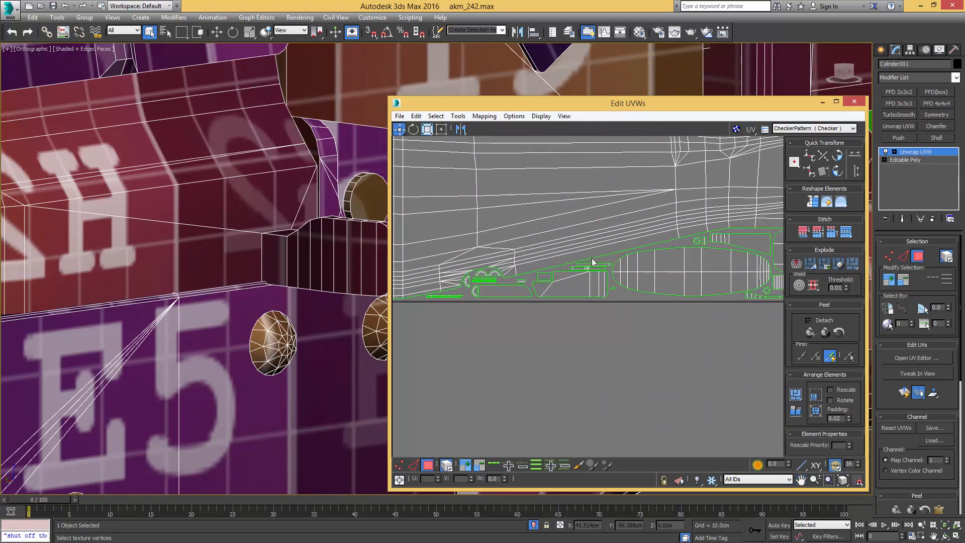
- Move the upper thin dashed strip beneath the large panel's slanted edge right and slightly up, beside the half-ring shells
scroll(446, 298, up, 6)
middle_drag(446, 298, 553, 255)
drag(567, 259, 607, 251)
click(624, 235)
middle_drag(605, 240, 496, 254)
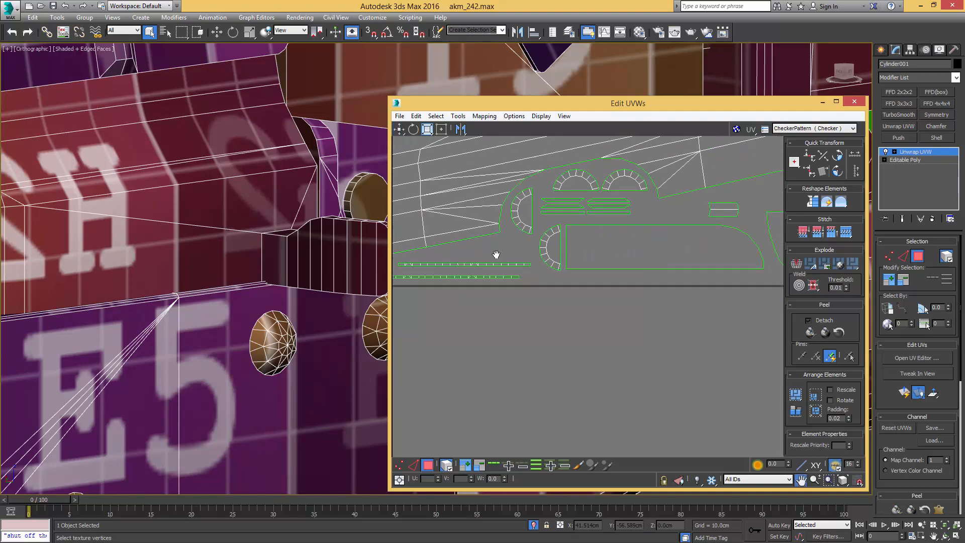
- Nudge the upper of the two thin strips above the angular panel slightly upward to even out the spacing
middle_drag(645, 261, 517, 278)
scroll(517, 279, down, 4)
middle_drag(621, 275, 577, 318)
scroll(577, 289, up, 4)
click(572, 296)
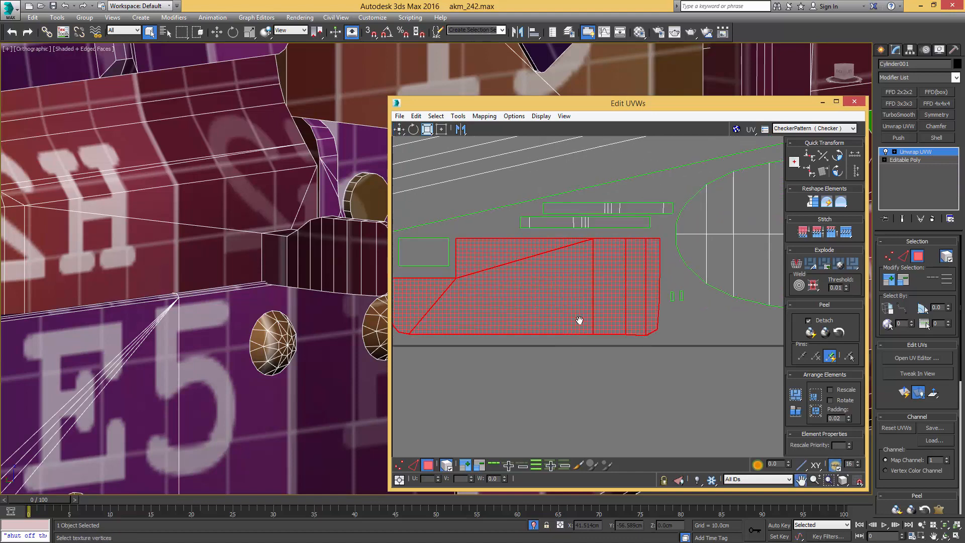
scroll(598, 259, up, 1)
click(598, 260)
drag(633, 237, 636, 234)
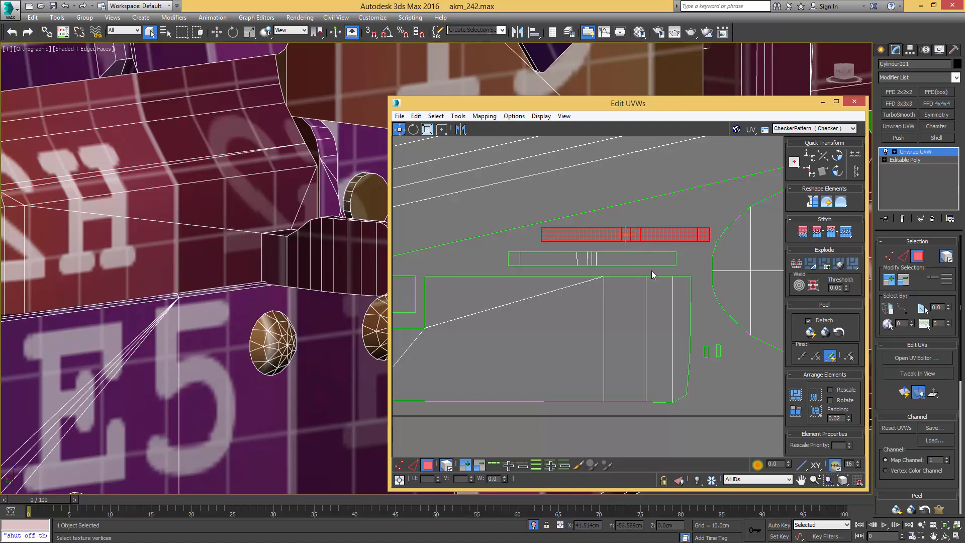
- Move the capsule-shaped shell slightly right and down, evening out the gaps to its neighbouring shells
scroll(671, 273, down, 8)
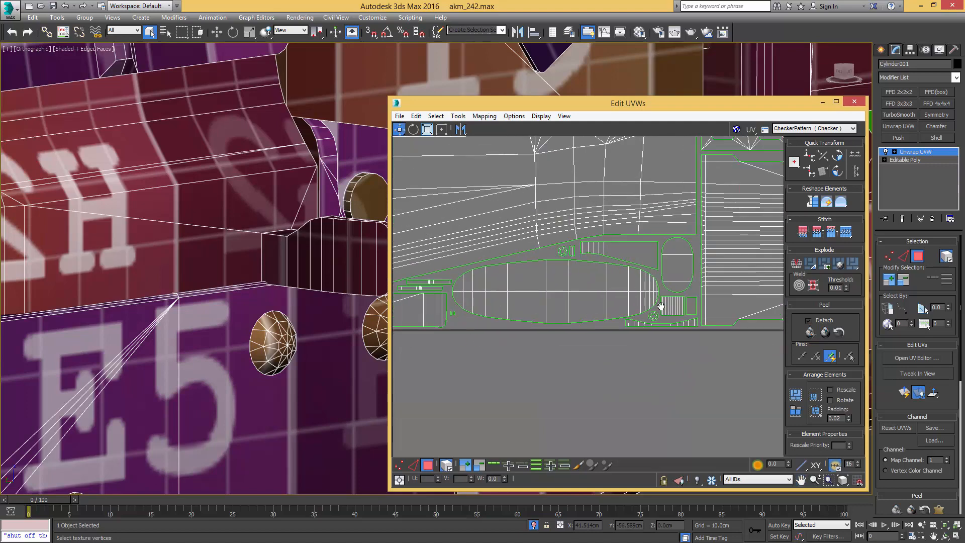
scroll(499, 278, up, 4)
click(499, 279)
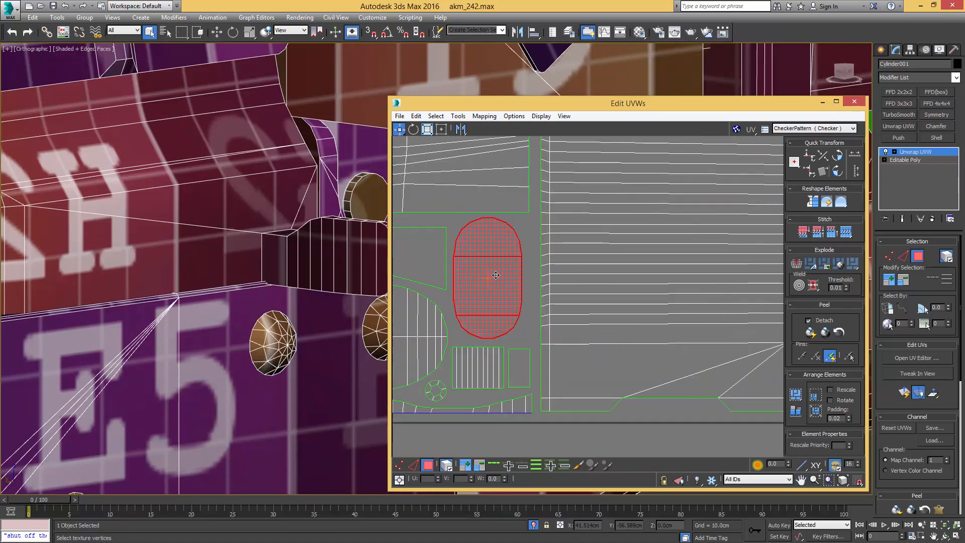
drag(499, 279, 507, 281)
click(529, 434)
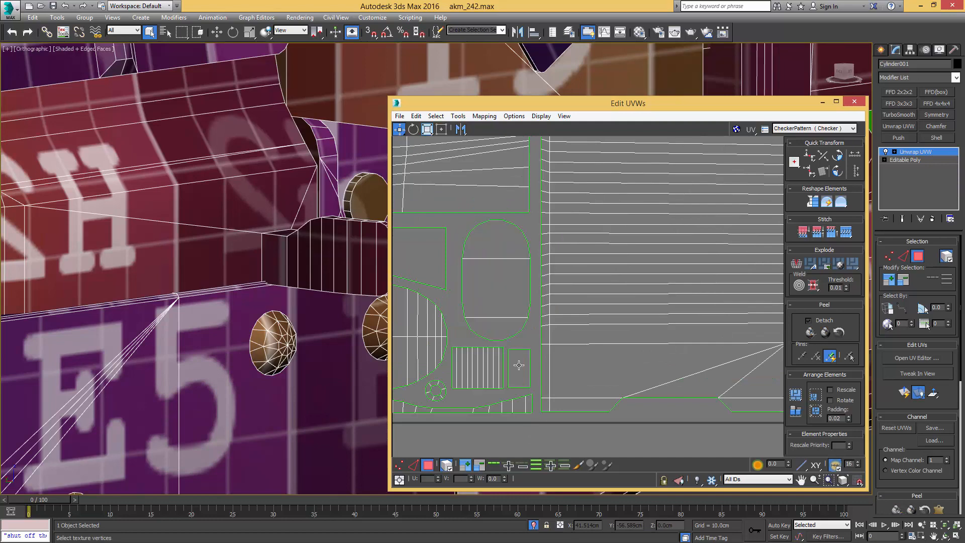
- Examine the shell spacing along the tile's lower edge and up its right edge for overlaps and uneven gaps
scroll(519, 364, down, 2)
scroll(613, 340, down, 5)
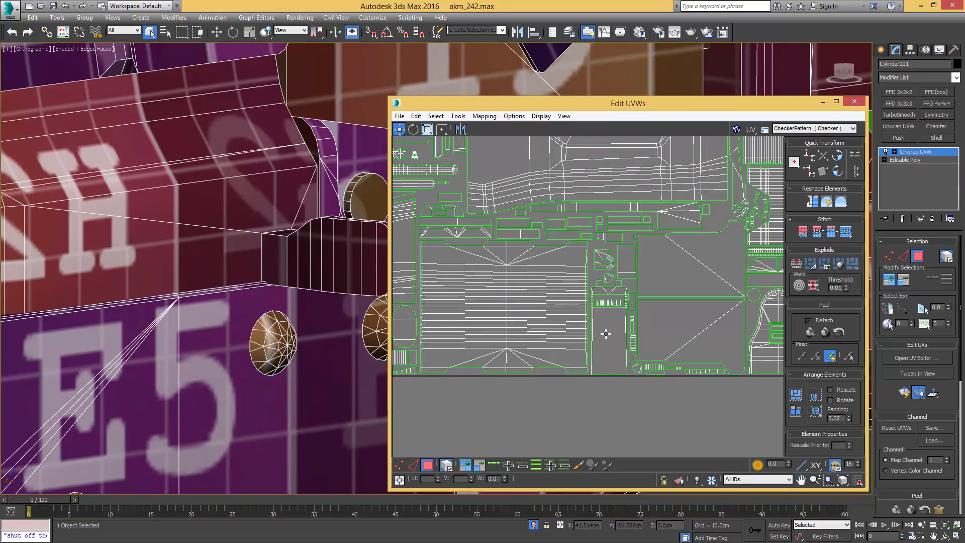
scroll(560, 289, up, 2)
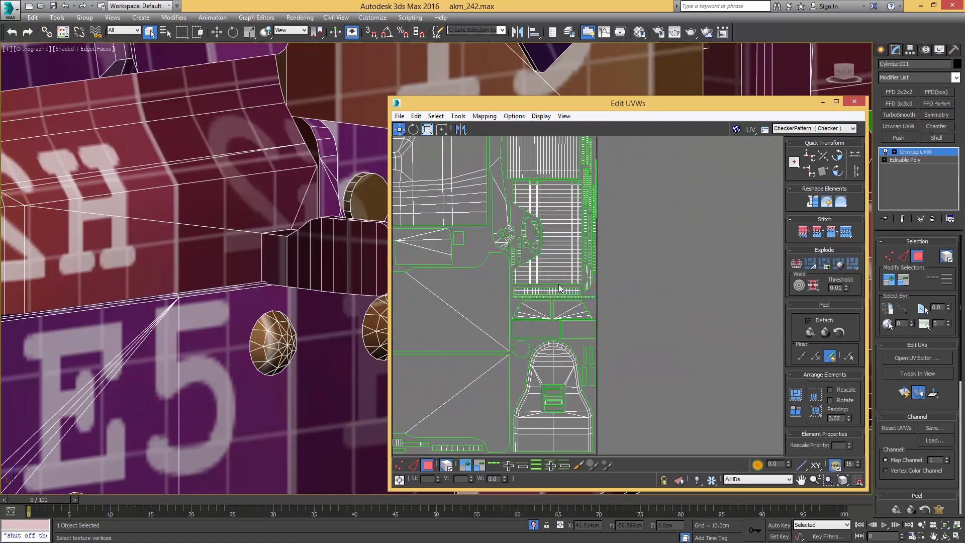
scroll(516, 246, up, 6)
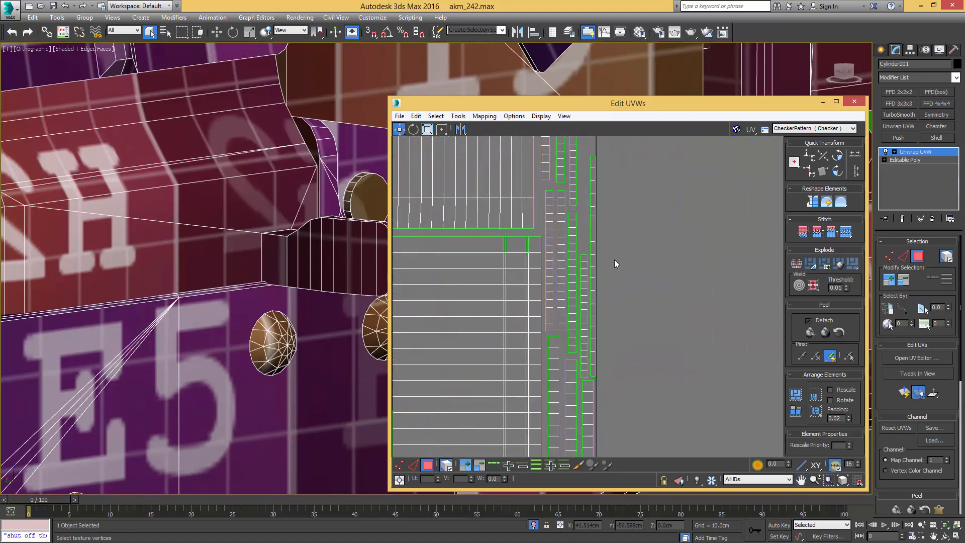
scroll(589, 381, up, 1)
middle_drag(590, 381, 605, 443)
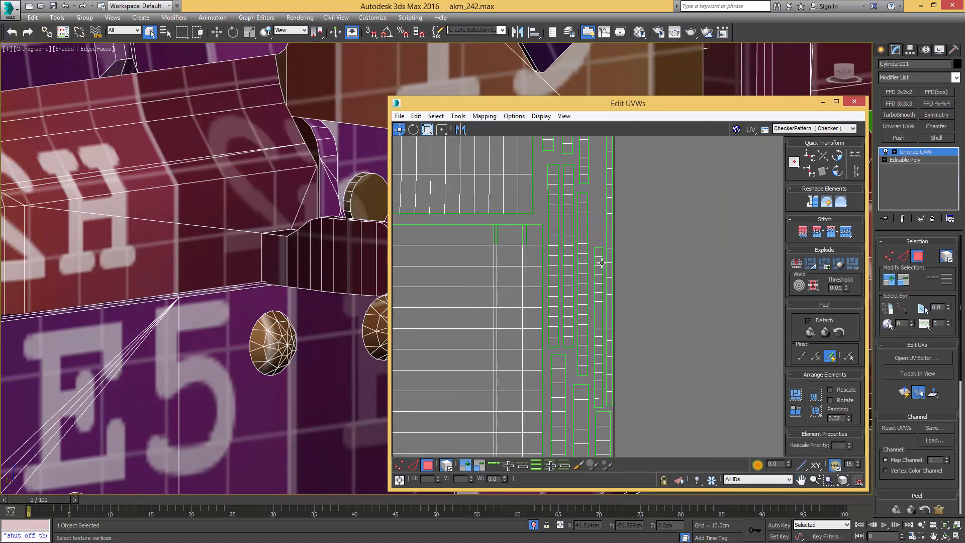
middle_drag(599, 251, 609, 375)
scroll(598, 371, down, 3)
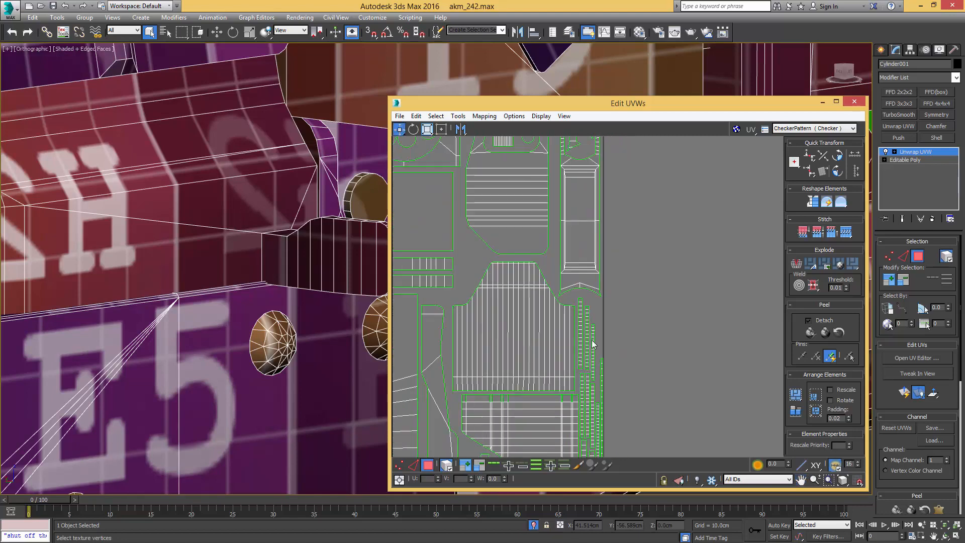
middle_drag(588, 243, 601, 409)
scroll(598, 264, up, 2)
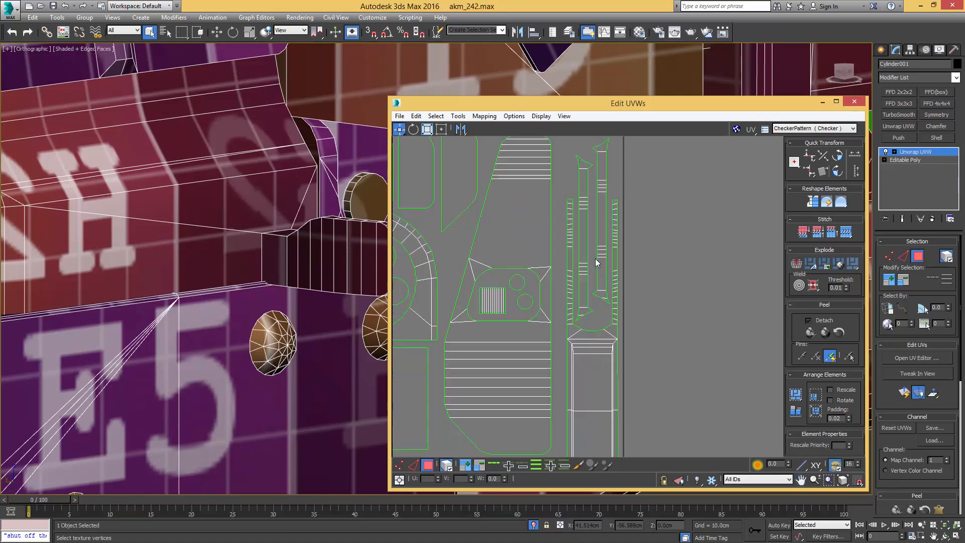
- Nudge the two narrow flared-end strips near the tile's right edge upward, evening out the gaps between the toothed side strips
mouse_move(598, 263)
middle_down()
mouse_move(598, 353)
mouse_move(599, 254)
middle_up()
click(583, 260)
drag(582, 260, 600, 244)
click(634, 250)
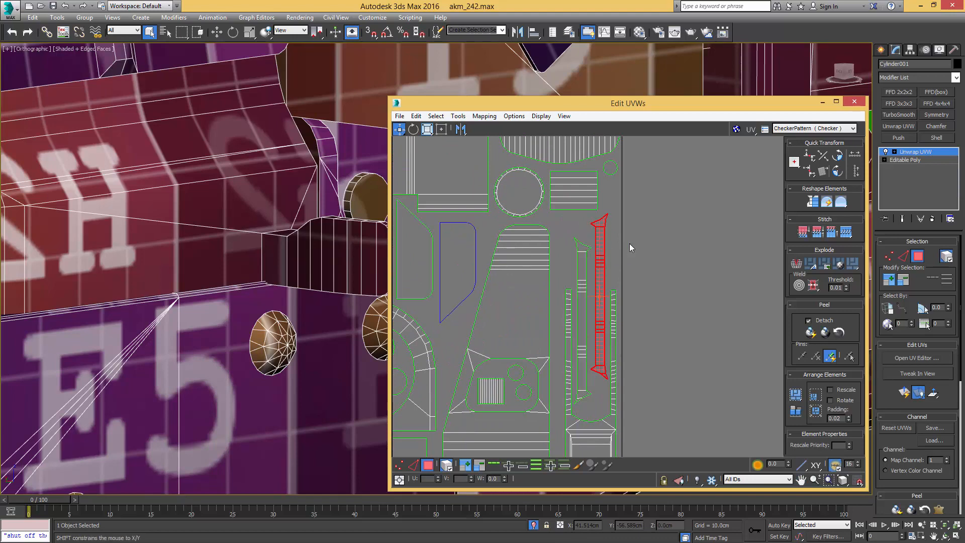
click(624, 280)
- Examine the shell spacing across the middle of the layout and up to the tile's upper left area
scroll(588, 279, down, 4)
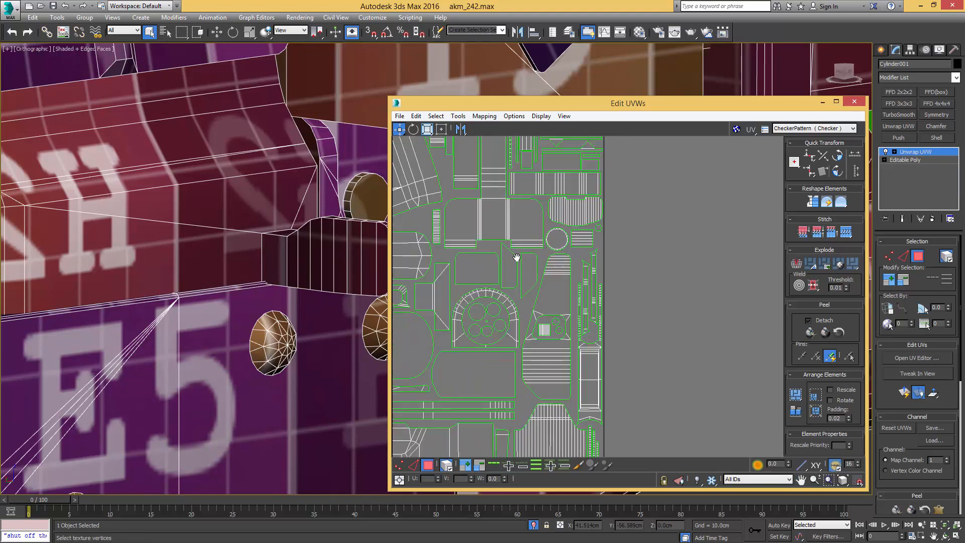
middle_drag(517, 257, 723, 234)
middle_drag(468, 263, 845, 262)
middle_drag(544, 235, 697, 302)
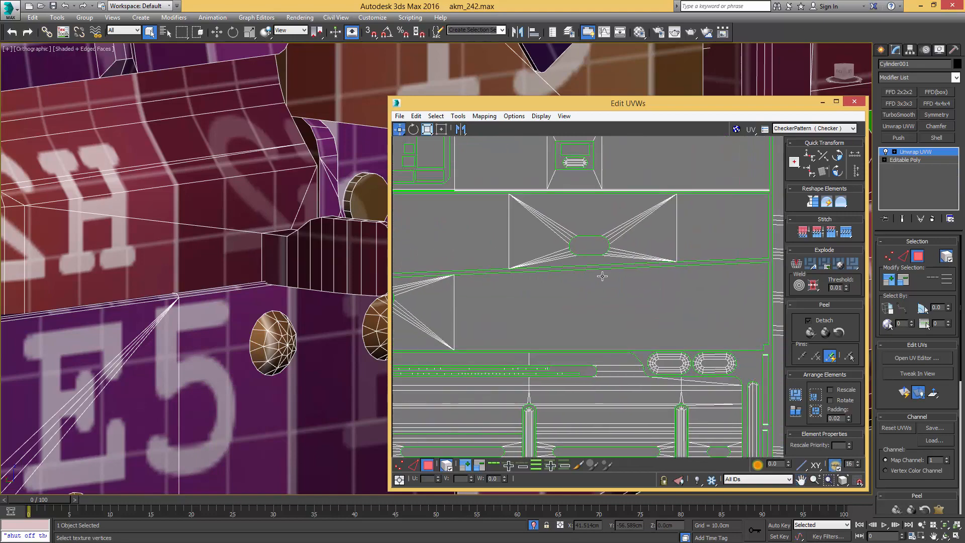
scroll(603, 276, down, 4)
middle_drag(520, 256, 616, 285)
middle_drag(588, 251, 549, 309)
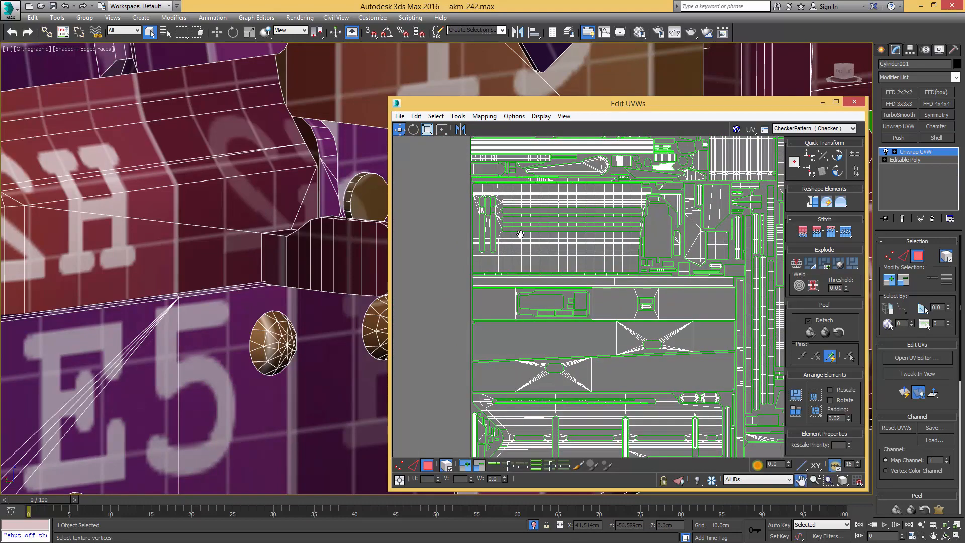
scroll(519, 235, up, 2)
middle_drag(578, 162, 703, 279)
scroll(528, 230, up, 1)
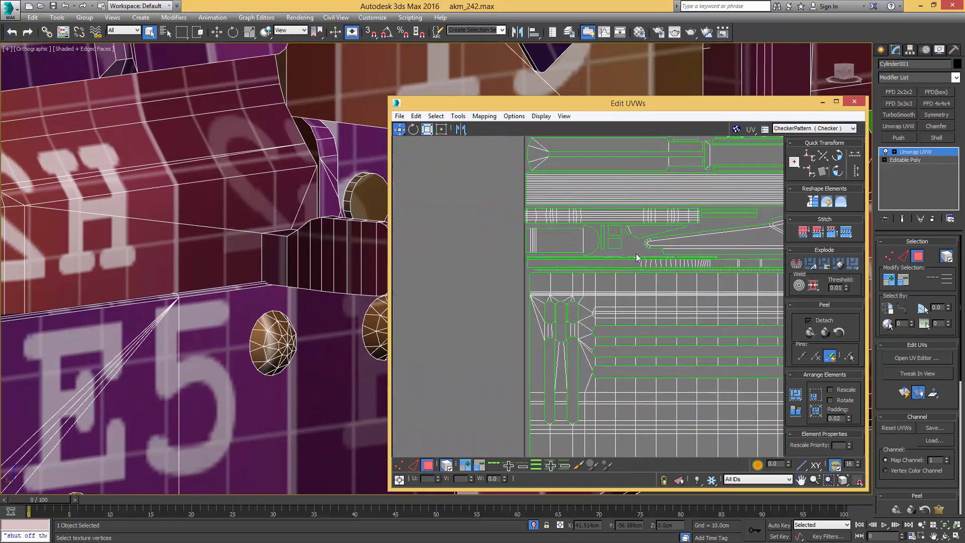
- Nudge the round-ended rectangle at the tile's left edge slightly left and up, and select the long cross-lined strip above it
scroll(567, 246, up, 4)
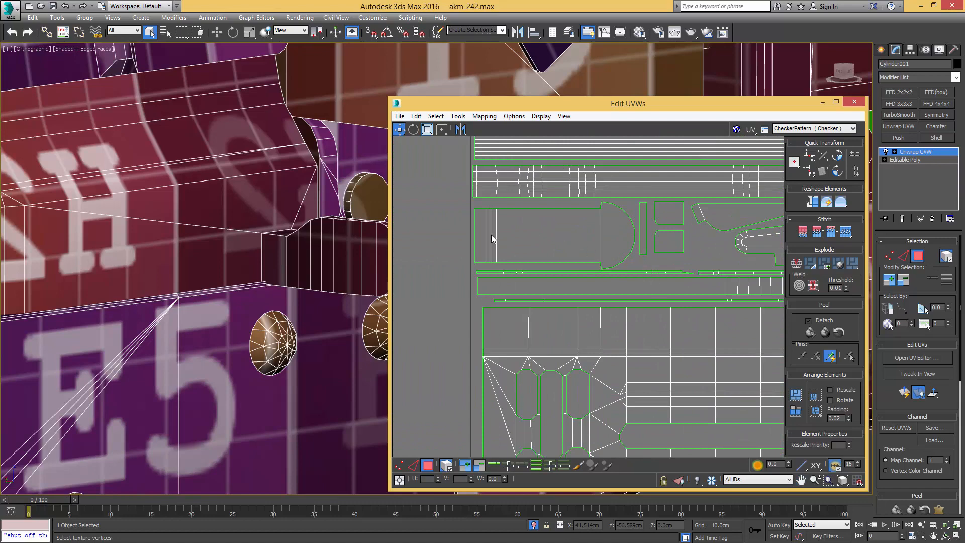
click(506, 230)
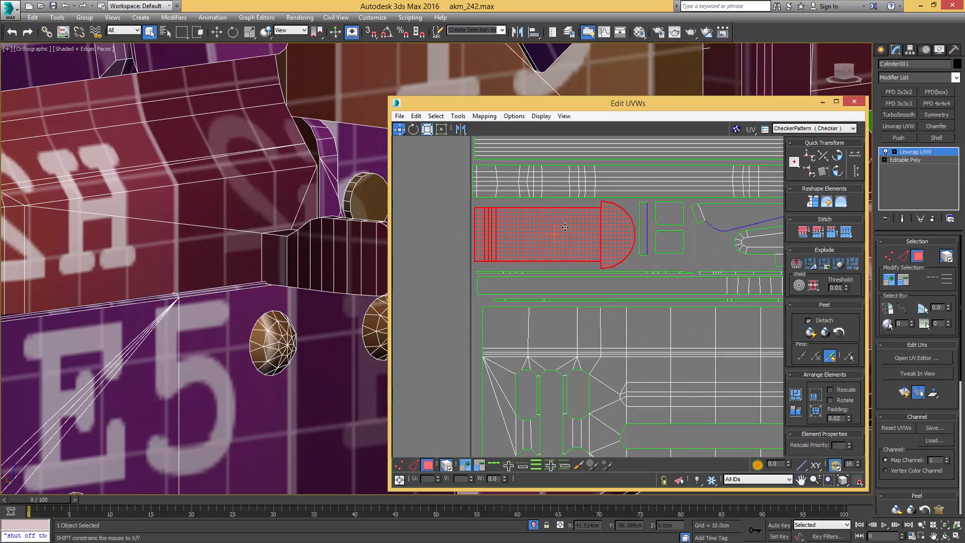
middle_drag(576, 234, 534, 288)
click(474, 240)
middle_drag(614, 247, 395, 257)
scroll(569, 240, up, 2)
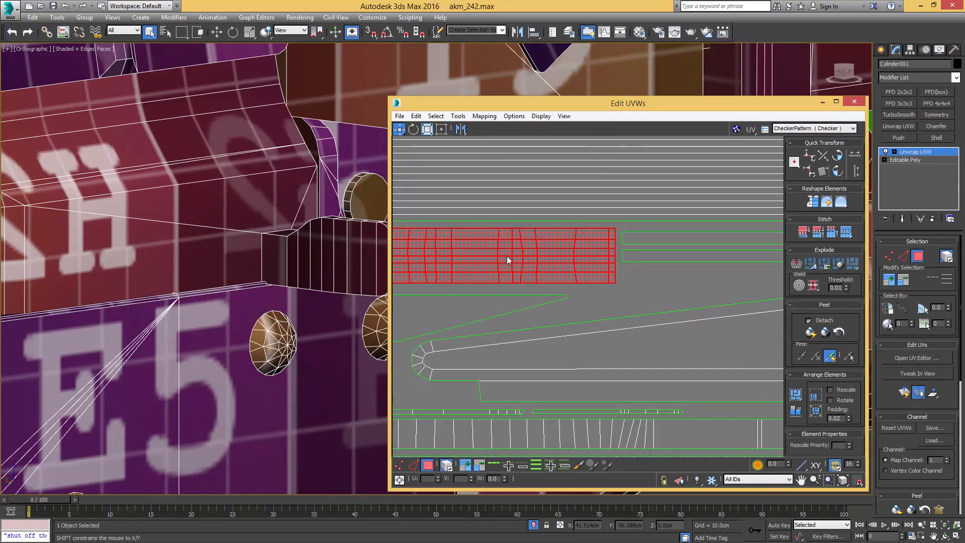
scroll(506, 255, up, 2)
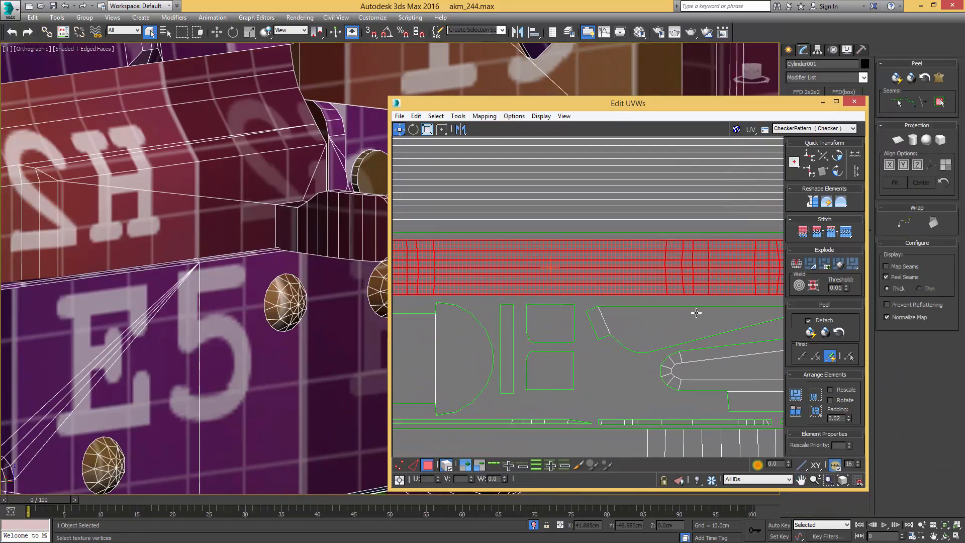
- Select the large horizontally lined panel above the curved grip-shaped shell and nudge it slightly upward
scroll(691, 382, down, 4)
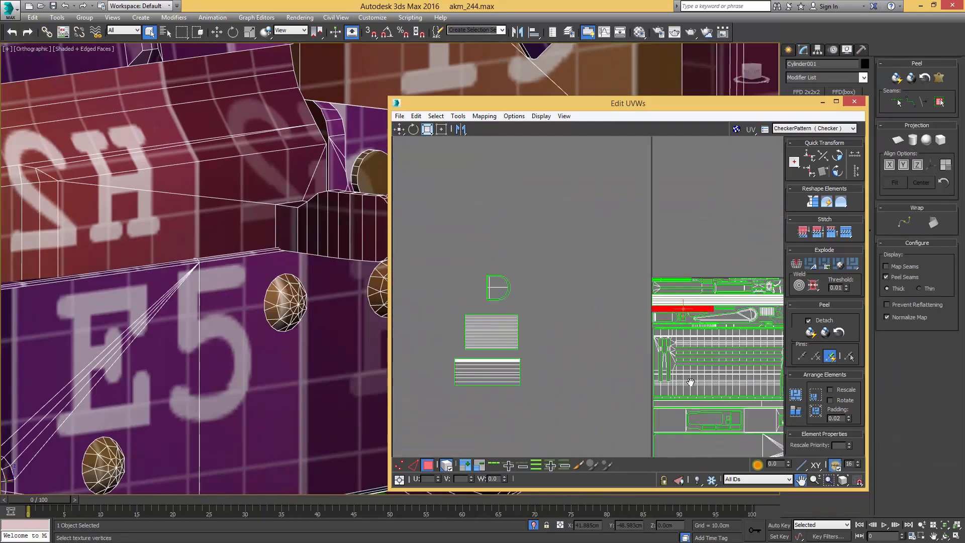
middle_drag(691, 382, 465, 254)
middle_drag(700, 257, 631, 289)
scroll(654, 280, up, 3)
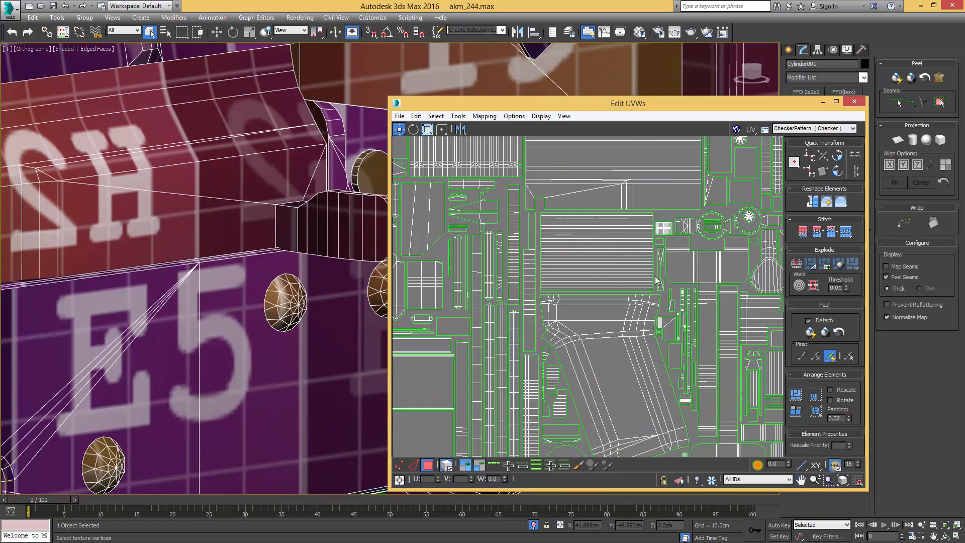
scroll(655, 280, up, 3)
middle_drag(602, 249, 723, 334)
middle_drag(536, 261, 619, 283)
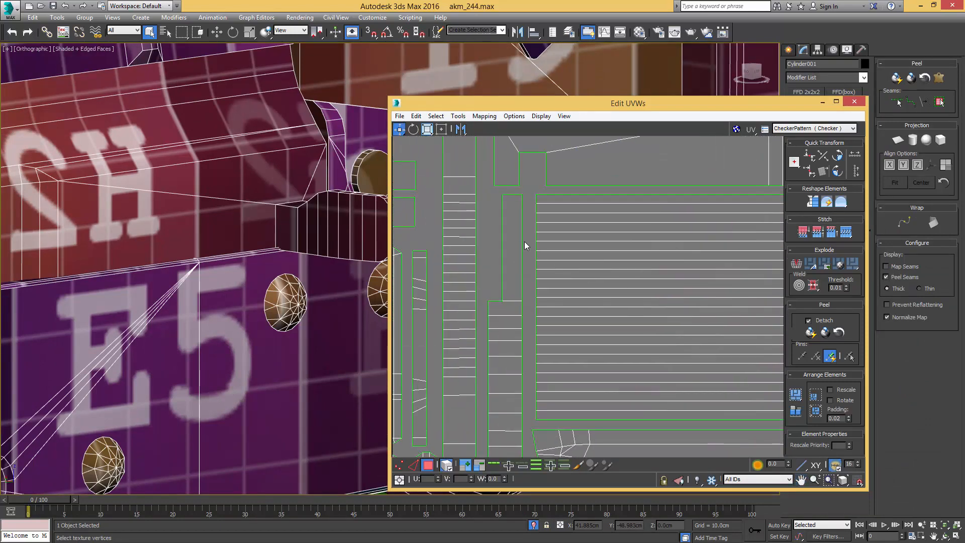
click(537, 238)
middle_drag(635, 321, 590, 276)
drag(593, 287, 593, 285)
- Enlarge the large horizontally lined panel from its lower right corner in Freeform mode to fill the surrounding gap
middle_drag(716, 325, 656, 302)
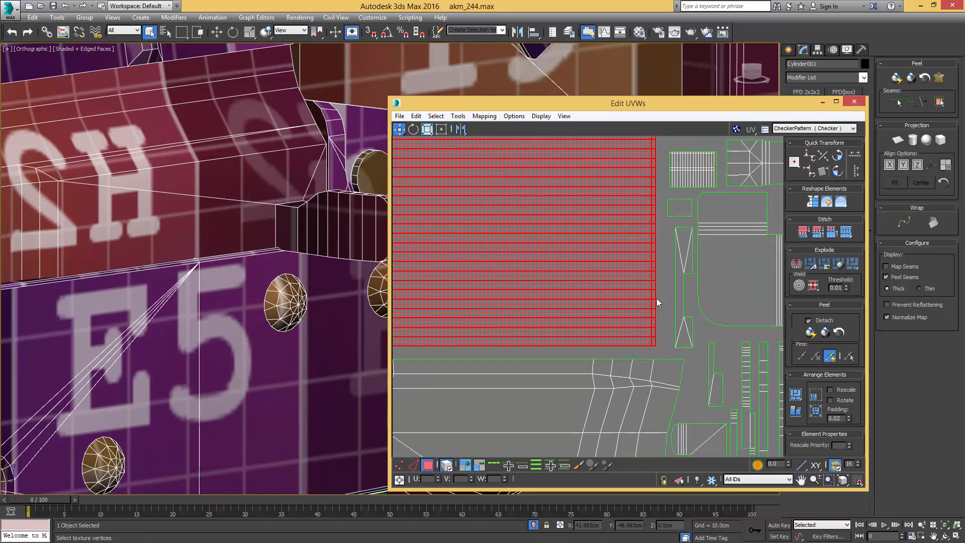
click(441, 130)
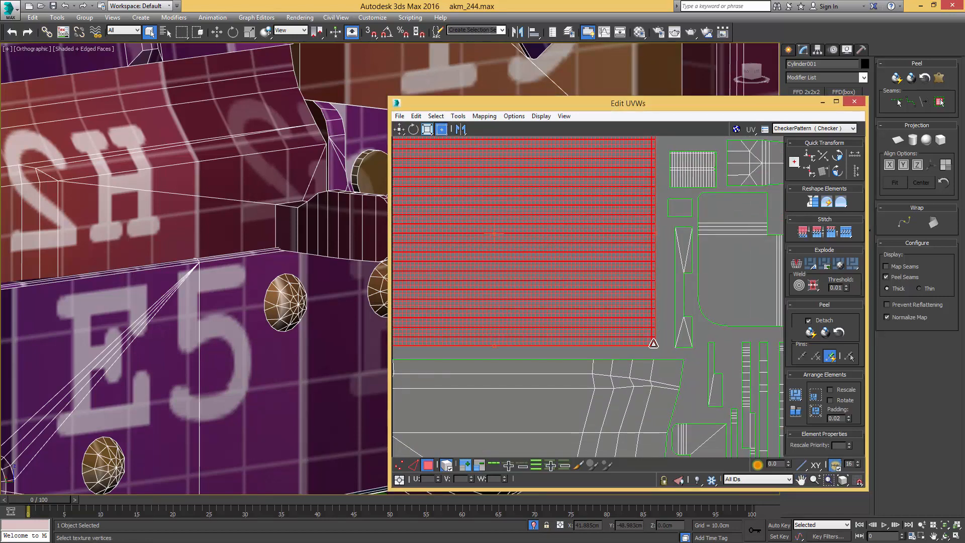
drag(655, 345, 669, 353)
- Rotate the small lined shell beside the enlarged panel 90 degrees and move it up and right into the free gap
middle_drag(668, 210, 624, 338)
scroll(645, 308, up, 3)
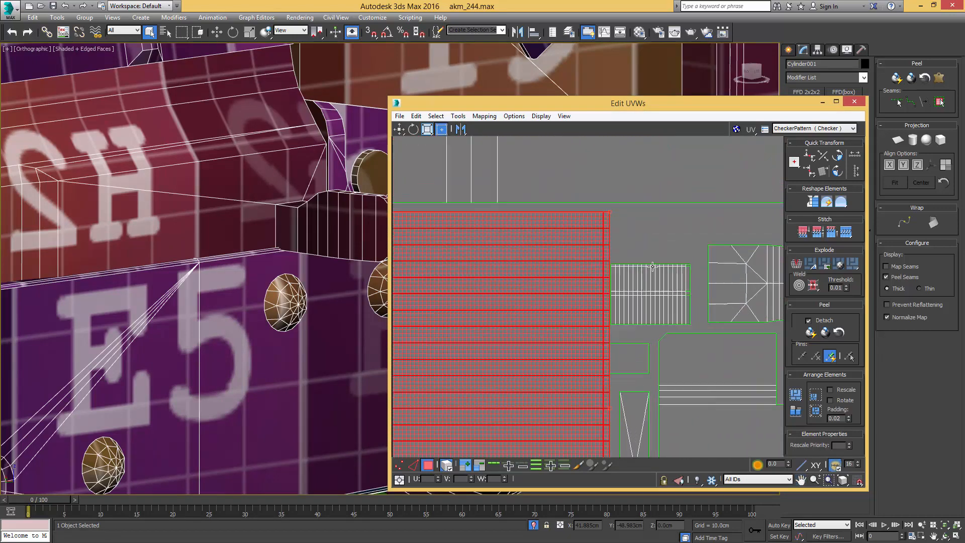
click(662, 282)
click(836, 170)
drag(647, 301, 663, 259)
- Rotate the small plain rectangle 90 degrees and move it into the notch of the wide rounded shell below the toothed ring
drag(631, 359, 630, 359)
middle_drag(630, 355, 628, 286)
click(836, 171)
drag(628, 277, 635, 254)
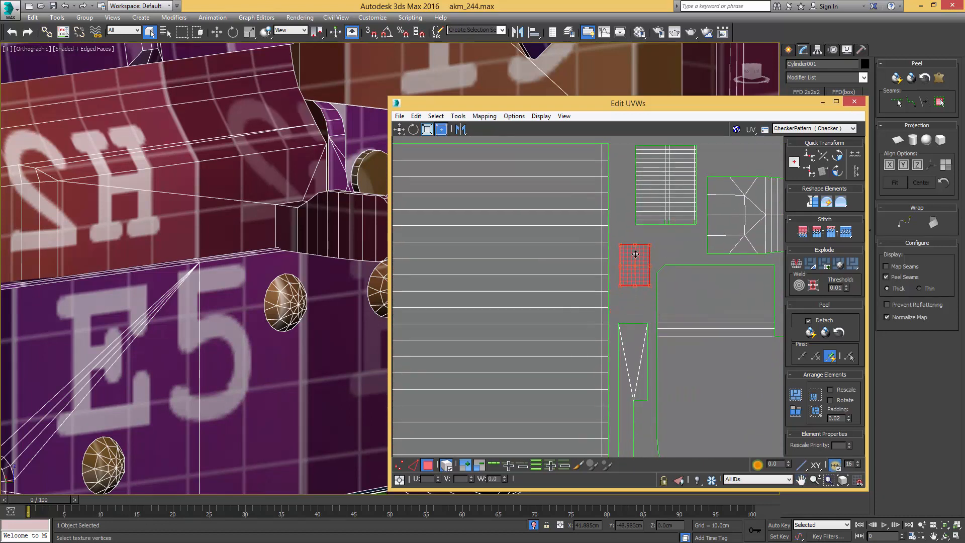
scroll(635, 254, down, 4)
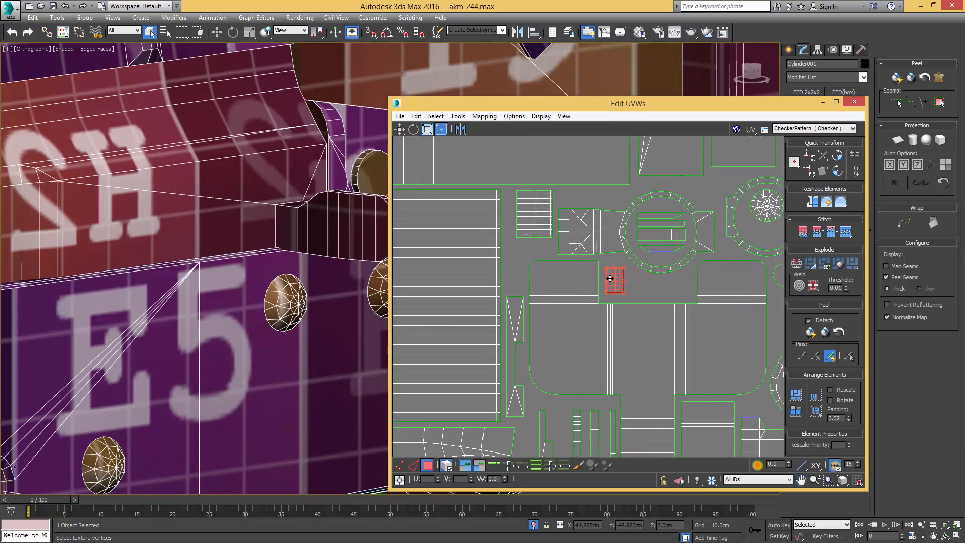
click(520, 256)
- Examine the spacing around the large ribbed panel with the scalloped ends near the tile's upper edge
scroll(519, 256, down, 4)
middle_drag(499, 270, 681, 252)
middle_drag(672, 203, 663, 286)
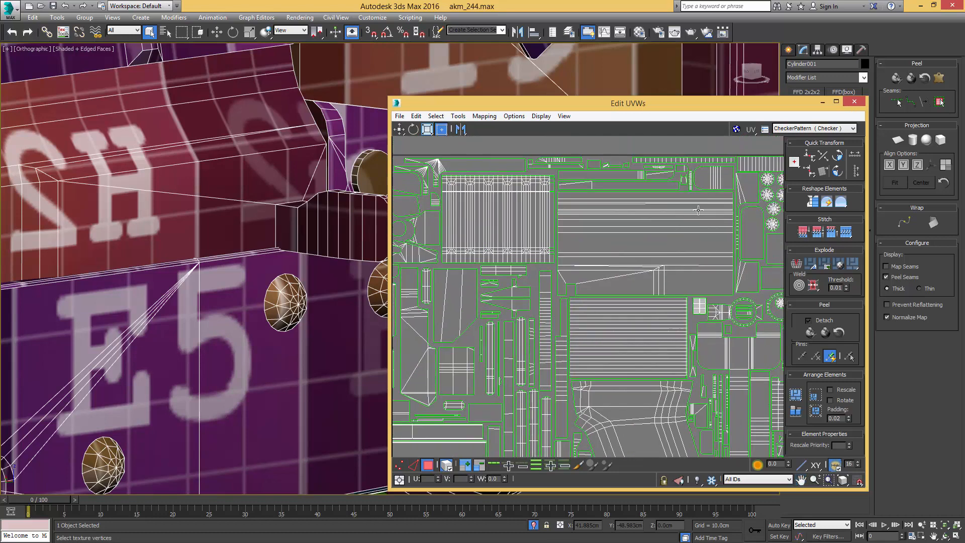
middle_drag(539, 223, 661, 261)
scroll(629, 215, up, 4)
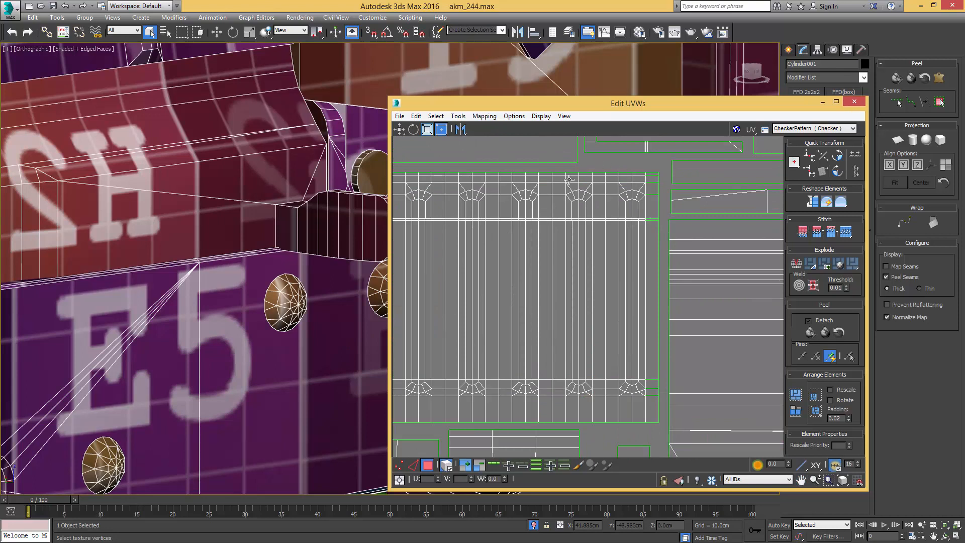
scroll(652, 214, up, 3)
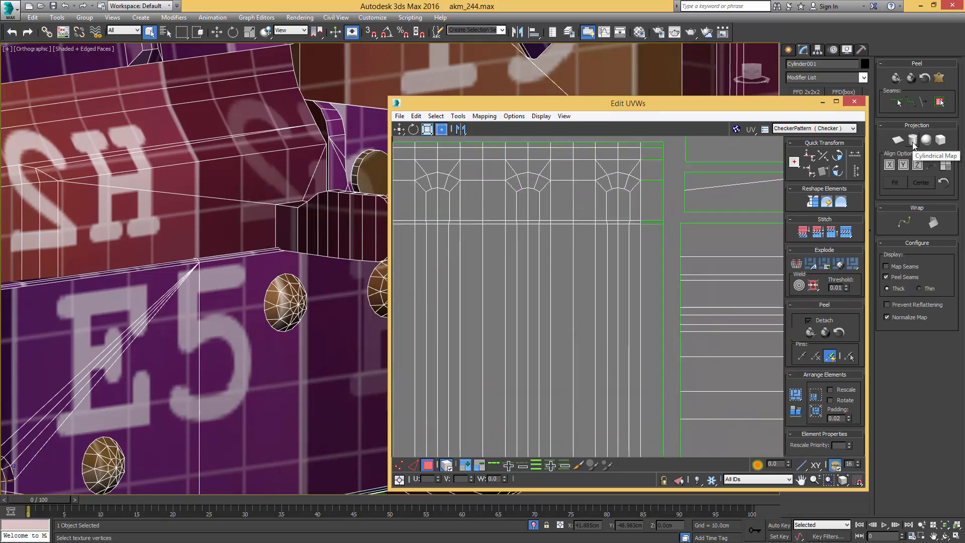
- Nudge the vertex on the ribbed panel's right edge upward to test whether its overlapping UV vertices are welded
scroll(659, 226, up, 2)
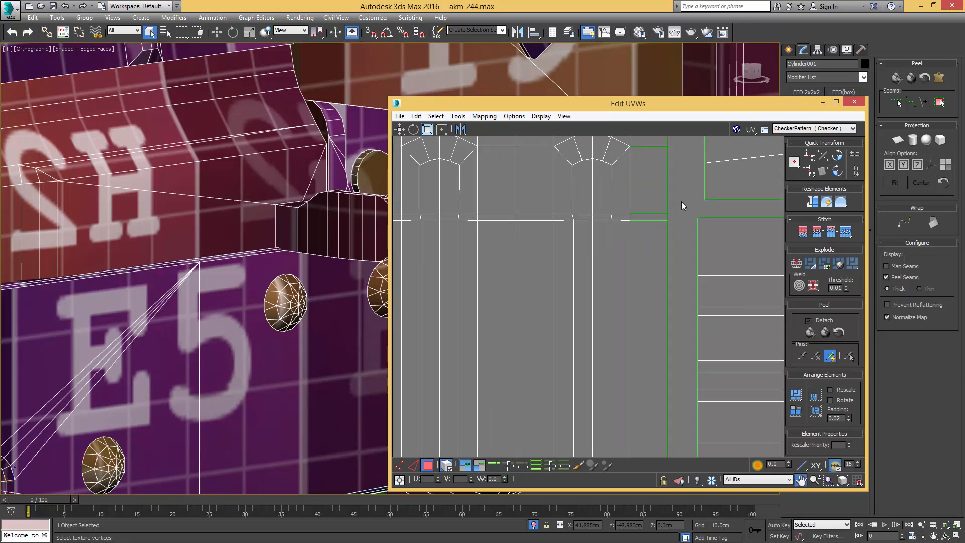
scroll(681, 203, up, 2)
key(1)
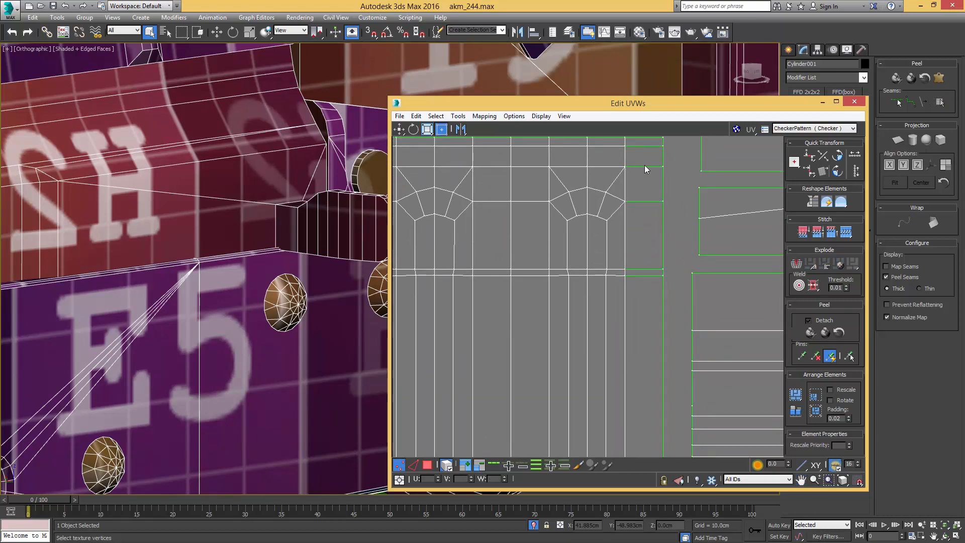
middle_drag(646, 169, 646, 228)
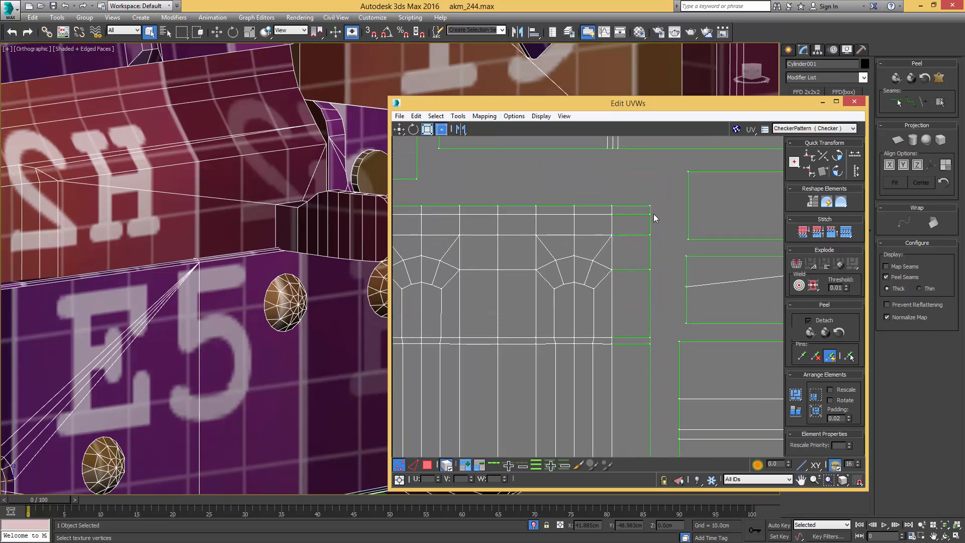
click(649, 234)
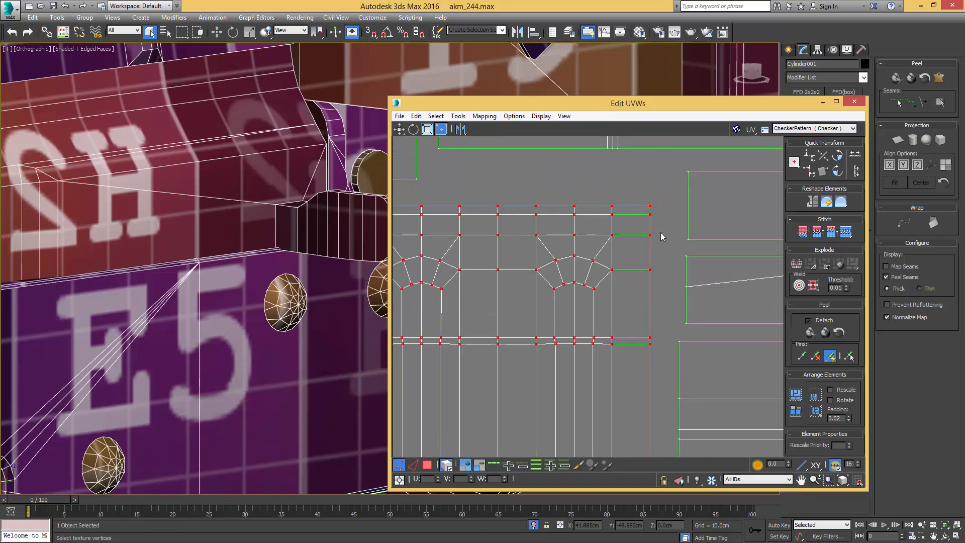
click(661, 232)
mouse_move(650, 235)
mouse_down()
mouse_move(650, 244)
mouse_move(651, 225)
mouse_move(654, 233)
mouse_up()
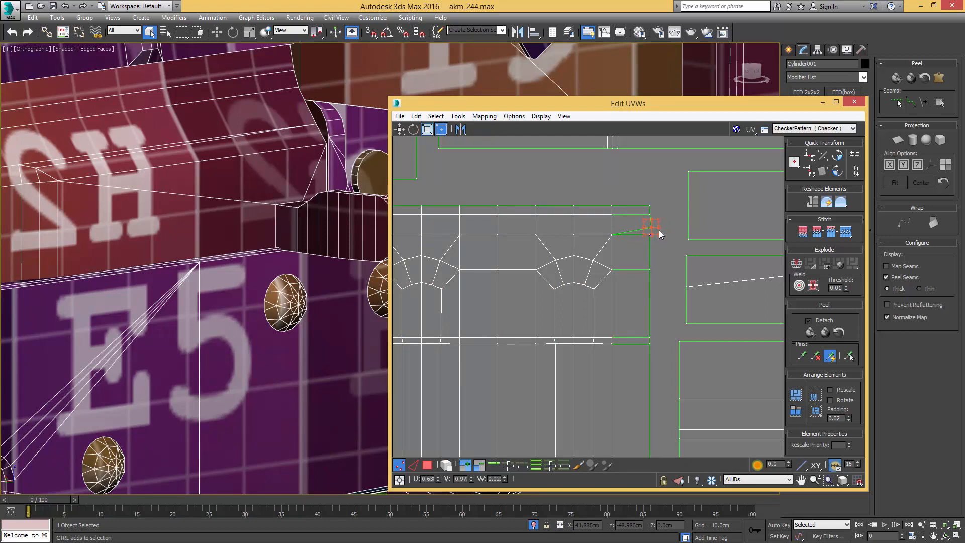
- Weld all UV vertices of the whole layout together with the weld threshold set to 0.00
scroll(656, 234, down, 6)
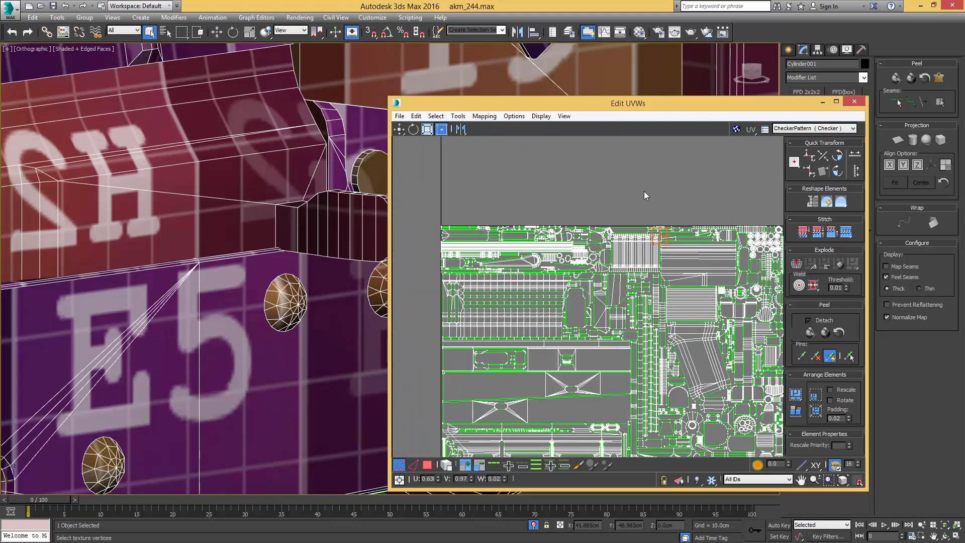
scroll(643, 191, down, 5)
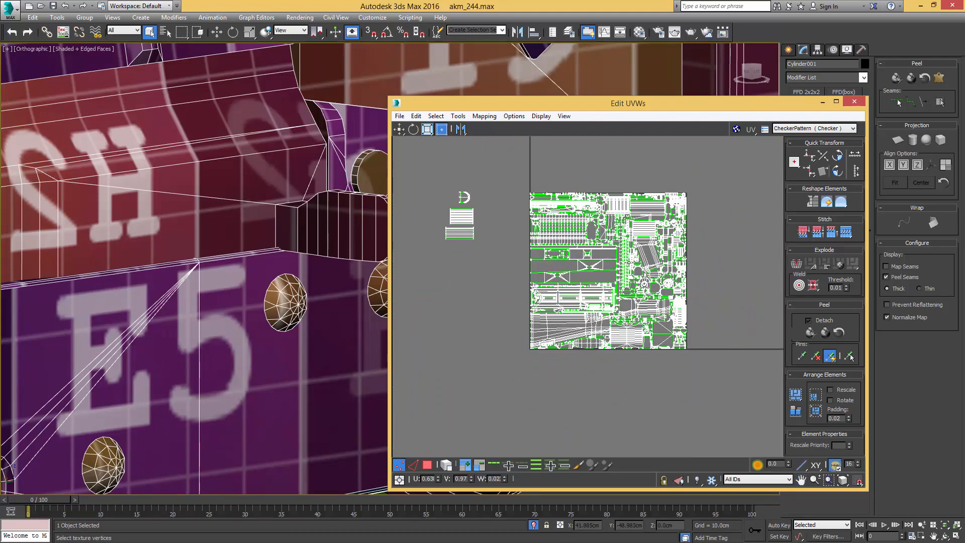
key(ctrl+a)
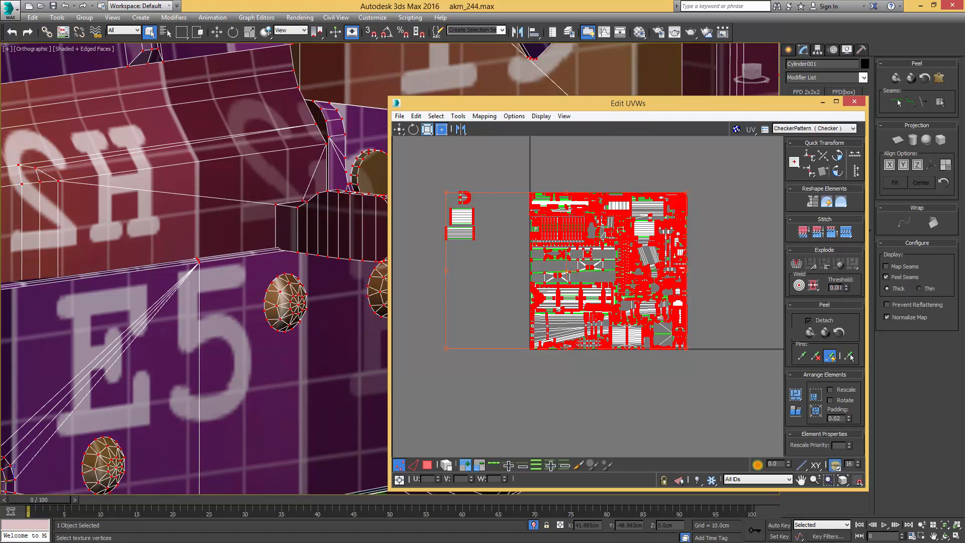
click(814, 286)
click(705, 239)
- Straighten the upper of the two close edge loops below the ribbed panel's upper scallops by aligning it horizontally
scroll(708, 211, up, 5)
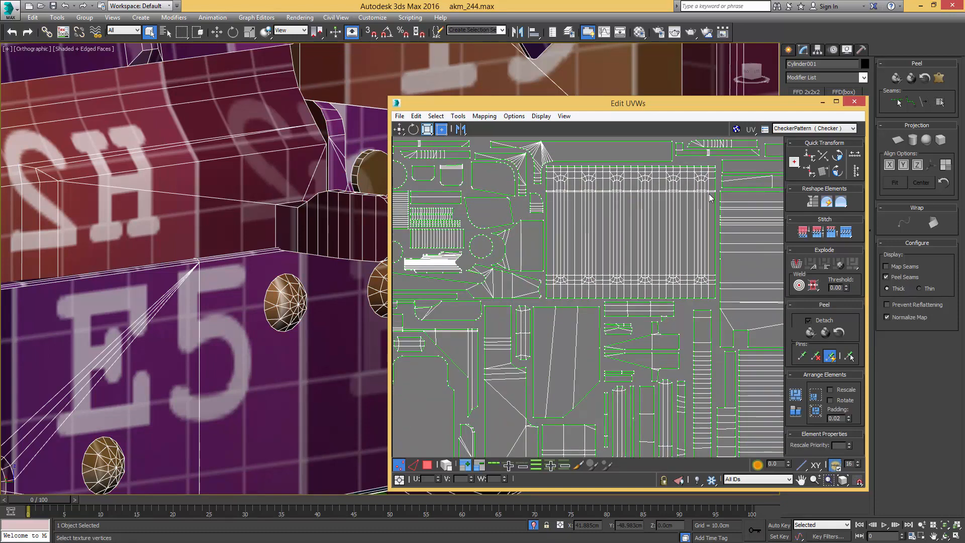
middle_drag(710, 197, 663, 206)
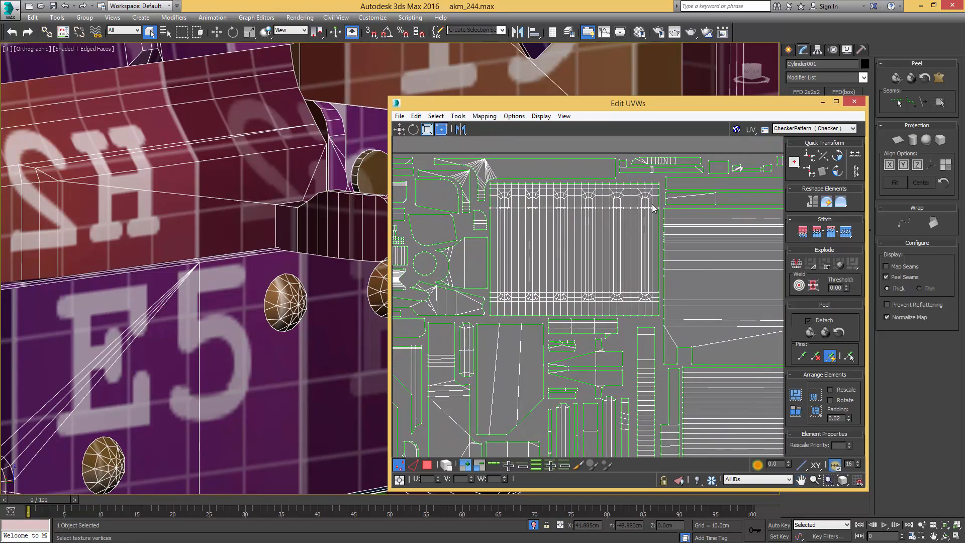
scroll(652, 204, up, 6)
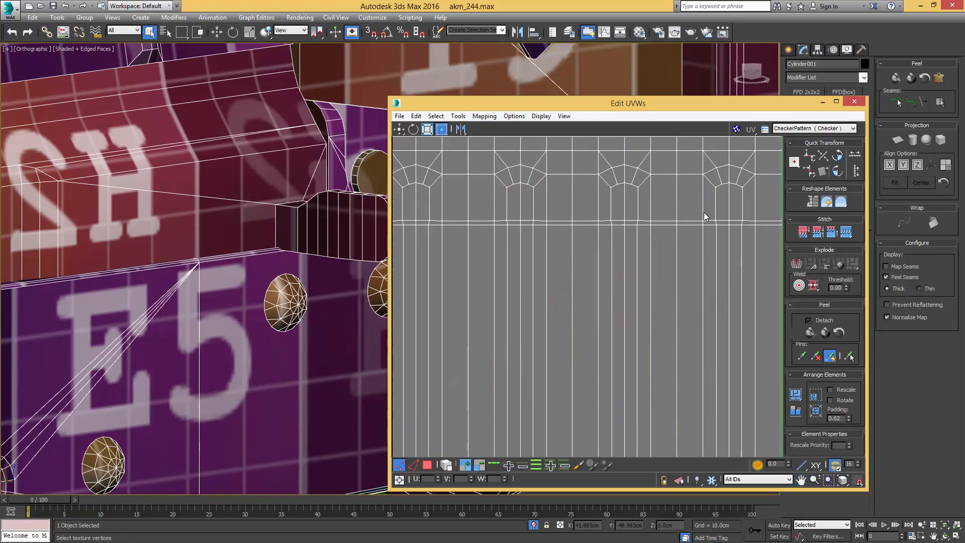
key(2)
double_click(664, 226)
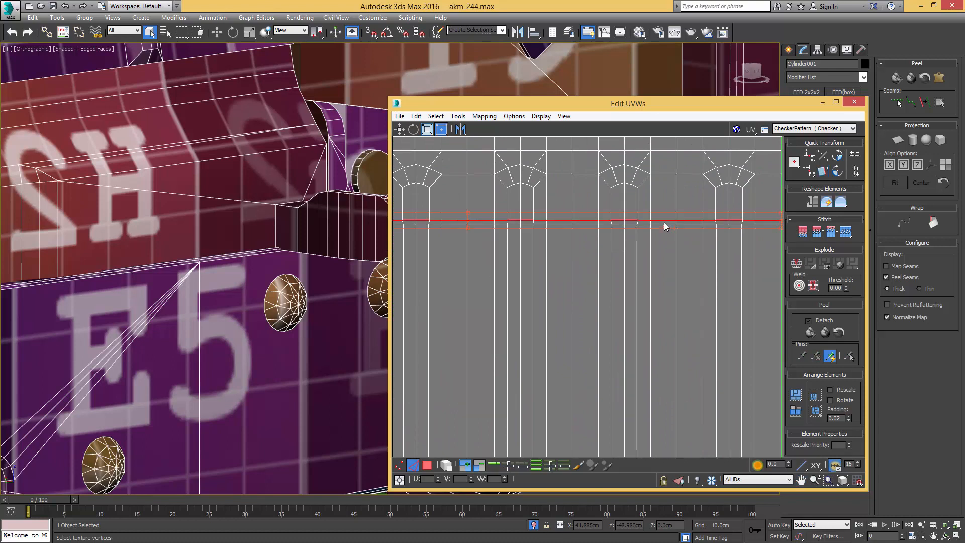
middle_drag(696, 221, 624, 218)
key(h)
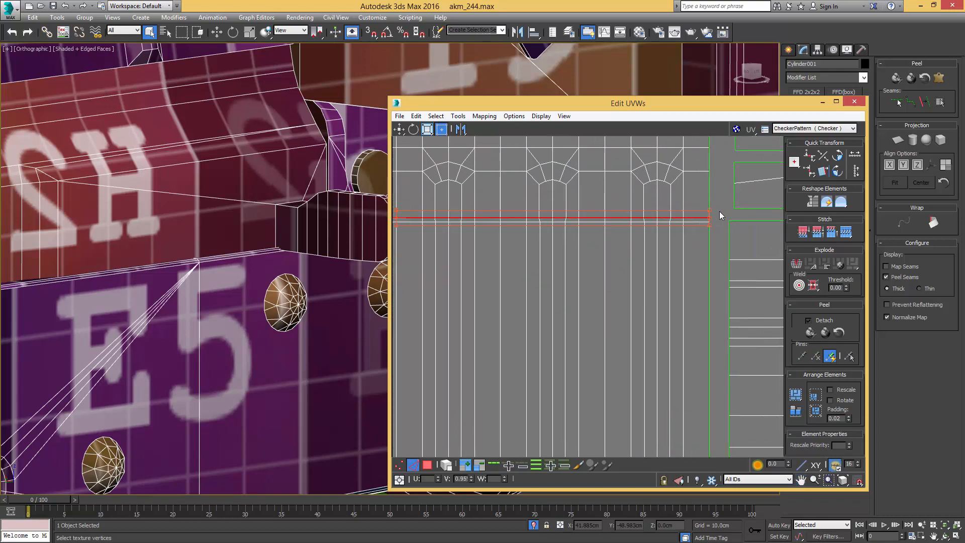
- Align the slightly wavy lower edge loop beneath the ribbed panel's upper scallops horizontally
click(649, 226)
double_click(647, 226)
scroll(697, 227, up, 3)
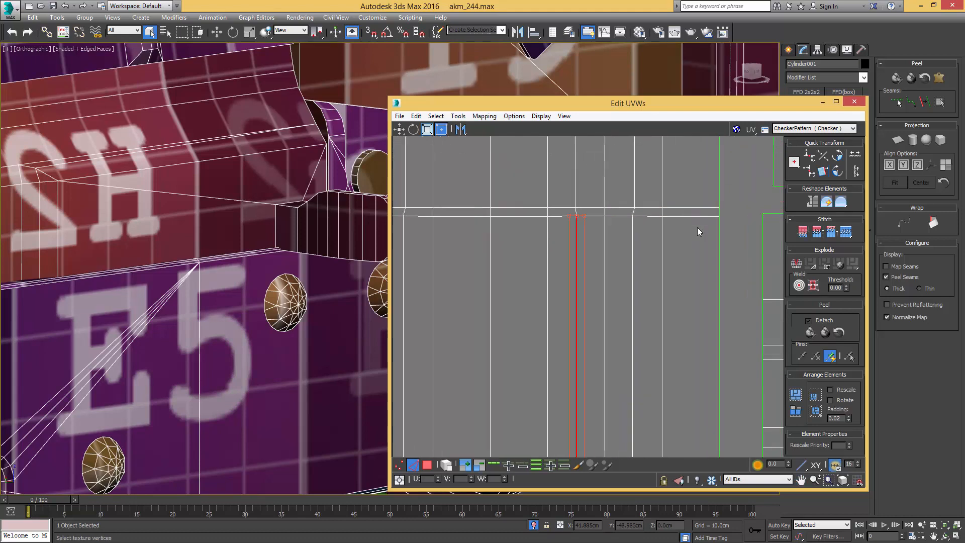
double_click(585, 220)
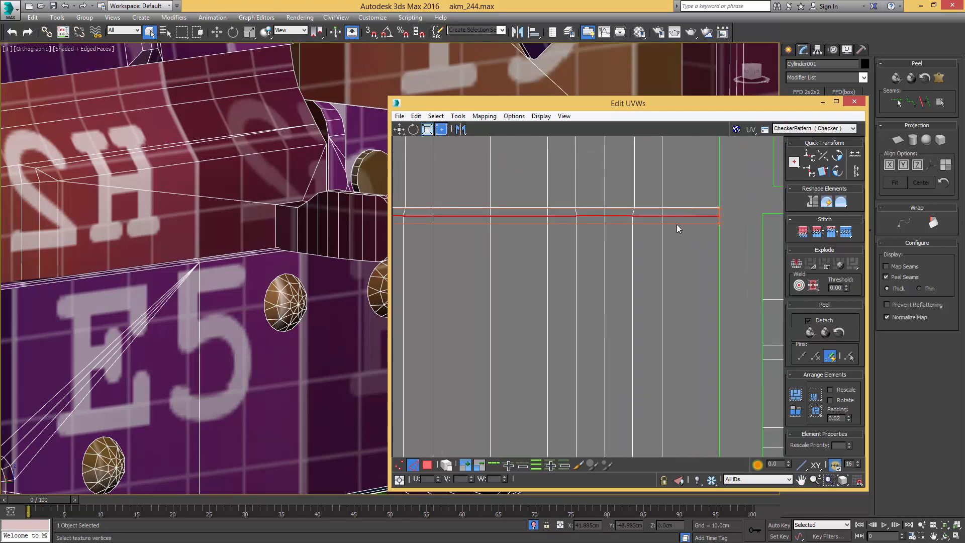
key(h)
click(741, 201)
- Break the narrow polygon strip off the right end of the horizontally lined rectangular panel and move it slightly right
scroll(729, 231, down, 6)
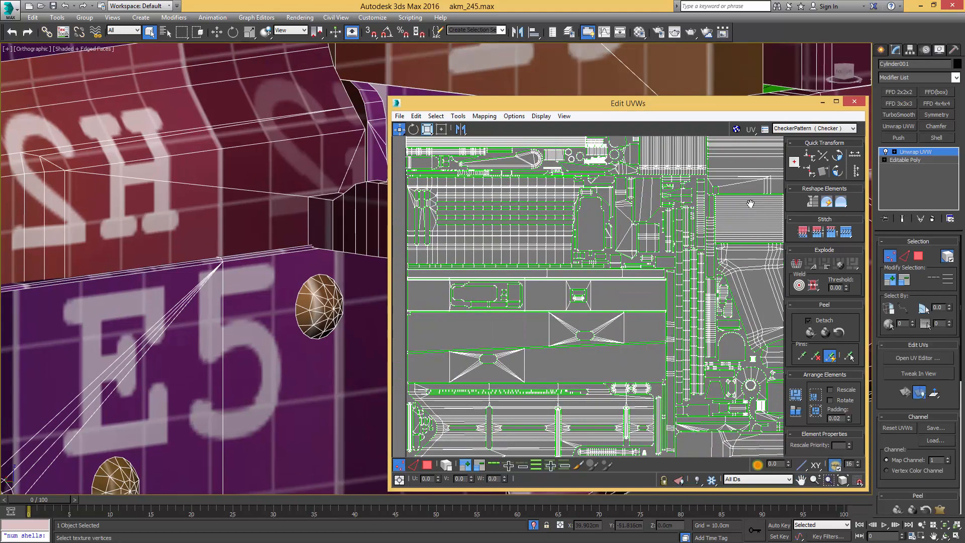
scroll(568, 210, up, 6)
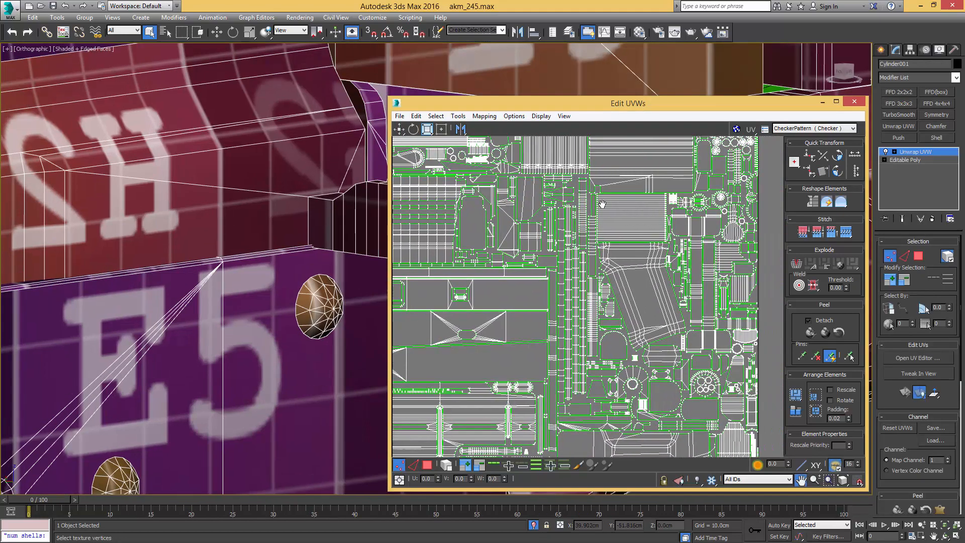
scroll(577, 212, up, 3)
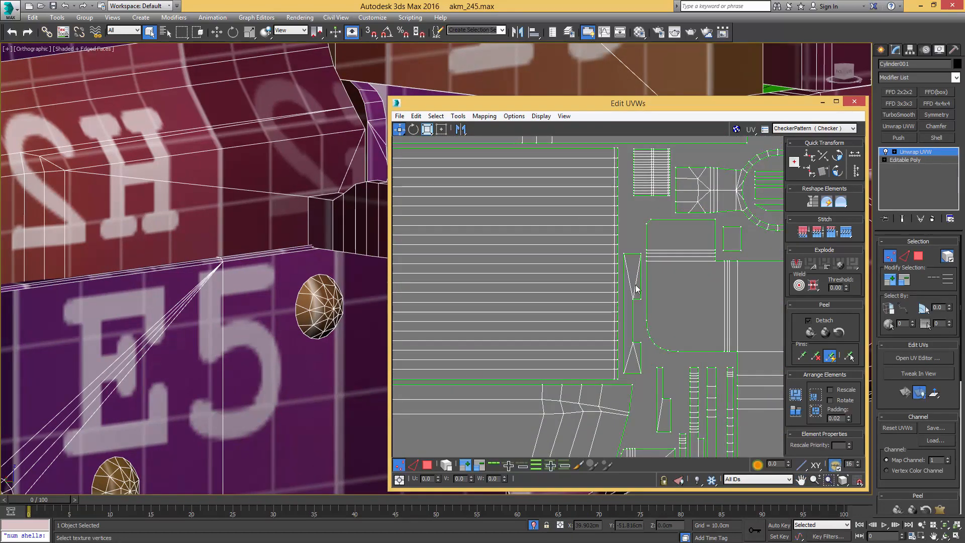
key(3)
drag(620, 378, 598, 350)
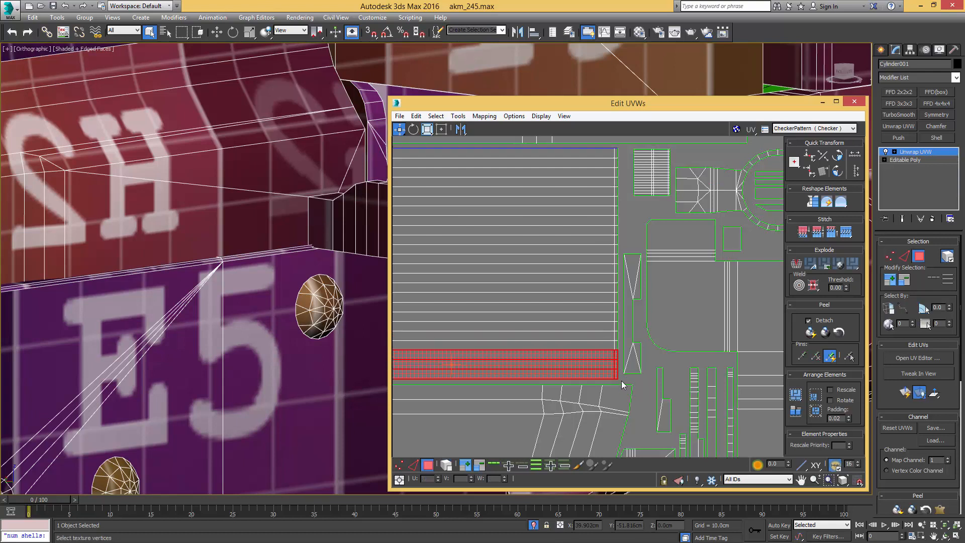
drag(610, 286, 615, 145)
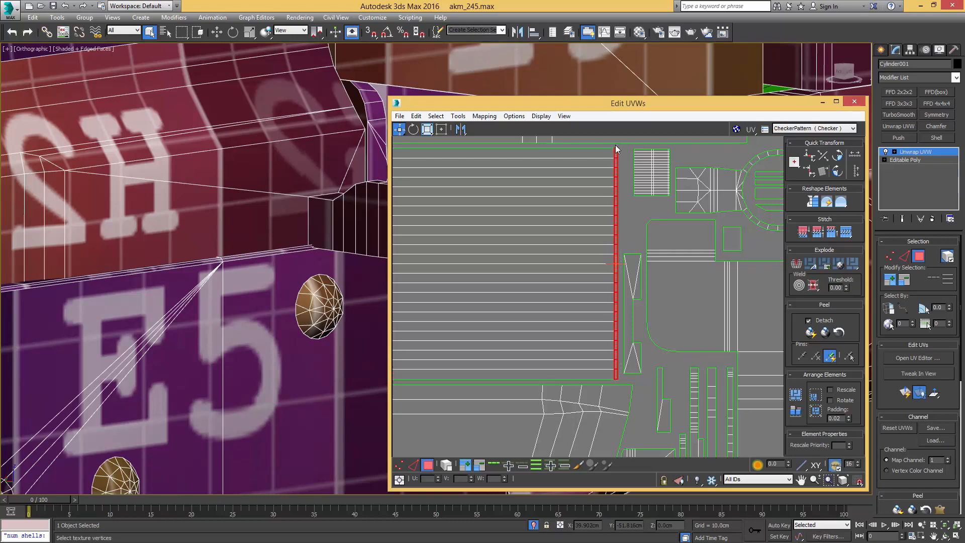
scroll(620, 207, up, 5)
right_click(602, 210)
click(587, 239)
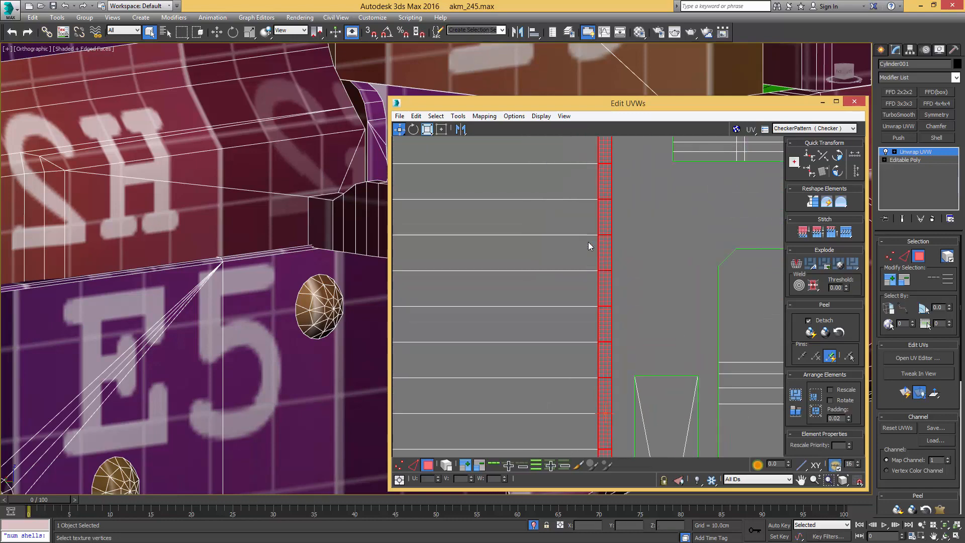
right_click(599, 231)
click(583, 257)
drag(605, 244, 616, 244)
click(635, 239)
scroll(631, 240, down, 4)
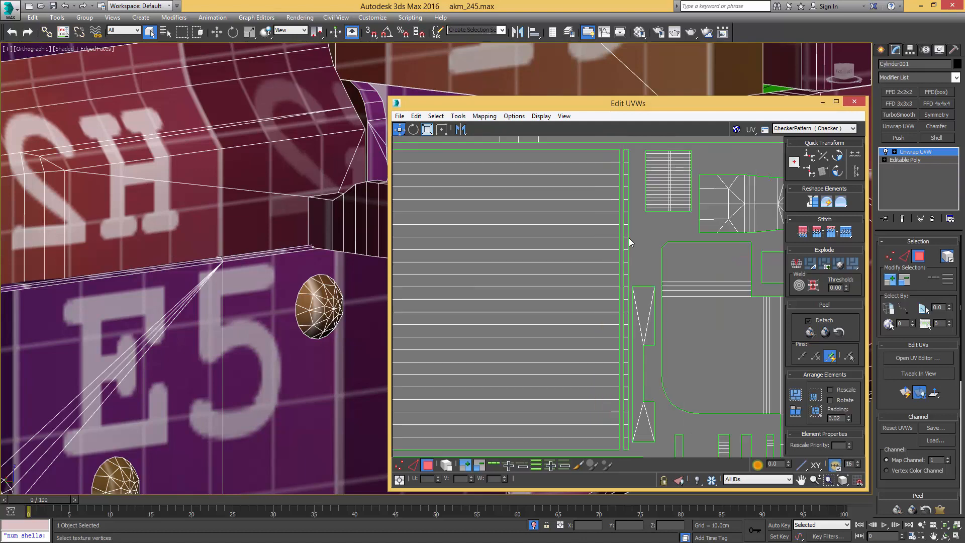
- Examine which barrel section of the rifle the lined panel and its detached strip belong to, selecting them as elements
key(5)
click(626, 237)
middle_drag(606, 211, 630, 251)
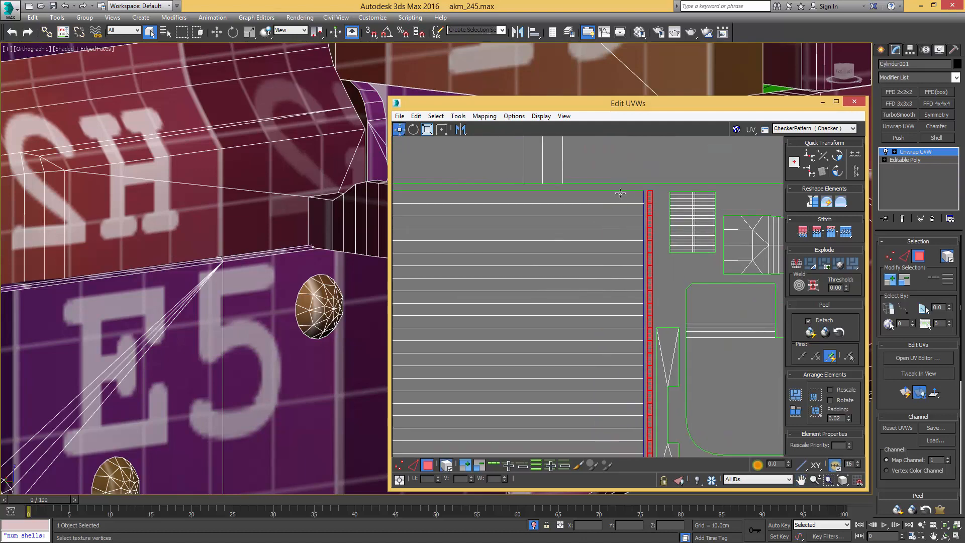
click(623, 219)
scroll(598, 209, down, 4)
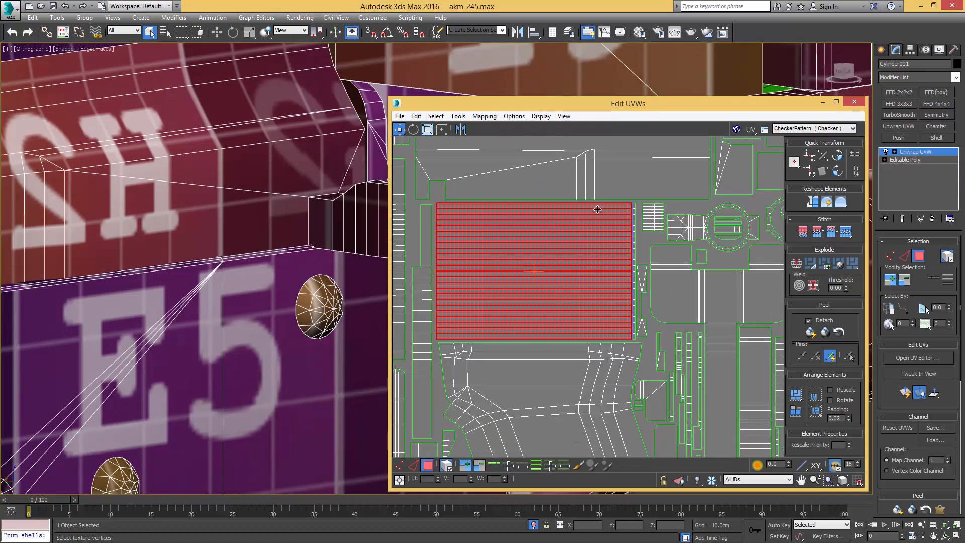
scroll(328, 134, down, 8)
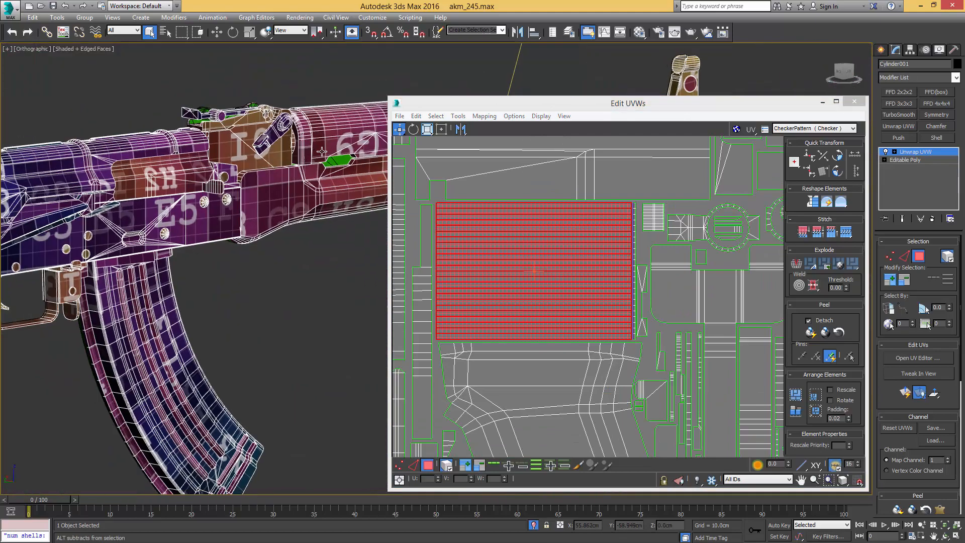
middle_drag(328, 134, 143, 158)
middle_drag(256, 166, 117, 163)
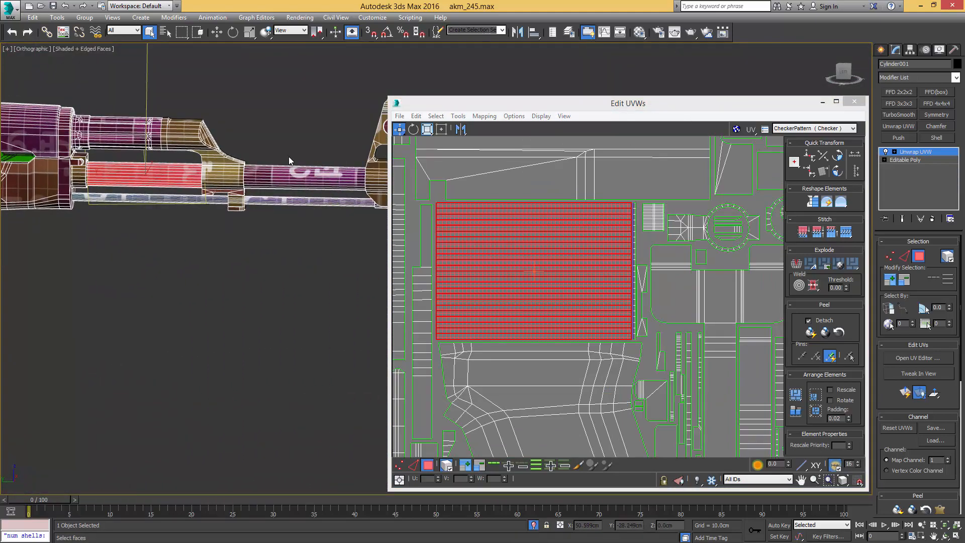
drag(295, 148, 296, 202)
alt+middle_drag(284, 176, 271, 162)
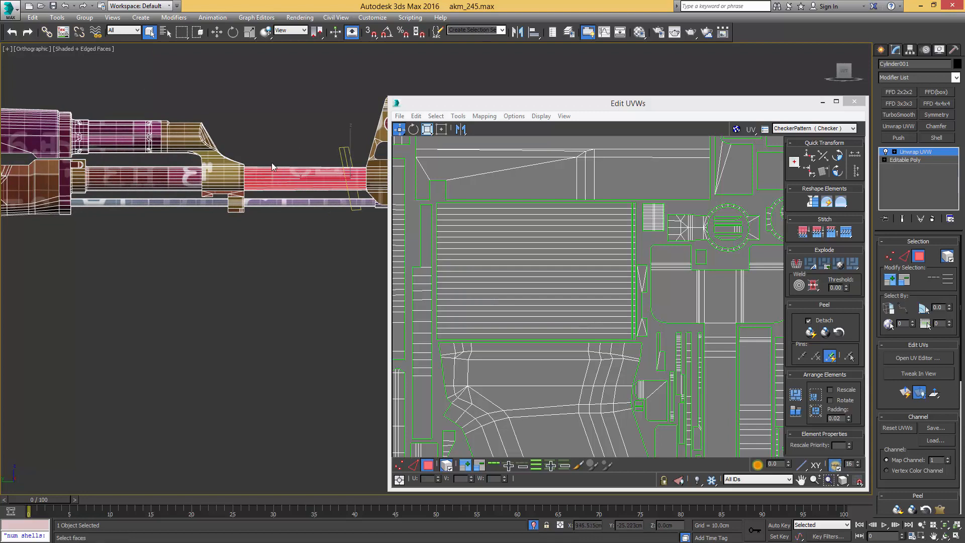
scroll(177, 176, up, 6)
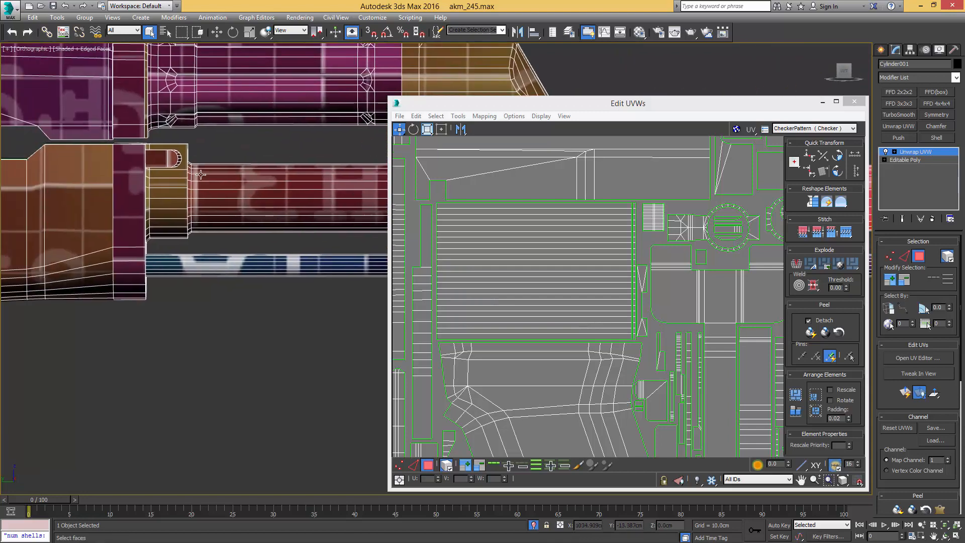
scroll(201, 171, down, 3)
middle_drag(218, 169, 135, 165)
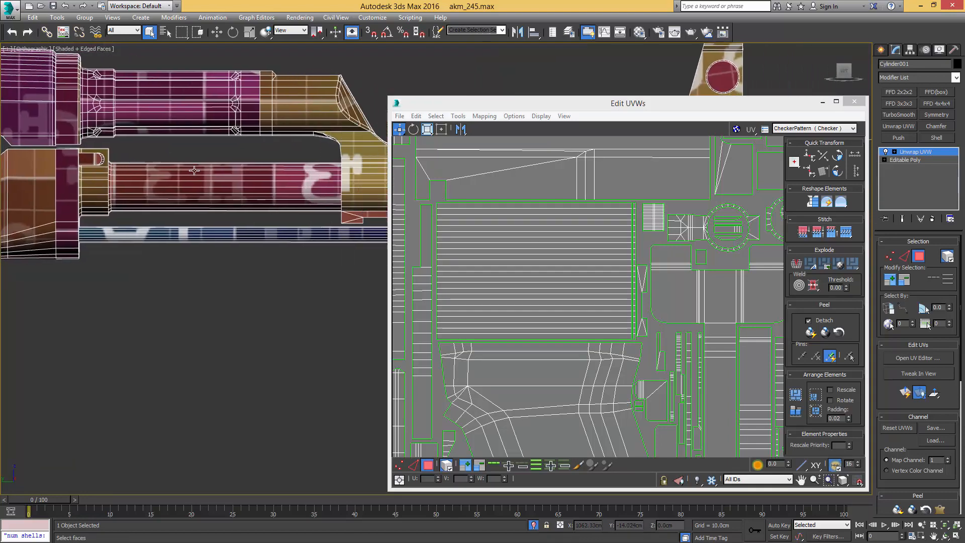
click(623, 214)
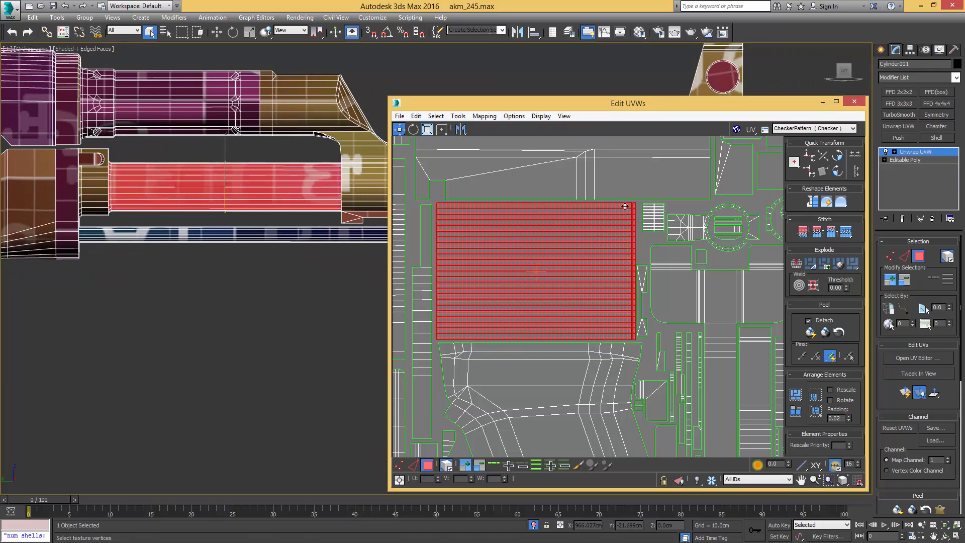
- Select the front barrel section on the model and check its lined shell parked outside the UV tile
middle_drag(280, 182, 78, 197)
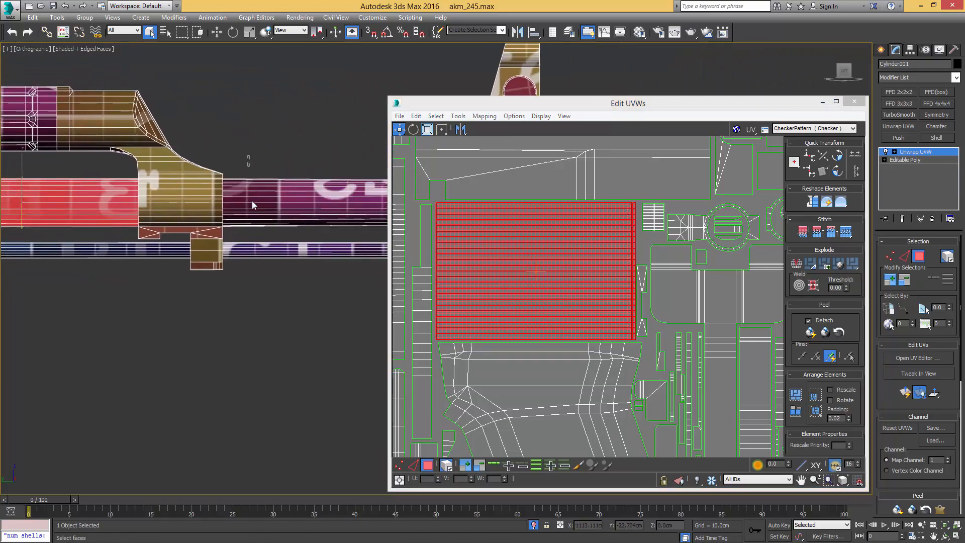
click(253, 202)
middle_drag(274, 192, 166, 190)
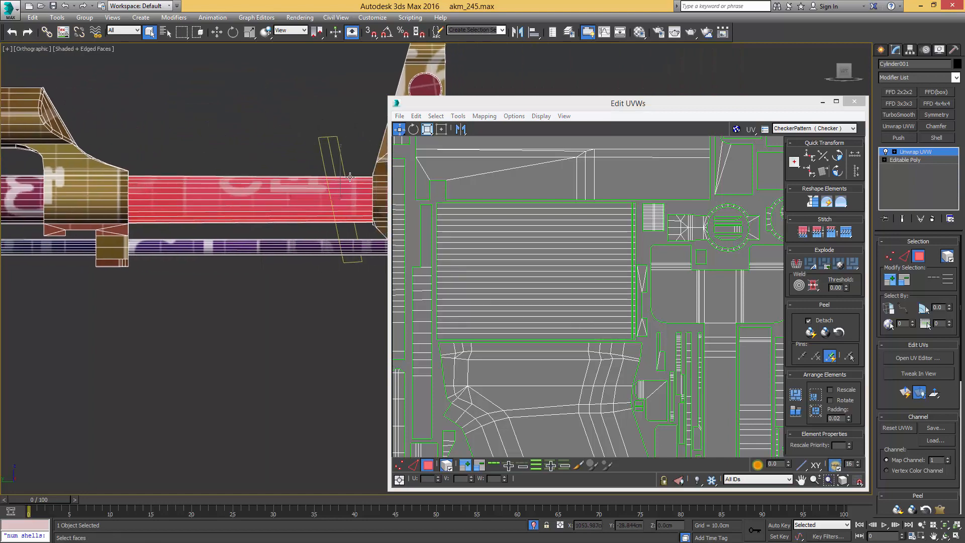
scroll(577, 211, down, 8)
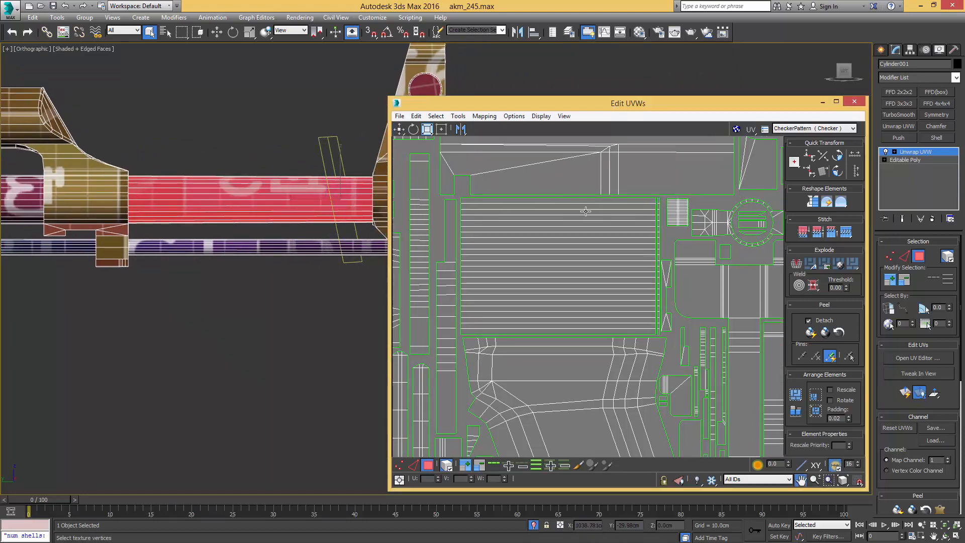
click(430, 191)
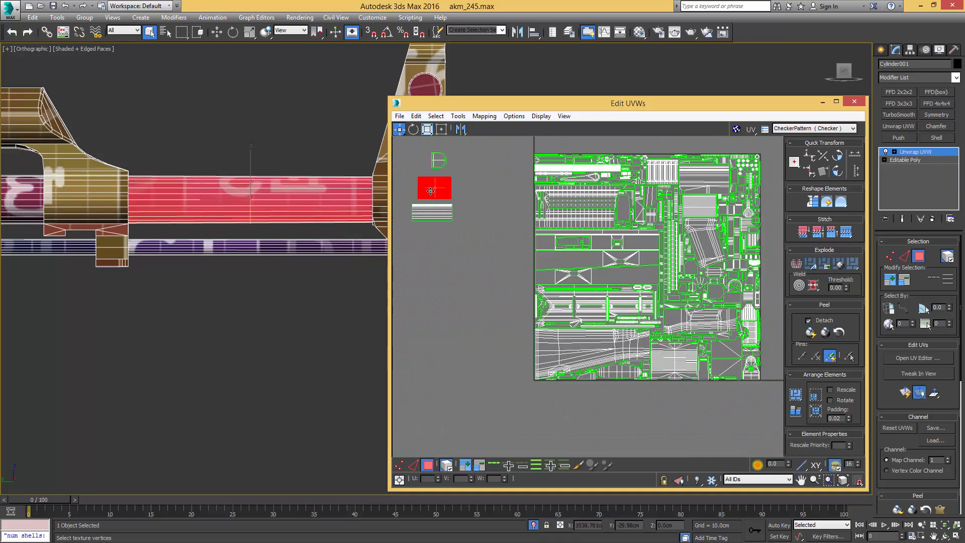
click(520, 224)
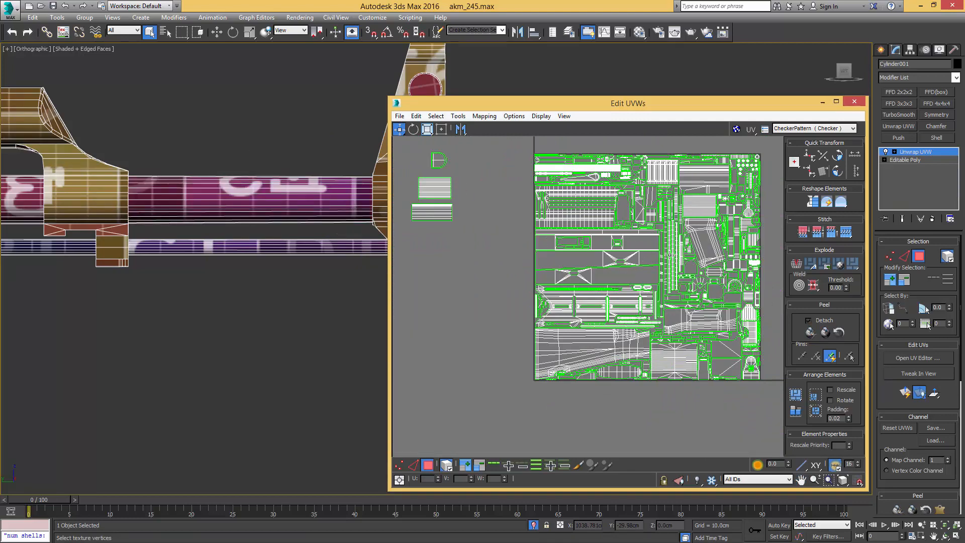
- Examine the packed UV tile by selecting the two long receiver side panels and the ribbed cover shell below them as elements
middle_drag(615, 176, 561, 208)
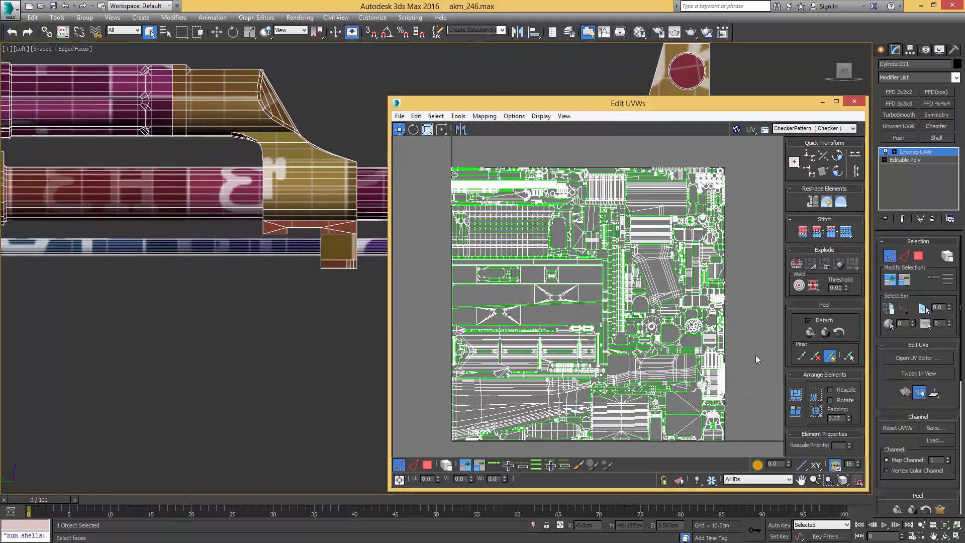
click(428, 465)
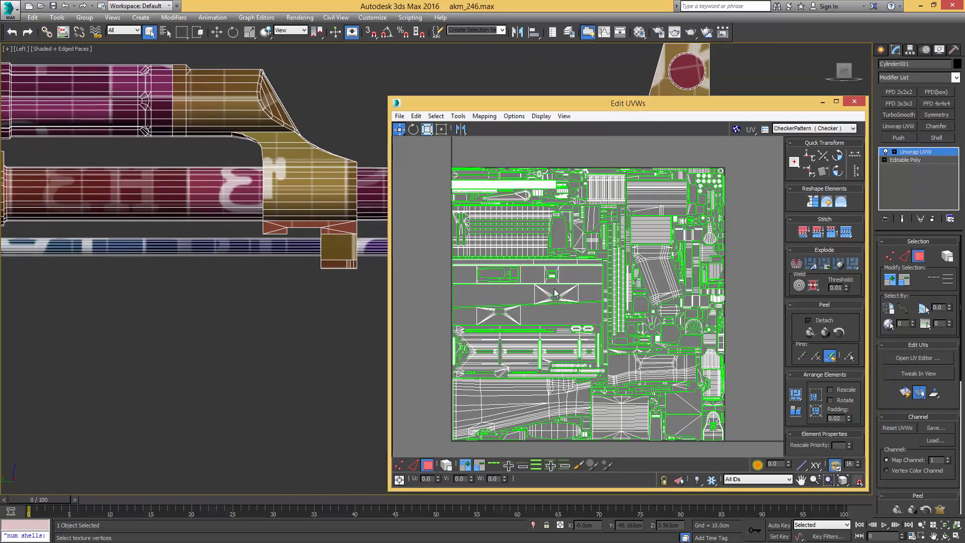
scroll(554, 293, up, 8)
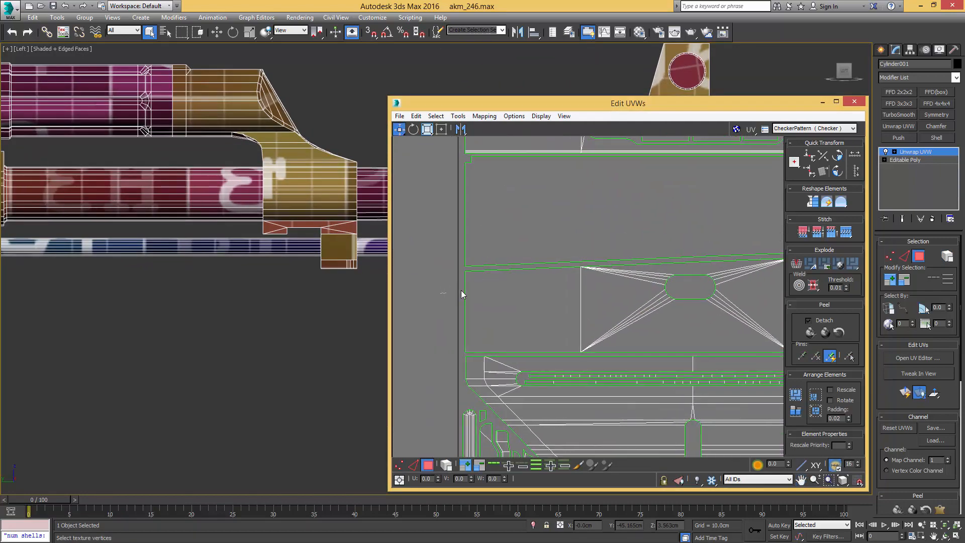
click(508, 286)
key(4)
click(528, 279)
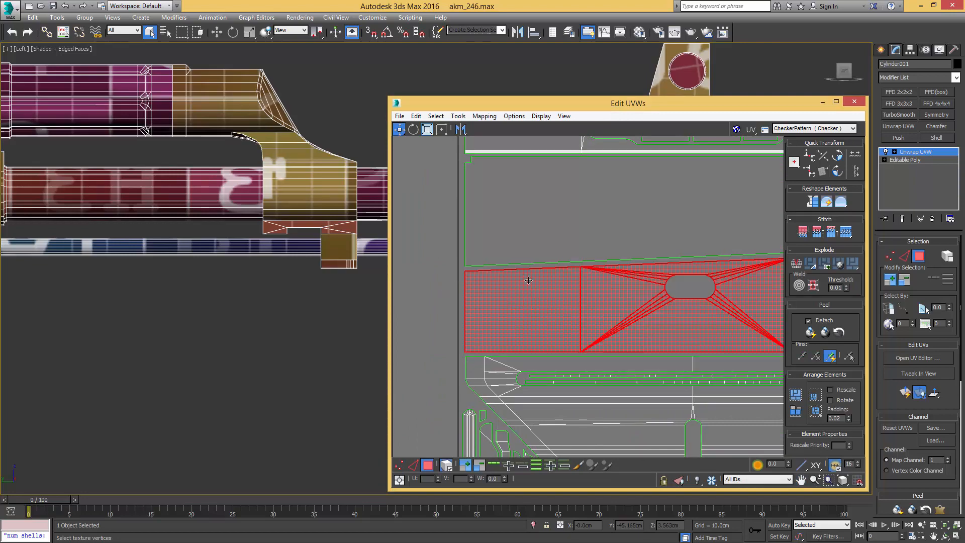
scroll(528, 280, down, 3)
click(500, 261)
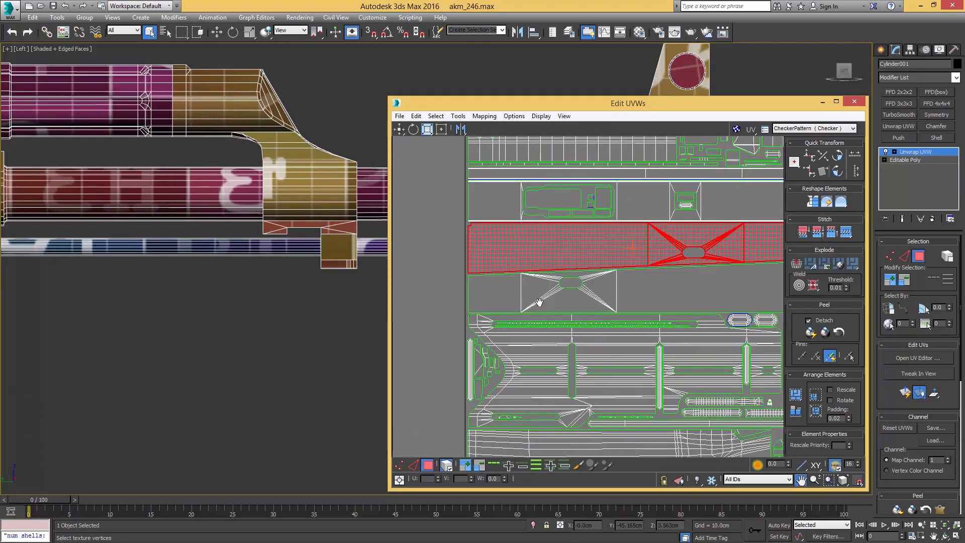
middle_drag(514, 344, 515, 283)
click(478, 354)
scroll(436, 304, down, 5)
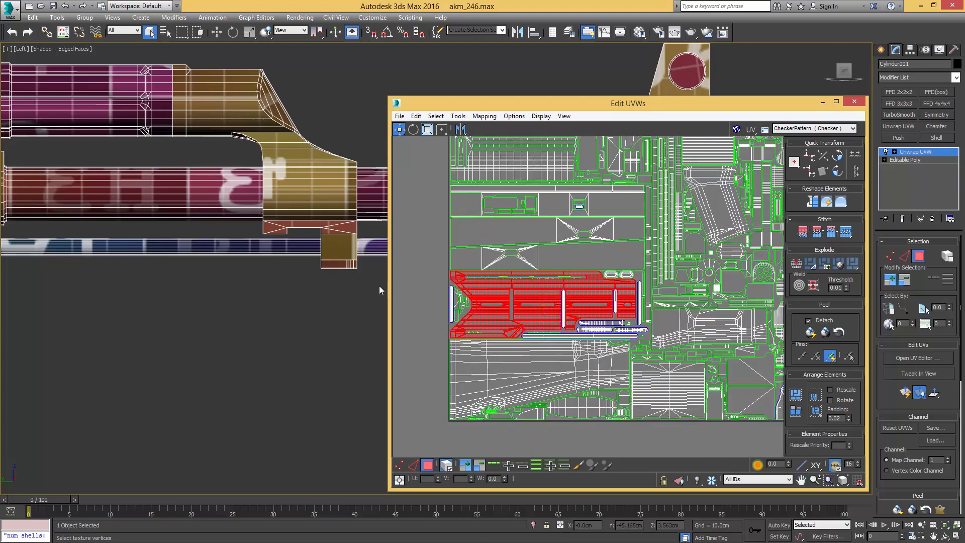
- Check where the ribbed cover shell sits on the rifle, and clear the selection
scroll(360, 295, down, 7)
middle_drag(201, 246, 375, 247)
middle_drag(127, 221, 292, 213)
alt+middle_drag(292, 213, 309, 226)
middle_drag(413, 287, 532, 258)
scroll(530, 257, up, 7)
middle_drag(484, 237, 545, 251)
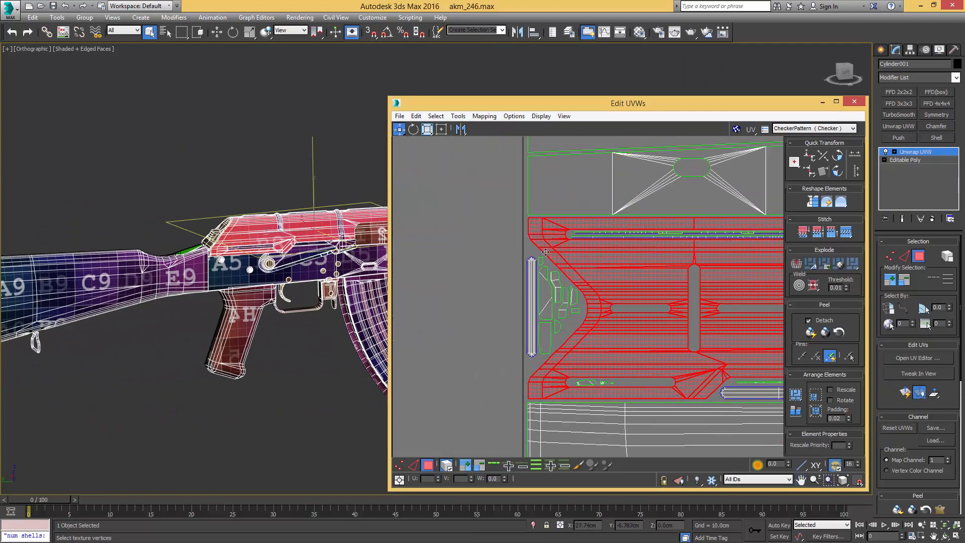
click(480, 243)
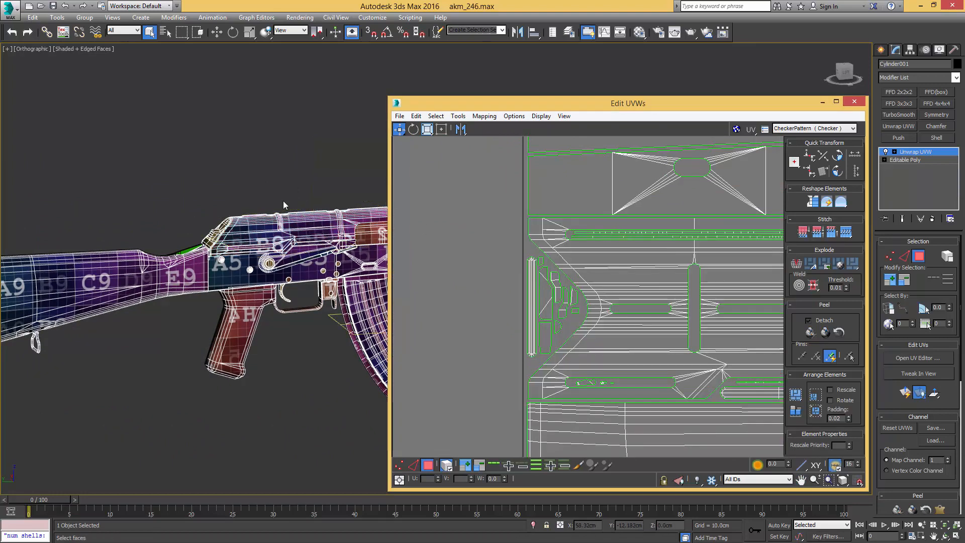
middle_drag(282, 200, 183, 122)
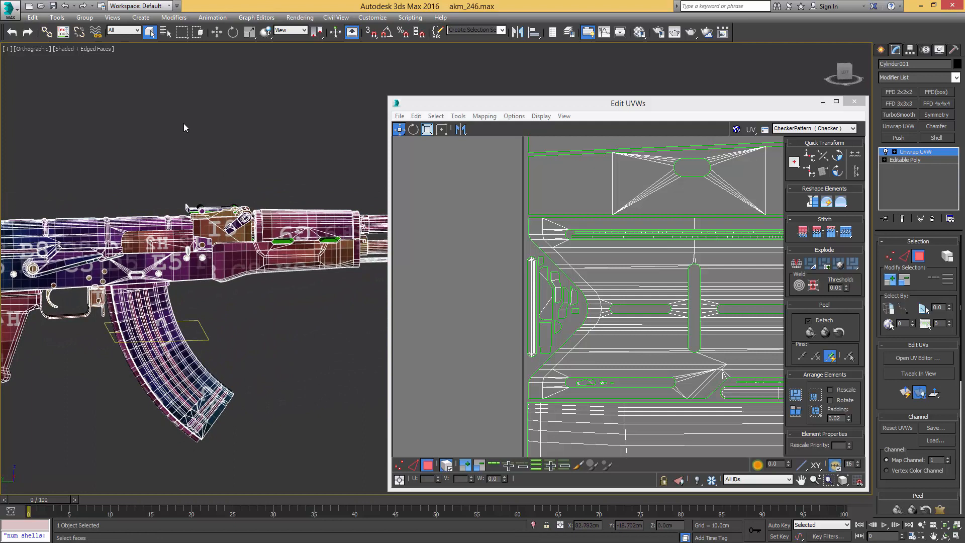
- Generate smoothing groups from the UV shells of the whole rifle with TexTools
click(63, 32)
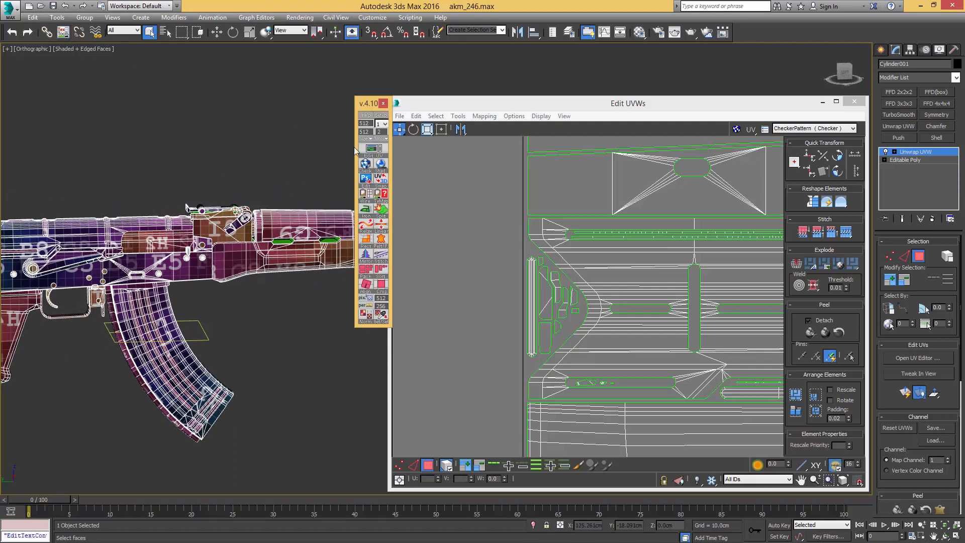
click(385, 139)
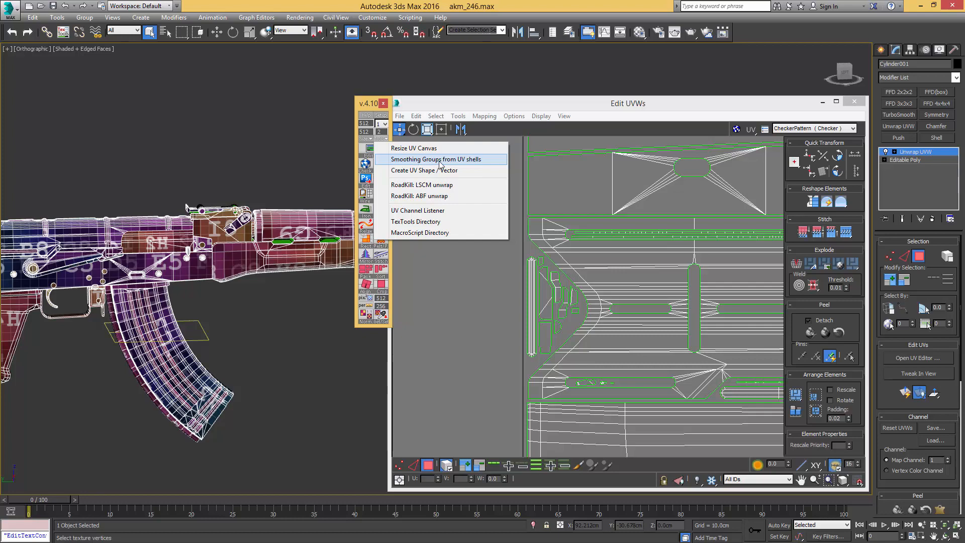
click(467, 159)
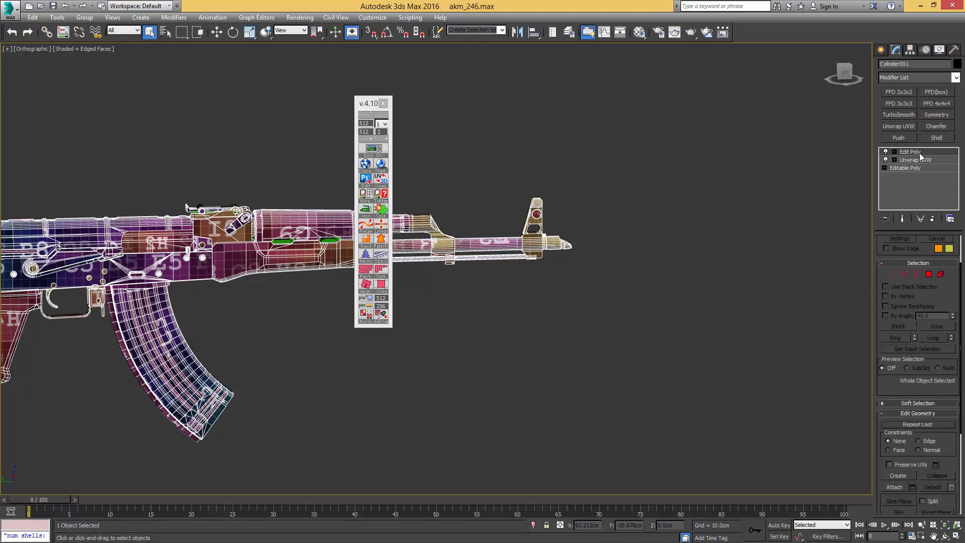
- Compare the shading on the lower handguard's edges with the Edit Poly modifier switched off and on
middle_drag(476, 253, 703, 198)
scroll(570, 193, up, 7)
alt+drag(569, 194, 576, 183)
alt+middle_drag(575, 184, 609, 208)
scroll(609, 208, up, 5)
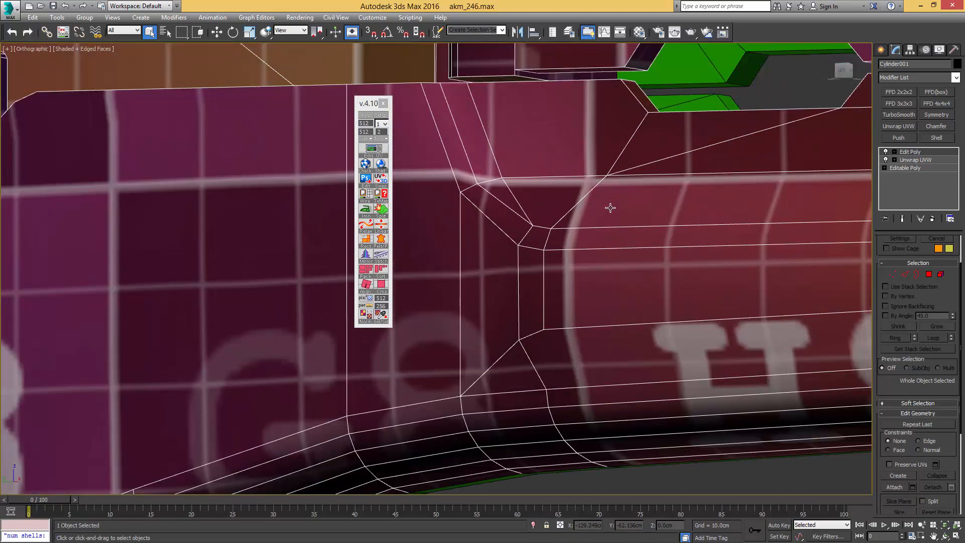
click(885, 152)
click(885, 152)
click(885, 152)
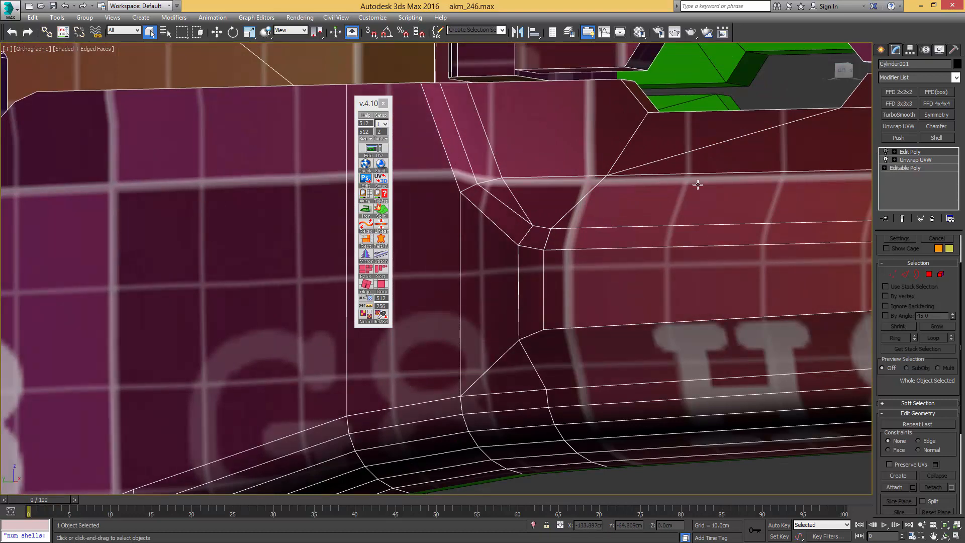
click(886, 152)
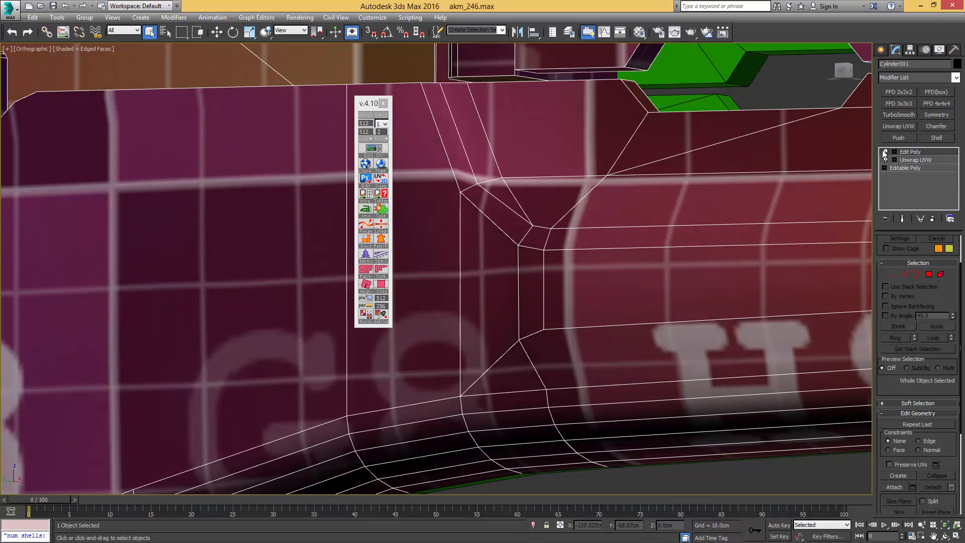
click(886, 153)
click(886, 152)
- Compare the shading of the selector lever on the receiver's side with the Edit Poly modifier off and on
scroll(578, 178, down, 5)
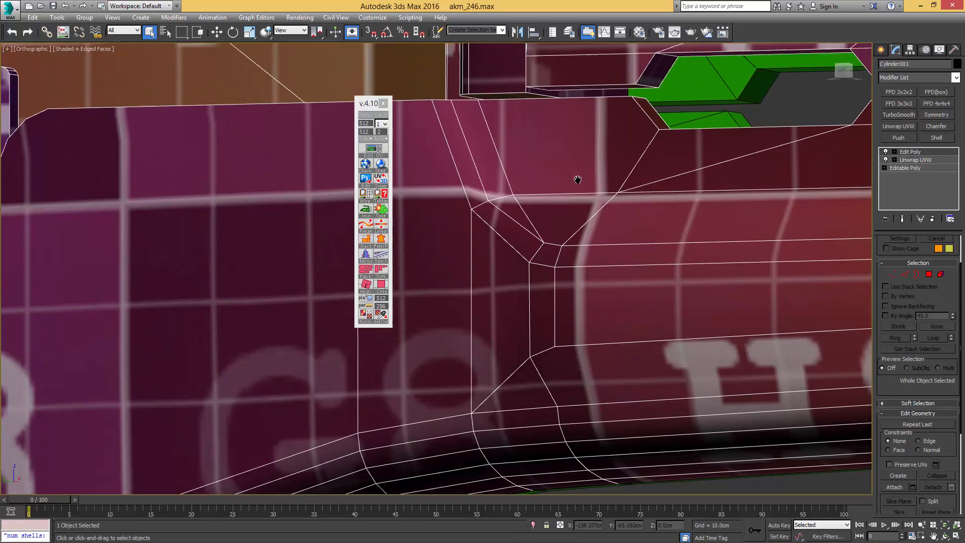
scroll(502, 198, down, 4)
scroll(603, 183, up, 2)
scroll(482, 241, up, 4)
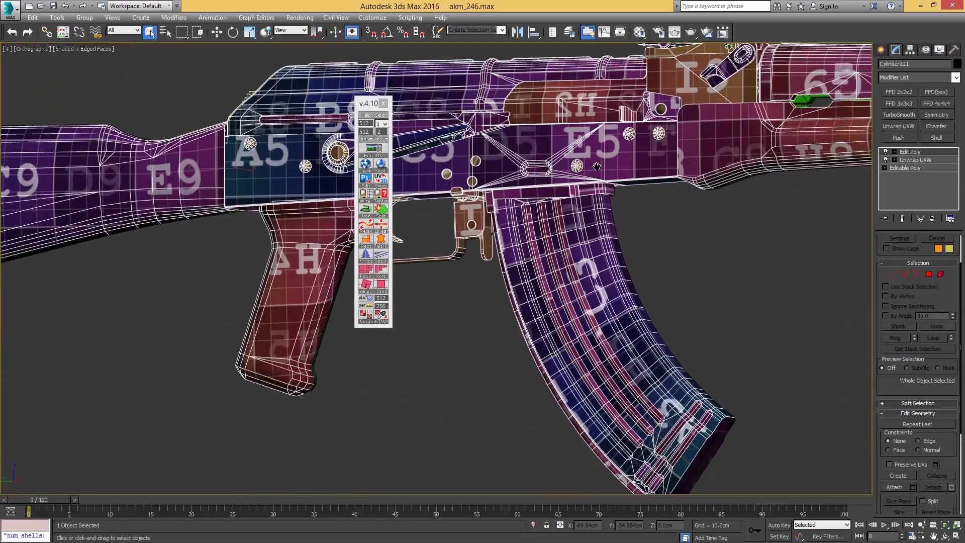
scroll(593, 250, up, 3)
scroll(559, 226, down, 3)
middle_drag(516, 192, 598, 279)
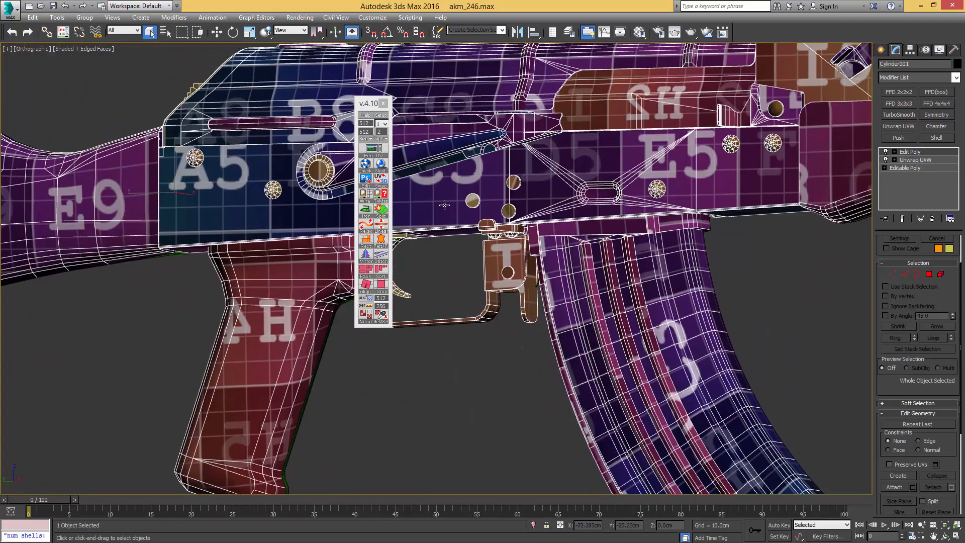
scroll(470, 134, up, 3)
middle_drag(471, 134, 622, 201)
scroll(621, 199, up, 1)
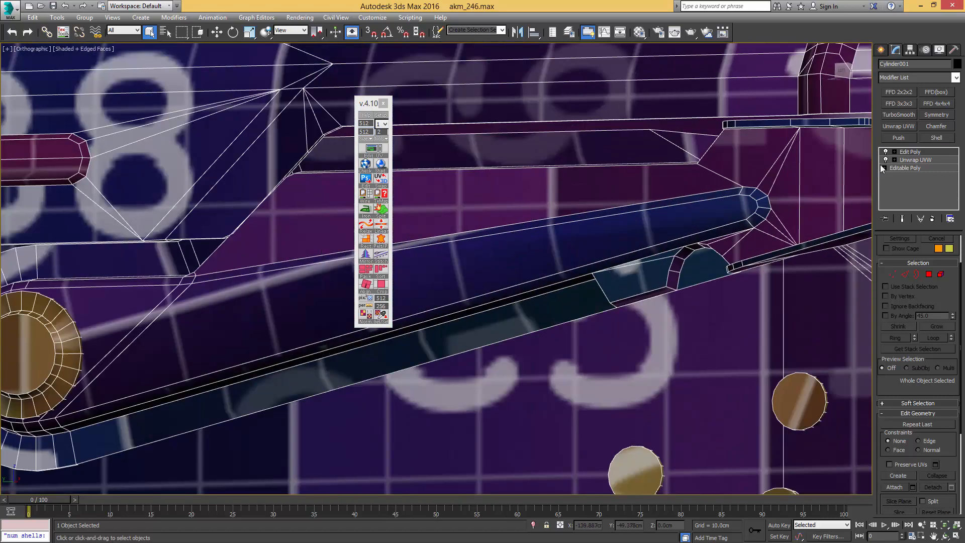
click(885, 152)
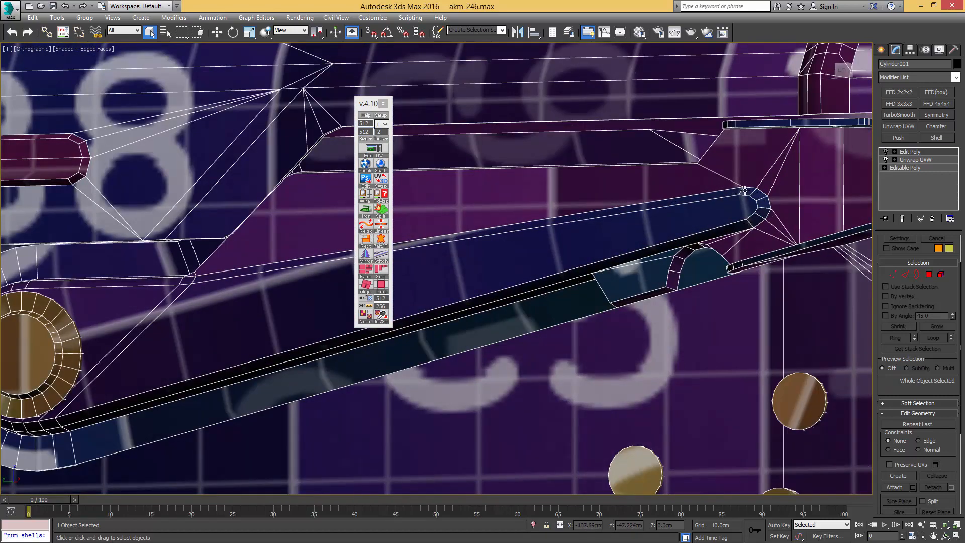
scroll(760, 209, up, 2)
scroll(756, 210, down, 1)
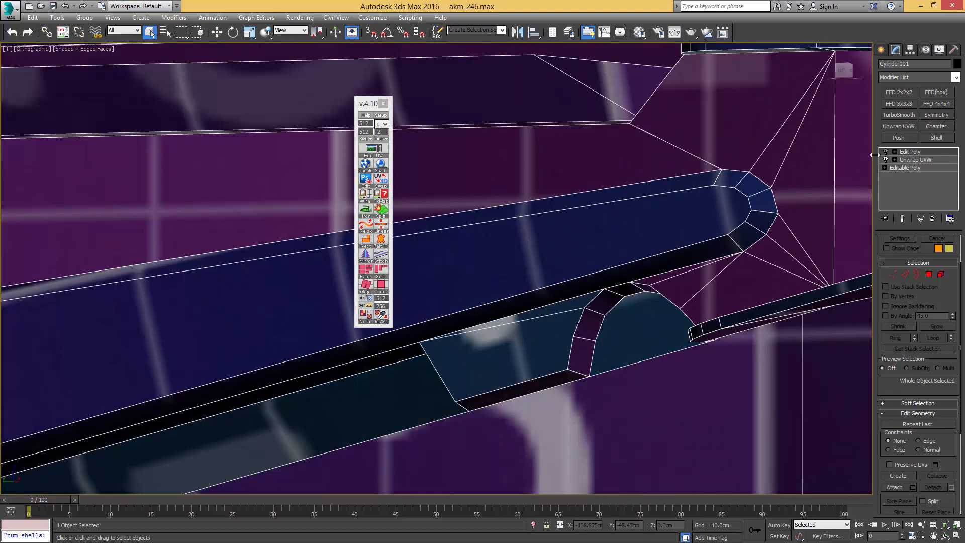
click(885, 152)
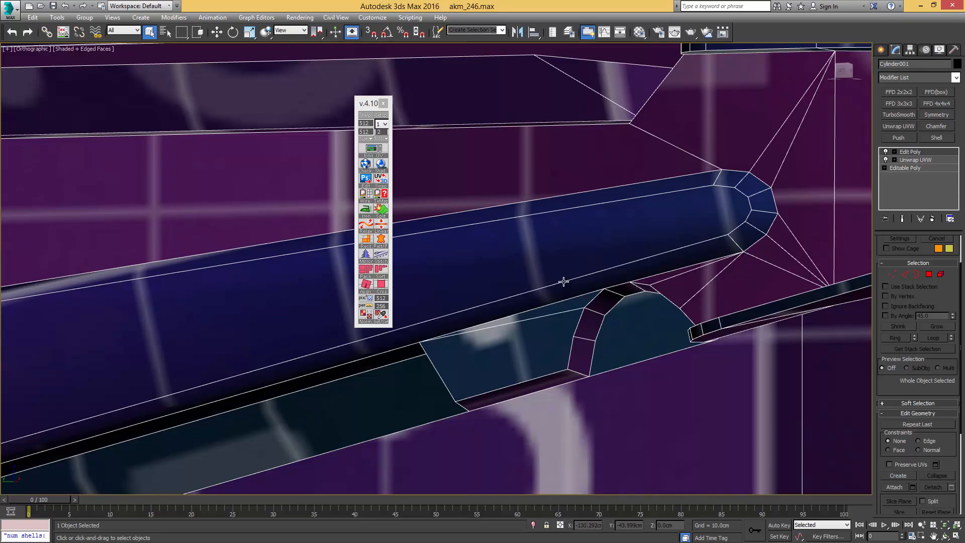
scroll(563, 241, down, 5)
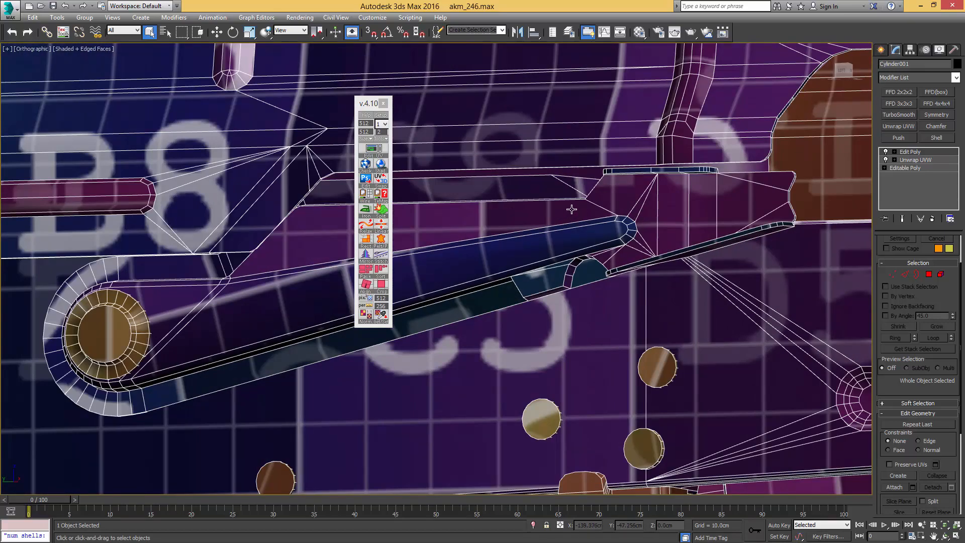
scroll(714, 196, down, 8)
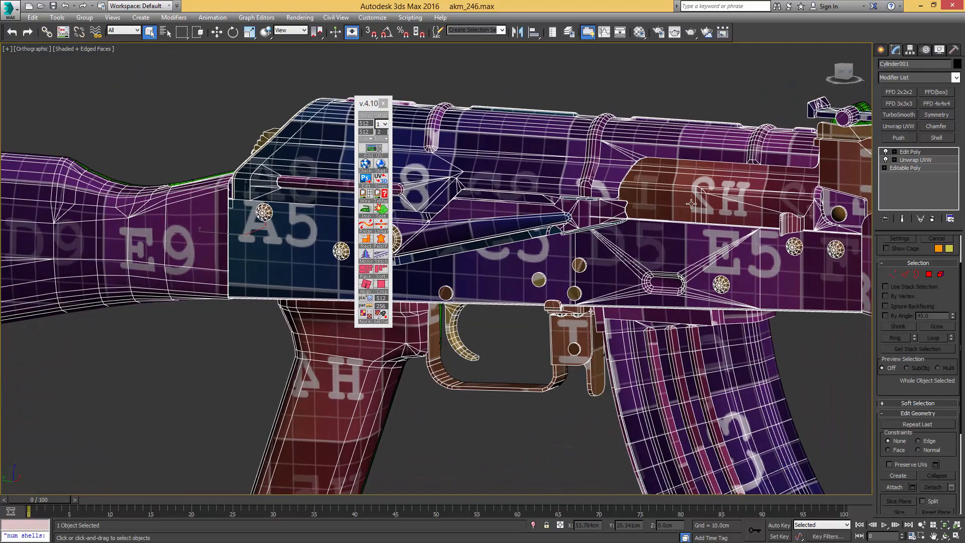
- Save the scene as akm_247.max
middle_drag(691, 204, 539, 220)
alt+middle_drag(609, 237, 618, 225)
middle_drag(601, 230, 730, 246)
key(ctrl+s)
- Compare the shading on the round pin above the receiver with the Edit Poly modifier off and on
scroll(569, 233, up, 6)
scroll(570, 233, up, 2)
scroll(620, 231, up, 4)
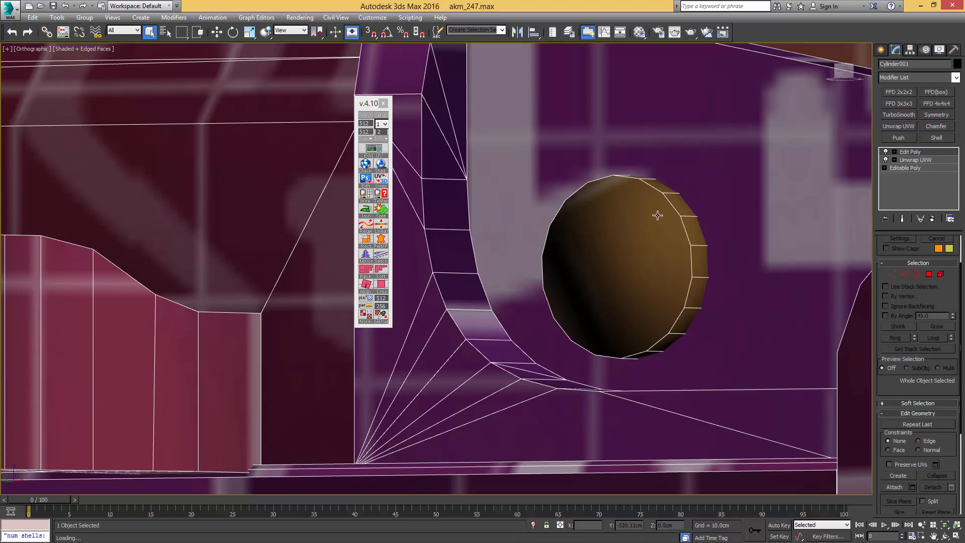
click(886, 152)
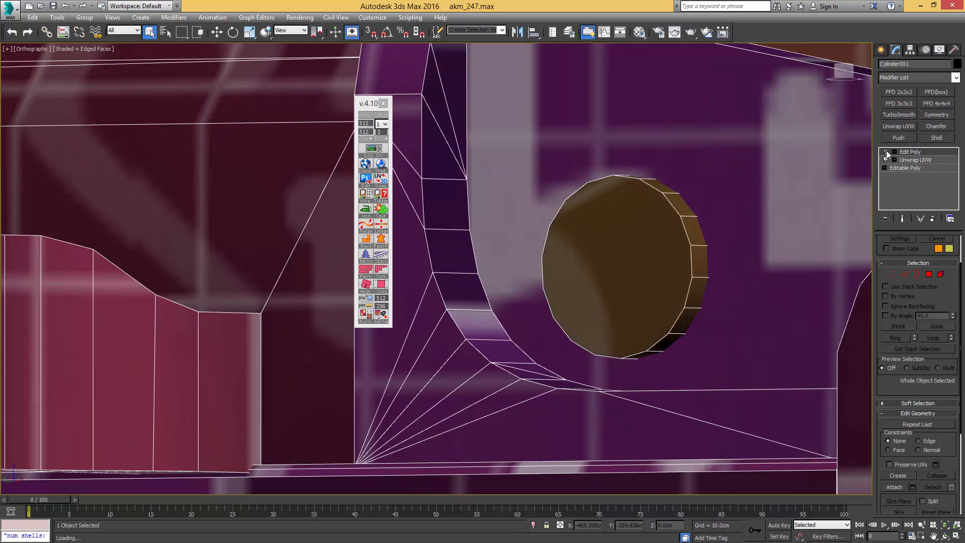
click(886, 152)
click(886, 152)
click(887, 152)
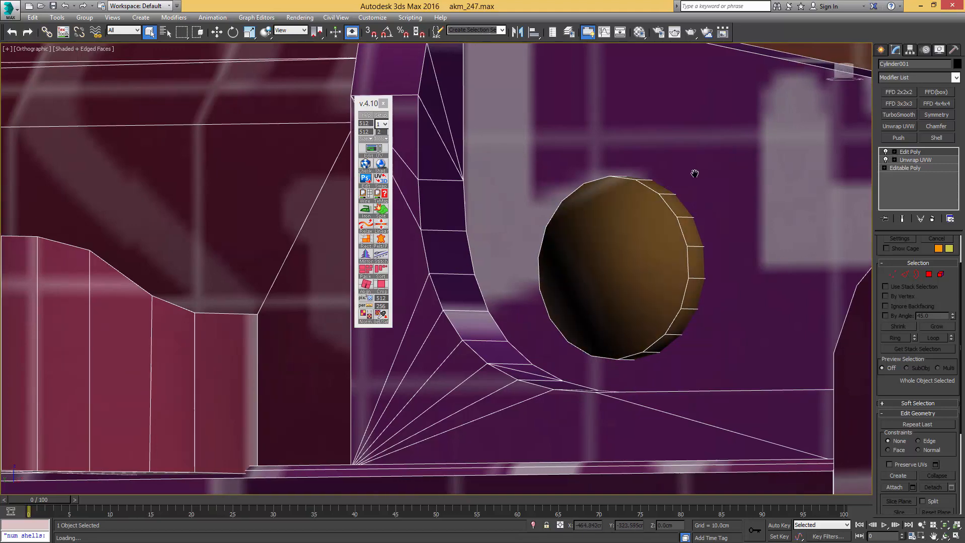
- Collapse the modifier stack into an Editable Poly and add a new Unwrap UVW modifier
scroll(683, 173, down, 5)
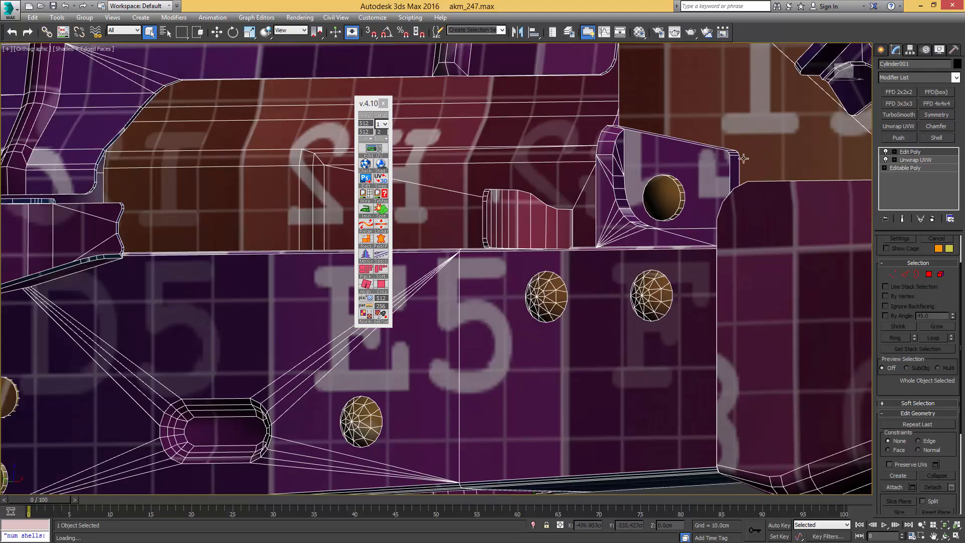
scroll(744, 158, down, 3)
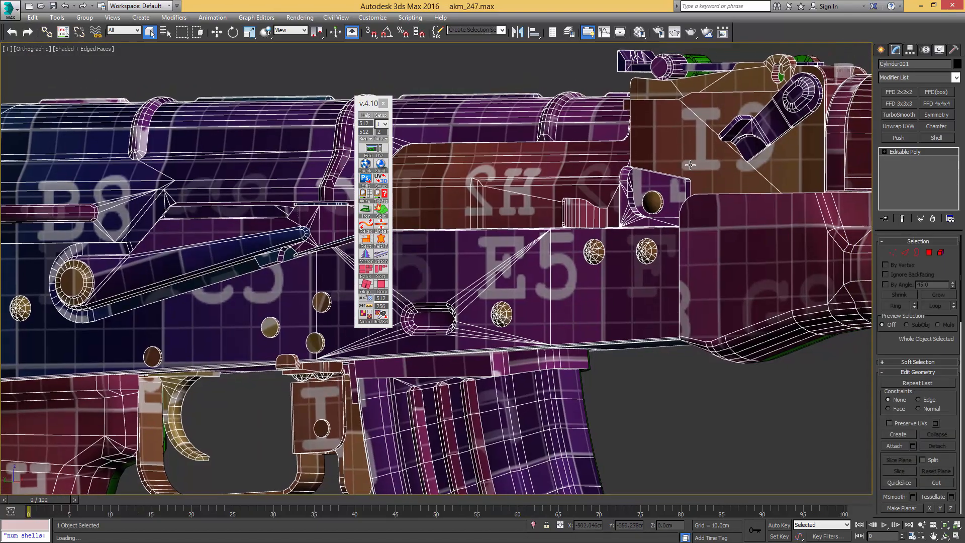
scroll(690, 165, up, 5)
click(898, 127)
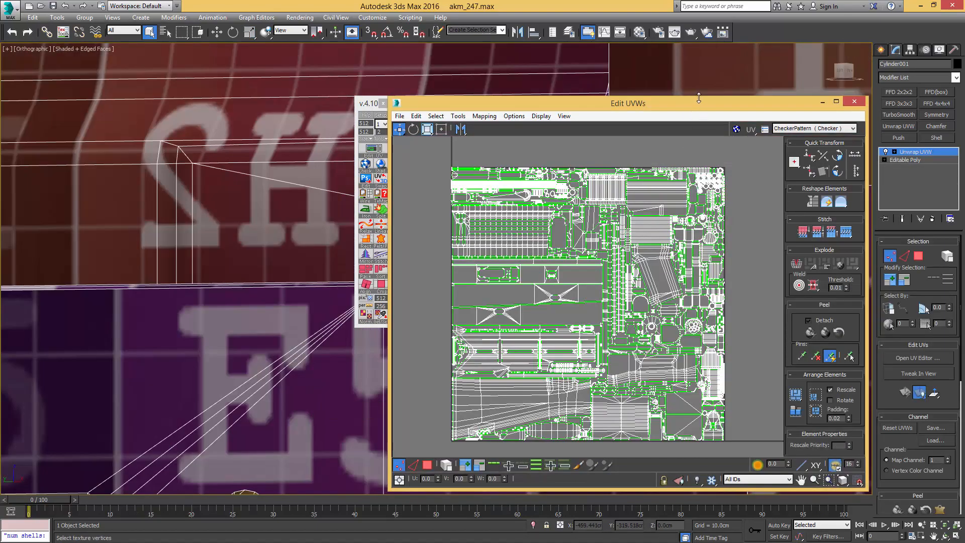
- Examine how the round pin's cap and rim polygons are laid out in the UVs, selecting them on the model and in the tile
key(3)
scroll(292, 203, up, 10)
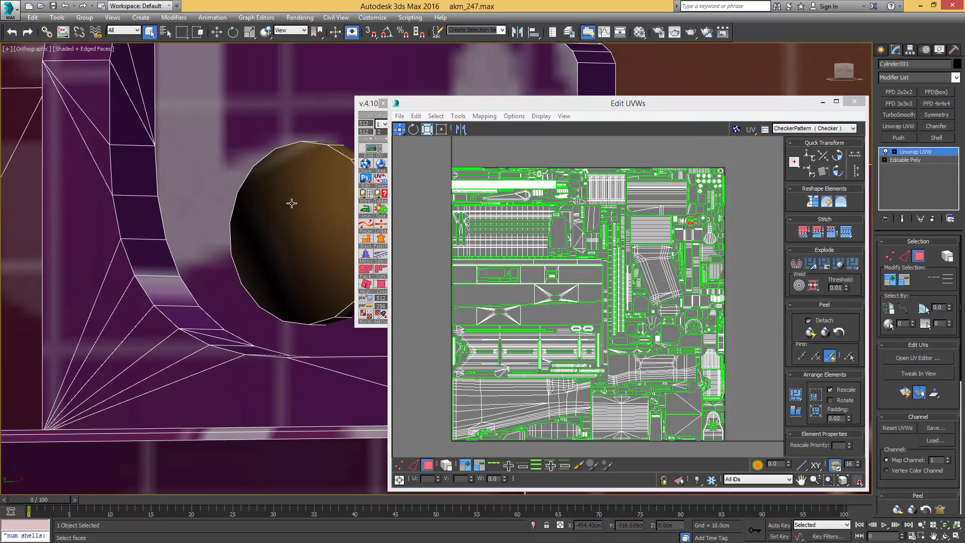
click(292, 203)
scroll(580, 260, up, 6)
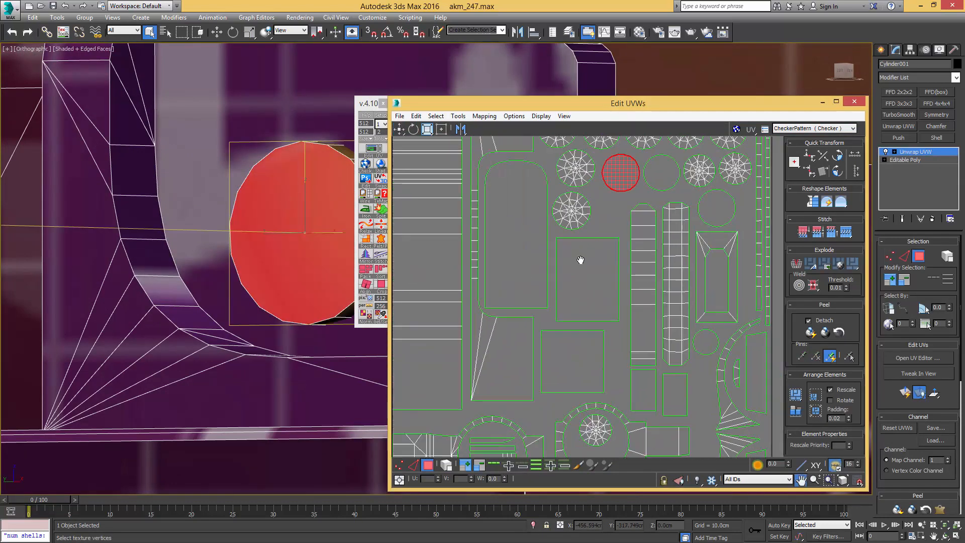
middle_drag(581, 259, 573, 285)
middle_drag(263, 186, 212, 212)
click(305, 182)
ctrl+click(315, 197)
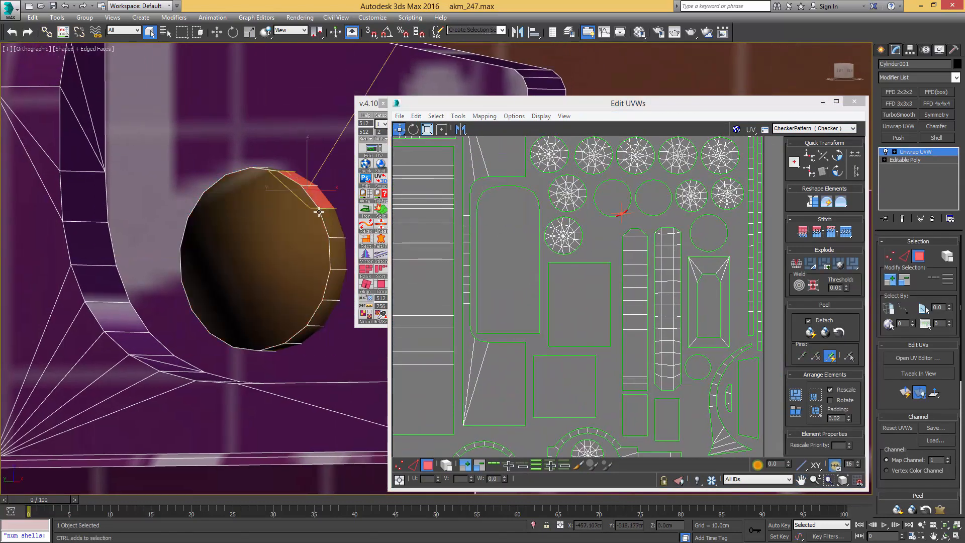
alt+middle_drag(318, 212, 326, 231)
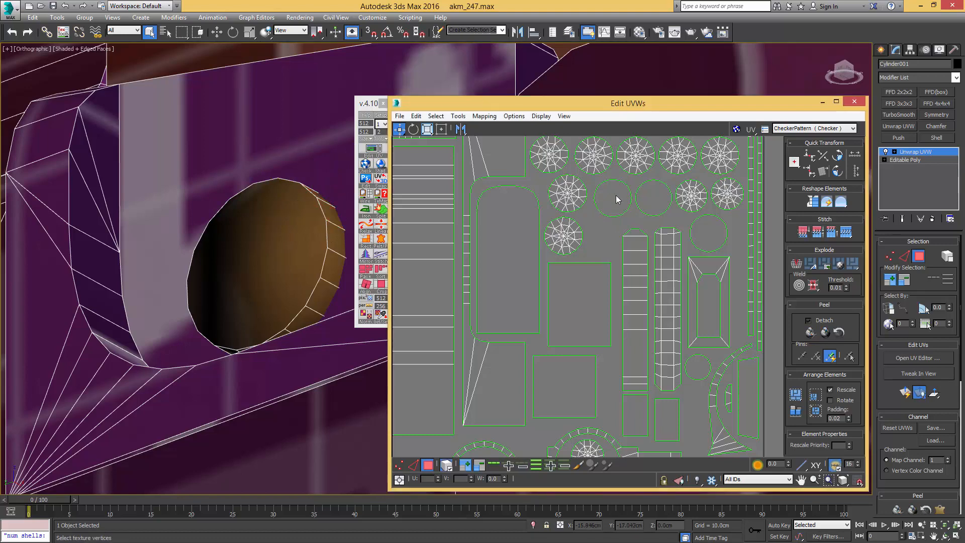
click(613, 198)
alt+middle_drag(327, 198, 348, 204)
scroll(582, 189, down, 8)
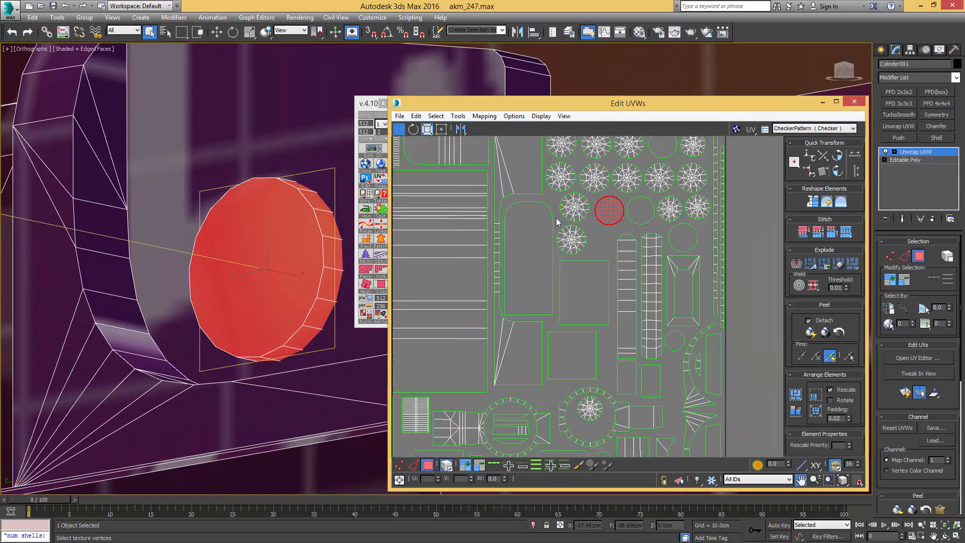
- Flatten-map the selected round pin polygons and move the resulting shells outside the packed UV tile
click(478, 117)
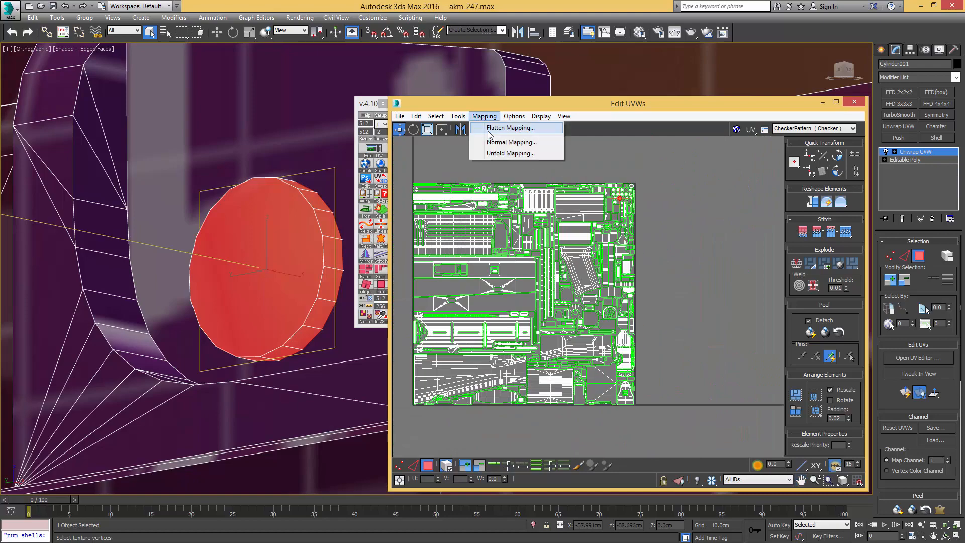
click(488, 128)
key(Return)
middle_drag(488, 288, 533, 237)
scroll(534, 237, down, 5)
drag(580, 236, 740, 233)
middle_drag(746, 228, 681, 236)
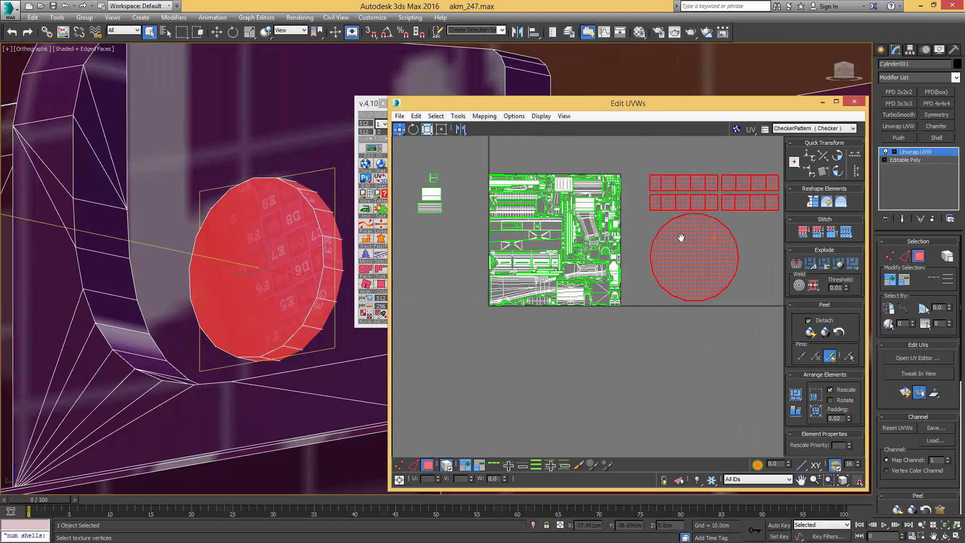
- Stitch the pin's separate rim pieces end to end into one continuous UV strip
scroll(680, 227, up, 3)
key(2)
key(s)
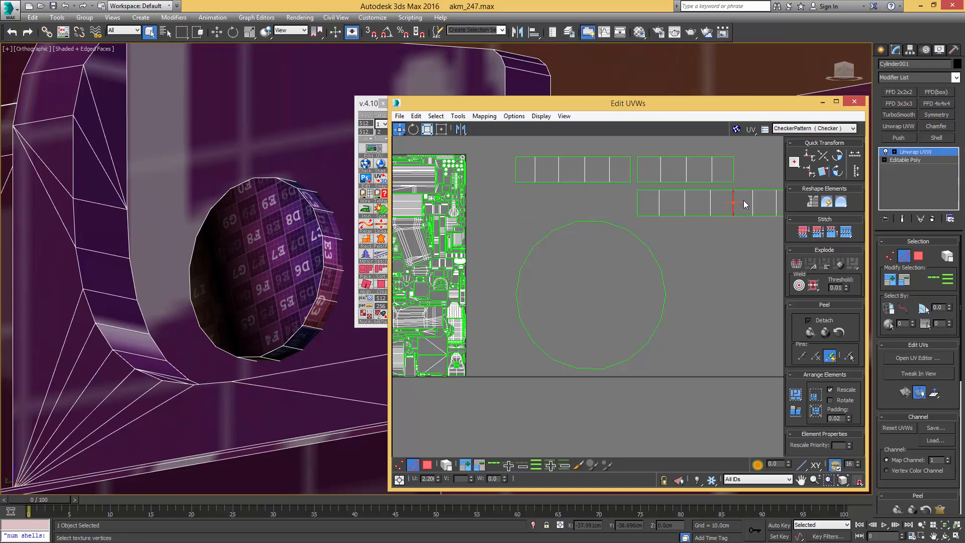
middle_drag(745, 204, 722, 217)
drag(730, 220, 735, 222)
key(s)
middle_drag(749, 214, 658, 220)
scroll(658, 220, down, 3)
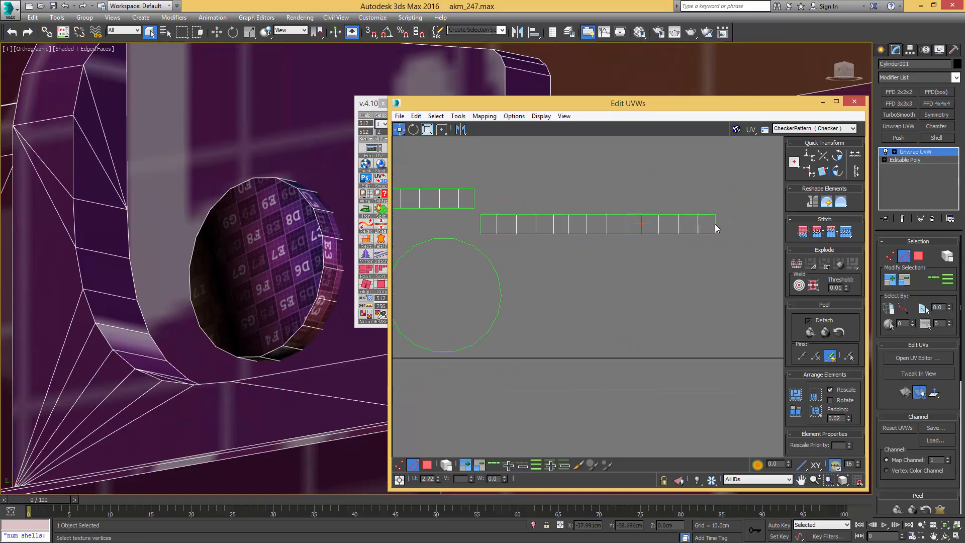
click(716, 228)
key(s)
- Select the matching round pin on the other side of the receiver, flatten-map it and move its shells beside the first pin's
alt+middle_drag(294, 177, 190, 216)
scroll(252, 194, down, 10)
scroll(182, 219, up, 10)
click(180, 223)
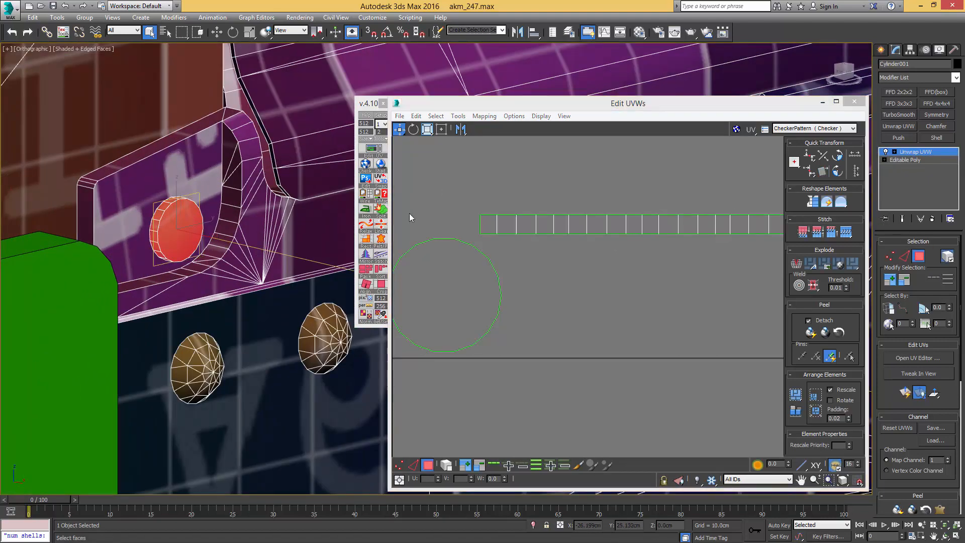
scroll(471, 189, down, 5)
click(479, 118)
click(492, 129)
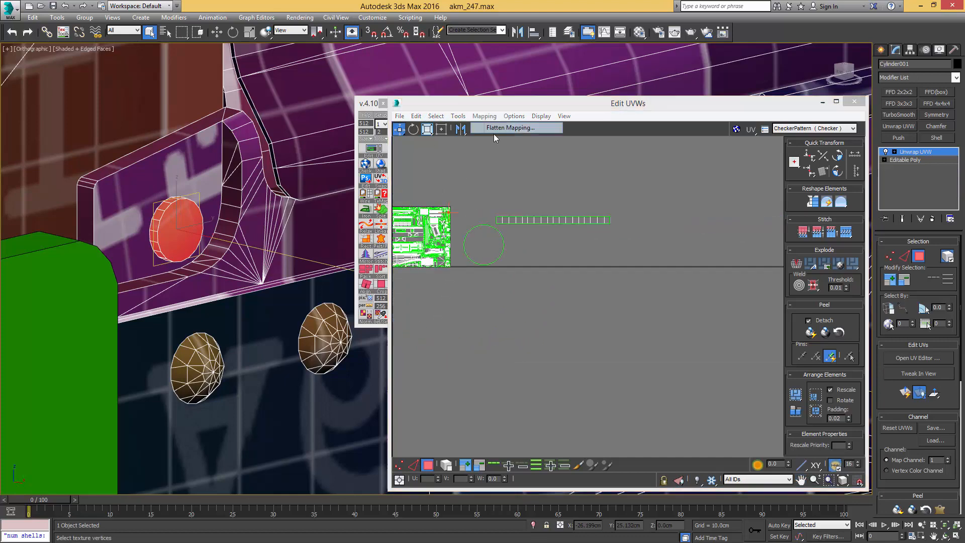
key(Return)
drag(429, 244, 654, 244)
scroll(668, 213, up, 5)
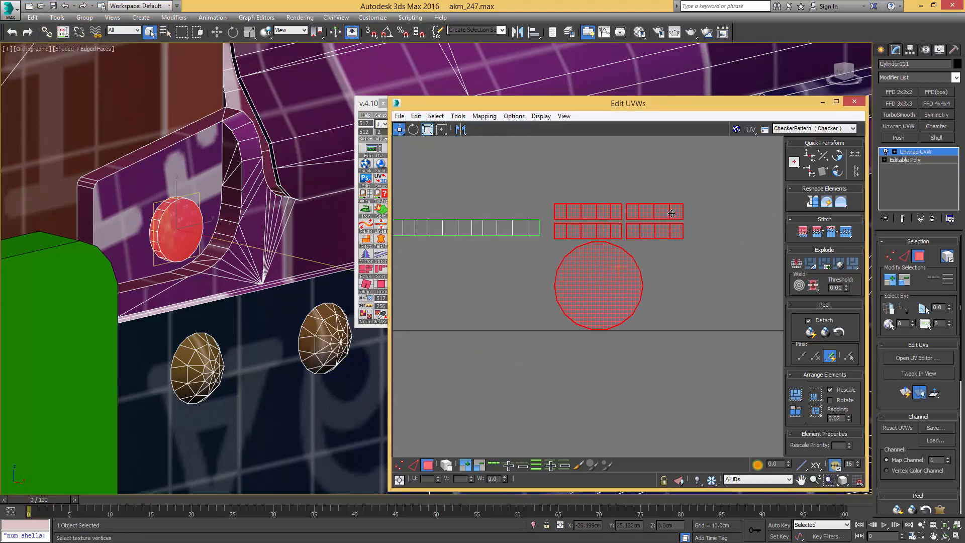
- Stitch the second pin's rim pieces end to end into one continuous UV strip
key(2)
click(687, 237)
key(4)
click(687, 236)
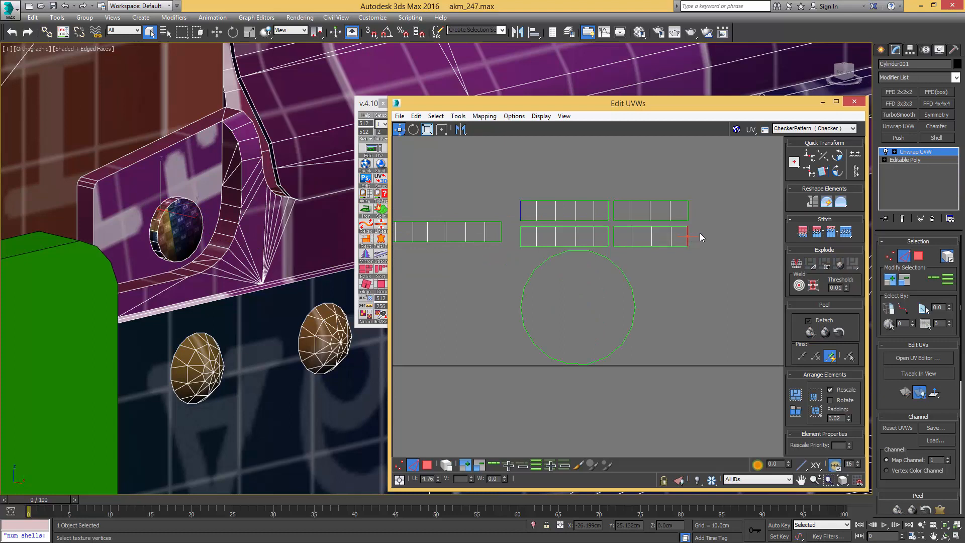
key(s)
middle_drag(652, 228, 576, 225)
click(697, 234)
key(s)
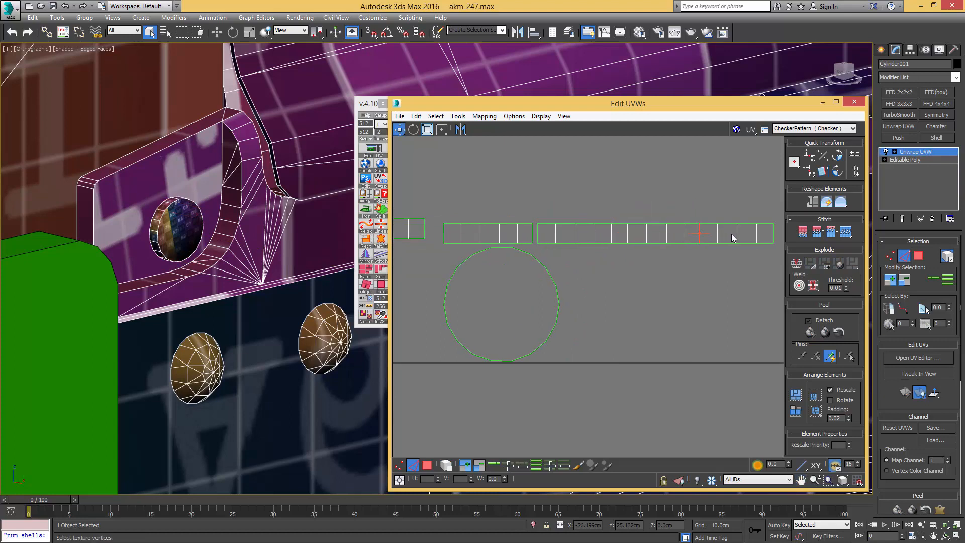
click(775, 234)
key(s)
- Select the cap and rim shells of both pins and scale them down together in freeform mode
scroll(639, 217, down, 5)
middle_drag(639, 216, 631, 214)
scroll(630, 214, down, 2)
key(3)
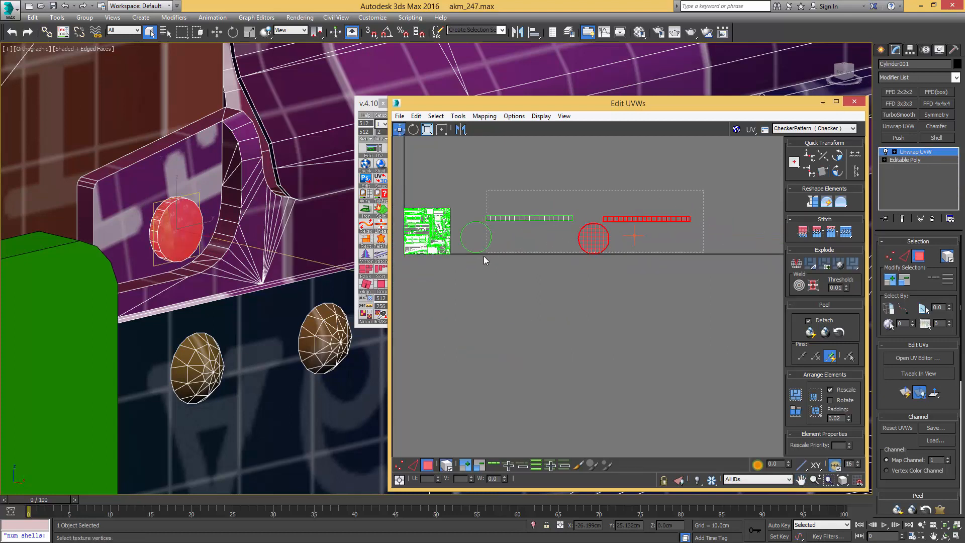
drag(483, 255, 480, 257)
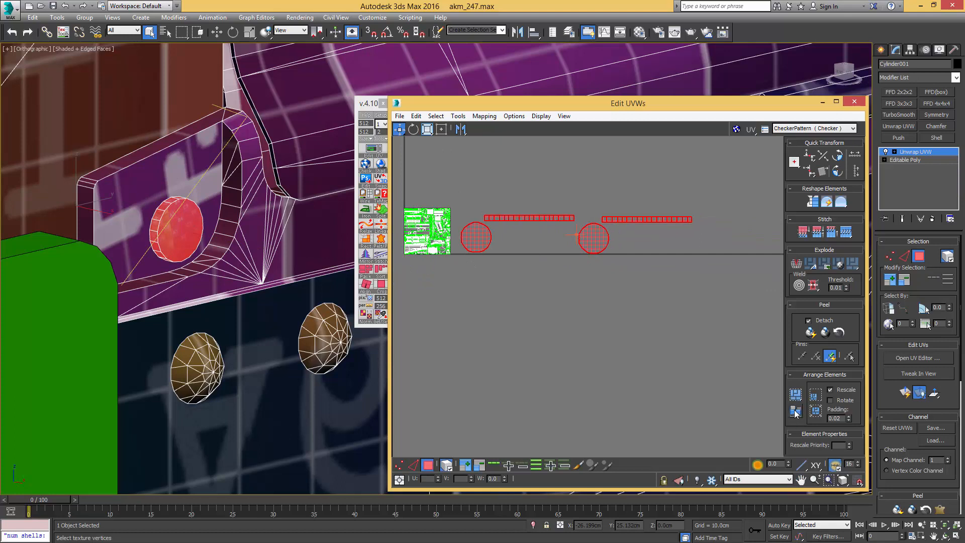
click(441, 129)
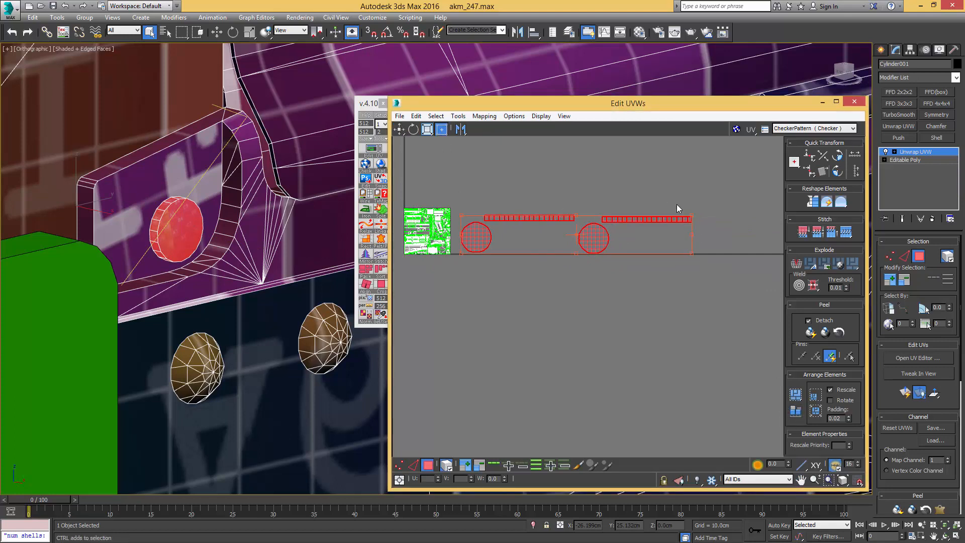
drag(692, 216, 410, 161)
- Move both pins' shells onto the gap among the rivet circles and scale them down to fit it
scroll(472, 244, up, 1)
scroll(472, 244, up, 5)
middle_drag(410, 161, 614, 287)
scroll(613, 287, up, 6)
drag(636, 329, 568, 173)
scroll(567, 173, up, 8)
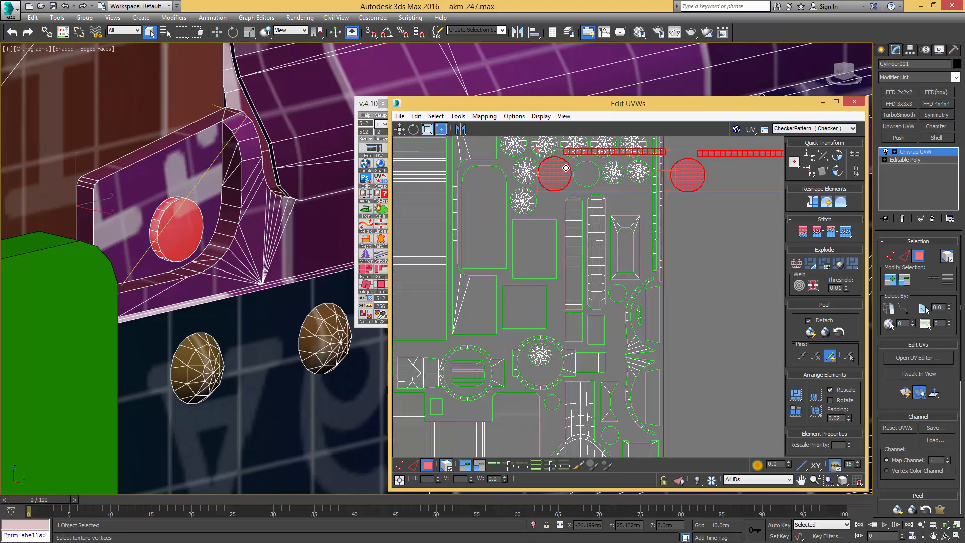
scroll(545, 200, down, 5)
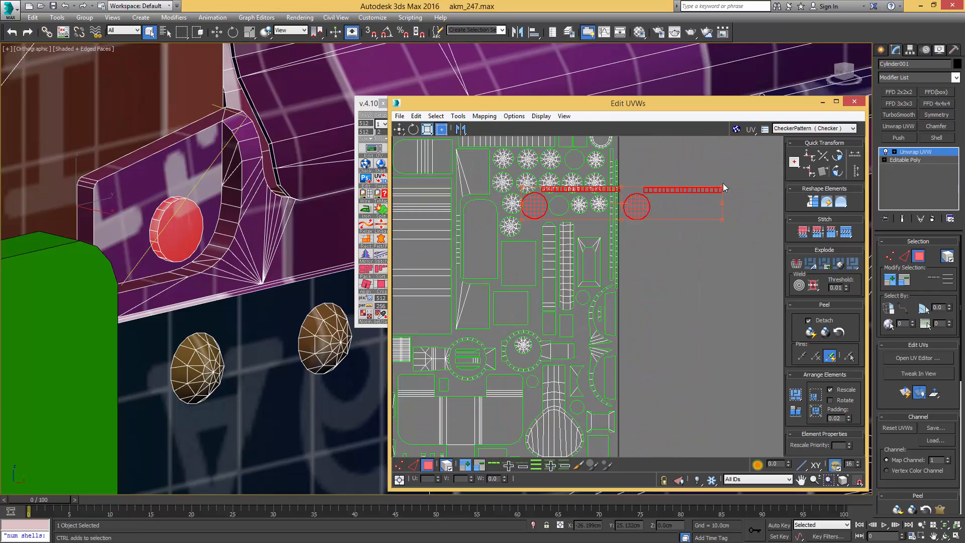
drag(720, 185, 683, 193)
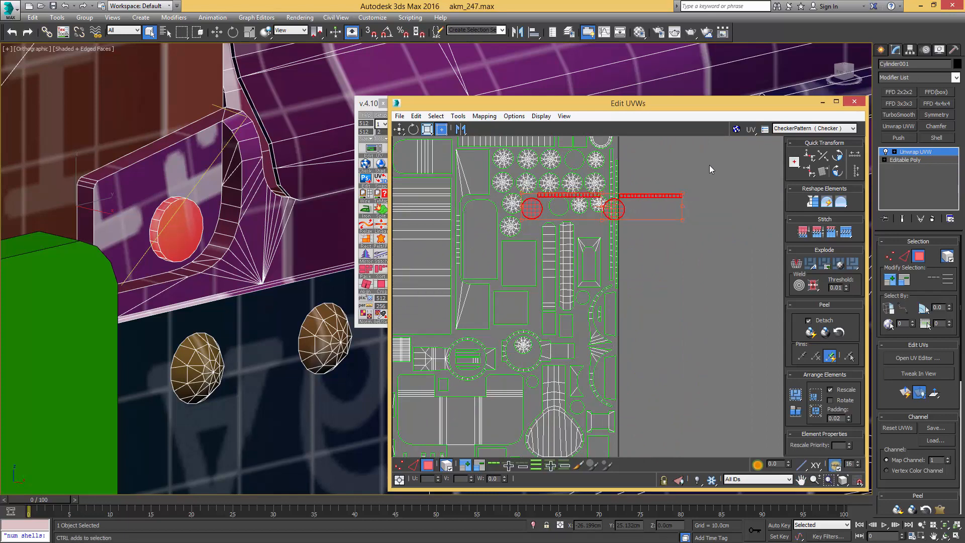
- Place the two pin cap circles in separate free spots, one among the rivet circles and one above the narrow beveled rectangle shell
click(710, 166)
scroll(521, 204, up, 5)
scroll(520, 204, down, 2)
click(537, 214)
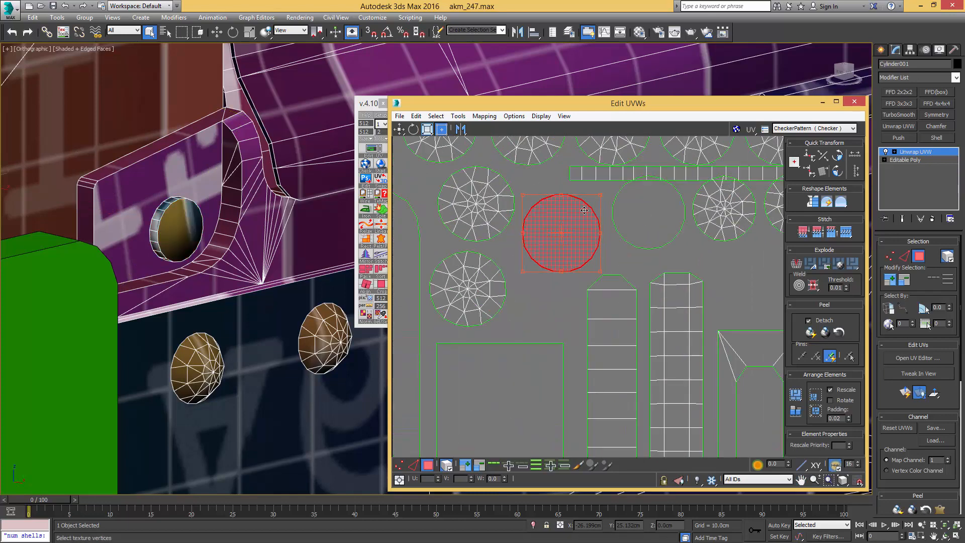
scroll(573, 196, down, 2)
drag(684, 208, 649, 235)
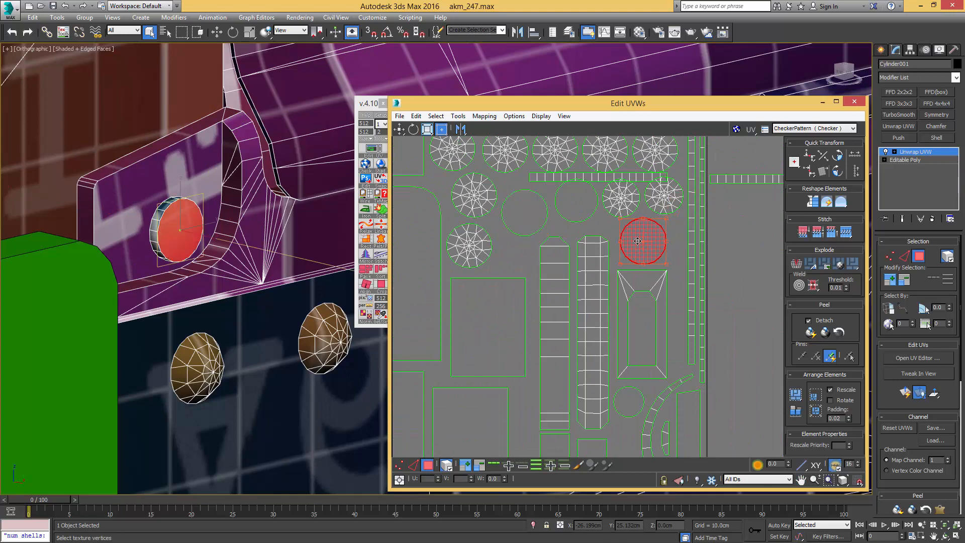
middle_drag(653, 199, 630, 214)
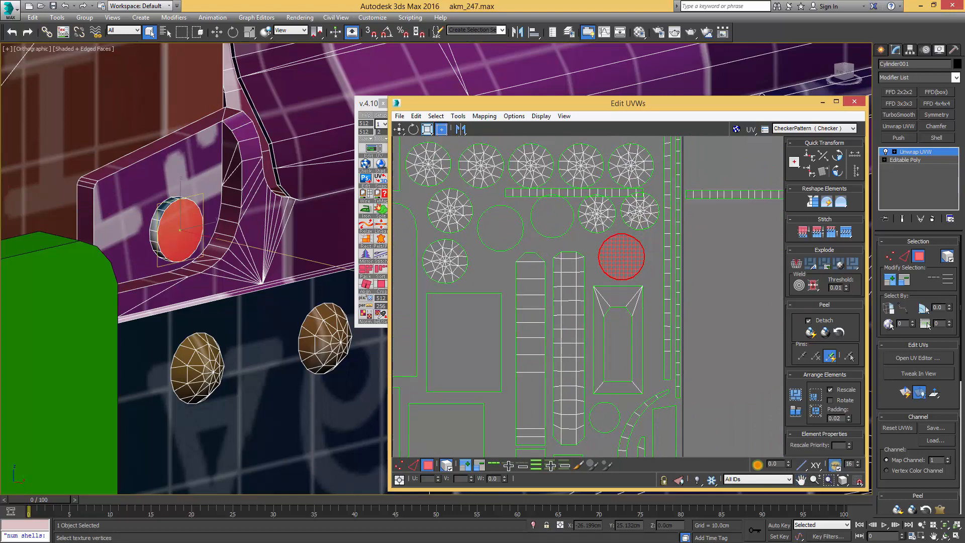
- Move the overlapping rim strip out of the tile beside the other, select both strips and save the scene as akm_248.max
click(587, 192)
scroll(591, 191, down, 3)
click(656, 185)
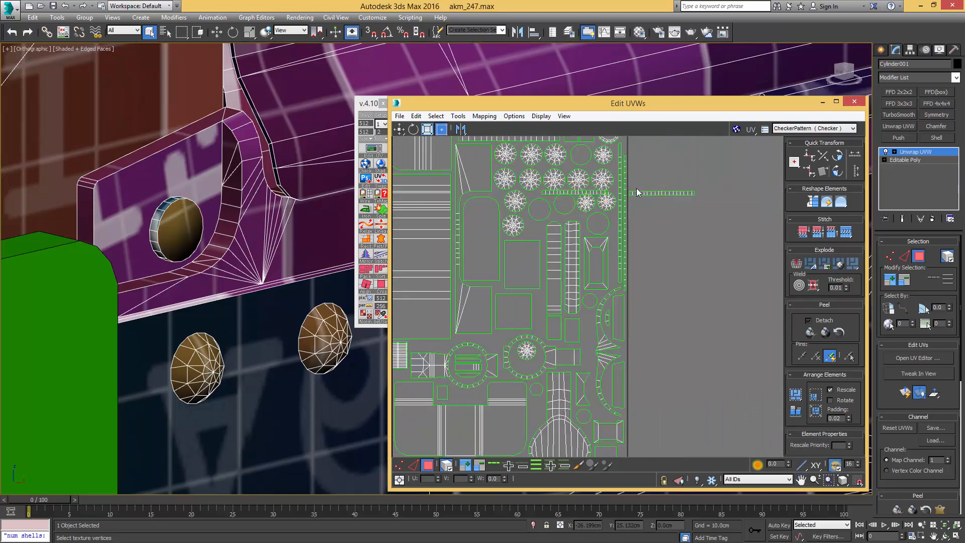
drag(601, 192, 665, 184)
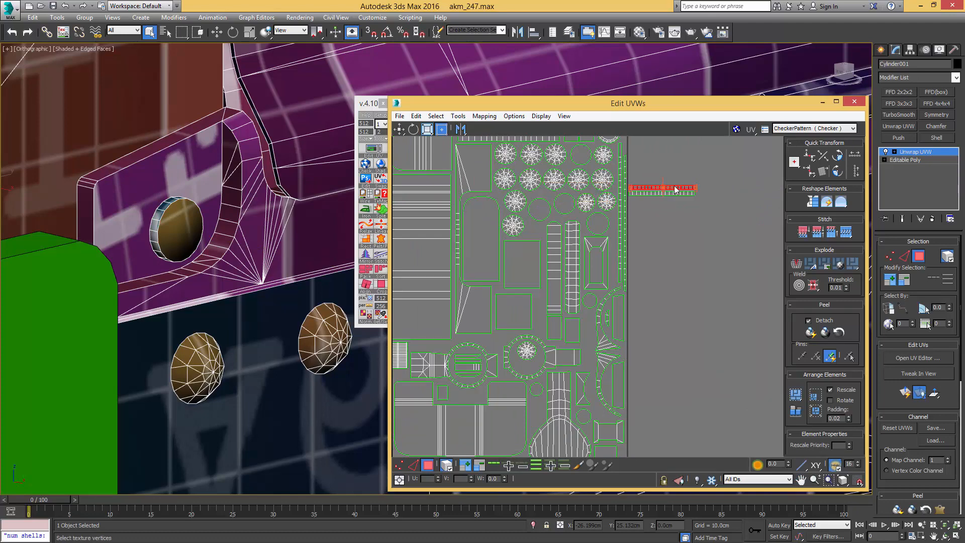
scroll(661, 184, up, 4)
mouse_move(646, 237)
mouse_down()
mouse_move(650, 192)
mouse_move(636, 193)
mouse_move(652, 249)
mouse_up()
click(645, 180)
key(ctrl+s)
scroll(651, 248, down, 4)
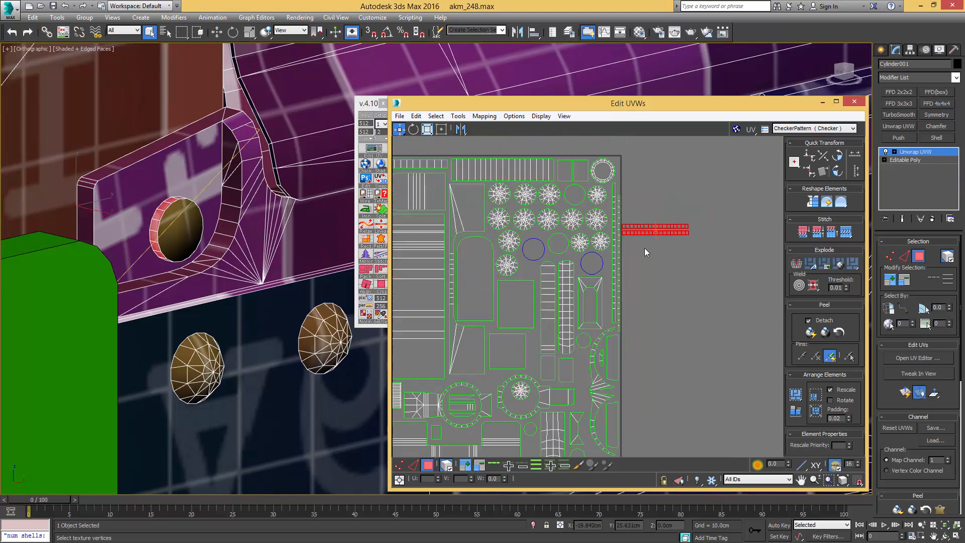
- Move both rim strips together across the tile into the empty band between the long horizontal shells
key(w)
middle_drag(645, 246, 747, 192)
scroll(692, 183, down, 4)
click(437, 133)
drag(762, 204, 422, 318)
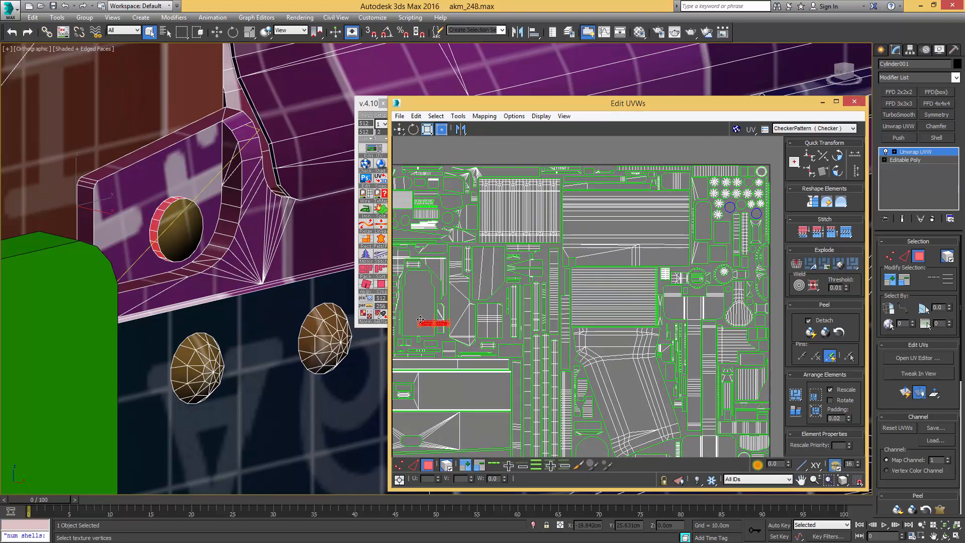
middle_drag(422, 319, 645, 273)
scroll(645, 273, up, 4)
drag(648, 278, 391, 235)
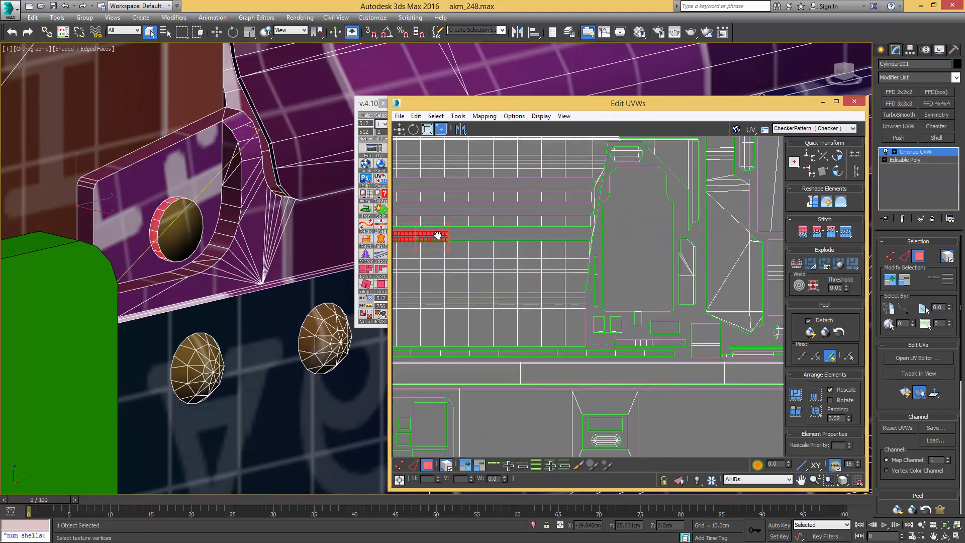
- Position the two rim strips end to end with a gap between them, inside the empty horizontal band
middle_drag(391, 235, 590, 255)
scroll(596, 255, up, 2)
drag(614, 250, 586, 256)
click(492, 258)
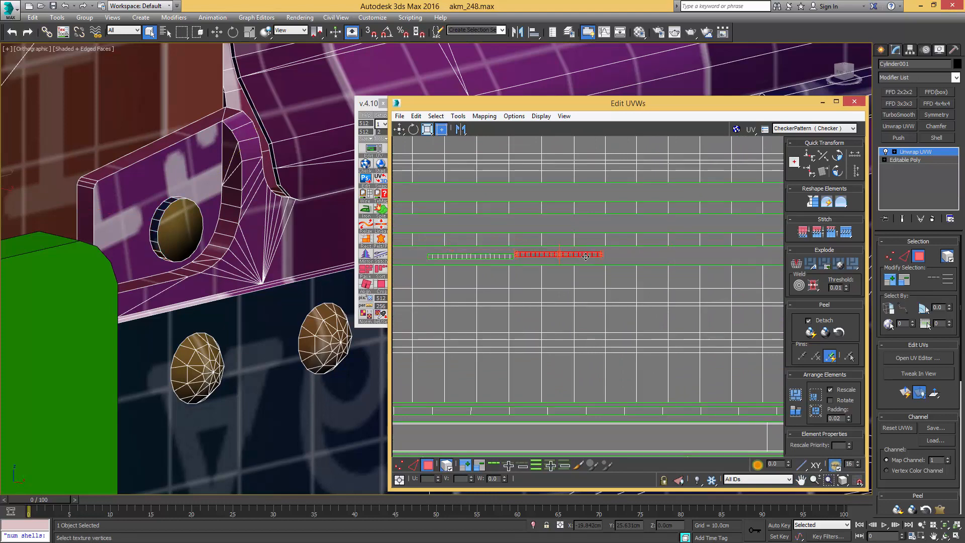
scroll(477, 239, down, 3)
middle_drag(477, 238, 606, 235)
click(585, 237)
click(612, 252)
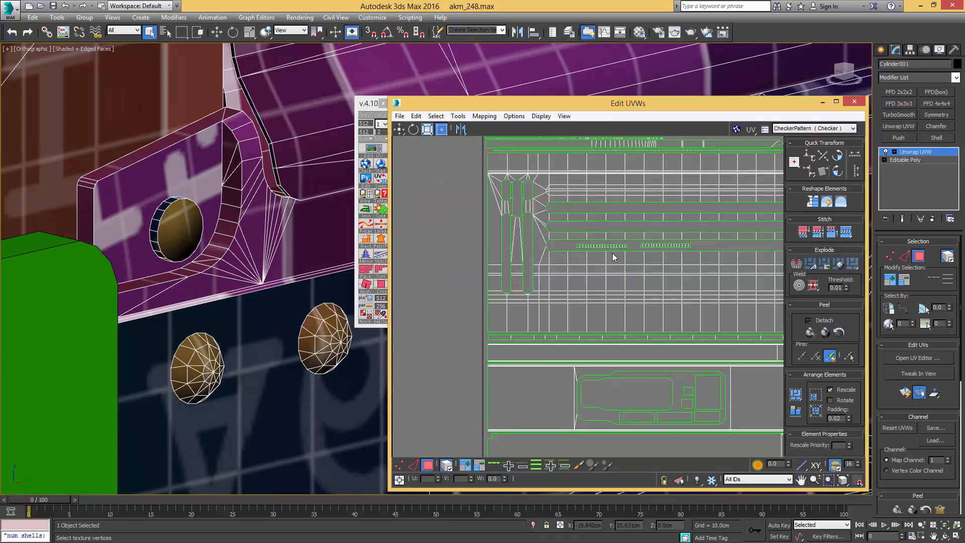
scroll(597, 236, up, 5)
click(594, 232)
click(653, 232)
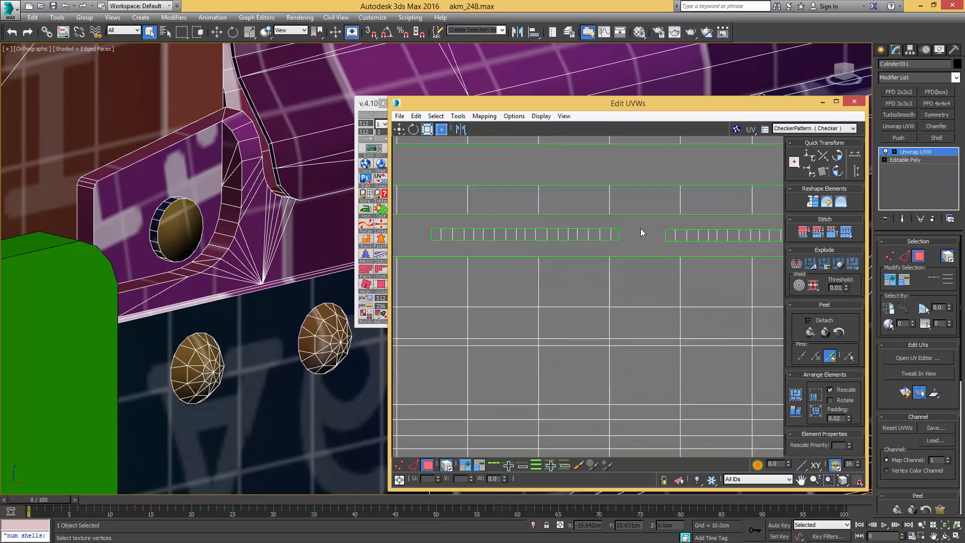
- Generate smoothing groups from the UV shells with TexTools
scroll(641, 231, down, 5)
middle_drag(642, 230, 421, 223)
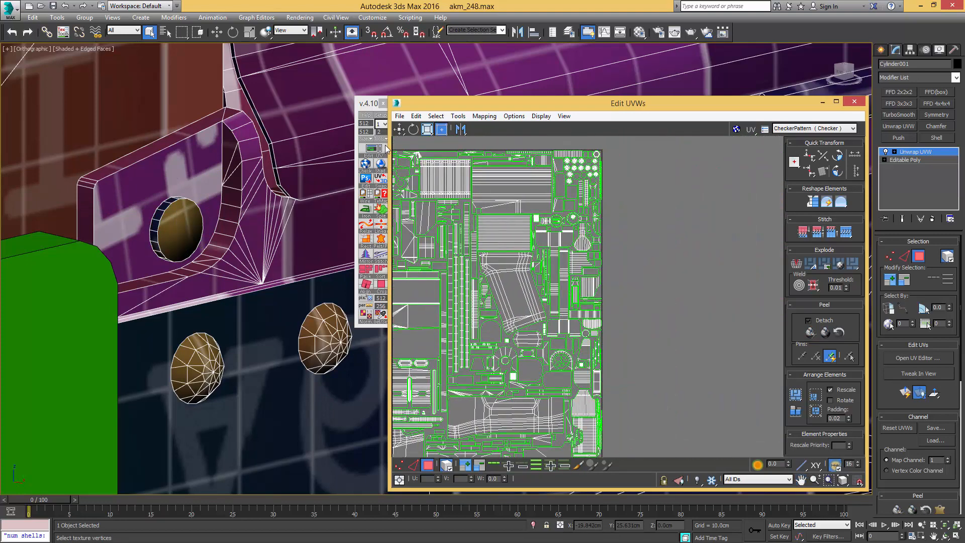
click(384, 140)
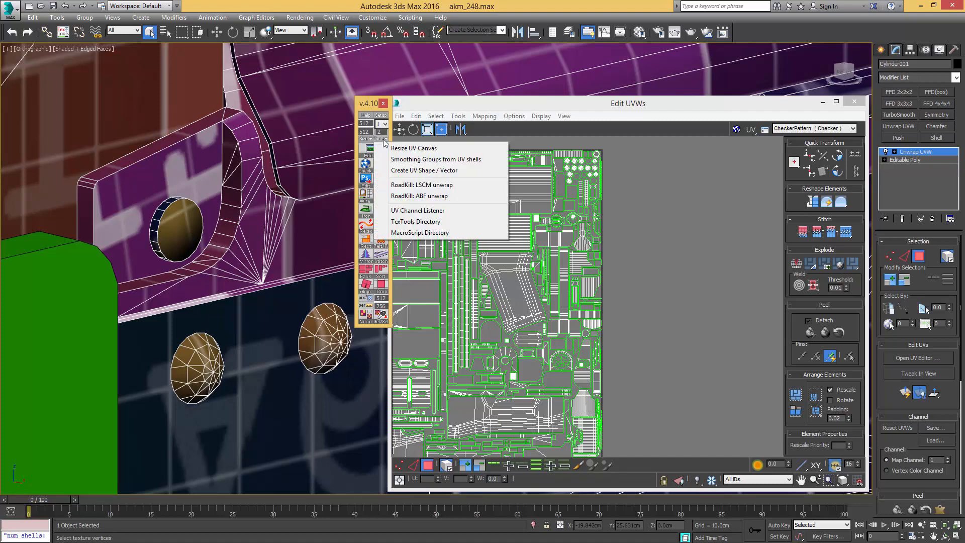
click(410, 159)
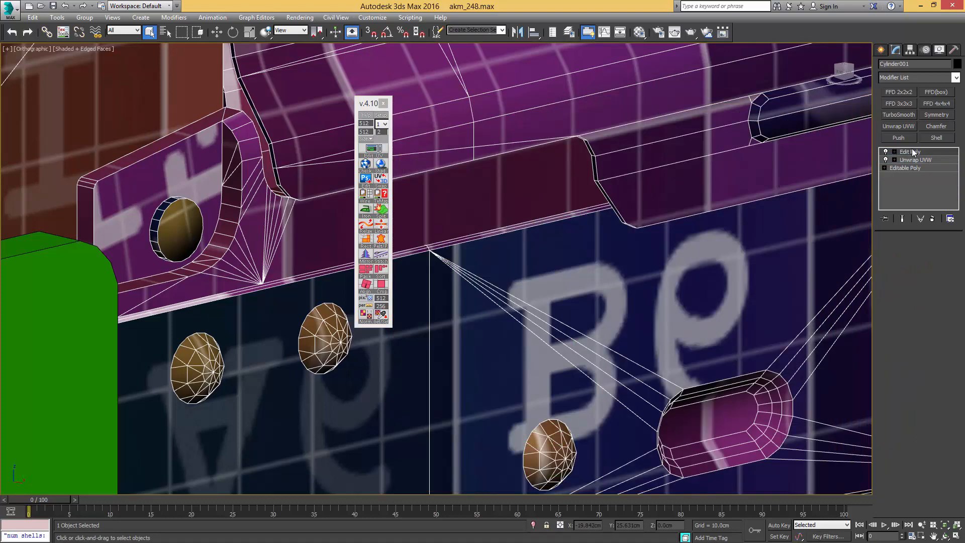
- Collapse the whole modifier stack of the rifle into an Editable Poly
double_click(909, 151)
right_click(910, 152)
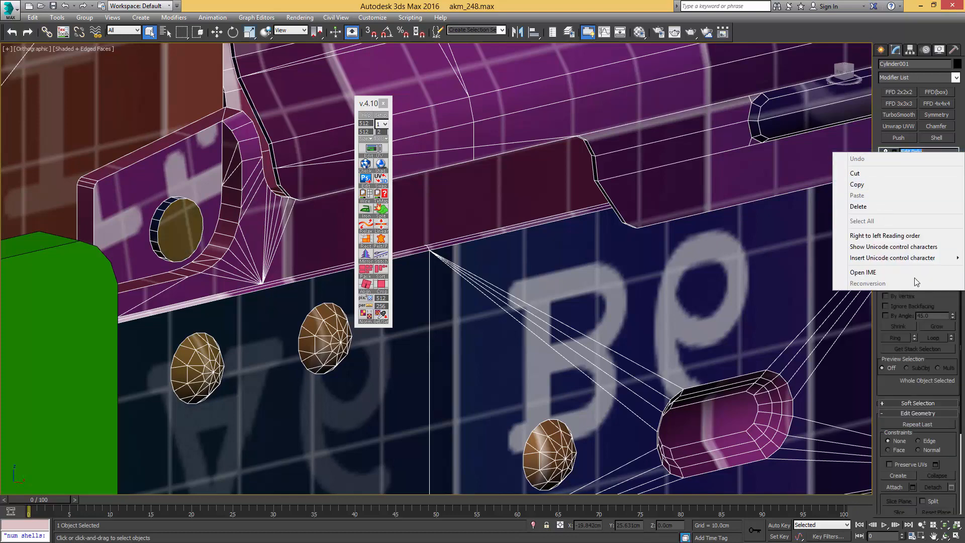
click(881, 142)
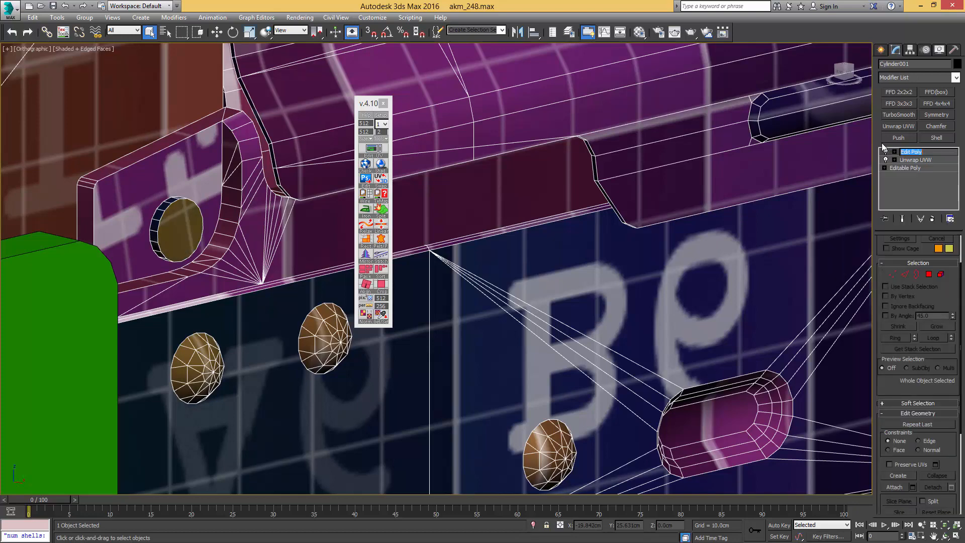
right_click(913, 151)
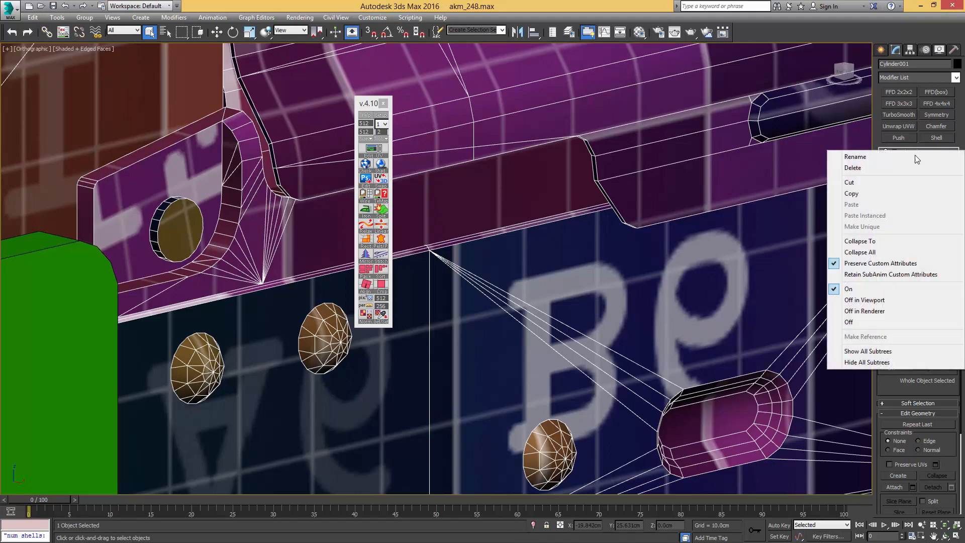
click(884, 256)
- Examine the checker texture and shading along the side of the rifle, from the grip to the handguard
scroll(663, 146, down, 5)
alt+middle_drag(663, 147, 477, 136)
middle_drag(633, 138, 615, 171)
scroll(614, 172, down, 2)
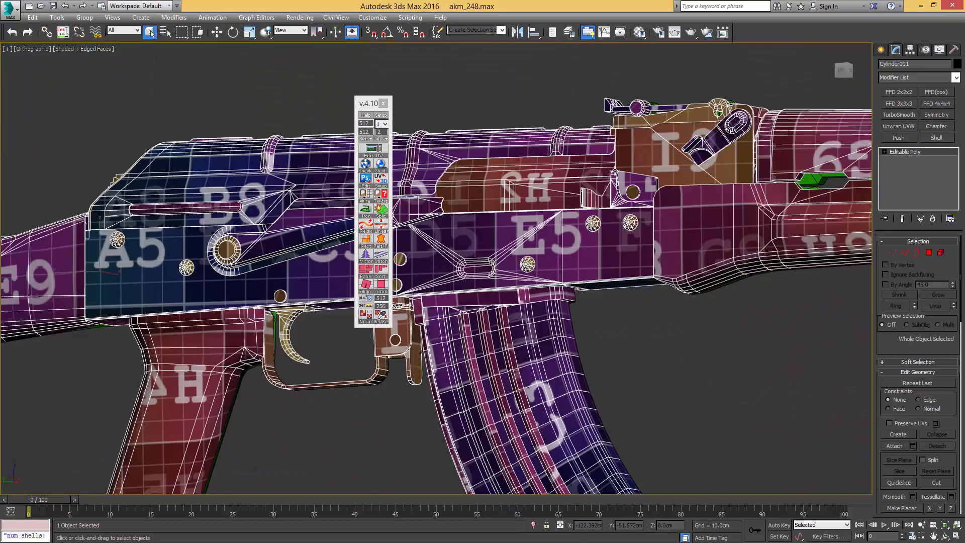
middle_drag(779, 150, 571, 159)
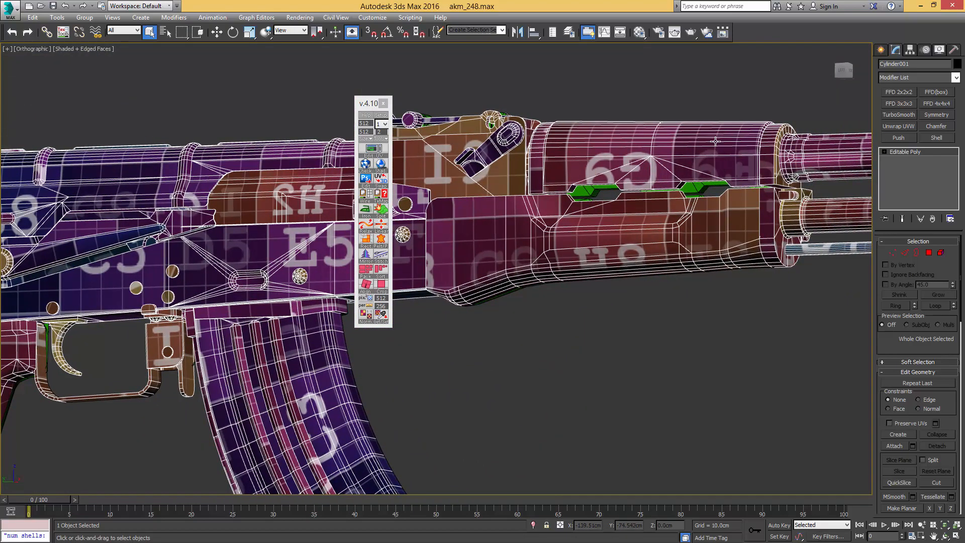
middle_drag(601, 165, 675, 157)
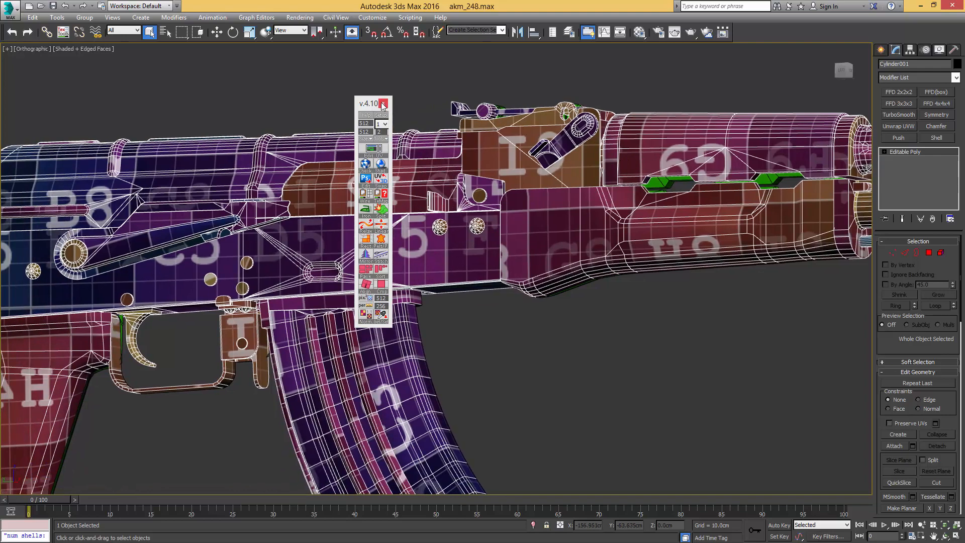
- Close the TexTools toolbar and examine the green object covering the opposite side of the rifle
click(383, 104)
alt+middle_drag(528, 161, 565, 191)
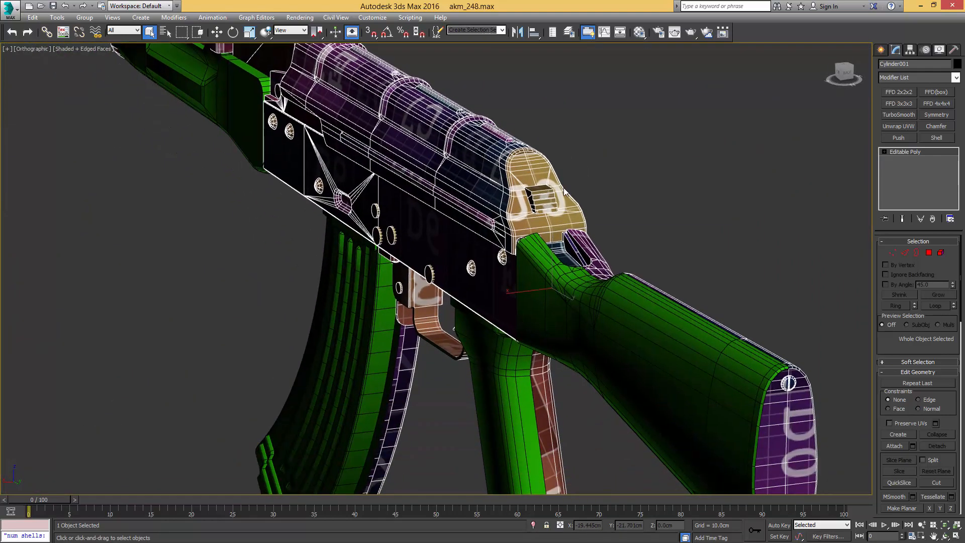
scroll(577, 221, up, 2)
click(587, 294)
scroll(587, 297, down, 4)
alt+middle_drag(593, 298, 634, 248)
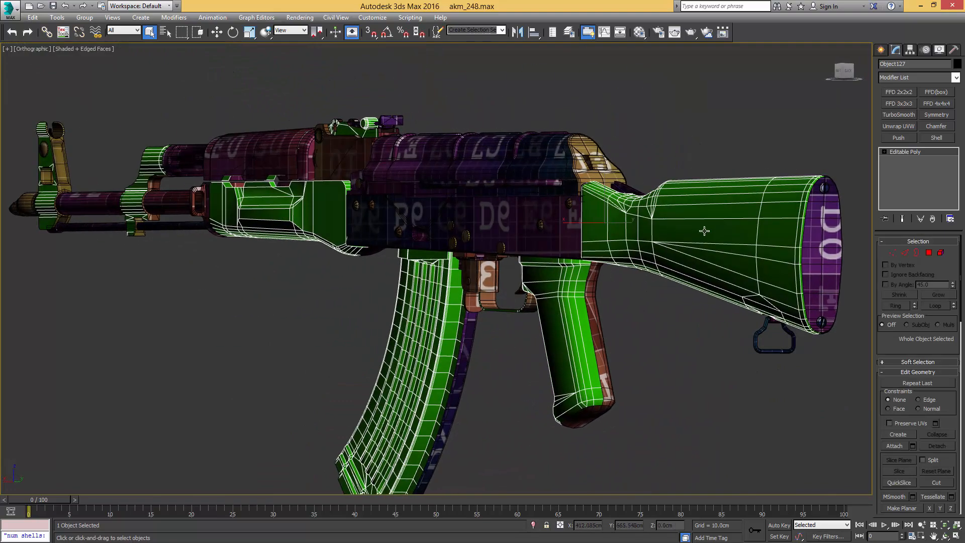
alt+middle_drag(704, 231, 473, 260)
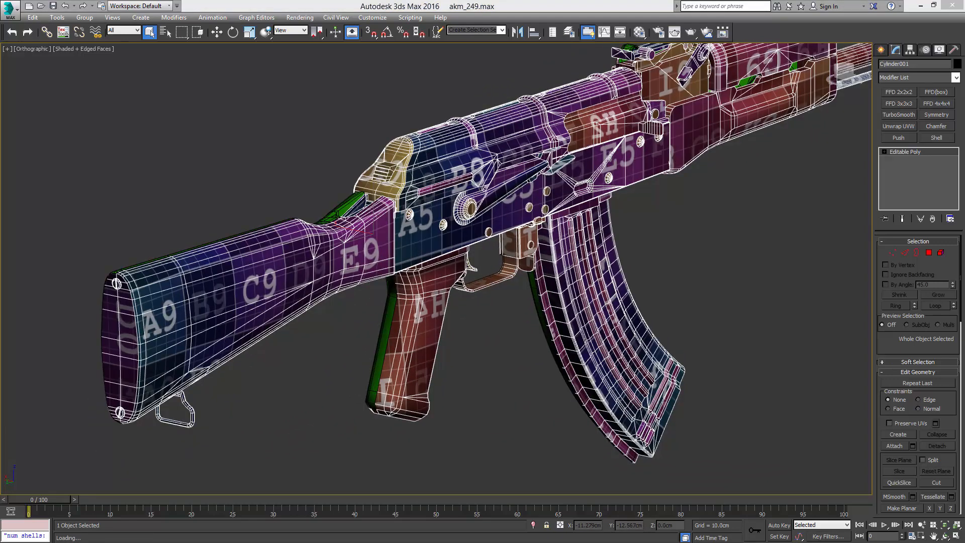
- Detach the textured stock element from the rifle as a separate object
click(938, 252)
click(363, 244)
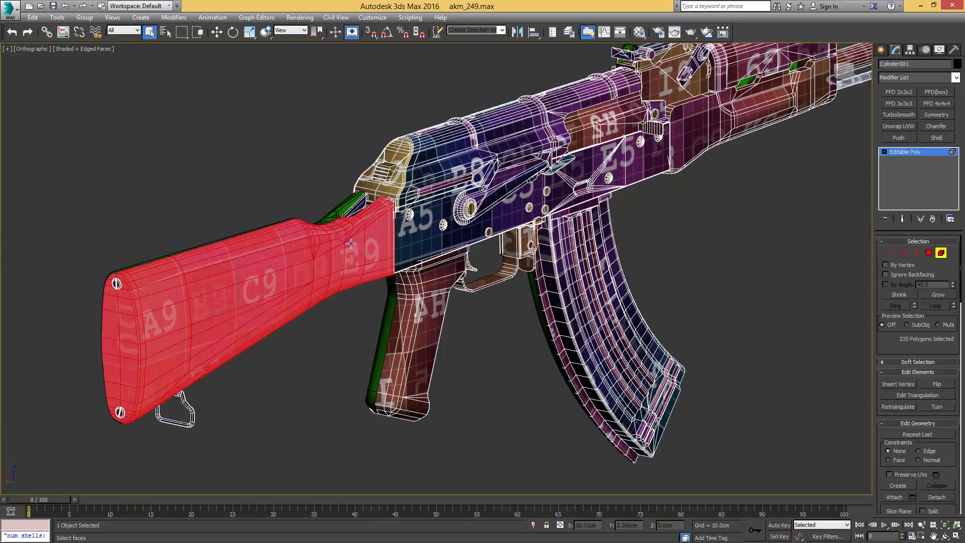
alt+middle_drag(362, 245, 467, 270)
scroll(466, 269, down, 5)
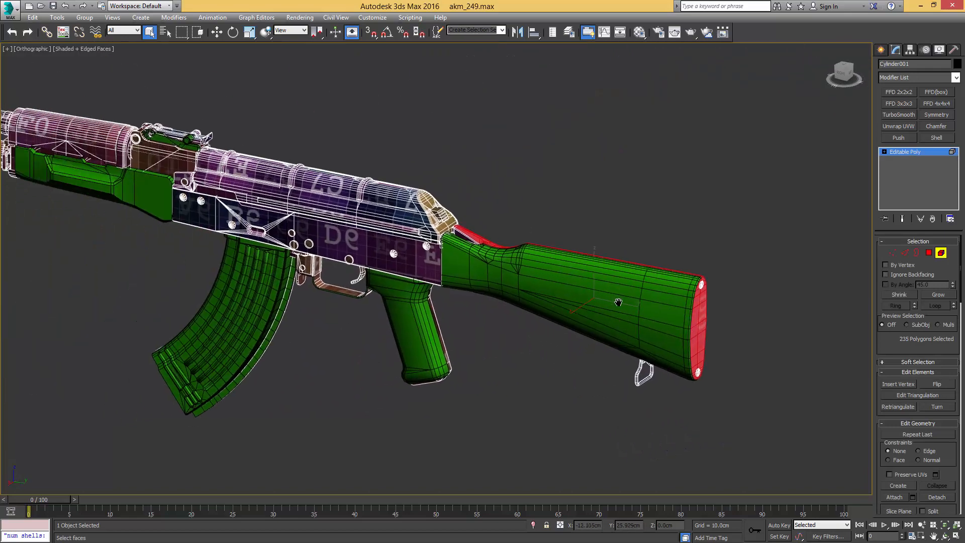
scroll(153, 207, up, 4)
alt+middle_drag(378, 276, 286, 279)
scroll(718, 326, up, 4)
middle_drag(718, 325, 594, 293)
middle_drag(655, 235, 568, 265)
key(alt+d)
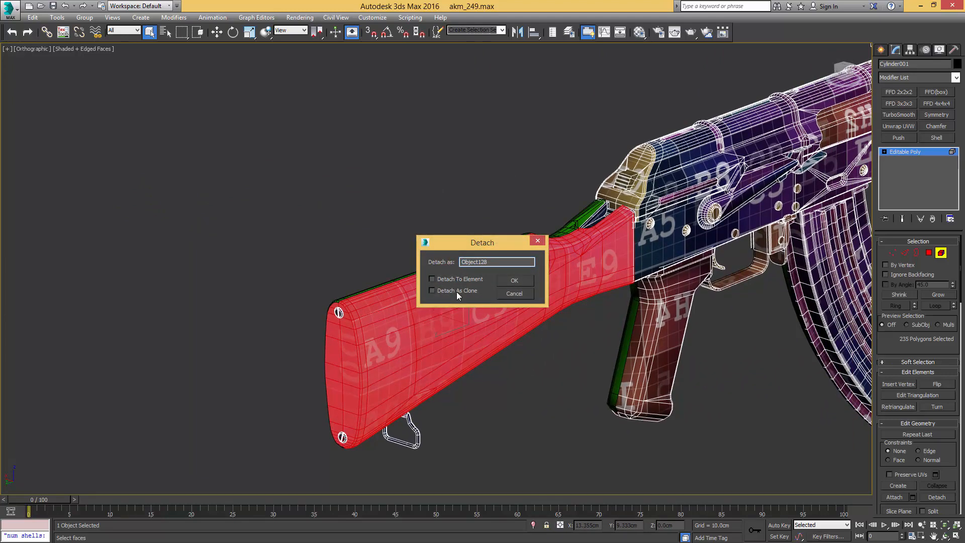
click(513, 280)
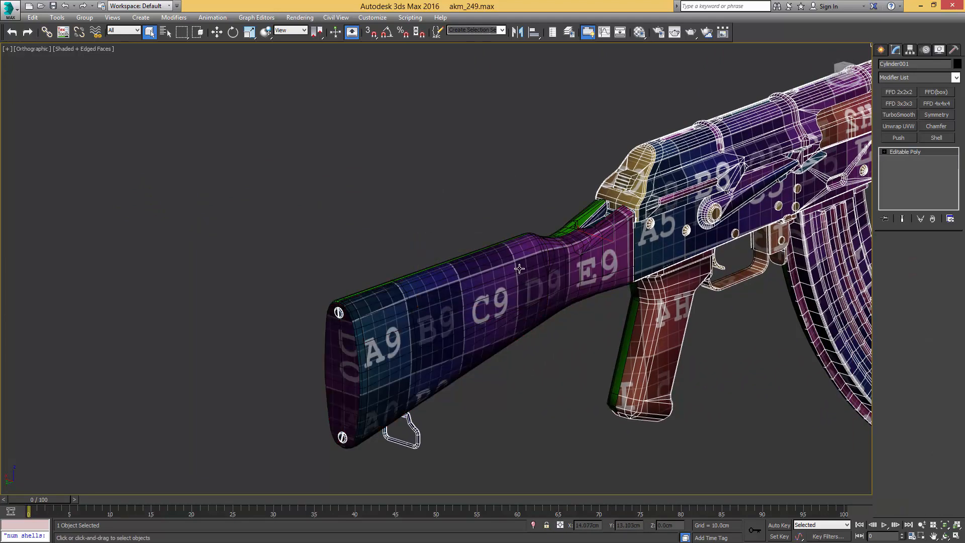
- Select the detached stock together with the green opposite-side object and isolate them
click(519, 269)
alt+middle_drag(519, 269, 479, 259)
ctrl+click(481, 248)
key(alt+q)
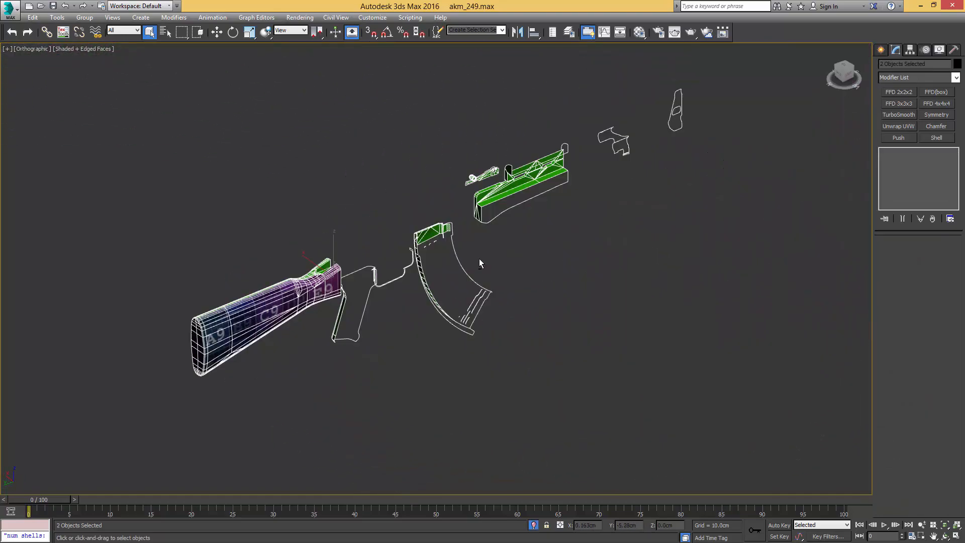
- Examine the isolated stock closely, including the small plate with screws on its underside and the butt end
scroll(236, 315, up, 6)
alt+middle_drag(241, 312, 332, 294)
middle_drag(478, 239, 452, 371)
alt+middle_drag(512, 255, 484, 311)
middle_drag(354, 436, 406, 337)
middle_drag(325, 405, 464, 306)
scroll(464, 306, up, 5)
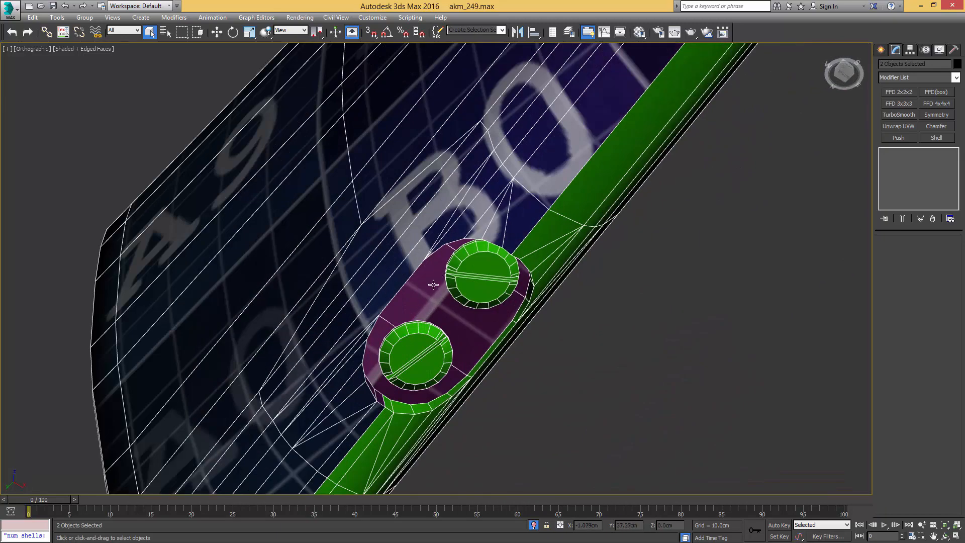
scroll(458, 333, down, 5)
alt+middle_drag(458, 332, 556, 312)
scroll(500, 338, down, 3)
middle_drag(525, 243, 500, 292)
scroll(484, 281, up, 5)
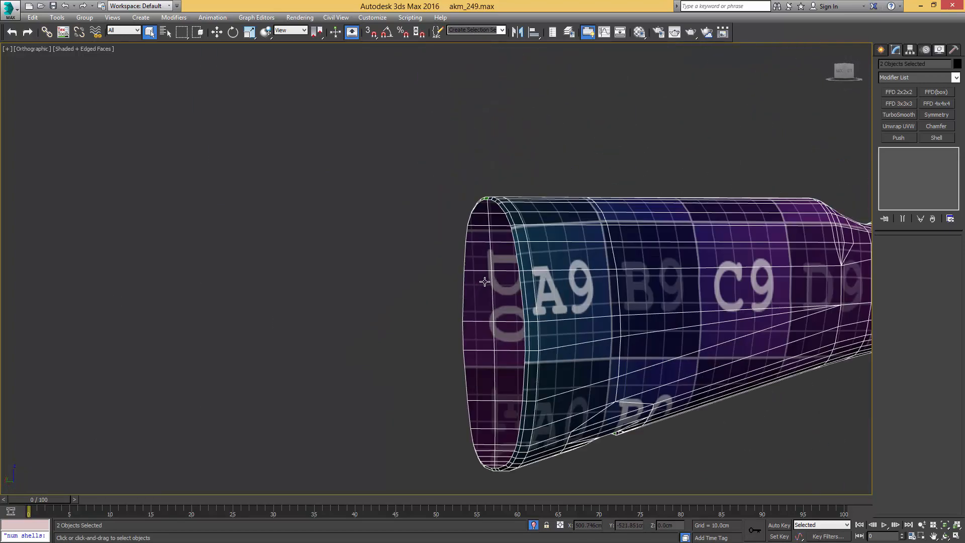
- Clone the detached stock as one independent copy, offset about 8.3 cm along X
click(591, 287)
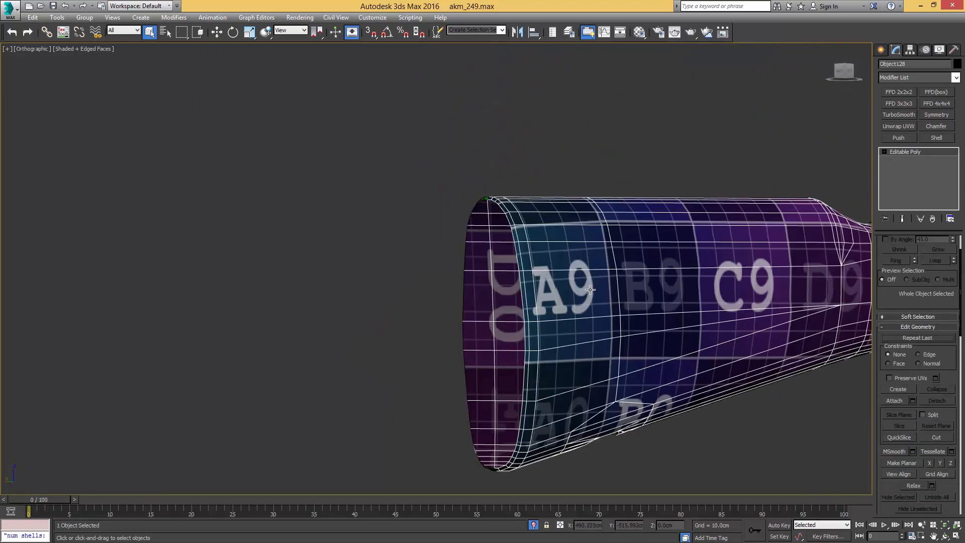
mouse_move(590, 286)
alt+middle_down()
mouse_move(559, 297)
mouse_move(563, 329)
mouse_move(502, 308)
mouse_move(491, 314)
mouse_move(580, 315)
mouse_move(487, 286)
mouse_move(487, 298)
alt+middle_up()
scroll(559, 297, down, 2)
key(w)
shift+drag(505, 348, 676, 325)
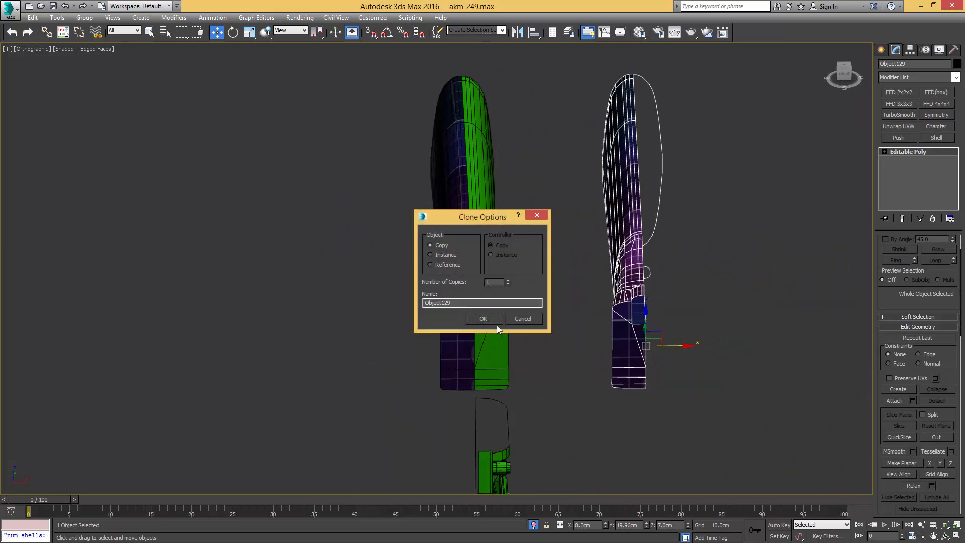
click(486, 319)
- Delete the three faces of the small underside plate from the copied stock
mouse_move(486, 319)
alt+middle_down()
mouse_move(523, 330)
mouse_move(432, 306)
mouse_move(424, 243)
mouse_move(403, 238)
alt+middle_up()
key(4)
click(608, 195)
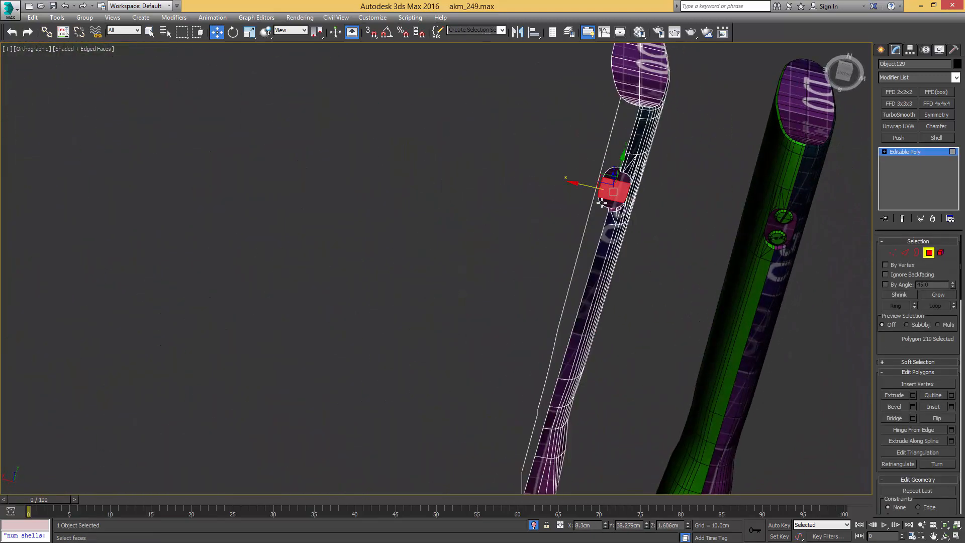
ctrl+click(603, 202)
alt+middle_drag(610, 175, 607, 138)
alt+click(614, 119)
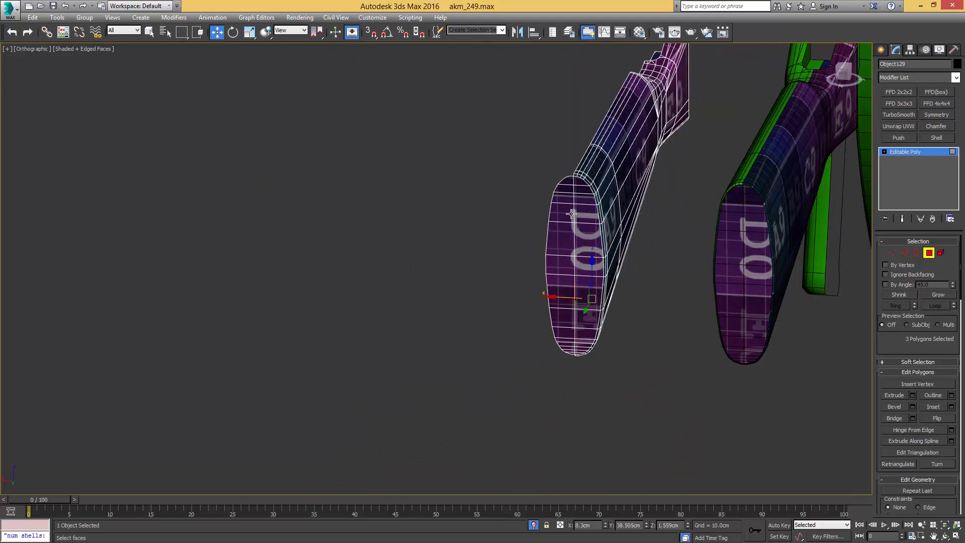
- Select all the faces closing the butt end of the copied stock and delete them
alt+middle_drag(571, 213, 600, 166)
middle_drag(595, 295, 492, 262)
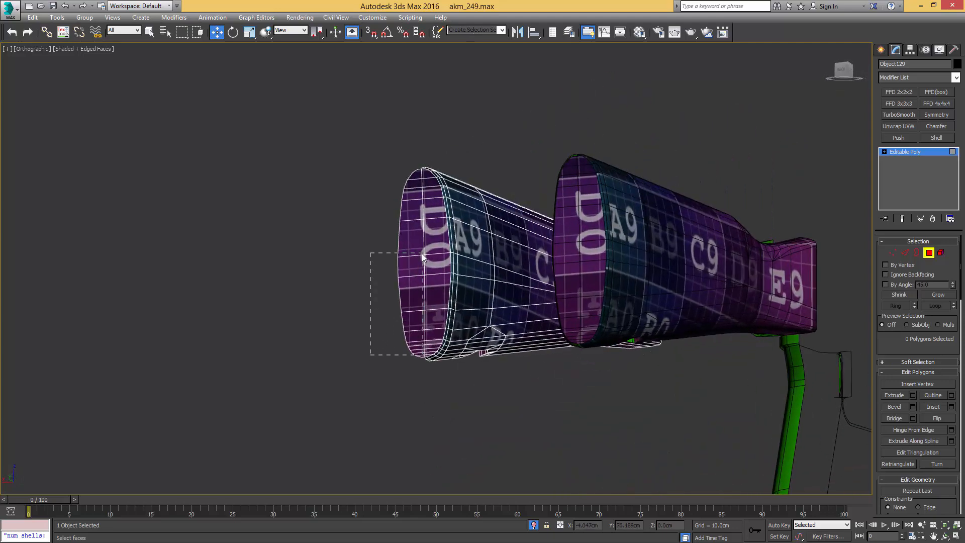
drag(421, 253, 421, 253)
scroll(339, 264, up, 2)
ctrl+drag(433, 338, 433, 338)
scroll(412, 347, up, 4)
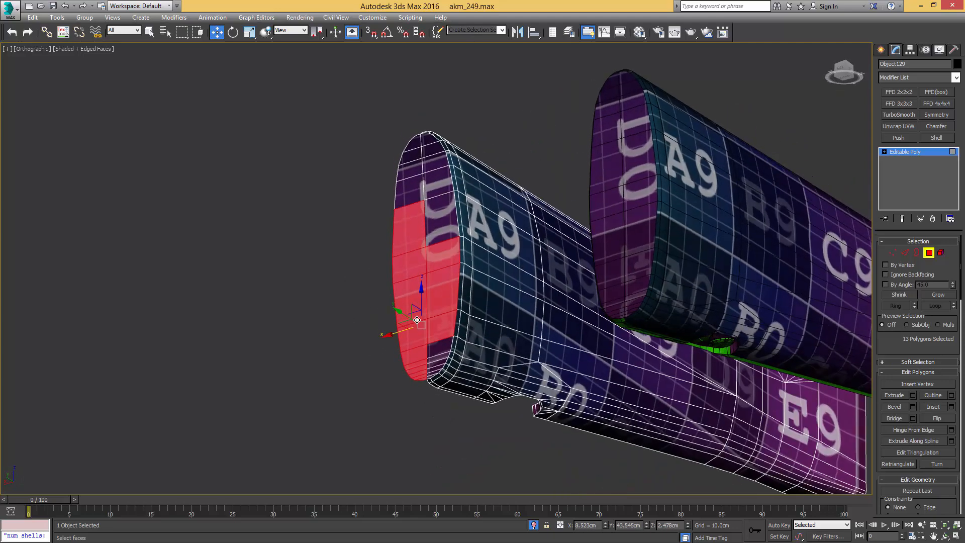
key(q)
ctrl+drag(455, 415, 454, 411)
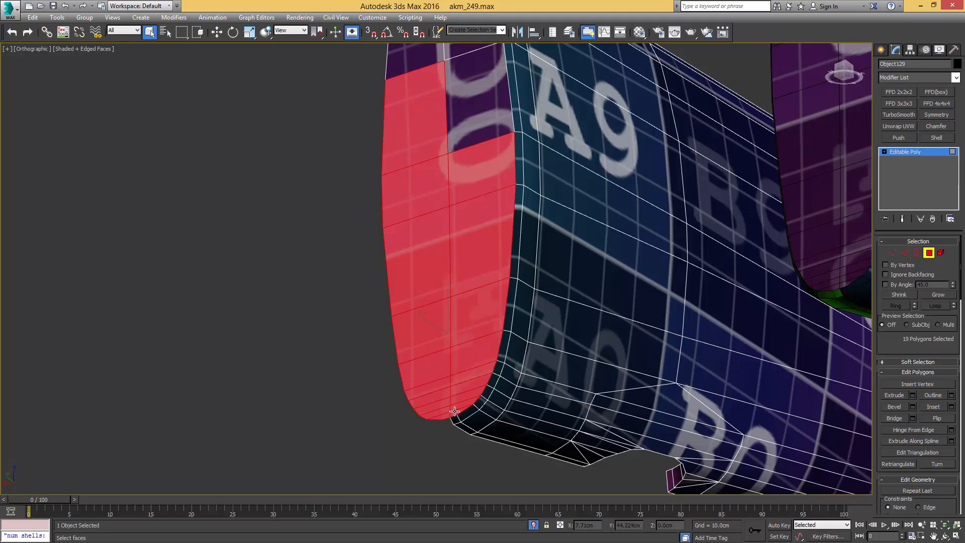
middle_drag(451, 273, 311, 411)
ctrl+drag(433, 146, 428, 146)
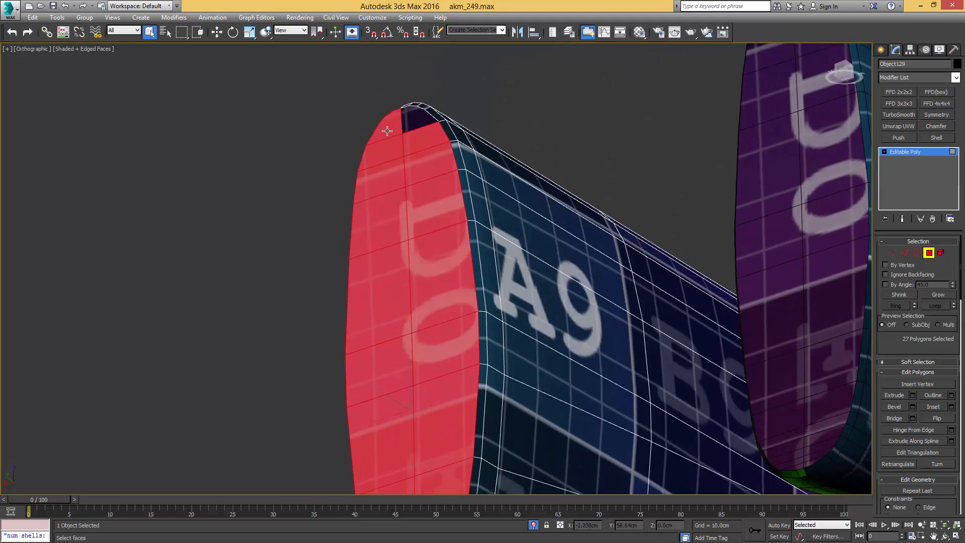
ctrl+click(409, 121)
scroll(426, 149, down, 3)
alt+middle_drag(426, 149, 645, 262)
key(Delete)
- Finish polygon editing and mirror the copied stock half along the X axis with No Clone
middle_drag(472, 231, 583, 346)
key(4)
key(w)
alt+middle_drag(609, 288, 615, 293)
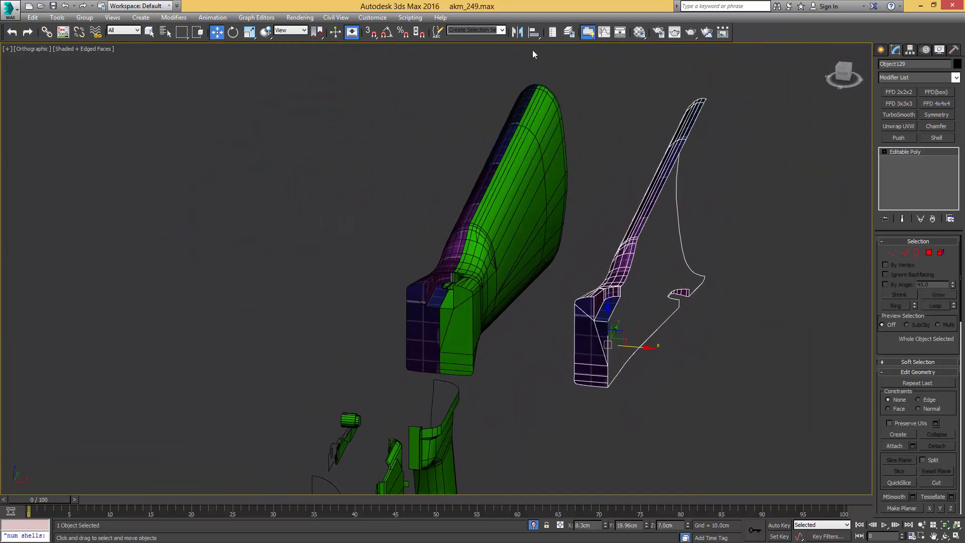
click(515, 33)
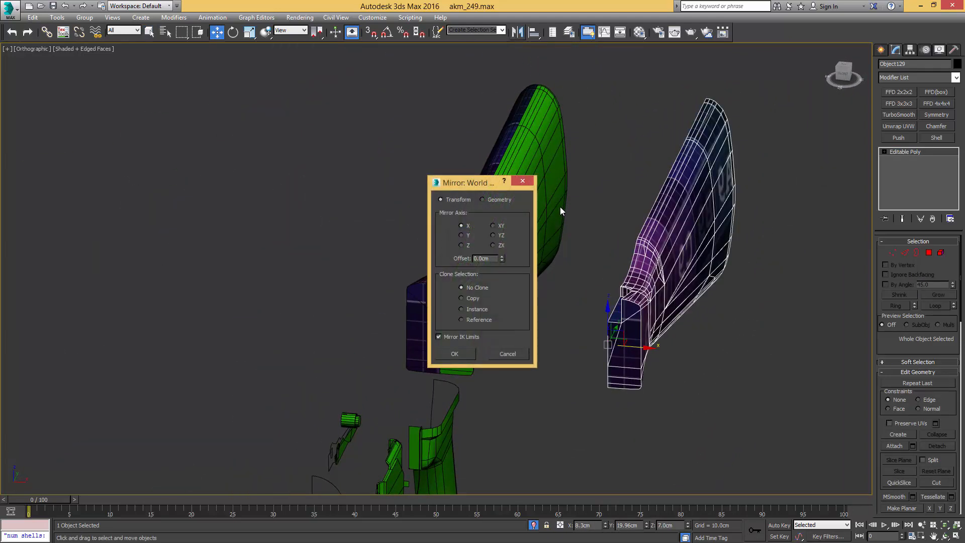
click(465, 356)
- Move the mirrored half against the original stock and align their centre seam with vertex snapping
middle_drag(560, 321, 634, 304)
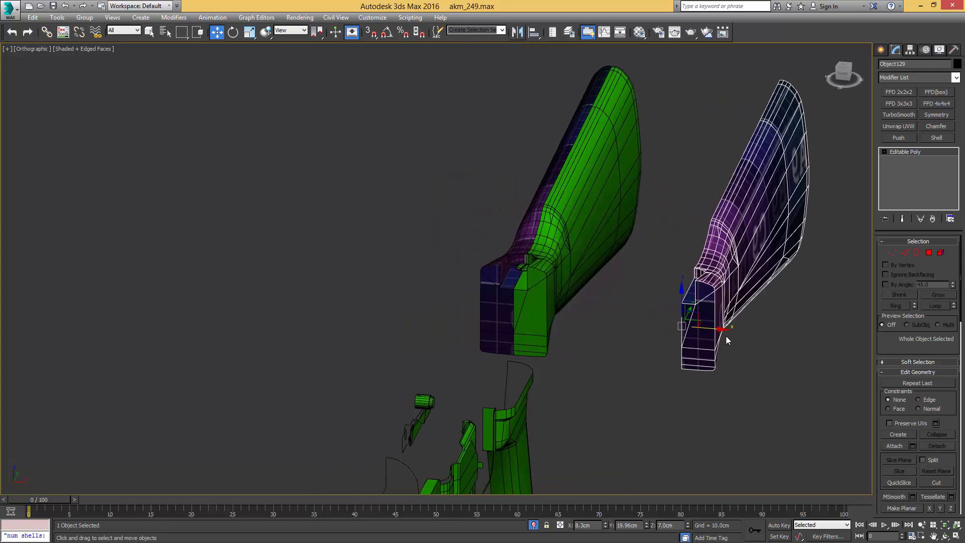
drag(718, 329, 552, 316)
scroll(552, 316, up, 10)
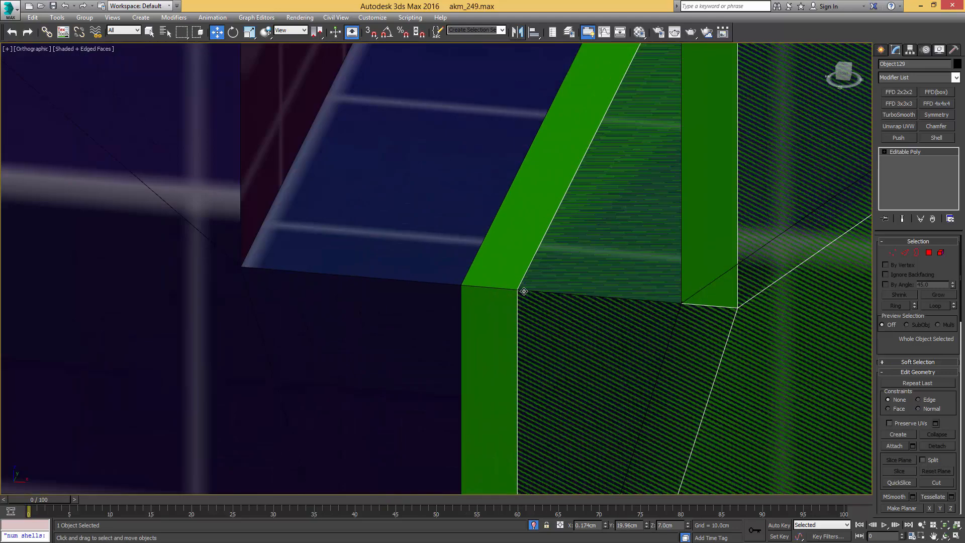
key(s)
drag(482, 287, 459, 281)
scroll(459, 282, down, 8)
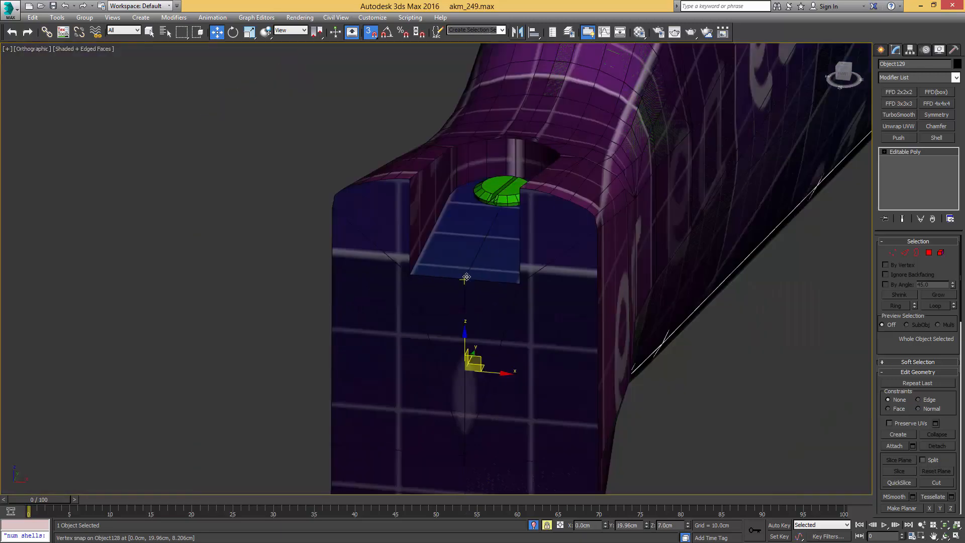
scroll(490, 318, down, 5)
key(s)
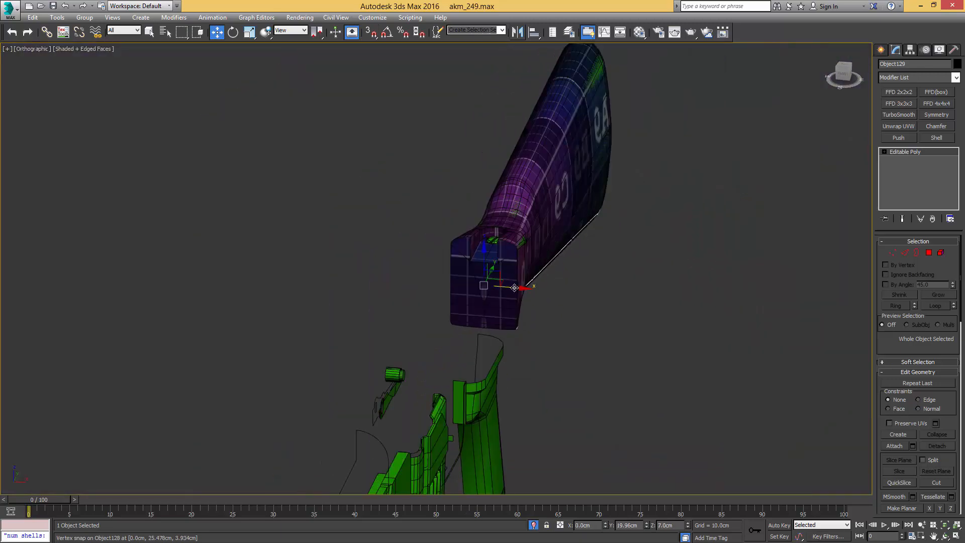
- Move the mirrored half away from the original along X, and set its X position to 0
drag(515, 288, 683, 330)
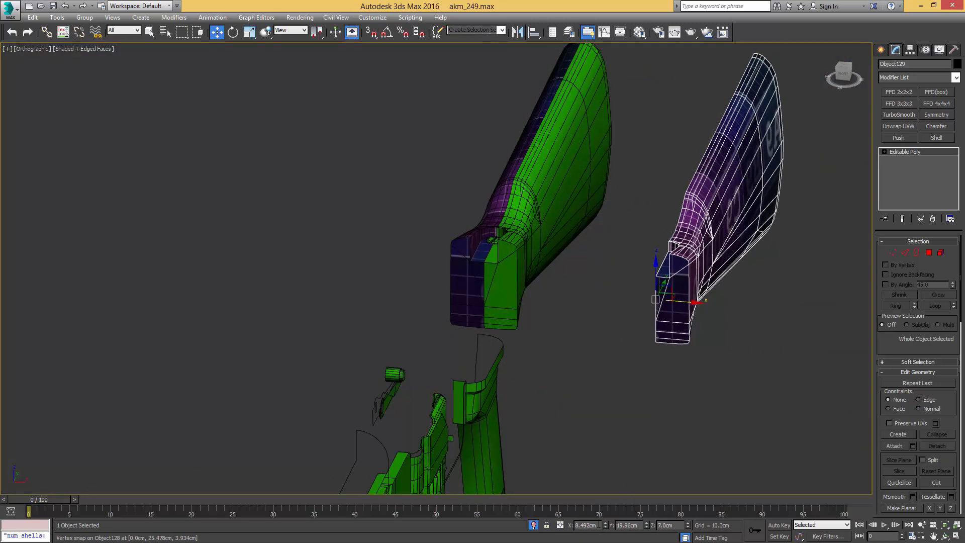
double_click(583, 524)
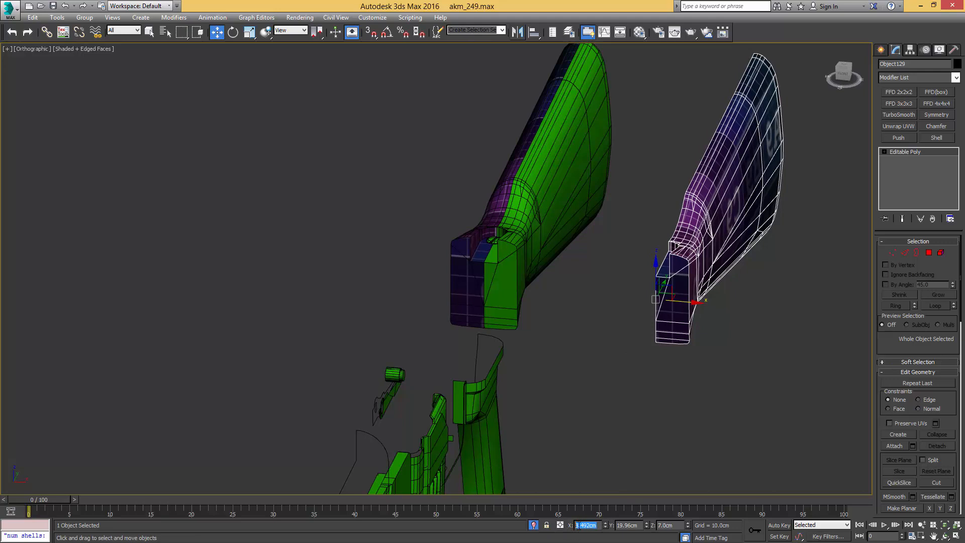
text(0)
key(Return)
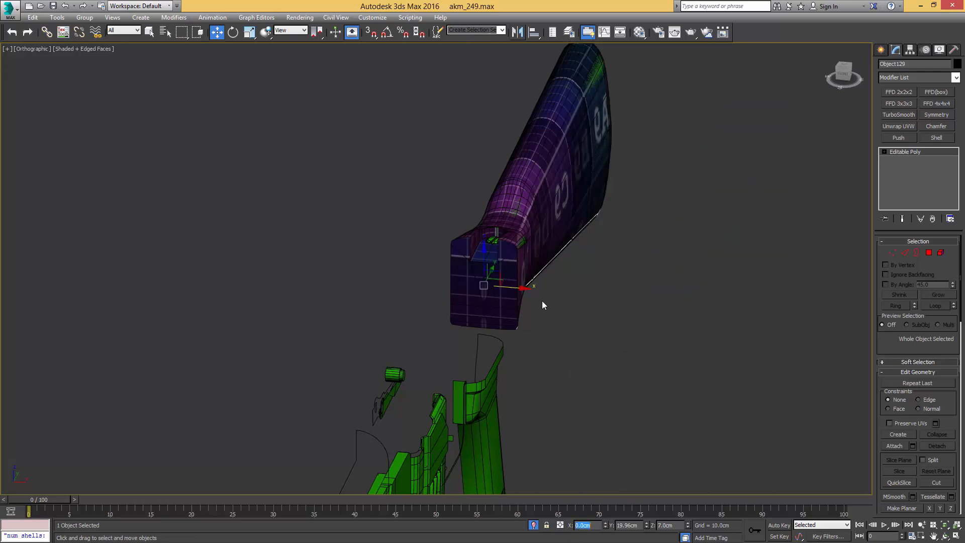
scroll(542, 300, up, 4)
scroll(570, 298, up, 2)
scroll(569, 298, down, 4)
alt+middle_drag(570, 298, 469, 304)
scroll(483, 299, down, 3)
- Delete the old stock element from the green opposite-side object
key(q)
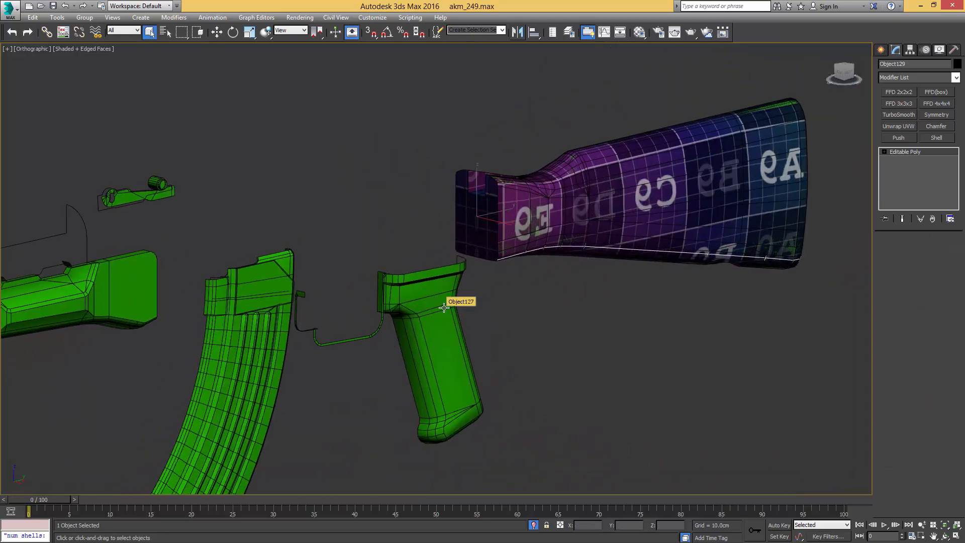
click(442, 304)
scroll(316, 295, down, 3)
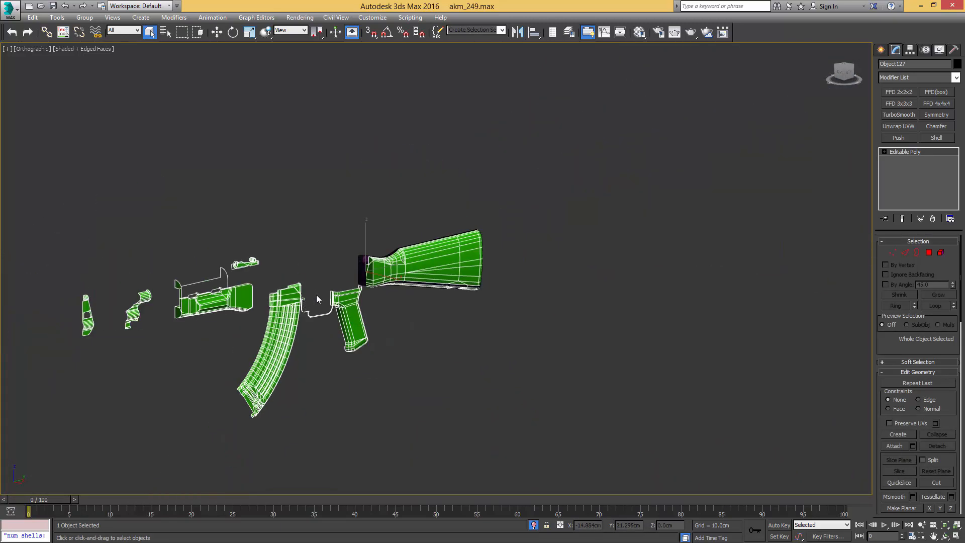
scroll(384, 278, up, 4)
scroll(218, 265, down, 2)
scroll(413, 210, down, 2)
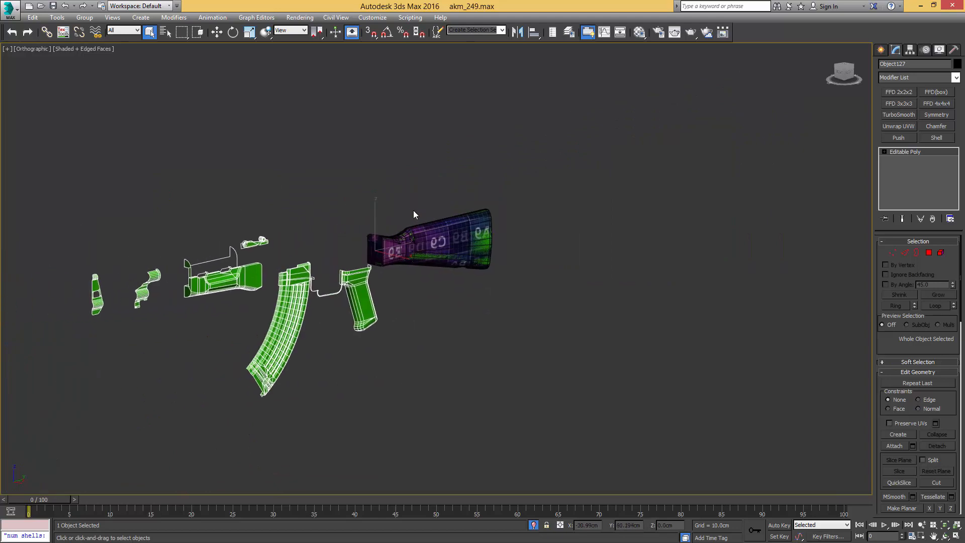
scroll(450, 245, up, 5)
key(5)
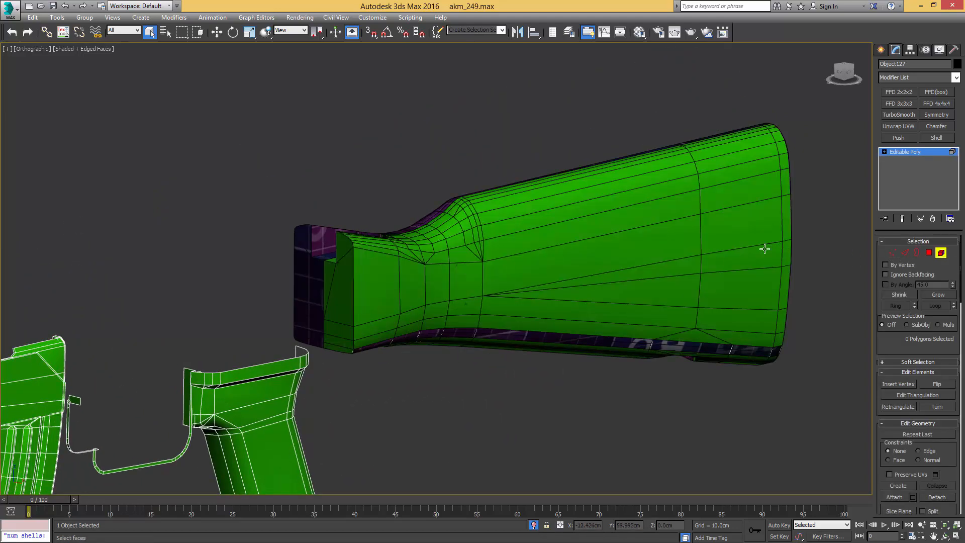
click(542, 272)
scroll(502, 282, down, 1)
key(ctrl+d)
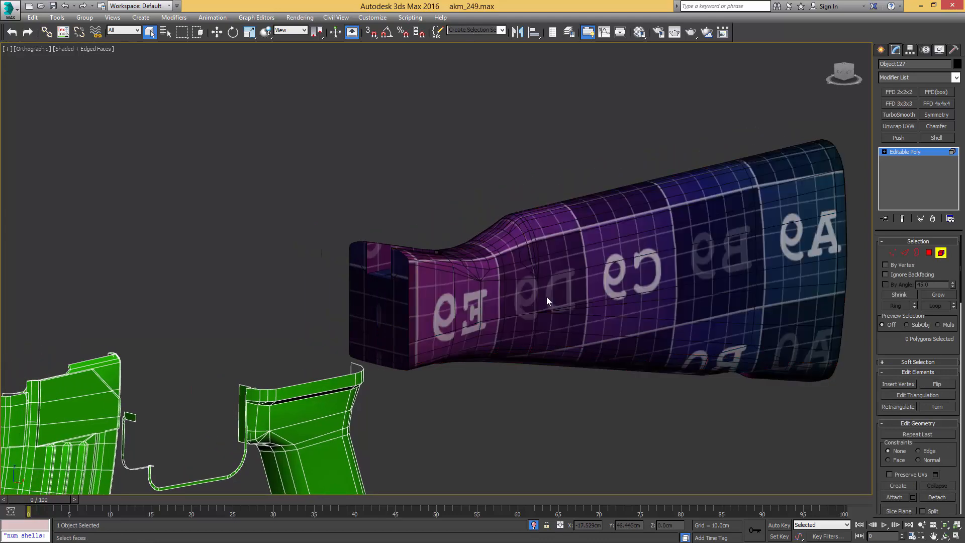
- Finish element editing on the green object and end the isolation to show the whole rifle
scroll(517, 314, down, 3)
mouse_move(522, 316)
alt+middle_down()
mouse_move(509, 342)
mouse_move(505, 330)
mouse_move(536, 310)
alt+middle_up()
key(5)
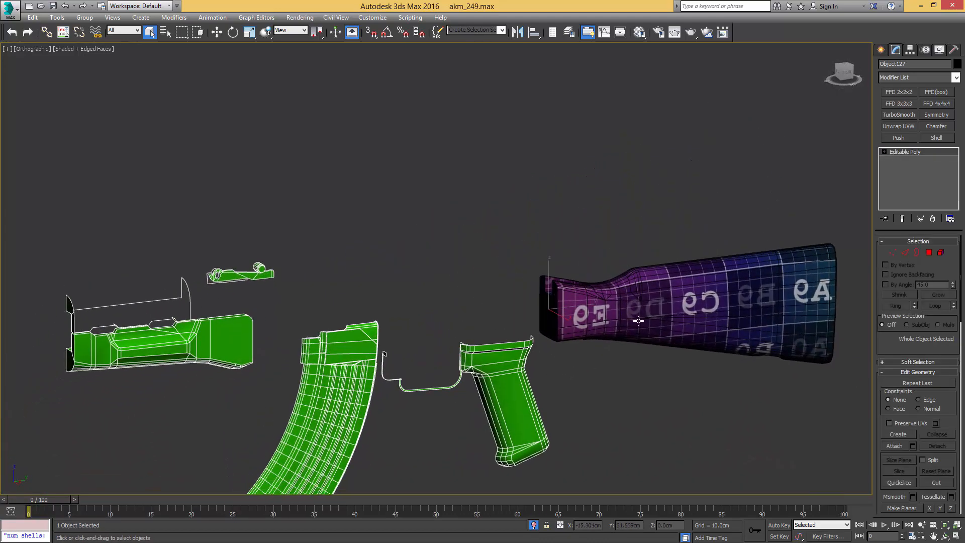
middle_drag(512, 381, 411, 349)
scroll(502, 315, up, 4)
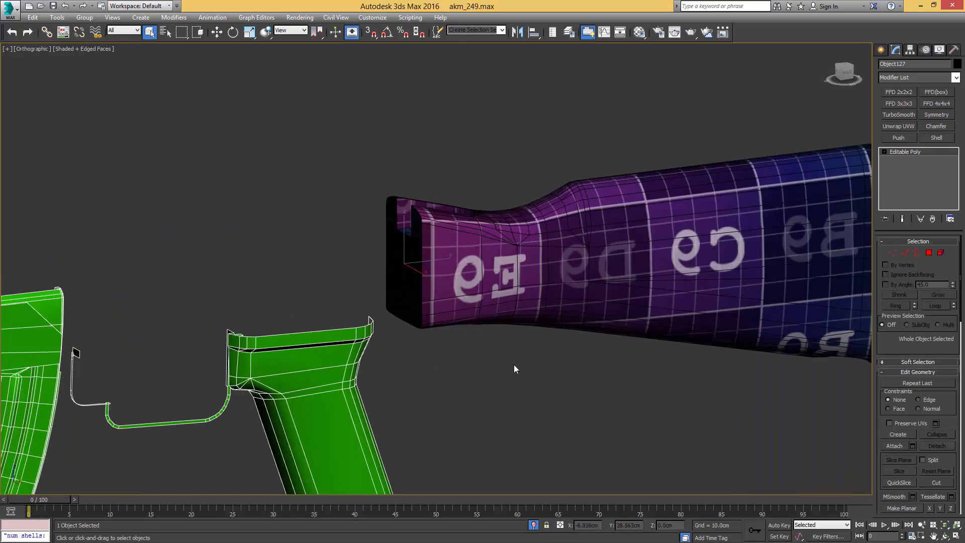
alt+middle_drag(514, 366, 536, 330)
alt+middle_drag(604, 279, 475, 333)
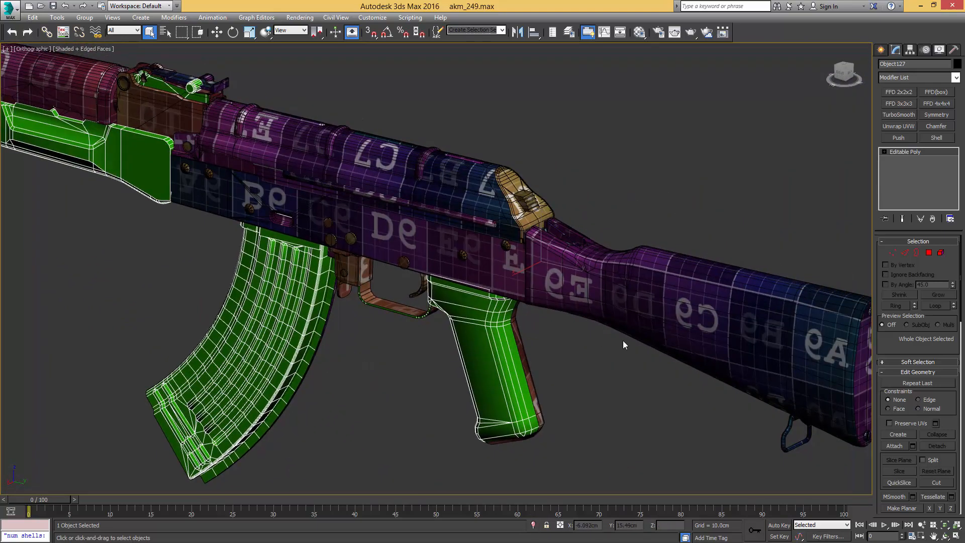
- Save the scene as the next incremental file and open the mirrored stock half's UVs for unwrap editing
key(ctrl+s)
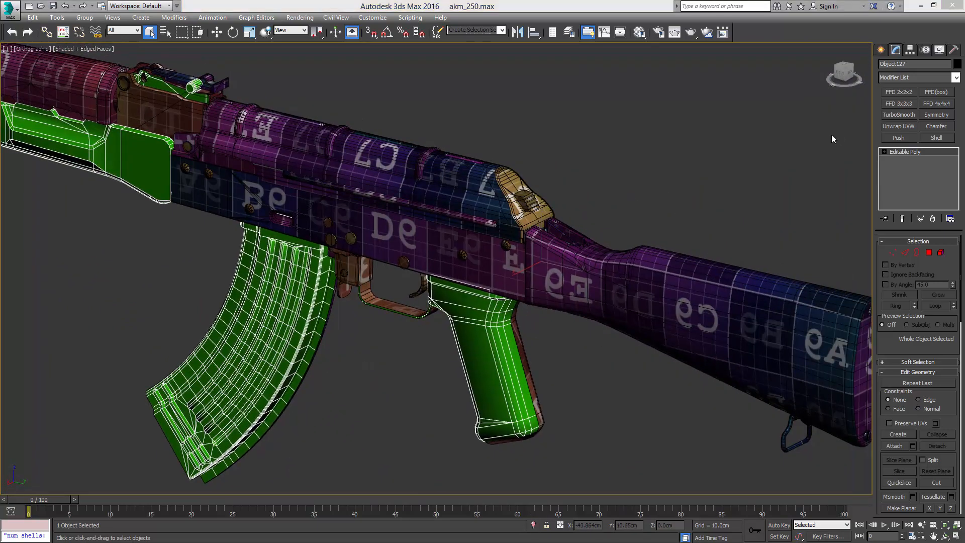
click(700, 286)
middle_drag(762, 275, 672, 266)
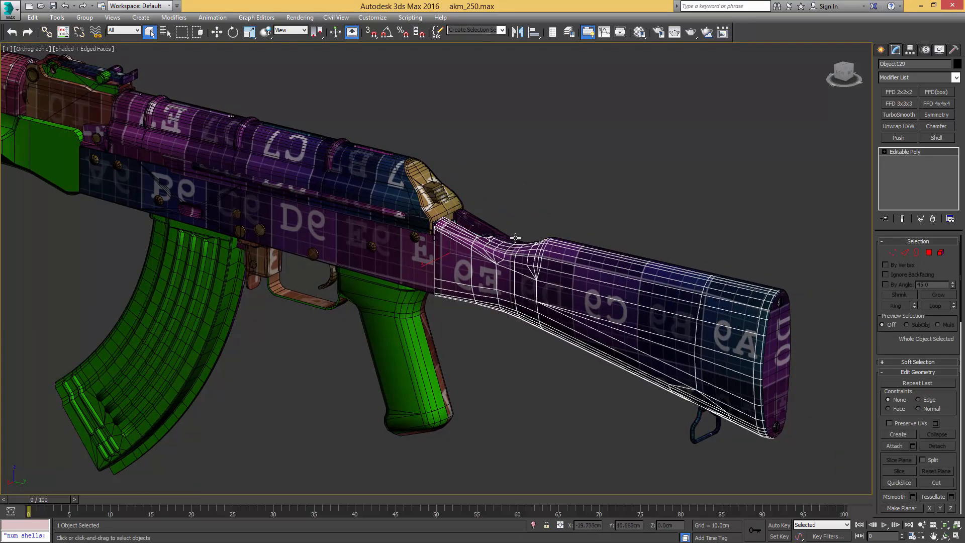
key(ctrl+e)
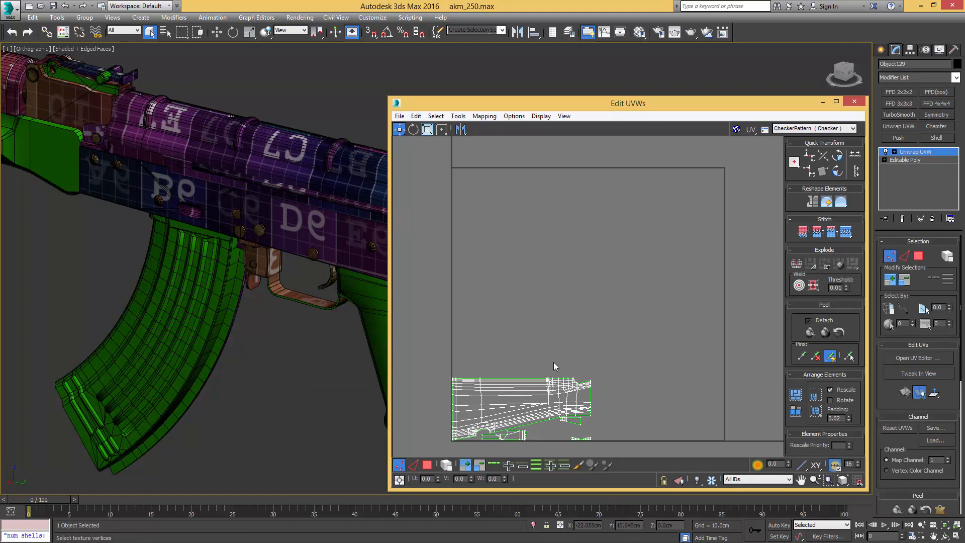
scroll(536, 346, down, 3)
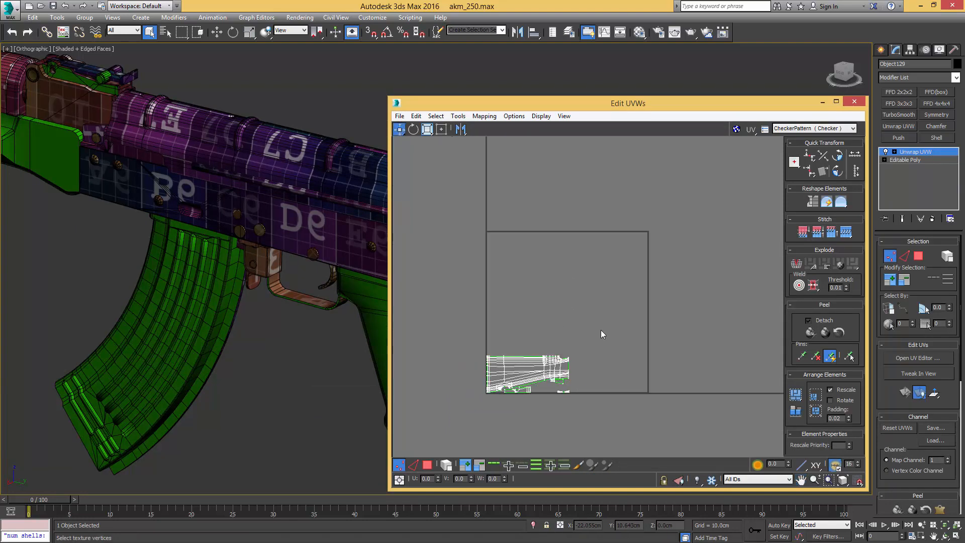
- Select all UV faces of the mirrored stock half and offset them by 1 in V
drag(601, 331, 477, 407)
key(3)
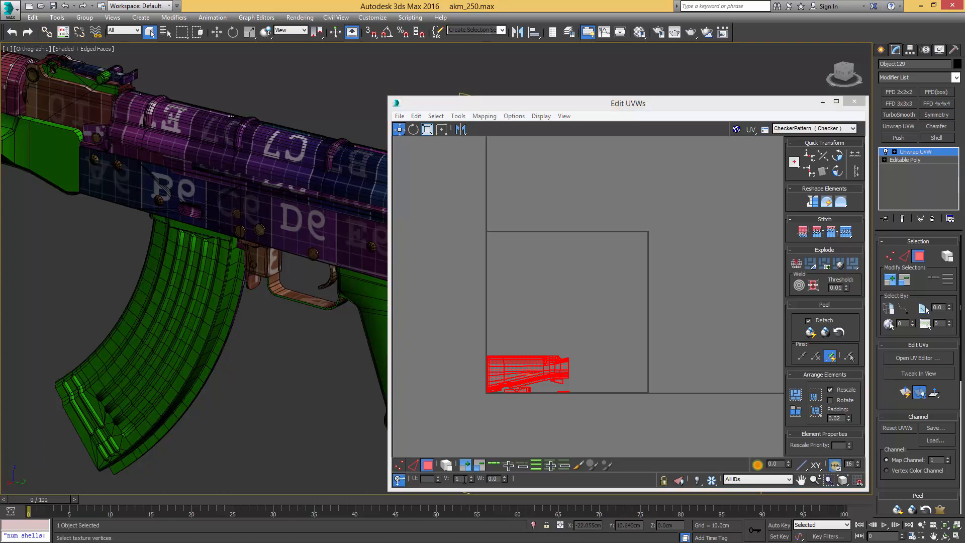
click(460, 478)
text(1)
key(Return)
middle_drag(533, 307, 530, 351)
click(600, 234)
scroll(588, 272, down, 3)
middle_drag(580, 283, 569, 308)
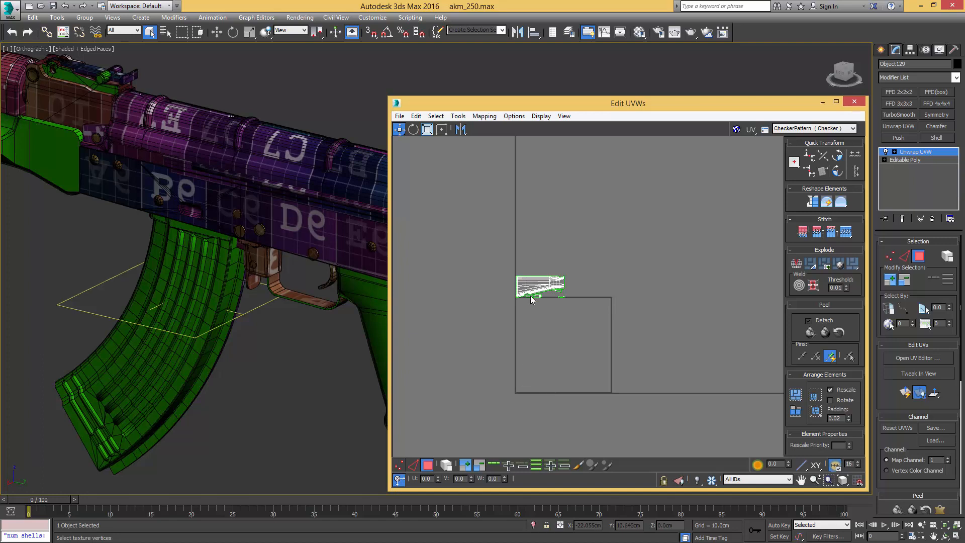
- Try moving the stock half's UV shells back down into the base UV tile, and undo that move
middle_drag(523, 174, 523, 213)
scroll(523, 213, down, 3)
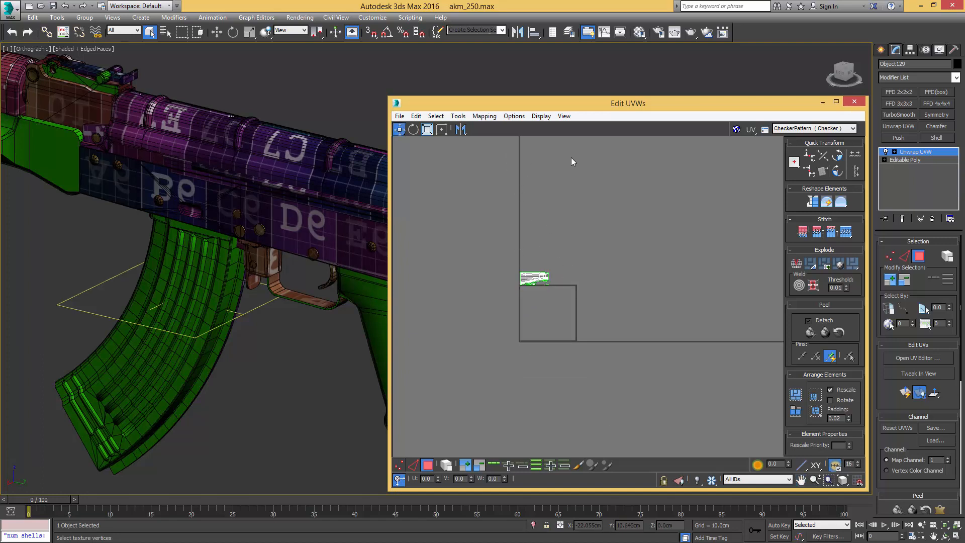
scroll(543, 257, up, 5)
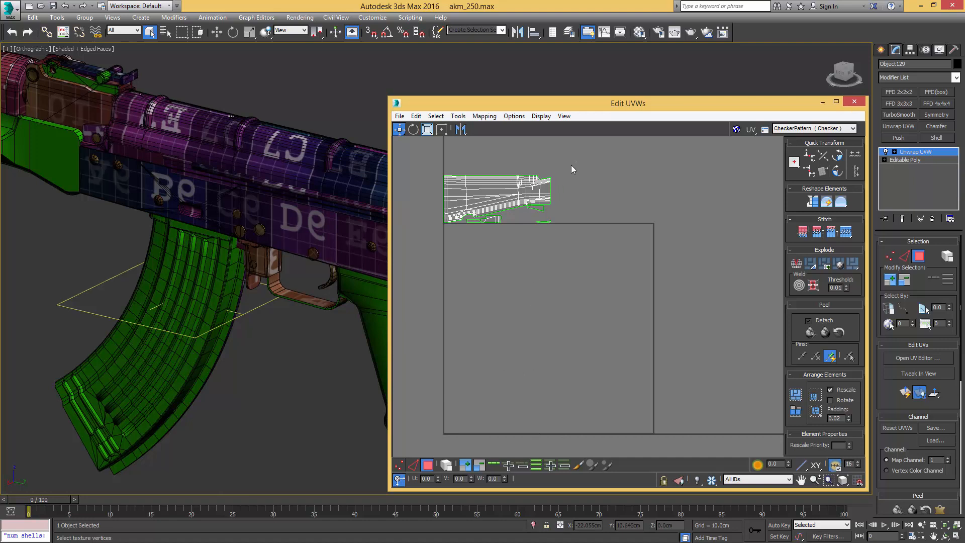
drag(571, 165, 430, 230)
click(602, 213)
drag(430, 243, 429, 244)
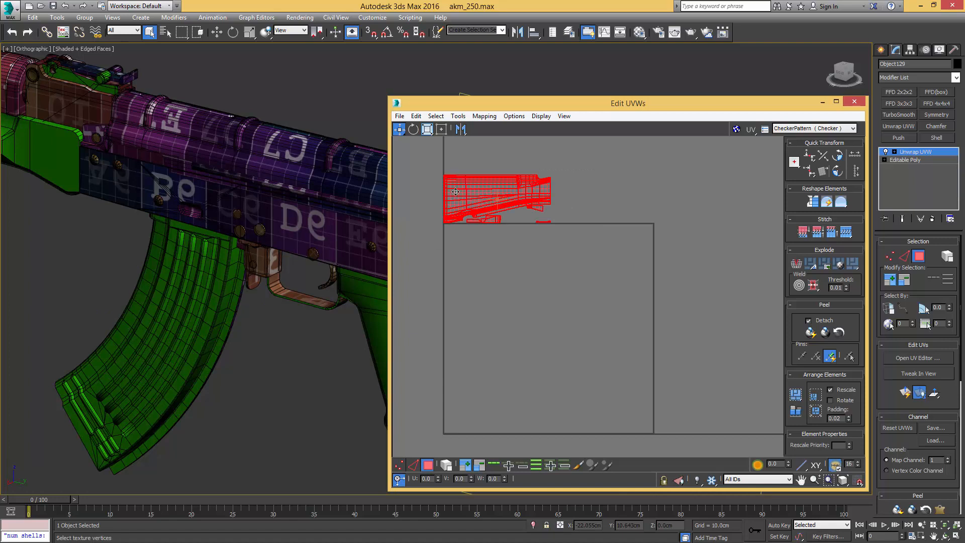
drag(494, 200, 493, 400)
middle_drag(349, 247, 131, 250)
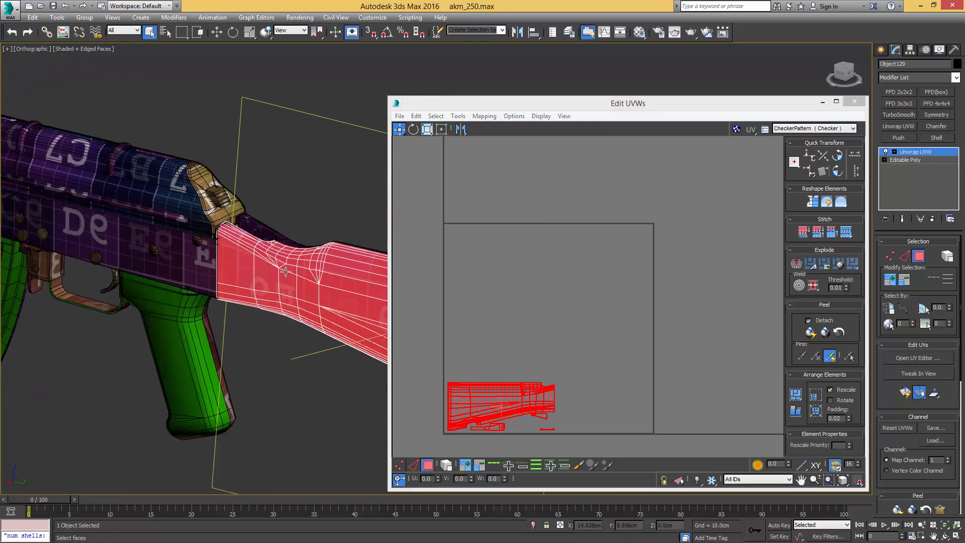
alt+middle_drag(267, 242, 226, 344)
alt+middle_drag(386, 347, 285, 257)
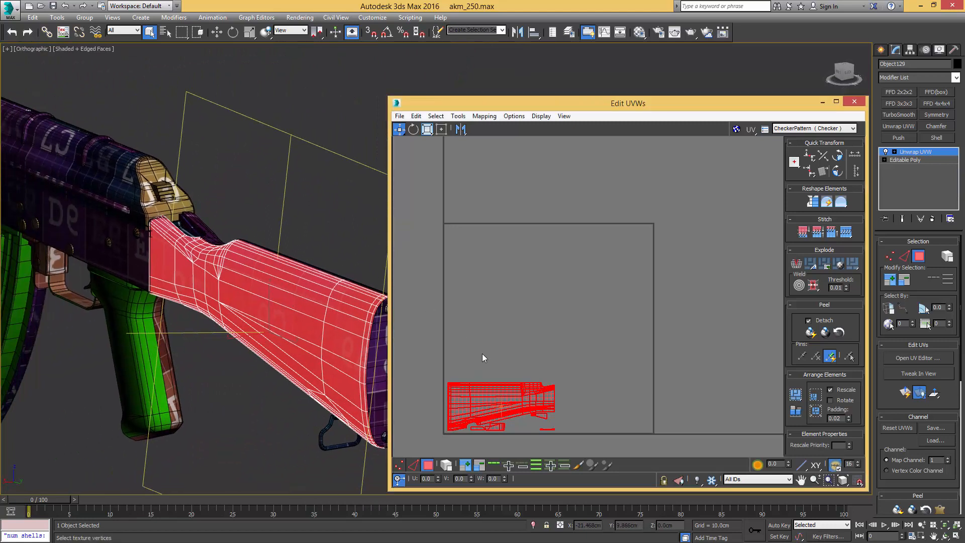
scroll(482, 351, down, 1)
middle_drag(482, 350, 502, 355)
key(ctrl+z)
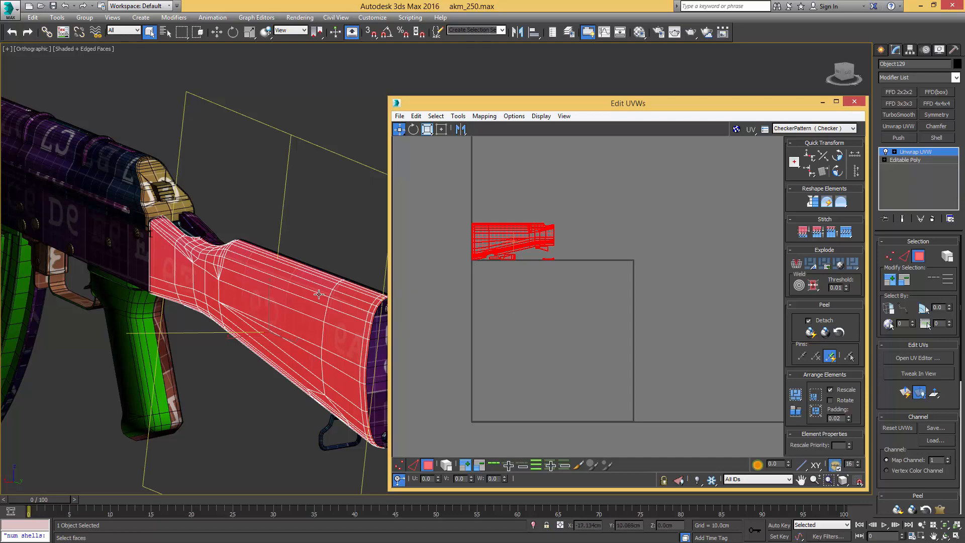
- Deselect the UV faces, close the UV editor and collapse the unwrap into the stock half's editable poly
alt+middle_drag(333, 304, 287, 271)
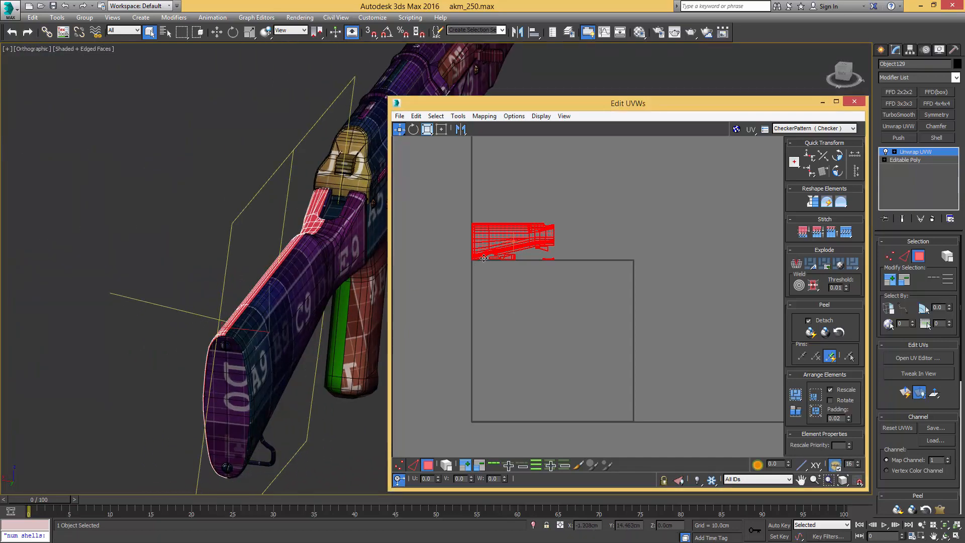
click(534, 205)
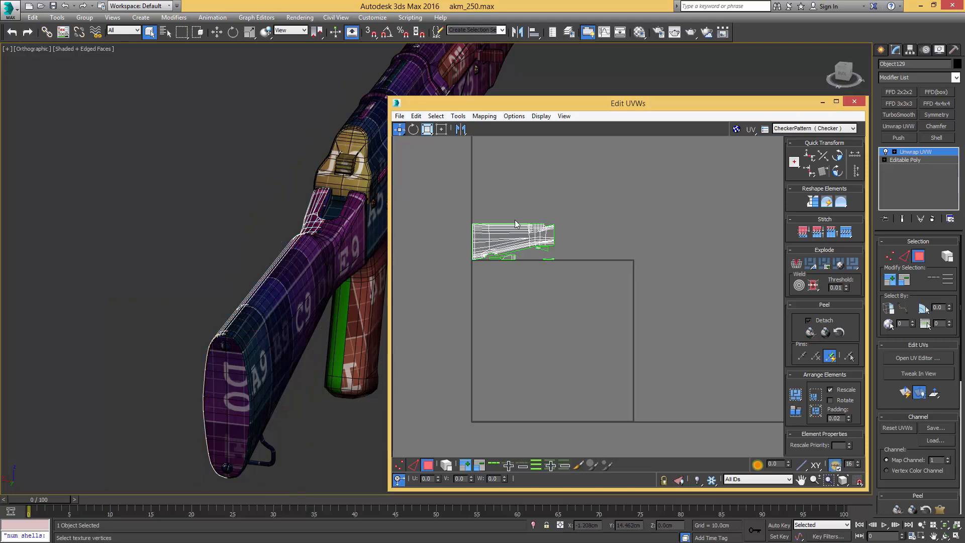
alt+middle_drag(267, 318, 324, 322)
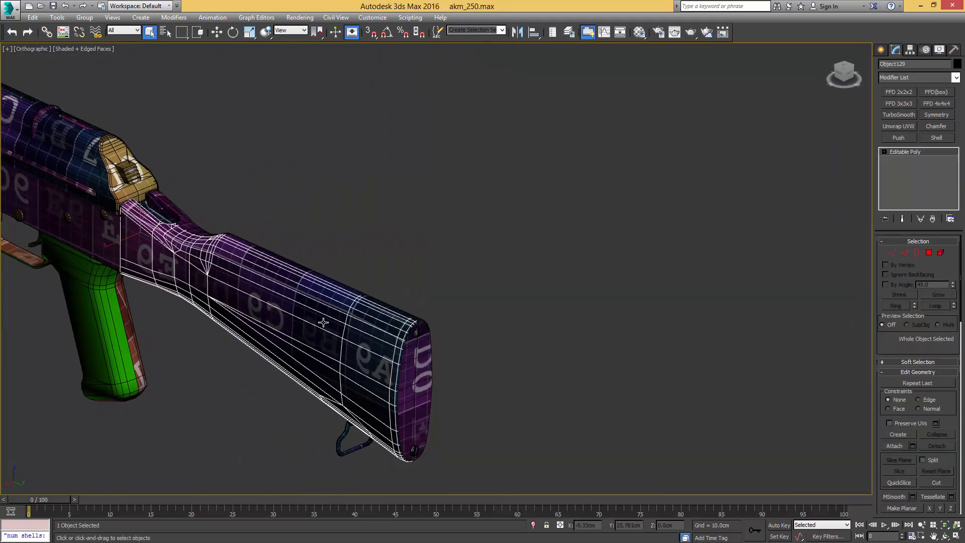
- Select both screw elements on the stock's butt plate within the textured rifle object
alt+middle_drag(323, 322, 327, 300)
scroll(329, 299, up, 6)
click(336, 303)
scroll(336, 304, down, 3)
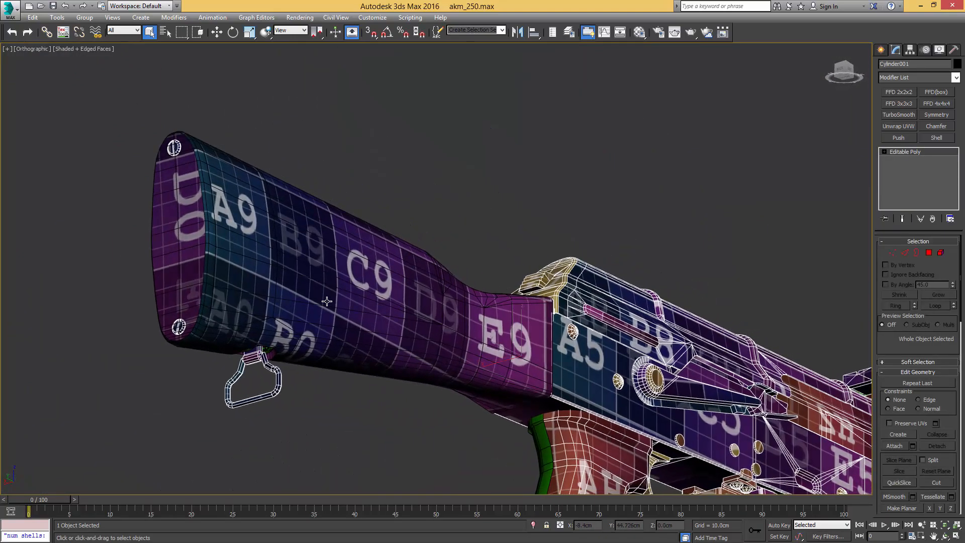
middle_drag(199, 345, 321, 305)
scroll(308, 300, up, 3)
key(5)
click(295, 273)
scroll(295, 273, down, 2)
middle_drag(296, 271, 301, 329)
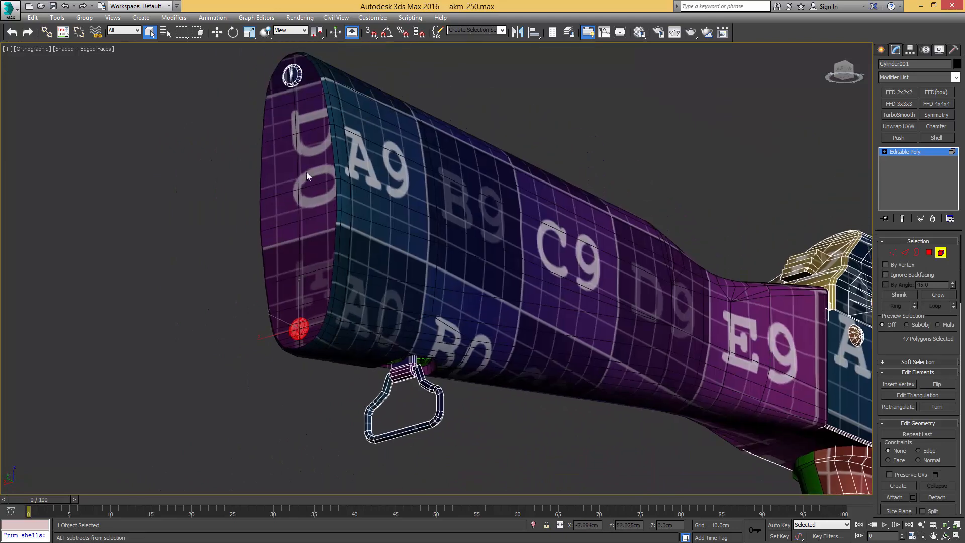
ctrl+click(291, 77)
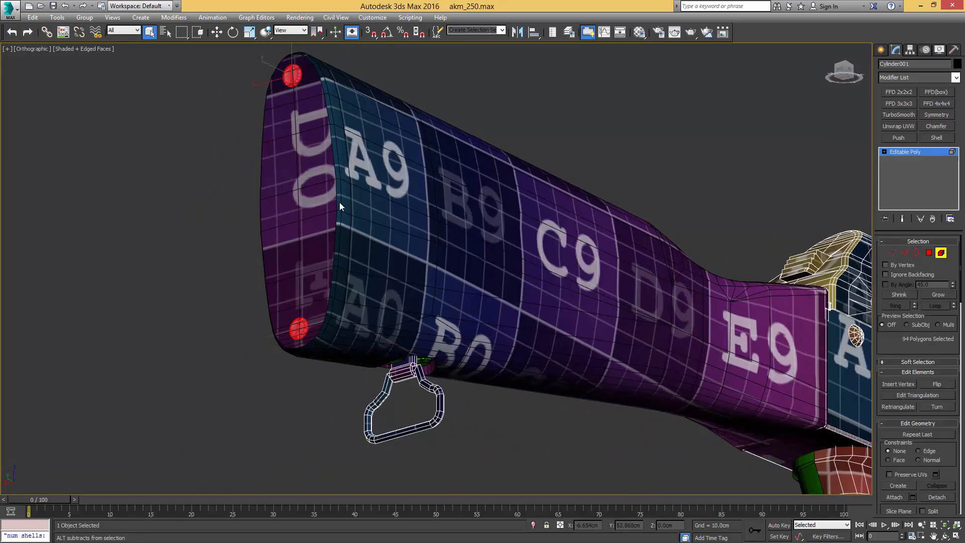
- Copy the two butt plate screws to a new object placed below the stock in the Left view
alt+middle_drag(339, 202, 324, 218)
key(l)
scroll(324, 218, down, 4)
middle_drag(425, 258, 386, 233)
key(w)
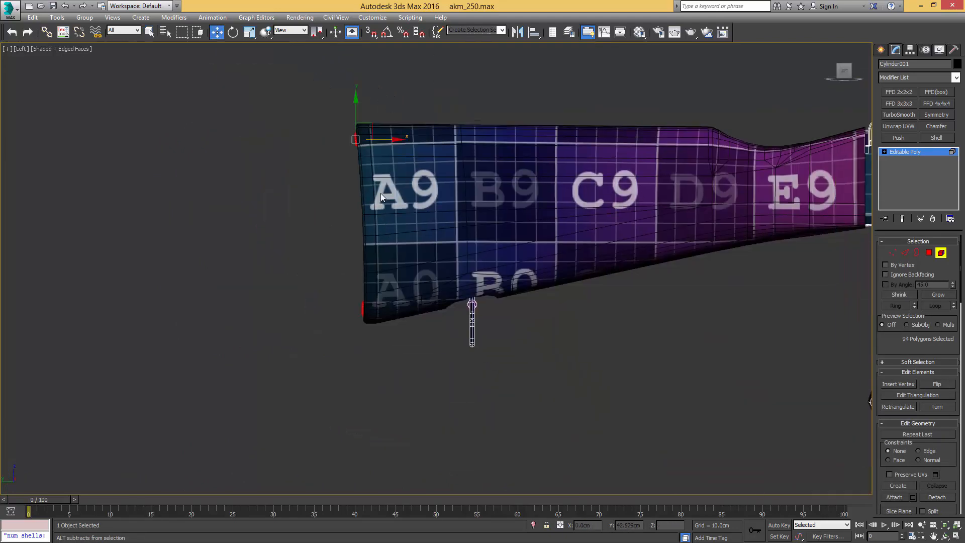
drag(368, 131, 448, 338)
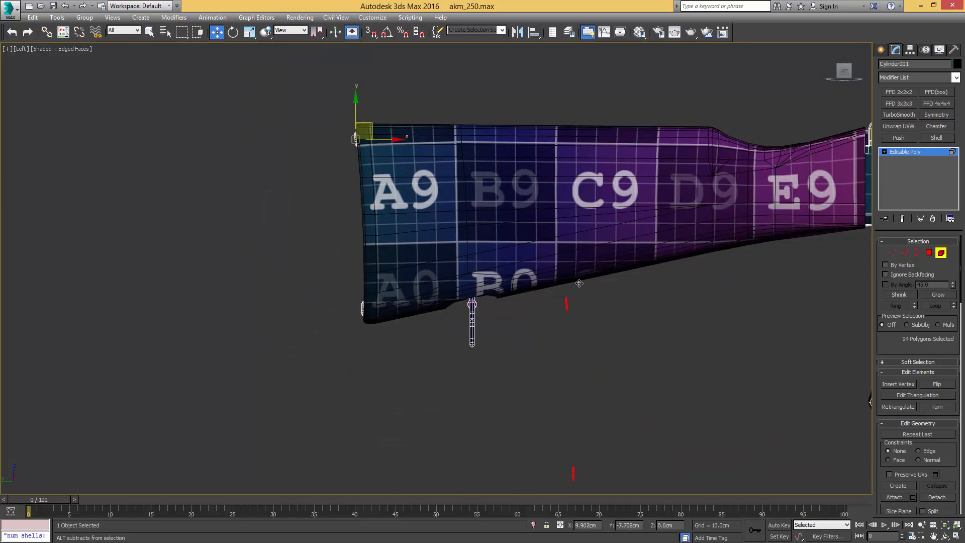
shift+drag(579, 283, 574, 304)
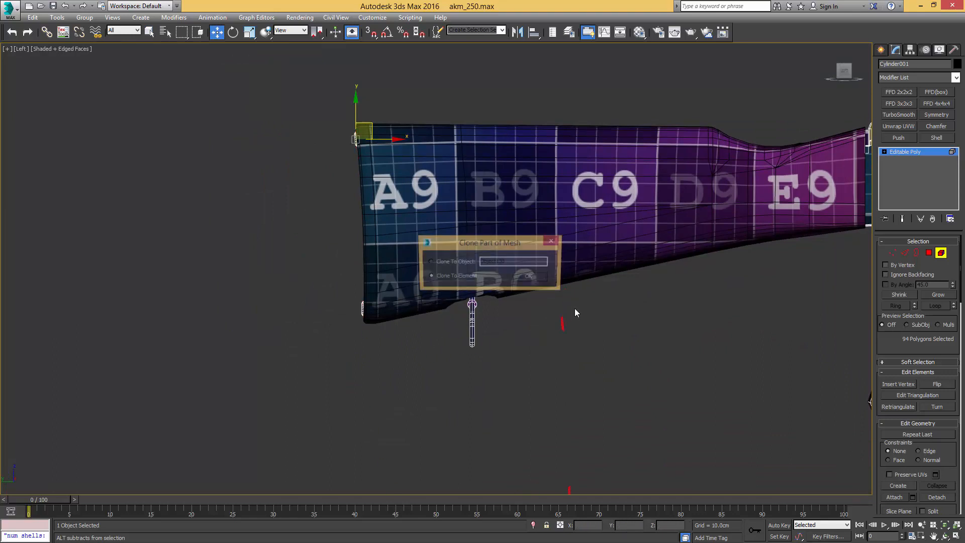
click(454, 262)
click(523, 279)
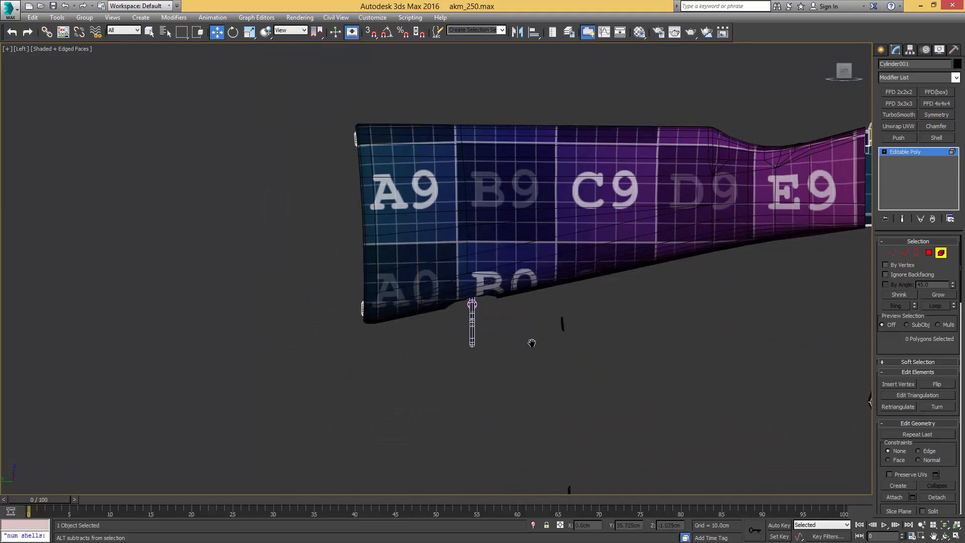
- Select one of the two screw elements in the cloned screw object below the stock
middle_drag(564, 318, 559, 277)
scroll(559, 277, down, 2)
key(5)
key(q)
click(559, 277)
scroll(559, 277, up, 5)
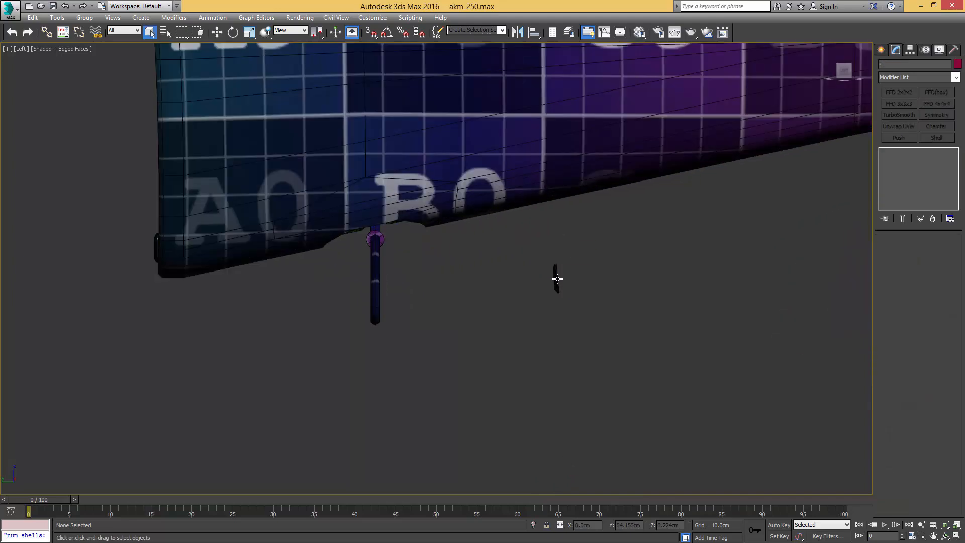
click(559, 277)
key(5)
middle_drag(559, 277, 594, 299)
drag(624, 276, 560, 319)
- Move and rotate the selected screw copy onto the rear green screw of the sling swivel mount
key(w)
drag(601, 274, 392, 241)
key(F3)
scroll(393, 241, up, 6)
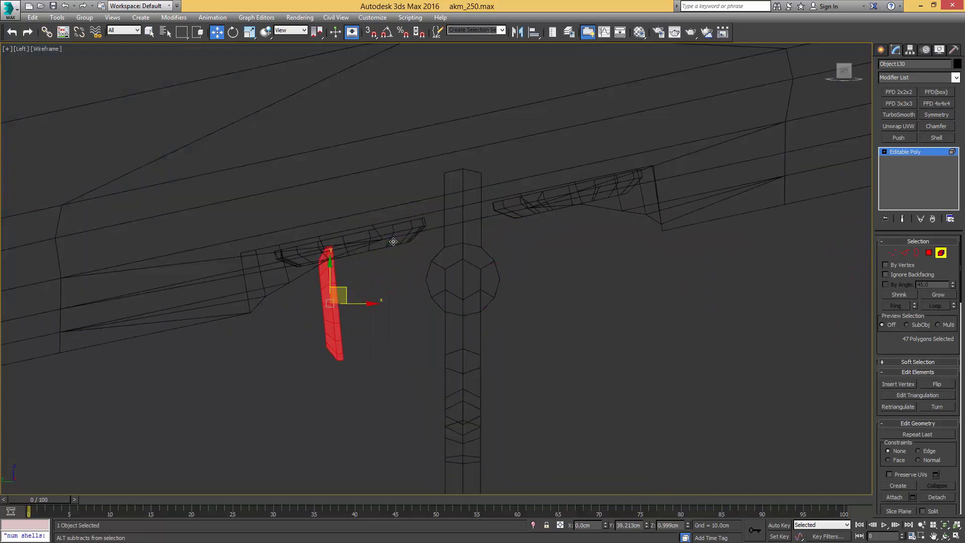
middle_drag(393, 241, 431, 262)
key(e)
drag(404, 343, 434, 242)
key(w)
drag(390, 301, 414, 251)
- Scale the screw copy to match the size of the rear green screw on the swivel mount
alt+middle_drag(418, 293, 411, 266)
key(F3)
key(r)
drag(411, 266, 415, 248)
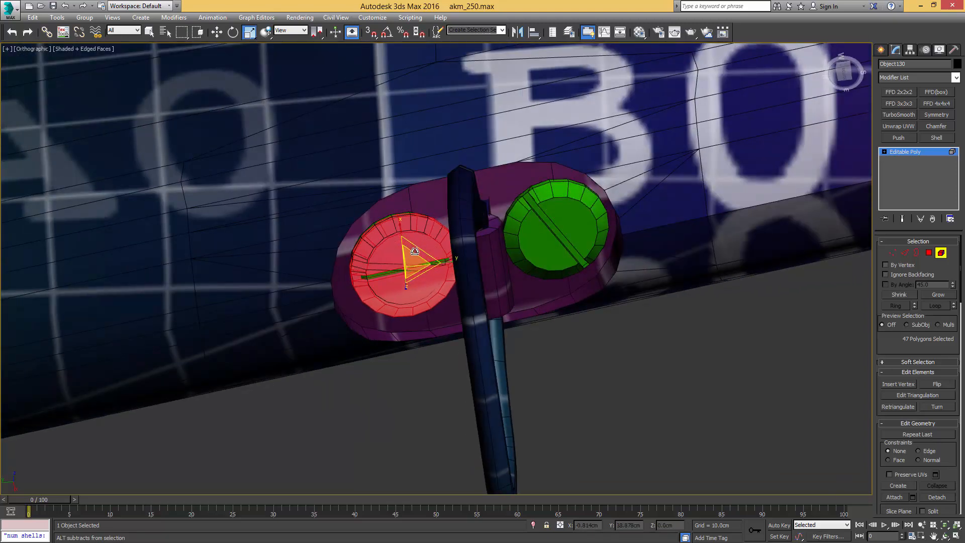
- Delete the old green screw element beneath the copy at the rear of the swivel mount
key(5)
key(q)
click(384, 275)
key(5)
click(384, 274)
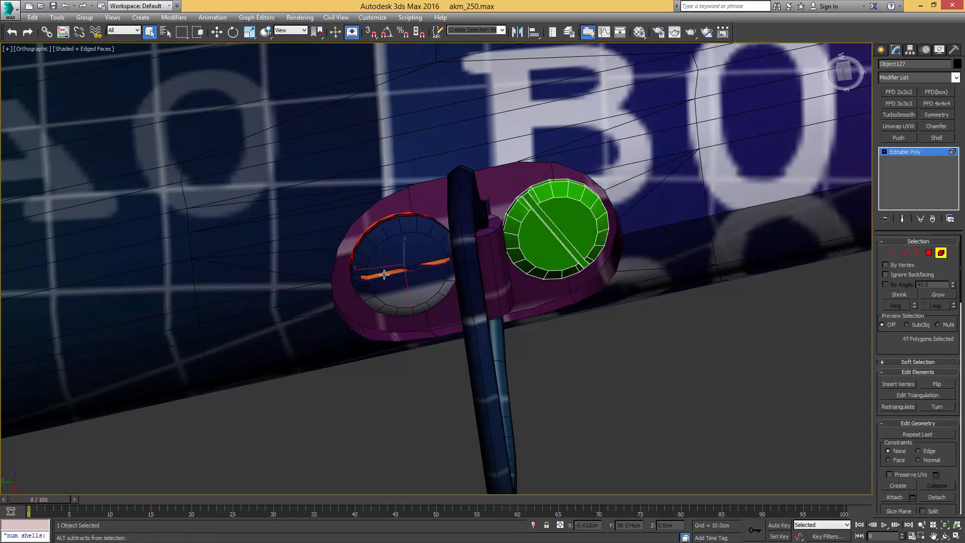
scroll(384, 275, down, 4)
middle_drag(459, 295, 436, 264)
scroll(435, 264, down, 2)
- Detach the remaining screw copy below the stock as a separate object
key(5)
click(543, 351)
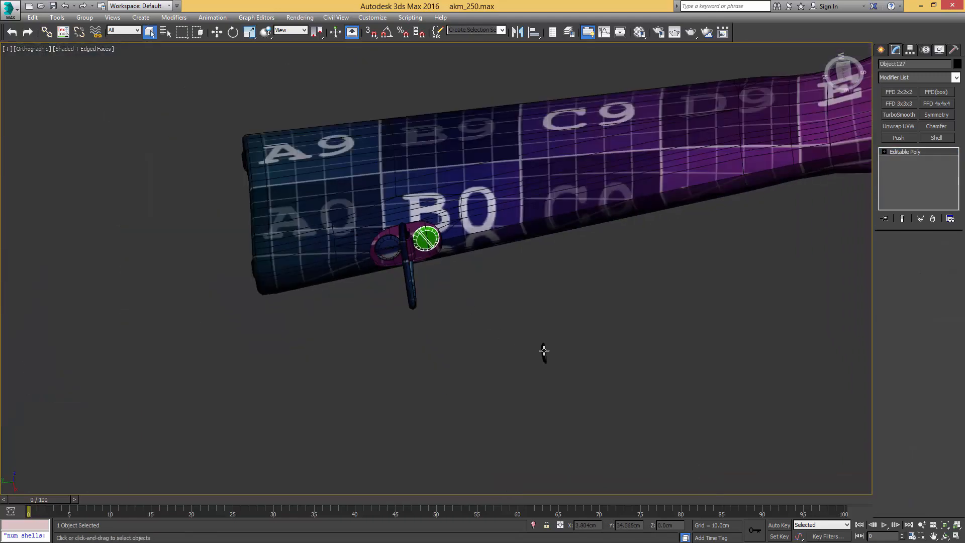
key(5)
drag(577, 324, 526, 370)
key(alt+d)
click(514, 282)
key(5)
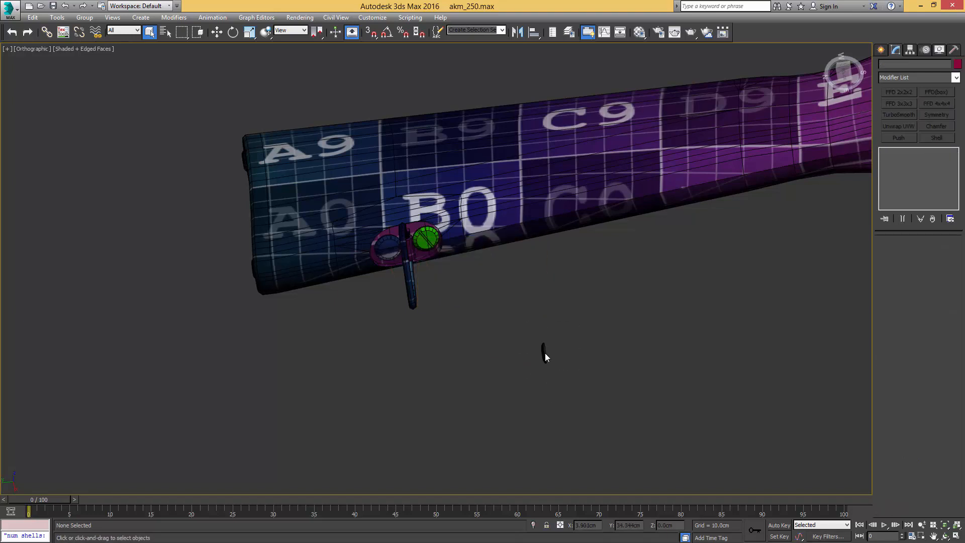
- Rotate the detached screw and move it to the front green screw of the sling swivel mount
click(544, 353)
key(w)
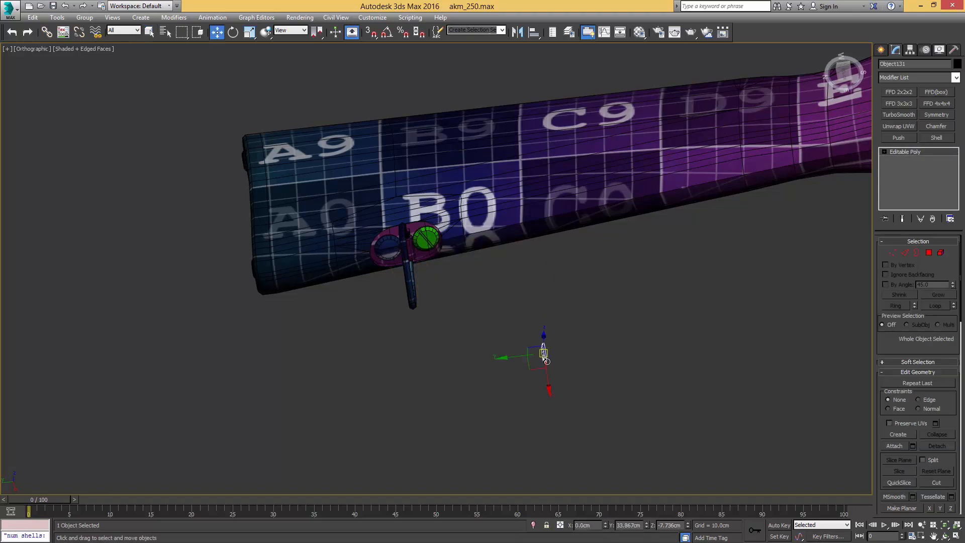
key(e)
drag(566, 360, 564, 305)
key(l)
scroll(534, 343, up, 4)
key(w)
drag(536, 344, 462, 176)
scroll(462, 176, up, 7)
key(F3)
scroll(461, 175, up, 3)
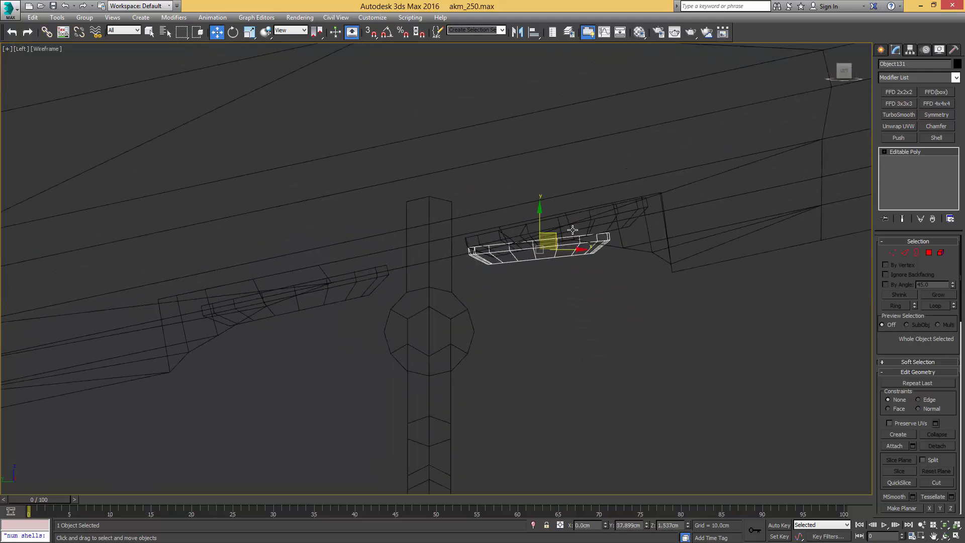
- Tilt, scale and reposition the detached screw to line up with the front green screw in wireframe
key(e)
drag(573, 225, 570, 221)
key(r)
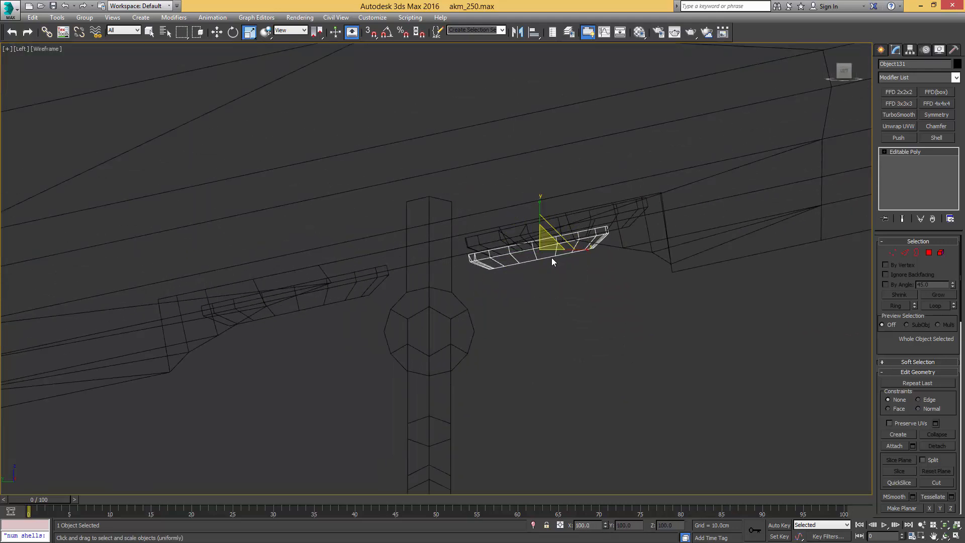
mouse_move(551, 253)
mouse_down()
mouse_move(550, 229)
mouse_move(568, 216)
mouse_move(557, 227)
mouse_up()
key(w)
scroll(568, 216, up, 2)
key(r)
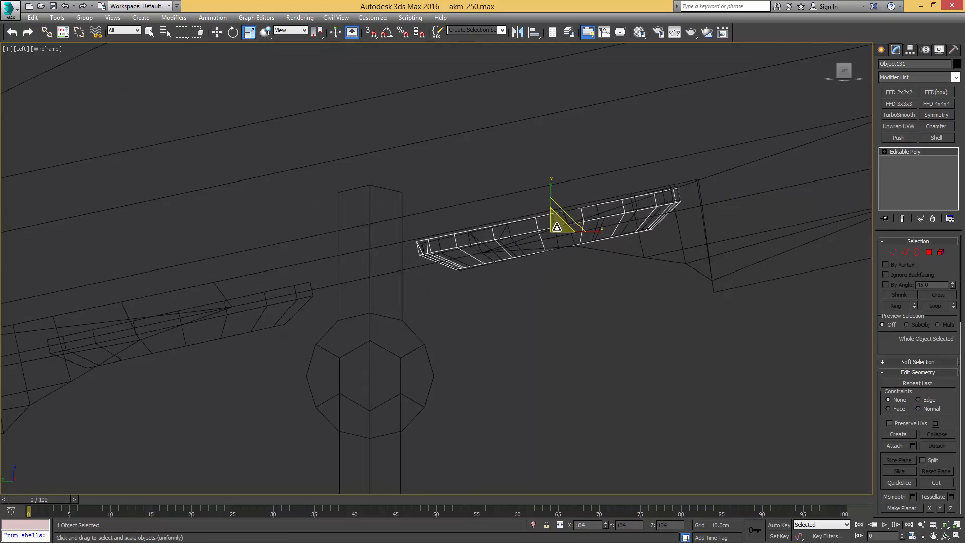
scroll(557, 229, down, 5)
key(F3)
- Adjust the front screw copy's scale to fit the green screw's outline on the swivel mount
key(w)
mouse_move(562, 254)
alt+middle_down()
mouse_move(549, 210)
mouse_move(559, 217)
mouse_move(547, 237)
mouse_move(554, 225)
alt+middle_up()
scroll(547, 237, up, 2)
key(r)
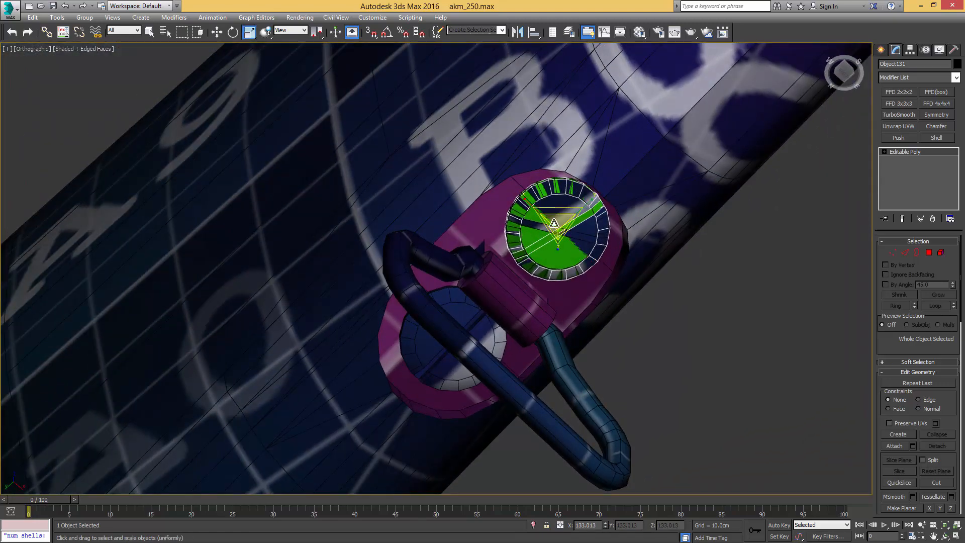
drag(555, 223, 554, 227)
key(w)
- Delete the old green screw element at the front of the swivel mount
key(q)
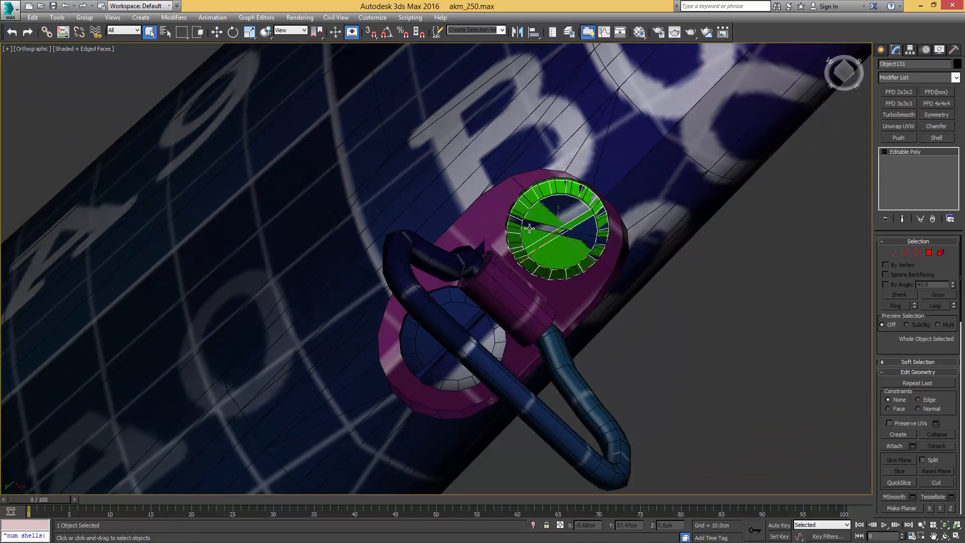
click(530, 228)
key(5)
click(539, 226)
scroll(540, 226, down, 3)
key(Delete)
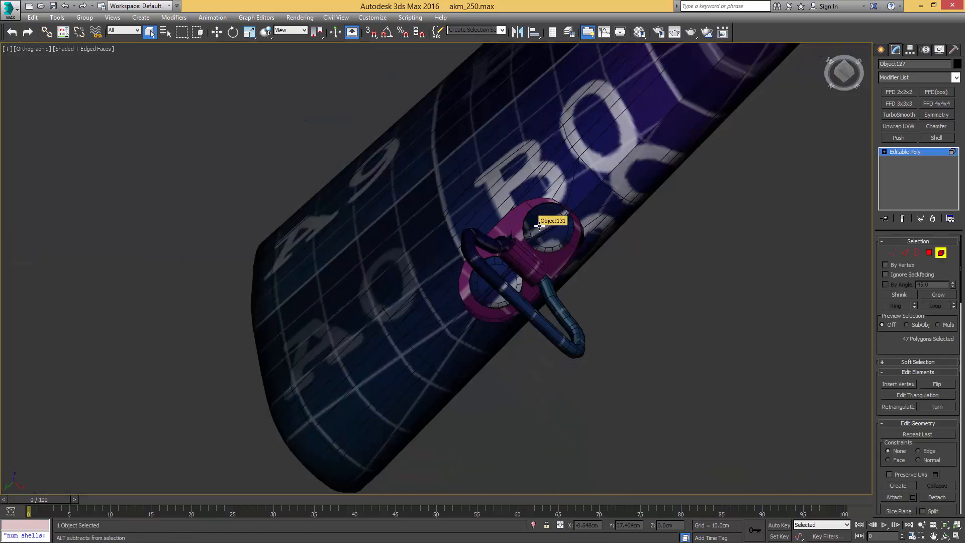
- Select the front screw copy and examine its seating in the swivel mount from the left in wireframe
alt+middle_drag(539, 226, 487, 220)
scroll(535, 233, down, 4)
scroll(457, 222, up, 4)
key(5)
click(479, 207)
scroll(479, 207, down, 2)
scroll(474, 213, up, 5)
key(l)
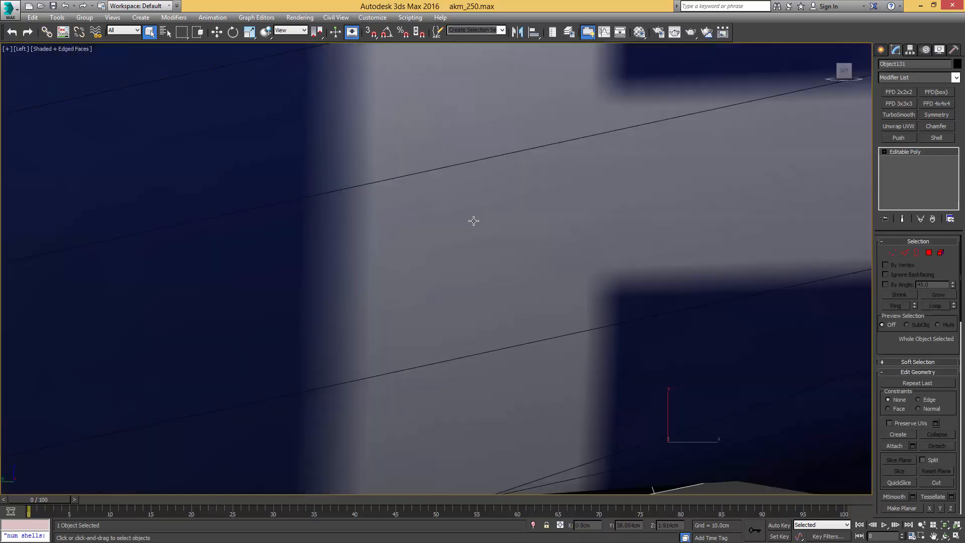
key(F3)
middle_drag(524, 263, 553, 263)
scroll(553, 263, down, 3)
key(w)
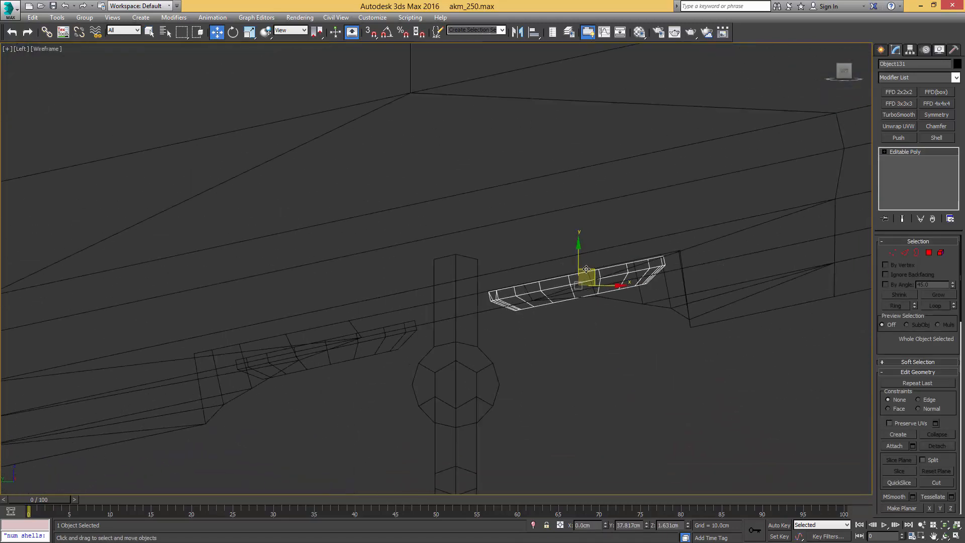
- Raise the rear screw copy slightly so it sits in its recess on the swivel mount
click(332, 362)
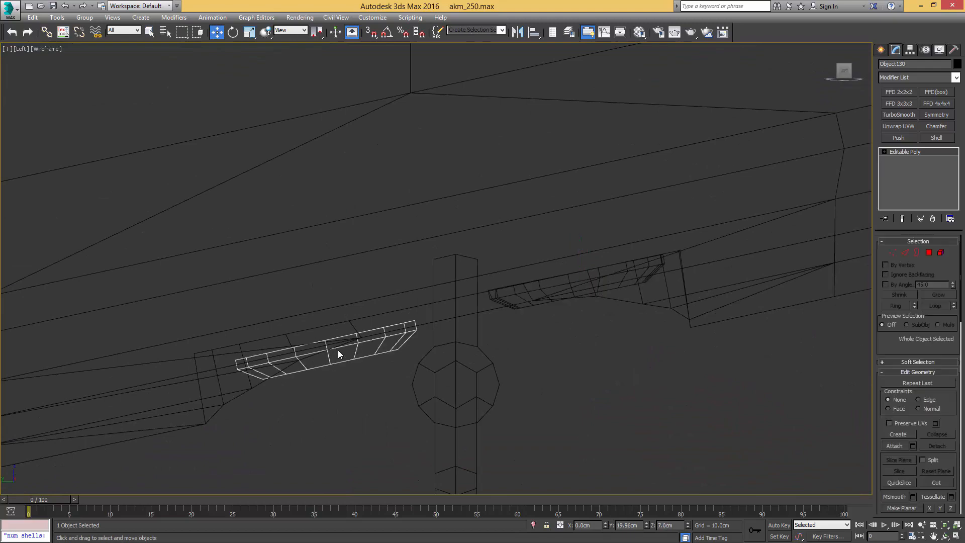
middle_drag(343, 340, 387, 316)
drag(376, 318, 376, 304)
key(F3)
mouse_move(376, 304)
alt+middle_down()
mouse_move(384, 233)
mouse_move(351, 252)
mouse_move(396, 322)
mouse_move(370, 333)
alt+middle_up()
key(F4)
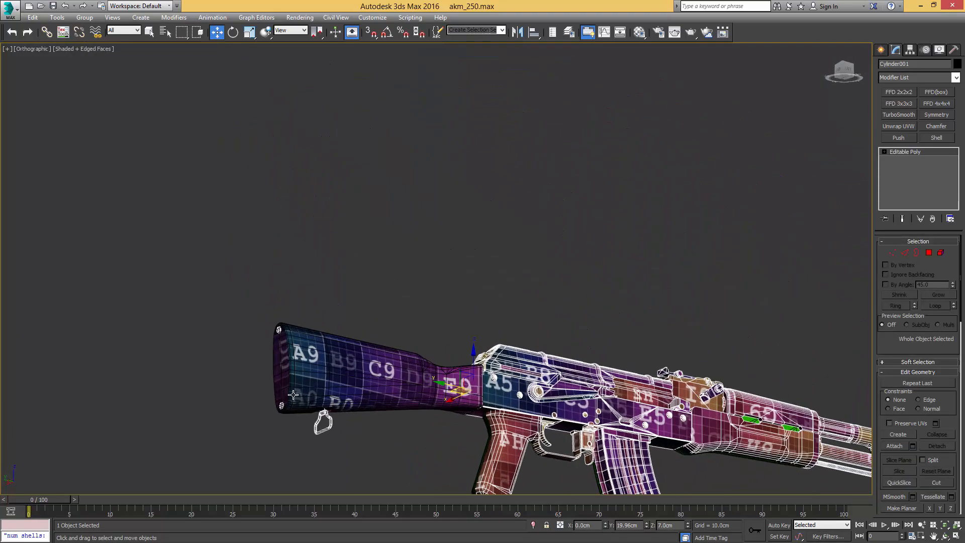
- Clone the buttplate's lower screw as an element and place the copy above the stock's narrow front end
key(5)
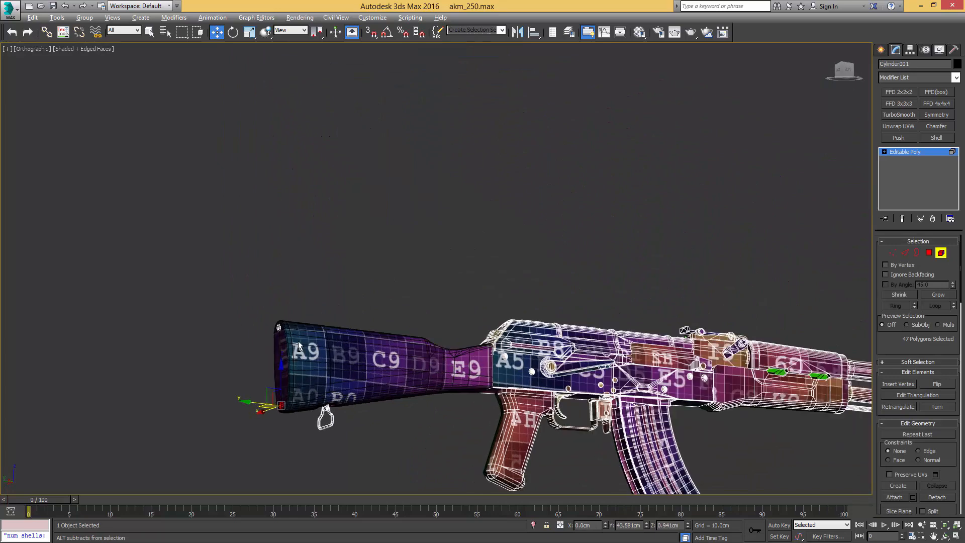
alt+middle_drag(299, 346, 280, 369)
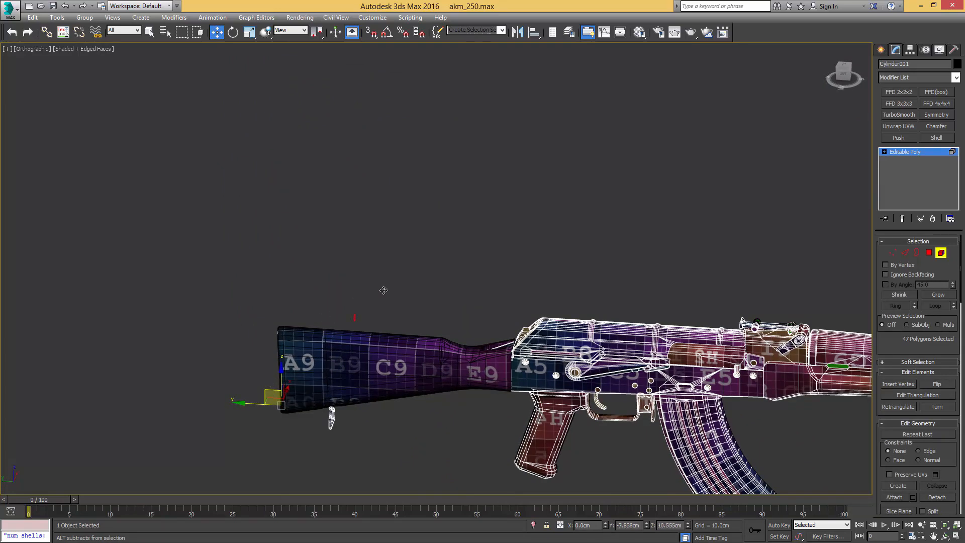
shift+drag(480, 311, 478, 322)
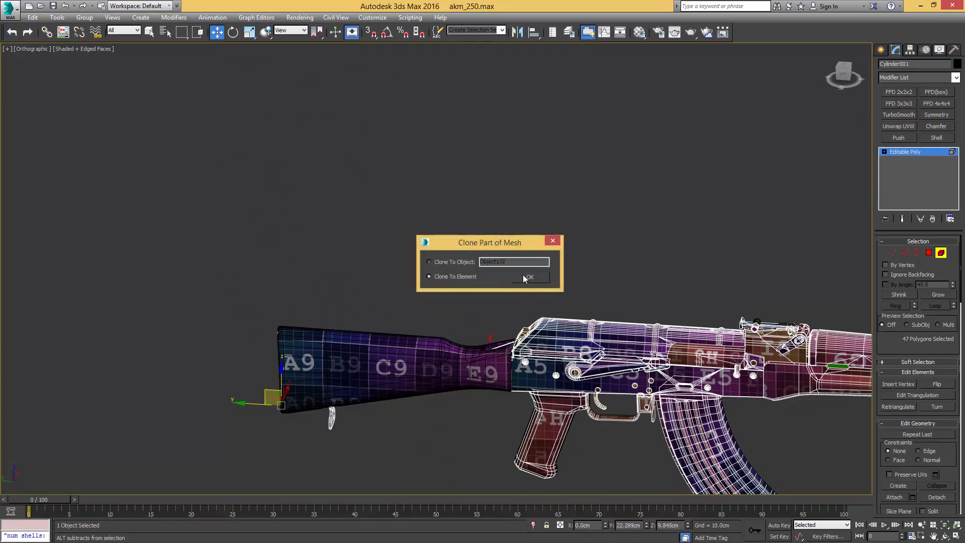
click(526, 277)
- Rotate the cloned screw element -90 degrees in the left view so it lies flat
key(z)
key(l)
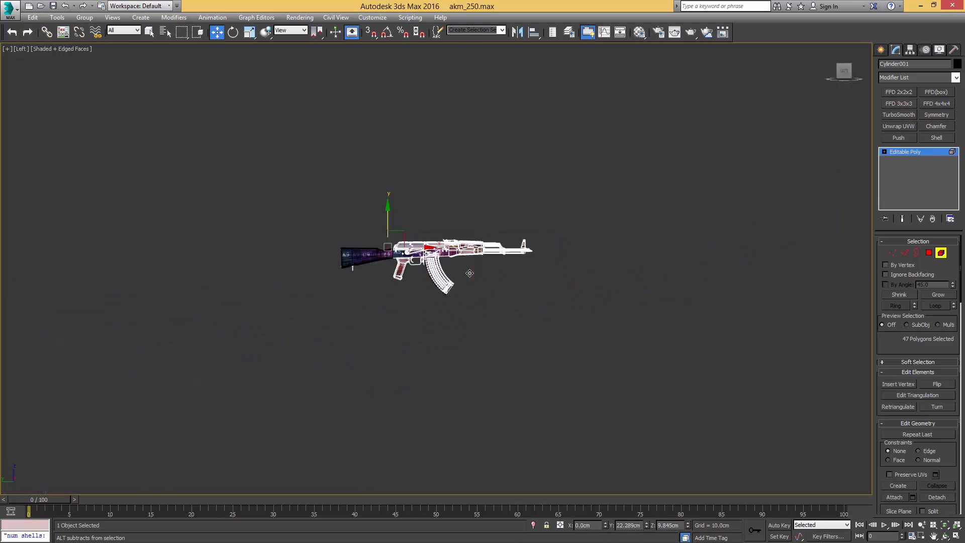
key(z)
scroll(475, 278, down, 2)
key(e)
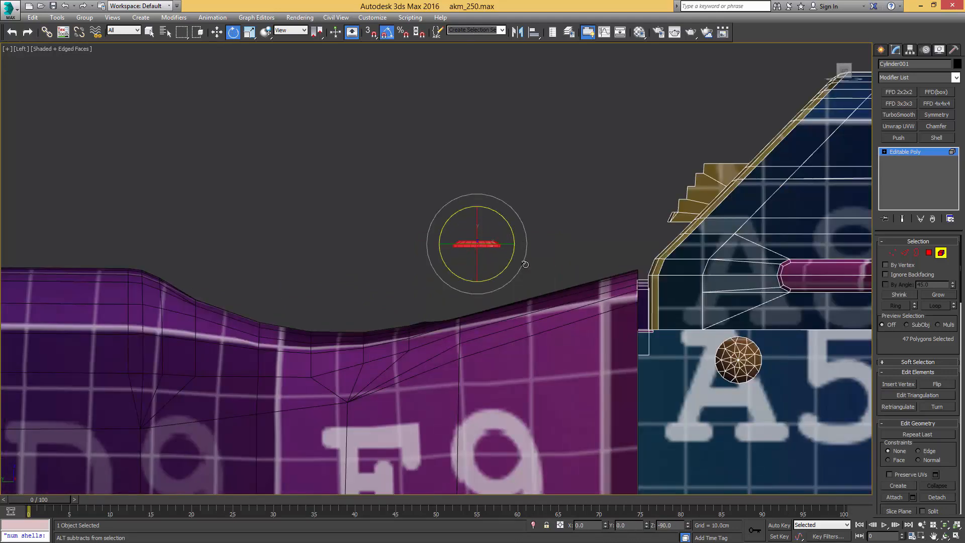
- Move the cloned screw onto the old green screw in the receiver tang, aligning it in wireframe
key(w)
middle_drag(428, 278, 463, 244)
key(F3)
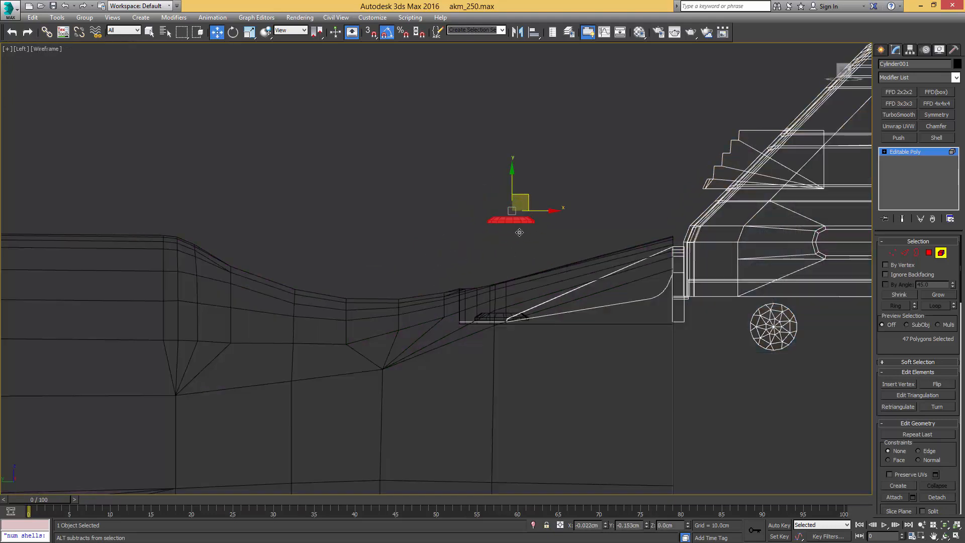
scroll(518, 301, up, 6)
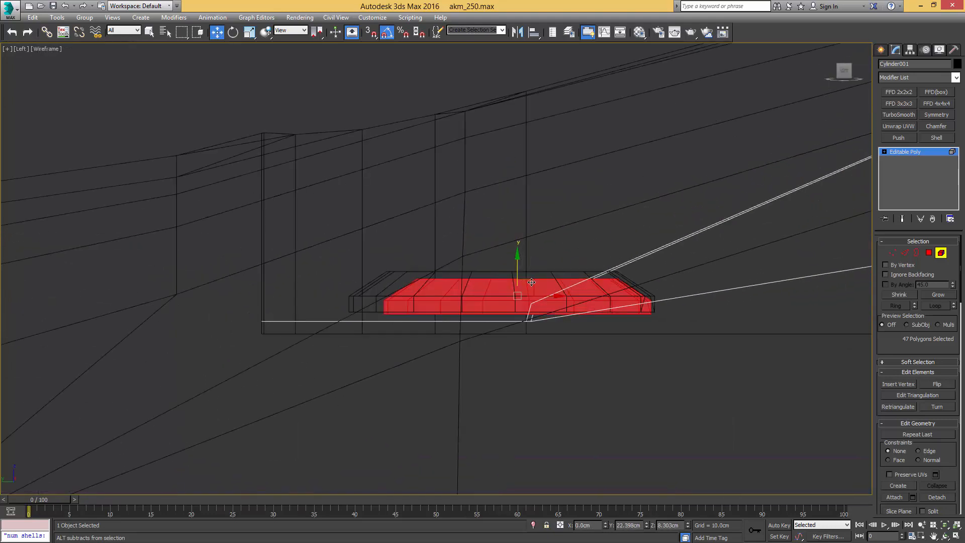
drag(527, 282, 503, 280)
- Scale the cloned screw to match the green screw's size on the receiver tang
key(F3)
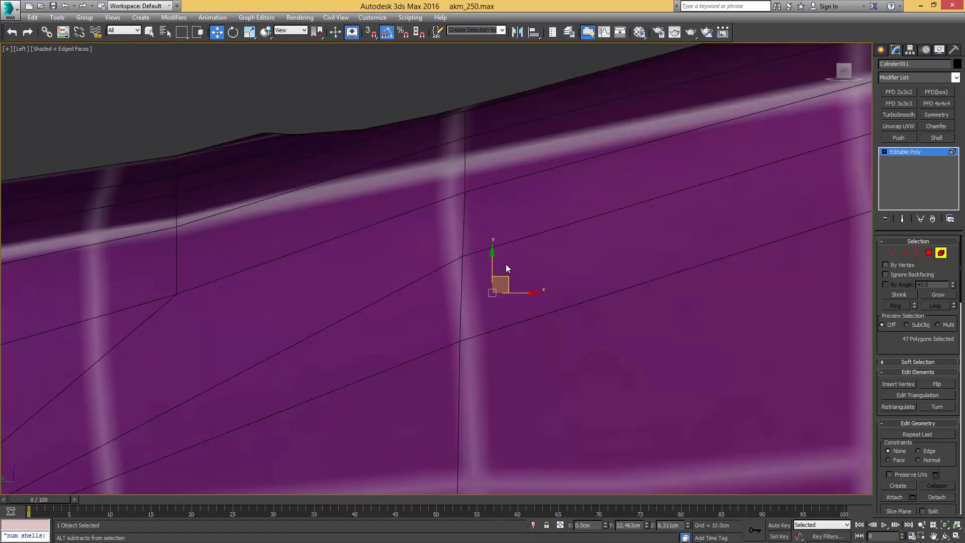
scroll(505, 264, down, 5)
alt+middle_drag(506, 264, 517, 333)
scroll(511, 304, up, 4)
key(r)
drag(493, 253, 481, 235)
key(w)
- Delete the old green screw element on the receiver tang
key(5)
key(q)
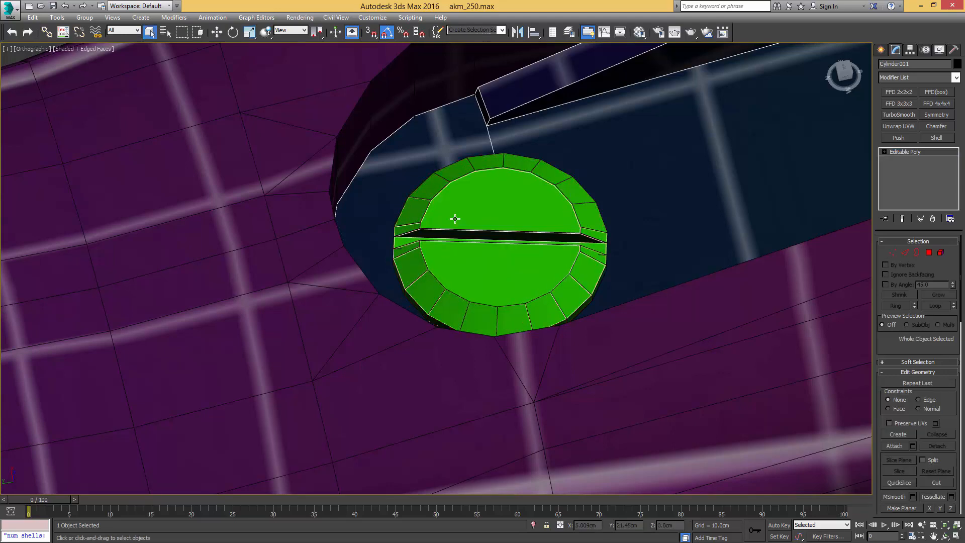
click(455, 219)
scroll(455, 219, down, 8)
key(F3)
scroll(455, 221, down, 3)
key(5)
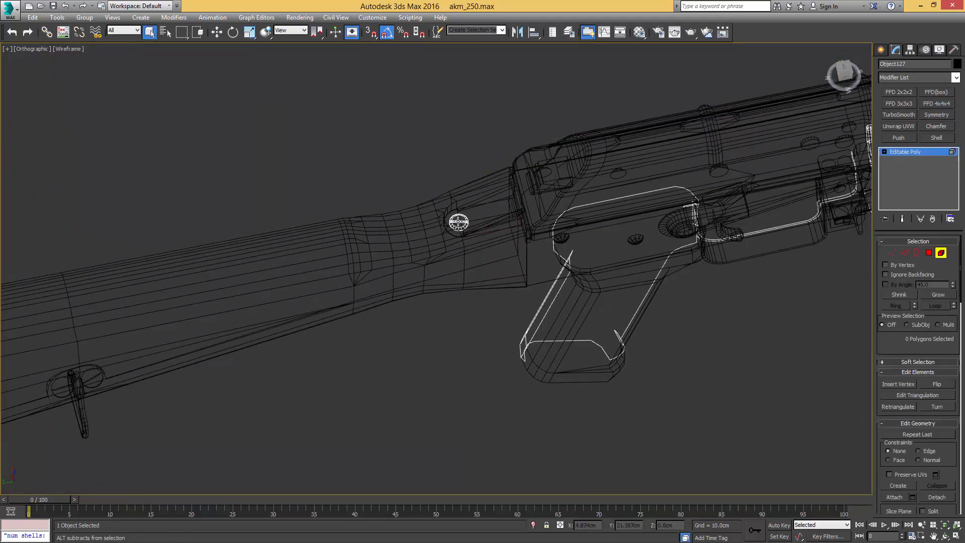
scroll(463, 236, down, 3)
key(5)
key(F3)
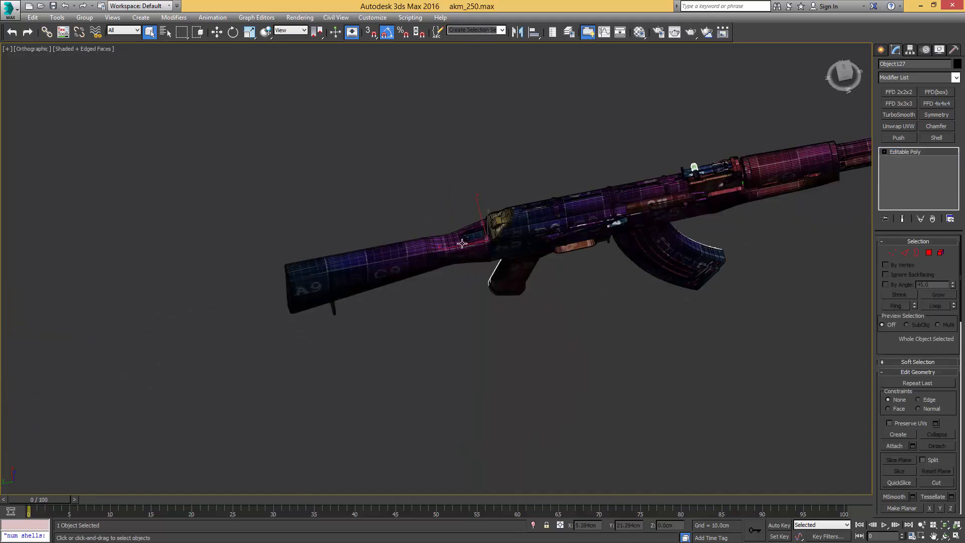
scroll(482, 246, down, 4)
scroll(492, 249, up, 5)
scroll(518, 263, down, 2)
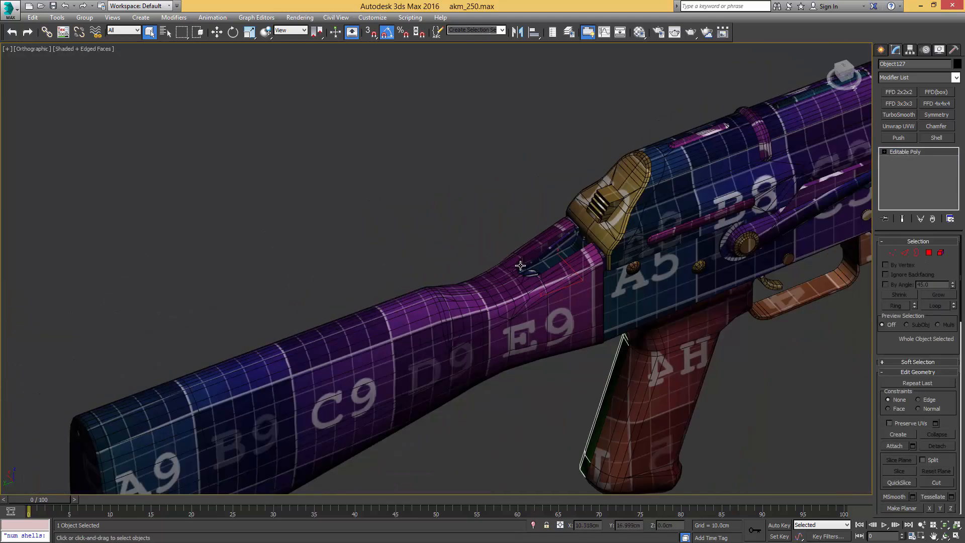
- Attach both sling swivel screw copies to the main rifle mesh
click(523, 269)
key(5)
click(520, 284)
alt+middle_drag(520, 284, 400, 347)
key(5)
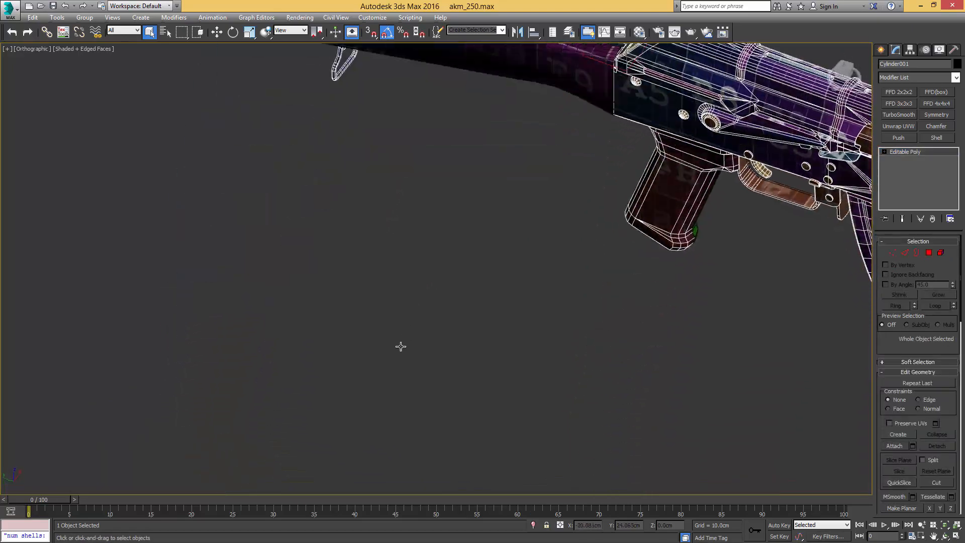
middle_drag(450, 246, 446, 344)
alt+middle_drag(446, 344, 463, 259)
middle_drag(318, 383, 362, 289)
scroll(320, 314, up, 6)
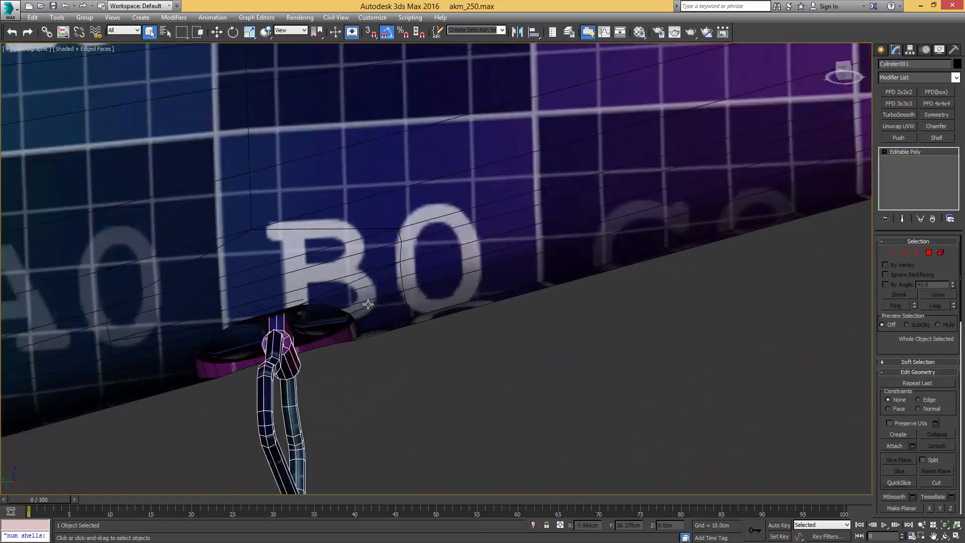
key(alt+a)
click(319, 317)
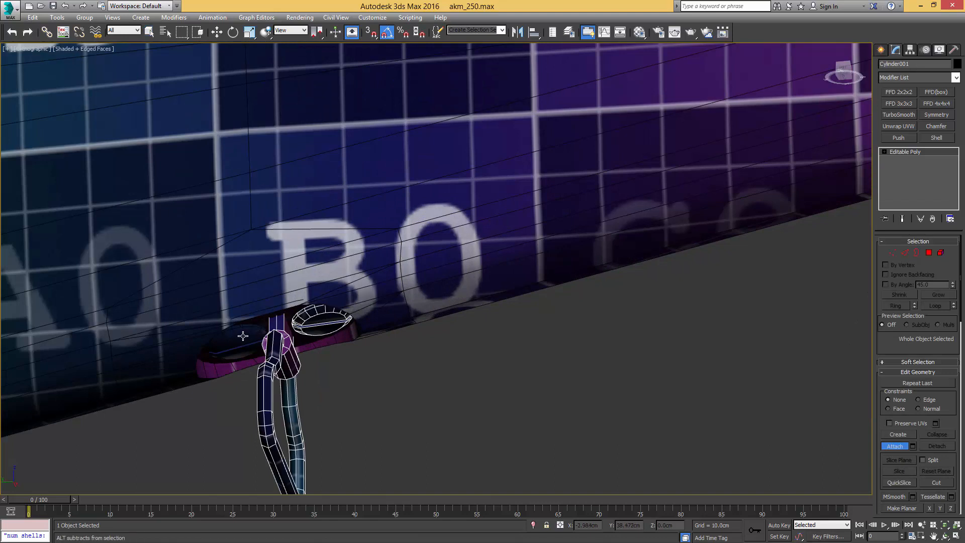
click(243, 335)
right_click(244, 335)
- Select the two sling swivel screw elements together with the receiver tang screw element
key(5)
click(322, 315)
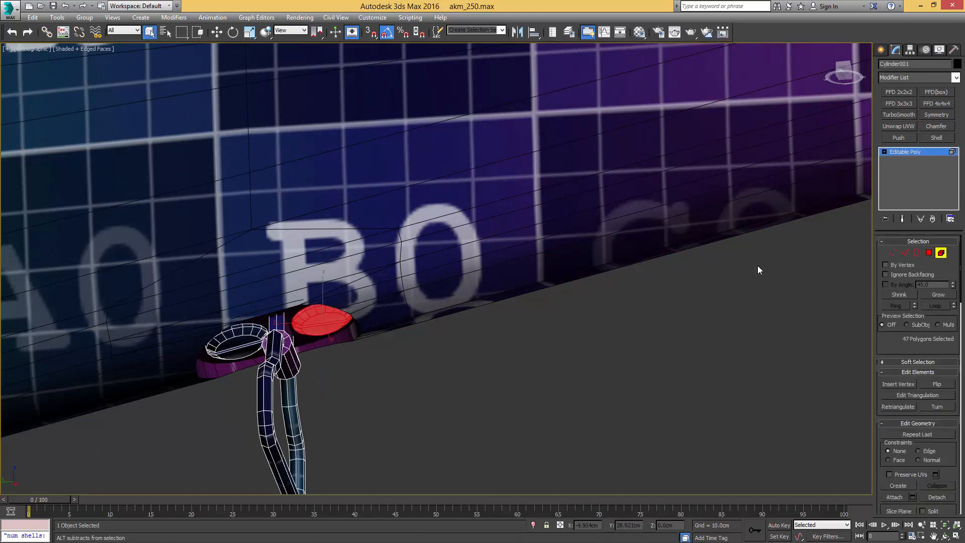
ctrl+click(267, 336)
scroll(334, 297, down, 10)
scroll(449, 279, up, 8)
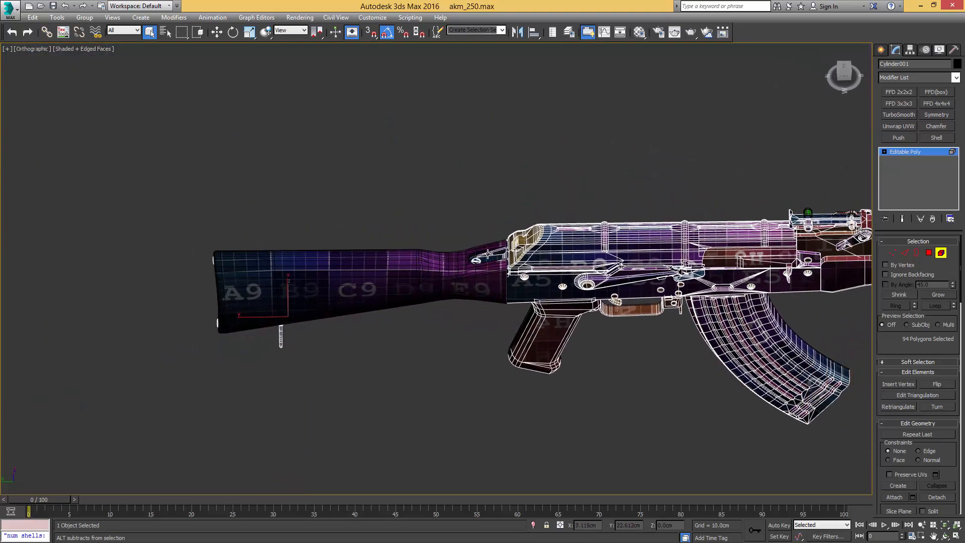
ctrl+click(448, 279)
alt+middle_drag(448, 279, 467, 286)
- Unwrap the selected screws and offset all their UV faces by 1 in V
key(u)
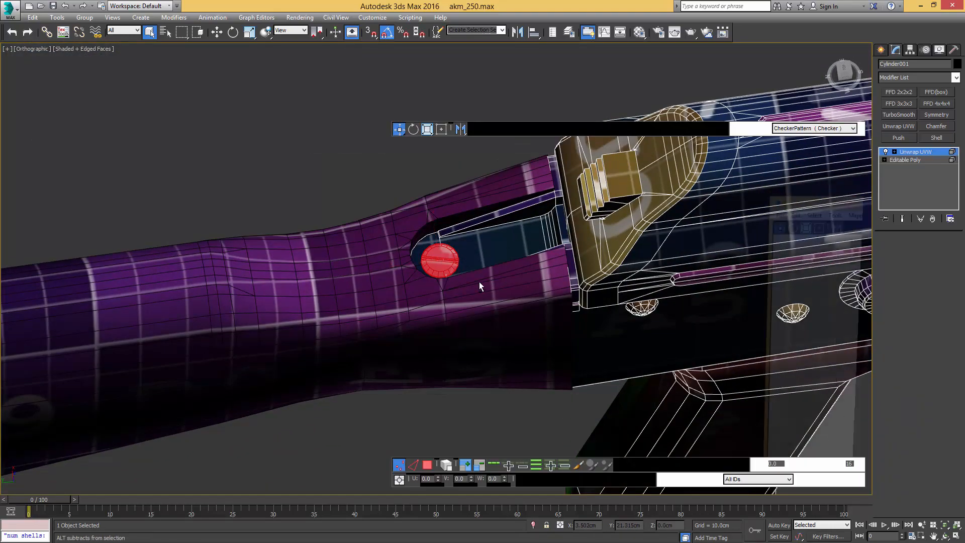
middle_drag(526, 341, 551, 286)
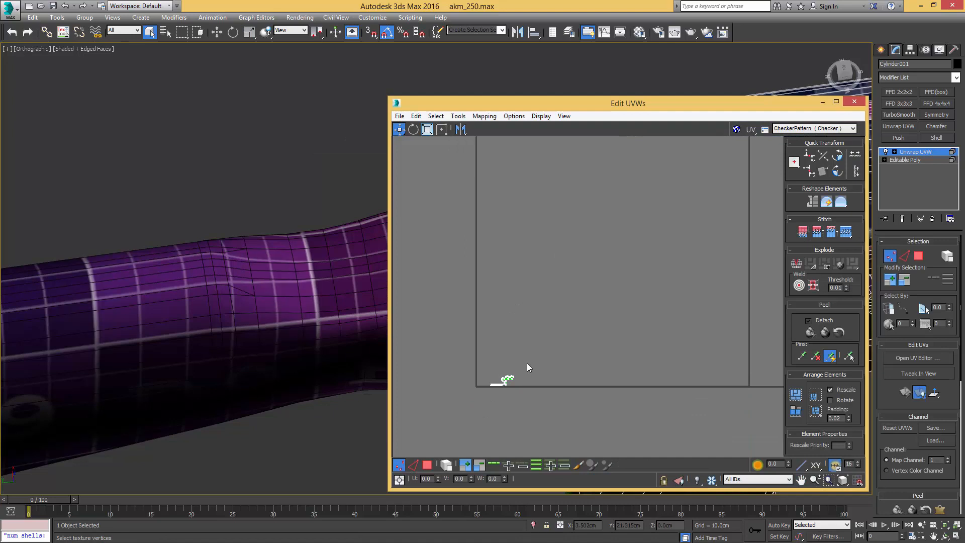
key(3)
drag(538, 356, 465, 407)
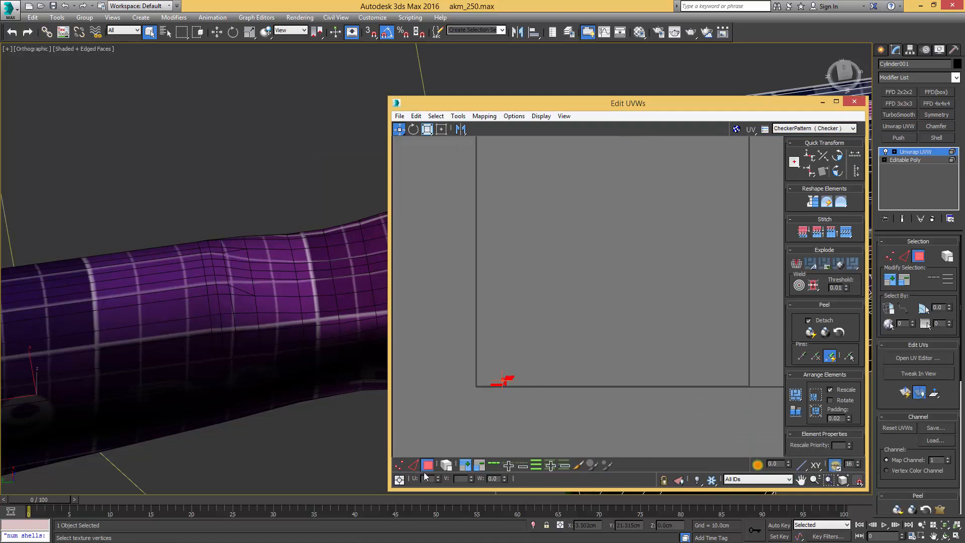
click(398, 480)
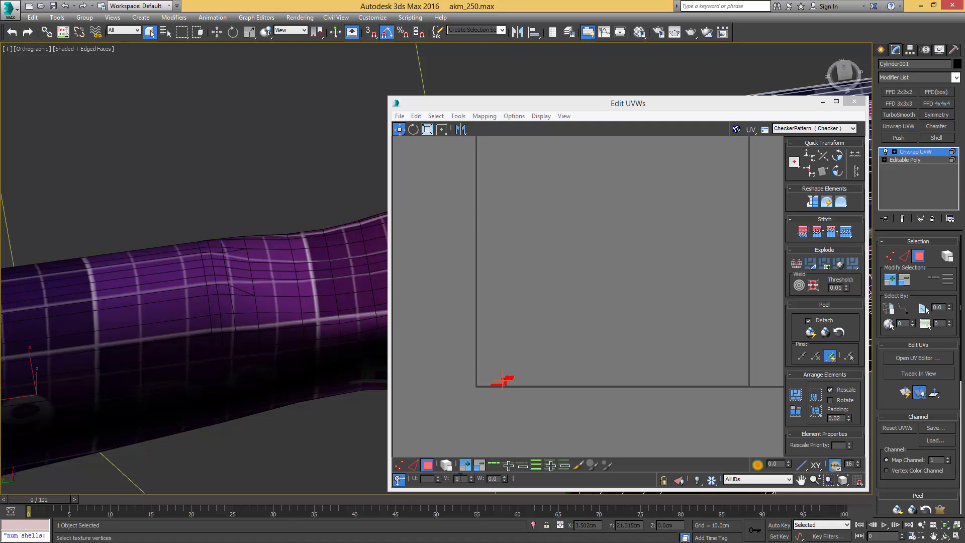
click(479, 429)
click(399, 480)
scroll(527, 266, up, 5)
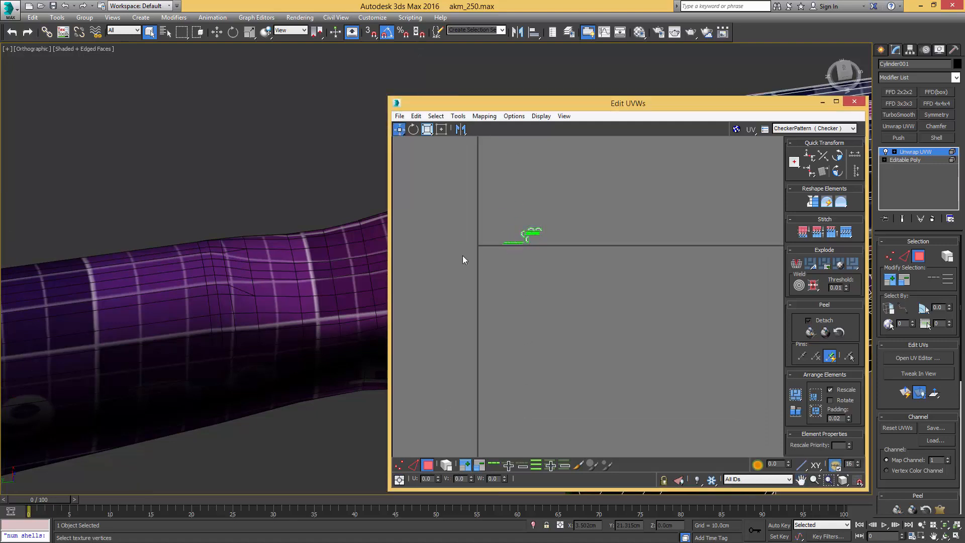
scroll(261, 282, down, 5)
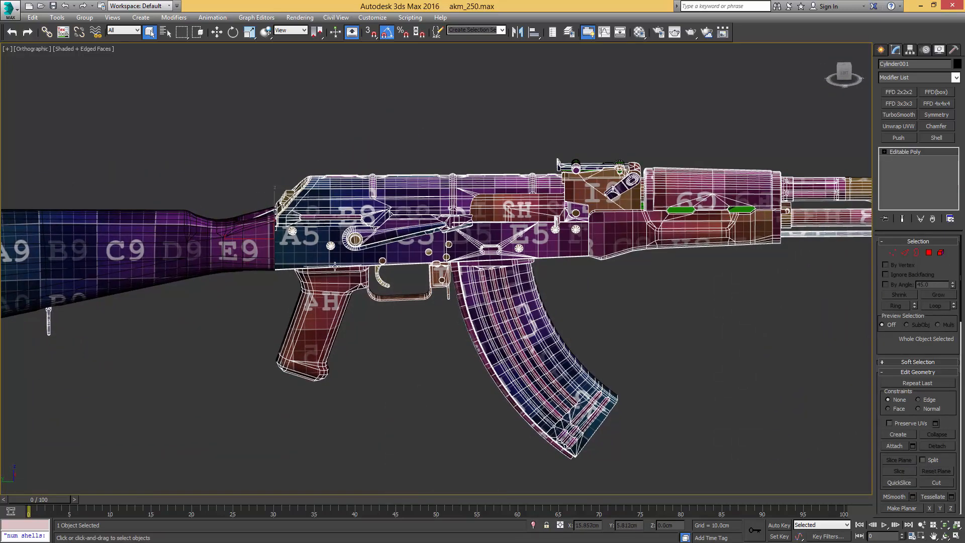
- Detach the textured half of the pistol grip as a separate object
alt+middle_drag(335, 266, 401, 302)
scroll(401, 302, up, 2)
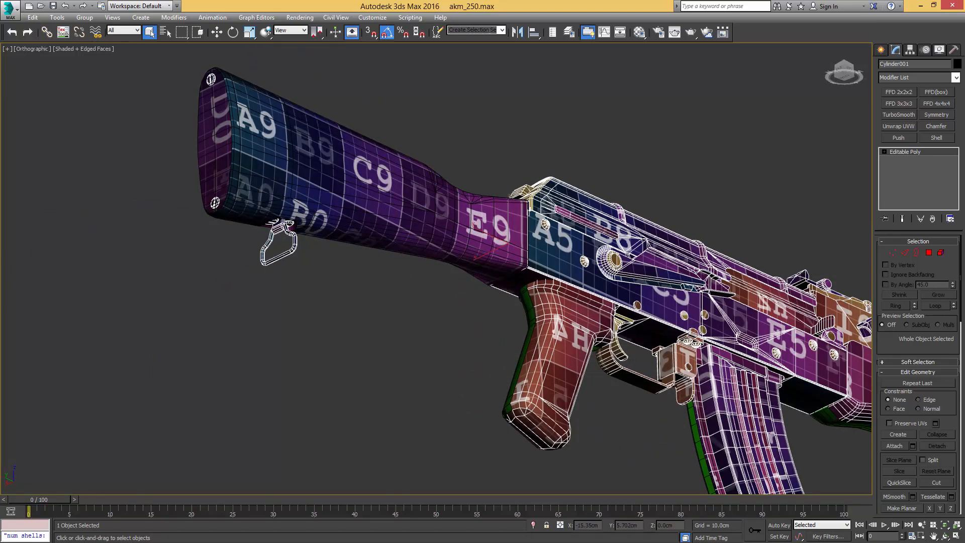
key(5)
click(567, 325)
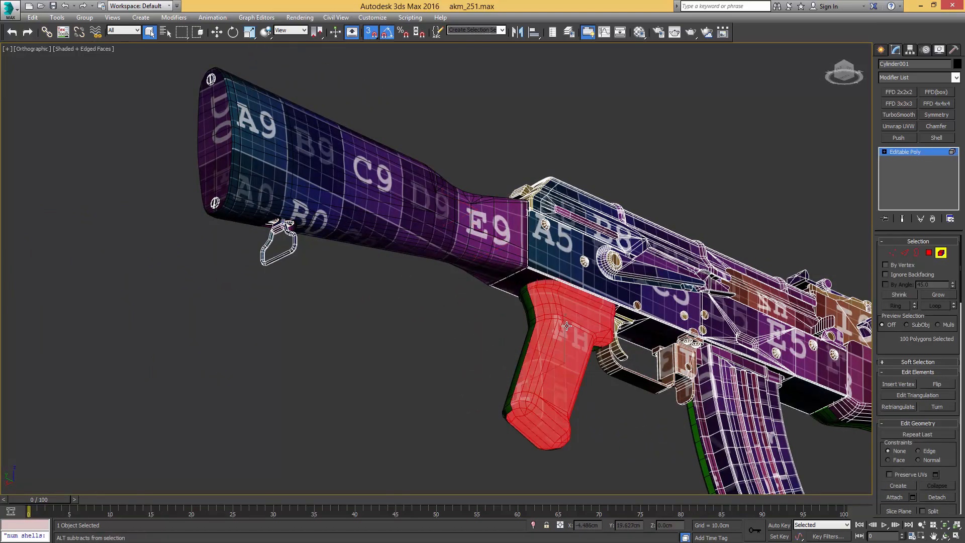
alt+middle_drag(536, 349, 599, 320)
key(w)
right_click(599, 320)
click(529, 289)
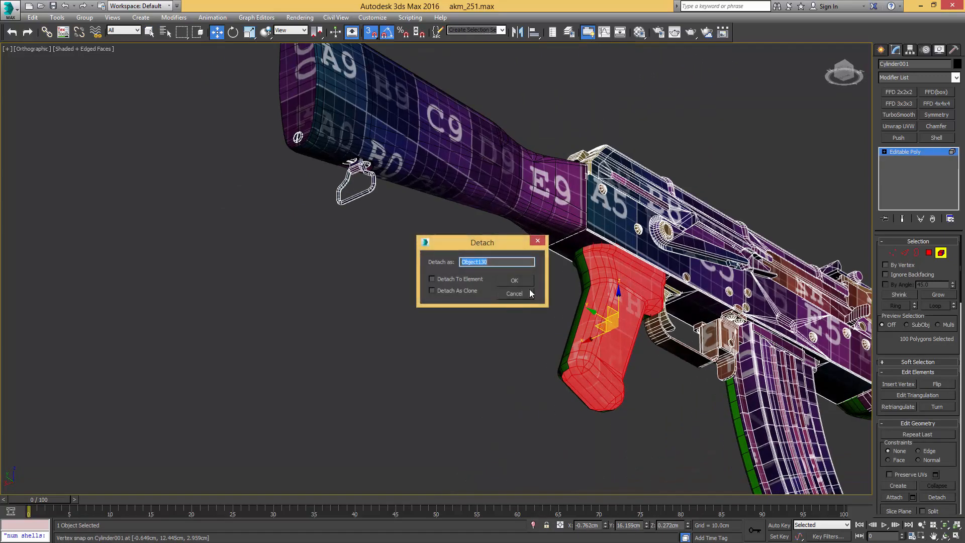
- Copy the detached grip half out to the untextured side and mirror the copy along X
key(q)
click(617, 304)
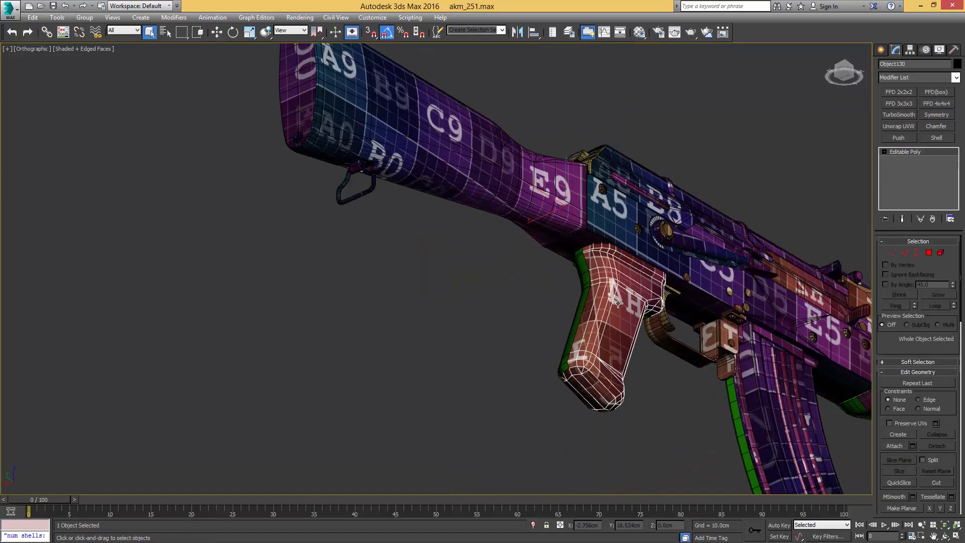
alt+middle_drag(566, 311, 619, 305)
key(w)
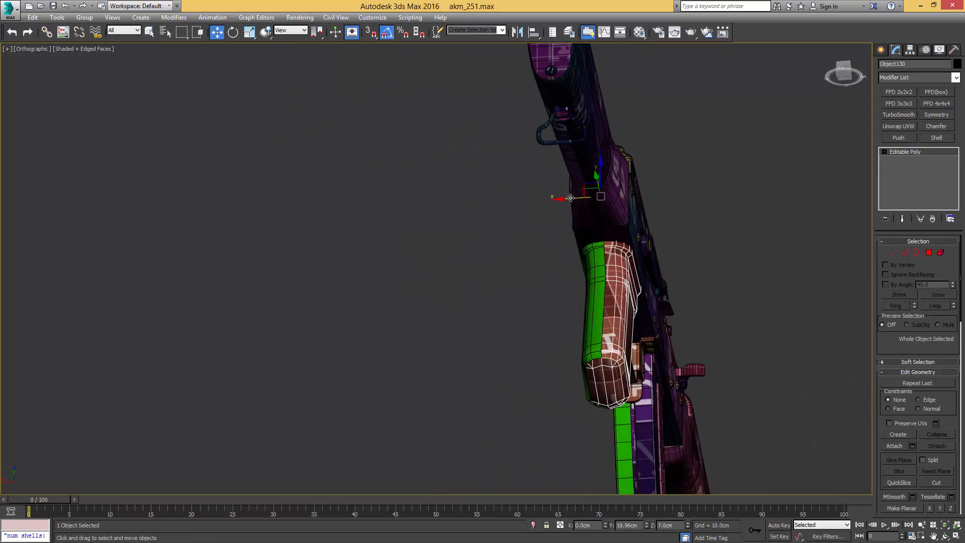
shift+drag(570, 198, 400, 207)
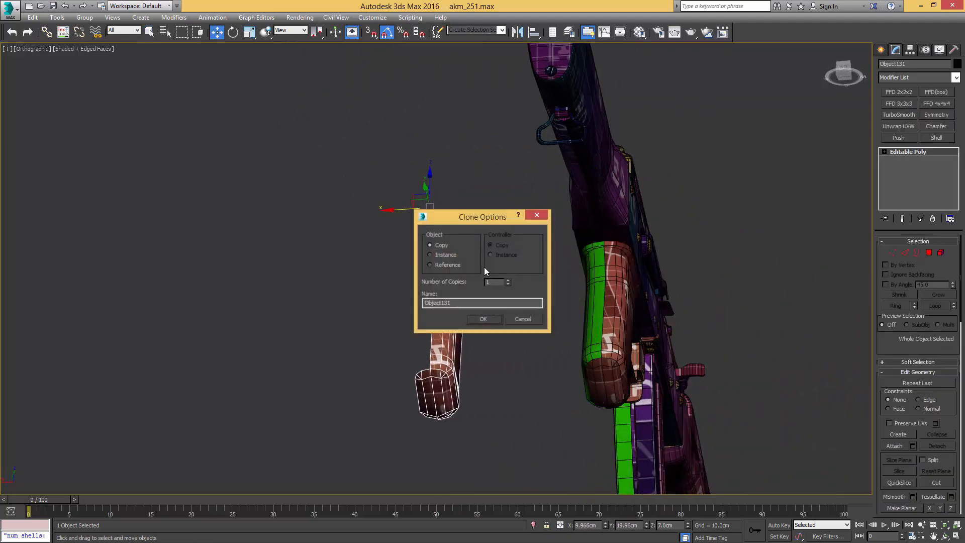
click(482, 318)
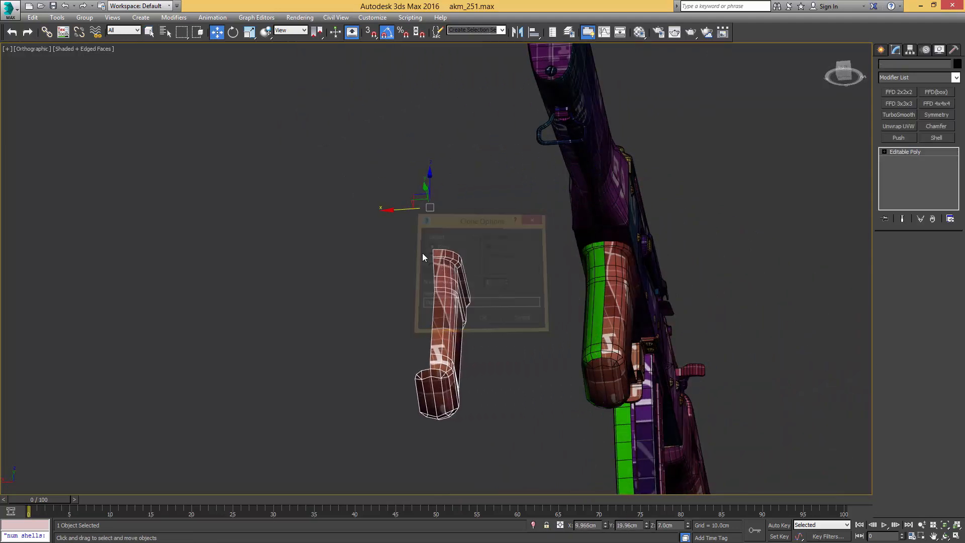
click(516, 34)
click(467, 351)
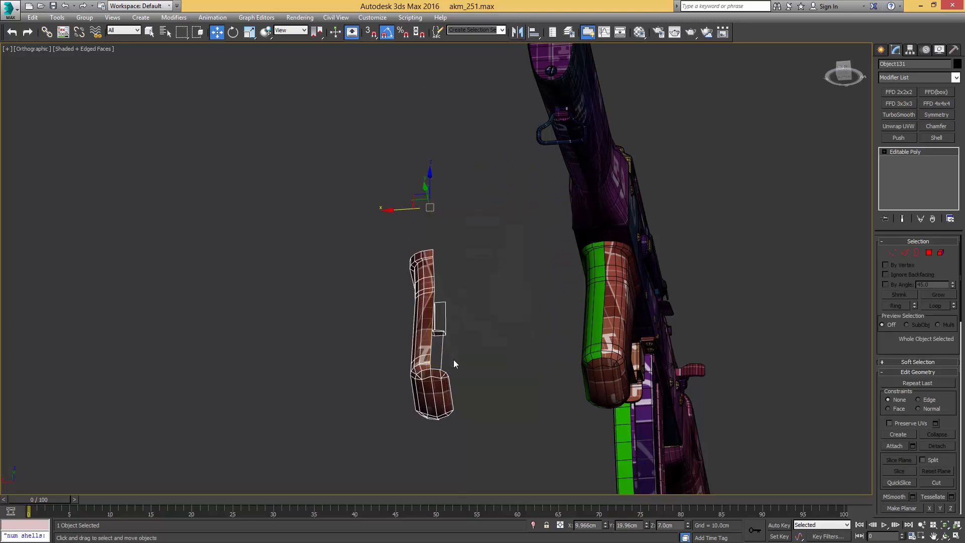
- Select the polygons of the mirrored grip half's bottom cap and delete them
alt+middle_drag(454, 363, 492, 282)
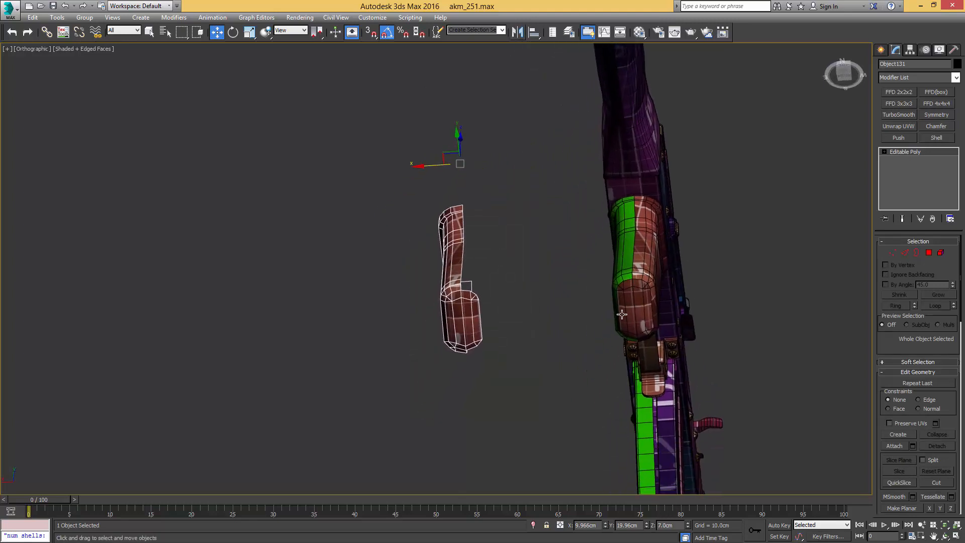
middle_drag(550, 339, 583, 320)
scroll(490, 321, up, 4)
key(4)
click(513, 270)
alt+middle_drag(511, 251, 566, 235)
shift+click(499, 254)
key(q)
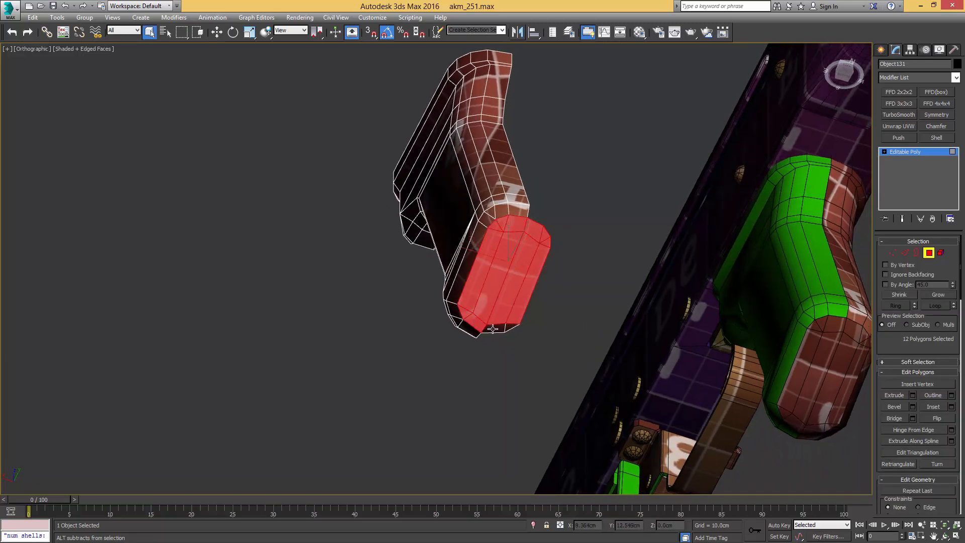
scroll(522, 265, down, 3)
alt+middle_drag(522, 265, 515, 296)
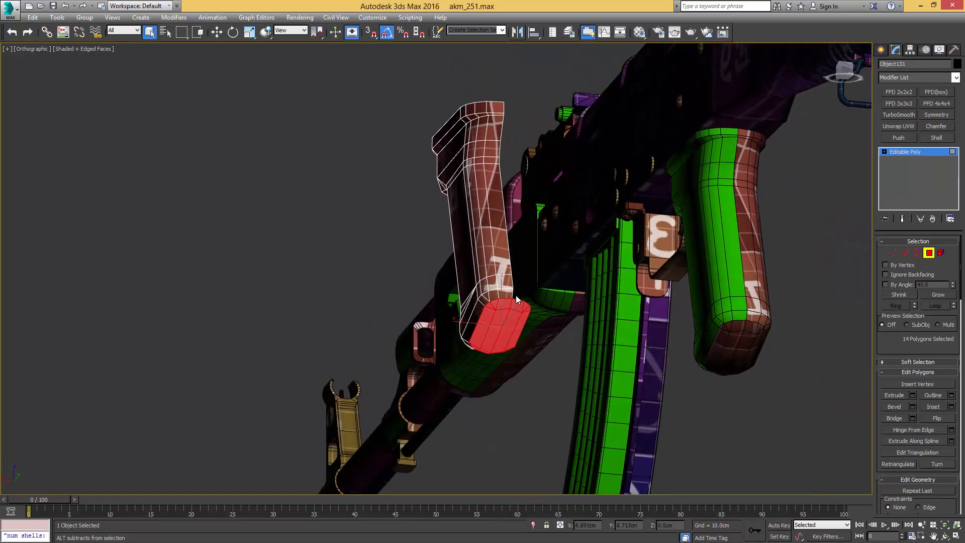
alt+middle_drag(469, 263, 574, 279)
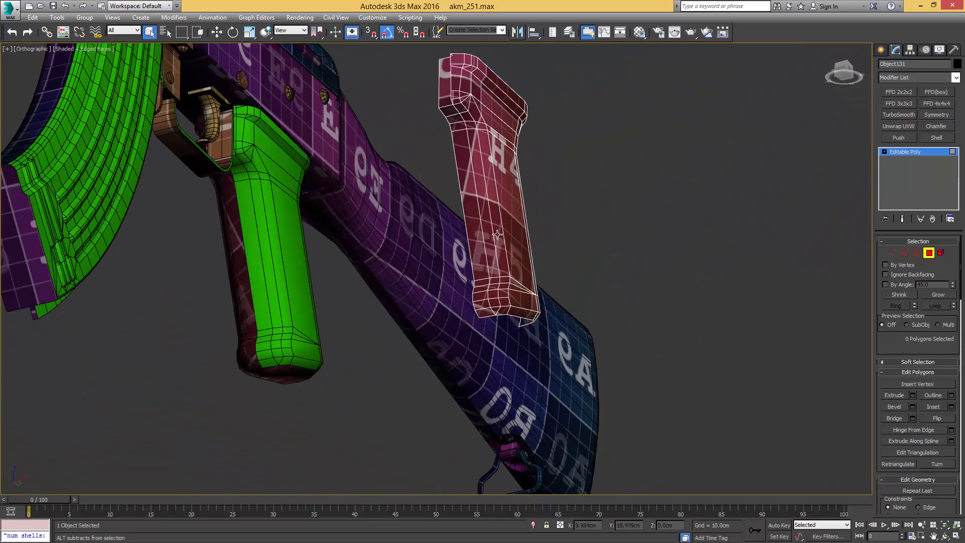
- Reposition the mirrored grip half along X so it sits on the untextured side of the rifle's pistol grip
scroll(497, 234, down, 5)
key(w)
alt+middle_drag(496, 234, 523, 294)
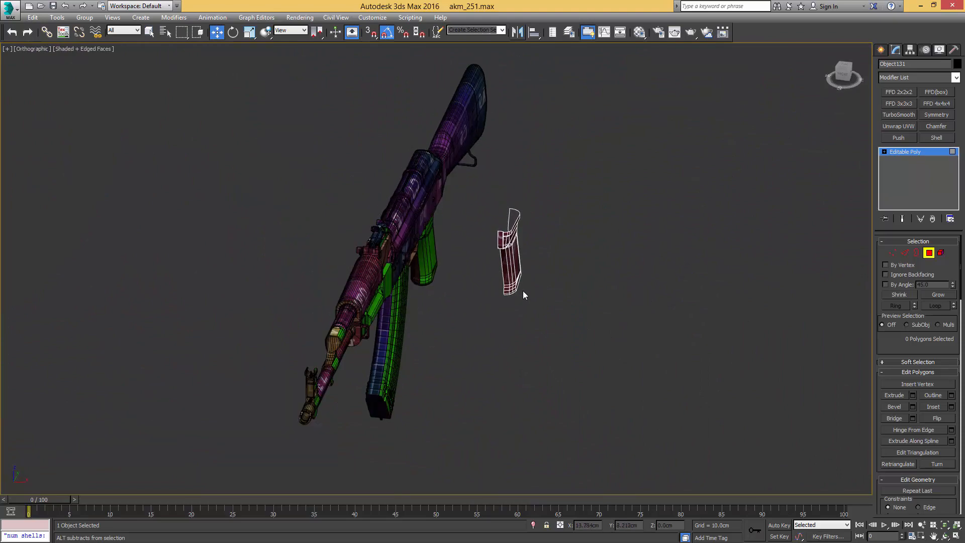
key(4)
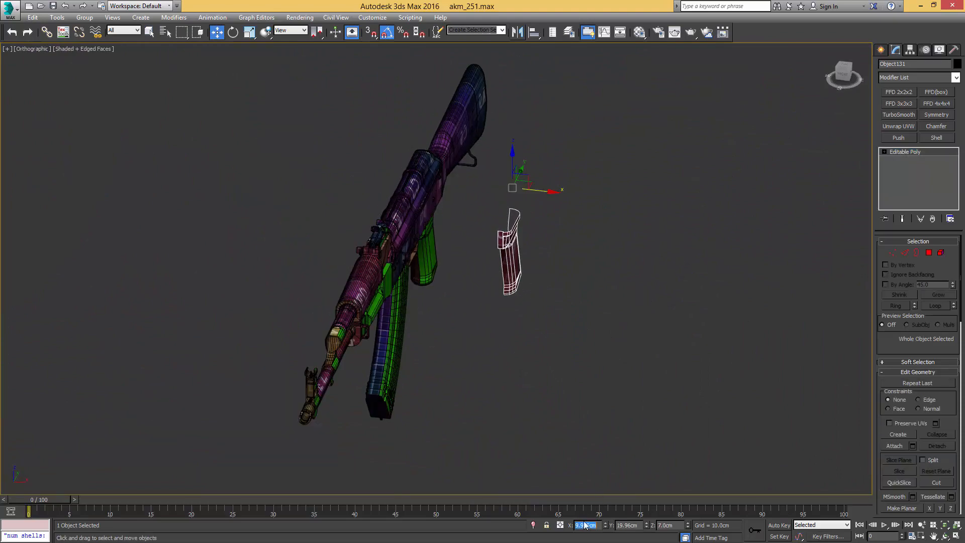
key(Return)
- Delete the green pistol grip element from the untextured parts object
mouse_move(465, 321)
middle_down()
mouse_move(495, 342)
mouse_move(409, 326)
mouse_move(472, 322)
middle_up()
scroll(436, 303, up, 3)
click(418, 285)
key(5)
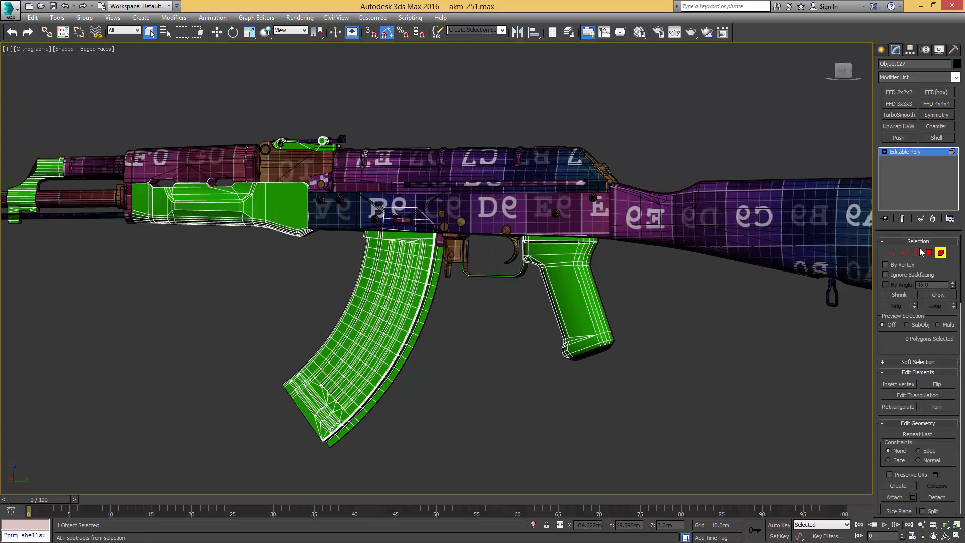
click(571, 255)
alt+middle_drag(571, 281, 542, 324)
key(5)
- Unwrap the mirrored grip half and offset all its UV faces
click(557, 215)
click(546, 255)
alt+middle_drag(523, 271, 530, 289)
scroll(531, 289, up, 4)
key(ctrl+e)
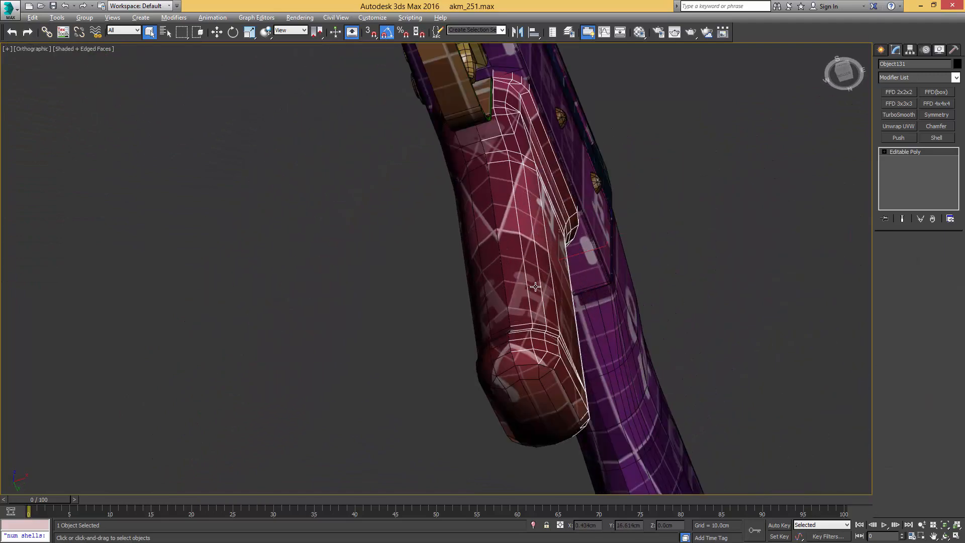
scroll(622, 245, down, 2)
middle_drag(618, 246, 582, 245)
scroll(582, 245, down, 2)
key(3)
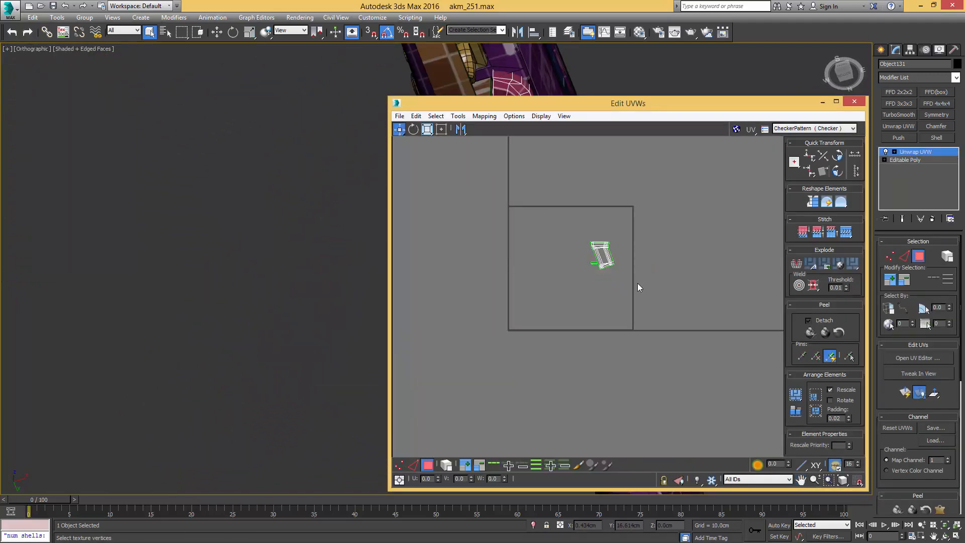
key(ctrl+a)
click(402, 479)
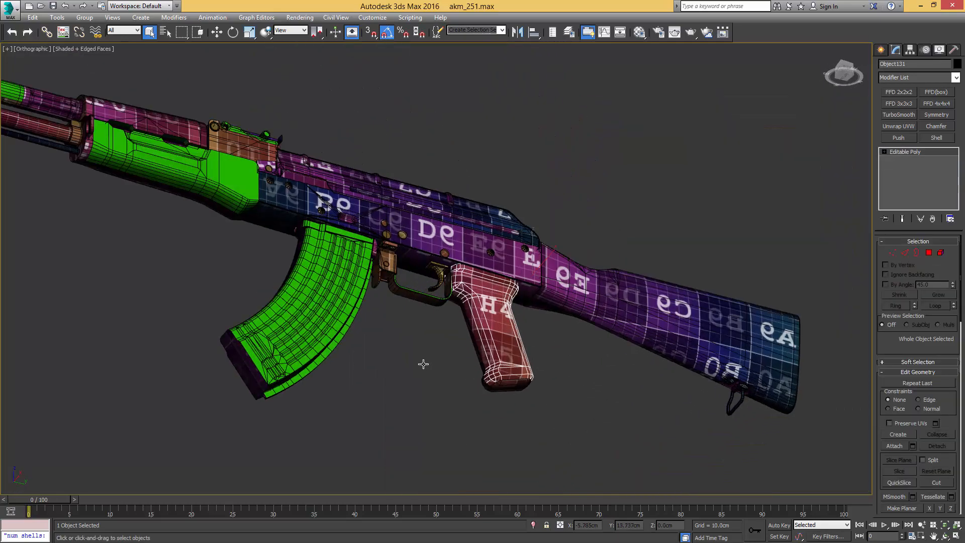
- Examine the green edge faces of the trigger guard in shaded and wireframe display
alt+middle_drag(423, 364, 378, 369)
scroll(438, 337, up, 5)
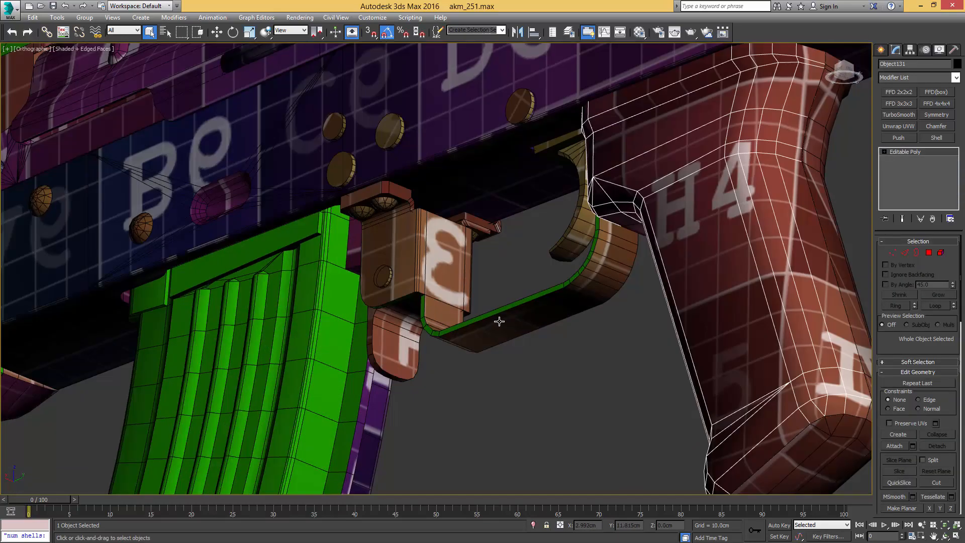
click(514, 306)
scroll(513, 307, down, 8)
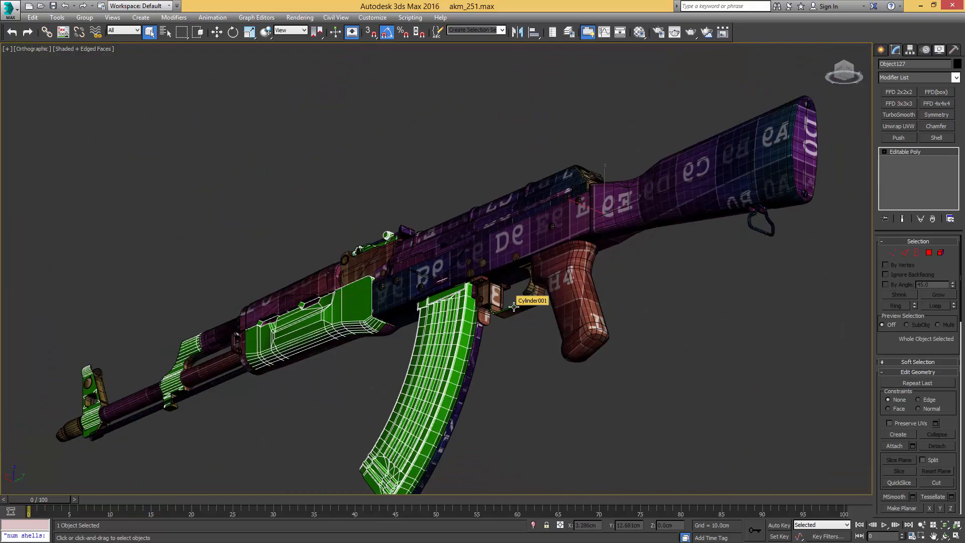
scroll(513, 307, up, 5)
key(F3)
alt+middle_drag(508, 306, 538, 313)
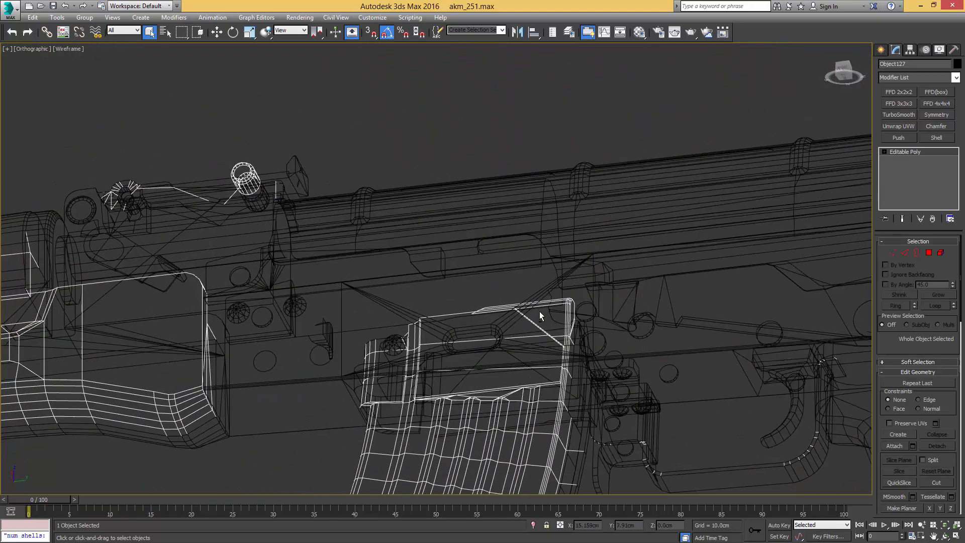
middle_drag(625, 421, 575, 332)
key(F3)
scroll(709, 342, down, 6)
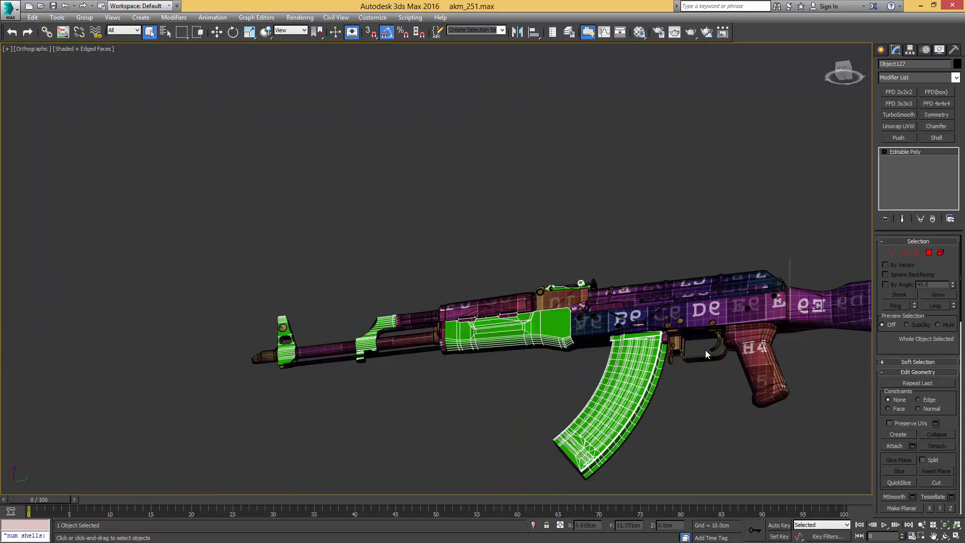
- Select the main textured rifle object and save the scene as akm_252.max
alt+middle_drag(705, 350, 426, 303)
scroll(460, 287, up, 6)
click(460, 287)
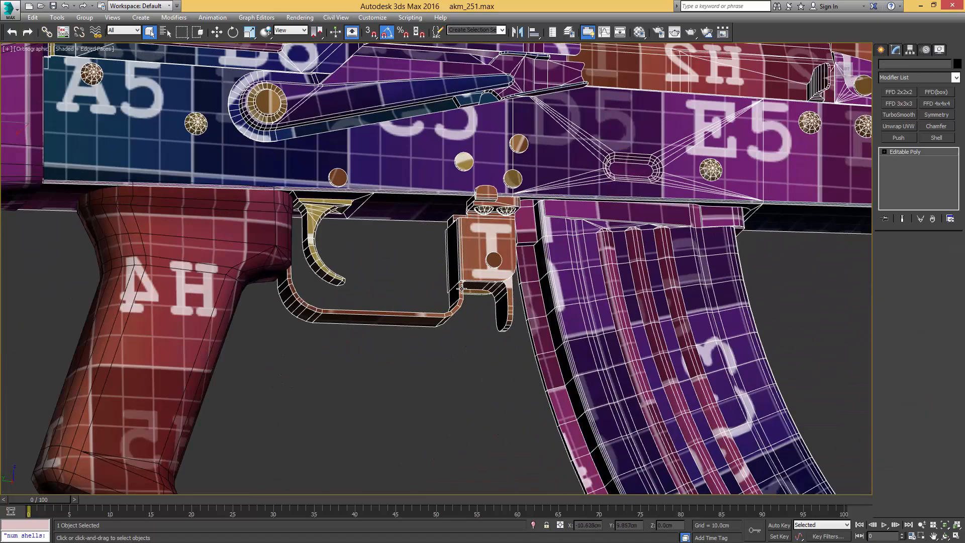
key(ctrl+s)
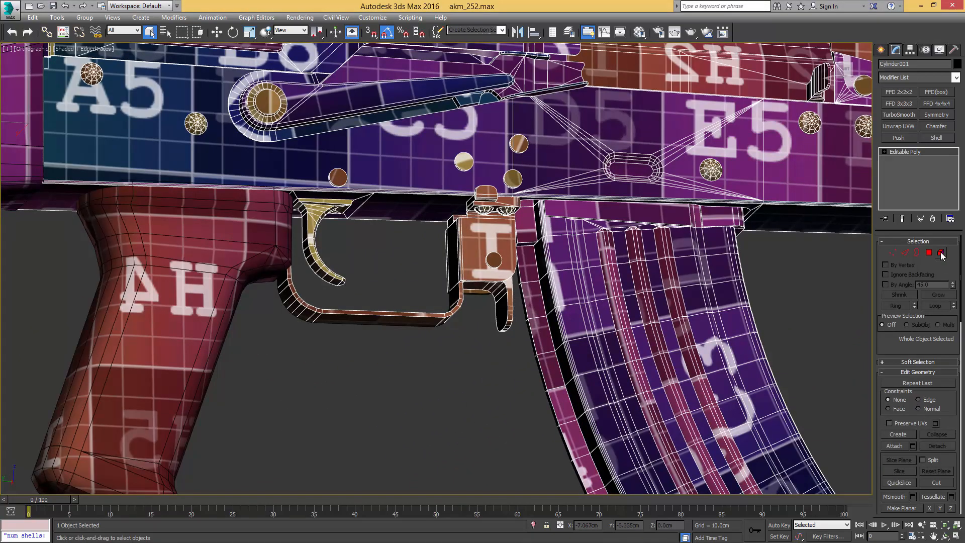
- Detach the trigger guard element, including its magazine catch housing, as a separate object
key(5)
click(462, 258)
mouse_move(479, 284)
alt+middle_down()
mouse_move(521, 254)
mouse_move(539, 264)
alt+middle_up()
key(F2)
key(alt+d)
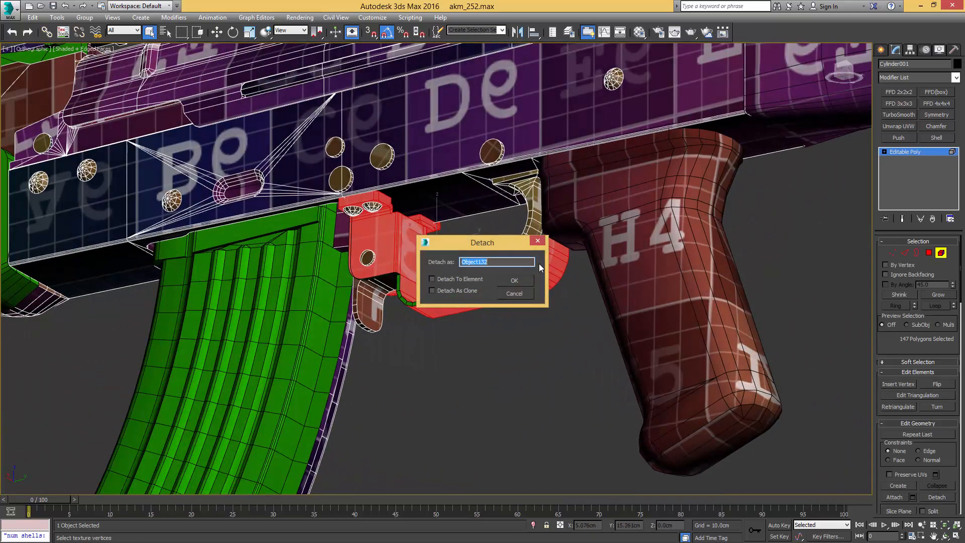
click(515, 279)
- Isolate the detached trigger guard together with the green untextured parts
key(5)
click(424, 303)
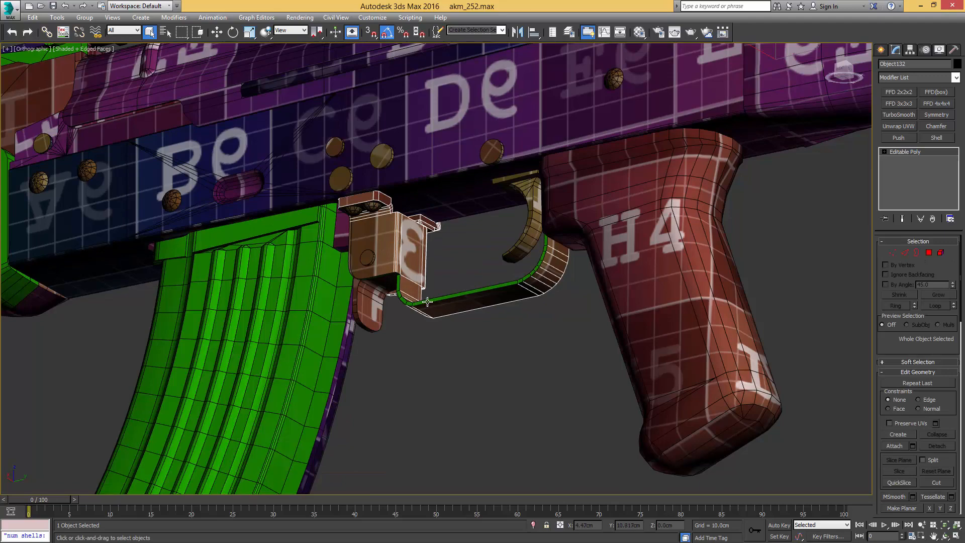
middle_drag(399, 297, 461, 276)
scroll(461, 275, down, 3)
ctrl+click(379, 279)
key(alt+q)
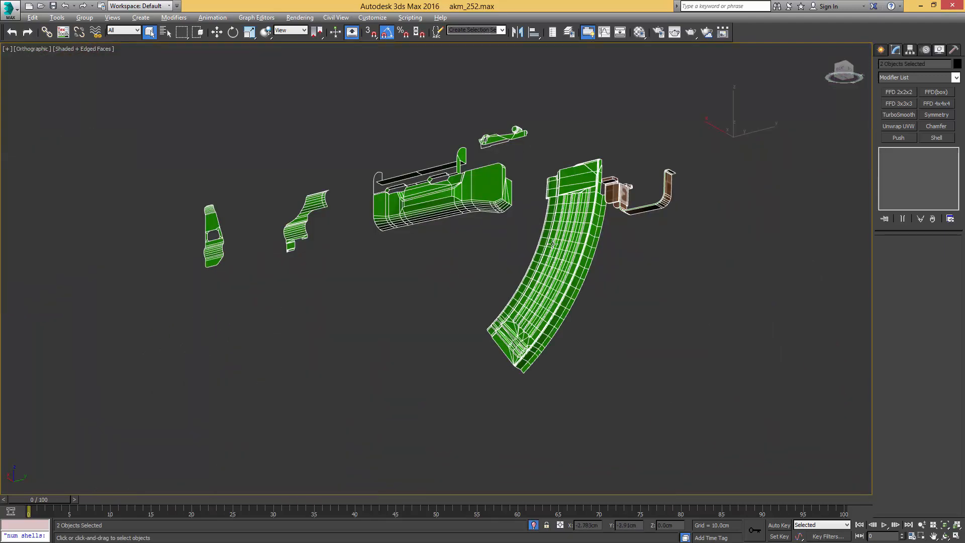
- Select the thin polygons along the textured side edge of the trigger guard
scroll(574, 230, up, 5)
alt+middle_drag(571, 264, 648, 282)
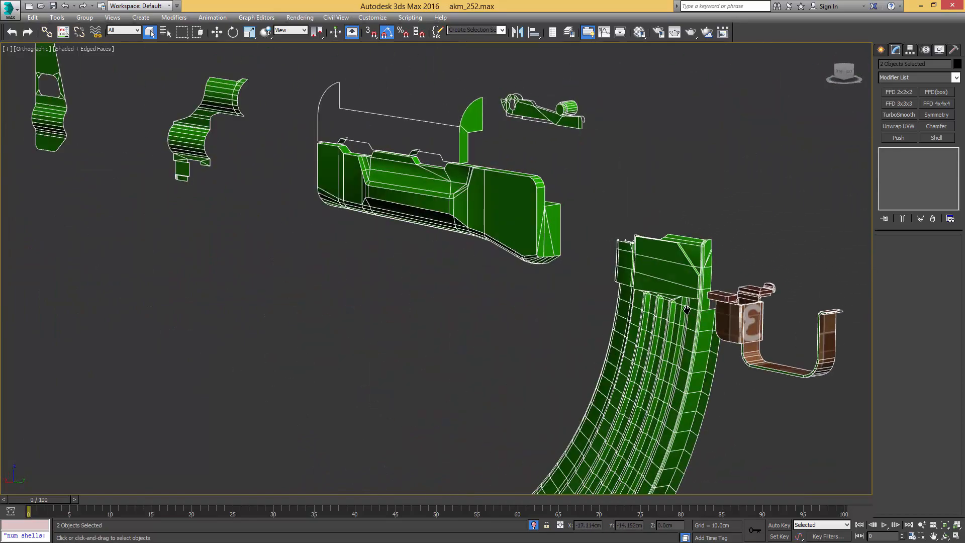
middle_drag(748, 322, 702, 196)
scroll(668, 219, up, 5)
middle_drag(697, 302, 311, 260)
scroll(553, 258, down, 4)
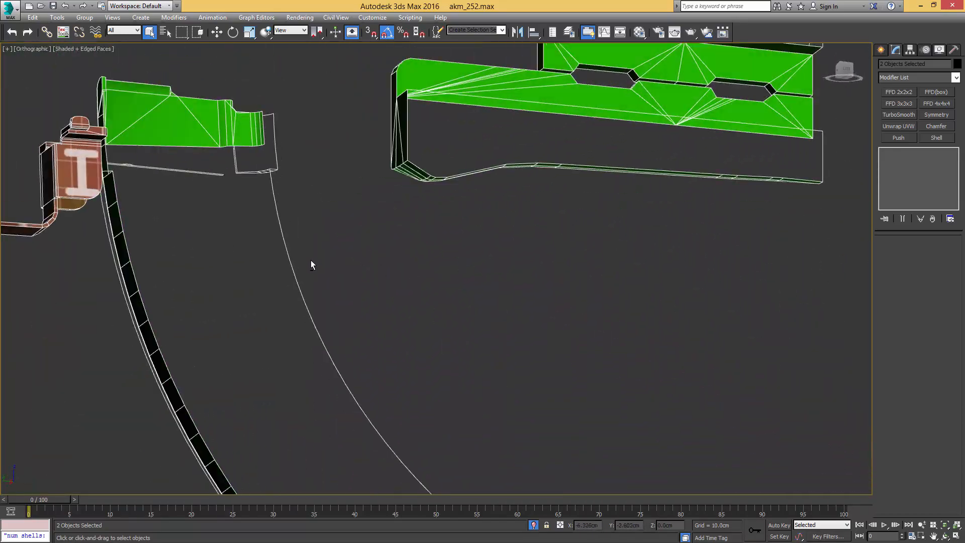
middle_drag(92, 248, 405, 243)
scroll(246, 211, up, 4)
click(274, 215)
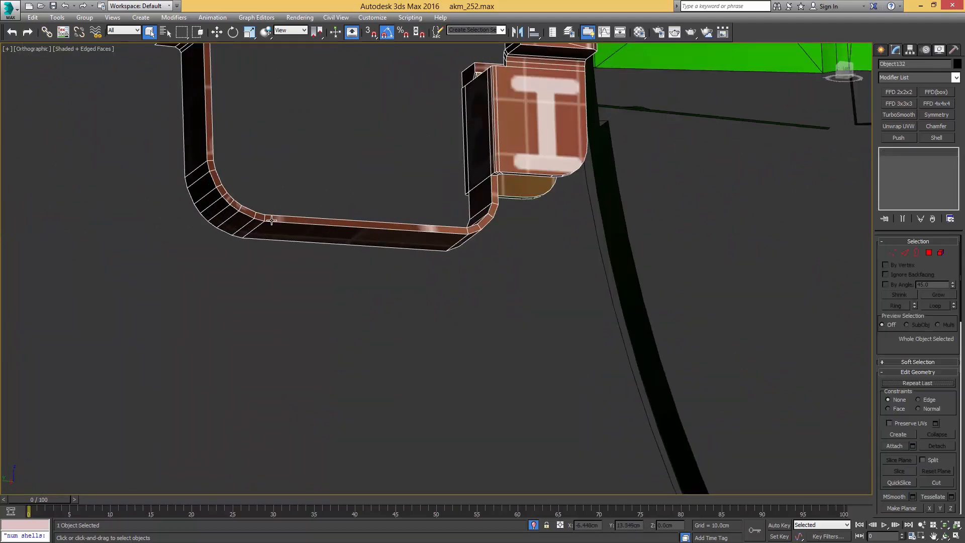
alt+middle_drag(273, 215, 558, 147)
key(2)
key(4)
middle_drag(551, 266, 577, 231)
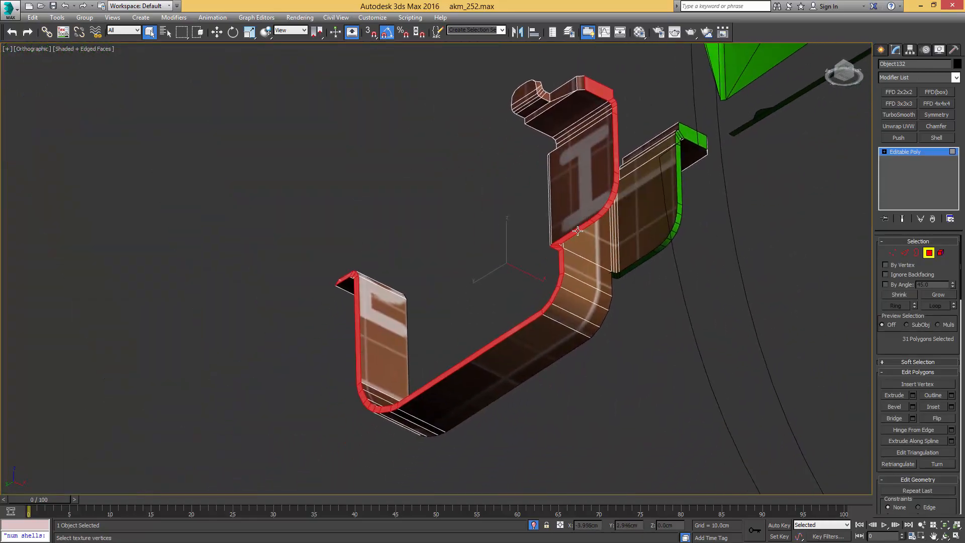
- Clone the selected edge polygons along X to a new object beyond the guard's green side
alt+middle_drag(544, 263, 508, 229)
key(w)
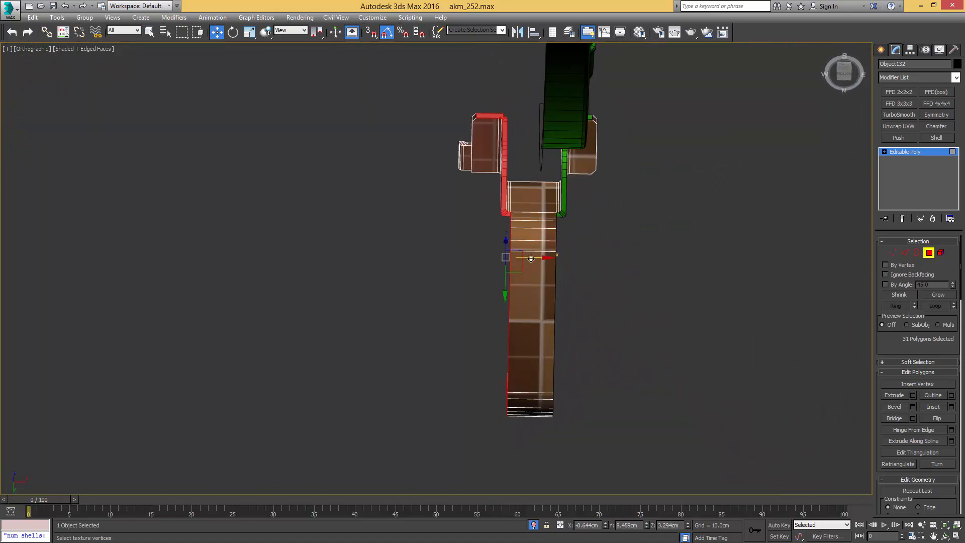
mouse_move(565, 256)
shift+mouse_down()
mouse_move(712, 241)
mouse_move(756, 252)
shift+mouse_up()
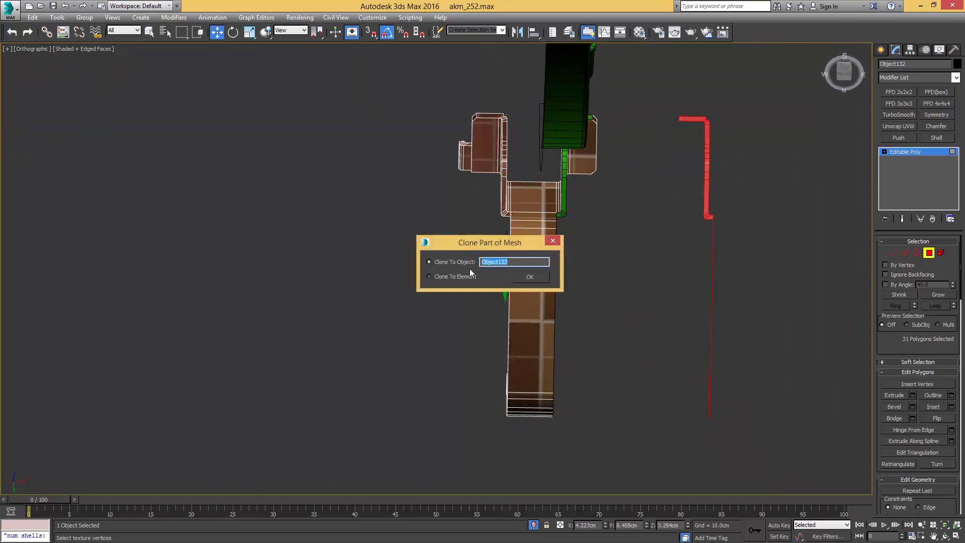
click(530, 278)
- Mirror the cloned edge strip along the X axis without making a copy
middle_drag(592, 233, 516, 262)
key(4)
key(q)
click(629, 197)
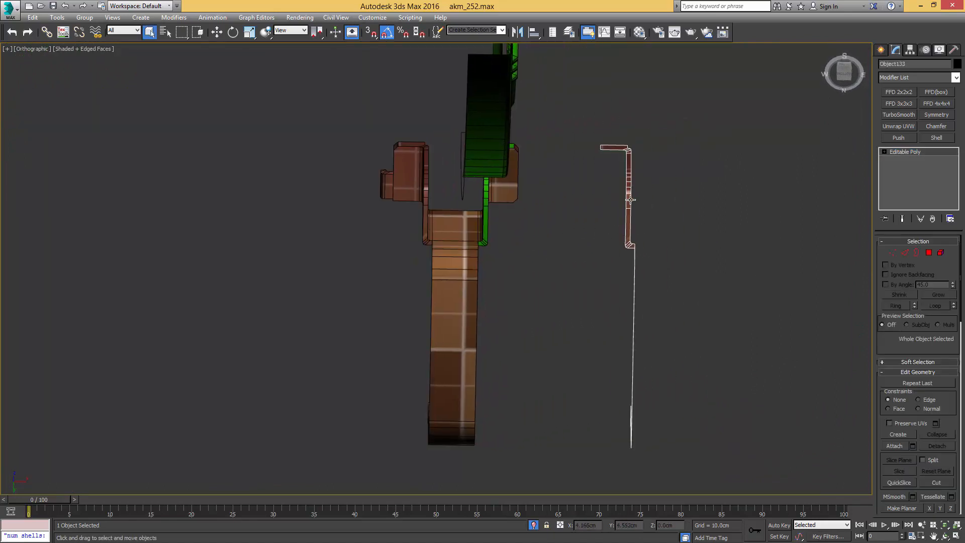
key(w)
middle_drag(612, 211, 610, 211)
scroll(609, 211, down, 2)
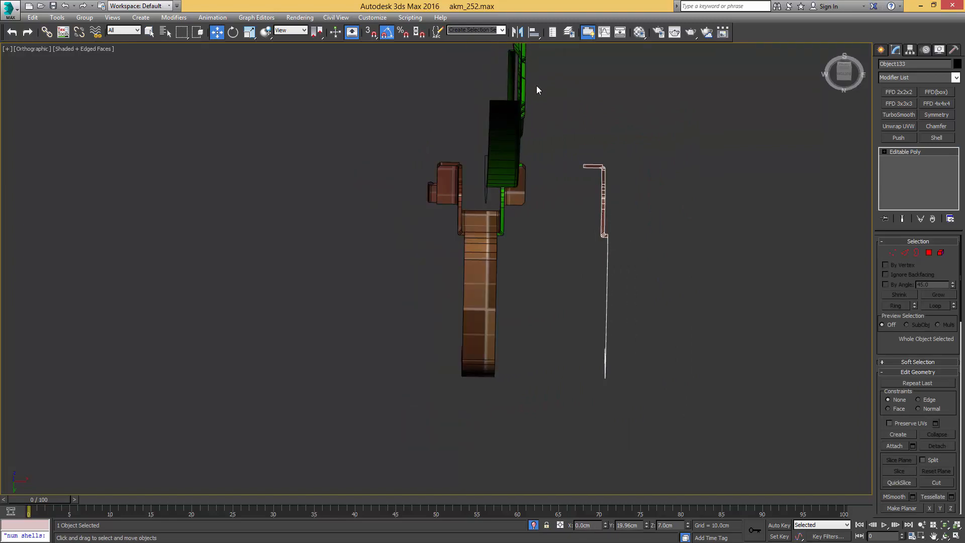
click(519, 33)
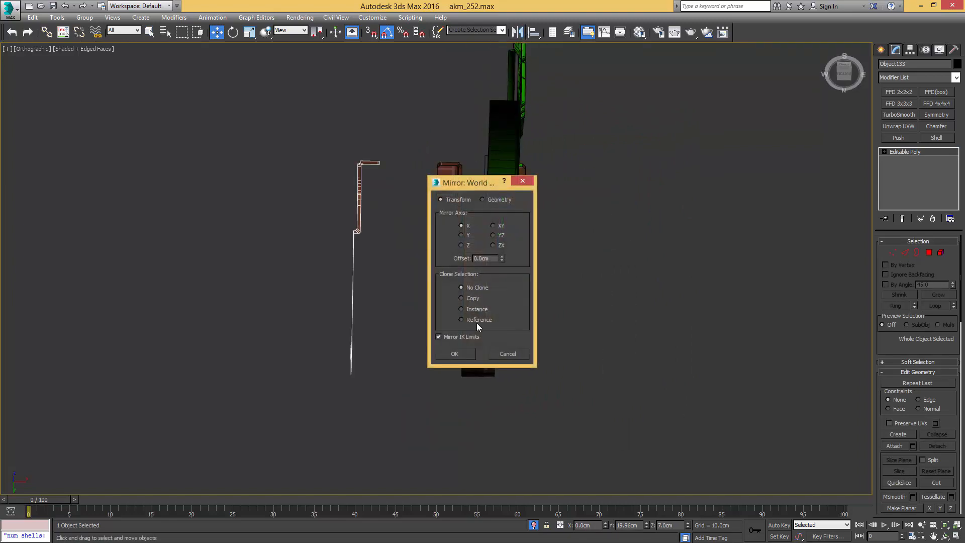
click(455, 353)
- Move the mirrored edge strip about 5.5 cm along X beside the trigger guard's green edge and enable snapping
scroll(488, 329, down, 3)
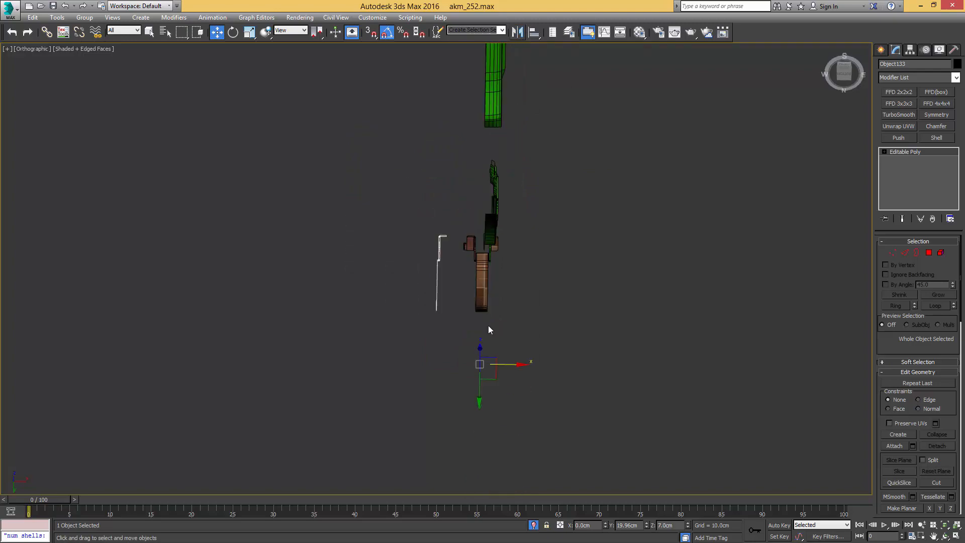
middle_drag(471, 280, 463, 252)
alt+middle_drag(463, 252, 452, 271)
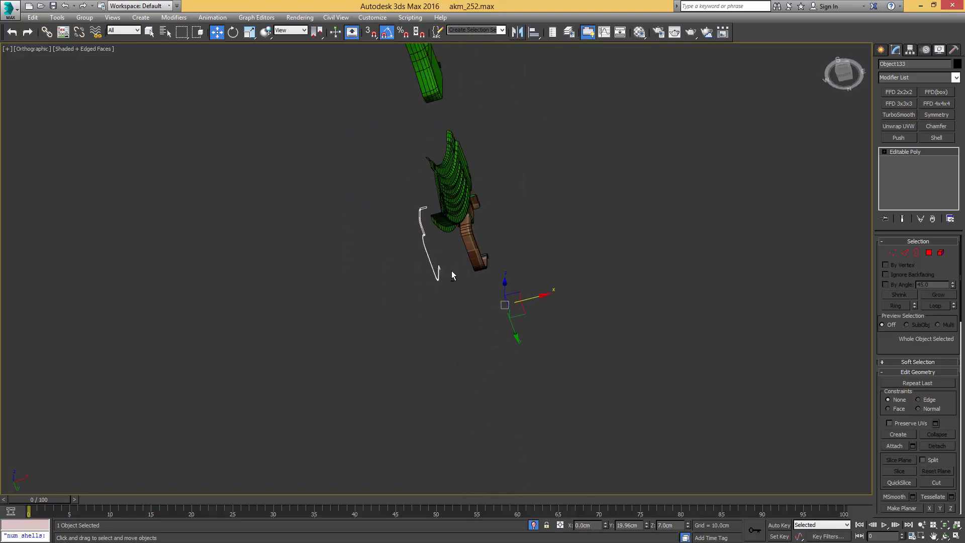
scroll(477, 259, up, 5)
alt+middle_drag(514, 258, 499, 258)
drag(670, 297, 793, 209)
middle_drag(447, 134, 447, 140)
scroll(448, 139, up, 5)
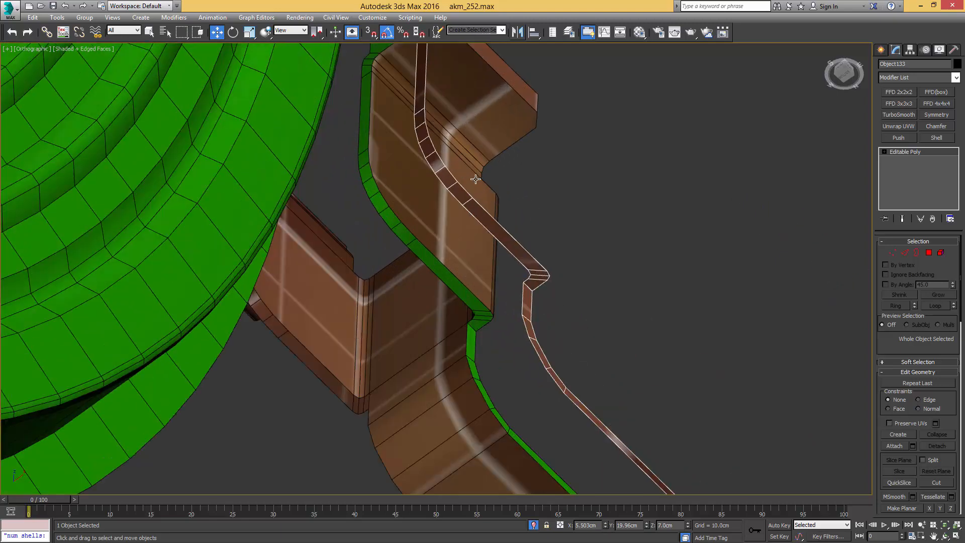
scroll(475, 181, up, 2)
key(s)
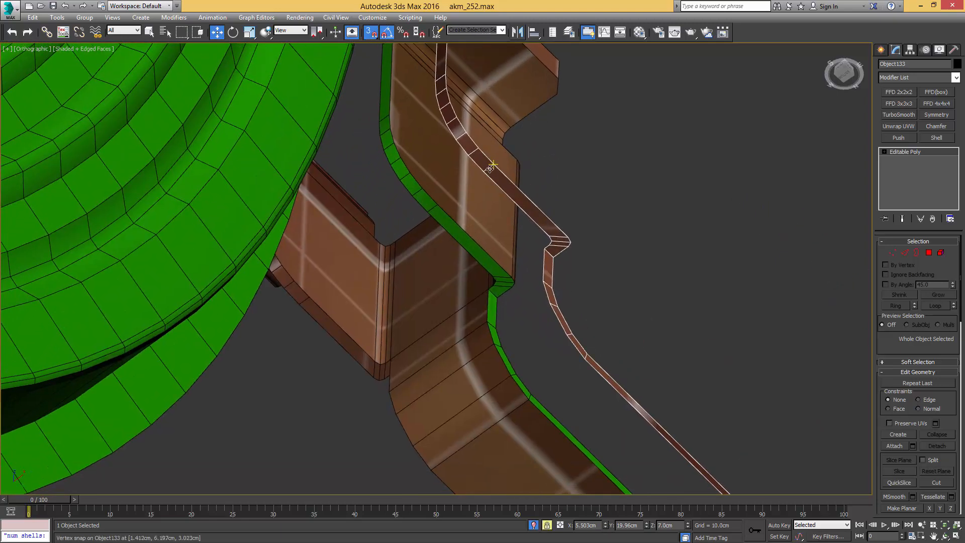
- Snap the copied rim strip onto the matching edge of the trigger guard by its vertices
drag(490, 169, 438, 203)
scroll(438, 203, down, 4)
alt+middle_drag(438, 202, 411, 210)
key(s)
key(q)
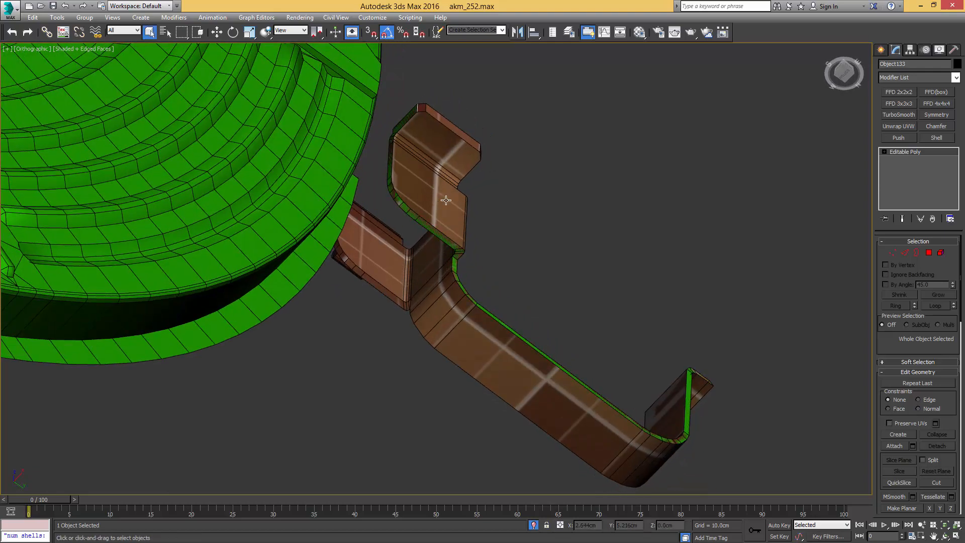
- Delete the green rim strip along the edge of the trigger guard
click(411, 210)
click(329, 189)
alt+middle_drag(371, 173, 415, 212)
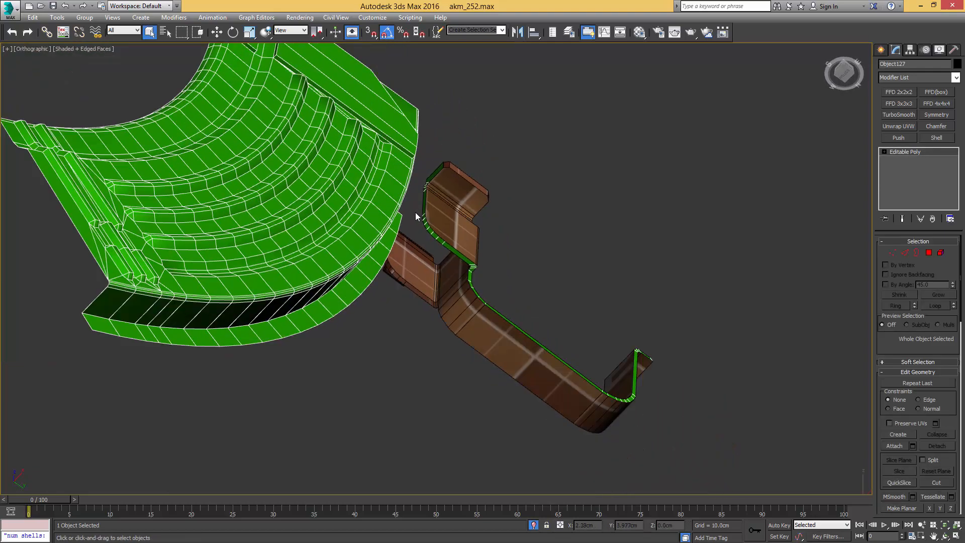
scroll(427, 149, up, 3)
alt+middle_drag(427, 149, 386, 272)
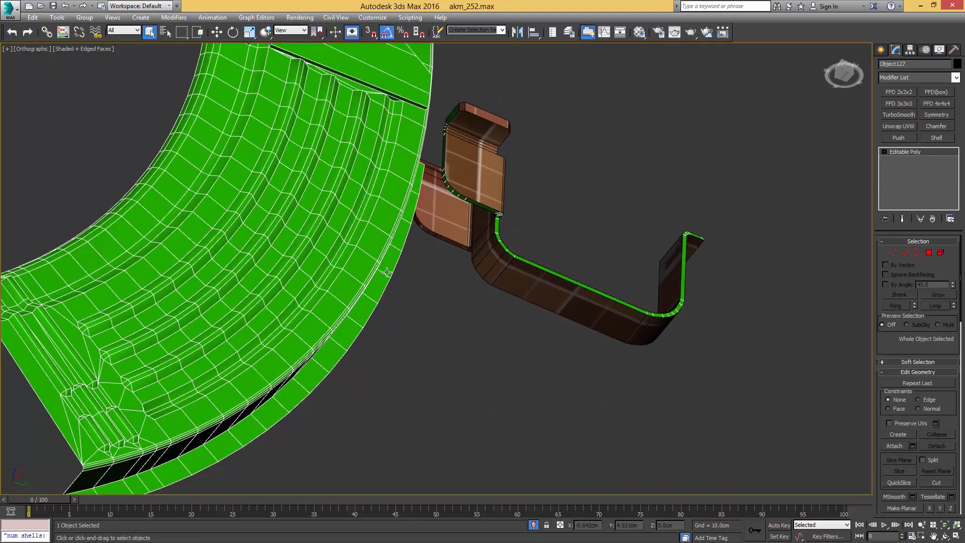
click(495, 227)
key(Delete)
- Attach the textured rim strip to the trigger guard object
alt+middle_drag(496, 219, 507, 281)
scroll(501, 189, down, 3)
middle_drag(502, 189, 471, 267)
scroll(478, 211, up, 5)
key(5)
middle_drag(468, 190, 470, 236)
click(471, 217)
key(alt+a)
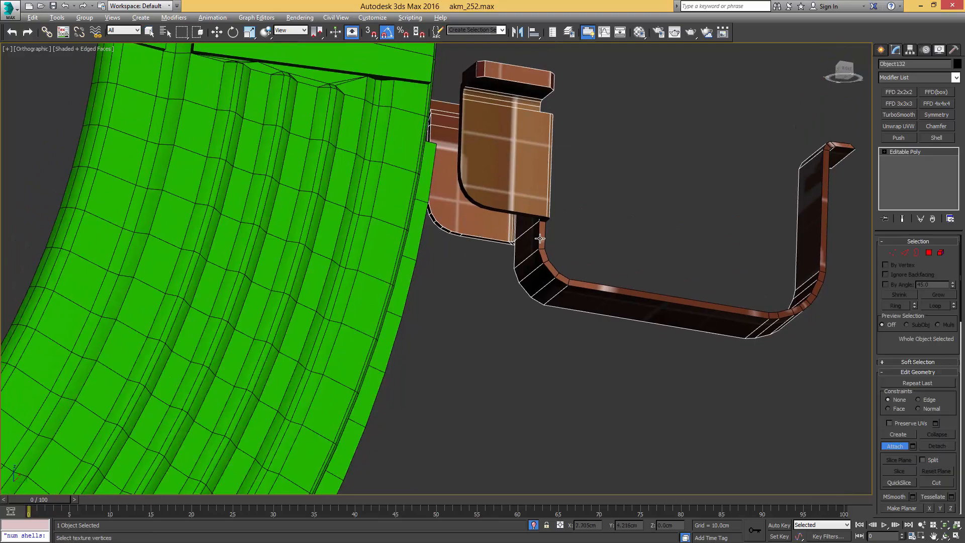
click(541, 236)
right_click(541, 235)
- Select the attached rim strip as an element of the trigger guard and exit isolation to show the whole rifle
middle_drag(572, 260, 526, 280)
key(5)
click(501, 267)
scroll(655, 282, down, 3)
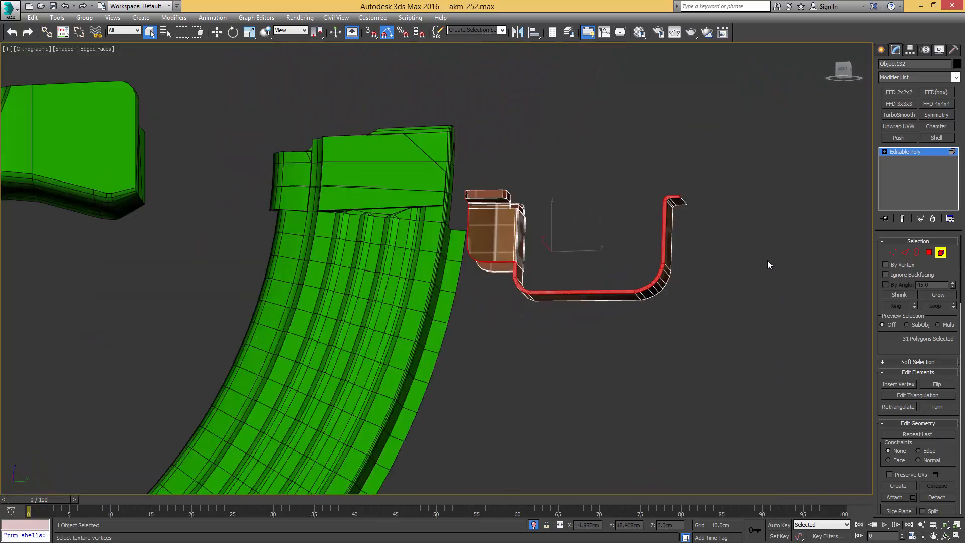
key(alt+q)
alt+middle_drag(767, 261, 577, 280)
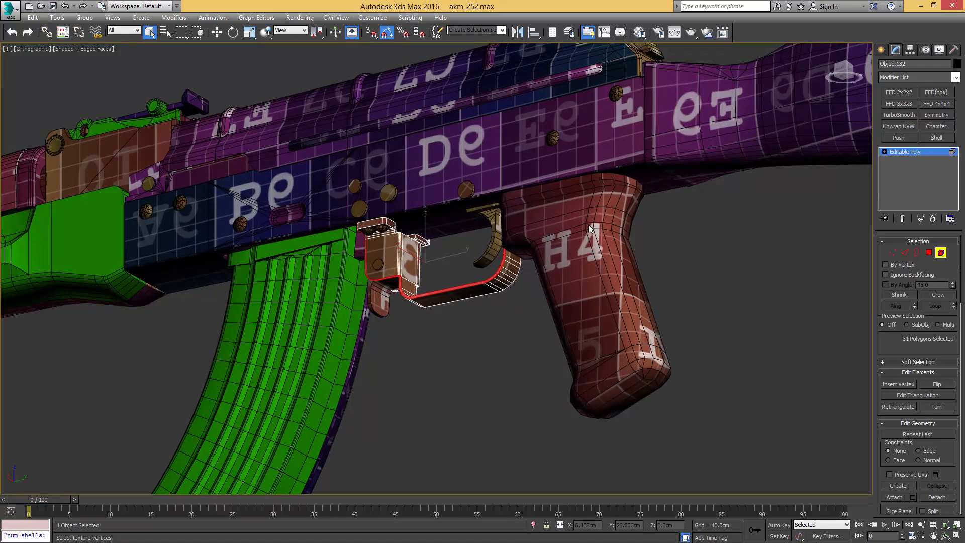
alt+middle_drag(417, 247, 521, 226)
key(5)
alt+middle_drag(455, 226, 482, 225)
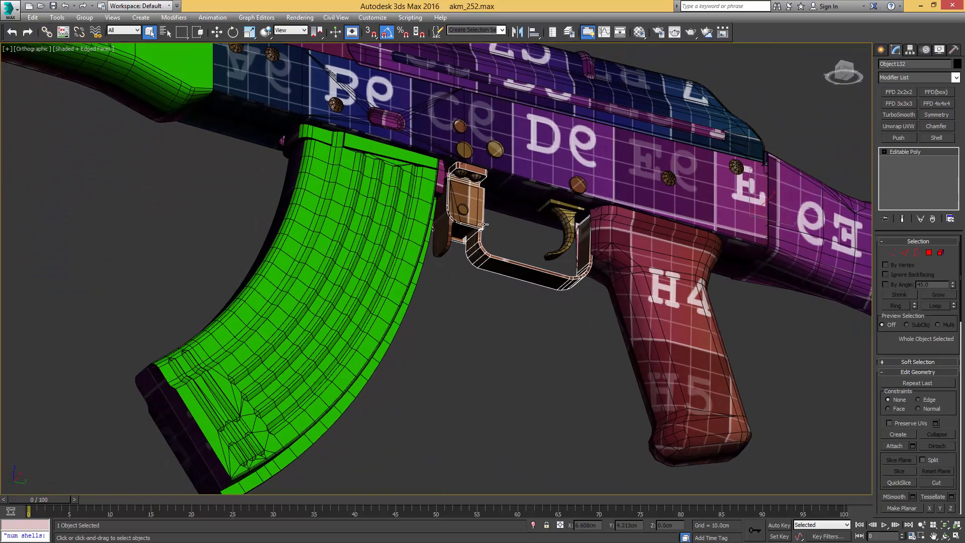
- Apply Unwrap UVW to the trigger guard's rim strip and select its UV faces in the UV editor
scroll(483, 225, up, 5)
key(2)
scroll(507, 227, down, 3)
key(ctrl+u)
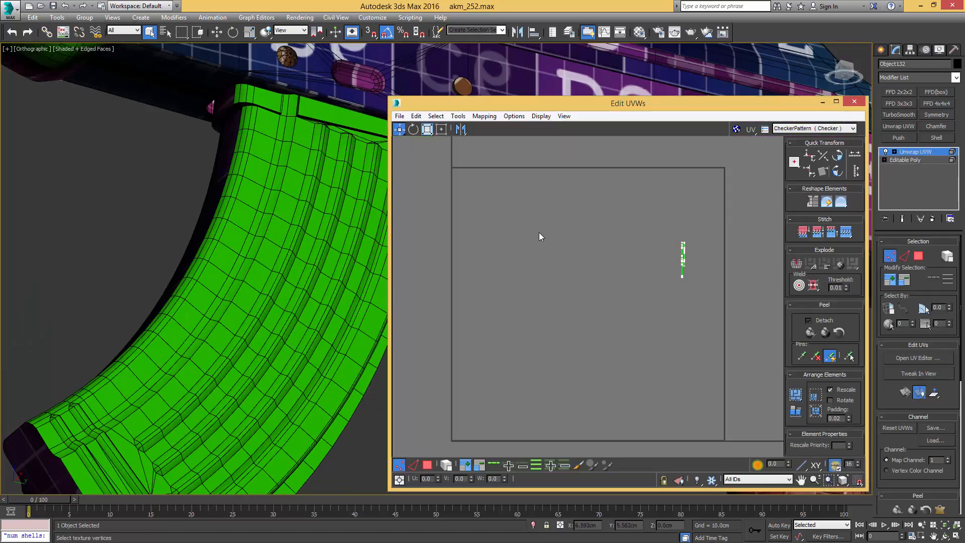
scroll(594, 224, down, 3)
key(3)
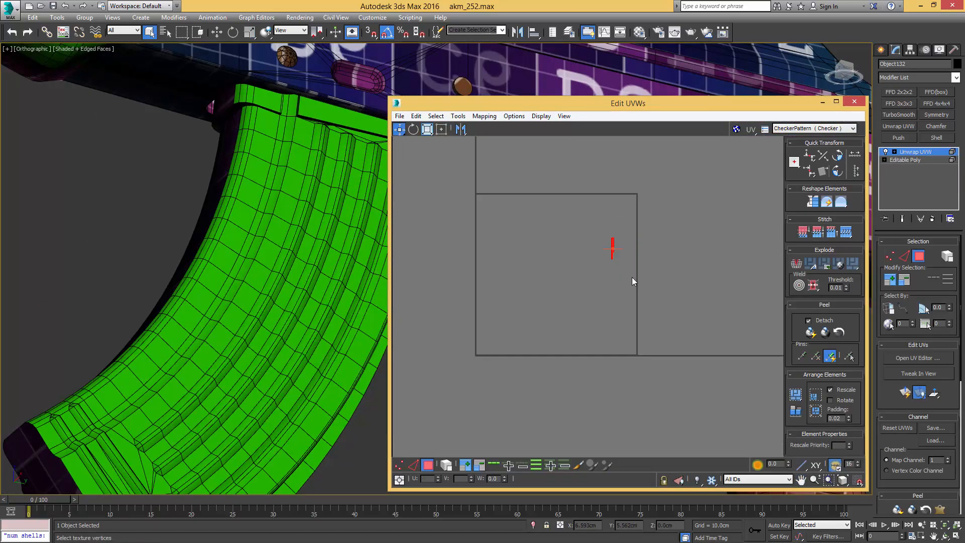
- Offset the strip's UVs by 1 in V, out of the texture square, and collapse the unwrap into the mesh
click(400, 480)
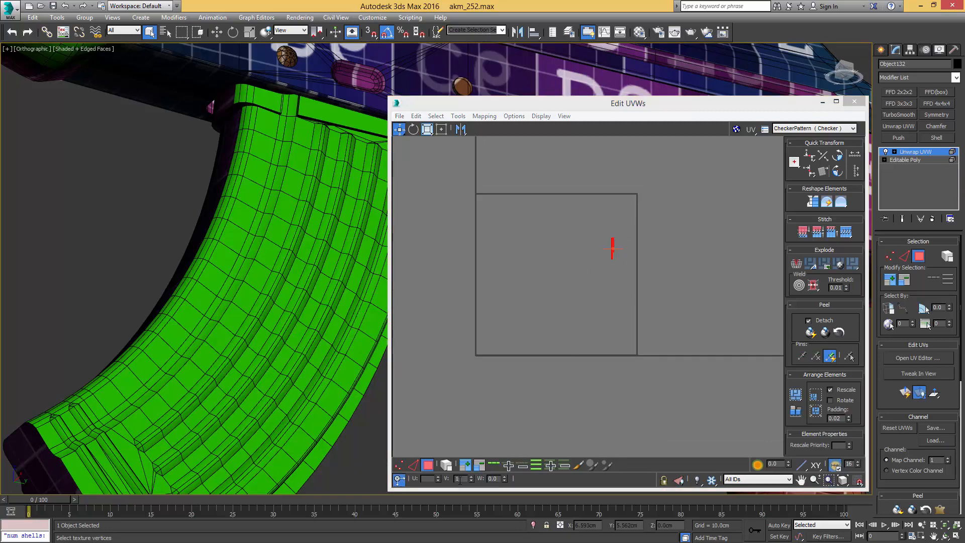
click(398, 480)
middle_drag(562, 265, 555, 377)
click(586, 215)
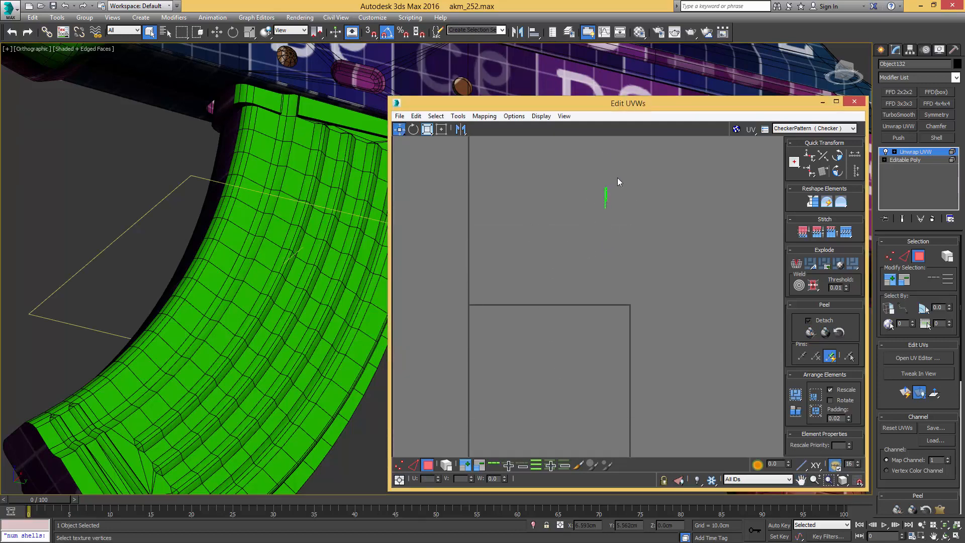
mouse_move(303, 214)
middle_down()
mouse_move(127, 221)
mouse_move(173, 198)
middle_up()
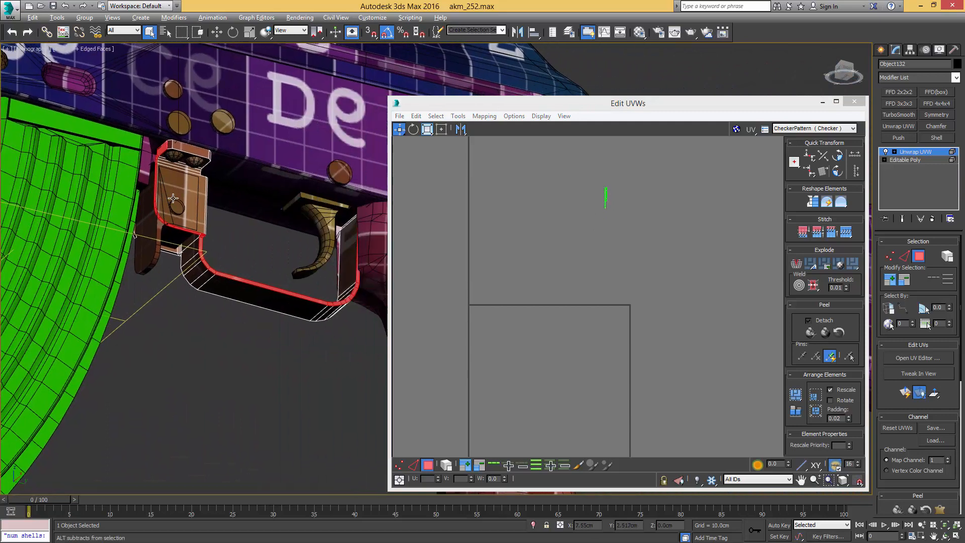
middle_drag(542, 360, 499, 315)
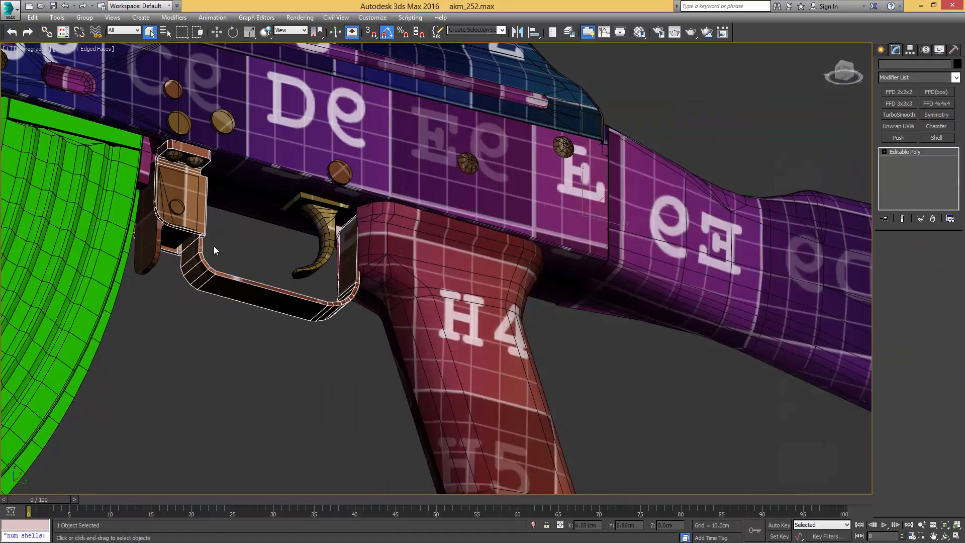
scroll(427, 241, up, 3)
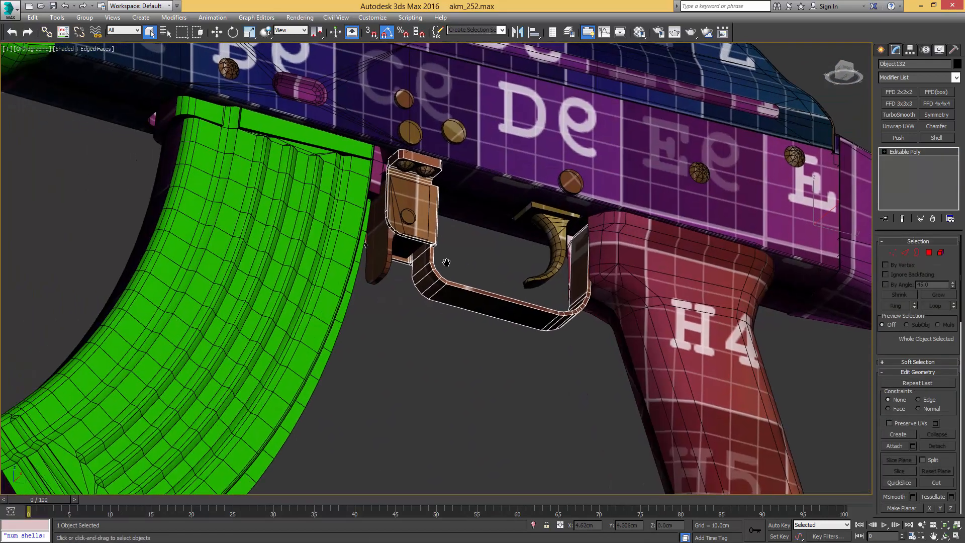
- Detach the textured magazine body from the main rifle mesh as a separate object
click(427, 241)
scroll(427, 241, down, 4)
alt+middle_drag(427, 241, 493, 246)
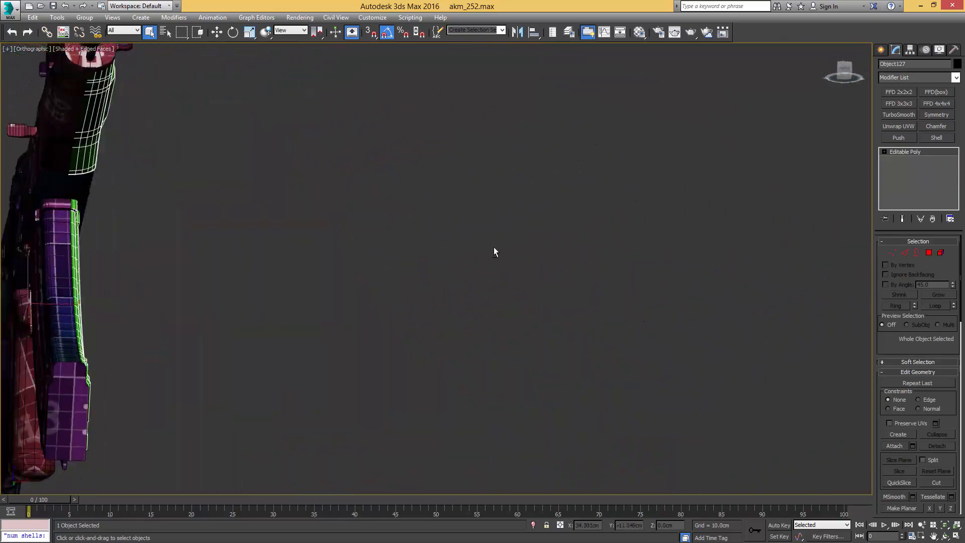
middle_drag(202, 274, 353, 264)
click(340, 234)
key(5)
click(347, 232)
key(F3)
middle_drag(353, 263, 407, 244)
key(alt+d)
click(520, 280)
key(5)
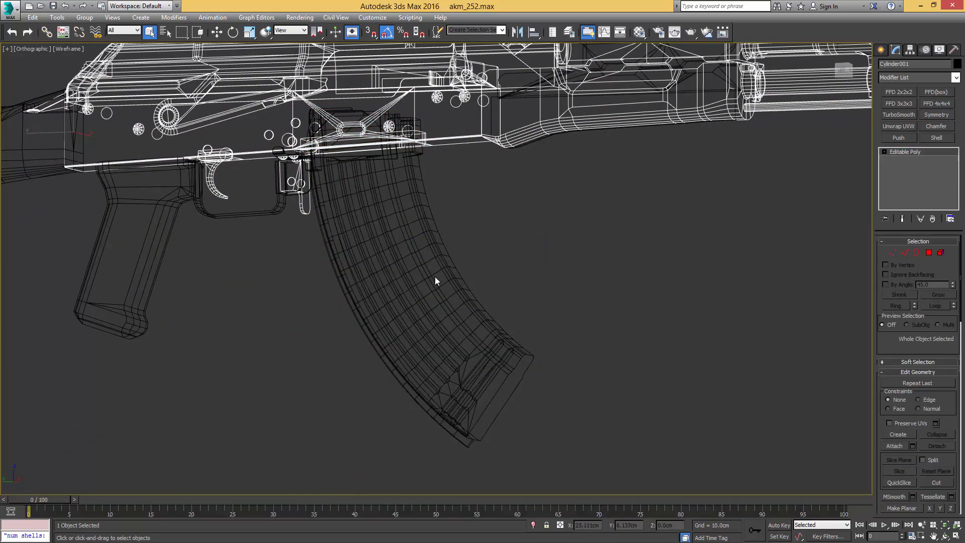
- Isolate the detached magazine together with the green half-parts object and save the scene incrementally as akm_253.max
click(436, 276)
click(445, 271)
key(F3)
mouse_move(445, 271)
alt+middle_down()
mouse_move(380, 269)
mouse_move(351, 252)
alt+middle_up()
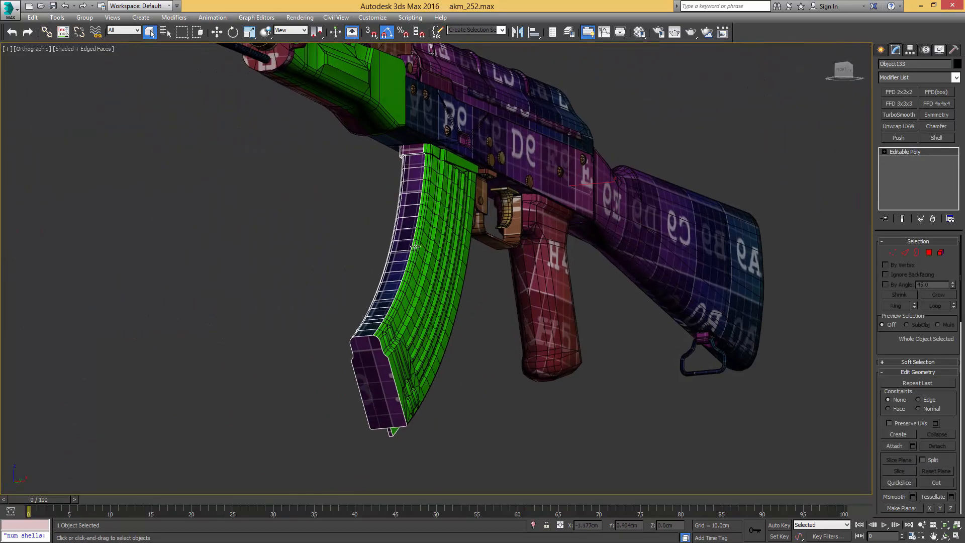
ctrl+click(428, 244)
key(alt+q)
alt+middle_drag(443, 237, 508, 227)
key(ctrl+s)
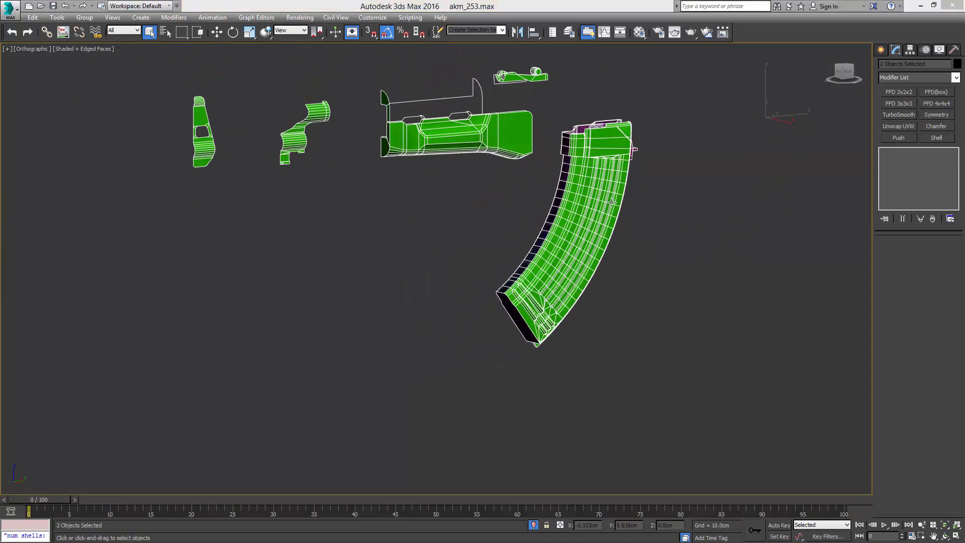
- Select the magazine body's polygons in the front view and deselect its middle strip and base, keeping the textured side shell
key(f)
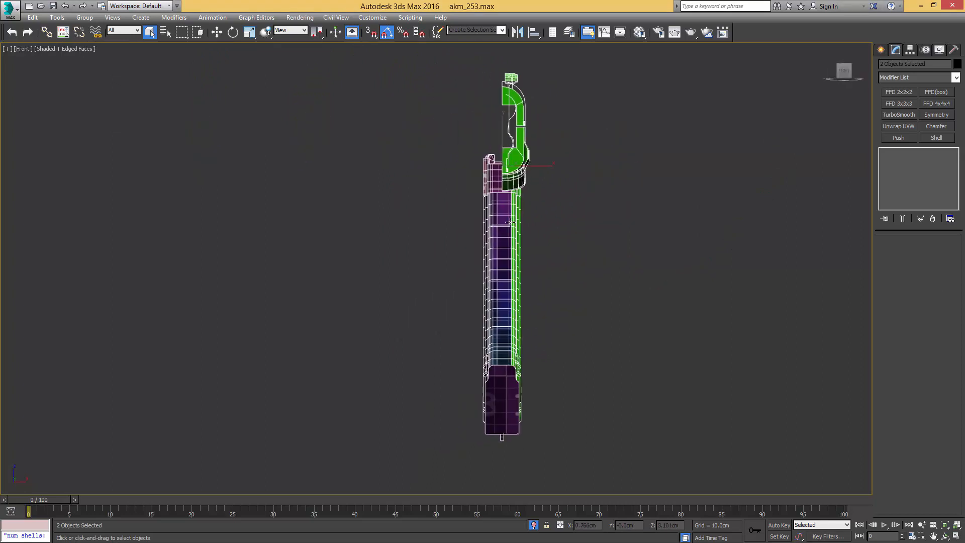
click(498, 210)
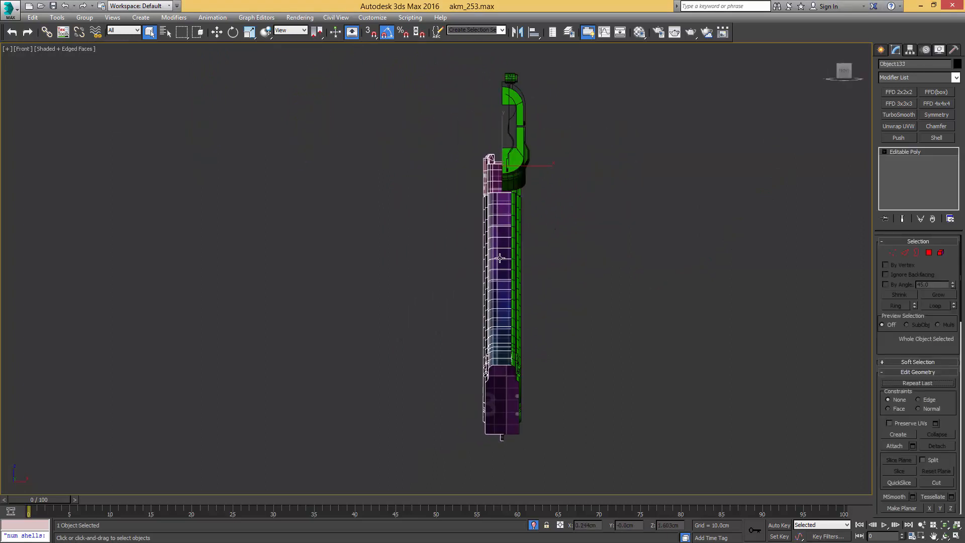
key(5)
click(499, 226)
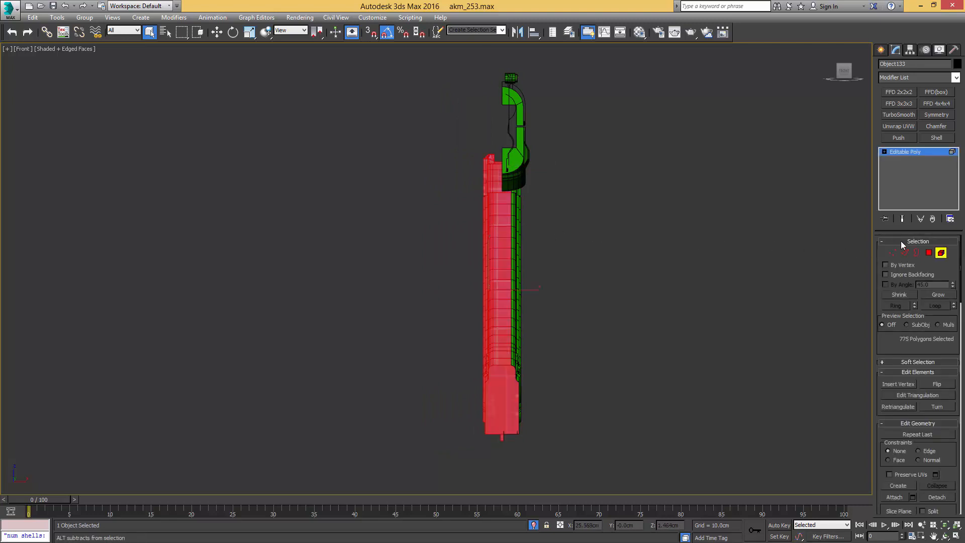
click(928, 253)
drag(606, 111, 541, 305)
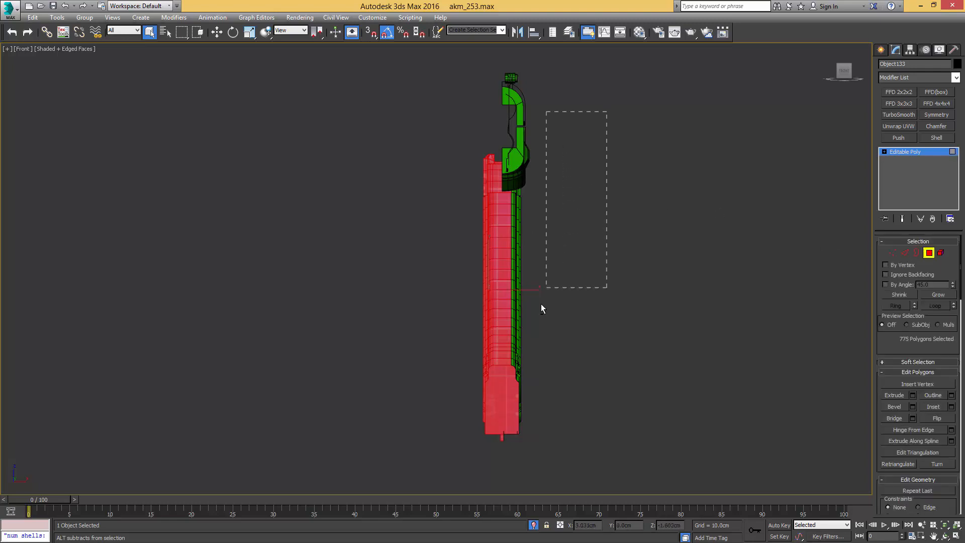
drag(512, 415, 504, 453)
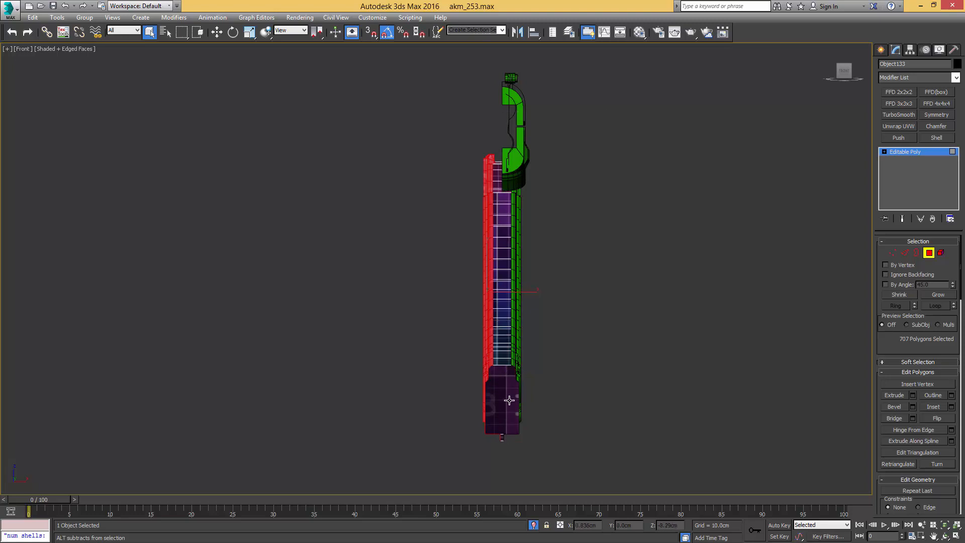
- Deselect the top polygon of the magazine's rear lug from the side shell selection
alt+middle_drag(478, 345, 665, 192)
scroll(457, 151, up, 5)
alt+middle_drag(671, 228, 675, 195)
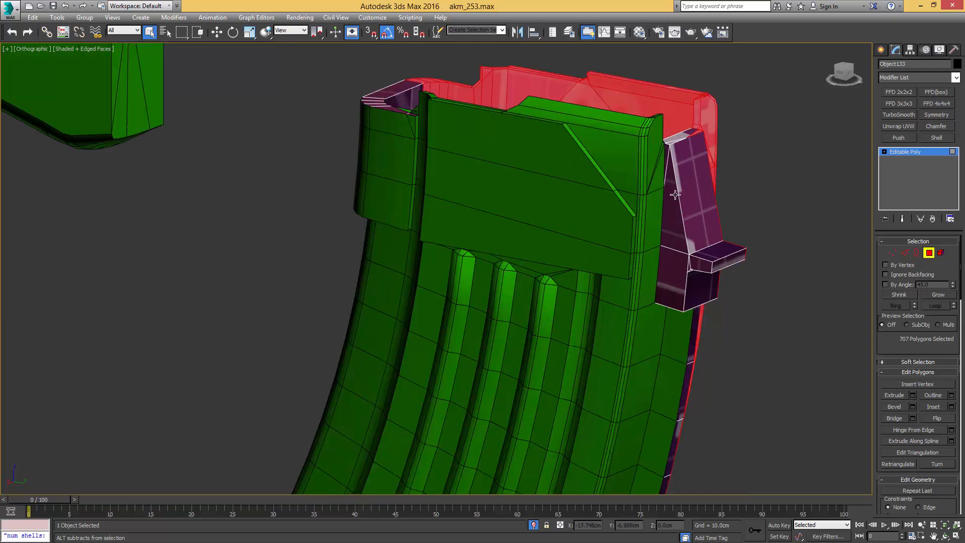
scroll(693, 140, up, 3)
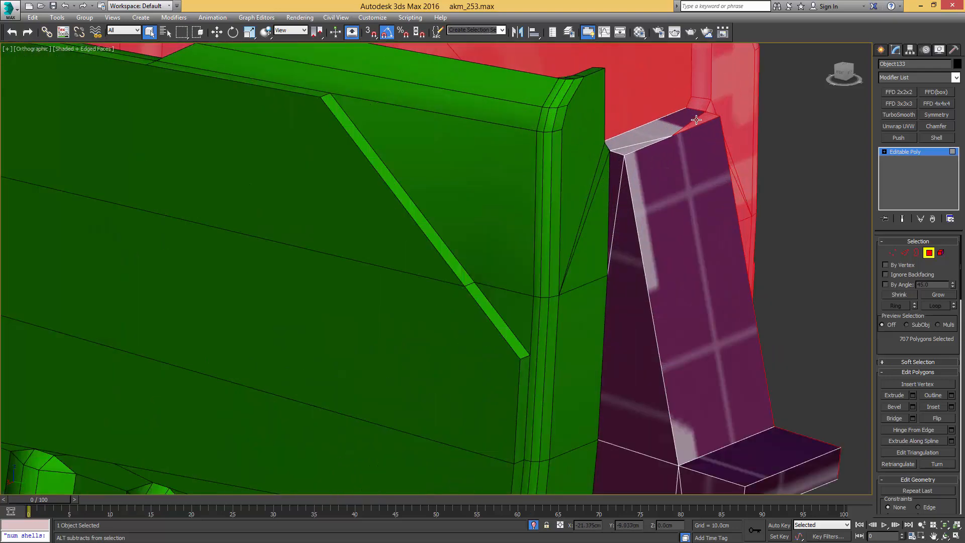
alt+click(696, 119)
scroll(621, 325, down, 5)
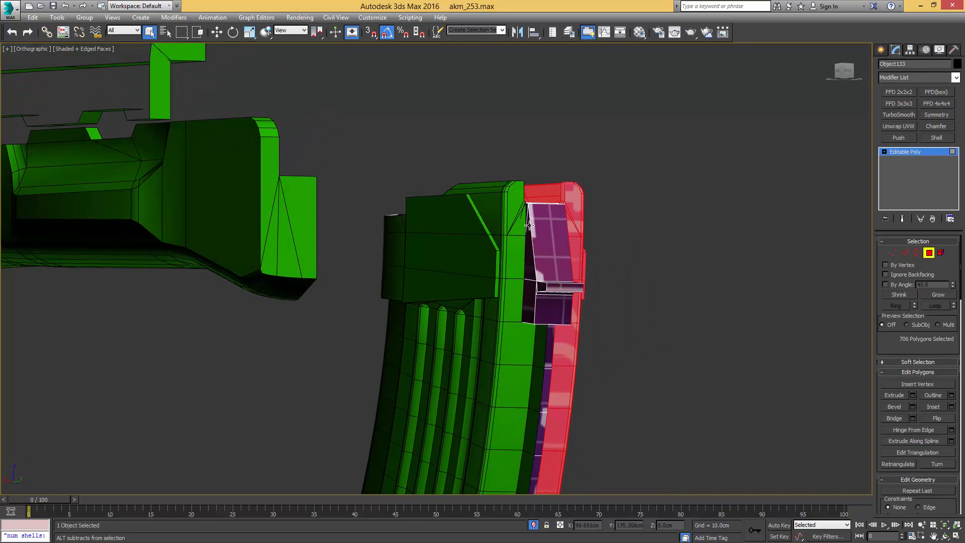
- Deselect the remaining side polygons of the magazine's rear lug and its protruding tab
alt+middle_drag(529, 225, 446, 245)
middle_drag(296, 287, 366, 224)
scroll(307, 287, up, 5)
alt+click(324, 304)
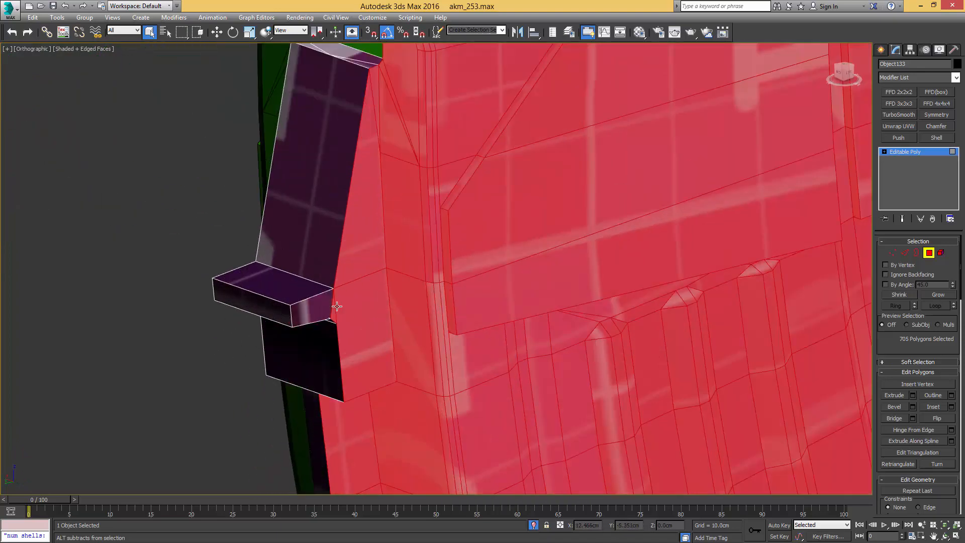
alt+click(334, 311)
alt+click(349, 320)
alt+click(360, 257)
scroll(360, 257, down, 5)
alt+middle_drag(360, 257, 362, 317)
scroll(387, 186, up, 3)
alt+click(424, 188)
- Deselect the curved rim polygons at the front of the magazine's upper opening
scroll(441, 194, down, 5)
middle_drag(502, 204, 435, 207)
alt+middle_drag(435, 207, 500, 227)
scroll(495, 220, up, 5)
scroll(471, 214, down, 3)
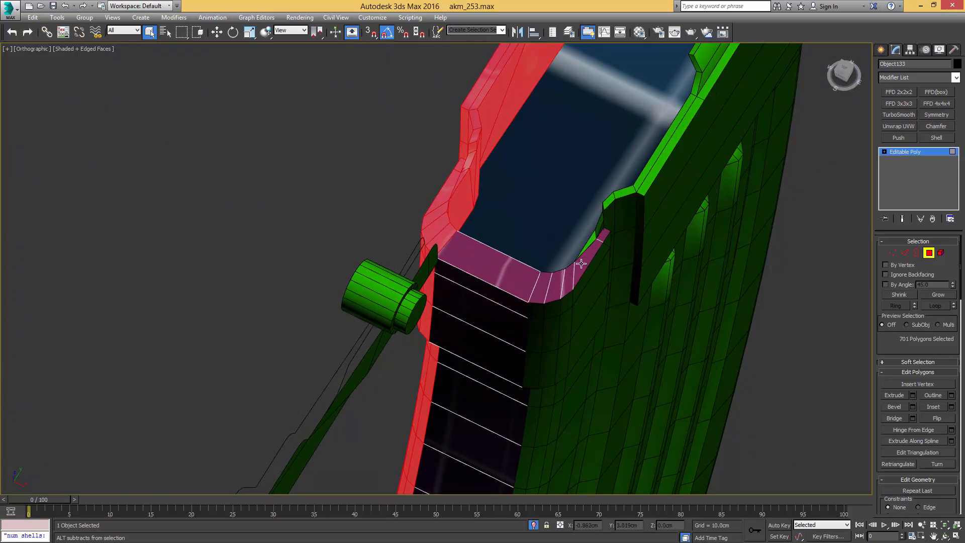
alt+click(442, 239)
alt+click(438, 227)
alt+click(438, 214)
alt+click(443, 199)
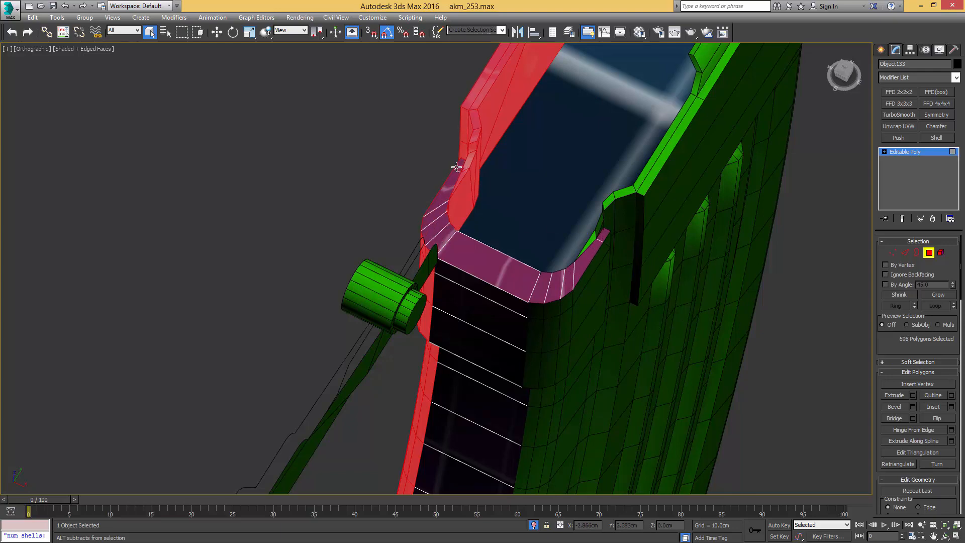
- Clone the selected side shell polygons to a new object placed beside the magazine
alt+middle_drag(492, 192, 503, 295)
alt+middle_drag(503, 172, 463, 198)
scroll(491, 153, up, 9)
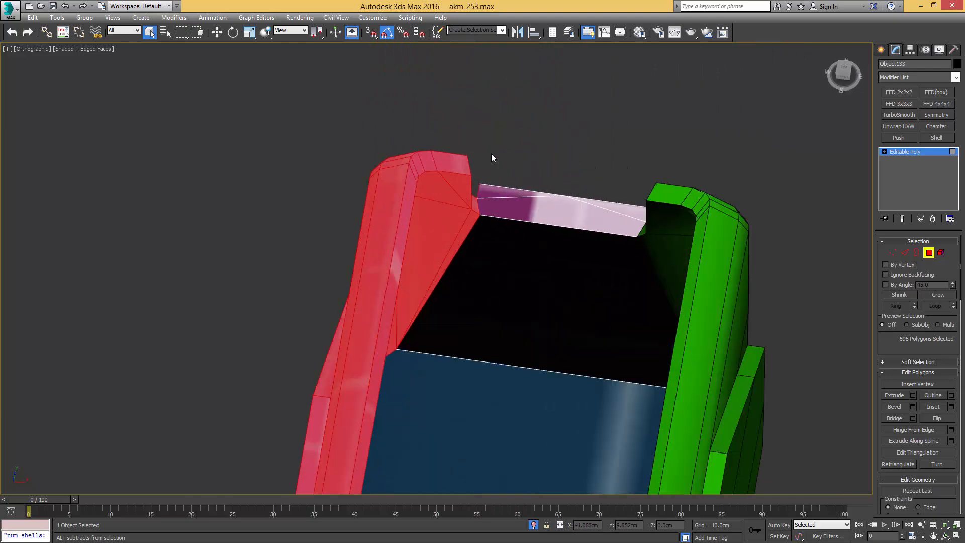
scroll(491, 158, down, 8)
alt+middle_drag(505, 161, 484, 256)
scroll(480, 240, down, 4)
middle_drag(484, 257, 469, 254)
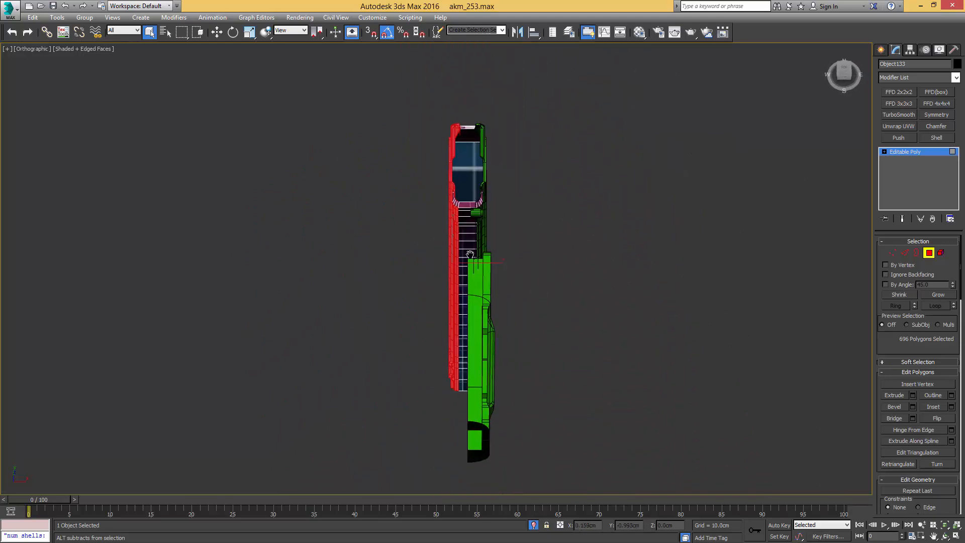
scroll(472, 255, up, 3)
key(w)
mouse_move(472, 267)
shift+mouse_down()
mouse_move(557, 265)
mouse_move(575, 240)
shift+mouse_up()
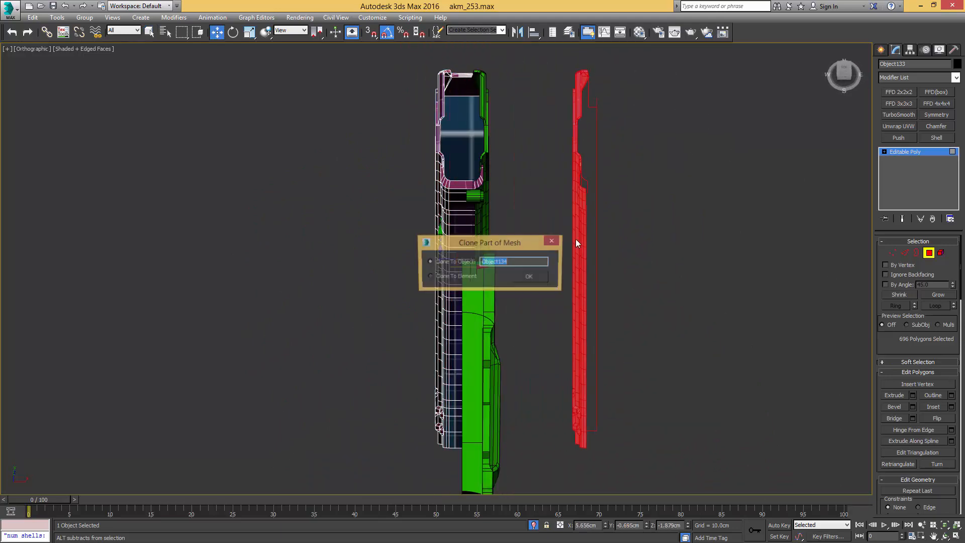
click(524, 279)
key(q)
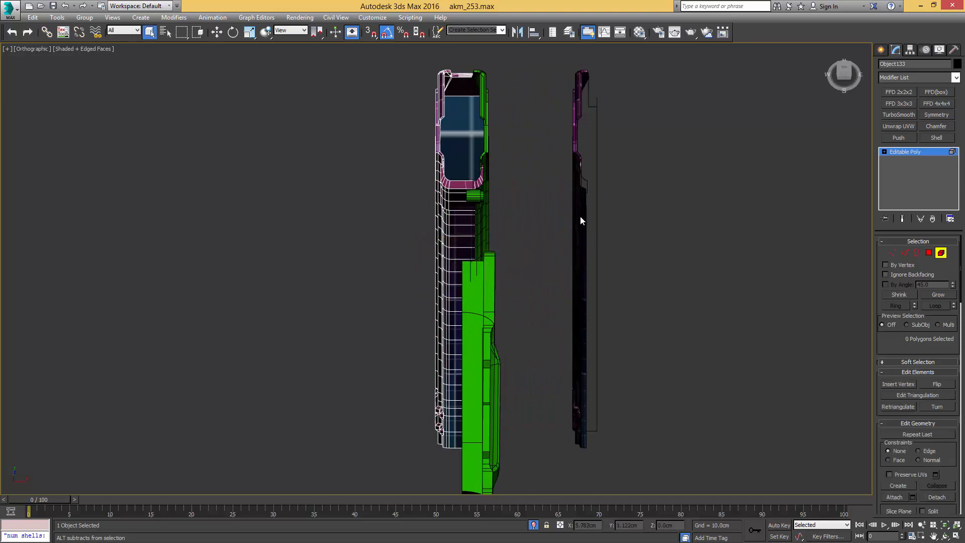
- Mirror the cloned side shell sideways for use on the opposite side of the magazine
key(4)
click(580, 213)
key(w)
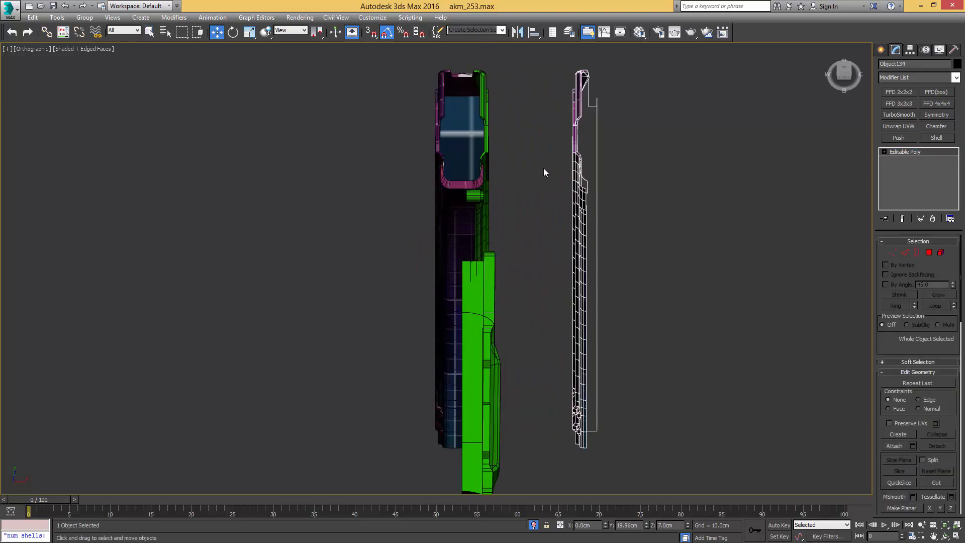
click(518, 32)
click(468, 354)
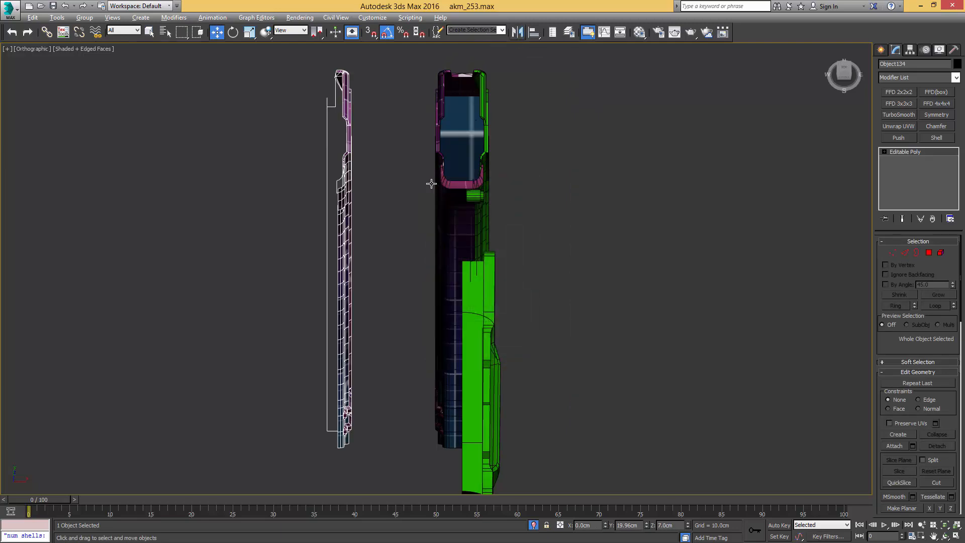
- Move the mirrored side shell onto the magazine's open side, snapping its upper corner vertex to the magazine body's matching vertex
alt+middle_drag(430, 183, 382, 190)
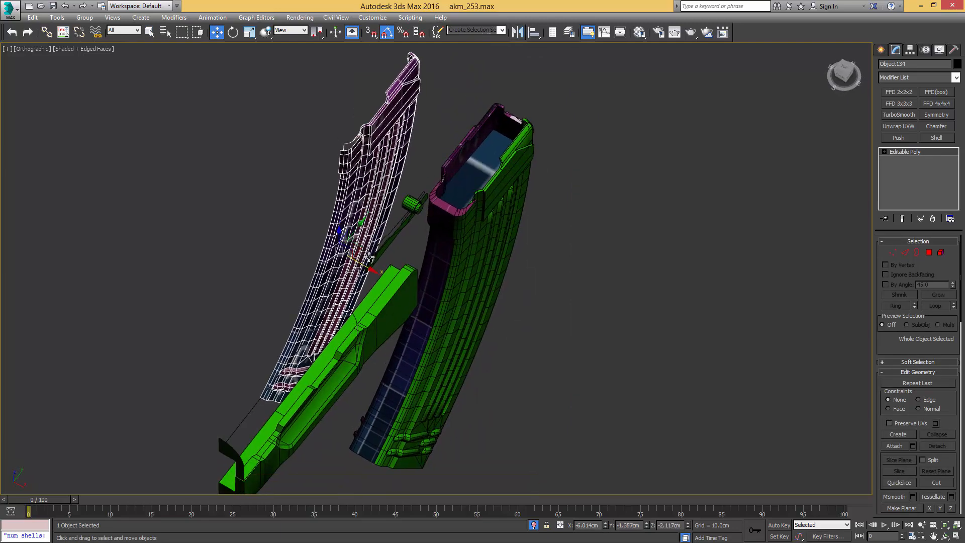
drag(375, 270, 503, 347)
scroll(463, 233, up, 6)
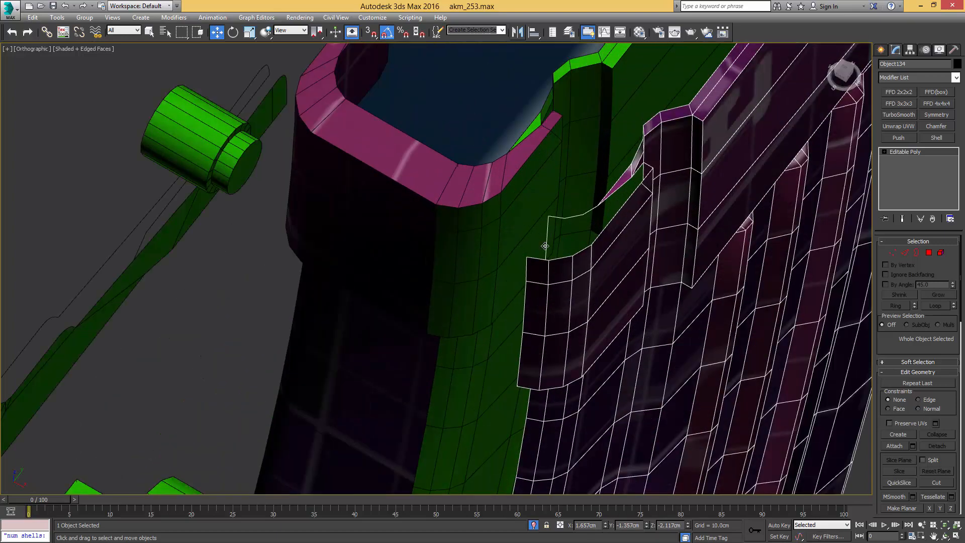
key(s)
drag(526, 256, 438, 205)
scroll(468, 202, down, 5)
mouse_move(469, 202)
alt+middle_down()
mouse_move(470, 144)
mouse_move(471, 193)
alt+middle_up()
key(space)
scroll(470, 192, up, 2)
key(s)
key(q)
scroll(471, 214, down, 4)
- Delete the green magazine half from the object that holds the green half parts
click(420, 261)
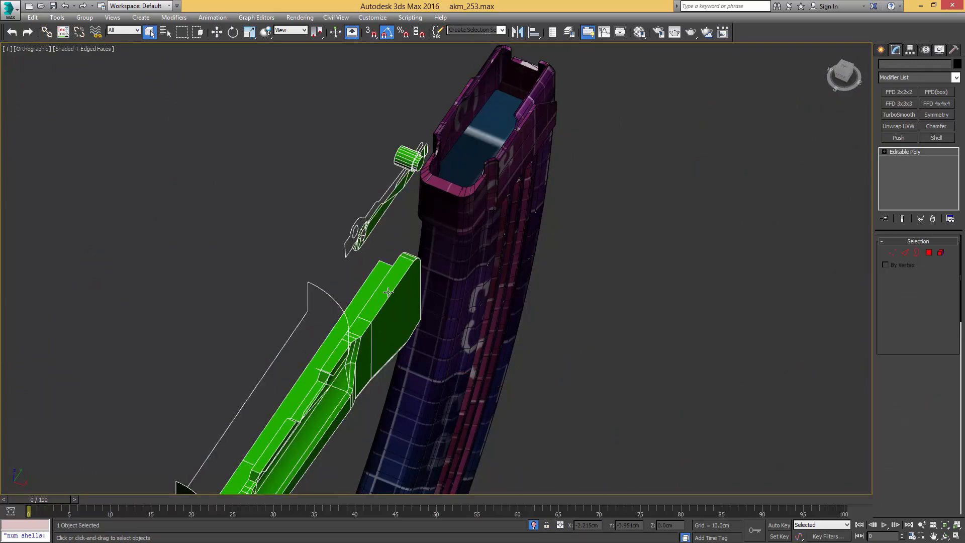
alt+middle_drag(420, 262, 364, 236)
scroll(528, 302, down, 3)
middle_drag(584, 330, 508, 269)
key(5)
middle_drag(551, 343, 332, 201)
click(481, 245)
key(Delete)
middle_drag(331, 201, 557, 231)
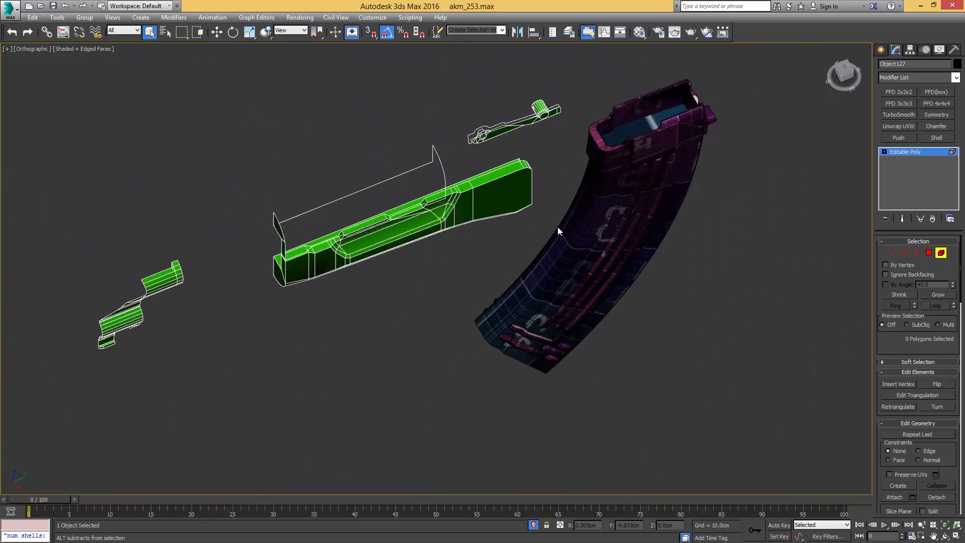
- Open the UV layout of the mirrored magazine shell and select all of its UV polygons
key(5)
click(620, 205)
alt+middle_drag(620, 204, 598, 238)
key(ctrl+e)
middle_drag(665, 220, 685, 229)
scroll(684, 226, down, 2)
key(3)
key(ctrl+a)
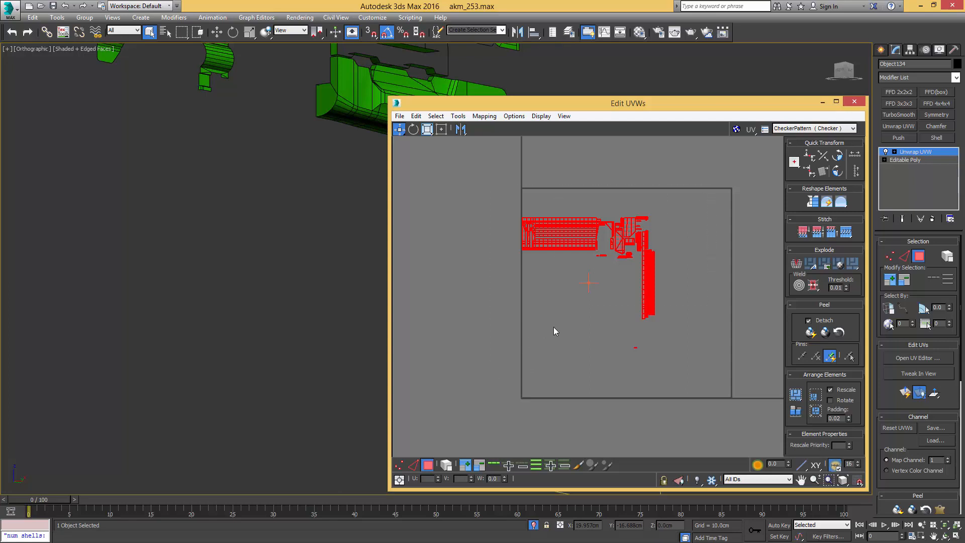
- Offset the magazine shell's selected UVs by 1 in V, outside the texture square, and collapse the unwrap into the mesh
click(400, 479)
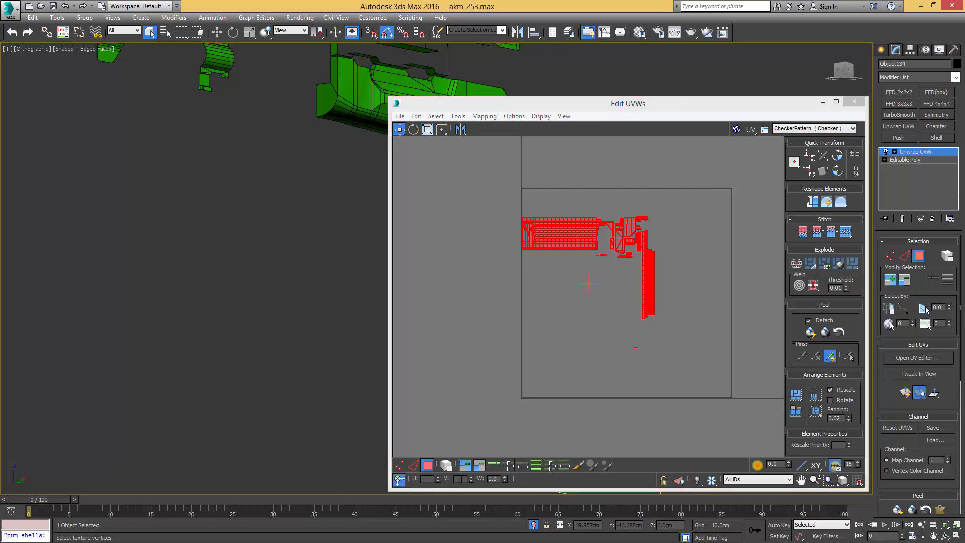
text(1)
key(Return)
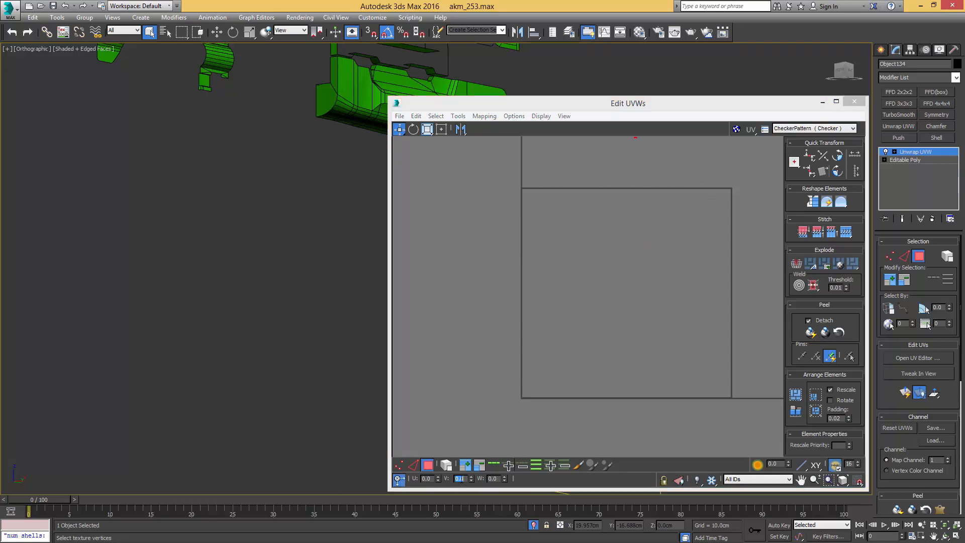
click(517, 372)
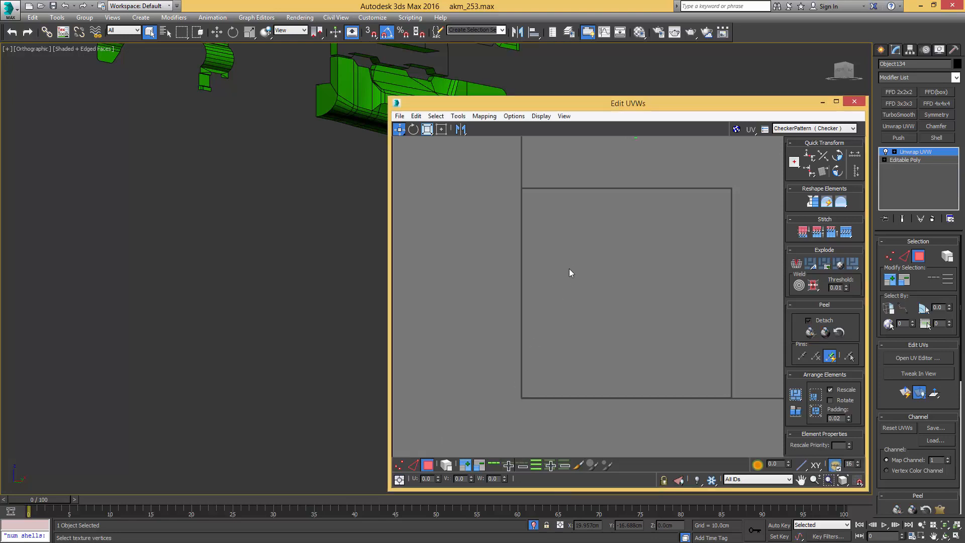
middle_drag(569, 268, 552, 400)
middle_drag(281, 238, 176, 296)
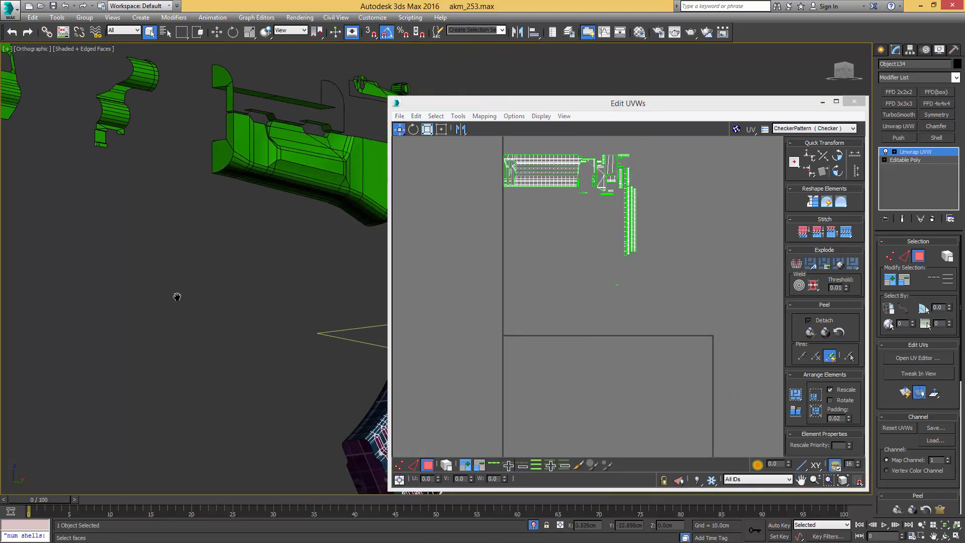
middle_drag(298, 218, 126, 233)
key(alt+e)
- Select the object with the remaining green half parts and exit isolation to show the whole rifle
alt+middle_drag(328, 275, 75, 296)
middle_drag(221, 288, 381, 325)
middle_drag(415, 280, 490, 238)
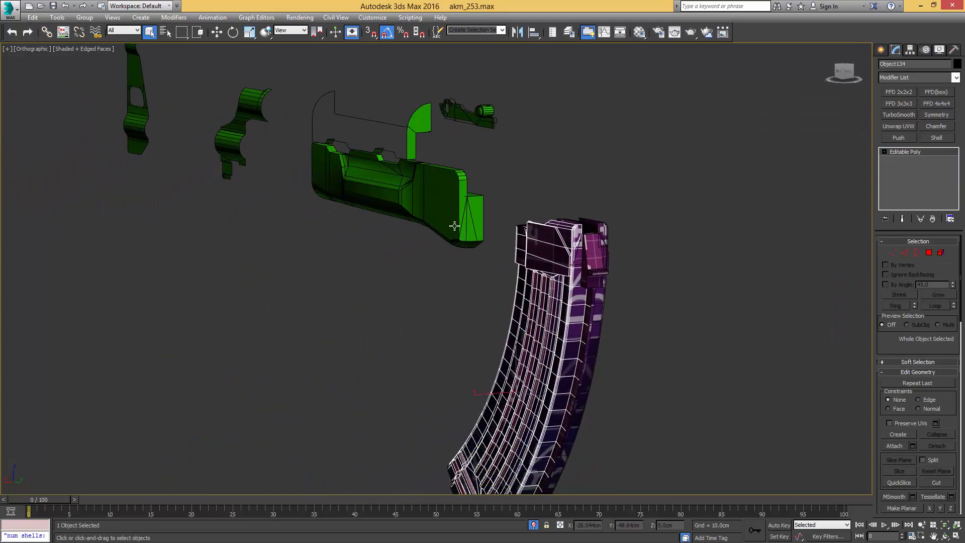
click(463, 223)
scroll(463, 223, up, 2)
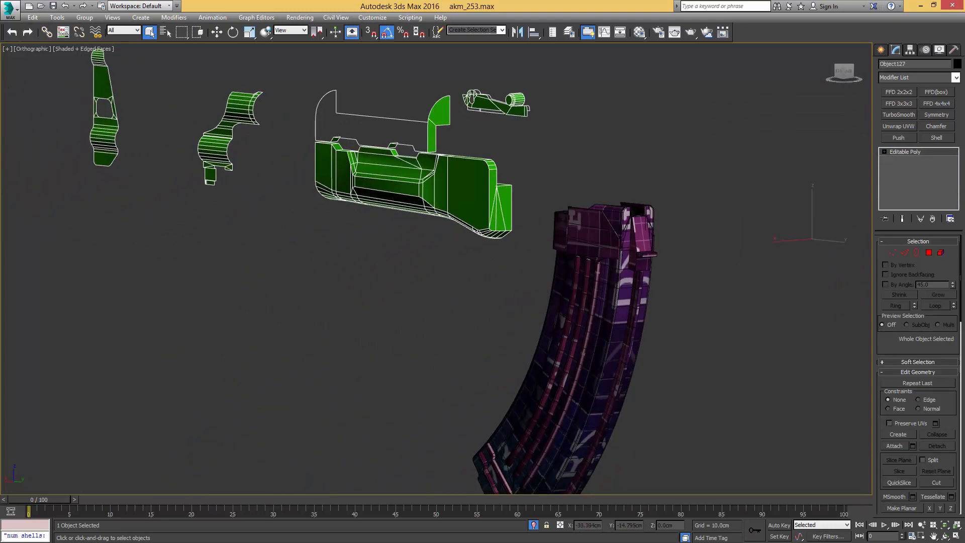
key(alt+q)
middle_drag(342, 98, 593, 239)
- Clone the textured half of the rifle's lower handguard to a new object
click(435, 261)
key(5)
click(605, 262)
scroll(565, 243, up, 3)
scroll(593, 239, down, 2)
key(alt+d)
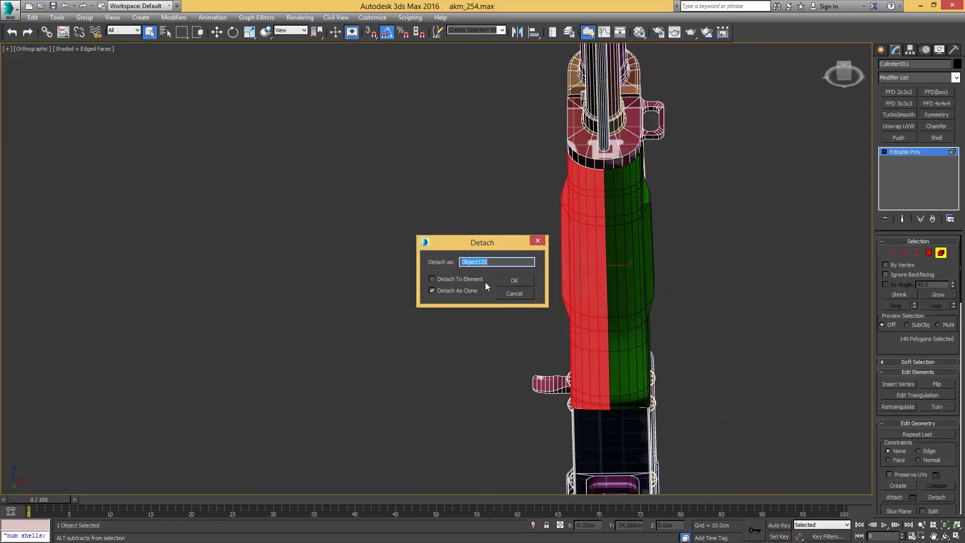
click(516, 279)
key(4)
click(593, 256)
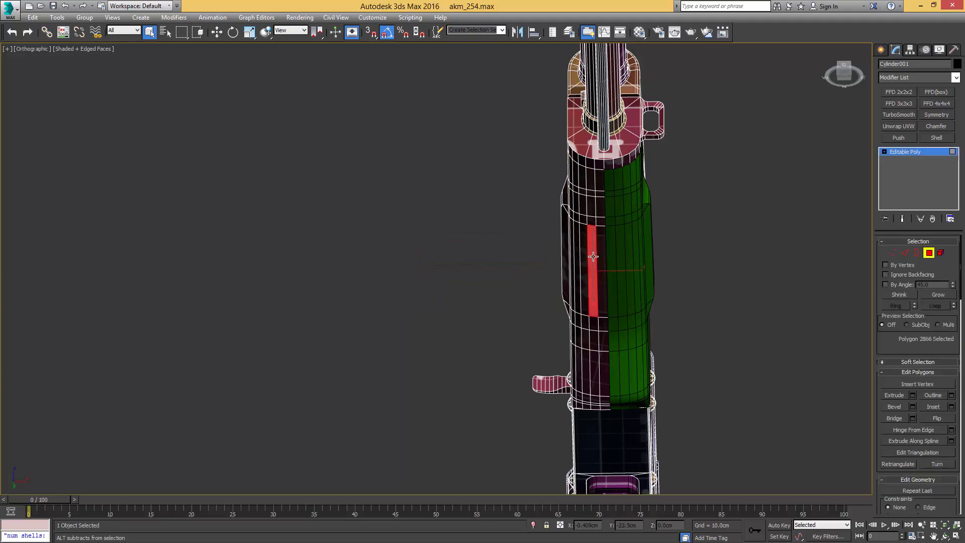
key(4)
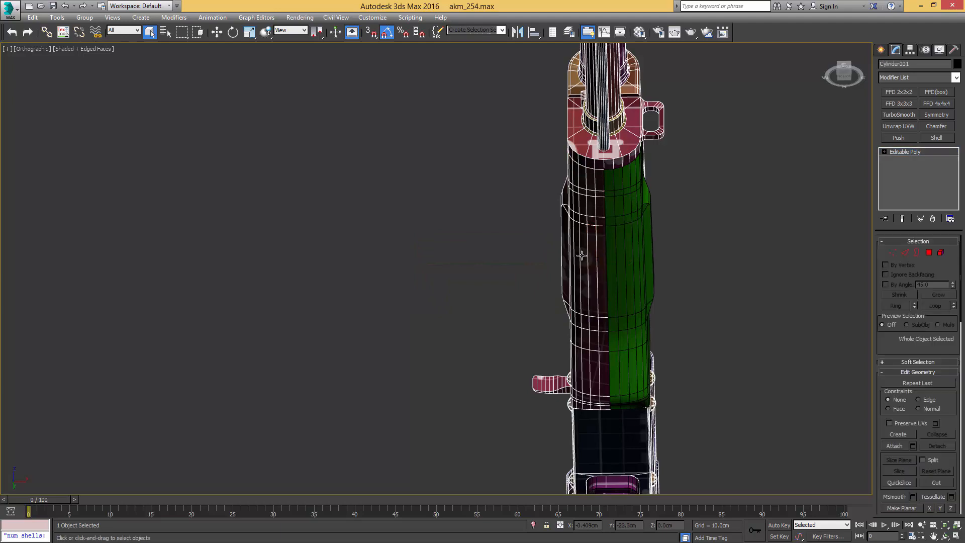
- Mirror the cloned lower handguard half on the X axis with No Clone
drag(524, 241, 572, 234)
alt+click(610, 157)
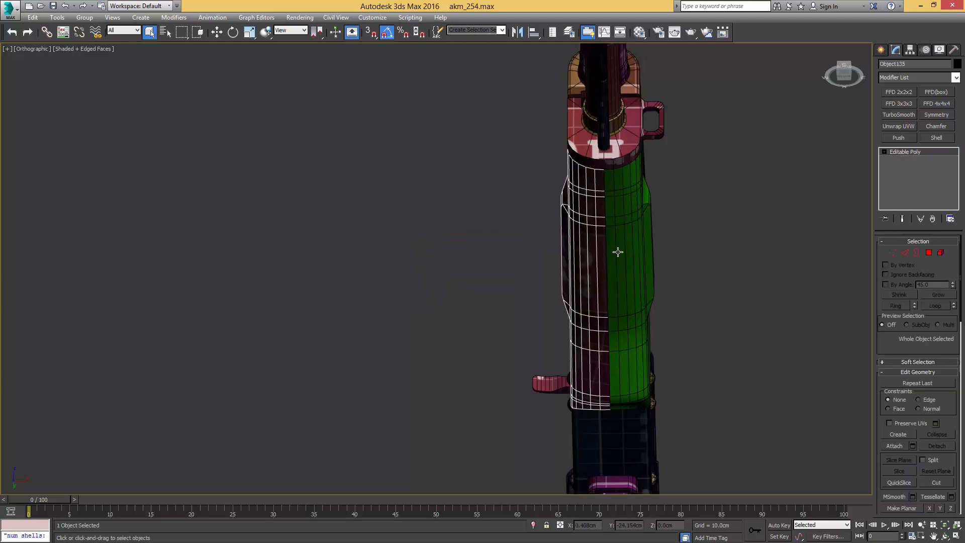
alt+middle_drag(618, 252, 567, 243)
key(w)
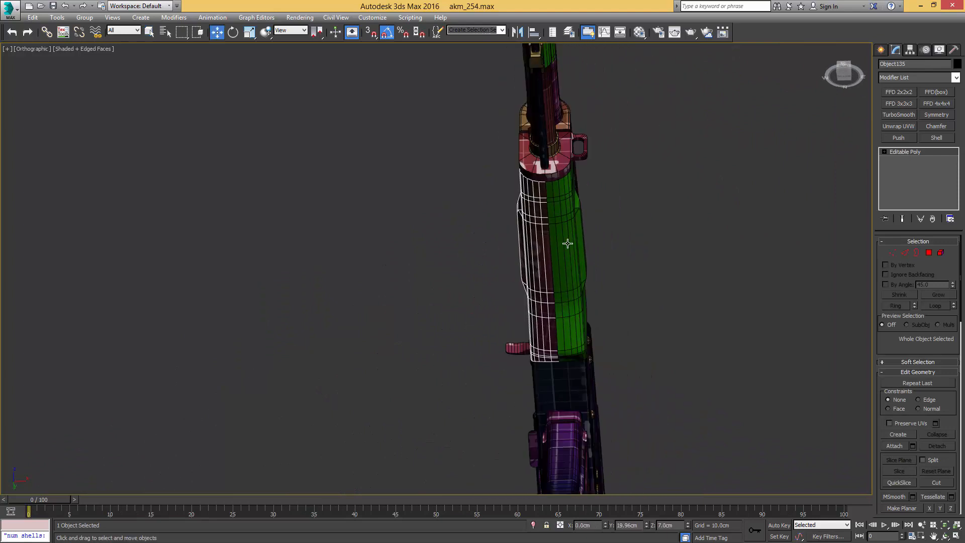
click(519, 33)
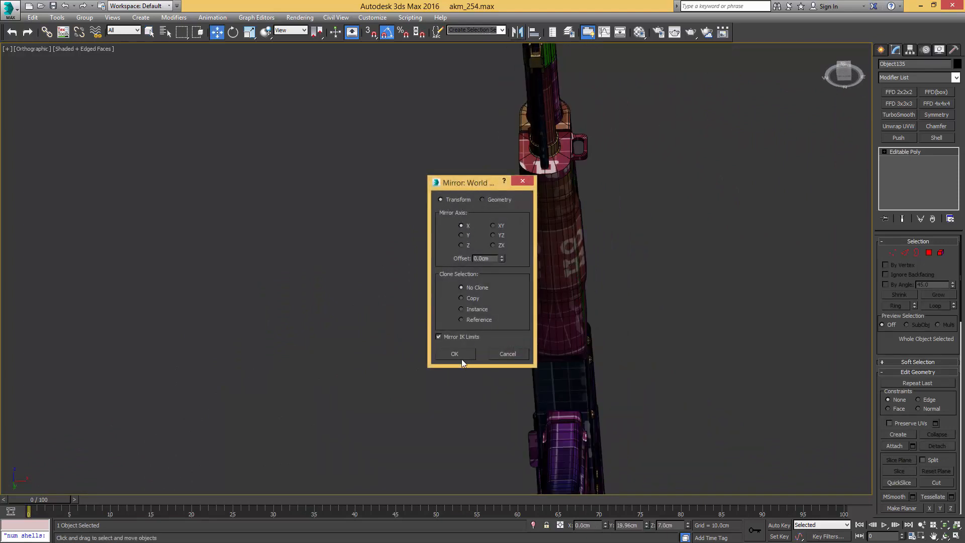
click(466, 296)
click(472, 289)
click(456, 353)
- Delete the green lower handguard half overlapped by the mirrored copy
alt+middle_drag(574, 181, 571, 218)
key(q)
click(560, 251)
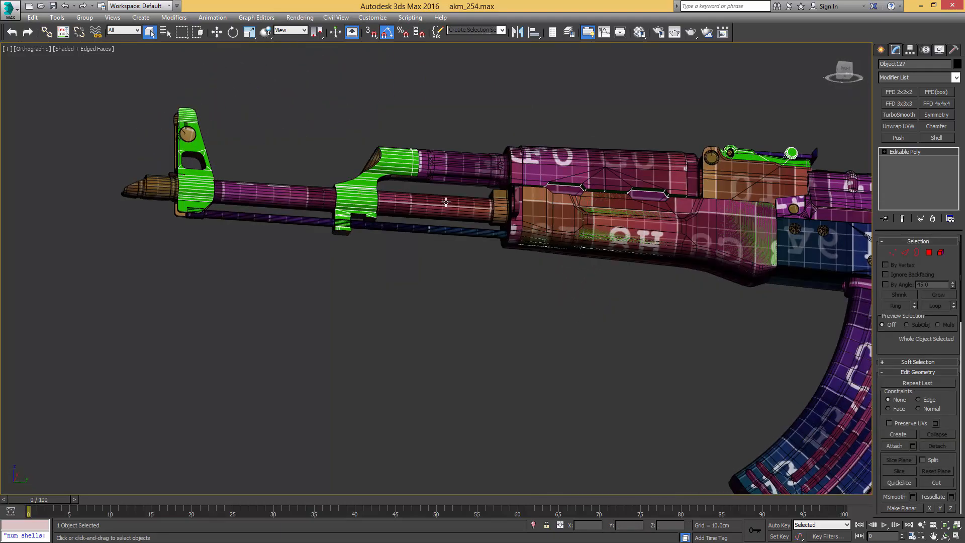
key(5)
click(596, 228)
key(Delete)
middle_drag(594, 209, 599, 246)
- Shift all UVs of the mirrored lower handguard half outside the texture square and collapse the unwrap
key(5)
key(5)
click(580, 224)
key(ctrl+u)
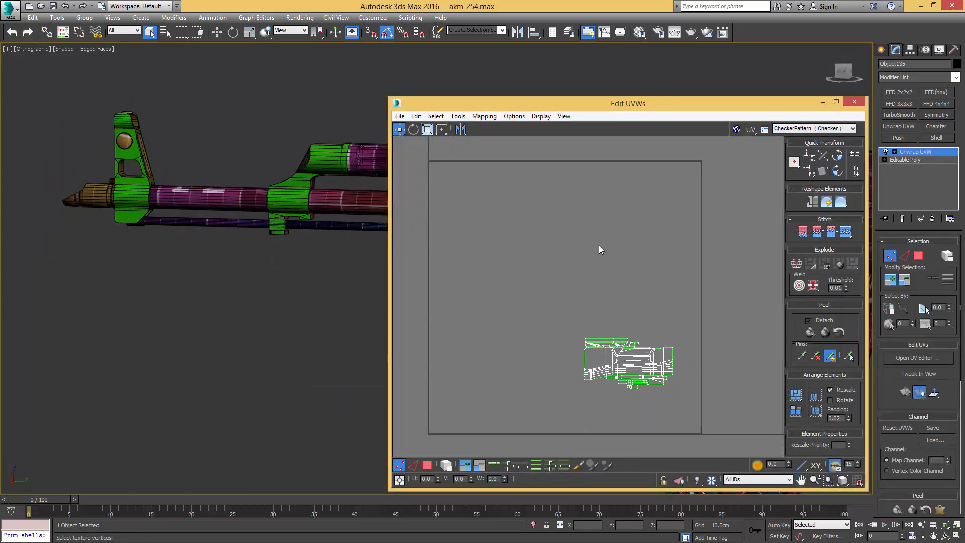
click(399, 479)
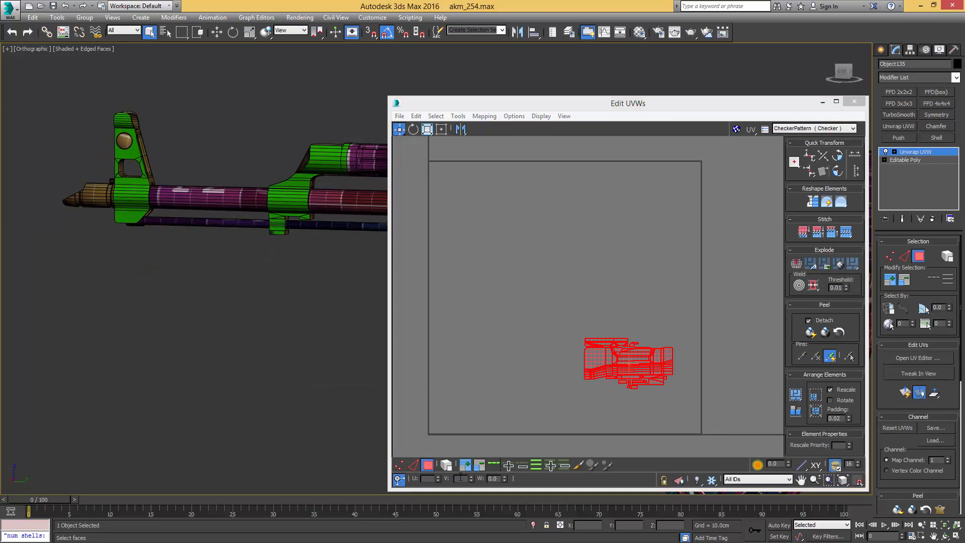
click(399, 479)
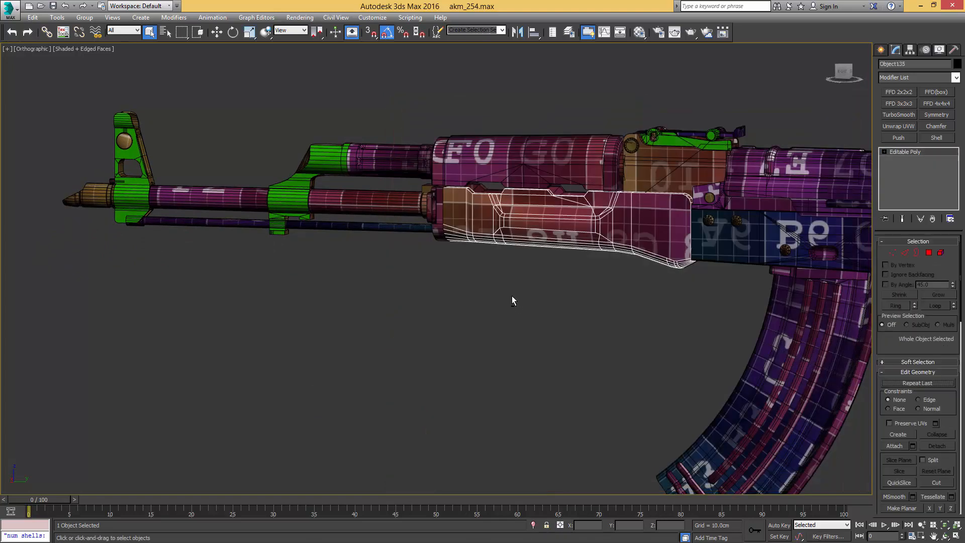
- Detach the textured upper handguard half from the rifle as a separate object
alt+middle_drag(511, 295, 409, 287)
scroll(557, 245, up, 3)
scroll(602, 337, up, 4)
click(508, 291)
key(F3)
key(5)
click(542, 291)
key(5)
alt+middle_drag(599, 297, 564, 290)
click(565, 290)
key(F3)
key(5)
click(566, 291)
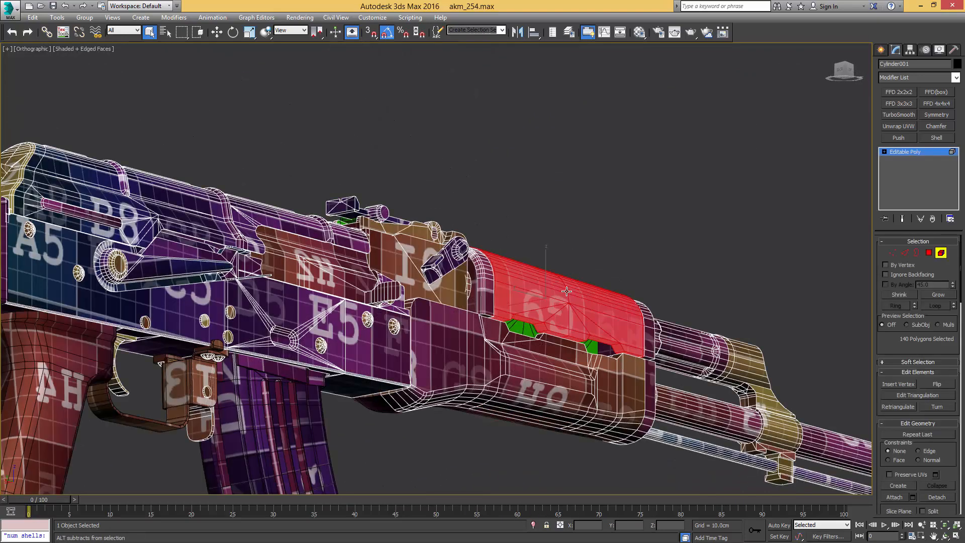
key(alt+d)
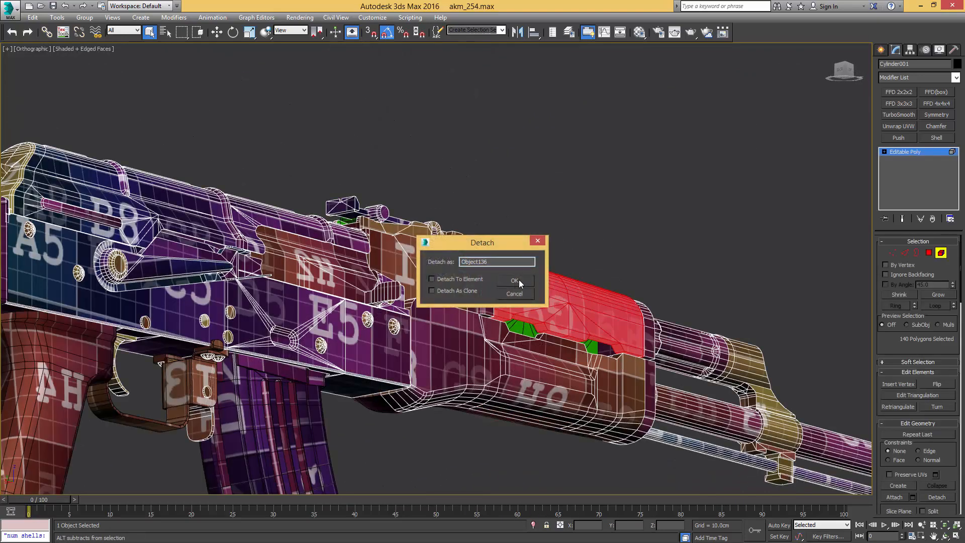
click(519, 281)
- Isolate the detached upper handguard half together with the object holding the green half parts
key(5)
click(521, 293)
alt+middle_drag(521, 295, 509, 332)
ctrl+click(508, 332)
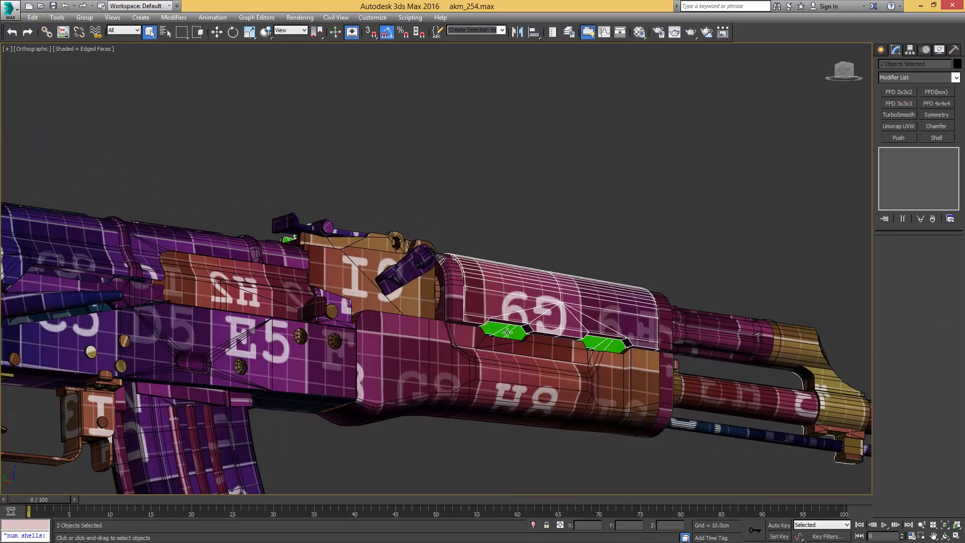
key(alt+q)
middle_drag(489, 301, 486, 346)
middle_drag(371, 284, 566, 314)
scroll(456, 288, up, 4)
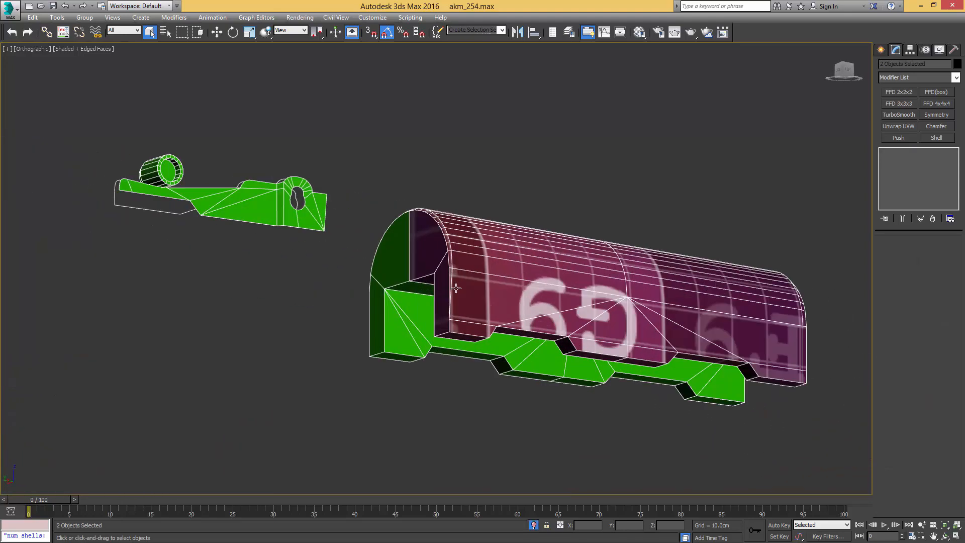
- Select the inner surface and stepped lower rim polygons of the textured upper handguard half
click(458, 284)
alt+middle_drag(463, 288, 535, 267)
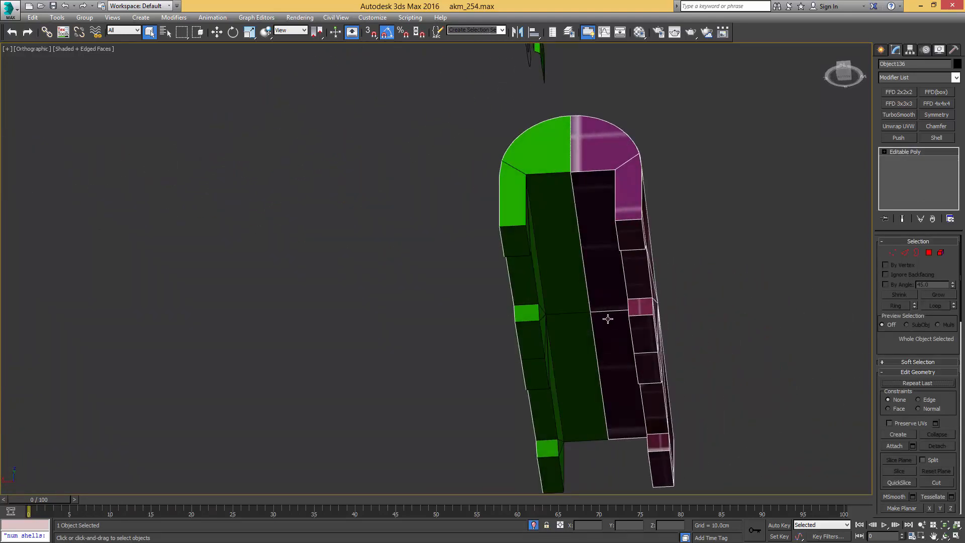
alt+middle_drag(570, 328, 577, 308)
key(4)
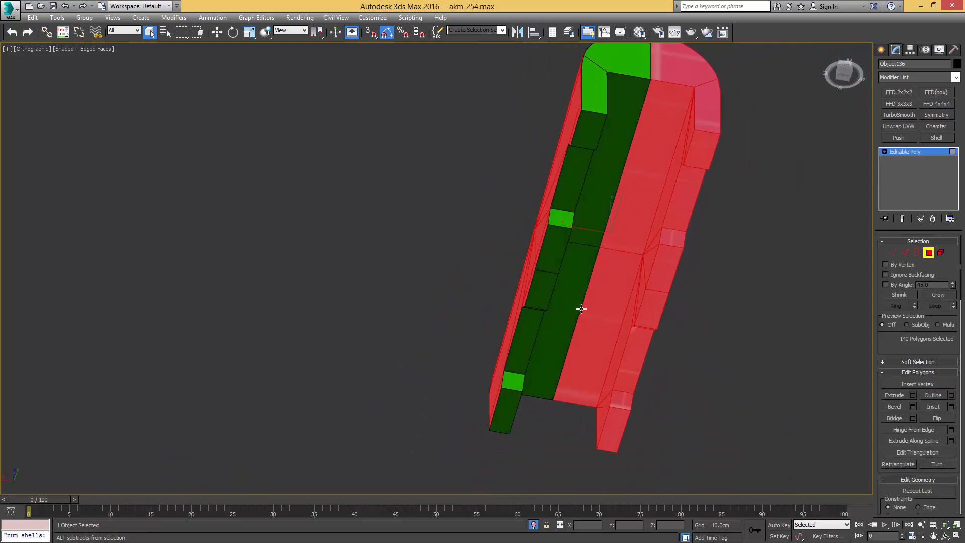
click(609, 288)
ctrl+click(634, 227)
alt+middle_drag(634, 228, 611, 282)
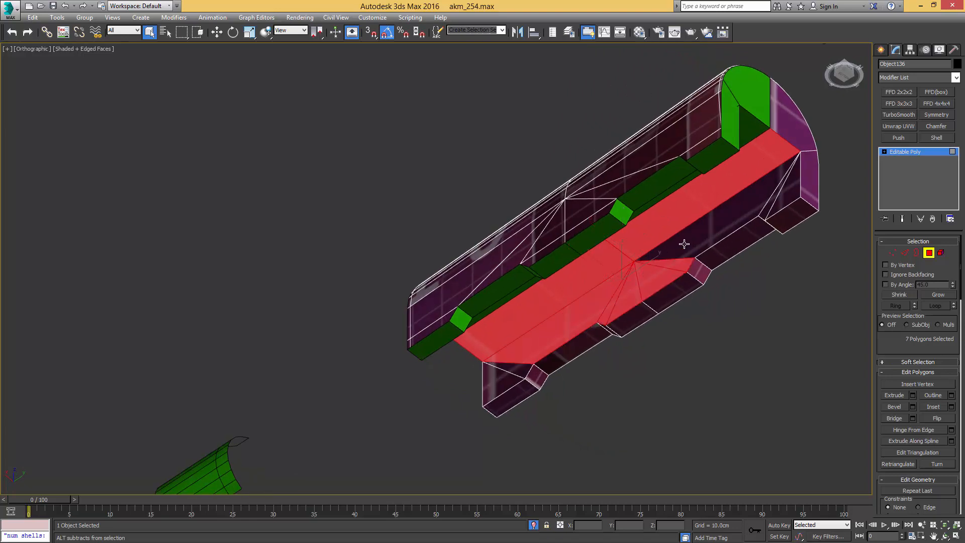
alt+middle_drag(783, 203, 689, 259)
ctrl+click(757, 197)
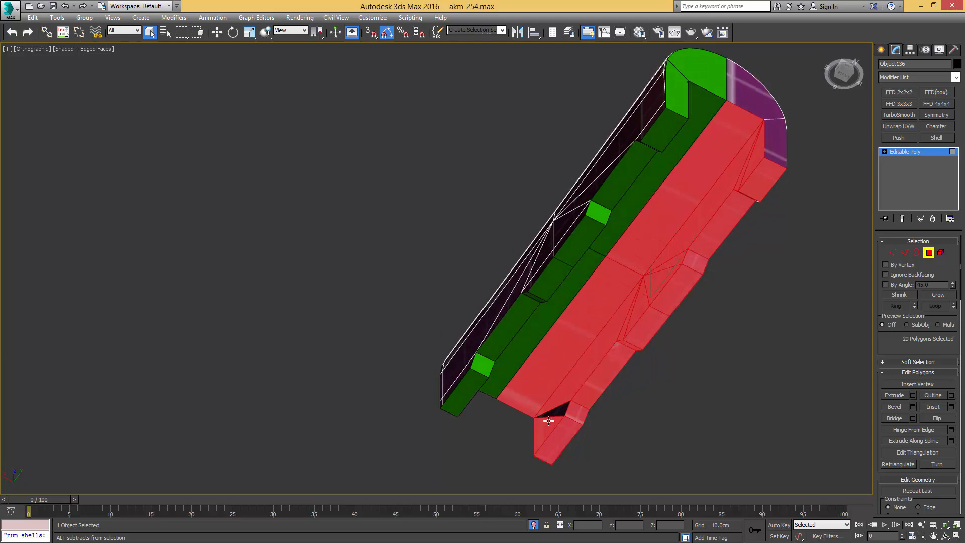
alt+middle_drag(689, 253, 653, 362)
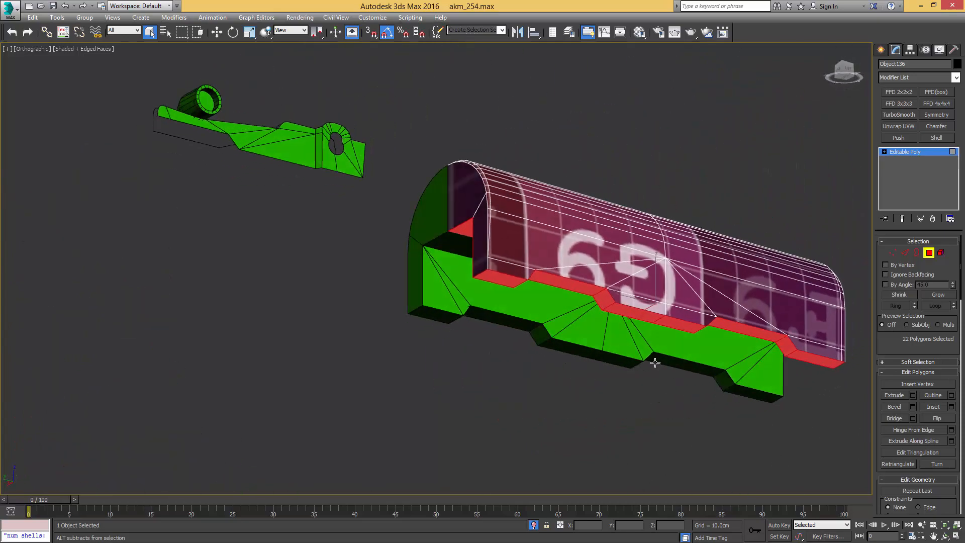
- Add the face polygons at both ends of the upper handguard half to the selection
alt+middle_drag(457, 216, 568, 233)
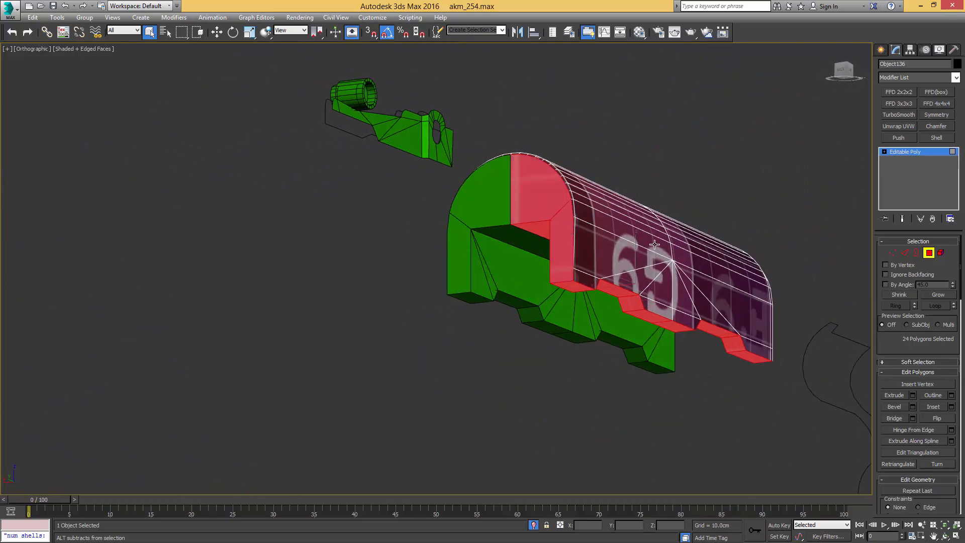
alt+middle_drag(654, 244, 617, 256)
ctrl+click(617, 256)
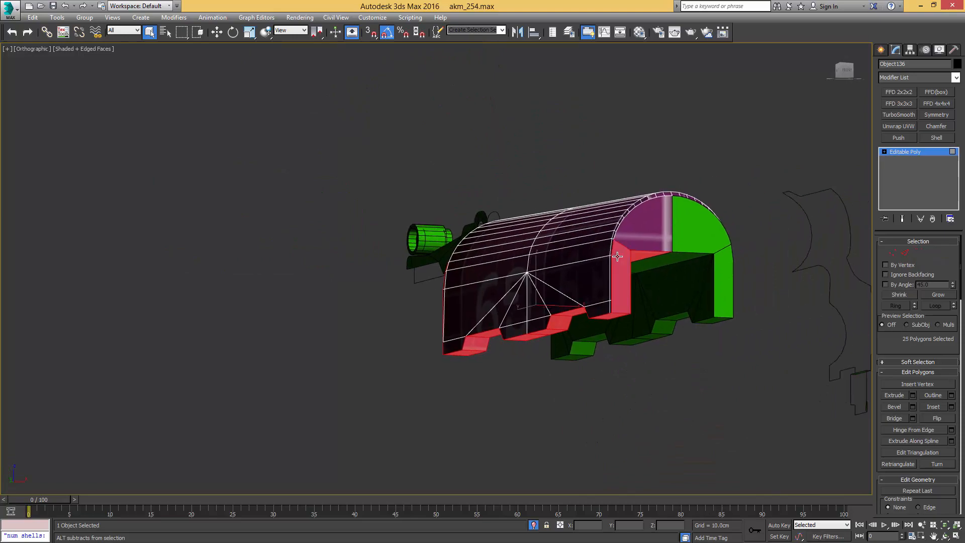
ctrl+click(645, 225)
alt+middle_drag(646, 225, 627, 213)
- Clone the selected inner, rim and end polygons of the upper handguard to a new object
key(alt+d)
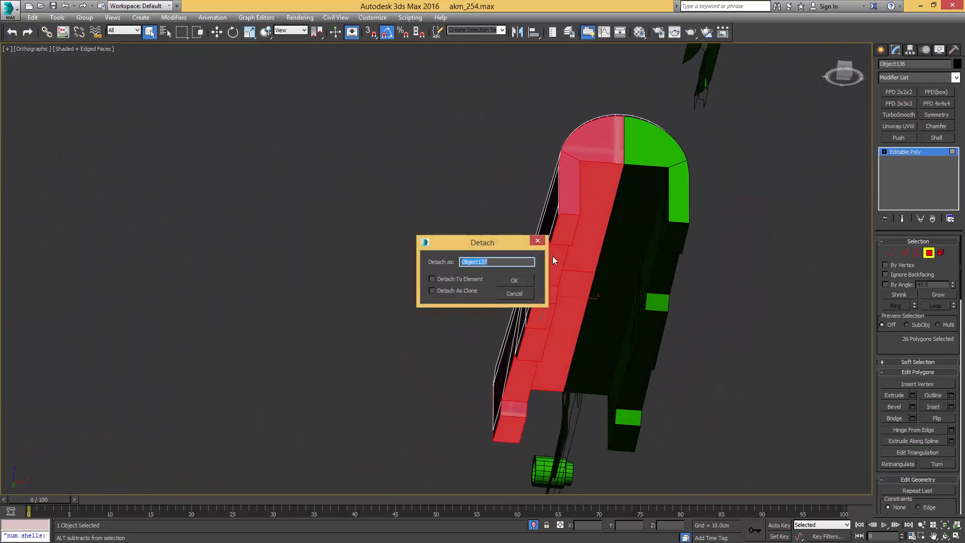
click(462, 291)
click(513, 280)
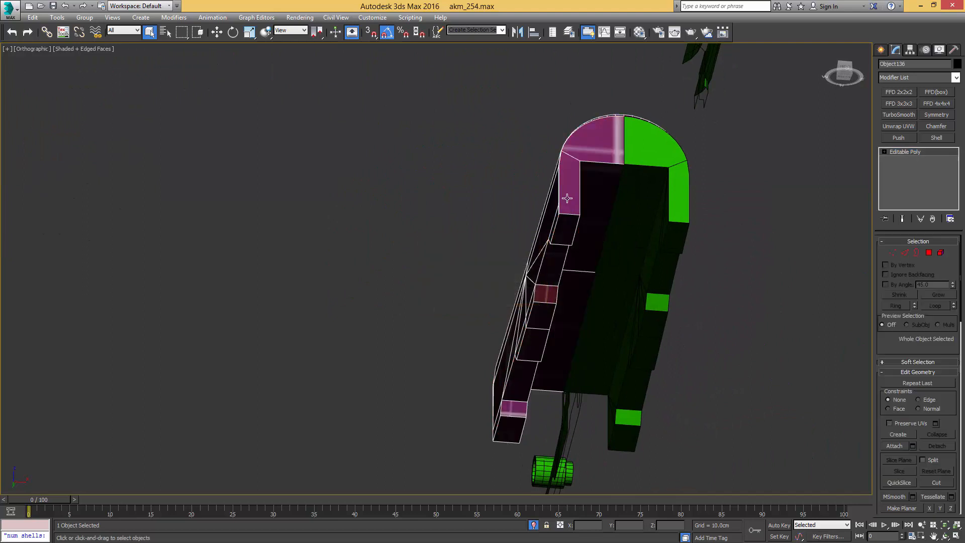
drag(585, 202, 586, 200)
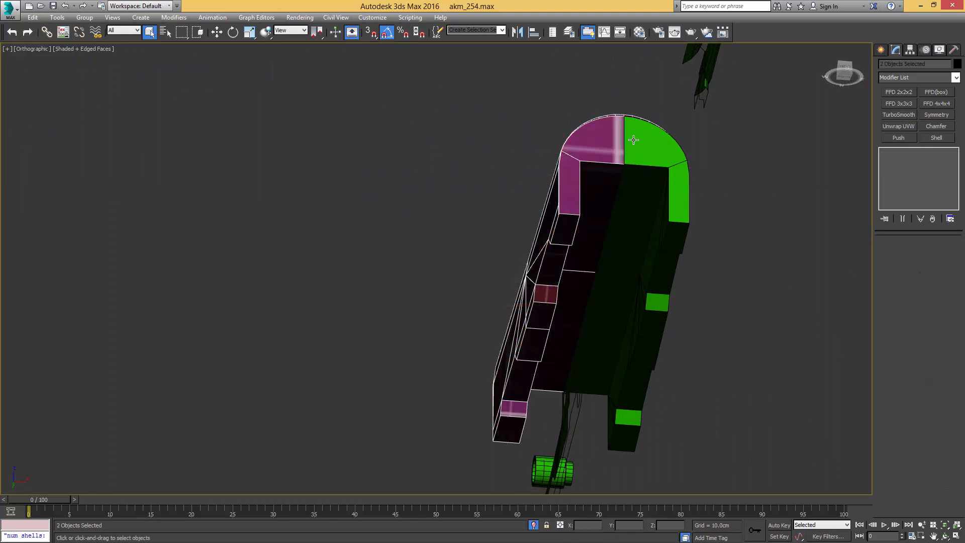
- Mirror the cloned upper handguard piece and move it into place over the green half of the handguard
click(645, 162)
alt+middle_drag(586, 189, 549, 224)
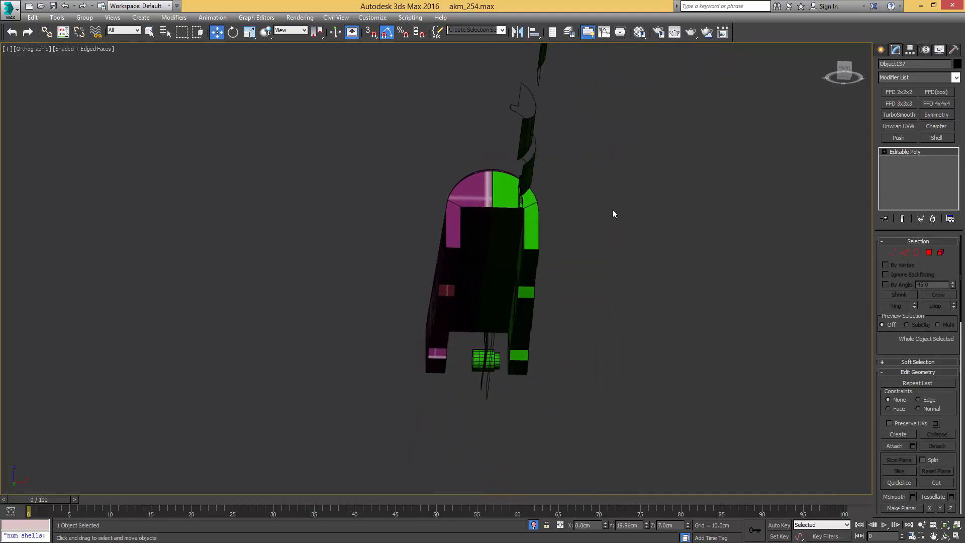
click(517, 32)
drag(474, 191, 622, 178)
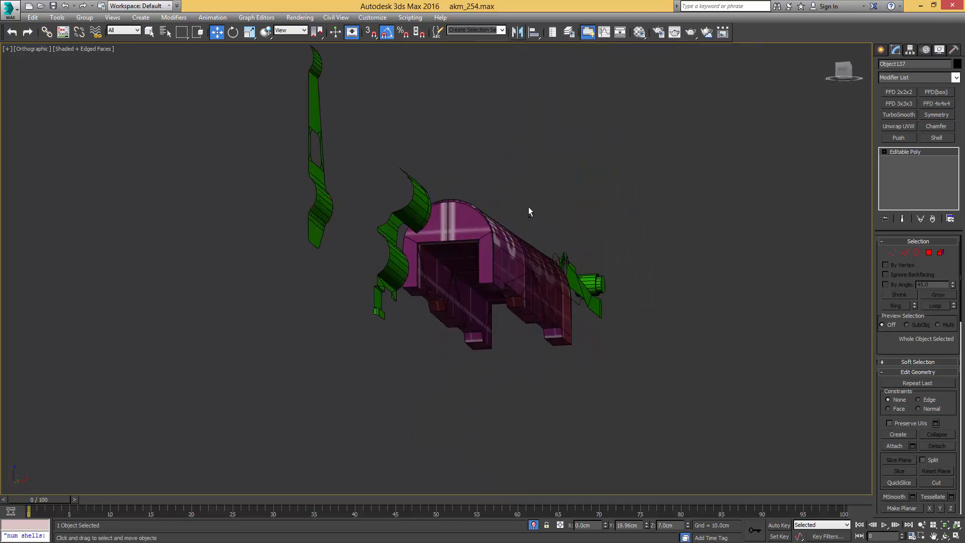
- Delete the green upper handguard element from the object holding the green half parts
alt+middle_drag(529, 206, 288, 241)
key(5)
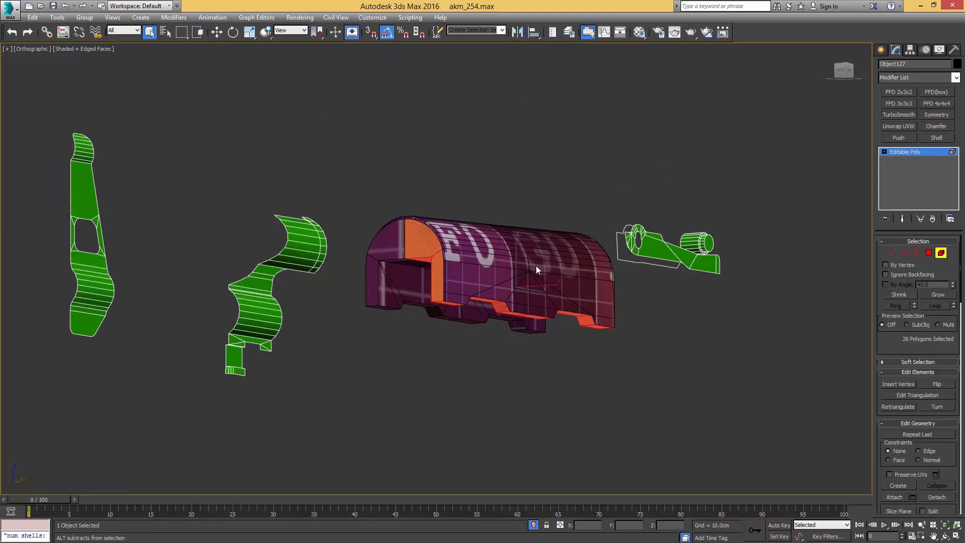
key(F3)
key(F3)
scroll(438, 244, down, 2)
middle_drag(438, 244, 485, 236)
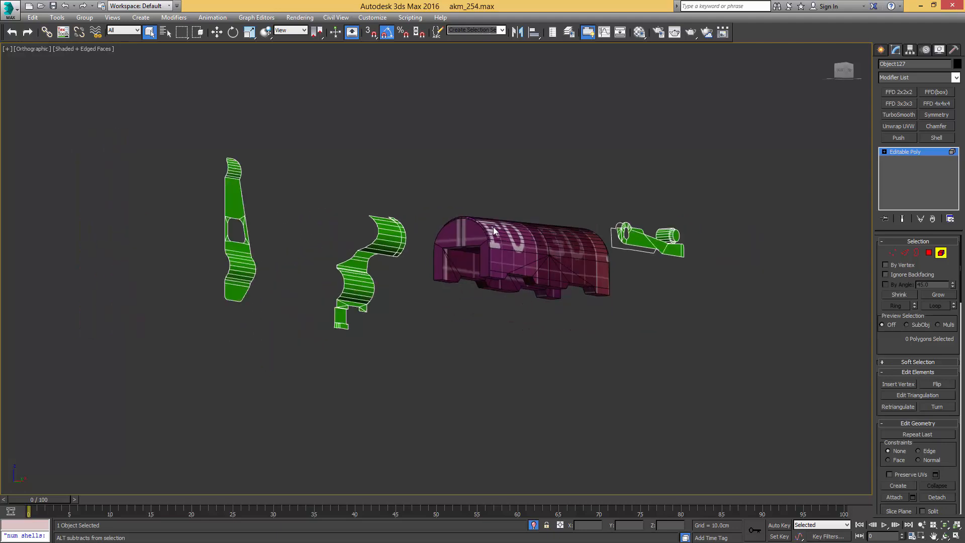
key(5)
- Offset the mirrored handguard piece's UVs one tile up, outside the texture square, and save the scene as akm_255.max
click(489, 261)
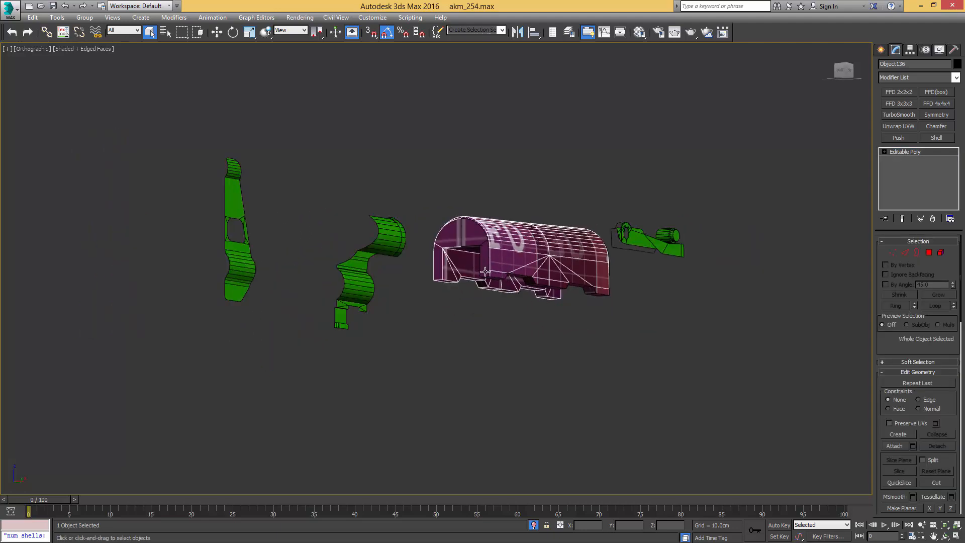
alt+middle_drag(514, 268, 543, 255)
click(527, 237)
key(u)
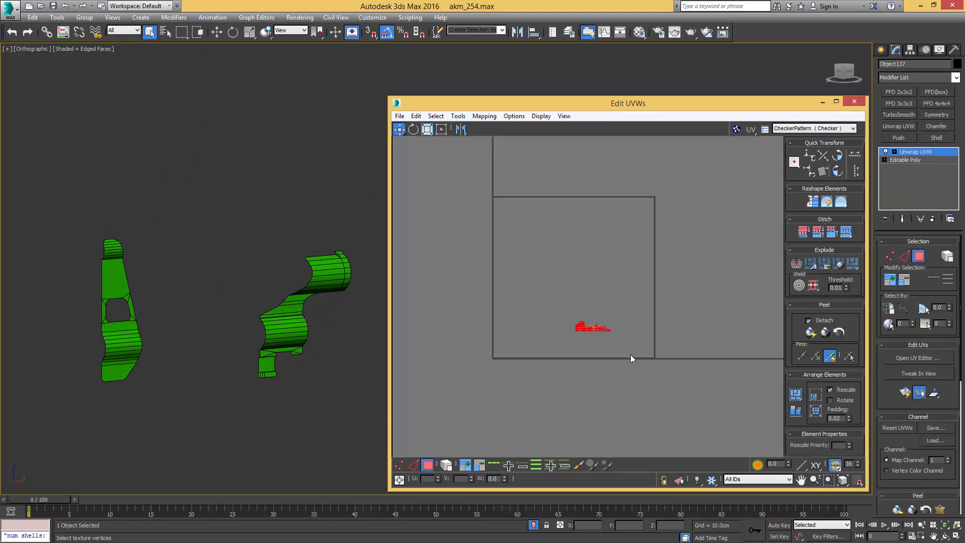
click(402, 478)
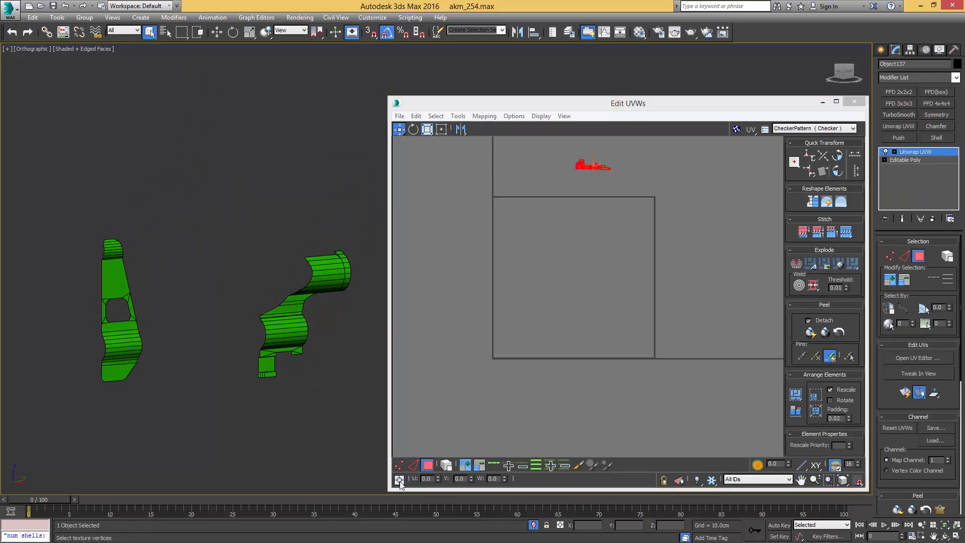
click(520, 354)
key(c)
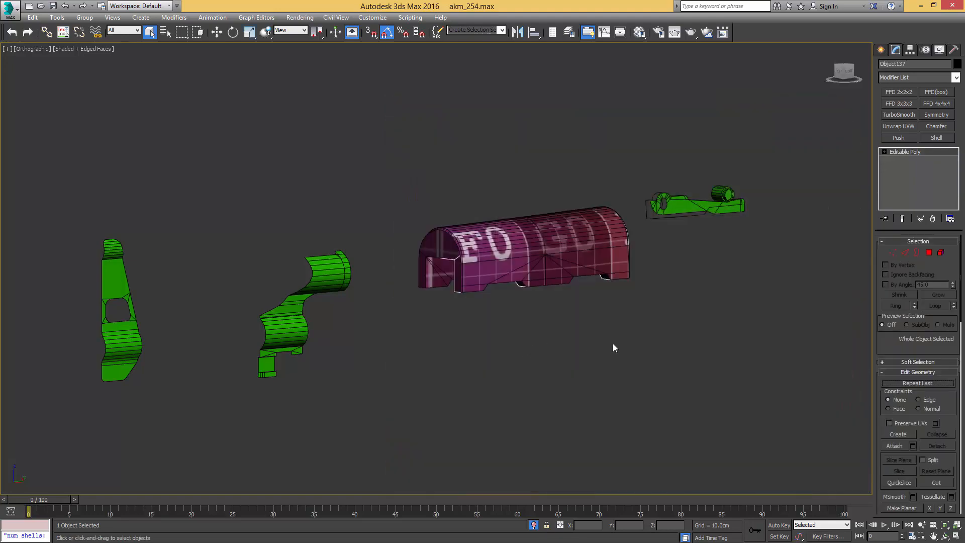
key(ctrl+s)
- Select the object holding the remaining green half parts and exit isolation to show the whole rifle
click(691, 199)
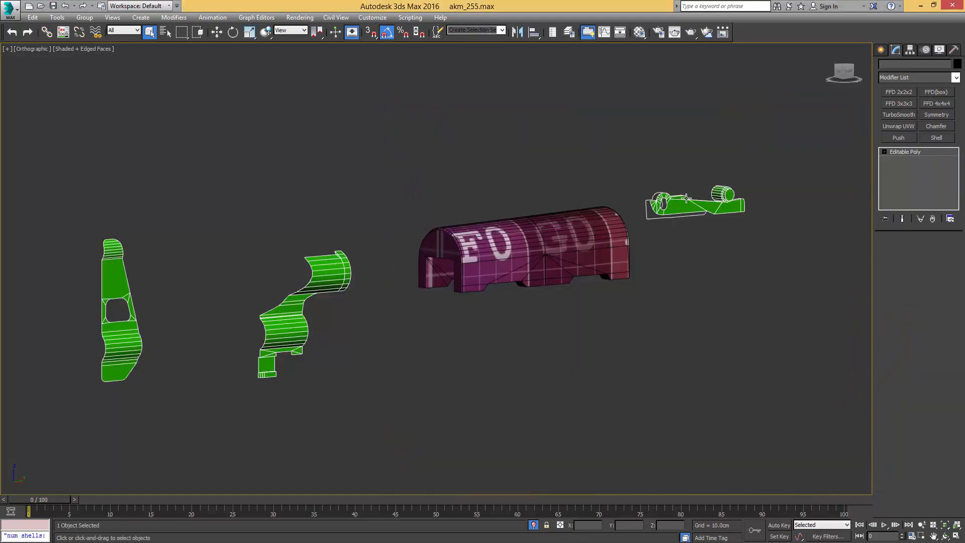
key(alt+q)
alt+middle_drag(662, 189, 584, 234)
middle_drag(365, 117, 555, 193)
scroll(522, 211, up, 5)
scroll(519, 204, down, 4)
scroll(657, 171, down, 2)
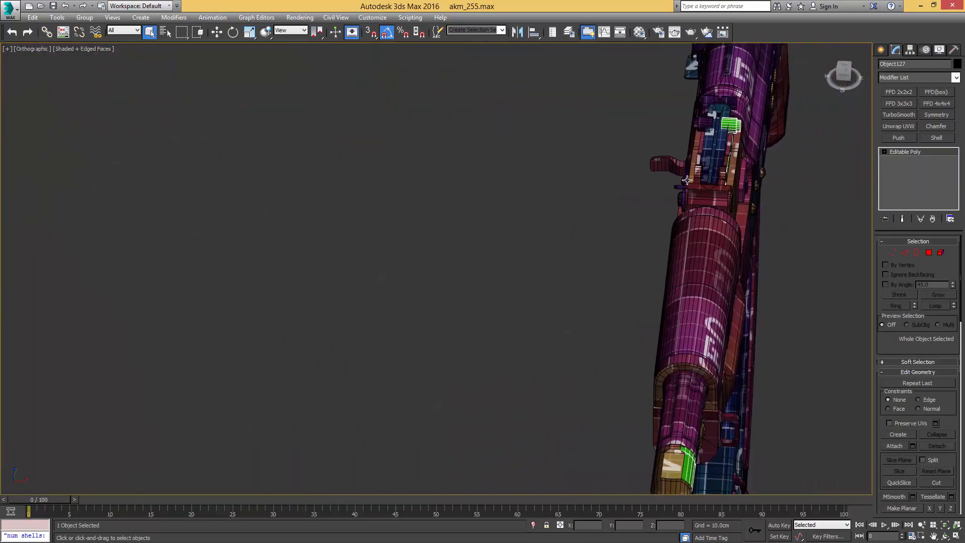
- Detach the rear sight block element from the rifle body as a separate object
click(688, 170)
key(5)
click(693, 167)
key(F2)
mouse_move(677, 171)
alt+middle_down()
mouse_move(727, 154)
mouse_move(704, 170)
mouse_move(720, 166)
alt+middle_up()
scroll(727, 154, up, 4)
key(F2)
key(F2)
key(alt+d)
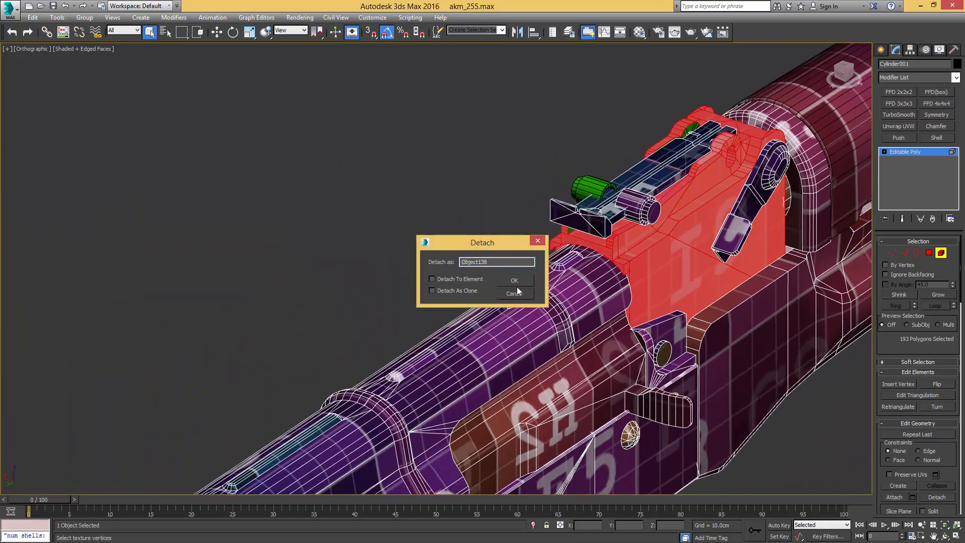
click(518, 282)
- Isolate the detached rear sight block together with the object holding the green half parts
key(5)
click(685, 200)
alt+middle_drag(660, 204, 759, 199)
scroll(654, 210, up, 4)
alt+middle_drag(676, 196, 648, 165)
ctrl+click(673, 172)
key(z)
key(alt+q)
scroll(617, 219, up, 5)
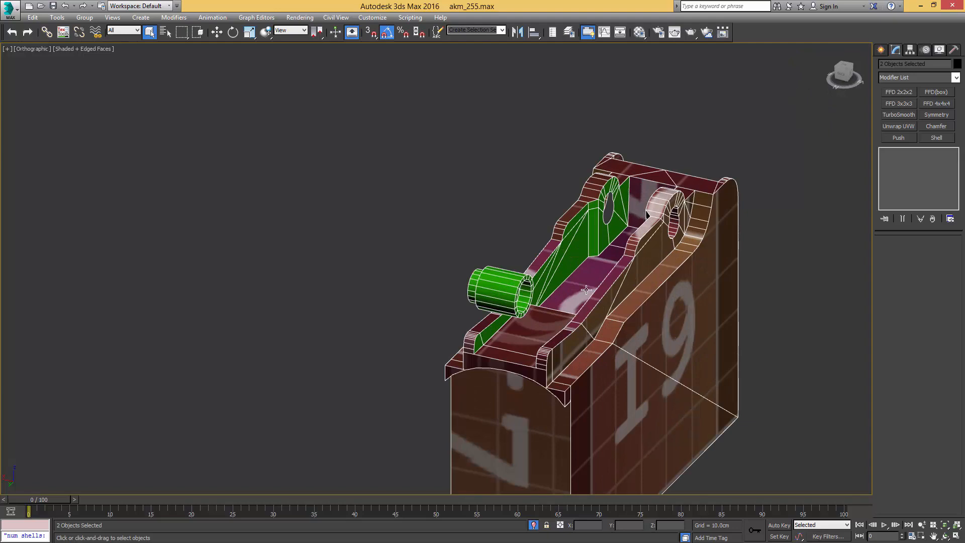
- Apply Unwrap UVW to the rear sight block and select the whole UV island of the textured sidewall's inner face
click(627, 277)
alt+middle_drag(627, 276, 646, 264)
key(ctrl+u)
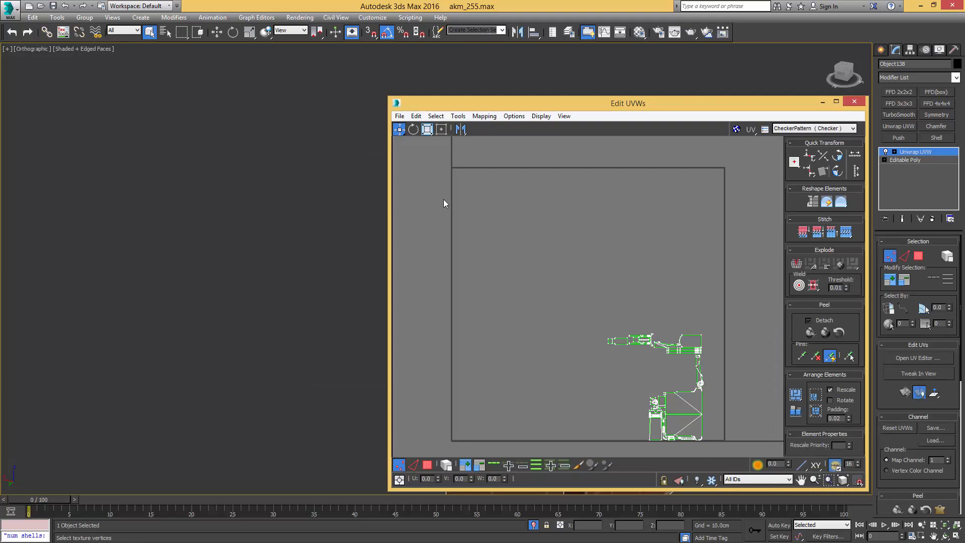
middle_drag(283, 176, 62, 169)
middle_drag(196, 207, 26, 202)
alt+middle_drag(186, 217, 209, 208)
middle_drag(467, 342, 452, 263)
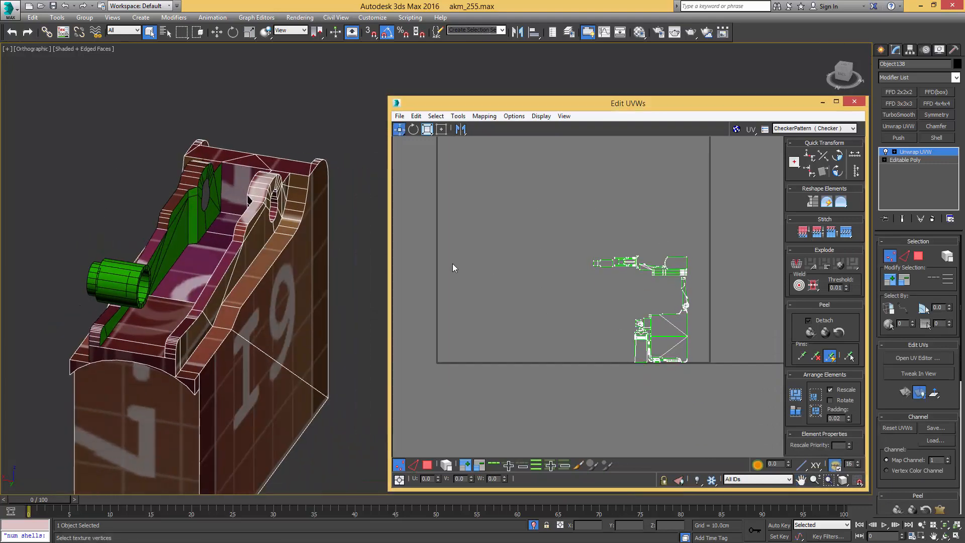
alt+middle_drag(164, 213, 253, 225)
key(3)
click(252, 225)
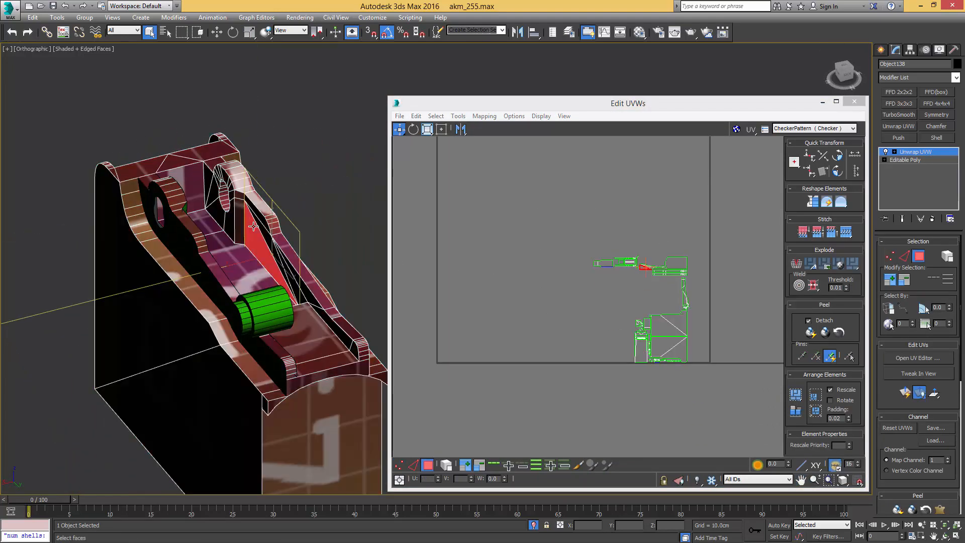
scroll(632, 235, up, 6)
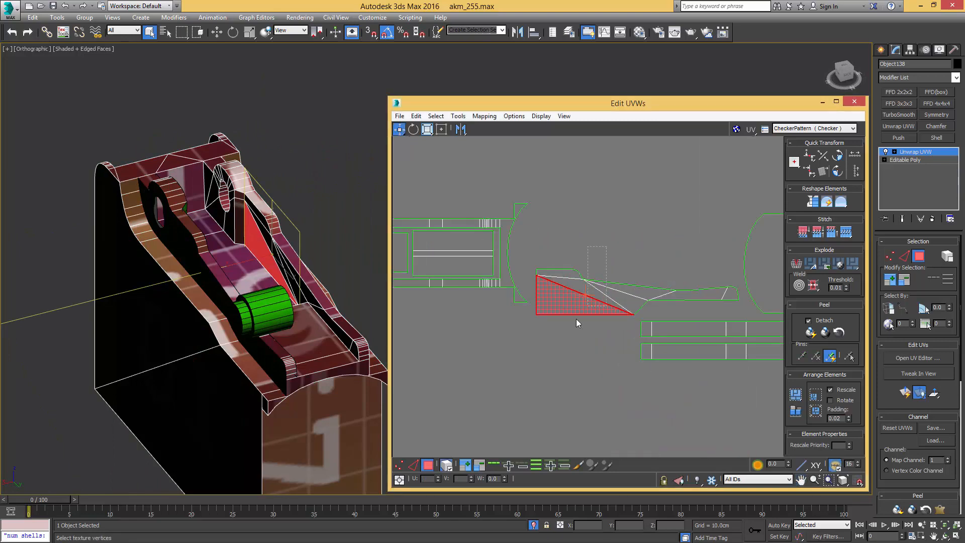
drag(575, 319, 572, 318)
alt+middle_drag(305, 255, 346, 241)
middle_drag(489, 271, 615, 274)
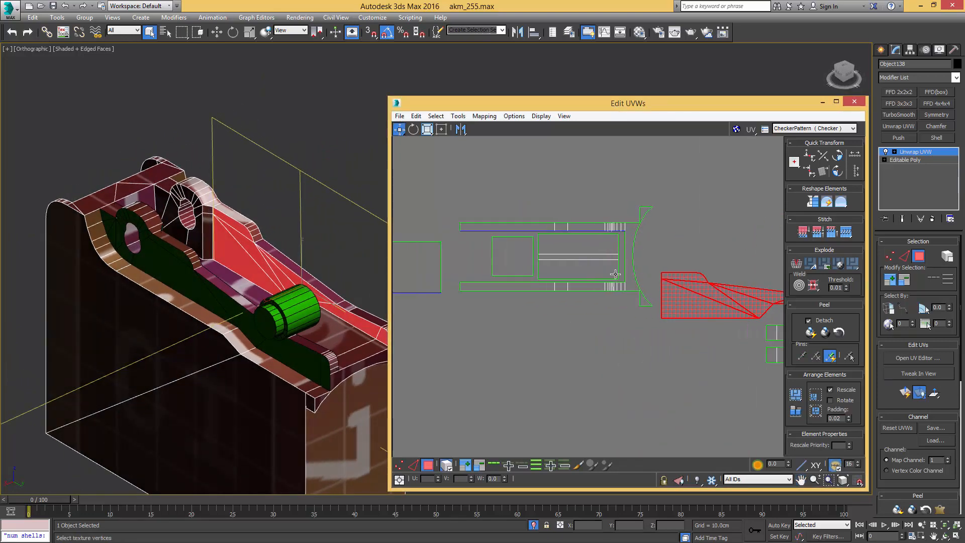
- Add the UV island around the pivot hole on the sidewall's inner face to the selection
alt+middle_drag(269, 237, 178, 244)
middle_drag(557, 266, 609, 259)
scroll(609, 258, down, 4)
middle_drag(672, 298, 562, 233)
middle_drag(575, 332, 576, 236)
scroll(577, 240, down, 4)
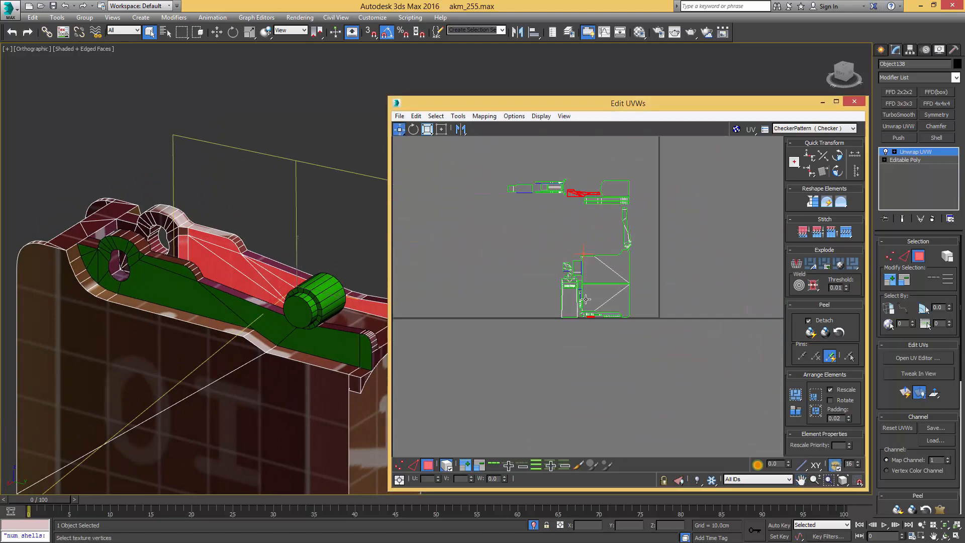
scroll(592, 317, up, 5)
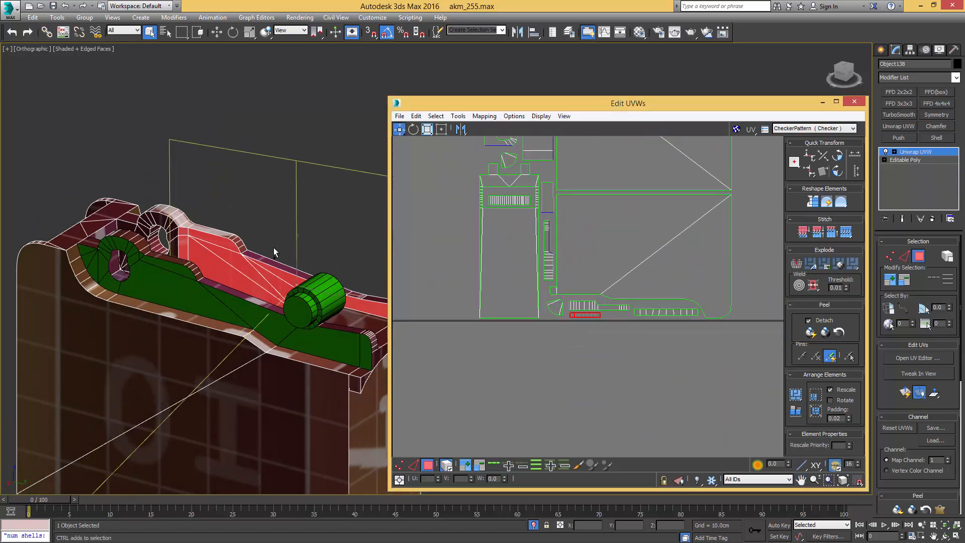
ctrl+click(159, 222)
middle_drag(480, 143, 522, 235)
scroll(518, 236, up, 3)
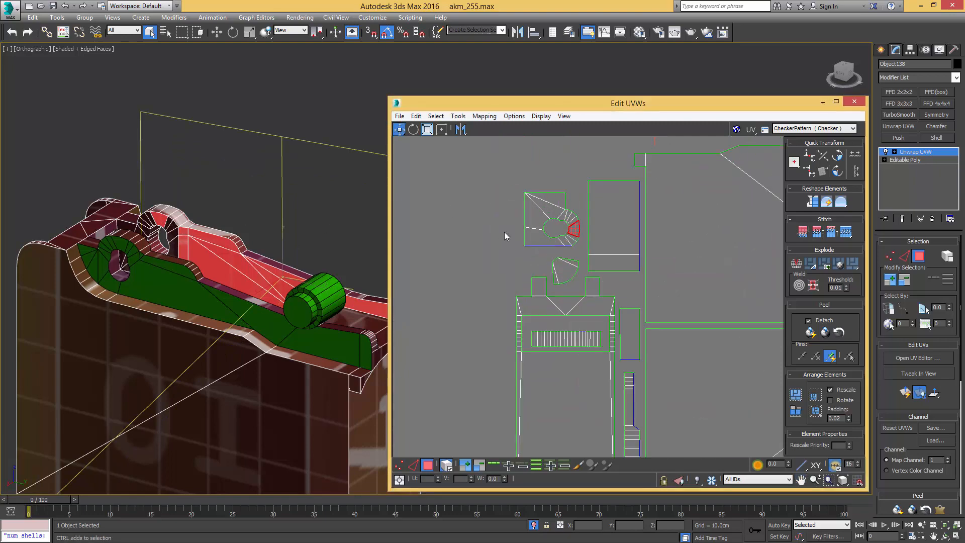
scroll(601, 249, down, 4)
middle_drag(616, 245, 613, 306)
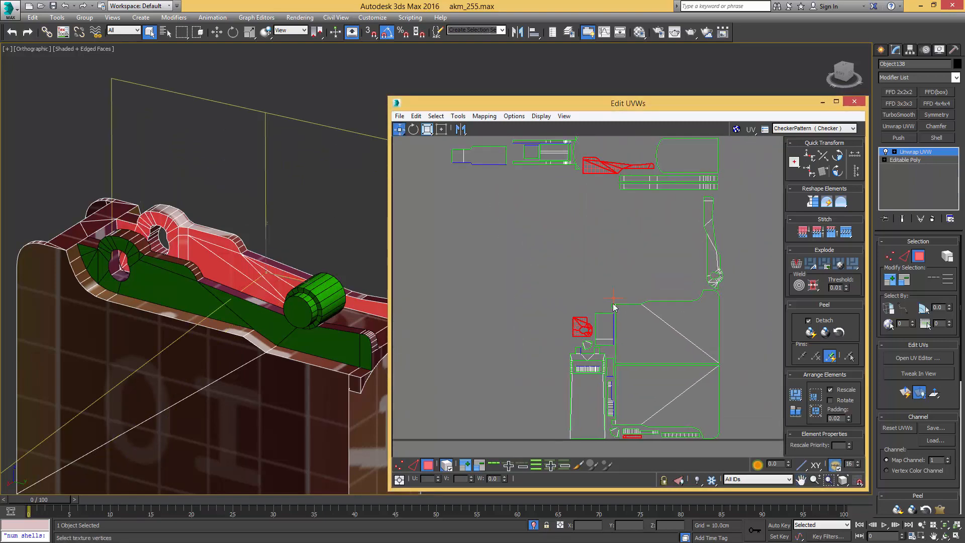
- Add the UV islands of the textured sidewall's outer face, including the pivot hole area, to the selection
alt+middle_drag(196, 226, 262, 247)
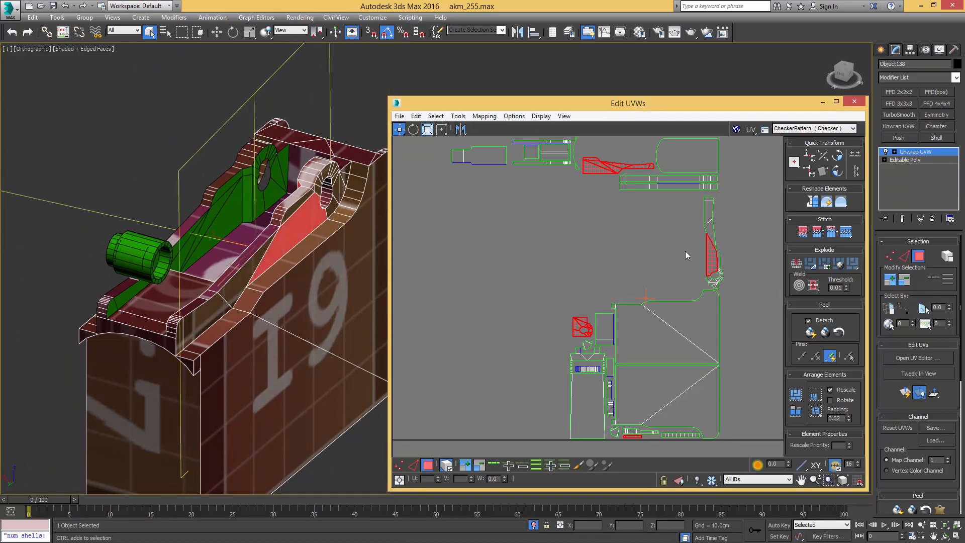
ctrl+drag(711, 243, 716, 222)
middle_drag(643, 214, 642, 255)
alt+middle_drag(207, 242, 316, 222)
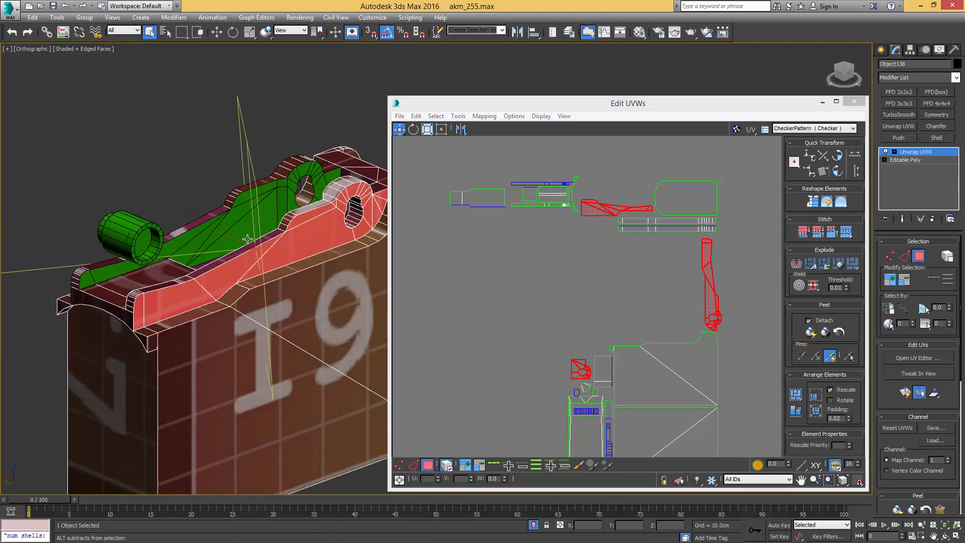
alt+middle_drag(247, 238, 357, 251)
- Collapse the unwrap and clone the selected sidewall polygons of the rear sight block to a new object
key(alt+c)
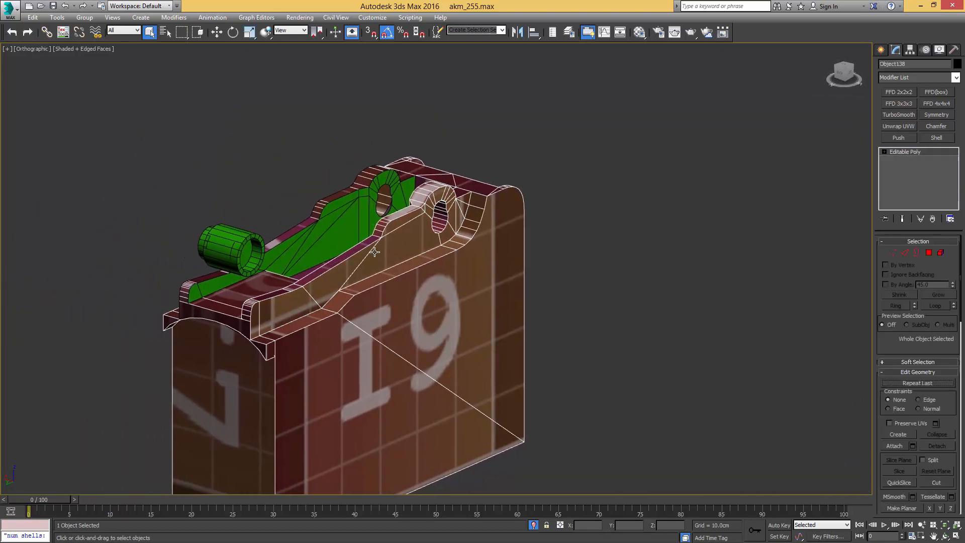
key(4)
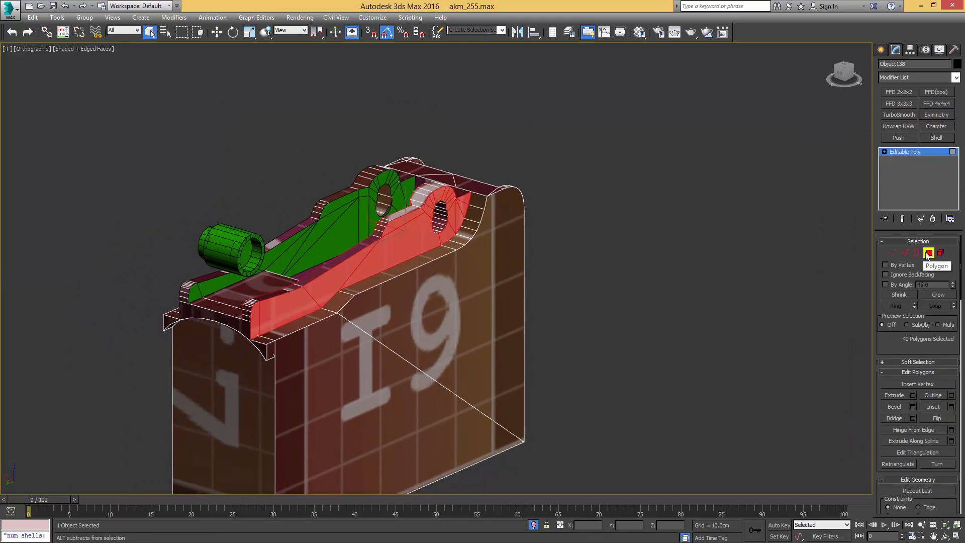
middle_drag(389, 236, 597, 239)
scroll(464, 225, up, 4)
scroll(502, 223, down, 1)
scroll(501, 223, down, 6)
key(w)
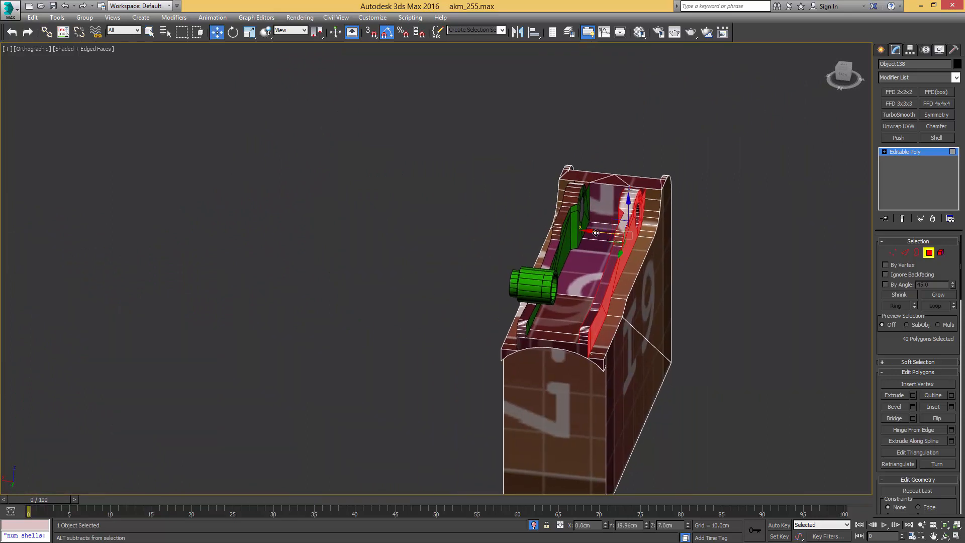
shift+drag(436, 224, 434, 248)
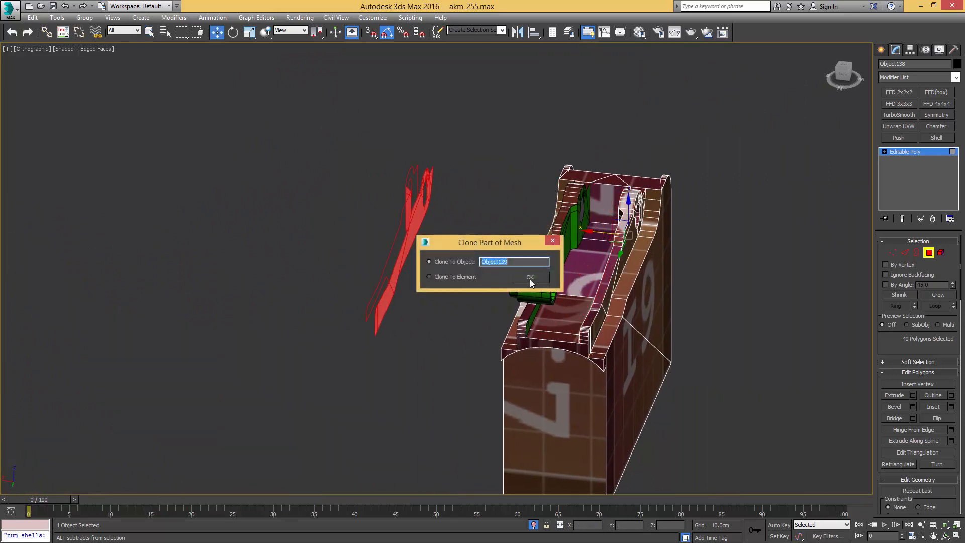
click(529, 278)
- Leave polygon editing, select the cloned sidewall piece and mirror it
alt+middle_drag(482, 249, 426, 241)
key(4)
key(q)
click(444, 194)
middle_drag(444, 194, 446, 235)
key(w)
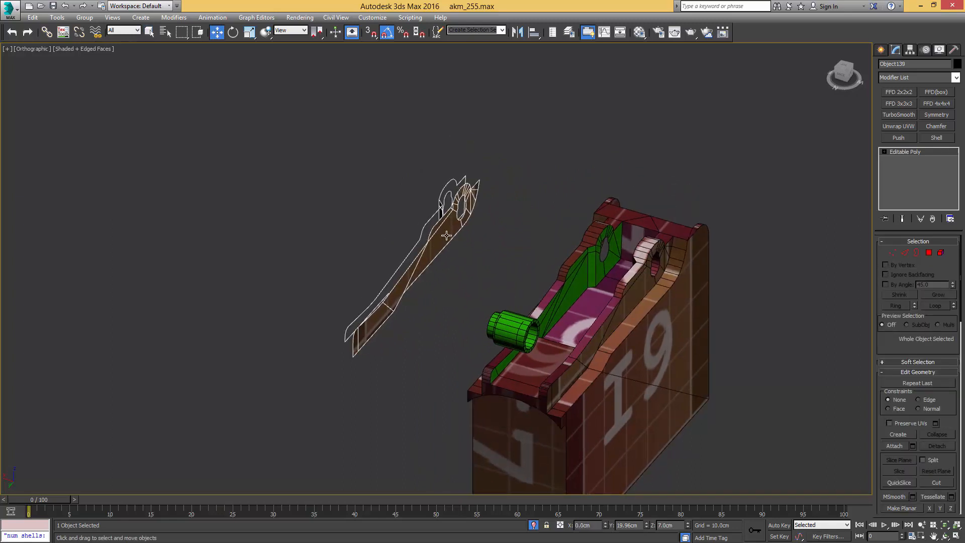
alt+middle_drag(455, 159, 468, 162)
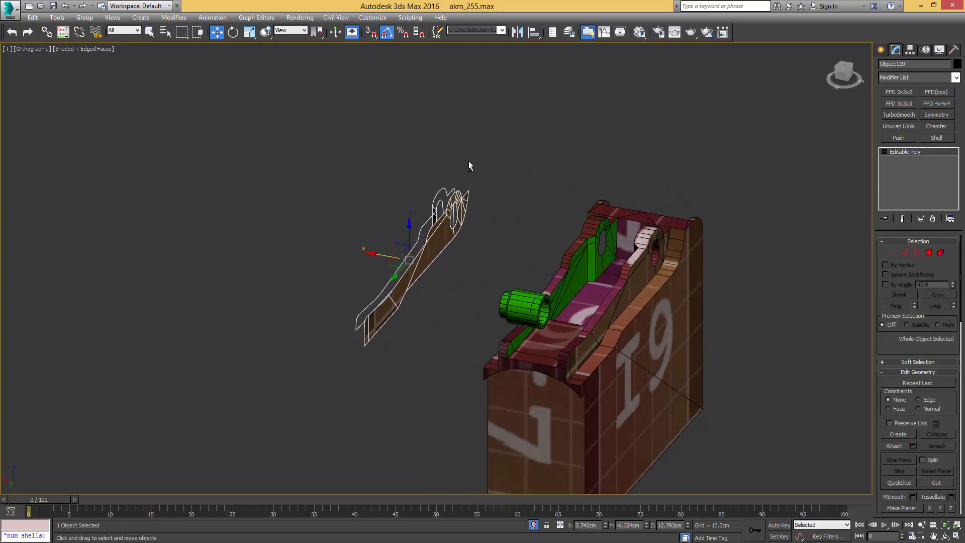
click(517, 32)
click(454, 353)
- Move the mirrored sidewall piece to the opposite side of the sight block, snapping its vertex to the matching green vertex
alt+middle_drag(487, 222, 456, 233)
drag(380, 250, 524, 307)
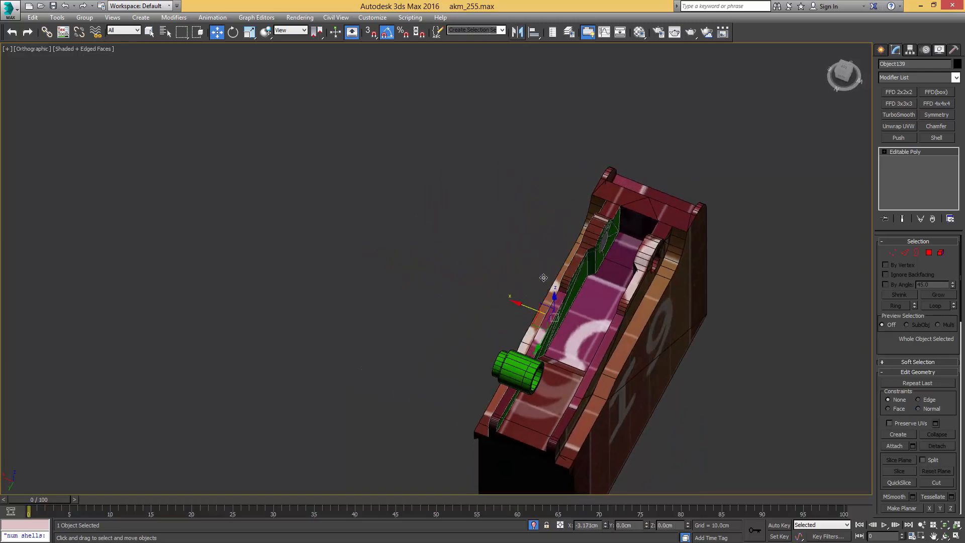
scroll(605, 243, up, 4)
middle_drag(529, 250, 542, 159)
drag(455, 357, 474, 364)
alt+middle_drag(584, 182, 573, 217)
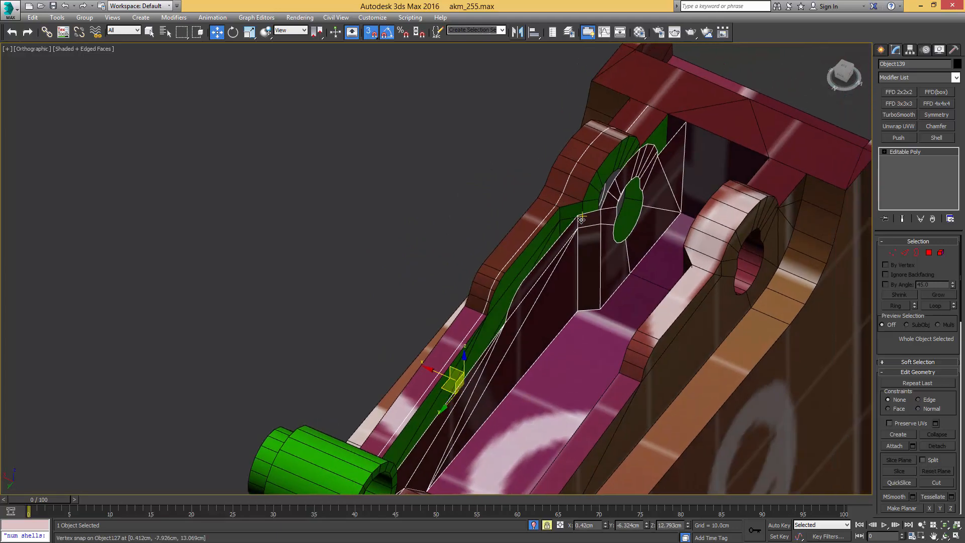
drag(577, 217, 561, 208)
scroll(565, 206, down, 5)
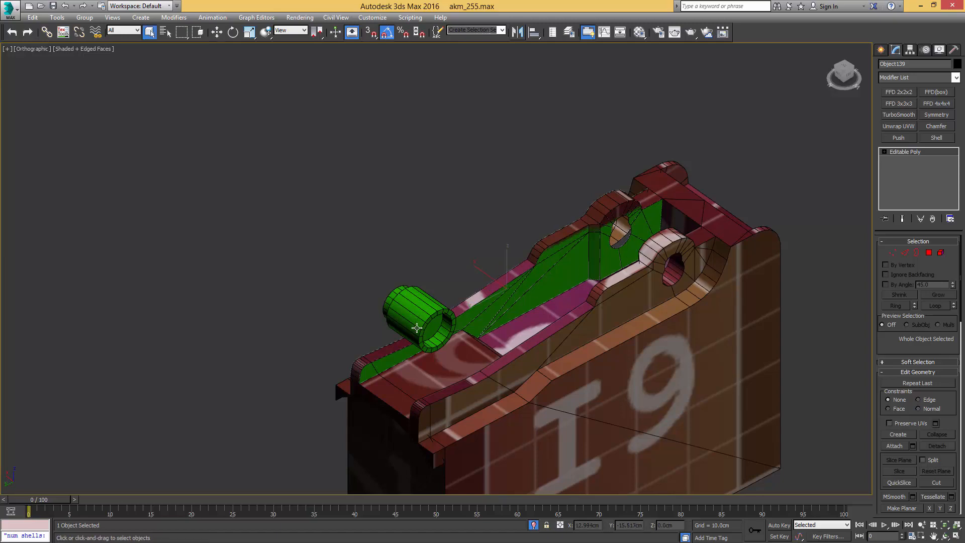
- Delete the green sidewall elements of the rear sight block, keeping the green slider button
key(5)
click(500, 276)
alt+middle_drag(458, 249, 585, 225)
middle_drag(586, 224, 475, 242)
key(Delete)
scroll(502, 236, down, 4)
key(5)
- Select the textured slider button element of the rear sight, opposite the green button
middle_drag(527, 326, 518, 191)
scroll(574, 283, up, 5)
scroll(602, 304, down, 6)
scroll(606, 229, up, 7)
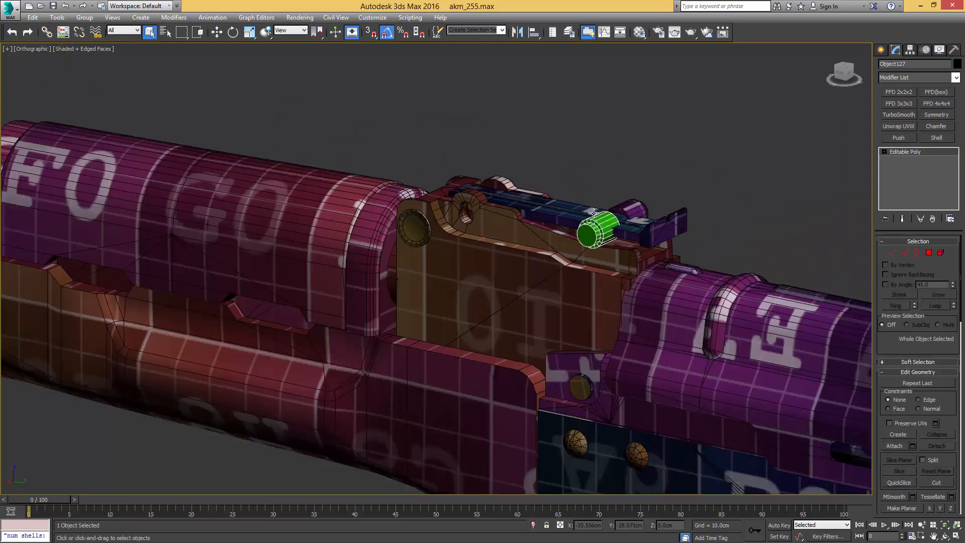
key(5)
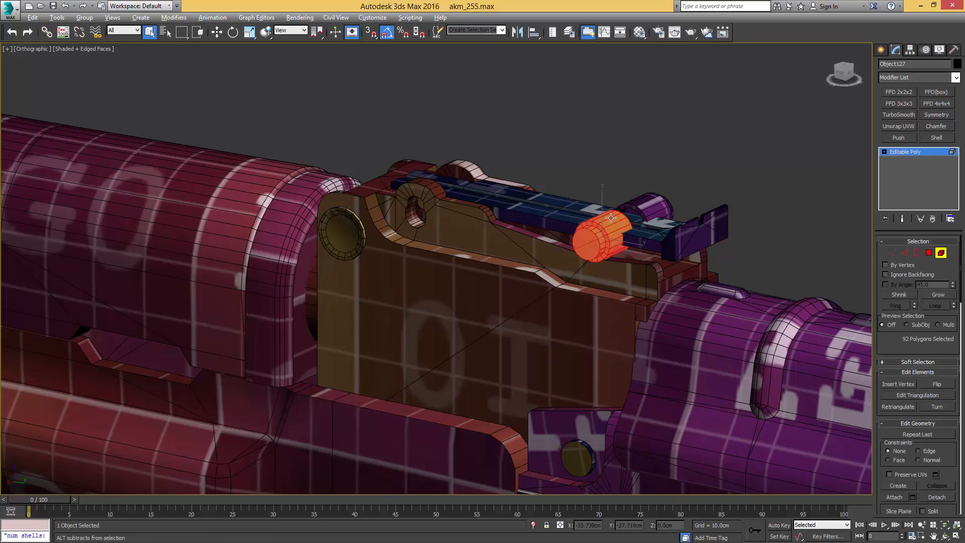
alt+middle_drag(611, 218, 586, 208)
key(5)
alt+middle_drag(455, 181, 482, 186)
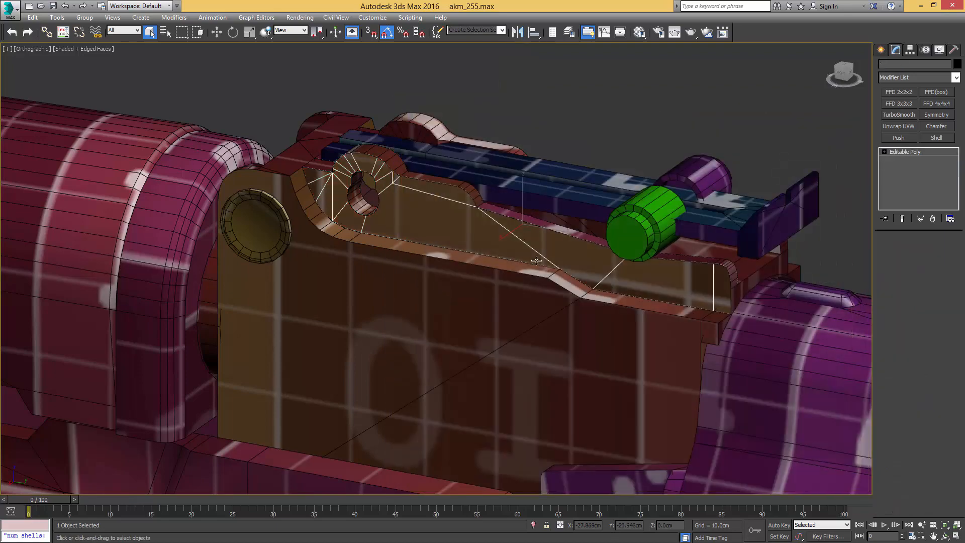
middle_drag(696, 178, 577, 277)
click(616, 238)
key(5)
key(w)
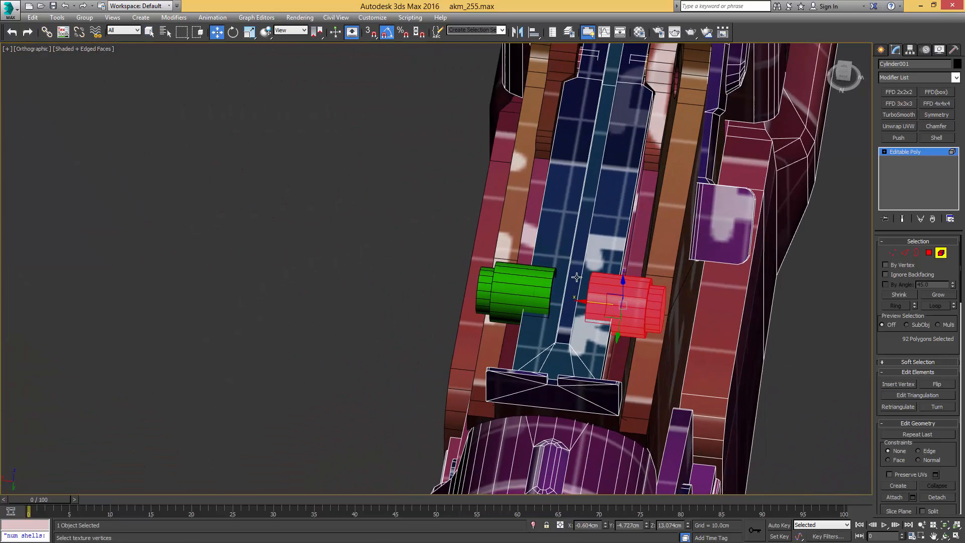
shift+drag(593, 303, 325, 276)
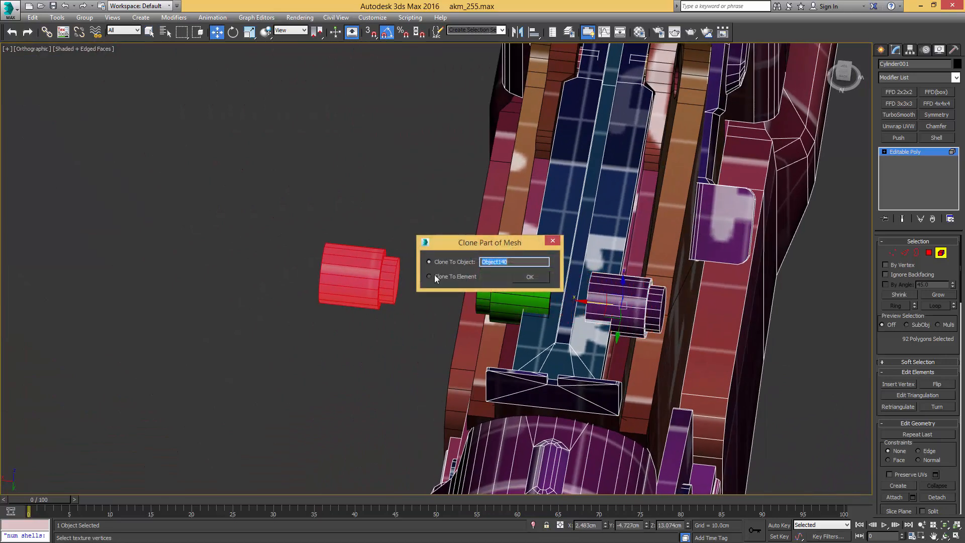
click(533, 277)
key(ctrl+z)
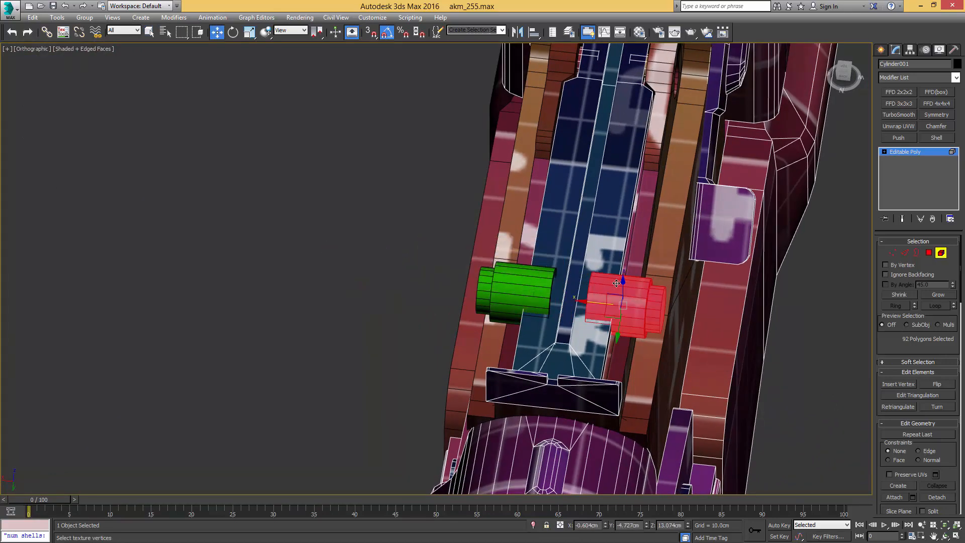
- Detach the selected slider button as a clone and leave polygon editing
alt+middle_drag(593, 292, 599, 287)
key(alt+d)
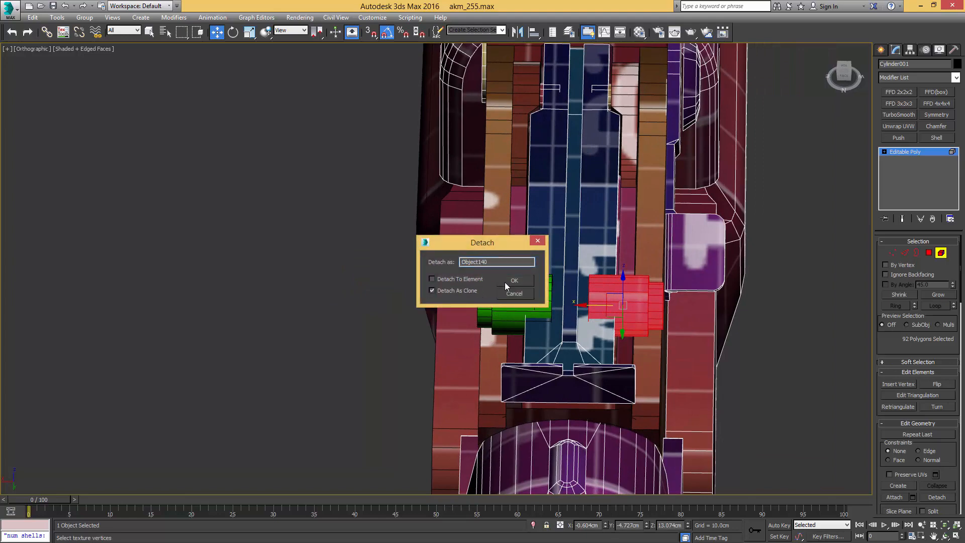
click(515, 281)
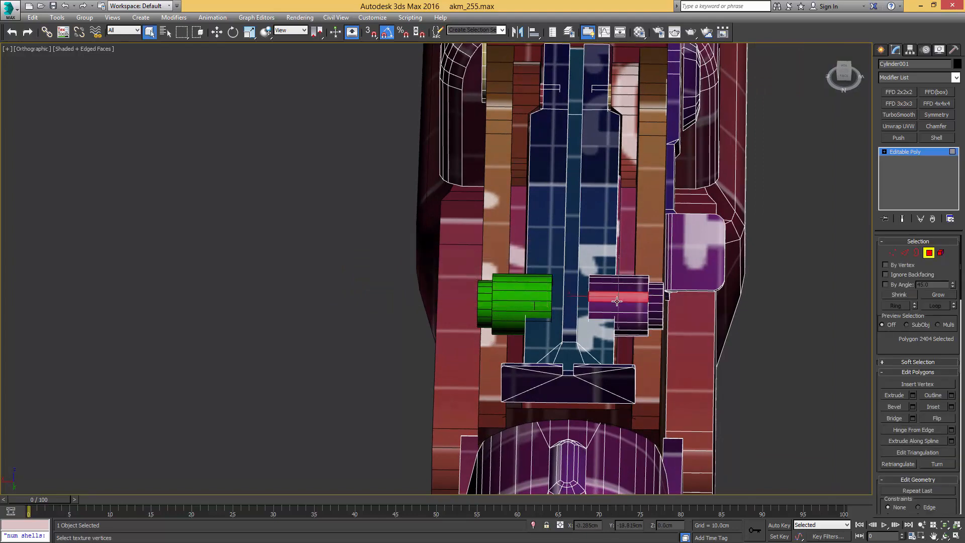
key(4)
- Select the cloned slider button and mirror it across the X axis without making another clone
mouse_move(617, 300)
alt+middle_down()
mouse_move(668, 298)
mouse_move(631, 289)
alt+middle_up()
click(549, 317)
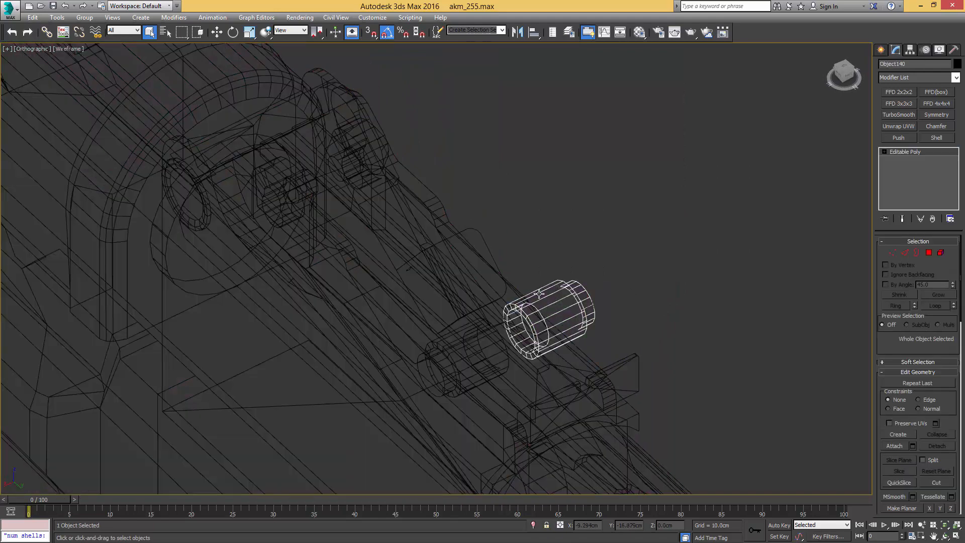
alt+middle_drag(549, 317, 523, 262)
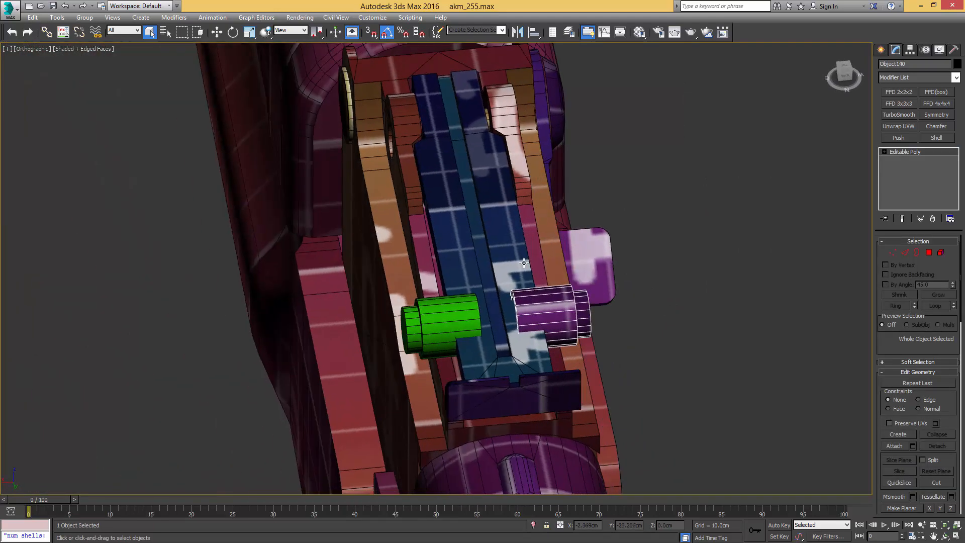
click(517, 33)
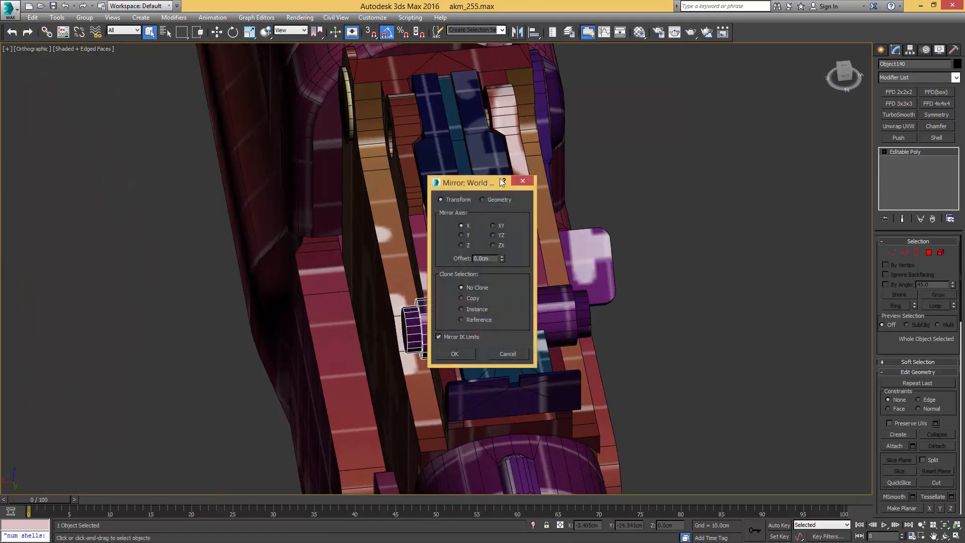
click(454, 354)
scroll(459, 276, down, 6)
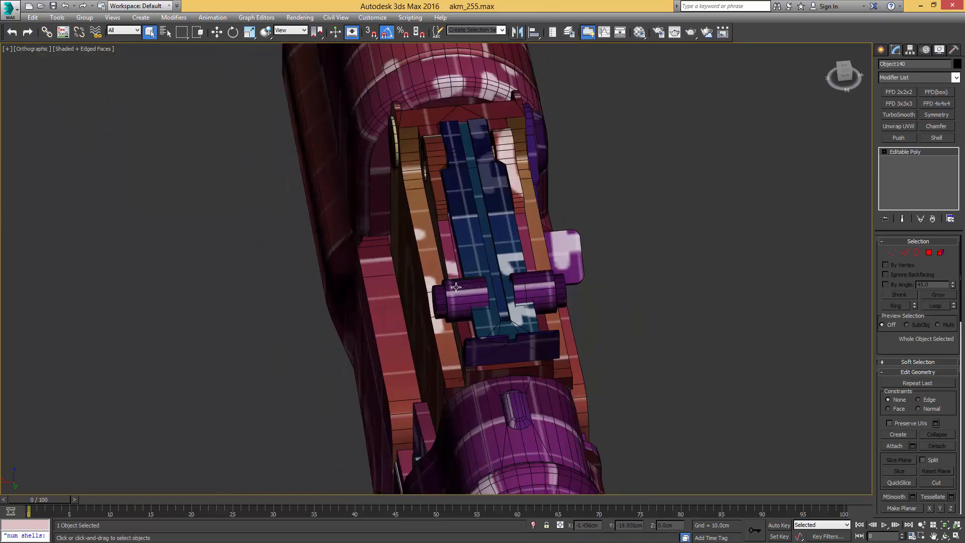
- Delete the green slider button element from the green half-part object and leave element editing
alt+middle_drag(459, 275, 543, 269)
middle_drag(295, 250, 348, 253)
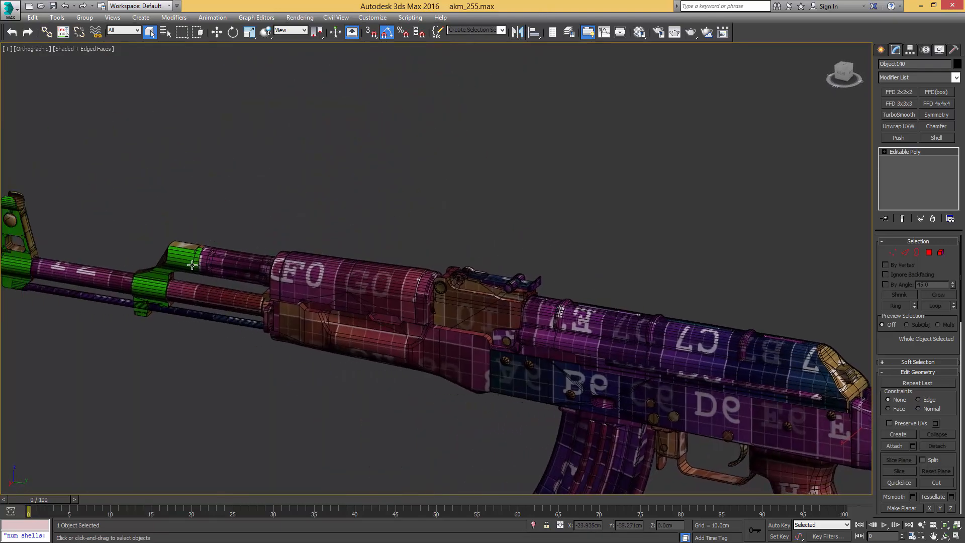
click(195, 264)
scroll(466, 276, up, 8)
key(5)
click(590, 287)
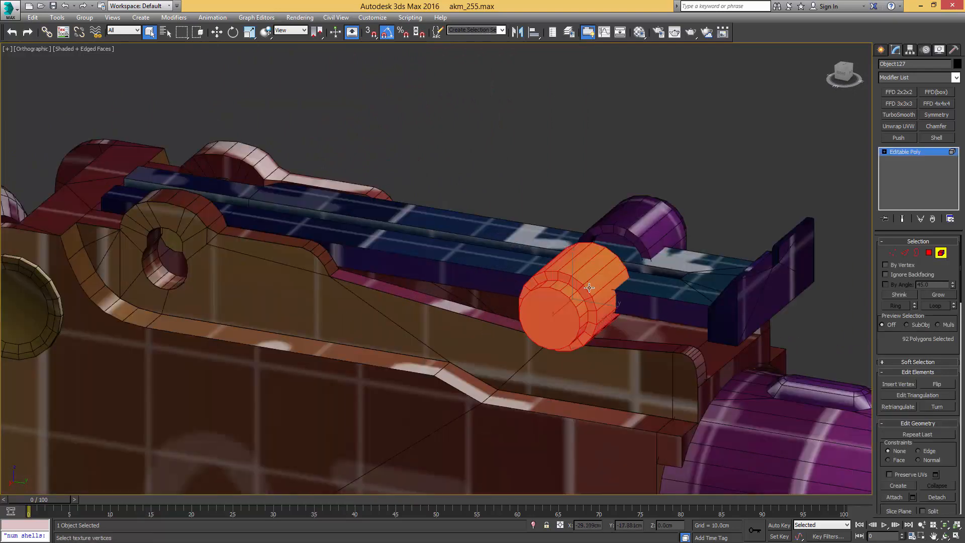
key(Delete)
scroll(555, 289, down, 4)
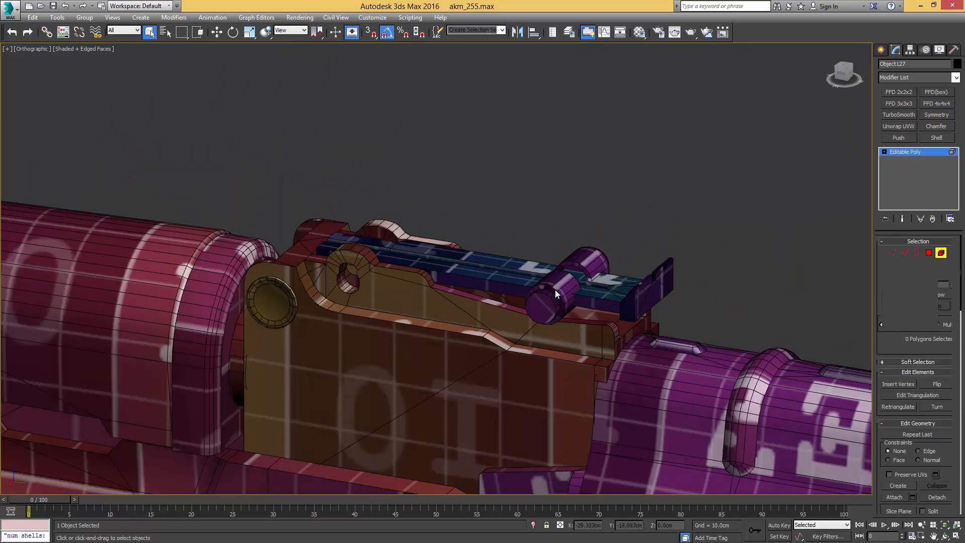
key(5)
- Offset the mirrored slider button's UVs outside the texture square and collapse the unwrap
click(556, 281)
key(u)
middle_drag(627, 293, 617, 292)
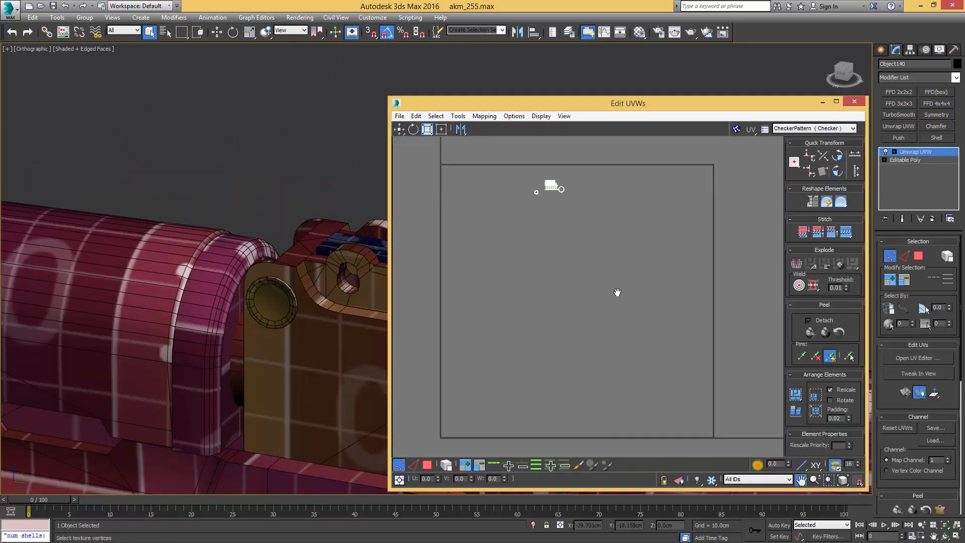
middle_drag(542, 231, 556, 319)
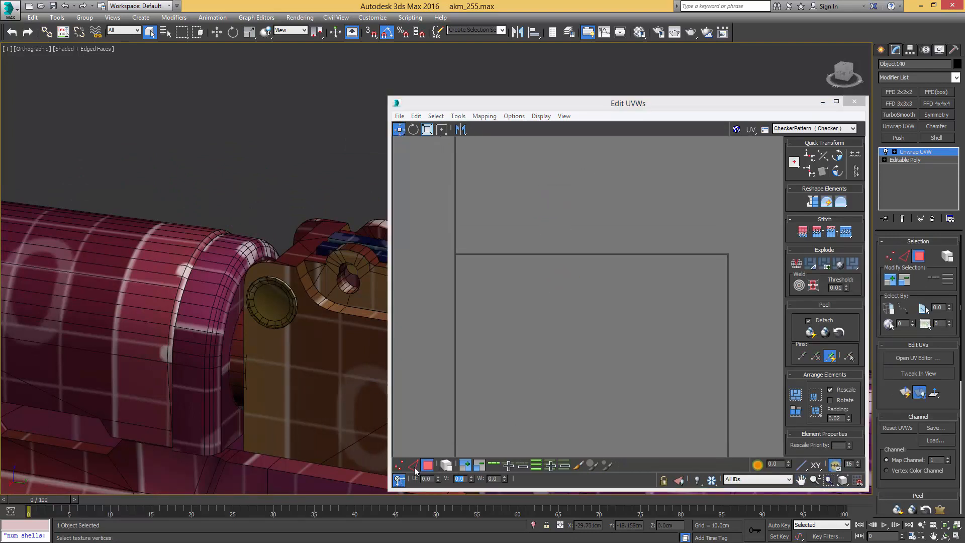
click(487, 391)
key(ctrl+z)
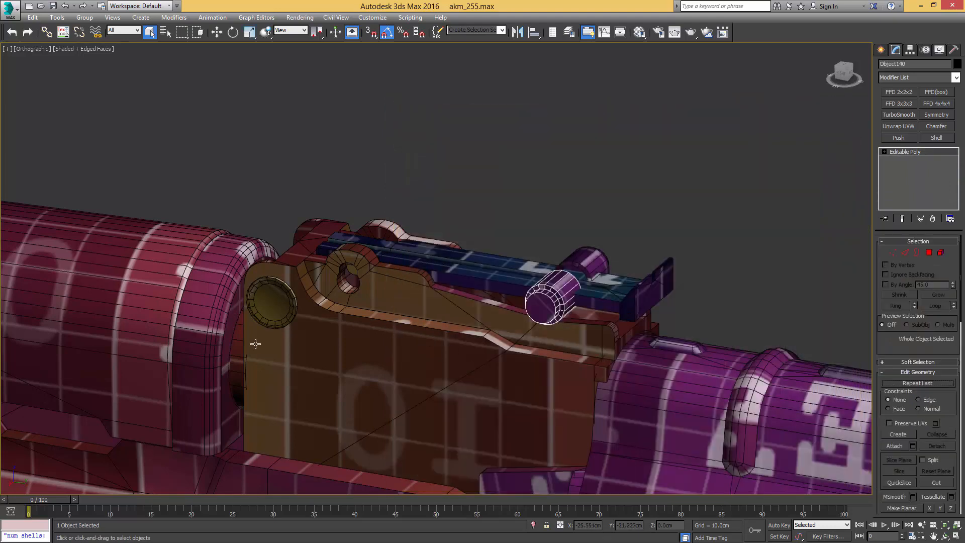
- Detach the textured gas block element on the barrel as a clone and leave element editing
middle_drag(290, 337, 537, 237)
scroll(629, 230, down, 5)
middle_drag(369, 245, 492, 286)
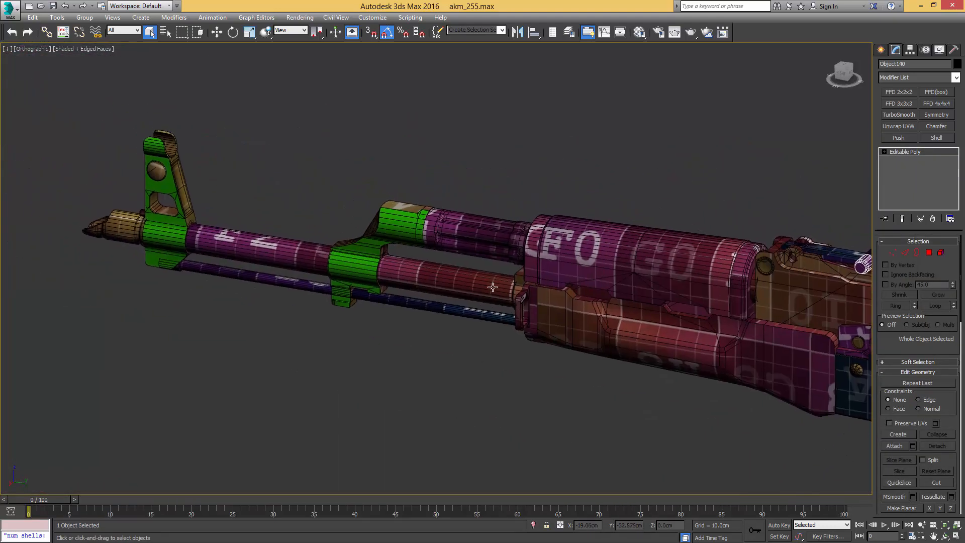
click(388, 220)
alt+middle_drag(387, 220, 520, 226)
scroll(447, 214, up, 5)
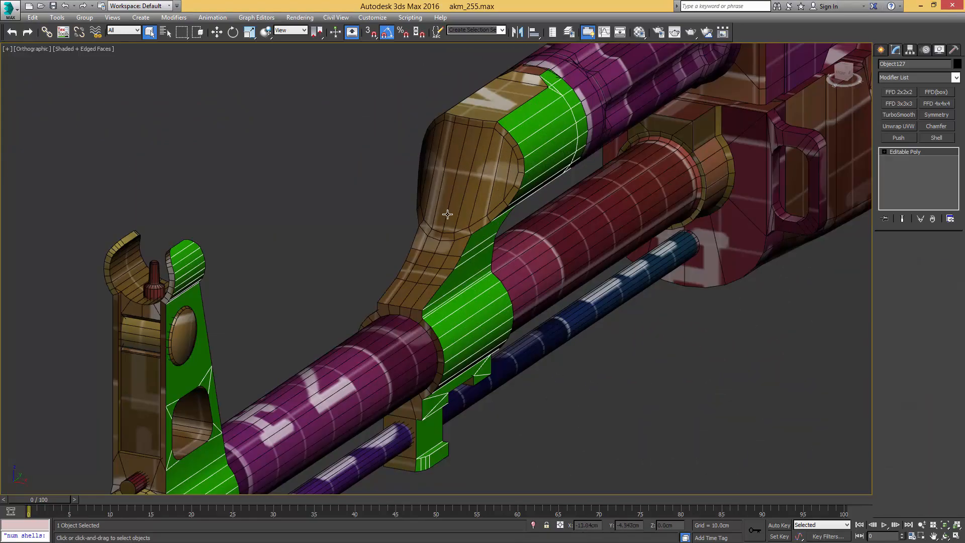
click(447, 214)
key(5)
click(447, 214)
scroll(447, 214, down, 3)
alt+middle_drag(447, 214, 545, 215)
key(alt+d)
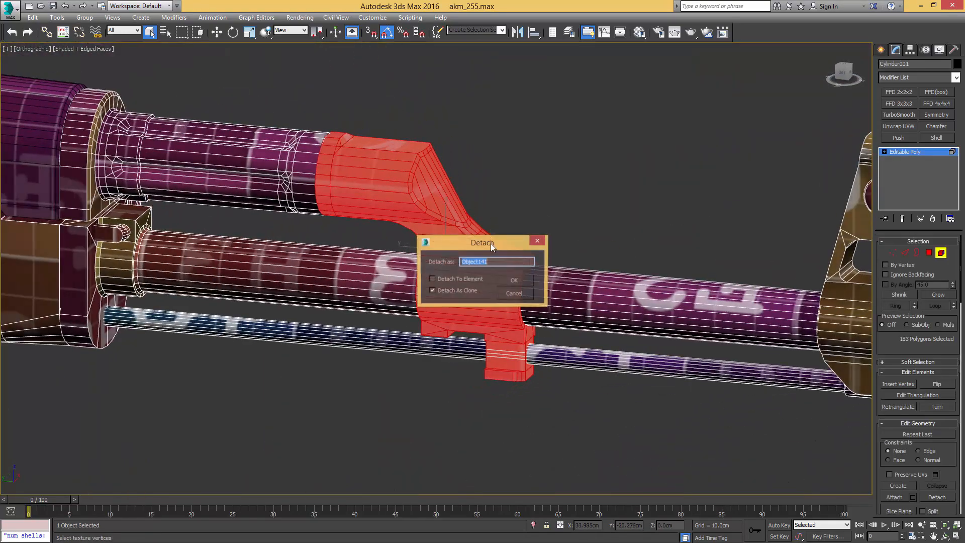
click(511, 280)
key(5)
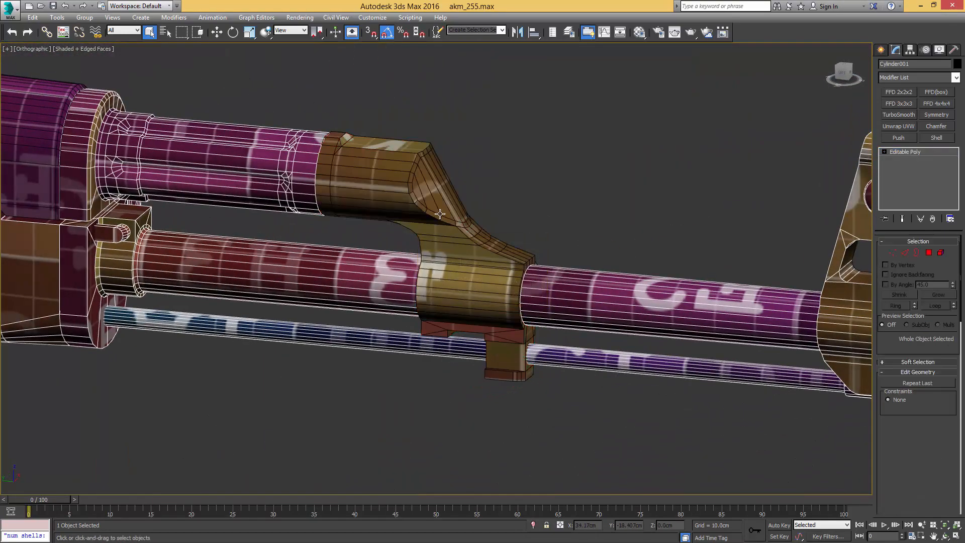
- Isolate the cloned gas block together with the green half-part object
click(474, 256)
scroll(469, 246, down, 4)
alt+middle_drag(469, 242, 501, 207)
ctrl+click(442, 199)
key(alt+q)
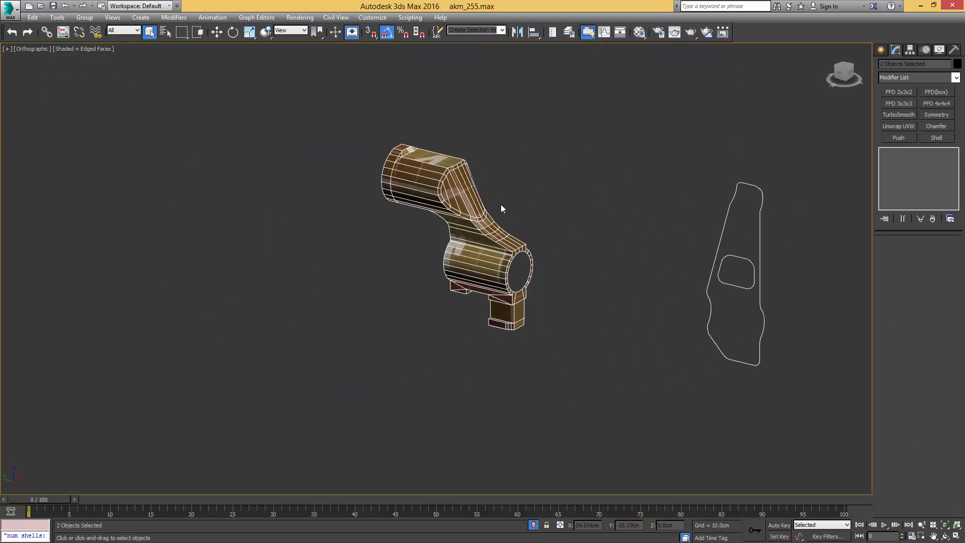
- Open the cloned gas block's UVs for editing and select a side polygon on its upper tube
key(ctrl+e)
middle_drag(331, 121, 136, 134)
middle_drag(248, 194, 246, 164)
scroll(246, 165, up, 3)
click(427, 465)
click(216, 173)
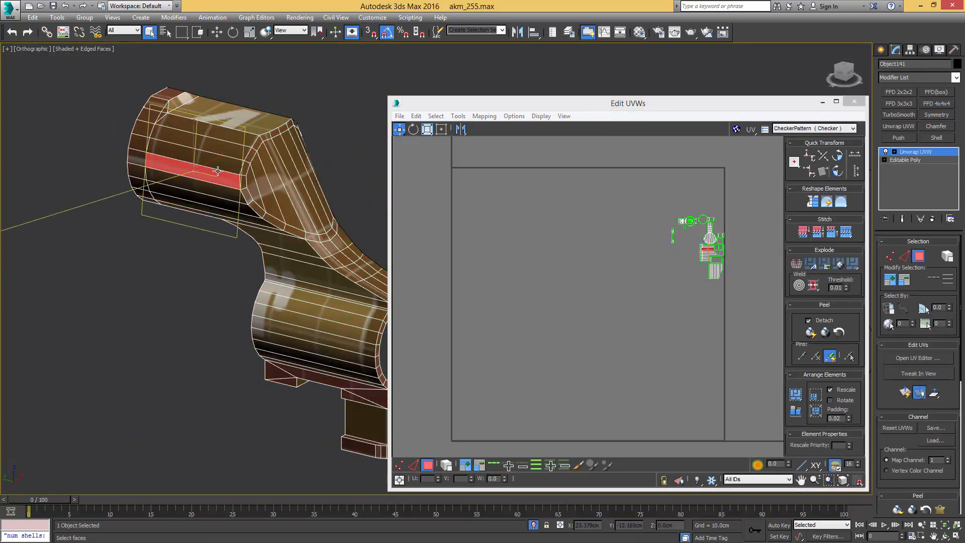
- Select the UV shells that cover the gas block's sidewall along the upper and lower tubes
middle_drag(695, 233, 628, 222)
scroll(629, 222, up, 6)
middle_drag(643, 305, 586, 279)
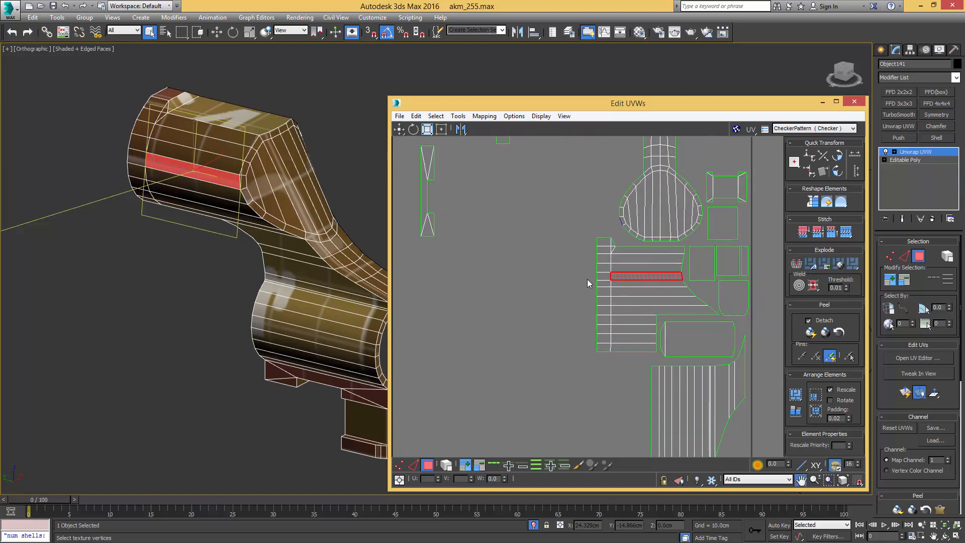
key(5)
drag(572, 302, 634, 262)
alt+middle_drag(228, 209, 269, 207)
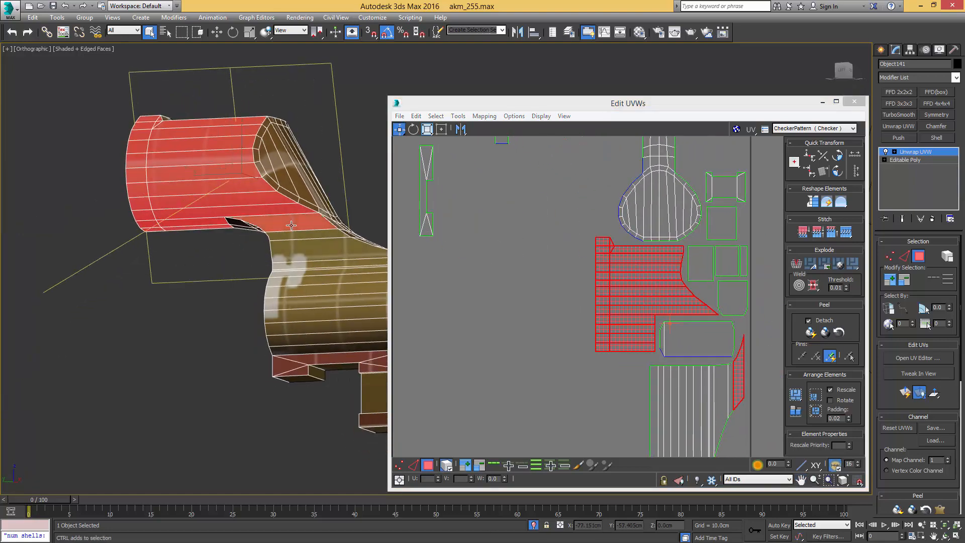
middle_drag(653, 306, 578, 239)
ctrl+drag(688, 339, 634, 322)
scroll(219, 206, down, 4)
mouse_move(260, 244)
middle_down()
mouse_move(219, 206)
mouse_move(280, 200)
mouse_move(402, 225)
mouse_move(392, 209)
mouse_move(428, 223)
mouse_move(157, 217)
mouse_move(232, 260)
middle_up()
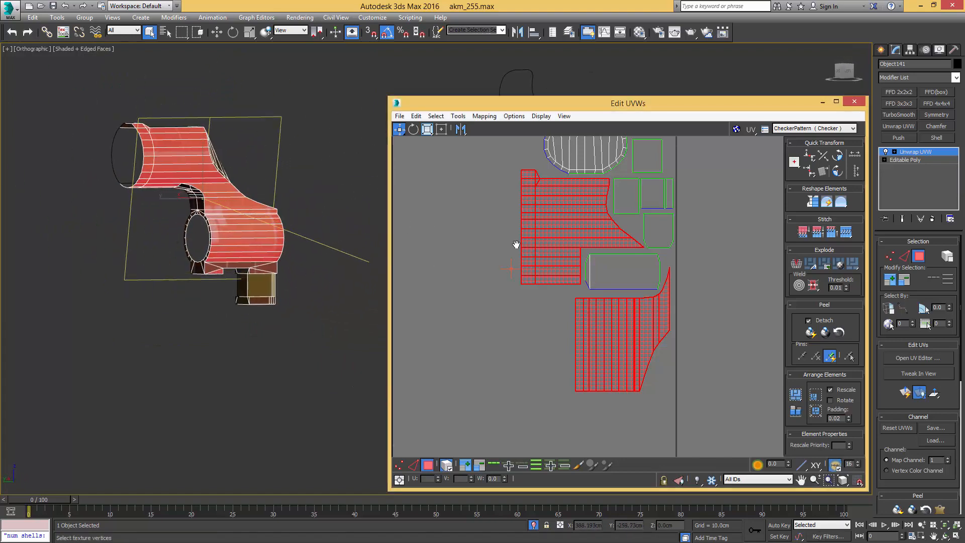
- Examine the gas block's underside, ring and lower lugs for sidewall faces that are still unselected
scroll(515, 246, down, 5)
scroll(428, 255, up, 3)
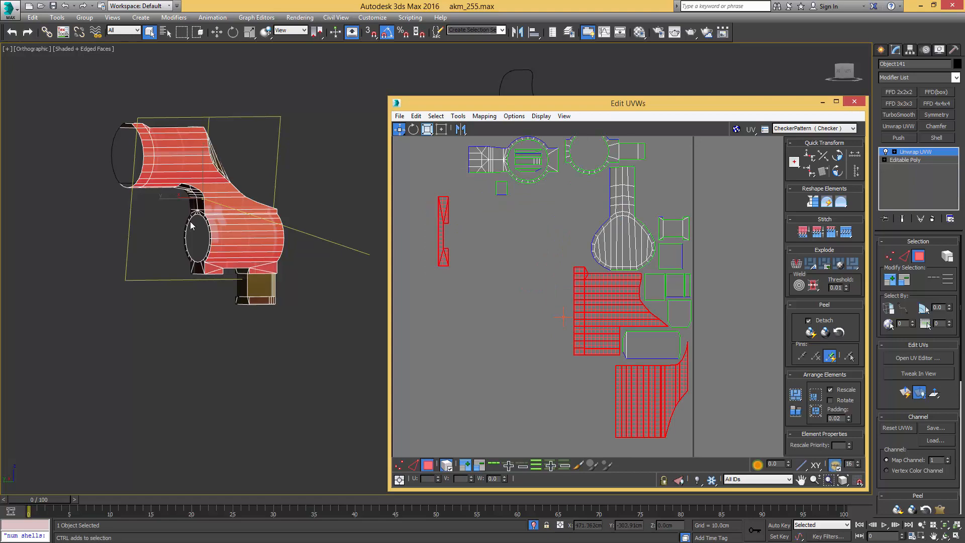
scroll(191, 225, up, 8)
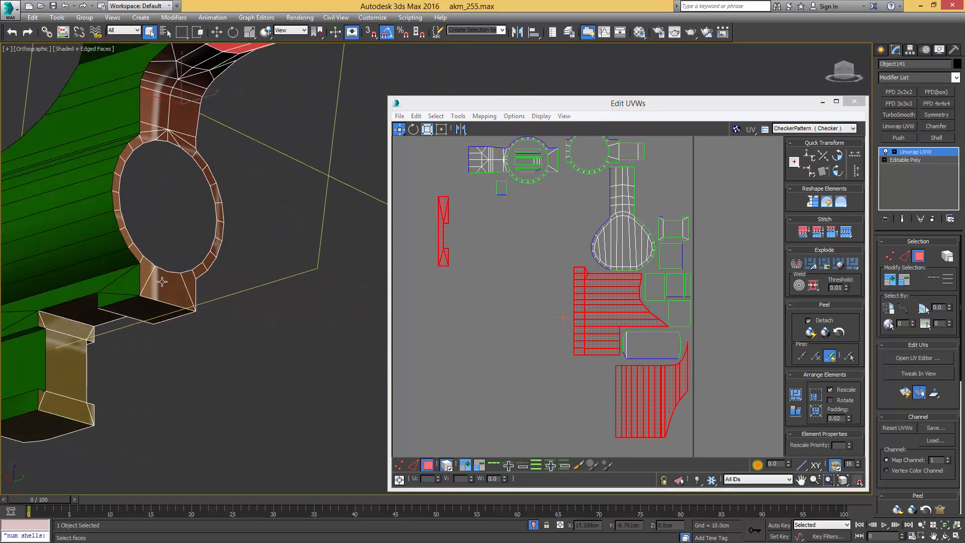
alt+middle_drag(162, 282, 154, 231)
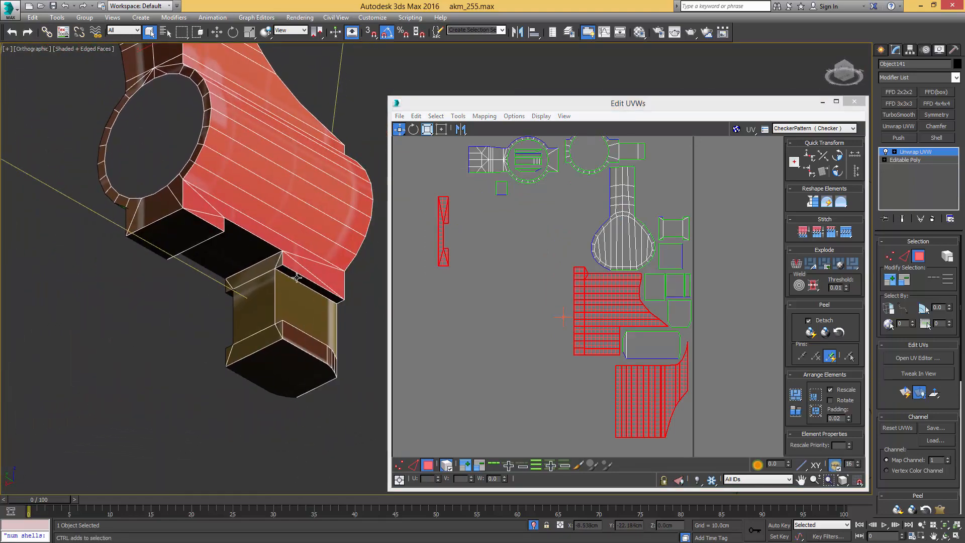
alt+middle_drag(297, 301, 230, 285)
middle_drag(369, 302, 377, 275)
scroll(196, 309, up, 3)
alt+middle_drag(192, 243, 131, 300)
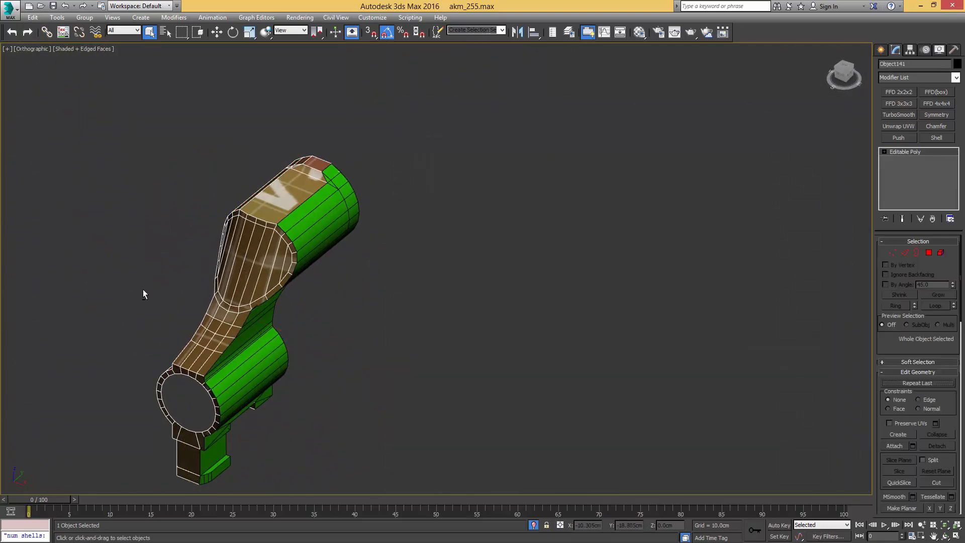
- Clone the gas block's selected sidewall polygons to a new object and leave polygon editing
alt+middle_drag(143, 289, 215, 288)
key(4)
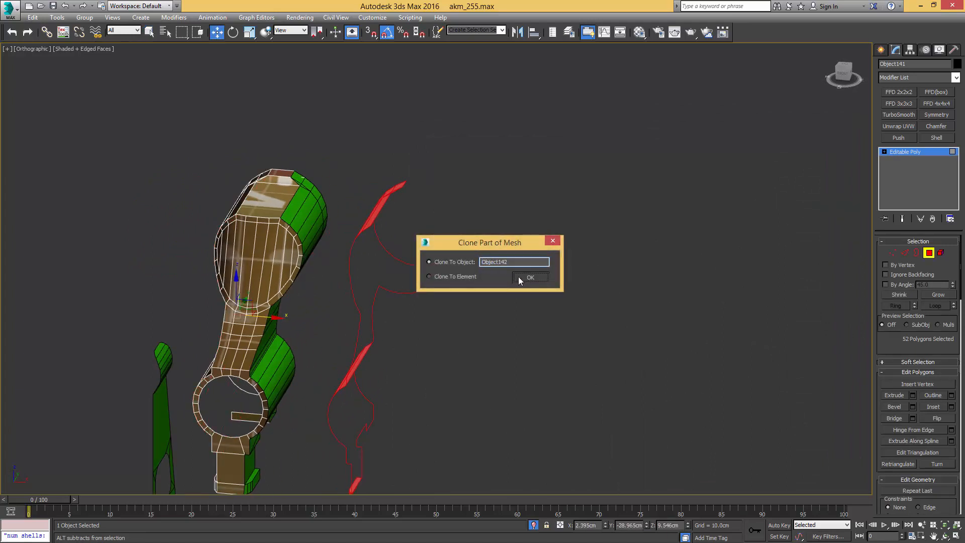
click(518, 276)
key(4)
- Select the cloned gas block sidewall piece and mirror it
key(q)
click(370, 221)
alt+middle_drag(370, 222, 402, 221)
key(w)
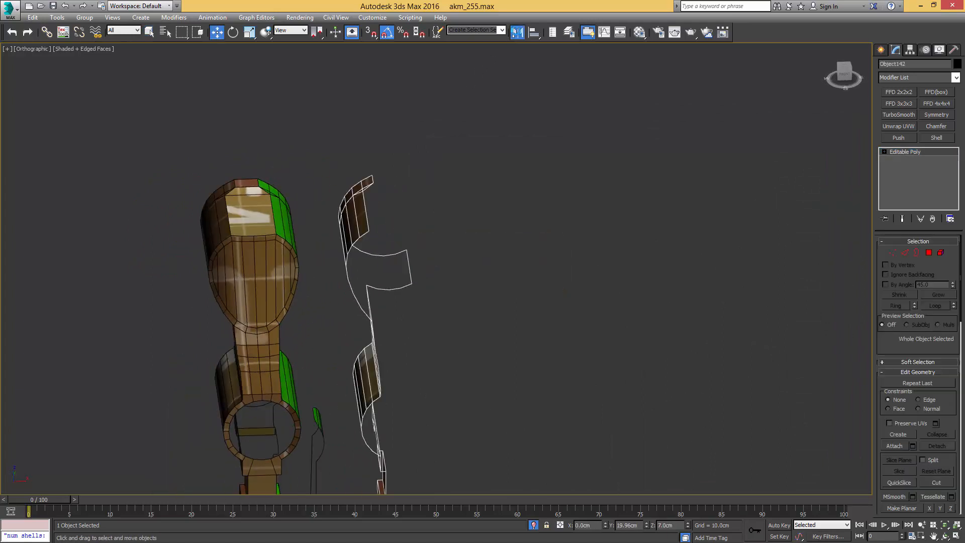
click(517, 31)
click(465, 353)
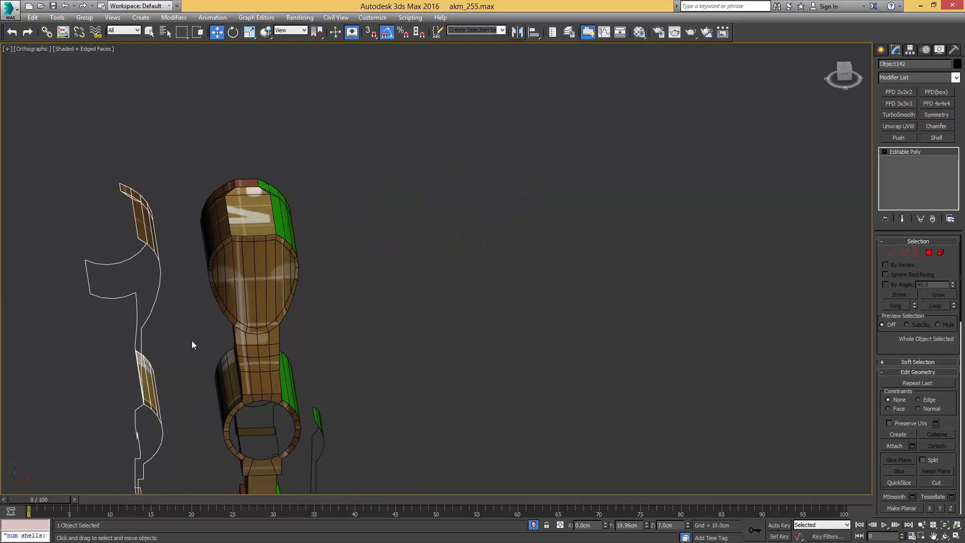
- Move the mirrored sidewall piece to the opposite side of the gas block, aligning it with the green half
alt+middle_drag(191, 339, 236, 262)
drag(214, 236, 339, 266)
alt+middle_drag(348, 265, 303, 243)
scroll(303, 243, down, 2)
middle_drag(234, 309, 377, 274)
key(space)
key(s)
- Delete the green gas block element from the green half-part object, keeping the green front sight part
click(127, 265)
key(5)
click(368, 328)
key(Delete)
key(5)
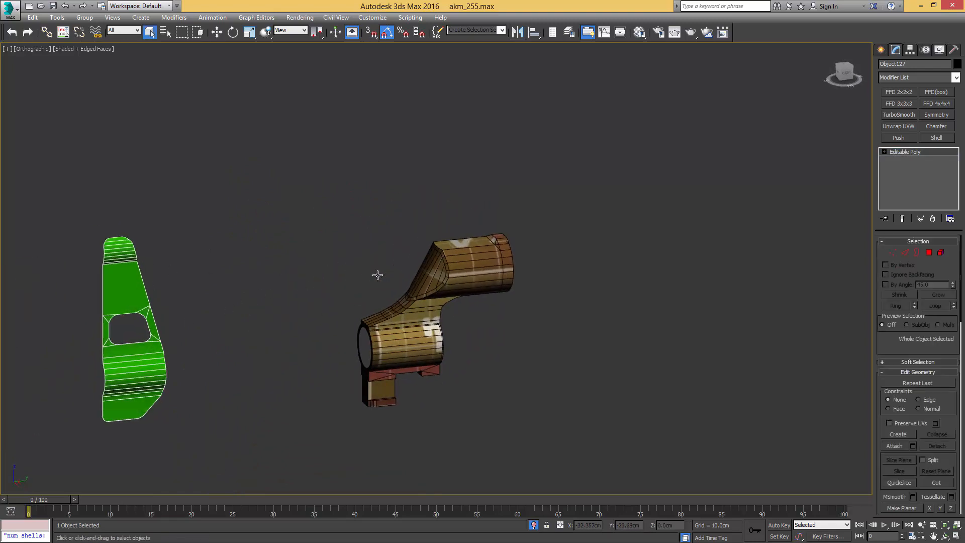
- Offset the mirrored gas block sidewall's UVs upward outside the texture square and collapse its Unwrap UVW modifier
click(415, 325)
key(u)
middle_drag(502, 292, 494, 297)
scroll(494, 297, down, 3)
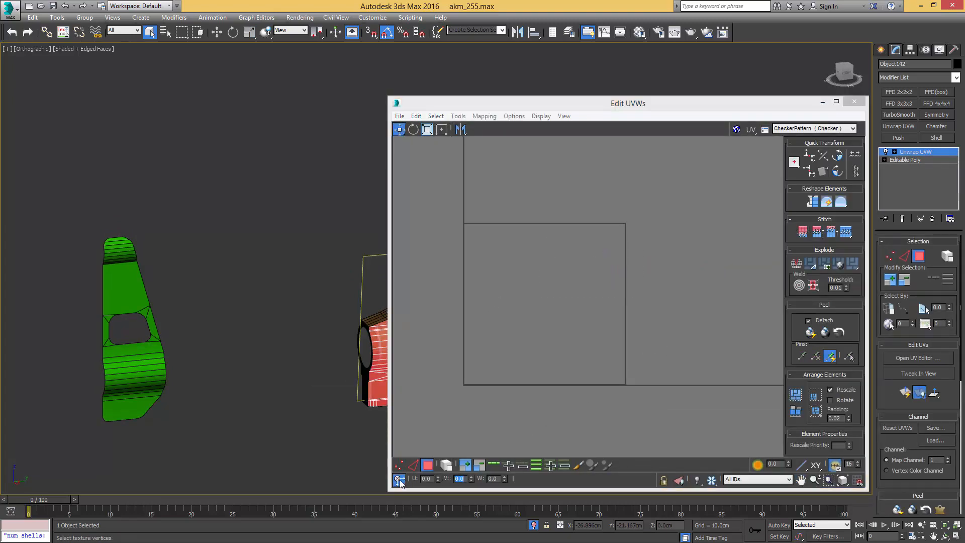
click(477, 385)
key(ctrl+z)
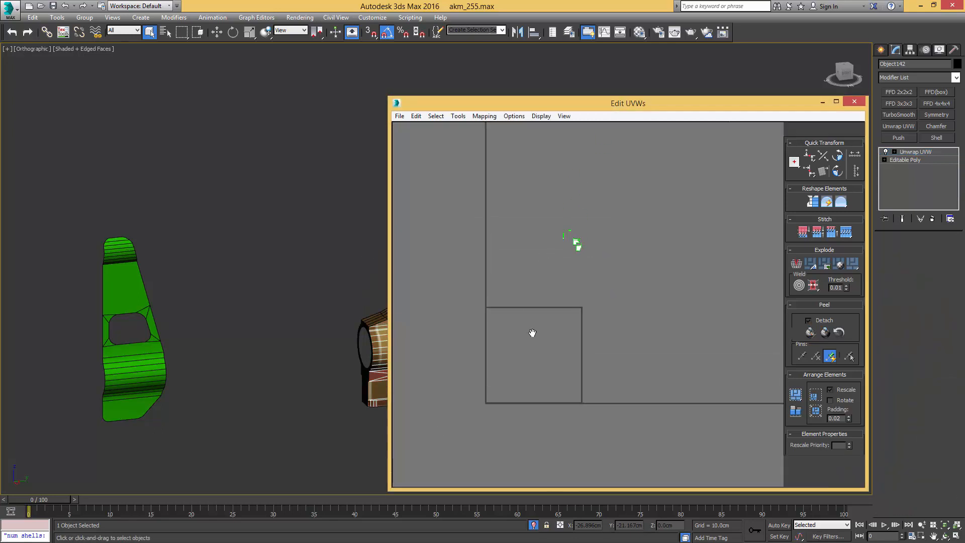
- Select the green front sight half and leave isolation mode to bring back the whole rifle
middle_drag(224, 383, 381, 326)
click(308, 293)
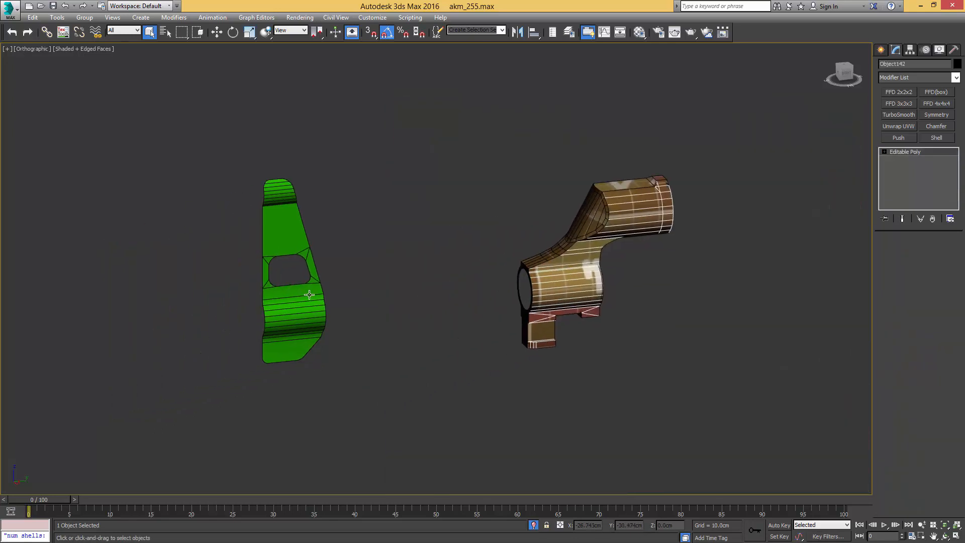
key(alt+q)
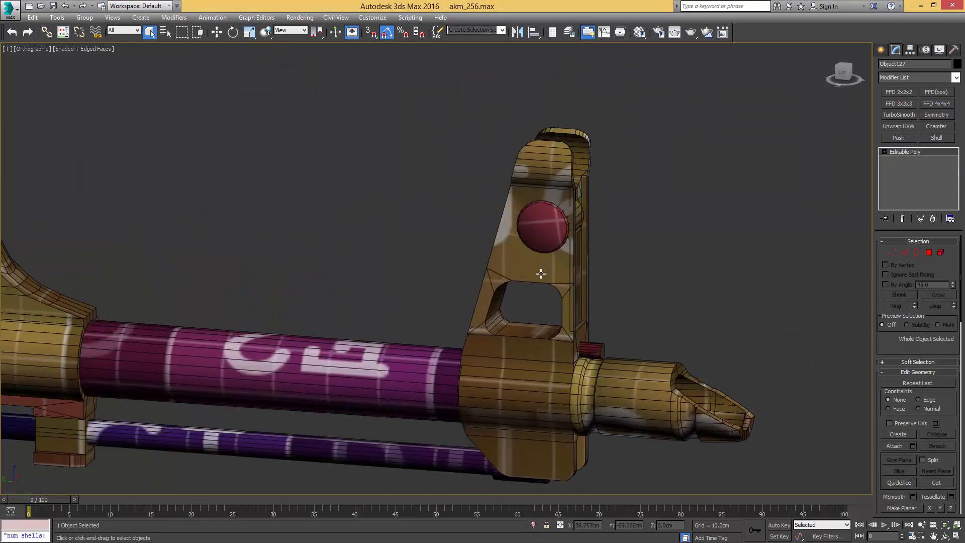
- Connect the corner vertices across the front sight's textured sidewall, above the window and below the curved ear
click(540, 273)
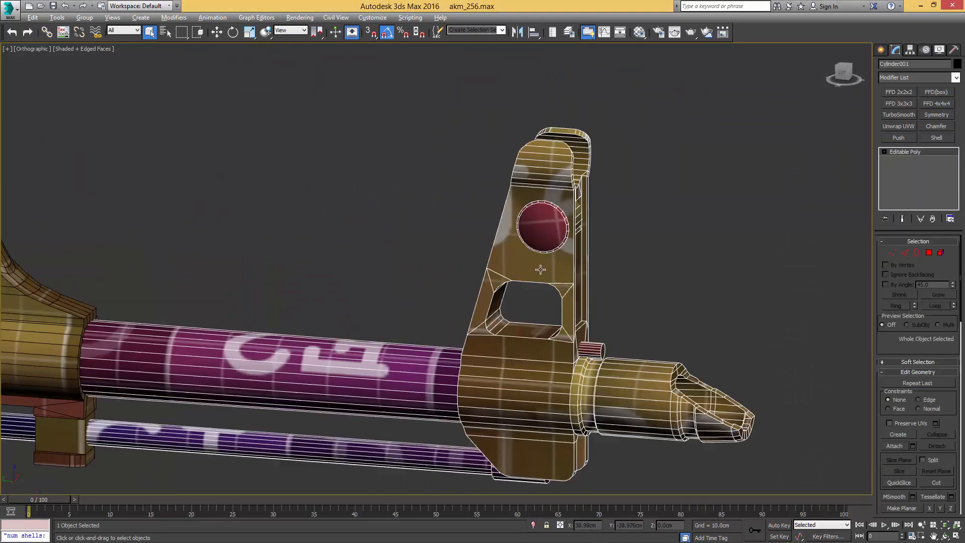
alt+middle_drag(541, 273, 585, 296)
scroll(548, 269, up, 3)
key(1)
click(518, 300)
ctrl+click(516, 304)
scroll(520, 297, up, 3)
alt+middle_drag(518, 310, 681, 334)
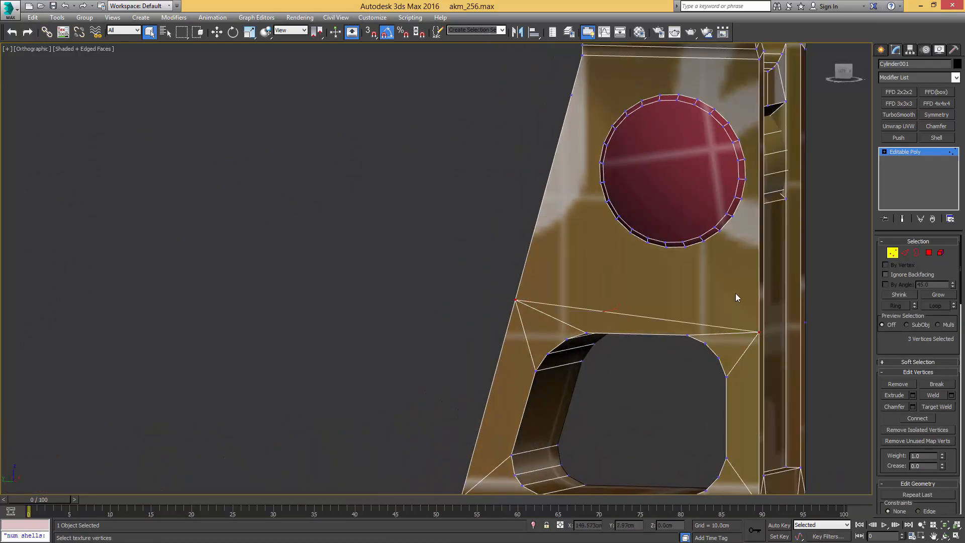
alt+middle_drag(736, 298, 586, 241)
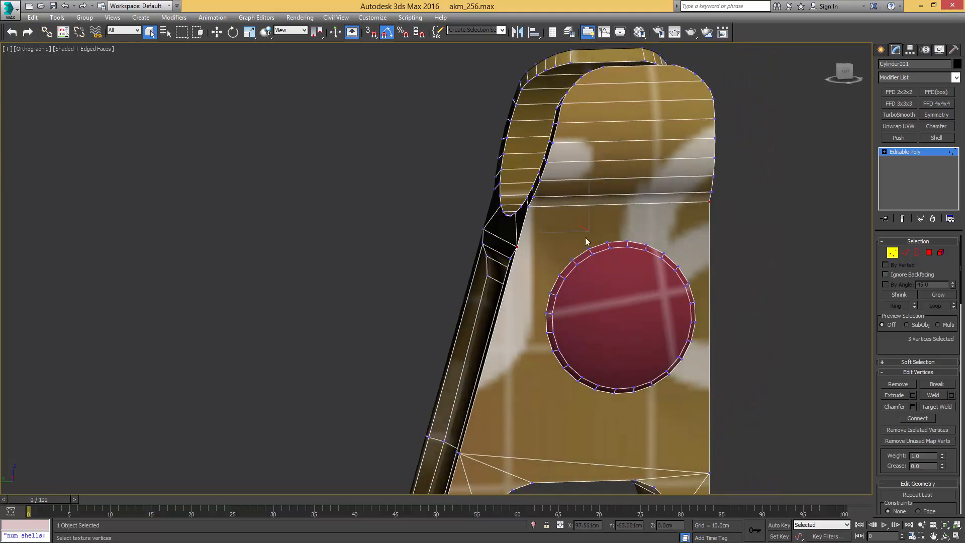
alt+middle_drag(677, 215, 713, 231)
key(1)
- Apply Unwrap UVW to the rifle body and open its UVs for editing
scroll(667, 254, down, 5)
middle_drag(660, 269, 697, 279)
scroll(698, 279, down, 6)
middle_drag(189, 359, 406, 274)
scroll(516, 248, up, 6)
middle_drag(251, 255, 545, 243)
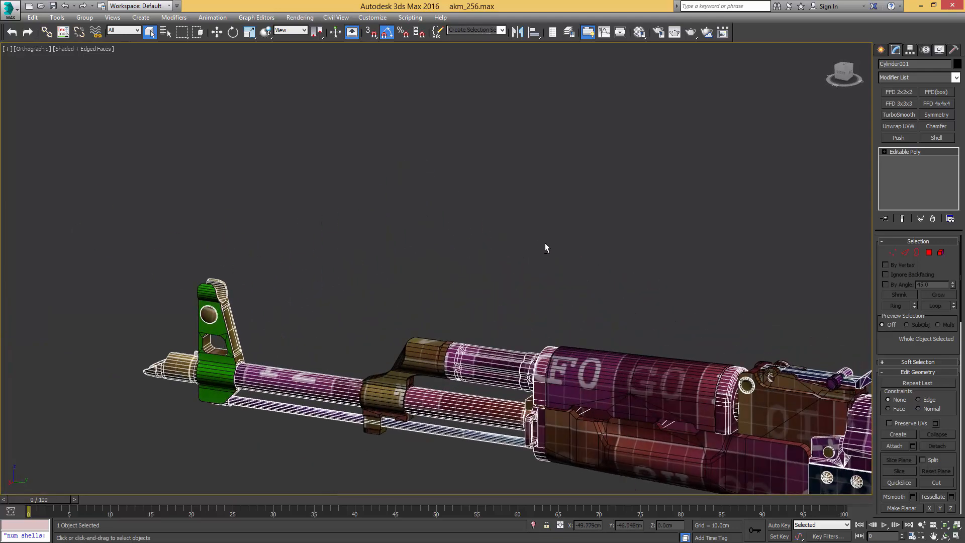
middle_drag(335, 318, 530, 275)
scroll(430, 282, up, 6)
key(ctrl+u)
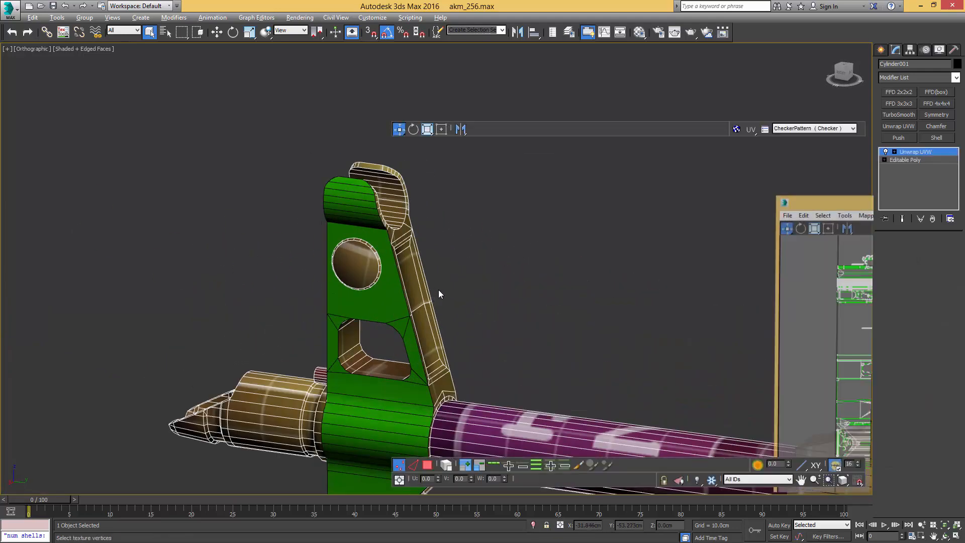
- Select the complete UV island of the front sight's textured sidewall
scroll(270, 285, down, 5)
middle_drag(358, 321, 156, 265)
scroll(273, 288, down, 6)
middle_drag(356, 283, 106, 259)
scroll(245, 269, up, 6)
middle_drag(372, 282, 221, 278)
scroll(309, 279, up, 5)
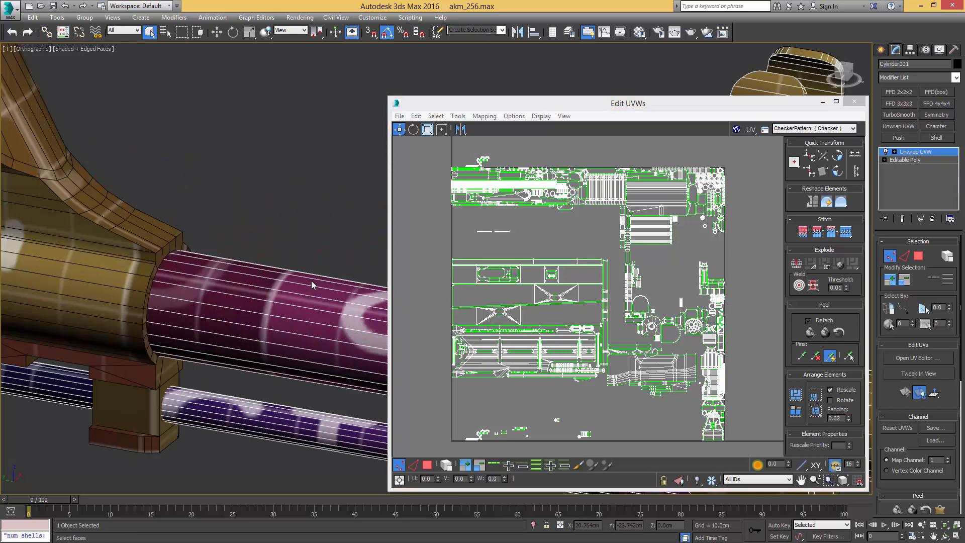
middle_drag(312, 280, 47, 259)
scroll(47, 260, down, 7)
scroll(117, 255, up, 4)
key(3)
click(183, 239)
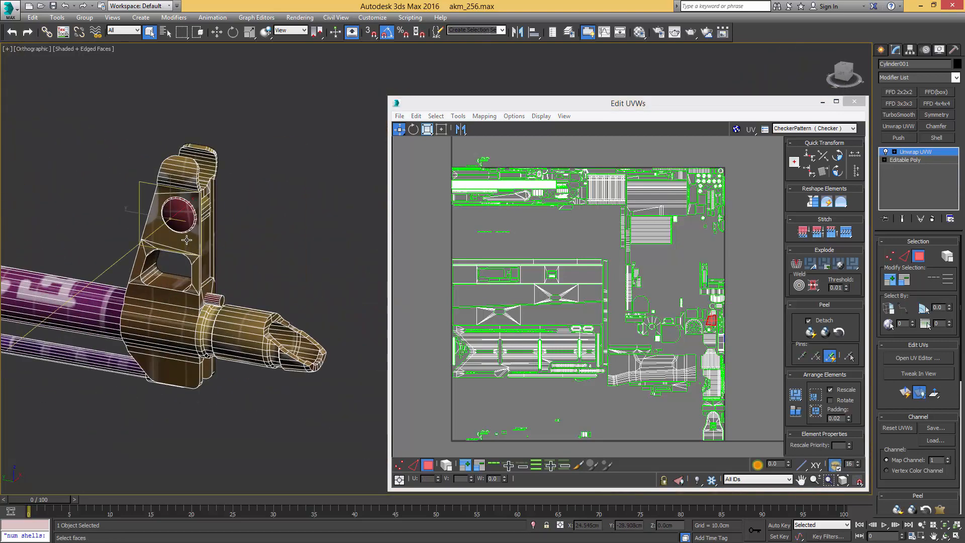
middle_drag(644, 323, 574, 280)
scroll(646, 288, up, 8)
key(4)
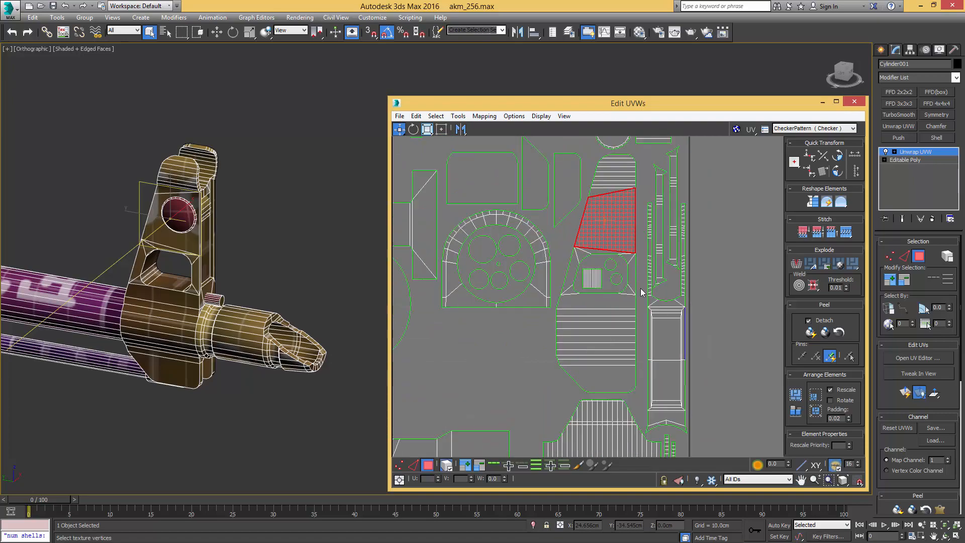
click(617, 313)
- Carry the sidewall selection over to polygon level, clone the polygons to a new object and leave polygon editing
middle_drag(189, 268, 267, 273)
key(alt+c)
key(4)
scroll(281, 271, down, 2)
middle_drag(285, 235, 311, 307)
key(w)
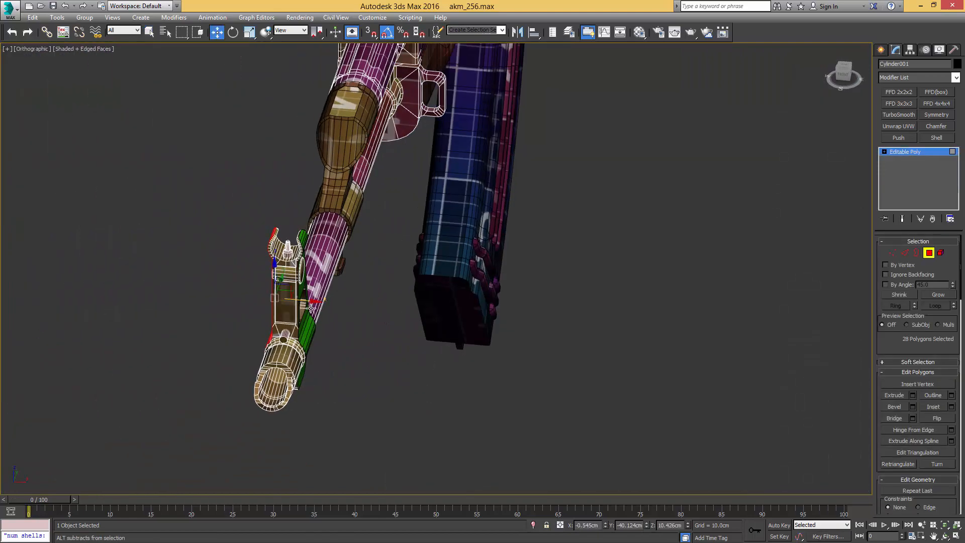
shift+drag(352, 309, 370, 315)
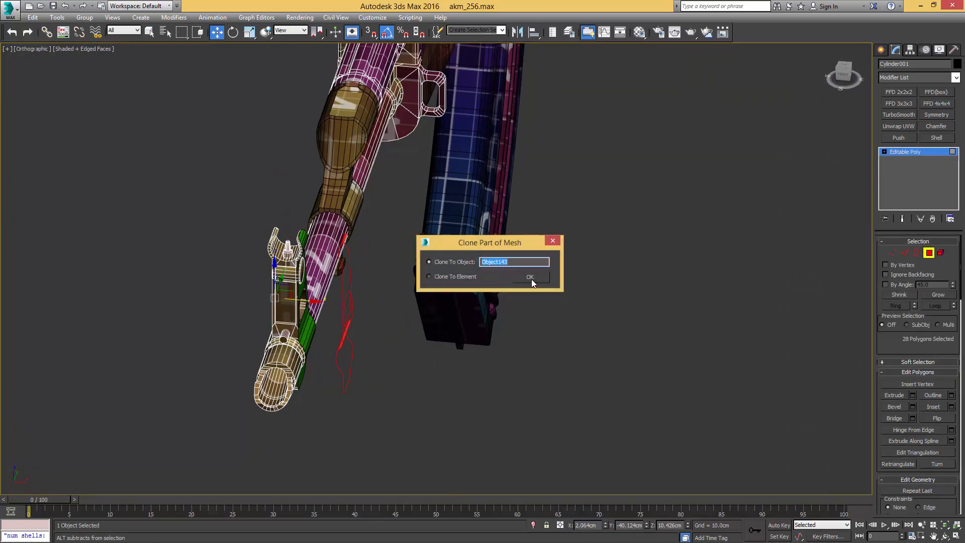
click(531, 279)
mouse_move(347, 277)
alt+middle_down()
mouse_move(506, 278)
mouse_move(214, 317)
alt+middle_up()
scroll(601, 280, up, 2)
key(4)
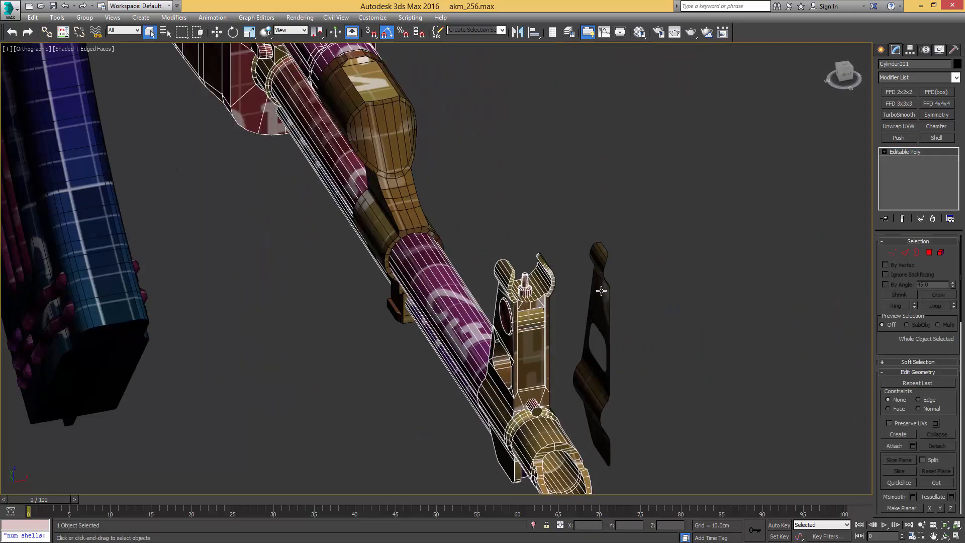
- Mirror the cloned front sight sidewall about the X axis without making a copy
click(605, 264)
click(510, 35)
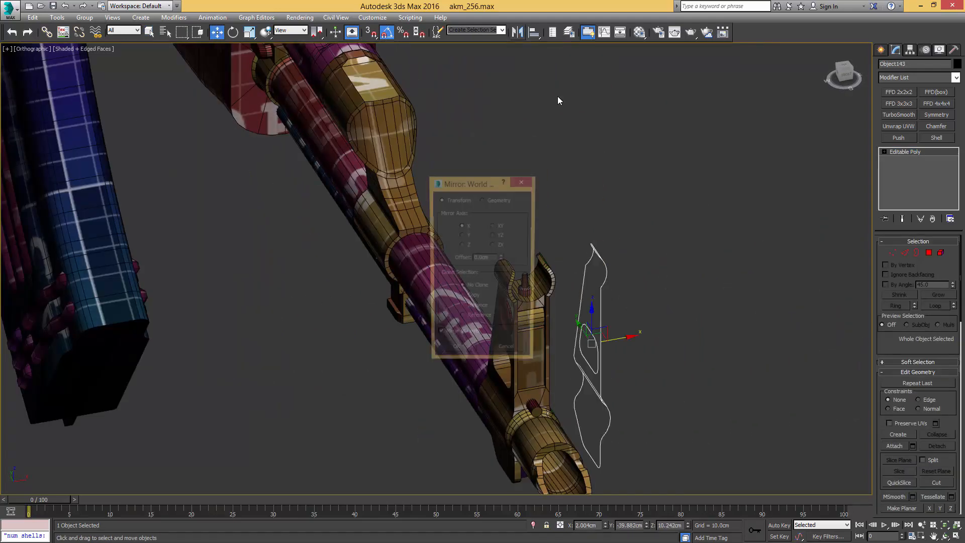
click(449, 345)
- Move the mirrored sidewall onto the front sight's green side using vertex snapping, and turn snapping off
alt+middle_drag(563, 216, 501, 221)
scroll(522, 224, up, 3)
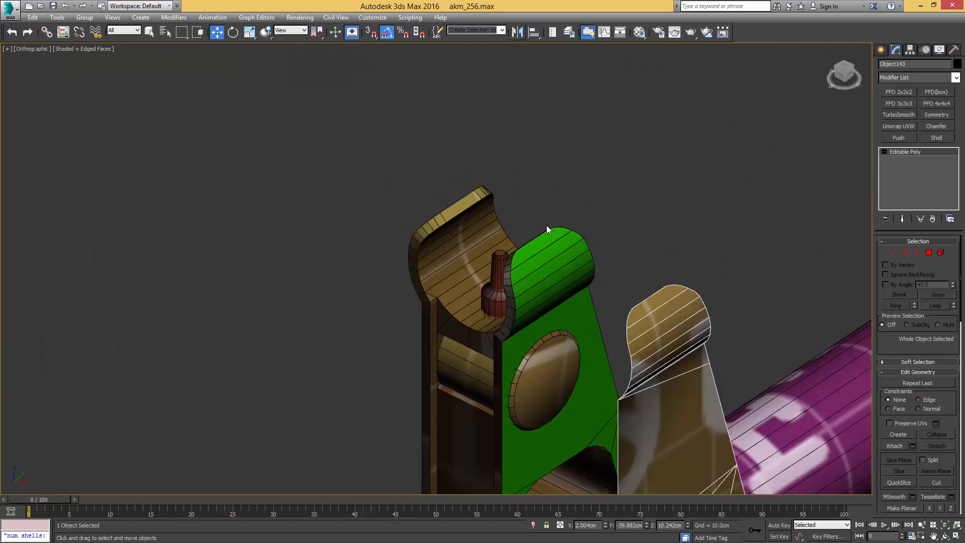
key(s)
drag(632, 308, 512, 250)
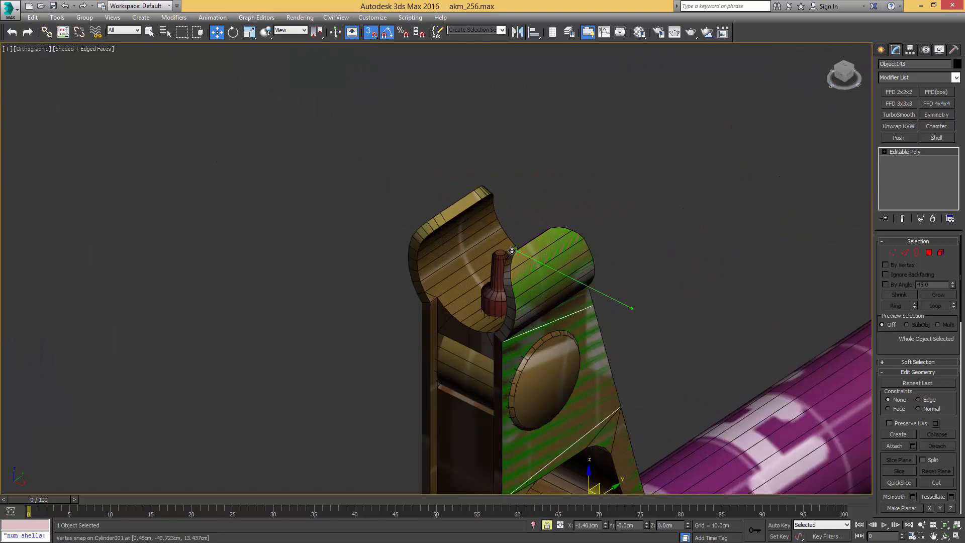
middle_drag(536, 304, 391, 198)
scroll(402, 196, down, 3)
key(s)
scroll(509, 209, down, 2)
middle_drag(534, 284, 490, 232)
key(q)
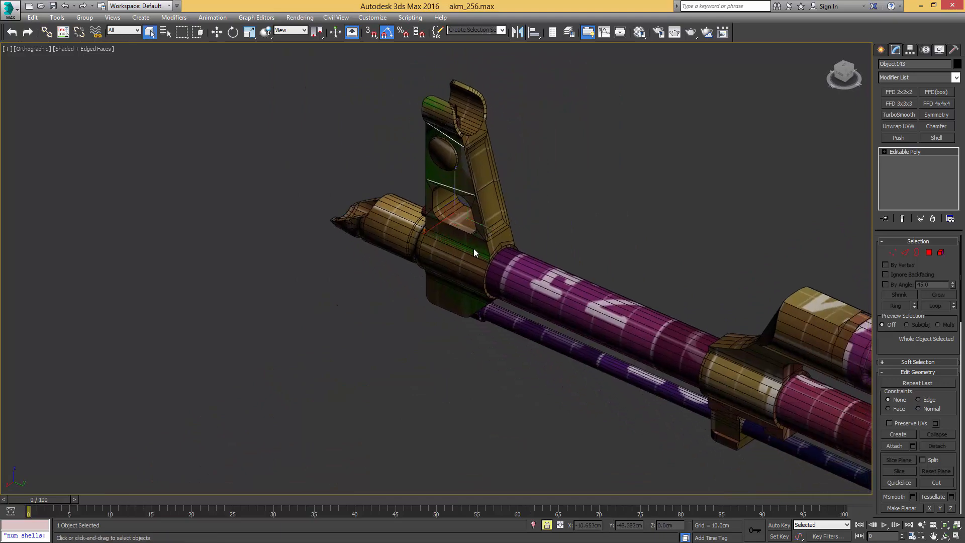
click(410, 224)
click(446, 227)
key(F3)
key(F3)
drag(439, 222, 415, 233)
key(ctrl+z)
- Delete the green front sight element from the half-part object, using wireframe display to pick it
scroll(440, 115, up, 6)
key(q)
click(380, 60)
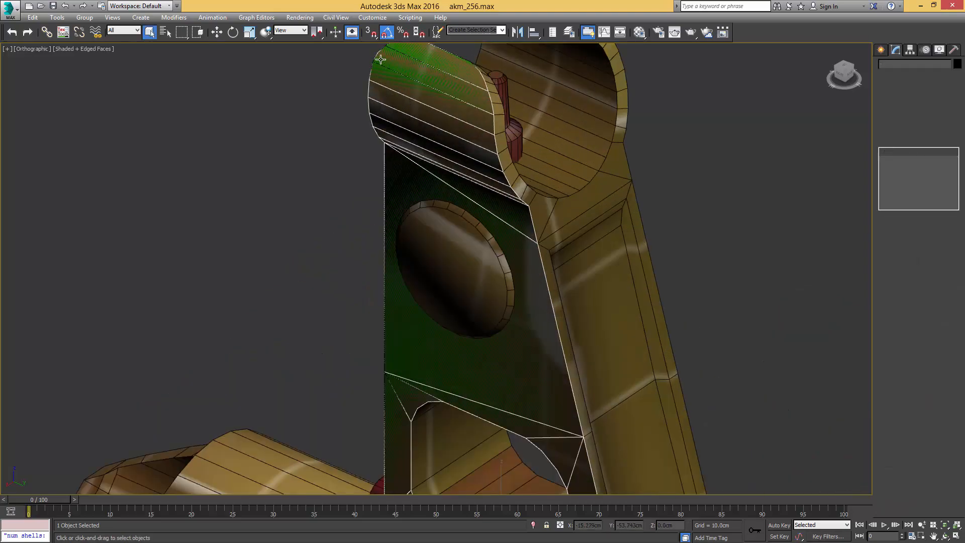
scroll(387, 127, down, 3)
key(F3)
key(F3)
alt+middle_drag(400, 94, 451, 108)
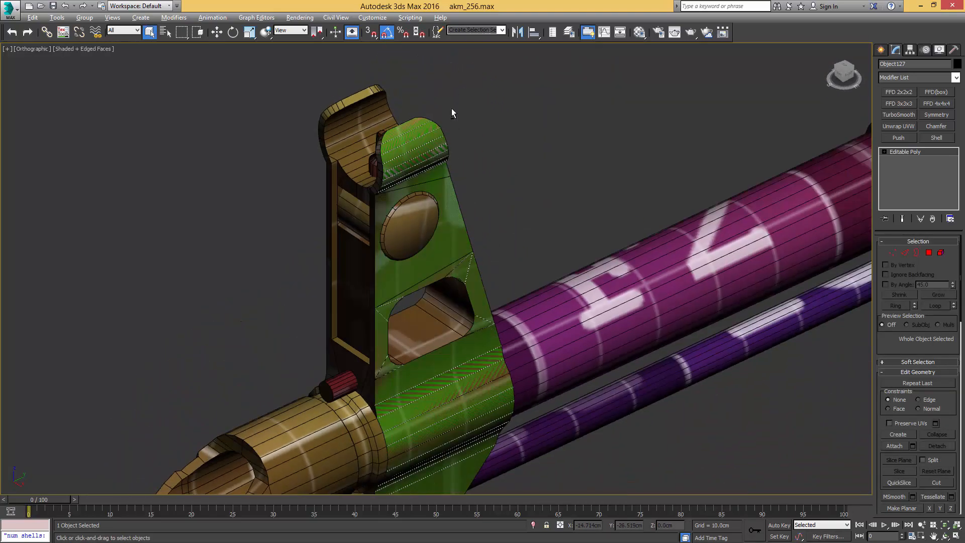
scroll(451, 108, up, 5)
scroll(394, 136, down, 5)
key(F3)
scroll(487, 162, down, 5)
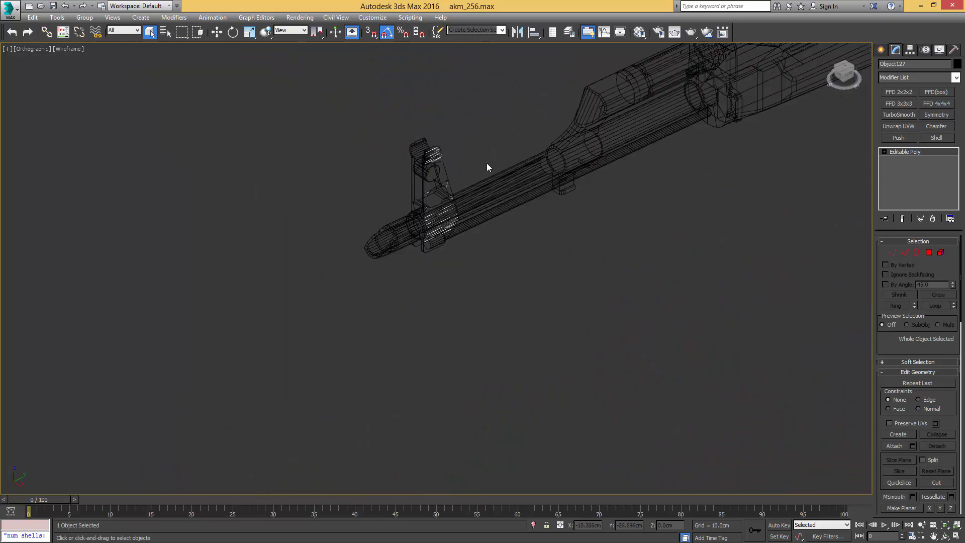
key(5)
scroll(470, 161, down, 5)
middle_drag(372, 231, 284, 311)
click(409, 212)
mouse_move(409, 212)
alt+middle_down()
mouse_move(397, 218)
mouse_move(438, 158)
mouse_move(422, 154)
alt+middle_up()
key(5)
key(F3)
- Offset all UVs of the mirrored front sight sidewall by 1 in V, collapse the Unwrap UVW modifier and deselect the piece
scroll(451, 146, up, 6)
click(404, 197)
key(ctrl+u)
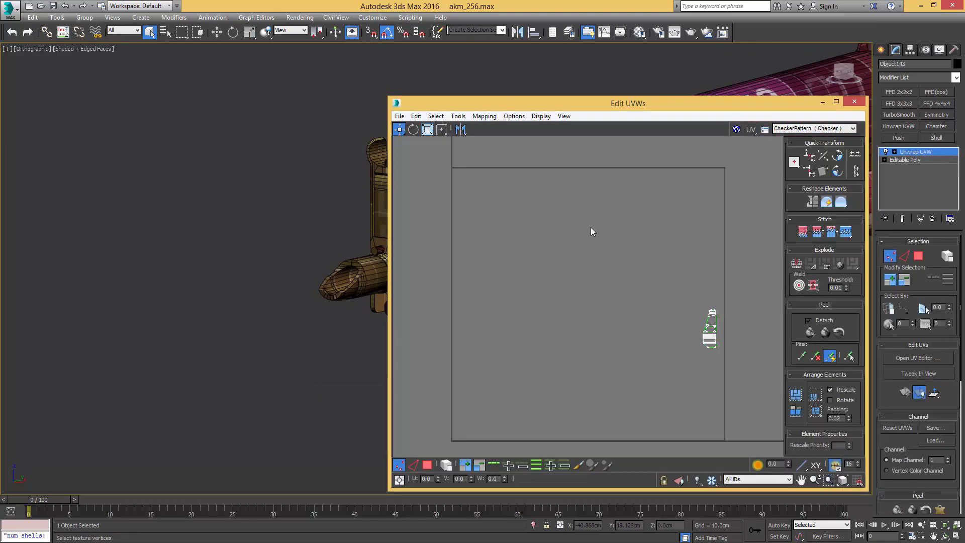
middle_drag(599, 231, 532, 223)
key(3)
key(ctrl+a)
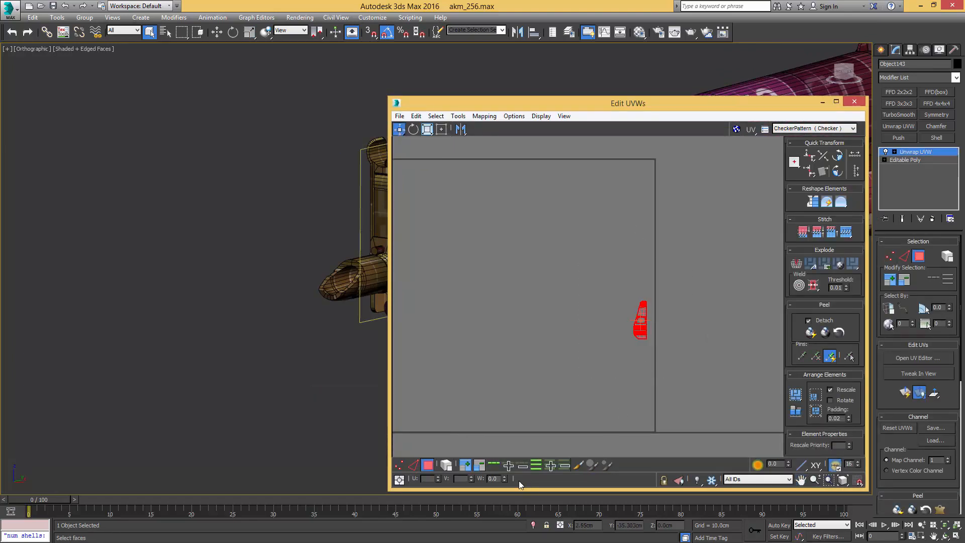
click(398, 480)
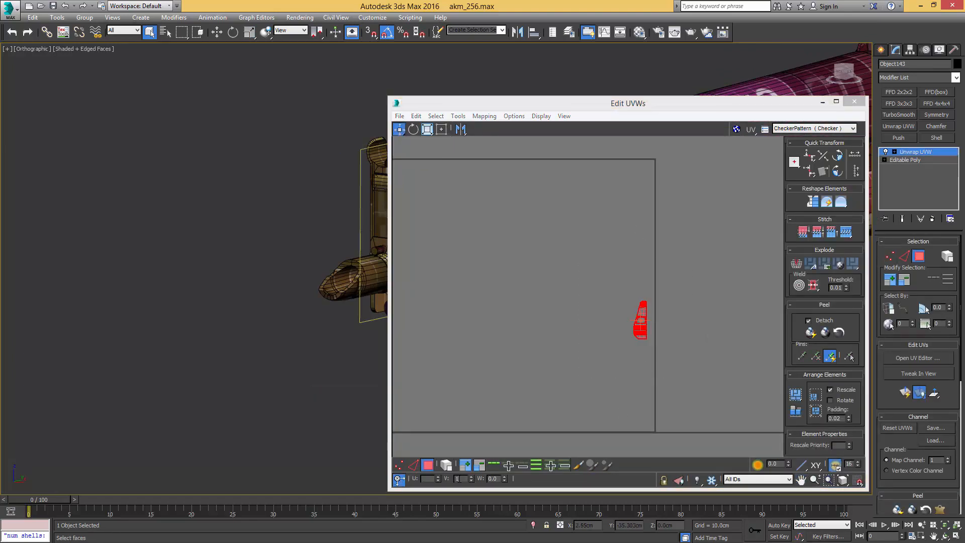
key(Return)
click(399, 480)
click(539, 335)
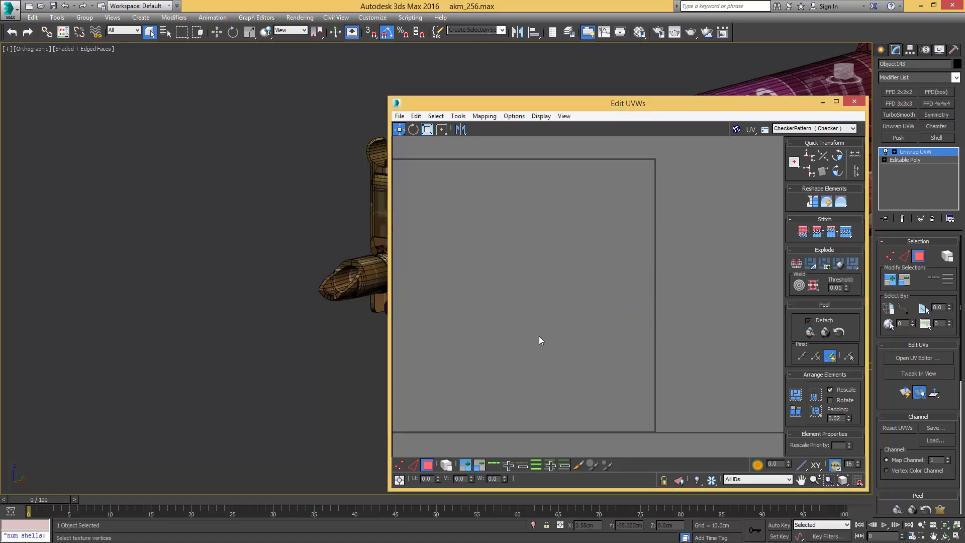
key(ctrl+e)
click(540, 335)
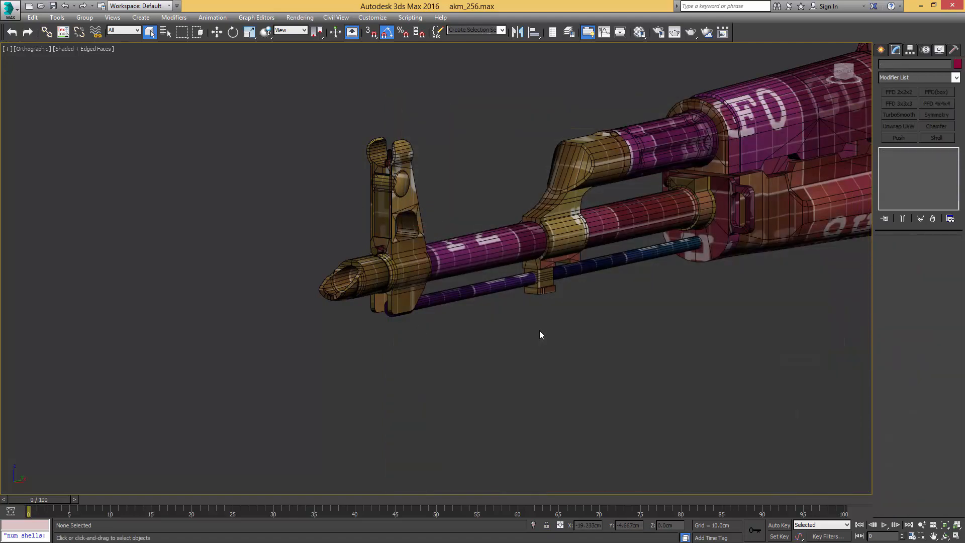
- Inspect the rifle from both sides, from muzzle to stock, for remaining untextured parts
scroll(710, 316, down, 8)
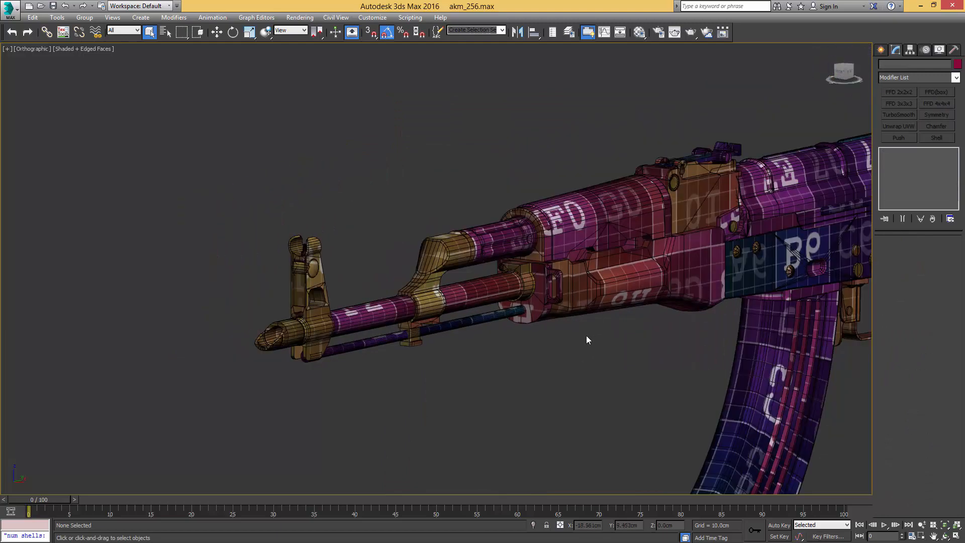
middle_drag(544, 315, 511, 306)
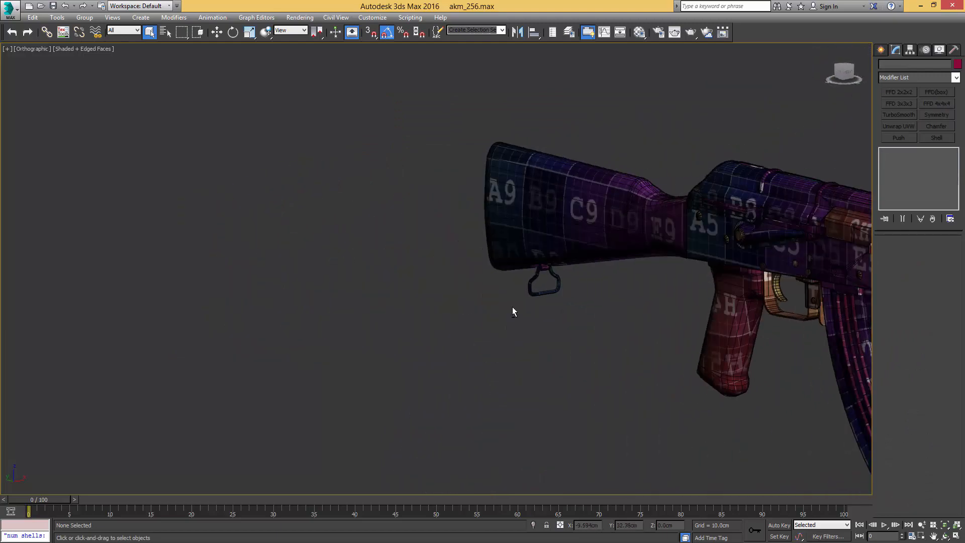
middle_drag(658, 304, 569, 301)
middle_drag(798, 303, 431, 322)
alt+middle_drag(430, 323, 603, 229)
alt+middle_drag(281, 301, 422, 280)
middle_drag(514, 269, 352, 332)
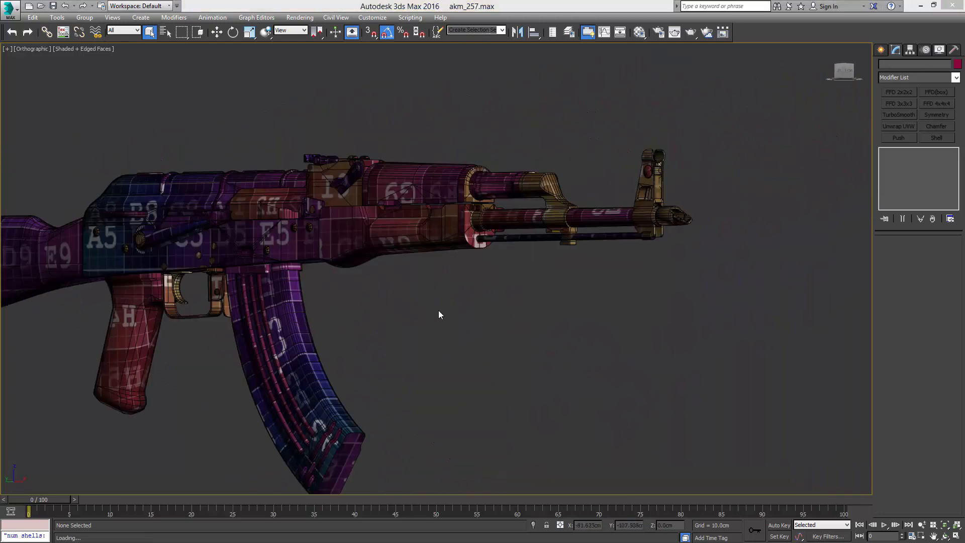
scroll(604, 324, down, 2)
middle_drag(438, 311, 641, 322)
scroll(381, 318, down, 2)
middle_drag(381, 318, 705, 312)
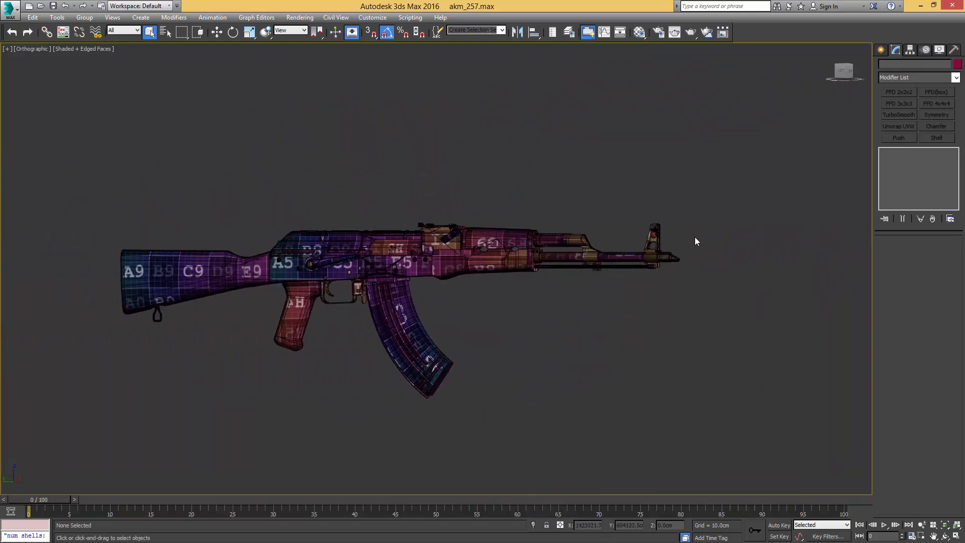
- Select all rifle parts and collapse them into a single mesh object
drag(293, 320, 129, 396)
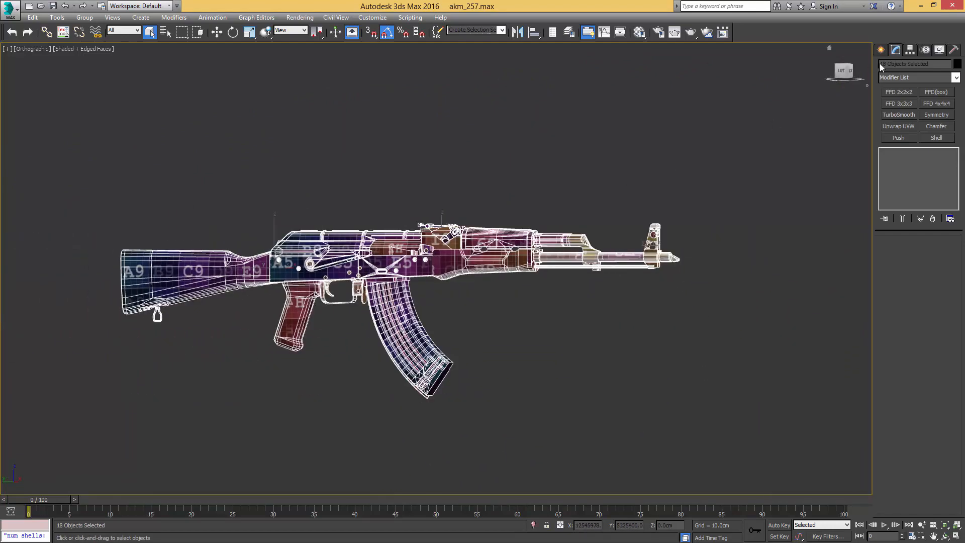
click(953, 49)
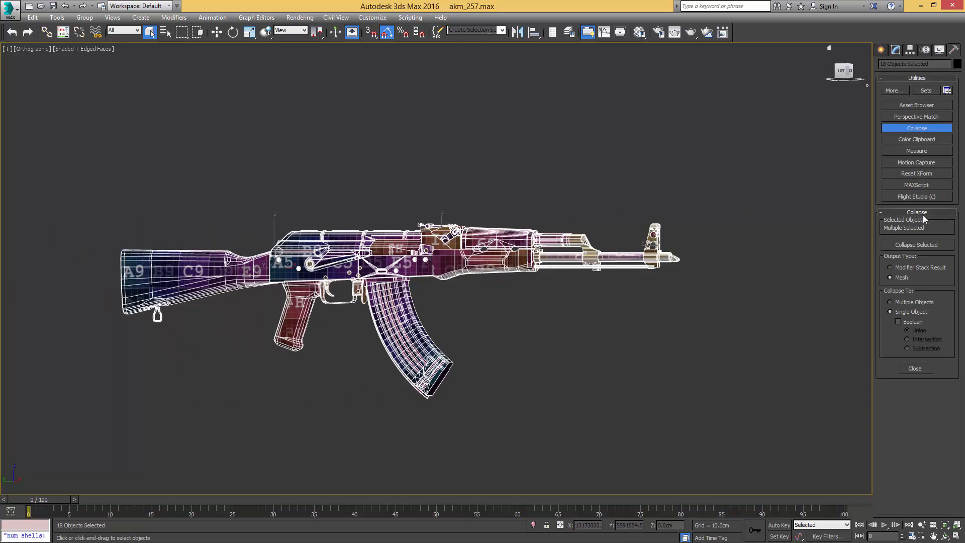
click(913, 245)
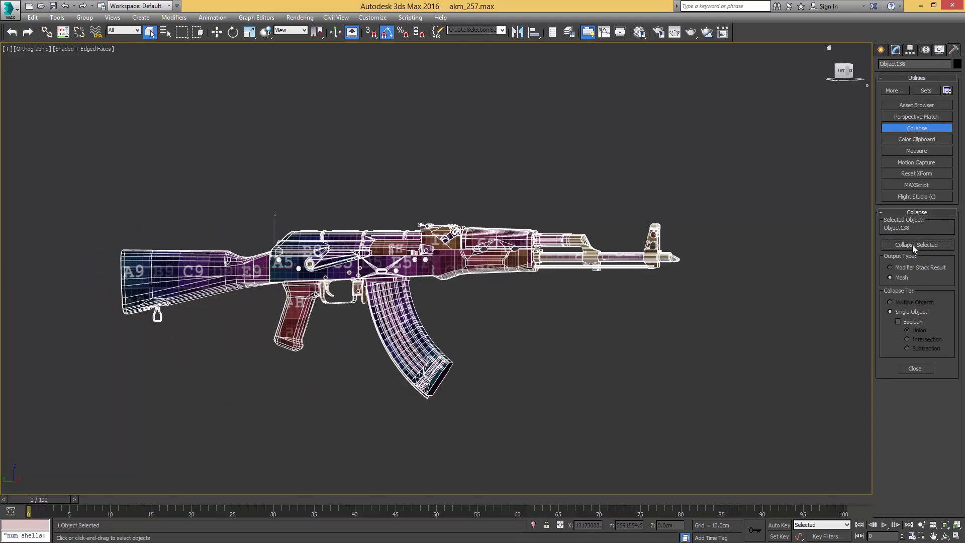
- Convert the merged rifle mesh to an Editable Poly
scroll(581, 243, up, 2)
right_click(580, 243)
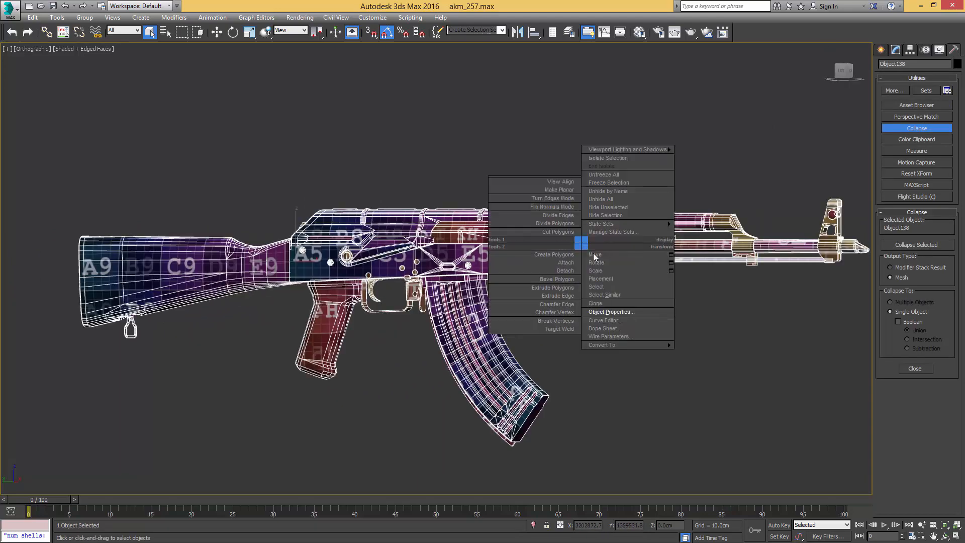
mouse_move(657, 344)
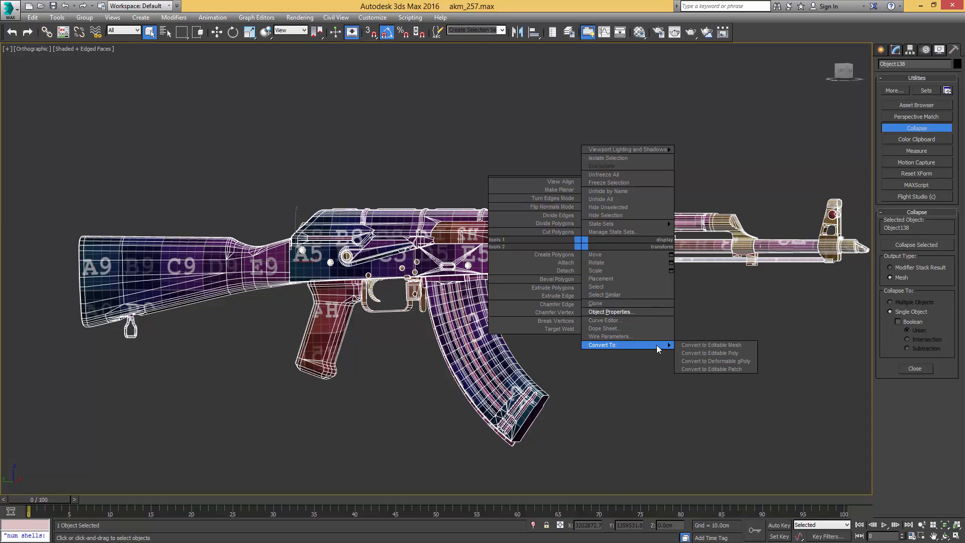
click(725, 350)
alt+middle_drag(694, 297, 602, 287)
- Weld all of the rifle's vertices, lowering the weld threshold from its default so only coincident vertices merge
key(1)
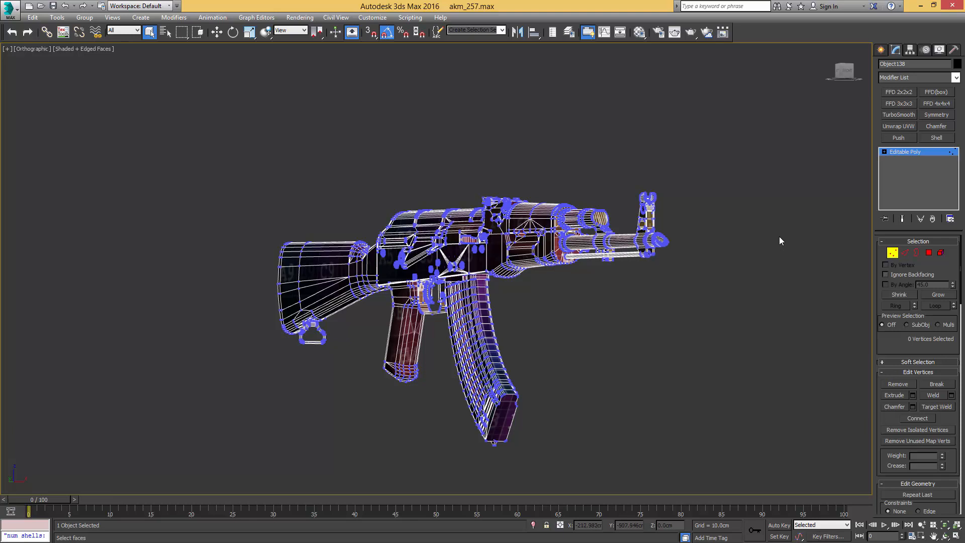
key(ctrl+a)
click(950, 396)
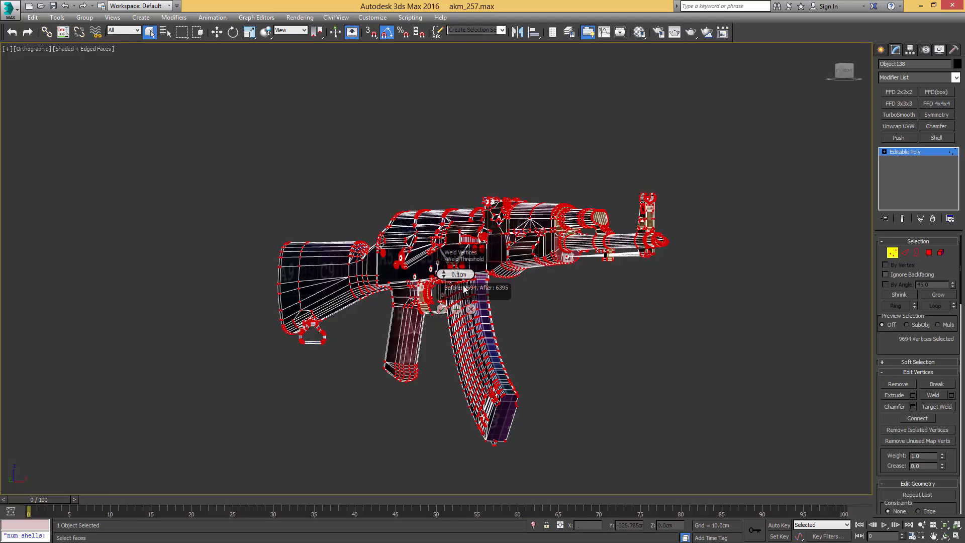
key(Return)
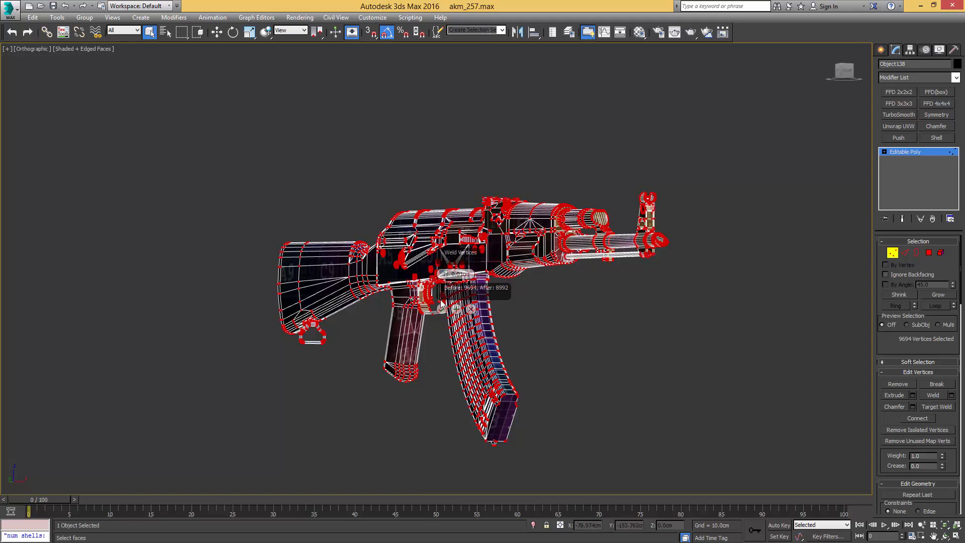
click(442, 309)
- Select the barrel and front sight element, and inspect the welded rifle along its handguard and receiver
scroll(603, 272, up, 3)
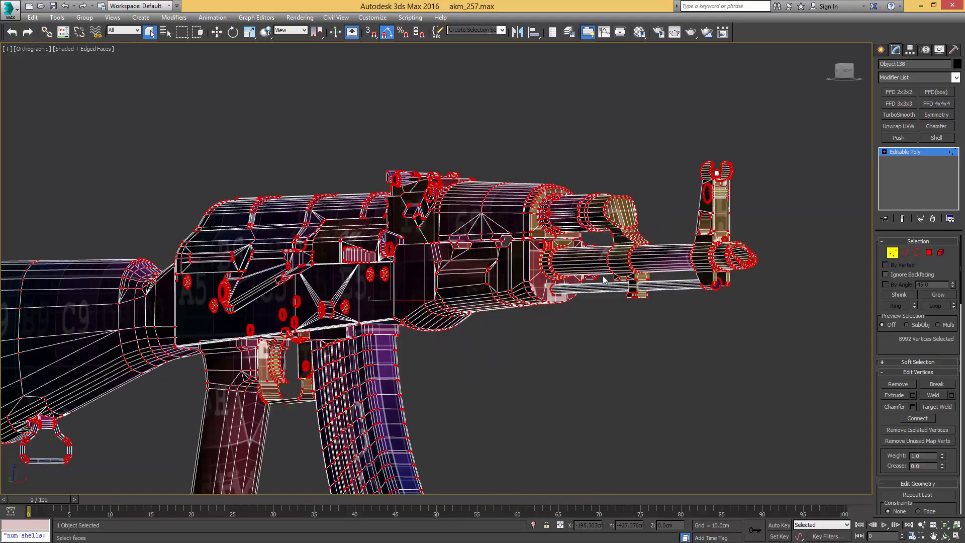
key(5)
click(720, 218)
alt+middle_drag(718, 217, 502, 239)
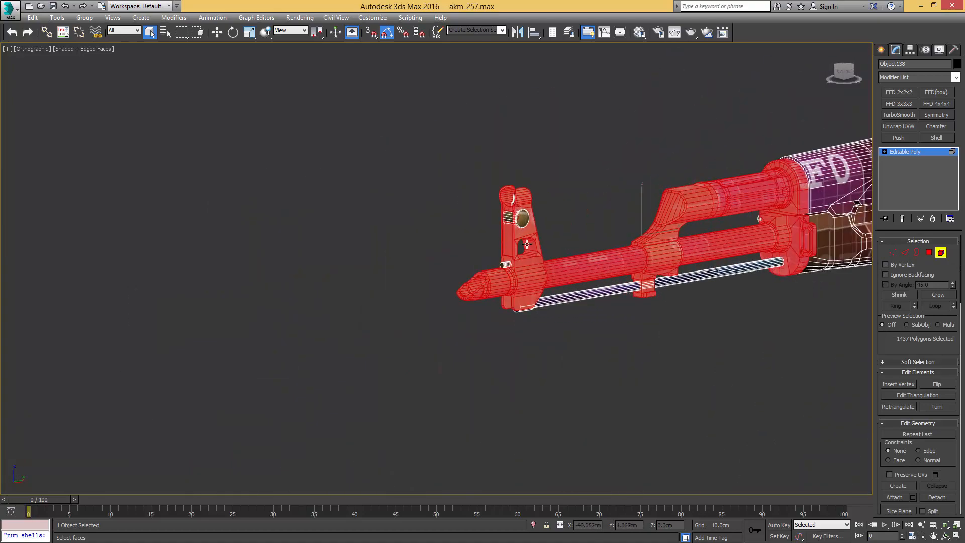
middle_drag(712, 207, 490, 243)
middle_drag(630, 247, 432, 262)
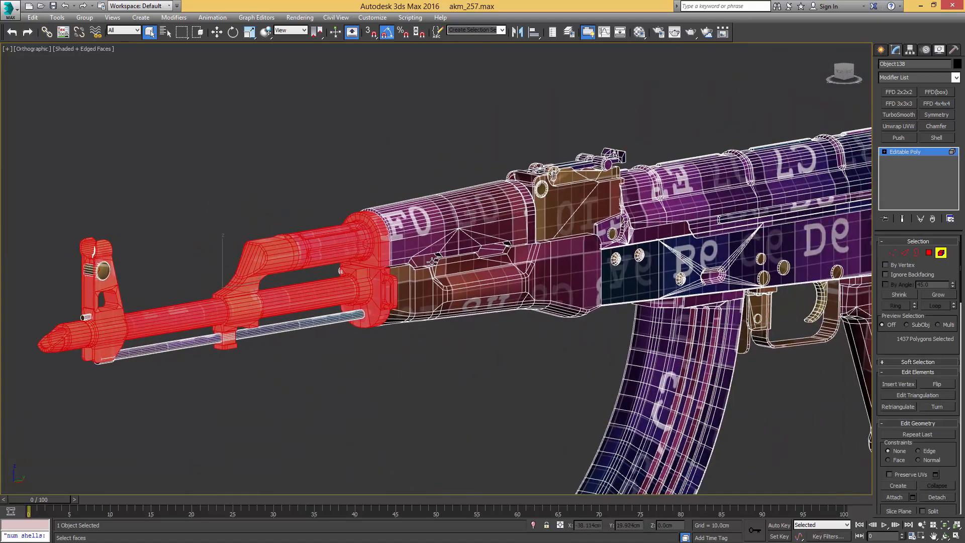
click(576, 215)
alt+middle_drag(575, 215, 631, 215)
scroll(550, 197, up, 5)
scroll(508, 250, down, 5)
- Leave element editing, add an Unwrap UVW modifier to the rifle and open its UV editor
key(5)
scroll(507, 238, down, 3)
alt+middle_drag(505, 254, 571, 245)
scroll(571, 244, up, 2)
key(ctrl+e)
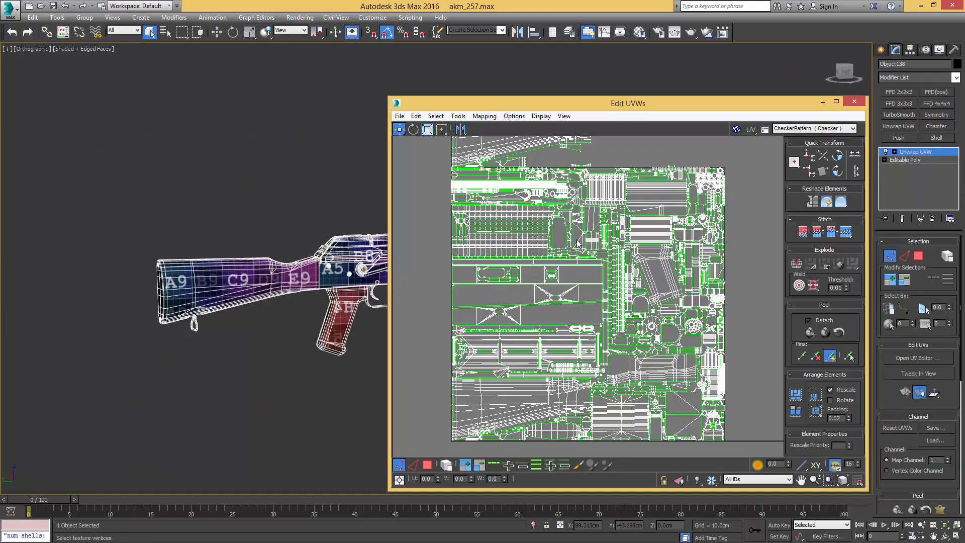
- Select the three stray UV islands lying outside the texture square and move them closer to its edge
middle_drag(437, 192, 602, 251)
key(3)
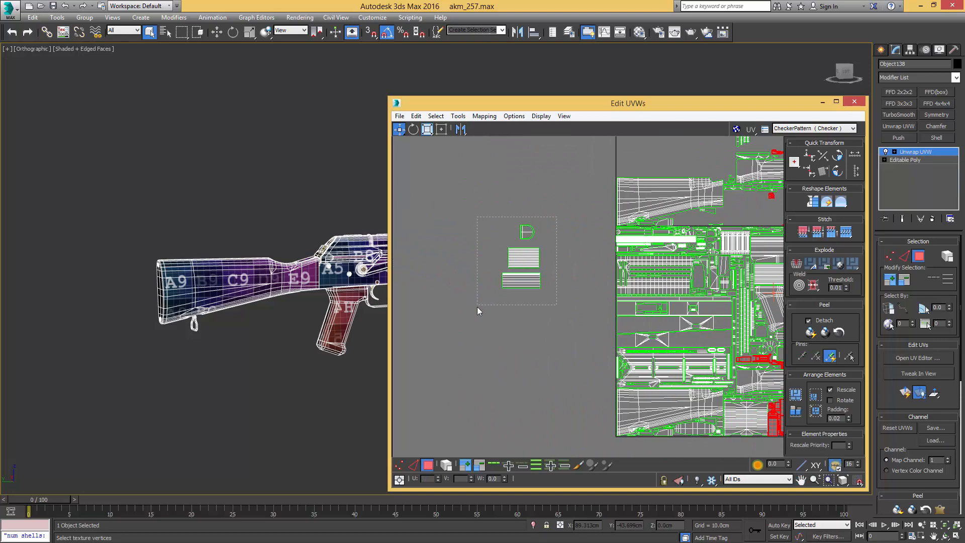
drag(477, 306, 477, 307)
middle_drag(547, 259, 470, 249)
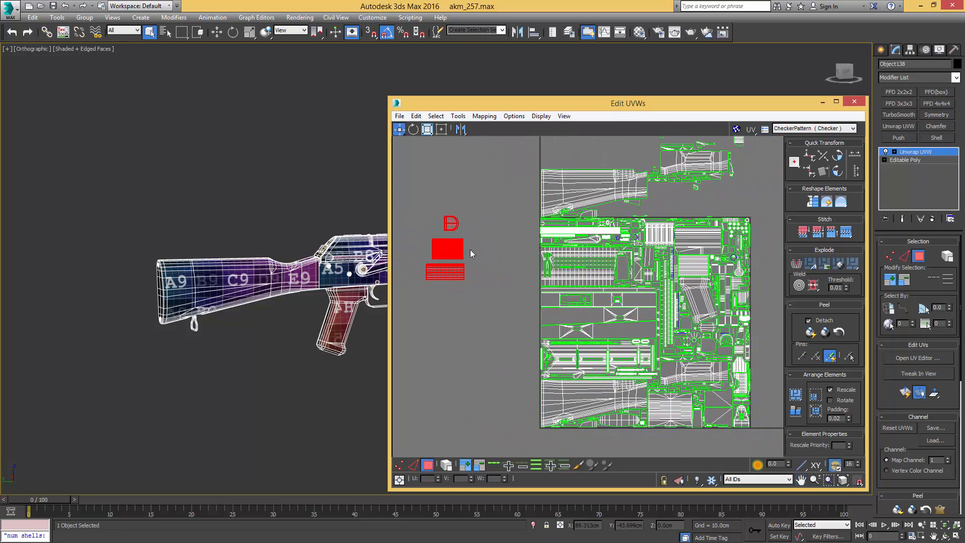
drag(449, 249, 506, 276)
middle_drag(509, 267, 423, 247)
scroll(423, 246, up, 2)
scroll(454, 246, down, 1)
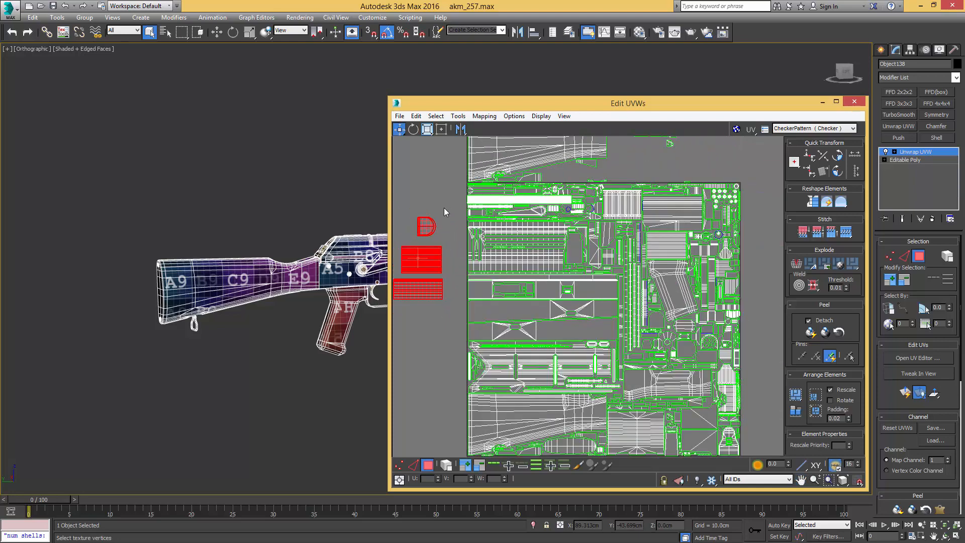
- Move the D-shaped island inside the texture square next to the matching arch-shaped island and rotate it upright in 90-degree turns
drag(444, 207, 604, 287)
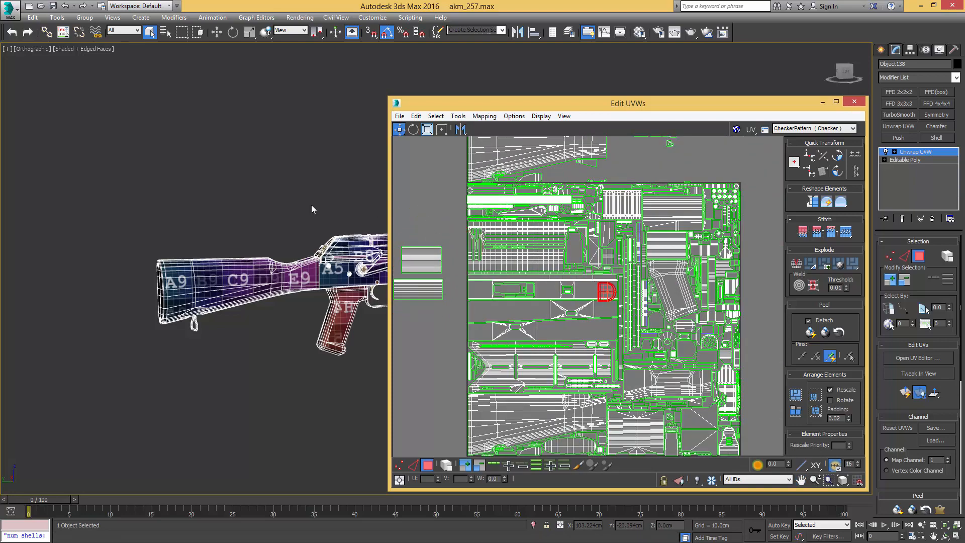
mouse_move(322, 206)
middle_down()
mouse_move(83, 184)
mouse_move(304, 213)
mouse_move(241, 206)
mouse_move(252, 189)
mouse_move(318, 191)
mouse_move(173, 162)
middle_up()
key(F3)
scroll(239, 200, up, 4)
scroll(305, 193, up, 4)
mouse_move(236, 175)
alt+middle_down()
mouse_move(296, 201)
mouse_move(274, 198)
alt+middle_up()
key(F3)
scroll(583, 261, up, 5)
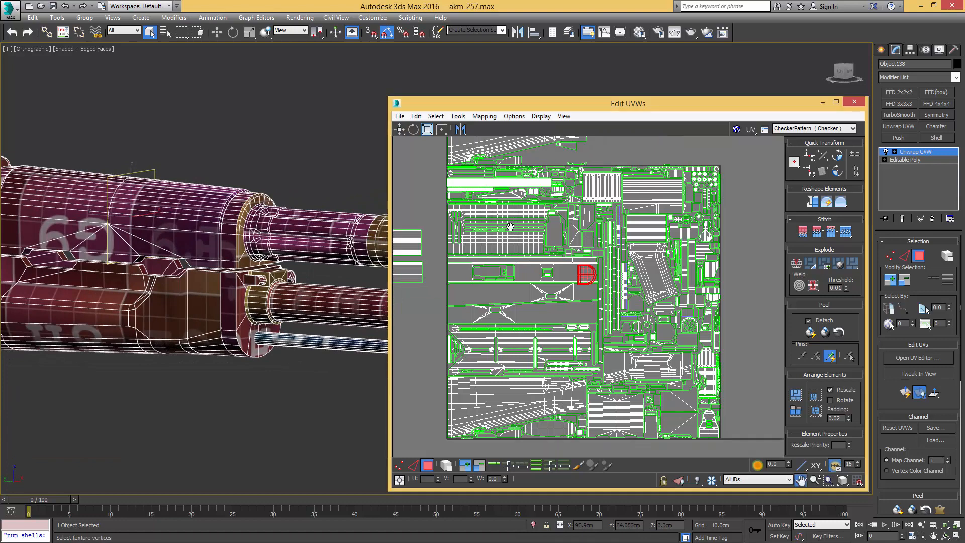
drag(577, 253, 723, 336)
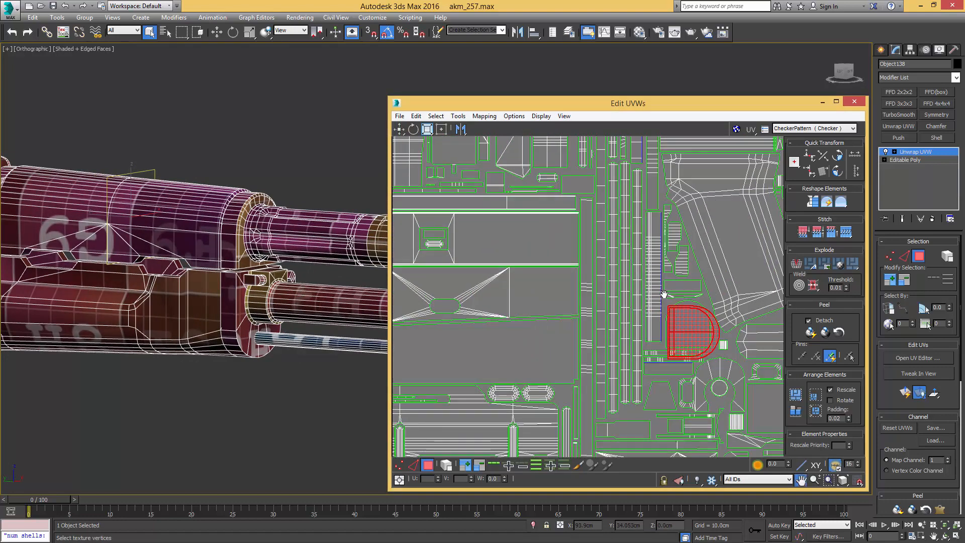
scroll(724, 335, up, 3)
click(837, 171)
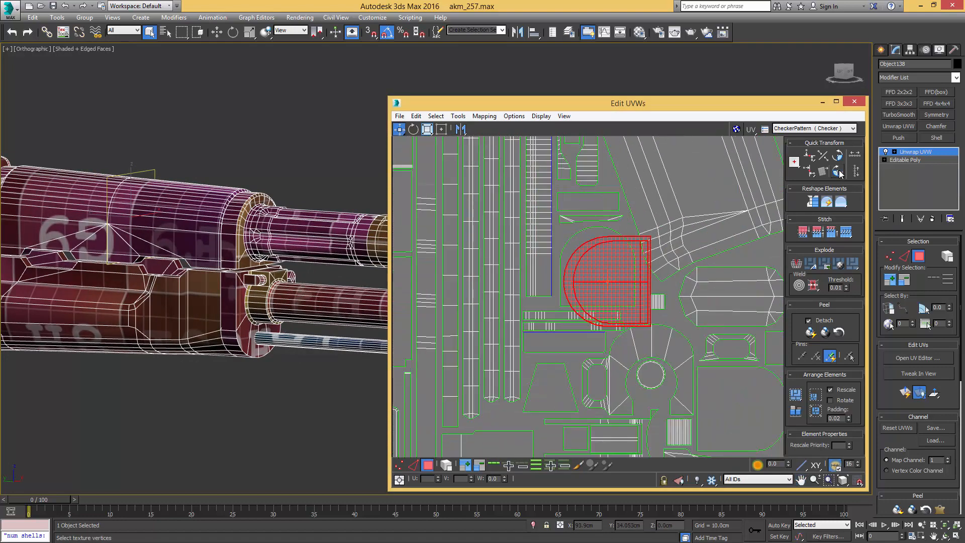
mouse_move(607, 277)
mouse_down()
mouse_move(640, 295)
mouse_move(581, 242)
mouse_up()
- Try to stack the D-shaped island on the arch-shaped one and resize it in freeform mode, and undo the changes
key(F3)
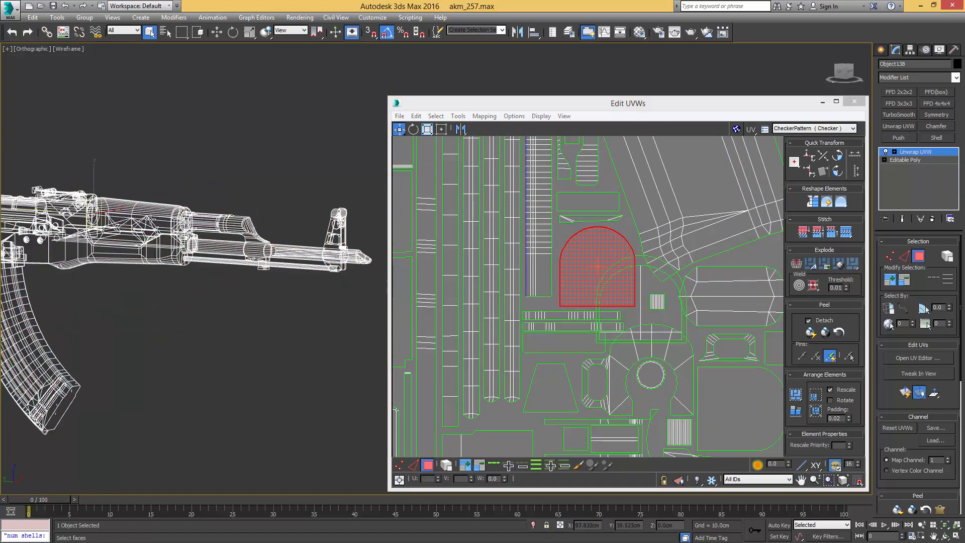
scroll(643, 251, up, 4)
scroll(643, 258, down, 1)
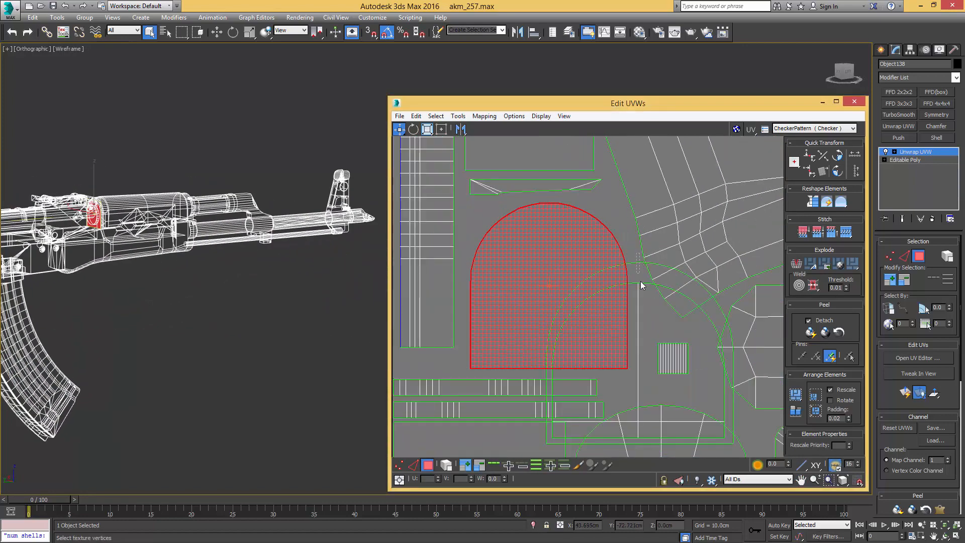
drag(640, 295, 550, 229)
click(441, 129)
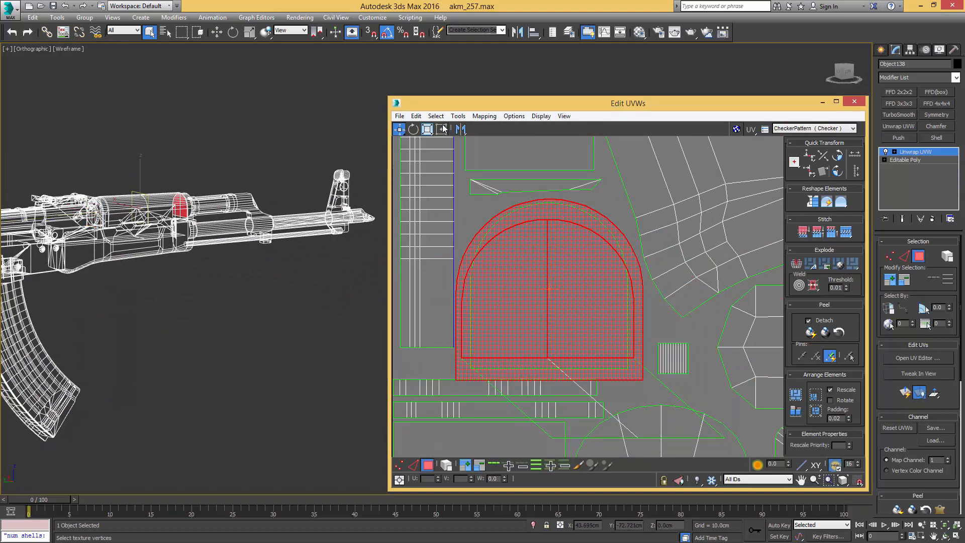
drag(641, 202, 585, 249)
scroll(585, 249, down, 3)
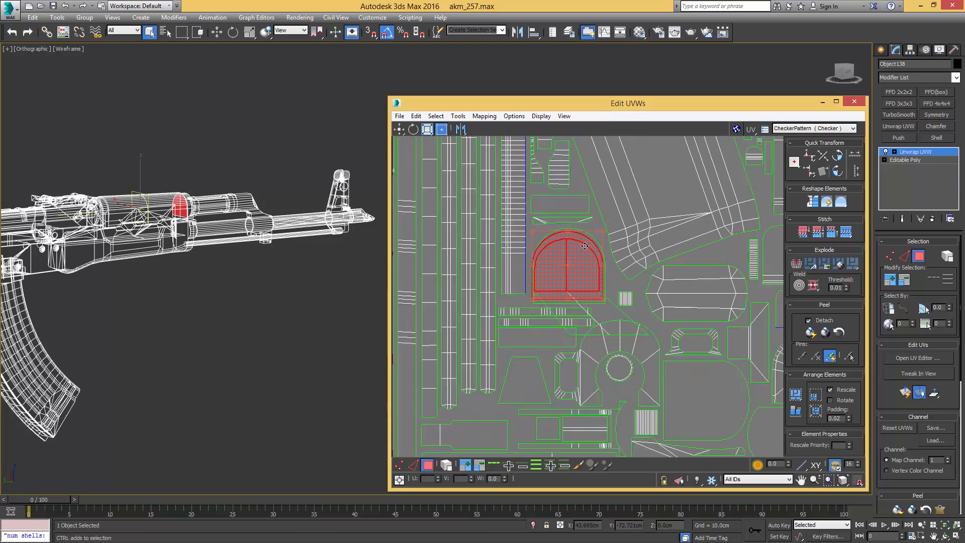
key(ctrl+z)
key(ctrl+z)
key(ctrl+z)
- Select the complete D-shaped island using element selection and stack it over the arch-shaped island
scroll(620, 313, up, 2)
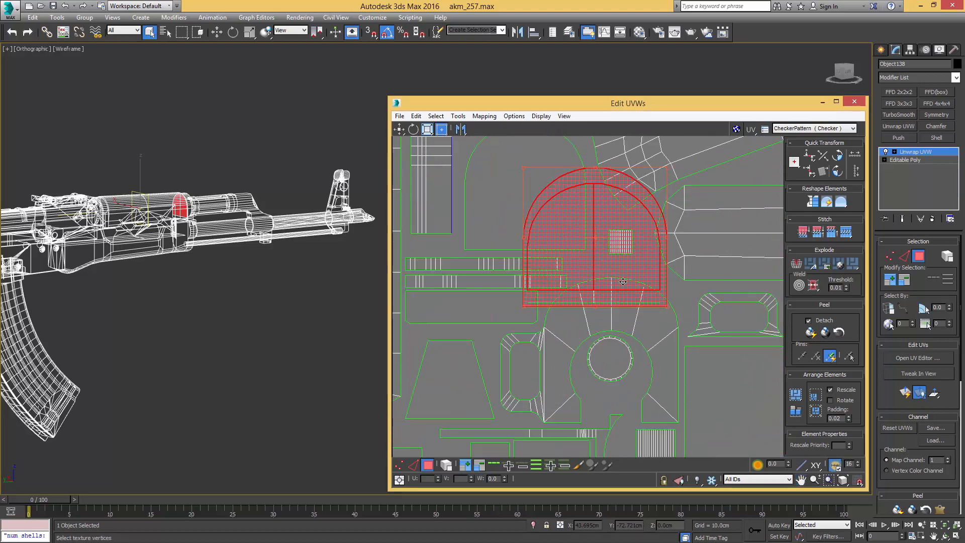
click(644, 275)
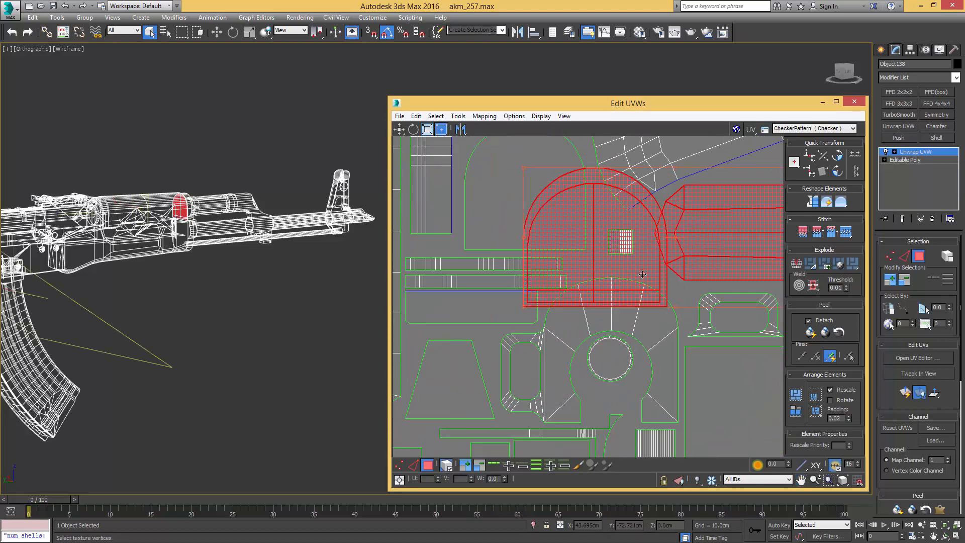
click(678, 291)
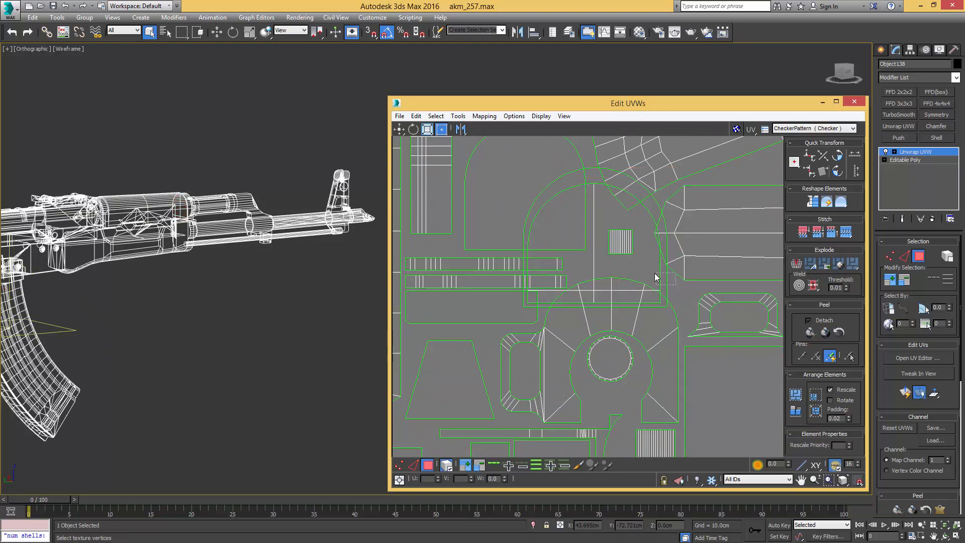
drag(654, 274, 644, 272)
middle_drag(582, 235, 604, 261)
drag(625, 287, 571, 229)
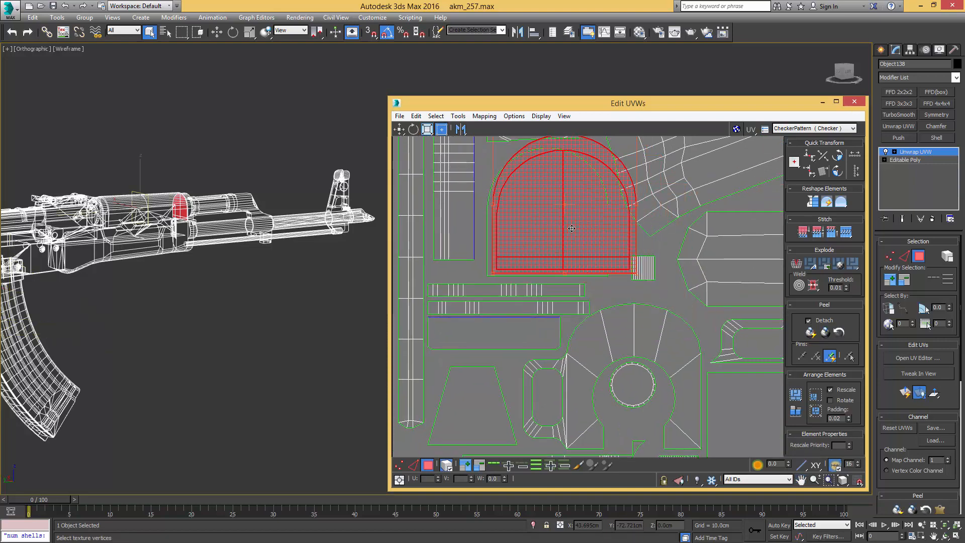
middle_drag(571, 229, 598, 287)
- Scale the stacked D-shaped island down to fit inside the larger arch outline and centre it there
drag(656, 193, 628, 209)
scroll(590, 244, up, 3)
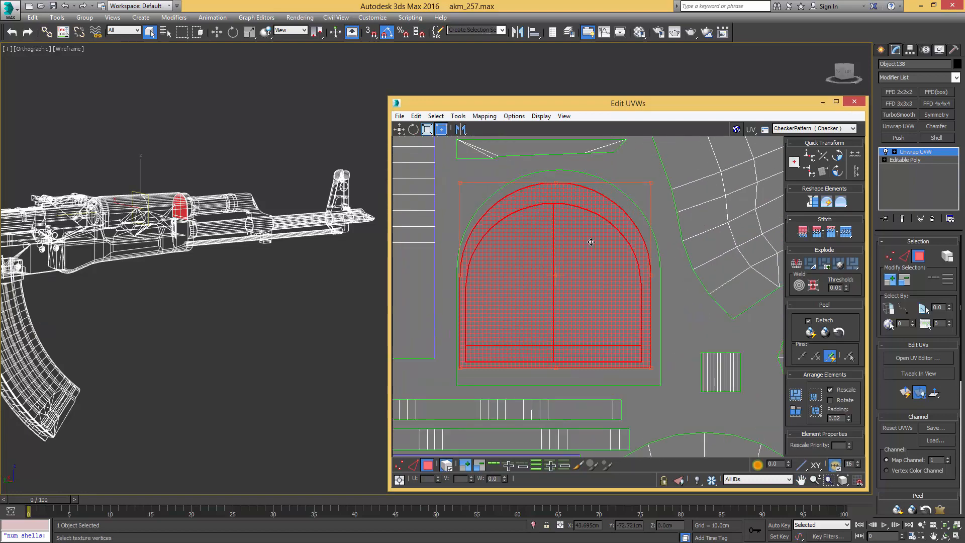
drag(593, 258, 597, 263)
key(F3)
scroll(130, 202, up, 5)
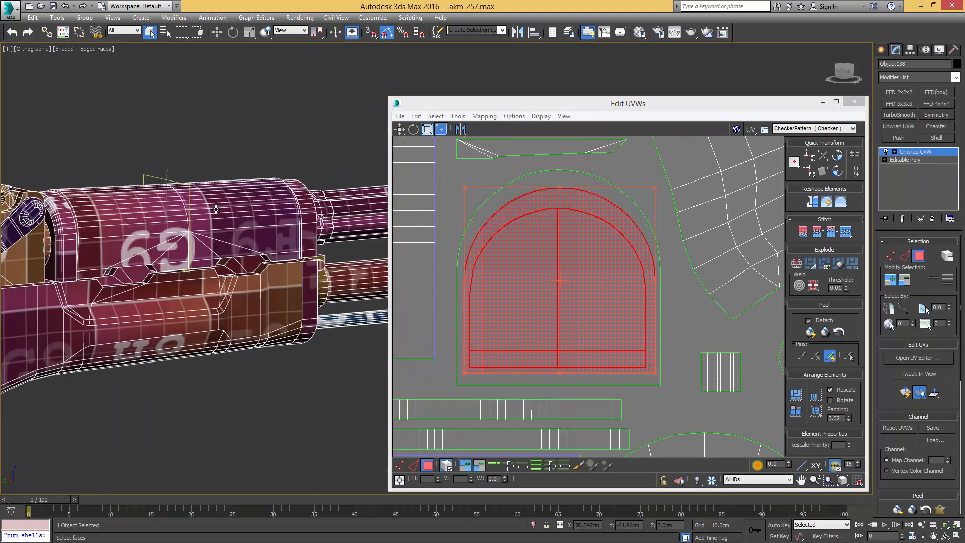
alt+middle_drag(215, 209, 213, 185)
middle_drag(576, 334, 593, 332)
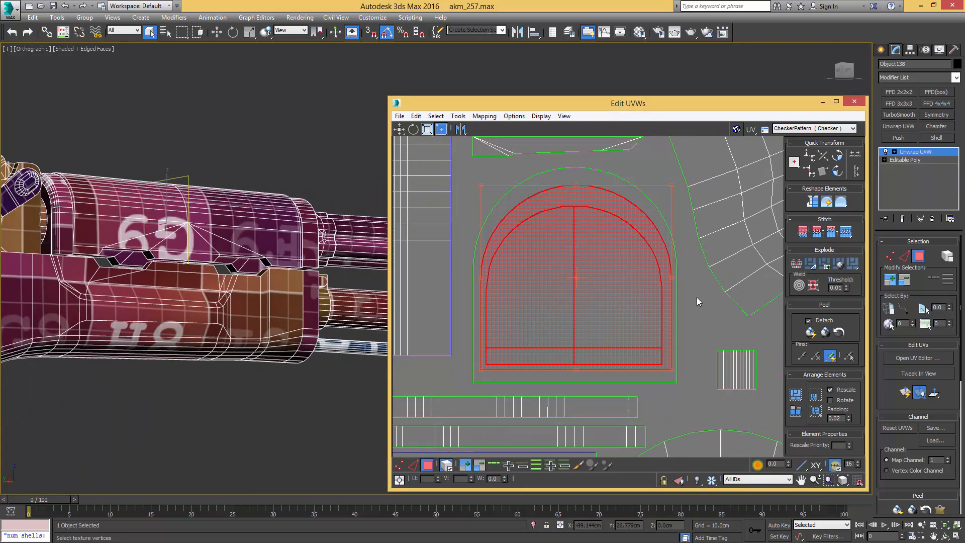
- Isolate the middle arch shell in the stack, then move and scale it to match the outer arch outline
click(631, 179)
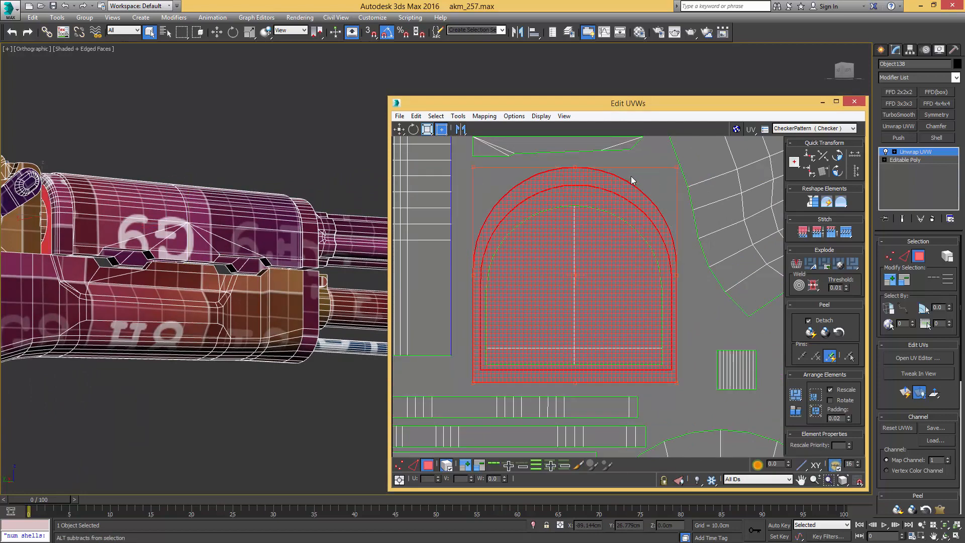
click(618, 203)
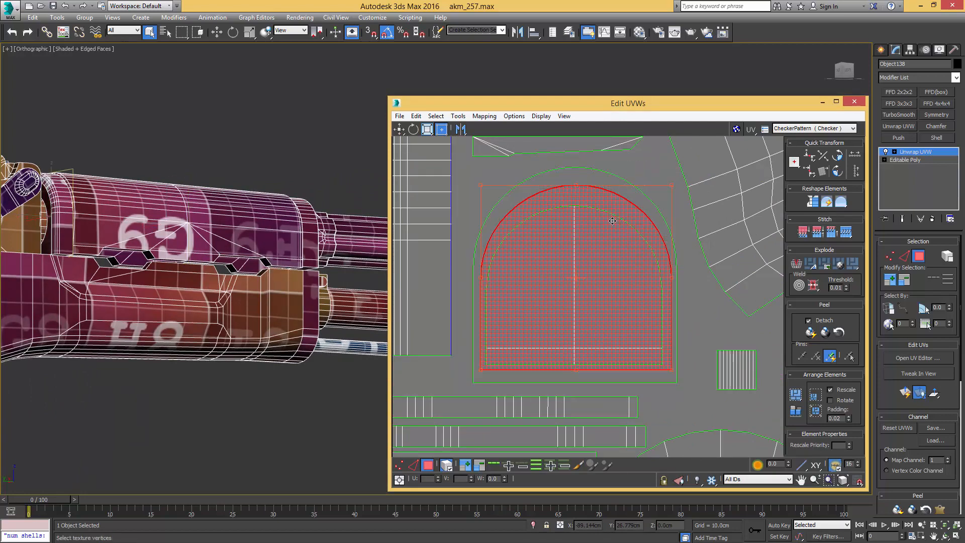
drag(593, 201, 595, 196)
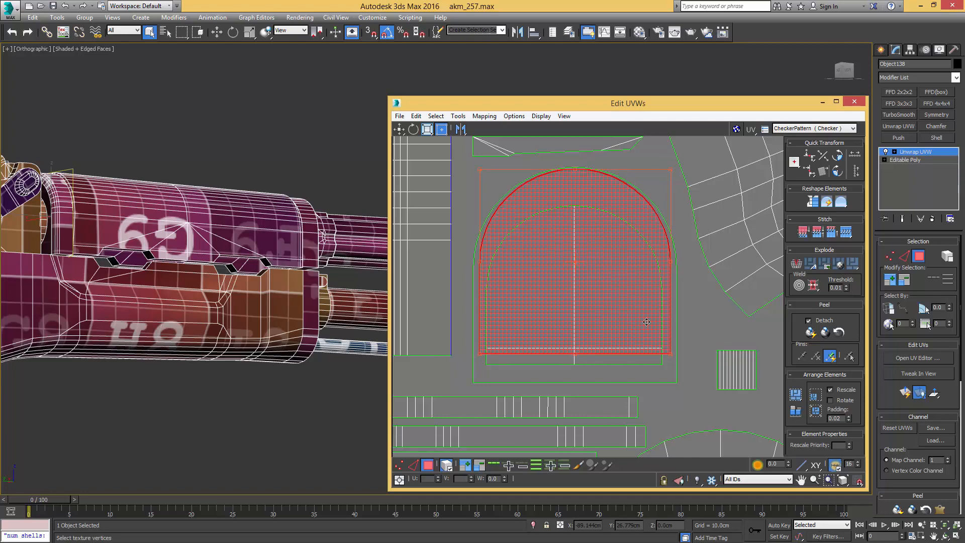
drag(673, 358, 675, 381)
drag(478, 379, 502, 321)
- Isolate the innermost arch shell and stretch its top, bottom and sides to match the outer arch outline
click(458, 377)
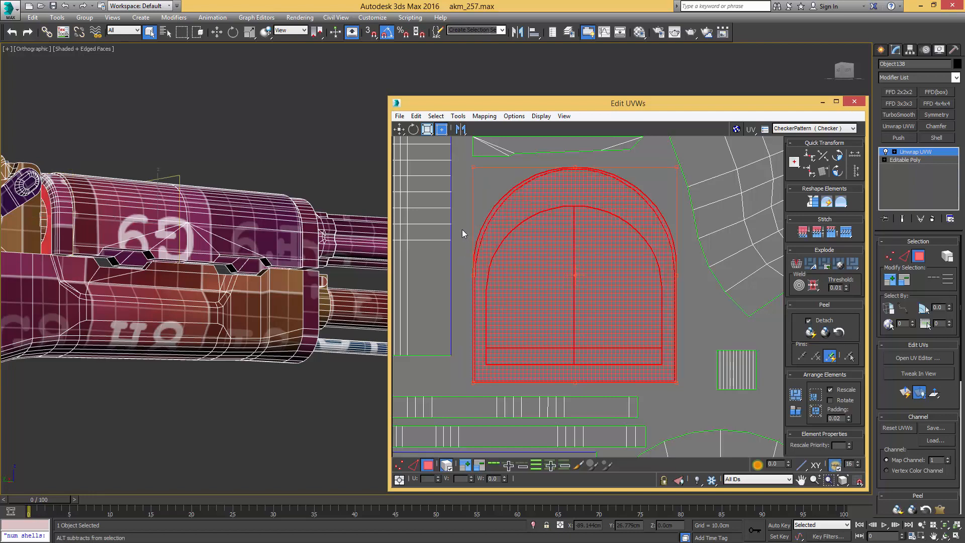
alt+drag(490, 236, 491, 238)
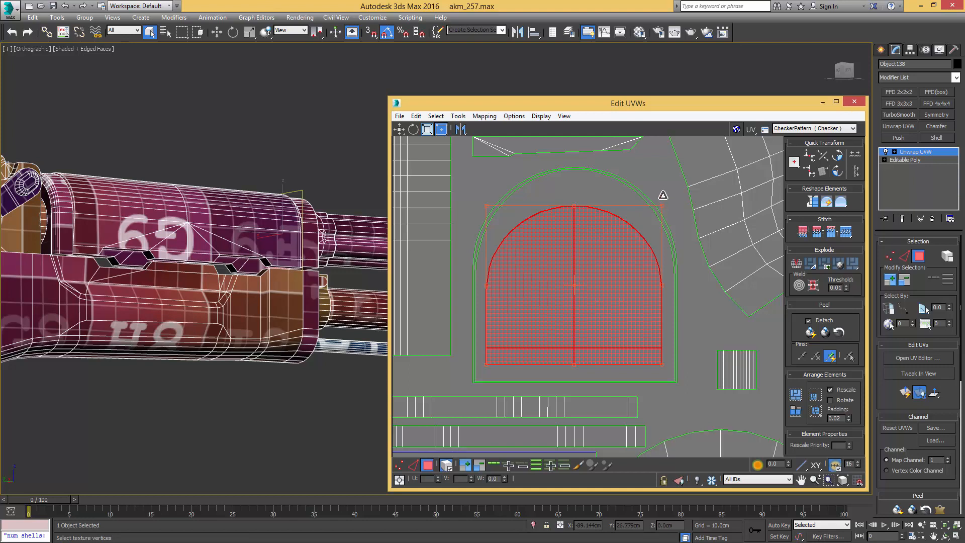
drag(662, 195, 661, 169)
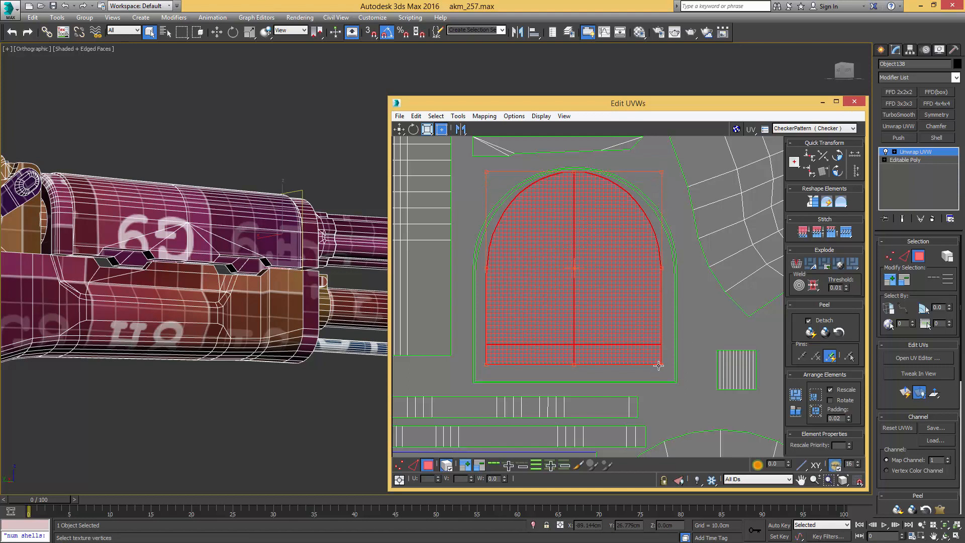
drag(658, 365, 673, 382)
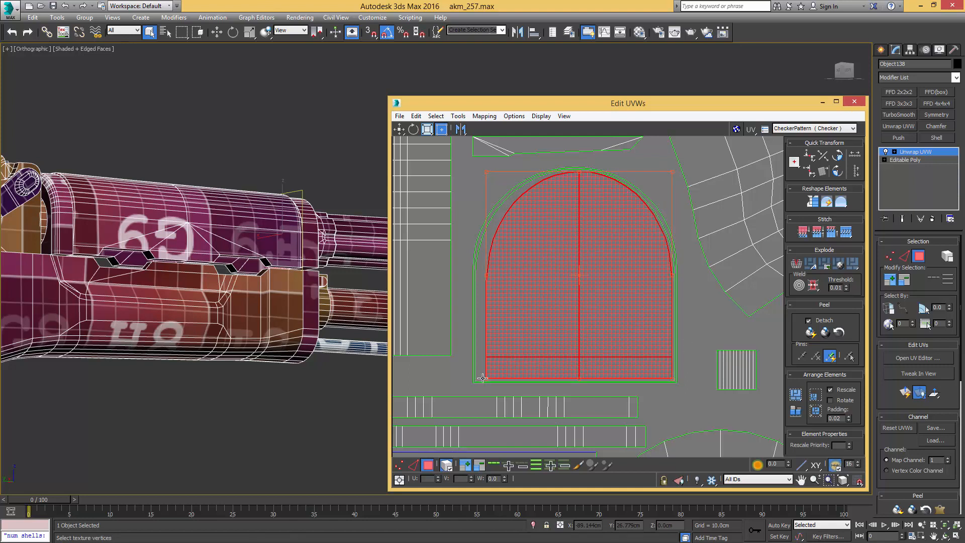
drag(486, 379, 474, 380)
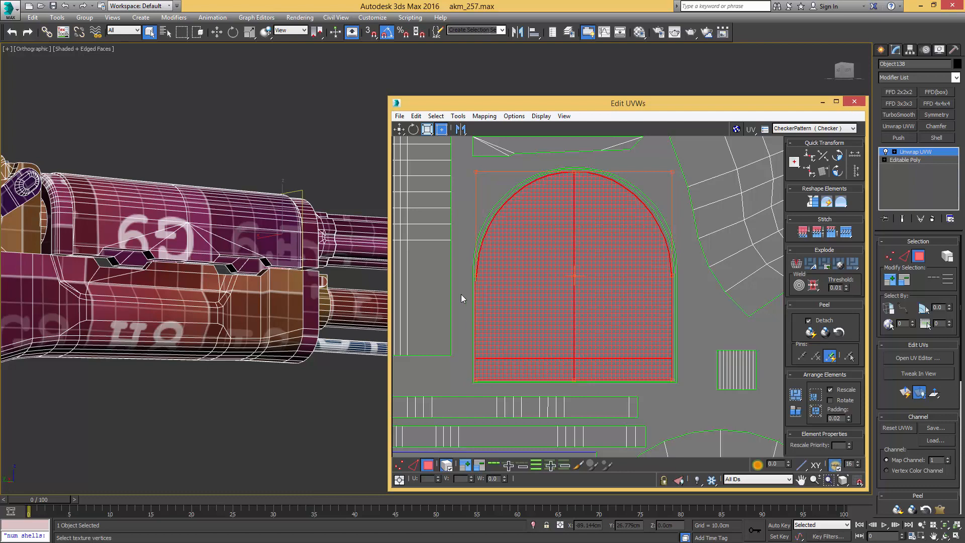
- Offset the fitted arch-shaped islands by 1 in V to move them out of the texture square, and clear the selection
scroll(459, 215, up, 5)
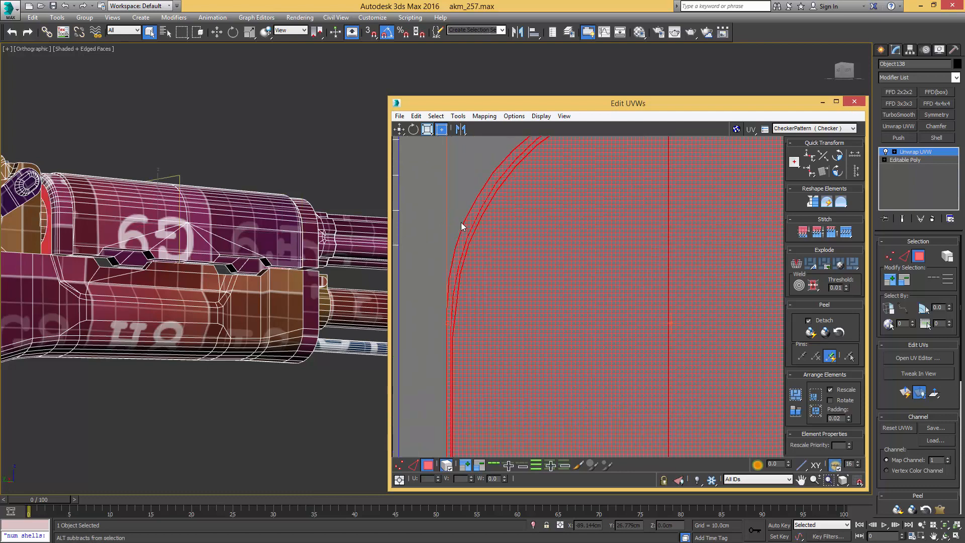
alt+drag(470, 223, 472, 224)
alt+middle_drag(292, 291, 279, 308)
scroll(282, 302, down, 4)
middle_drag(495, 298, 496, 297)
scroll(495, 298, down, 5)
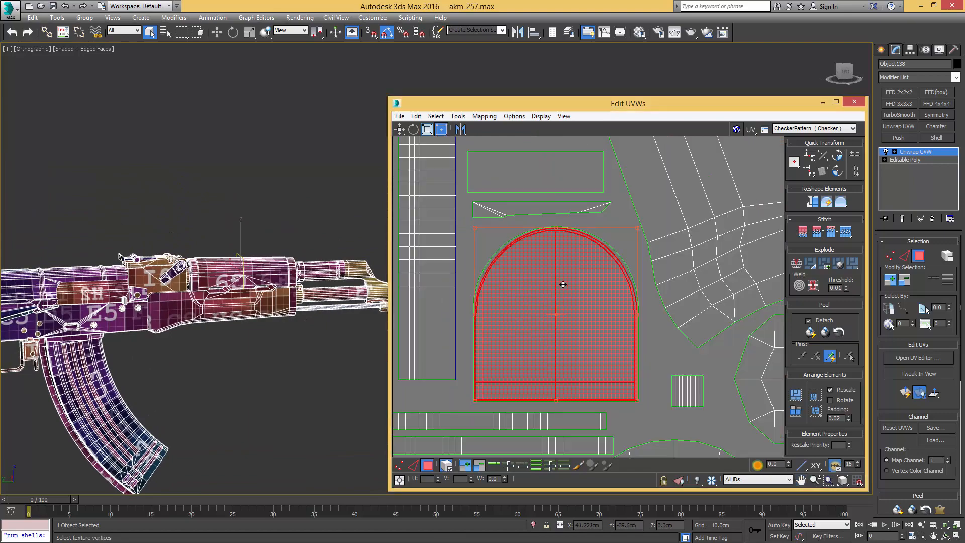
scroll(563, 284, down, 8)
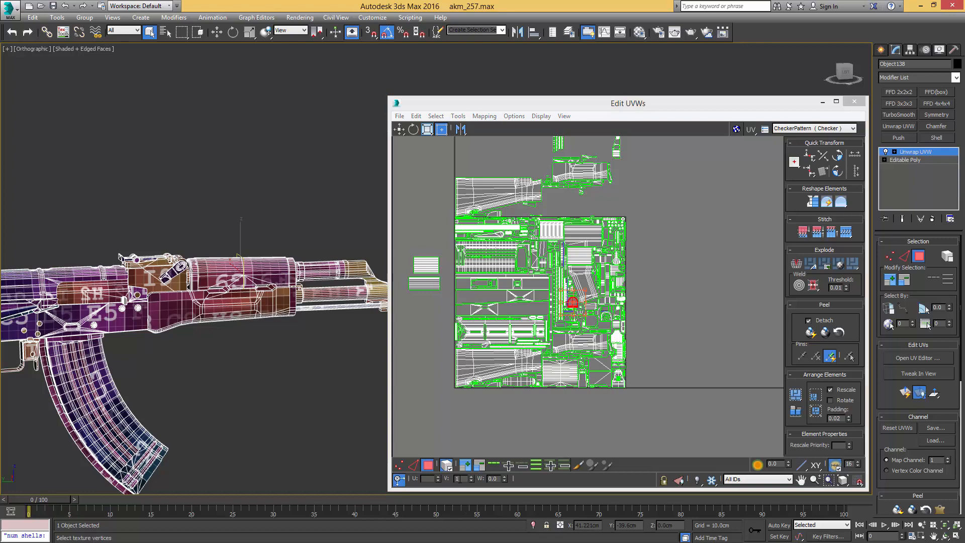
click(399, 479)
click(418, 387)
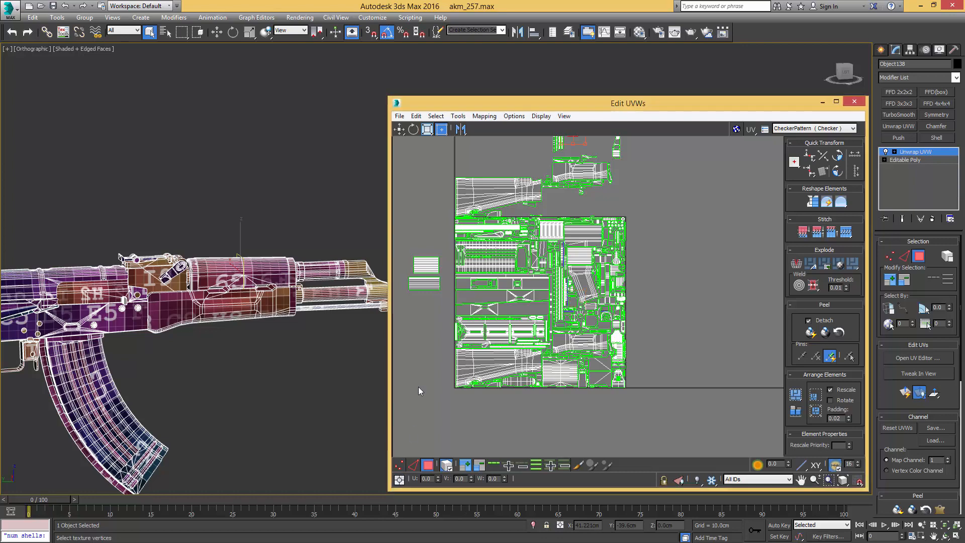
- Select the lower stray striped island beside the texture square and pick faces near the rear sight to locate its matching island
click(430, 282)
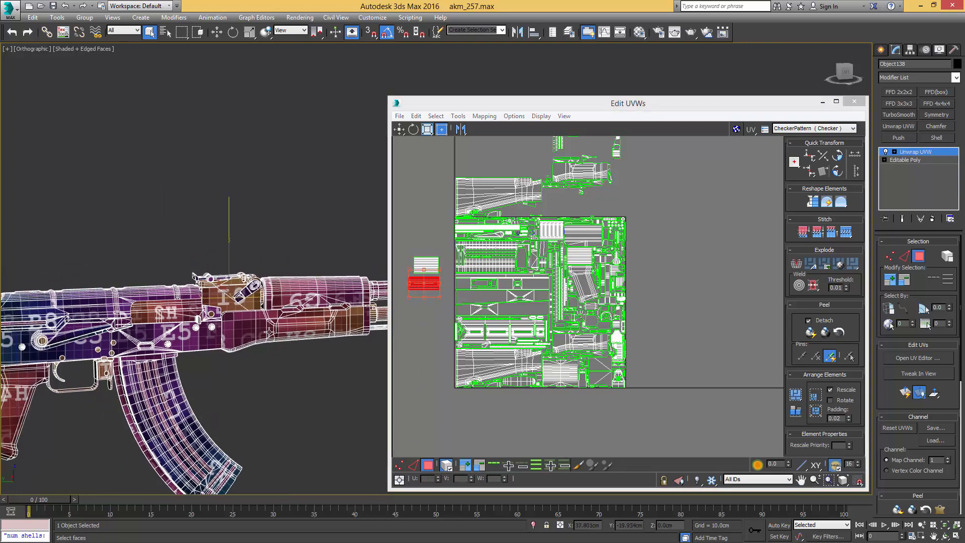
key(F3)
scroll(232, 305, up, 3)
scroll(232, 305, up, 3)
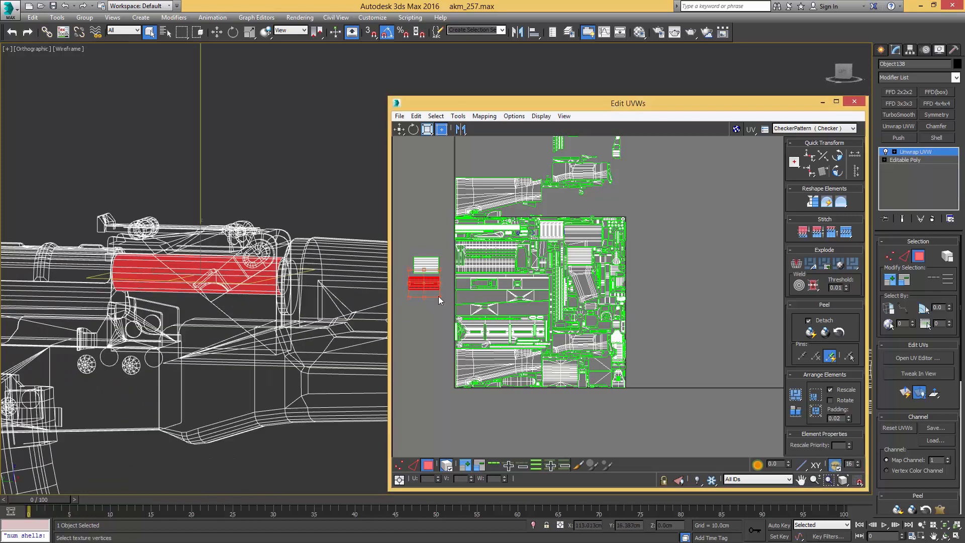
scroll(435, 285, up, 3)
key(F3)
scroll(268, 294, up, 3)
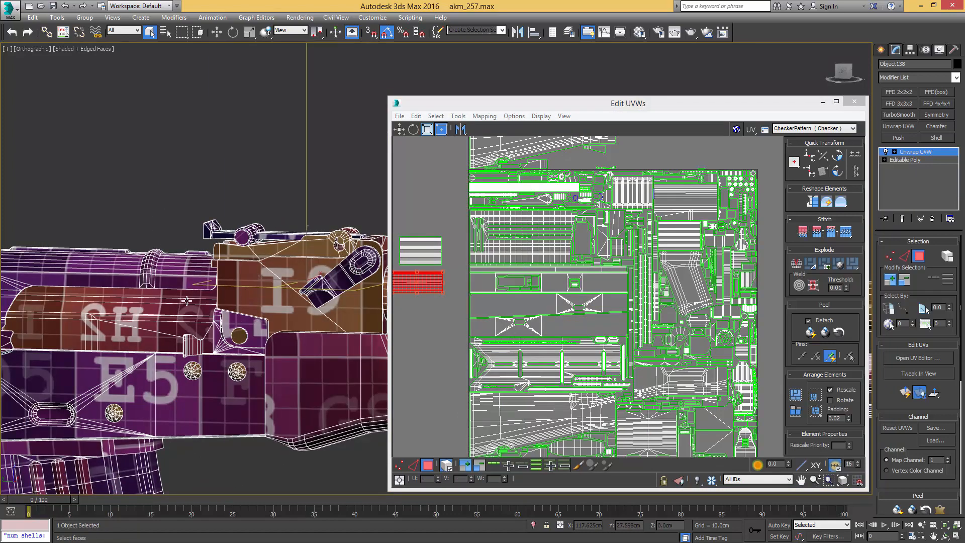
click(268, 294)
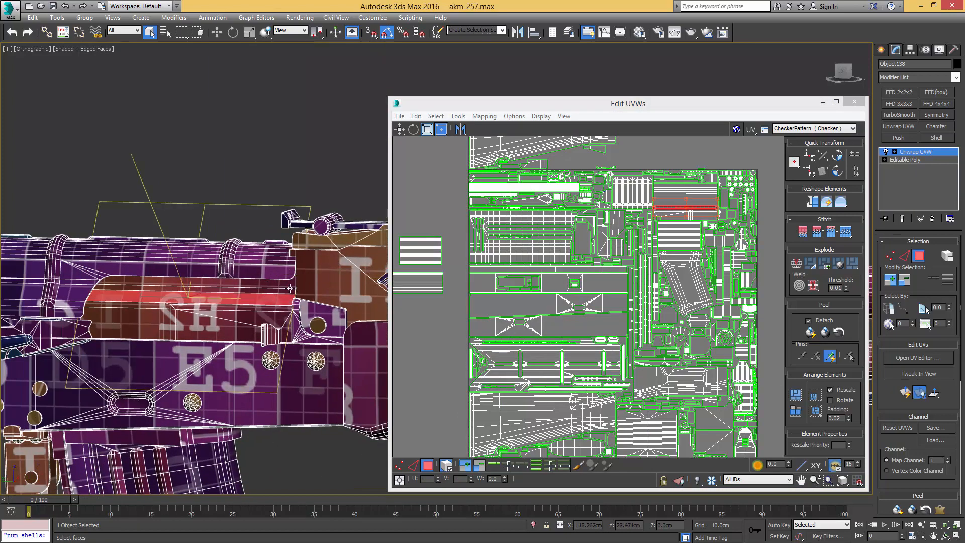
middle_drag(290, 288, 235, 304)
click(236, 304)
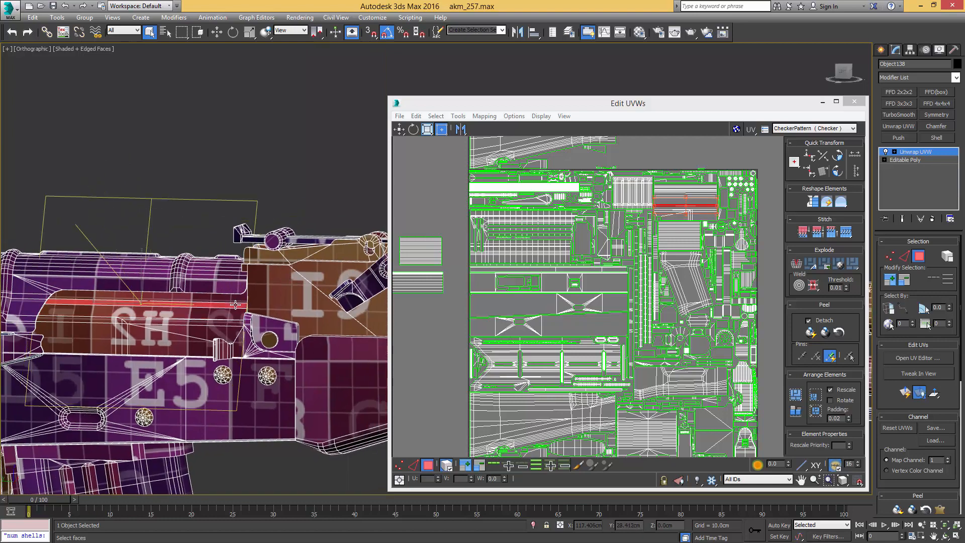
- Stack the lower stray striped island over the matching wide striped island, aligning their upper-left corners
click(441, 279)
drag(441, 280, 696, 200)
scroll(697, 200, up, 5)
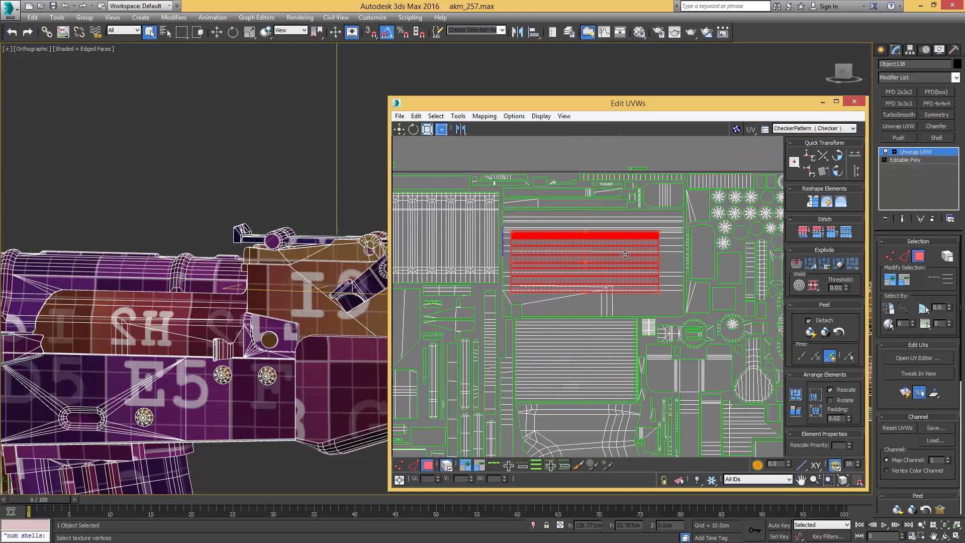
mouse_move(624, 248)
mouse_down()
mouse_move(632, 242)
mouse_move(617, 235)
mouse_up()
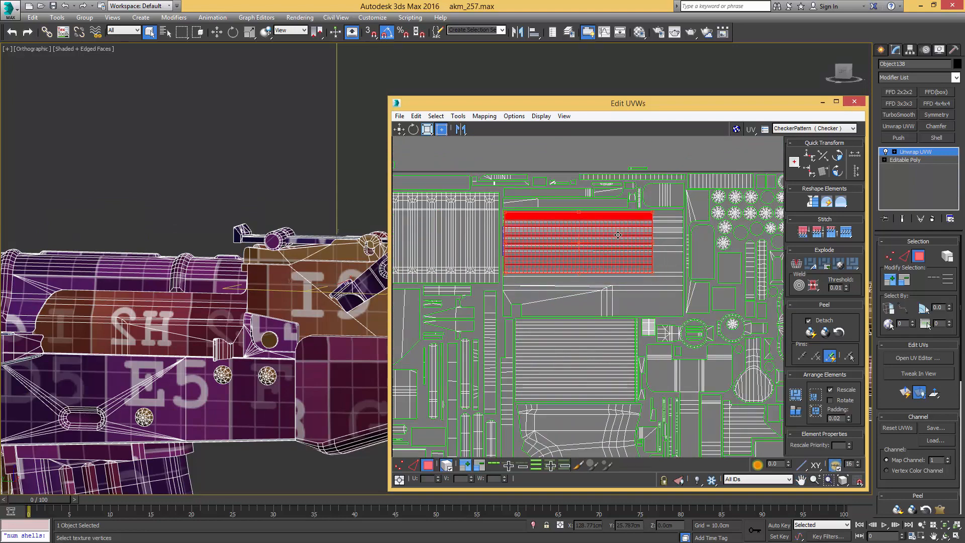
- Resize the stacked island from opposite corners to fit the underlying stripes, and apply a relative V offset to it
scroll(630, 237, up, 4)
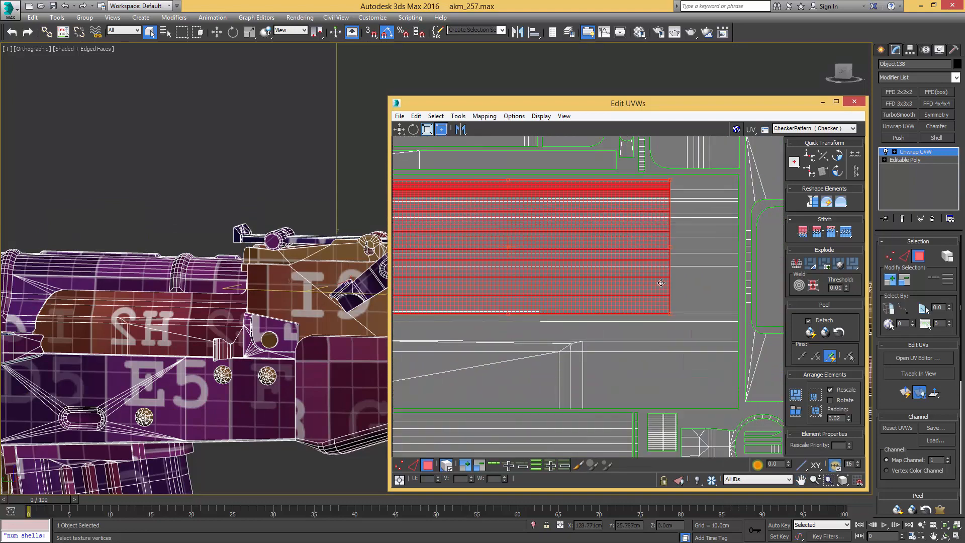
drag(669, 312, 687, 303)
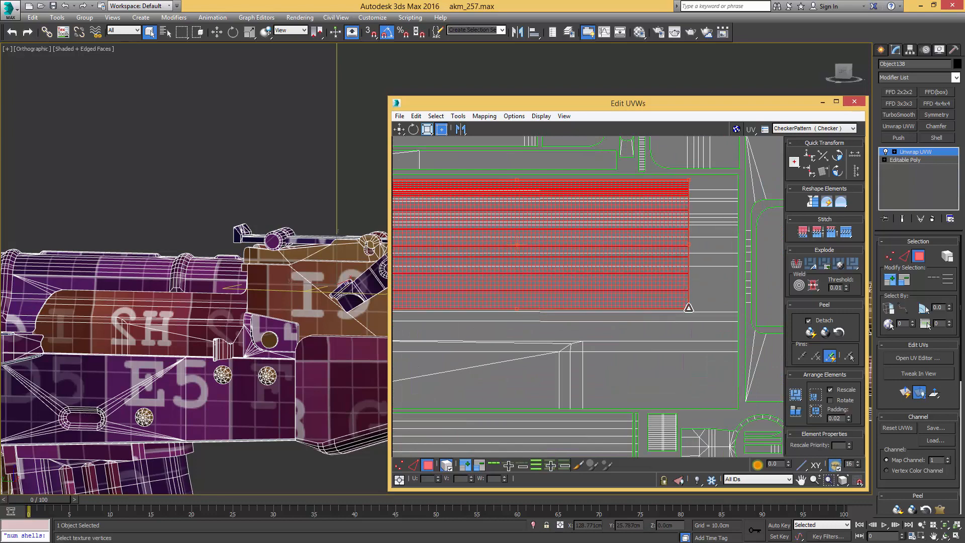
middle_drag(635, 233, 790, 259)
scroll(526, 224, up, 2)
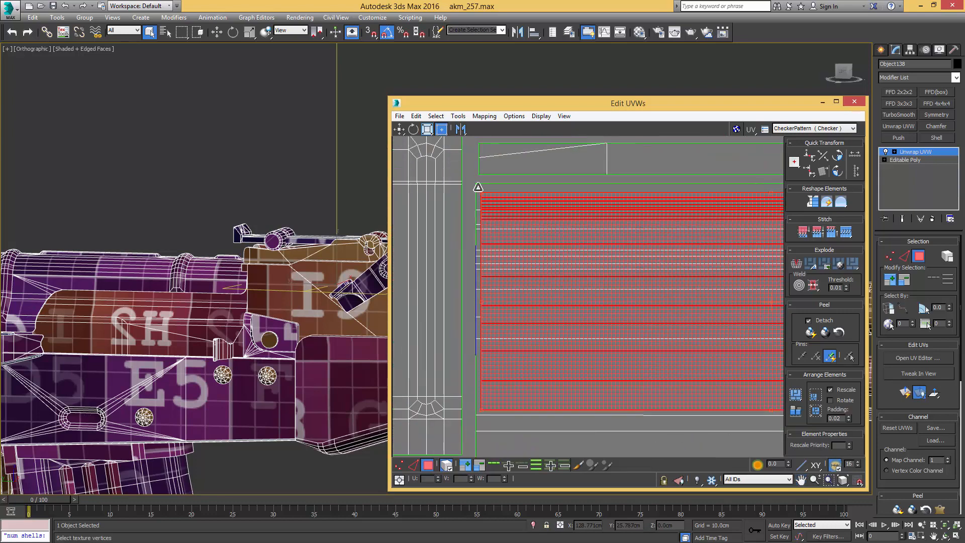
drag(478, 187, 479, 183)
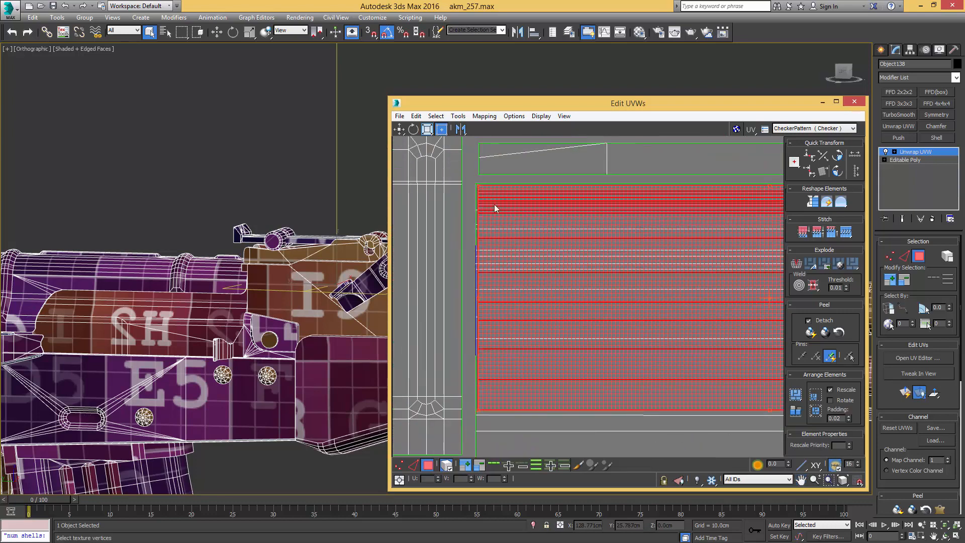
scroll(573, 272, down, 10)
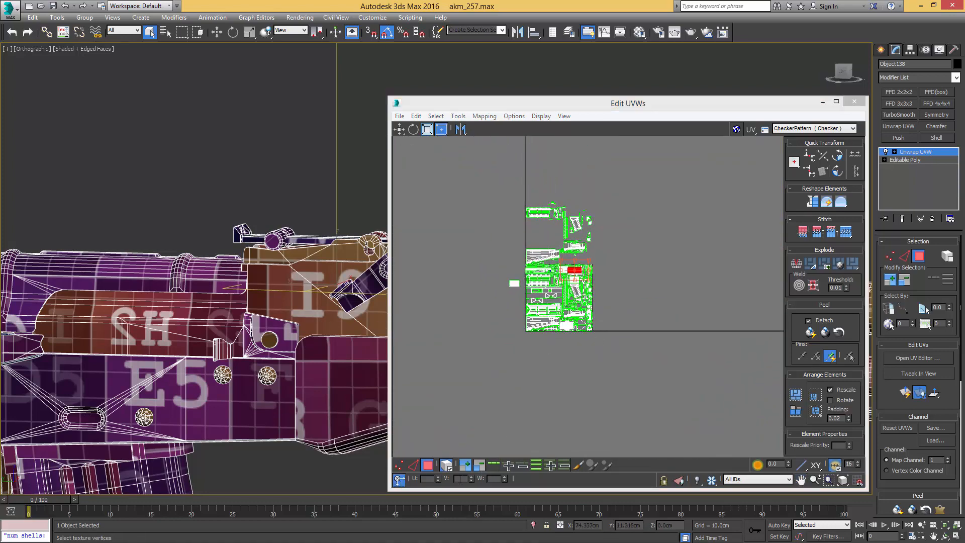
key(Return)
- Select the remaining stray striped island and stack it over the matching barrel island inside the texture square
scroll(507, 286, up, 6)
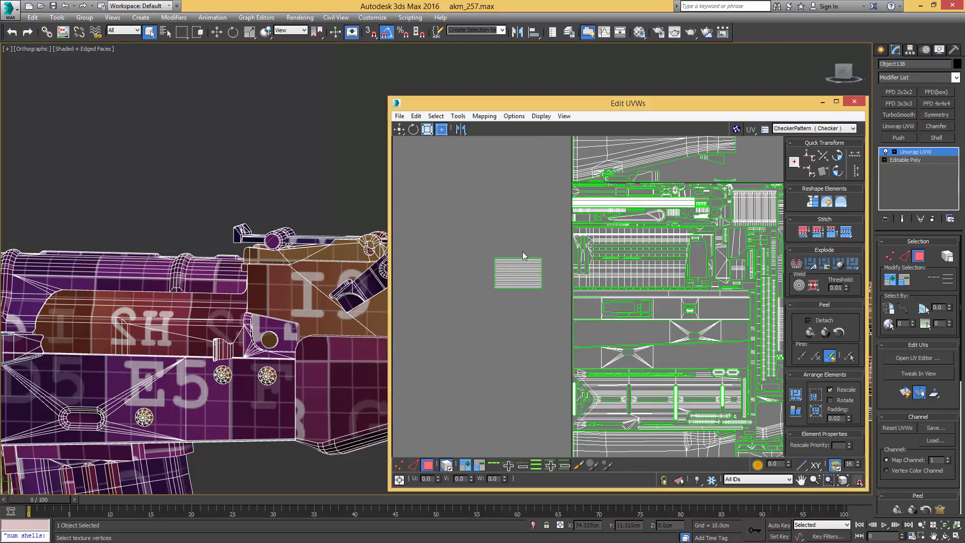
click(522, 264)
middle_drag(603, 266, 490, 248)
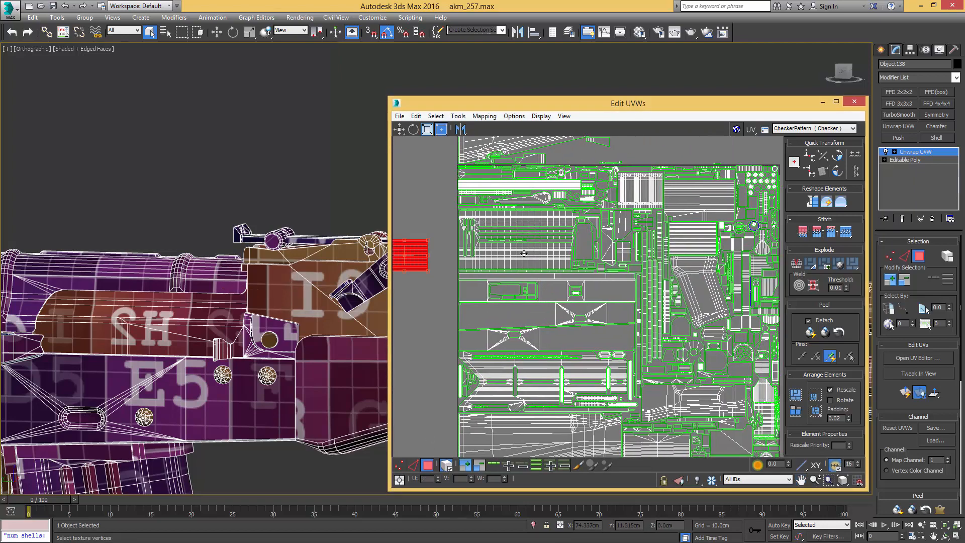
drag(523, 253, 696, 237)
scroll(696, 234, up, 6)
middle_drag(668, 235, 652, 251)
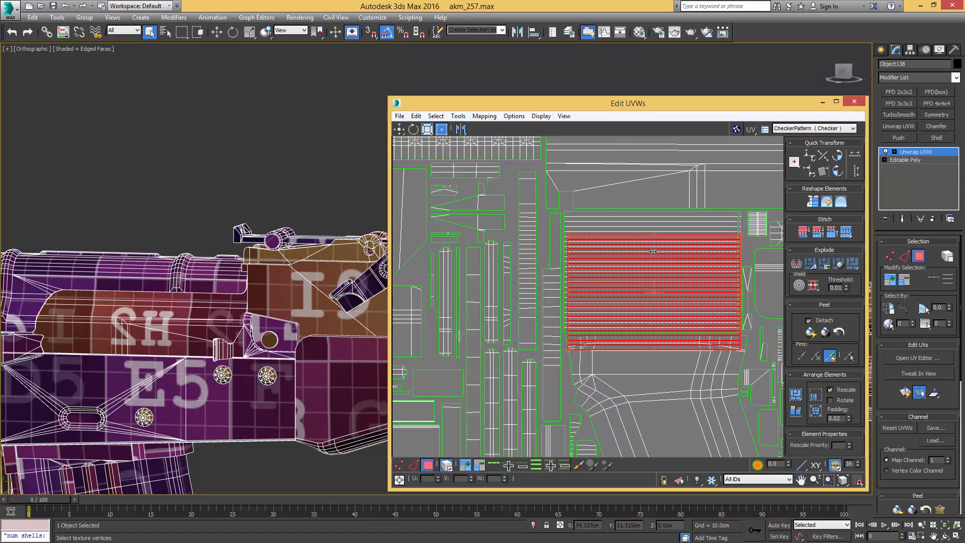
scroll(653, 251, up, 2)
drag(538, 240, 532, 207)
mouse_move(383, 282)
middle_down()
mouse_move(204, 255)
mouse_move(201, 270)
middle_up()
middle_drag(352, 290, 178, 278)
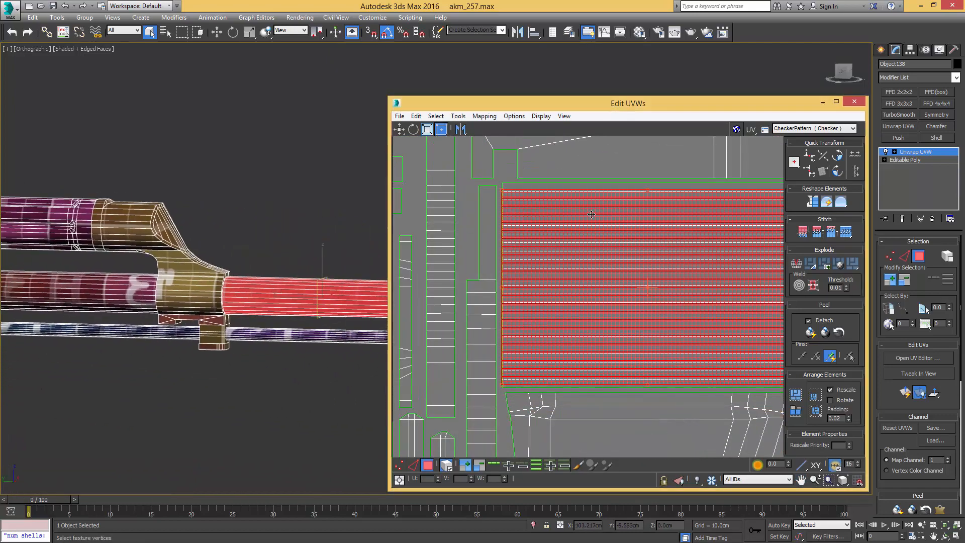
- Align the barrel island's upper-left corner with the underlying island, using its vertices and grid snap for the fine placement
scroll(507, 242, up, 4)
scroll(520, 273, up, 5)
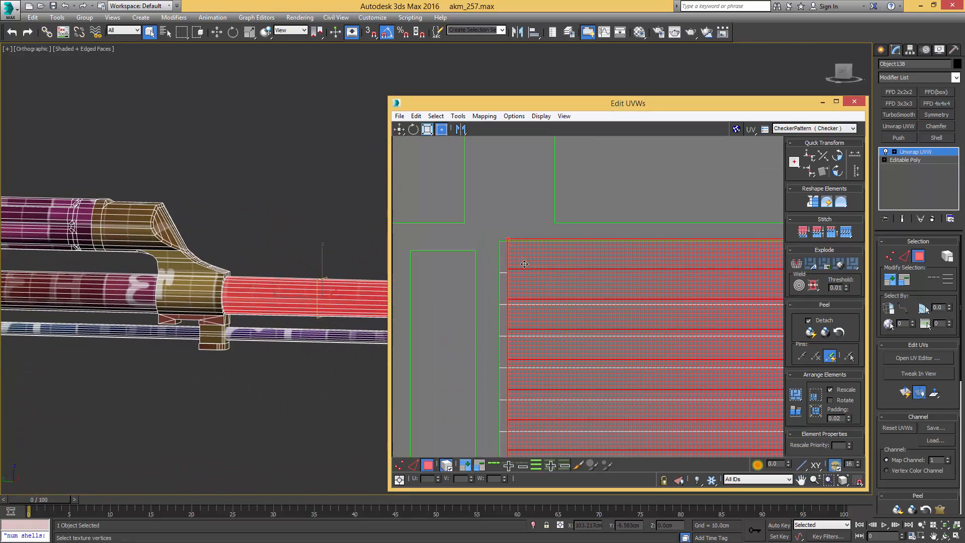
drag(516, 242, 493, 216)
scroll(489, 228, up, 5)
scroll(511, 203, down, 4)
key(1)
key(w)
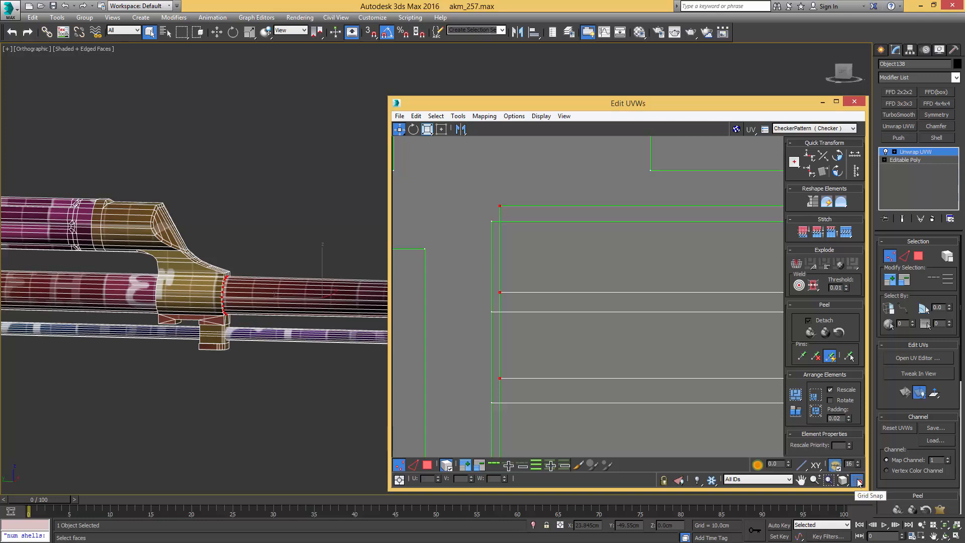
drag(500, 207, 491, 221)
- Stretch the barrel island's lower-right corner in freeform mode to meet the corner of the underlying island
scroll(495, 207, down, 5)
scroll(500, 204, down, 5)
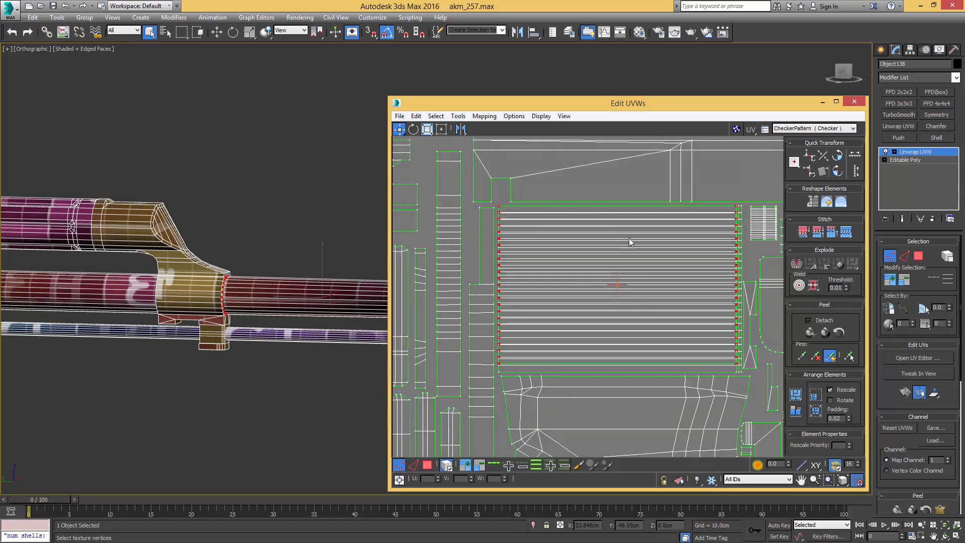
middle_drag(586, 223, 466, 173)
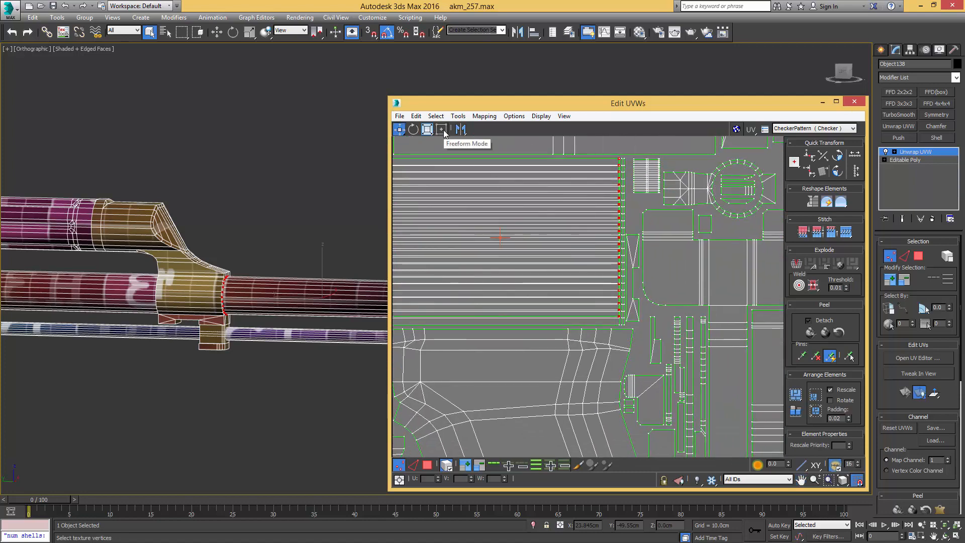
click(441, 129)
scroll(623, 274, up, 4)
scroll(601, 257, up, 2)
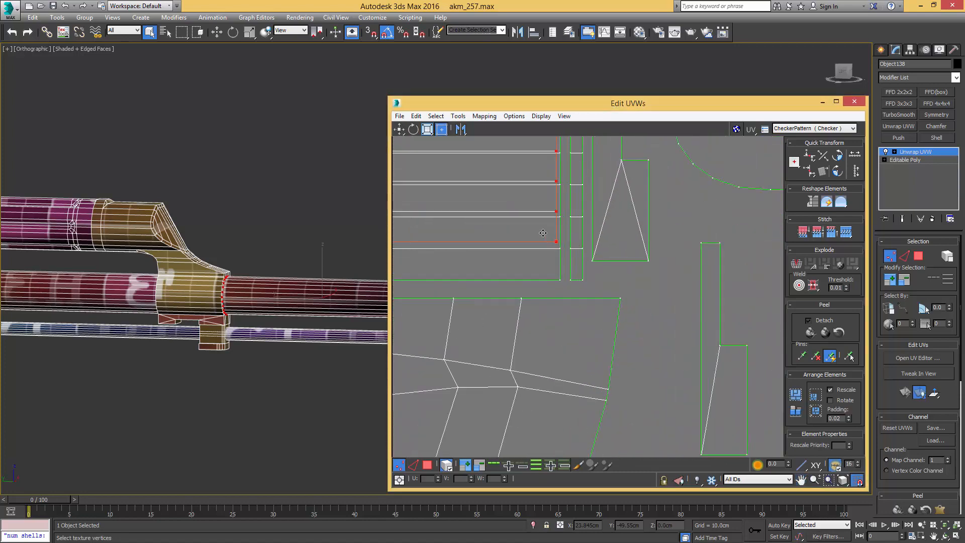
scroll(568, 246, up, 2)
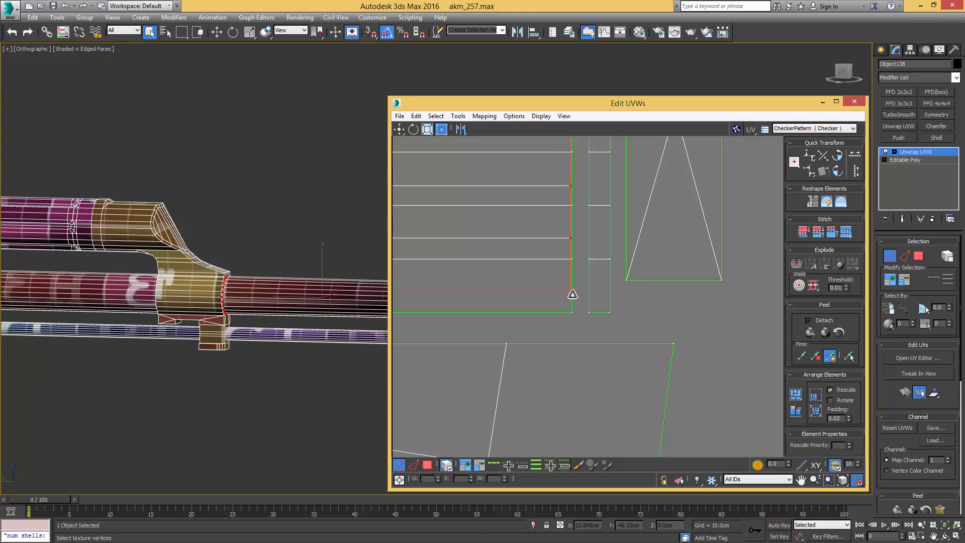
scroll(571, 312, up, 3)
scroll(568, 291, up, 2)
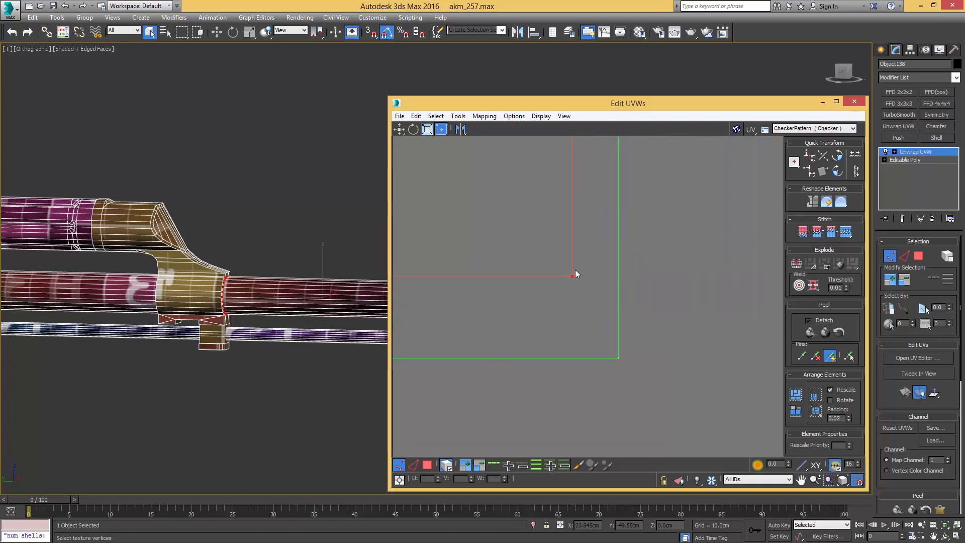
drag(573, 282, 607, 342)
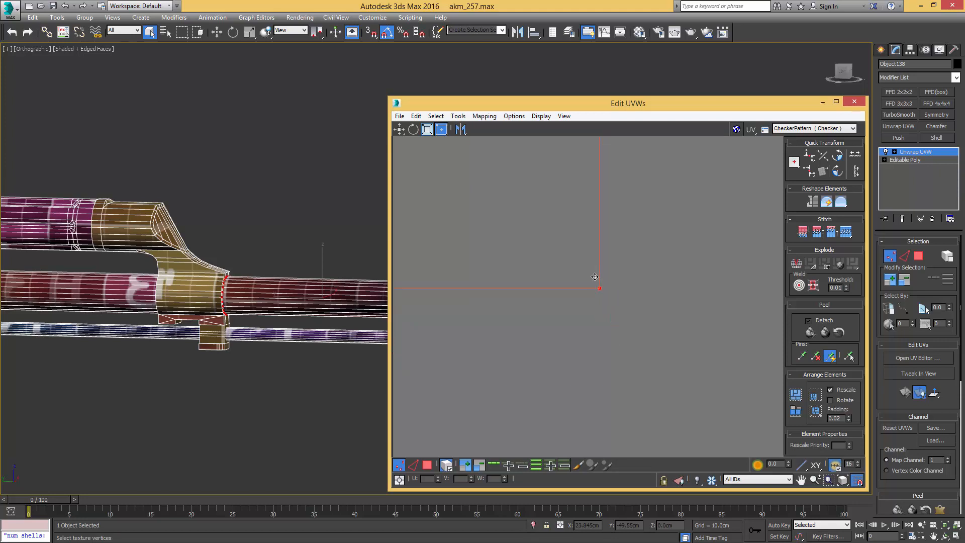
- Pick individual faces on the front and rear barrel sections to compare their strips in the stacked UV island
scroll(583, 277, down, 10)
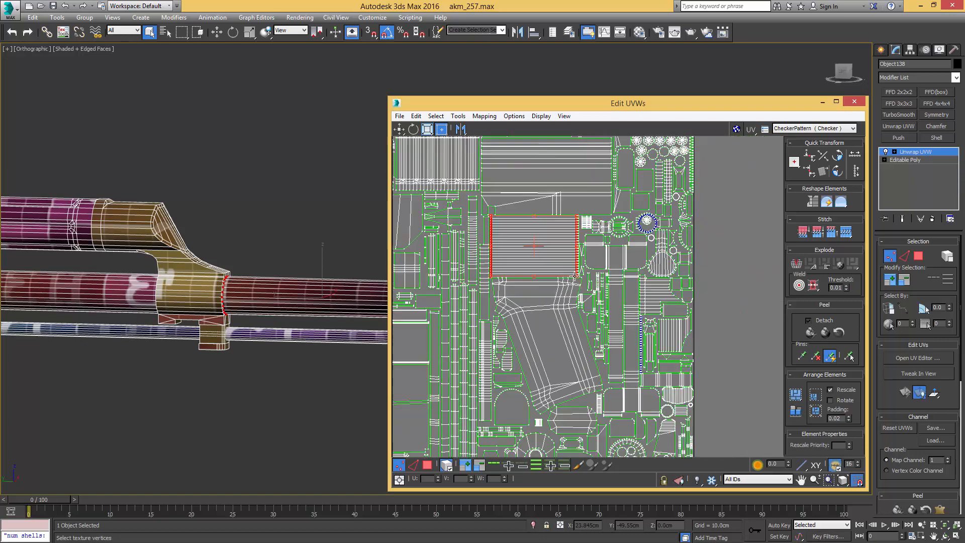
middle_drag(263, 290, 198, 289)
middle_drag(198, 290, 288, 285)
scroll(288, 285, down, 3)
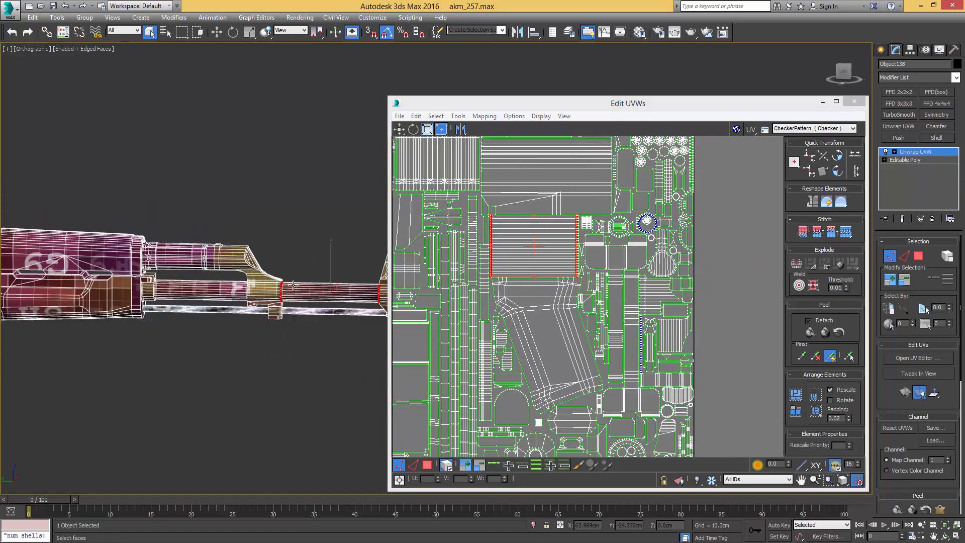
key(3)
click(304, 294)
click(309, 295)
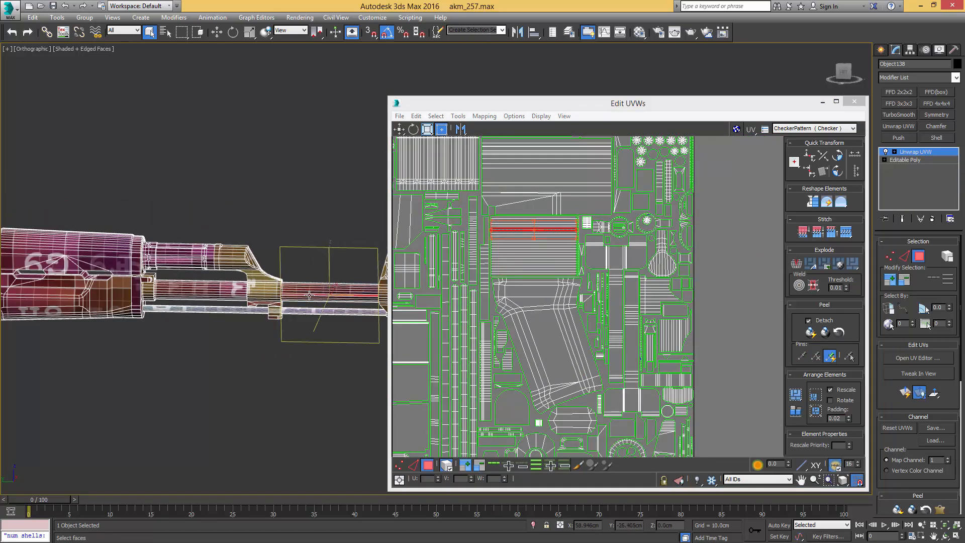
alt+middle_drag(270, 291, 229, 294)
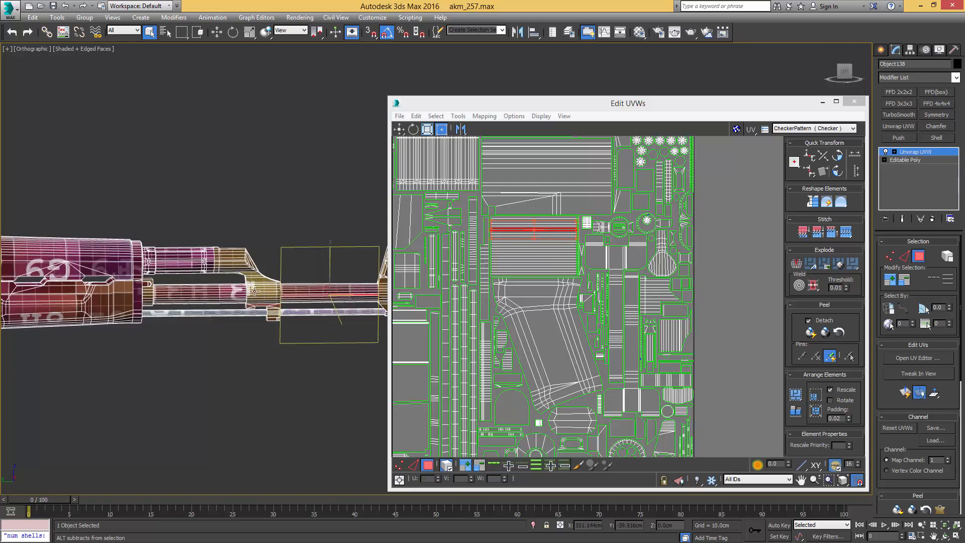
click(227, 292)
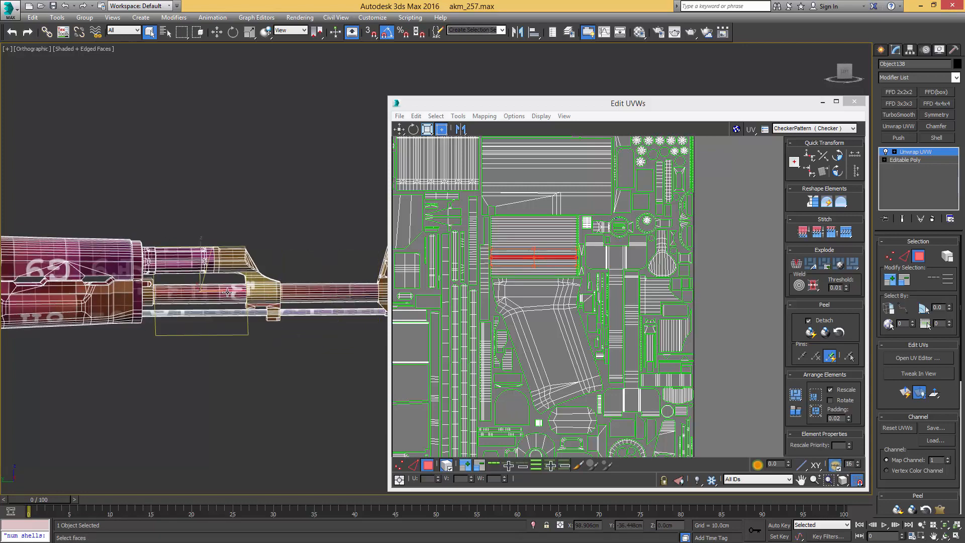
click(223, 295)
click(227, 295)
click(228, 298)
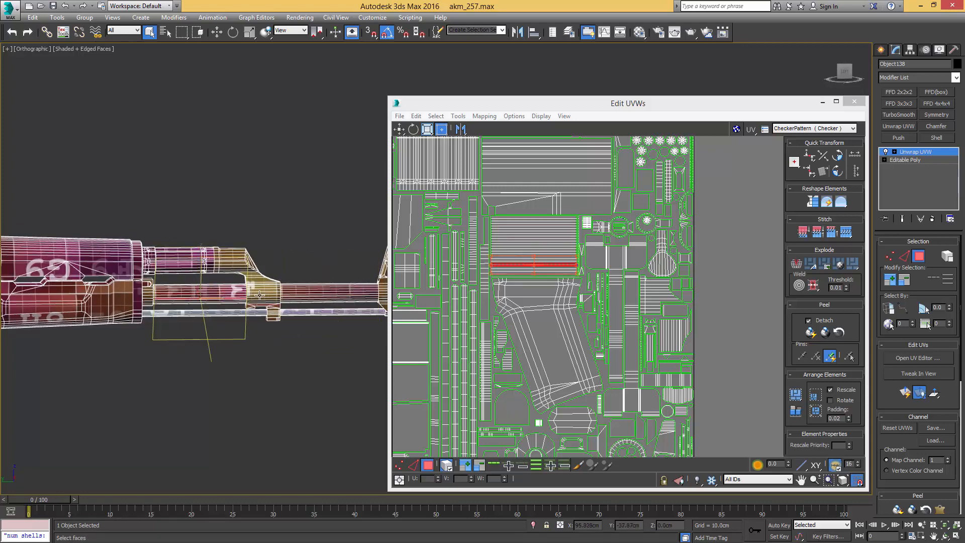
- Check which UV strips the front barrel section's faces occupy on both sides of the rifle
scroll(295, 298, up, 2)
click(301, 291)
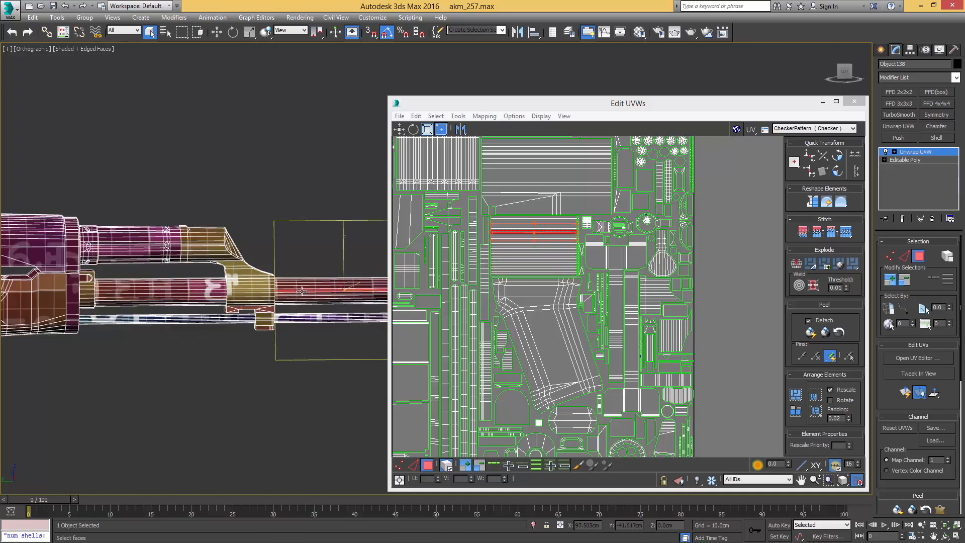
click(301, 294)
ctrl+click(302, 291)
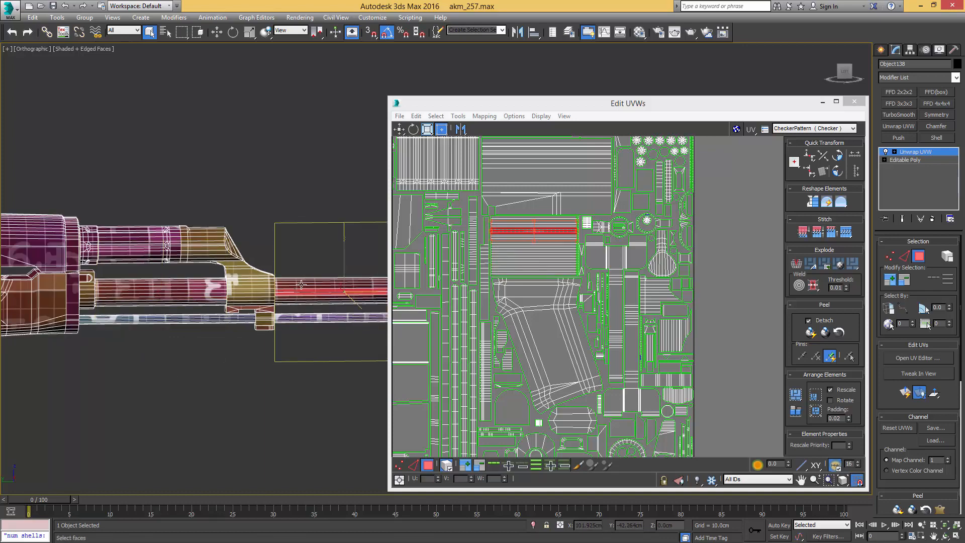
alt+middle_drag(282, 287, 204, 285)
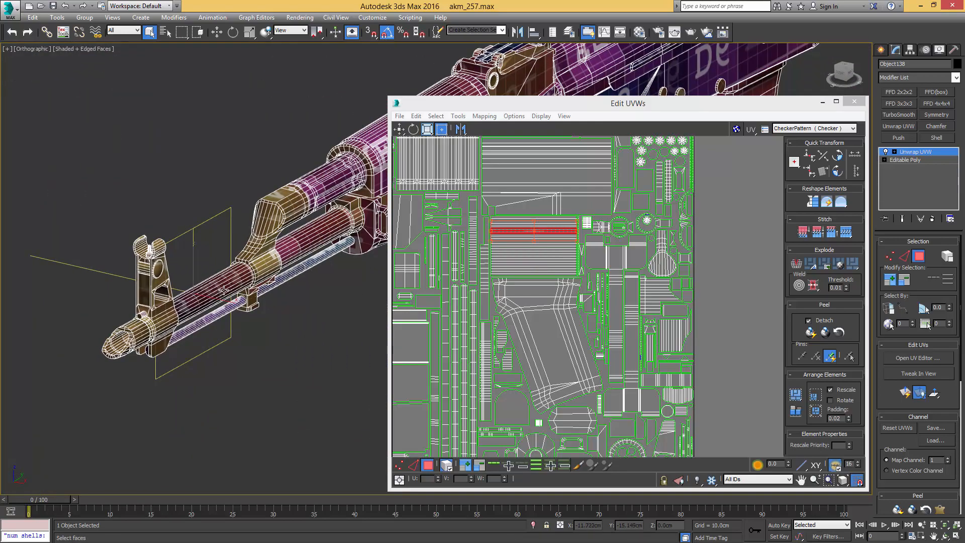
click(223, 294)
ctrl+click(223, 296)
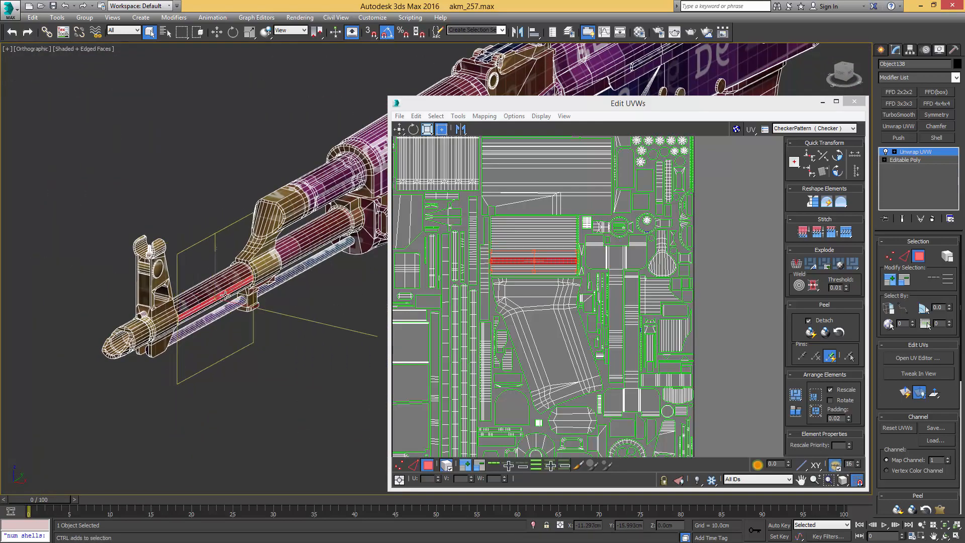
- Select the rear barrel section's side faces and compare their UV strips with the front section's faces
alt+middle_drag(223, 280, 309, 286)
middle_drag(113, 269, 221, 277)
click(194, 271)
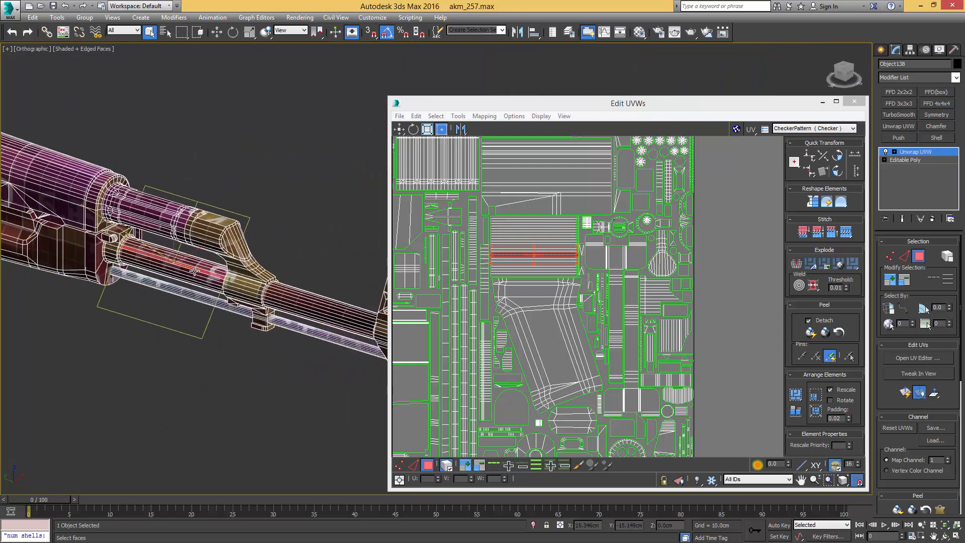
ctrl+click(189, 275)
click(196, 280)
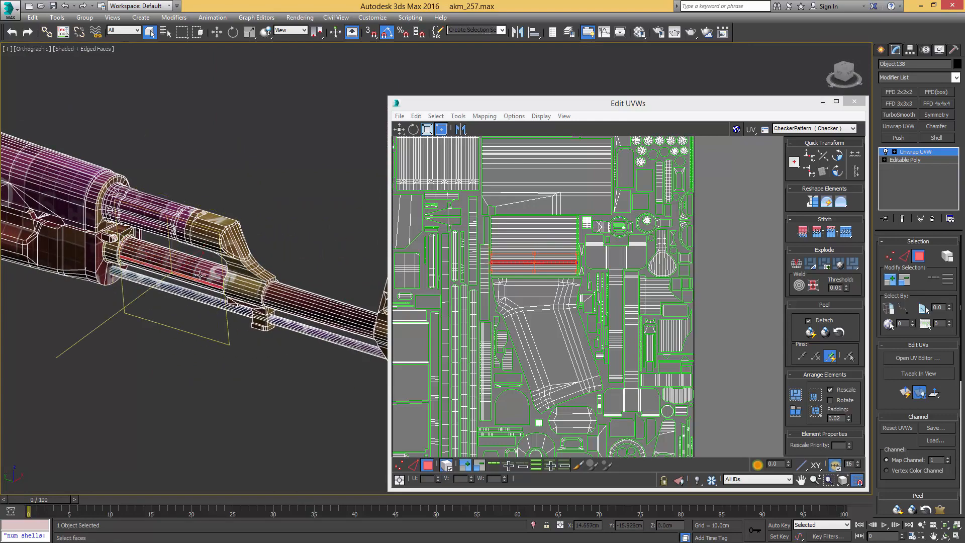
scroll(191, 265, up, 3)
alt+middle_drag(200, 279, 241, 281)
scroll(192, 265, up, 2)
scroll(242, 281, down, 4)
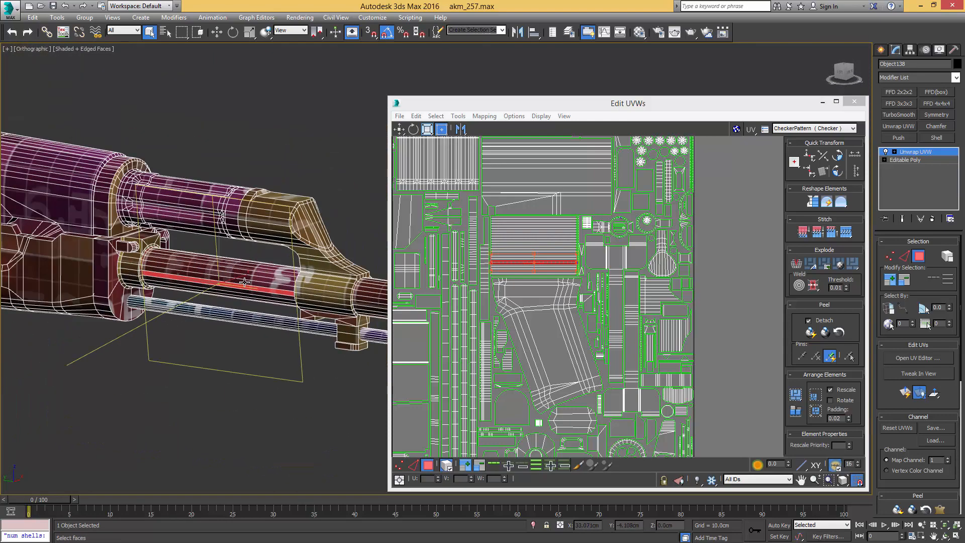
click(246, 283)
ctrl+click(243, 288)
ctrl+click(244, 292)
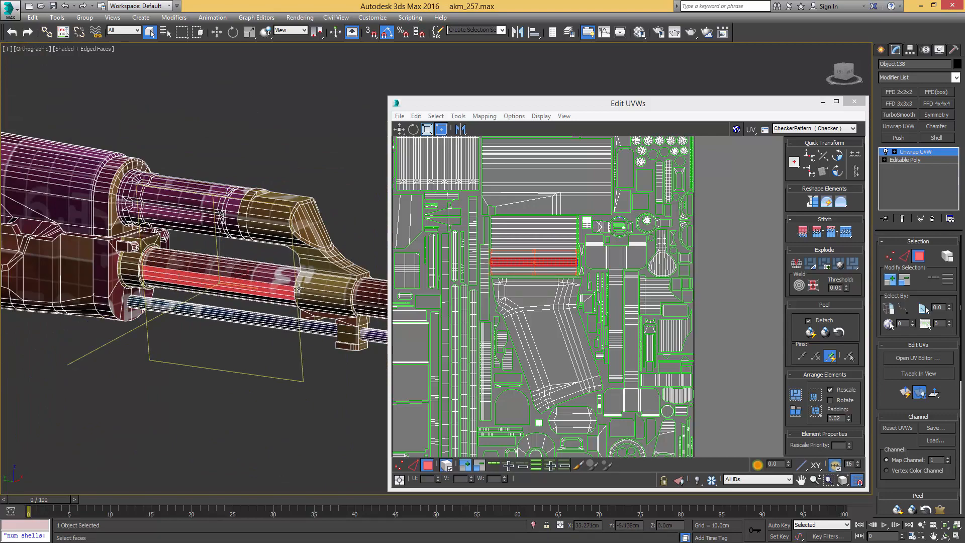
alt+middle_drag(298, 288, 219, 288)
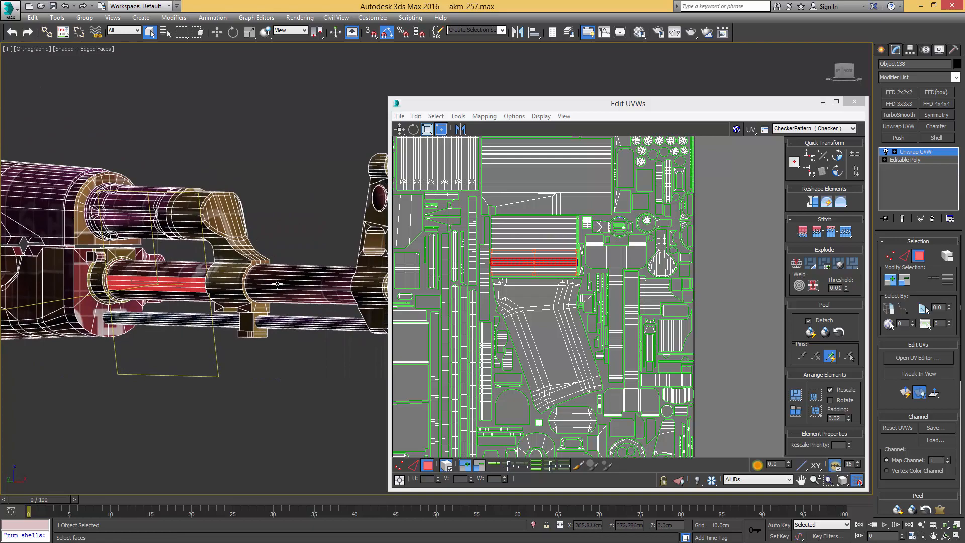
alt+middle_drag(270, 288, 181, 318)
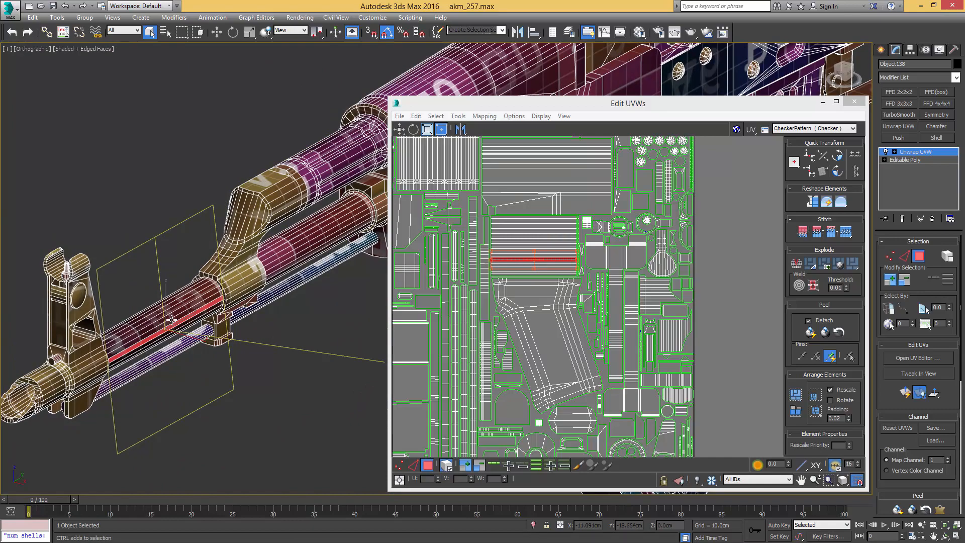
click(173, 325)
alt+middle_drag(173, 326, 317, 319)
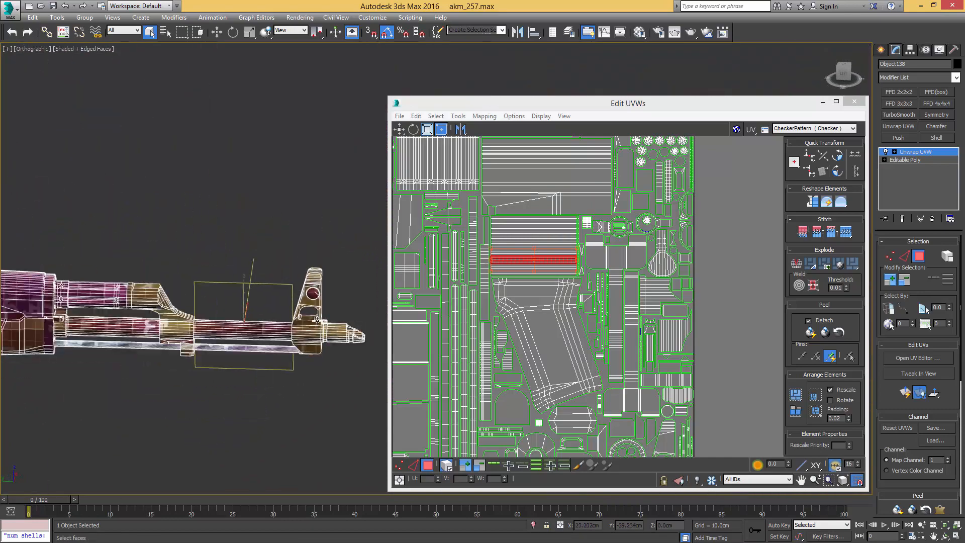
- Select the front barrel section's faces and remove the strip inside the front sight block from the selection
scroll(246, 277, up, 5)
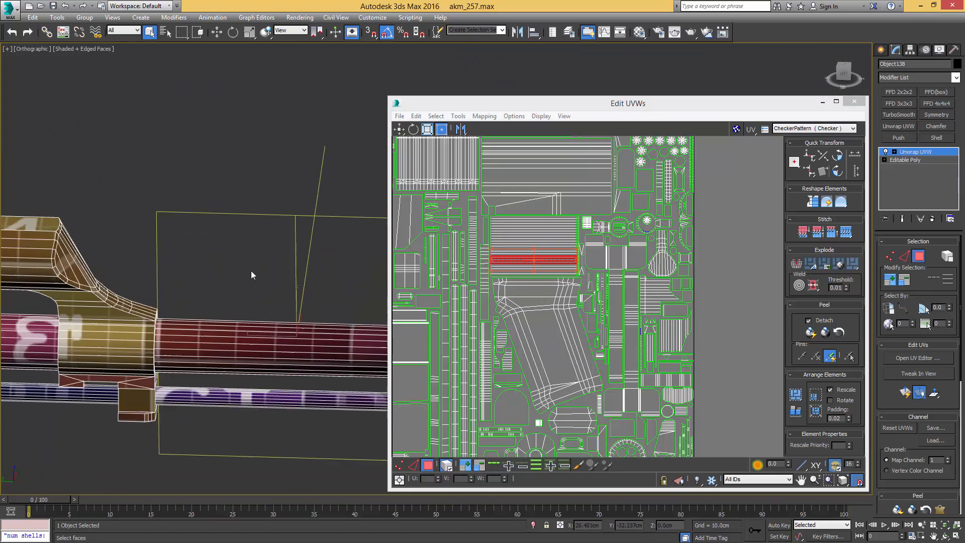
click(276, 341)
scroll(275, 340, down, 5)
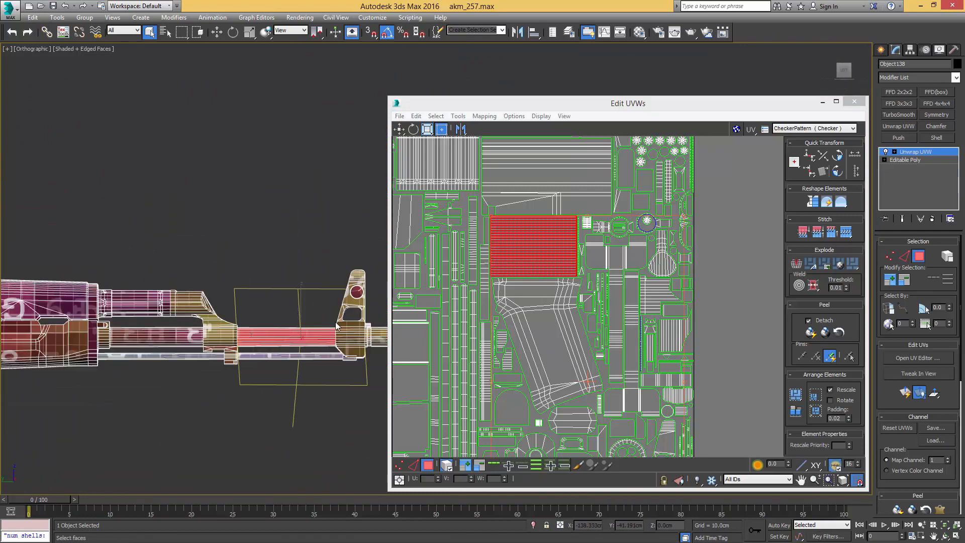
scroll(529, 316, down, 5)
scroll(529, 317, up, 5)
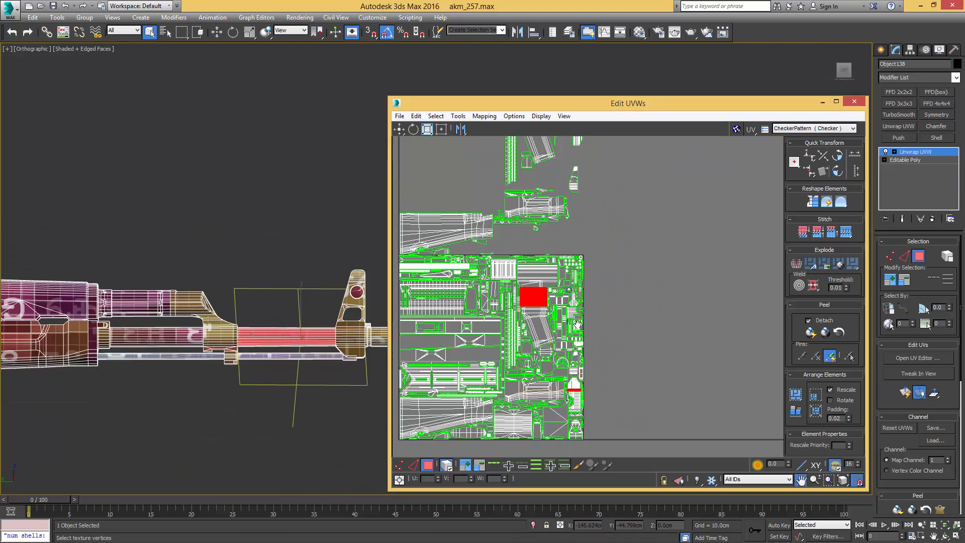
scroll(241, 303, up, 4)
key(F3)
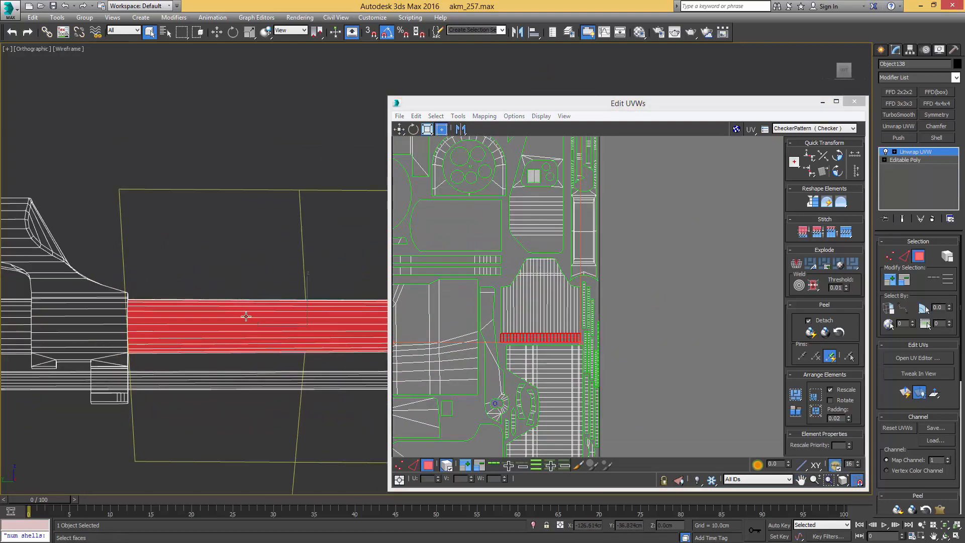
scroll(246, 317, down, 3)
scroll(252, 276, up, 5)
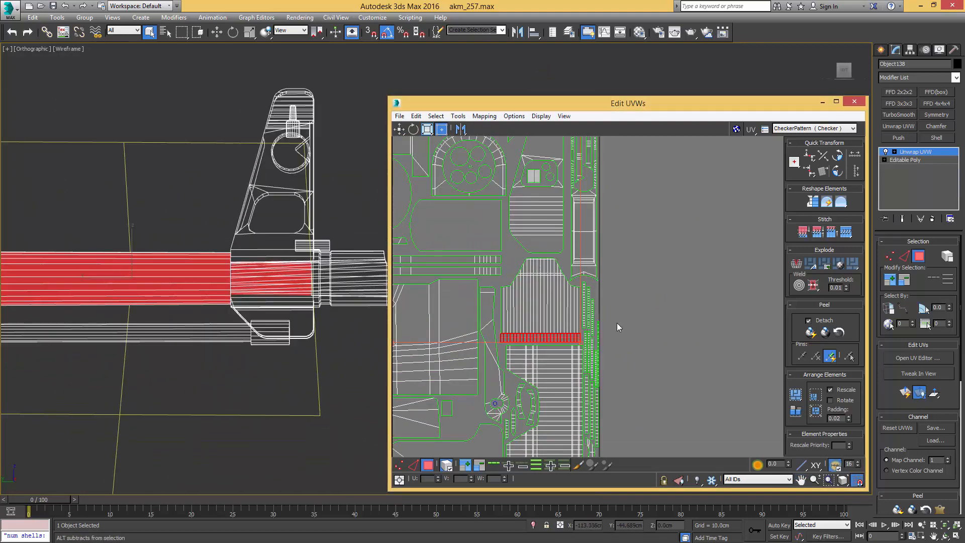
alt+drag(501, 359, 500, 358)
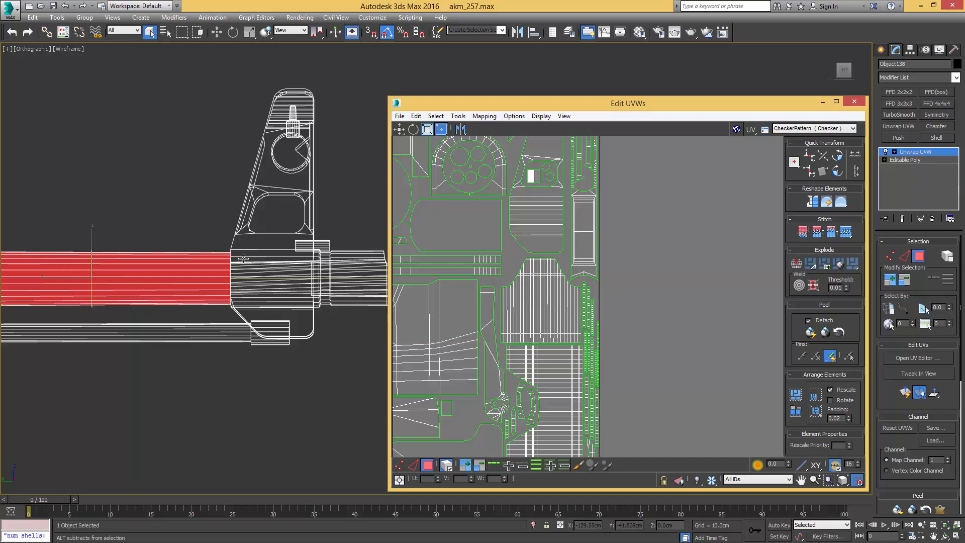
- Check the front barrel selection in wireframe and offset its UV island by a relative 1 in V
middle_drag(243, 258, 217, 281)
key(F3)
key(F3)
middle_drag(131, 285, 277, 298)
scroll(201, 298, down, 3)
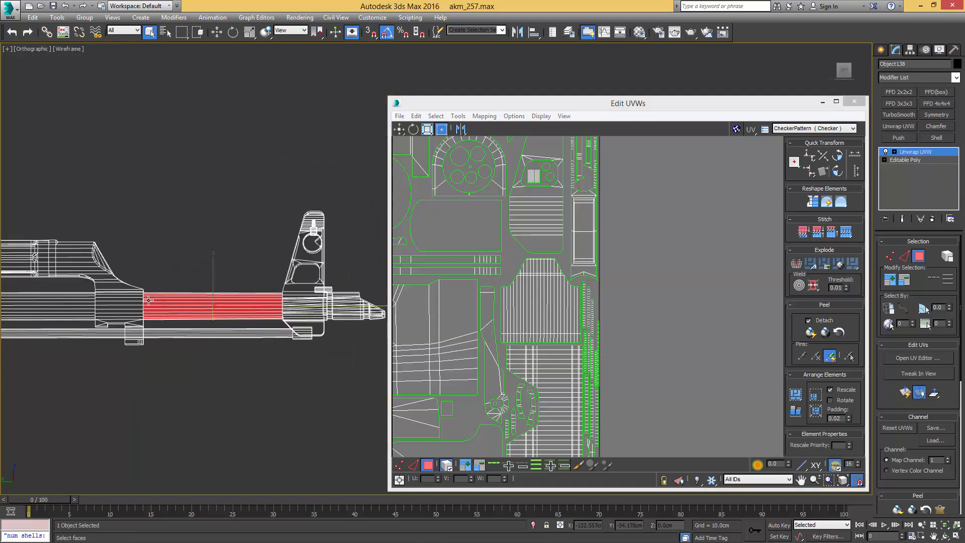
scroll(601, 399, down, 8)
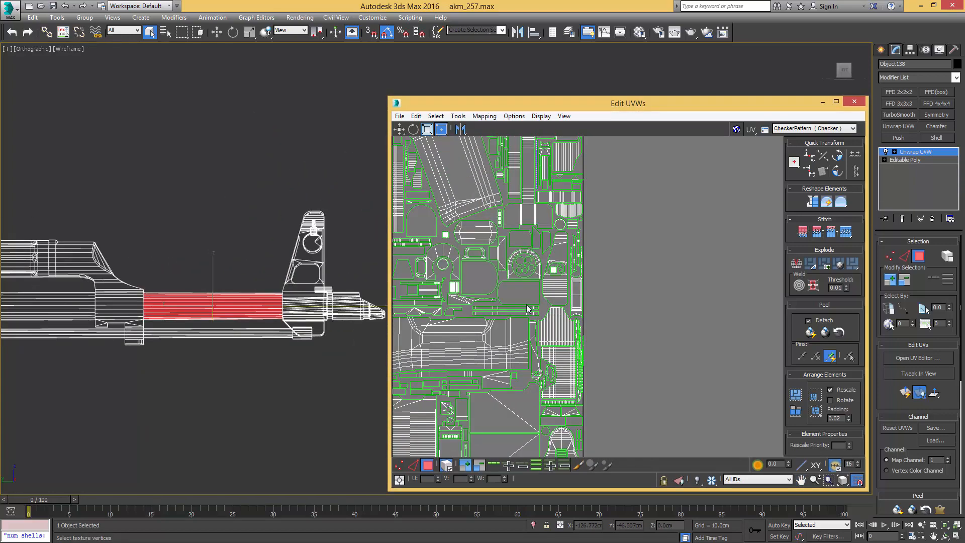
click(398, 479)
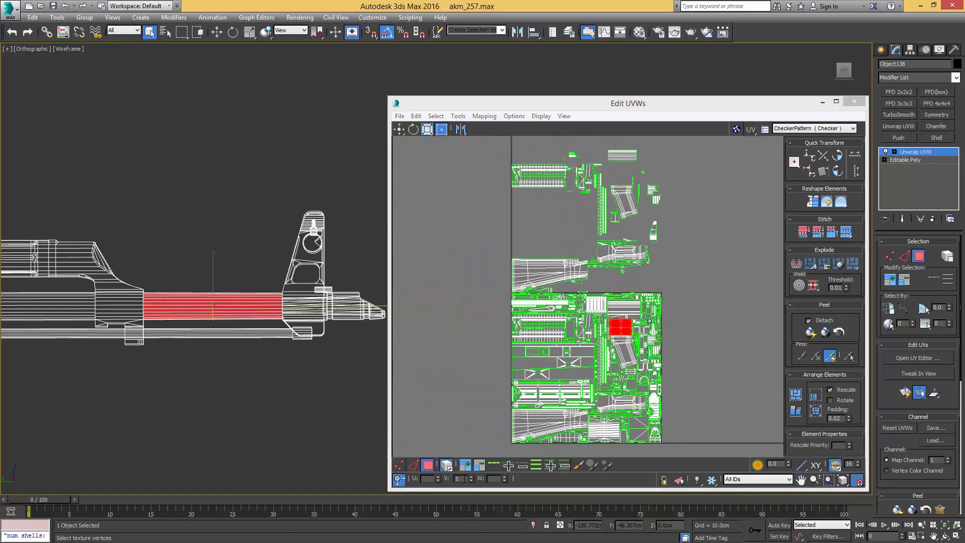
text(1)
key(Return)
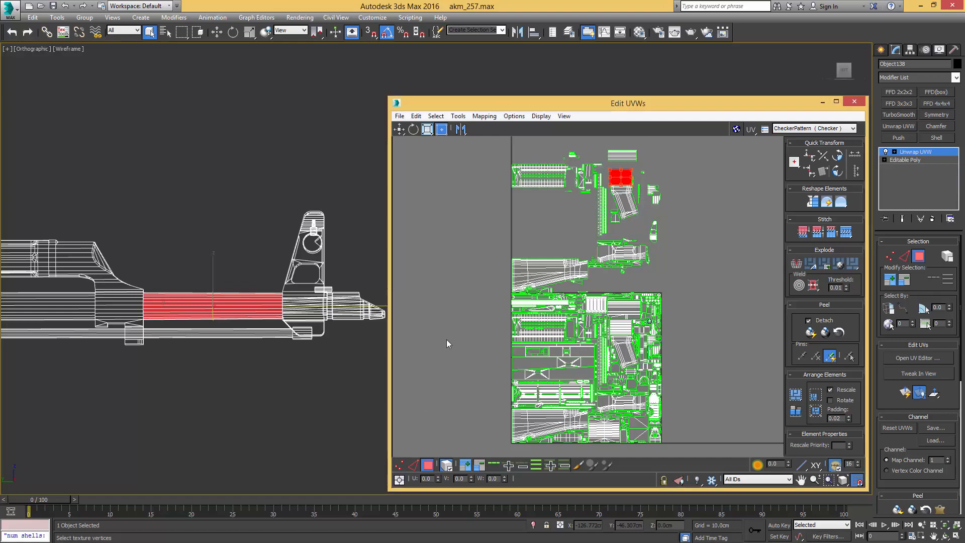
- Collapse the unwrap into the Editable Poly and save as akm_258.max, with the rifle shown in shaded perspective
click(447, 336)
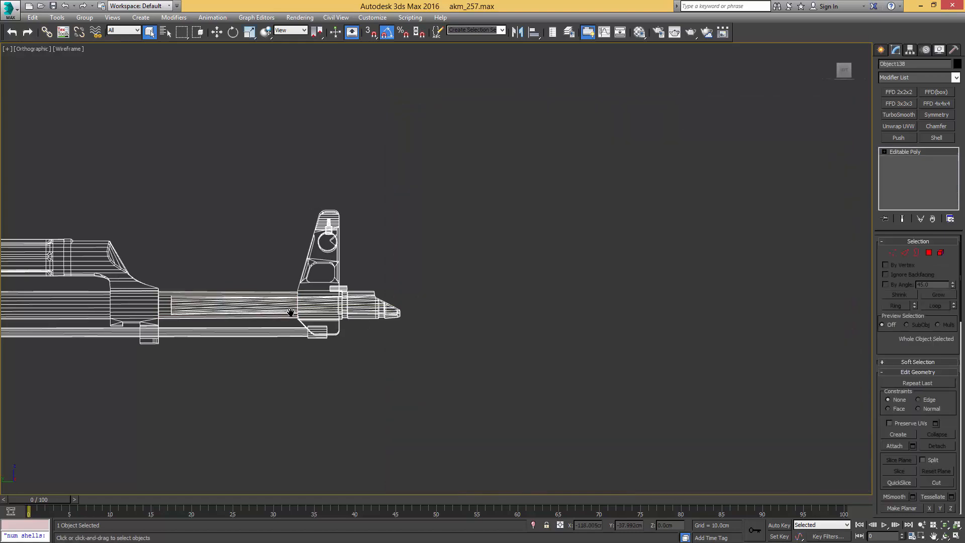
key(F3)
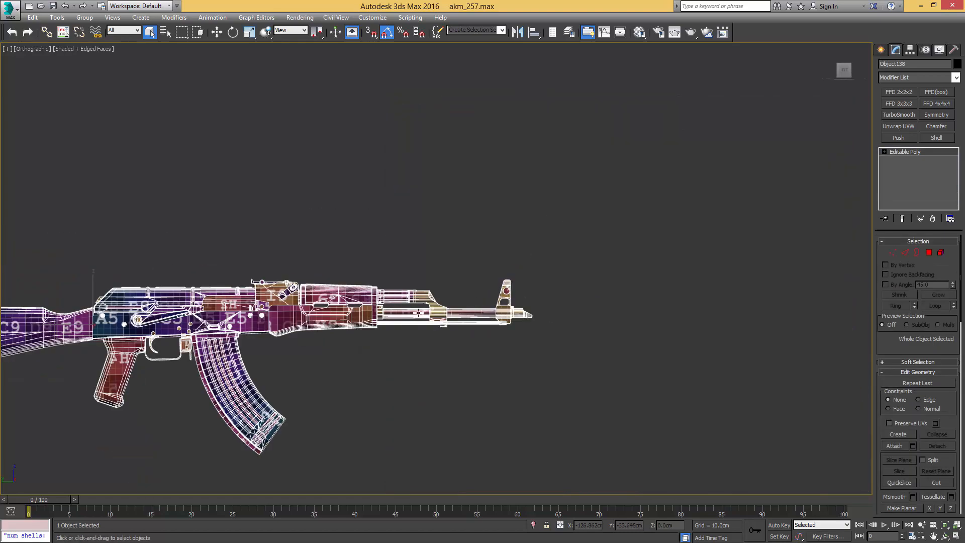
mouse_move(450, 324)
alt+middle_down()
mouse_move(422, 305)
mouse_move(523, 251)
alt+middle_up()
key(p)
alt+middle_drag(523, 251, 470, 287)
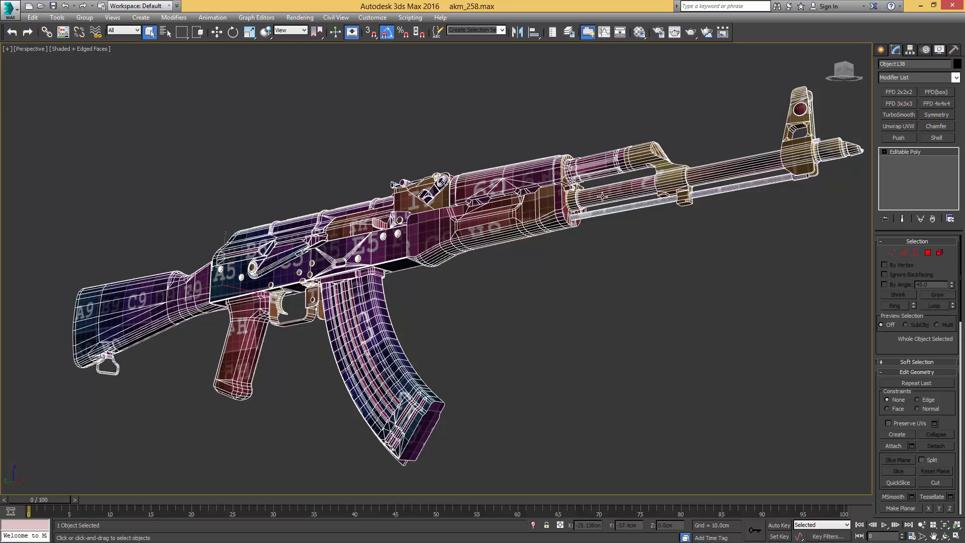
mouse_move(604, 195)
alt+middle_down()
mouse_move(613, 201)
mouse_move(602, 199)
alt+middle_up()
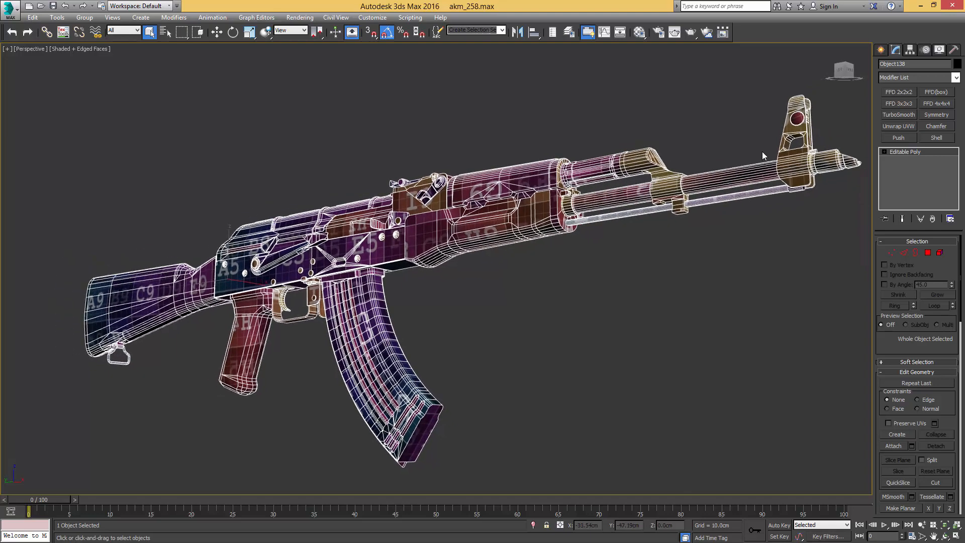
- Apply Reset XForm to the whole rifle and inspect the model with the XForm modifier in its stack
click(954, 51)
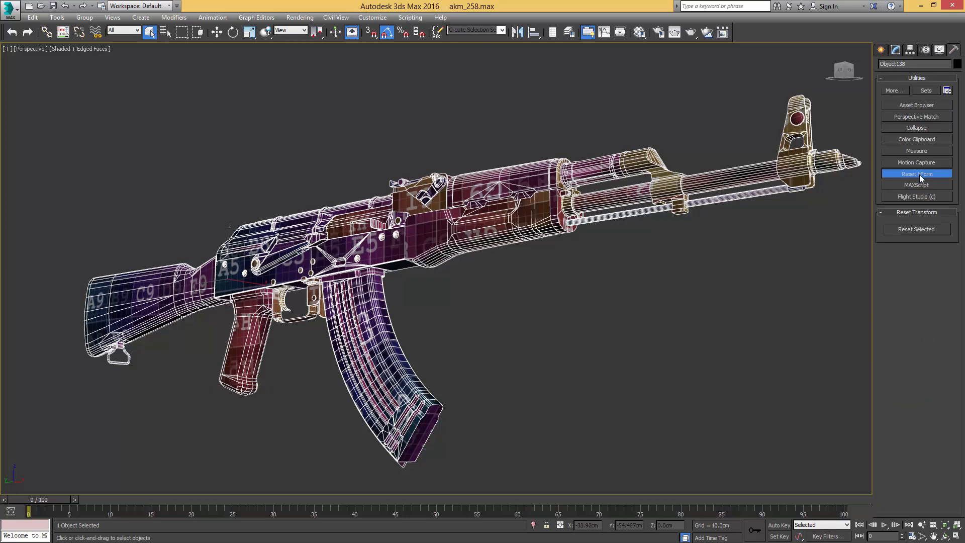
click(911, 230)
click(895, 49)
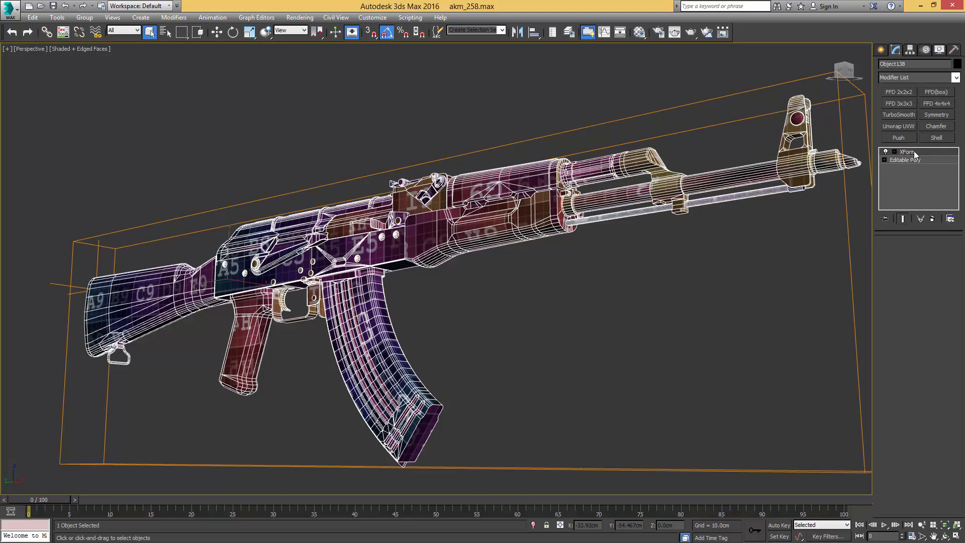
alt+middle_drag(670, 156, 599, 190)
scroll(526, 182, up, 6)
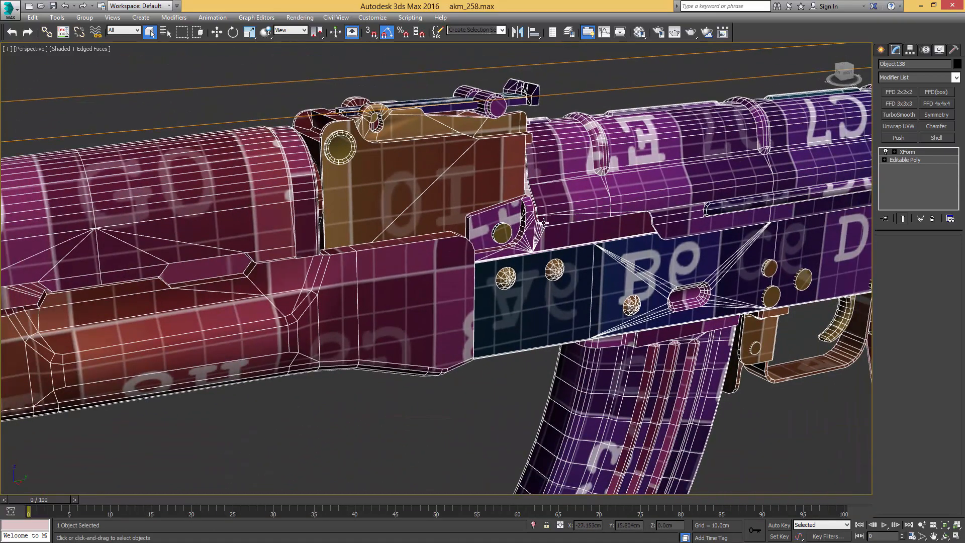
scroll(543, 221, down, 8)
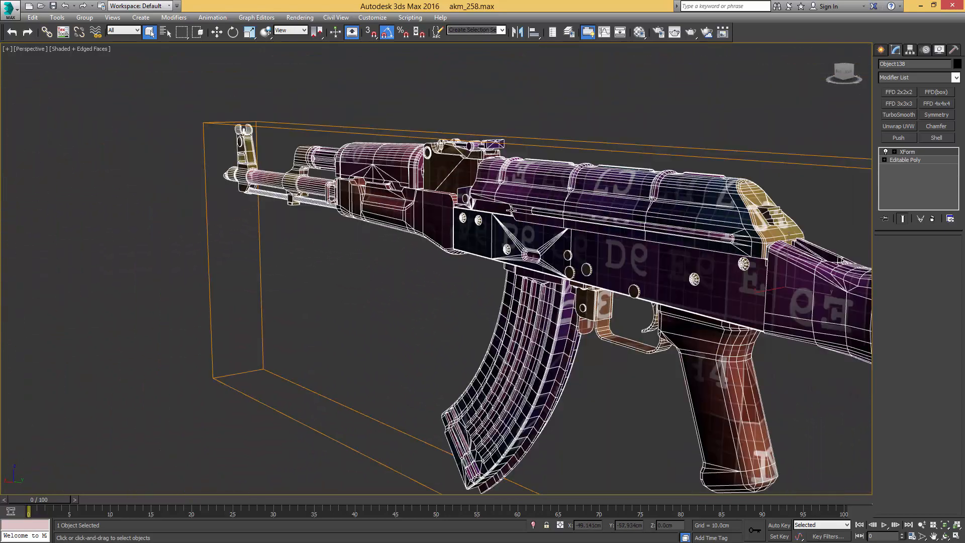
- Check the rifle's display settings in its Object Properties, then inspect the model from the magazine, stock and muzzle sides
right_click(509, 207)
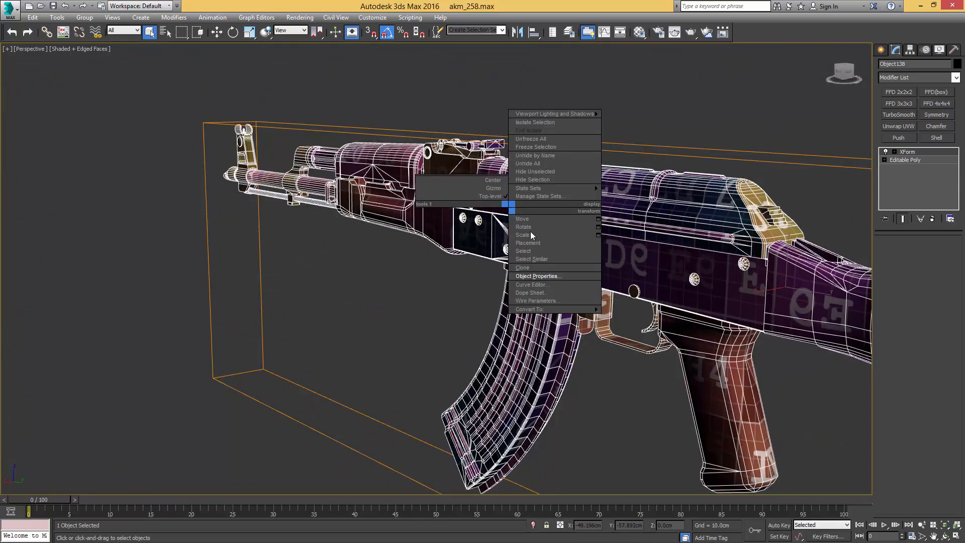
click(536, 276)
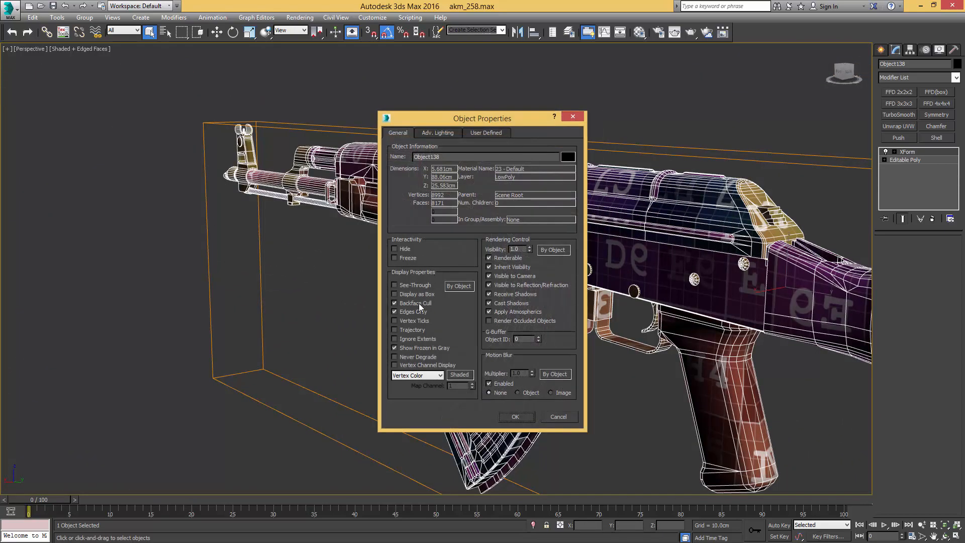
click(556, 416)
alt+middle_drag(468, 261, 508, 224)
scroll(563, 230, up, 10)
scroll(547, 227, down, 12)
middle_drag(598, 221, 497, 176)
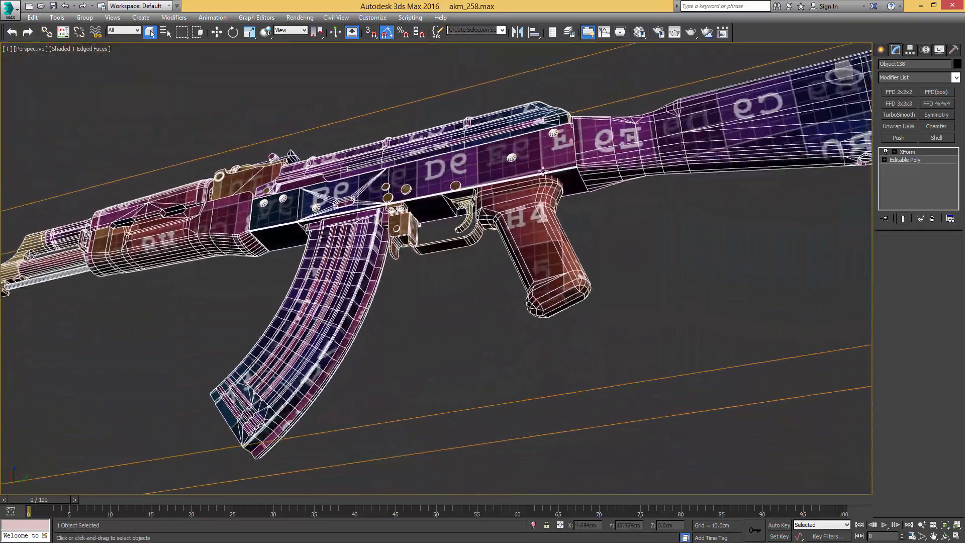
middle_drag(552, 186, 663, 236)
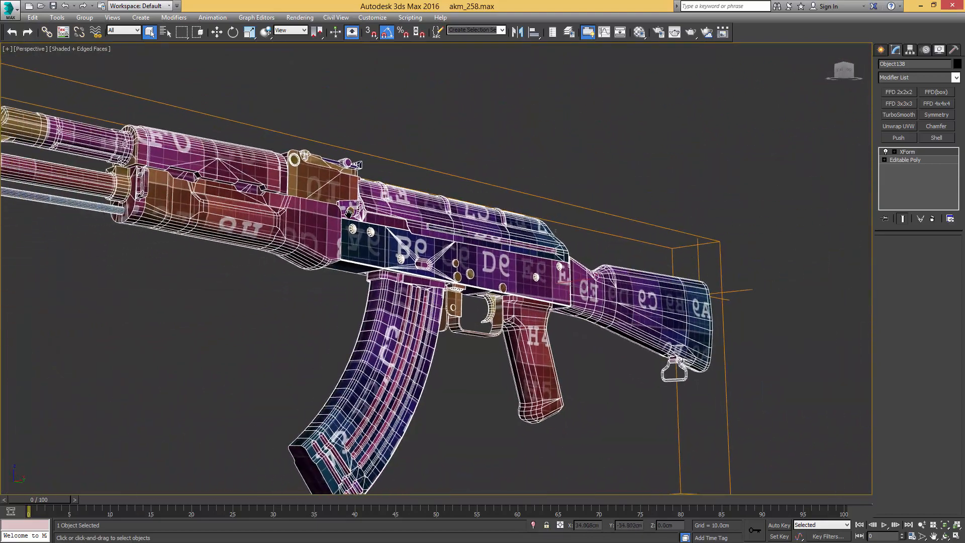
middle_drag(312, 211, 532, 201)
alt+middle_drag(532, 201, 432, 228)
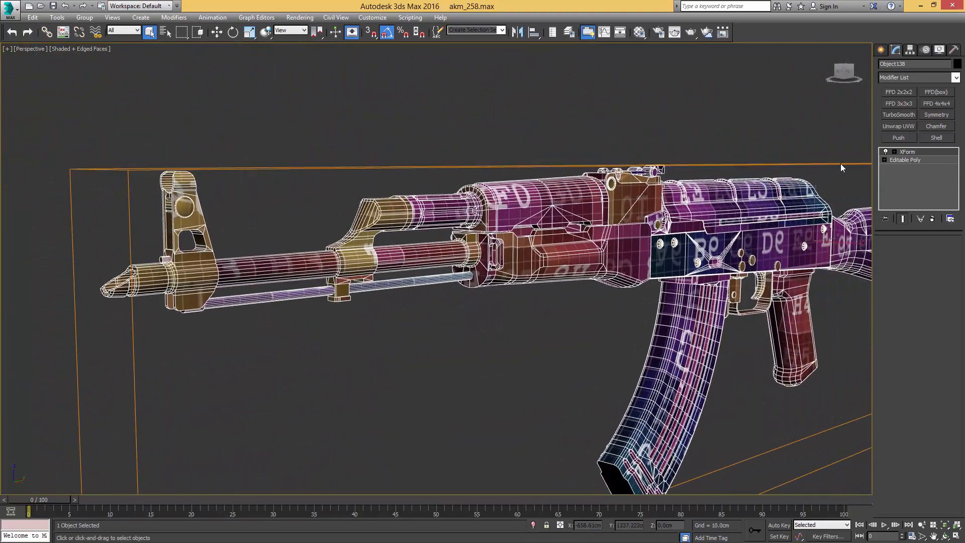
- Collapse the rifle's XForm modifier into the Editable Poly
right_click(911, 152)
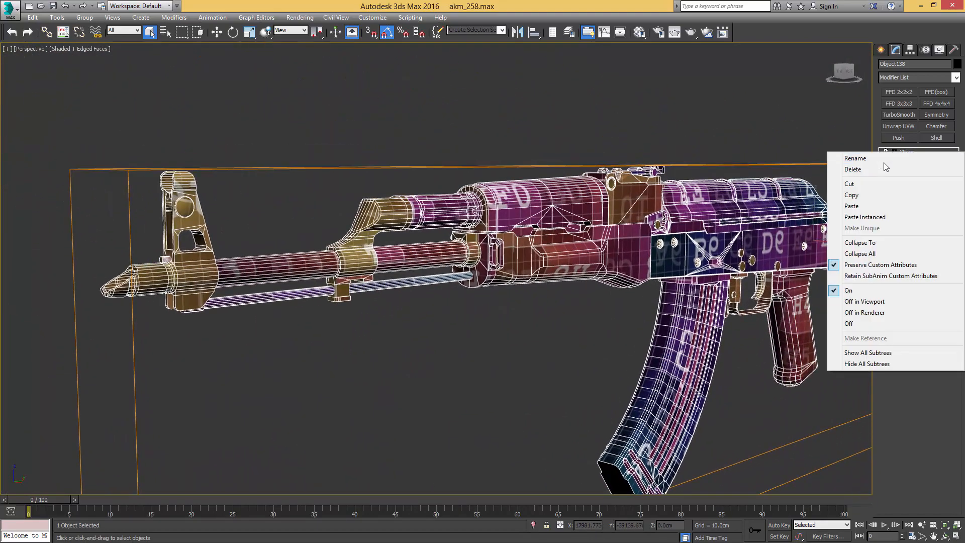
click(860, 243)
scroll(758, 179, down, 5)
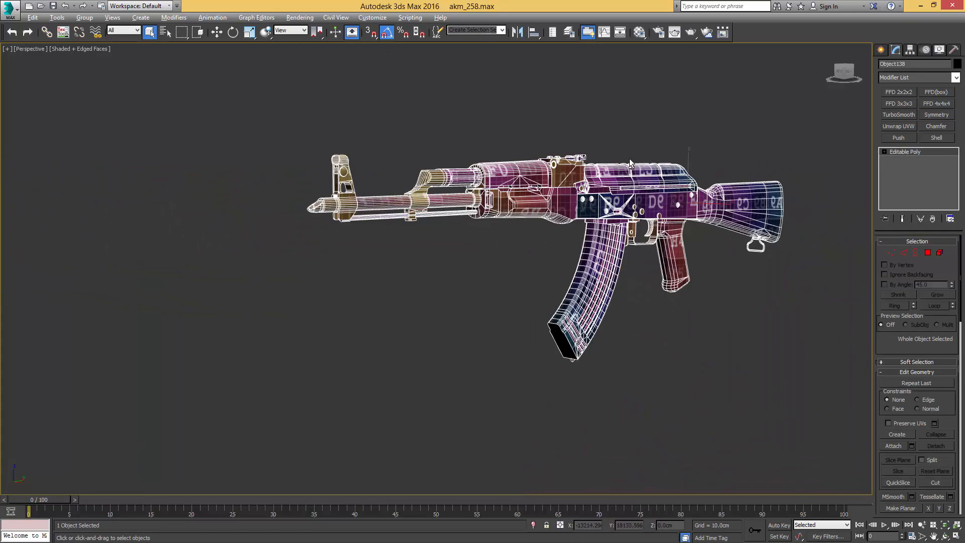
scroll(629, 159, up, 2)
- Hide the LowPoly layer, show the HighPoly layer and display the rifle shaded without edges
click(568, 32)
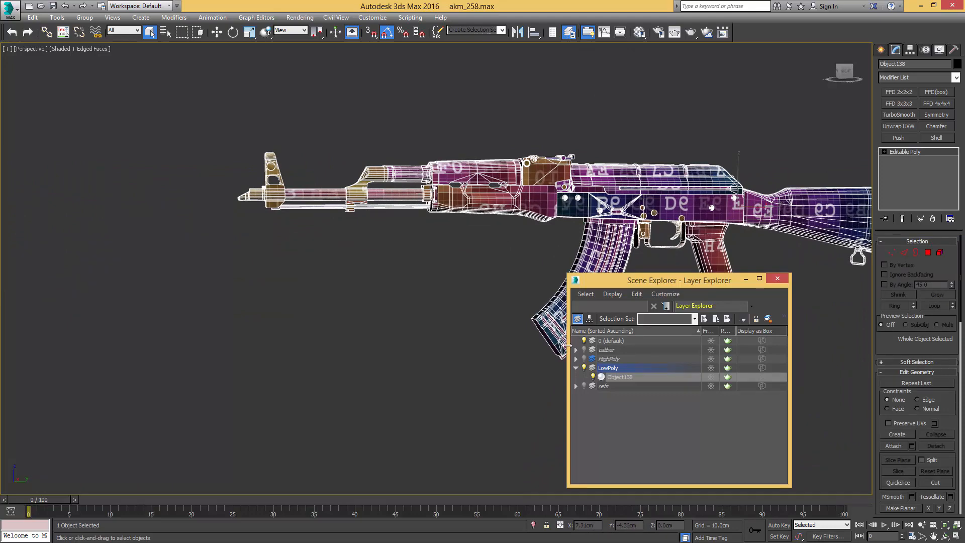
click(583, 368)
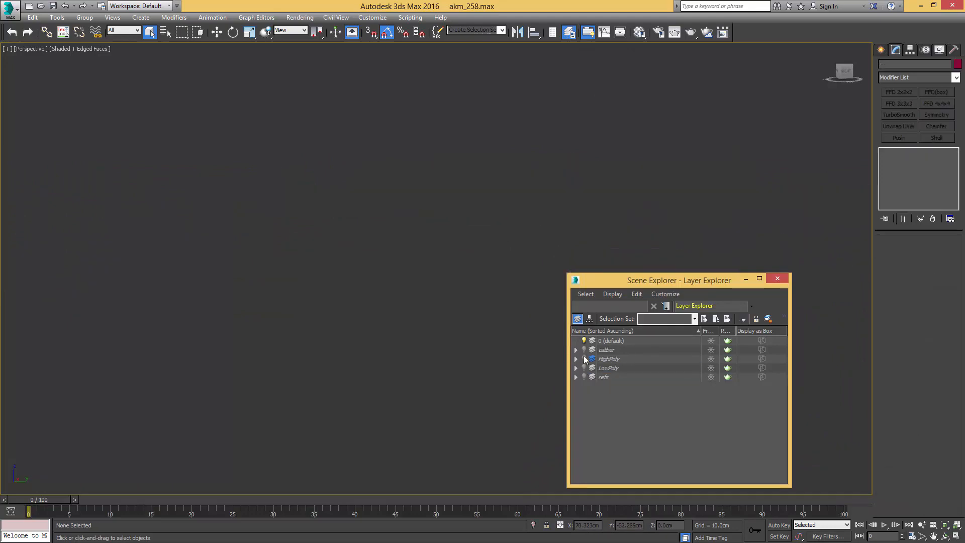
click(583, 359)
middle_drag(607, 210, 420, 203)
mouse_move(419, 202)
alt+middle_down()
mouse_move(494, 209)
mouse_move(471, 212)
alt+middle_up()
key(F4)
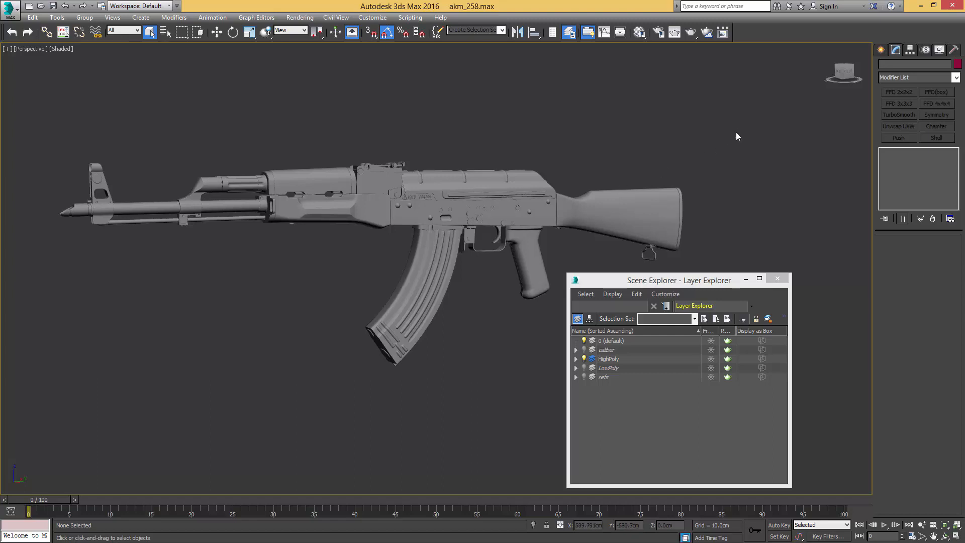
- Select all high-poly parts and clone them once as a Copy, offset along the X axis beside the original rifle
key(ctrl+a)
scroll(713, 130, down, 4)
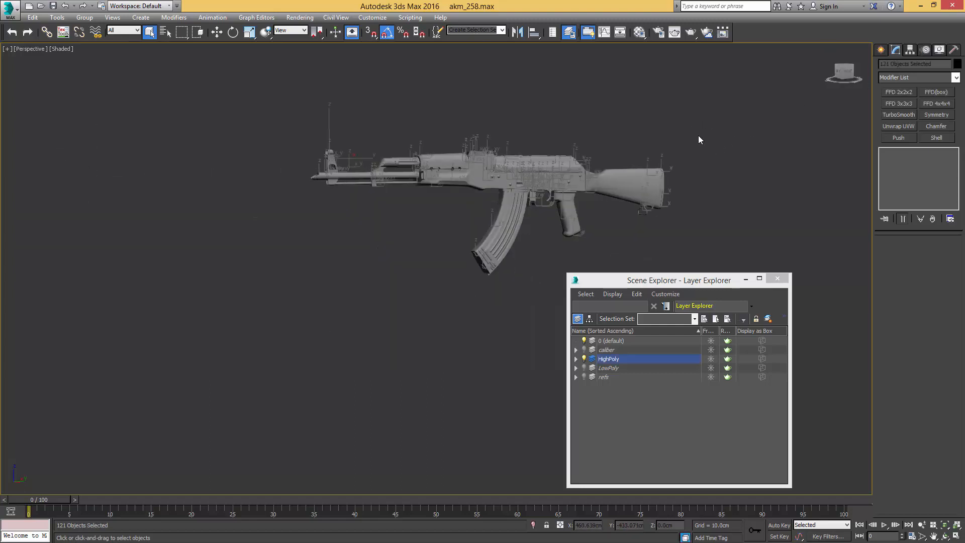
alt+middle_drag(698, 136, 717, 158)
key(w)
key(z)
scroll(621, 146, down, 5)
alt+middle_drag(622, 143, 641, 163)
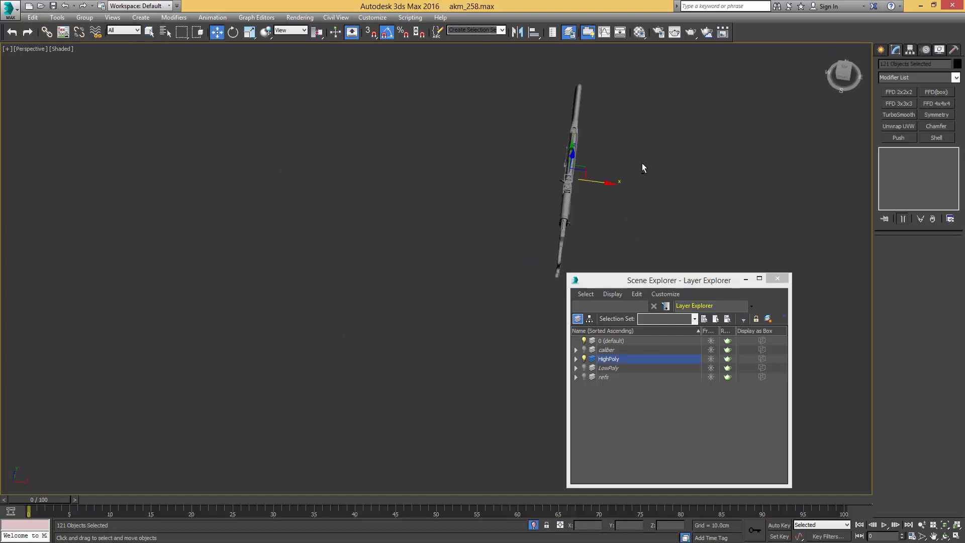
mouse_move(599, 182)
shift+mouse_down()
mouse_move(711, 181)
mouse_move(769, 201)
shift+mouse_up()
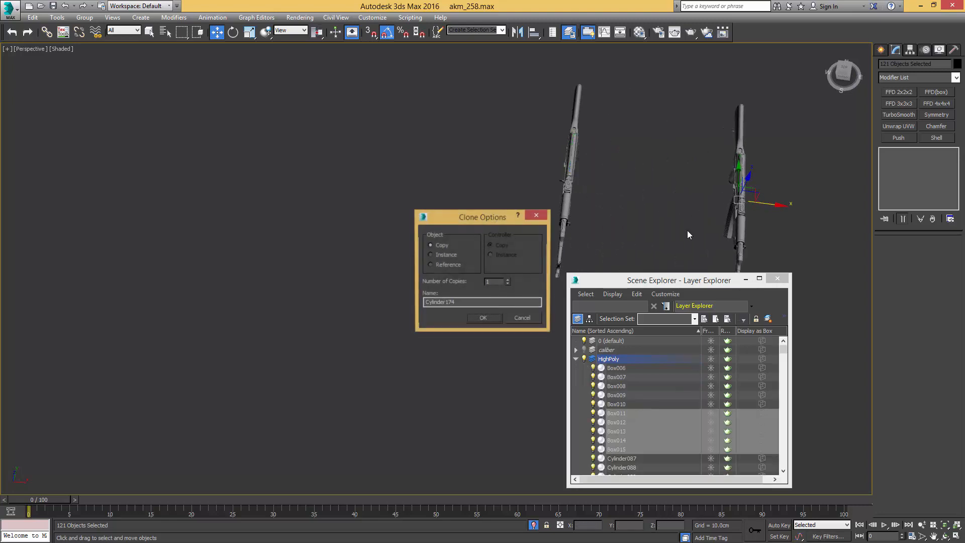
click(493, 314)
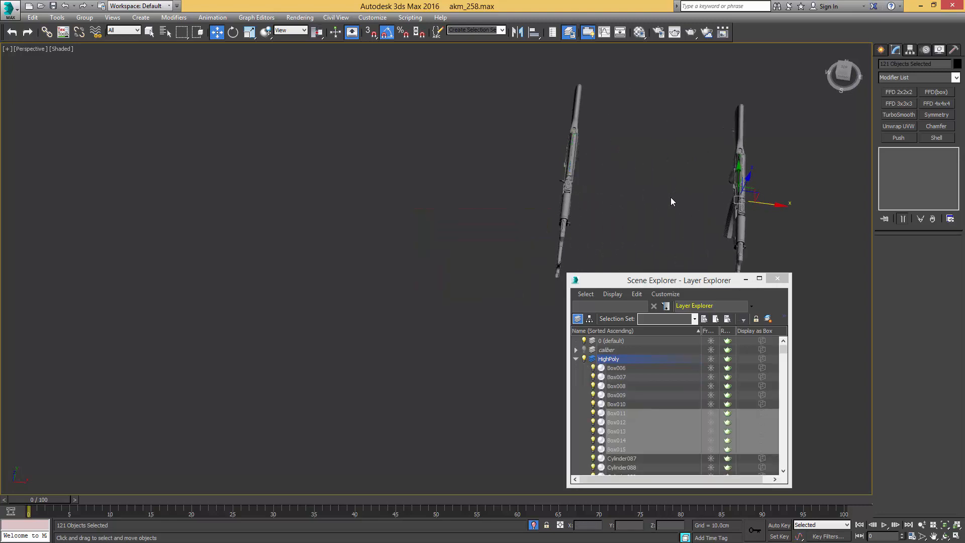
- Isolate the copied high-poly rifle and apply Reset XForm to all of its selected parts
mouse_move(670, 197)
alt+middle_down()
mouse_move(672, 177)
mouse_move(580, 157)
mouse_move(577, 220)
alt+middle_up()
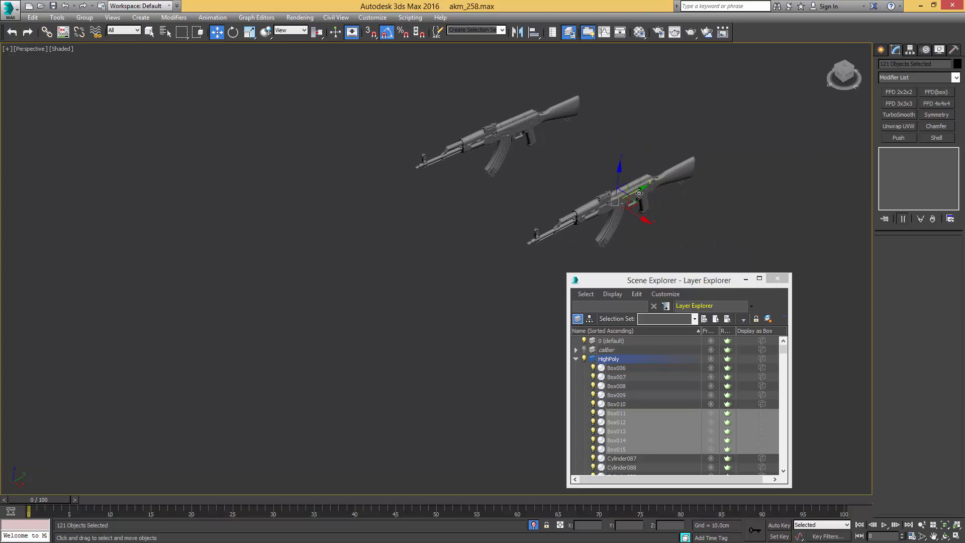
alt+middle_drag(679, 174, 641, 196)
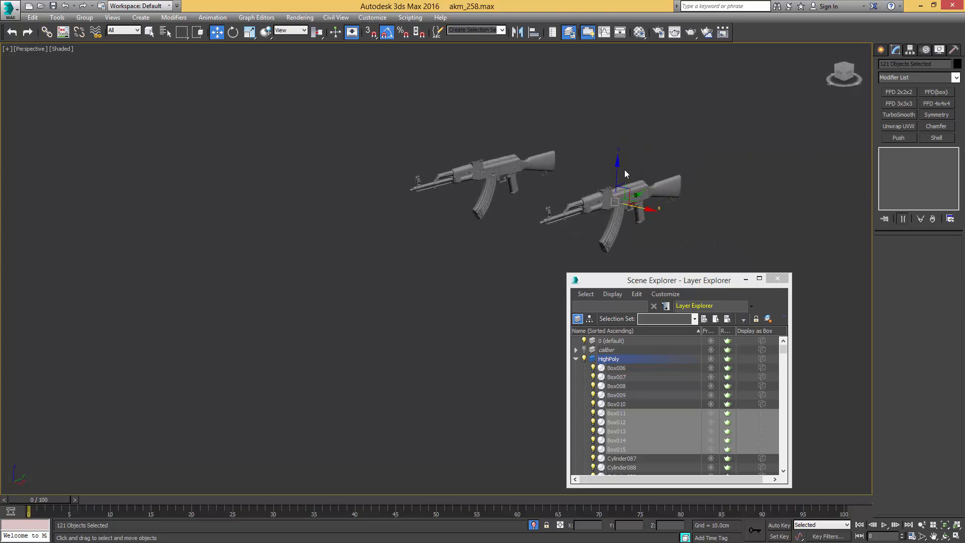
scroll(578, 178, up, 5)
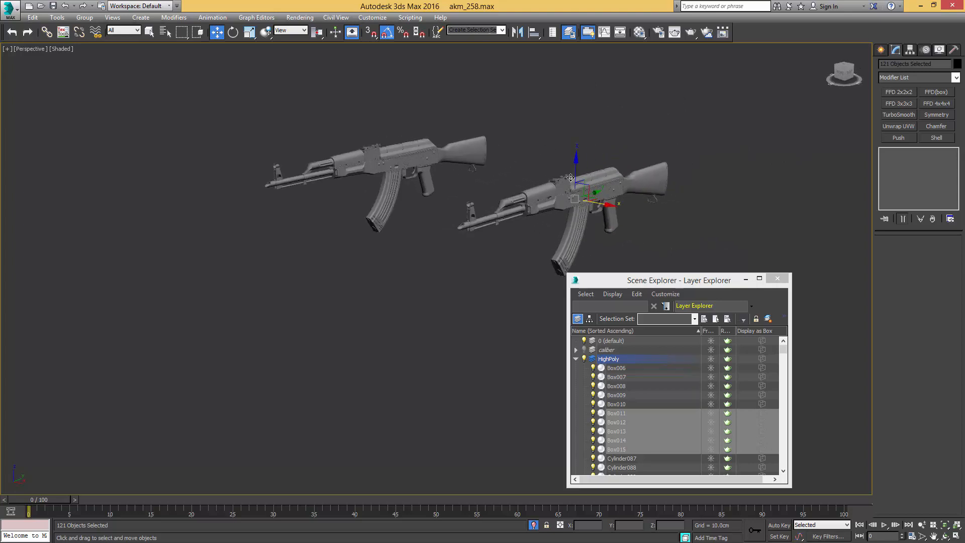
alt+middle_drag(580, 174, 583, 159)
key(alt+q)
alt+middle_drag(567, 217, 653, 178)
scroll(558, 186, up, 5)
click(956, 51)
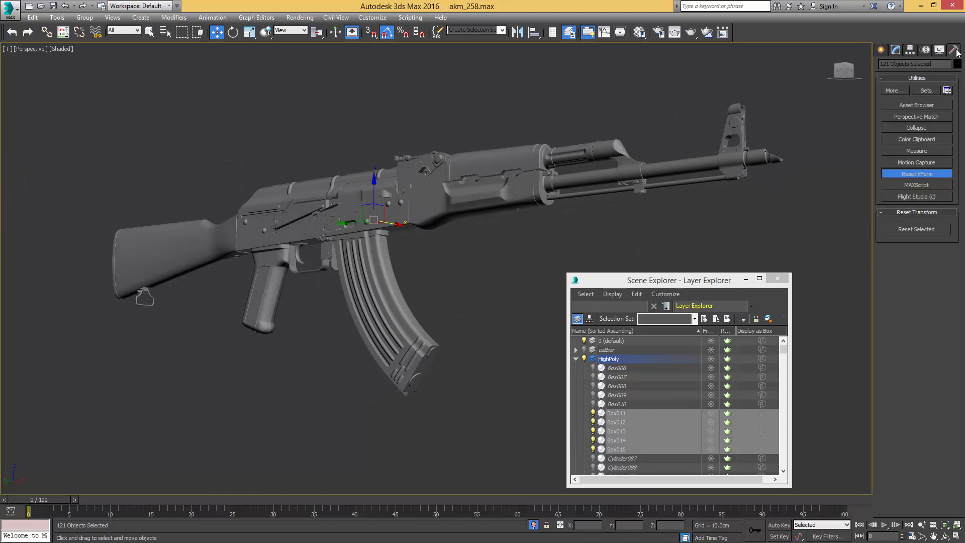
click(926, 228)
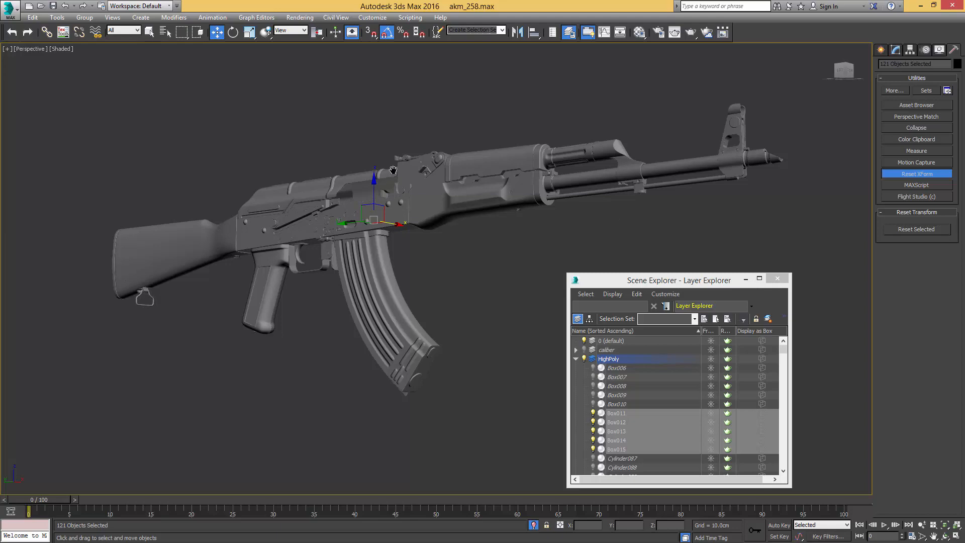
- Examine the copied rifle's receiver and rear sight area in shaded and edged-faces display, selecting the receiver body to check its mesh
scroll(392, 170, up, 6)
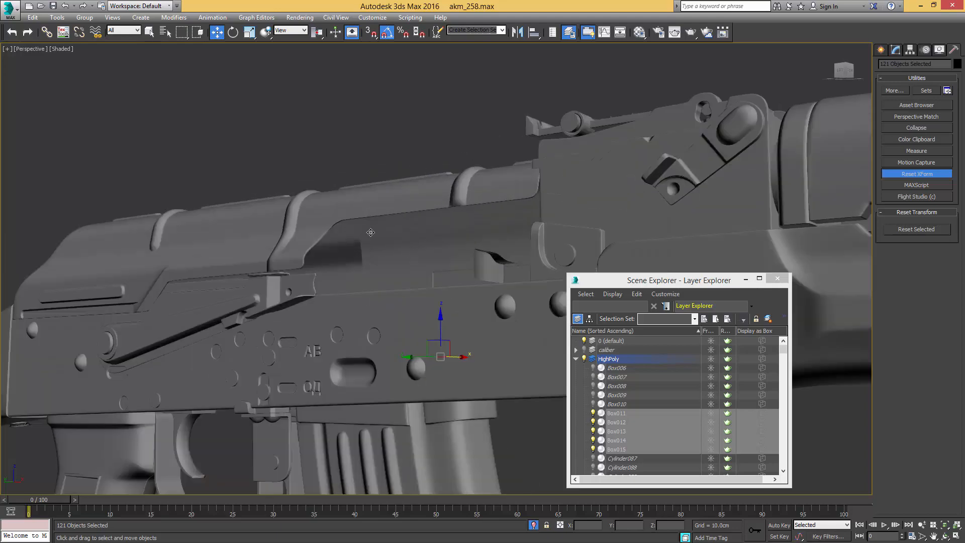
alt+middle_drag(425, 230, 436, 281)
key(F4)
key(F4)
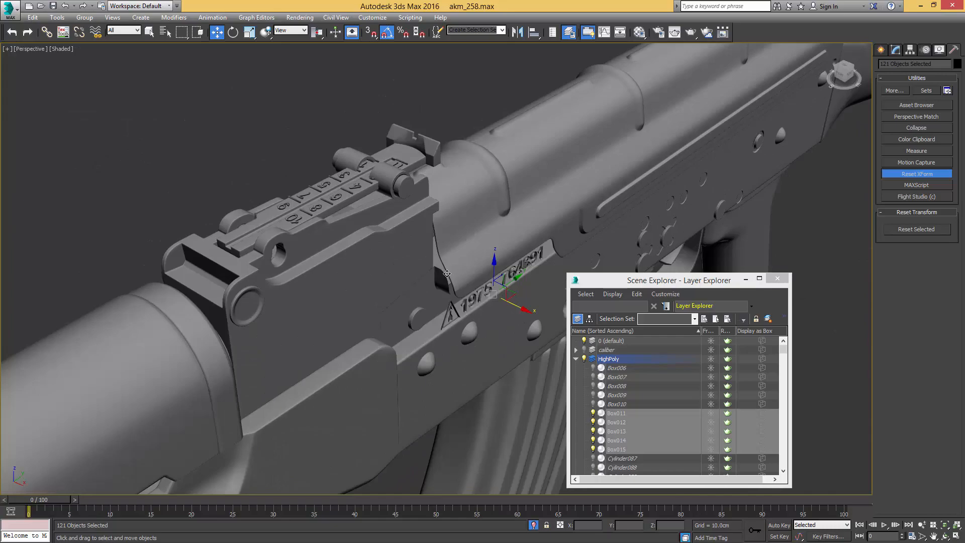
key(F4)
alt+middle_drag(435, 282, 411, 264)
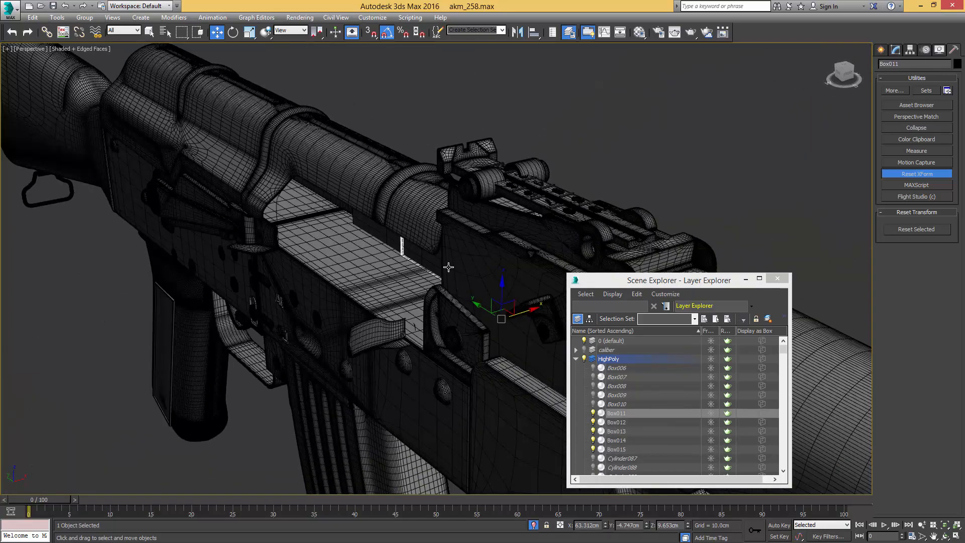
key(q)
click(409, 262)
click(373, 252)
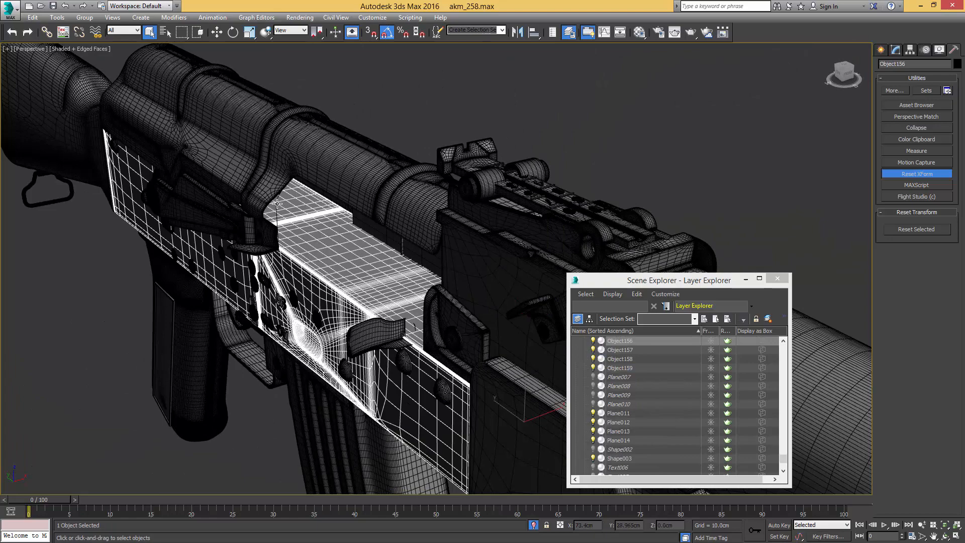
- Return to the view of both rifles without edges and delete the whole copied high-poly rifle
scroll(399, 213, down, 5)
mouse_move(400, 214)
alt+middle_down()
mouse_move(261, 224)
mouse_move(525, 147)
mouse_move(548, 145)
mouse_move(645, 185)
mouse_move(417, 202)
alt+middle_up()
key(F4)
alt+middle_drag(498, 204, 402, 254)
scroll(489, 187, down, 2)
scroll(334, 183, down, 3)
scroll(355, 185, down, 2)
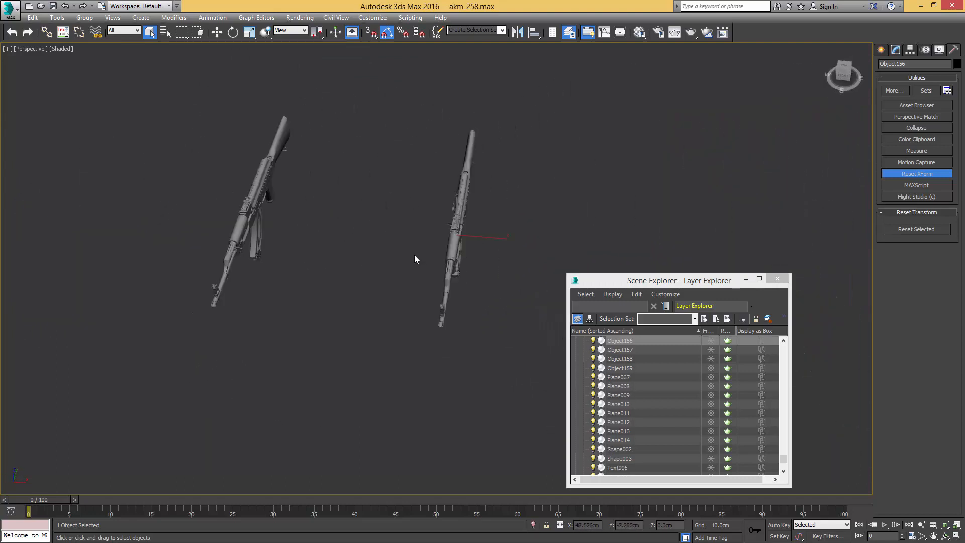
drag(397, 348, 511, 112)
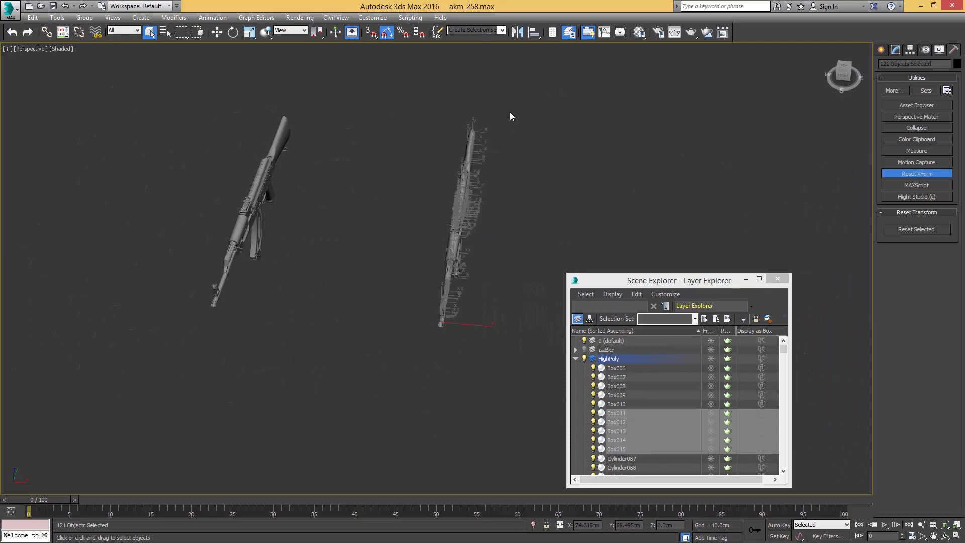
key(Delete)
- Select the bolt carrier in the original high-poly rifle's ejection port and display the model with edged faces
middle_drag(301, 162, 350, 166)
alt+middle_drag(351, 166, 476, 169)
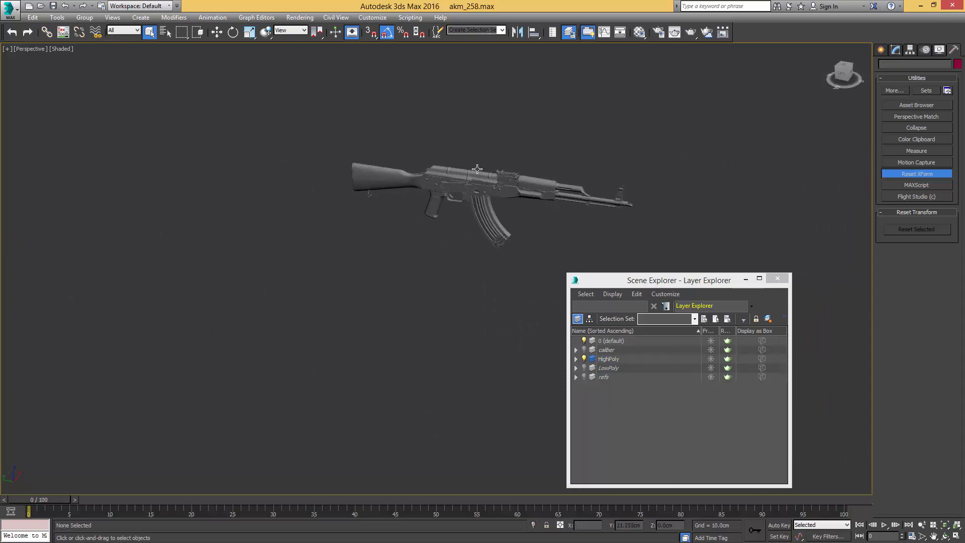
scroll(480, 186, up, 5)
click(514, 240)
alt+middle_drag(515, 203, 518, 187)
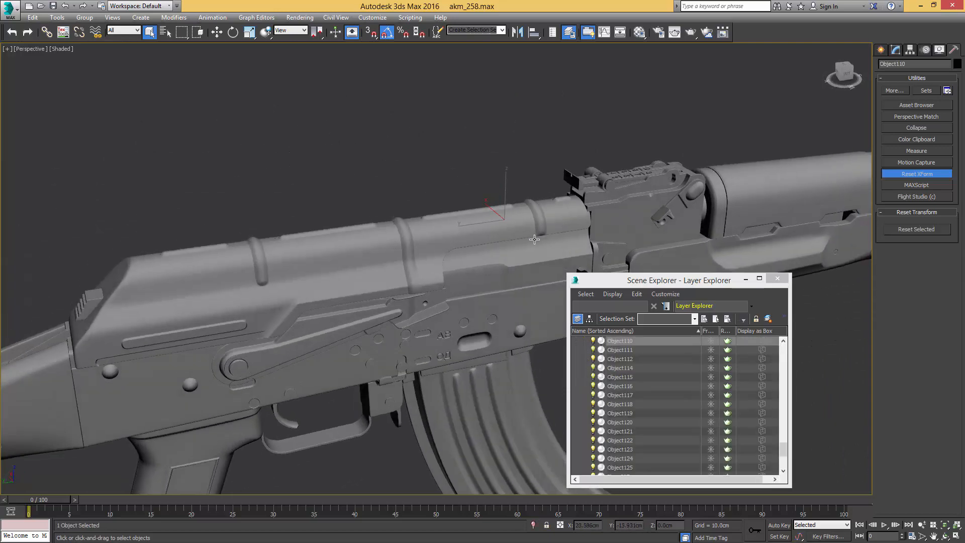
scroll(517, 187, up, 5)
key(F4)
middle_drag(514, 149, 512, 198)
scroll(513, 195, up, 2)
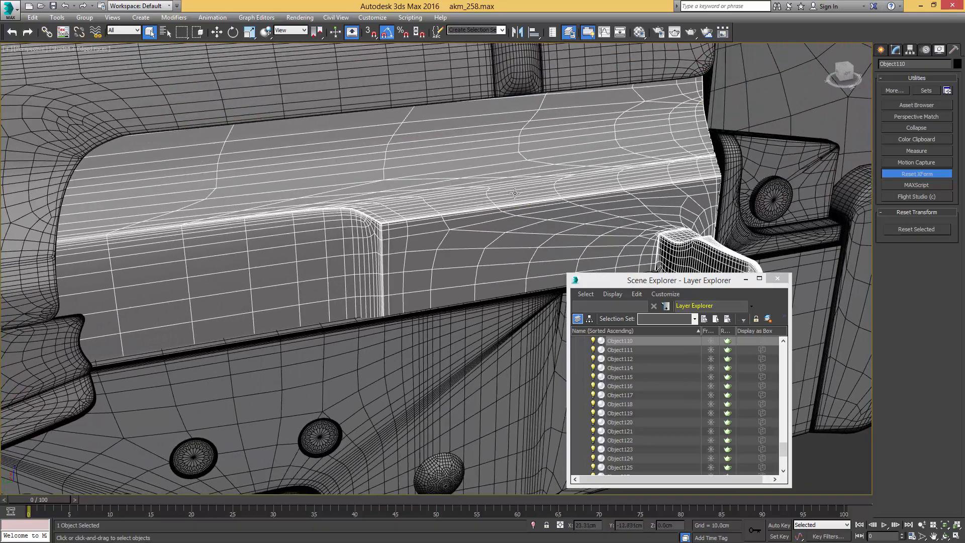
- Examine the bolt carrier's smoothed mesh up close in an orthographic view
key(t)
alt+middle_drag(458, 172, 556, 108)
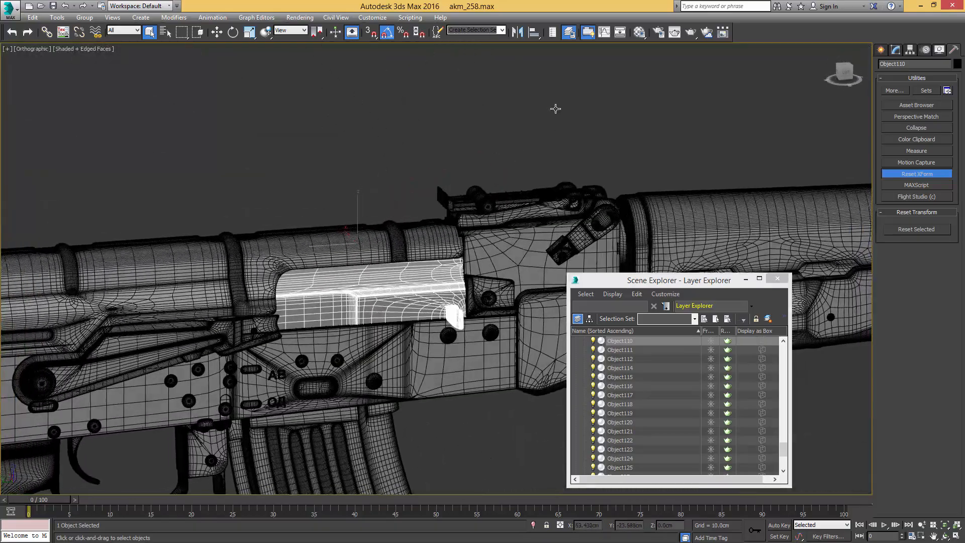
middle_drag(438, 231, 576, 182)
scroll(511, 157, up, 1)
scroll(477, 214, up, 4)
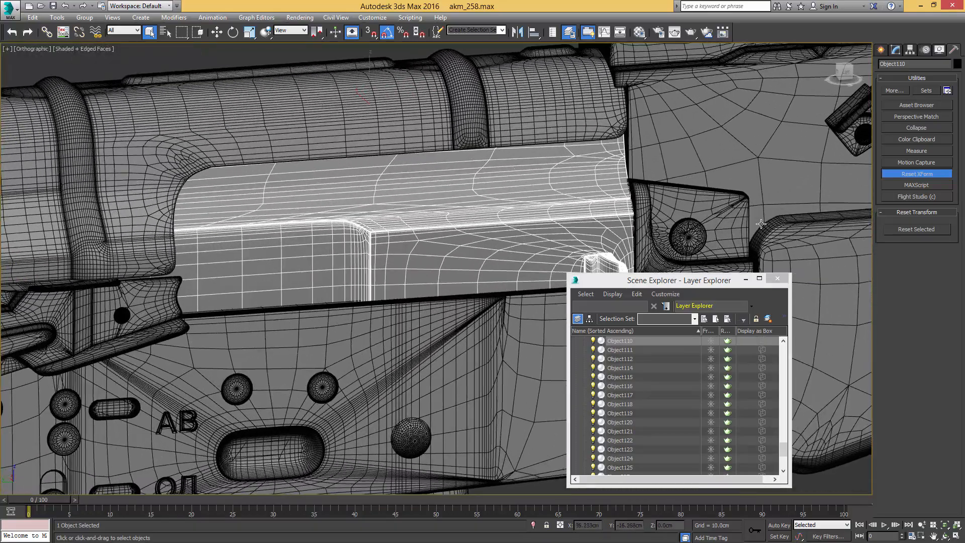
alt+middle_drag(676, 192, 709, 199)
alt+middle_drag(694, 157, 708, 149)
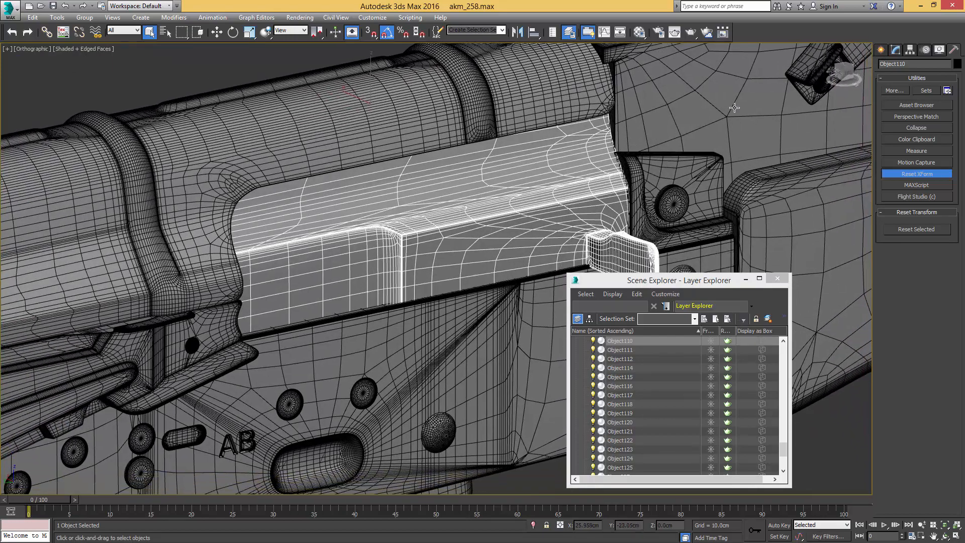
- Cut the TurboSmooth and Chamfer modifiers from the bolt carrier's modifier stack
click(895, 50)
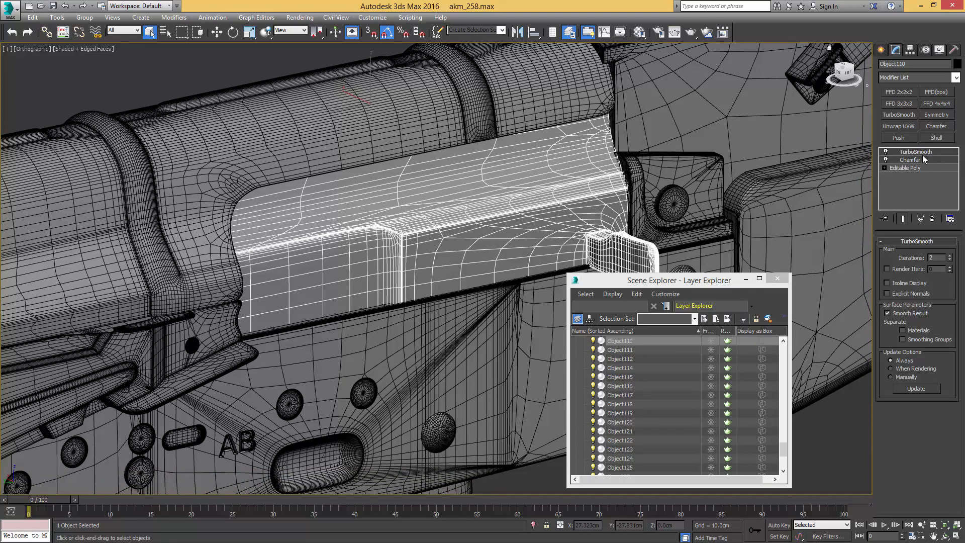
right_click(923, 159)
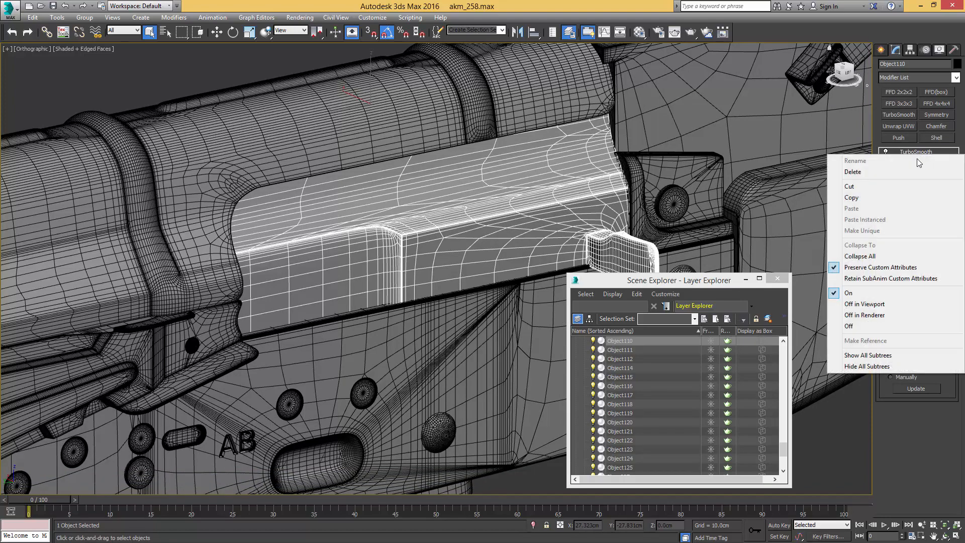
click(861, 187)
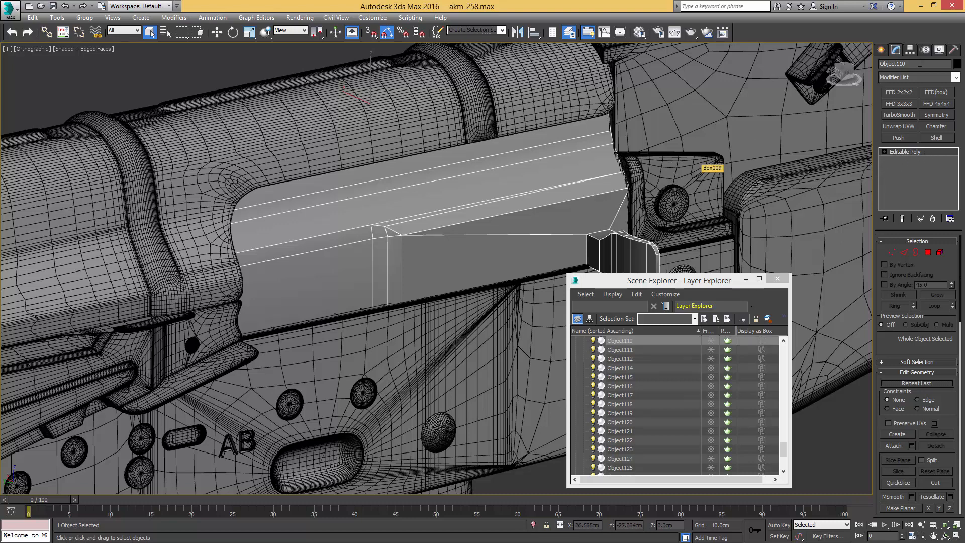
- Apply Reset XForm to the bolt carrier and collapse its modifier stack into the Editable Poly
click(953, 49)
click(916, 173)
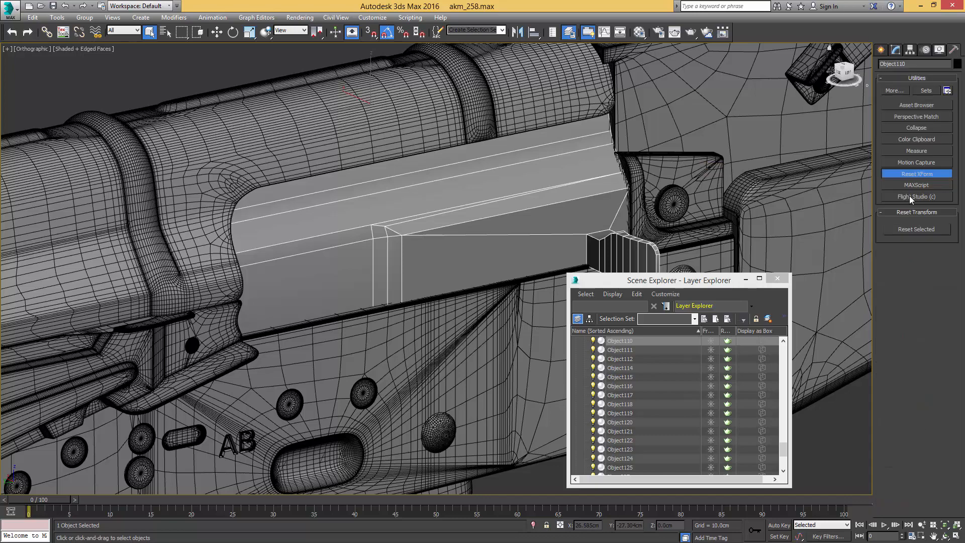
click(922, 231)
click(895, 50)
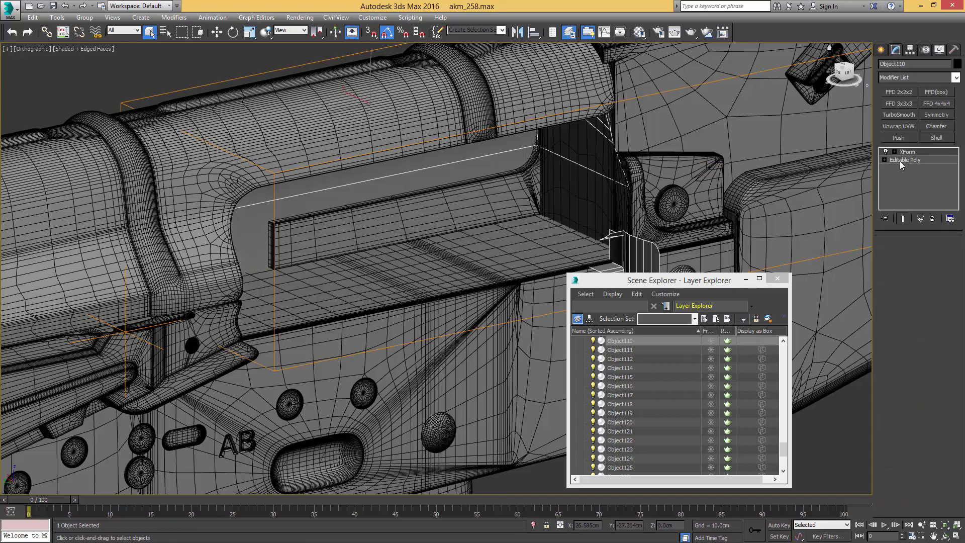
alt+middle_drag(702, 154, 685, 157)
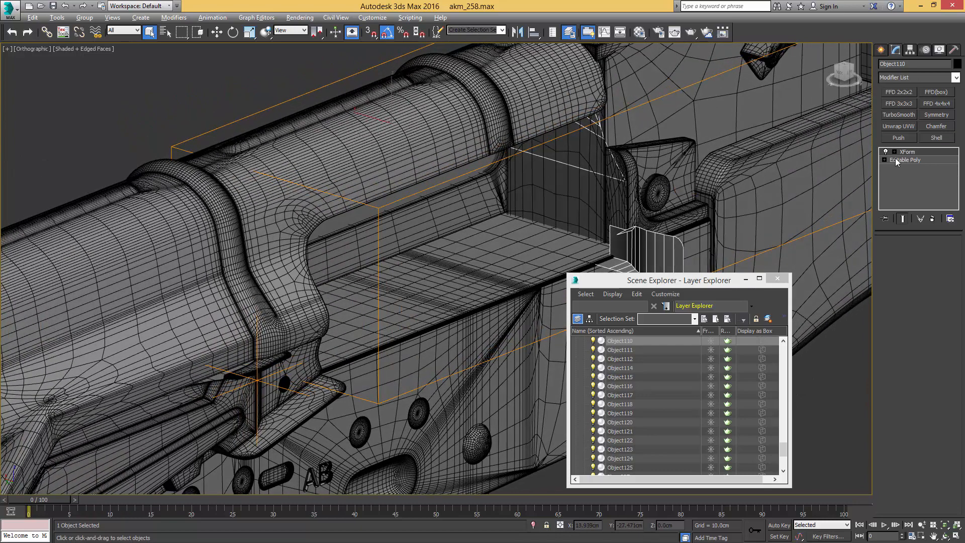
right_click(910, 152)
click(860, 242)
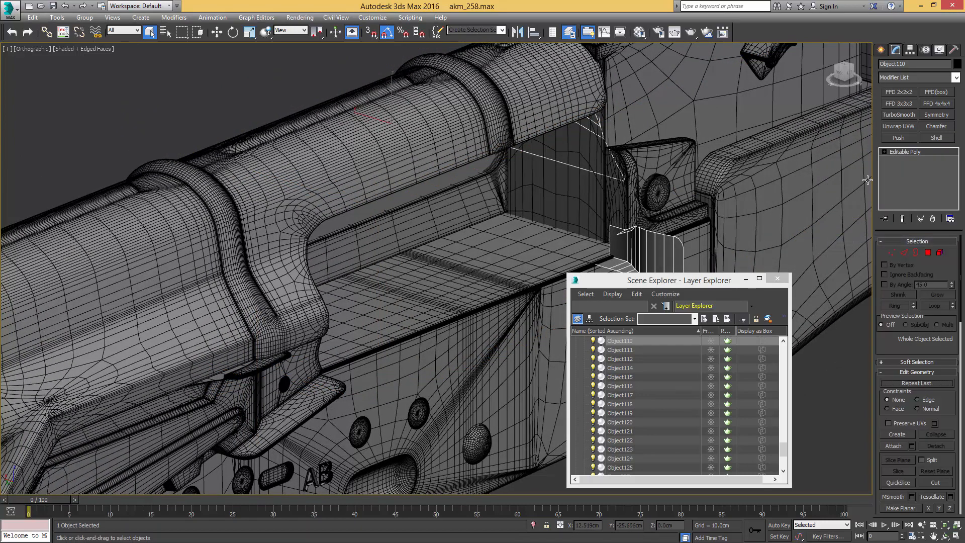
- Flip the normals of the bolt carrier's whole mesh element
key(5)
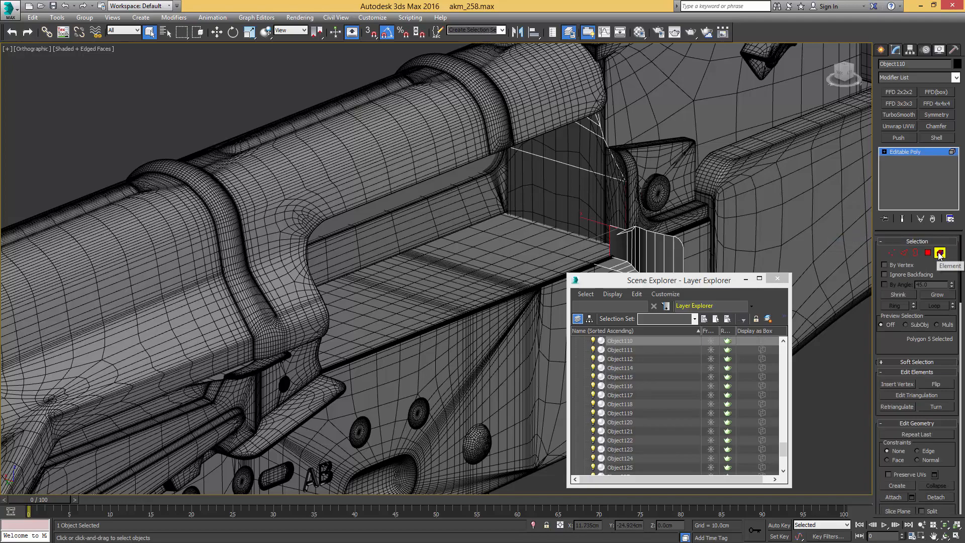
click(701, 209)
click(938, 384)
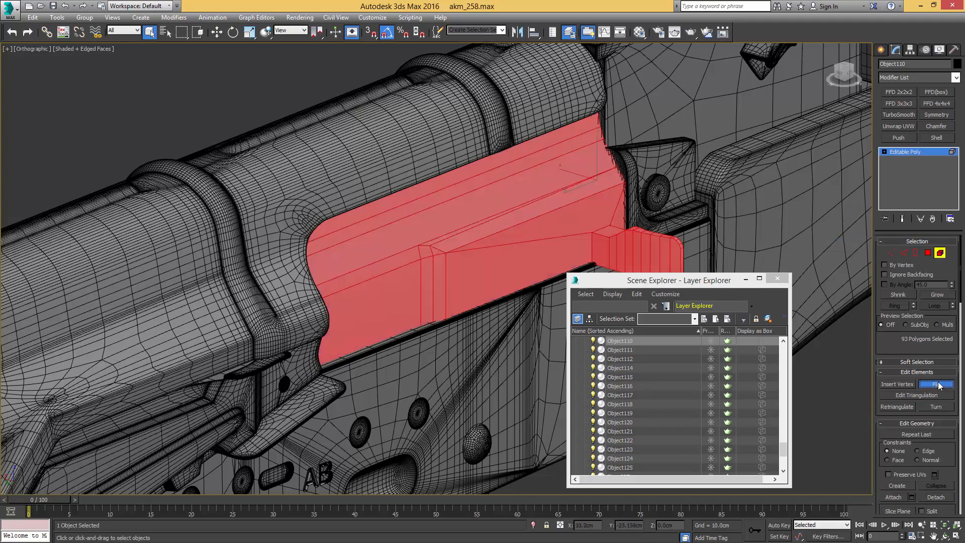
key(5)
alt+middle_drag(718, 189, 653, 186)
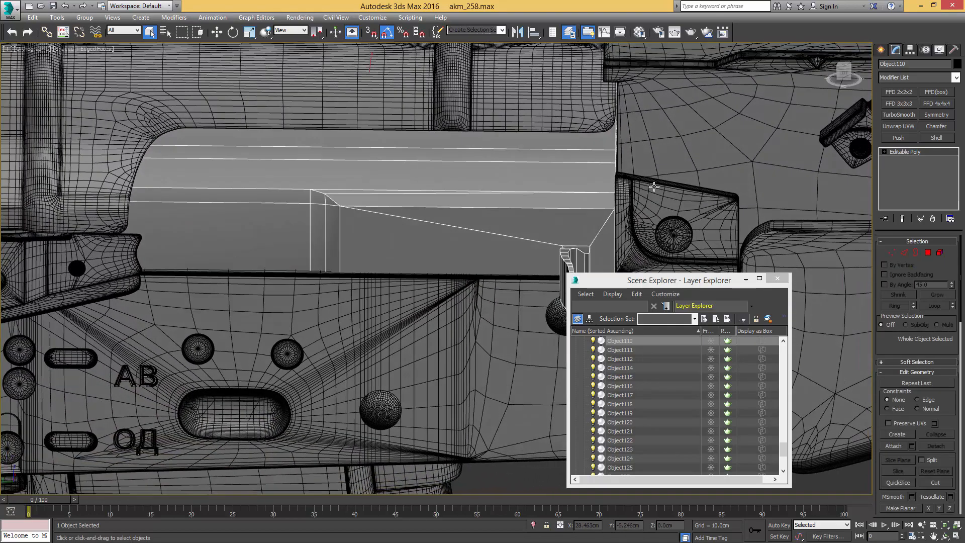
- Paste the TurboSmooth and Chamfer modifiers back onto the bolt carrier and hide the edged faces
right_click(897, 155)
click(907, 158)
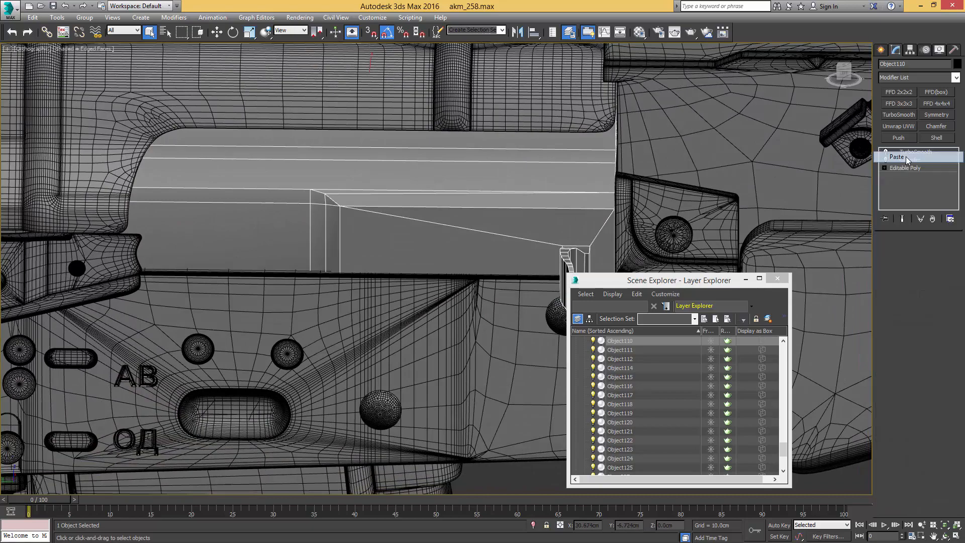
mouse_move(624, 119)
alt+middle_down()
mouse_move(668, 121)
mouse_move(565, 170)
mouse_move(548, 159)
alt+middle_up()
key(F4)
key(shift+z)
key(shift+z)
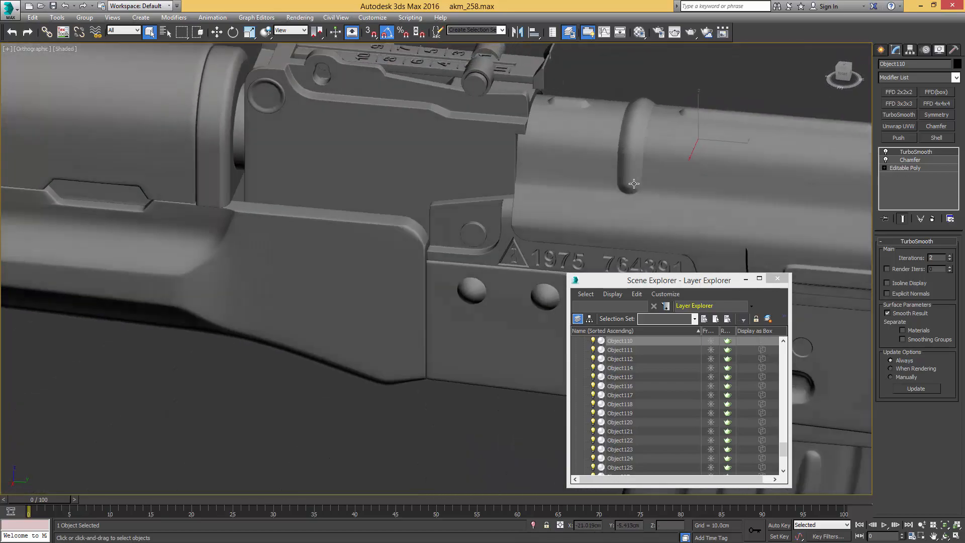
- Select the engraved number plate on the receiver with edged faces shown and cut its TurboSmooth and Chamfer modifiers
click(496, 210)
key(F4)
alt+middle_drag(497, 210, 521, 191)
scroll(520, 191, up, 3)
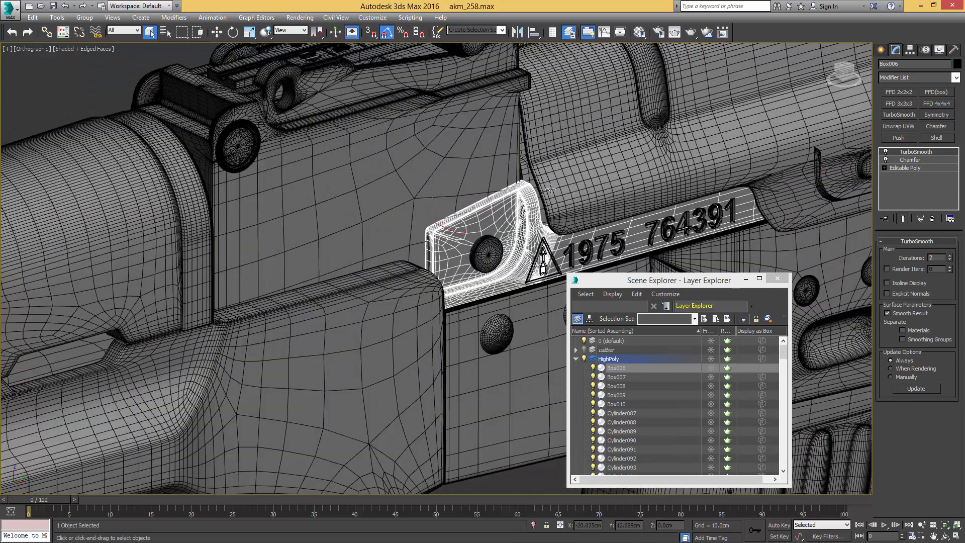
right_click(911, 161)
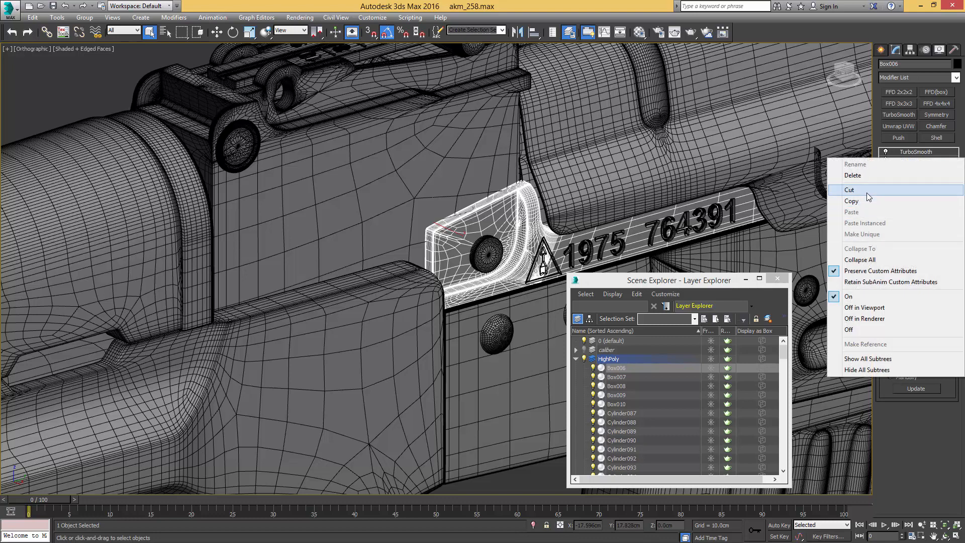
click(848, 190)
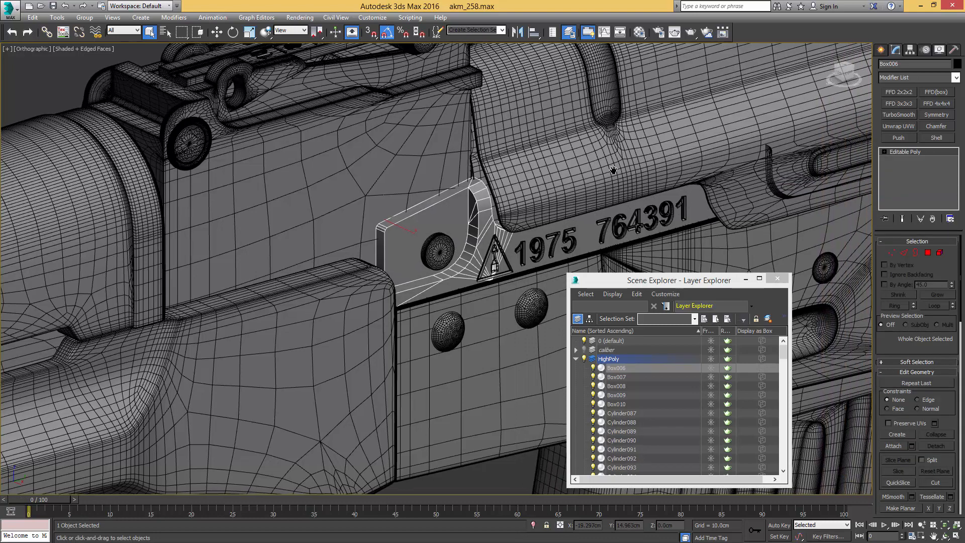
middle_drag(674, 162, 625, 157)
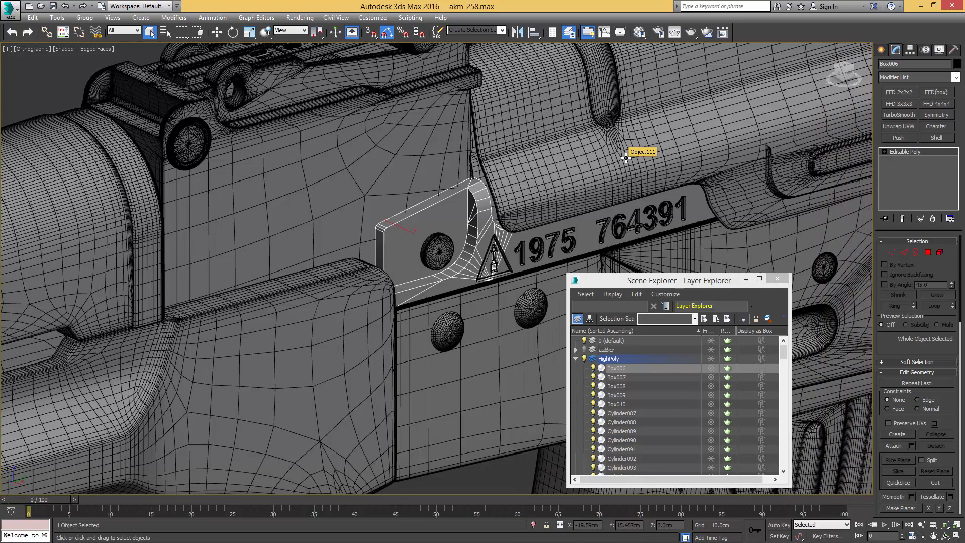
- Reset the number plate's transform and flip the normals of its whole mesh element
key(ctrl+z)
key(5)
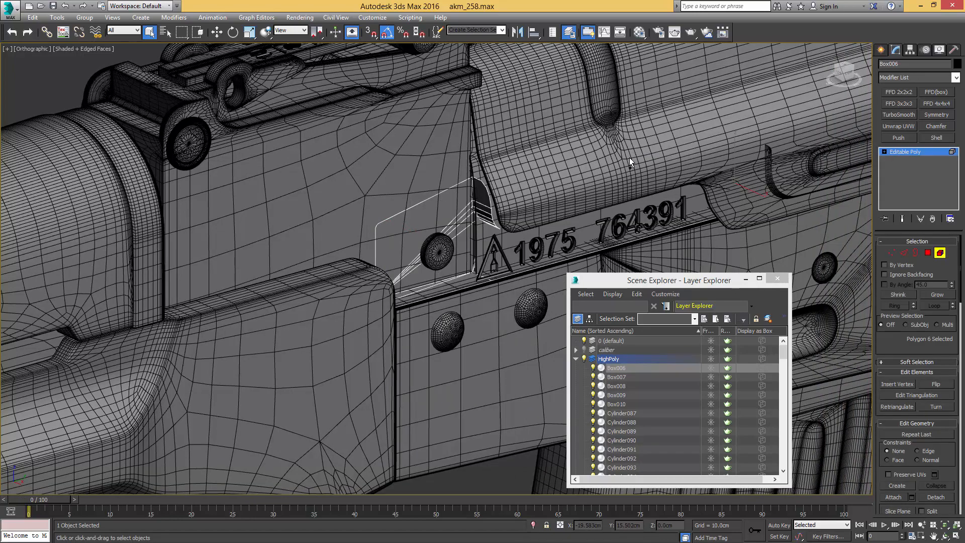
key(F2)
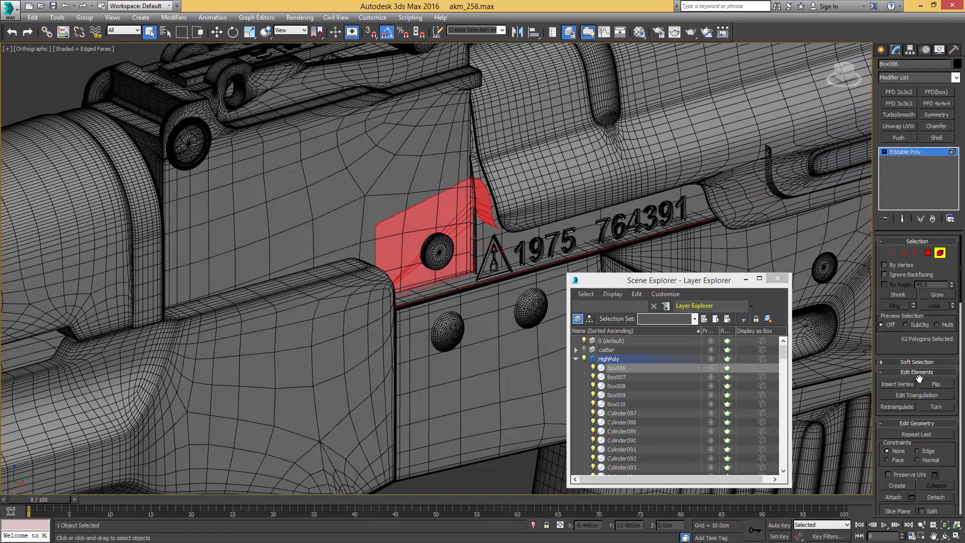
click(938, 385)
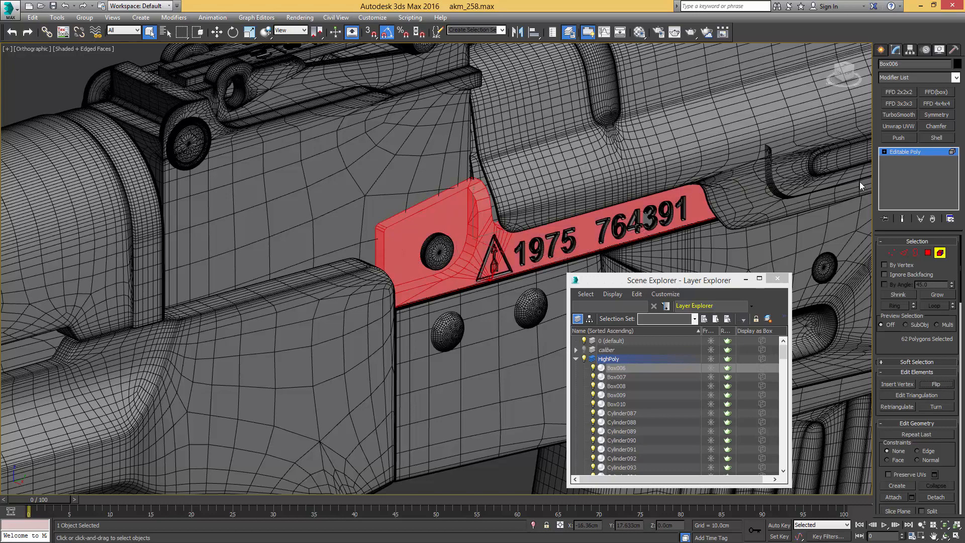
- Paste the TurboSmooth and Chamfer modifiers back onto the number plate and hide the edged faces
click(906, 152)
right_click(915, 153)
click(905, 156)
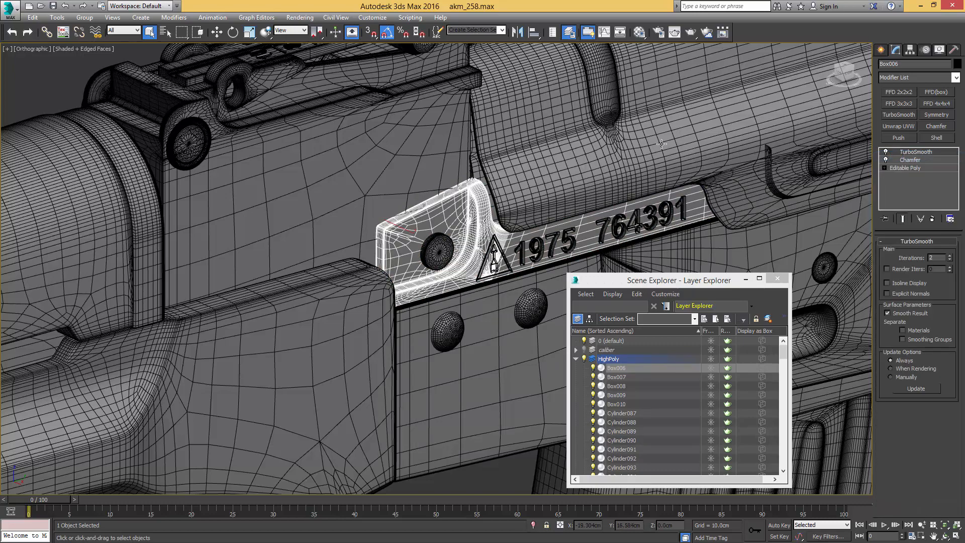
middle_drag(661, 144, 642, 165)
scroll(641, 166, down, 3)
key(F4)
- Close the layer explorer and examine the complete high-poly rifle shaded without edges
alt+middle_drag(540, 192, 634, 156)
scroll(670, 173, down, 3)
click(776, 279)
middle_drag(671, 222, 581, 233)
scroll(570, 227, down, 4)
scroll(671, 235, up, 2)
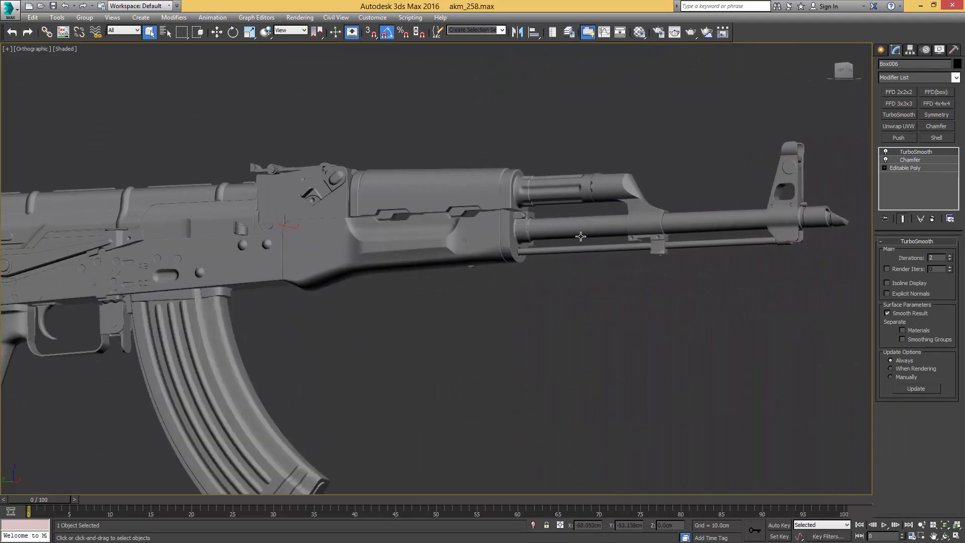
key(F4)
key(F4)
alt+middle_drag(673, 246, 655, 233)
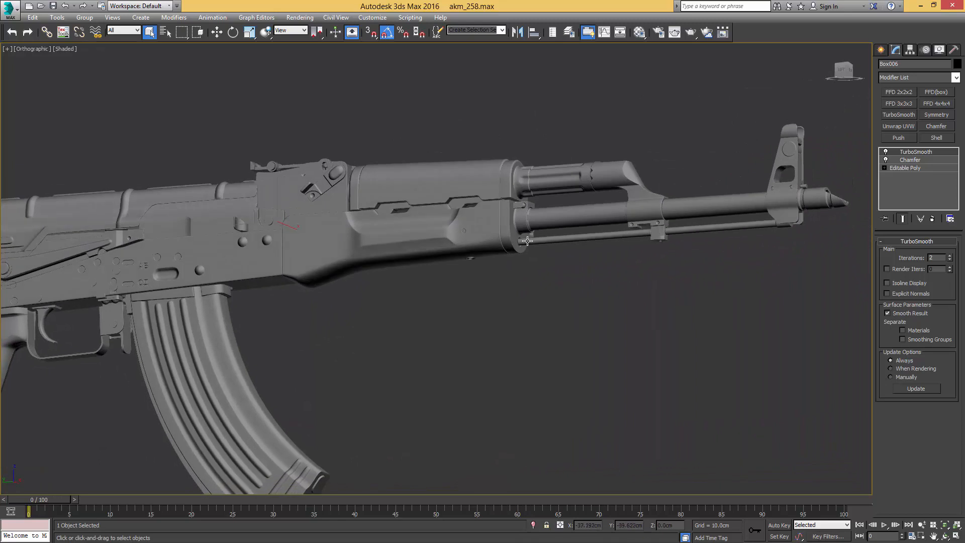
middle_drag(527, 240, 595, 234)
alt+middle_drag(596, 234, 615, 232)
scroll(606, 225, down, 3)
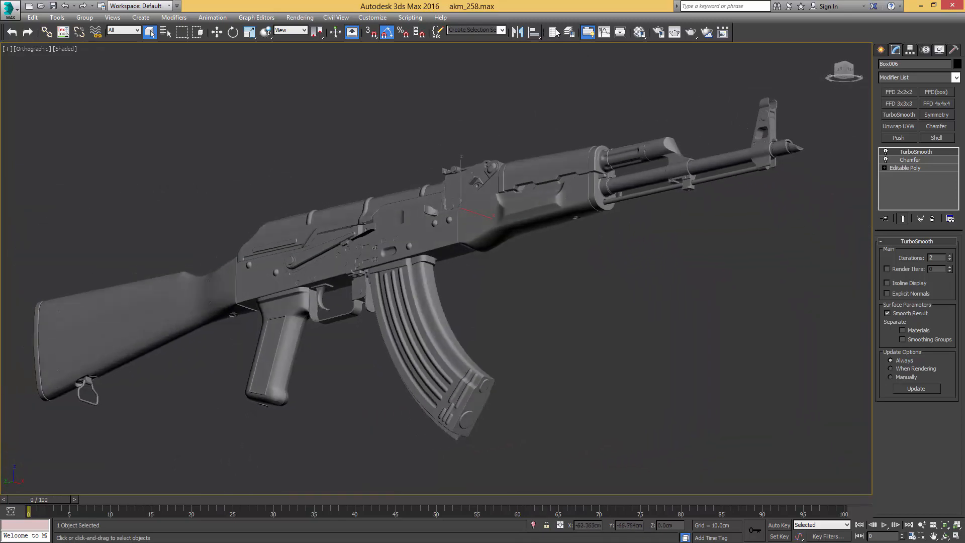
- Hide the HighPoly layer, show the LowPoly layer and close the layer explorer
click(569, 32)
click(575, 359)
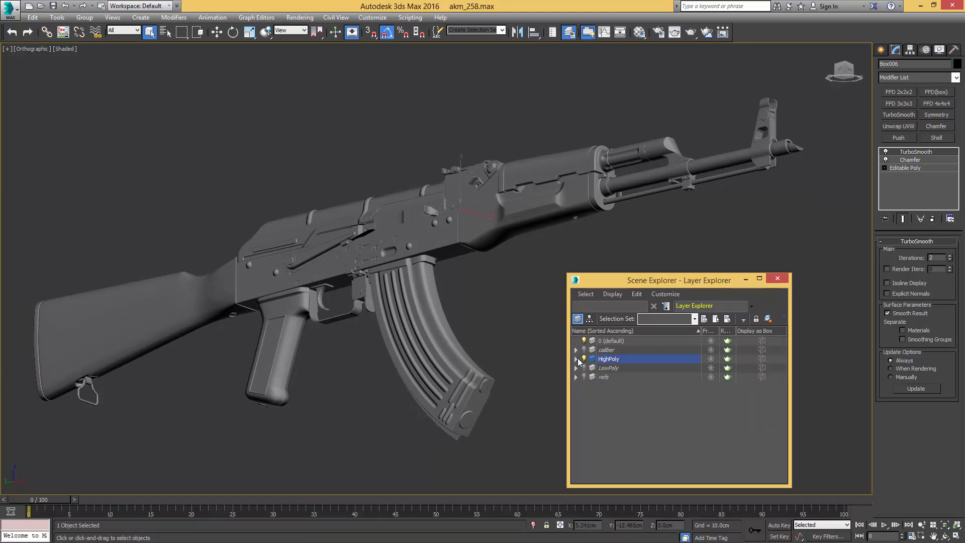
click(583, 359)
click(584, 368)
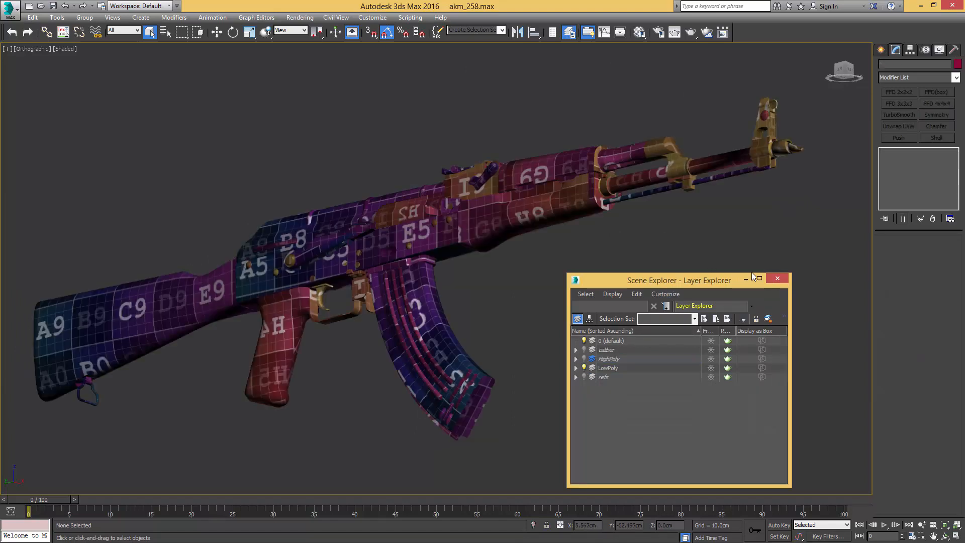
alt+middle_drag(703, 221, 673, 214)
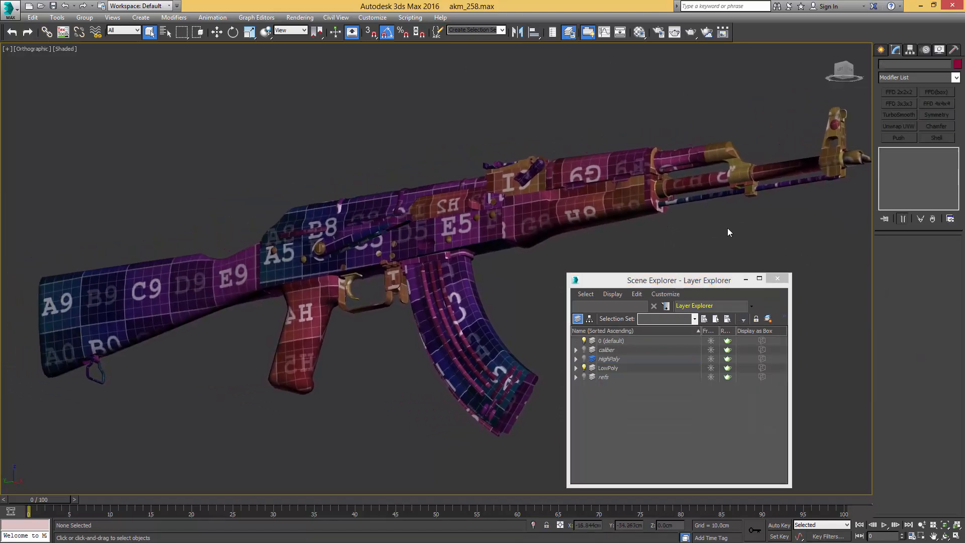
click(781, 277)
- Select the ring of polygons around the low-poly barrel between the gas block and the front sight, with edged faces shown
scroll(668, 229, up, 5)
click(677, 199)
key(F4)
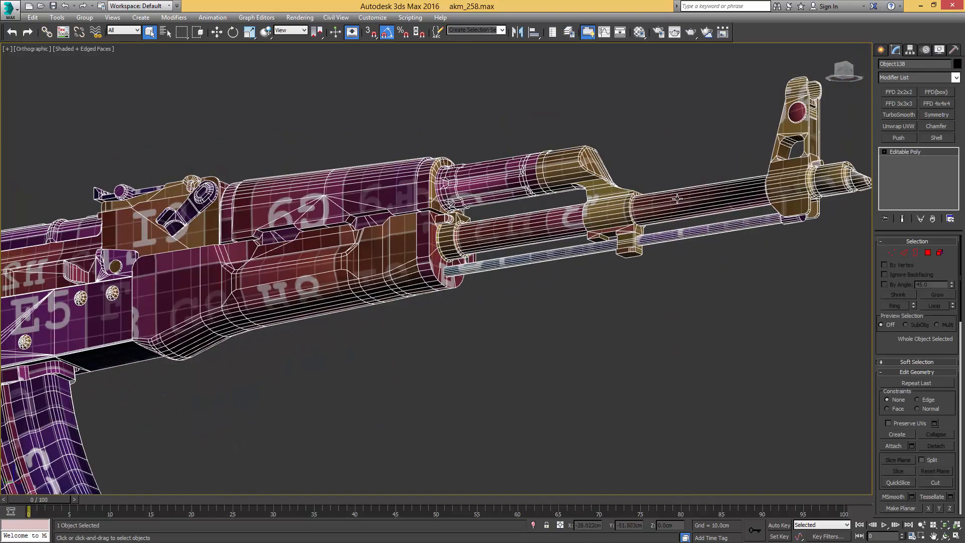
alt+middle_drag(677, 199, 741, 251)
middle_drag(747, 284, 583, 260)
scroll(638, 265, up, 3)
key(2)
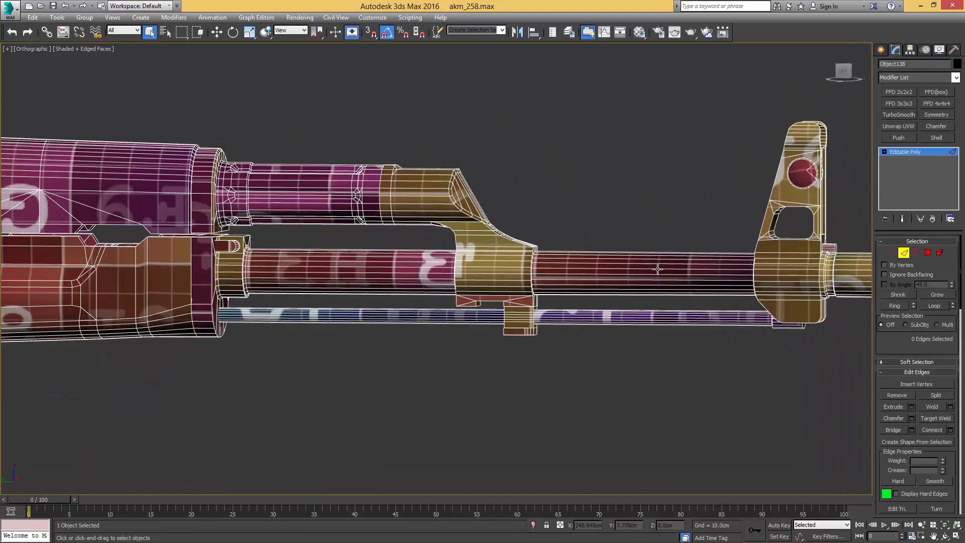
click(657, 269)
alt+middle_drag(685, 260, 763, 266)
key(alt+r)
key(4)
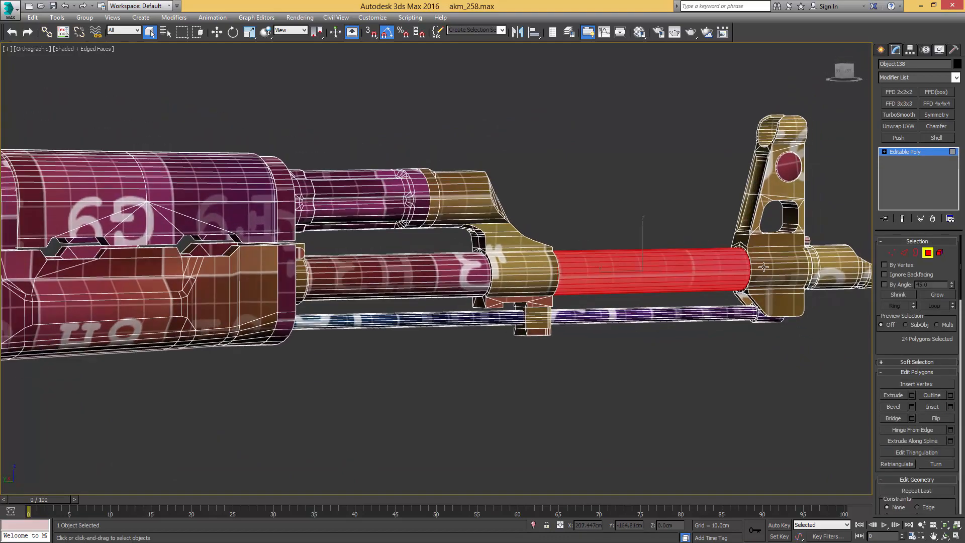
- Select a single long barrel polygon and check its smoothing group assignment
scroll(754, 262, up, 5)
click(725, 237)
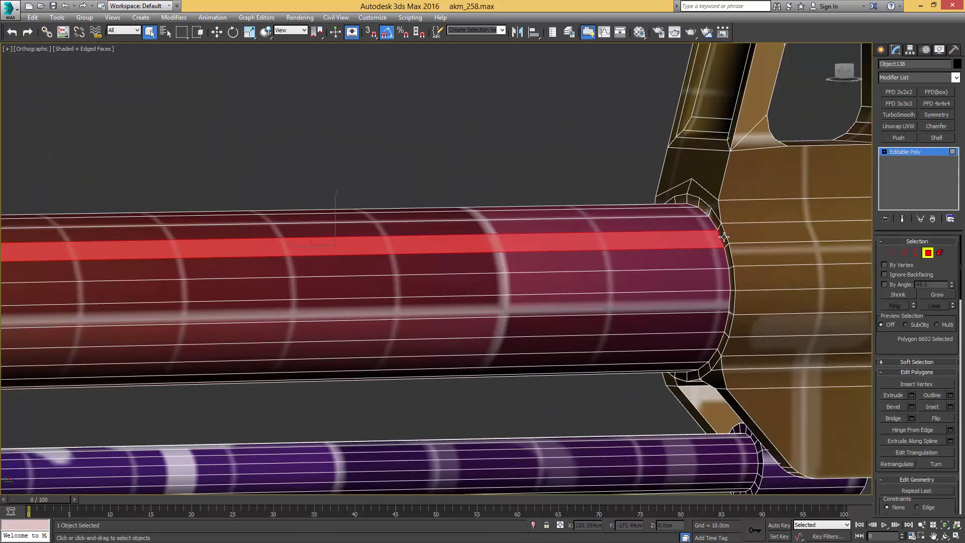
scroll(704, 240, down, 4)
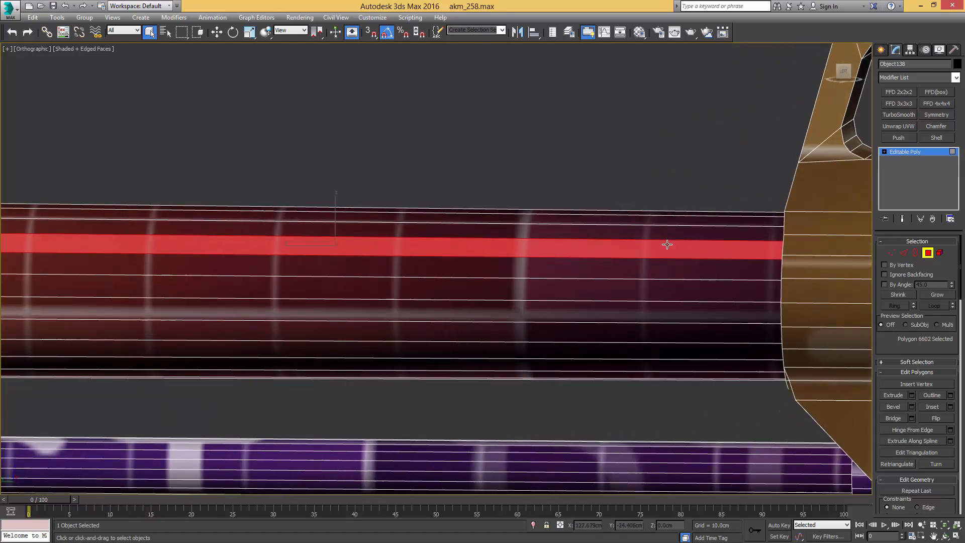
drag(926, 348, 846, 34)
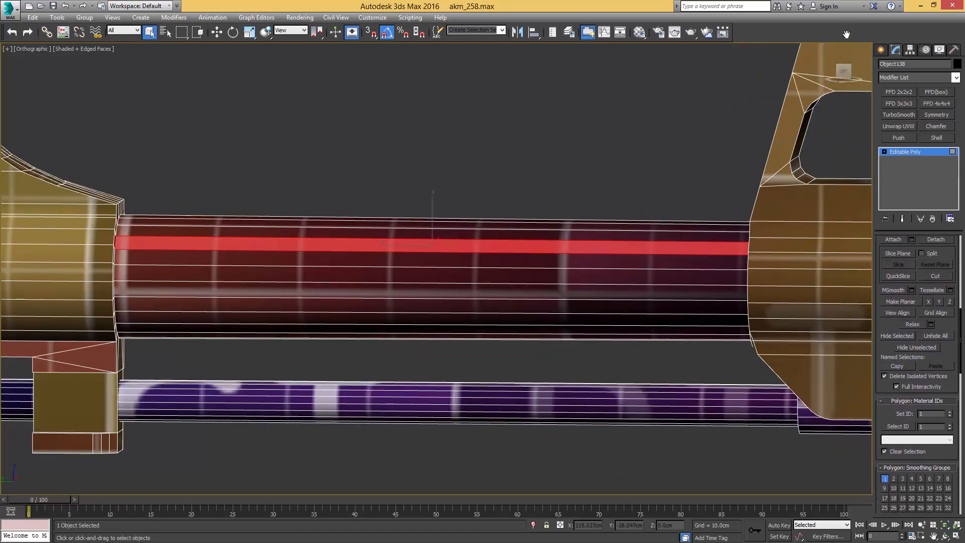
alt+middle_drag(730, 238, 698, 207)
click(729, 213)
- Reselect all polygons around the front barrel section to examine them, then leave polygon editing and deselect the rifle
key(2)
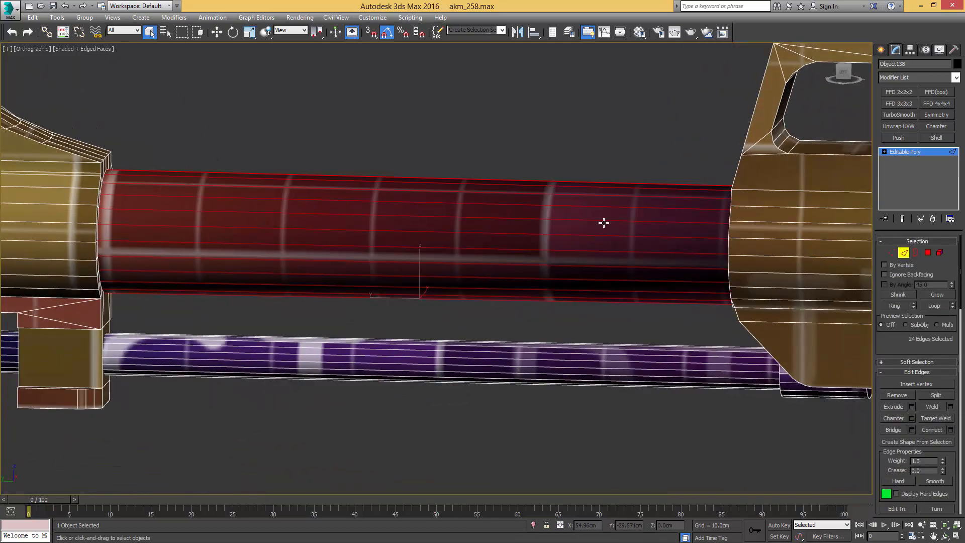
key(4)
scroll(603, 223, down, 5)
alt+middle_drag(603, 223, 593, 201)
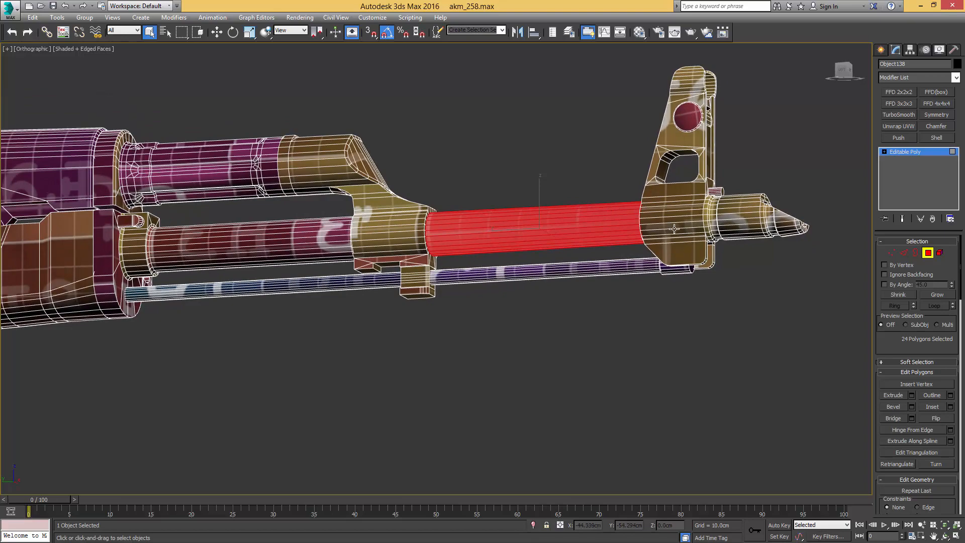
alt+middle_drag(674, 228, 650, 261)
key(4)
scroll(631, 246, down, 5)
click(640, 261)
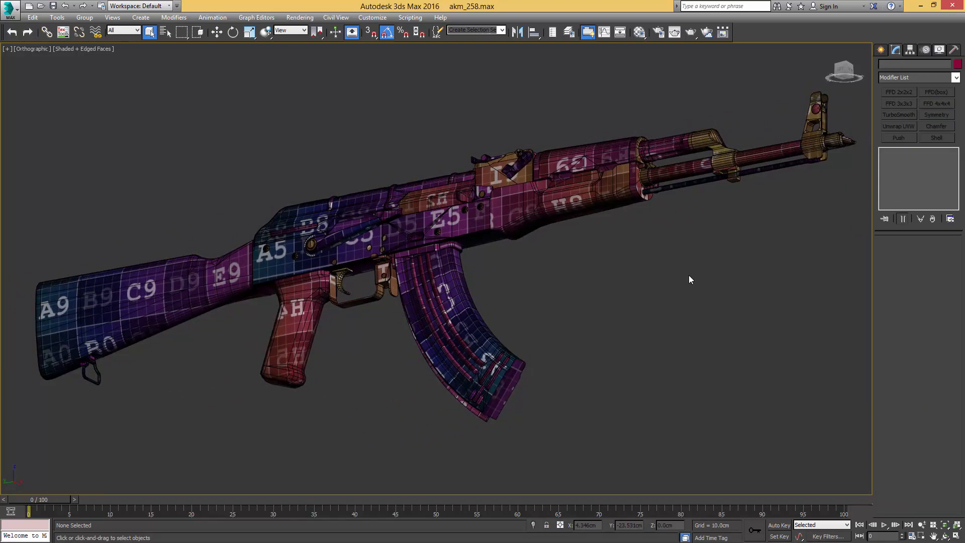
- Select the low-poly rifle and inspect its checker-textured surface with and without edged faces
click(637, 194)
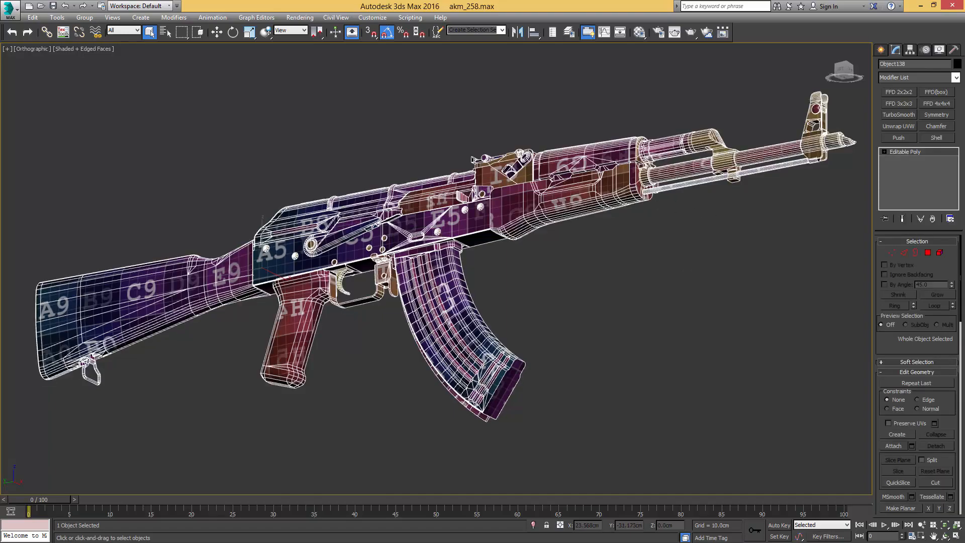
alt+middle_drag(656, 274, 768, 233)
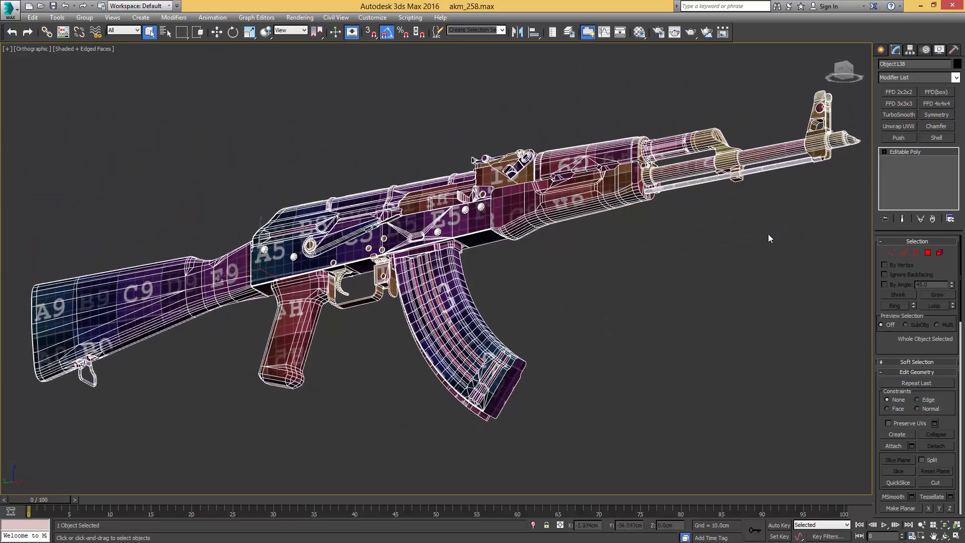
key(F4)
mouse_move(658, 258)
alt+middle_down()
mouse_move(662, 243)
mouse_move(676, 299)
mouse_move(700, 317)
mouse_move(701, 305)
alt+middle_up()
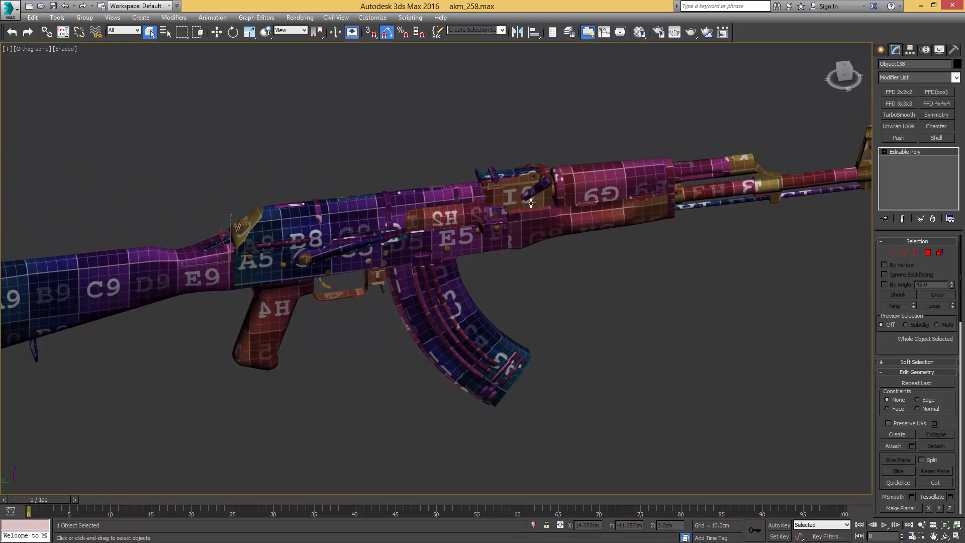
scroll(531, 202, down, 3)
alt+middle_drag(602, 261, 552, 196)
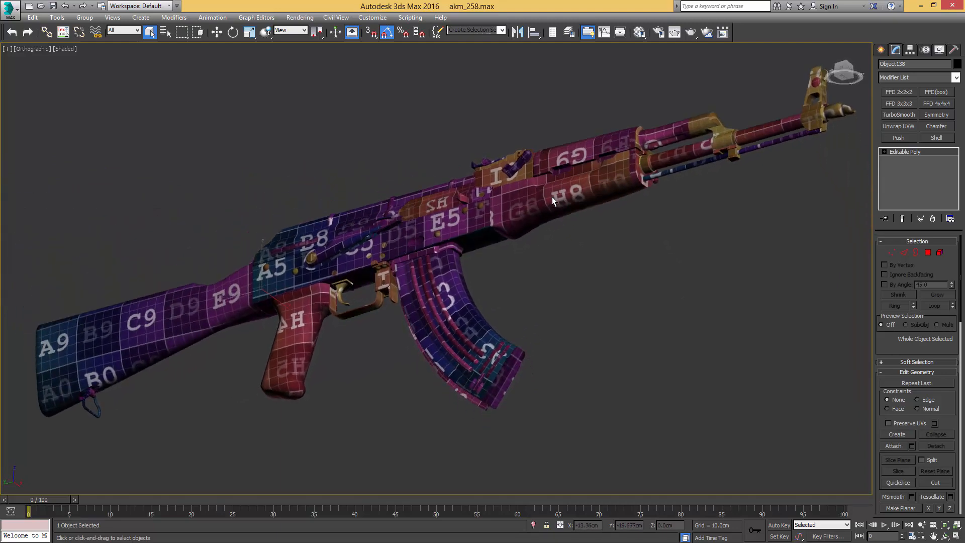
- Open the low-poly rifle's UV layout through a new Unwrap UVW modifier, then undo adding it
click(478, 217)
key(F4)
key(ctrl+e)
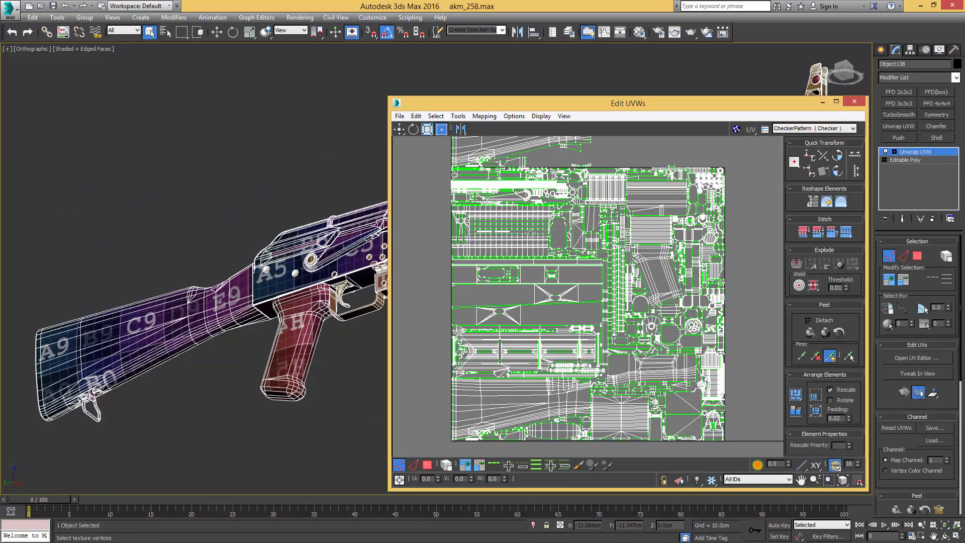
key(ctrl+z)
- Reselect the low-poly rifle and review the whole model with edged faces turned off
alt+middle_drag(518, 231, 525, 263)
scroll(513, 244, down, 1)
click(575, 282)
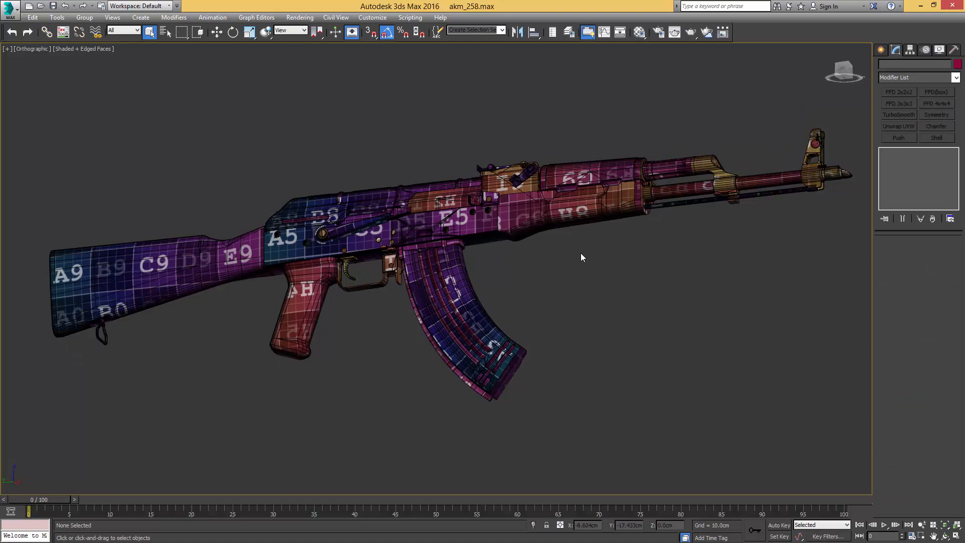
click(594, 214)
alt+middle_drag(594, 215, 656, 294)
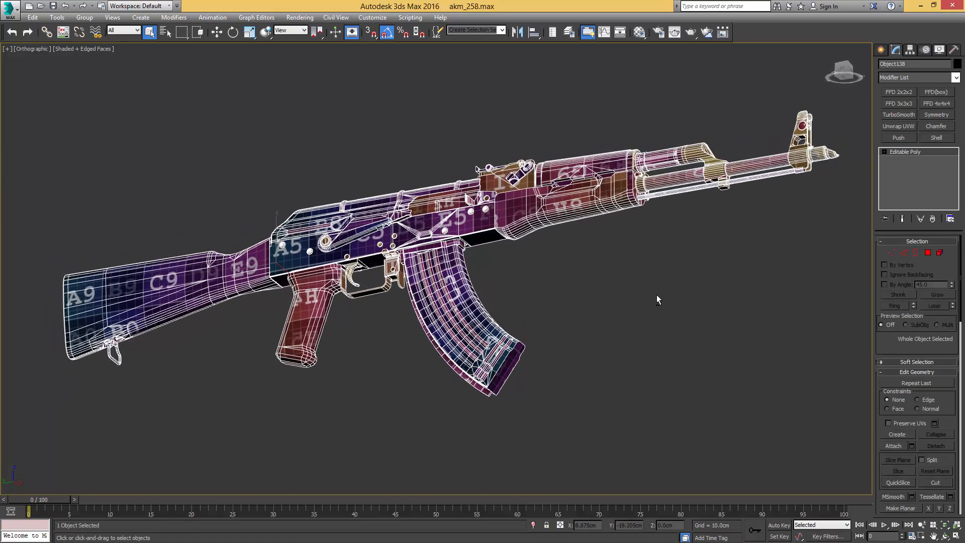
key(F4)
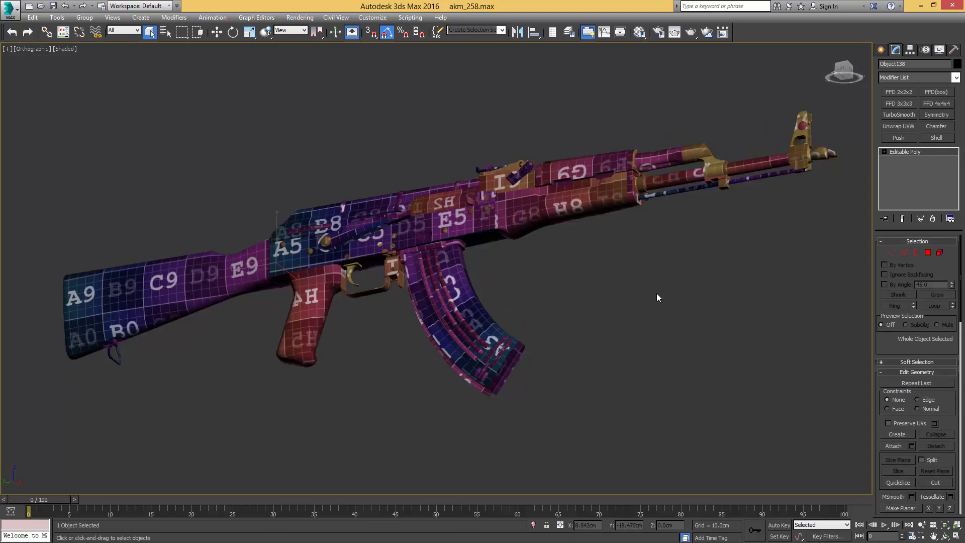